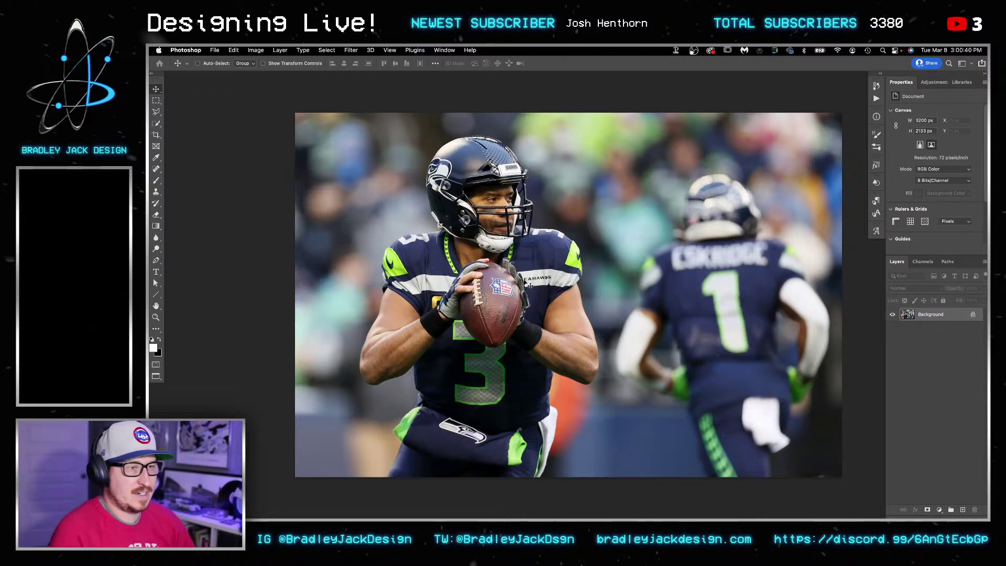
{"action": "scroll", "coordinate": [543, 274], "scroll_direction": "left", "scroll_amount": 3}
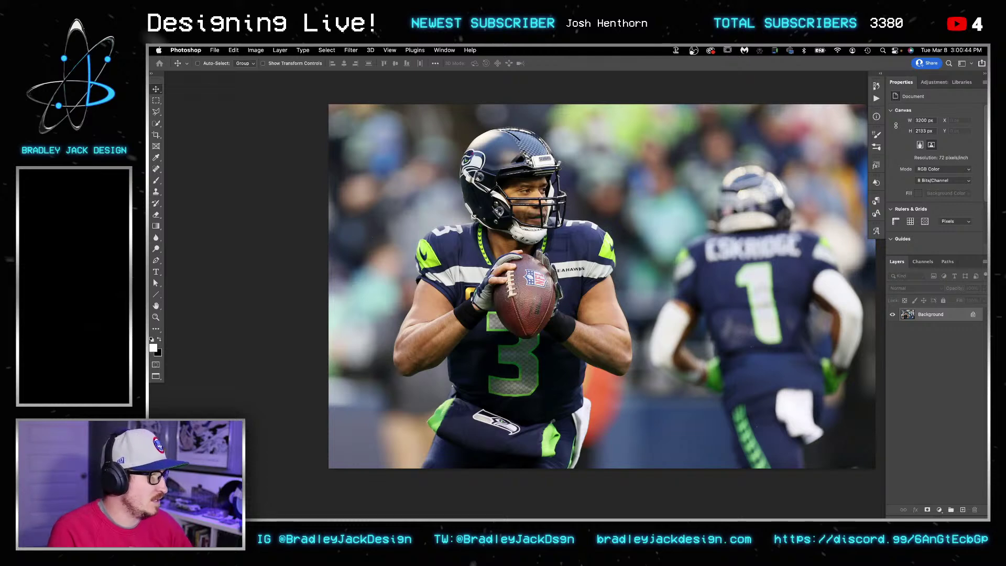
{"action": "key", "text": "Tab"}
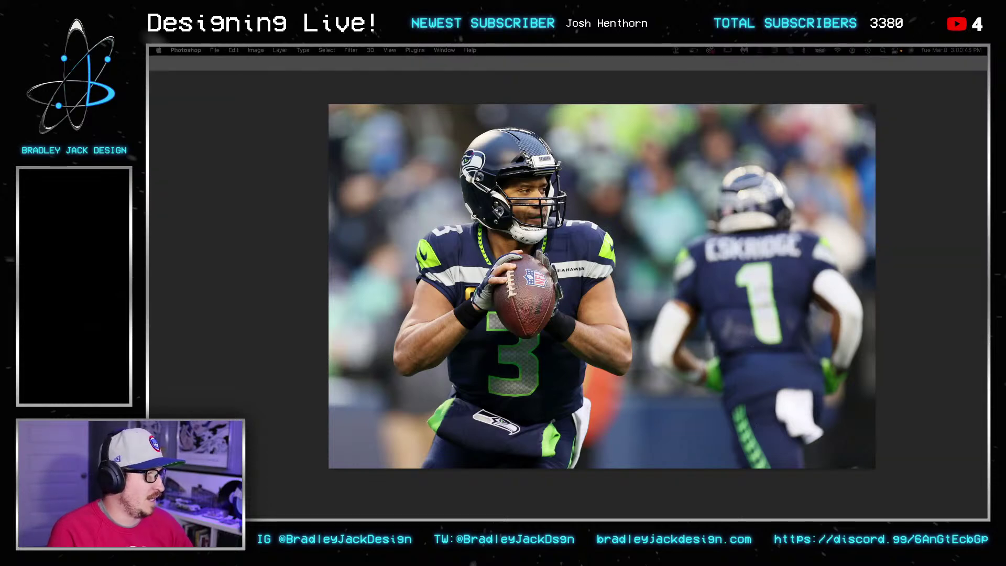
{"action": "key", "text": "Tab"}
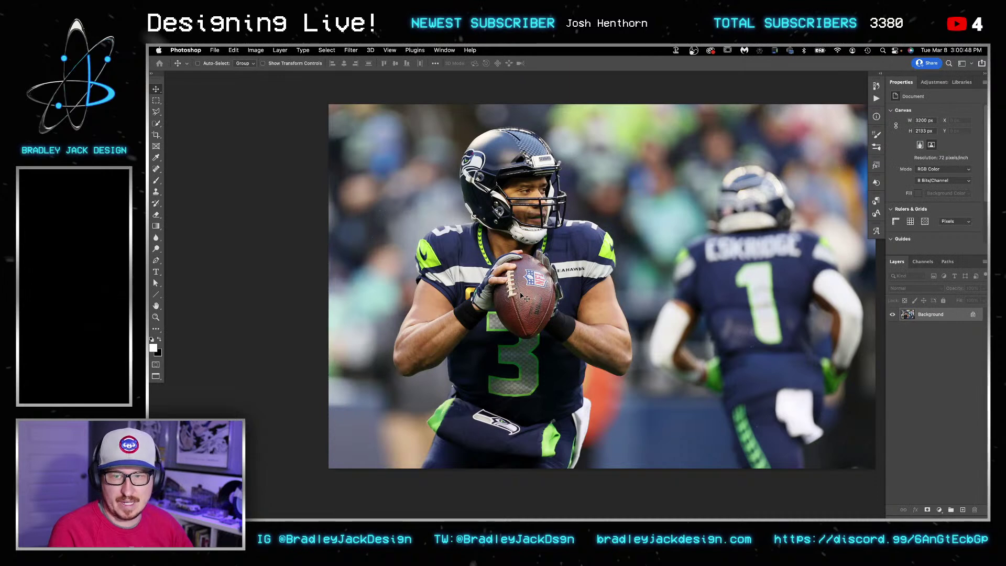
{"action": "mouse_move", "coordinate": [656, 506]}
{"action": "key", "text": "Tab"}
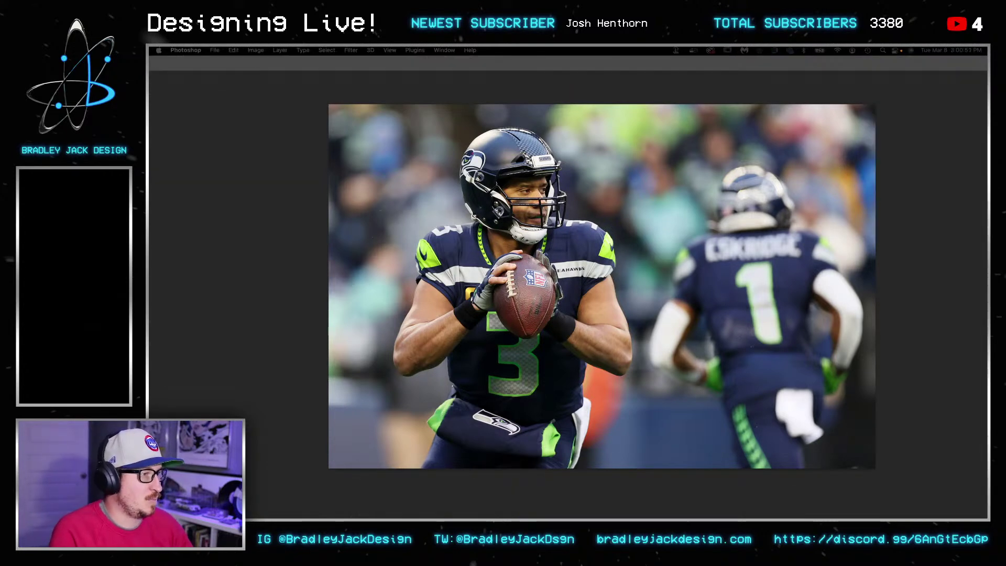
{"action": "key", "text": "Tab"}
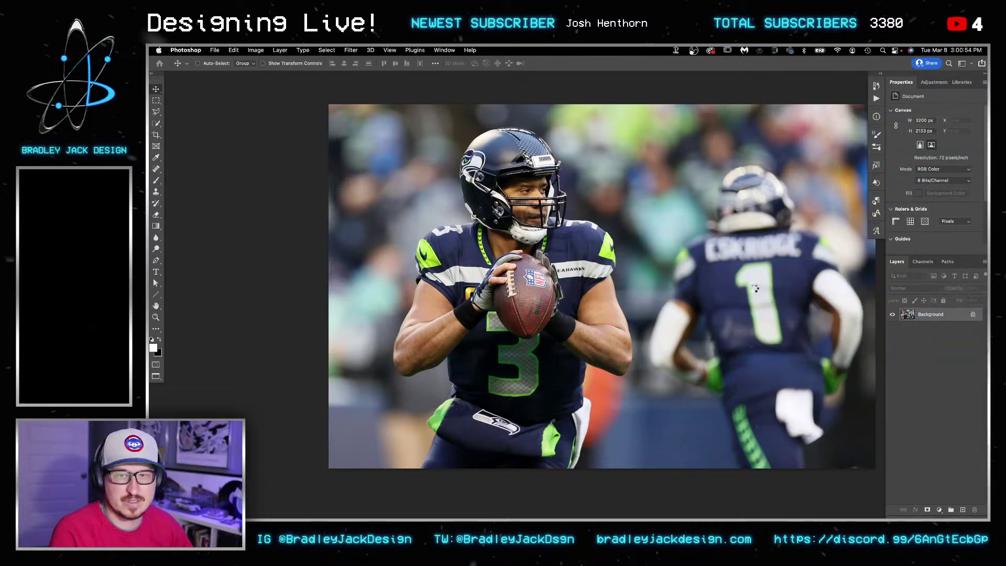
Step: Switch to the multi-photo document and hide the five photo layers stacked above the Background layer
{"action": "key", "text": "ctrl+Tab"}
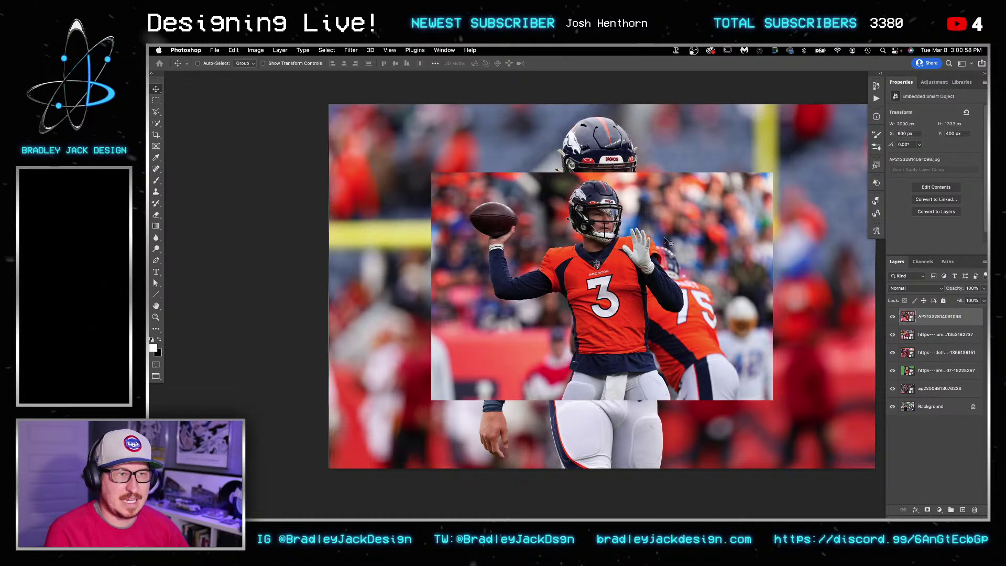
{"action": "left_click", "coordinate": [893, 317]}
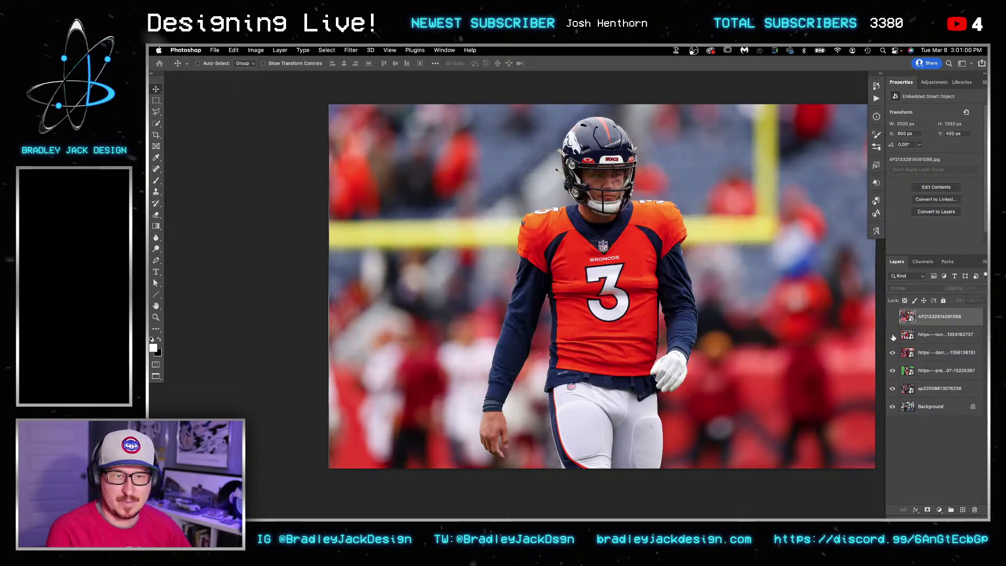
{"action": "left_click", "coordinate": [893, 335]}
{"action": "left_click", "coordinate": [893, 352]}
{"action": "left_click", "coordinate": [893, 370]}
{"action": "left_click", "coordinate": [892, 388]}
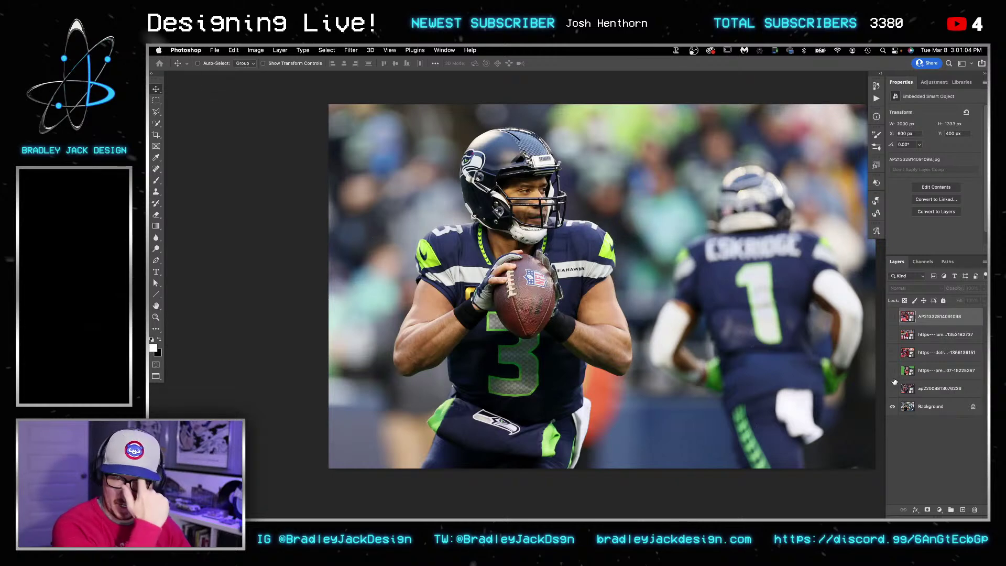
Step: Select the foreground quarterback on the Background layer using Select Subject
{"action": "left_click", "coordinate": [916, 408]}
{"action": "key", "text": "w"}
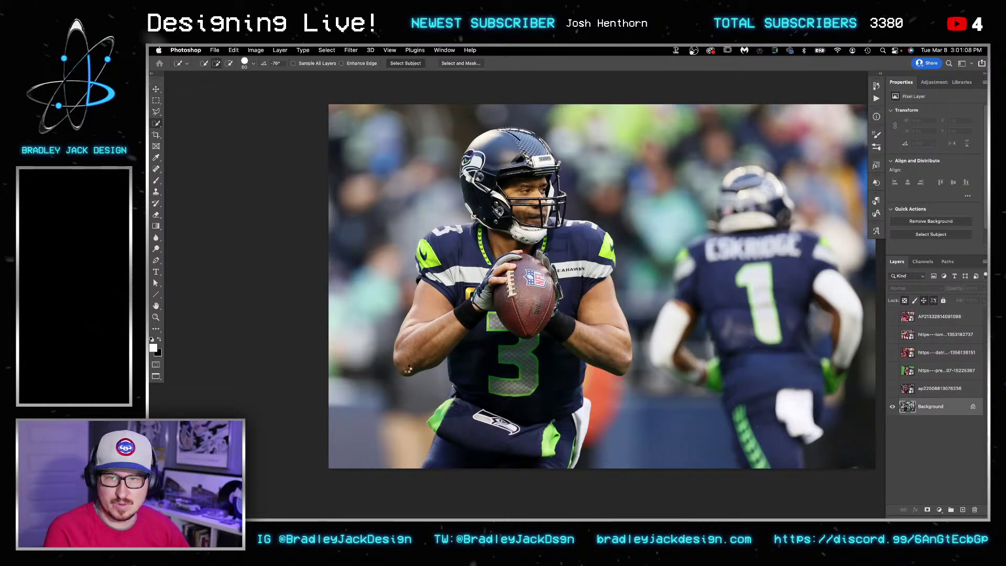
{"action": "left_click", "coordinate": [405, 63]}
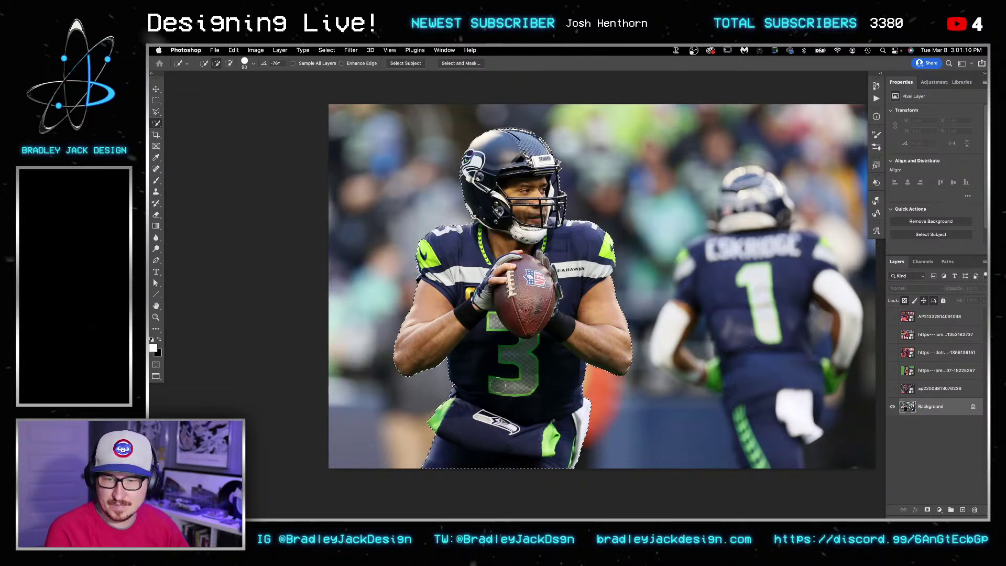
Step: Examine the selection edge around the quarterback's helmet up close with an enlarged Quick Selection brush
{"action": "key", "text": "]"}
{"action": "key", "text": "]"}
{"action": "key", "text": "]"}
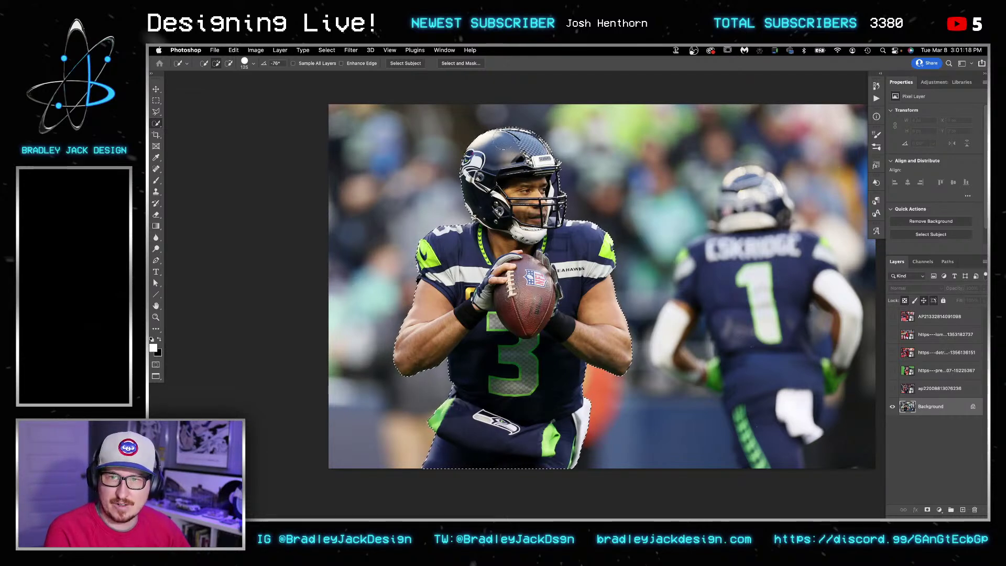
{"action": "scroll", "coordinate": [505, 140], "scroll_direction": "left", "scroll_amount": 1}
{"action": "scroll", "coordinate": [524, 142], "scroll_direction": "up", "scroll_amount": 5}
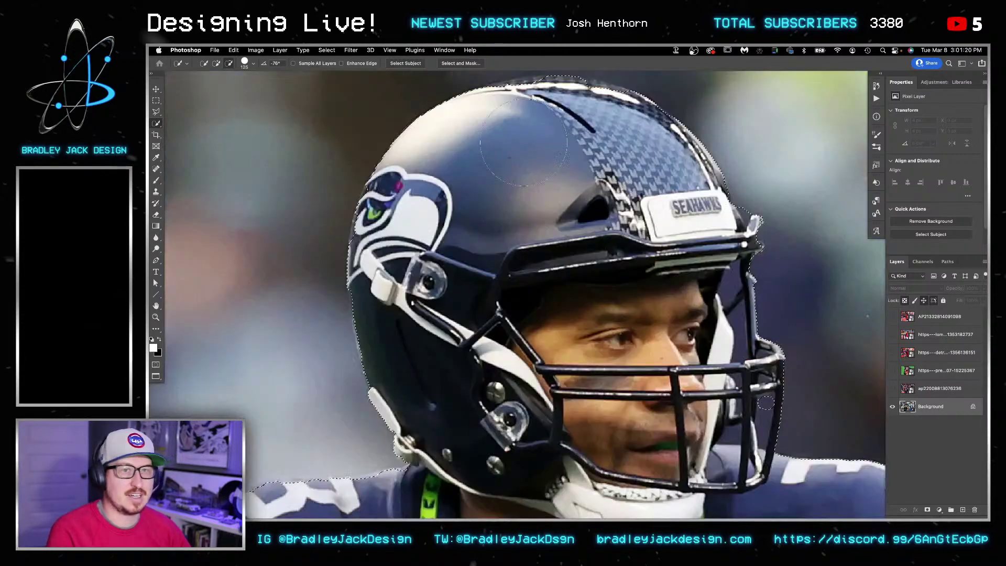
{"action": "scroll", "coordinate": [523, 141], "scroll_direction": "up", "scroll_amount": 3}
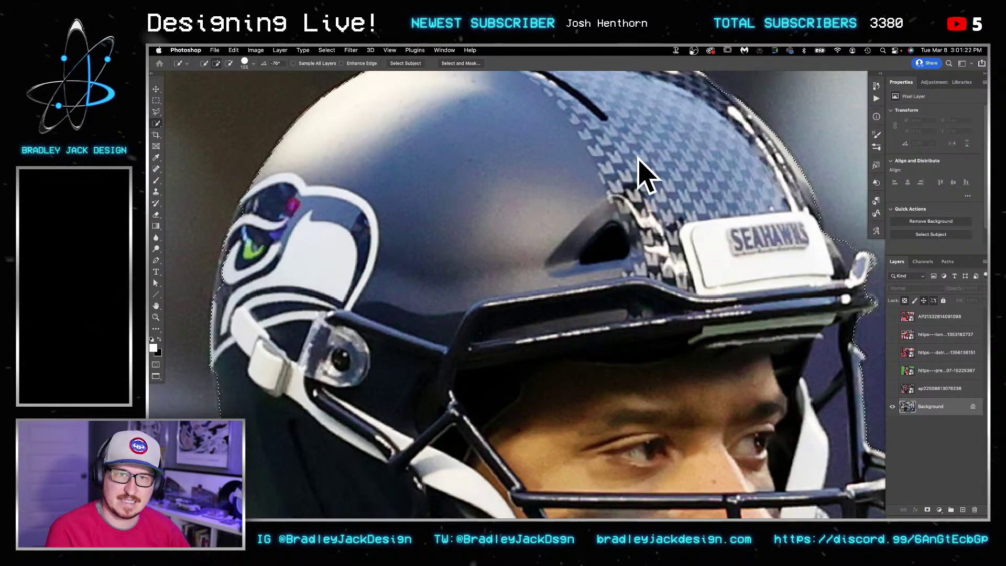
{"action": "scroll", "coordinate": [638, 157], "scroll_direction": "up", "scroll_amount": 3}
{"action": "scroll", "coordinate": [639, 157], "scroll_direction": "right", "scroll_amount": 1}
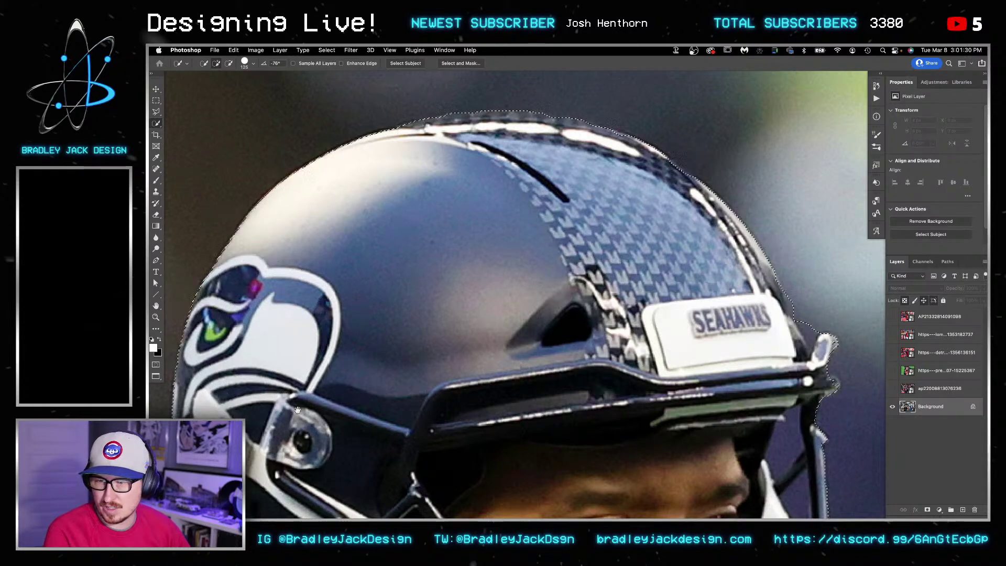
Step: Shrink the Quick Selection brush and subtract the background gaps between the lower facemask bars from the selection
{"action": "left_click_drag", "start_coordinate": [294, 415], "coordinate": [386, 211]}
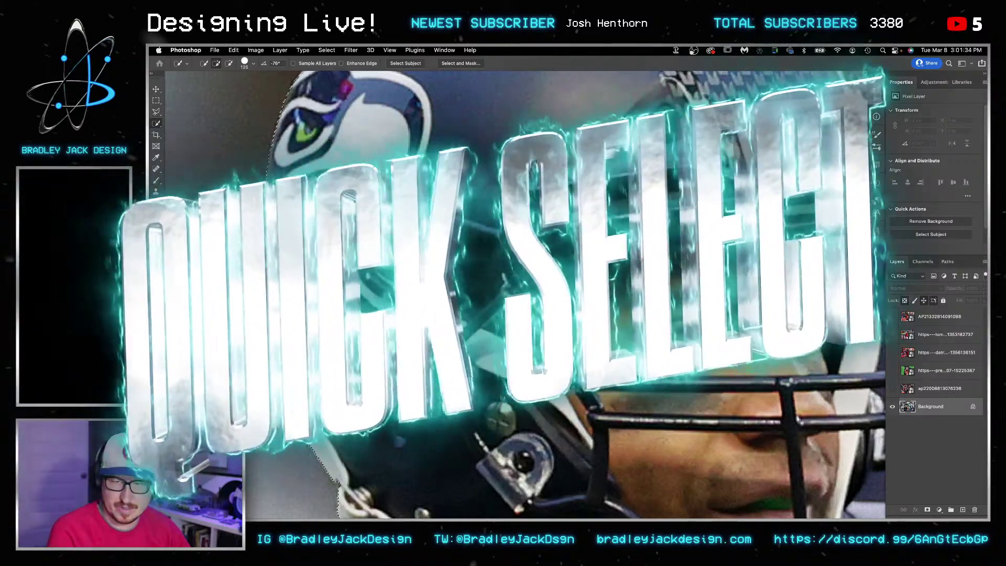
{"action": "left_click_drag", "start_coordinate": [655, 377], "coordinate": [399, 283]}
{"action": "left_click_drag", "start_coordinate": [656, 378], "coordinate": [414, 241]}
{"action": "key", "text": "bracketleft"}
{"action": "key", "text": "bracketleft"}
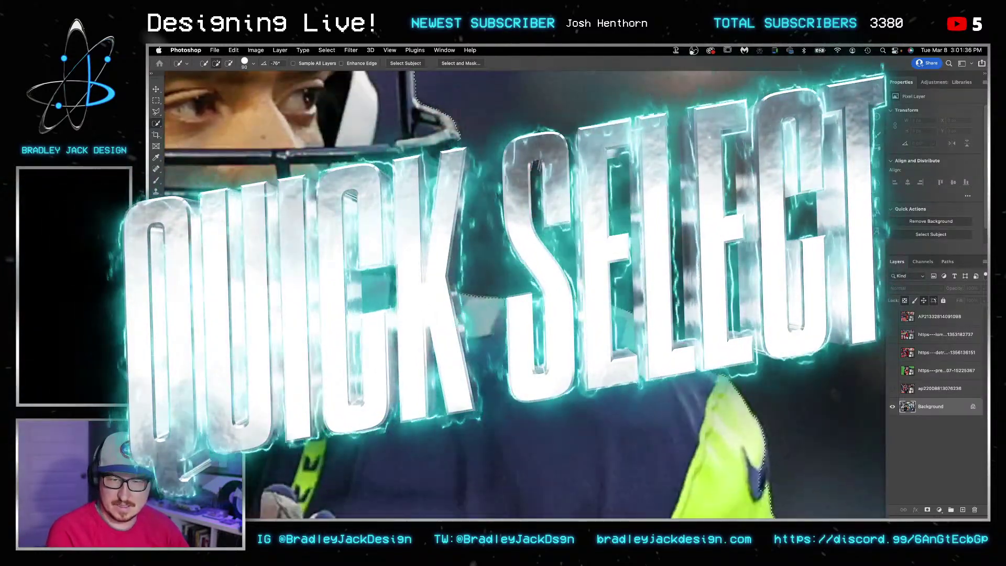
{"action": "key", "text": "bracketleft"}
{"action": "key", "text": "bracketleft"}
{"action": "key", "text": "bracketleft"}
{"action": "key", "text": "bracketleft"}
{"action": "key", "text": "bracketleft"}
{"action": "key", "text": "bracketleft"}
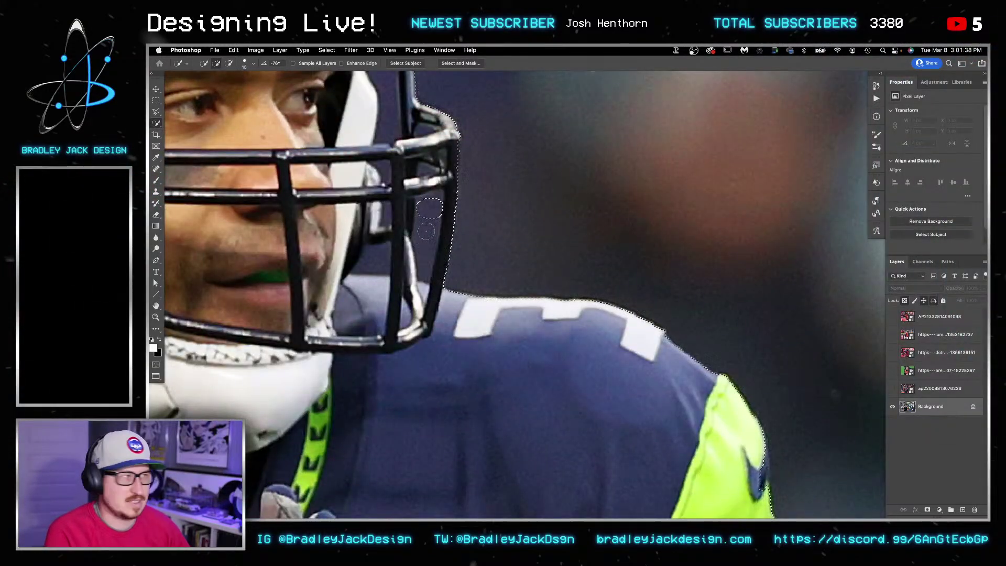
{"action": "left_click_drag", "start_coordinate": [429, 233], "coordinate": [425, 275]}
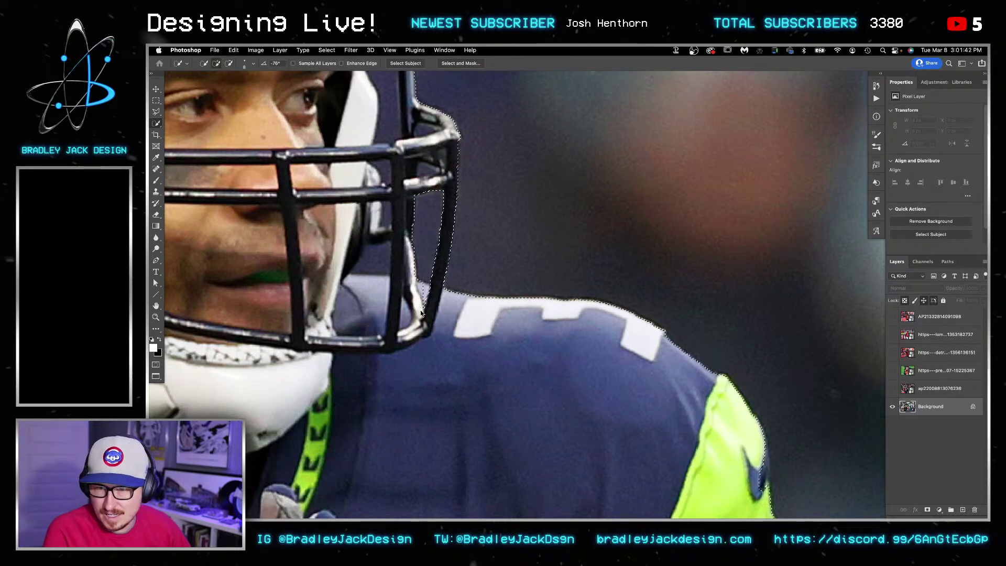
{"action": "left_click_drag", "start_coordinate": [376, 258], "coordinate": [388, 194]}
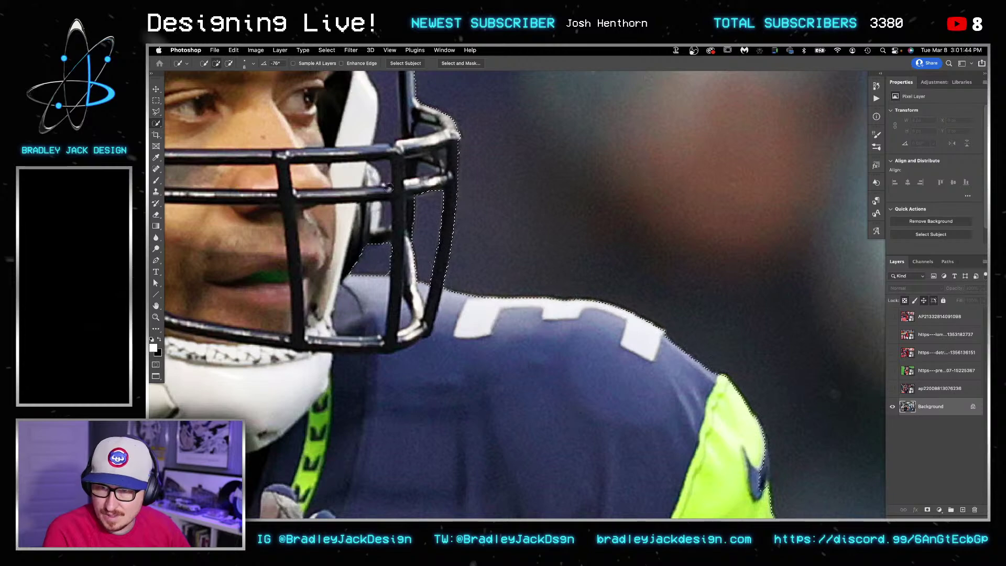
Step: Subtract the background gaps between the upper facemask bars and the helmet, below the visor, from the selection
{"action": "scroll", "coordinate": [388, 194], "scroll_direction": "up", "scroll_amount": 4}
{"action": "left_click_drag", "start_coordinate": [416, 230], "coordinate": [422, 199]}
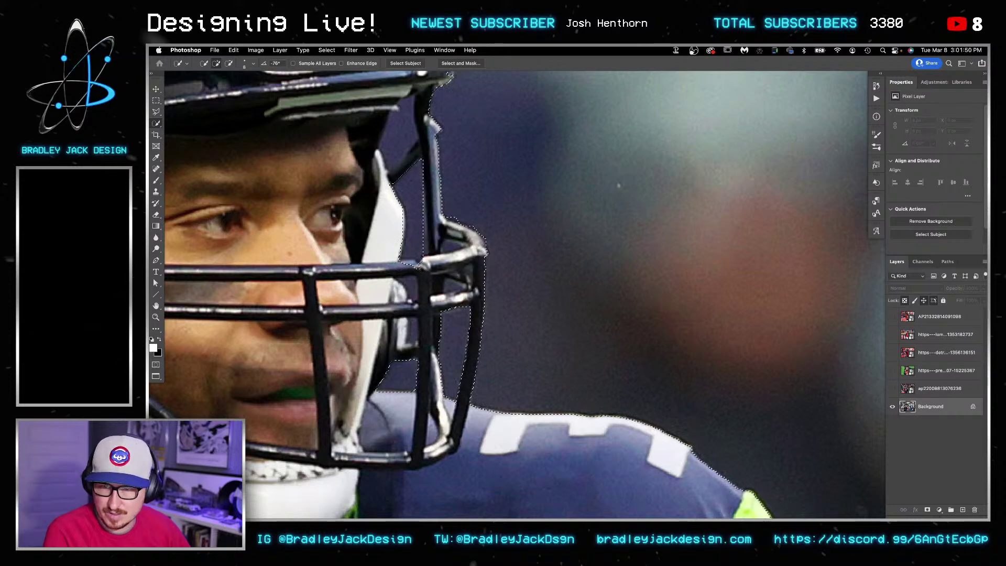
{"action": "mouse_move", "coordinate": [411, 173]}
{"action": "left_mouse_down", "text": "alt"}
{"action": "mouse_move", "coordinate": [396, 137]}
{"action": "mouse_move", "coordinate": [405, 120]}
{"action": "left_mouse_up", "text": "alt"}
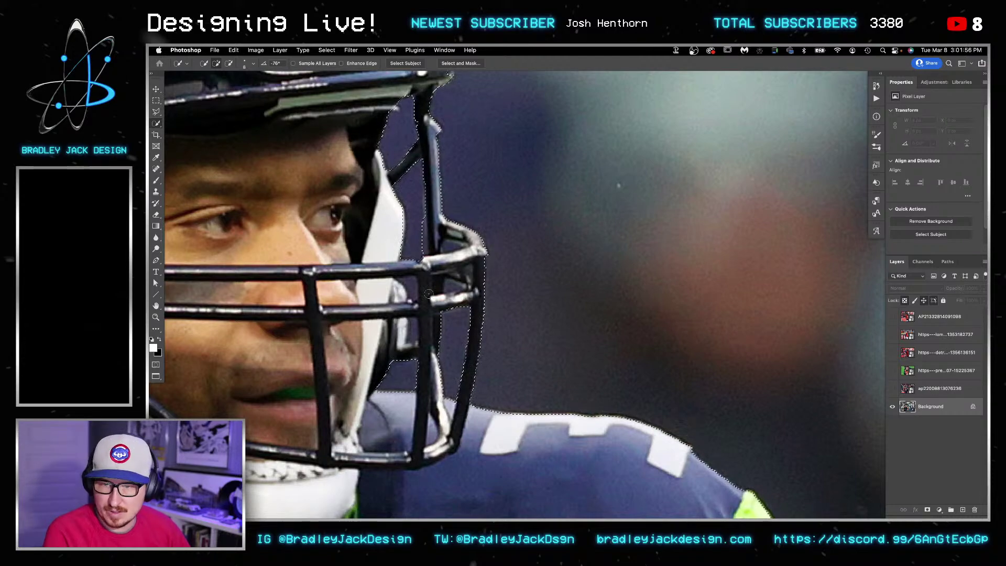
Step: Check the selection edge from the helmet front down over the shoulder, arms and torso
{"action": "scroll", "coordinate": [622, 348], "scroll_direction": "down", "scroll_amount": 5}
{"action": "scroll", "coordinate": [575, 236], "scroll_direction": "up", "scroll_amount": 5}
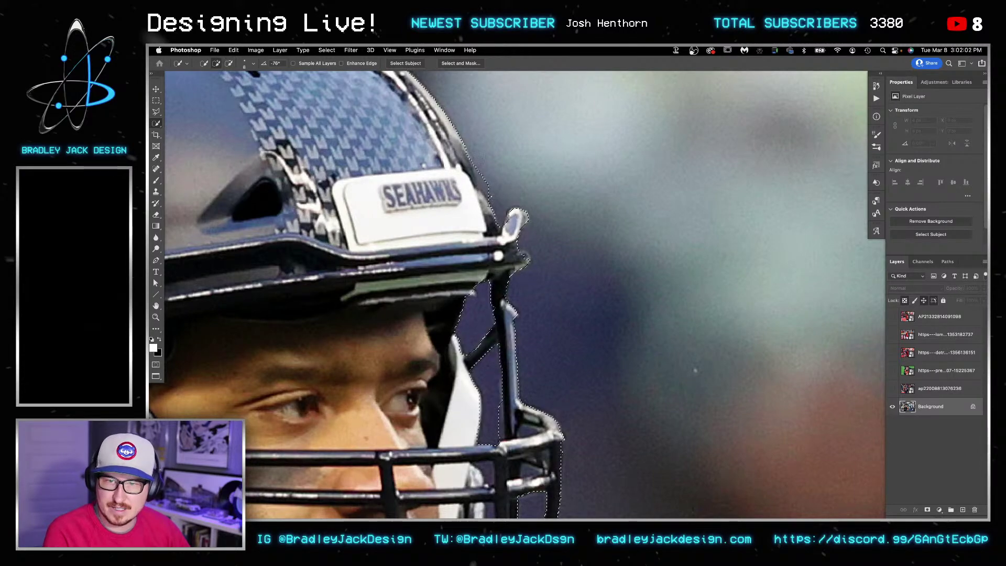
{"action": "scroll", "coordinate": [518, 281], "scroll_direction": "down", "scroll_amount": 3}
{"action": "left_click_drag", "start_coordinate": [561, 435], "coordinate": [516, 190]}
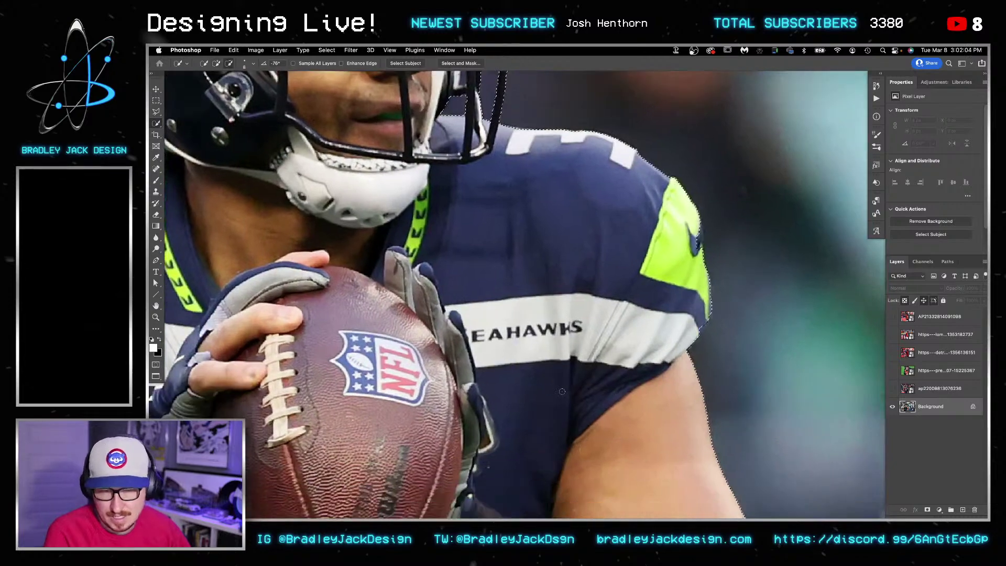
{"action": "scroll", "coordinate": [556, 430], "scroll_direction": "down", "scroll_amount": 2}
{"action": "left_click_drag", "start_coordinate": [568, 437], "coordinate": [585, 266]}
{"action": "mouse_move", "coordinate": [433, 332]}
{"action": "left_mouse_down"}
{"action": "mouse_move", "coordinate": [604, 367]}
{"action": "mouse_move", "coordinate": [615, 227]}
{"action": "left_mouse_up"}
{"action": "scroll", "coordinate": [479, 400], "scroll_direction": "up", "scroll_amount": 3}
{"action": "left_click_drag", "start_coordinate": [488, 346], "coordinate": [498, 224]}
Step: Enlarge the Quick Selection brush to 45 px and touch up the selection at the waist above the green-trimmed pouch
{"action": "key", "text": "bracketright"}
{"action": "key", "text": "bracketright"}
{"action": "key", "text": "bracketright"}
{"action": "key", "text": "bracketright"}
{"action": "key", "text": "bracketright"}
{"action": "key", "text": "bracketright"}
{"action": "key", "text": "bracketright"}
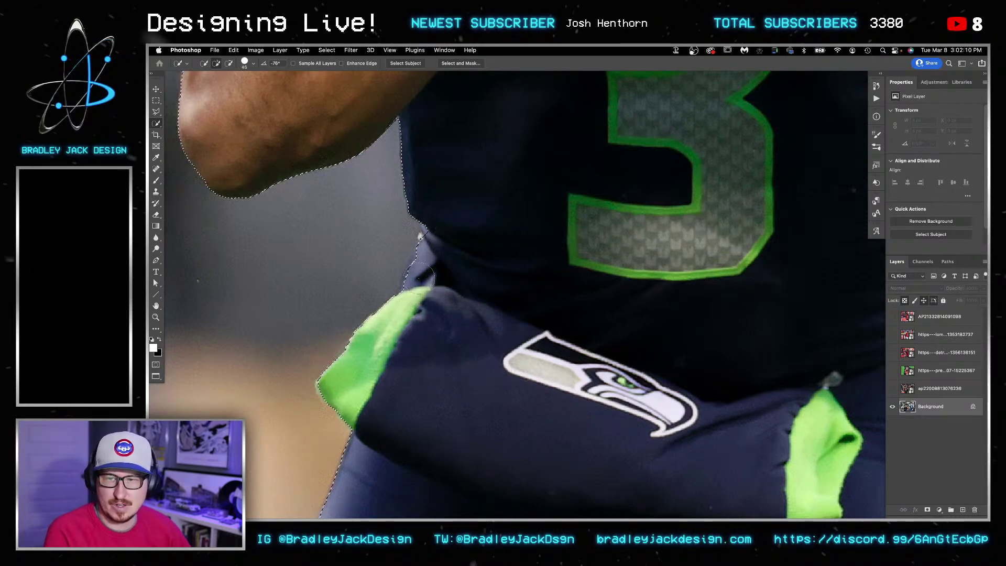
{"action": "left_click", "coordinate": [426, 262]}
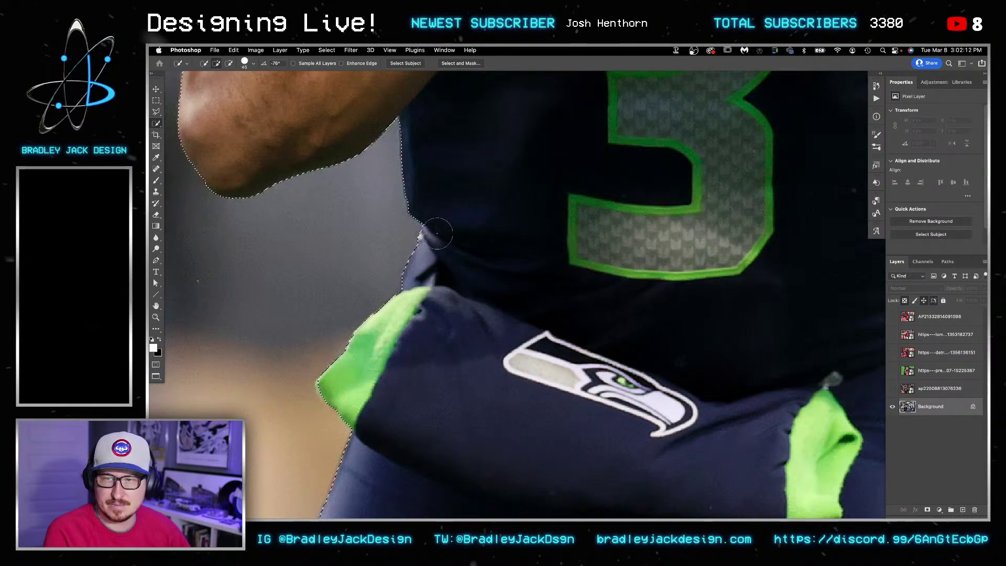
Step: Check the rest of the player's outline and open the selection in Select and Mask
{"action": "left_click_drag", "start_coordinate": [748, 360], "coordinate": [497, 302]}
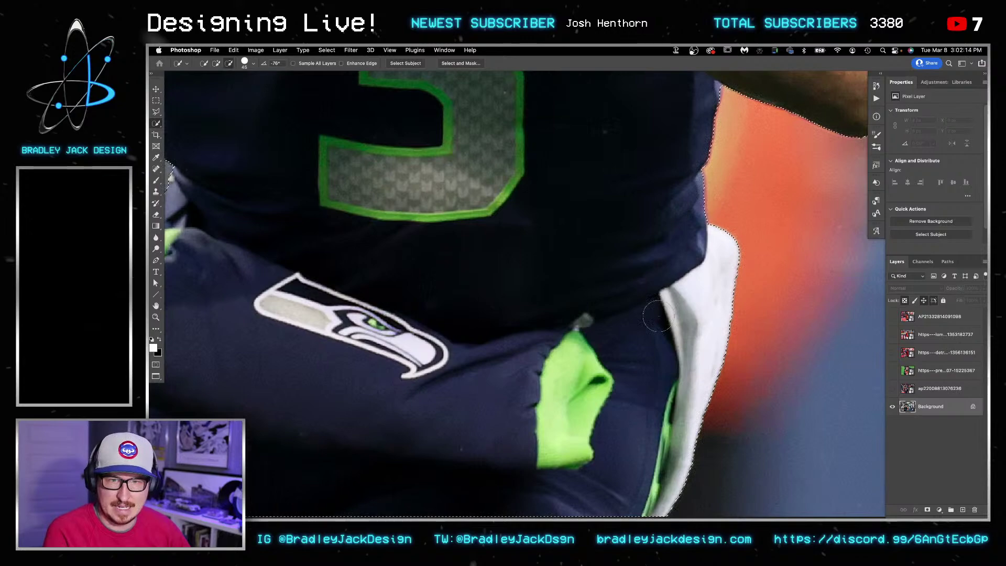
{"action": "scroll", "coordinate": [497, 302], "scroll_direction": "down", "scroll_amount": 2}
{"action": "scroll", "coordinate": [519, 301], "scroll_direction": "down", "scroll_amount": 2}
{"action": "scroll", "coordinate": [524, 395], "scroll_direction": "up", "scroll_amount": 5}
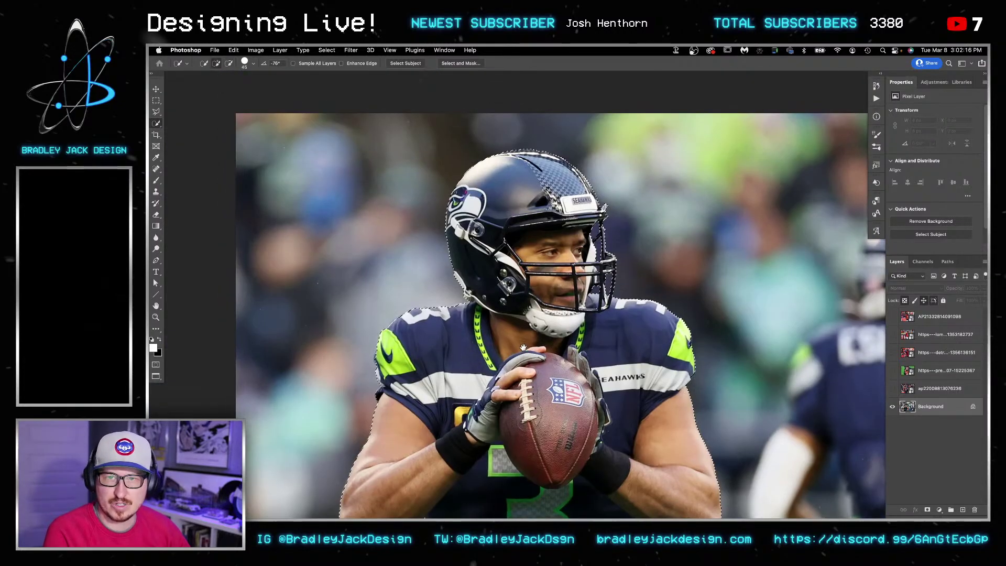
{"action": "scroll", "coordinate": [527, 263], "scroll_direction": "up", "scroll_amount": 2}
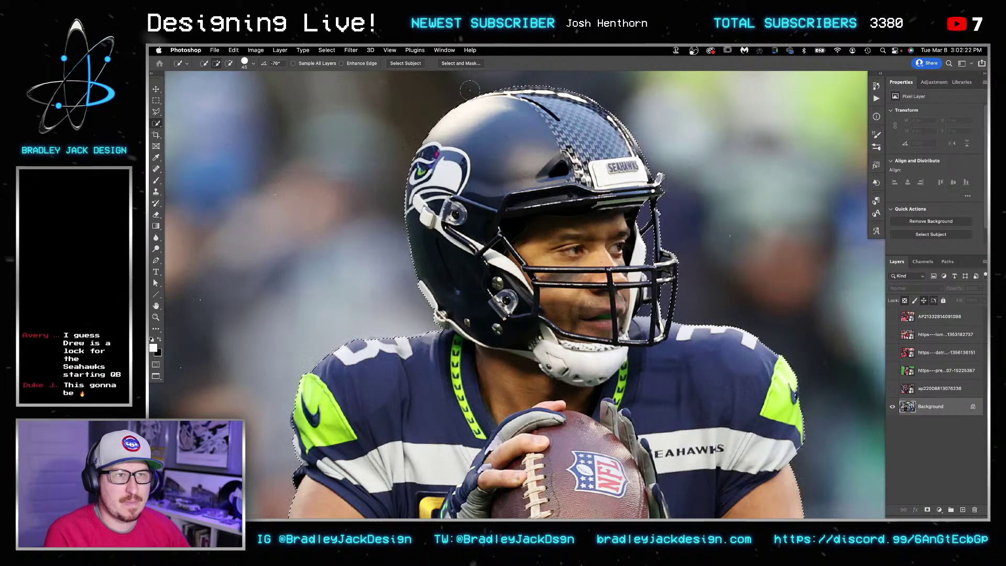
{"action": "left_click", "coordinate": [459, 65]}
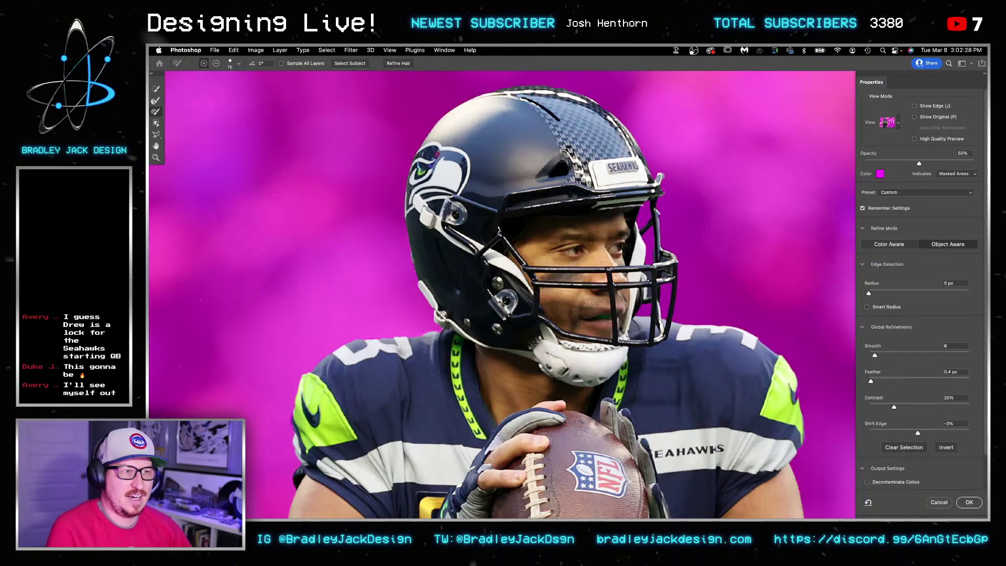
Step: Enlarge the Select and Mask brush to 200 px over the side of the helmet
{"action": "scroll", "coordinate": [438, 199], "scroll_direction": "up", "scroll_amount": 5}
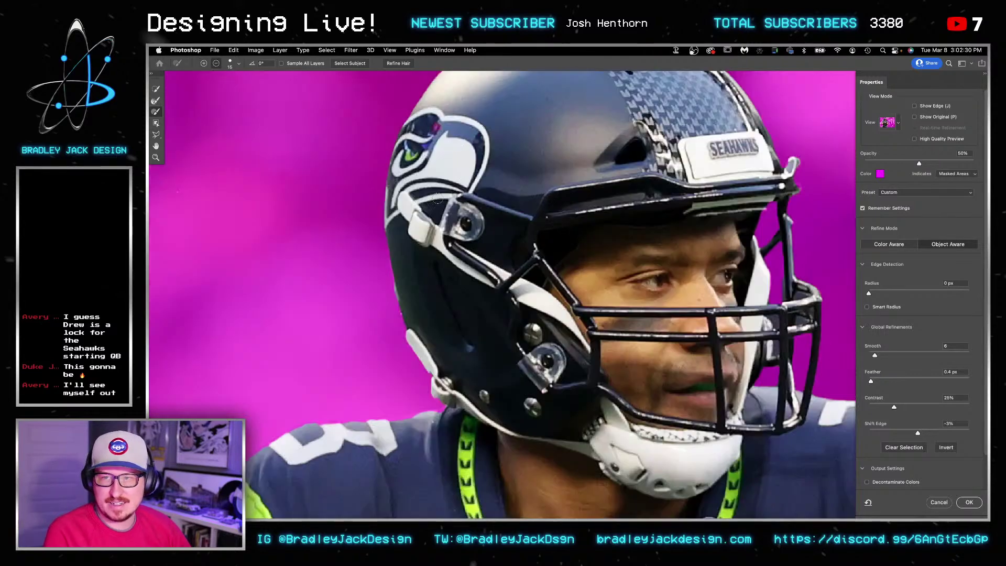
{"action": "left_click_drag", "start_coordinate": [447, 191], "coordinate": [623, 205]}
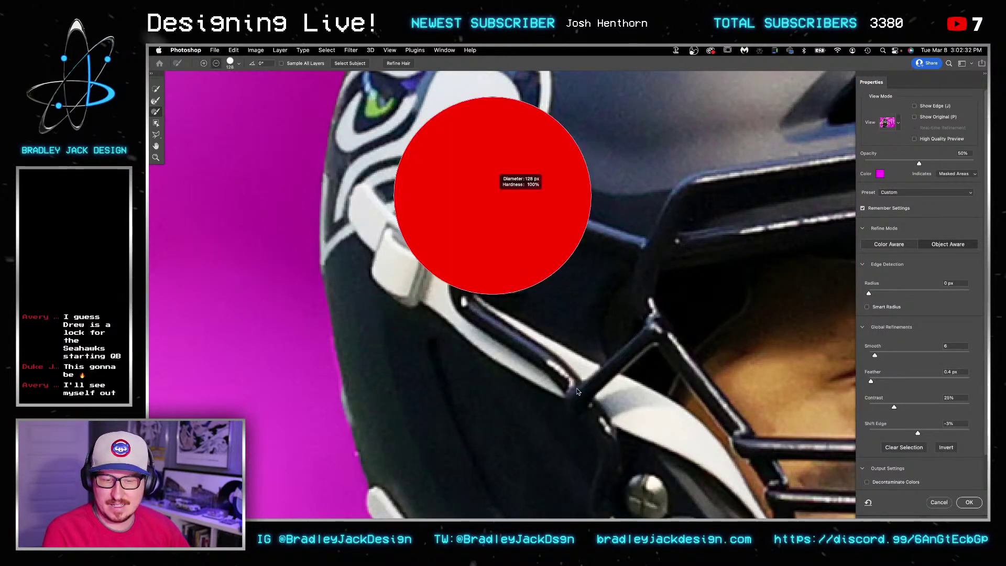
{"action": "left_click_drag", "start_coordinate": [449, 320], "coordinate": [454, 270]}
{"action": "key", "text": "]"}
{"action": "key", "text": "]"}
{"action": "key", "text": "]"}
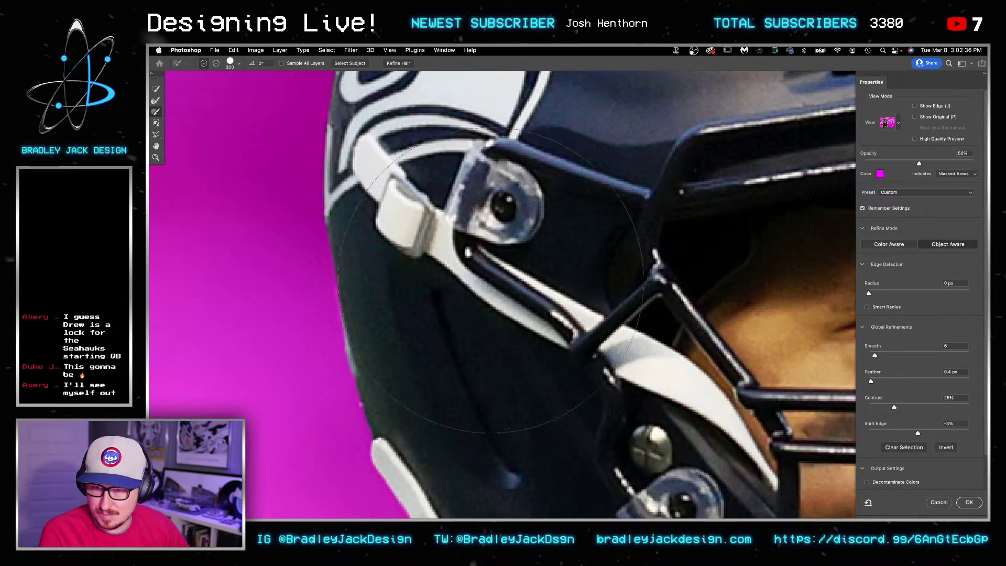
Step: Examine the mask edge along the back, crown and front of the helmet
{"action": "left_click_drag", "start_coordinate": [502, 290], "coordinate": [515, 436]}
{"action": "left_click_drag", "start_coordinate": [529, 225], "coordinate": [463, 359]}
{"action": "left_click_drag", "start_coordinate": [553, 293], "coordinate": [418, 380]}
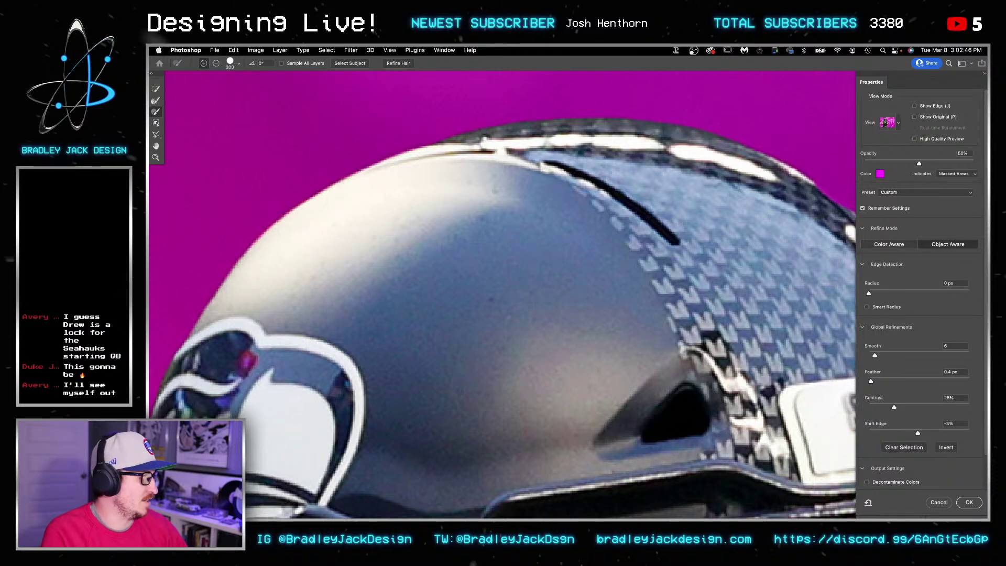
{"action": "key", "text": "Tab"}
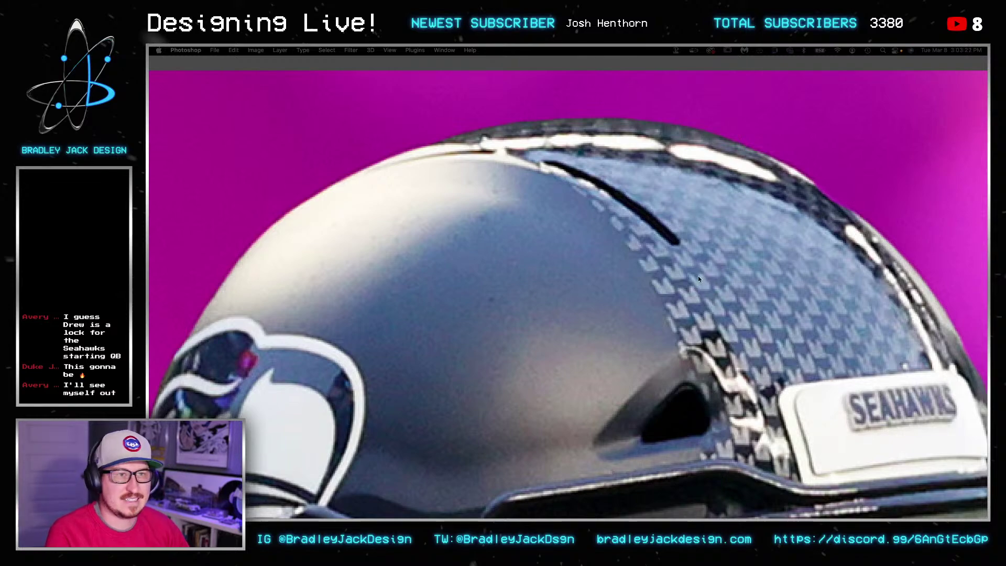
{"action": "left_click", "coordinate": [598, 274]}
{"action": "left_click_drag", "start_coordinate": [668, 261], "coordinate": [400, 240]}
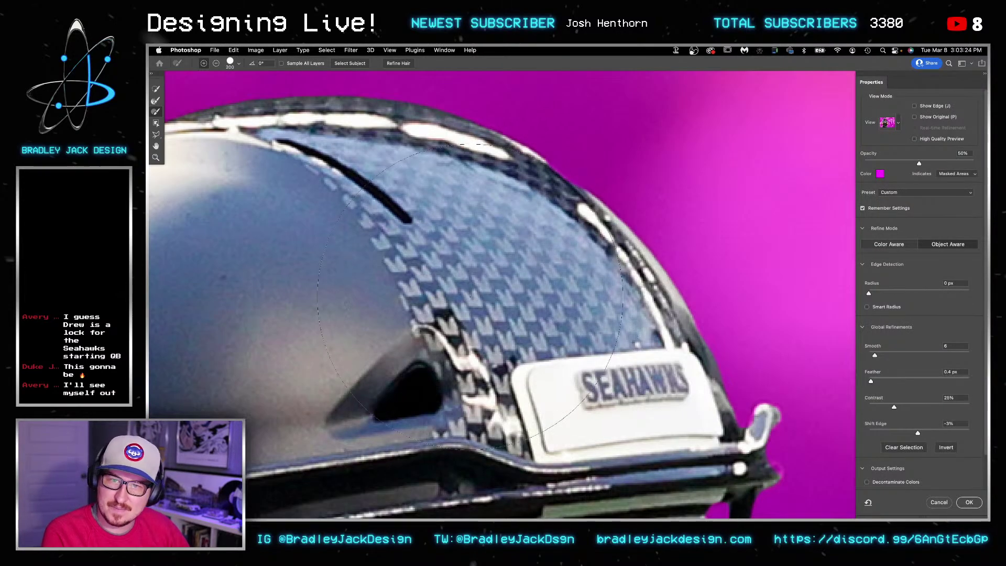
Step: Brush the missing tip of the helmet brim below the front clip back into the mask
{"action": "scroll", "coordinate": [461, 262], "scroll_direction": "down", "scroll_amount": 4}
{"action": "scroll", "coordinate": [462, 262], "scroll_direction": "right", "scroll_amount": 3}
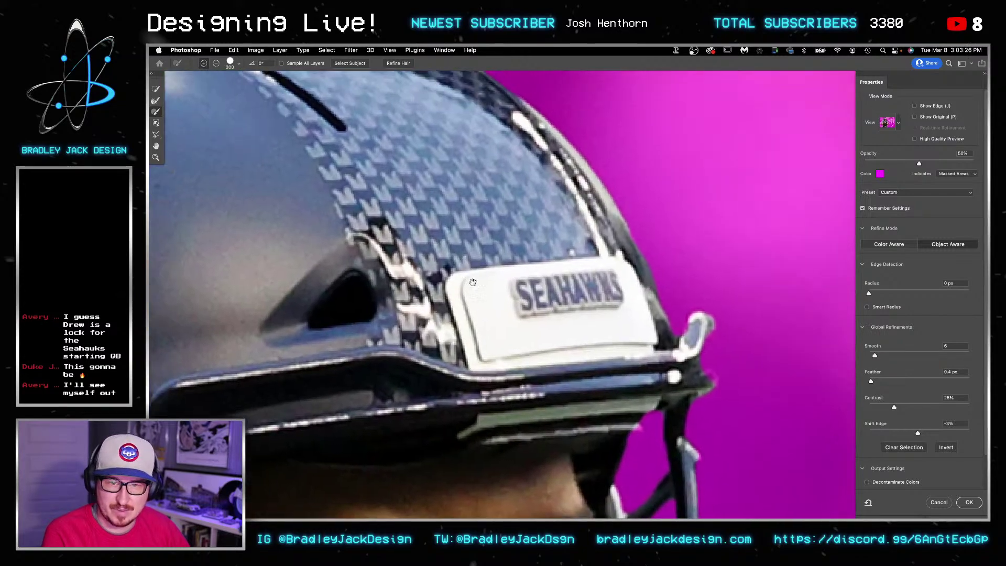
{"action": "scroll", "coordinate": [460, 261], "scroll_direction": "up", "scroll_amount": 3}
{"action": "scroll", "coordinate": [460, 261], "scroll_direction": "left", "scroll_amount": 2}
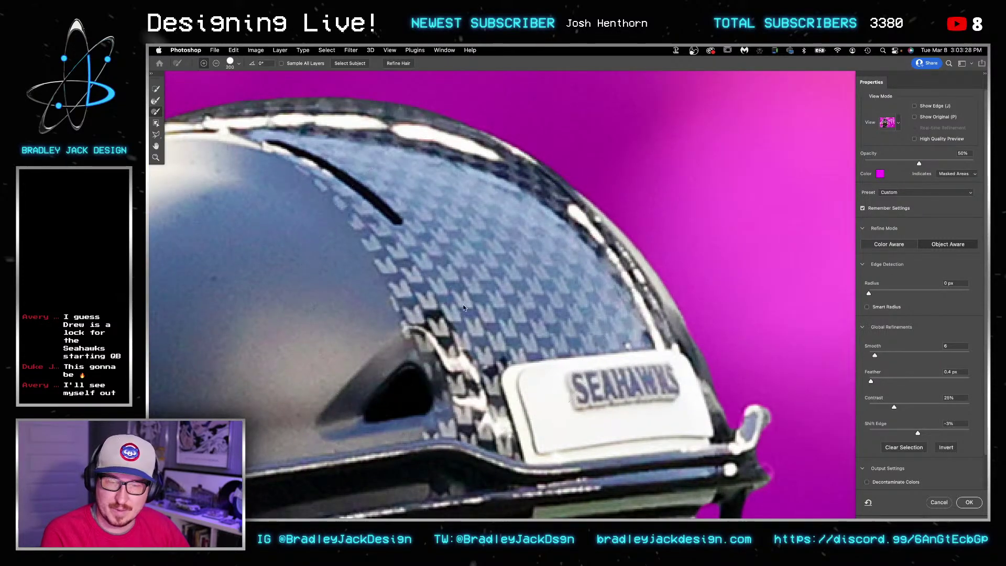
{"action": "scroll", "coordinate": [555, 184], "scroll_direction": "down", "scroll_amount": 3}
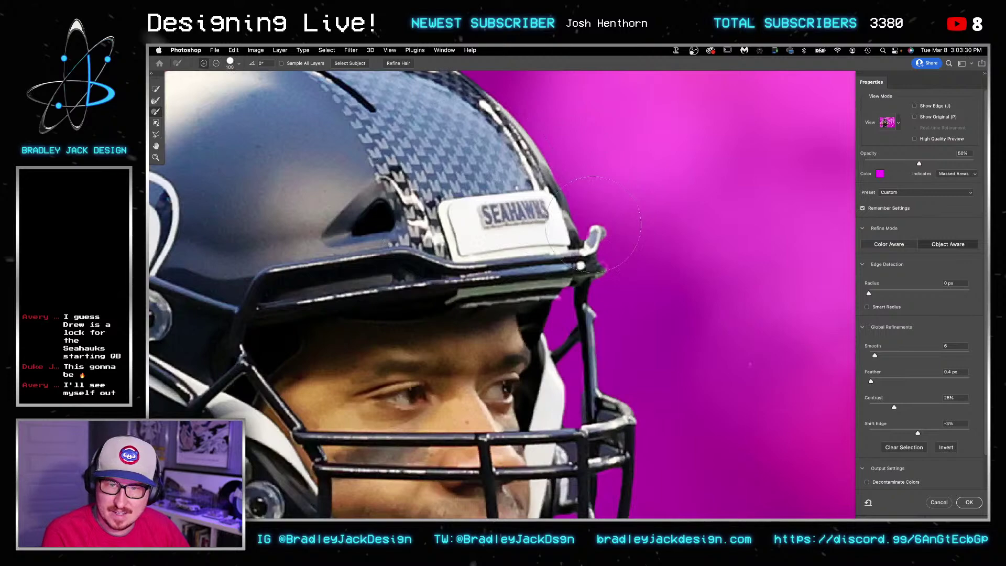
{"action": "scroll", "coordinate": [582, 252], "scroll_direction": "up", "scroll_amount": 4}
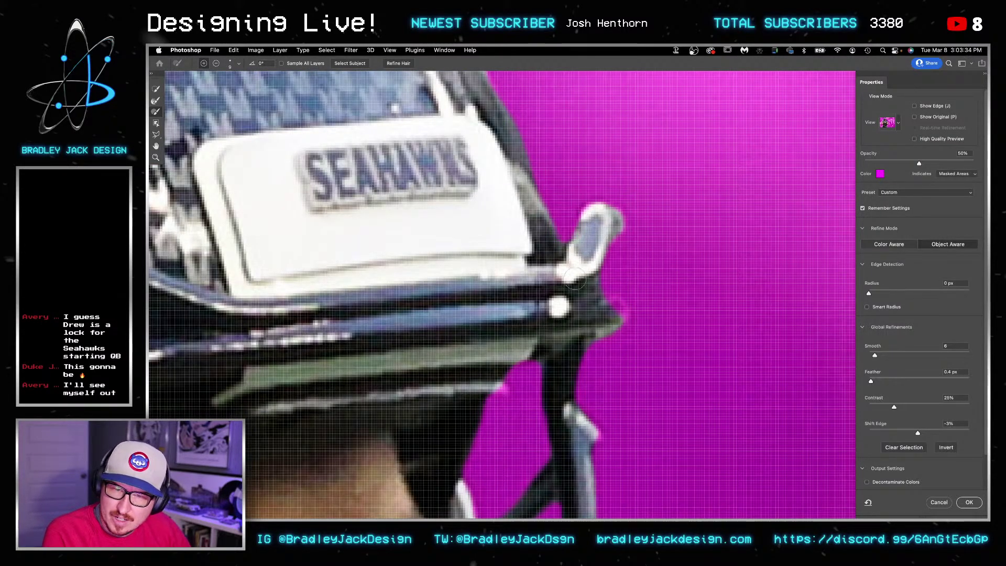
{"action": "left_click_drag", "start_coordinate": [613, 226], "coordinate": [582, 272]}
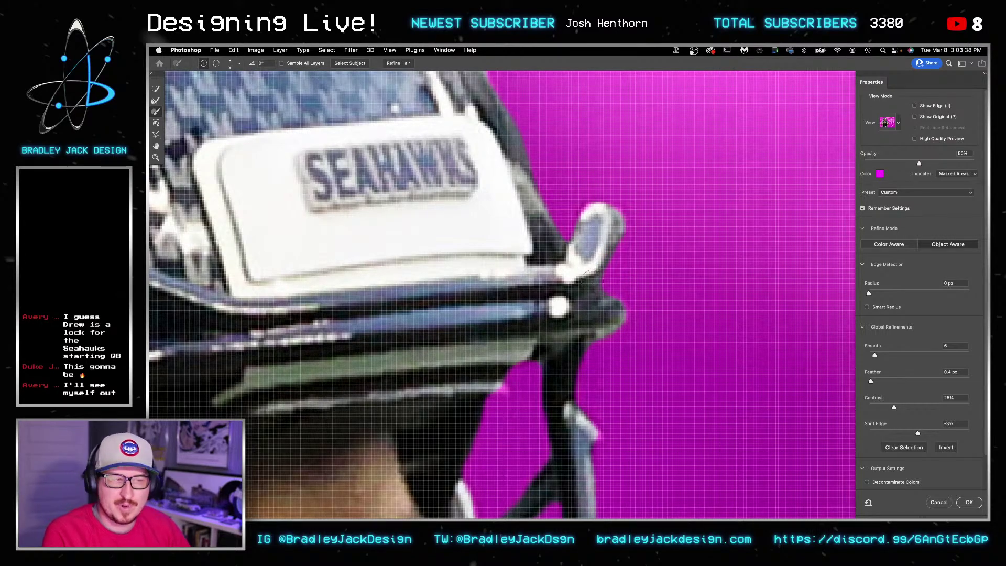
Step: Shrink the brush and clean up the mask around the facemask bars and helmet padding beside the face, subtracting background where needed
{"action": "scroll", "coordinate": [584, 218], "scroll_direction": "down", "scroll_amount": 5}
{"action": "scroll", "coordinate": [549, 159], "scroll_direction": "down", "scroll_amount": 3}
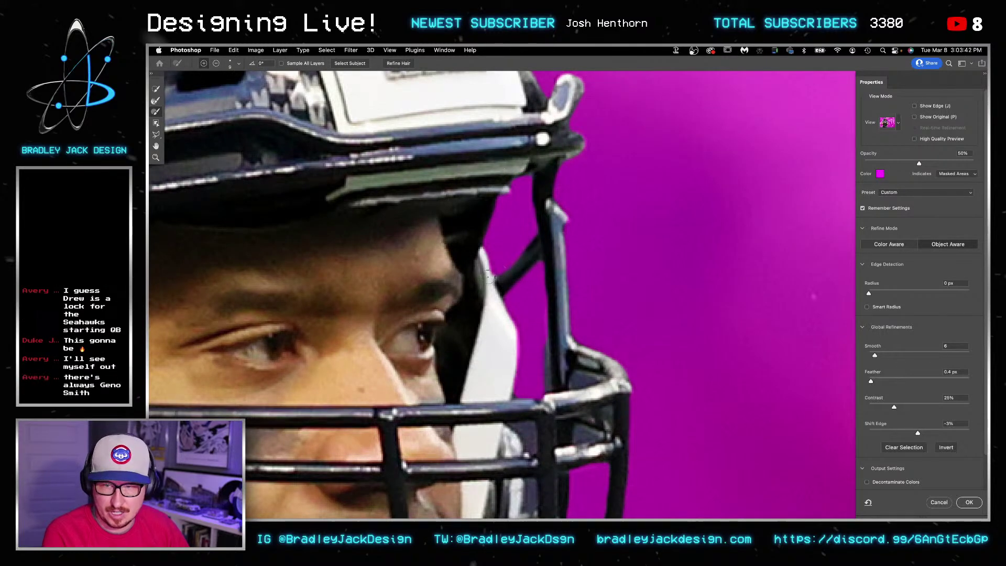
{"action": "left_click_drag", "start_coordinate": [541, 337], "coordinate": [501, 279]}
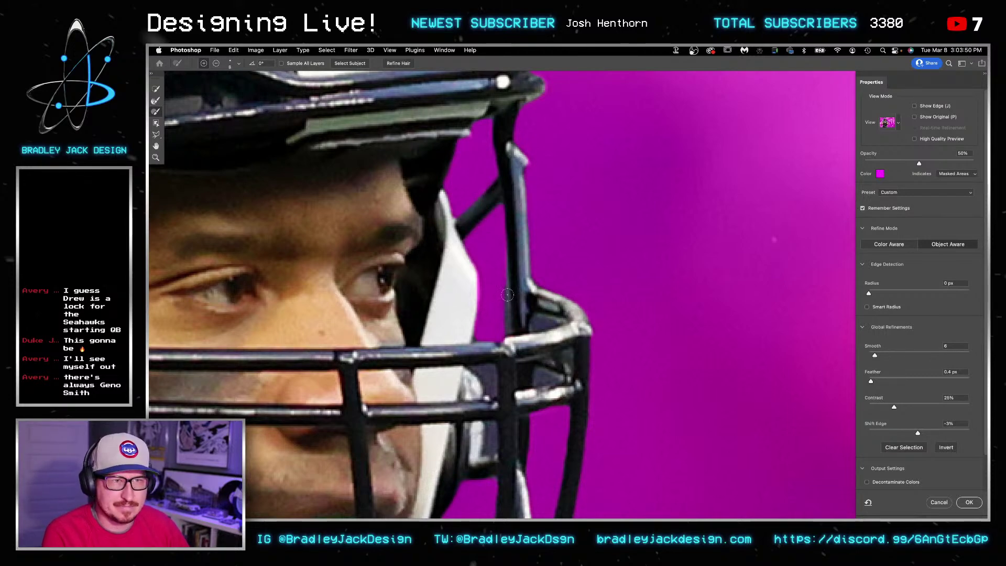
{"action": "key", "text": "alt"}
{"action": "key", "text": "["}
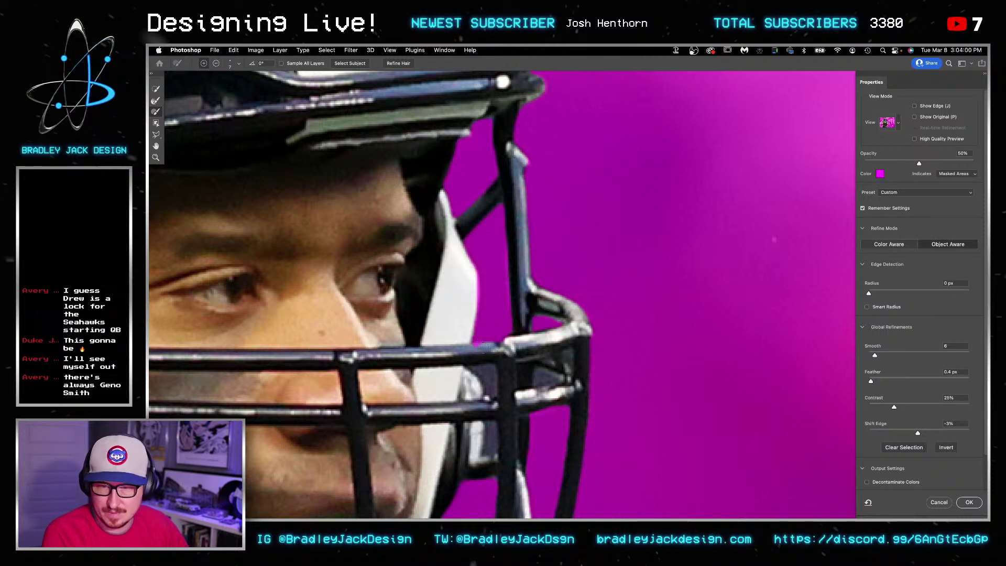
{"action": "scroll", "coordinate": [493, 350], "scroll_direction": "down", "scroll_amount": 3}
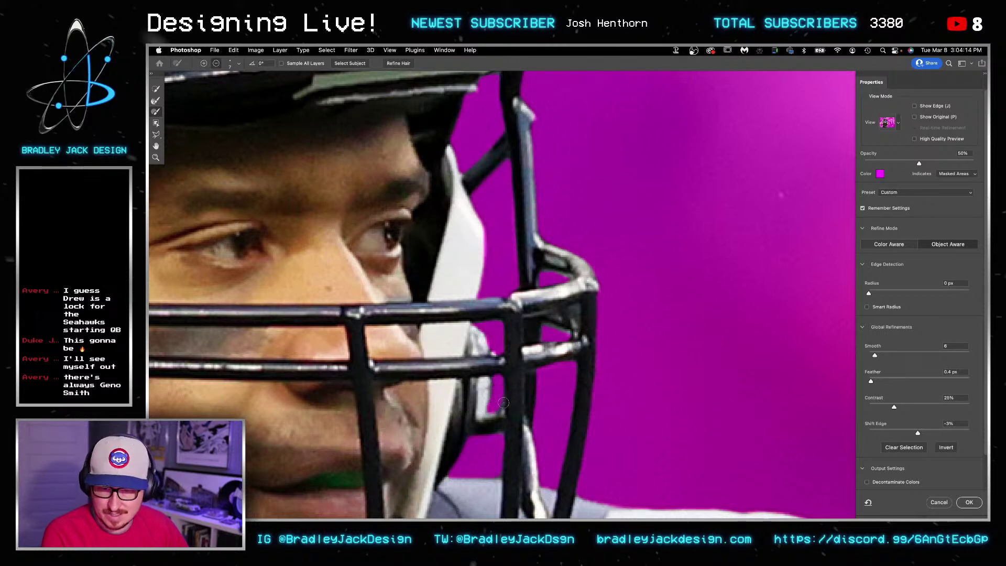
{"action": "left_click_drag", "start_coordinate": [491, 372], "coordinate": [502, 375]}
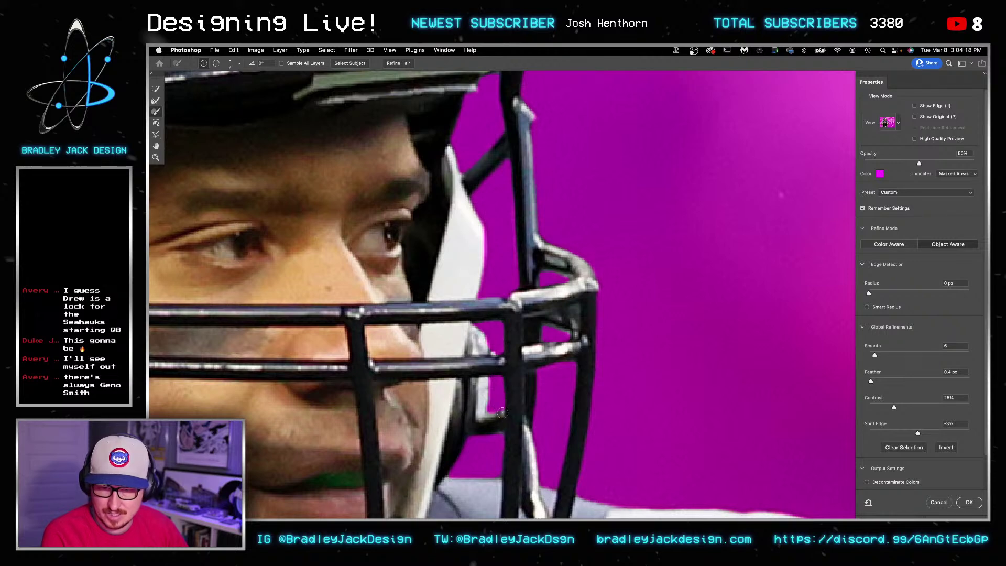
{"action": "key", "text": "alt"}
{"action": "key", "text": "alt"}
Step: Brush the missing part of the swoosh on the green shoulder panel above the SEAHAWKS stripe back into the mask
{"action": "left_click_drag", "start_coordinate": [557, 385], "coordinate": [492, 285]}
{"action": "left_click_drag", "start_coordinate": [623, 413], "coordinate": [380, 207]}
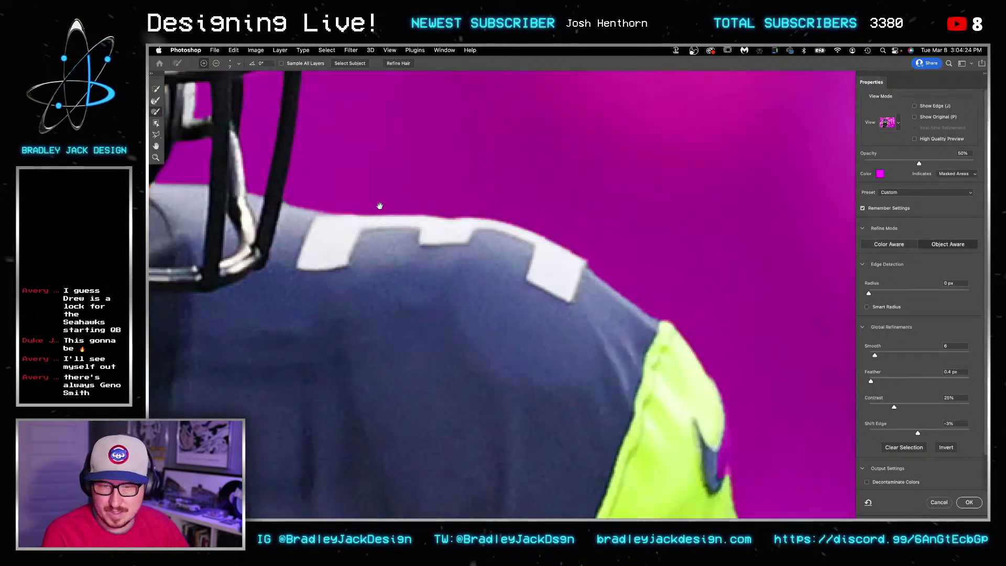
{"action": "key", "text": "super+minus"}
{"action": "left_click_drag", "start_coordinate": [542, 335], "coordinate": [458, 220]}
{"action": "left_click_drag", "start_coordinate": [529, 281], "coordinate": [541, 280]}
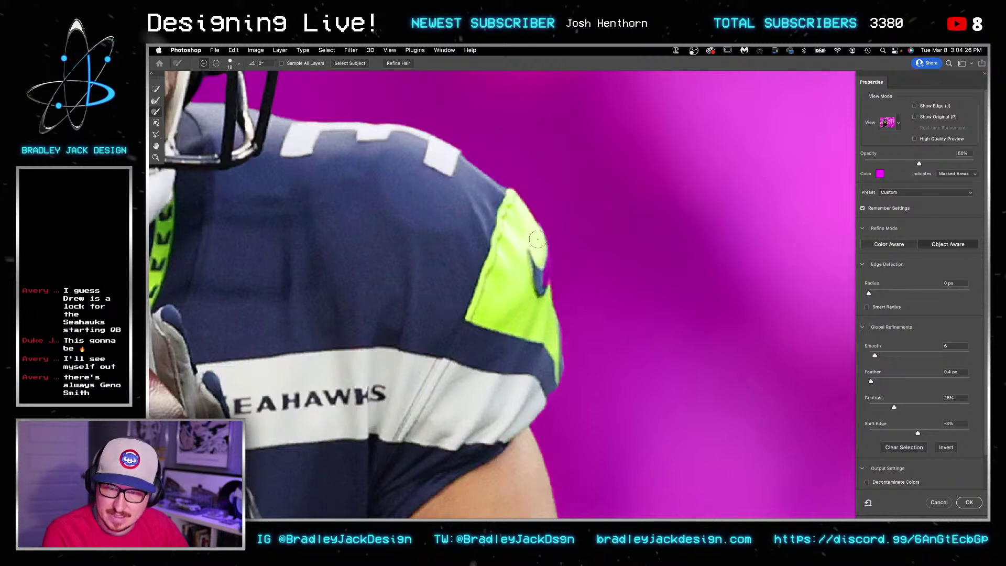
{"action": "left_click", "coordinate": [541, 276]}
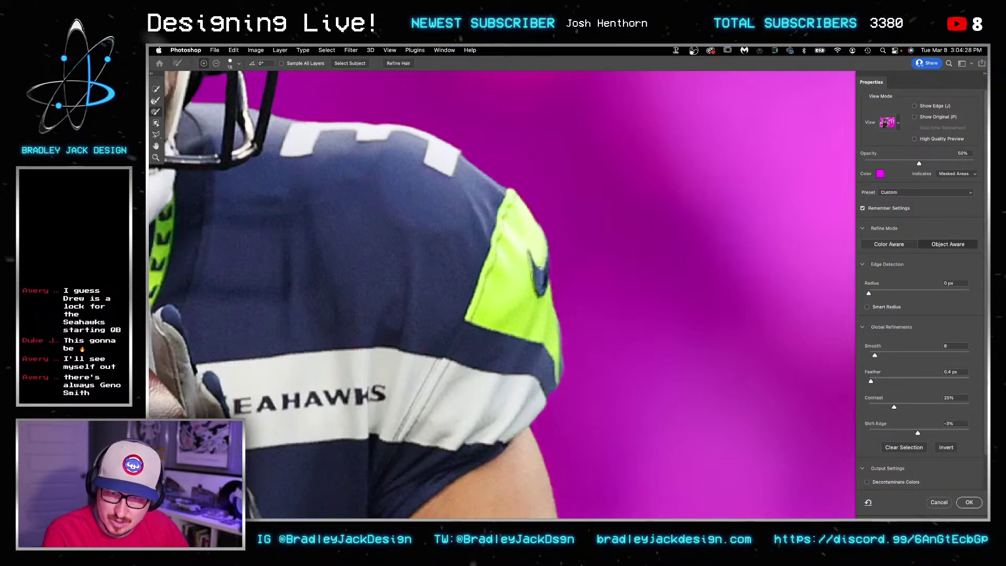
Step: Touch up the mask along the jersey's side below the bent elbow, subtracting the background strip picked up there
{"action": "scroll", "coordinate": [540, 255], "scroll_direction": "down", "scroll_amount": 5}
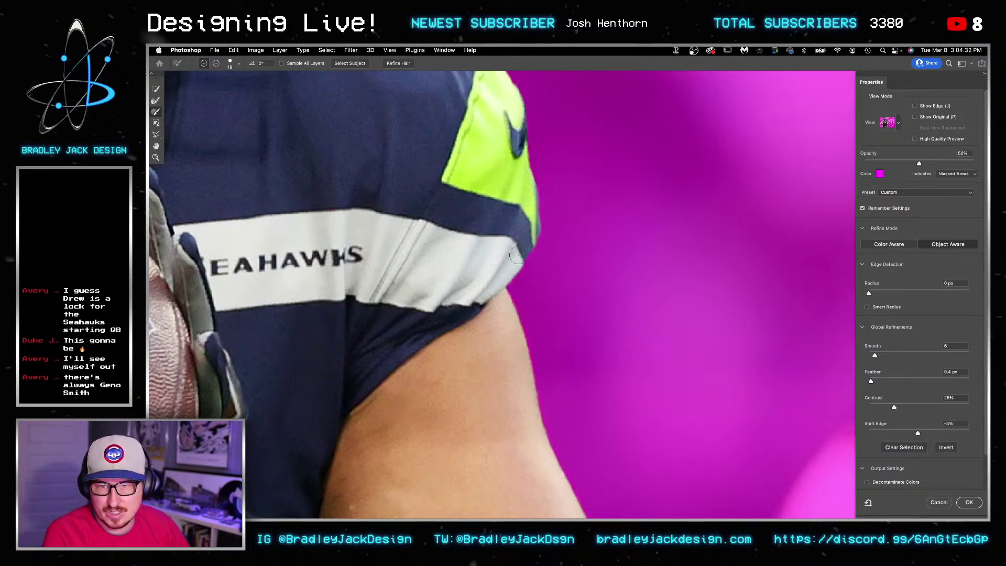
{"action": "left_click_drag", "start_coordinate": [432, 335], "coordinate": [511, 131]}
{"action": "mouse_move", "coordinate": [528, 346]}
{"action": "left_mouse_down"}
{"action": "mouse_move", "coordinate": [367, 207]}
{"action": "mouse_move", "coordinate": [477, 174]}
{"action": "left_mouse_up"}
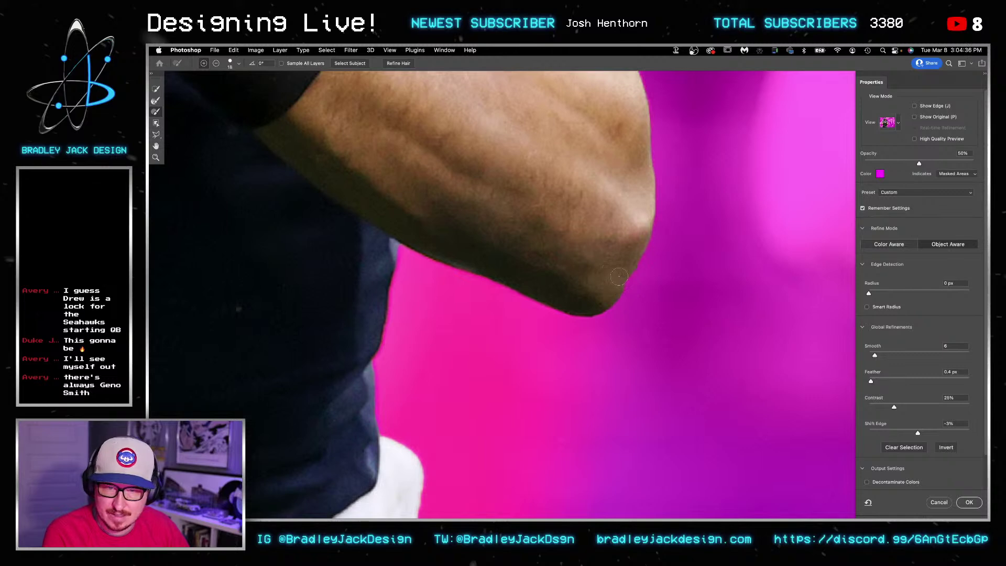
{"action": "left_click_drag", "start_coordinate": [385, 310], "coordinate": [387, 313]}
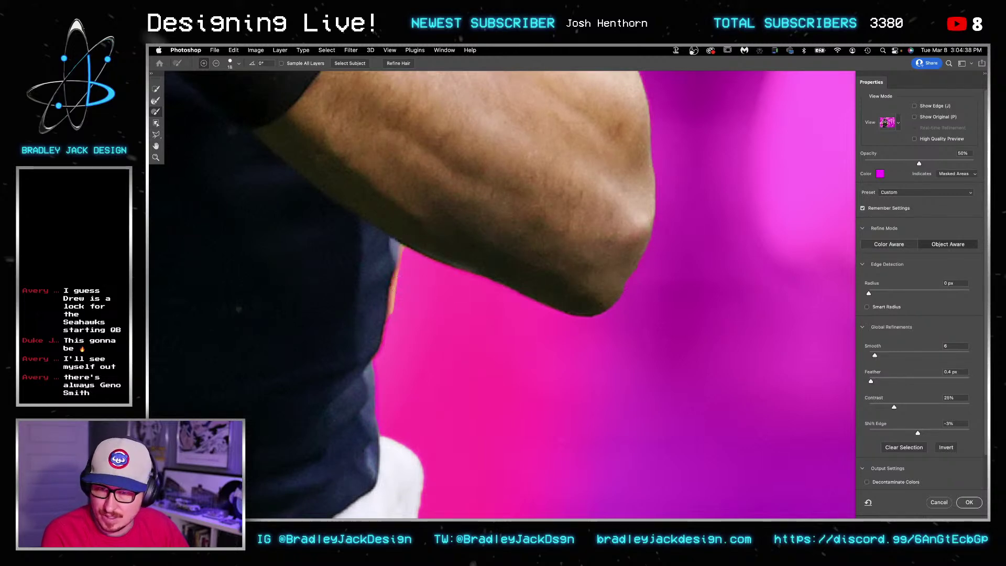
{"action": "mouse_move", "coordinate": [393, 270]}
{"action": "left_mouse_down"}
{"action": "mouse_move", "coordinate": [401, 314]}
{"action": "mouse_move", "coordinate": [422, 287]}
{"action": "mouse_move", "coordinate": [396, 313]}
{"action": "left_mouse_up"}
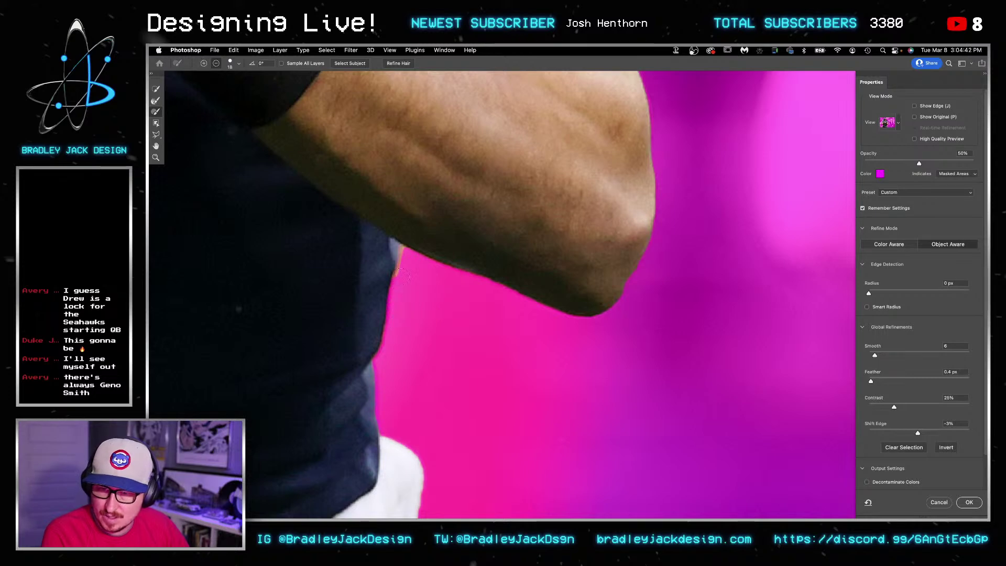
{"action": "mouse_move", "coordinate": [409, 243]}
{"action": "left_mouse_down"}
{"action": "mouse_move", "coordinate": [411, 227]}
{"action": "mouse_move", "coordinate": [403, 235]}
{"action": "mouse_move", "coordinate": [418, 233]}
{"action": "left_mouse_up"}
Step: Examine the mask edge around the thighs, the green-trimmed pouch, the waist, and the elbow and upper arm on the throwing side
{"action": "left_click_drag", "start_coordinate": [420, 411], "coordinate": [535, 195]}
{"action": "left_click_drag", "start_coordinate": [456, 297], "coordinate": [567, 92]}
{"action": "scroll", "coordinate": [446, 241], "scroll_direction": "left", "scroll_amount": 10}
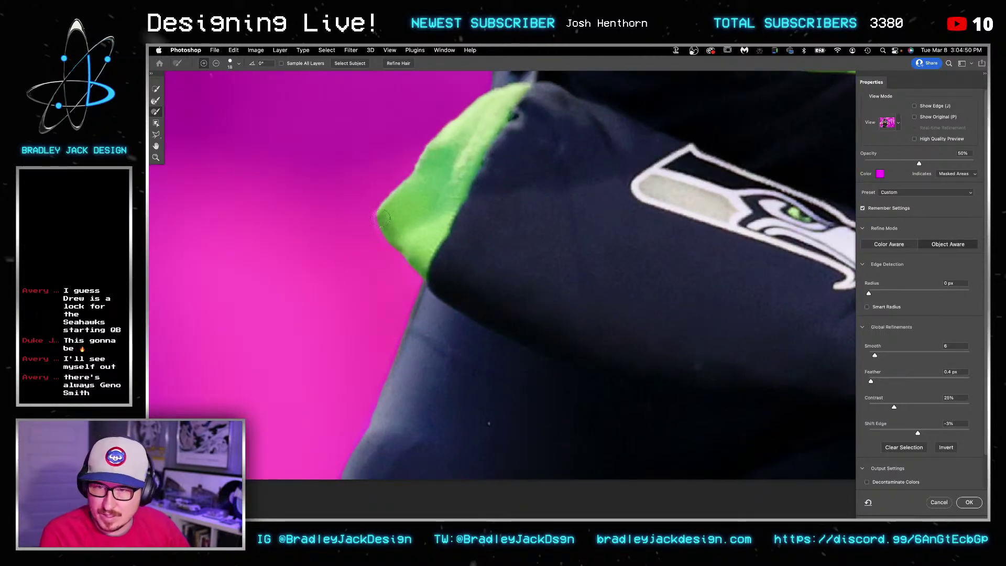
{"action": "scroll", "coordinate": [472, 189], "scroll_direction": "up", "scroll_amount": 5}
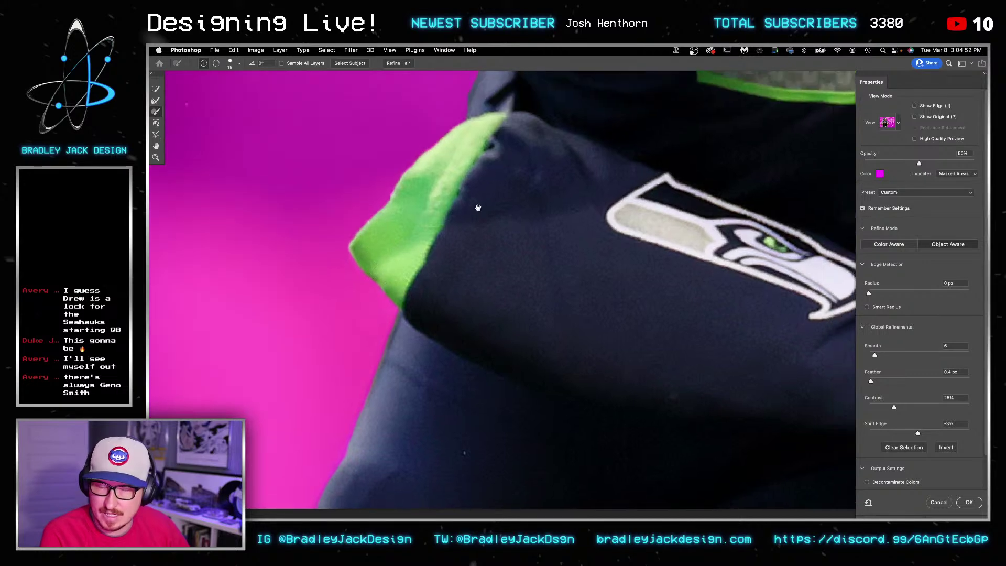
{"action": "scroll", "coordinate": [454, 231], "scroll_direction": "up", "scroll_amount": 5}
{"action": "scroll", "coordinate": [422, 305], "scroll_direction": "up", "scroll_amount": 8}
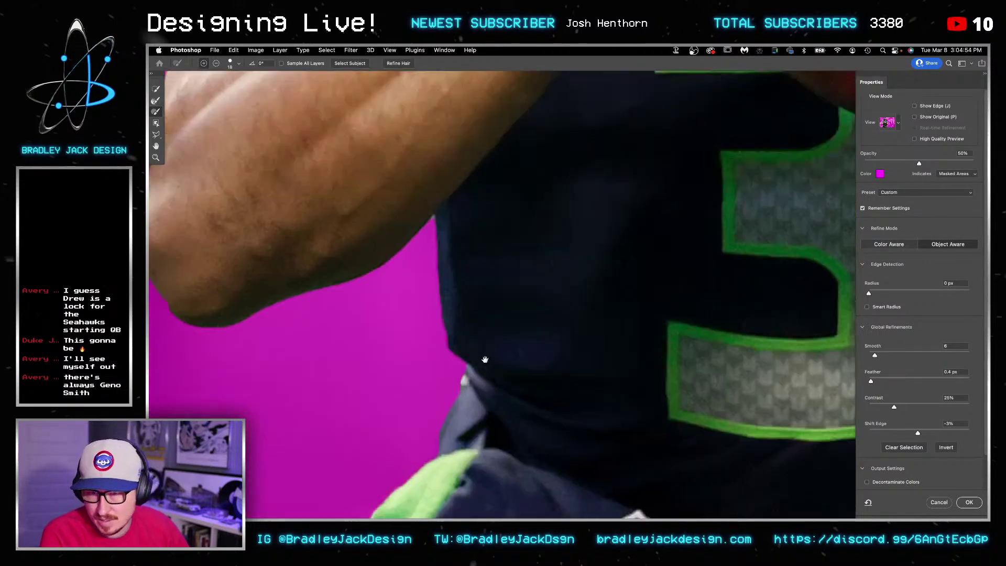
{"action": "left_click_drag", "start_coordinate": [460, 275], "coordinate": [459, 259]}
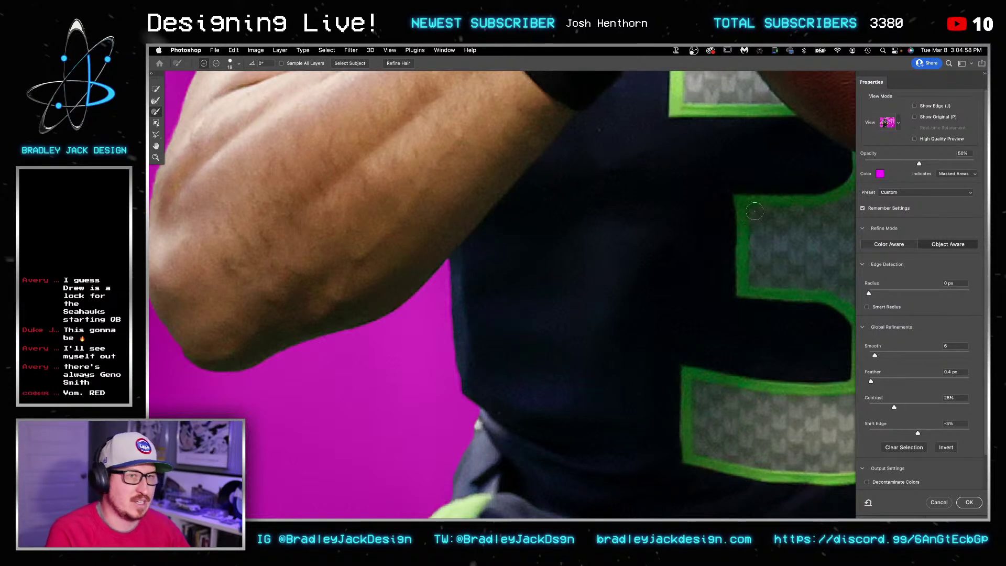
{"action": "left_click_drag", "start_coordinate": [301, 147], "coordinate": [553, 226]}
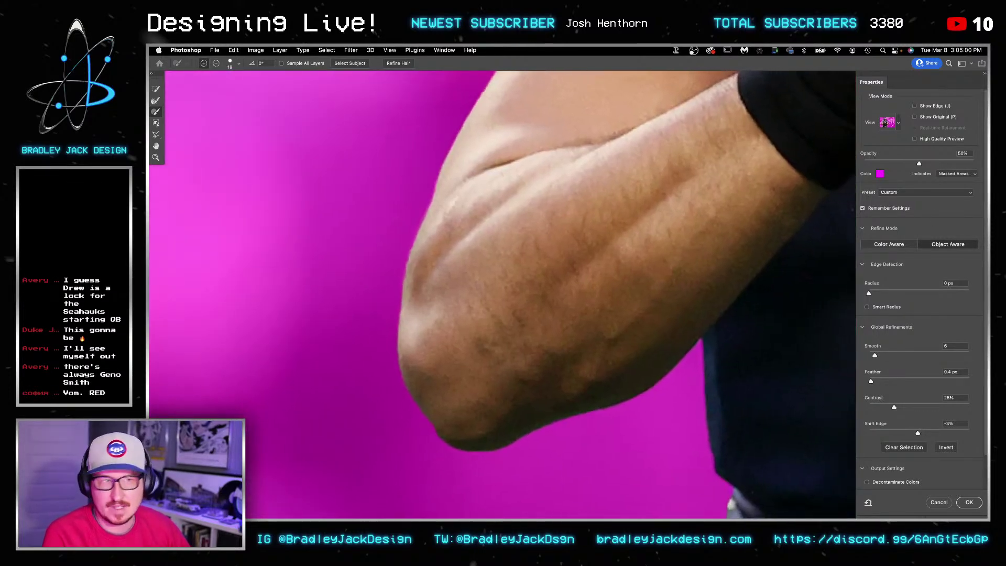
{"action": "left_click_drag", "start_coordinate": [479, 369], "coordinate": [498, 398]}
{"action": "left_click_drag", "start_coordinate": [561, 259], "coordinate": [513, 385]}
{"action": "scroll", "coordinate": [535, 267], "scroll_direction": "up", "scroll_amount": 10}
Step: Set the brush to 40 px and check the mask edge along the throwing-side sleeve, shoulder, collar and back of the helmet
{"action": "key", "text": "bracketleft"}
{"action": "key", "text": "bracketleft"}
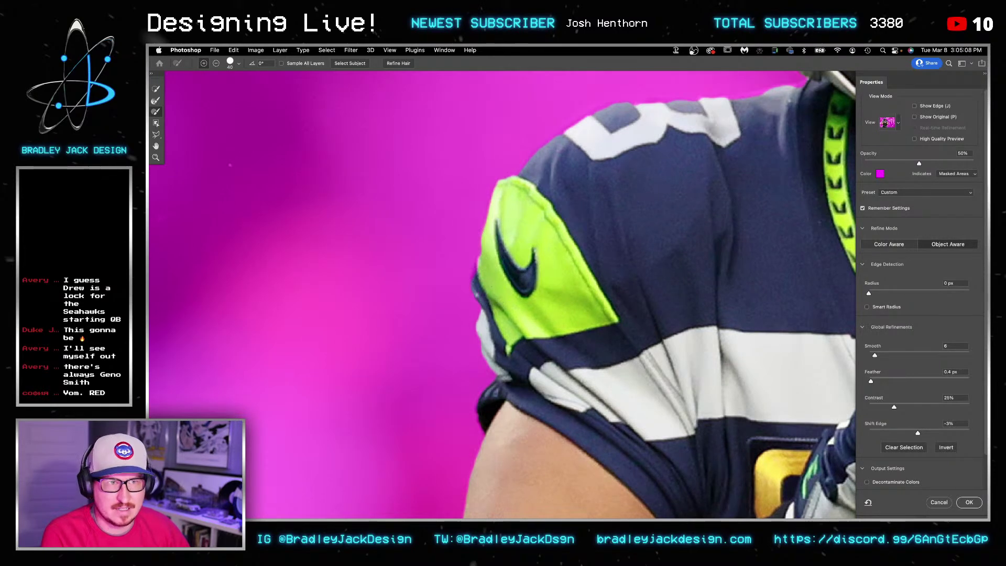
{"action": "key", "text": "Return"}
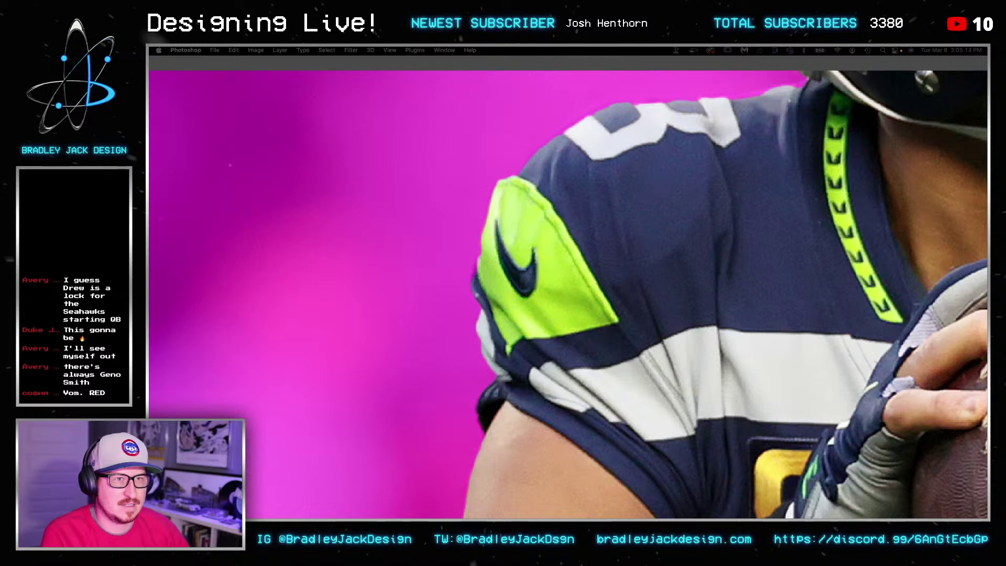
{"action": "left_click", "coordinate": [591, 358]}
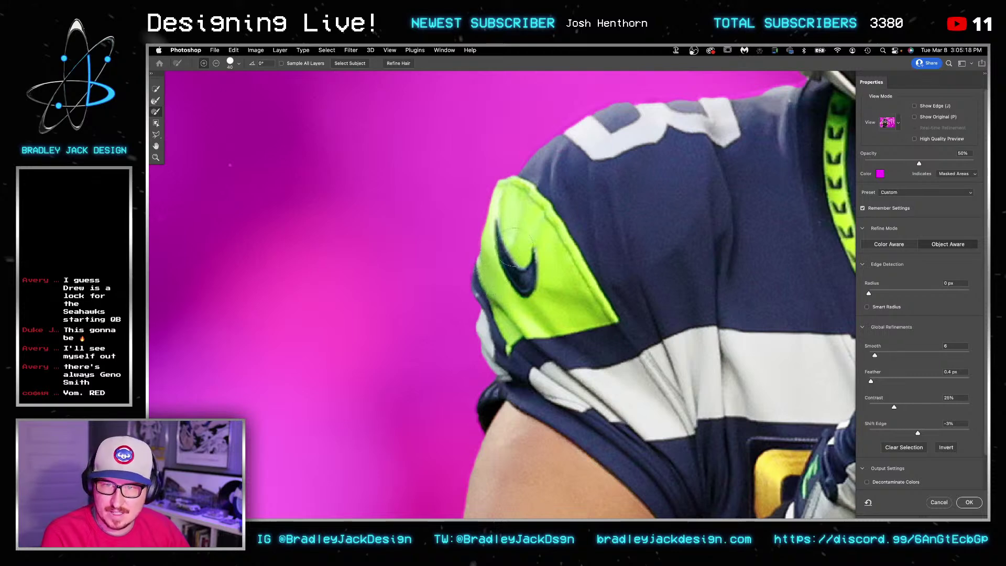
{"action": "scroll", "coordinate": [517, 246], "scroll_direction": "right", "scroll_amount": 5}
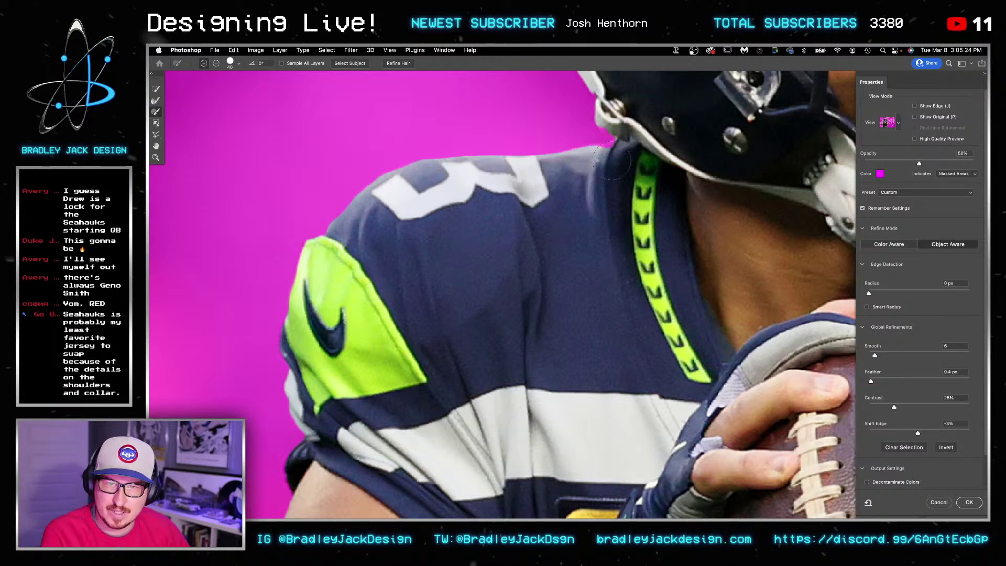
{"action": "left_click_drag", "start_coordinate": [616, 113], "coordinate": [557, 237]}
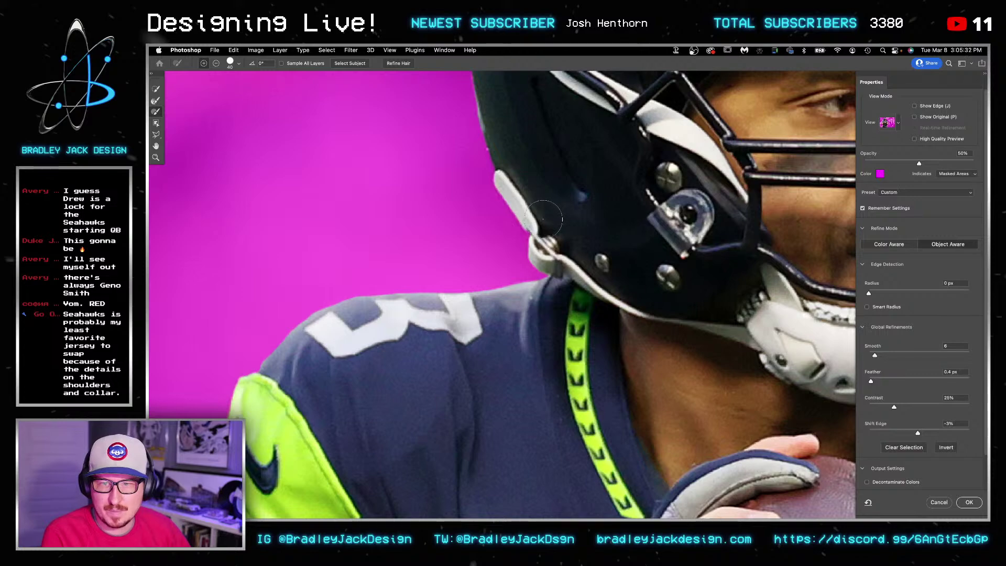
Step: Check the whole player, accept the Select and Mask refinement and apply the selection as a layer mask on the Background layer
{"action": "key", "text": "super+0"}
{"action": "left_click_drag", "start_coordinate": [599, 270], "coordinate": [479, 252]}
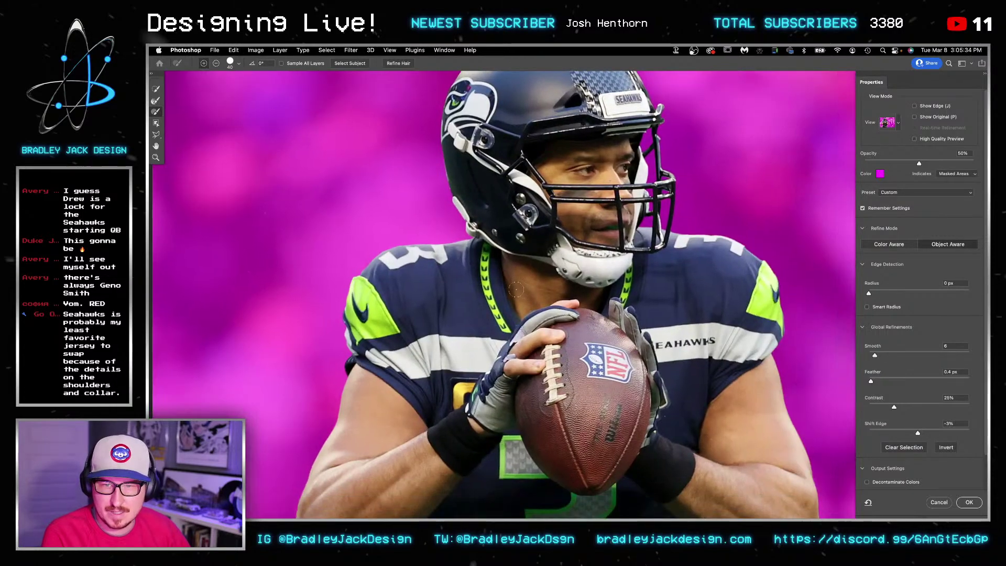
{"action": "scroll", "coordinate": [592, 303], "scroll_direction": "down", "scroll_amount": 4}
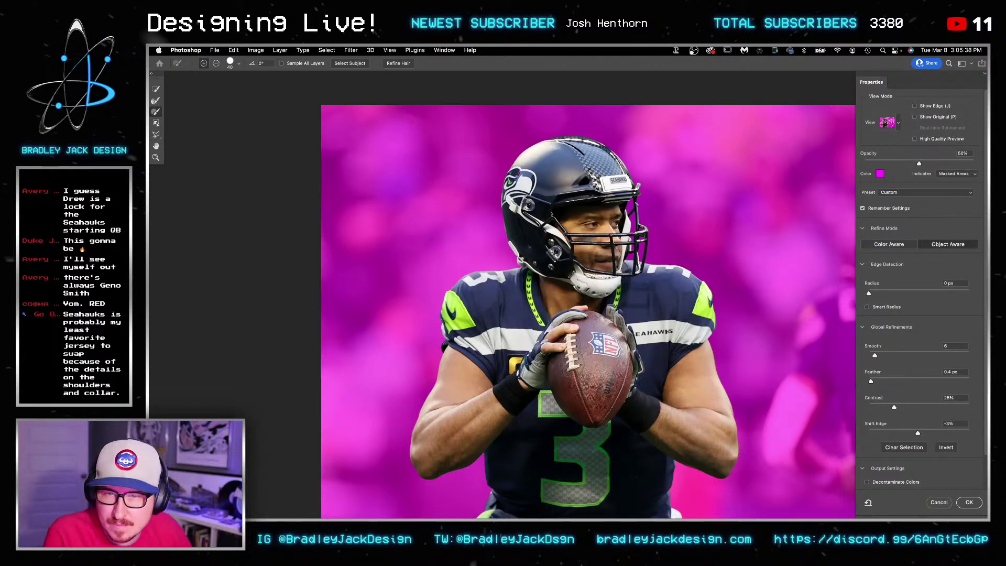
{"action": "key", "text": "Return"}
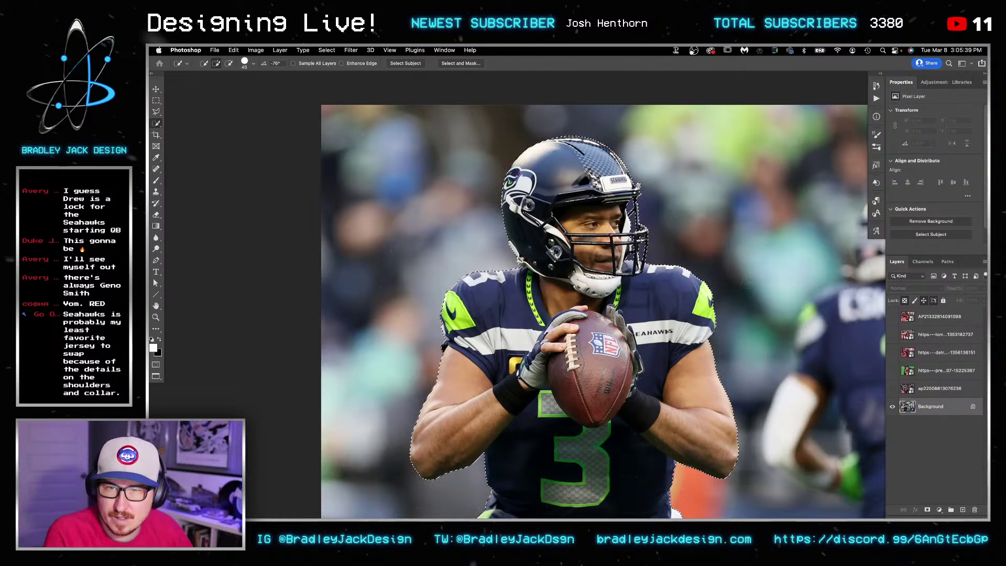
{"action": "left_click", "coordinate": [928, 511]}
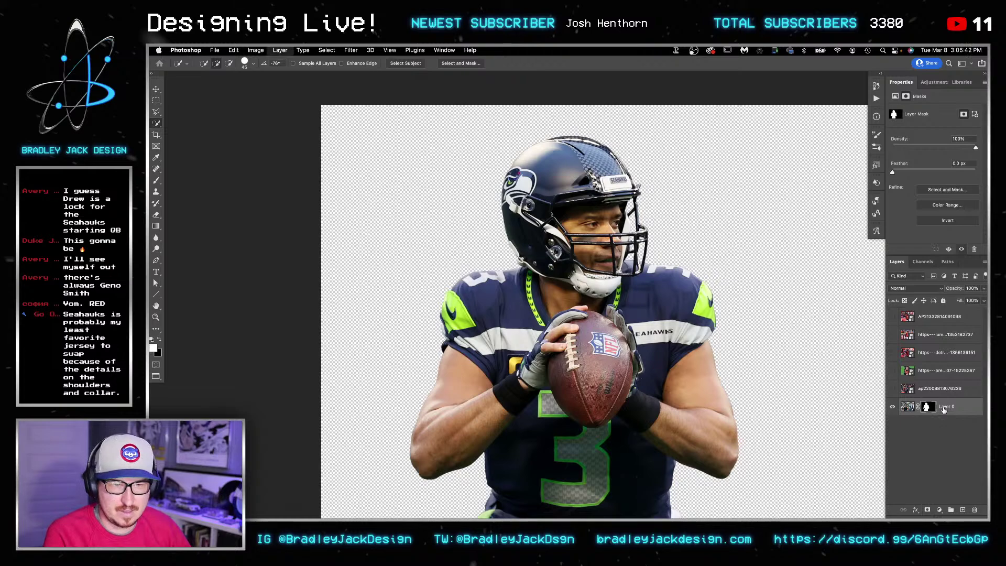
Step: Convert the masked player layer to a smart object and make a copy of it above the original
{"action": "right_click", "coordinate": [927, 412]}
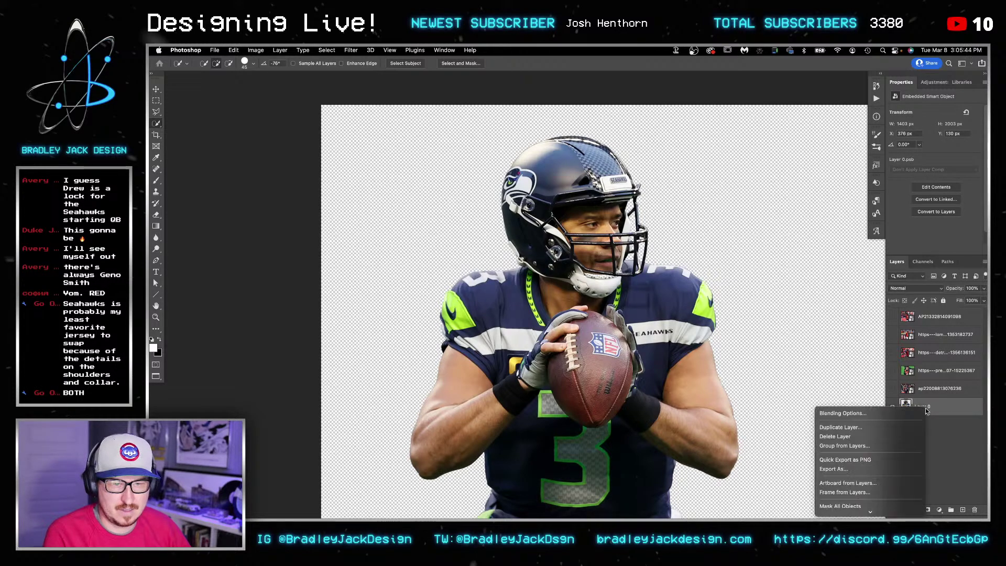
{"action": "scroll", "coordinate": [907, 477], "scroll_direction": "down", "scroll_amount": 3}
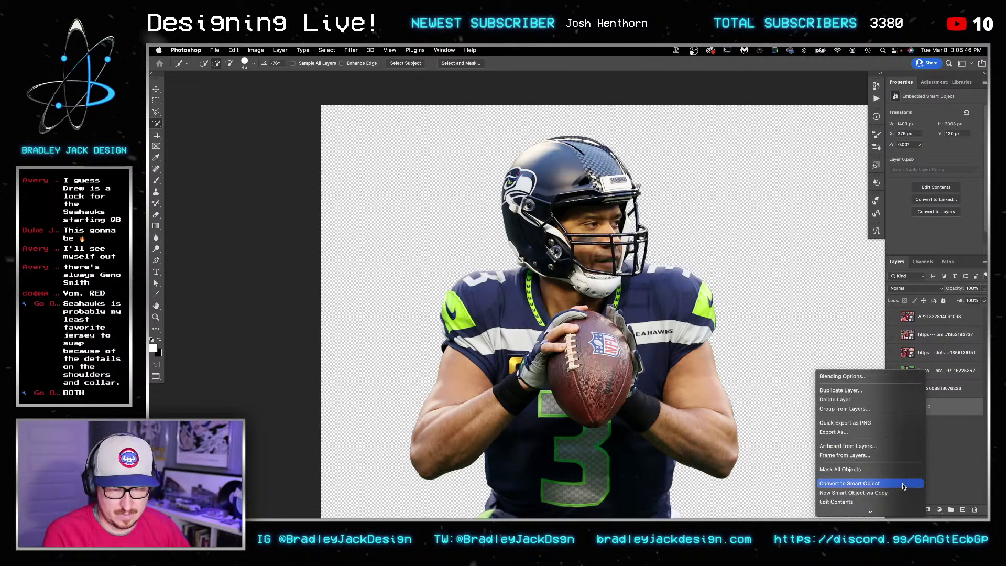
{"action": "left_click", "coordinate": [905, 482]}
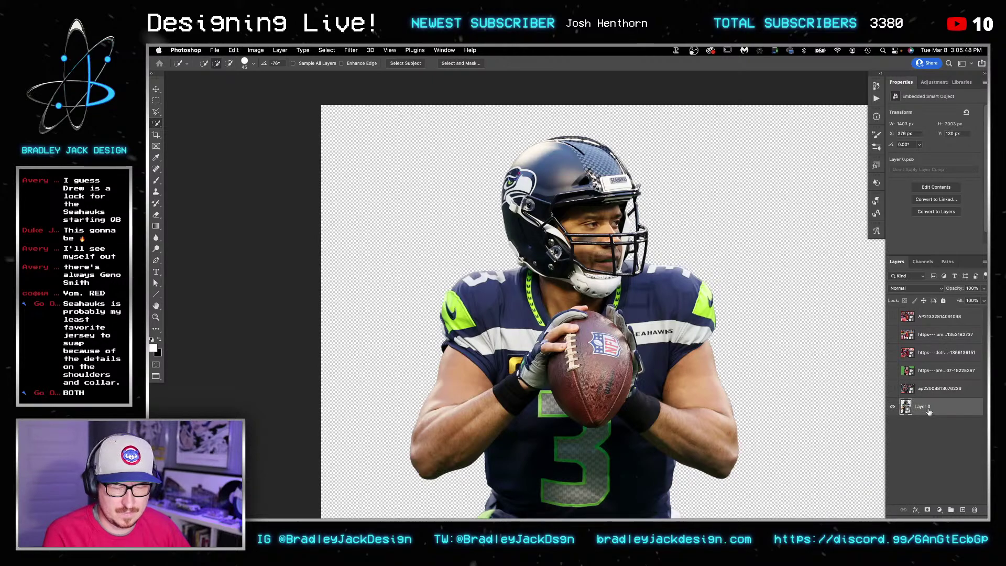
{"action": "right_click", "coordinate": [930, 412]}
{"action": "scroll", "coordinate": [901, 469], "scroll_direction": "down", "scroll_amount": 3}
{"action": "left_click", "coordinate": [870, 299]}
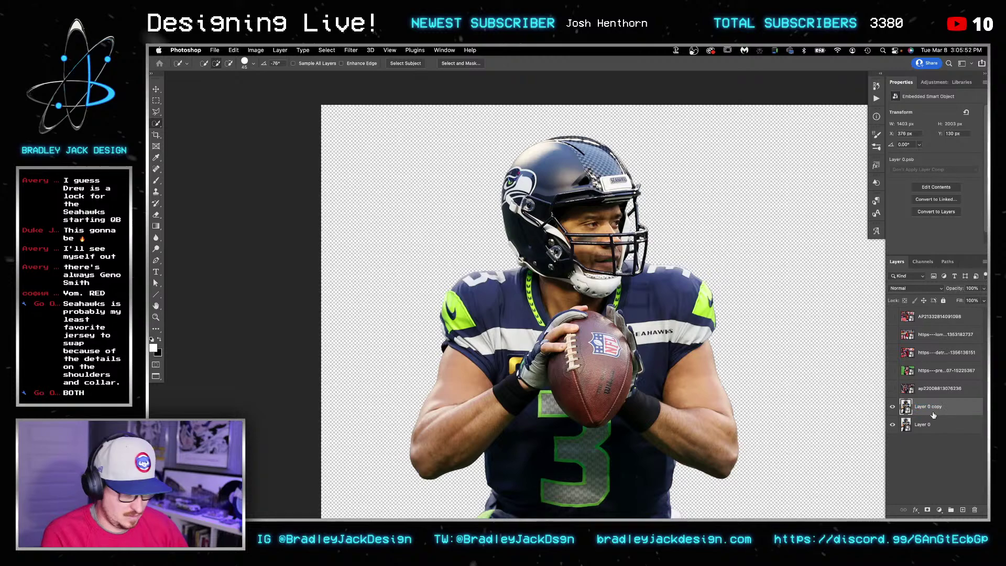
Step: Put the Layer 0 copy beneath Layer 0, disable the mask inside its smart object, reveal the whole photo, and save and close the contents
{"action": "left_click_drag", "start_coordinate": [933, 416], "coordinate": [912, 422]}
{"action": "double_click", "coordinate": [907, 425]}
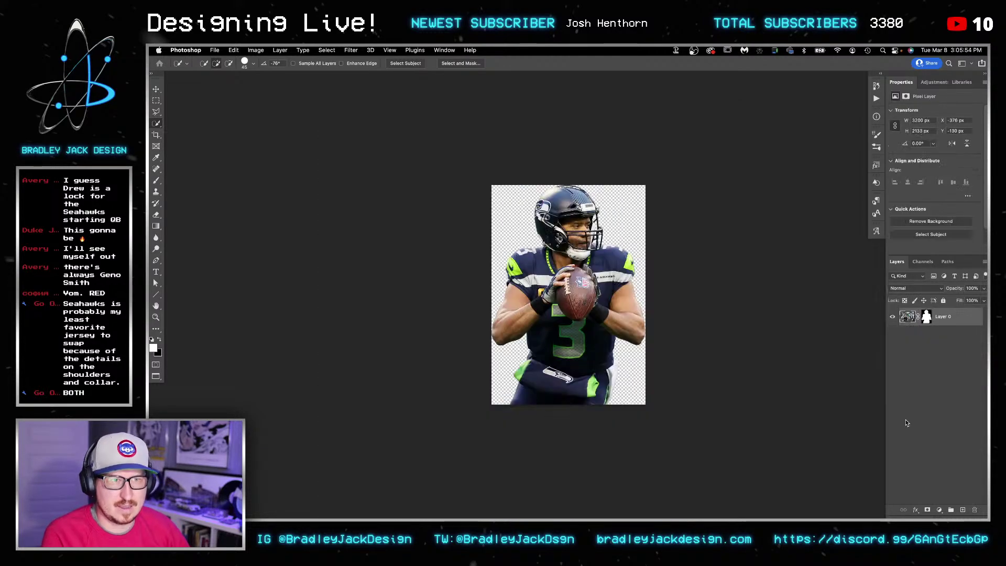
{"action": "right_click", "coordinate": [926, 317]}
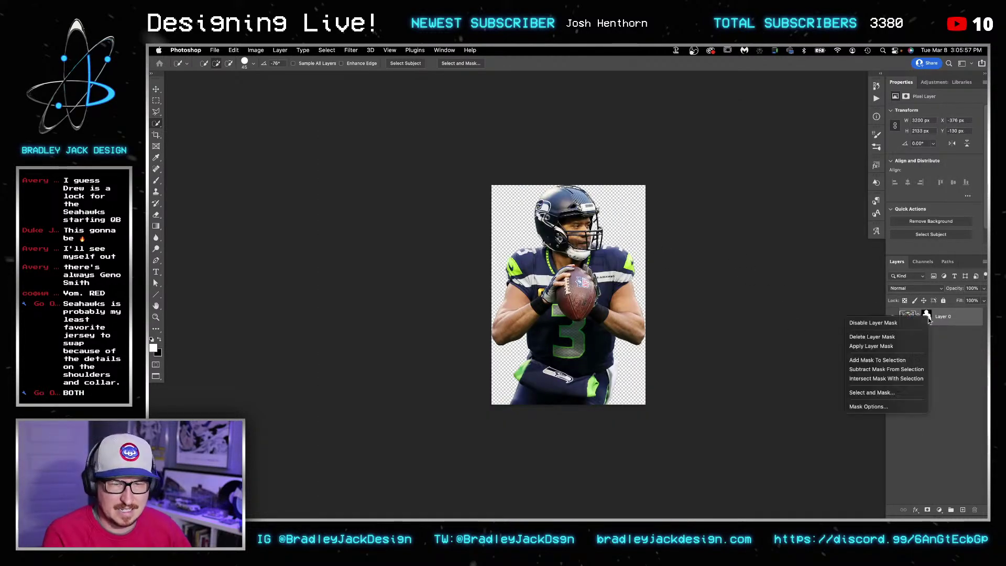
{"action": "left_click", "coordinate": [873, 323]}
{"action": "left_click", "coordinate": [255, 49]}
{"action": "left_click", "coordinate": [293, 156]}
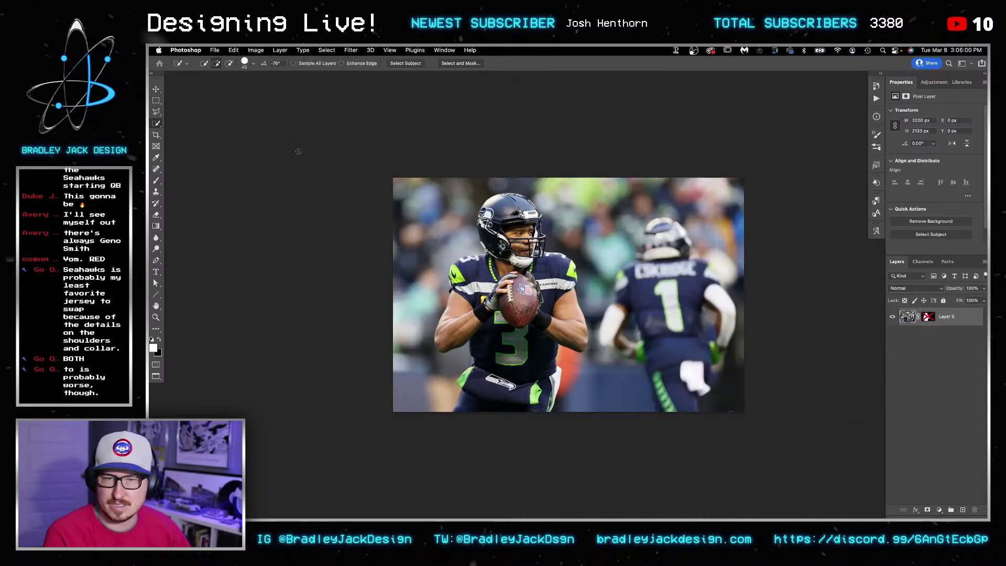
{"action": "key", "text": "super+s"}
{"action": "key", "text": "super+w"}
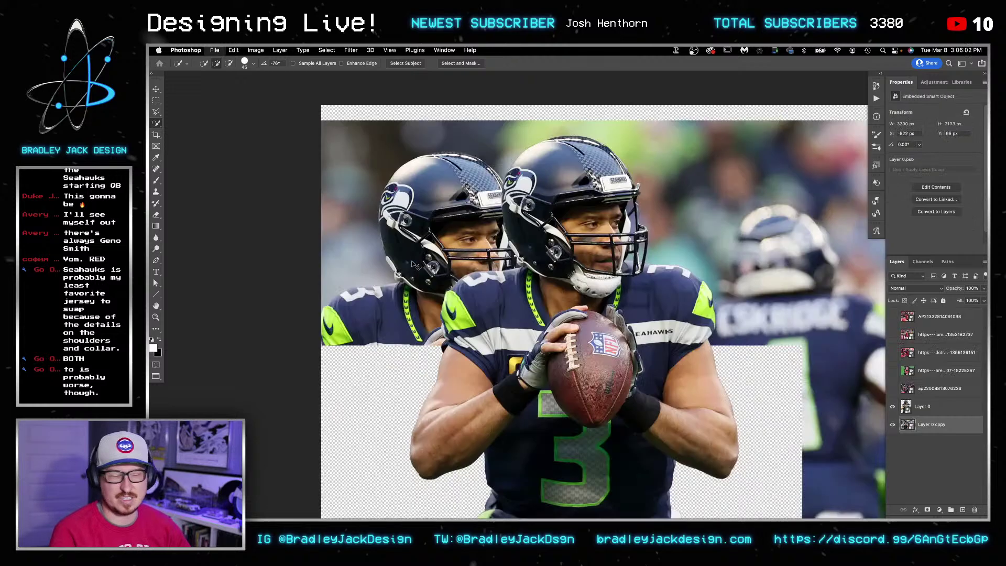
Step: Align the unmasked Layer 0 copy with the player cutout, placing it at X 0 px, Y 0 px
{"action": "key", "text": "v"}
{"action": "left_click_drag", "start_coordinate": [463, 283], "coordinate": [539, 281]}
{"action": "left_click_drag", "start_coordinate": [635, 306], "coordinate": [465, 222]}
{"action": "scroll", "coordinate": [468, 227], "scroll_direction": "down", "scroll_amount": 5}
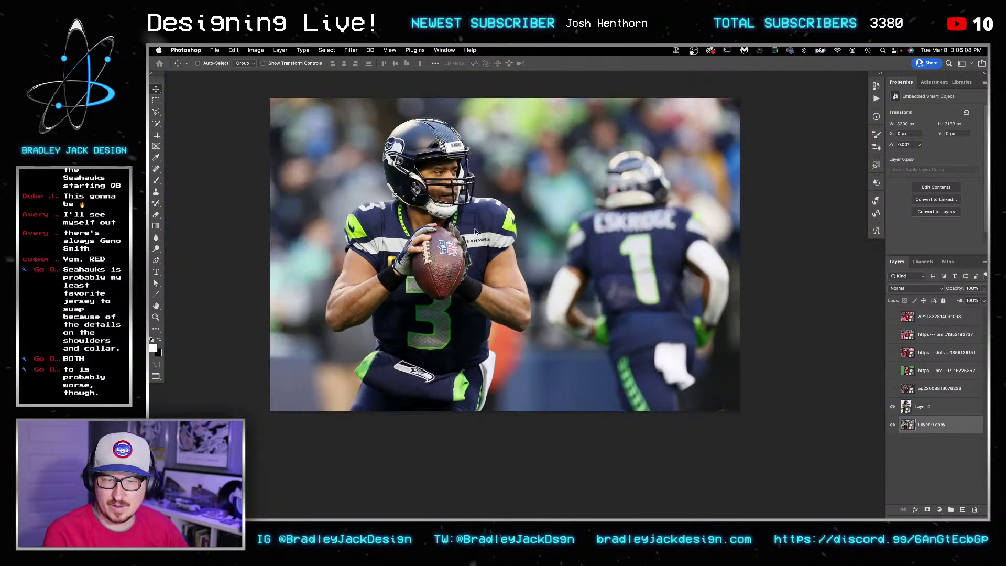
{"action": "left_click", "coordinate": [899, 408]}
{"action": "left_click", "coordinate": [921, 510]}
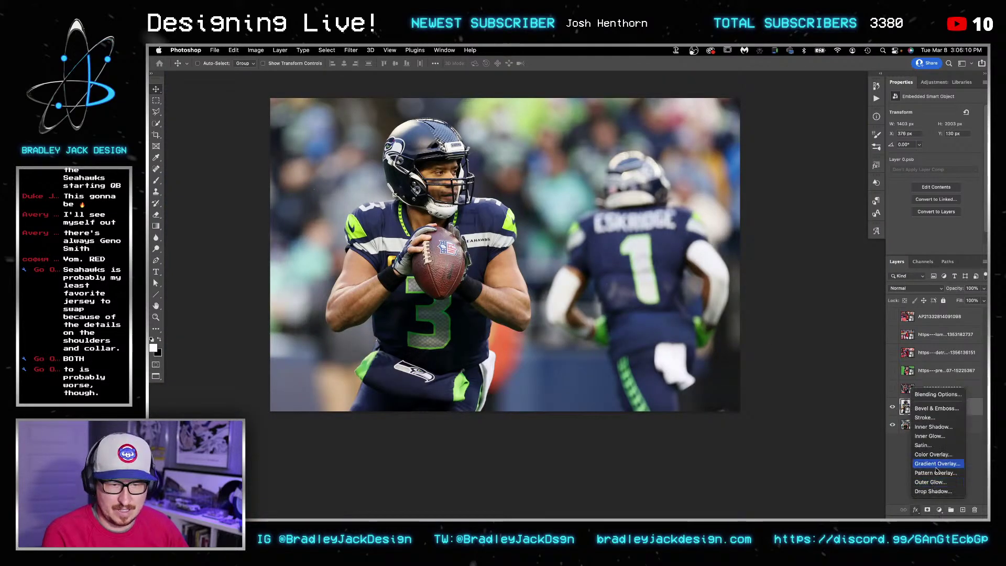
{"action": "left_click", "coordinate": [935, 457]}
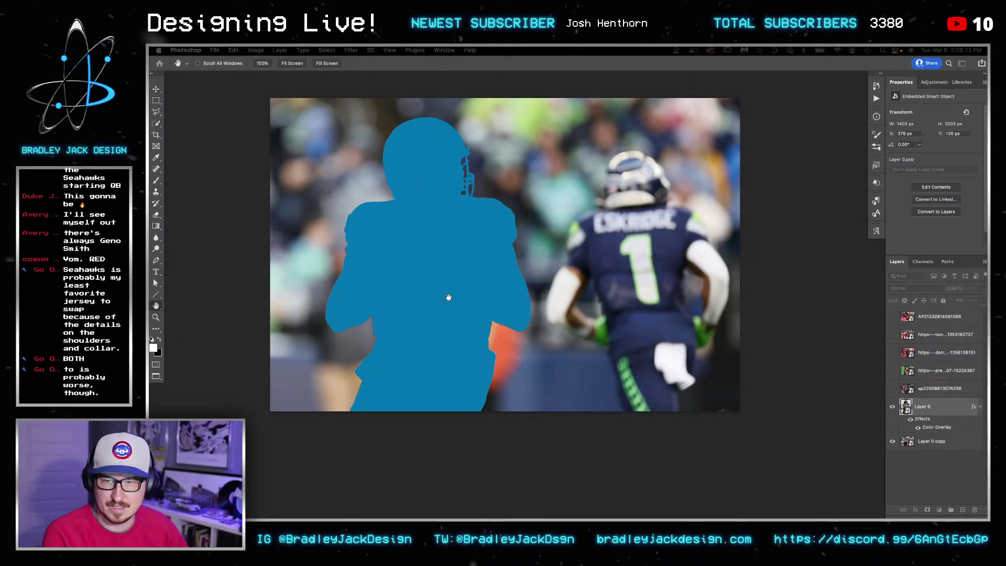
{"action": "key", "text": "Escape"}
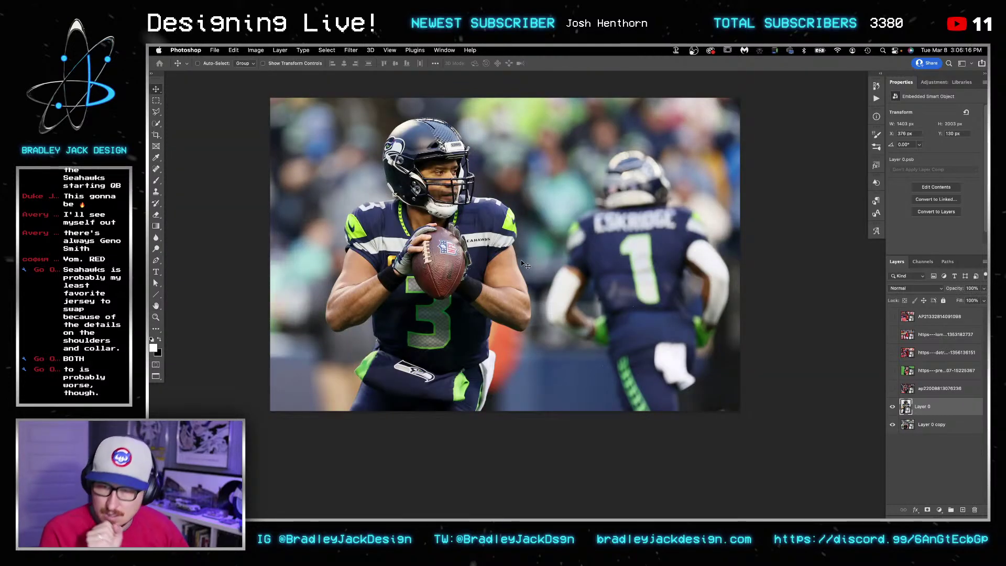
Step: Add a new empty layer above the Layer 0 cutout and clip it to Layer 0
{"action": "key", "text": "z"}
{"action": "left_click_drag", "start_coordinate": [450, 258], "coordinate": [499, 243]}
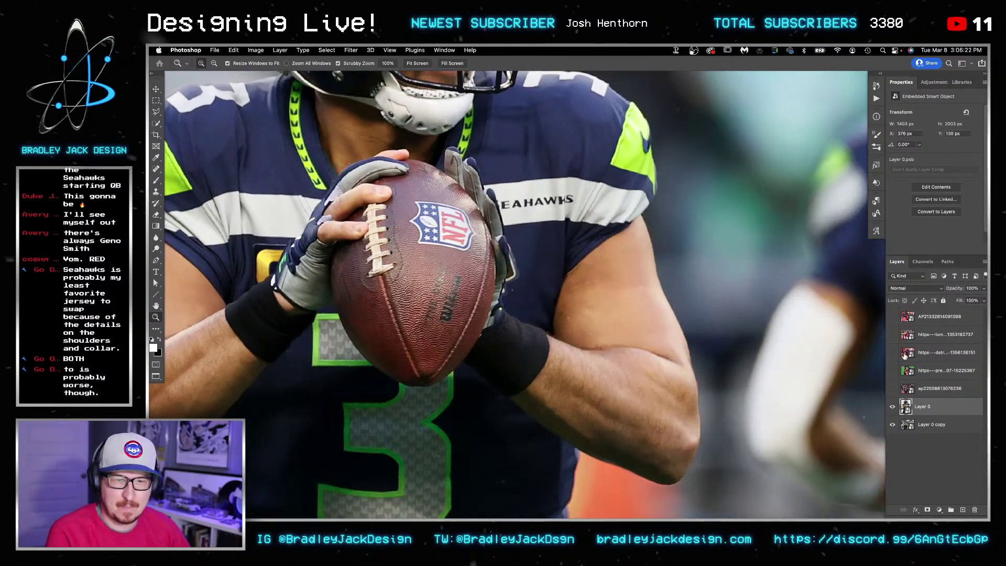
{"action": "key", "text": "super+alt+shift+n"}
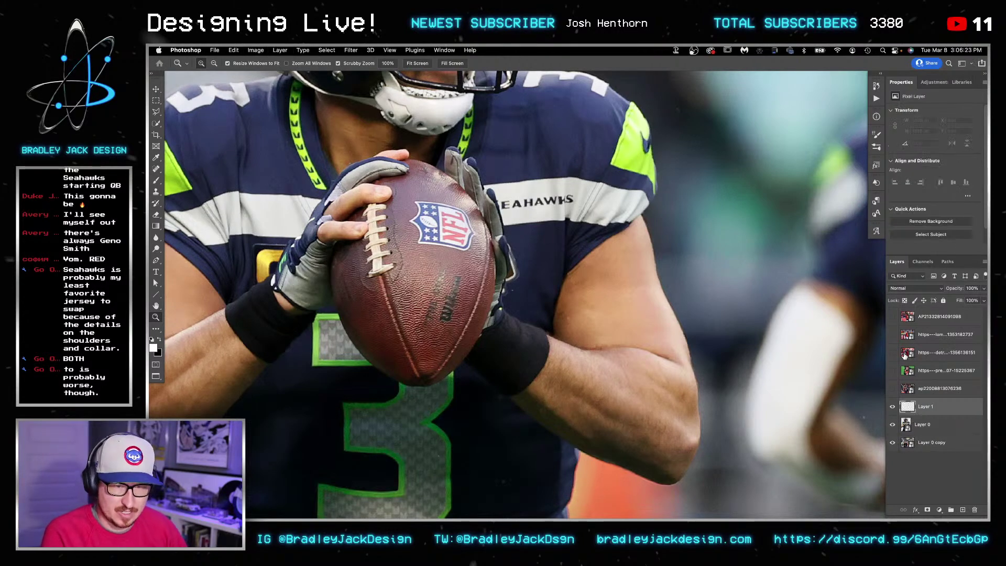
{"action": "left_click", "coordinate": [920, 421], "text": "alt"}
{"action": "left_click", "coordinate": [920, 415], "text": "alt"}
Step: On the clipped Layer 1, clone navy fabric over the outer corner of the left-hand shoulder number, undoing the last dab
{"action": "key", "text": "s"}
{"action": "key", "text": "z"}
{"action": "left_click_drag", "start_coordinate": [483, 224], "coordinate": [553, 225]}
{"action": "key", "text": "s"}
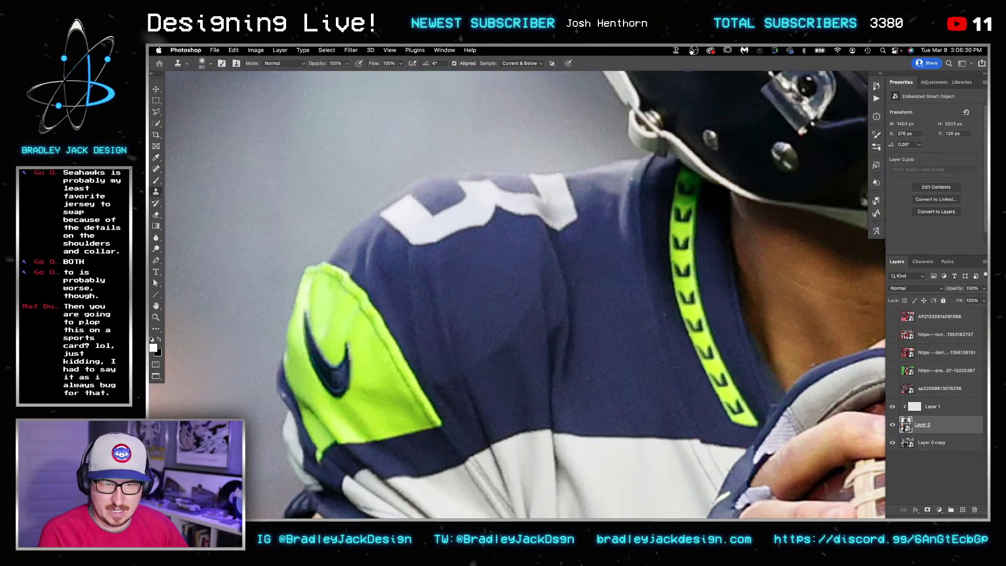
{"action": "left_click", "coordinate": [913, 410]}
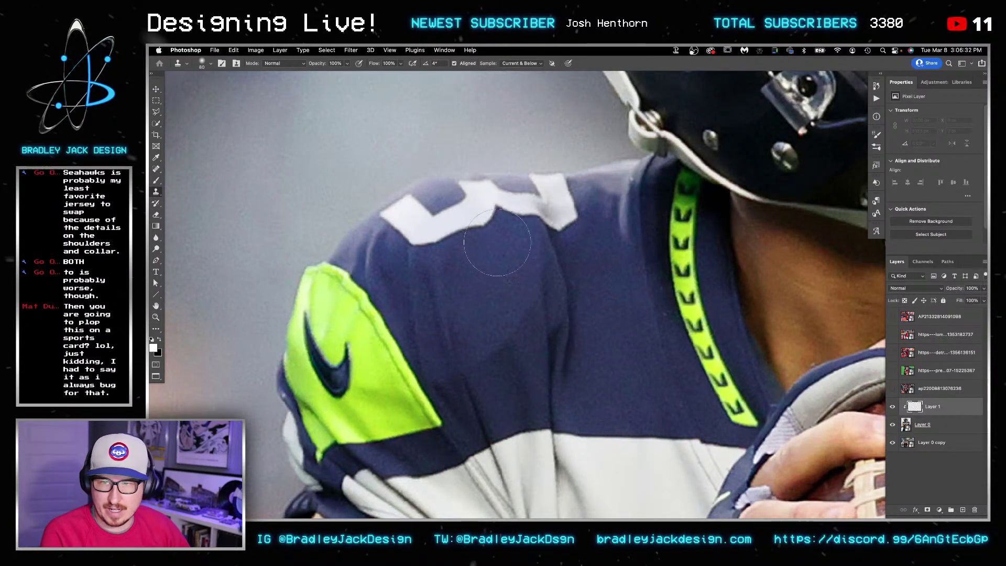
{"action": "left_click_drag", "start_coordinate": [440, 188], "coordinate": [386, 218]}
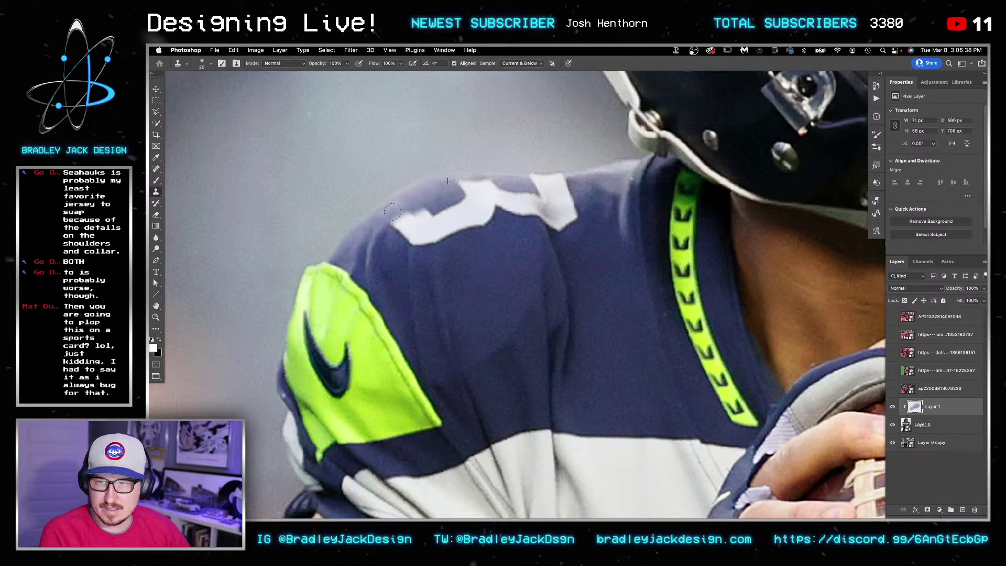
{"action": "left_click", "coordinate": [424, 185]}
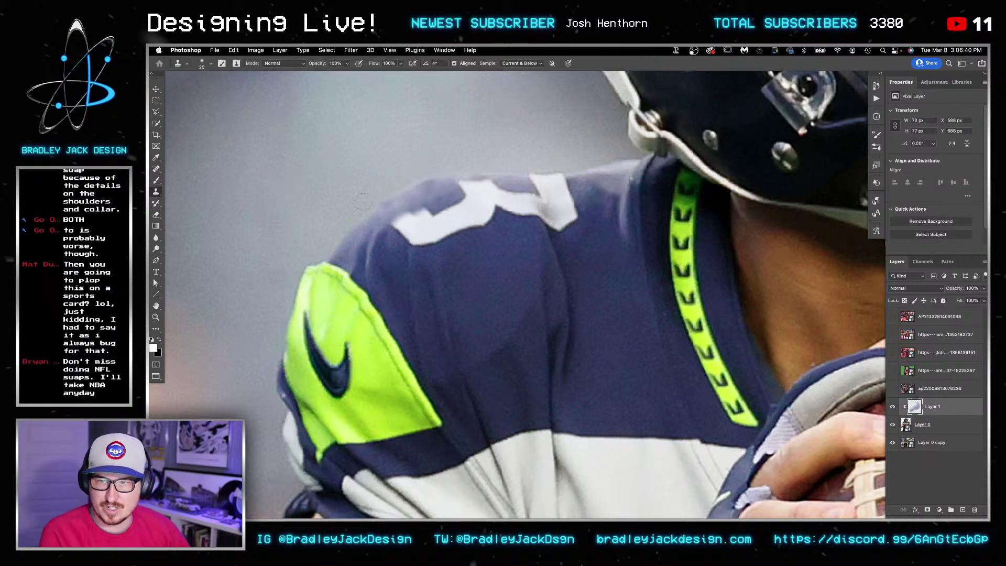
{"action": "key", "text": "super+z"}
Step: Clone jersey fabric over the outer and inner strokes of the left-hand shoulder number, reducing the Clone Stamp opacity to 50%
{"action": "left_click", "coordinate": [388, 254], "text": "alt"}
{"action": "mouse_move", "coordinate": [394, 228]}
{"action": "left_mouse_down"}
{"action": "mouse_move", "coordinate": [404, 221]}
{"action": "mouse_move", "coordinate": [394, 249]}
{"action": "mouse_move", "coordinate": [410, 221]}
{"action": "mouse_move", "coordinate": [487, 212]}
{"action": "mouse_move", "coordinate": [462, 231]}
{"action": "mouse_move", "coordinate": [475, 213]}
{"action": "mouse_move", "coordinate": [524, 207]}
{"action": "mouse_move", "coordinate": [503, 212]}
{"action": "mouse_move", "coordinate": [549, 222]}
{"action": "mouse_move", "coordinate": [572, 215]}
{"action": "mouse_move", "coordinate": [512, 184]}
{"action": "mouse_move", "coordinate": [561, 179]}
{"action": "left_mouse_up"}
{"action": "key", "text": "5"}
{"action": "key", "text": "bracketright"}
{"action": "left_click", "coordinate": [416, 236]}
{"action": "left_click", "coordinate": [477, 261], "text": "alt"}
{"action": "left_click", "coordinate": [558, 259], "text": "alt"}
{"action": "left_click", "coordinate": [533, 180]}
Step: Clone away the lower curve and remaining outer patch of the left-hand shoulder number at 50% opacity
{"action": "left_click", "coordinate": [485, 277], "text": "alt"}
{"action": "left_click", "coordinate": [441, 234]}
{"action": "left_click_drag", "start_coordinate": [458, 236], "coordinate": [449, 214]}
{"action": "left_click_drag", "start_coordinate": [474, 244], "coordinate": [464, 198]}
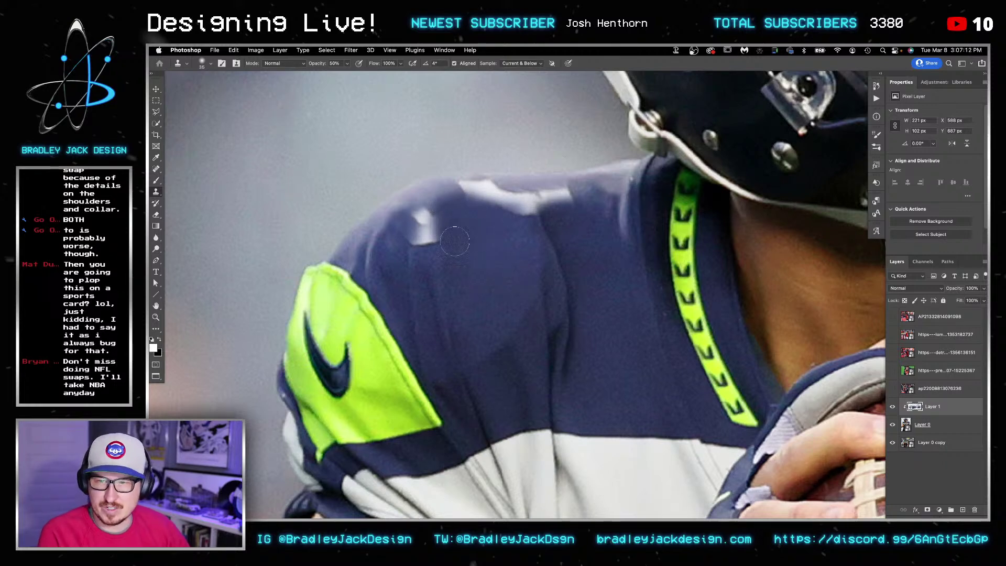
{"action": "mouse_move", "coordinate": [426, 239]}
{"action": "left_mouse_down"}
{"action": "mouse_move", "coordinate": [421, 224]}
{"action": "mouse_move", "coordinate": [415, 238]}
{"action": "mouse_move", "coordinate": [425, 212]}
{"action": "mouse_move", "coordinate": [397, 214]}
{"action": "left_mouse_up"}
{"action": "left_click", "coordinate": [434, 227], "text": "alt"}
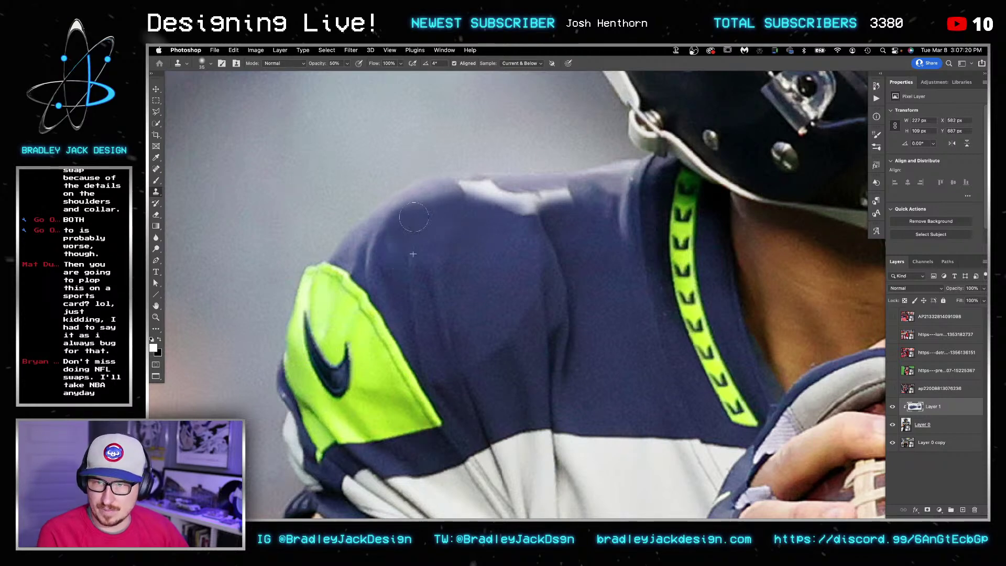
Step: Blend the cloned fabric on the outer part of the left-hand shoulder at 30% and then 10% opacity with a larger brush
{"action": "key", "text": "3"}
{"action": "left_click", "coordinate": [416, 206]}
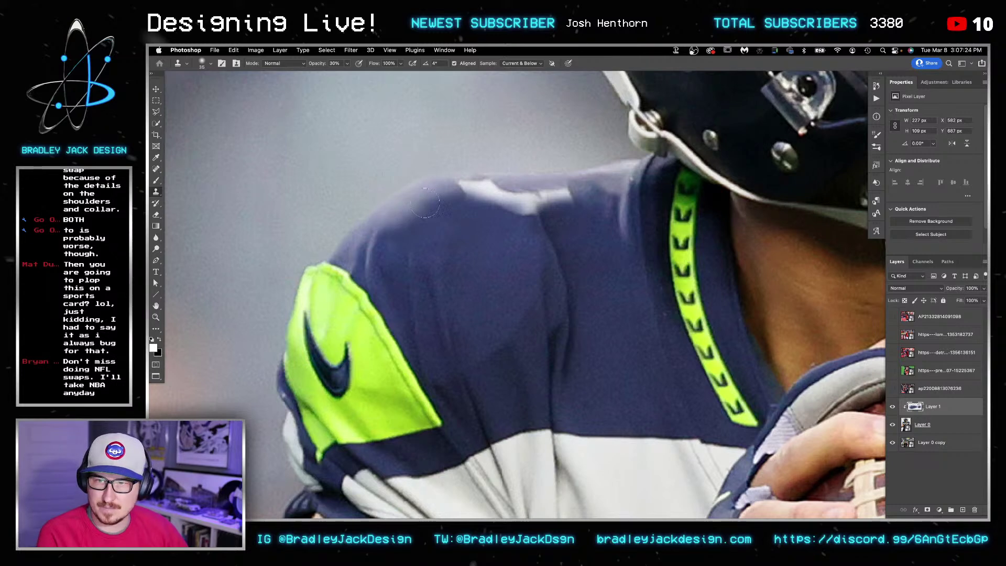
{"action": "left_click", "coordinate": [497, 250], "text": "alt"}
{"action": "key", "text": "bracketright"}
{"action": "key", "text": "1"}
{"action": "left_click_drag", "start_coordinate": [450, 205], "coordinate": [439, 212]}
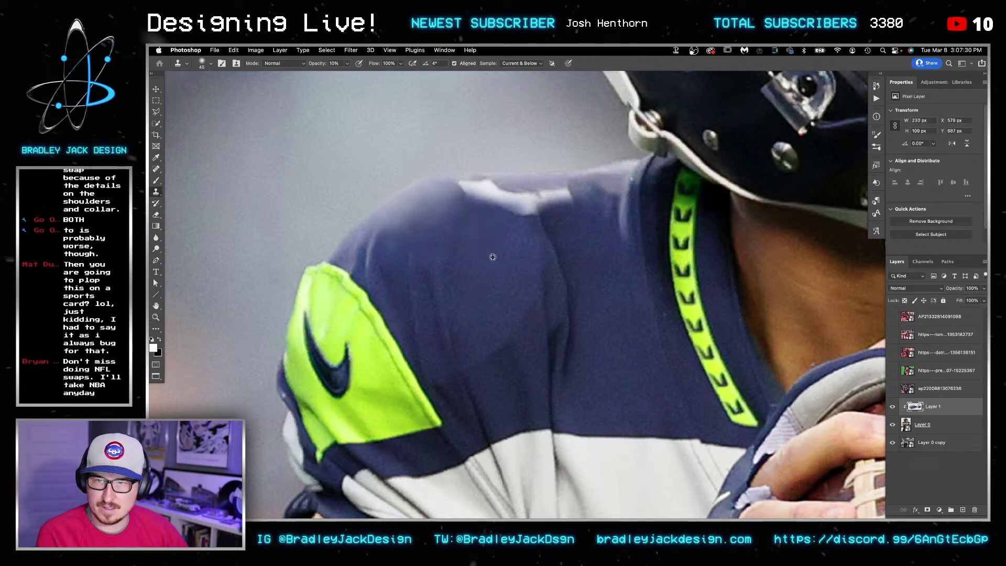
Step: Clone over the outer end of the white strip atop the left-hand shoulder with a smaller brush at 40% opacity
{"action": "key", "text": "bracketleft"}
{"action": "key", "text": "4"}
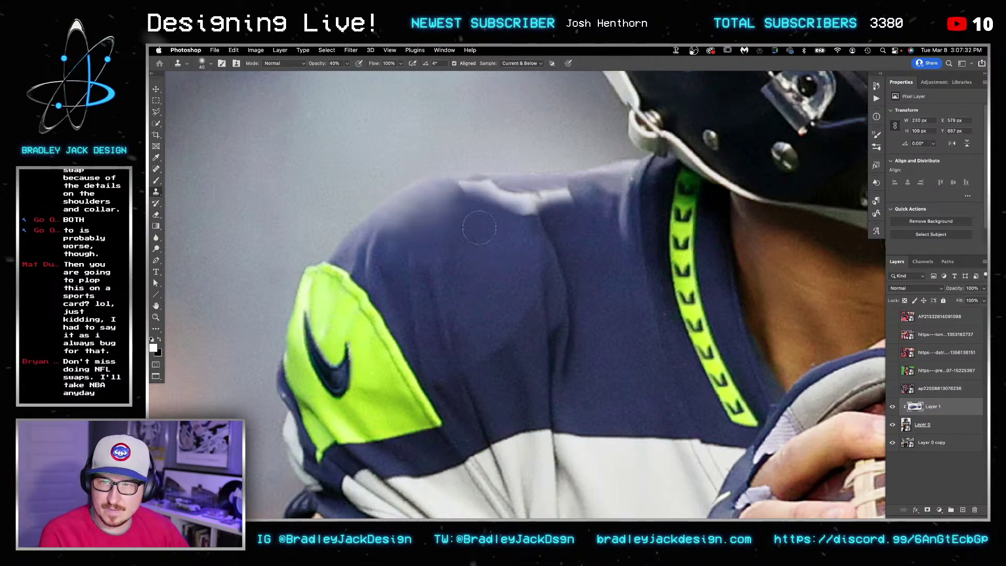
{"action": "left_click_drag", "start_coordinate": [468, 190], "coordinate": [494, 195]}
{"action": "left_click", "coordinate": [478, 227], "text": "alt"}
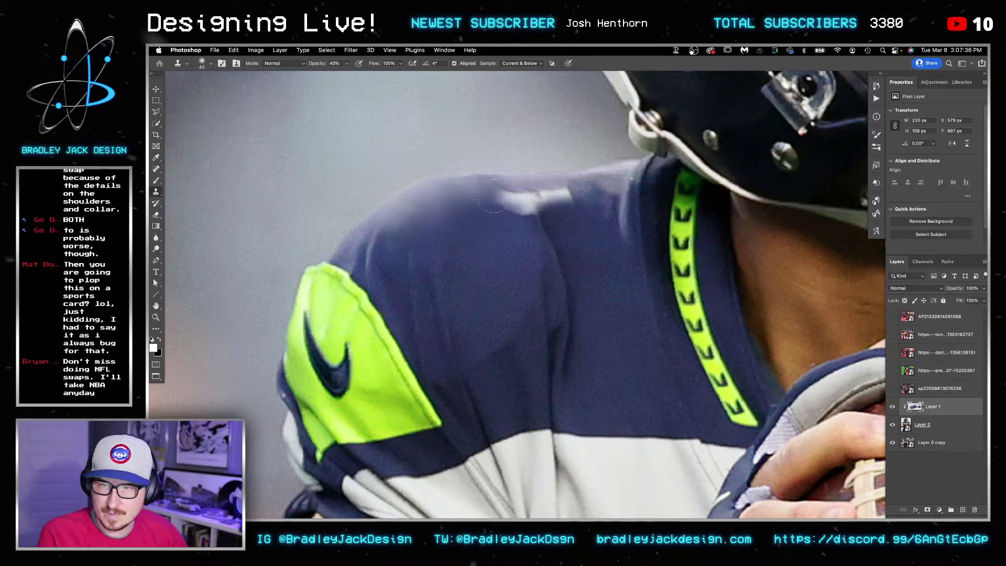
Step: Clone over the middle of the white strip, undo the stray dab, and retouch the shoulder's upper edge from a fresh sample
{"action": "left_click", "coordinate": [502, 221], "text": "alt"}
{"action": "left_click", "coordinate": [511, 206]}
{"action": "left_click", "coordinate": [522, 205]}
{"action": "left_click", "coordinate": [517, 202]}
{"action": "left_click", "coordinate": [403, 203]}
{"action": "key", "text": "super+z"}
{"action": "left_click", "coordinate": [440, 192], "text": "alt"}
{"action": "left_click", "coordinate": [492, 188]}
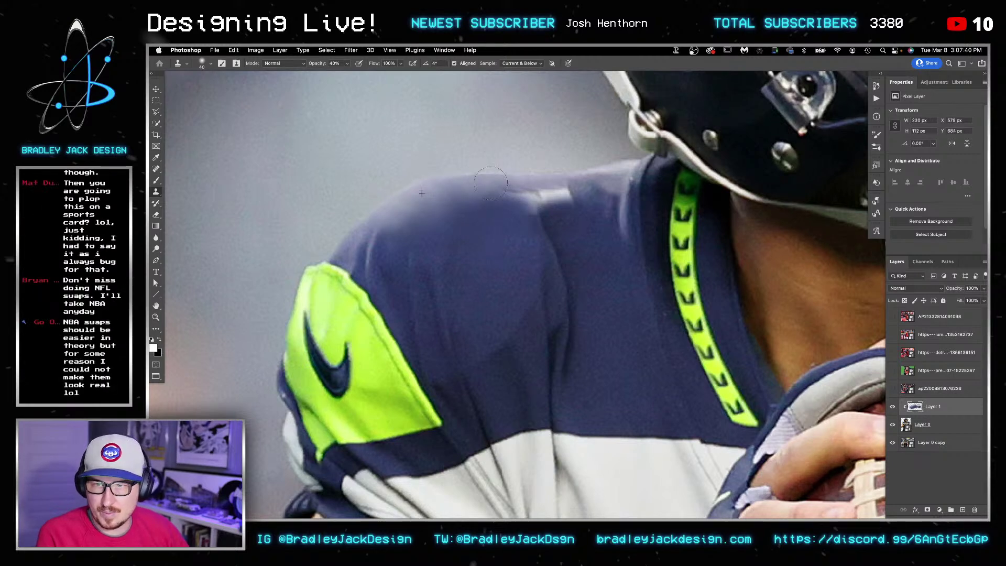
Step: Remove the last white remnant of the left-hand shoulder number nearest the collar with a smaller Clone Stamp brush
{"action": "key", "text": "bracketleft"}
{"action": "left_click", "coordinate": [583, 220], "text": "alt"}
{"action": "left_click", "coordinate": [568, 198]}
{"action": "left_click", "coordinate": [562, 195]}
{"action": "left_click", "coordinate": [555, 195]}
{"action": "left_click", "coordinate": [550, 197]}
{"action": "key", "text": "bracketleft"}
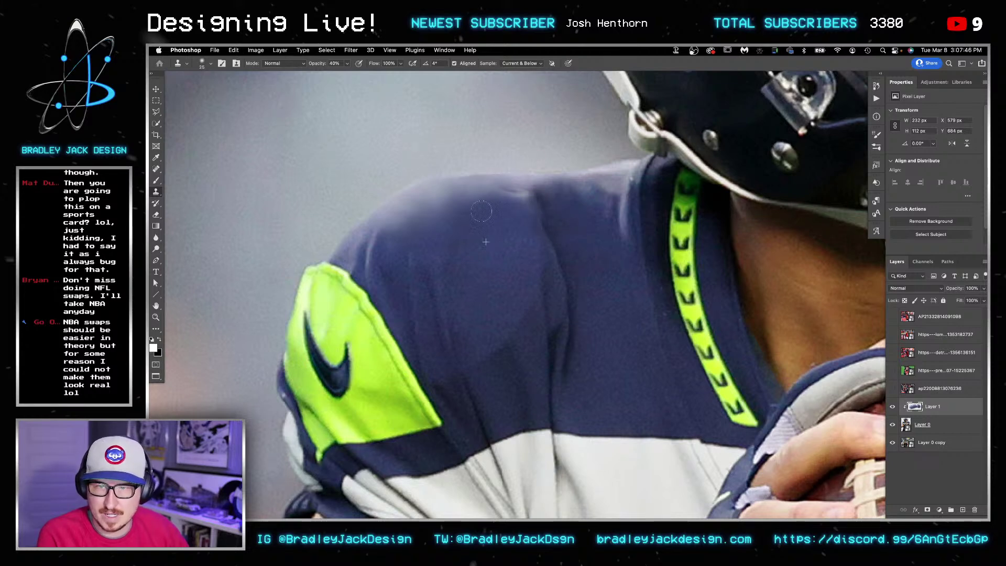
{"action": "mouse_move", "coordinate": [505, 200]}
{"action": "left_mouse_down"}
{"action": "mouse_move", "coordinate": [495, 225]}
{"action": "mouse_move", "coordinate": [494, 210]}
{"action": "mouse_move", "coordinate": [512, 197]}
{"action": "left_mouse_up"}
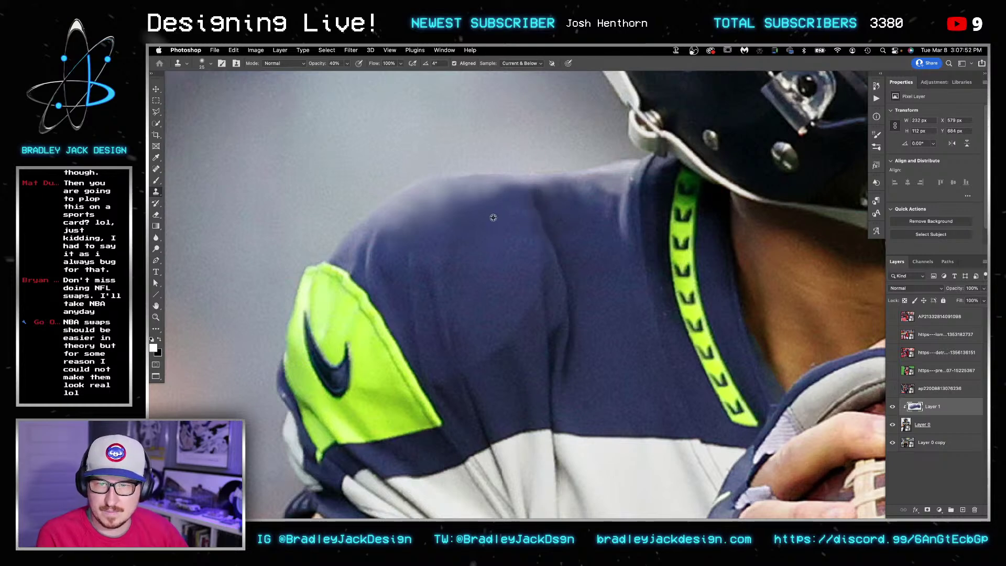
Step: Clone navy fabric over the outer arm of the number on the right-hand shoulder at 40% opacity
{"action": "key", "text": "super+0"}
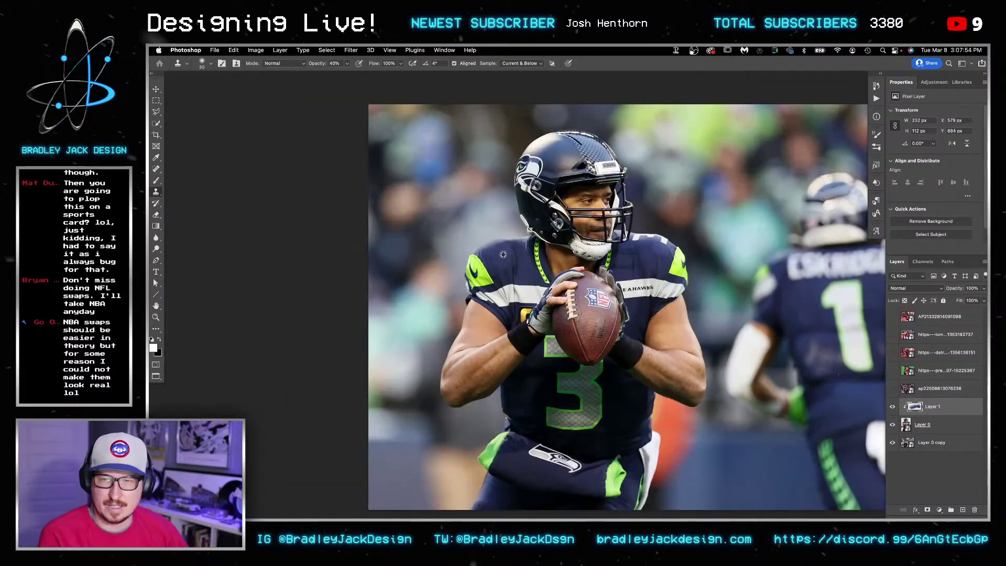
{"action": "key", "text": "bracketright"}
{"action": "scroll", "coordinate": [503, 251], "scroll_direction": "up", "scroll_amount": 3}
{"action": "left_click_drag", "start_coordinate": [760, 252], "coordinate": [502, 265]}
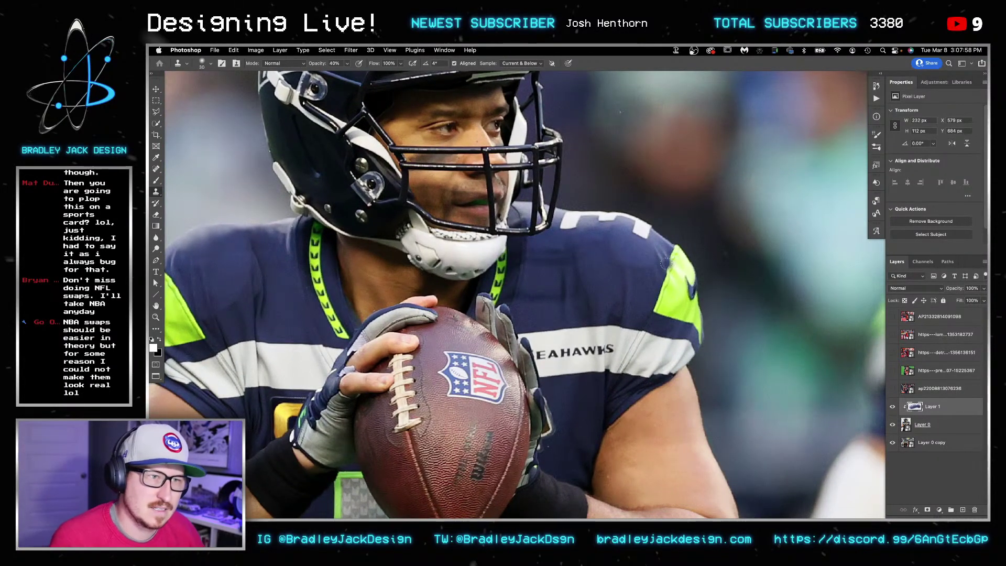
{"action": "scroll", "coordinate": [667, 254], "scroll_direction": "up", "scroll_amount": 2}
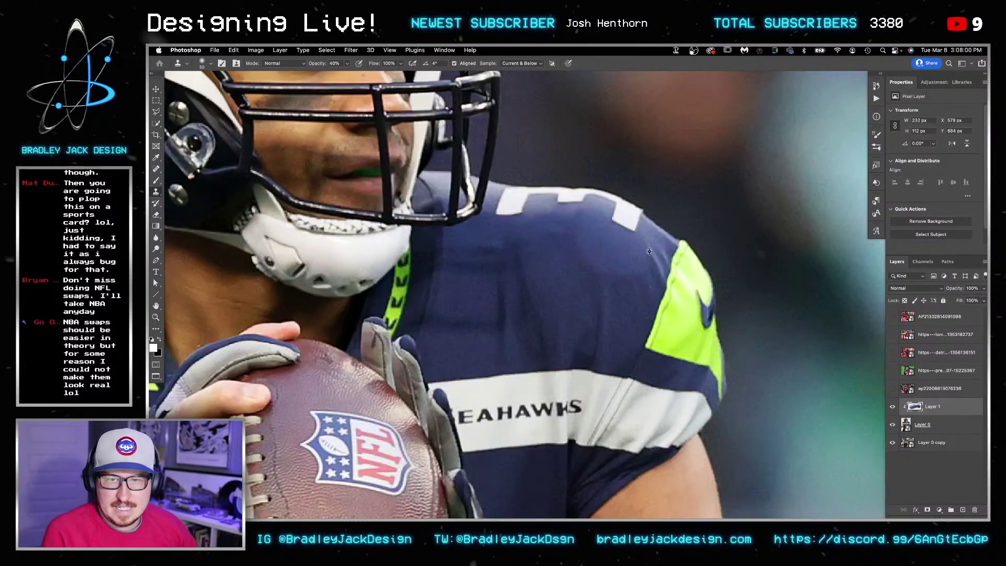
{"action": "scroll", "coordinate": [655, 249], "scroll_direction": "up", "scroll_amount": 2}
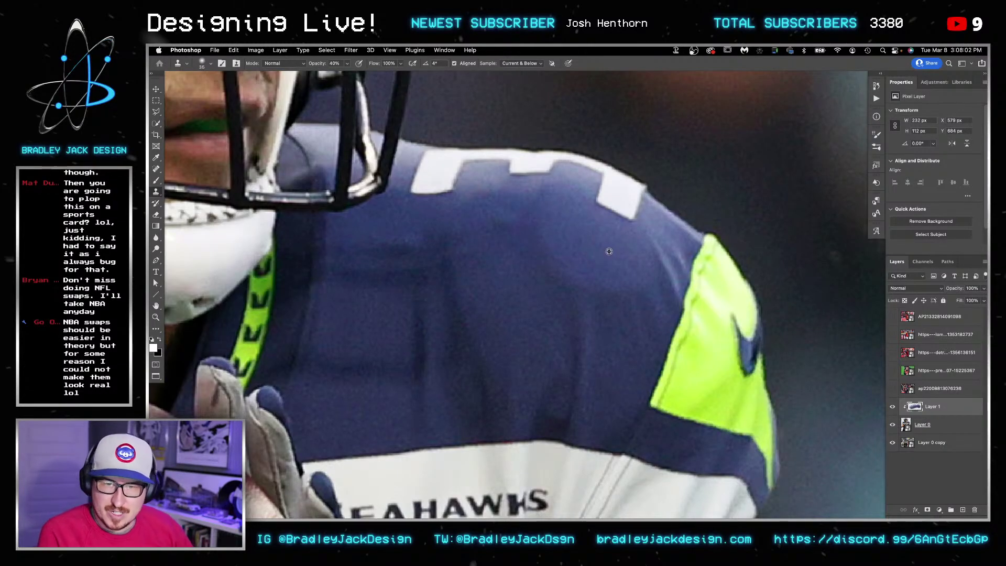
{"action": "mouse_move", "coordinate": [637, 210]}
{"action": "left_mouse_down"}
{"action": "mouse_move", "coordinate": [634, 186]}
{"action": "mouse_move", "coordinate": [619, 209]}
{"action": "mouse_move", "coordinate": [614, 190]}
{"action": "mouse_move", "coordinate": [630, 213]}
{"action": "mouse_move", "coordinate": [638, 186]}
{"action": "mouse_move", "coordinate": [600, 194]}
{"action": "mouse_move", "coordinate": [617, 202]}
{"action": "mouse_move", "coordinate": [631, 190]}
{"action": "mouse_move", "coordinate": [605, 187]}
{"action": "mouse_move", "coordinate": [623, 195]}
{"action": "mouse_move", "coordinate": [603, 191]}
{"action": "mouse_move", "coordinate": [620, 210]}
{"action": "left_mouse_up"}
{"action": "left_click", "coordinate": [605, 247], "text": "alt"}
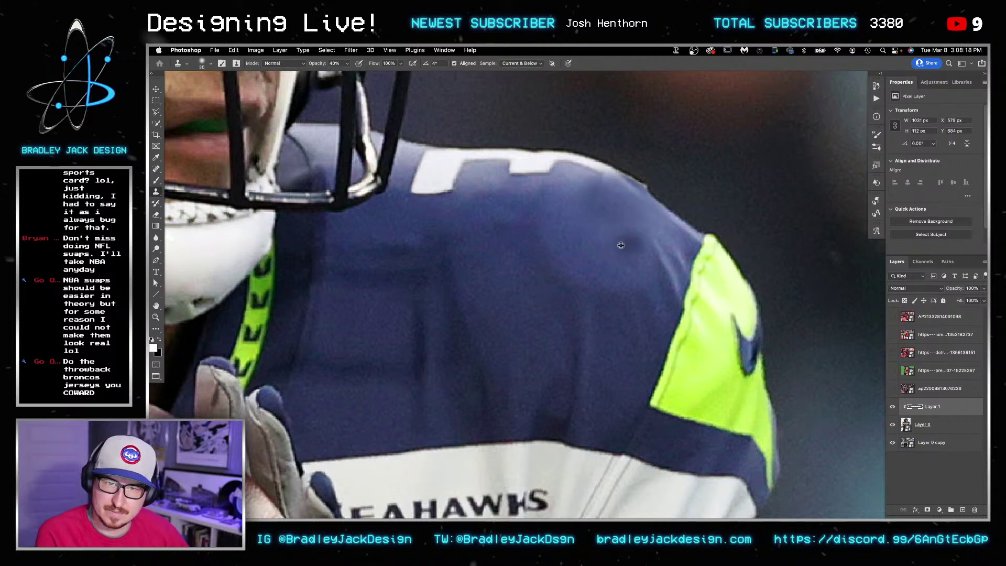
Step: Clone over the inner arm of the right-hand shoulder number, raising the Clone Stamp opacity to 50%
{"action": "key", "text": "bracketleft"}
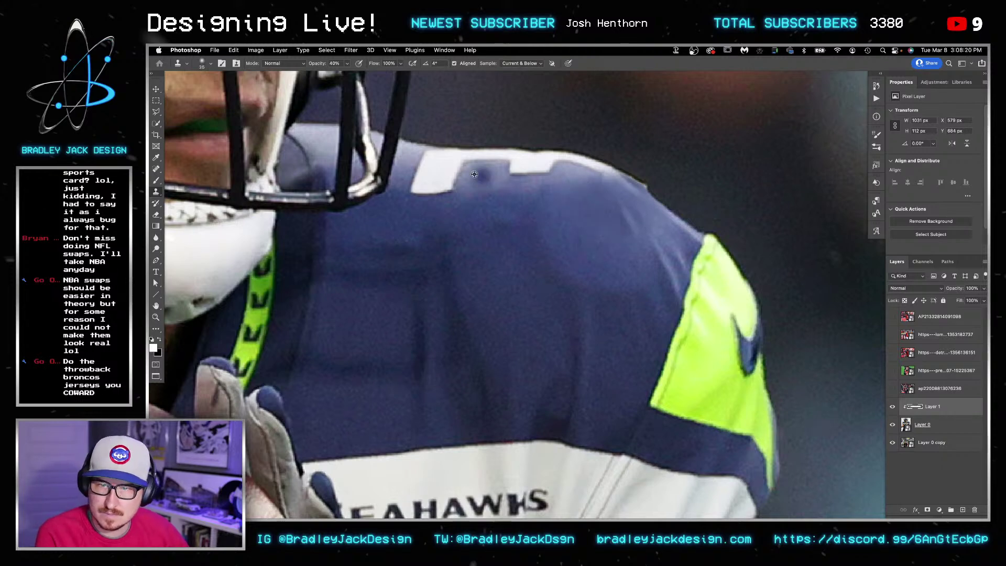
{"action": "left_click_drag", "start_coordinate": [455, 178], "coordinate": [428, 193]}
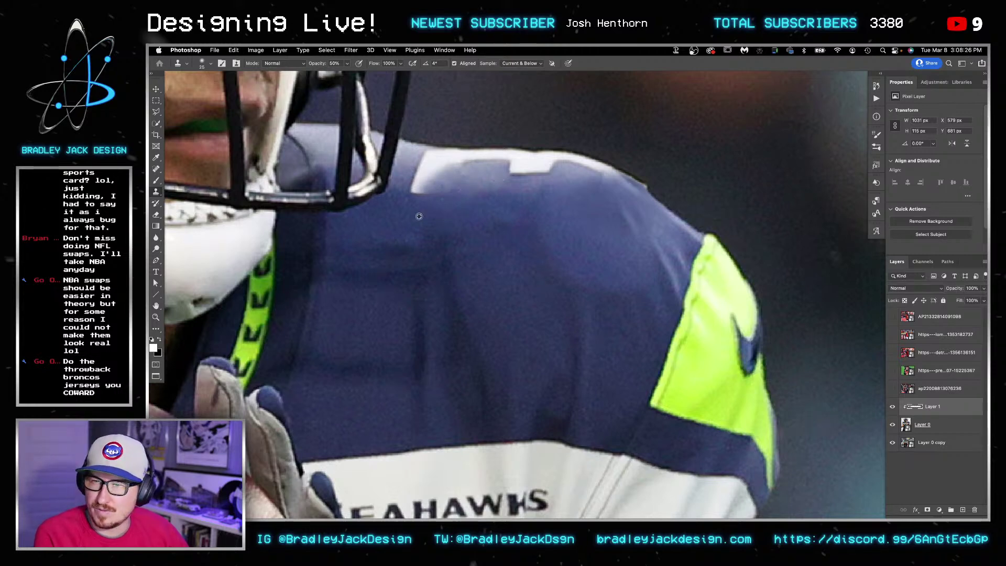
{"action": "mouse_move", "coordinate": [414, 197]}
{"action": "left_mouse_down"}
{"action": "mouse_move", "coordinate": [414, 186]}
{"action": "mouse_move", "coordinate": [443, 197]}
{"action": "left_mouse_up"}
Step: Clone fabric over the middle arm and upper white bar of the right-hand shoulder number with a larger brush
{"action": "key", "text": "bracketright"}
{"action": "left_click", "coordinate": [480, 174], "text": "alt"}
{"action": "left_click", "coordinate": [489, 158]}
{"action": "left_click", "coordinate": [488, 157]}
{"action": "left_click_drag", "start_coordinate": [511, 160], "coordinate": [551, 163]}
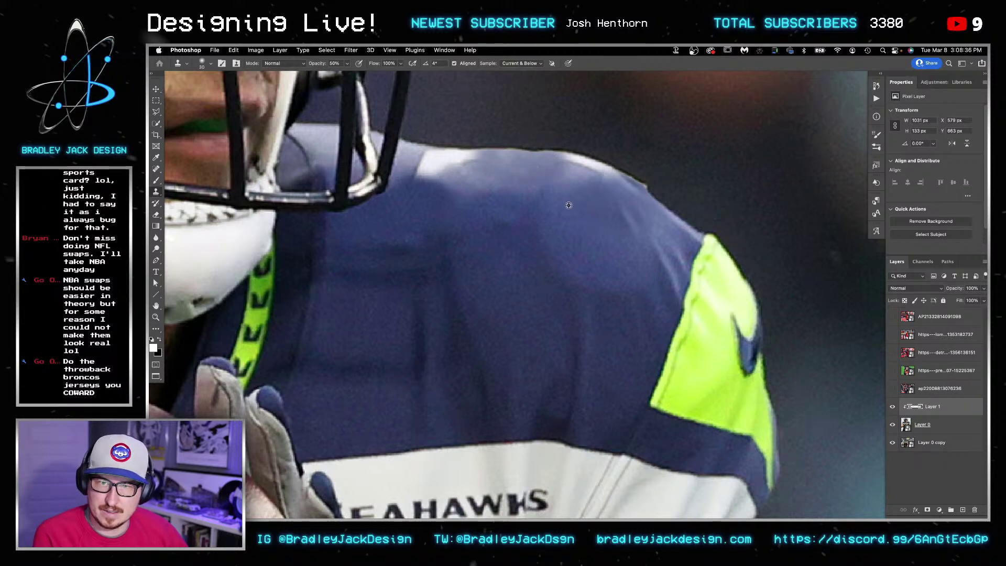
{"action": "mouse_move", "coordinate": [559, 161]}
{"action": "left_mouse_down"}
{"action": "mouse_move", "coordinate": [600, 168]}
{"action": "mouse_move", "coordinate": [562, 164]}
{"action": "mouse_move", "coordinate": [577, 164]}
{"action": "left_mouse_up"}
{"action": "left_click", "coordinate": [588, 209], "text": "alt"}
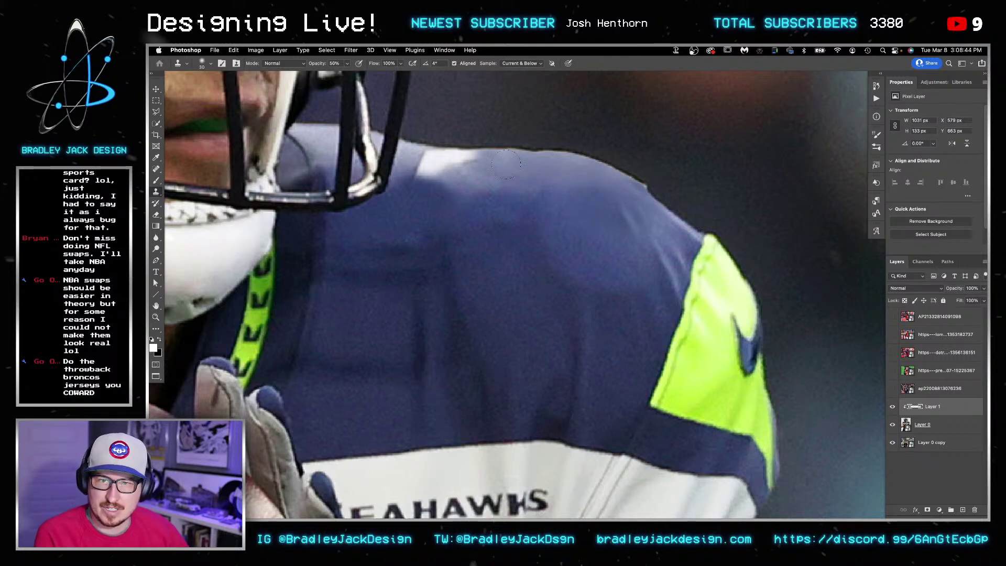
Step: Clone away the remaining white patch beside the face mask at 50% opacity and blend the repaired fabric at 10% opacity
{"action": "mouse_move", "coordinate": [464, 163]}
{"action": "left_mouse_down"}
{"action": "mouse_move", "coordinate": [438, 161]}
{"action": "mouse_move", "coordinate": [467, 163]}
{"action": "mouse_move", "coordinate": [429, 162]}
{"action": "mouse_move", "coordinate": [495, 156]}
{"action": "mouse_move", "coordinate": [453, 162]}
{"action": "left_mouse_up"}
{"action": "left_click", "coordinate": [419, 178]}
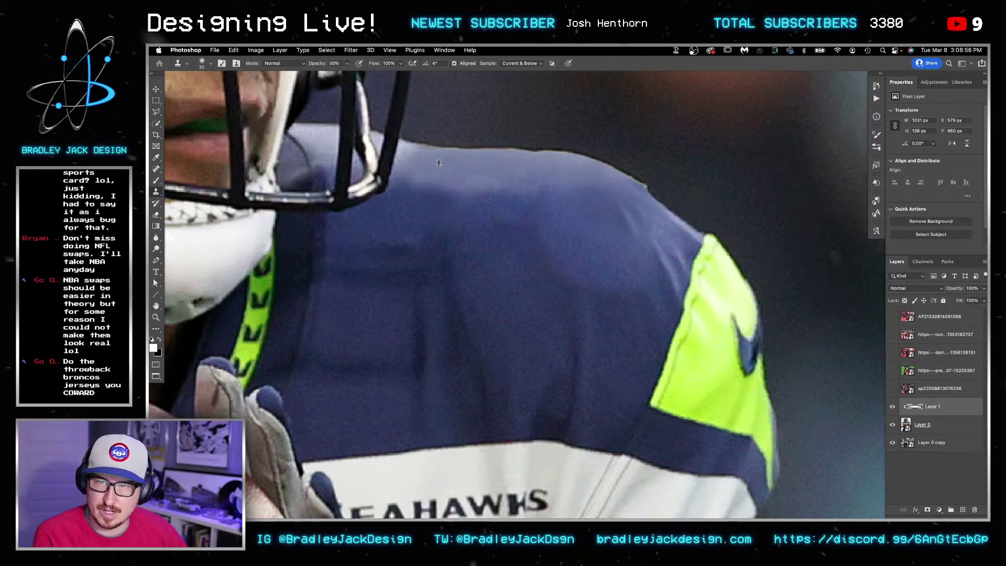
{"action": "left_click_drag", "start_coordinate": [429, 150], "coordinate": [446, 149]}
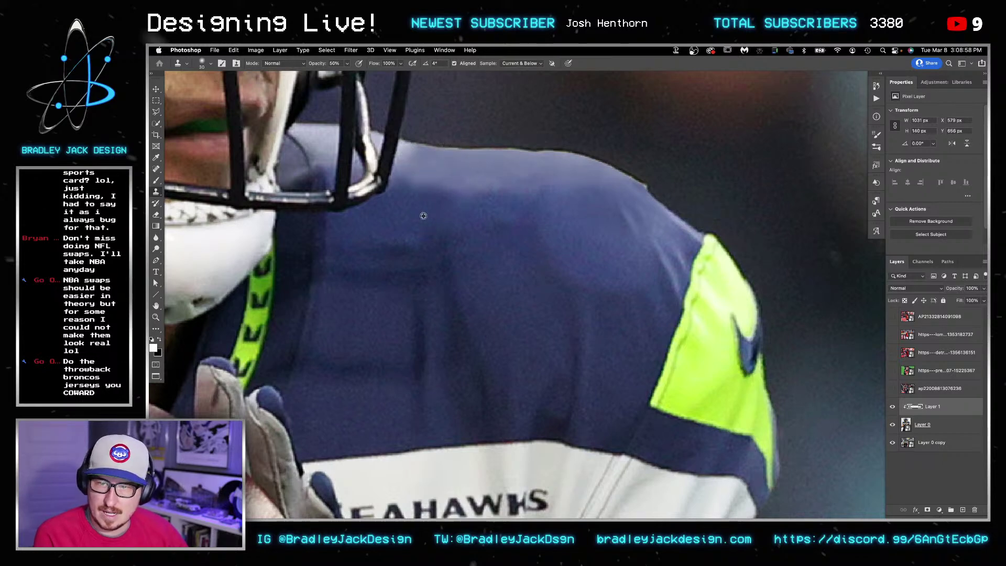
{"action": "key", "text": "]"}
{"action": "left_click_drag", "start_coordinate": [429, 187], "coordinate": [453, 189]}
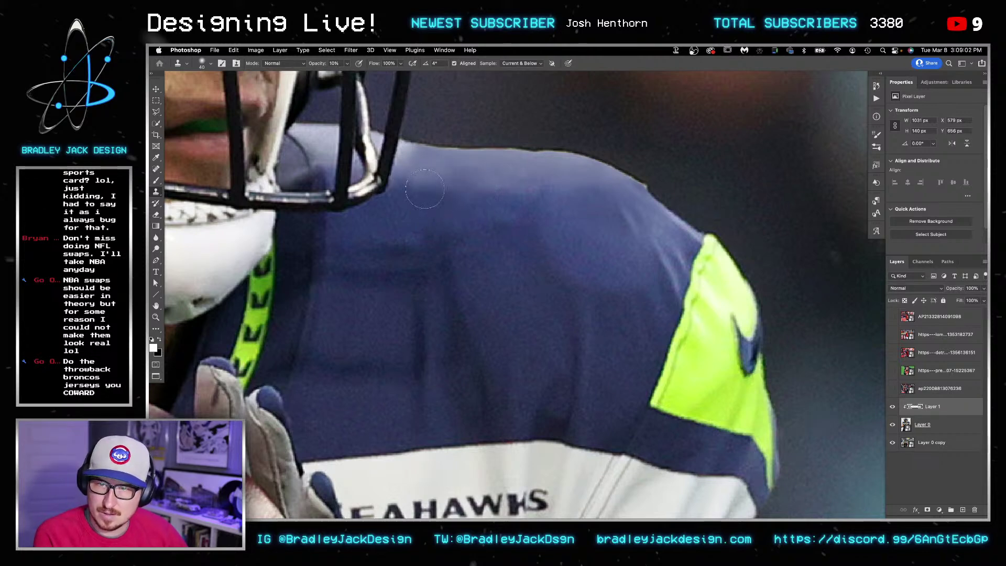
Step: Blend the repaired fabric across the upper part of the right-hand shoulder with 10% opacity clone strokes
{"action": "left_click", "coordinate": [417, 201], "text": "alt"}
{"action": "left_click_drag", "start_coordinate": [502, 182], "coordinate": [508, 181]}
{"action": "mouse_move", "coordinate": [559, 211]}
{"action": "left_mouse_down"}
{"action": "mouse_move", "coordinate": [583, 218]}
{"action": "mouse_move", "coordinate": [577, 195]}
{"action": "left_mouse_up"}
{"action": "key", "text": "super+0"}
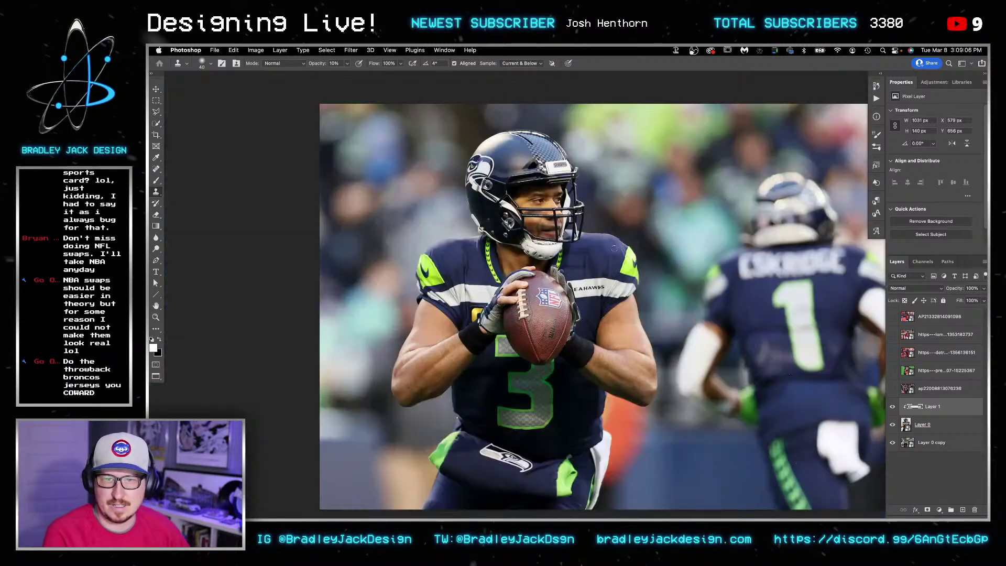
Step: Save the document as RussSwap.psd in Photoshop format in the Downloads folder
{"action": "key", "text": "super+shift+s"}
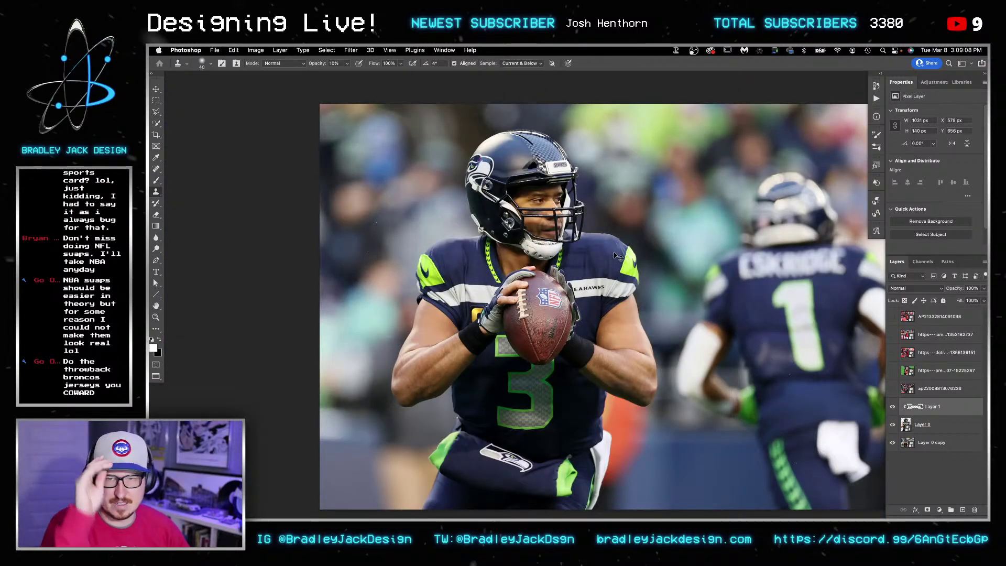
{"action": "type", "text": "RussWilson"}
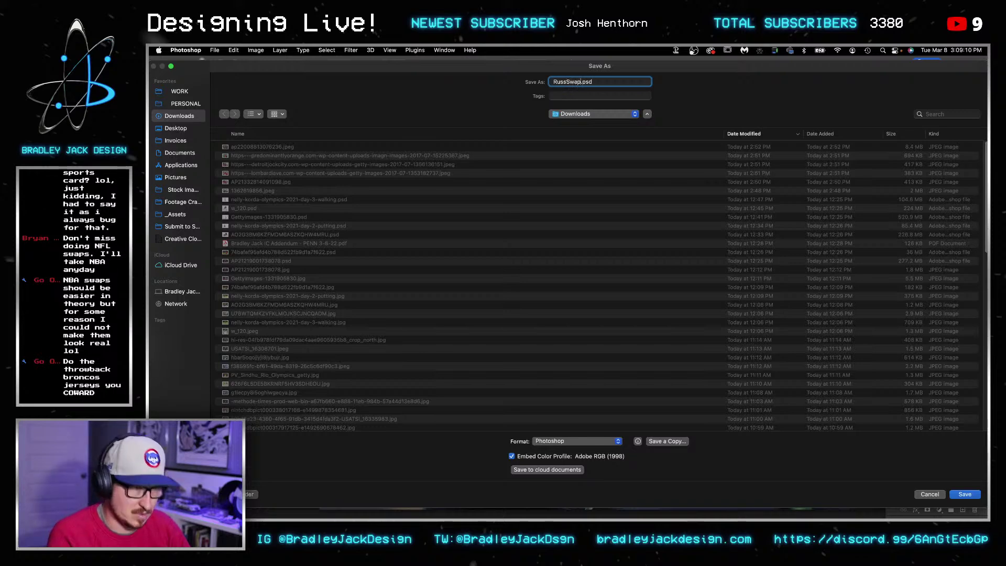
{"action": "key", "text": "Return"}
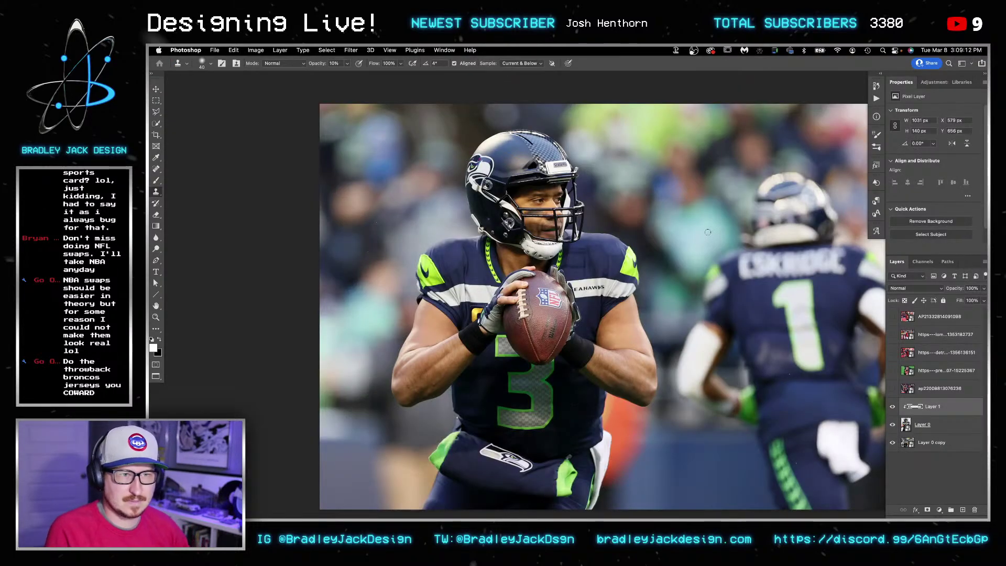
Step: Add a clipped layer and clone plain white stripe over the HAWKS letters of the chest wordmark at 100% opacity
{"action": "scroll", "coordinate": [591, 282], "scroll_direction": "up", "scroll_amount": 3}
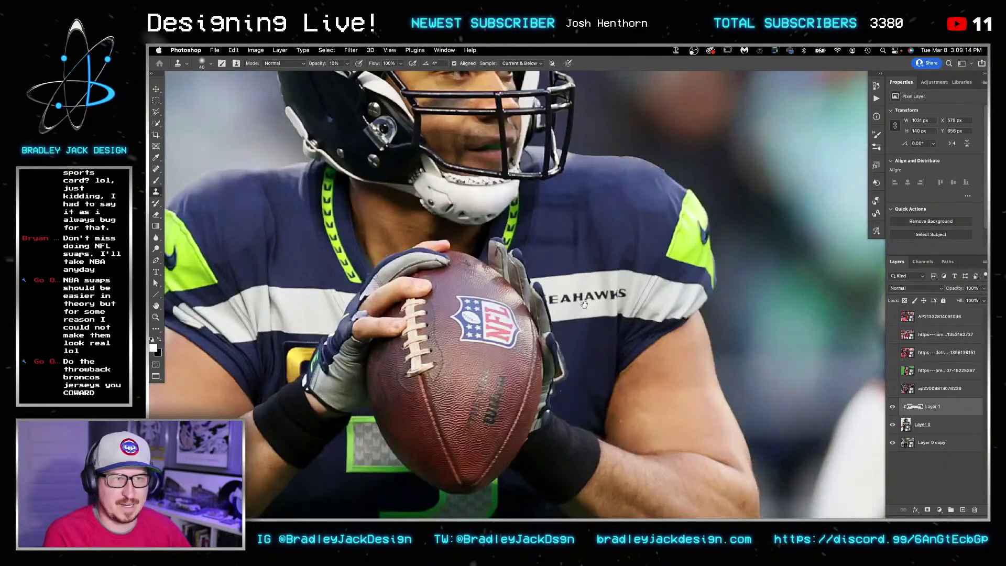
{"action": "left_click_drag", "start_coordinate": [584, 301], "coordinate": [561, 257]}
{"action": "scroll", "coordinate": [569, 254], "scroll_direction": "up", "scroll_amount": 3}
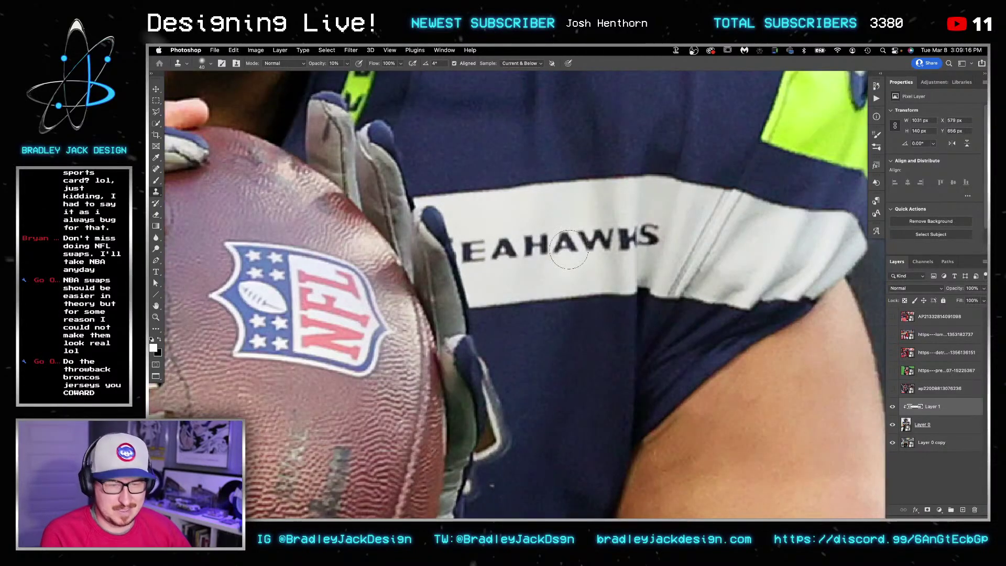
{"action": "key", "text": "super+alt+shift+n"}
{"action": "key", "text": "super+alt+g"}
{"action": "key", "text": "bracketleft"}
{"action": "left_click", "coordinate": [525, 206], "text": "alt"}
{"action": "key", "text": "bracketleft"}
{"action": "left_click", "coordinate": [526, 242]}
{"action": "mouse_move", "coordinate": [528, 234]}
{"action": "left_mouse_down"}
{"action": "mouse_move", "coordinate": [545, 240]}
{"action": "mouse_move", "coordinate": [546, 258]}
{"action": "mouse_move", "coordinate": [547, 244]}
{"action": "mouse_move", "coordinate": [537, 262]}
{"action": "mouse_move", "coordinate": [530, 249]}
{"action": "mouse_move", "coordinate": [565, 231]}
{"action": "mouse_move", "coordinate": [560, 248]}
{"action": "mouse_move", "coordinate": [577, 247]}
{"action": "mouse_move", "coordinate": [569, 239]}
{"action": "mouse_move", "coordinate": [562, 253]}
{"action": "mouse_move", "coordinate": [582, 234]}
{"action": "mouse_move", "coordinate": [588, 244]}
{"action": "mouse_move", "coordinate": [576, 232]}
{"action": "mouse_move", "coordinate": [609, 243]}
{"action": "mouse_move", "coordinate": [607, 232]}
{"action": "mouse_move", "coordinate": [609, 248]}
{"action": "mouse_move", "coordinate": [601, 233]}
{"action": "mouse_move", "coordinate": [626, 239]}
{"action": "mouse_move", "coordinate": [625, 252]}
{"action": "mouse_move", "coordinate": [652, 232]}
{"action": "left_mouse_up"}
{"action": "key", "text": "0"}
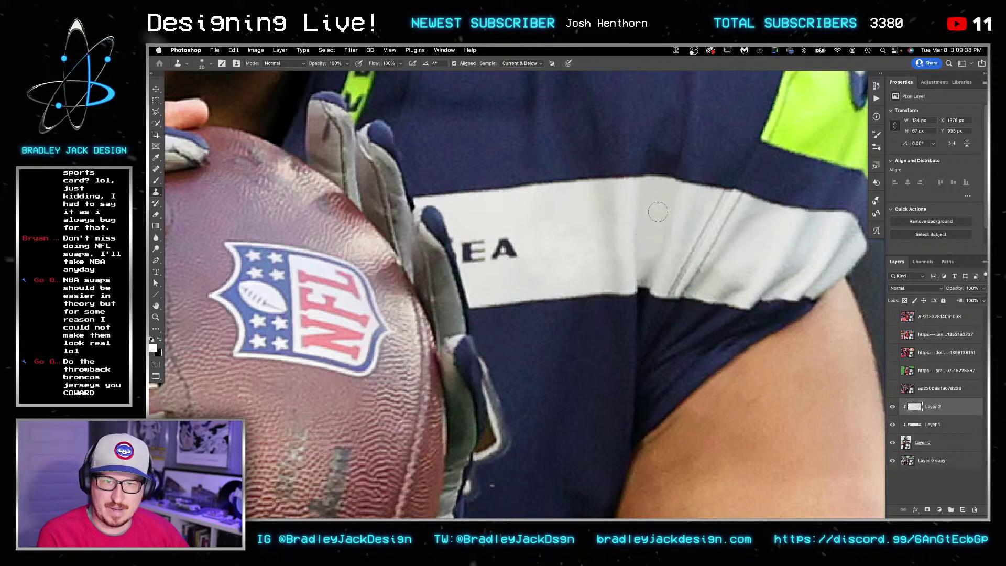
Step: Clone plain white stripe over the remaining SEA letters beside the glove
{"action": "mouse_move", "coordinate": [470, 231]}
{"action": "left_mouse_down"}
{"action": "mouse_move", "coordinate": [502, 233]}
{"action": "mouse_move", "coordinate": [500, 248]}
{"action": "mouse_move", "coordinate": [520, 264]}
{"action": "mouse_move", "coordinate": [470, 249]}
{"action": "mouse_move", "coordinate": [511, 239]}
{"action": "mouse_move", "coordinate": [520, 255]}
{"action": "mouse_move", "coordinate": [518, 270]}
{"action": "mouse_move", "coordinate": [465, 261]}
{"action": "mouse_move", "coordinate": [480, 256]}
{"action": "mouse_move", "coordinate": [502, 273]}
{"action": "mouse_move", "coordinate": [490, 291]}
{"action": "left_mouse_up"}
{"action": "left_click", "coordinate": [524, 239], "text": "alt"}
{"action": "left_click", "coordinate": [514, 241], "text": "ctrl+alt"}
{"action": "left_click", "coordinate": [462, 241]}
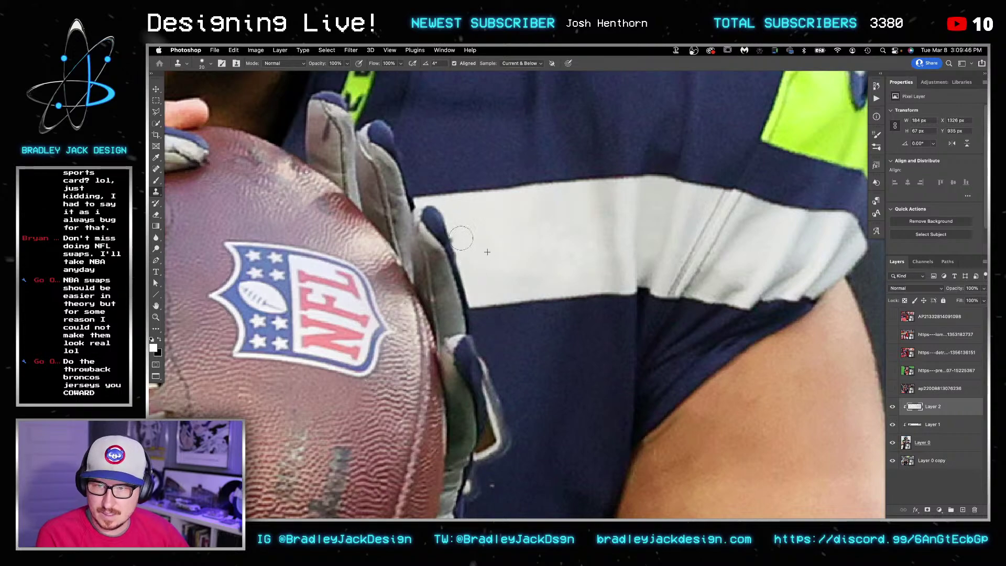
{"action": "left_click_drag", "start_coordinate": [516, 220], "coordinate": [483, 220]}
Step: Add a new layer clipped to the player for the chest number repair and enlarge the Clone Stamp brush
{"action": "mouse_move", "coordinate": [172, 289]}
{"action": "left_mouse_down"}
{"action": "mouse_move", "coordinate": [465, 233]}
{"action": "mouse_move", "coordinate": [681, 228]}
{"action": "left_mouse_up"}
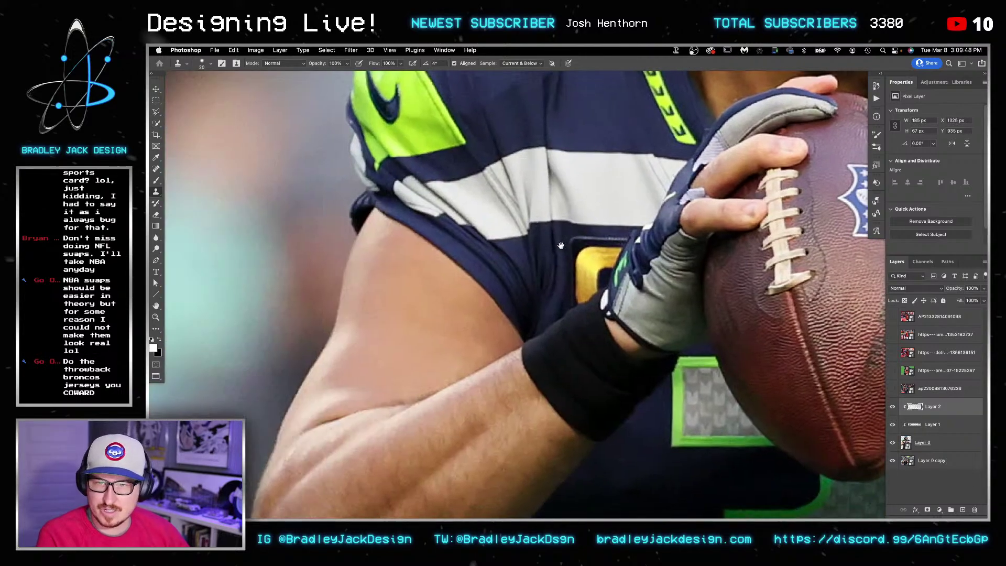
{"action": "left_click_drag", "start_coordinate": [555, 256], "coordinate": [441, 322]}
{"action": "left_click_drag", "start_coordinate": [467, 265], "coordinate": [234, 349]}
{"action": "mouse_move", "coordinate": [520, 462]}
{"action": "left_mouse_down"}
{"action": "mouse_move", "coordinate": [547, 409]}
{"action": "mouse_move", "coordinate": [594, 142]}
{"action": "mouse_move", "coordinate": [578, 73]}
{"action": "left_mouse_up"}
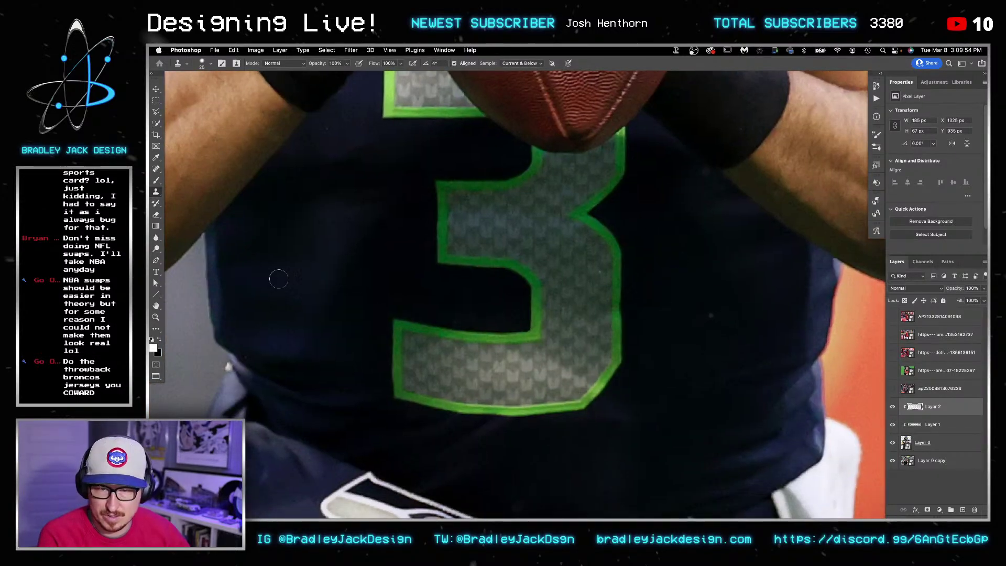
{"action": "left_click", "coordinate": [604, 288]}
{"action": "key", "text": "bracketright"}
{"action": "key", "text": "bracketright"}
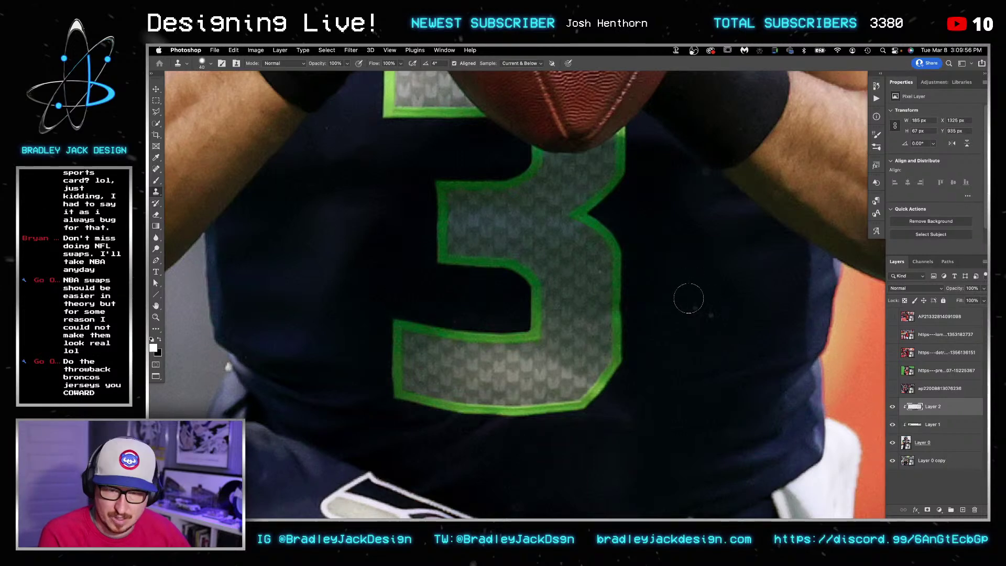
{"action": "key", "text": "super+alt+shift+n"}
{"action": "key", "text": "super+alt+g"}
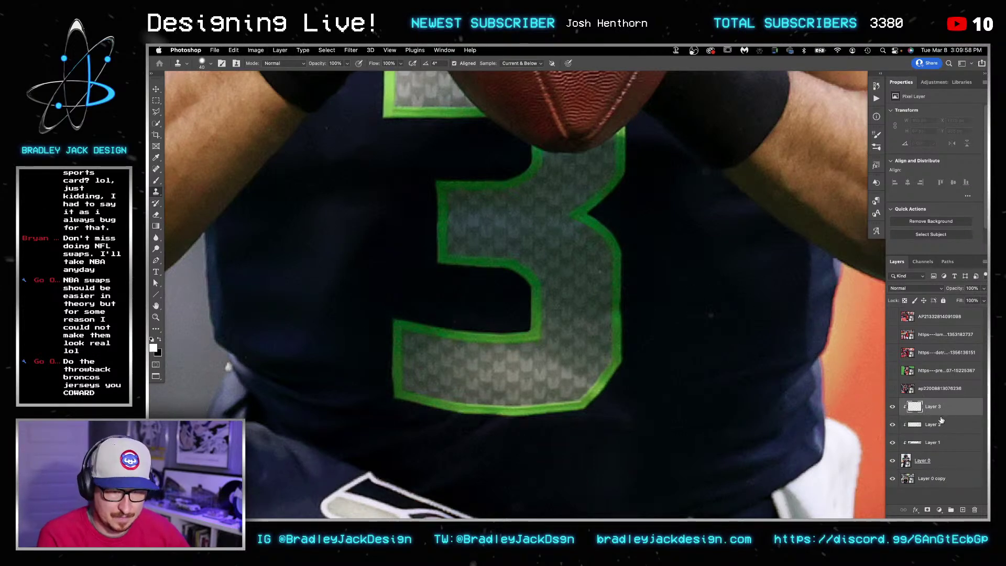
Step: Clone navy fabric over the outer edge of the chest 3's lower curve
{"action": "left_click", "coordinate": [678, 284], "text": "alt"}
{"action": "mouse_move", "coordinate": [609, 287]}
{"action": "left_mouse_down"}
{"action": "mouse_move", "coordinate": [620, 288]}
{"action": "mouse_move", "coordinate": [618, 270]}
{"action": "mouse_move", "coordinate": [628, 294]}
{"action": "left_mouse_up"}
{"action": "mouse_move", "coordinate": [608, 247]}
{"action": "left_mouse_down"}
{"action": "mouse_move", "coordinate": [602, 234]}
{"action": "mouse_move", "coordinate": [613, 307]}
{"action": "left_mouse_up"}
Step: Clone navy fabric over the body of the chest 3's lower curve with a larger brush
{"action": "key", "text": "bracketright"}
{"action": "key", "text": "bracketright"}
{"action": "key", "text": "bracketright"}
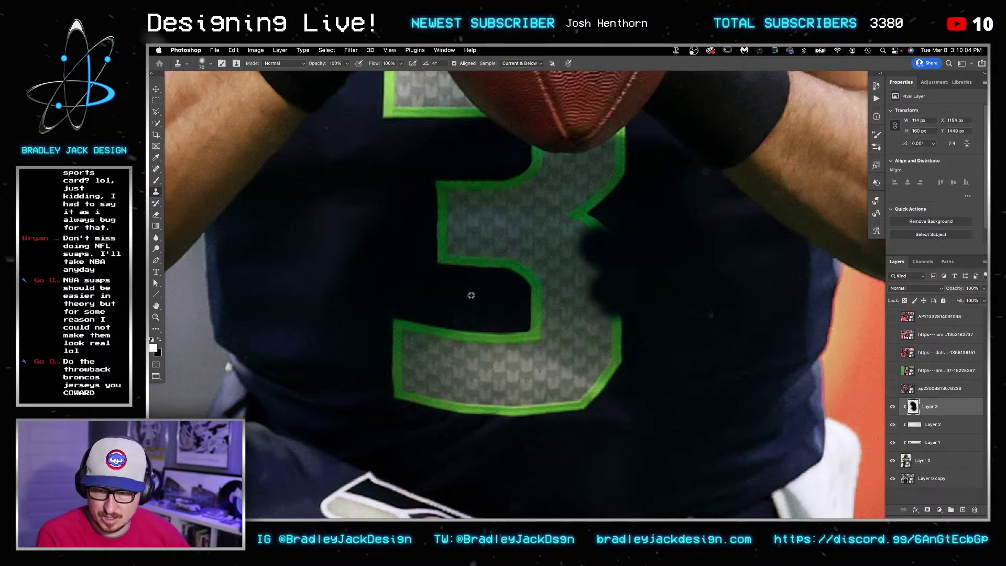
{"action": "mouse_move", "coordinate": [444, 260]}
{"action": "left_mouse_down"}
{"action": "mouse_move", "coordinate": [465, 261]}
{"action": "mouse_move", "coordinate": [447, 267]}
{"action": "left_mouse_up"}
{"action": "left_click", "coordinate": [431, 288], "text": "alt"}
{"action": "left_click_drag", "start_coordinate": [533, 285], "coordinate": [595, 280]}
{"action": "left_click", "coordinate": [485, 294], "text": "alt"}
{"action": "mouse_move", "coordinate": [532, 308]}
{"action": "left_mouse_down"}
{"action": "mouse_move", "coordinate": [609, 308]}
{"action": "mouse_move", "coordinate": [561, 331]}
{"action": "mouse_move", "coordinate": [525, 325]}
{"action": "mouse_move", "coordinate": [620, 349]}
{"action": "mouse_move", "coordinate": [589, 360]}
{"action": "mouse_move", "coordinate": [626, 347]}
{"action": "mouse_move", "coordinate": [580, 348]}
{"action": "left_mouse_up"}
{"action": "left_click", "coordinate": [721, 312], "text": "alt"}
{"action": "left_click", "coordinate": [598, 309], "text": "alt"}
{"action": "left_click", "coordinate": [564, 338]}
Step: Resample dark fabric from both sides of the jersey and clone over the bottom bar of the chest 3
{"action": "left_click", "coordinate": [621, 315], "text": "alt"}
{"action": "left_click", "coordinate": [710, 311]}
{"action": "mouse_move", "coordinate": [357, 299]}
{"action": "left_mouse_down"}
{"action": "mouse_move", "coordinate": [403, 323]}
{"action": "mouse_move", "coordinate": [439, 318]}
{"action": "mouse_move", "coordinate": [406, 300]}
{"action": "mouse_move", "coordinate": [388, 336]}
{"action": "mouse_move", "coordinate": [444, 345]}
{"action": "mouse_move", "coordinate": [428, 337]}
{"action": "mouse_move", "coordinate": [486, 333]}
{"action": "mouse_move", "coordinate": [463, 328]}
{"action": "mouse_move", "coordinate": [529, 339]}
{"action": "left_mouse_up"}
{"action": "left_click", "coordinate": [371, 309], "text": "alt"}
{"action": "mouse_move", "coordinate": [387, 361]}
{"action": "left_mouse_down"}
{"action": "mouse_move", "coordinate": [415, 385]}
{"action": "mouse_move", "coordinate": [405, 384]}
{"action": "mouse_move", "coordinate": [479, 361]}
{"action": "mouse_move", "coordinate": [467, 367]}
{"action": "mouse_move", "coordinate": [475, 327]}
{"action": "mouse_move", "coordinate": [456, 309]}
{"action": "mouse_move", "coordinate": [427, 320]}
{"action": "mouse_move", "coordinate": [442, 361]}
{"action": "mouse_move", "coordinate": [540, 371]}
{"action": "left_mouse_up"}
{"action": "left_click", "coordinate": [388, 311], "text": "alt"}
{"action": "left_click", "coordinate": [693, 340], "text": "alt"}
{"action": "mouse_move", "coordinate": [609, 382]}
{"action": "left_mouse_down"}
{"action": "mouse_move", "coordinate": [565, 390]}
{"action": "mouse_move", "coordinate": [557, 382]}
{"action": "mouse_move", "coordinate": [556, 401]}
{"action": "mouse_move", "coordinate": [422, 391]}
{"action": "mouse_move", "coordinate": [517, 396]}
{"action": "mouse_move", "coordinate": [460, 396]}
{"action": "left_mouse_up"}
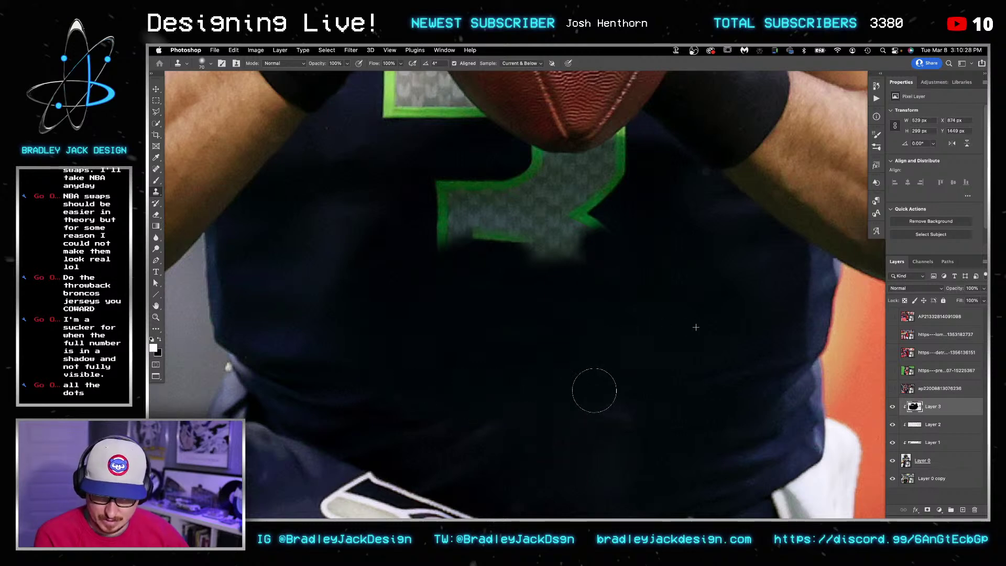
Step: Clone dark fabric over the middle arm of the chest 3 with a larger brush
{"action": "scroll", "coordinate": [569, 352], "scroll_direction": "down", "scroll_amount": 3}
{"action": "scroll", "coordinate": [571, 352], "scroll_direction": "up", "scroll_amount": 3}
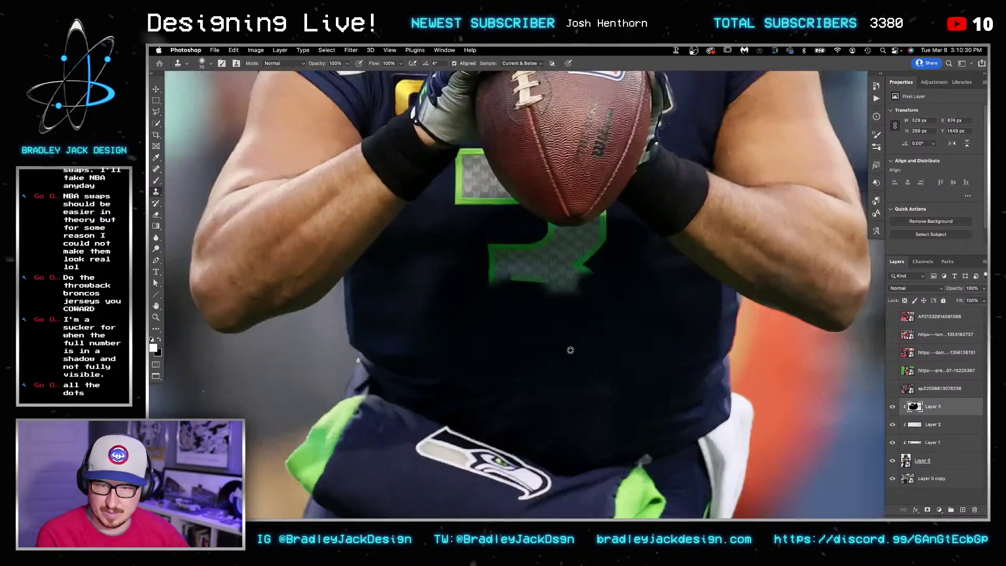
{"action": "mouse_move", "coordinate": [404, 259]}
{"action": "left_mouse_down"}
{"action": "mouse_move", "coordinate": [450, 228]}
{"action": "mouse_move", "coordinate": [451, 184]}
{"action": "mouse_move", "coordinate": [484, 239]}
{"action": "mouse_move", "coordinate": [509, 251]}
{"action": "mouse_move", "coordinate": [559, 254]}
{"action": "mouse_move", "coordinate": [589, 238]}
{"action": "left_mouse_up"}
{"action": "key", "text": "bracketright"}
{"action": "mouse_move", "coordinate": [518, 234]}
{"action": "left_mouse_down"}
{"action": "mouse_move", "coordinate": [604, 232]}
{"action": "mouse_move", "coordinate": [541, 235]}
{"action": "mouse_move", "coordinate": [494, 219]}
{"action": "mouse_move", "coordinate": [492, 206]}
{"action": "mouse_move", "coordinate": [574, 213]}
{"action": "mouse_move", "coordinate": [551, 214]}
{"action": "mouse_move", "coordinate": [573, 204]}
{"action": "left_mouse_up"}
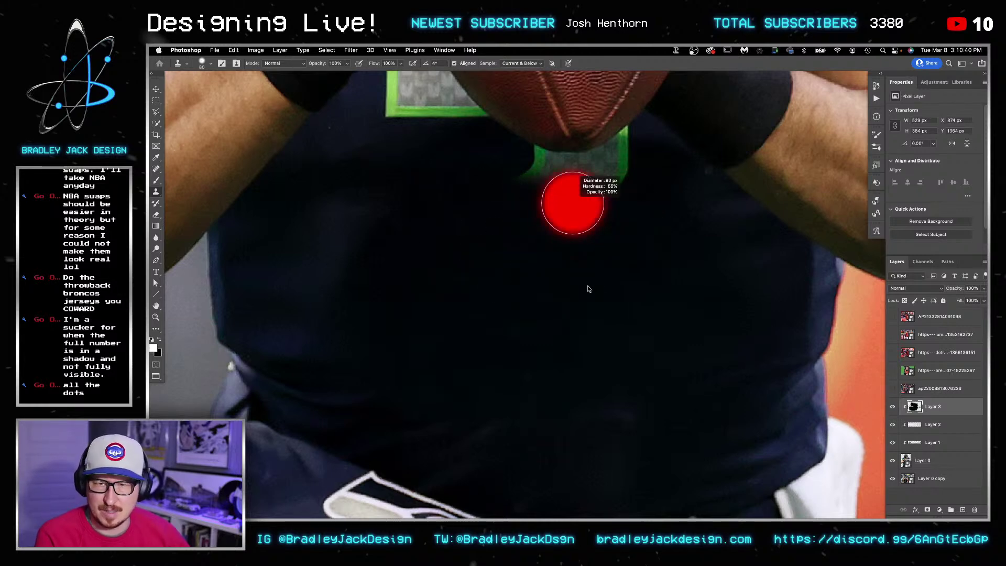
Step: Clone dark fabric over the piece of the chest number directly beneath the football's tip
{"action": "left_click_drag", "start_coordinate": [589, 293], "coordinate": [589, 294]}
{"action": "scroll", "coordinate": [570, 181], "scroll_direction": "up", "scroll_amount": 5}
{"action": "left_click_drag", "start_coordinate": [568, 180], "coordinate": [579, 238]}
{"action": "scroll", "coordinate": [578, 238], "scroll_direction": "down", "scroll_amount": 3}
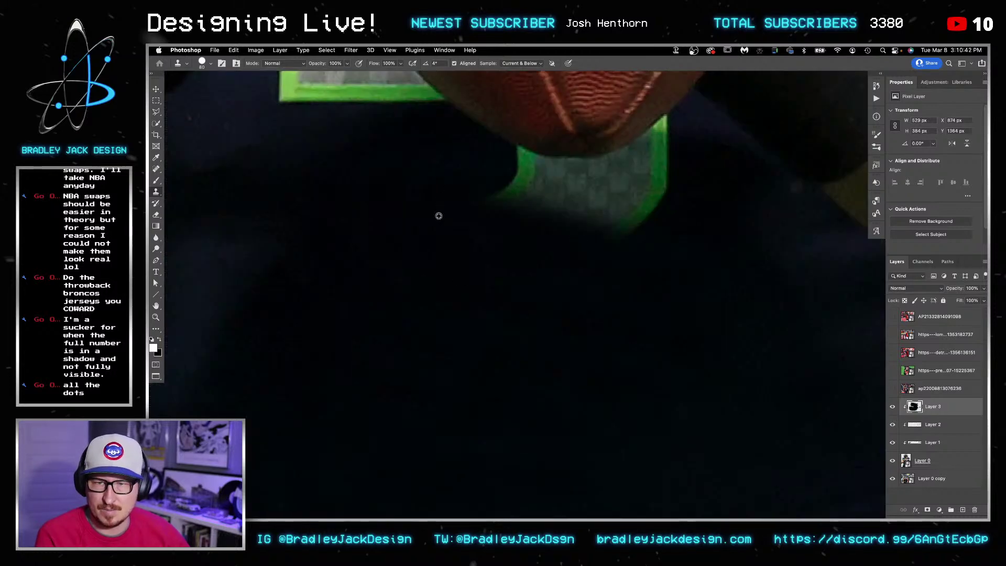
{"action": "mouse_move", "coordinate": [489, 213]}
{"action": "left_mouse_down"}
{"action": "mouse_move", "coordinate": [500, 192]}
{"action": "mouse_move", "coordinate": [597, 204]}
{"action": "mouse_move", "coordinate": [704, 173]}
{"action": "mouse_move", "coordinate": [707, 97]}
{"action": "left_mouse_up"}
Step: On Layer 2, clone dark fabric over the last green edge beside the football's tip with a smaller brush
{"action": "key", "text": "bracketleft"}
{"action": "key", "text": "bracketleft"}
{"action": "key", "text": "bracketleft"}
{"action": "key", "text": "bracketleft"}
{"action": "key", "text": "alt+bracketleft"}
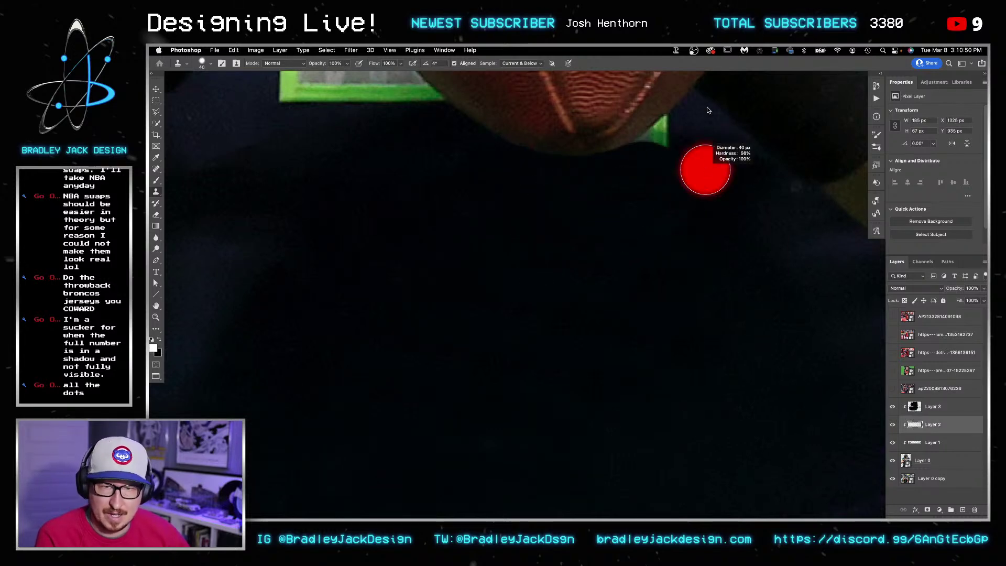
{"action": "mouse_move", "coordinate": [707, 171]}
{"action": "left_mouse_down"}
{"action": "mouse_move", "coordinate": [678, 158]}
{"action": "mouse_move", "coordinate": [699, 147]}
{"action": "left_mouse_up"}
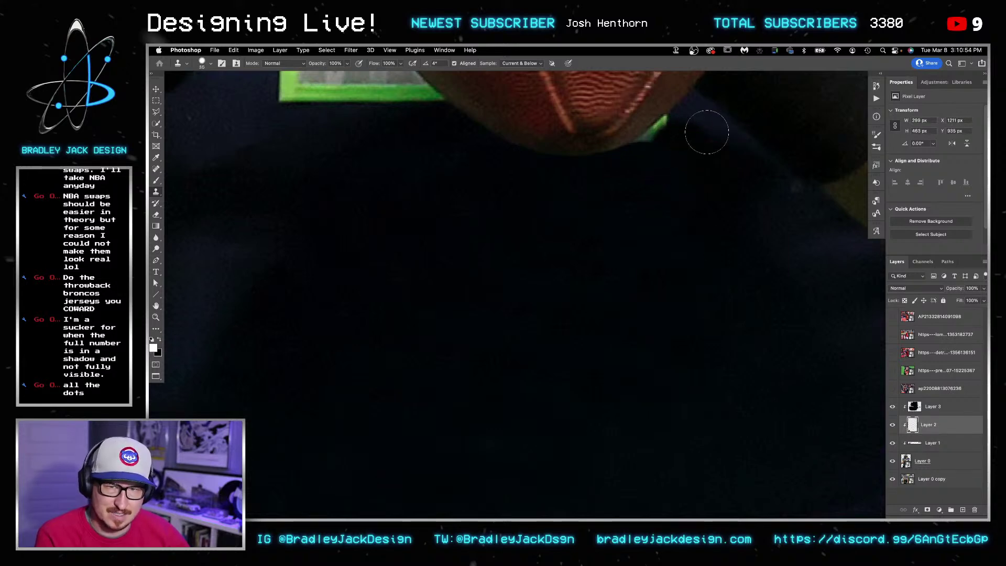
{"action": "mouse_move", "coordinate": [680, 127]}
{"action": "left_mouse_down"}
{"action": "mouse_move", "coordinate": [649, 151]}
{"action": "mouse_move", "coordinate": [569, 173]}
{"action": "left_mouse_up"}
Step: Try to clone more fabric on Layer 2 around the dark area beside the football's tip
{"action": "left_click_drag", "start_coordinate": [439, 223], "coordinate": [435, 209]}
{"action": "left_click", "coordinate": [421, 222], "text": "alt"}
{"action": "key", "text": "]"}
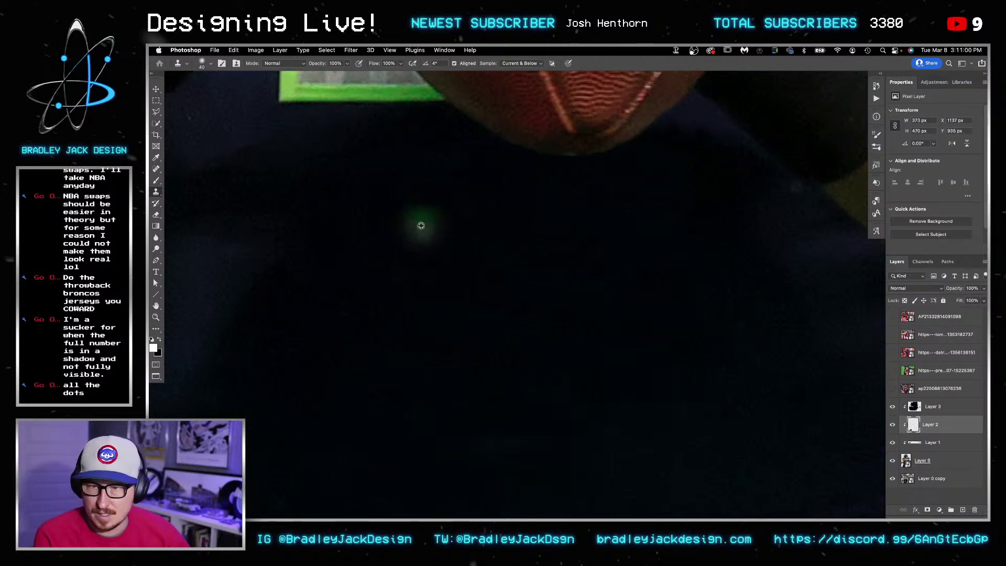
{"action": "mouse_move", "coordinate": [457, 179]}
{"action": "left_mouse_down"}
{"action": "mouse_move", "coordinate": [482, 158]}
{"action": "mouse_move", "coordinate": [453, 179]}
{"action": "mouse_move", "coordinate": [458, 247]}
{"action": "left_mouse_up"}
{"action": "left_click", "coordinate": [472, 203]}
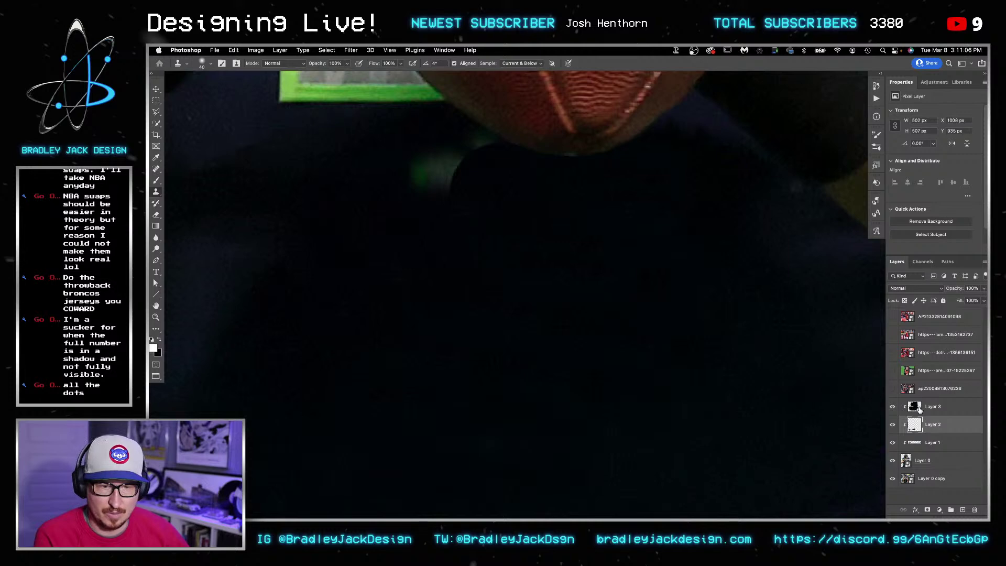
Step: On Layer 3, clone dark fabric over the green specks and along the football's lower edge
{"action": "key", "text": "alt+bracketright"}
{"action": "mouse_move", "coordinate": [451, 211]}
{"action": "left_mouse_down"}
{"action": "mouse_move", "coordinate": [449, 175]}
{"action": "mouse_move", "coordinate": [441, 175]}
{"action": "mouse_move", "coordinate": [490, 162]}
{"action": "mouse_move", "coordinate": [493, 173]}
{"action": "left_mouse_up"}
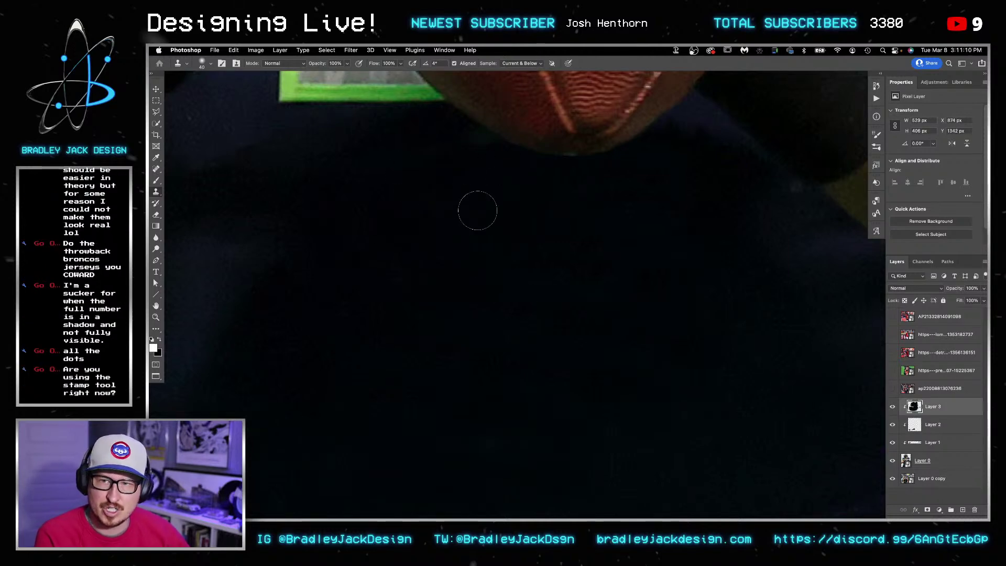
{"action": "mouse_move", "coordinate": [483, 133]}
{"action": "left_mouse_down"}
{"action": "mouse_move", "coordinate": [503, 146]}
{"action": "mouse_move", "coordinate": [587, 155]}
{"action": "mouse_move", "coordinate": [652, 129]}
{"action": "left_mouse_up"}
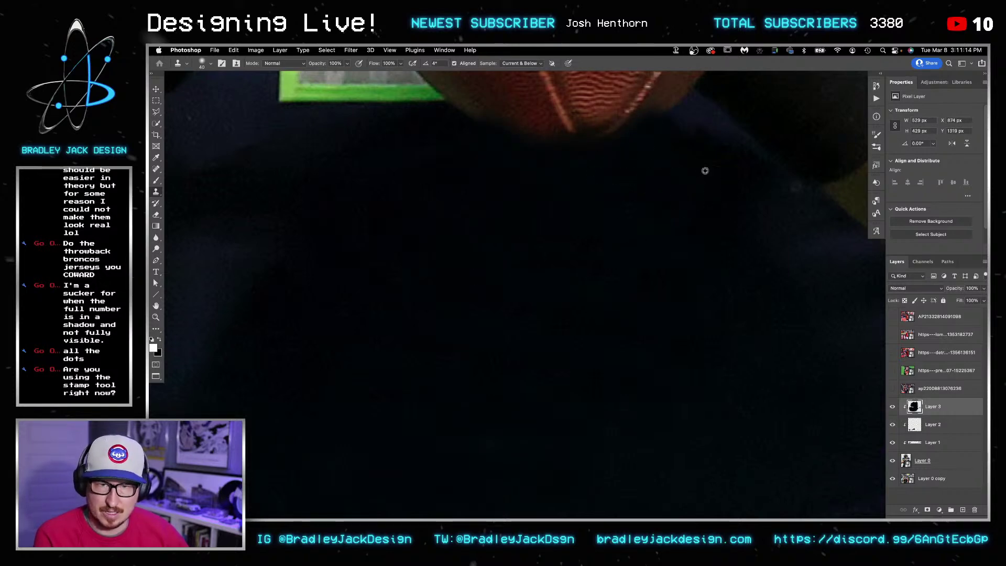
{"action": "left_click_drag", "start_coordinate": [704, 140], "coordinate": [676, 118]}
Step: Add a mask to Layer 3, painting black to restore the football's tip and white to cover the exposed number
{"action": "left_click", "coordinate": [928, 510]}
{"action": "key", "text": "b"}
{"action": "left_click", "coordinate": [573, 193]}
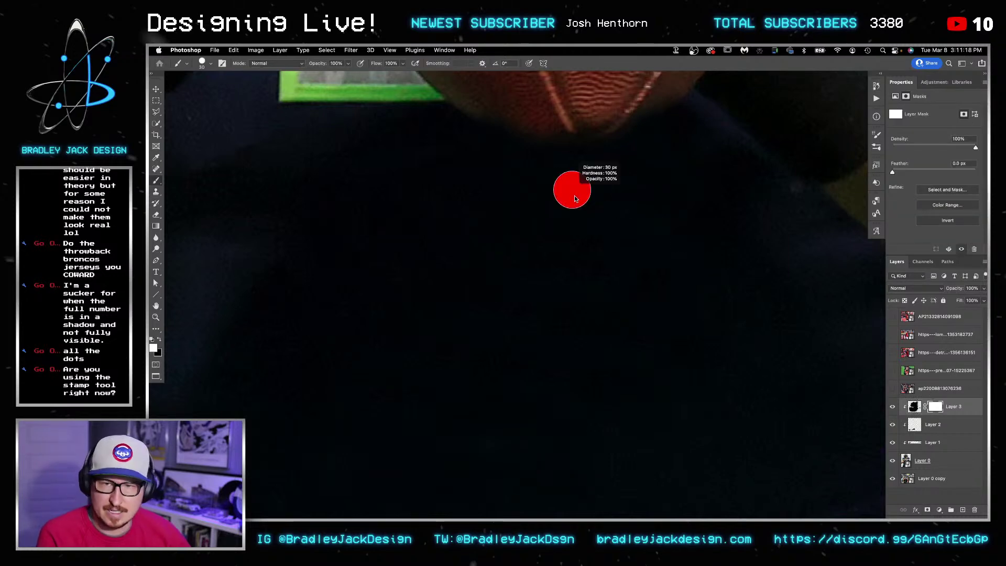
{"action": "key", "text": "x"}
{"action": "left_click_drag", "start_coordinate": [540, 157], "coordinate": [577, 157]}
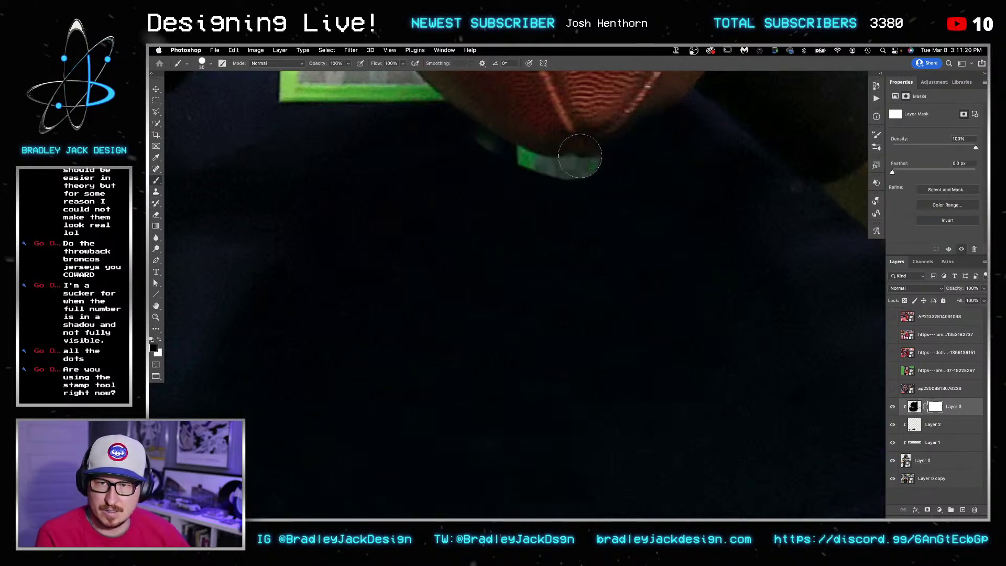
{"action": "key", "text": "x"}
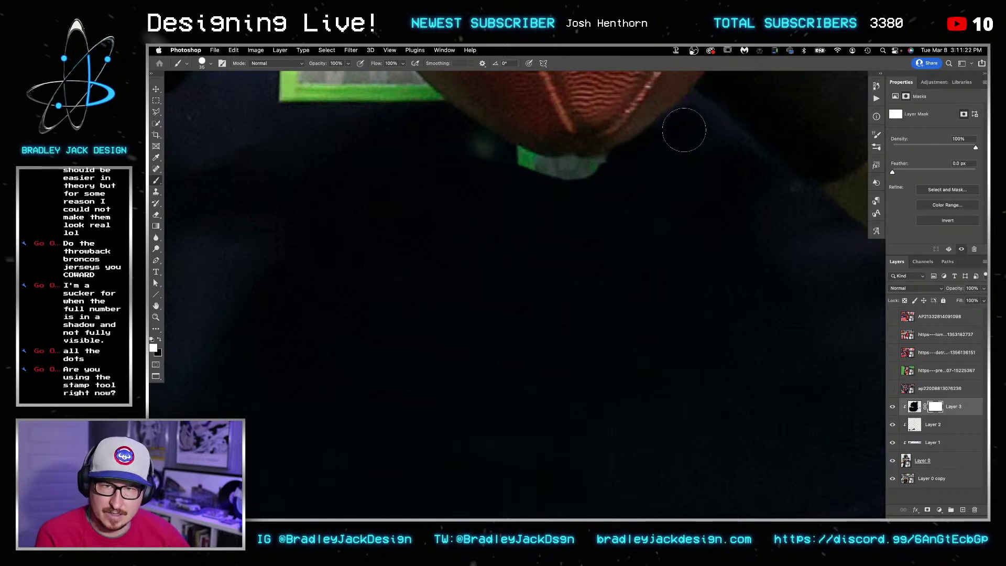
{"action": "mouse_move", "coordinate": [631, 164]}
{"action": "left_mouse_down"}
{"action": "mouse_move", "coordinate": [567, 178]}
{"action": "mouse_move", "coordinate": [605, 179]}
{"action": "mouse_move", "coordinate": [539, 177]}
{"action": "mouse_move", "coordinate": [462, 145]}
{"action": "left_mouse_up"}
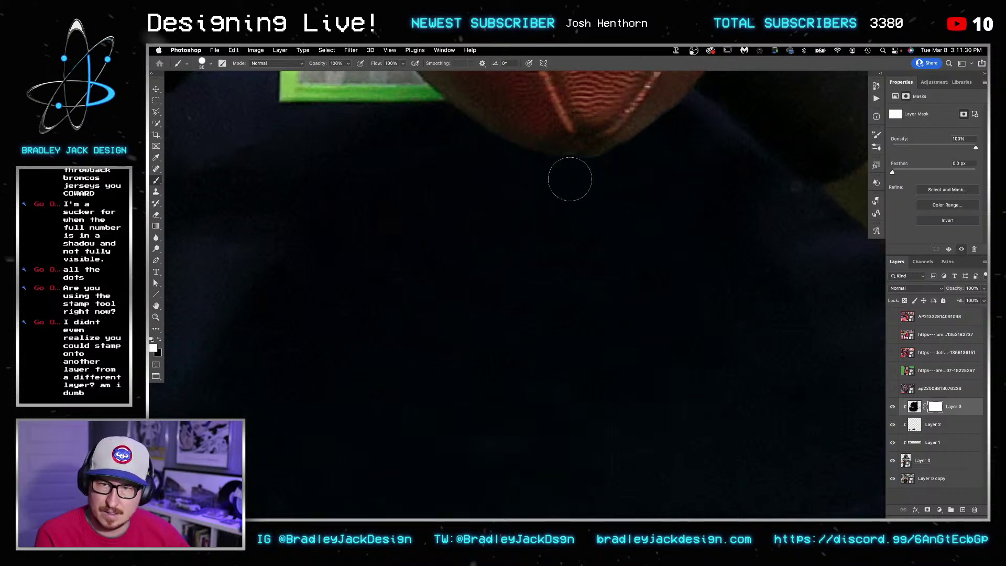
Step: Add another clipped layer above Layer 3 for the upper number fragment, keeping the Clone Stamp sample on Current & Below
{"action": "scroll", "coordinate": [580, 236], "scroll_direction": "down", "scroll_amount": 10}
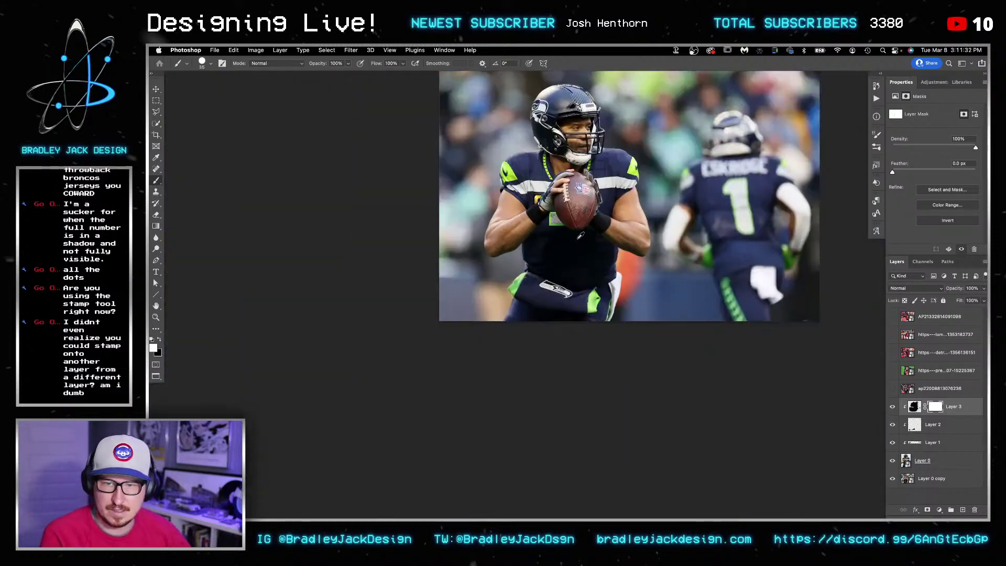
{"action": "key", "text": "z"}
{"action": "left_click", "coordinate": [561, 220]}
{"action": "left_click", "coordinate": [561, 220]}
{"action": "key", "text": "v"}
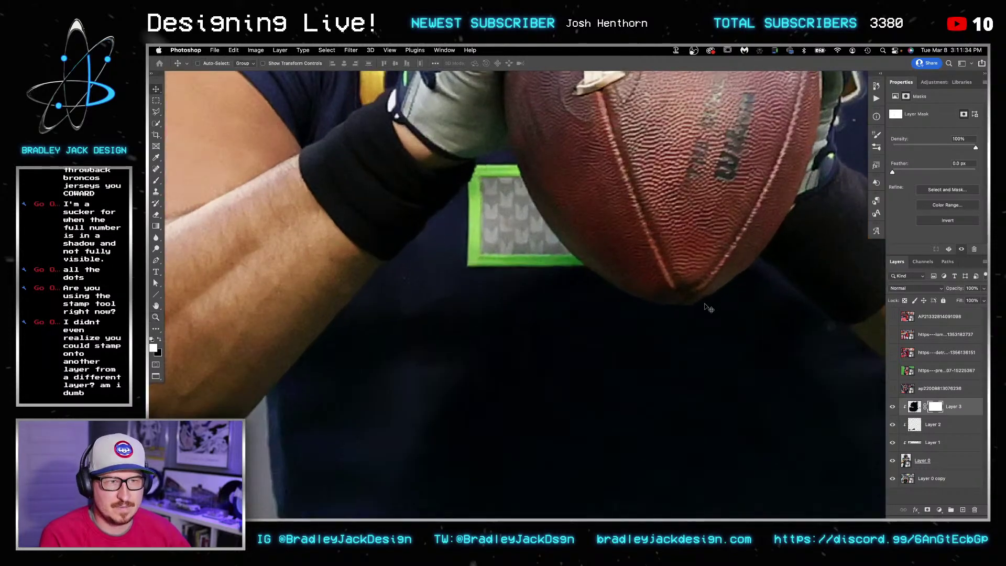
{"action": "left_click", "coordinate": [963, 510]}
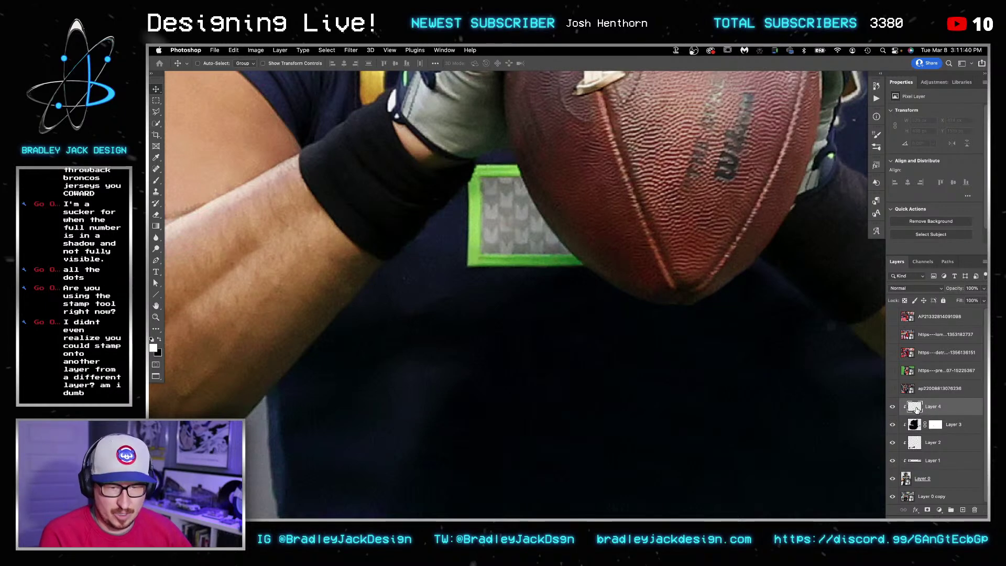
{"action": "key", "text": "s"}
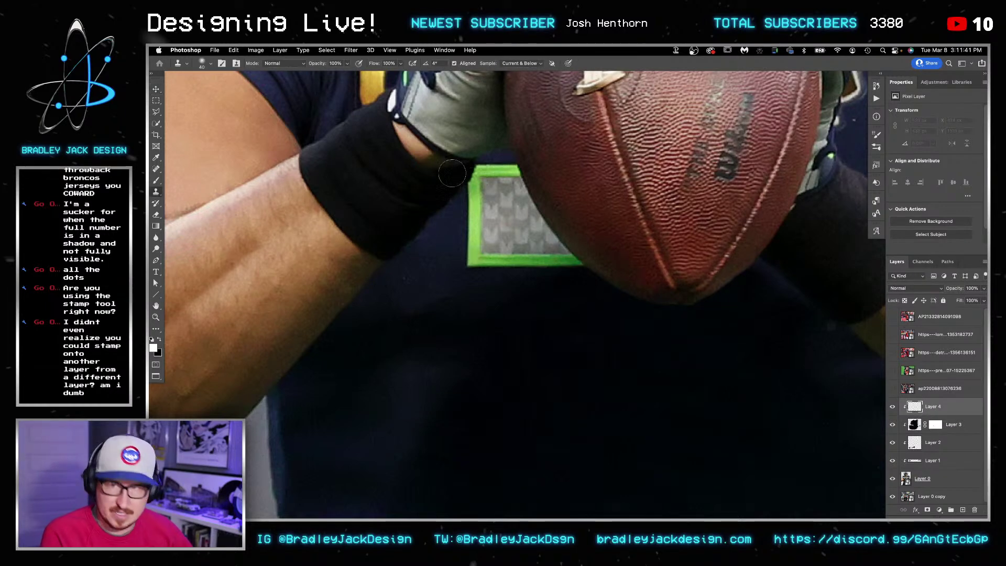
{"action": "left_click", "coordinate": [505, 63]}
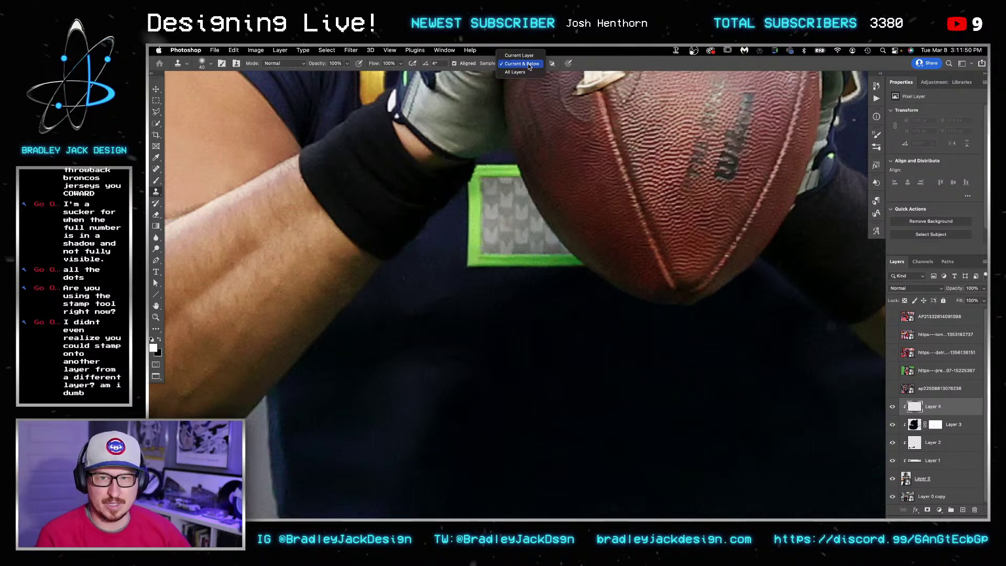
{"action": "left_click", "coordinate": [562, 345]}
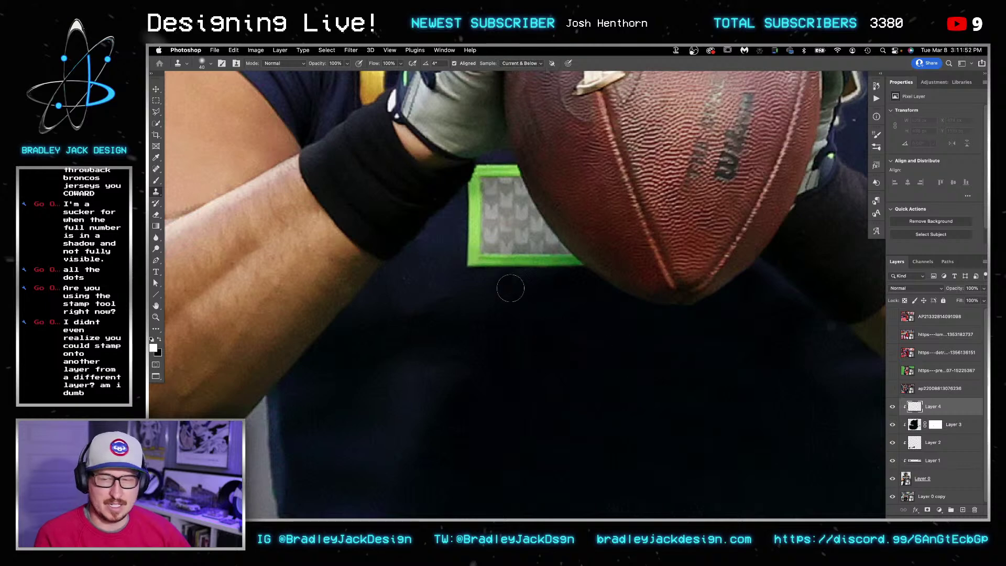
{"action": "key", "text": "]"}
{"action": "left_click", "coordinate": [472, 261]}
{"action": "key", "text": "super+z"}
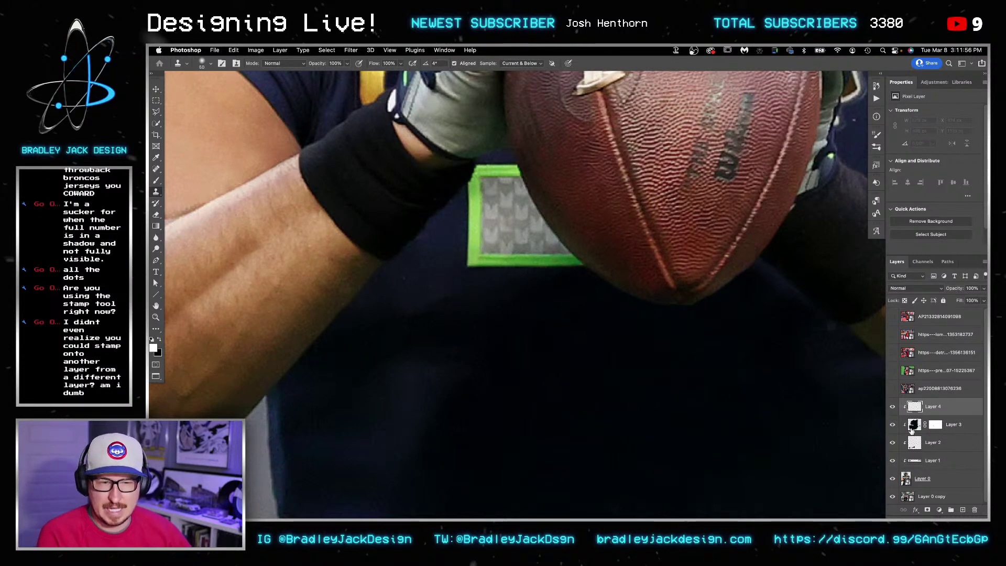
Step: Hide the clipped repair layers to compare the retouched jersey with the original
{"action": "left_click_drag", "start_coordinate": [894, 421], "coordinate": [893, 460]}
{"action": "scroll", "coordinate": [679, 361], "scroll_direction": "down", "scroll_amount": 3}
{"action": "scroll", "coordinate": [679, 362], "scroll_direction": "up", "scroll_amount": 1}
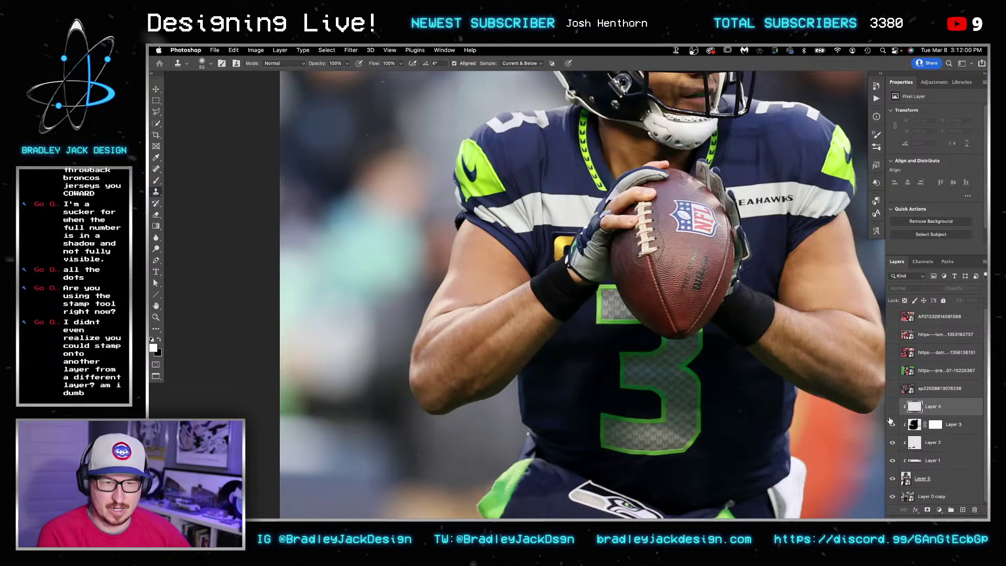
Step: Show the repair layers again and clone dark navy fabric over the upper number fragment beside the football on Layer 4
{"action": "left_click_drag", "start_coordinate": [889, 421], "coordinate": [893, 407]}
{"action": "scroll", "coordinate": [603, 312], "scroll_direction": "up", "scroll_amount": 5}
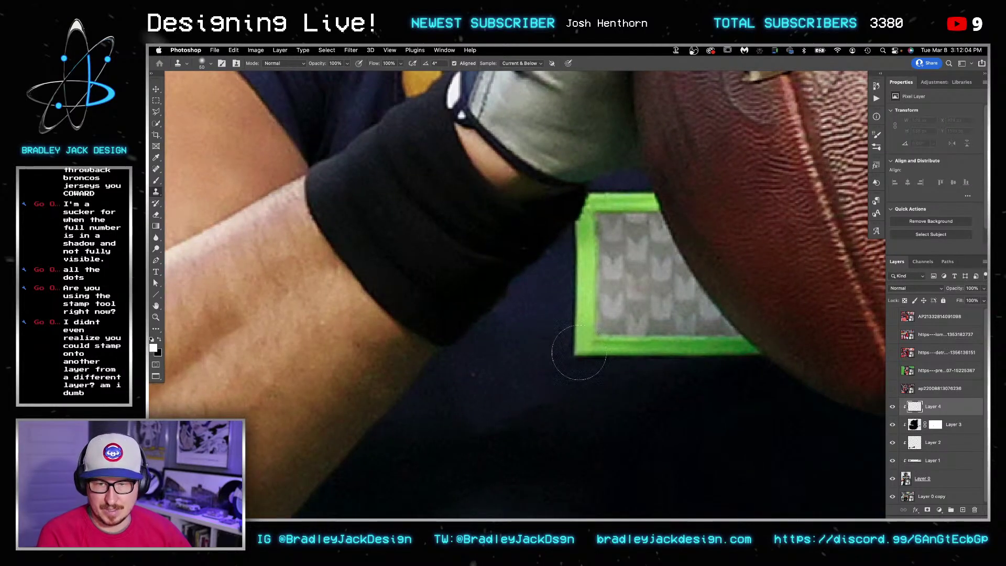
{"action": "mouse_move", "coordinate": [579, 352]}
{"action": "left_mouse_down"}
{"action": "mouse_move", "coordinate": [592, 341]}
{"action": "mouse_move", "coordinate": [628, 350]}
{"action": "mouse_move", "coordinate": [620, 344]}
{"action": "mouse_move", "coordinate": [650, 340]}
{"action": "left_mouse_up"}
{"action": "mouse_move", "coordinate": [557, 330]}
{"action": "left_mouse_down"}
{"action": "mouse_move", "coordinate": [597, 294]}
{"action": "mouse_move", "coordinate": [633, 295]}
{"action": "mouse_move", "coordinate": [617, 333]}
{"action": "left_mouse_up"}
{"action": "mouse_move", "coordinate": [694, 341]}
{"action": "left_mouse_down"}
{"action": "mouse_move", "coordinate": [682, 327]}
{"action": "mouse_move", "coordinate": [716, 357]}
{"action": "mouse_move", "coordinate": [735, 341]}
{"action": "mouse_move", "coordinate": [674, 299]}
{"action": "mouse_move", "coordinate": [670, 256]}
{"action": "left_mouse_up"}
{"action": "left_click", "coordinate": [614, 350], "text": "alt"}
{"action": "mouse_move", "coordinate": [627, 297]}
{"action": "left_mouse_down"}
{"action": "mouse_move", "coordinate": [629, 283]}
{"action": "mouse_move", "coordinate": [575, 274]}
{"action": "mouse_move", "coordinate": [592, 249]}
{"action": "mouse_move", "coordinate": [577, 231]}
{"action": "mouse_move", "coordinate": [595, 207]}
{"action": "mouse_move", "coordinate": [590, 247]}
{"action": "mouse_move", "coordinate": [624, 207]}
{"action": "mouse_move", "coordinate": [606, 243]}
{"action": "mouse_move", "coordinate": [636, 246]}
{"action": "mouse_move", "coordinate": [540, 307]}
{"action": "left_mouse_up"}
Step: Set the Clone Stamp opacity to 40% and blend the cloned fabric between the wristband and the football, covering the remaining green
{"action": "key", "text": "4"}
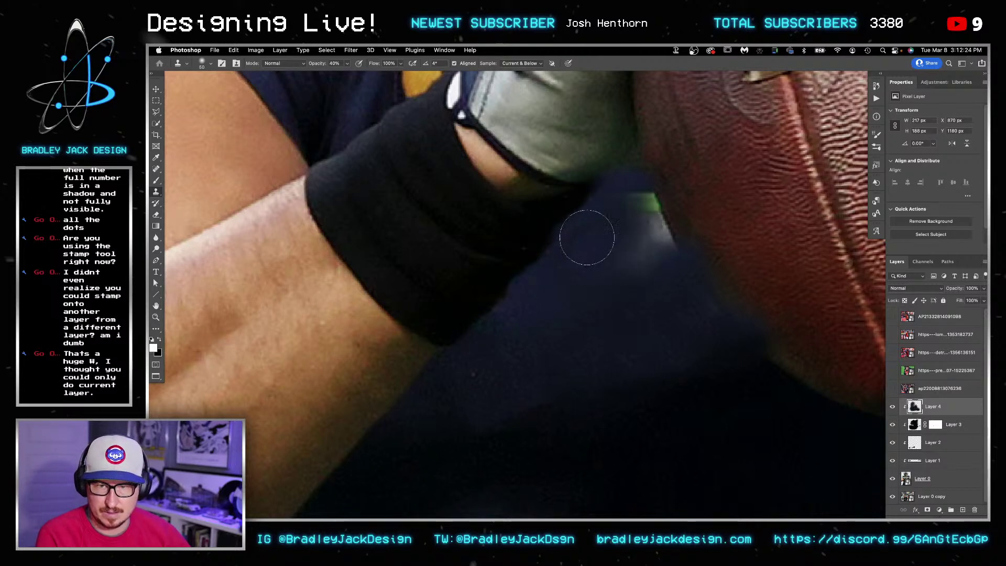
{"action": "left_click", "coordinate": [550, 297], "text": "alt"}
{"action": "mouse_move", "coordinate": [607, 258]}
{"action": "left_mouse_down"}
{"action": "mouse_move", "coordinate": [634, 254]}
{"action": "mouse_move", "coordinate": [647, 234]}
{"action": "mouse_move", "coordinate": [618, 247]}
{"action": "mouse_move", "coordinate": [646, 221]}
{"action": "mouse_move", "coordinate": [603, 262]}
{"action": "left_mouse_up"}
{"action": "left_click", "coordinate": [553, 295], "text": "alt"}
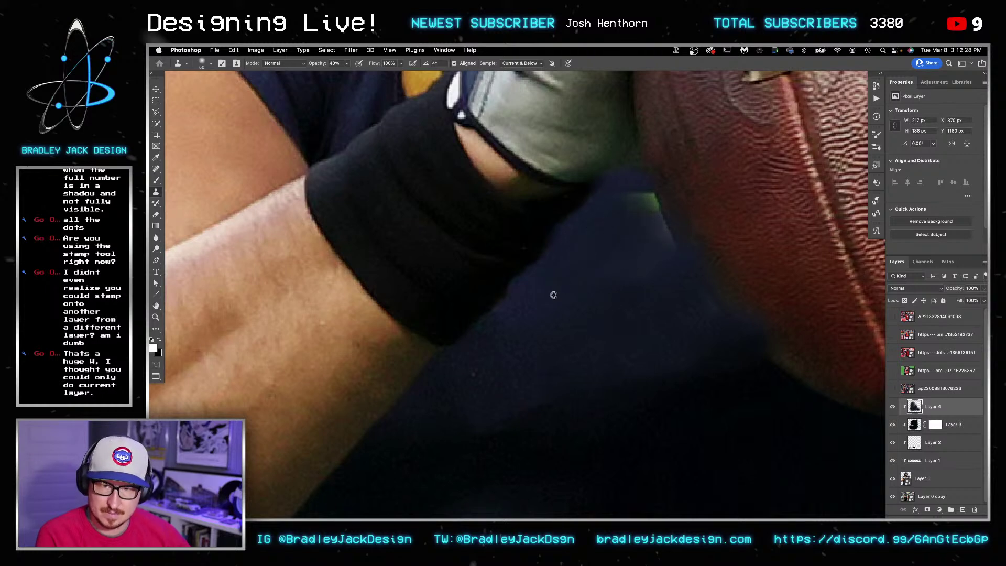
{"action": "mouse_move", "coordinate": [645, 211]}
{"action": "left_mouse_down"}
{"action": "mouse_move", "coordinate": [647, 199]}
{"action": "mouse_move", "coordinate": [643, 209]}
{"action": "left_mouse_up"}
{"action": "left_click", "coordinate": [607, 247], "text": "alt"}
{"action": "left_click_drag", "start_coordinate": [579, 257], "coordinate": [572, 262]}
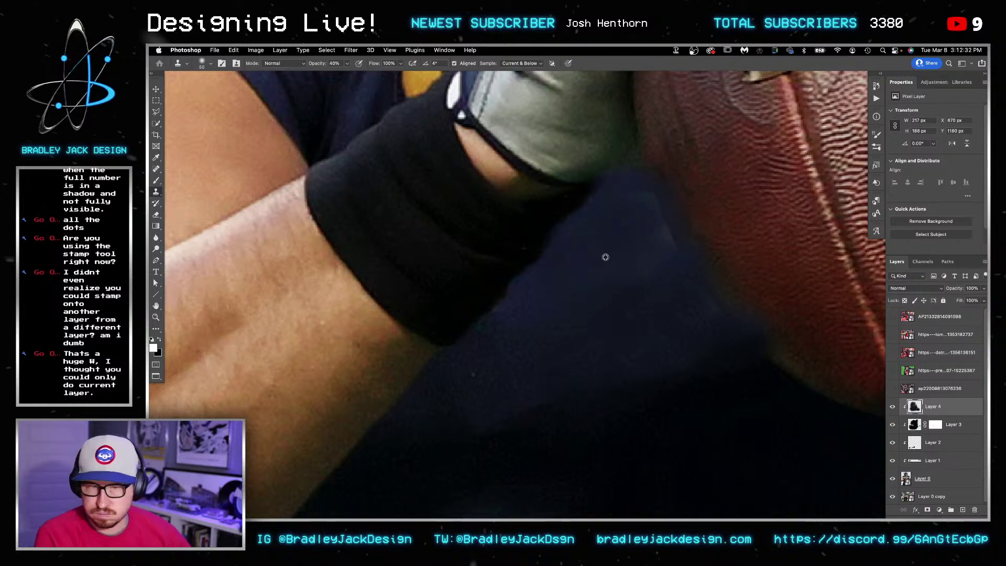
{"action": "left_click", "coordinate": [592, 266], "text": "alt"}
{"action": "mouse_move", "coordinate": [656, 220]}
{"action": "left_mouse_down"}
{"action": "mouse_move", "coordinate": [676, 229]}
{"action": "mouse_move", "coordinate": [662, 202]}
{"action": "mouse_move", "coordinate": [647, 213]}
{"action": "mouse_move", "coordinate": [665, 234]}
{"action": "mouse_move", "coordinate": [641, 180]}
{"action": "left_mouse_up"}
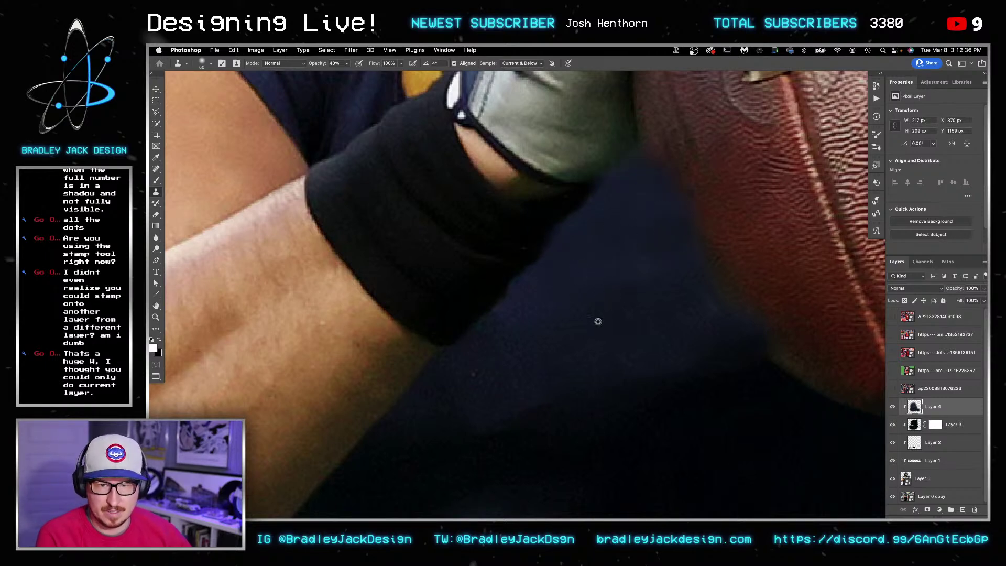
{"action": "left_click", "coordinate": [628, 291], "text": "alt"}
{"action": "mouse_move", "coordinate": [677, 271]}
{"action": "left_mouse_down"}
{"action": "mouse_move", "coordinate": [690, 250]}
{"action": "mouse_move", "coordinate": [708, 262]}
{"action": "left_mouse_up"}
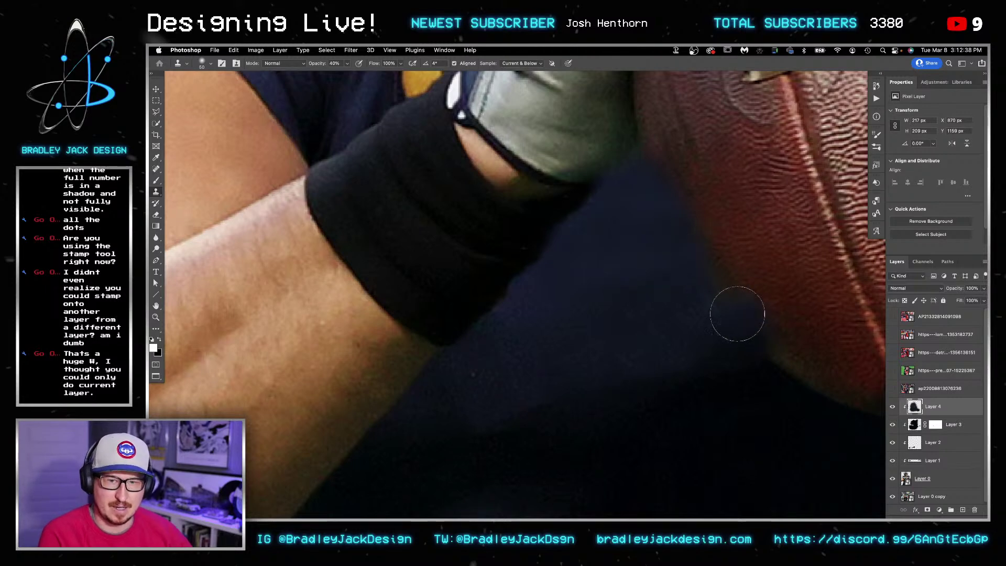
Step: Add a layer mask to Layer 4 and invert it to black
{"action": "left_click", "coordinate": [926, 510]}
{"action": "key", "text": "b"}
{"action": "key", "text": "super+i"}
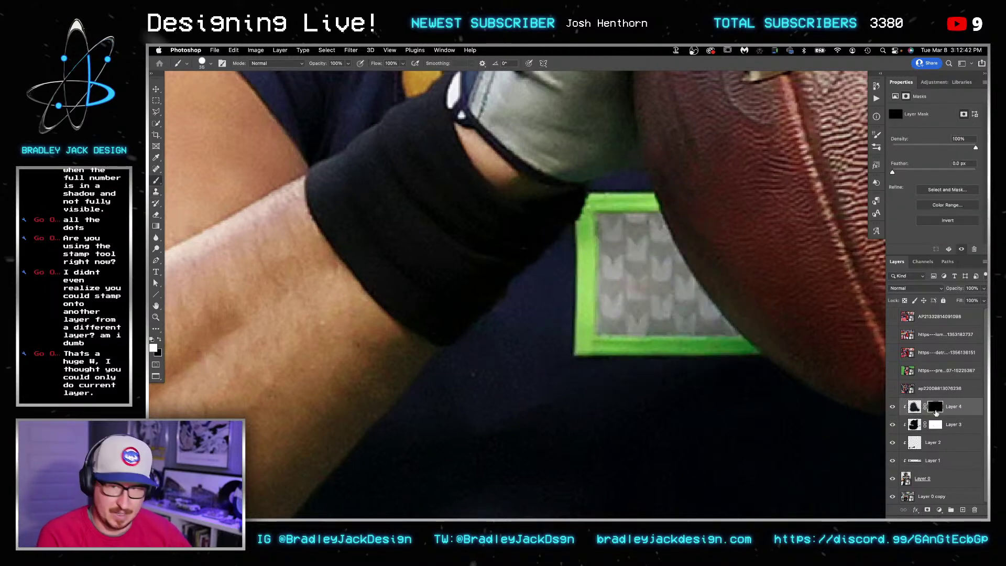
Step: Paint white on Layer 4's mask to cover the number fragment, keeping the football, glove and wristband edges clean
{"action": "mouse_move", "coordinate": [591, 317]}
{"action": "left_mouse_down"}
{"action": "mouse_move", "coordinate": [584, 369]}
{"action": "mouse_move", "coordinate": [595, 373]}
{"action": "mouse_move", "coordinate": [608, 257]}
{"action": "mouse_move", "coordinate": [585, 311]}
{"action": "mouse_move", "coordinate": [571, 319]}
{"action": "mouse_move", "coordinate": [598, 281]}
{"action": "mouse_move", "coordinate": [647, 362]}
{"action": "left_mouse_up"}
{"action": "left_click_drag", "start_coordinate": [642, 304], "coordinate": [651, 304]}
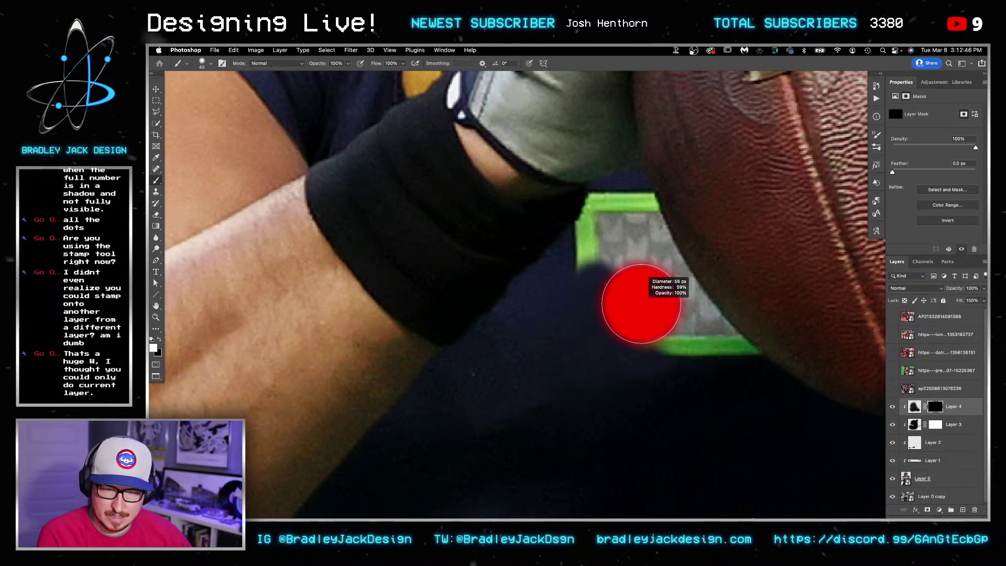
{"action": "left_click_drag", "start_coordinate": [589, 253], "coordinate": [593, 253]}
{"action": "mouse_move", "coordinate": [733, 383]}
{"action": "left_mouse_down"}
{"action": "mouse_move", "coordinate": [674, 315]}
{"action": "mouse_move", "coordinate": [694, 321]}
{"action": "mouse_move", "coordinate": [700, 360]}
{"action": "left_mouse_up"}
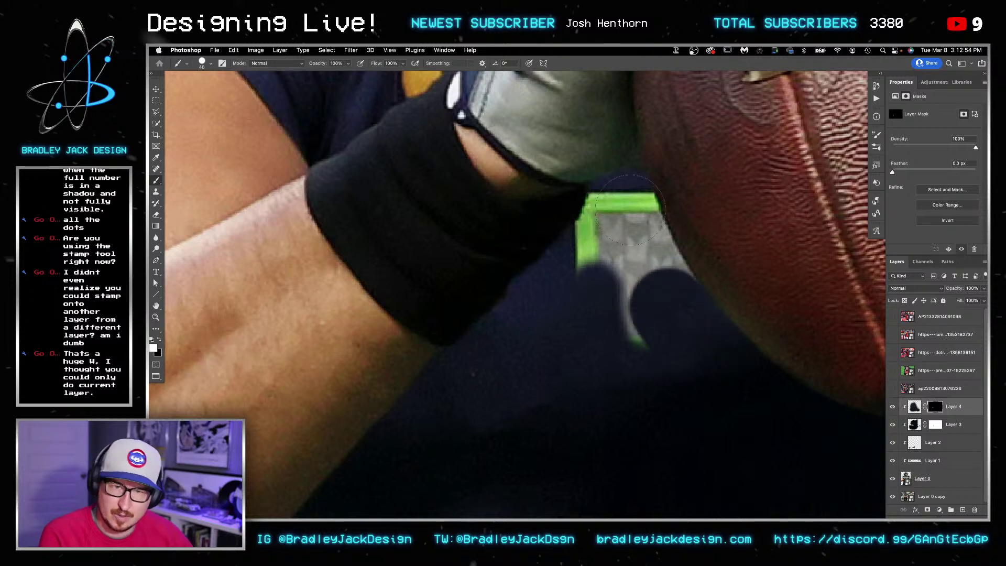
{"action": "left_click_drag", "start_coordinate": [632, 204], "coordinate": [692, 319]}
{"action": "key", "text": "bracketleft"}
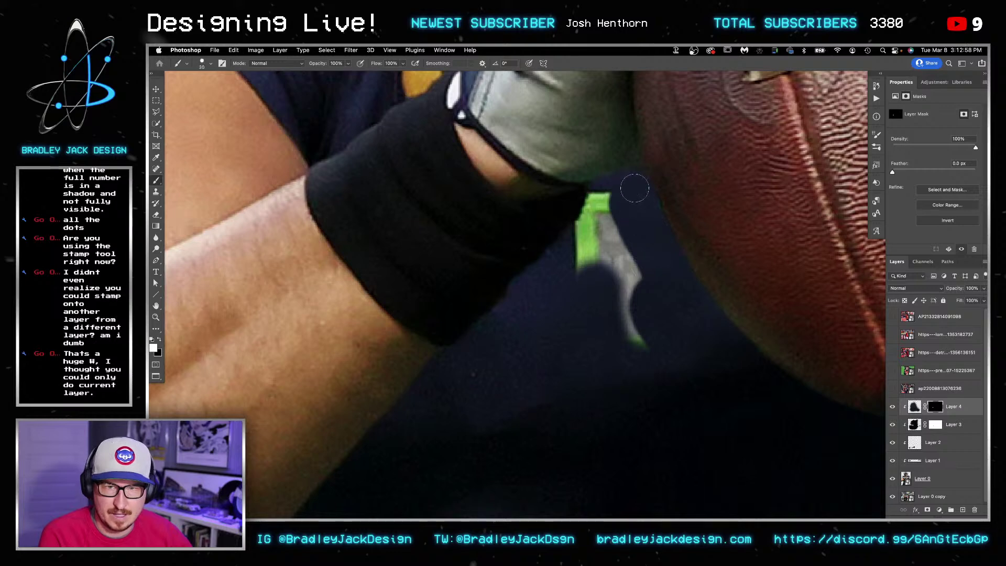
{"action": "mouse_move", "coordinate": [607, 189]}
{"action": "left_mouse_down"}
{"action": "mouse_move", "coordinate": [584, 253]}
{"action": "mouse_move", "coordinate": [619, 273]}
{"action": "left_mouse_up"}
{"action": "key", "text": "x"}
{"action": "key", "text": "bracketright"}
{"action": "key", "text": "bracketright"}
{"action": "key", "text": "super+z"}
{"action": "mouse_move", "coordinate": [608, 226]}
{"action": "left_mouse_down"}
{"action": "mouse_move", "coordinate": [620, 336]}
{"action": "mouse_move", "coordinate": [629, 256]}
{"action": "mouse_move", "coordinate": [642, 314]}
{"action": "left_mouse_up"}
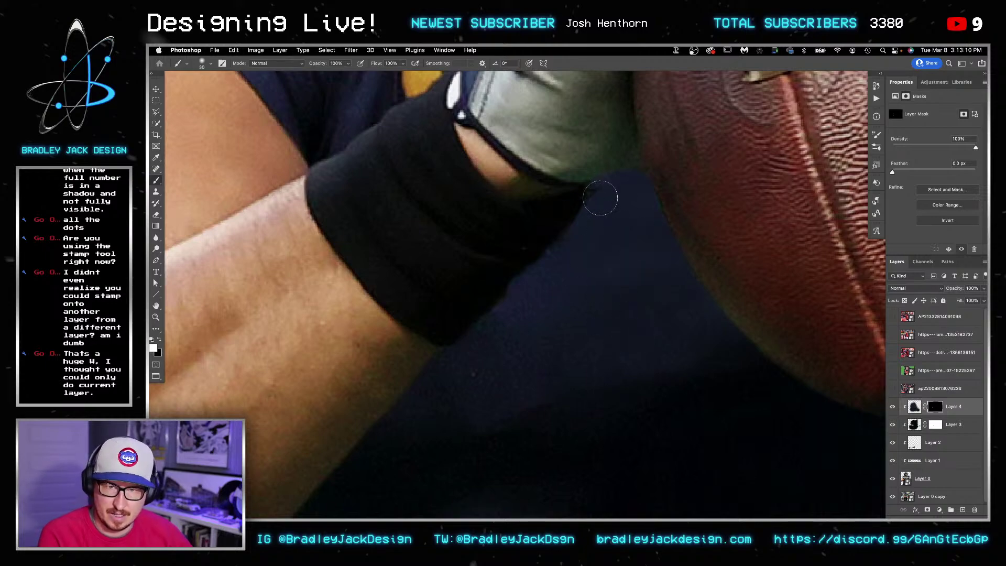
Step: Add a new clipped layer above Layer 4 for the neon collar trim and switch to the Patch tool
{"action": "scroll", "coordinate": [648, 292], "scroll_direction": "down", "scroll_amount": 5}
{"action": "left_click_drag", "start_coordinate": [737, 311], "coordinate": [582, 339]}
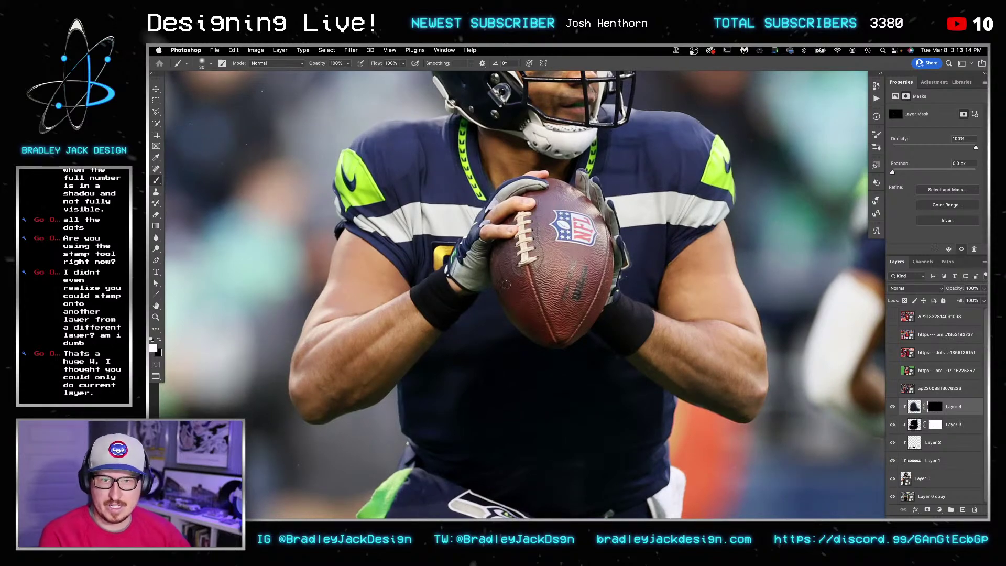
{"action": "scroll", "coordinate": [622, 255], "scroll_direction": "up", "scroll_amount": 3}
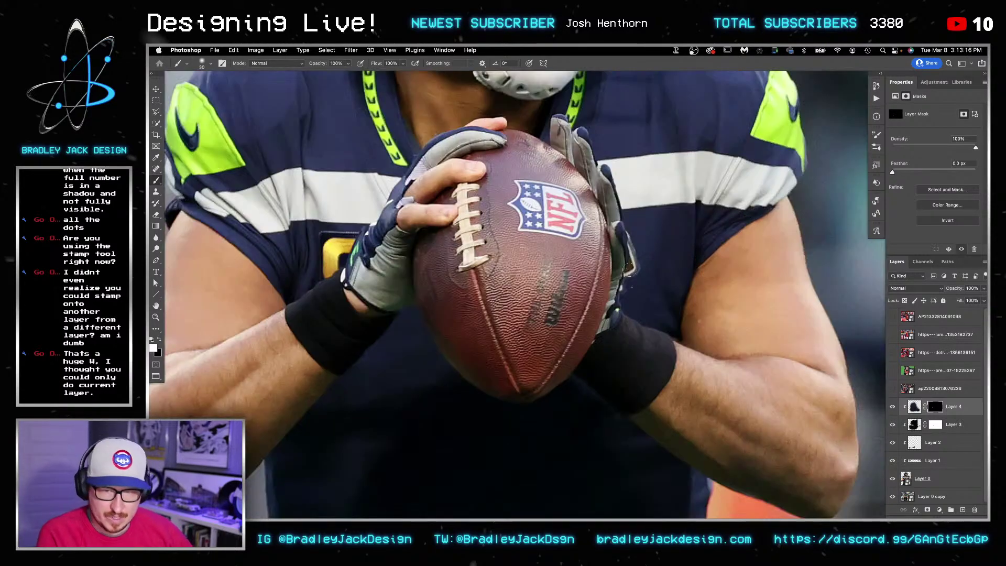
{"action": "left_click_drag", "start_coordinate": [509, 239], "coordinate": [561, 277]}
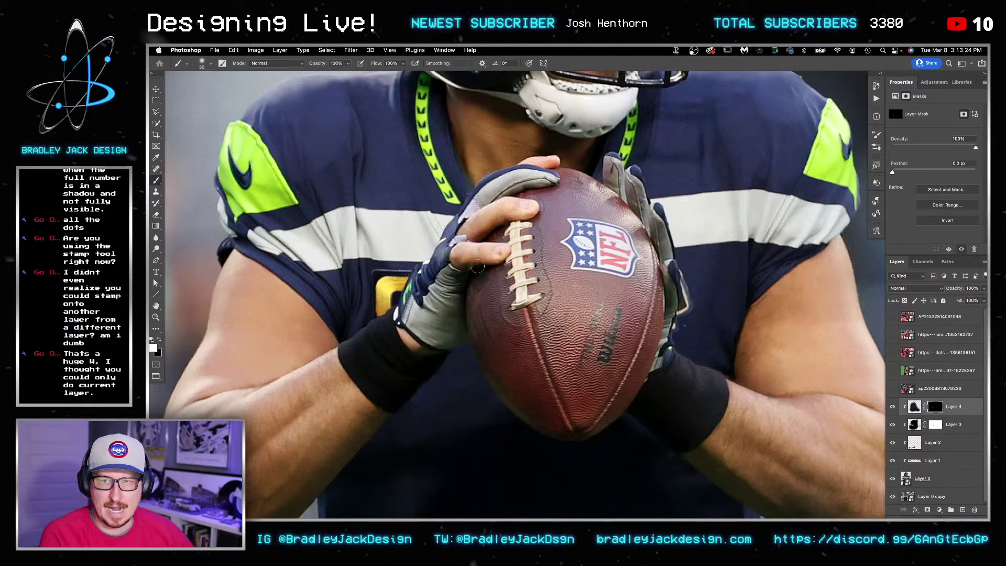
{"action": "scroll", "coordinate": [399, 198], "scroll_direction": "up", "scroll_amount": 5}
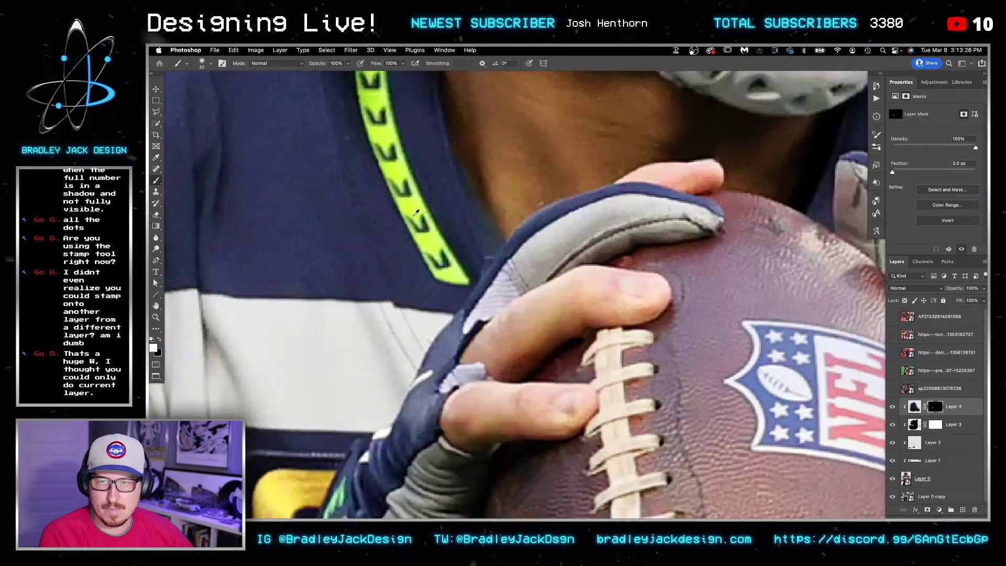
{"action": "key", "text": "ctrl+shift+alt+n"}
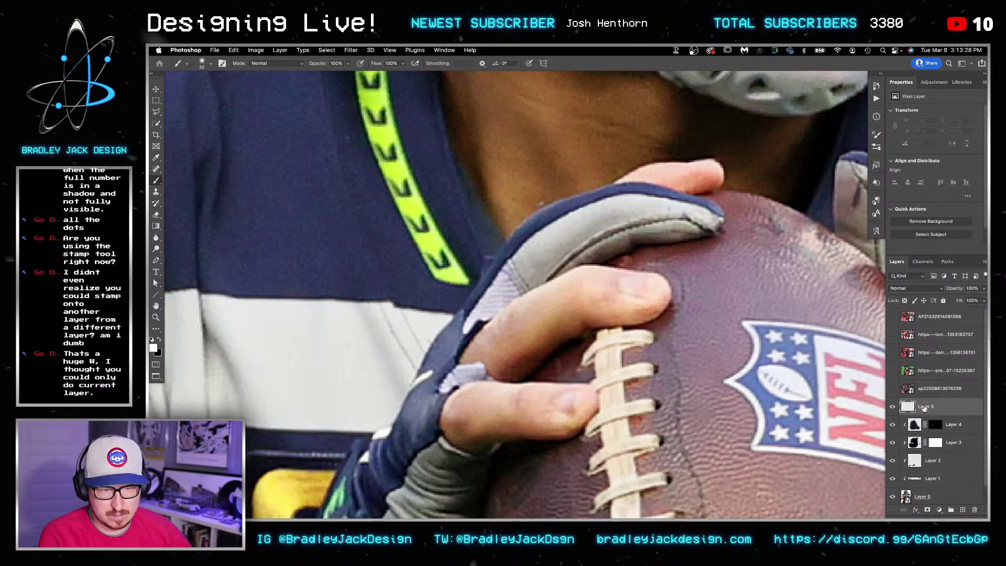
{"action": "left_click", "coordinate": [923, 414], "text": "alt"}
{"action": "key", "text": "s"}
{"action": "left_click_drag", "start_coordinate": [484, 225], "coordinate": [516, 336]}
{"action": "scroll", "coordinate": [476, 304], "scroll_direction": "down", "scroll_amount": 3}
{"action": "scroll", "coordinate": [476, 304], "scroll_direction": "up", "scroll_amount": 3}
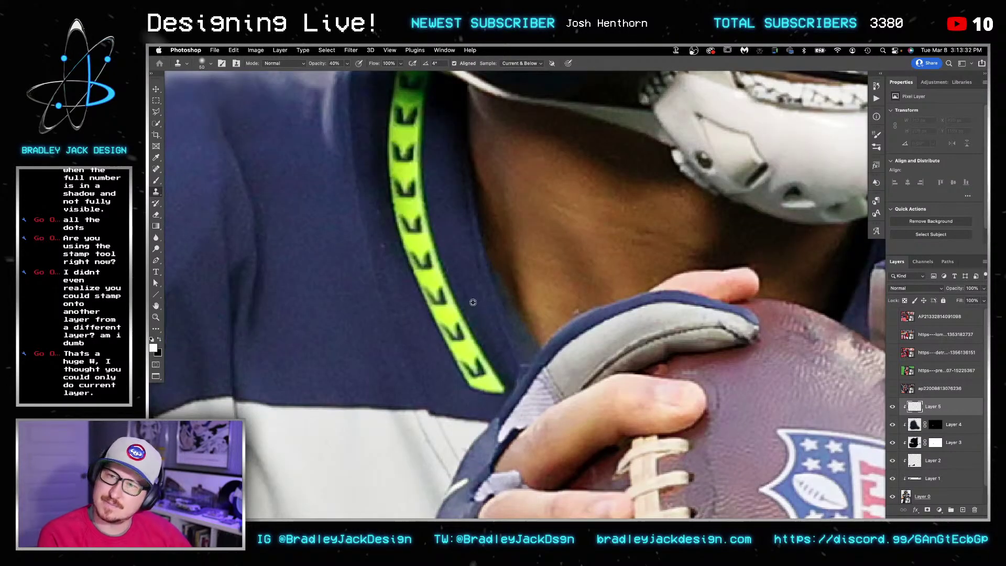
{"action": "left_click", "coordinate": [156, 169]}
{"action": "left_click", "coordinate": [190, 186]}
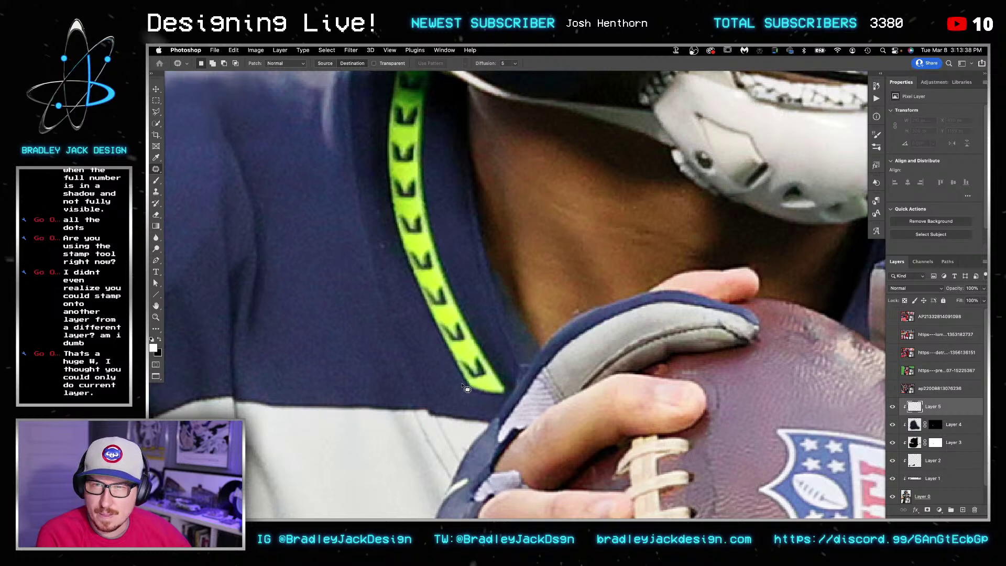
{"action": "mouse_move", "coordinate": [489, 404]}
{"action": "left_mouse_down"}
{"action": "mouse_move", "coordinate": [512, 400]}
{"action": "mouse_move", "coordinate": [506, 370]}
{"action": "left_mouse_up"}
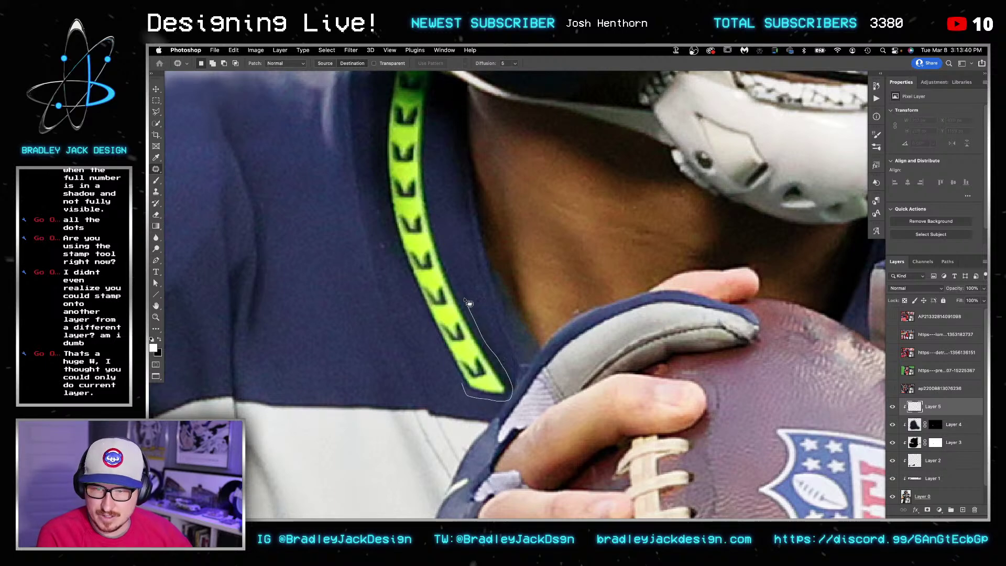
{"action": "left_click_drag", "start_coordinate": [446, 226], "coordinate": [445, 226]}
{"action": "scroll", "coordinate": [446, 158], "scroll_direction": "up", "scroll_amount": 3}
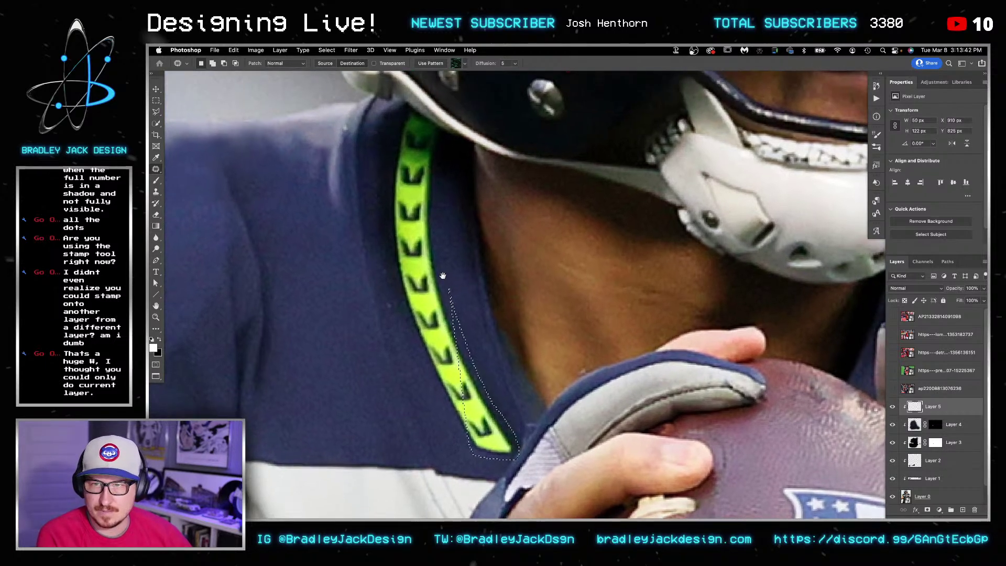
Step: Outline the whole neon green collar strip, from the helmet down to the glove, with the Patch tool
{"action": "left_click", "coordinate": [446, 137]}
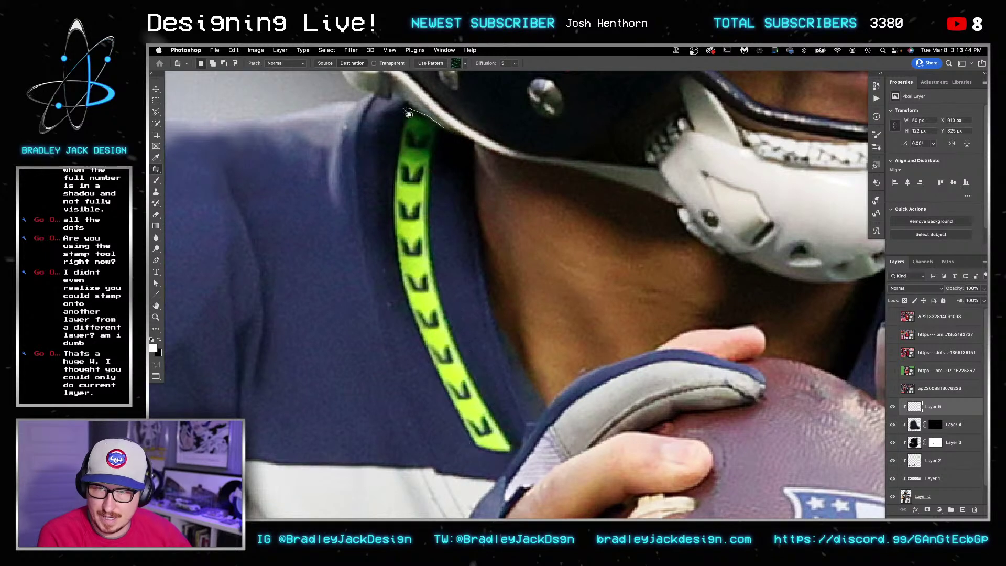
{"action": "left_click_drag", "start_coordinate": [387, 207], "coordinate": [390, 263]}
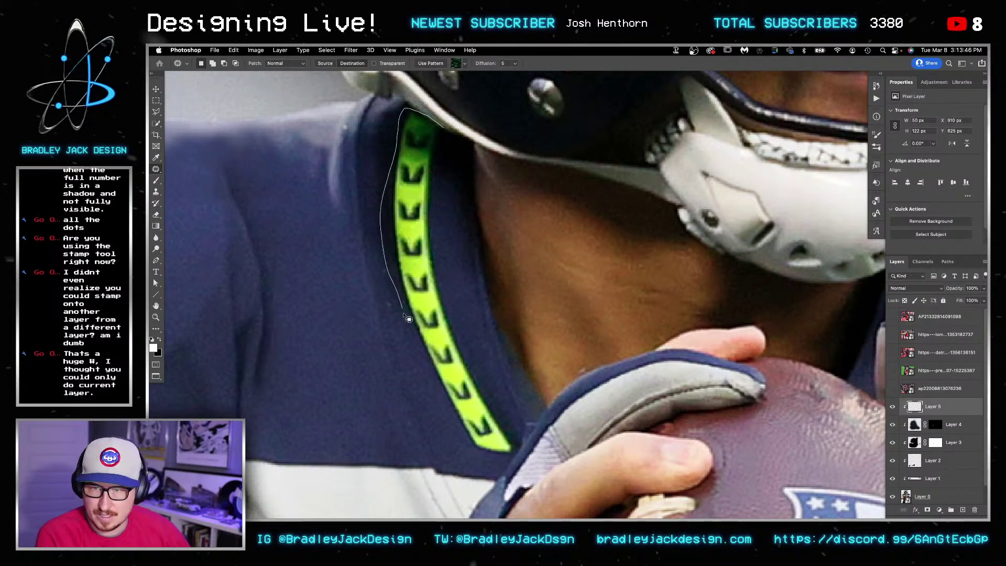
{"action": "left_click_drag", "start_coordinate": [477, 456], "coordinate": [523, 458]}
{"action": "left_click_drag", "start_coordinate": [462, 332], "coordinate": [443, 290]}
{"action": "left_click_drag", "start_coordinate": [439, 250], "coordinate": [440, 191]}
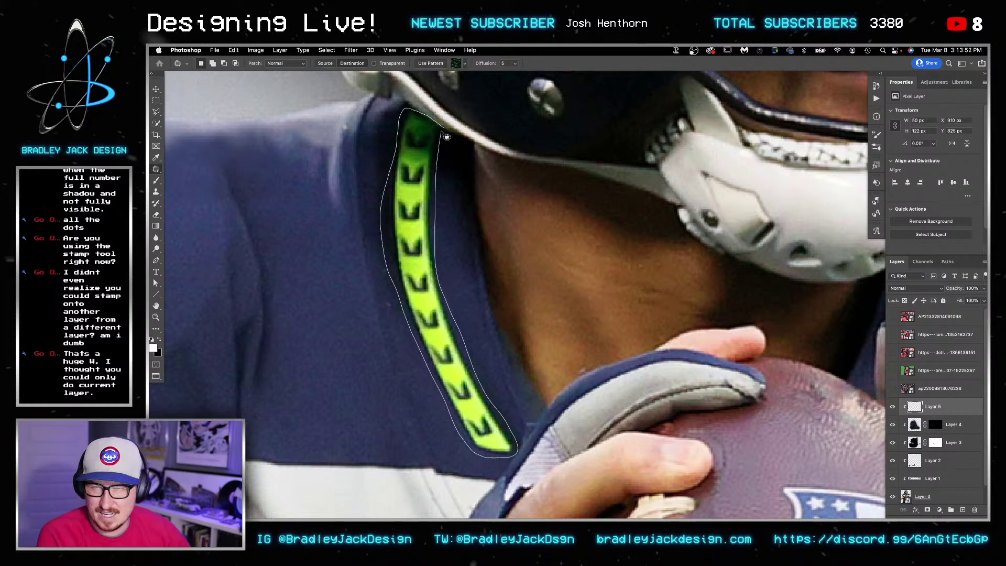
Step: Try to patch the outlined collar strip from the neighbouring navy fabric on the empty layer, restoring the selection
{"action": "left_click_drag", "start_coordinate": [415, 228], "coordinate": [463, 208]}
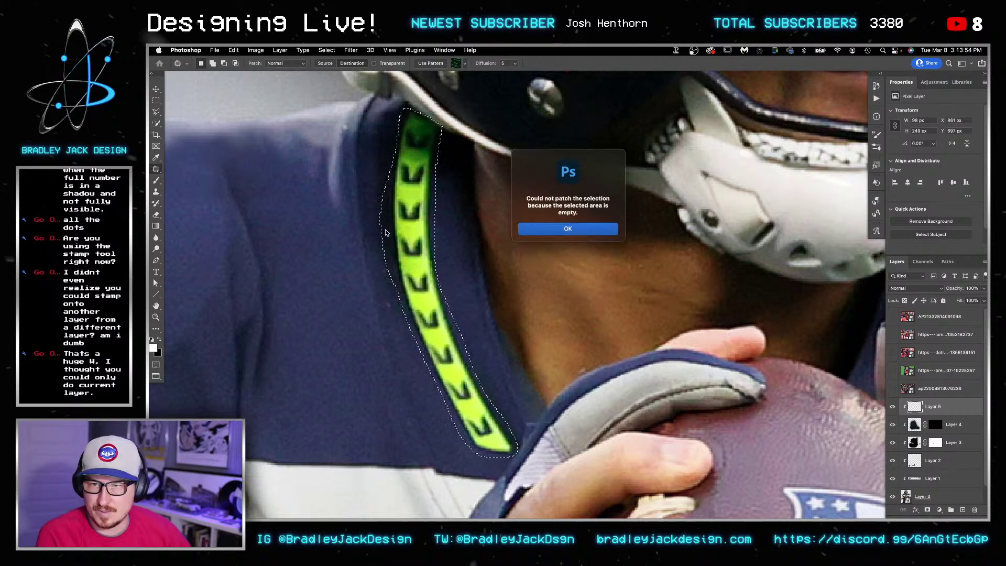
{"action": "left_click", "coordinate": [569, 229]}
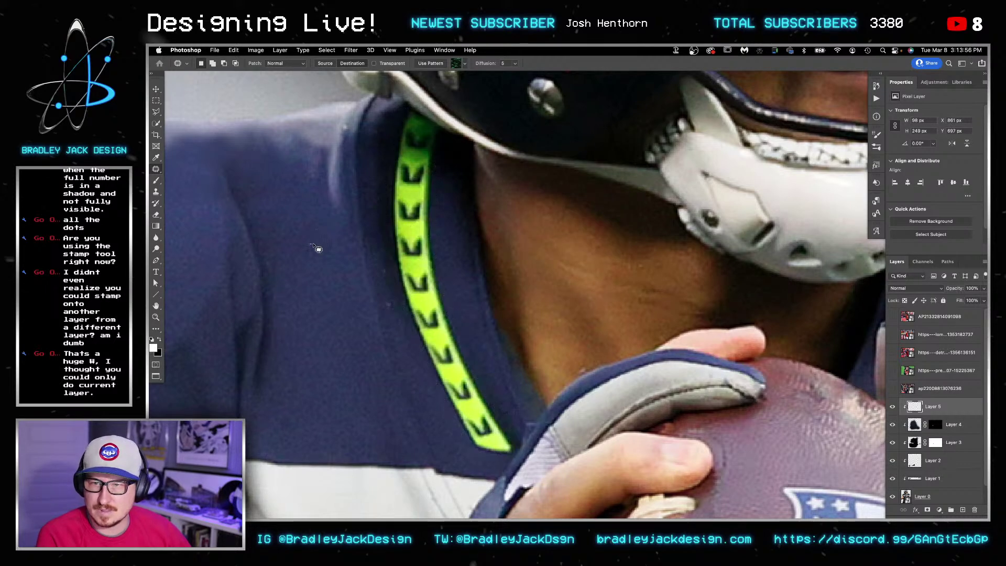
{"action": "key", "text": "super+z"}
{"action": "key", "text": "v"}
{"action": "left_click_drag", "start_coordinate": [412, 229], "coordinate": [399, 228]}
{"action": "key", "text": "Return"}
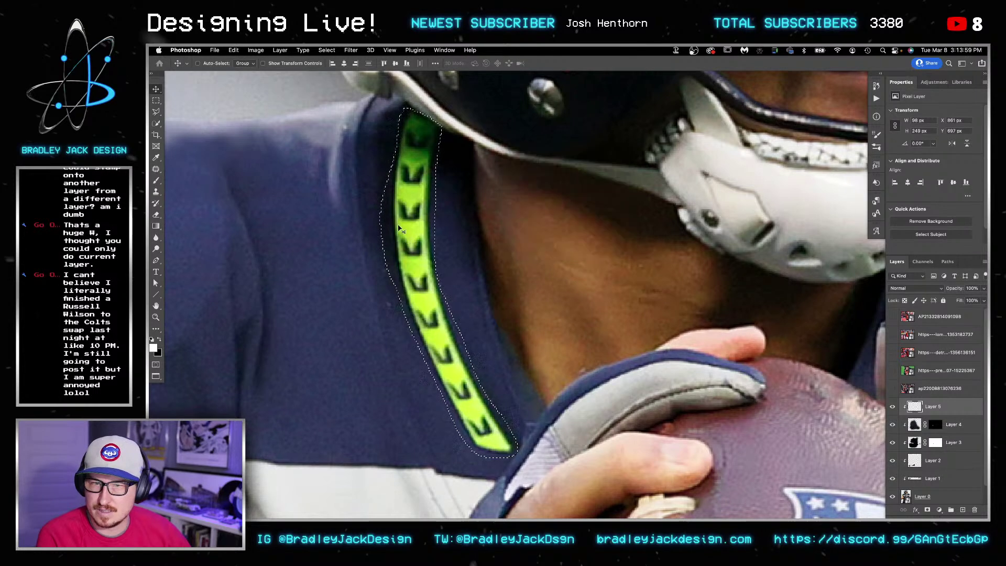
Step: Try the Content-Aware patch mode, return it to Normal, and retry patching the selected collar strip
{"action": "left_click", "coordinate": [156, 168]}
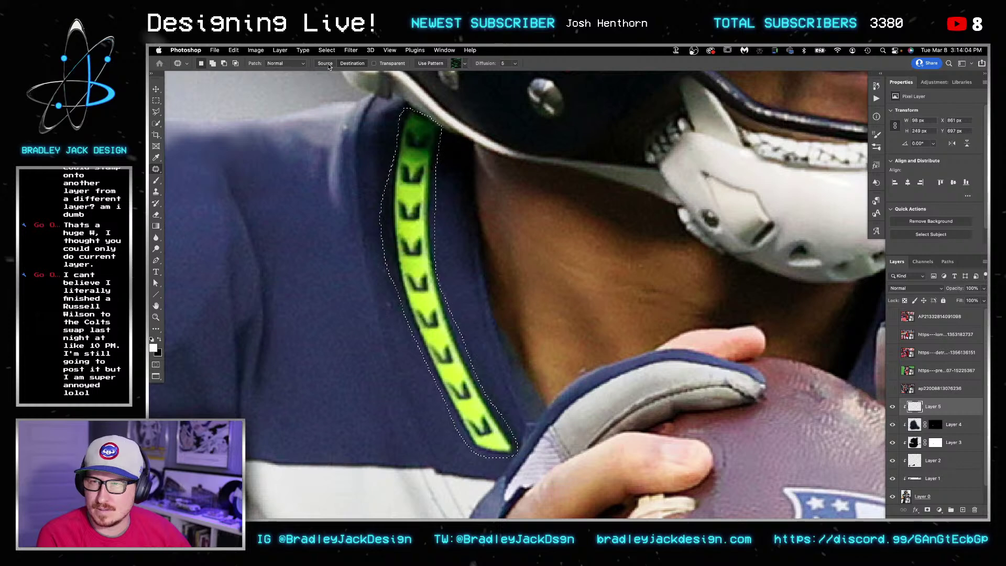
{"action": "left_click", "coordinate": [300, 64]}
{"action": "left_click", "coordinate": [301, 72]}
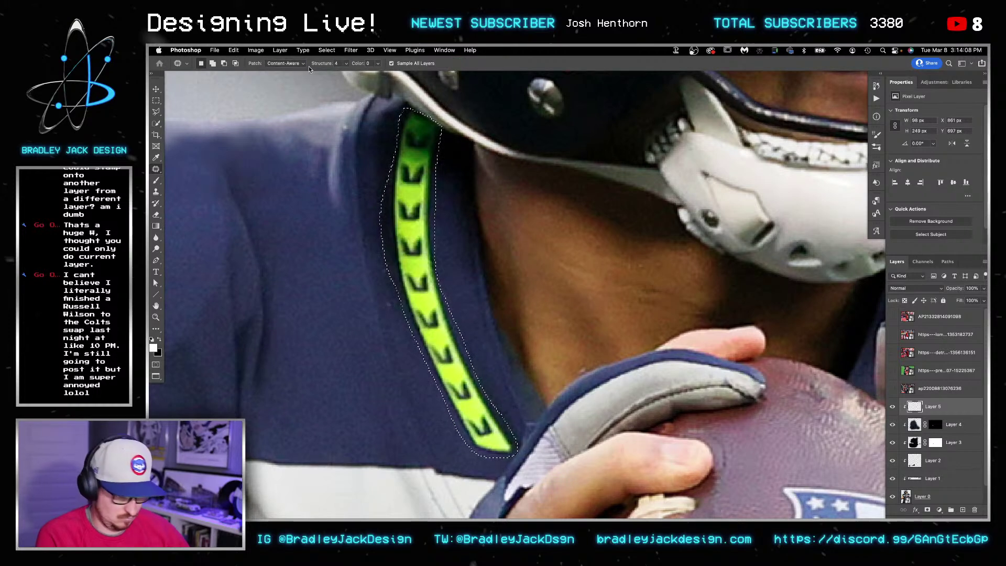
{"action": "left_click", "coordinate": [296, 64]}
{"action": "left_click", "coordinate": [283, 56]}
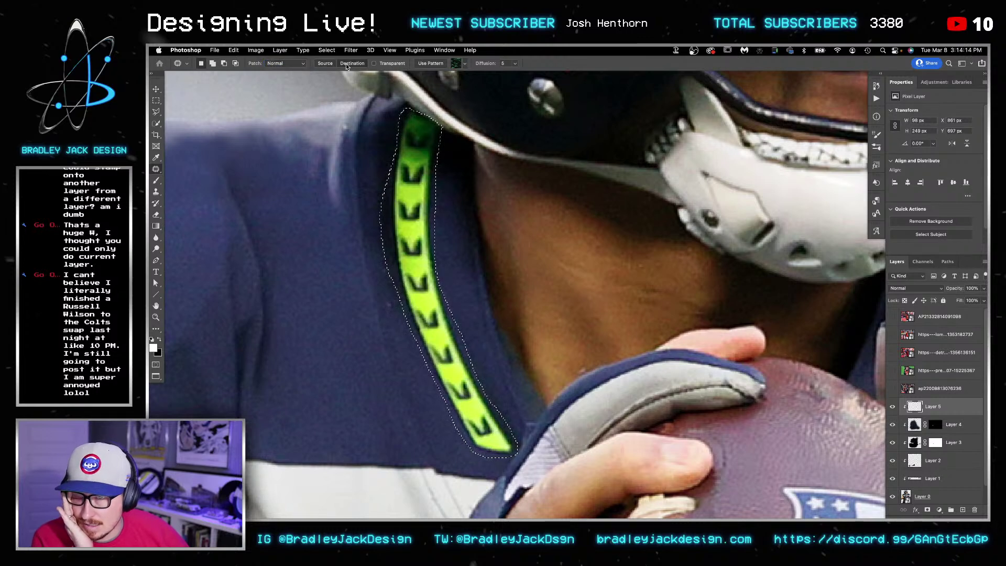
{"action": "left_click", "coordinate": [397, 210]}
{"action": "left_click", "coordinate": [545, 227]}
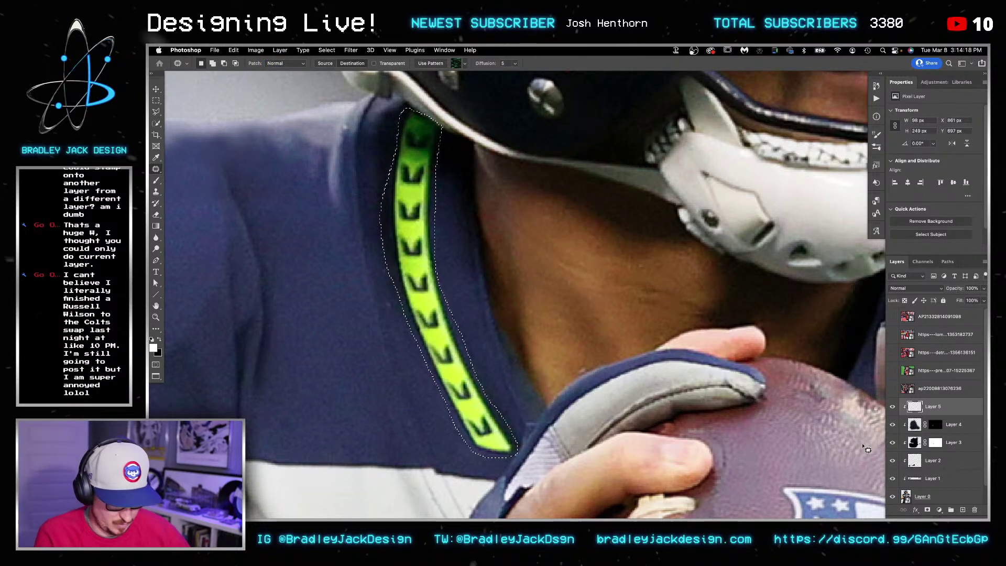
Step: Replace the selected collar strip using Content-Aware Fill with automatic sampling, all layers sampled and output to a new layer
{"action": "key", "text": "m"}
{"action": "right_click", "coordinate": [430, 319]}
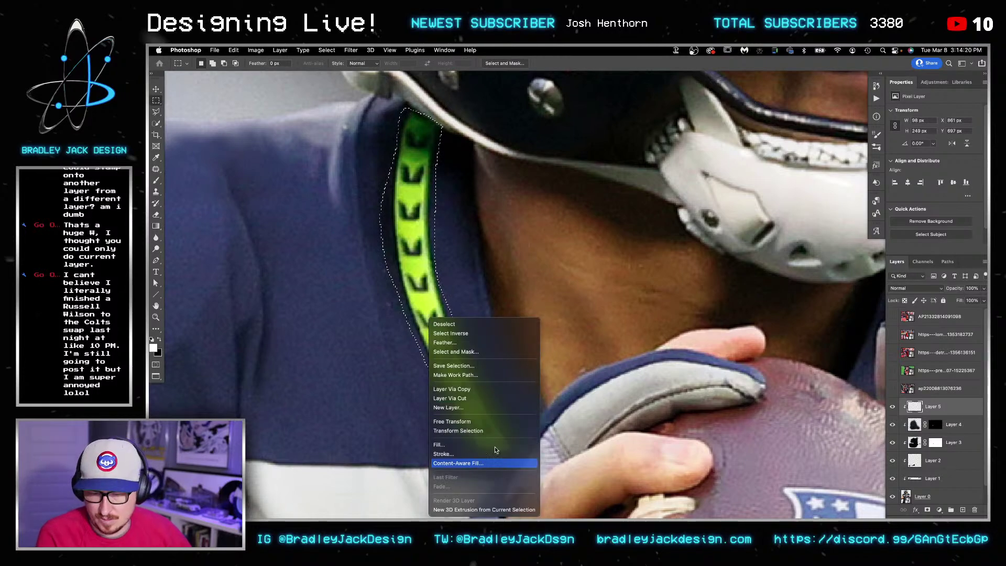
{"action": "left_click", "coordinate": [482, 460]}
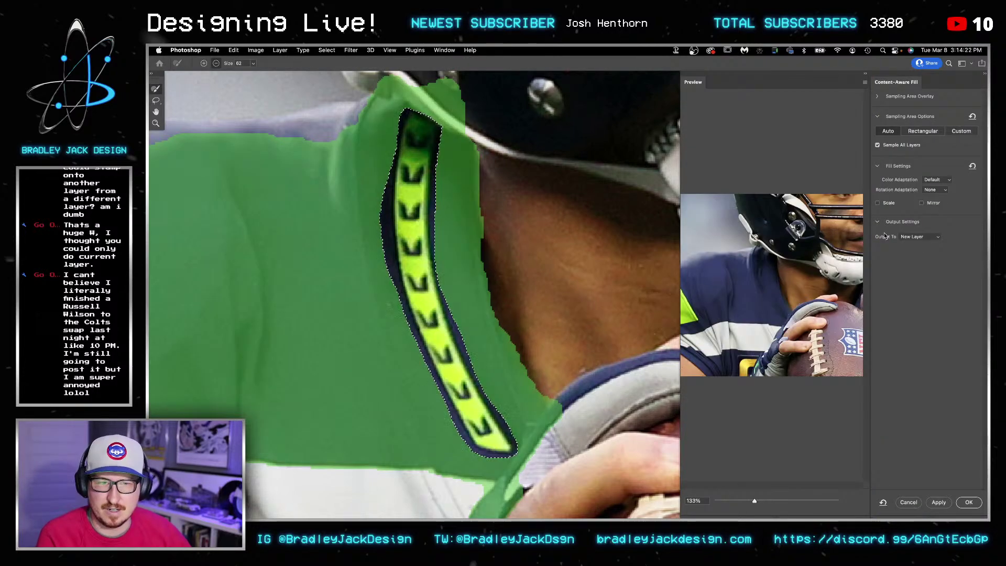
{"action": "left_click", "coordinate": [918, 236]}
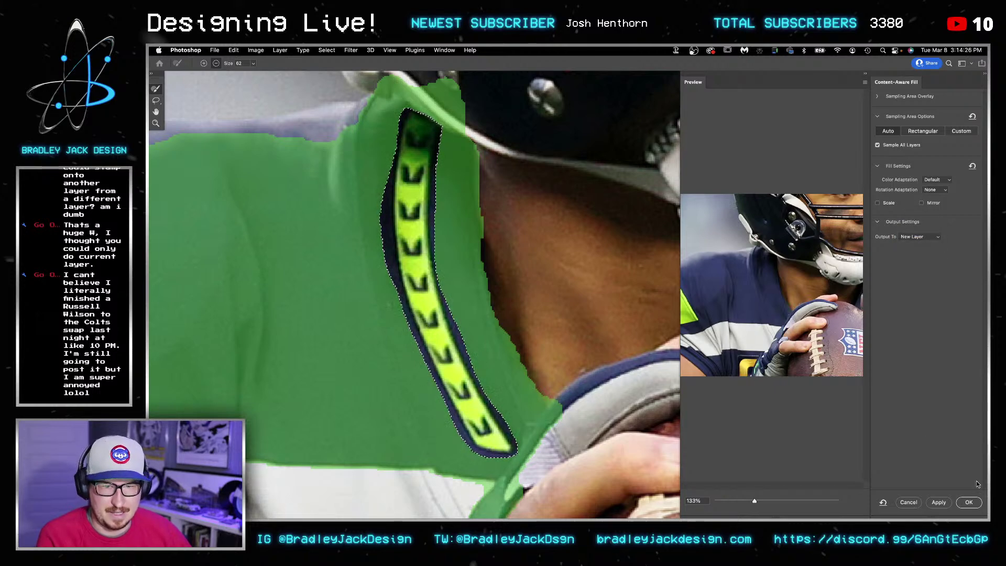
{"action": "left_click", "coordinate": [969, 502]}
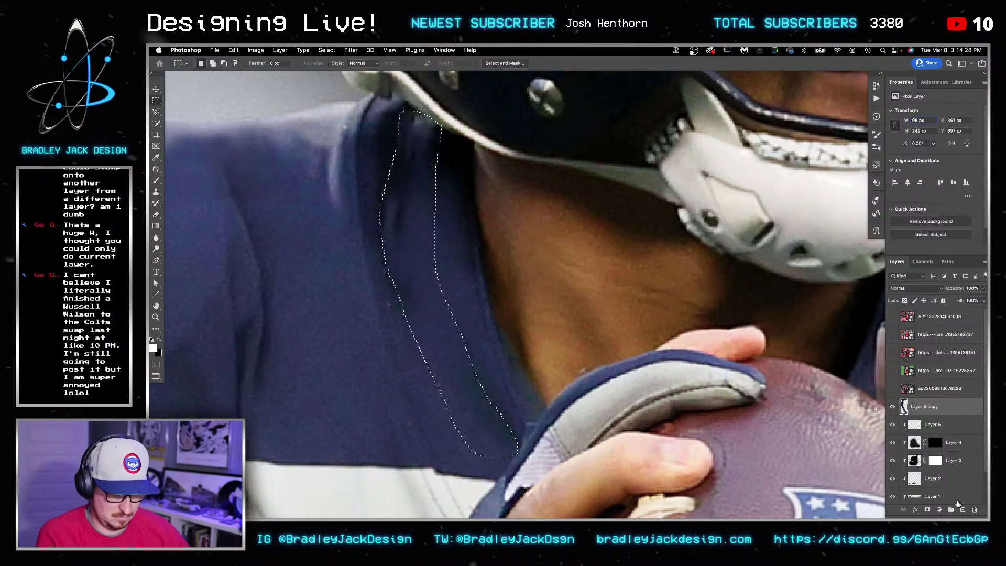
Step: Clip the filled collar layer to the repair stack, clear the selection and add an empty layer above it
{"action": "left_click", "coordinate": [916, 416], "text": "alt"}
{"action": "key", "text": "super+shift+alt+n"}
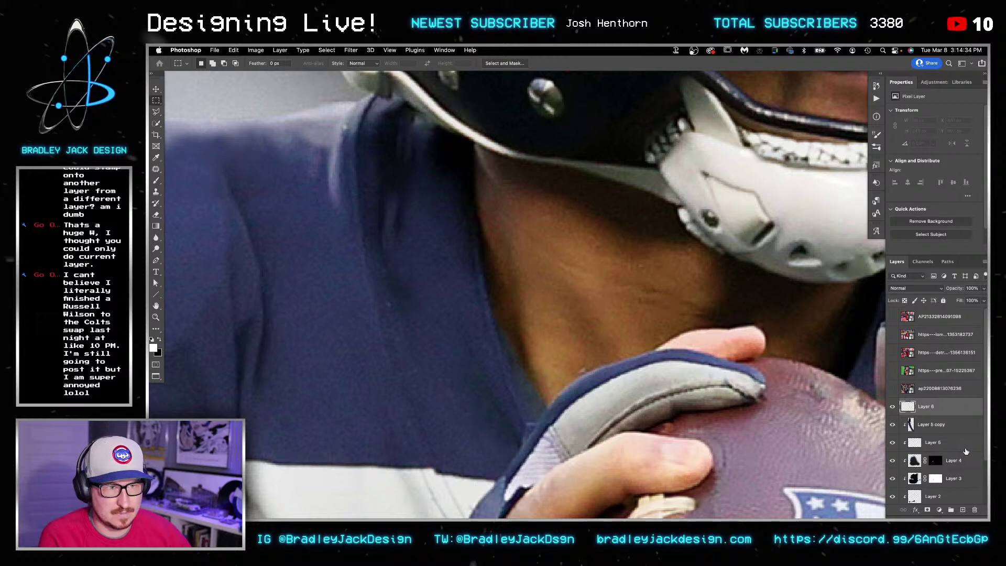
Step: Clip the empty layer to the repair stack and clone navy fabric over the dark smudges along the filled collar strip
{"action": "left_click", "coordinate": [938, 416], "text": "alt"}
{"action": "key", "text": "b"}
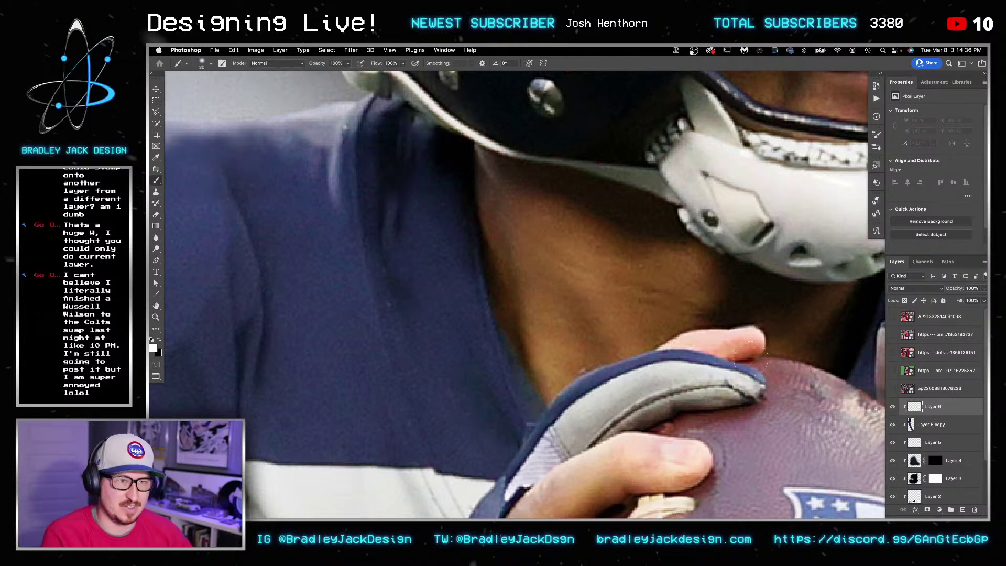
{"action": "key", "text": "s"}
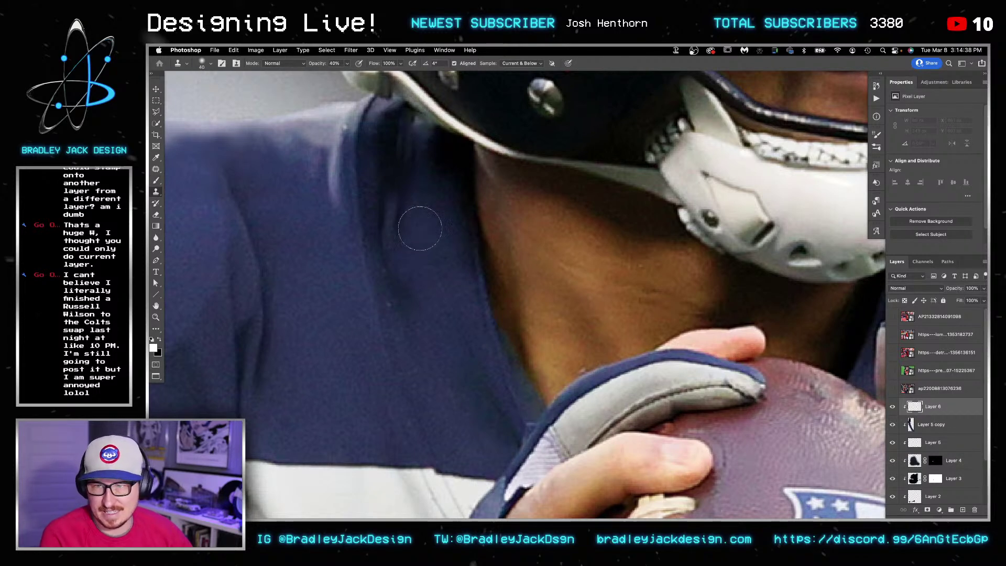
{"action": "key", "text": "["}
{"action": "left_click", "coordinate": [422, 233], "text": "alt"}
{"action": "mouse_move", "coordinate": [420, 161]}
{"action": "left_mouse_down"}
{"action": "mouse_move", "coordinate": [393, 155]}
{"action": "mouse_move", "coordinate": [396, 130]}
{"action": "mouse_move", "coordinate": [417, 127]}
{"action": "left_mouse_up"}
{"action": "left_click", "coordinate": [400, 159]}
{"action": "left_click", "coordinate": [407, 122]}
{"action": "left_click", "coordinate": [428, 136]}
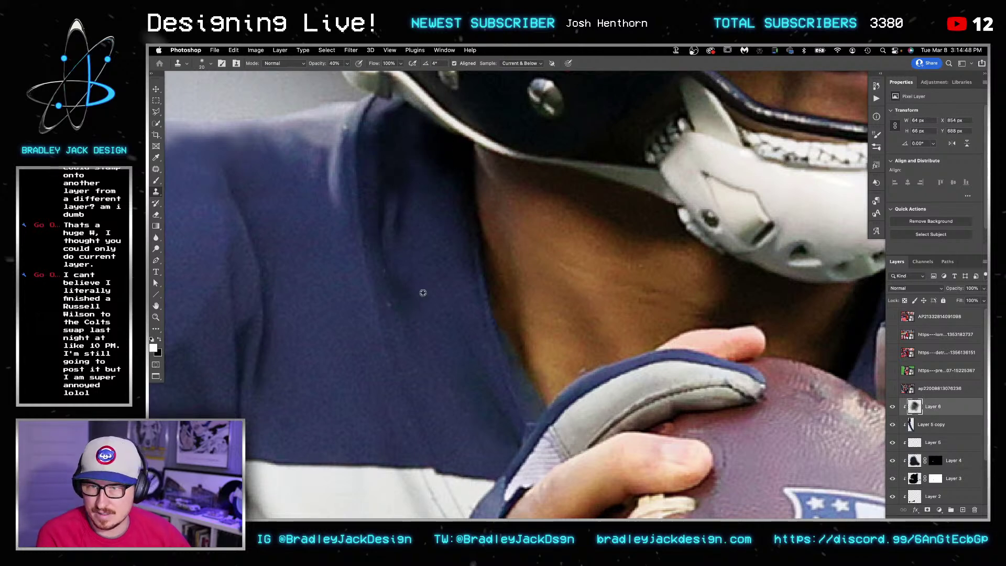
{"action": "left_click_drag", "start_coordinate": [399, 232], "coordinate": [401, 253]}
{"action": "left_click", "coordinate": [404, 240], "text": "alt"}
{"action": "left_click_drag", "start_coordinate": [405, 209], "coordinate": [408, 184]}
Step: Add a new empty layer above the cloned collar touch-ups and clip it to the repair stack
{"action": "key", "text": "super+minus"}
{"action": "key", "text": "super+minus"}
{"action": "key", "text": "super+minus"}
{"action": "left_click_drag", "start_coordinate": [672, 255], "coordinate": [585, 249]}
{"action": "key", "text": "super+plus"}
{"action": "key", "text": "super+plus"}
{"action": "key", "text": "super+plus"}
{"action": "left_click_drag", "start_coordinate": [671, 280], "coordinate": [620, 285]}
{"action": "key", "text": "super+alt+shift+n"}
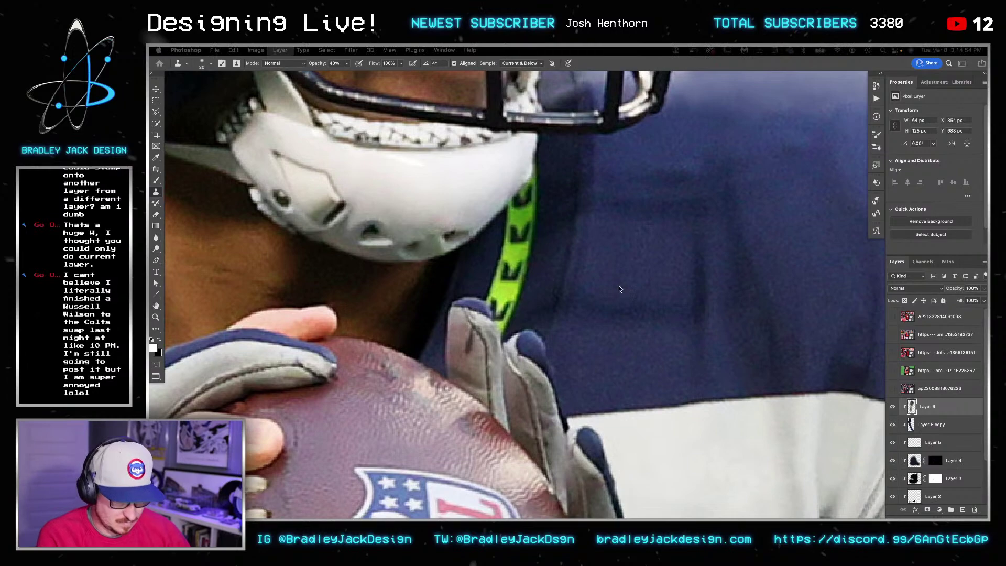
{"action": "left_click", "coordinate": [933, 423], "text": "alt"}
{"action": "left_click", "coordinate": [937, 414], "text": "alt"}
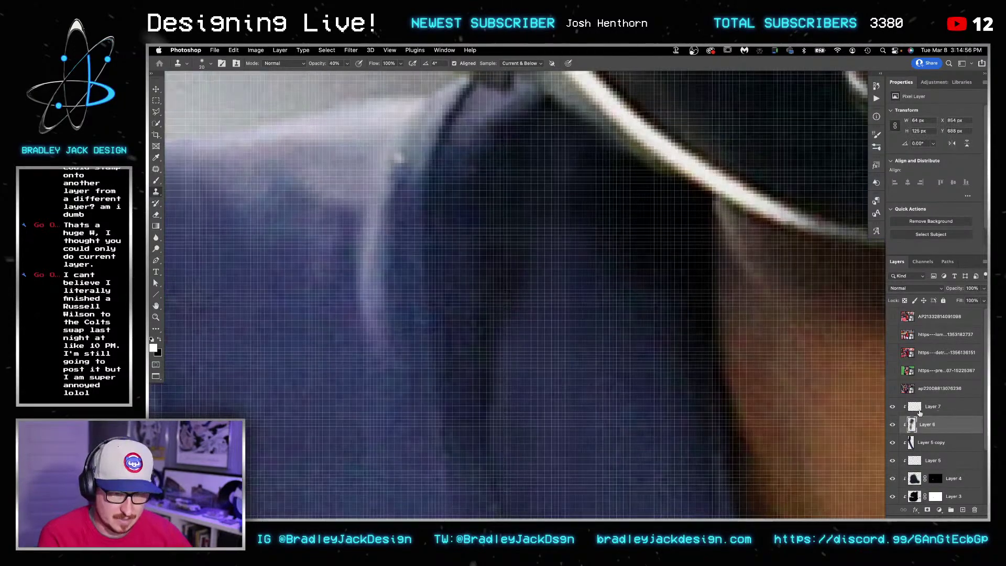
Step: With the Clone Stamp at 70% opacity, cover the upper neon collar trim beside the chin cup with navy fabric on Layer 6
{"action": "left_click_drag", "start_coordinate": [865, 422], "coordinate": [504, 346]}
{"action": "key", "text": "super+minus"}
{"action": "left_click_drag", "start_coordinate": [584, 341], "coordinate": [557, 359]}
{"action": "mouse_move", "coordinate": [860, 367]}
{"action": "left_mouse_down"}
{"action": "mouse_move", "coordinate": [575, 362]}
{"action": "mouse_move", "coordinate": [668, 255]}
{"action": "left_mouse_up"}
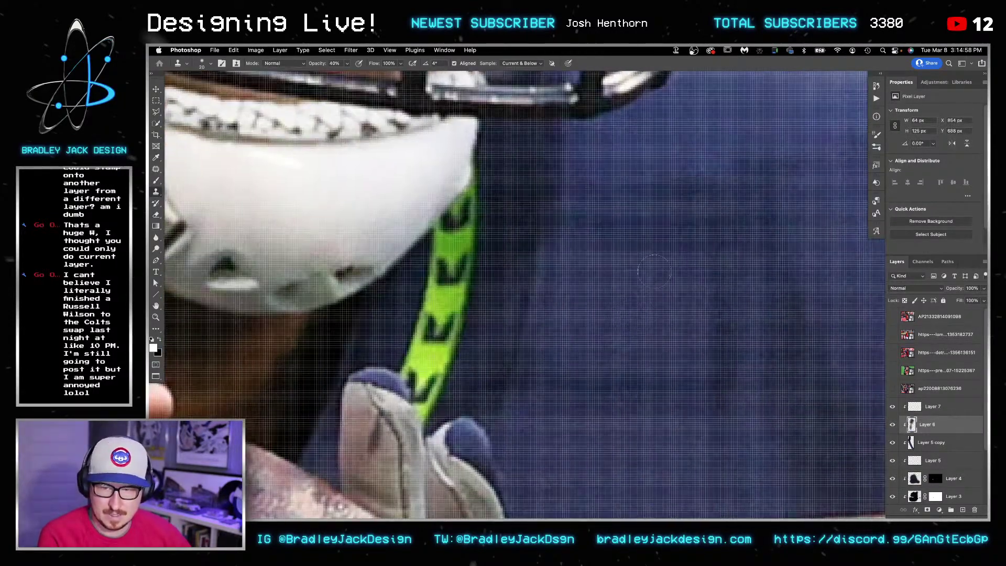
{"action": "mouse_move", "coordinate": [461, 354]}
{"action": "left_mouse_down"}
{"action": "mouse_move", "coordinate": [472, 310]}
{"action": "mouse_move", "coordinate": [451, 347]}
{"action": "mouse_move", "coordinate": [476, 264]}
{"action": "mouse_move", "coordinate": [477, 251]}
{"action": "mouse_move", "coordinate": [463, 288]}
{"action": "mouse_move", "coordinate": [479, 204]}
{"action": "mouse_move", "coordinate": [493, 180]}
{"action": "mouse_move", "coordinate": [462, 239]}
{"action": "left_mouse_up"}
{"action": "key", "text": "7"}
{"action": "left_click", "coordinate": [498, 182], "text": "alt"}
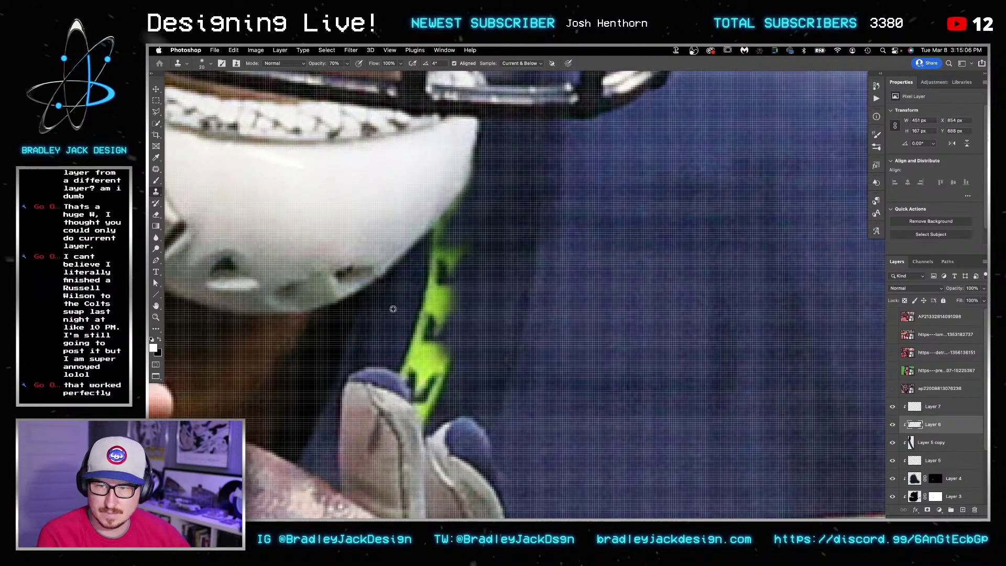
{"action": "mouse_move", "coordinate": [397, 314]}
{"action": "left_mouse_down"}
{"action": "mouse_move", "coordinate": [425, 313]}
{"action": "mouse_move", "coordinate": [442, 252]}
{"action": "mouse_move", "coordinate": [419, 280]}
{"action": "mouse_move", "coordinate": [469, 201]}
{"action": "mouse_move", "coordinate": [406, 303]}
{"action": "mouse_move", "coordinate": [447, 253]}
{"action": "mouse_move", "coordinate": [469, 246]}
{"action": "mouse_move", "coordinate": [482, 216]}
{"action": "mouse_move", "coordinate": [507, 312]}
{"action": "mouse_move", "coordinate": [462, 273]}
{"action": "mouse_move", "coordinate": [442, 294]}
{"action": "mouse_move", "coordinate": [461, 308]}
{"action": "mouse_move", "coordinate": [496, 291]}
{"action": "mouse_move", "coordinate": [444, 289]}
{"action": "mouse_move", "coordinate": [452, 301]}
{"action": "mouse_move", "coordinate": [443, 306]}
{"action": "mouse_move", "coordinate": [455, 267]}
{"action": "left_mouse_up"}
{"action": "left_click", "coordinate": [468, 276], "text": "alt"}
{"action": "key", "text": "]"}
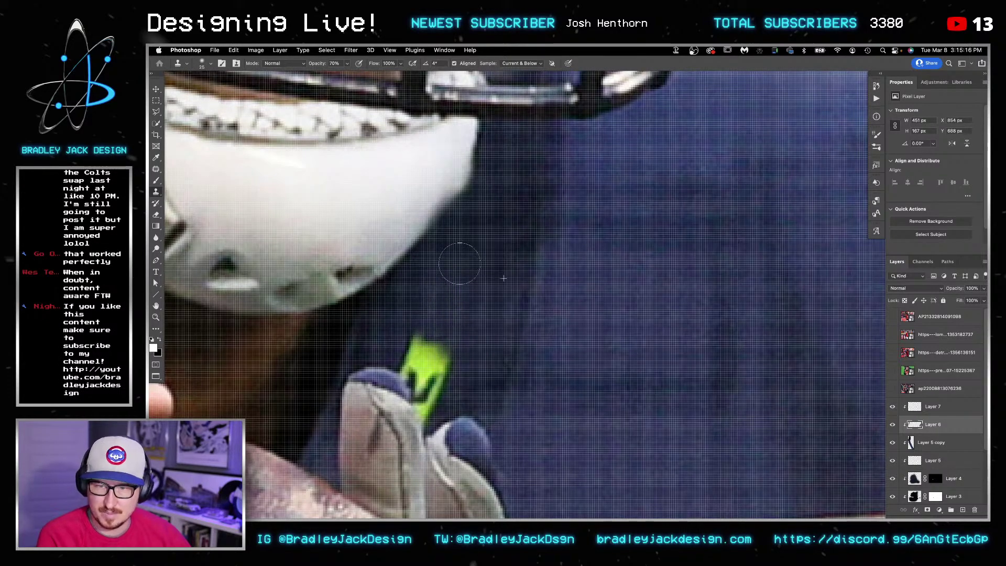
Step: Clone navy fabric over the remaining neon collar trim just above the glove fingers
{"action": "left_click", "coordinate": [461, 397], "text": "alt"}
{"action": "mouse_move", "coordinate": [435, 413]}
{"action": "left_mouse_down"}
{"action": "mouse_move", "coordinate": [420, 381]}
{"action": "mouse_move", "coordinate": [434, 383]}
{"action": "mouse_move", "coordinate": [442, 365]}
{"action": "mouse_move", "coordinate": [414, 346]}
{"action": "mouse_move", "coordinate": [453, 359]}
{"action": "mouse_move", "coordinate": [407, 337]}
{"action": "mouse_move", "coordinate": [442, 330]}
{"action": "mouse_move", "coordinate": [440, 358]}
{"action": "mouse_move", "coordinate": [478, 347]}
{"action": "mouse_move", "coordinate": [478, 323]}
{"action": "mouse_move", "coordinate": [407, 344]}
{"action": "mouse_move", "coordinate": [459, 342]}
{"action": "mouse_move", "coordinate": [434, 368]}
{"action": "mouse_move", "coordinate": [440, 385]}
{"action": "mouse_move", "coordinate": [467, 358]}
{"action": "mouse_move", "coordinate": [414, 371]}
{"action": "mouse_move", "coordinate": [396, 350]}
{"action": "mouse_move", "coordinate": [424, 400]}
{"action": "mouse_move", "coordinate": [426, 360]}
{"action": "left_mouse_up"}
{"action": "left_click", "coordinate": [462, 326], "text": "alt"}
{"action": "key", "text": "super+0"}
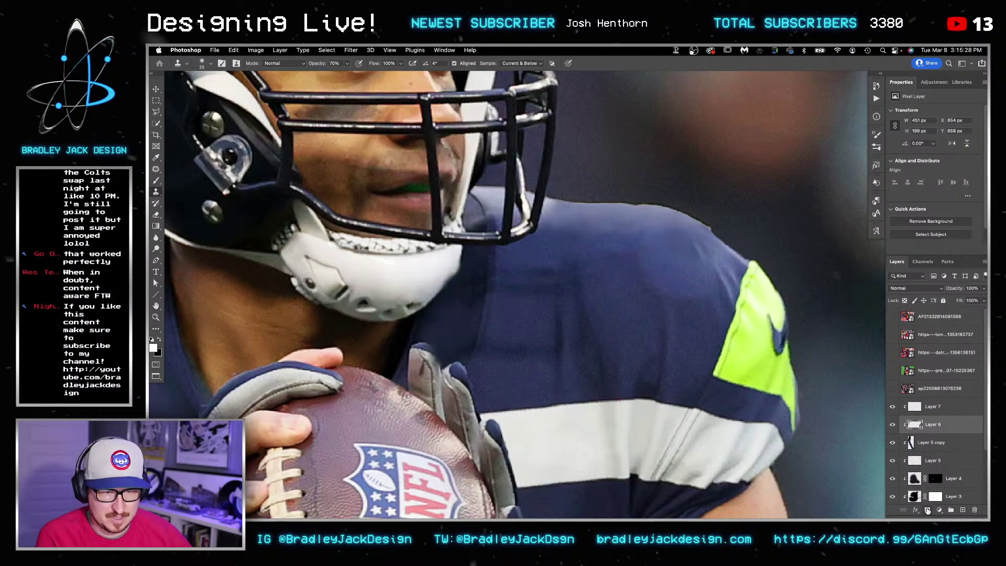
Step: Add a layer mask to Layer 6 and brush the cloned navy away from the chin cup, face mask and glove edges
{"action": "left_click", "coordinate": [928, 510]}
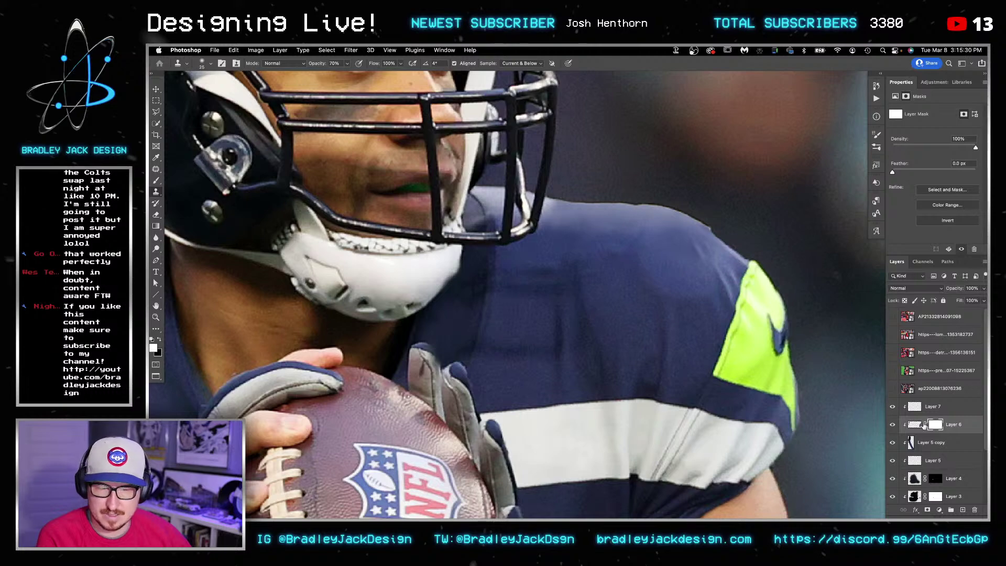
{"action": "key", "text": "b"}
{"action": "left_click_drag", "start_coordinate": [401, 317], "coordinate": [436, 318]}
{"action": "mouse_move", "coordinate": [501, 252]}
{"action": "left_mouse_down"}
{"action": "mouse_move", "coordinate": [509, 252]}
{"action": "mouse_move", "coordinate": [474, 261]}
{"action": "mouse_move", "coordinate": [492, 285]}
{"action": "mouse_move", "coordinate": [515, 258]}
{"action": "left_mouse_up"}
{"action": "key", "text": "]"}
{"action": "key", "text": "x"}
{"action": "key", "text": "x"}
{"action": "key", "text": "x"}
{"action": "left_click", "coordinate": [444, 383]}
Step: Paint the mask with a smaller brush to bring back the navy patch over the neon remnant beside the glove finger
{"action": "key", "text": "x"}
{"action": "key", "text": "bracketleft"}
{"action": "key", "text": "bracketleft"}
{"action": "key", "text": "bracketleft"}
{"action": "key", "text": "bracketleft"}
{"action": "key", "text": "bracketleft"}
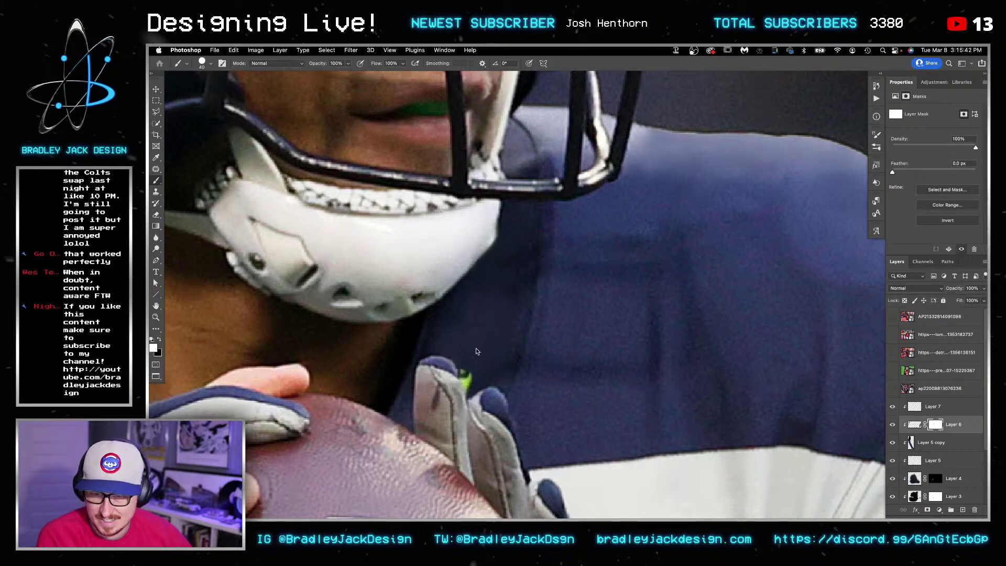
{"action": "left_click_drag", "start_coordinate": [471, 389], "coordinate": [465, 374]}
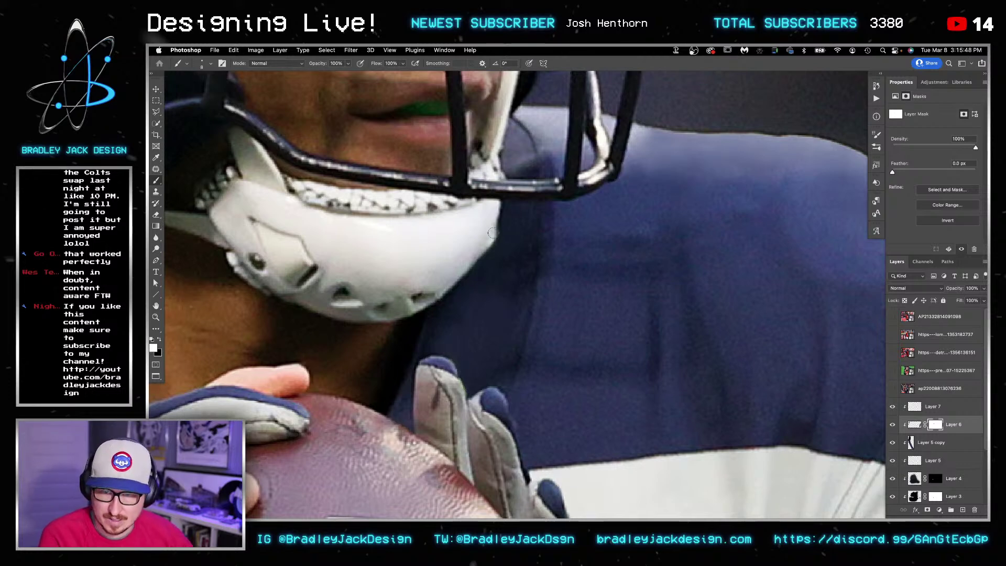
{"action": "key", "text": "x"}
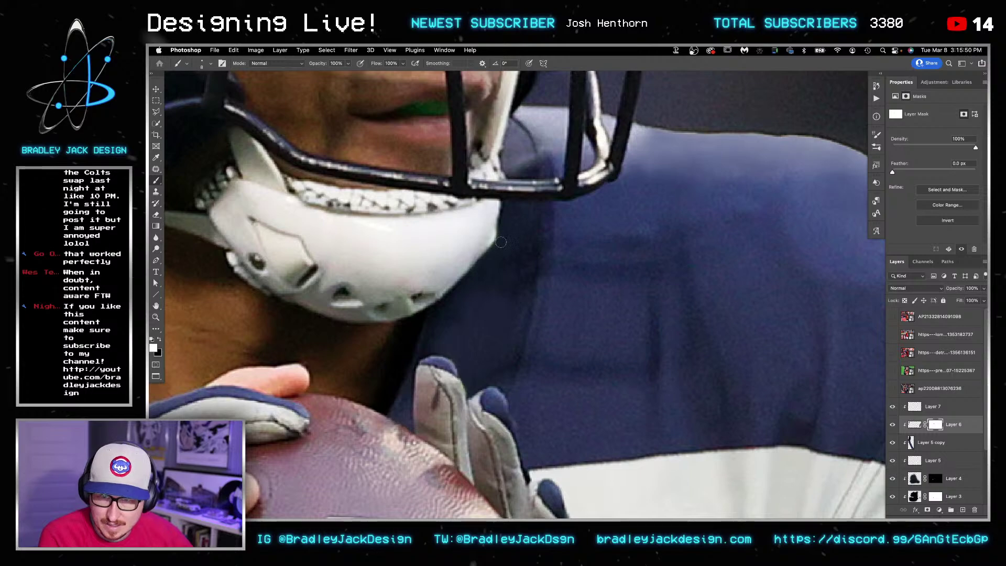
Step: Add another empty layer above Layer 7 and clip it to the repair stack
{"action": "scroll", "coordinate": [493, 261], "scroll_direction": "down", "scroll_amount": 5}
{"action": "left_click_drag", "start_coordinate": [474, 367], "coordinate": [486, 243]}
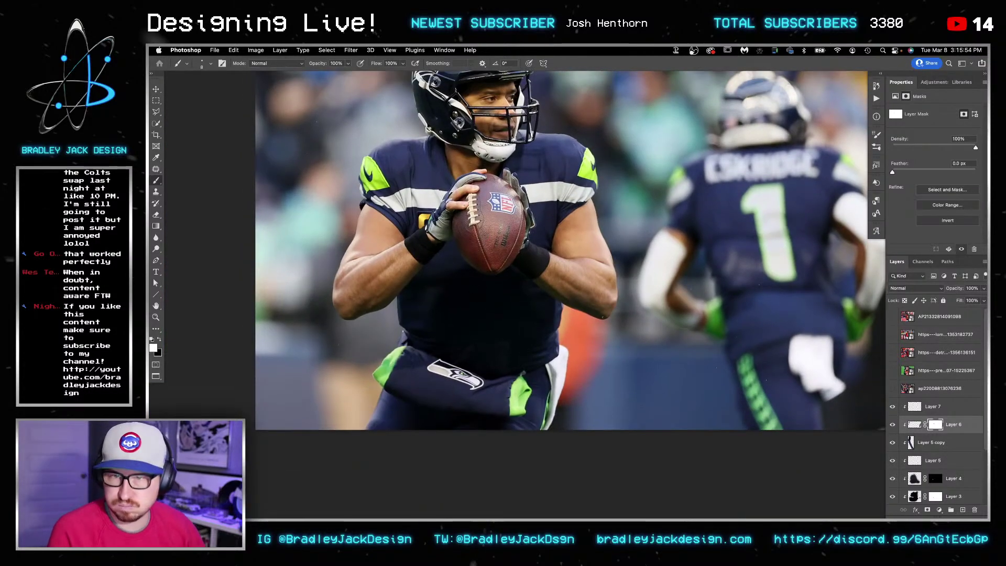
{"action": "left_click", "coordinate": [934, 407]}
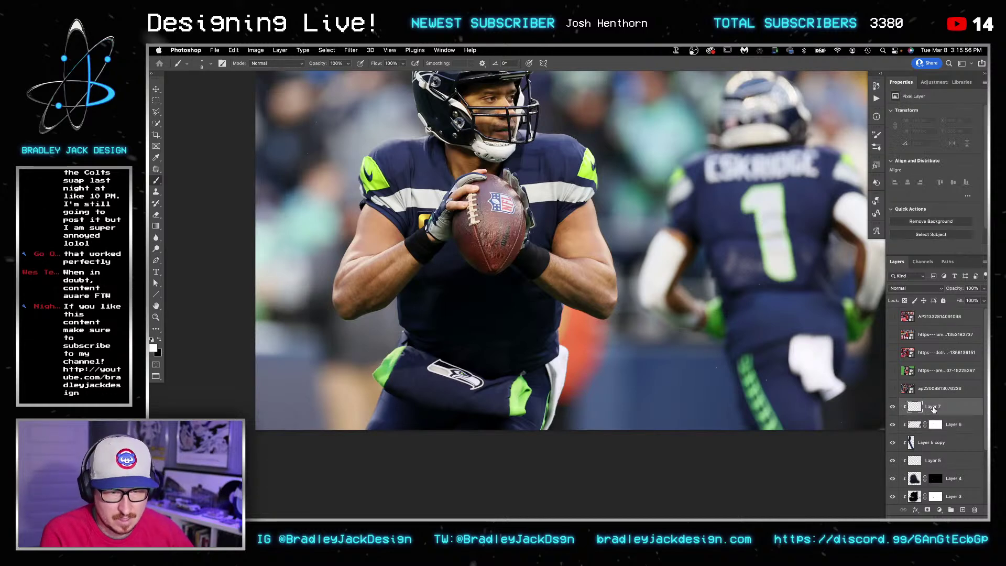
{"action": "left_click", "coordinate": [962, 509]}
{"action": "left_click", "coordinate": [930, 414], "text": "alt"}
Step: Outline the Seahawks logo on the waist pouch with a closed Polygonal Lasso selection just outside its white border
{"action": "key", "text": "z"}
{"action": "mouse_move", "coordinate": [440, 380]}
{"action": "left_mouse_down"}
{"action": "mouse_move", "coordinate": [519, 393]}
{"action": "mouse_move", "coordinate": [495, 296]}
{"action": "left_mouse_up"}
{"action": "key", "text": "s"}
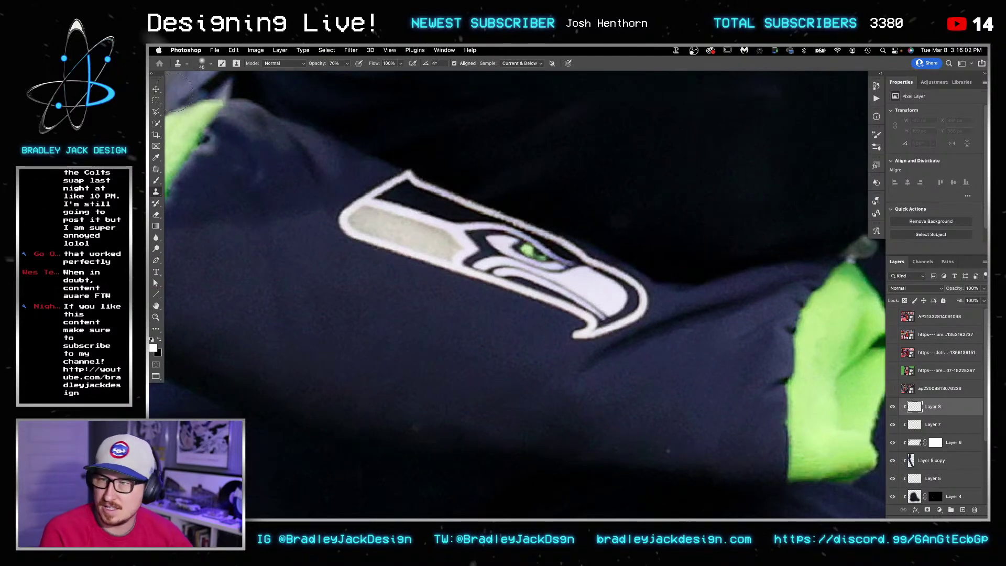
{"action": "left_click", "coordinate": [156, 113]}
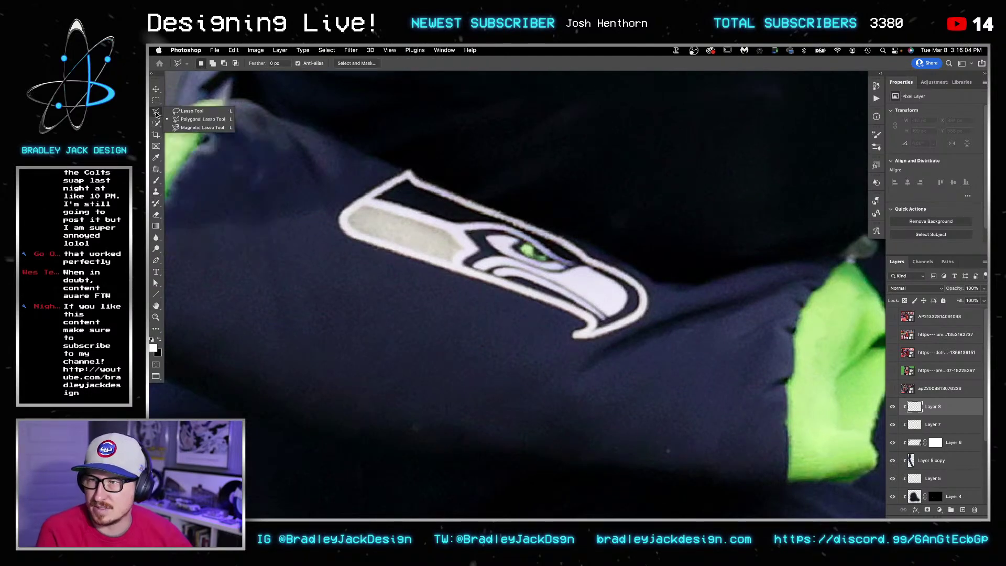
{"action": "left_click", "coordinate": [202, 119]}
{"action": "left_click", "coordinate": [401, 170]}
{"action": "left_click", "coordinate": [326, 215]}
{"action": "left_click", "coordinate": [326, 234]}
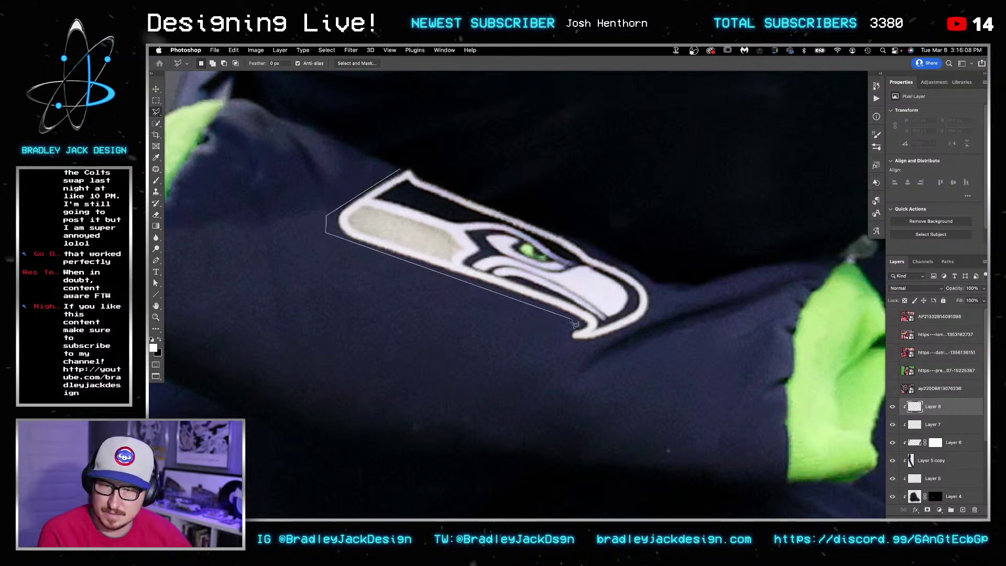
{"action": "left_click", "coordinate": [601, 347]}
{"action": "left_click", "coordinate": [657, 321]}
{"action": "left_click", "coordinate": [658, 300]}
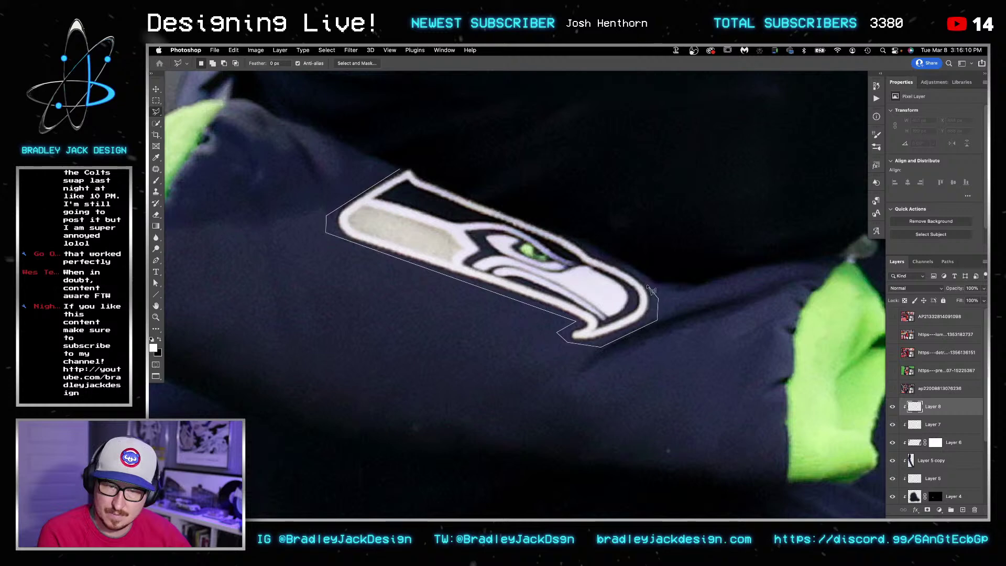
{"action": "left_click", "coordinate": [572, 230]}
{"action": "left_click", "coordinate": [488, 191]}
{"action": "left_click", "coordinate": [411, 166]}
{"action": "left_click", "coordinate": [401, 170]}
Step: Replace the selected logo using Content-Aware Fill with automatic sampling of all layers, output to a new layer, and clear the selection
{"action": "right_click", "coordinate": [428, 226]}
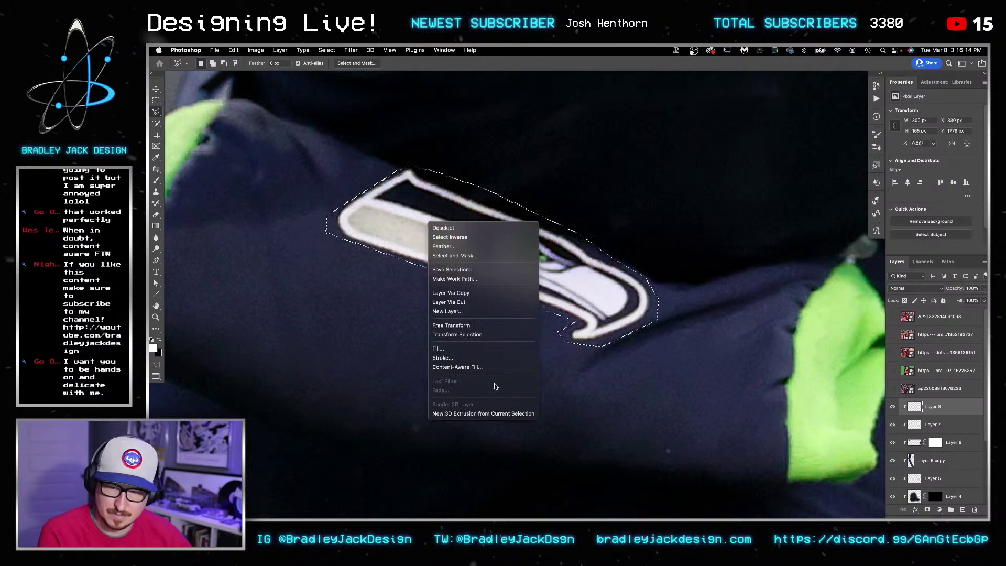
{"action": "left_click", "coordinate": [495, 370]}
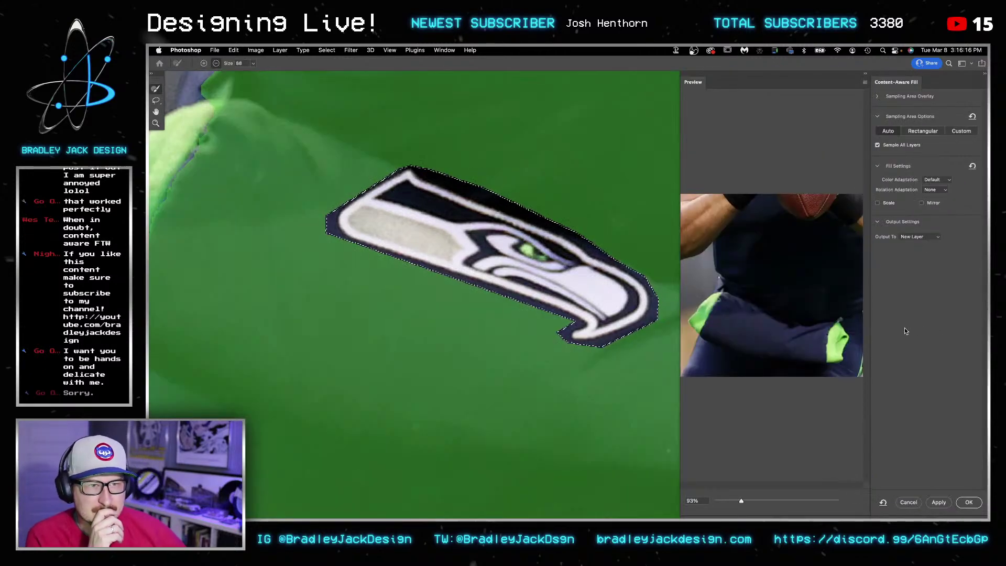
{"action": "key", "text": "Return"}
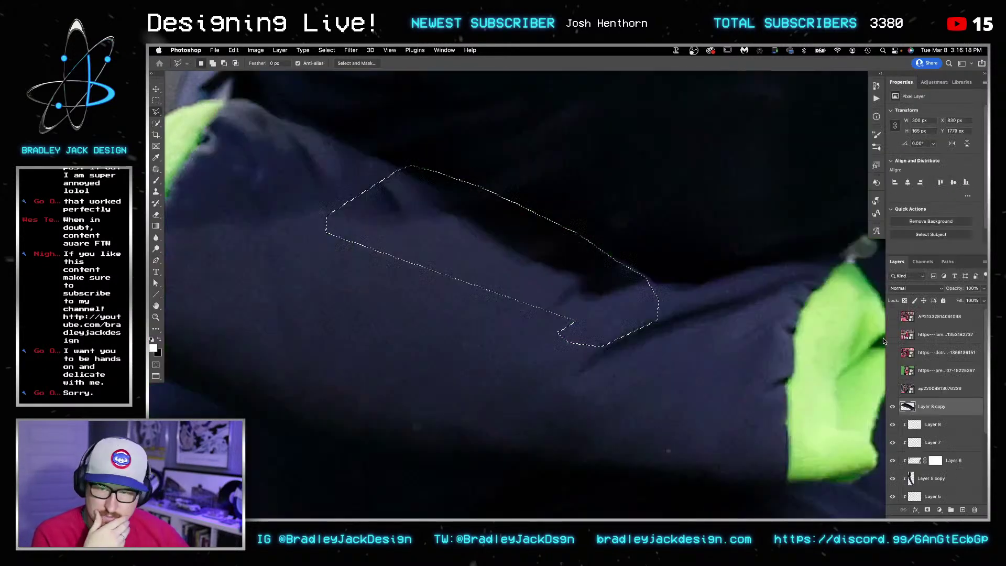
{"action": "key", "text": "super+d"}
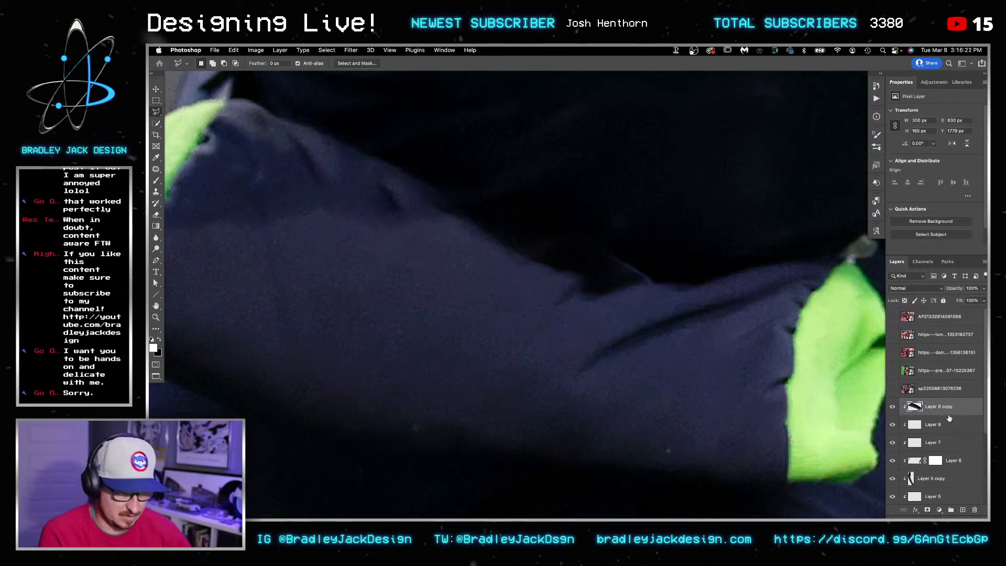
Step: Add a clipped layer above the logo fill and clone dark fabric over the leftover edge line along the pouch's upper edge
{"action": "key", "text": "super+shift+alt+n"}
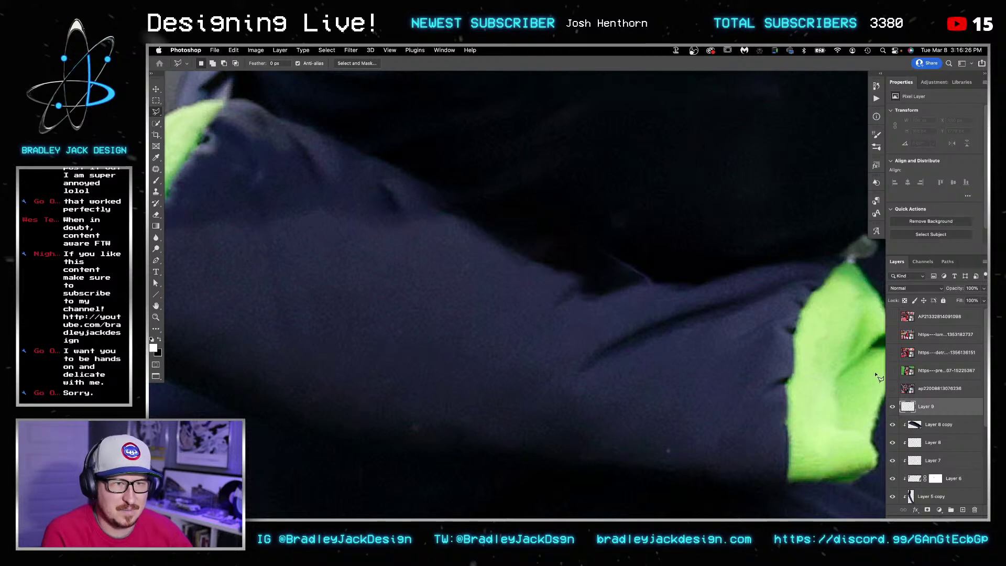
{"action": "left_click", "coordinate": [913, 416], "text": "alt"}
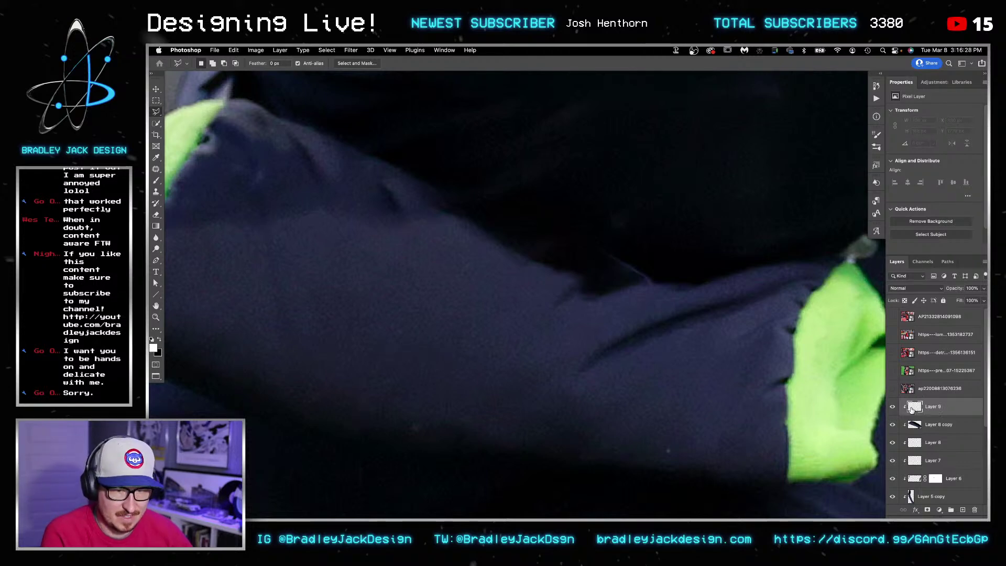
{"action": "key", "text": "s"}
{"action": "left_click", "coordinate": [533, 219], "text": "alt"}
{"action": "mouse_move", "coordinate": [600, 247]}
{"action": "left_mouse_down"}
{"action": "mouse_move", "coordinate": [650, 262]}
{"action": "mouse_move", "coordinate": [530, 374]}
{"action": "left_mouse_up"}
Step: Examine the first two Broncos jersey reference photos by showing and hiding them over the cleaned-up quarterback
{"action": "scroll", "coordinate": [600, 257], "scroll_direction": "down", "scroll_amount": 6}
{"action": "scroll", "coordinate": [530, 374], "scroll_direction": "up", "scroll_amount": 5}
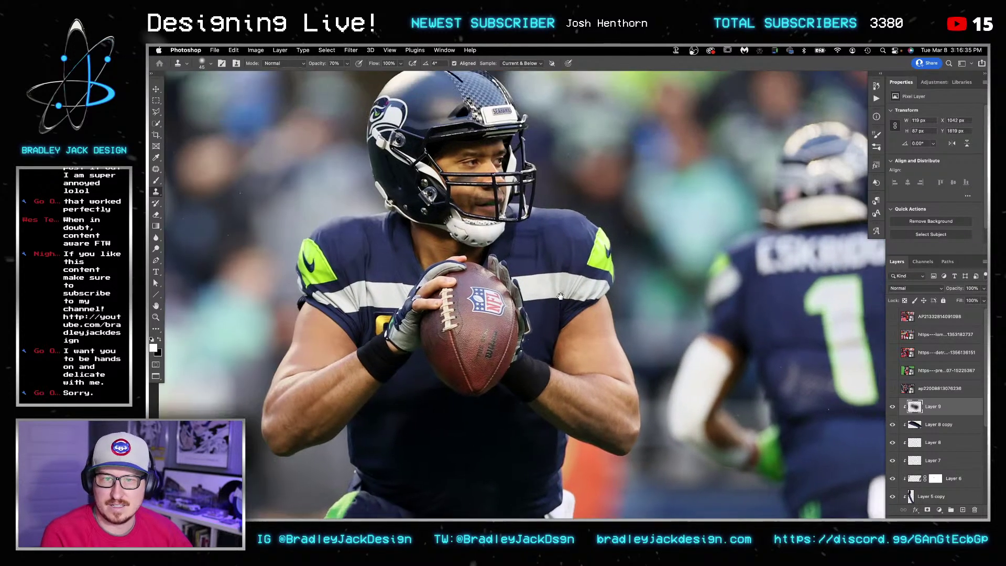
{"action": "left_click_drag", "start_coordinate": [561, 297], "coordinate": [559, 292]}
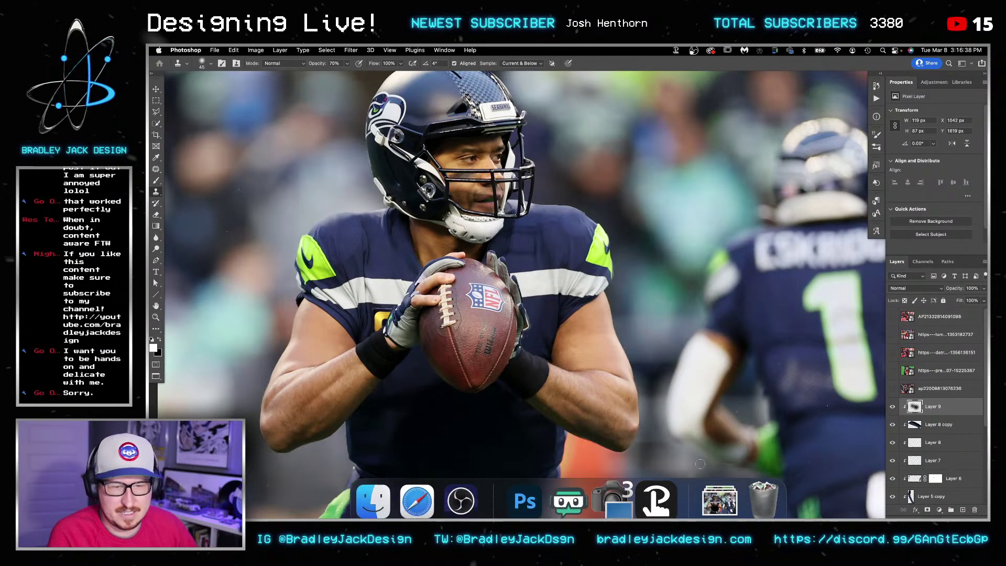
{"action": "left_click", "coordinate": [919, 320]}
{"action": "left_click", "coordinate": [892, 318]}
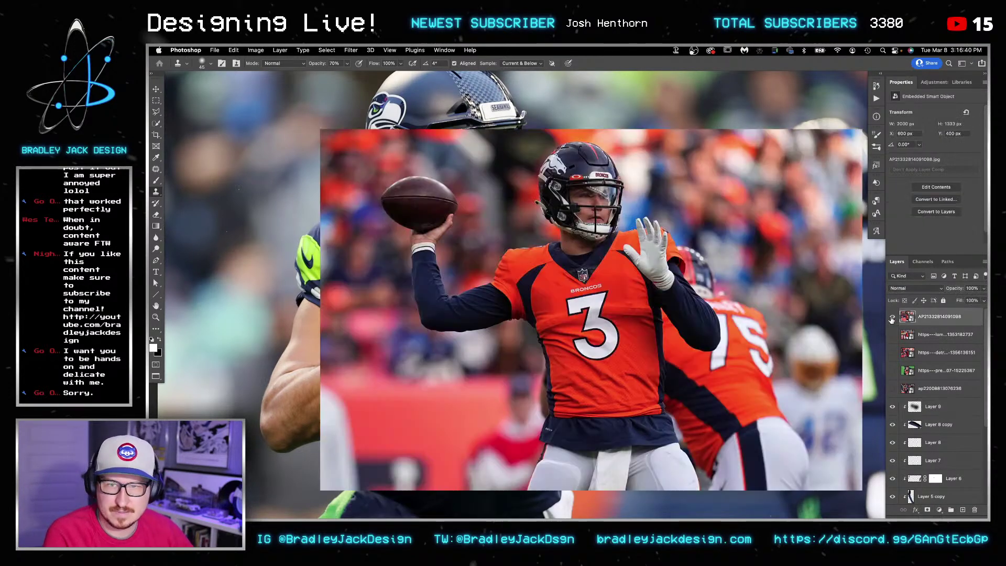
{"action": "left_click", "coordinate": [892, 317]}
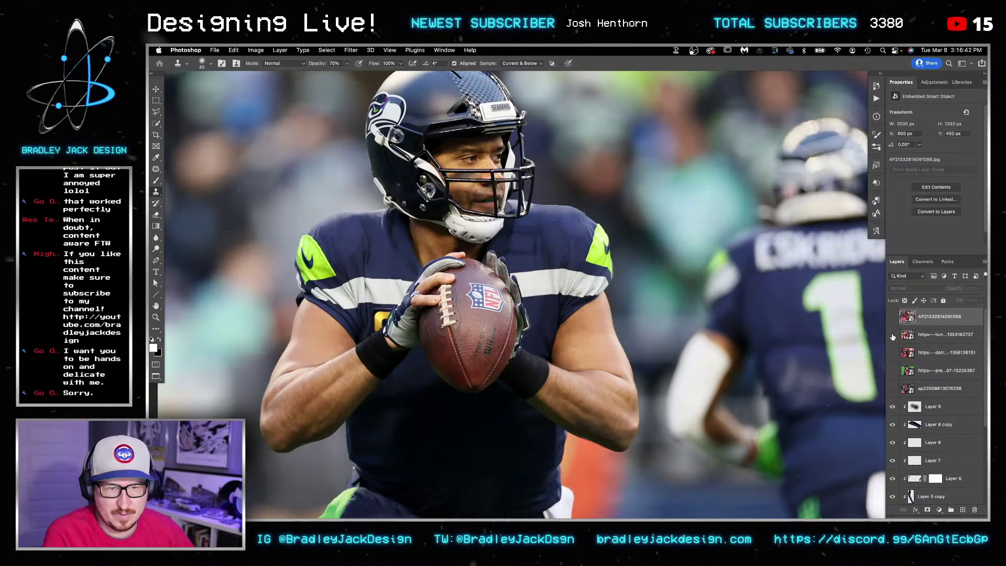
{"action": "left_click", "coordinate": [893, 335]}
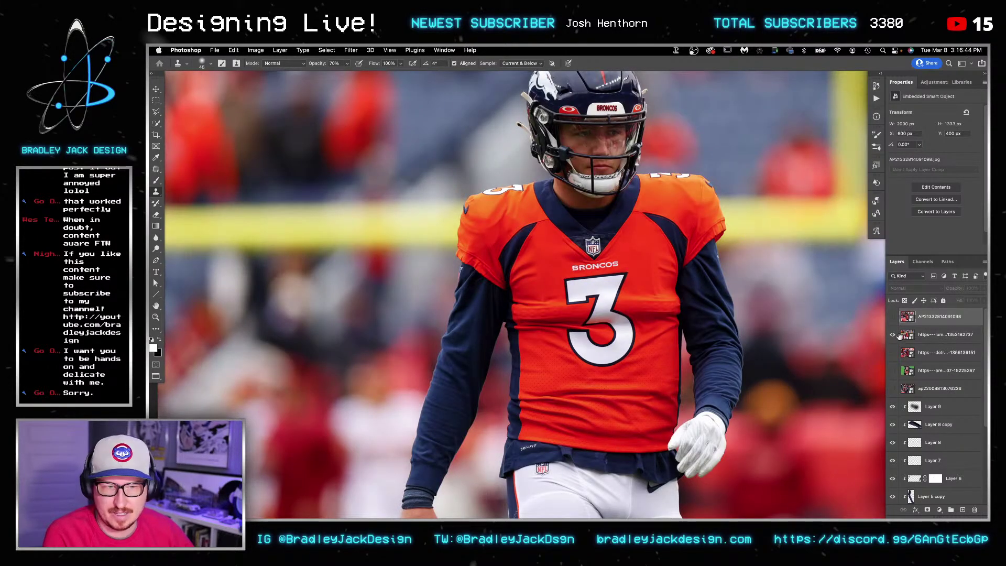
{"action": "left_click", "coordinate": [893, 335]}
{"action": "left_click", "coordinate": [893, 336]}
{"action": "left_click", "coordinate": [894, 336]}
{"action": "left_click", "coordinate": [893, 336]}
{"action": "left_click", "coordinate": [893, 335]}
{"action": "left_click", "coordinate": [893, 336]}
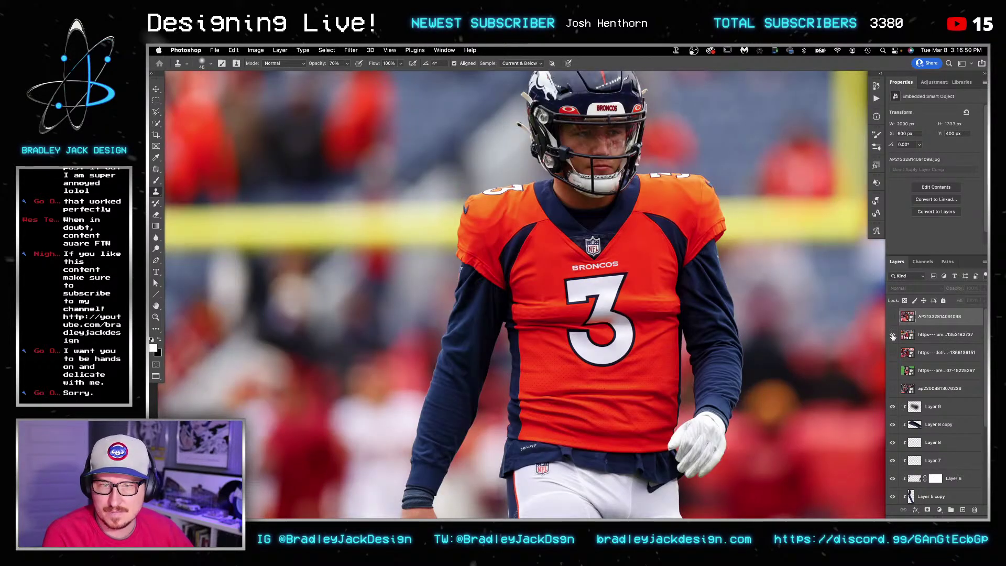
{"action": "left_click", "coordinate": [893, 336]}
{"action": "left_click", "coordinate": [893, 336]}
{"action": "left_click", "coordinate": [895, 336]}
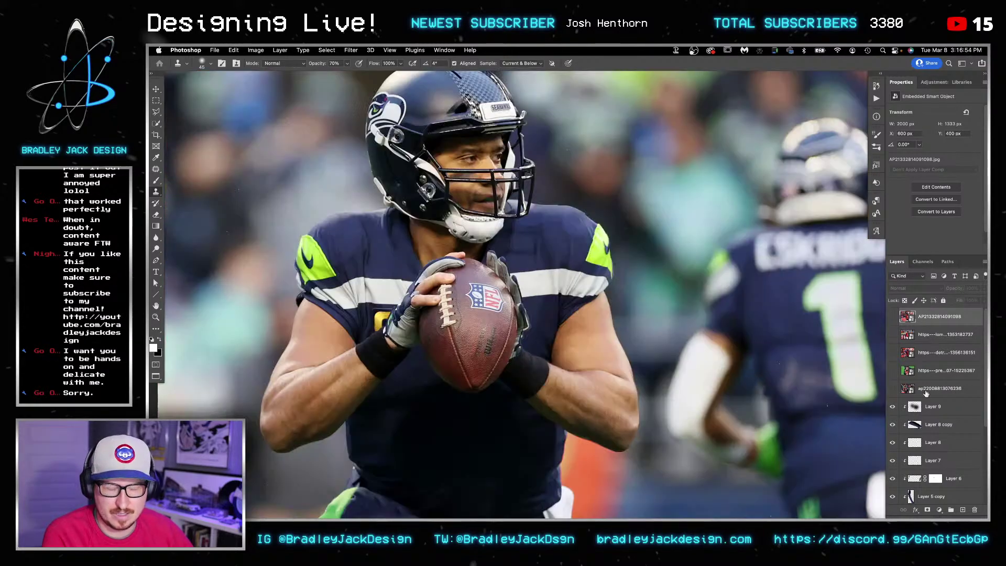
Step: Add a Gradient Map adjustment layer directly above Layer 9
{"action": "left_click", "coordinate": [933, 413]}
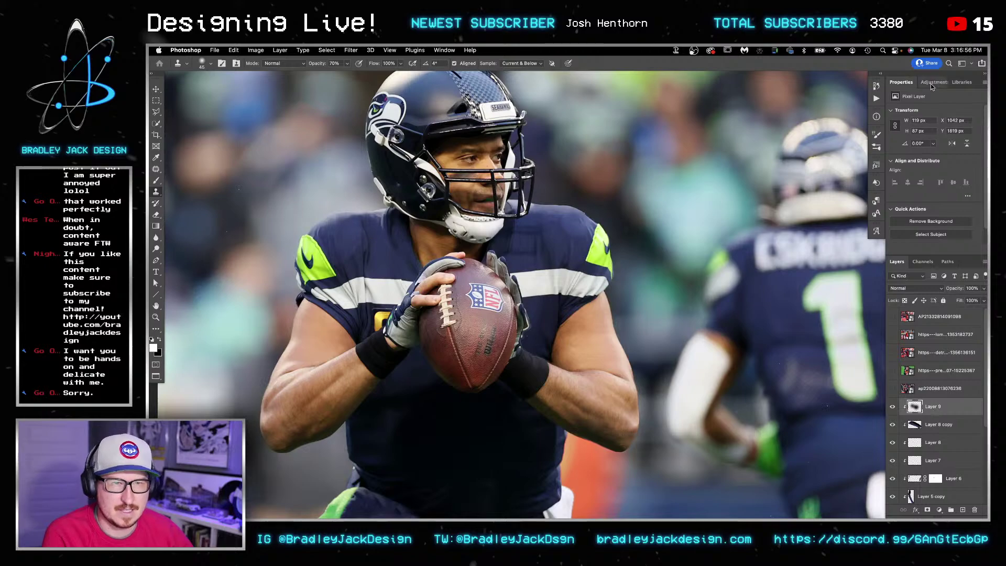
{"action": "left_click", "coordinate": [931, 83]}
{"action": "left_click", "coordinate": [953, 127]}
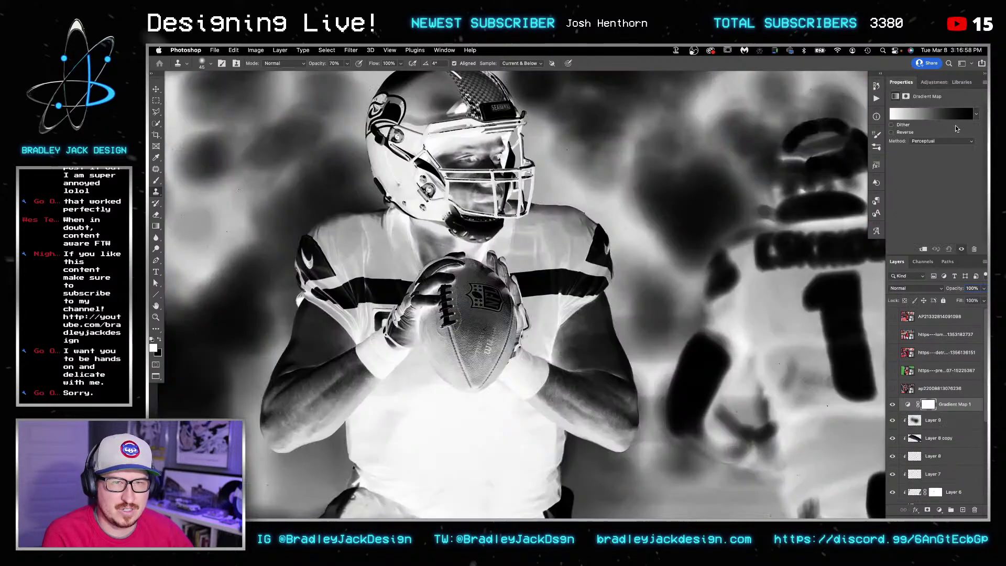
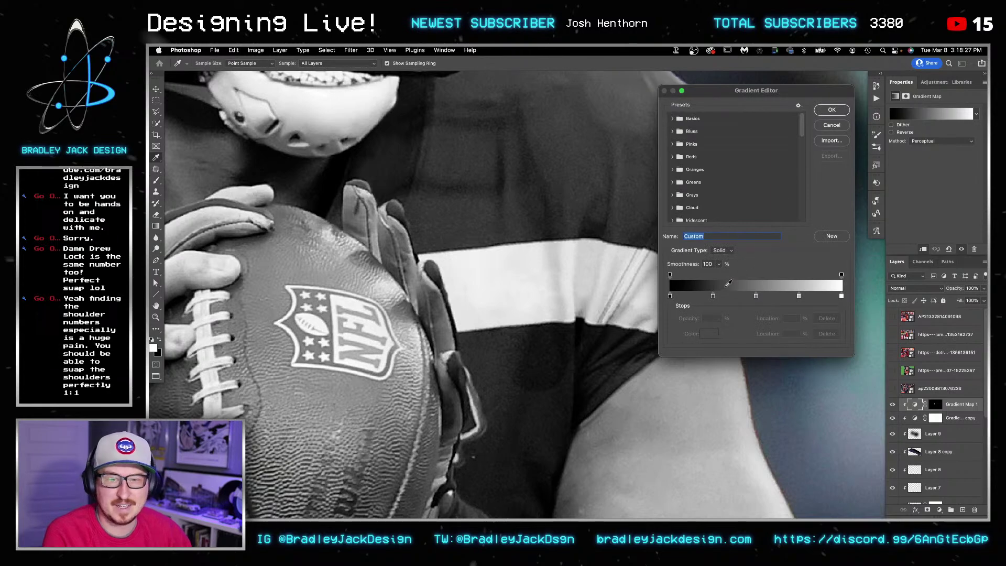
Step: Set the new Gradient Map to run from black to mid-gray, with its dark-gray middle stop at 61%
{"action": "left_click_drag", "start_coordinate": [713, 297], "coordinate": [841, 297]}
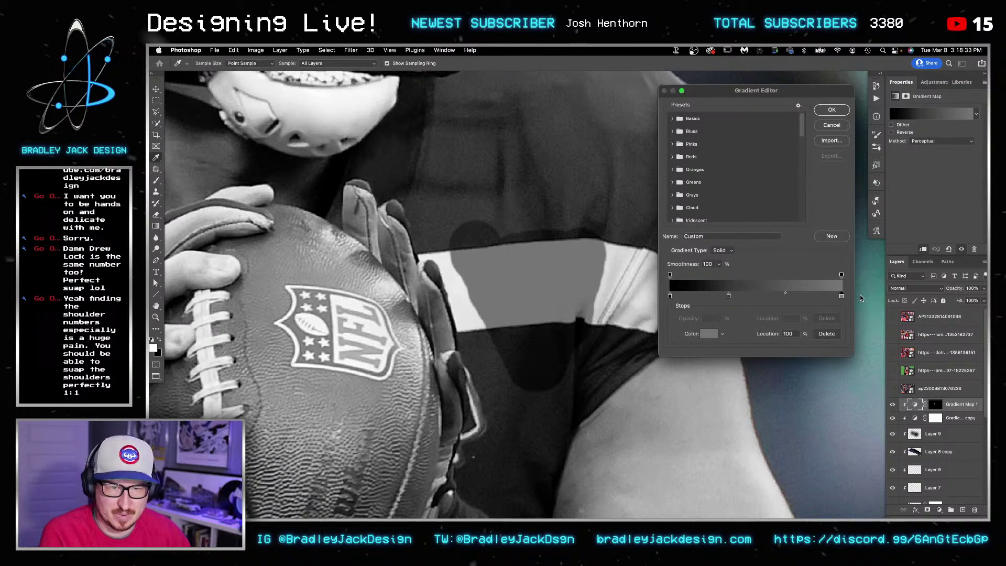
{"action": "mouse_move", "coordinate": [729, 297]}
{"action": "left_mouse_down"}
{"action": "mouse_move", "coordinate": [832, 297]}
{"action": "mouse_move", "coordinate": [776, 298]}
{"action": "left_mouse_up"}
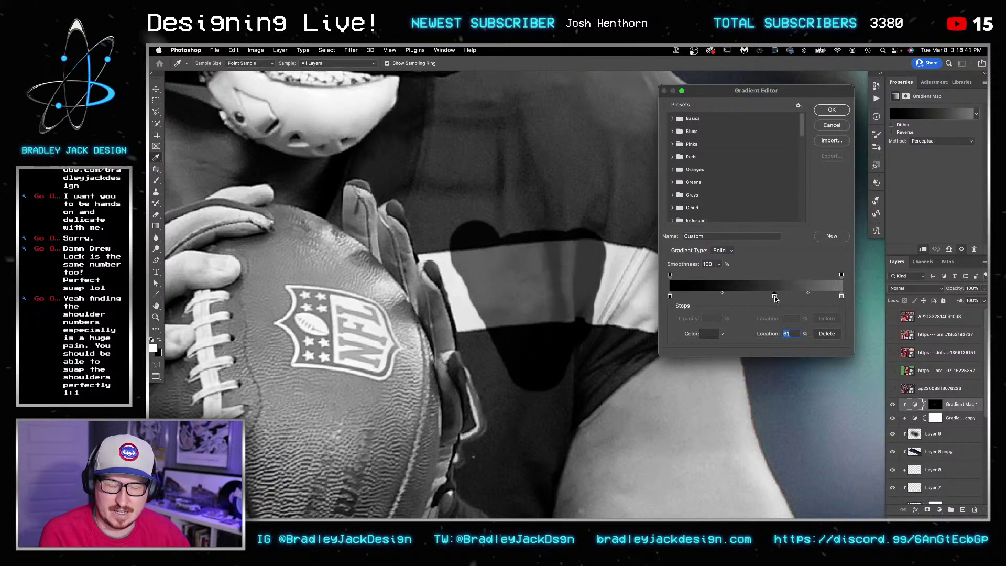
{"action": "left_click", "coordinate": [832, 109]}
Step: Paint the Gradient Map 1 mask so the darkening covers the entire white sleeve stripe and spares the fabric above and below it
{"action": "key", "text": "b"}
{"action": "left_click", "coordinate": [937, 405]}
{"action": "key", "text": "x"}
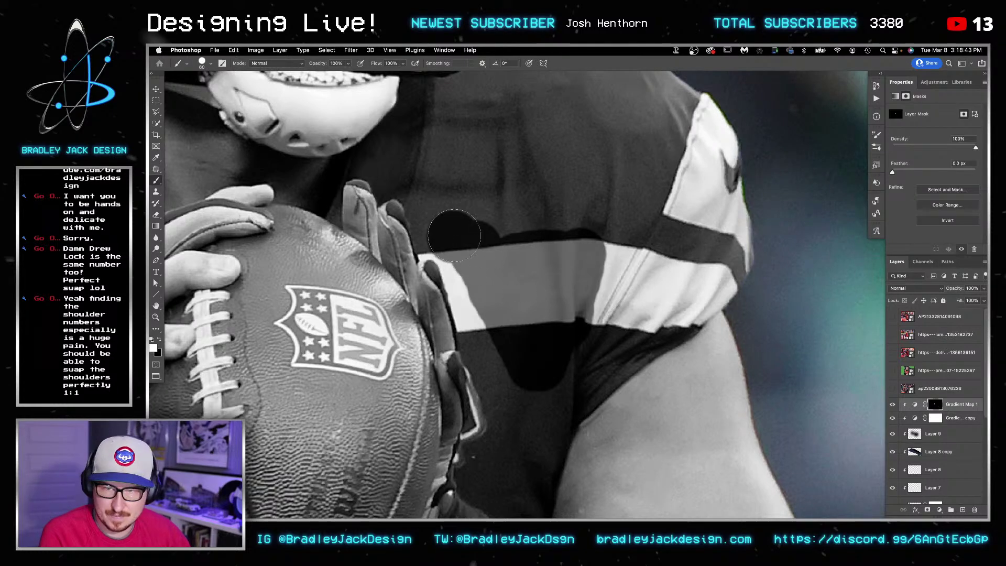
{"action": "left_click_drag", "start_coordinate": [523, 218], "coordinate": [586, 216]}
{"action": "key", "text": "x"}
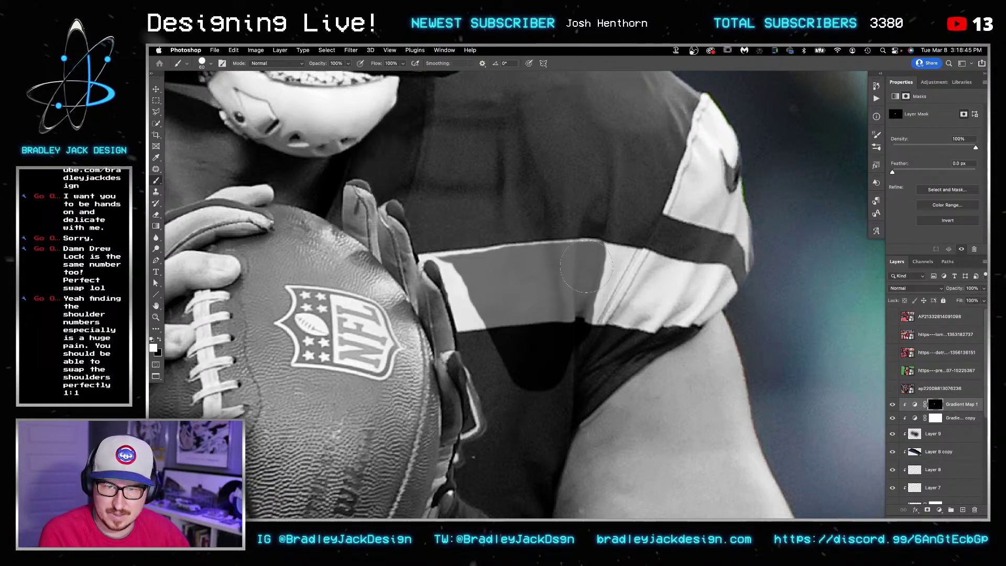
{"action": "left_click_drag", "start_coordinate": [596, 265], "coordinate": [586, 265]}
{"action": "mouse_move", "coordinate": [509, 270]}
{"action": "left_mouse_down"}
{"action": "mouse_move", "coordinate": [421, 280]}
{"action": "mouse_move", "coordinate": [469, 275]}
{"action": "mouse_move", "coordinate": [446, 278]}
{"action": "mouse_move", "coordinate": [459, 306]}
{"action": "left_mouse_up"}
{"action": "mouse_move", "coordinate": [541, 295]}
{"action": "left_mouse_down"}
{"action": "mouse_move", "coordinate": [650, 305]}
{"action": "mouse_move", "coordinate": [625, 303]}
{"action": "mouse_move", "coordinate": [624, 280]}
{"action": "mouse_move", "coordinate": [604, 268]}
{"action": "mouse_move", "coordinate": [683, 287]}
{"action": "mouse_move", "coordinate": [693, 288]}
{"action": "mouse_move", "coordinate": [689, 277]}
{"action": "mouse_move", "coordinate": [719, 281]}
{"action": "mouse_move", "coordinate": [723, 291]}
{"action": "mouse_move", "coordinate": [676, 313]}
{"action": "left_mouse_up"}
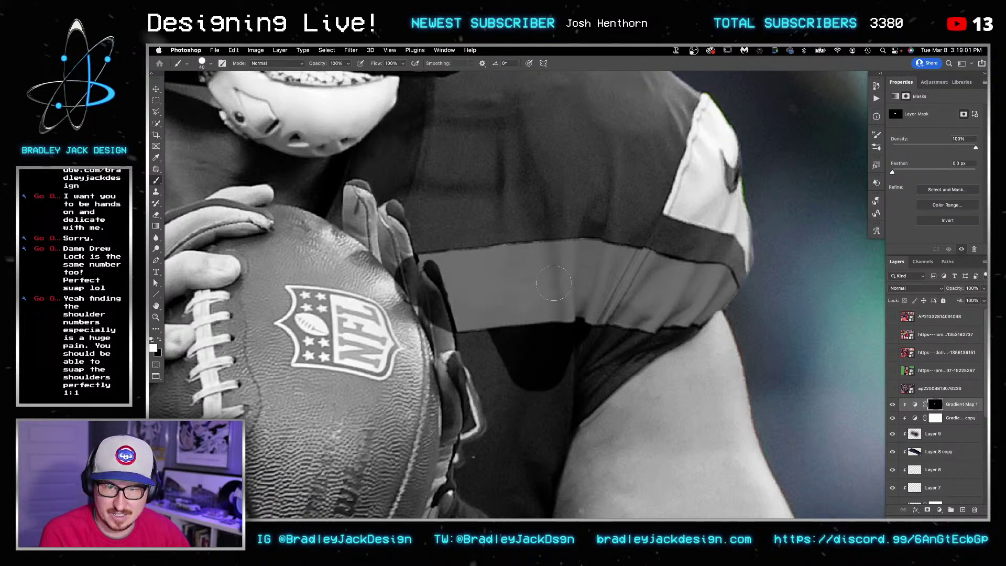
{"action": "key", "text": "x"}
{"action": "mouse_move", "coordinate": [521, 398]}
{"action": "left_mouse_down"}
{"action": "mouse_move", "coordinate": [563, 381]}
{"action": "mouse_move", "coordinate": [533, 377]}
{"action": "mouse_move", "coordinate": [568, 360]}
{"action": "mouse_move", "coordinate": [493, 349]}
{"action": "mouse_move", "coordinate": [578, 341]}
{"action": "mouse_move", "coordinate": [496, 348]}
{"action": "left_mouse_up"}
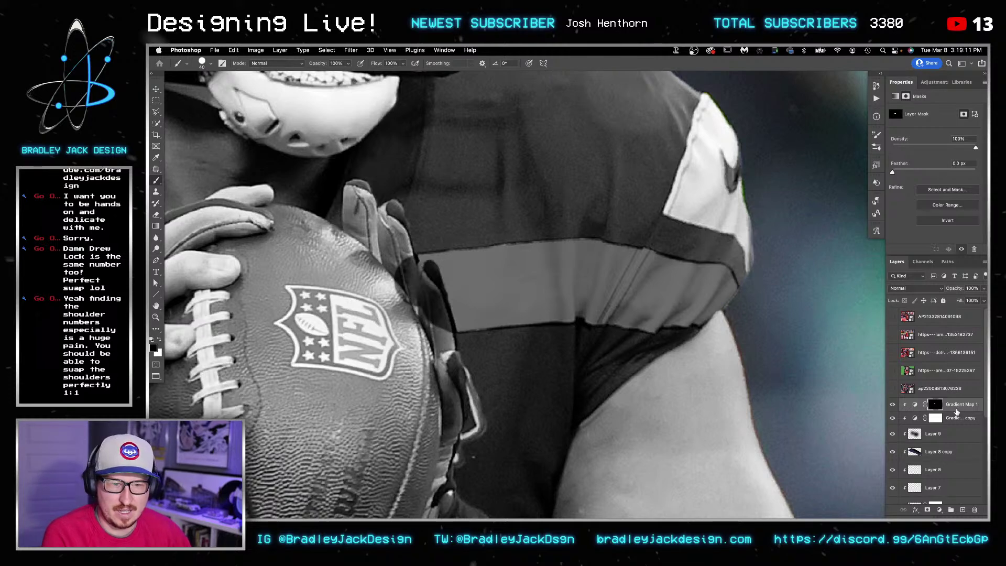
Step: Duplicate Gradient Map 1 with its mask and set the copy's middle gradient stop to 54%
{"action": "key", "text": "super+j"}
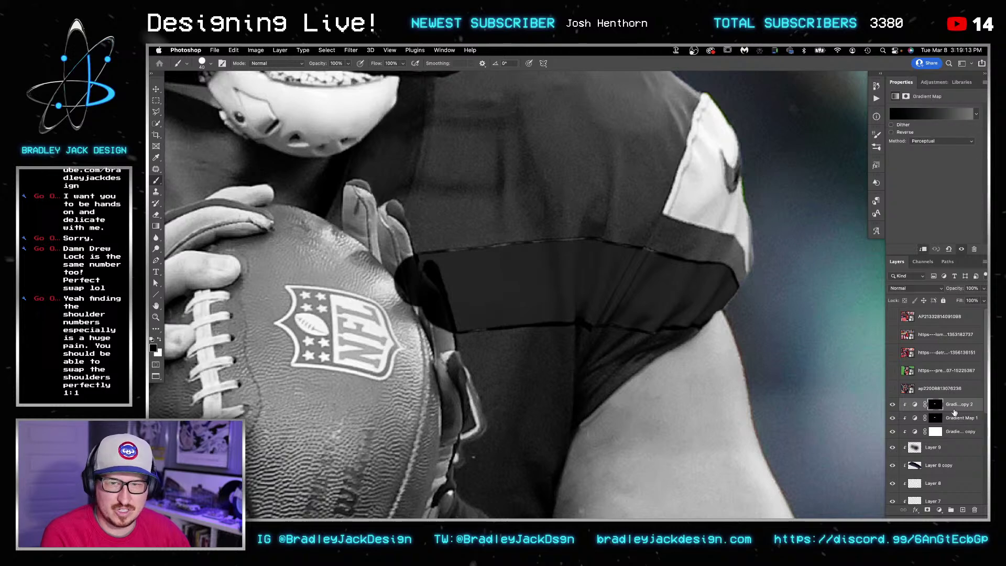
{"action": "left_click", "coordinate": [937, 408]}
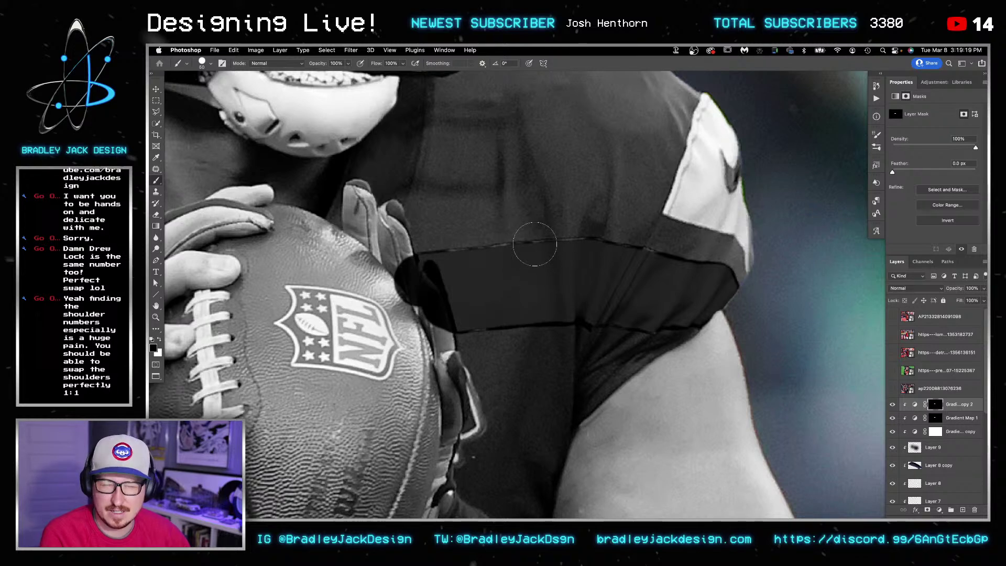
{"action": "key", "text": "x"}
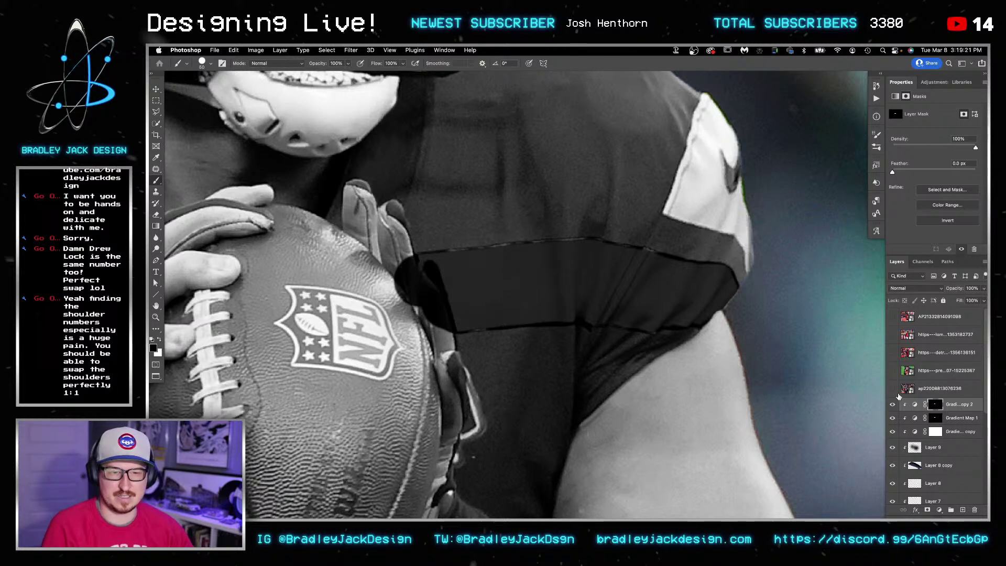
{"action": "left_click", "coordinate": [915, 404]}
{"action": "left_click", "coordinate": [921, 116]}
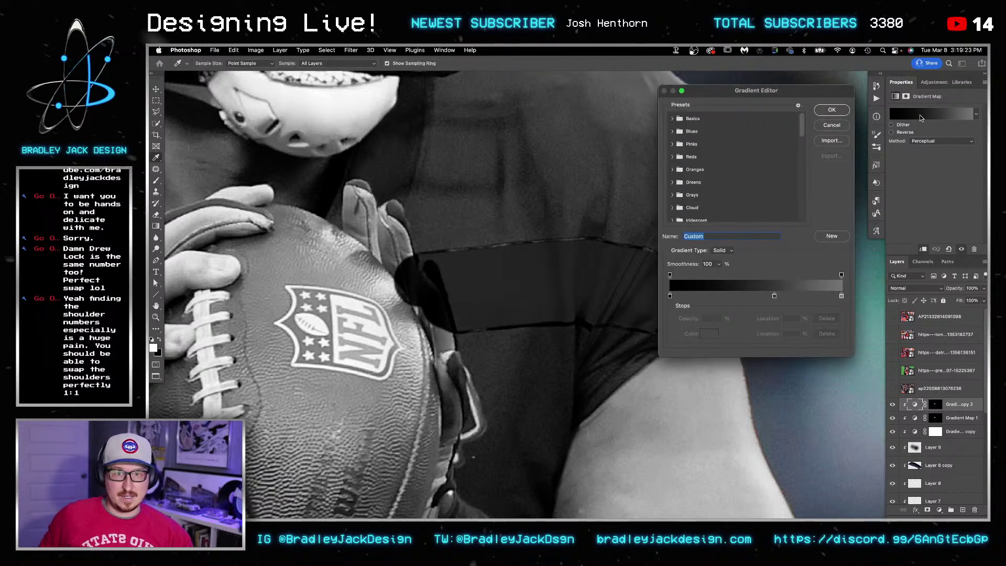
{"action": "left_click", "coordinate": [763, 297]}
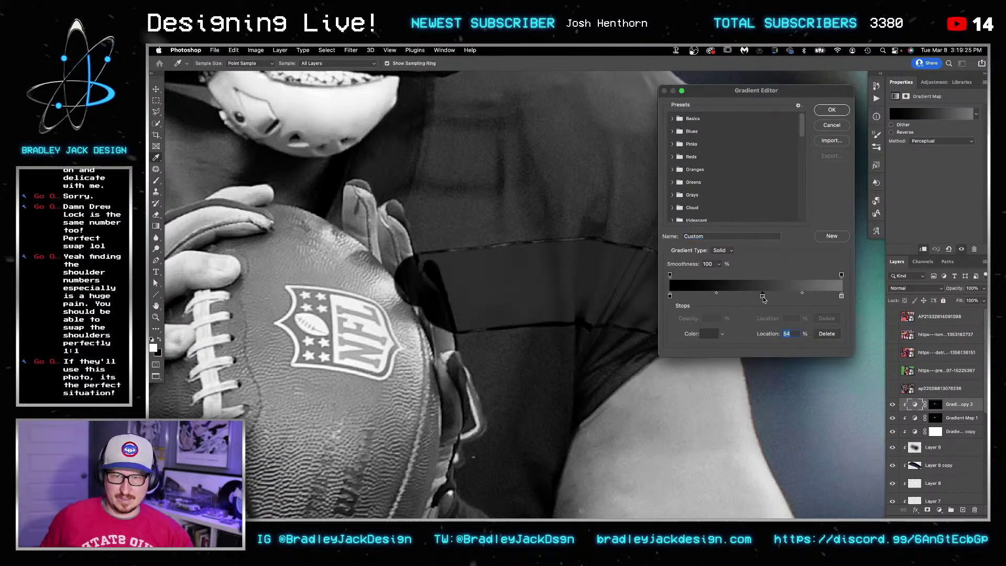
{"action": "key", "text": "Return"}
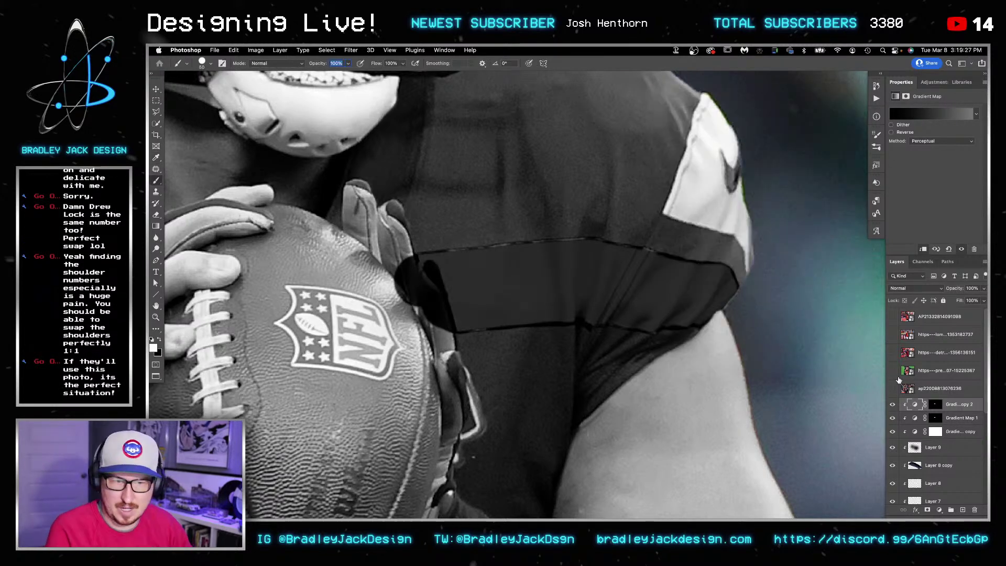
Step: Release Gradient Map 1 and its copy from the clipping mask and group the two adjustment layers
{"action": "left_click", "coordinate": [951, 424], "text": "shift"}
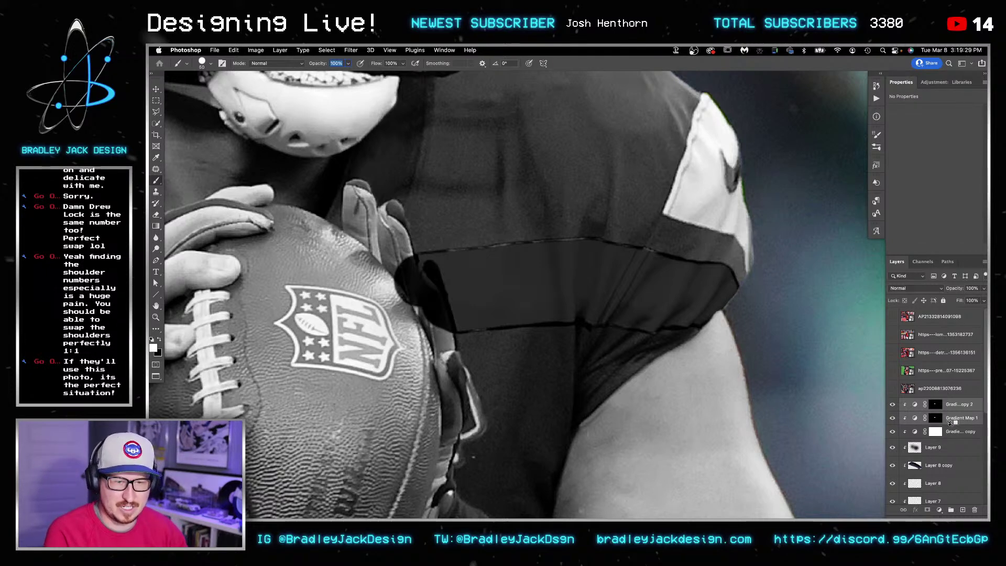
{"action": "key", "text": "super+alt+g"}
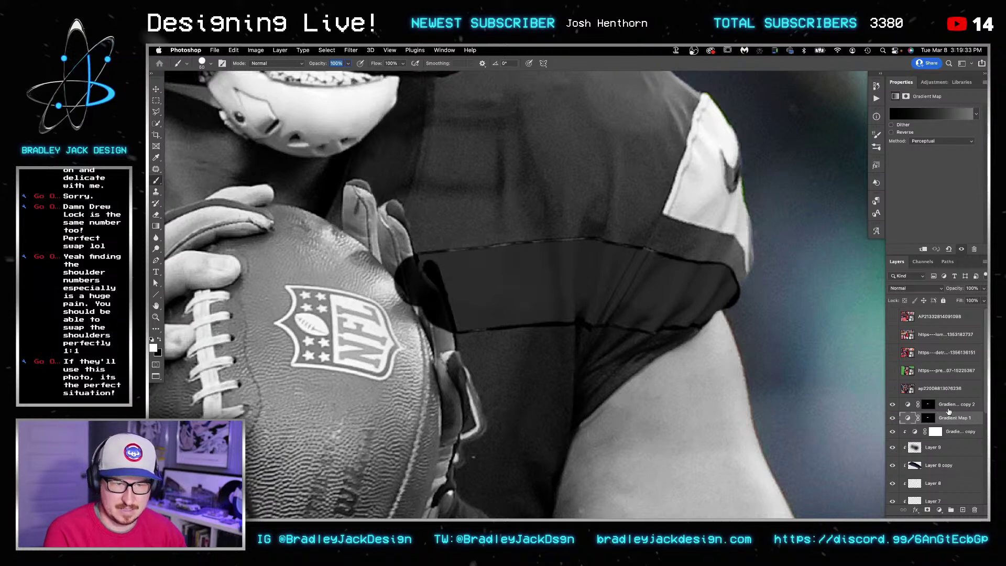
{"action": "left_click", "coordinate": [949, 410], "text": "shift"}
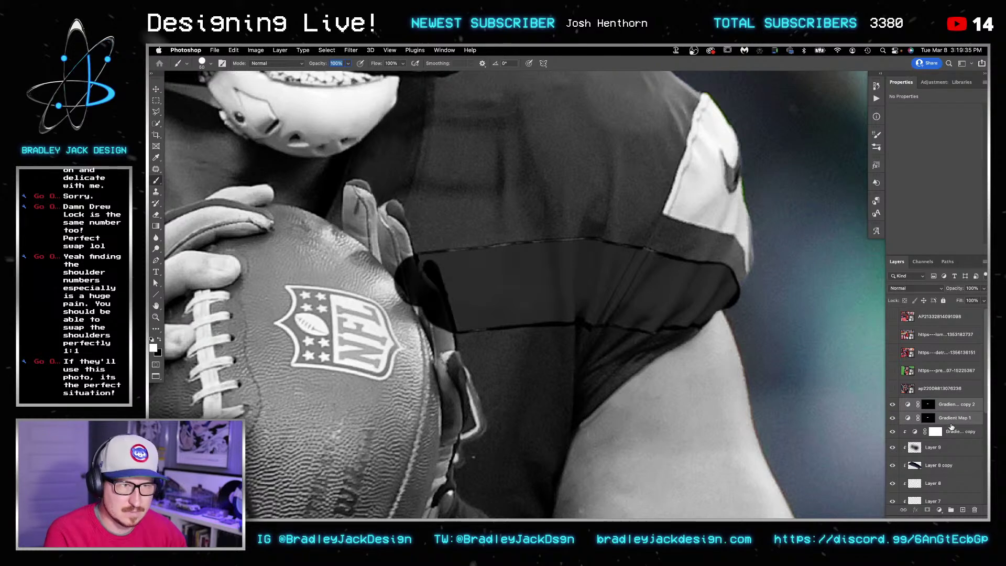
{"action": "key", "text": "super+g"}
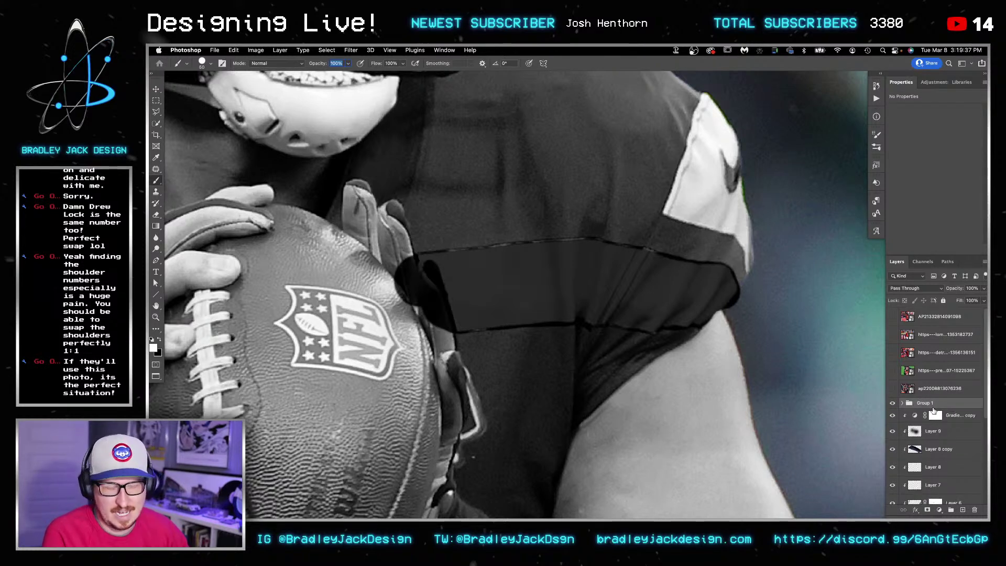
Step: Try clipping a new empty layer to Group 1, and move that layer into the group
{"action": "left_click", "coordinate": [962, 510]}
{"action": "key", "text": "super+alt+g"}
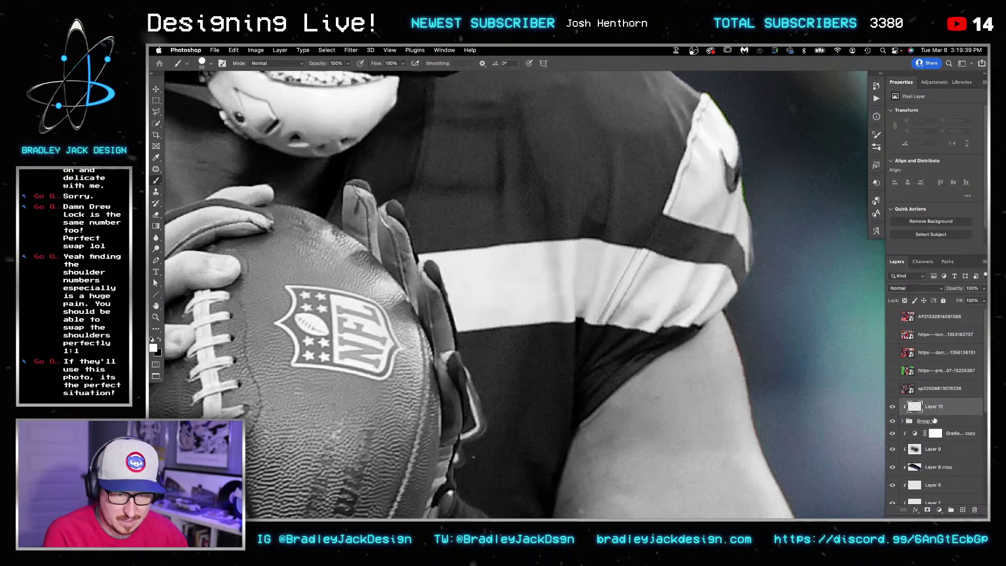
{"action": "key", "text": "s"}
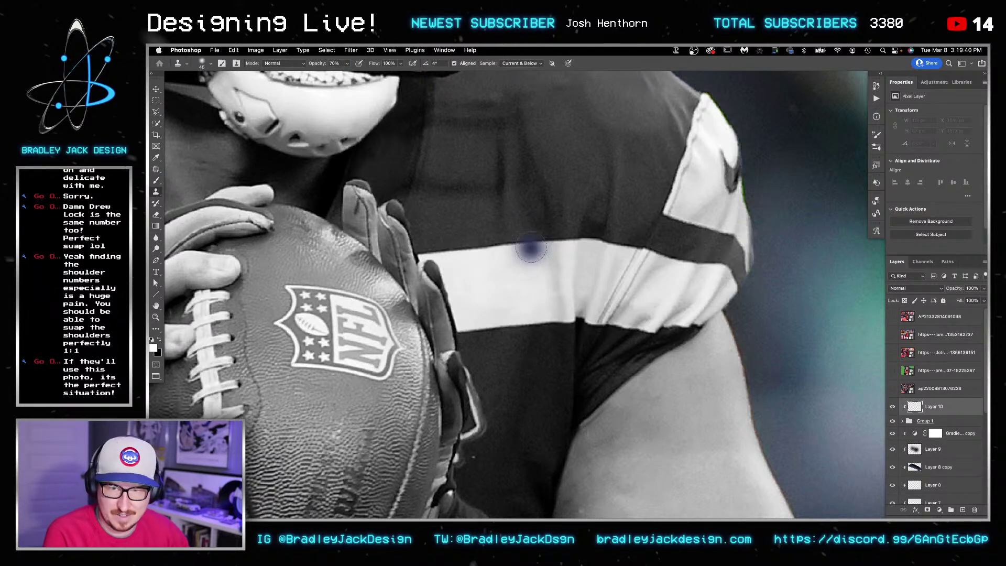
{"action": "left_click", "coordinate": [921, 422]}
{"action": "left_click", "coordinate": [902, 421]}
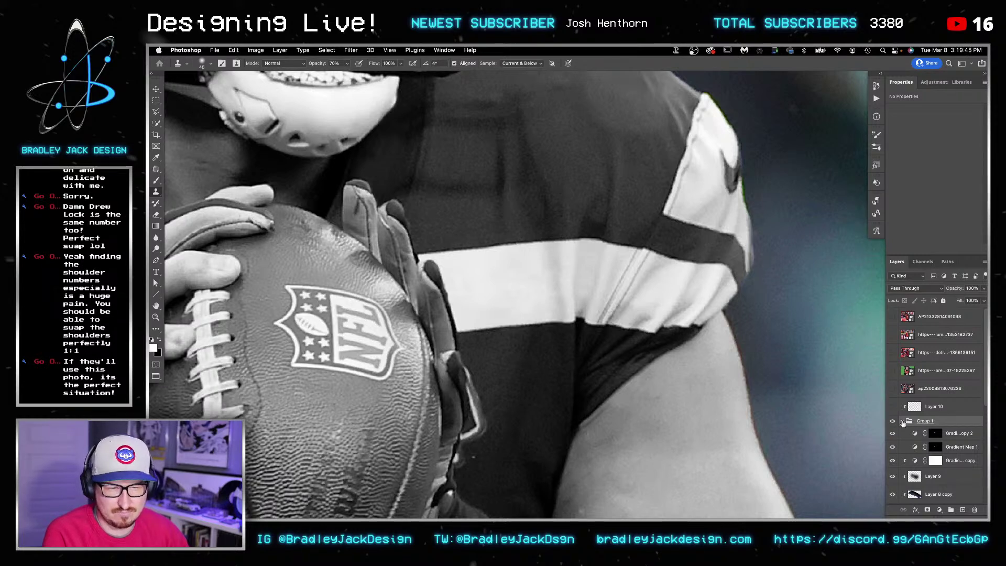
{"action": "left_click", "coordinate": [903, 422]}
{"action": "mouse_move", "coordinate": [908, 415]}
{"action": "left_mouse_down"}
{"action": "mouse_move", "coordinate": [908, 398]}
{"action": "mouse_move", "coordinate": [906, 407]}
{"action": "left_mouse_up"}
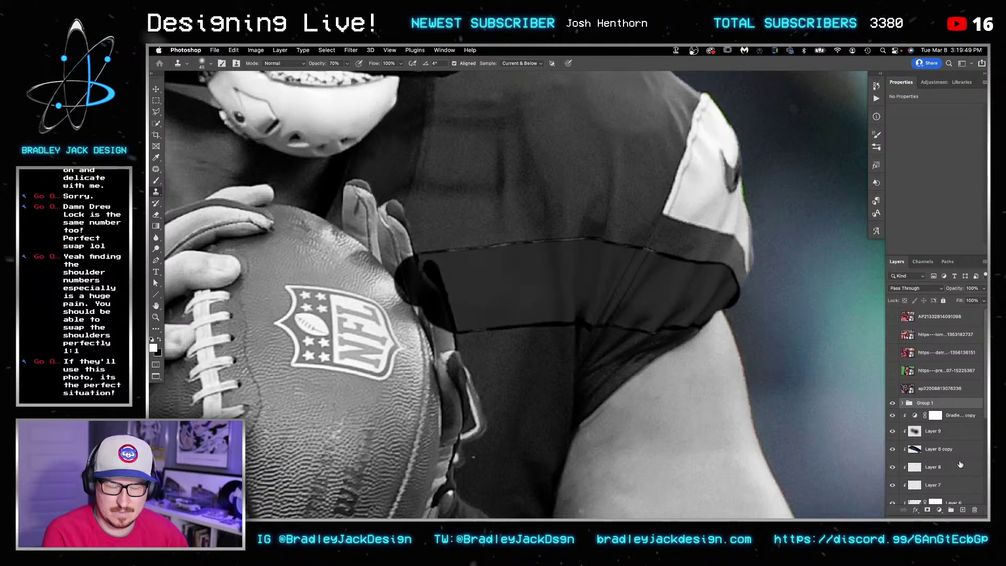
Step: Add another empty layer above Group 1 and clip it to the group
{"action": "left_click", "coordinate": [961, 512]}
{"action": "left_click", "coordinate": [924, 414], "text": "alt"}
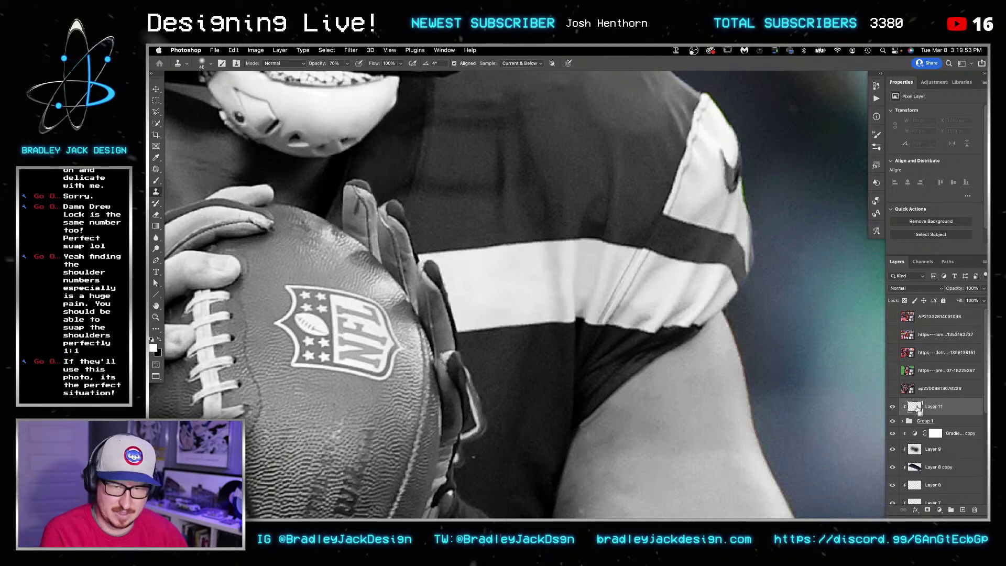
{"action": "left_click", "coordinate": [916, 408], "text": "super"}
{"action": "key", "text": "Return"}
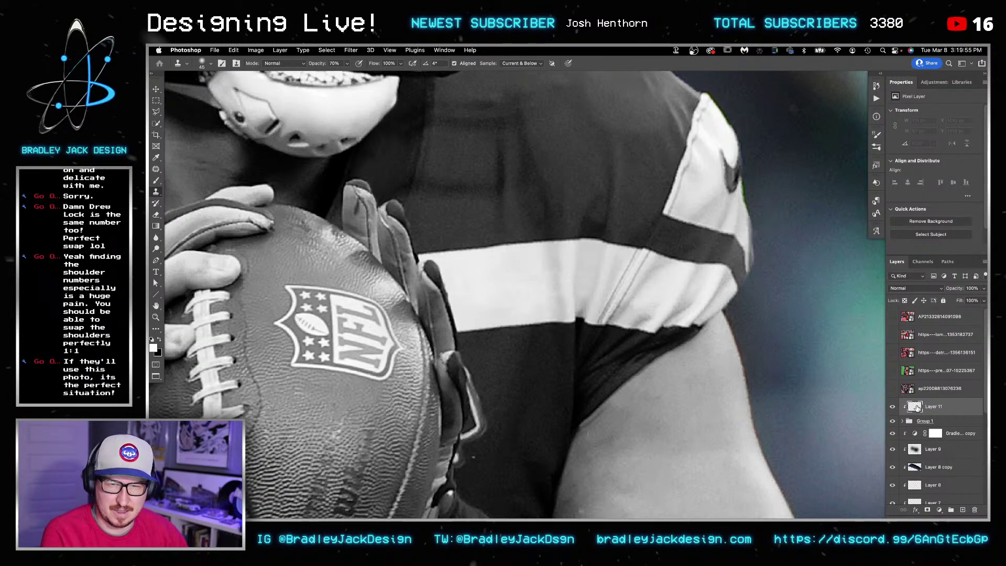
Step: Try moving Group 1 above Layer 11 and deleting that layer, and undo these changes
{"action": "left_click_drag", "start_coordinate": [930, 423], "coordinate": [927, 402]}
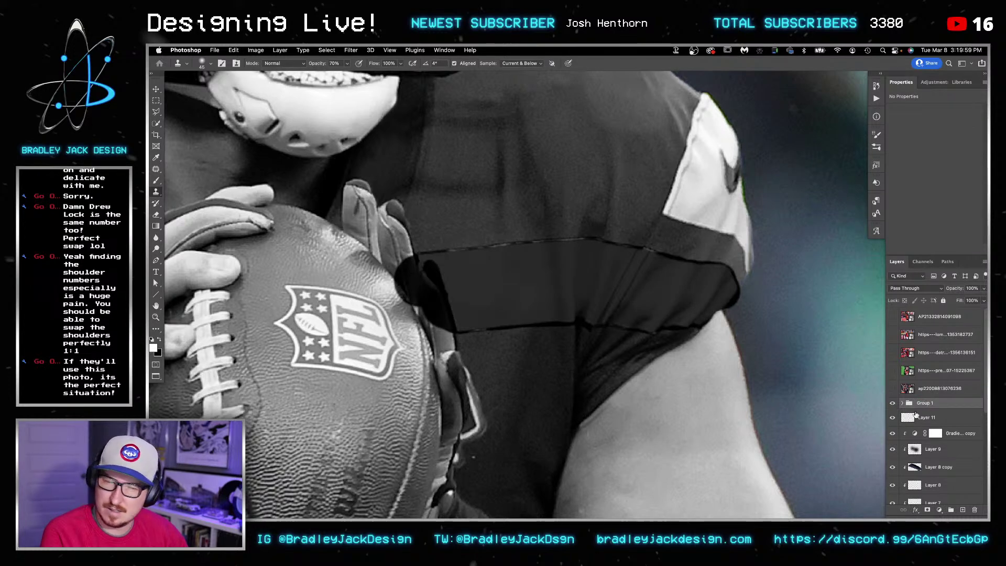
{"action": "left_click", "coordinate": [908, 419]}
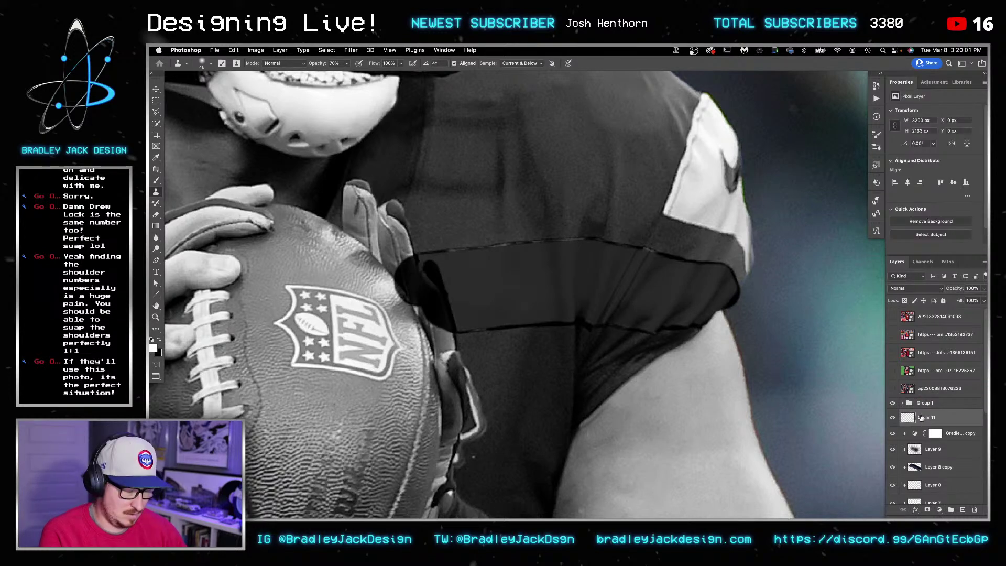
{"action": "key", "text": "Delete"}
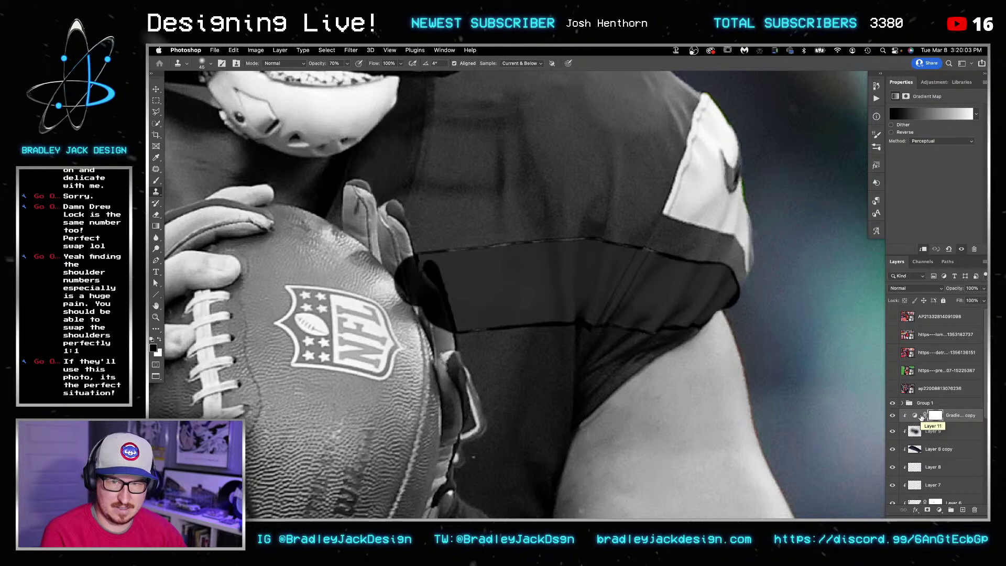
{"action": "left_click", "coordinate": [924, 403]}
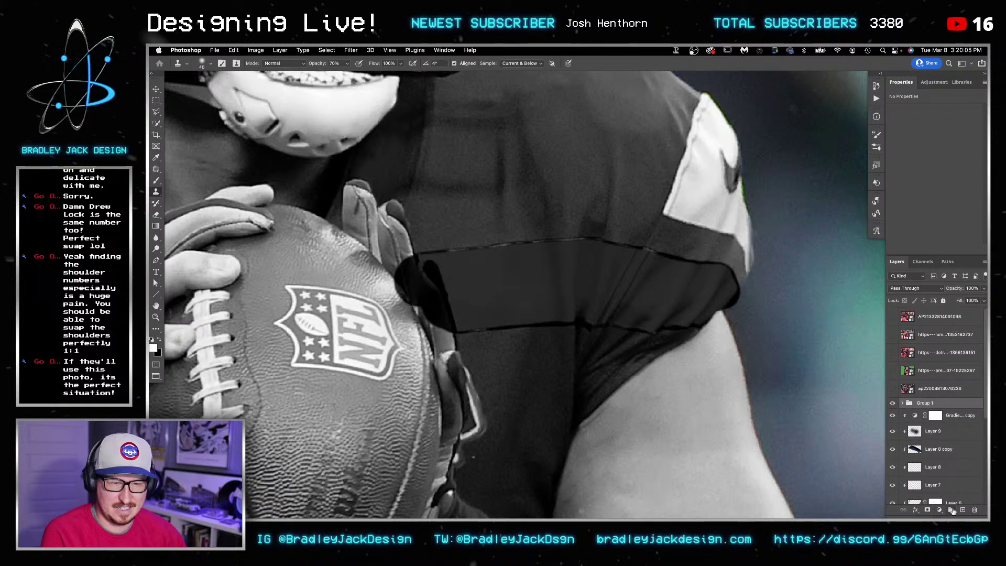
{"action": "key", "text": "super+z"}
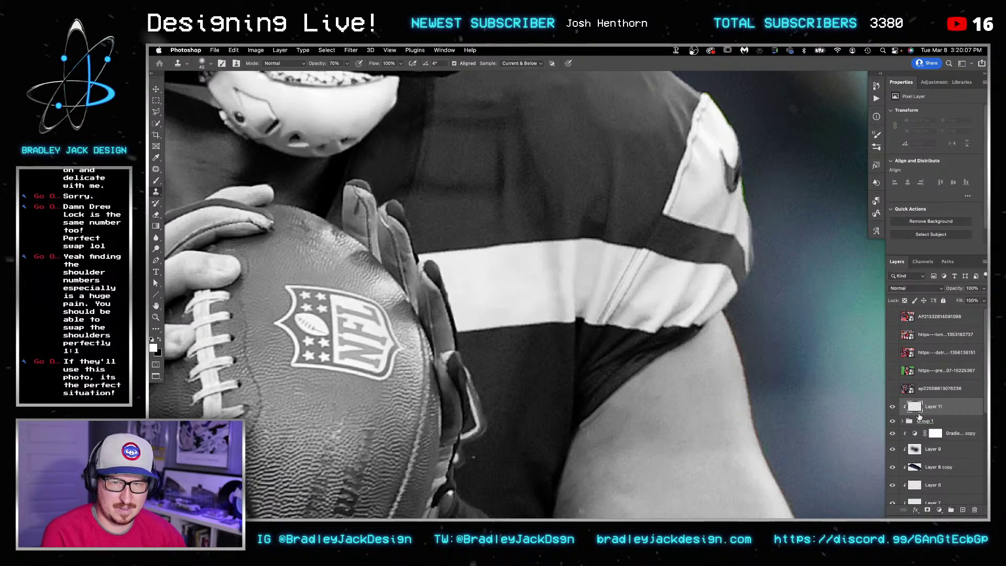
Step: Release Layer 11 from Group 1's clipping and delete the empty Layer 10 inside the group
{"action": "left_click", "coordinate": [908, 415], "text": "alt"}
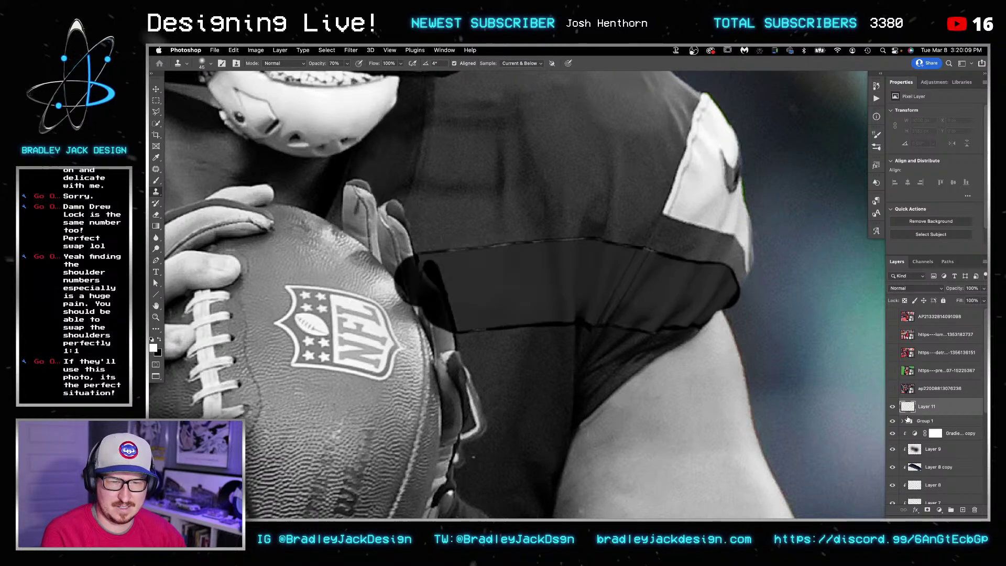
{"action": "left_click", "coordinate": [904, 423]}
{"action": "left_click", "coordinate": [912, 423]}
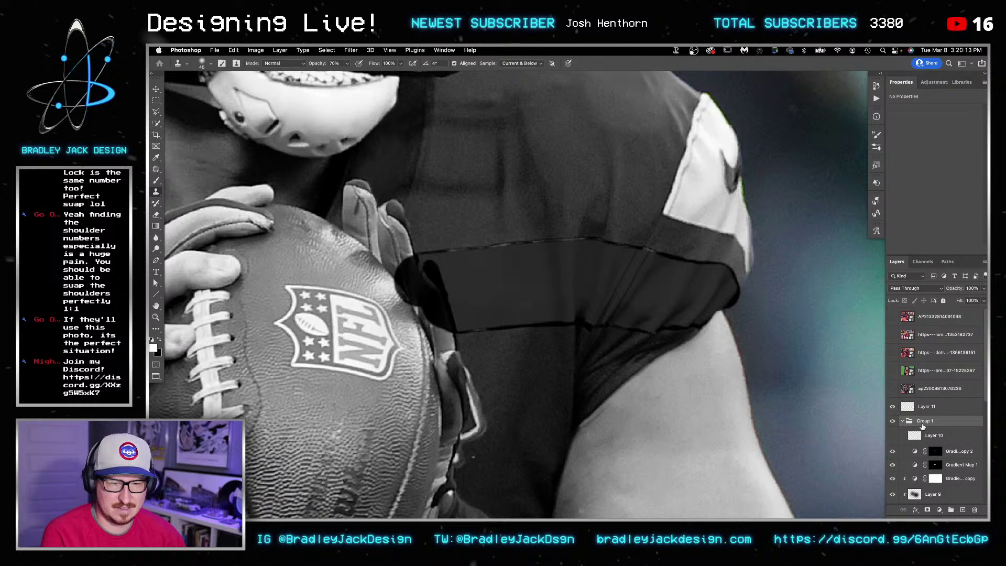
{"action": "left_click", "coordinate": [929, 436]}
{"action": "key", "text": "Delete"}
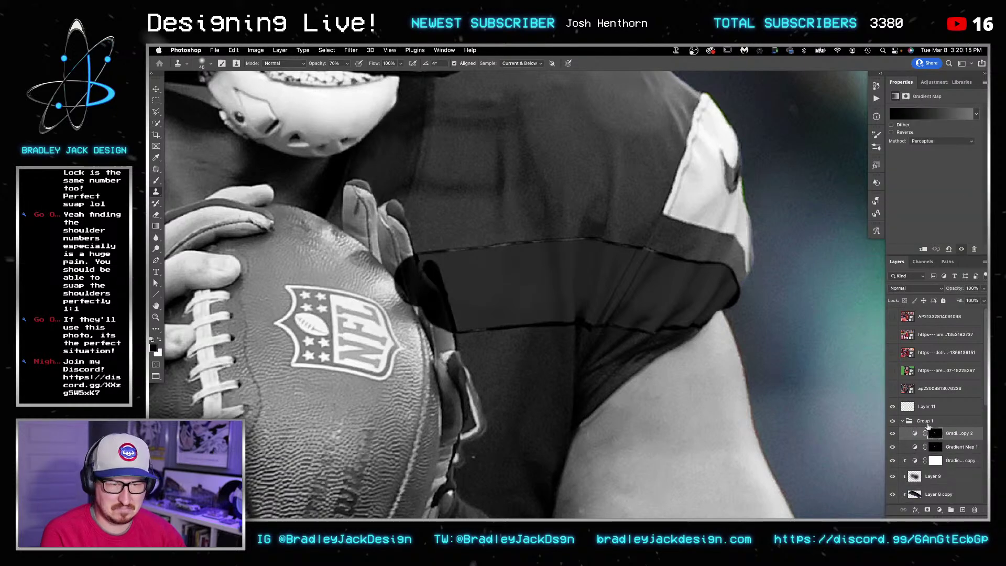
Step: Add a layer mask to Group 1 and paint out the darkening where it spills onto the glove fingertips
{"action": "left_click", "coordinate": [929, 423]}
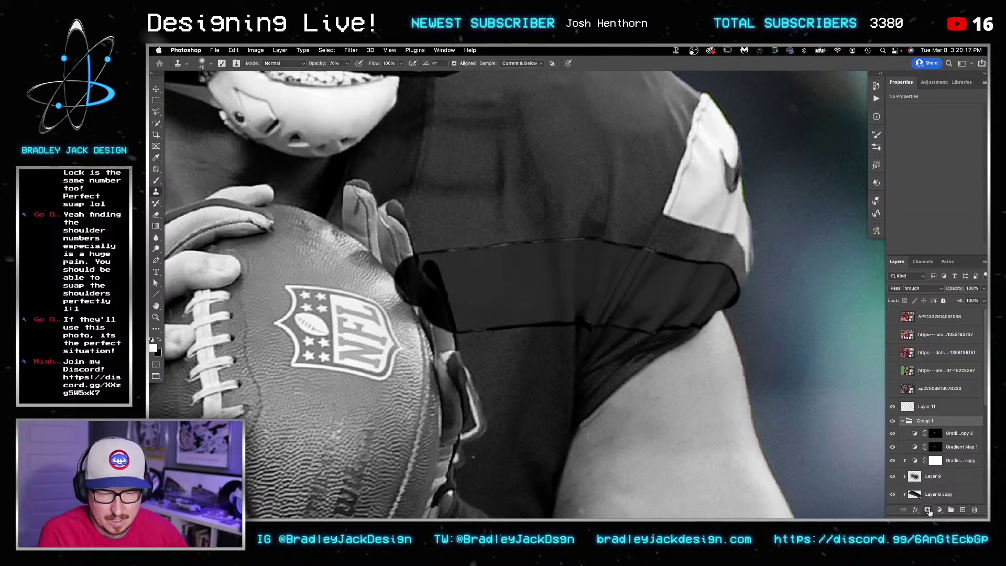
{"action": "left_click", "coordinate": [928, 511]}
{"action": "key", "text": "x"}
{"action": "key", "text": "b"}
{"action": "mouse_move", "coordinate": [403, 268]}
{"action": "left_mouse_down"}
{"action": "mouse_move", "coordinate": [406, 293]}
{"action": "mouse_move", "coordinate": [425, 293]}
{"action": "mouse_move", "coordinate": [430, 272]}
{"action": "mouse_move", "coordinate": [435, 298]}
{"action": "left_mouse_up"}
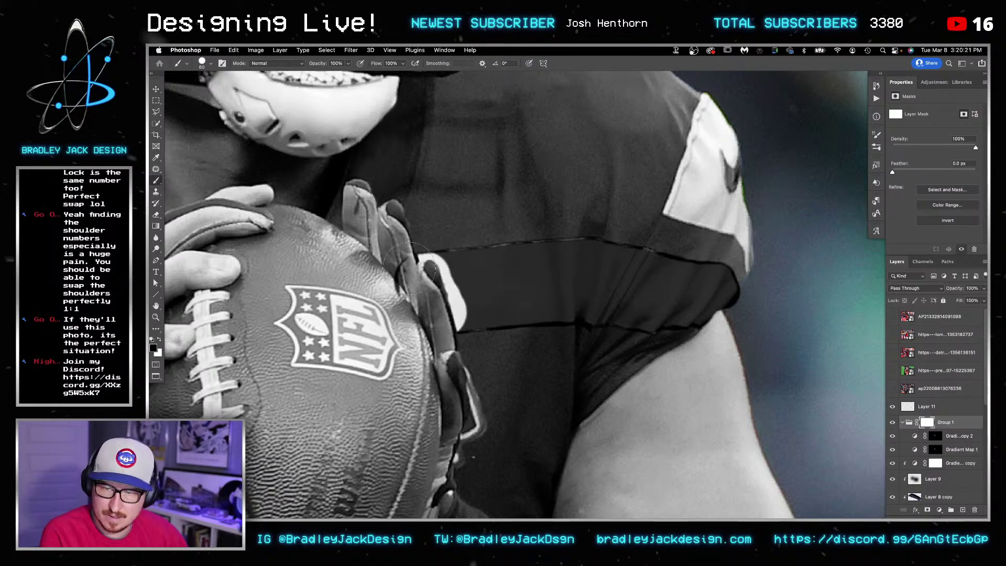
Step: Restore the darkening on the stripe beside the glove fingertips by painting the Group 1 mask with a smaller white brush
{"action": "scroll", "coordinate": [436, 299], "scroll_direction": "up", "scroll_amount": 2}
{"action": "key", "text": "bracketleft"}
{"action": "key", "text": "bracketleft"}
{"action": "key", "text": "x"}
{"action": "mouse_move", "coordinate": [410, 214]}
{"action": "left_mouse_down"}
{"action": "mouse_move", "coordinate": [439, 210]}
{"action": "mouse_move", "coordinate": [410, 224]}
{"action": "mouse_move", "coordinate": [415, 216]}
{"action": "mouse_move", "coordinate": [411, 236]}
{"action": "mouse_move", "coordinate": [415, 222]}
{"action": "mouse_move", "coordinate": [446, 219]}
{"action": "left_mouse_up"}
{"action": "mouse_move", "coordinate": [519, 411]}
{"action": "left_mouse_down"}
{"action": "mouse_move", "coordinate": [459, 215]}
{"action": "mouse_move", "coordinate": [477, 248]}
{"action": "mouse_move", "coordinate": [474, 231]}
{"action": "mouse_move", "coordinate": [519, 394]}
{"action": "mouse_move", "coordinate": [526, 359]}
{"action": "mouse_move", "coordinate": [493, 254]}
{"action": "left_mouse_up"}
{"action": "left_click_drag", "start_coordinate": [510, 377], "coordinate": [512, 401]}
Step: Paint black on the Group 1 mask along the stripe's lower and upper edges to expose thin white borders
{"action": "left_click", "coordinate": [722, 362], "text": "alt"}
{"action": "left_click_drag", "start_coordinate": [722, 362], "coordinate": [551, 343]}
{"action": "key", "text": "bracketright"}
{"action": "key", "text": "bracketright"}
{"action": "key", "text": "bracketright"}
{"action": "key", "text": "bracketright"}
{"action": "key", "text": "bracketright"}
{"action": "key", "text": "x"}
{"action": "left_click_drag", "start_coordinate": [464, 375], "coordinate": [807, 359]}
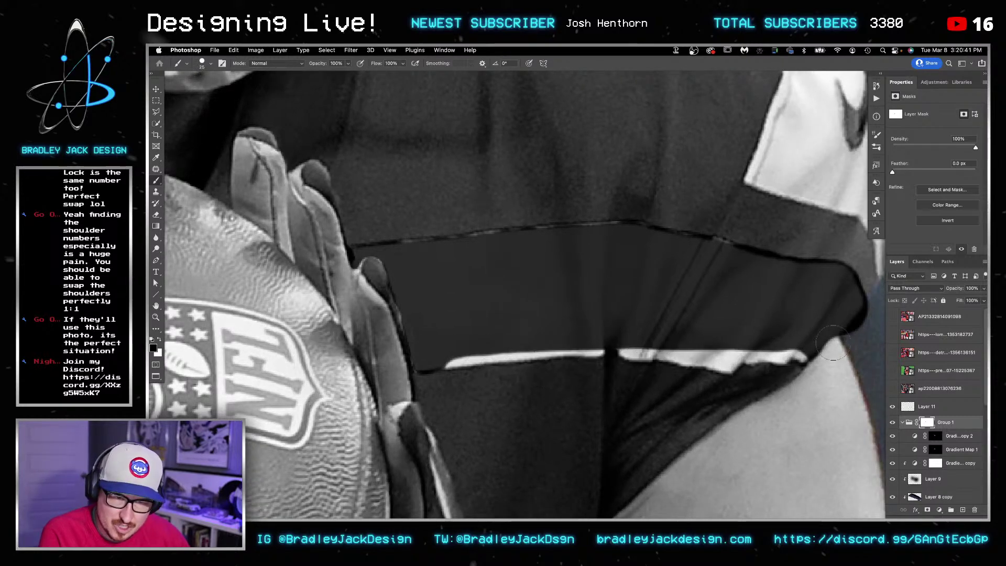
{"action": "mouse_move", "coordinate": [862, 316]}
{"action": "left_mouse_down"}
{"action": "mouse_move", "coordinate": [850, 274]}
{"action": "mouse_move", "coordinate": [668, 236]}
{"action": "mouse_move", "coordinate": [360, 231]}
{"action": "left_mouse_up"}
Step: Make Layer 0 active and quick-select the sleeve stripe with its white borders, from the glove to the sleeve's outer edge
{"action": "key", "text": "w"}
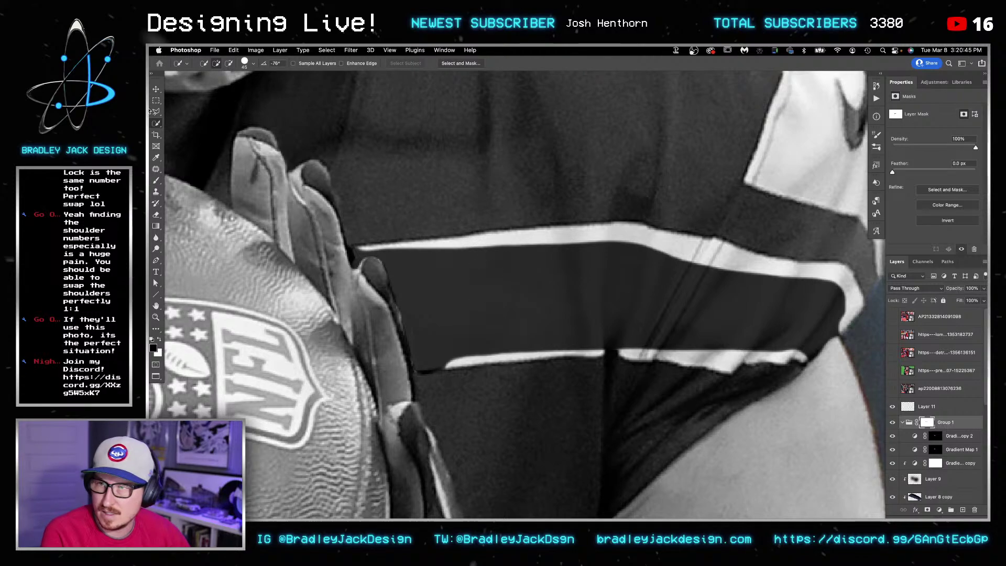
{"action": "left_click_drag", "start_coordinate": [797, 303], "coordinate": [606, 292]}
{"action": "scroll", "coordinate": [524, 294], "scroll_direction": "down", "scroll_amount": 8}
{"action": "scroll", "coordinate": [935, 410], "scroll_direction": "down", "scroll_amount": 10}
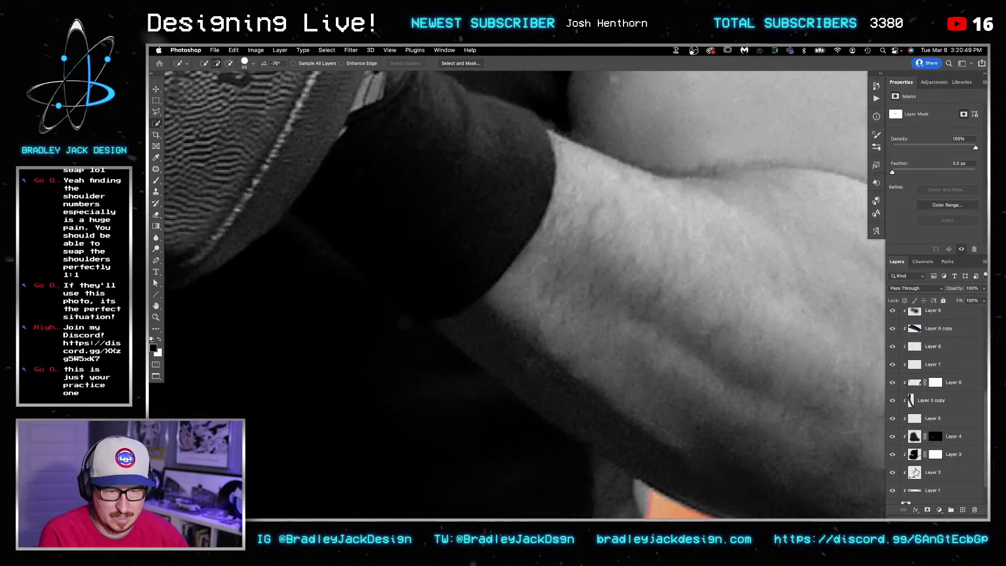
{"action": "left_click", "coordinate": [907, 478]}
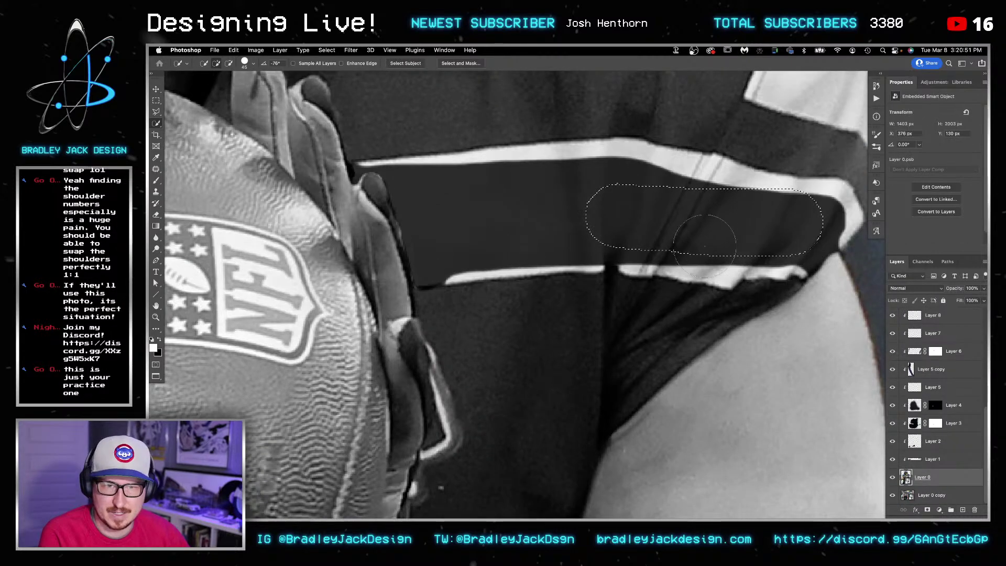
{"action": "mouse_move", "coordinate": [522, 187]}
{"action": "left_mouse_down"}
{"action": "mouse_move", "coordinate": [443, 231]}
{"action": "mouse_move", "coordinate": [426, 217]}
{"action": "left_mouse_up"}
{"action": "key", "text": "bracketleft"}
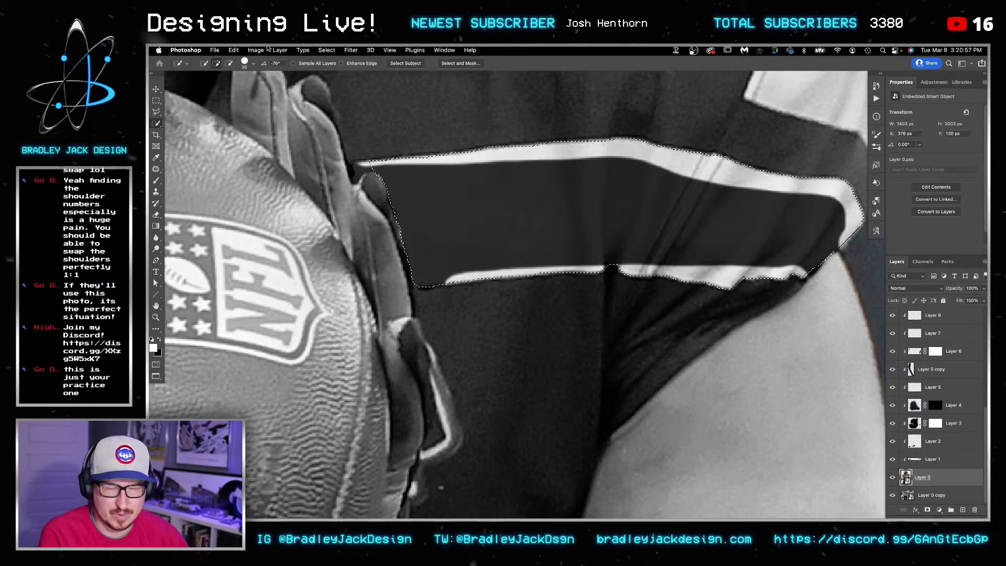
Step: Refine the stripe selection's edge along the glove fingertips and the stripe's lower corner in Select and Mask
{"action": "left_click", "coordinate": [460, 63]}
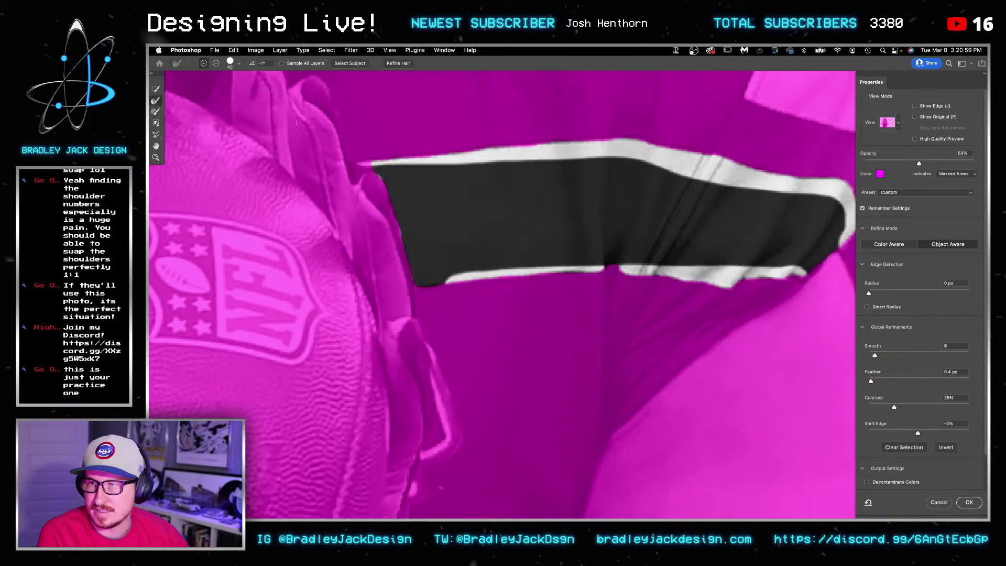
{"action": "mouse_move", "coordinate": [399, 155]}
{"action": "left_mouse_down"}
{"action": "mouse_move", "coordinate": [647, 144]}
{"action": "mouse_move", "coordinate": [848, 186]}
{"action": "mouse_move", "coordinate": [853, 204]}
{"action": "mouse_move", "coordinate": [812, 271]}
{"action": "mouse_move", "coordinate": [772, 283]}
{"action": "mouse_move", "coordinate": [603, 267]}
{"action": "mouse_move", "coordinate": [414, 286]}
{"action": "left_mouse_up"}
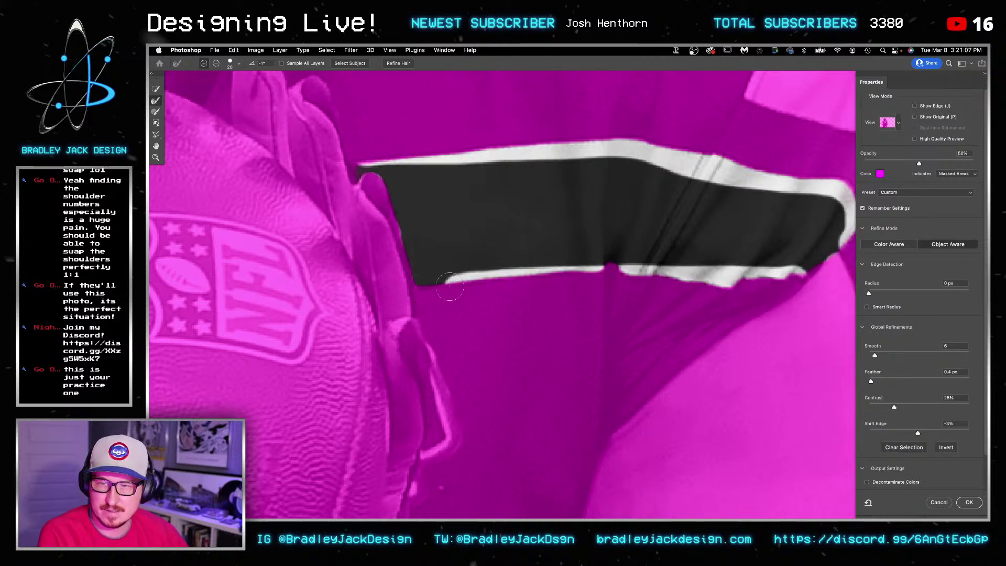
{"action": "key", "text": "Return"}
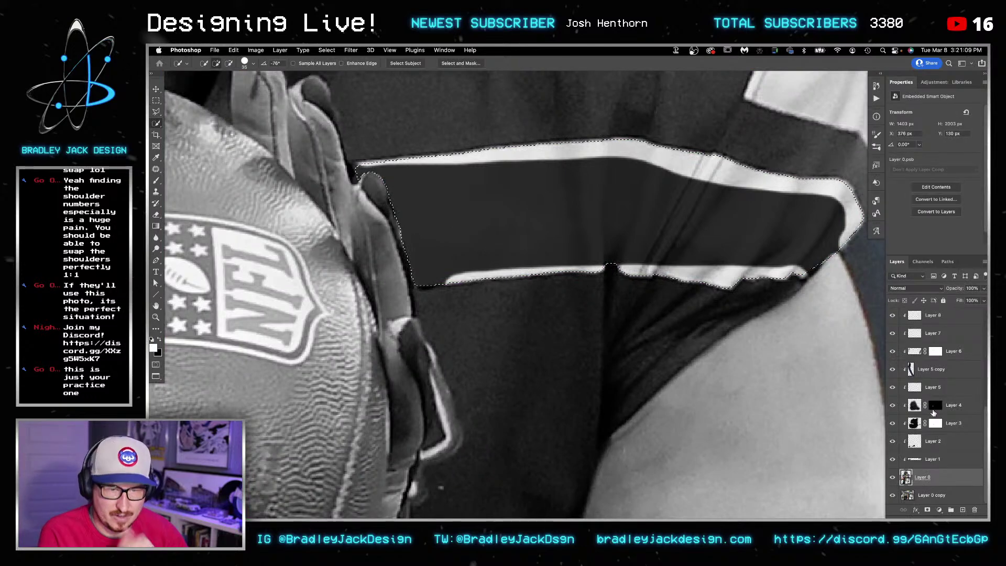
Step: Delete Group 1's old layer mask and give the group a new mask from the stripe selection
{"action": "scroll", "coordinate": [935, 411], "scroll_direction": "up", "scroll_amount": 5}
{"action": "right_click", "coordinate": [928, 365]}
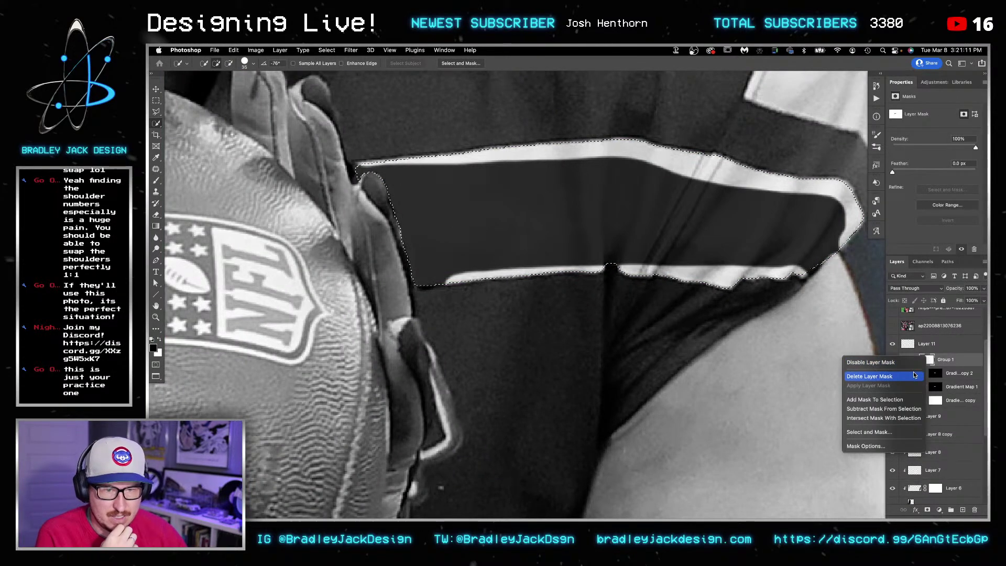
{"action": "left_click", "coordinate": [922, 376]}
{"action": "left_click", "coordinate": [927, 508]}
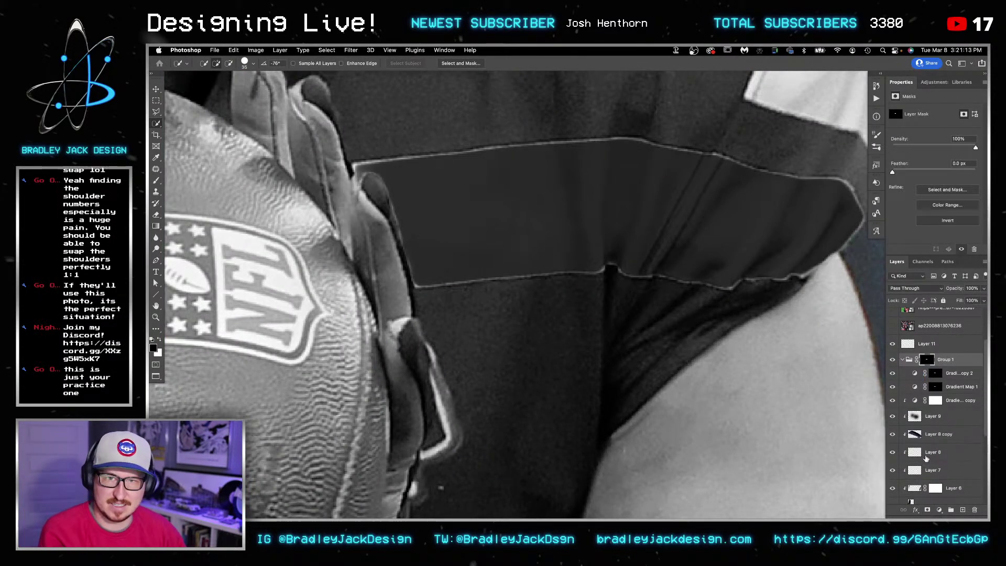
Step: Create a new blank layer and place it directly above Group 1, outside the group
{"action": "key", "text": "x"}
{"action": "key", "text": "super+alt+shift+n"}
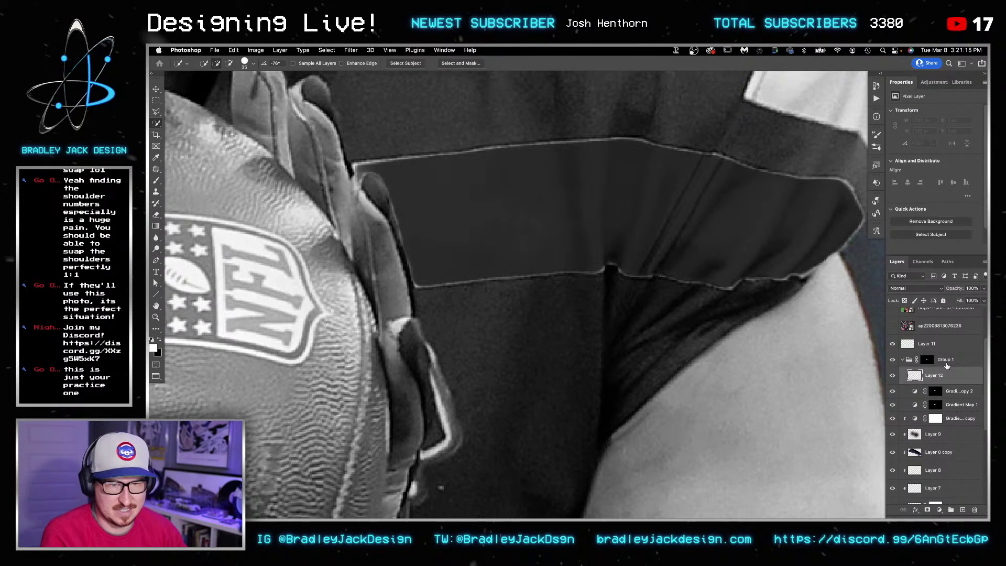
{"action": "left_click_drag", "start_coordinate": [935, 387], "coordinate": [931, 355]}
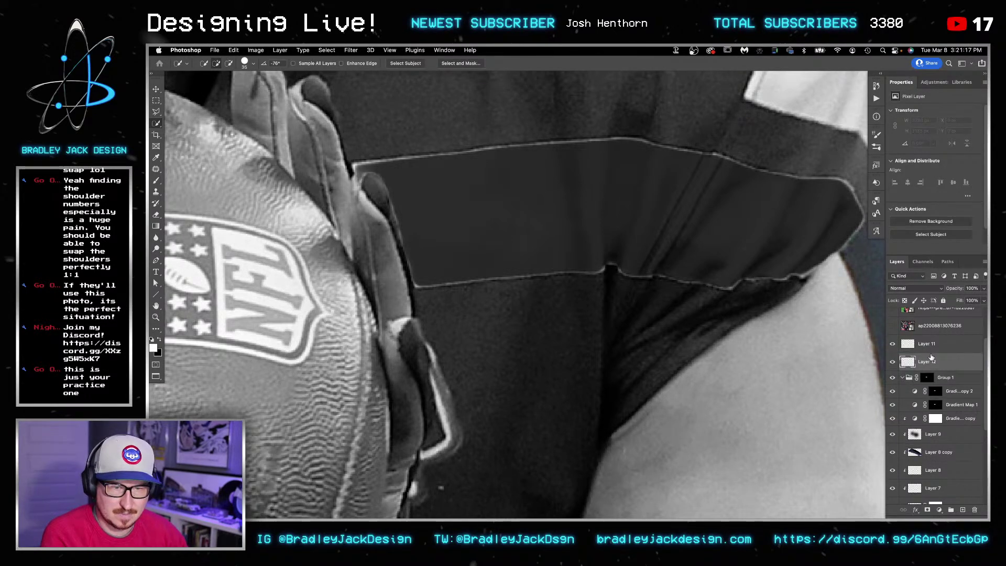
Step: Clone jersey fabric over the stripe's thin upper outline from the glove fingertips to the armpit fold
{"action": "key", "text": "s"}
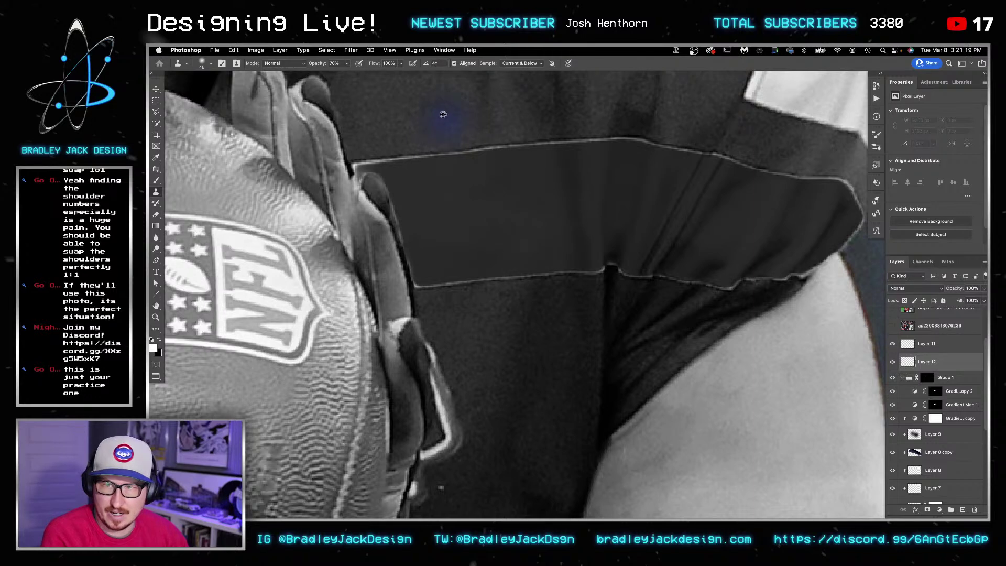
{"action": "mouse_move", "coordinate": [450, 134]}
{"action": "left_mouse_down"}
{"action": "mouse_move", "coordinate": [449, 148]}
{"action": "mouse_move", "coordinate": [498, 135]}
{"action": "mouse_move", "coordinate": [465, 149]}
{"action": "mouse_move", "coordinate": [518, 145]}
{"action": "mouse_move", "coordinate": [478, 216]}
{"action": "left_mouse_up"}
{"action": "key", "text": "bracketleft"}
{"action": "key", "text": "bracketleft"}
{"action": "left_click_drag", "start_coordinate": [404, 210], "coordinate": [336, 211]}
{"action": "key", "text": "bracketleft"}
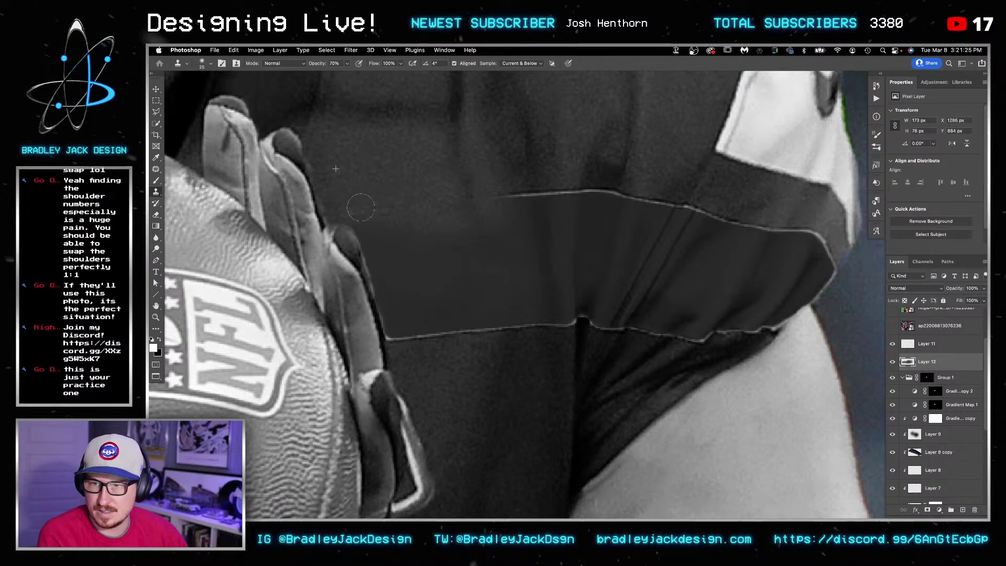
{"action": "left_click_drag", "start_coordinate": [518, 173], "coordinate": [561, 193]}
{"action": "key", "text": "bracketright"}
{"action": "left_click", "coordinate": [565, 143], "text": "alt"}
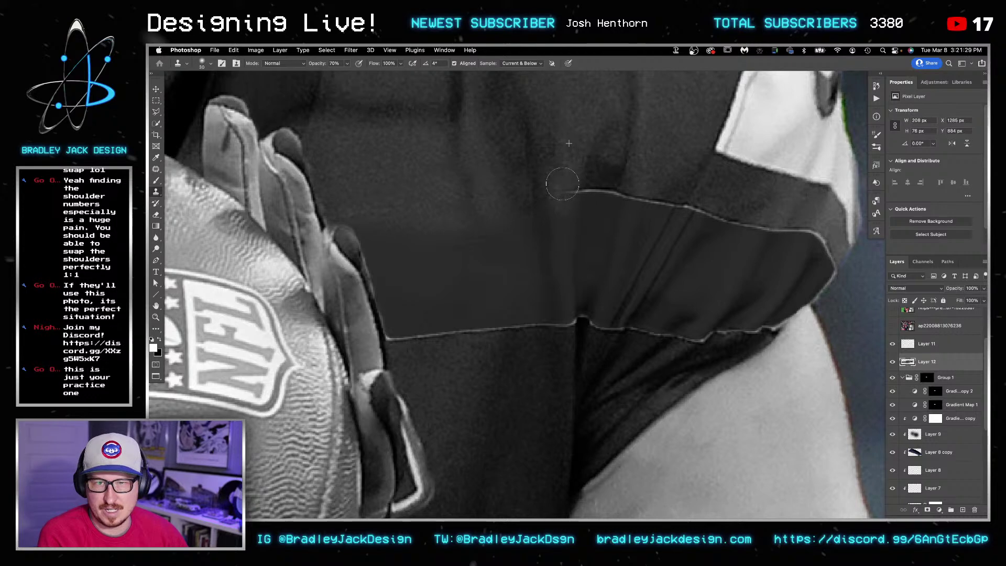
Step: Clone jersey fabric over the stripe's lower outline between the armpit fold and the glove
{"action": "left_click", "coordinate": [505, 397], "text": "alt"}
{"action": "mouse_move", "coordinate": [534, 344]}
{"action": "left_mouse_down"}
{"action": "mouse_move", "coordinate": [531, 314]}
{"action": "mouse_move", "coordinate": [497, 391]}
{"action": "mouse_move", "coordinate": [510, 322]}
{"action": "mouse_move", "coordinate": [497, 311]}
{"action": "mouse_move", "coordinate": [470, 364]}
{"action": "left_mouse_up"}
{"action": "left_click", "coordinate": [486, 395], "text": "alt"}
{"action": "key", "text": "bracketright"}
{"action": "left_click", "coordinate": [446, 387], "text": "alt"}
{"action": "mouse_move", "coordinate": [467, 319]}
{"action": "left_mouse_down"}
{"action": "mouse_move", "coordinate": [455, 372]}
{"action": "mouse_move", "coordinate": [442, 375]}
{"action": "mouse_move", "coordinate": [443, 313]}
{"action": "left_mouse_up"}
{"action": "left_click", "coordinate": [442, 375], "text": "alt"}
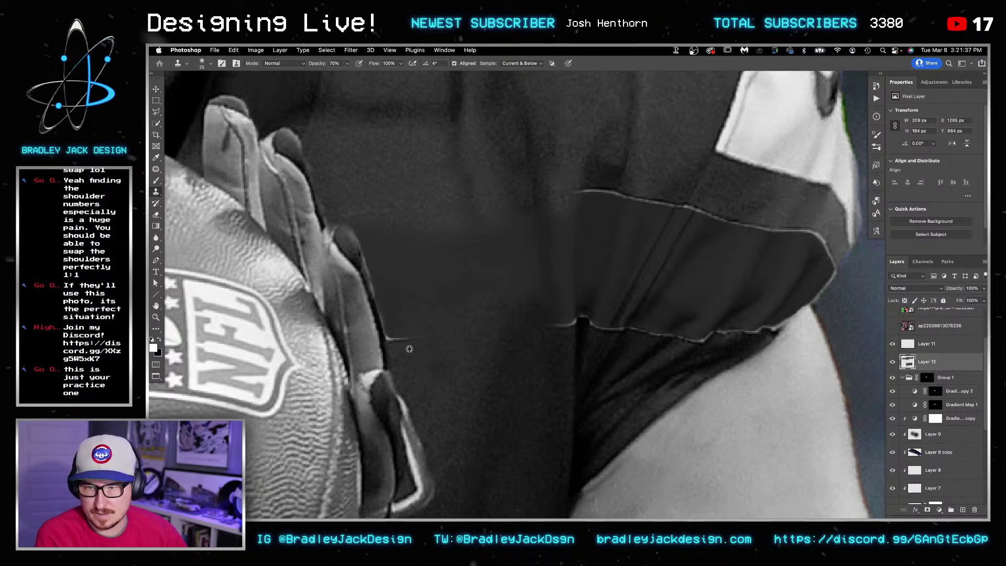
{"action": "left_click", "coordinate": [449, 395], "text": "alt"}
{"action": "mouse_move", "coordinate": [399, 357]}
{"action": "left_mouse_down"}
{"action": "mouse_move", "coordinate": [410, 309]}
{"action": "mouse_move", "coordinate": [396, 309]}
{"action": "left_mouse_up"}
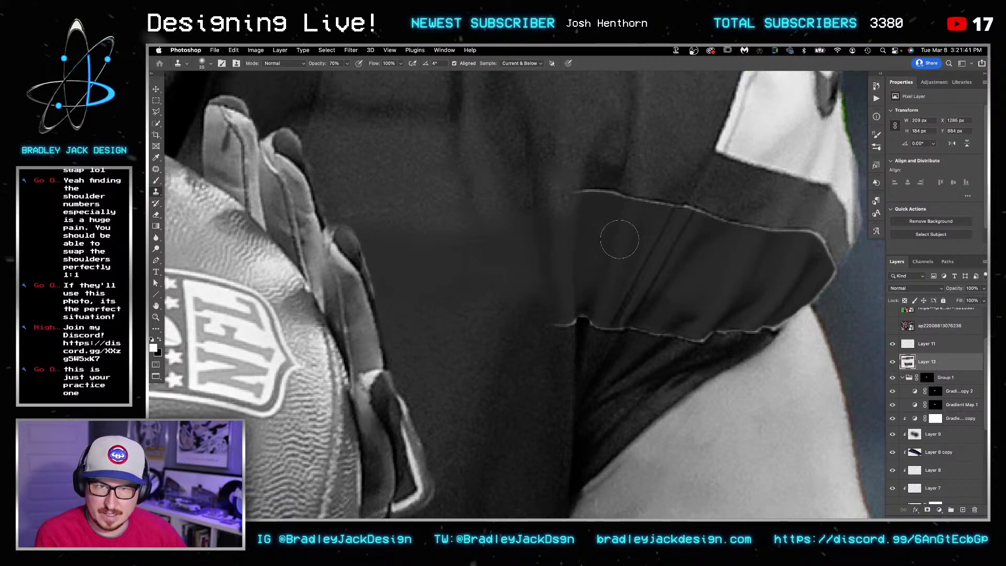
Step: Blend the cloned chest fabric beside the glove using a larger Clone Stamp at 40% opacity
{"action": "scroll", "coordinate": [567, 261], "scroll_direction": "down", "scroll_amount": 5}
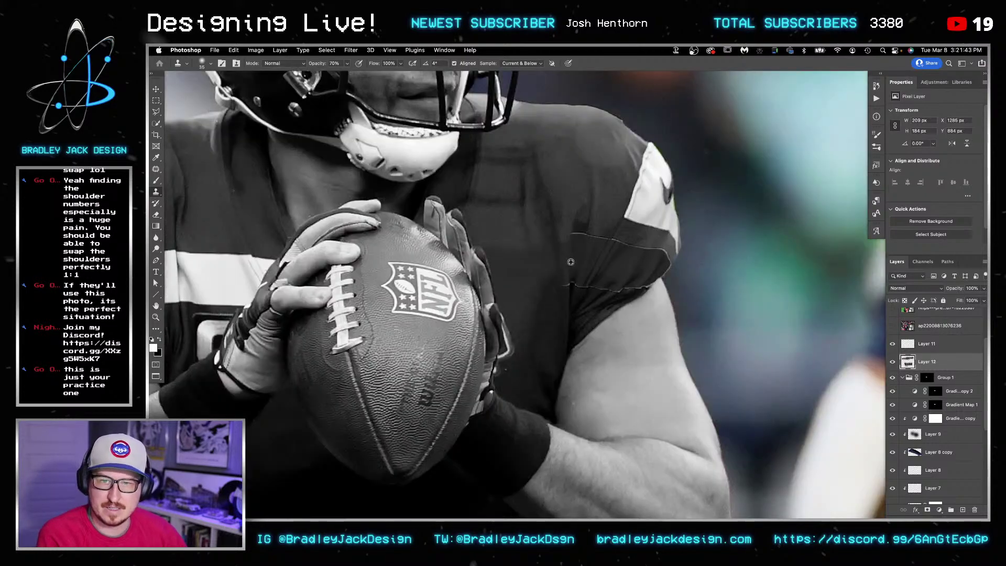
{"action": "scroll", "coordinate": [571, 262], "scroll_direction": "up", "scroll_amount": 5}
{"action": "key", "text": "bracketright"}
{"action": "key", "text": "]"}
{"action": "left_click", "coordinate": [519, 307]}
{"action": "key", "text": "bracketright"}
{"action": "key", "text": "4"}
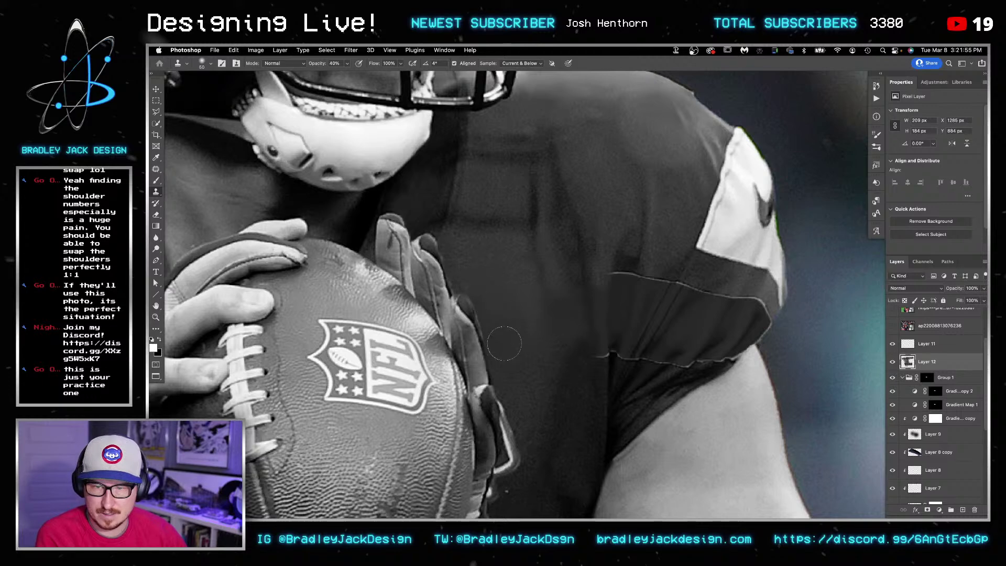
{"action": "key", "text": "bracketleft"}
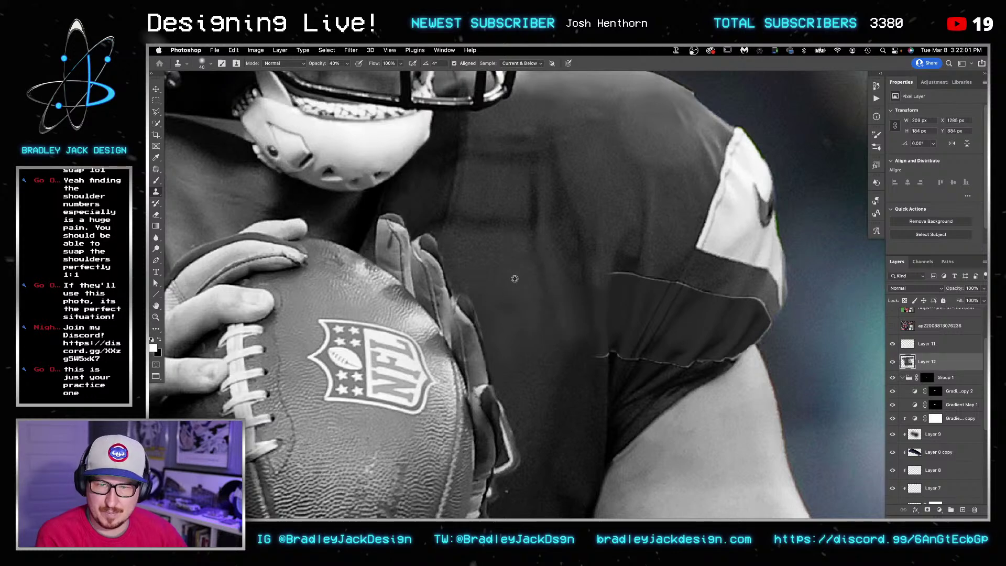
{"action": "key", "text": "alt+bracketleft"}
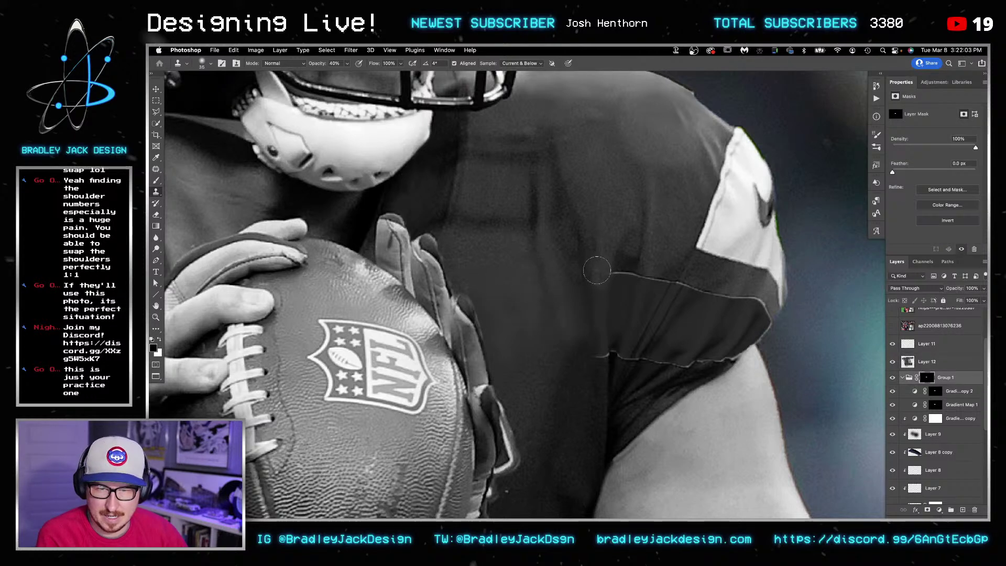
{"action": "key", "text": "bracketleft"}
{"action": "key", "text": "bracketleft"}
{"action": "left_click_drag", "start_coordinate": [601, 358], "coordinate": [601, 347]}
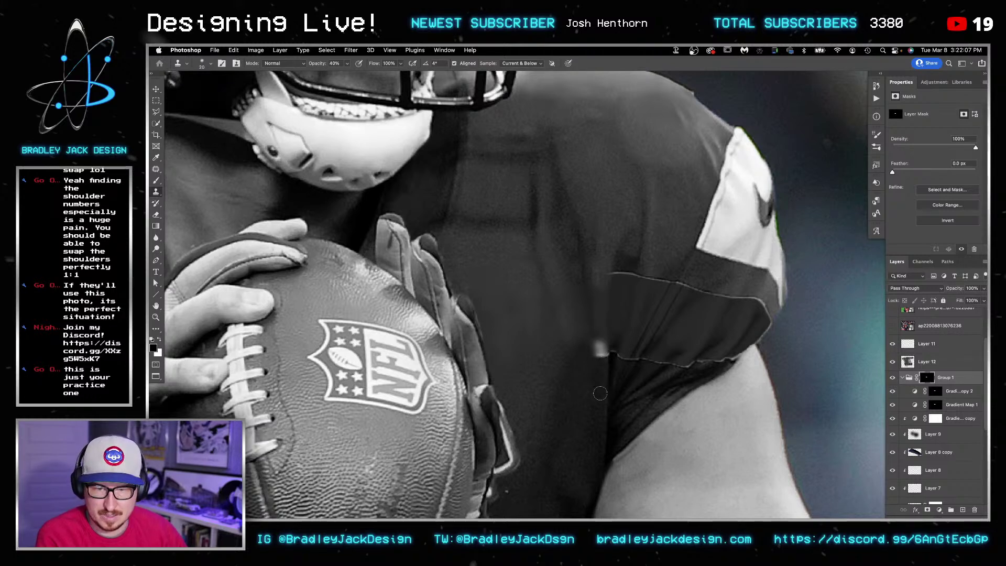
{"action": "left_click", "coordinate": [893, 378]}
{"action": "left_click", "coordinate": [893, 378]}
{"action": "key", "text": "super+z"}
{"action": "key", "text": "super+z"}
{"action": "key", "text": "super+z"}
{"action": "key", "text": "super+z"}
{"action": "key", "text": "super+z"}
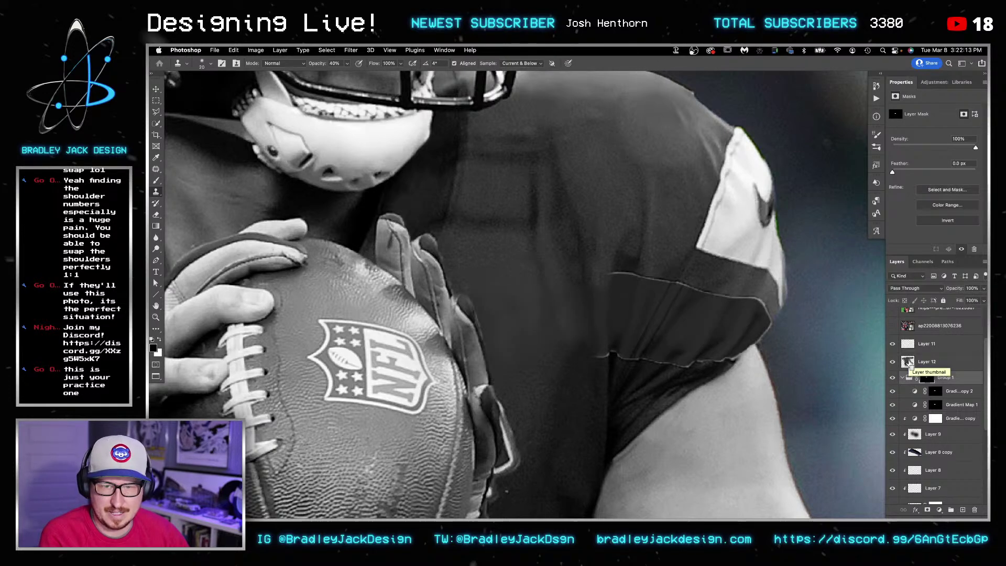
Step: Clone fabric on Layer 12 over the stripe's upper outline from the armpit fold across the sleeve seam
{"action": "key", "text": "x"}
{"action": "left_click", "coordinate": [908, 362]}
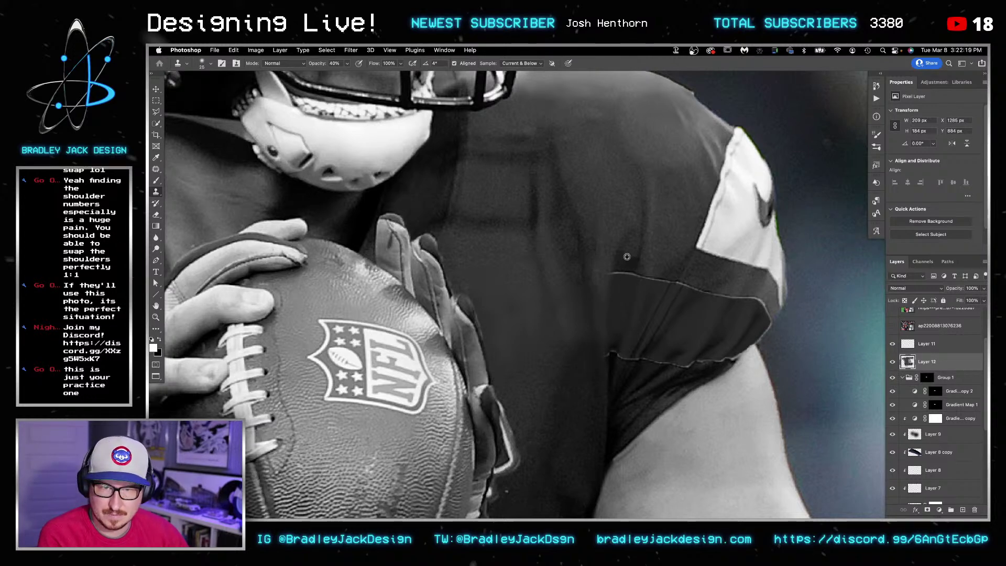
{"action": "left_click_drag", "start_coordinate": [626, 271], "coordinate": [616, 273]}
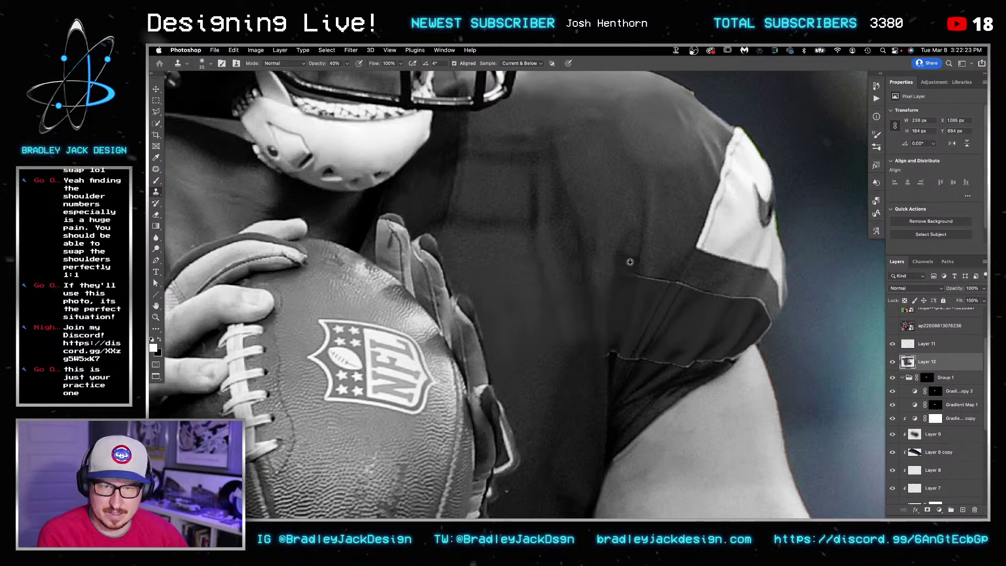
{"action": "left_click_drag", "start_coordinate": [625, 275], "coordinate": [649, 268]}
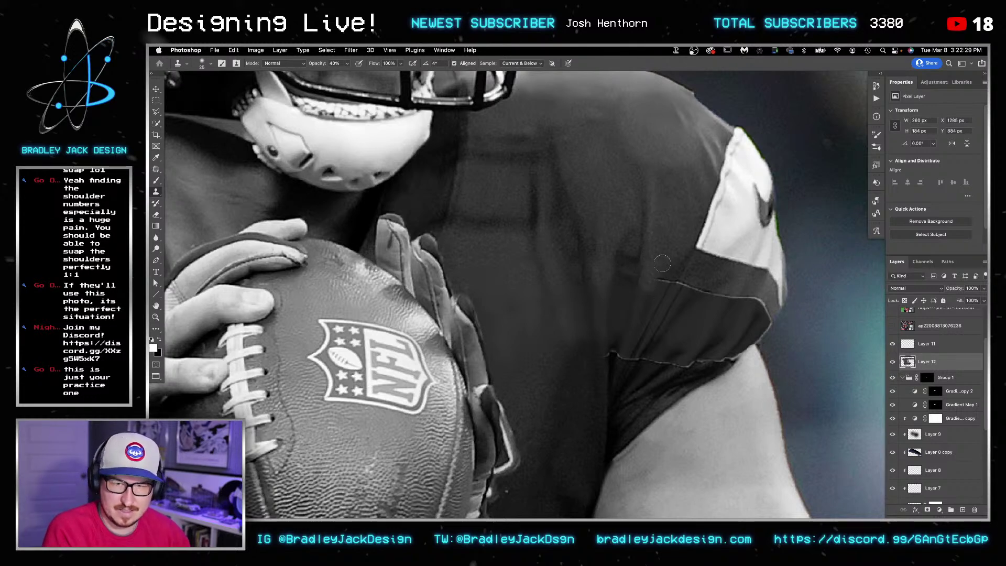
{"action": "left_click", "coordinate": [659, 277]}
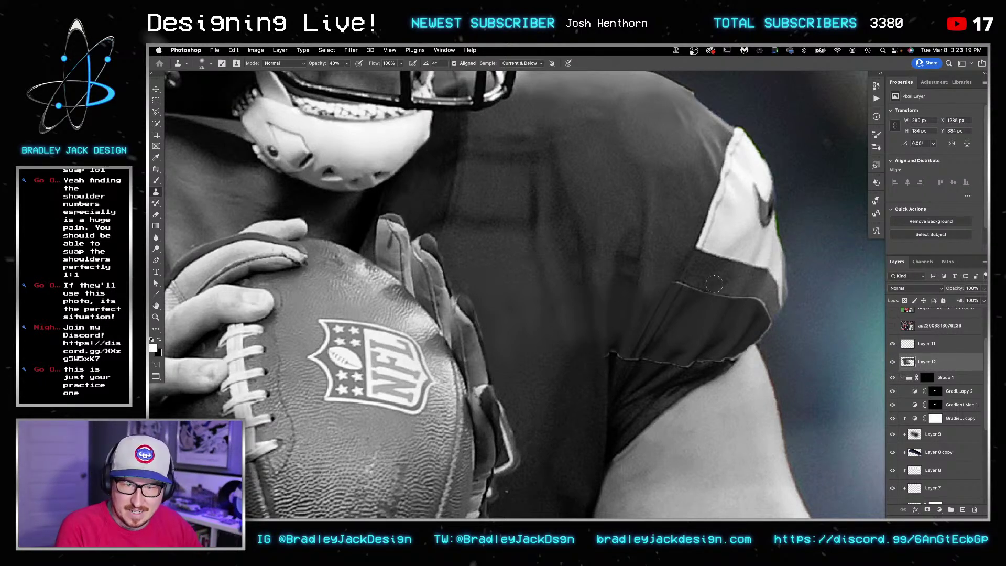
{"action": "left_click_drag", "start_coordinate": [711, 293], "coordinate": [724, 295]}
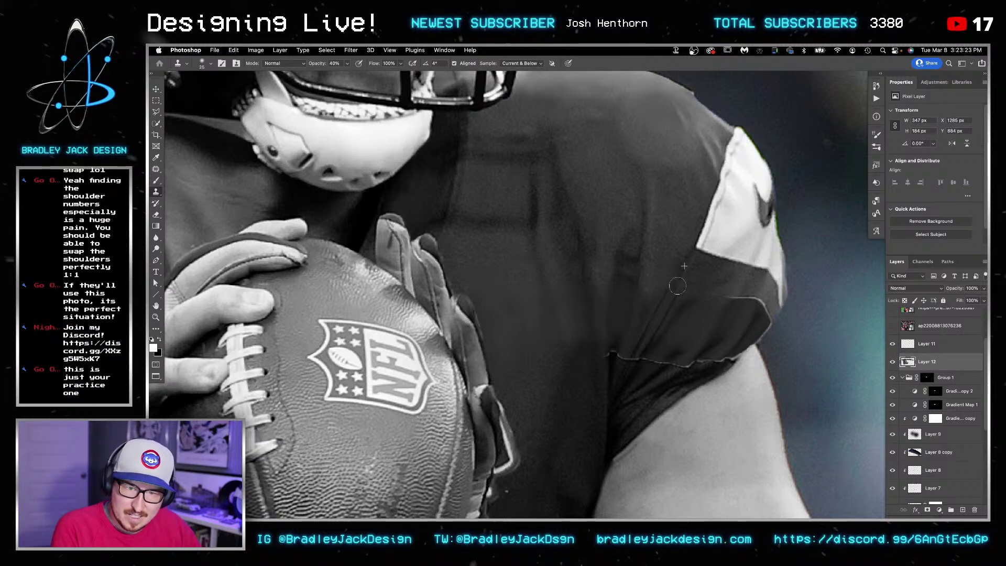
Step: Clone out the stripe's lower outline from the armpit fold to the middle of the sleeve hem
{"action": "key", "text": "bracketleft"}
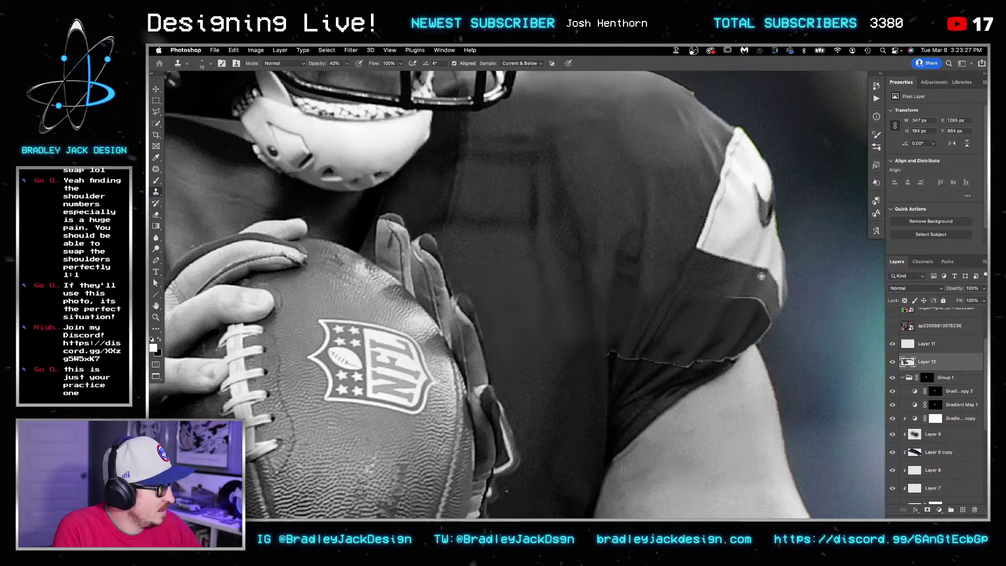
{"action": "scroll", "coordinate": [755, 285], "scroll_direction": "up", "scroll_amount": 1}
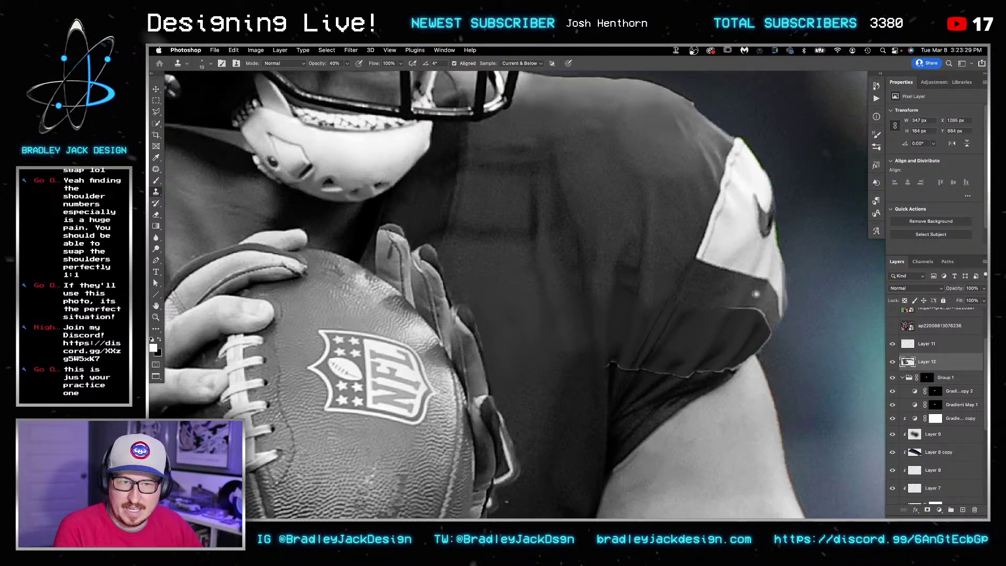
{"action": "scroll", "coordinate": [622, 403], "scroll_direction": "up", "scroll_amount": 3}
{"action": "scroll", "coordinate": [634, 366], "scroll_direction": "down", "scroll_amount": 3}
{"action": "key", "text": "bracketright"}
{"action": "key", "text": "bracketright"}
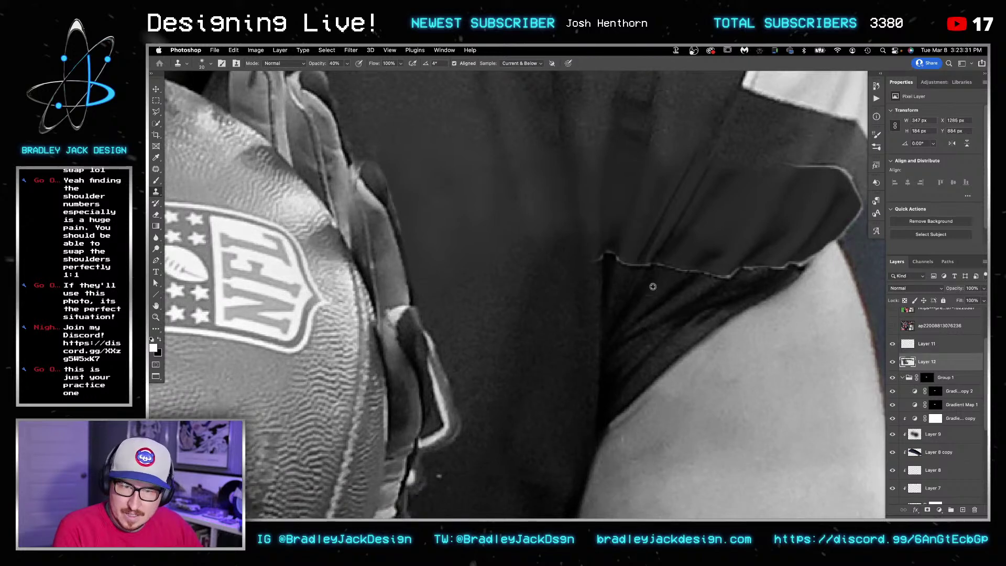
{"action": "mouse_move", "coordinate": [671, 273]}
{"action": "left_mouse_down"}
{"action": "mouse_move", "coordinate": [685, 259]}
{"action": "mouse_move", "coordinate": [701, 270]}
{"action": "mouse_move", "coordinate": [727, 266]}
{"action": "mouse_move", "coordinate": [701, 266]}
{"action": "mouse_move", "coordinate": [735, 230]}
{"action": "left_mouse_up"}
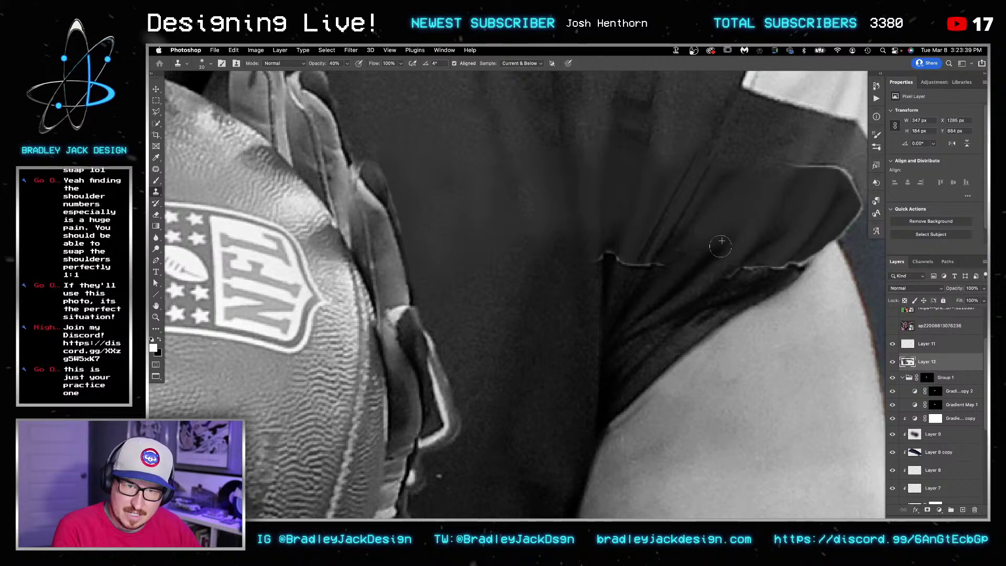
{"action": "left_click", "coordinate": [620, 275], "text": "alt"}
{"action": "mouse_move", "coordinate": [621, 260]}
{"action": "left_mouse_down"}
{"action": "mouse_move", "coordinate": [641, 261]}
{"action": "mouse_move", "coordinate": [610, 249]}
{"action": "left_mouse_up"}
{"action": "left_click", "coordinate": [595, 275], "text": "alt"}
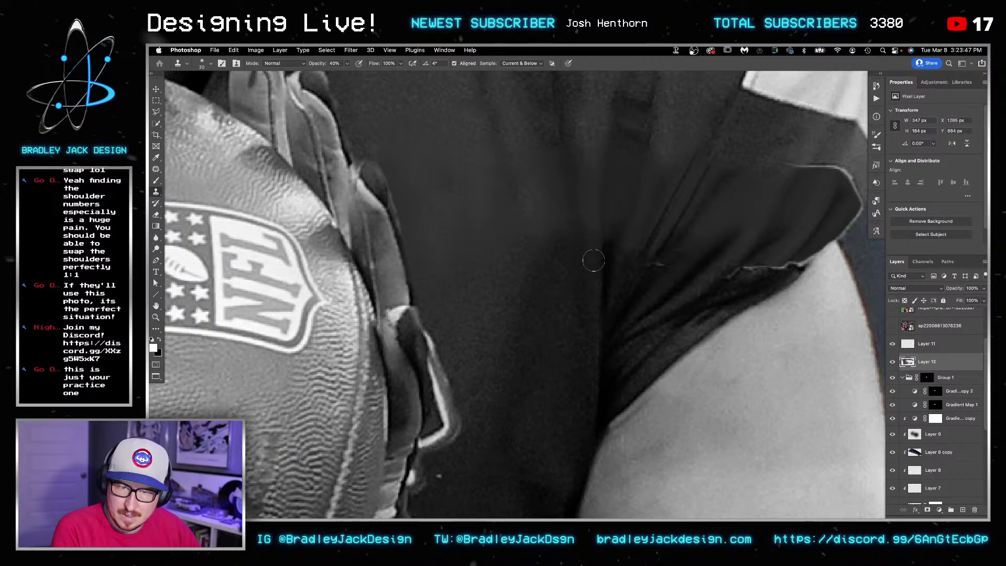
Step: Clone smooth fabric over the diagonal seam lines on the sleeve and blend the light patch left beside them
{"action": "left_click", "coordinate": [633, 130], "text": "alt"}
{"action": "key", "text": "]"}
{"action": "left_click_drag", "start_coordinate": [629, 162], "coordinate": [631, 138]}
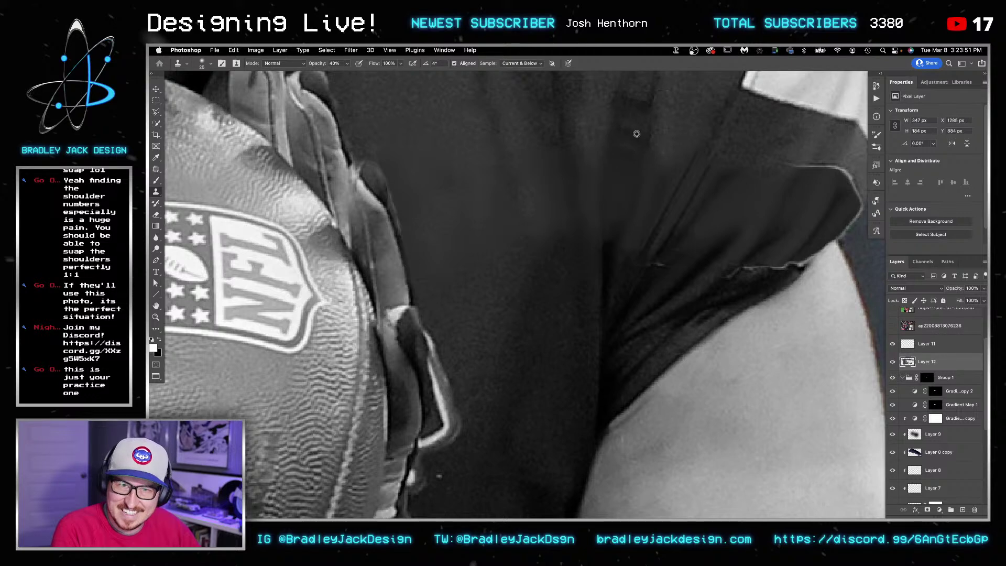
{"action": "left_click_drag", "start_coordinate": [699, 152], "coordinate": [644, 247]}
{"action": "key", "text": "bracketright"}
{"action": "left_click", "coordinate": [703, 120], "text": "alt"}
{"action": "mouse_move", "coordinate": [711, 141]}
{"action": "left_mouse_down"}
{"action": "mouse_move", "coordinate": [655, 234]}
{"action": "mouse_move", "coordinate": [681, 161]}
{"action": "mouse_move", "coordinate": [668, 178]}
{"action": "mouse_move", "coordinate": [650, 245]}
{"action": "mouse_move", "coordinate": [707, 181]}
{"action": "mouse_move", "coordinate": [690, 204]}
{"action": "left_mouse_up"}
{"action": "left_click", "coordinate": [681, 135], "text": "alt"}
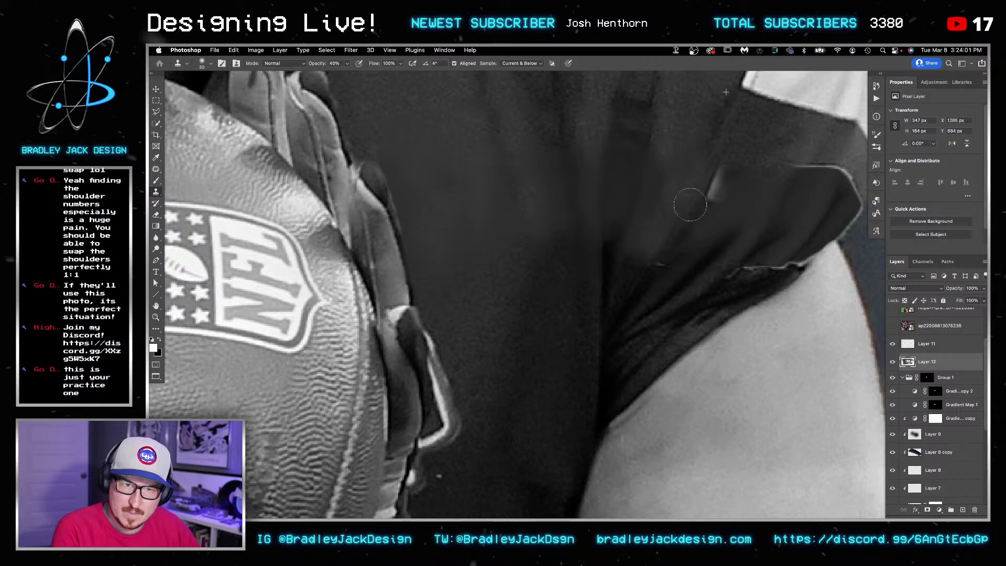
{"action": "left_click", "coordinate": [749, 193], "text": "alt"}
{"action": "left_click", "coordinate": [757, 132], "text": "alt"}
{"action": "left_click_drag", "start_coordinate": [721, 190], "coordinate": [708, 196]}
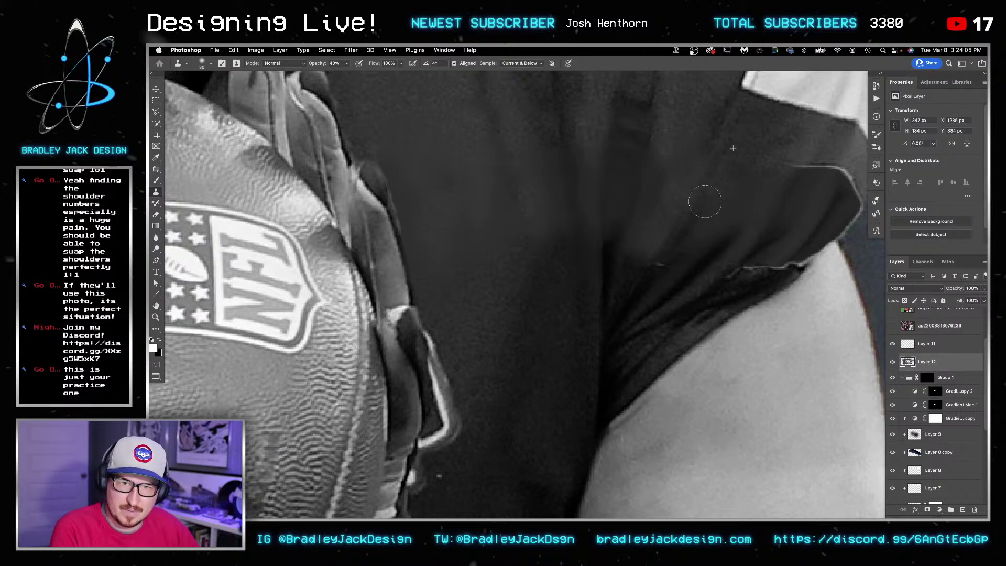
Step: Clone fabric over the remaining stripe outline at the sleeve's outer edge using a smaller Clone Stamp
{"action": "key", "text": "bracketleft"}
{"action": "key", "text": "bracketleft"}
{"action": "key", "text": "bracketleft"}
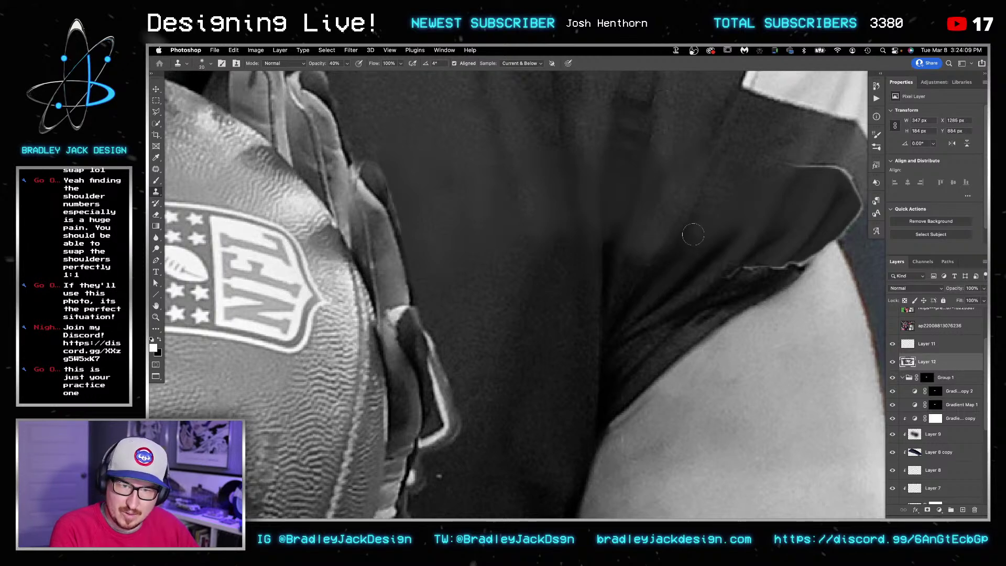
{"action": "left_click_drag", "start_coordinate": [815, 204], "coordinate": [736, 232]}
{"action": "left_click_drag", "start_coordinate": [776, 176], "coordinate": [768, 213]}
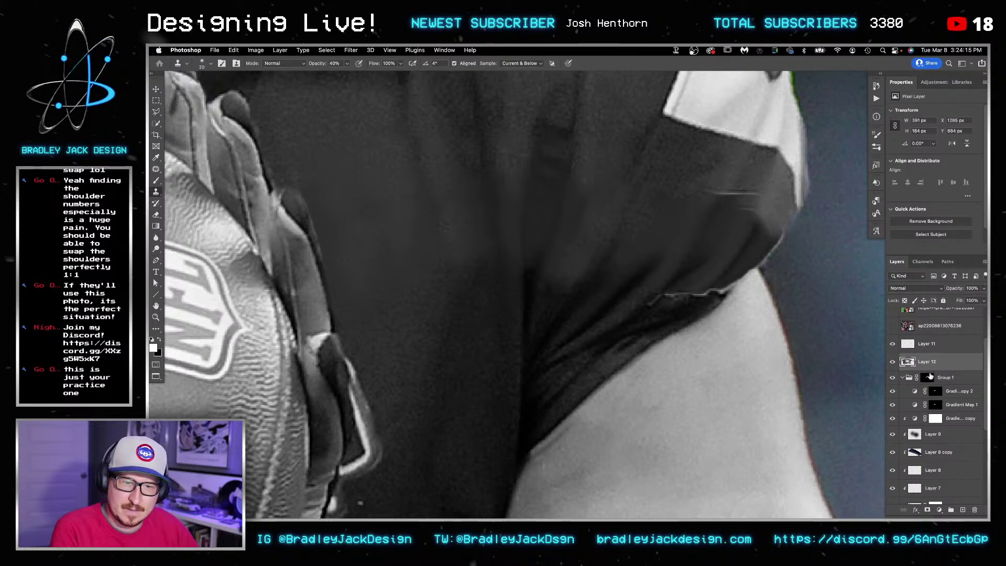
Step: Group Layer 12 with Group 1, mask the new group to Layer 0's outline, and reselect Layer 12 inside it
{"action": "left_click", "coordinate": [947, 378]}
{"action": "scroll", "coordinate": [936, 410], "scroll_direction": "down", "scroll_amount": 5}
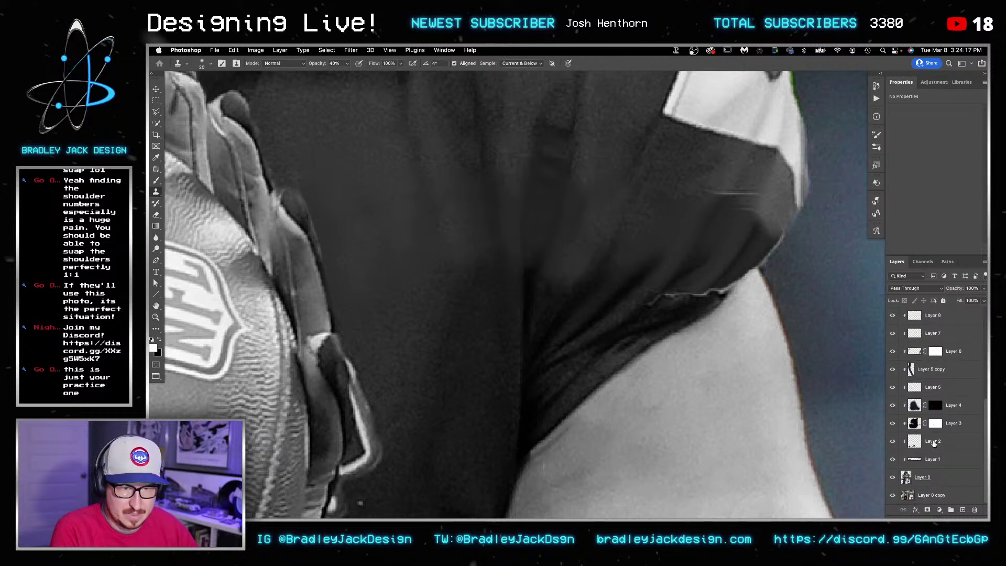
{"action": "left_click", "coordinate": [908, 477], "text": "super"}
{"action": "left_click", "coordinate": [927, 510]}
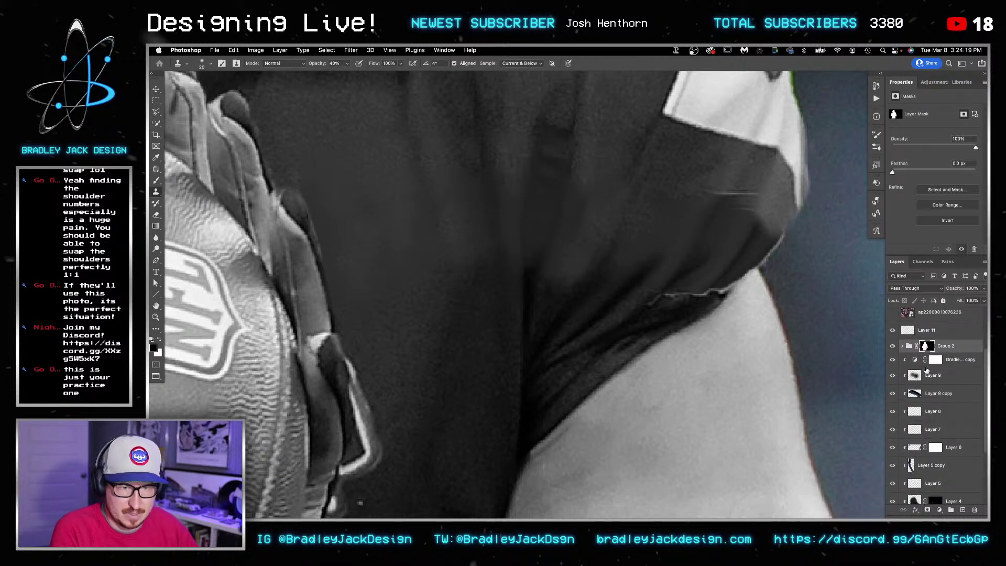
{"action": "left_click", "coordinate": [902, 346]}
{"action": "left_click", "coordinate": [915, 362]}
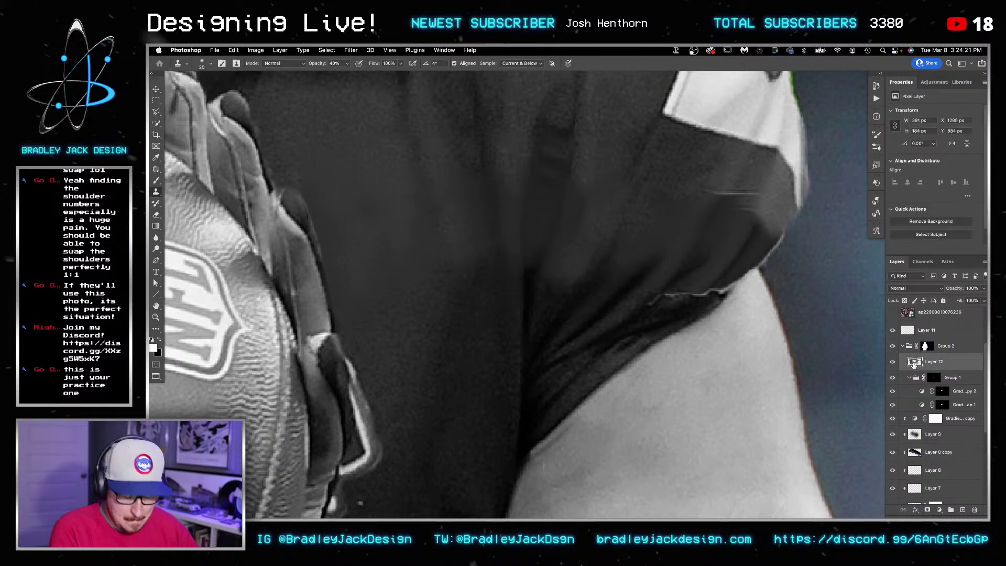
Step: Clone out the leftover line fragments on the outer sleeve and the light stripe outline along its hem
{"action": "left_click", "coordinate": [768, 220], "text": "alt"}
{"action": "left_click", "coordinate": [756, 244]}
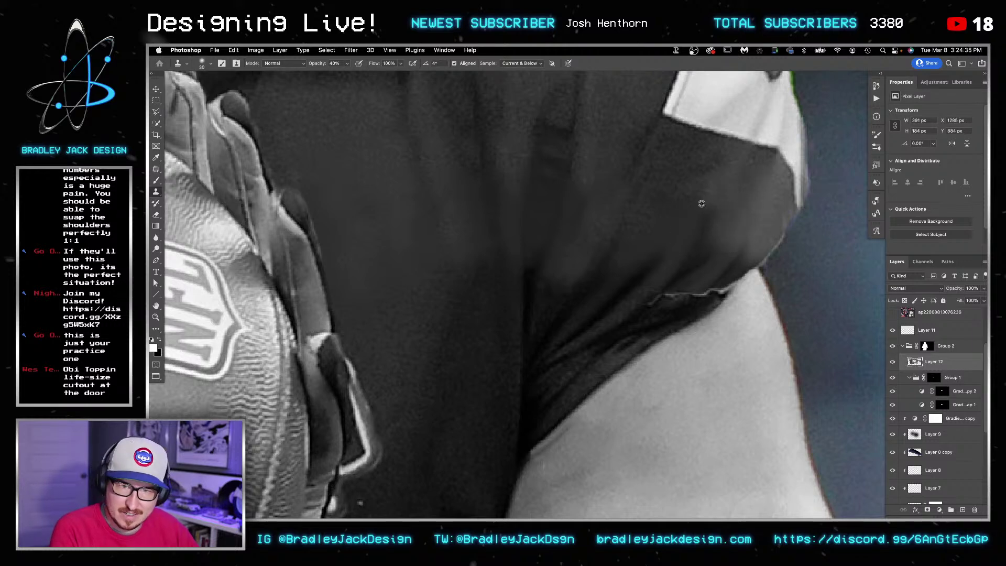
{"action": "key", "text": "bracketleft"}
{"action": "key", "text": "bracketleft"}
{"action": "key", "text": "bracketleft"}
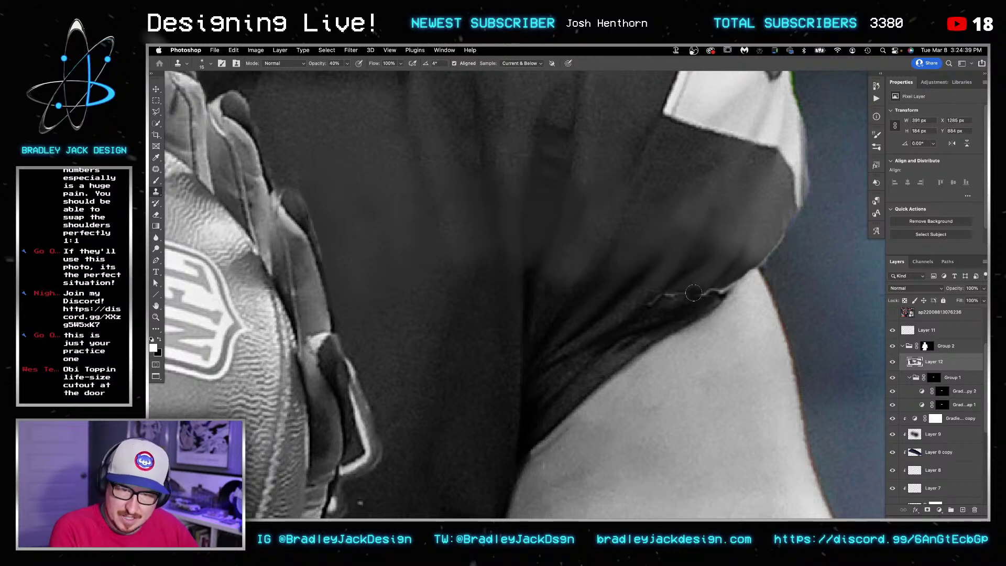
{"action": "left_click", "coordinate": [676, 306], "text": "alt"}
{"action": "key", "text": "bracketright"}
{"action": "left_click_drag", "start_coordinate": [691, 295], "coordinate": [725, 282]}
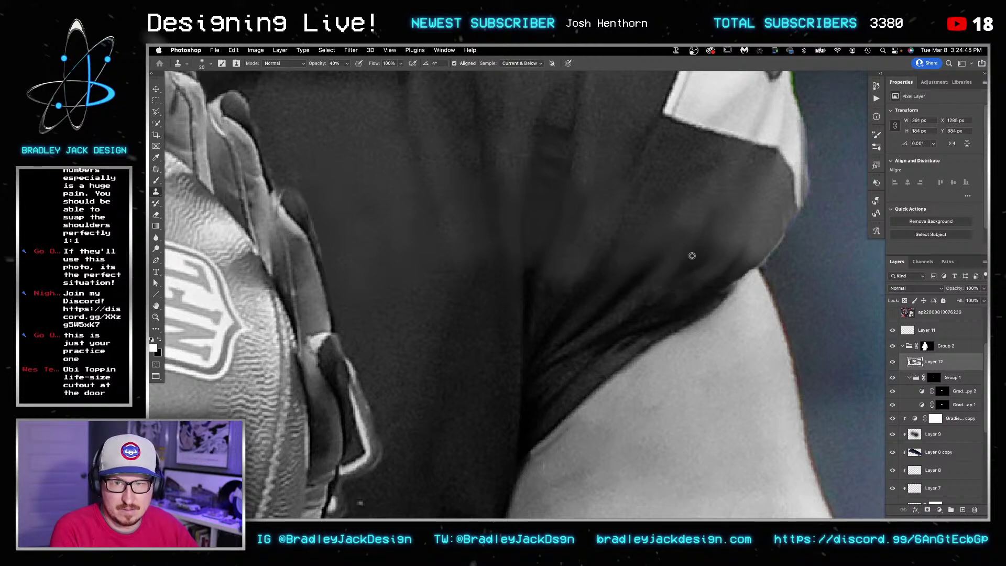
Step: Load Group 1's mask as a selection and add the white stripe on the opposite sleeve and chest using Quick Selection on Layer 0
{"action": "key", "text": "super+0"}
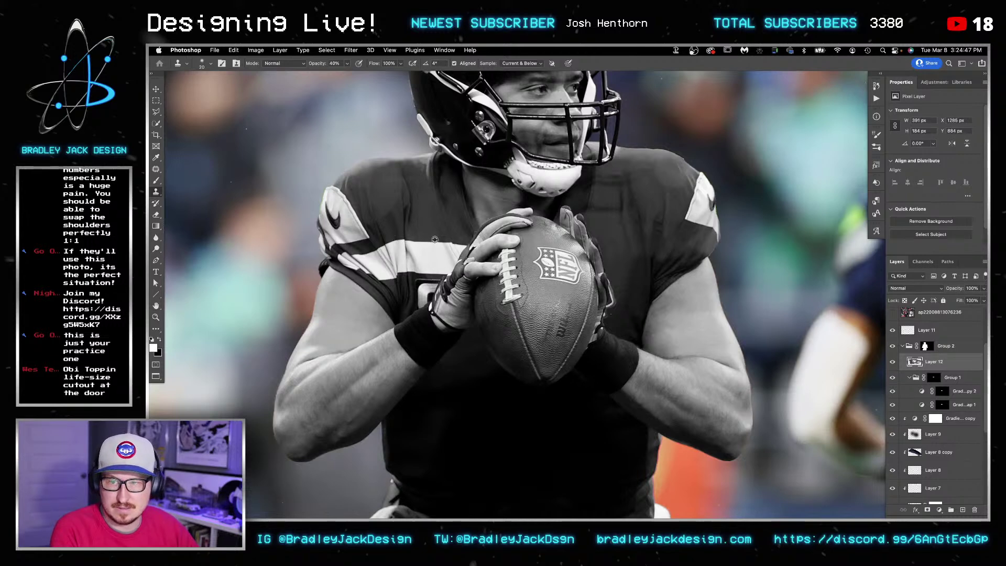
{"action": "scroll", "coordinate": [435, 239], "scroll_direction": "up", "scroll_amount": 3}
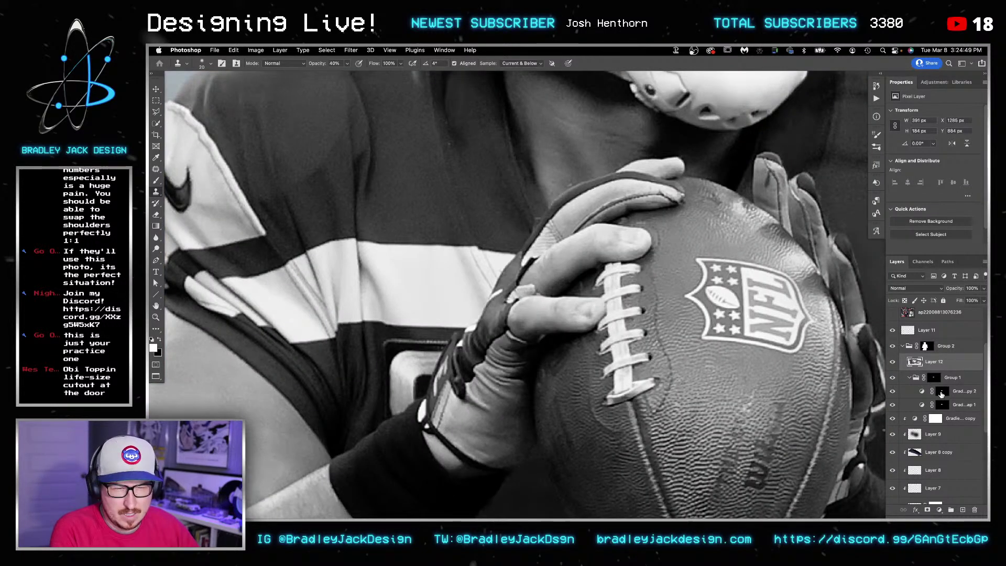
{"action": "left_click", "coordinate": [942, 395]}
{"action": "key", "text": "b"}
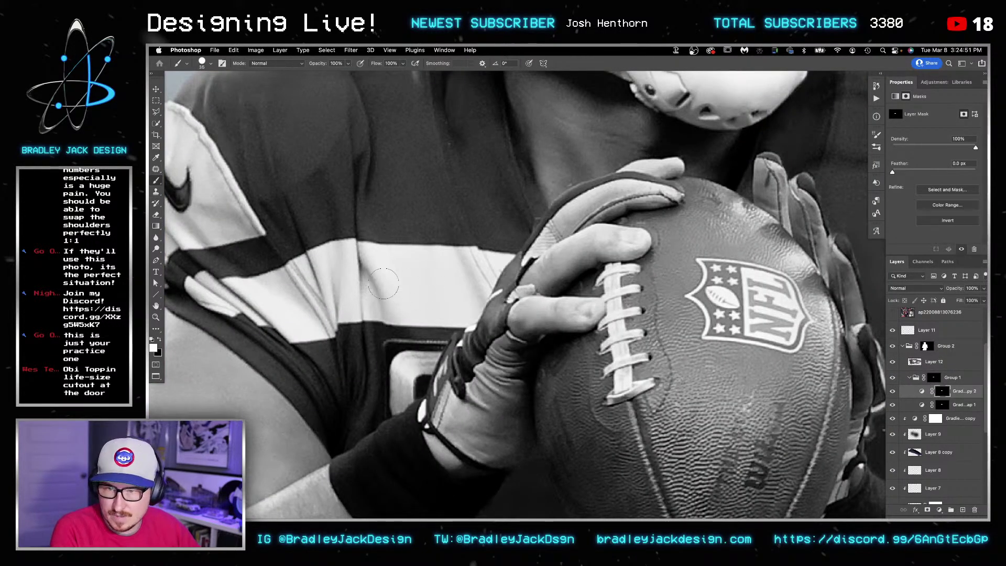
{"action": "left_click", "coordinate": [937, 380], "text": "ctrl"}
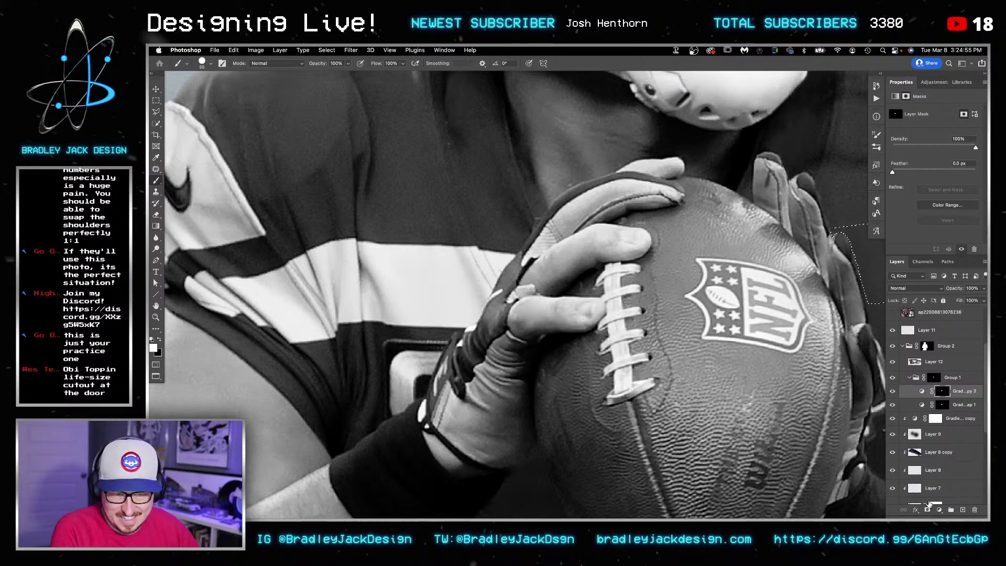
{"action": "scroll", "coordinate": [928, 472], "scroll_direction": "down", "scroll_amount": 5}
{"action": "left_click", "coordinate": [923, 477]}
{"action": "key", "text": "w"}
{"action": "left_click_drag", "start_coordinate": [386, 282], "coordinate": [347, 284]}
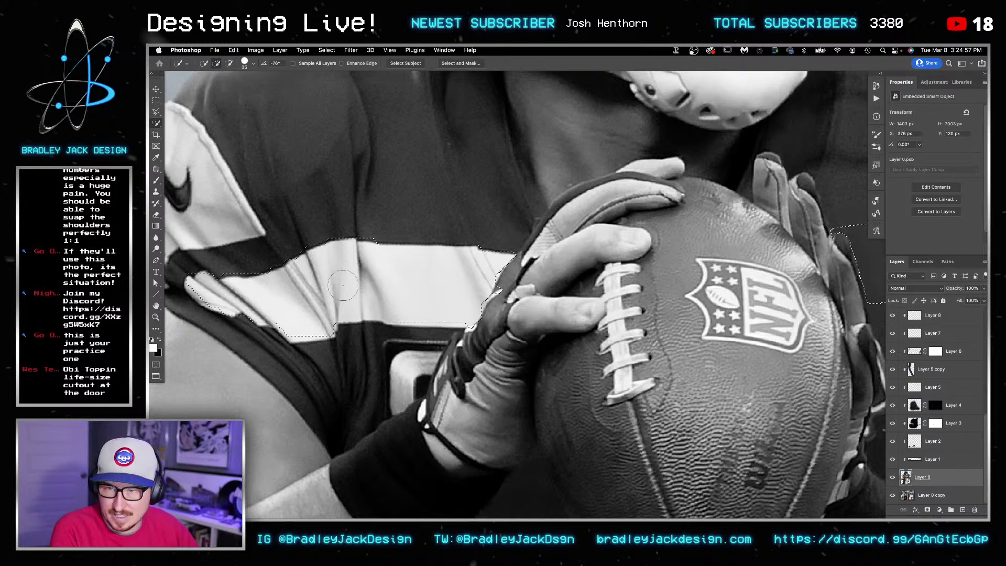
Step: Reveal the selected stripe area in Group 1's mask and deselect
{"action": "scroll", "coordinate": [929, 398], "scroll_direction": "up", "scroll_amount": 3}
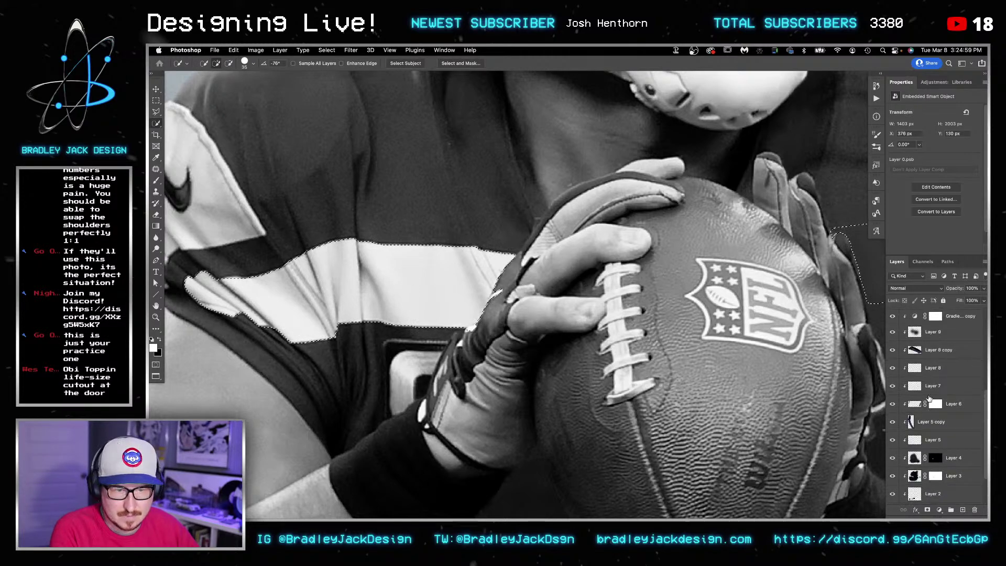
{"action": "scroll", "coordinate": [929, 399], "scroll_direction": "up", "scroll_amount": 3}
{"action": "left_click", "coordinate": [936, 360]}
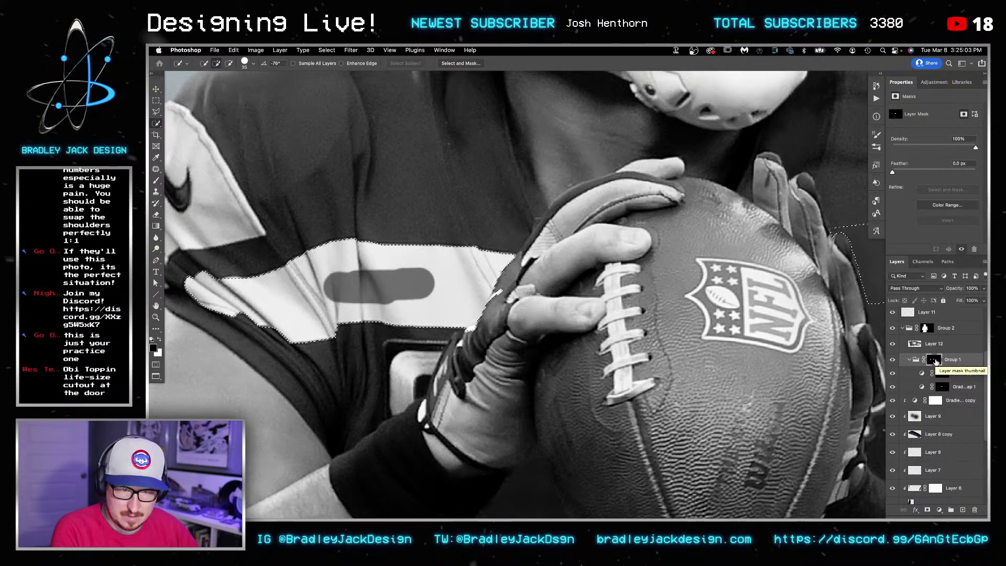
{"action": "key", "text": "ctrl+d"}
Step: Try to brush over the stripe's gray patch on Group 1's mask and undo the last stroke
{"action": "key", "text": "b"}
{"action": "mouse_move", "coordinate": [427, 277]}
{"action": "left_mouse_down"}
{"action": "mouse_move", "coordinate": [357, 279]}
{"action": "mouse_move", "coordinate": [398, 276]}
{"action": "left_mouse_up"}
{"action": "key", "text": "x"}
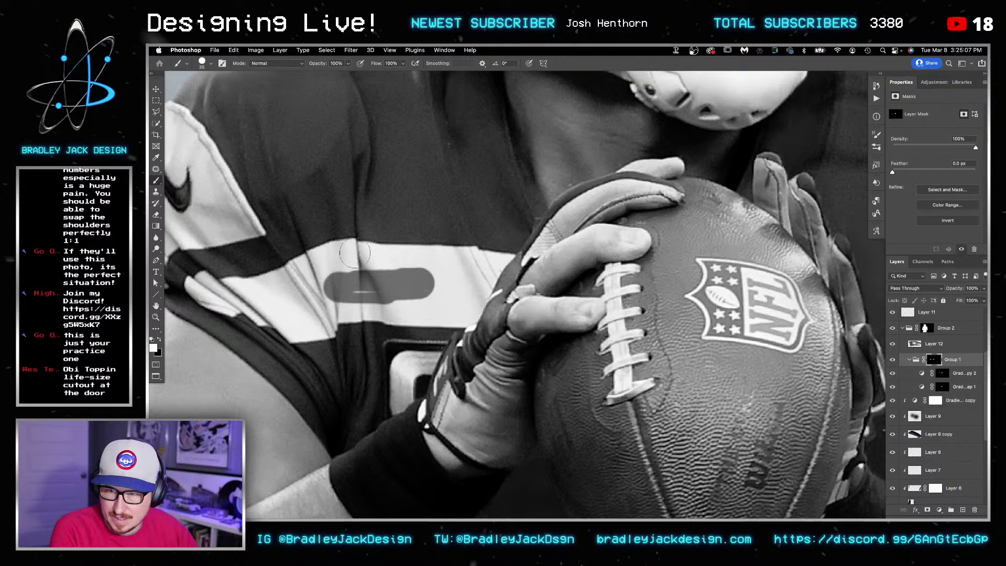
{"action": "key", "text": "x"}
{"action": "left_click_drag", "start_coordinate": [427, 281], "coordinate": [449, 285]}
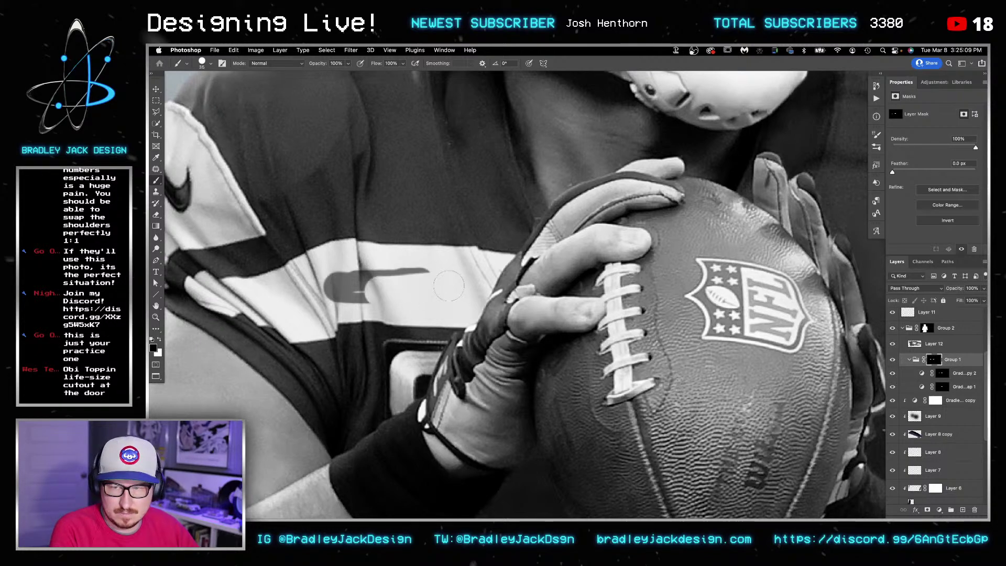
{"action": "key", "text": "super+z"}
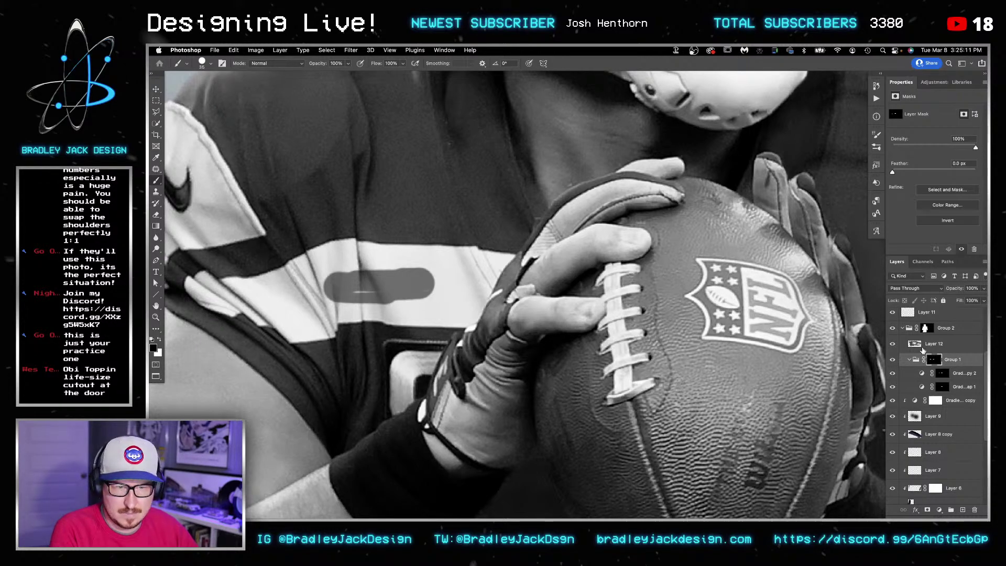
Step: Paint white over the whole stripe on the upper gradient map's mask and fill the missed spots in Group 1's mask
{"action": "left_click", "coordinate": [942, 373]}
{"action": "mouse_move", "coordinate": [452, 285]}
{"action": "left_mouse_down"}
{"action": "mouse_move", "coordinate": [338, 260]}
{"action": "mouse_move", "coordinate": [415, 286]}
{"action": "mouse_move", "coordinate": [339, 284]}
{"action": "left_mouse_up"}
{"action": "key", "text": "x"}
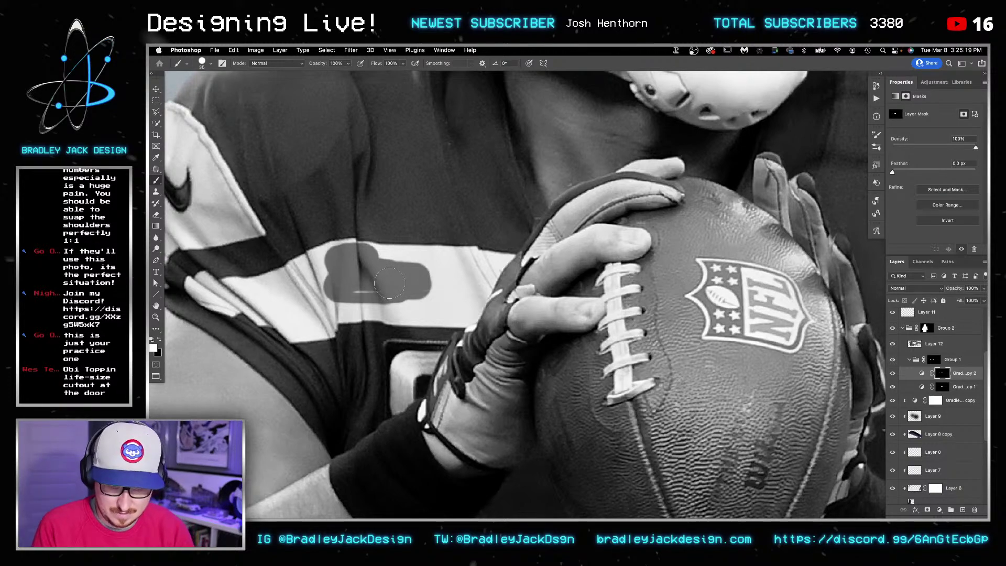
{"action": "left_click", "coordinate": [930, 359]}
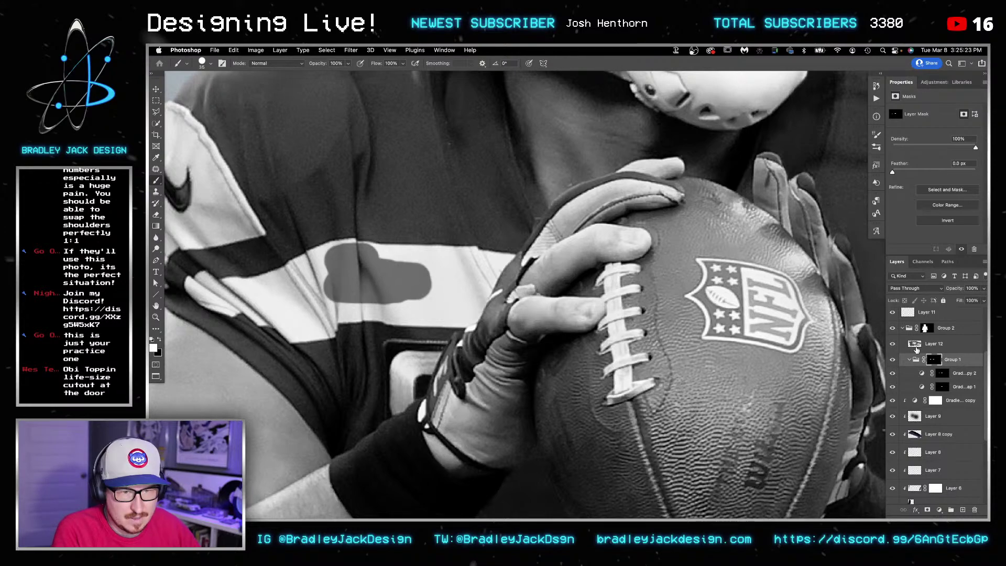
{"action": "left_click", "coordinate": [917, 346]}
{"action": "left_click", "coordinate": [942, 373]}
{"action": "mouse_move", "coordinate": [371, 262]}
{"action": "left_mouse_down"}
{"action": "mouse_move", "coordinate": [495, 264]}
{"action": "mouse_move", "coordinate": [456, 312]}
{"action": "mouse_move", "coordinate": [254, 327]}
{"action": "mouse_move", "coordinate": [204, 277]}
{"action": "mouse_move", "coordinate": [307, 315]}
{"action": "mouse_move", "coordinate": [370, 236]}
{"action": "mouse_move", "coordinate": [335, 307]}
{"action": "mouse_move", "coordinate": [464, 286]}
{"action": "mouse_move", "coordinate": [474, 297]}
{"action": "left_mouse_up"}
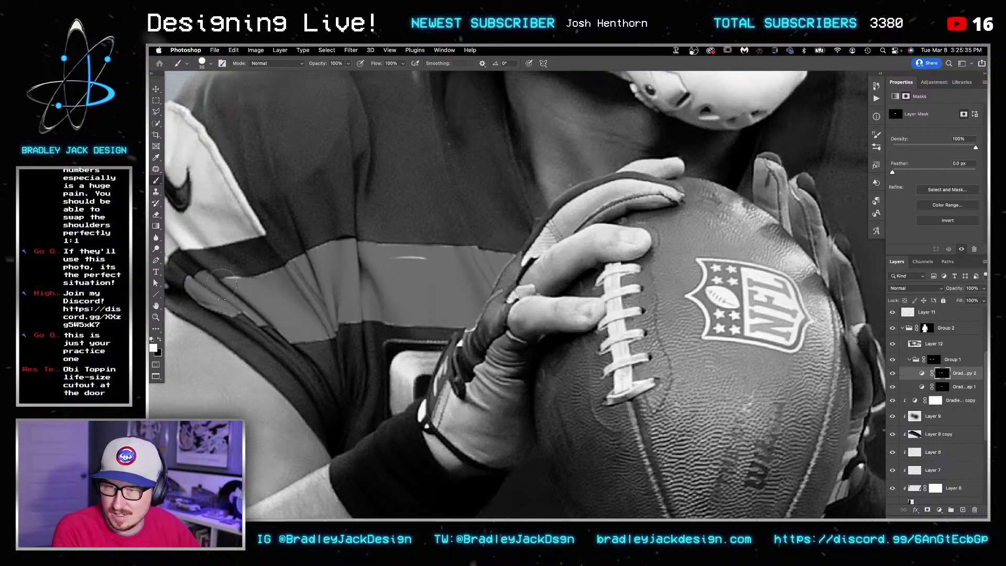
{"action": "left_click", "coordinate": [934, 361]}
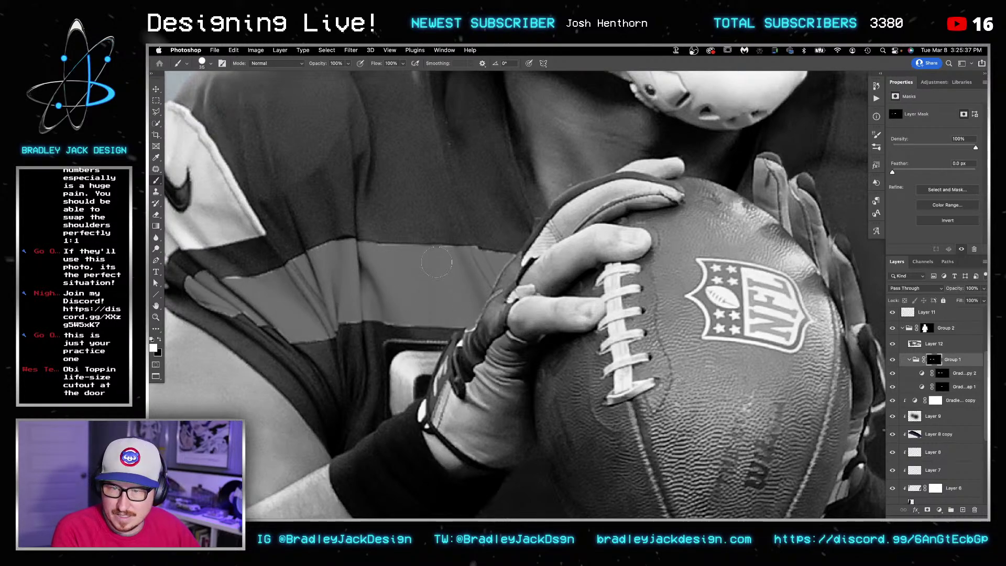
{"action": "key", "text": "bracketleft"}
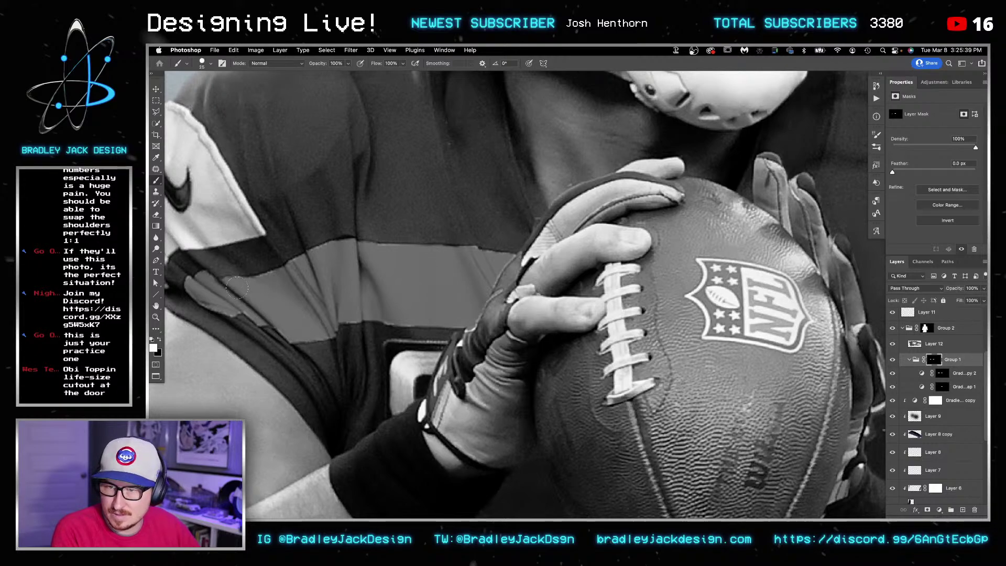
Step: Darken the whole stripe by painting it into Gradient Map 1's mask with a larger brush at 75% opacity
{"action": "left_click", "coordinate": [942, 388]}
{"action": "left_click", "coordinate": [396, 279]}
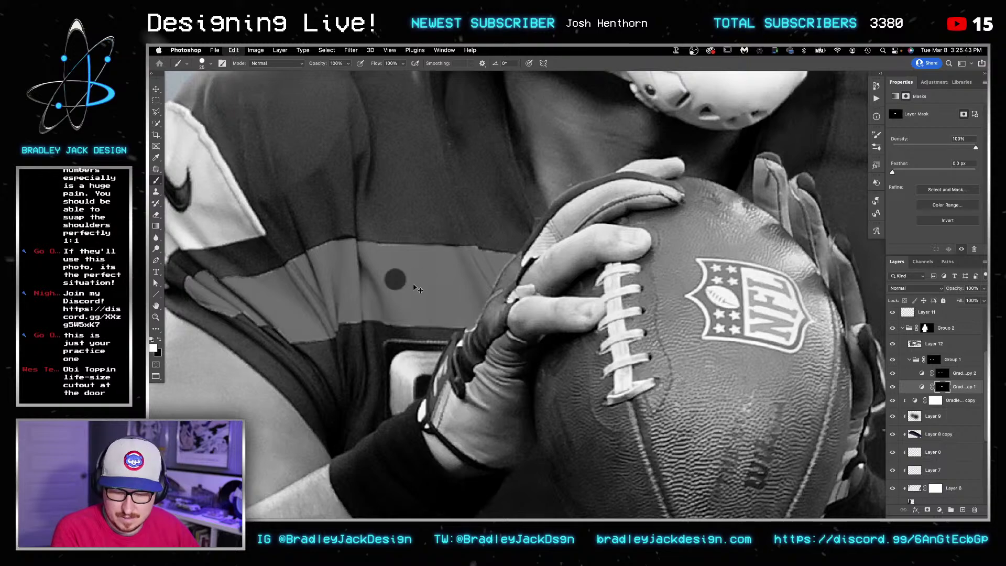
{"action": "key", "text": "ctrl+z"}
{"action": "left_click_drag", "start_coordinate": [413, 285], "coordinate": [422, 285]}
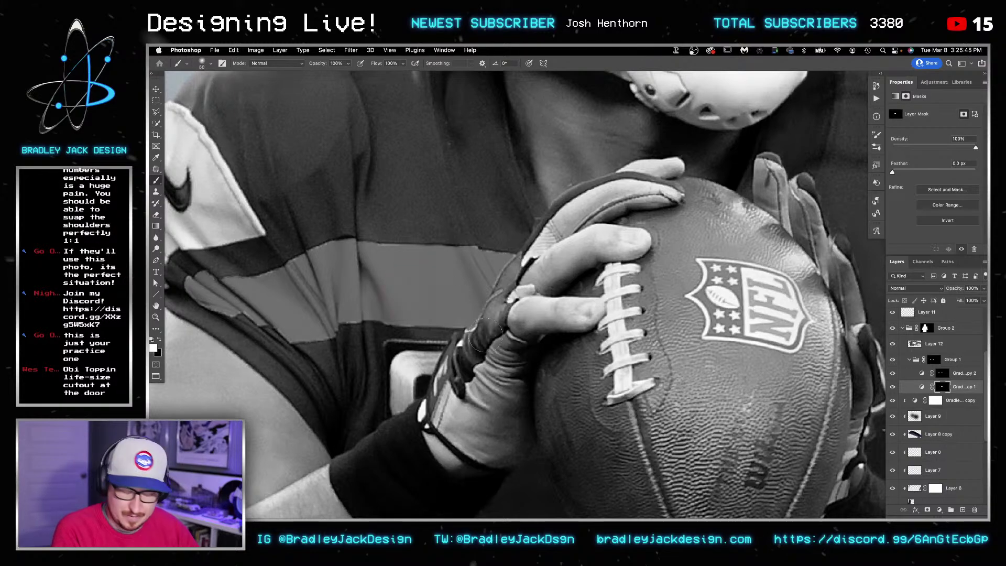
{"action": "key", "text": "7"}
{"action": "key", "text": "5"}
{"action": "mouse_move", "coordinate": [396, 252]}
{"action": "left_mouse_down"}
{"action": "mouse_move", "coordinate": [492, 256]}
{"action": "mouse_move", "coordinate": [307, 258]}
{"action": "mouse_move", "coordinate": [367, 248]}
{"action": "mouse_move", "coordinate": [246, 288]}
{"action": "mouse_move", "coordinate": [196, 285]}
{"action": "mouse_move", "coordinate": [340, 333]}
{"action": "mouse_move", "coordinate": [336, 321]}
{"action": "mouse_move", "coordinate": [356, 308]}
{"action": "mouse_move", "coordinate": [379, 314]}
{"action": "mouse_move", "coordinate": [479, 286]}
{"action": "mouse_move", "coordinate": [474, 312]}
{"action": "mouse_move", "coordinate": [432, 301]}
{"action": "mouse_move", "coordinate": [455, 302]}
{"action": "mouse_move", "coordinate": [449, 281]}
{"action": "mouse_move", "coordinate": [308, 308]}
{"action": "mouse_move", "coordinate": [373, 273]}
{"action": "mouse_move", "coordinate": [421, 266]}
{"action": "mouse_move", "coordinate": [478, 299]}
{"action": "left_mouse_up"}
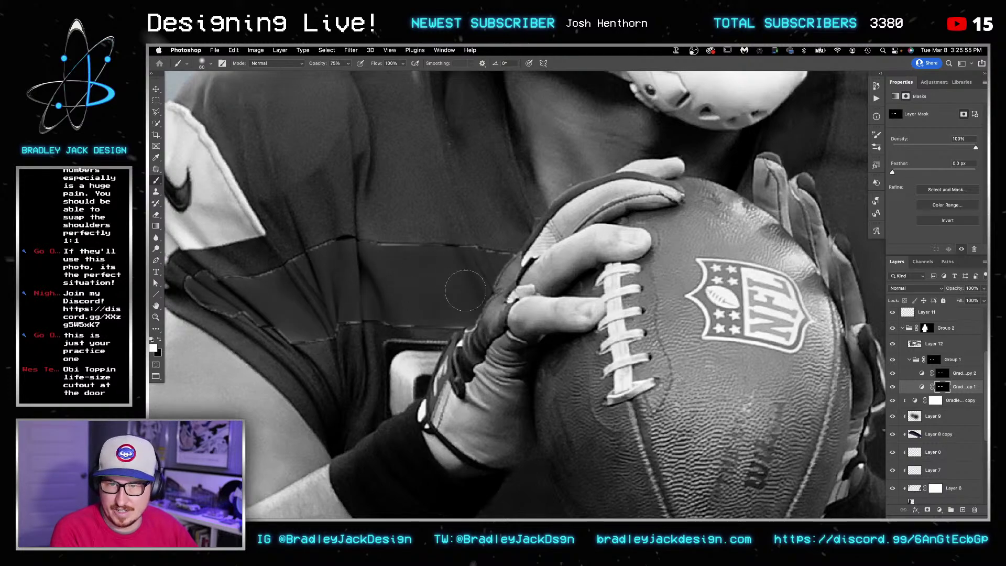
Step: Add a new layer above Layer 12 and start cloning fabric over the chest stripe's upper outline at 40% opacity
{"action": "left_click", "coordinate": [942, 347]}
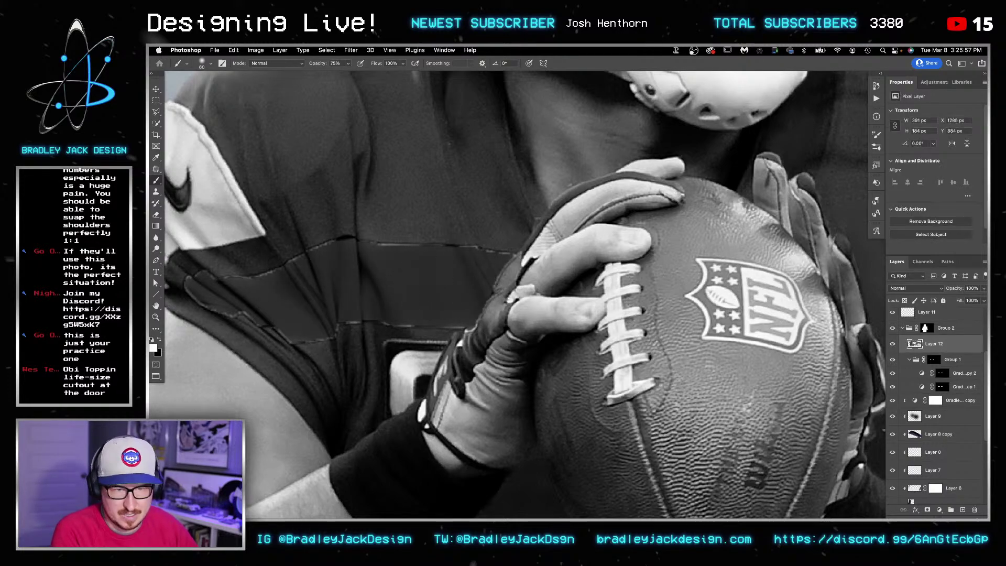
{"action": "left_click", "coordinate": [963, 510]}
{"action": "key", "text": "s"}
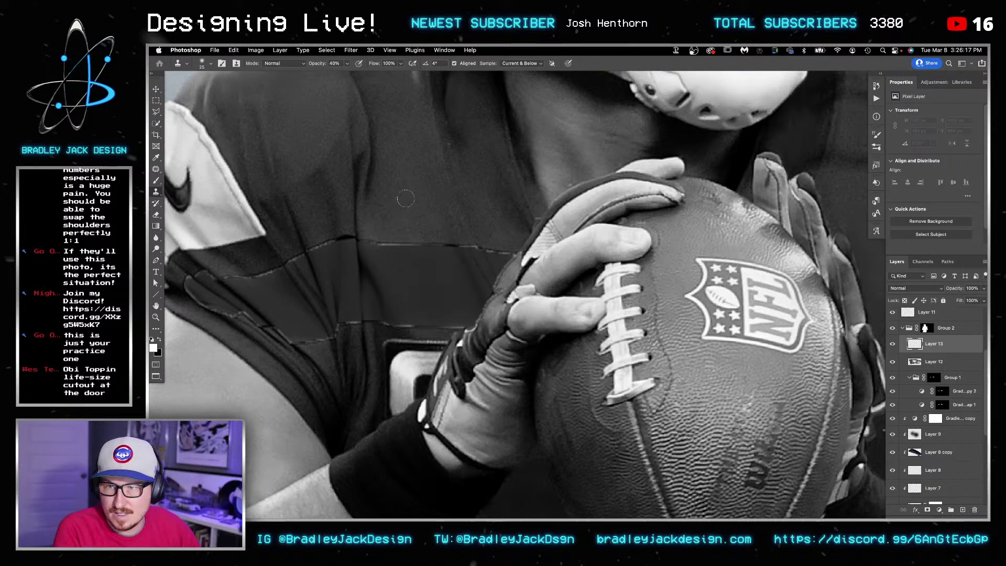
{"action": "left_click", "coordinate": [408, 225], "text": "alt"}
{"action": "left_click", "coordinate": [409, 244]}
{"action": "left_click", "coordinate": [410, 246]}
{"action": "left_click", "coordinate": [424, 245]}
Step: Clone chest fabric over more of the stripe's upper outline with the Clone Stamp at 80% opacity
{"action": "key", "text": "8"}
{"action": "left_click", "coordinate": [445, 213], "text": "alt"}
{"action": "left_click", "coordinate": [456, 244]}
{"action": "mouse_move", "coordinate": [456, 245]}
{"action": "left_mouse_down"}
{"action": "mouse_move", "coordinate": [418, 258]}
{"action": "mouse_move", "coordinate": [383, 260]}
{"action": "mouse_move", "coordinate": [367, 244]}
{"action": "mouse_move", "coordinate": [373, 251]}
{"action": "left_mouse_up"}
{"action": "left_click_drag", "start_coordinate": [290, 277], "coordinate": [419, 182]}
{"action": "left_click_drag", "start_coordinate": [319, 201], "coordinate": [363, 176]}
{"action": "key", "text": "bracketleft"}
{"action": "key", "text": "bracketleft"}
{"action": "key", "text": "bracketleft"}
{"action": "scroll", "coordinate": [364, 176], "scroll_direction": "down", "scroll_amount": 3}
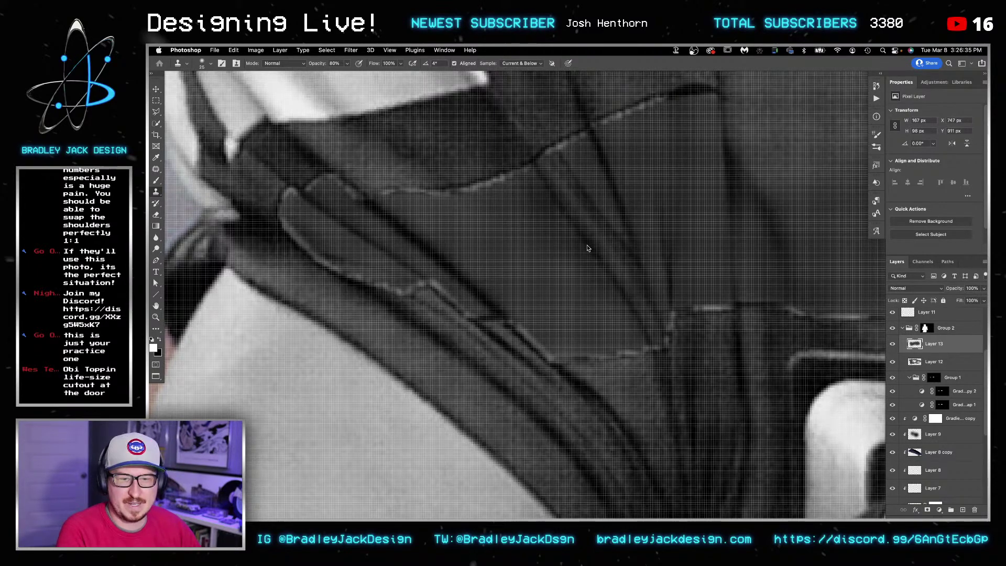
Step: Reopen RussSwap.psd from the recent files and return to the sleeve's outer edge
{"action": "key", "text": "super+w"}
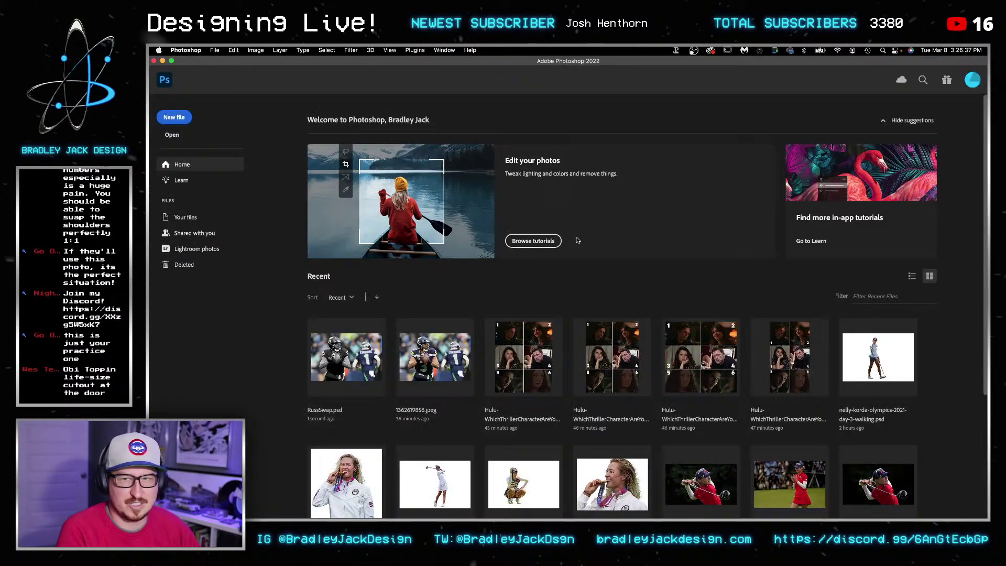
{"action": "left_click", "coordinate": [332, 384]}
{"action": "left_click_drag", "start_coordinate": [380, 331], "coordinate": [456, 331]}
{"action": "left_click_drag", "start_coordinate": [315, 173], "coordinate": [367, 207]}
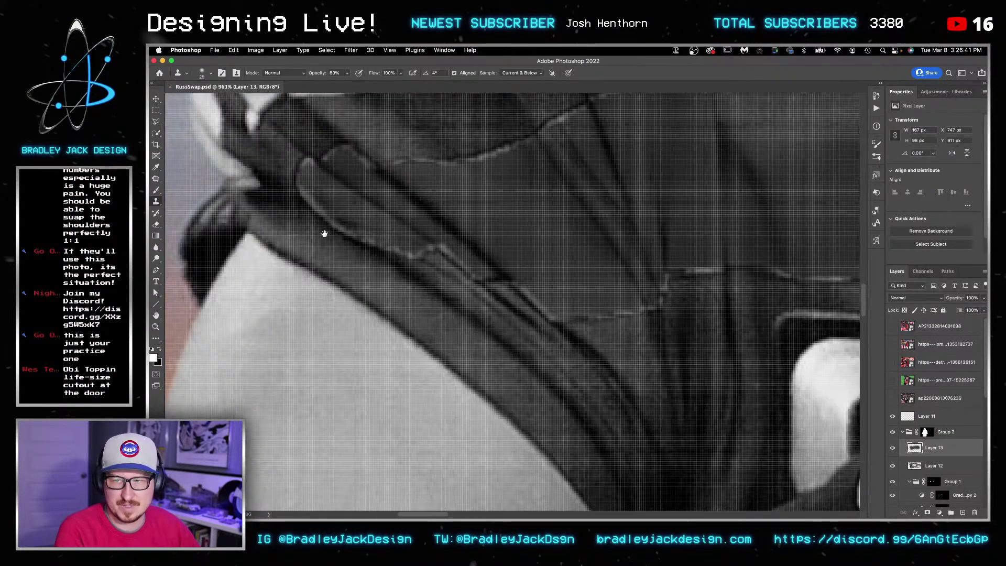
Step: Clone dark fabric over the stripe outline's outer end near the sleeve hem using a smaller Clone Stamp
{"action": "scroll", "coordinate": [323, 232], "scroll_direction": "down", "scroll_amount": 3}
{"action": "left_click", "coordinate": [312, 248], "text": "alt"}
{"action": "key", "text": "["}
{"action": "mouse_move", "coordinate": [327, 254]}
{"action": "left_mouse_down"}
{"action": "mouse_move", "coordinate": [322, 276]}
{"action": "mouse_move", "coordinate": [344, 287]}
{"action": "left_mouse_up"}
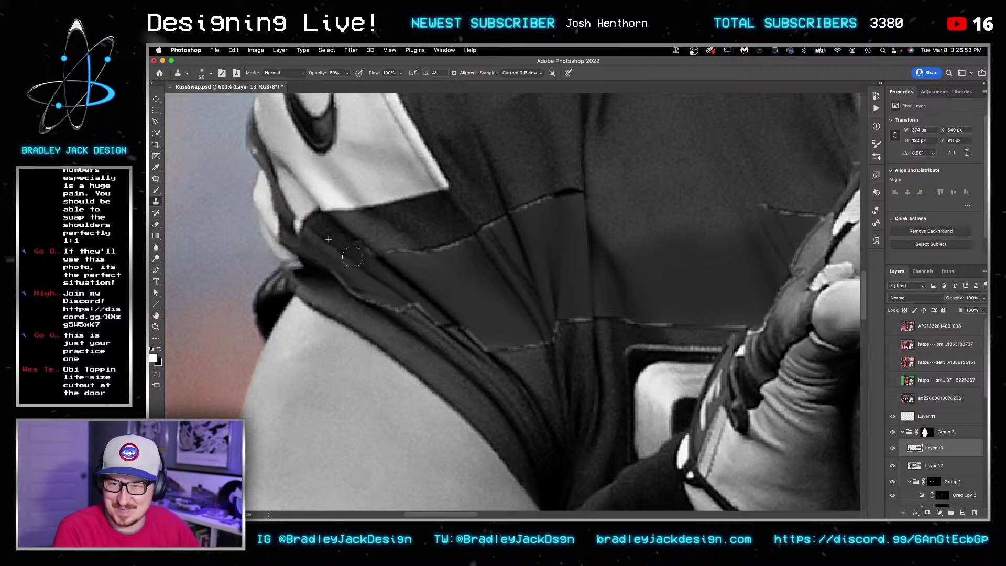
Step: Clone clean fabric over the upper seam line crossing the jersey folds on Layer 13 using the Clone Stamp at 80% opacity
{"action": "left_click", "coordinate": [402, 232], "text": "alt"}
{"action": "left_click_drag", "start_coordinate": [412, 242], "coordinate": [425, 252]}
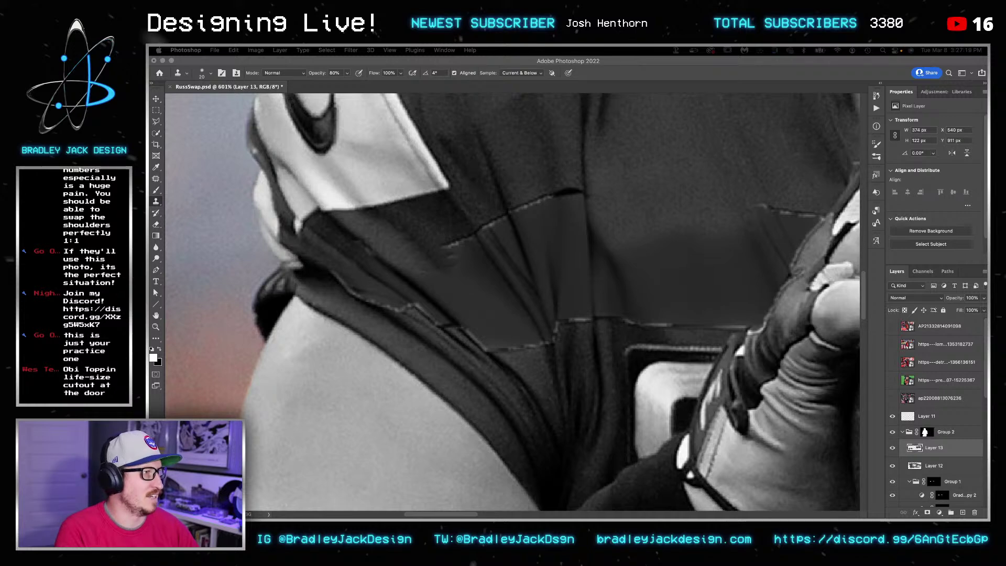
{"action": "left_click", "coordinate": [646, 204]}
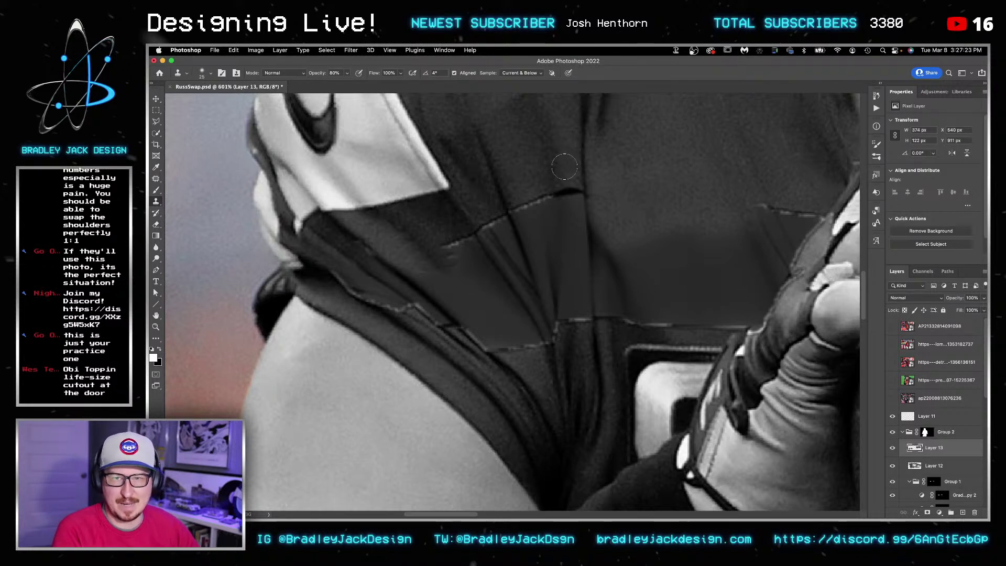
{"action": "left_click", "coordinate": [547, 151], "text": "alt"}
{"action": "left_click_drag", "start_coordinate": [552, 190], "coordinate": [533, 204]}
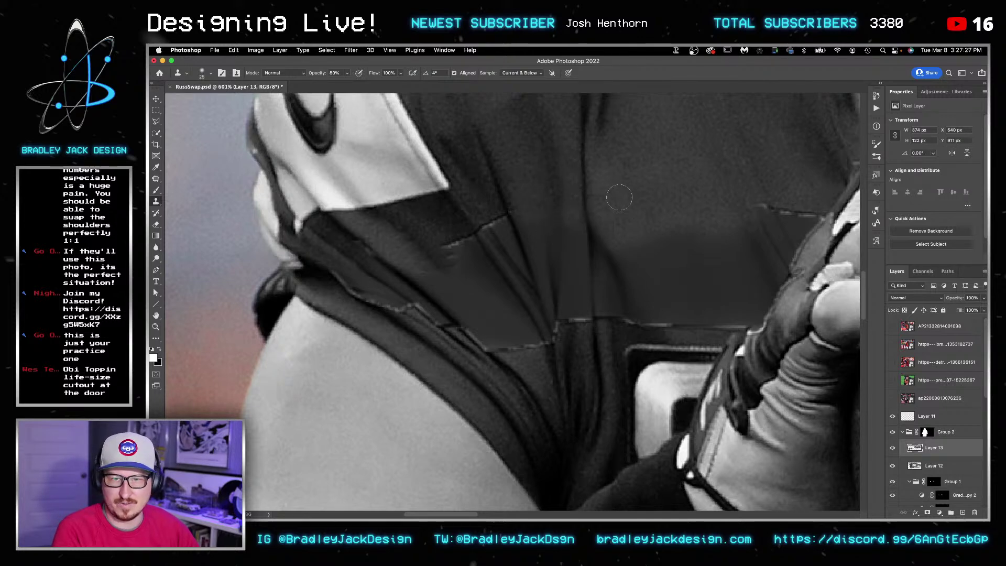
Step: Clone chest fabric over the smooth patch and the seam lines between the central fold and the gloved hand
{"action": "left_click", "coordinate": [656, 159], "text": "alt"}
{"action": "key", "text": "]"}
{"action": "mouse_move", "coordinate": [633, 258]}
{"action": "left_mouse_down"}
{"action": "mouse_move", "coordinate": [667, 264]}
{"action": "mouse_move", "coordinate": [729, 246]}
{"action": "left_mouse_up"}
{"action": "mouse_move", "coordinate": [755, 209]}
{"action": "left_mouse_down"}
{"action": "mouse_move", "coordinate": [805, 208]}
{"action": "mouse_move", "coordinate": [765, 260]}
{"action": "mouse_move", "coordinate": [780, 281]}
{"action": "mouse_move", "coordinate": [731, 290]}
{"action": "mouse_move", "coordinate": [719, 272]}
{"action": "mouse_move", "coordinate": [706, 299]}
{"action": "mouse_move", "coordinate": [654, 288]}
{"action": "mouse_move", "coordinate": [704, 277]}
{"action": "mouse_move", "coordinate": [658, 291]}
{"action": "mouse_move", "coordinate": [652, 307]}
{"action": "mouse_move", "coordinate": [718, 305]}
{"action": "mouse_move", "coordinate": [744, 293]}
{"action": "mouse_move", "coordinate": [696, 252]}
{"action": "mouse_move", "coordinate": [682, 325]}
{"action": "mouse_move", "coordinate": [754, 327]}
{"action": "left_mouse_up"}
{"action": "key", "text": "bracketleft"}
{"action": "key", "text": "bracketleft"}
{"action": "key", "text": "bracketleft"}
{"action": "left_click_drag", "start_coordinate": [660, 313], "coordinate": [649, 319]}
{"action": "key", "text": "bracketleft"}
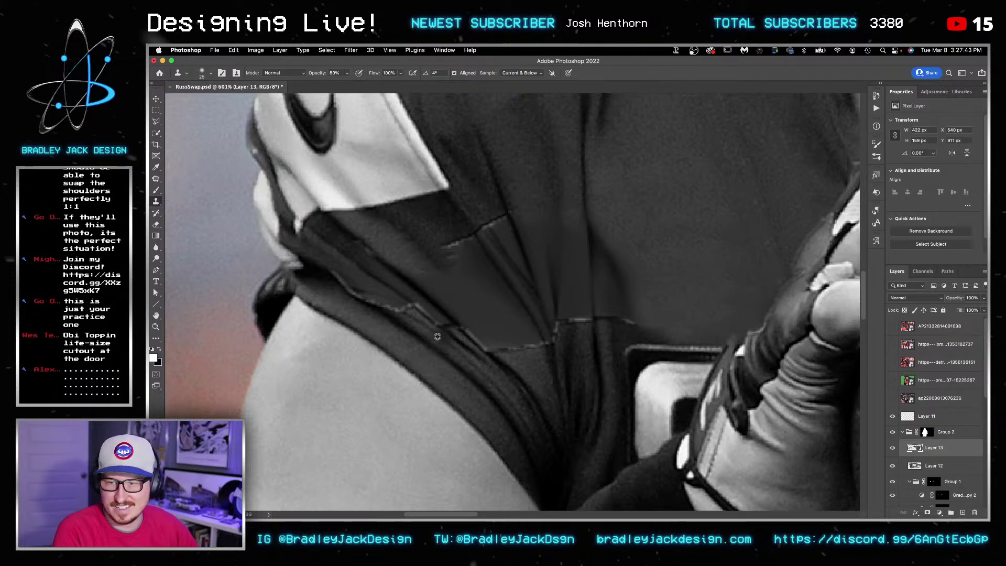
Step: Clone fabric over the seam running along the sleeve folds above the bare arm on Layer 12
{"action": "key", "text": "alt+bracketleft"}
{"action": "mouse_move", "coordinate": [402, 325]}
{"action": "left_mouse_down"}
{"action": "mouse_move", "coordinate": [365, 302]}
{"action": "mouse_move", "coordinate": [387, 316]}
{"action": "left_mouse_up"}
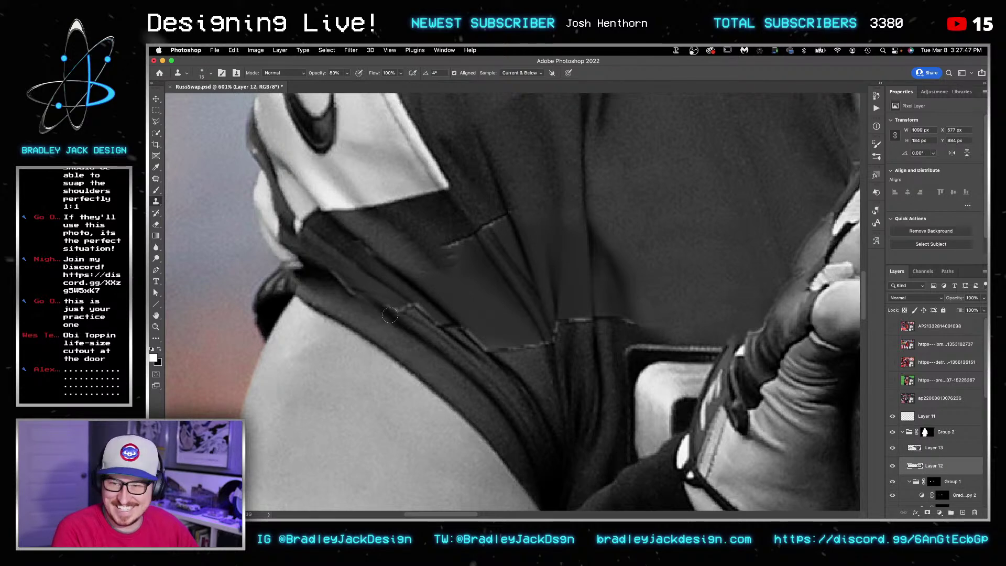
{"action": "mouse_move", "coordinate": [363, 297]}
{"action": "left_mouse_down"}
{"action": "mouse_move", "coordinate": [347, 286]}
{"action": "mouse_move", "coordinate": [372, 304]}
{"action": "mouse_move", "coordinate": [371, 291]}
{"action": "left_mouse_up"}
{"action": "left_click", "coordinate": [319, 272], "text": "alt"}
{"action": "key", "text": "bracketright"}
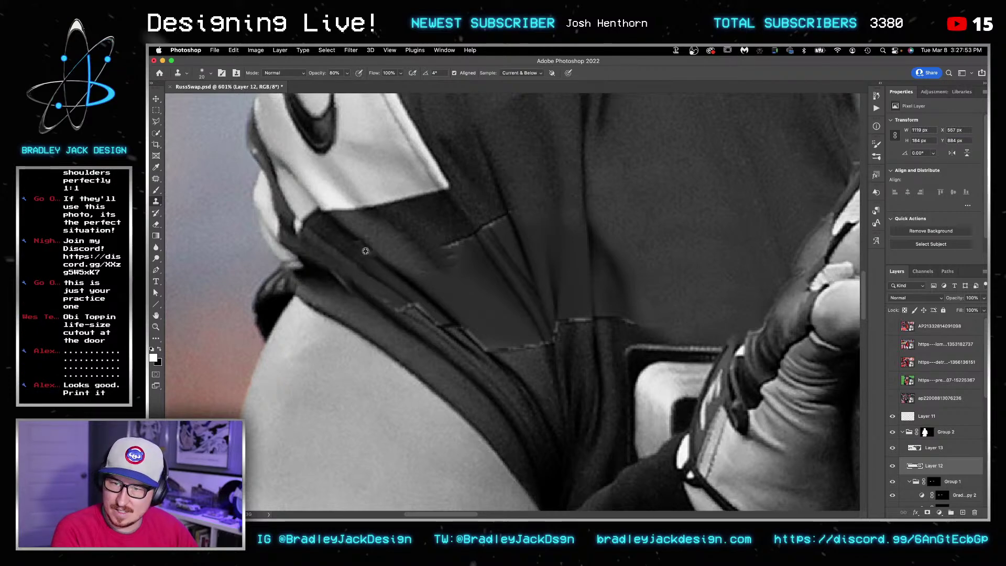
Step: Clone nearby dark fabric over the seam fragments beneath the white shoulder panel on Layer 12
{"action": "left_click", "coordinate": [344, 230], "text": "alt"}
{"action": "mouse_move", "coordinate": [362, 244]}
{"action": "left_mouse_down"}
{"action": "mouse_move", "coordinate": [440, 285]}
{"action": "mouse_move", "coordinate": [403, 259]}
{"action": "mouse_move", "coordinate": [430, 282]}
{"action": "mouse_move", "coordinate": [416, 269]}
{"action": "mouse_move", "coordinate": [433, 278]}
{"action": "mouse_move", "coordinate": [447, 245]}
{"action": "left_mouse_up"}
{"action": "left_click", "coordinate": [428, 225], "text": "alt"}
{"action": "left_click", "coordinate": [435, 226], "text": "alt"}
{"action": "left_click_drag", "start_coordinate": [461, 246], "coordinate": [476, 248]}
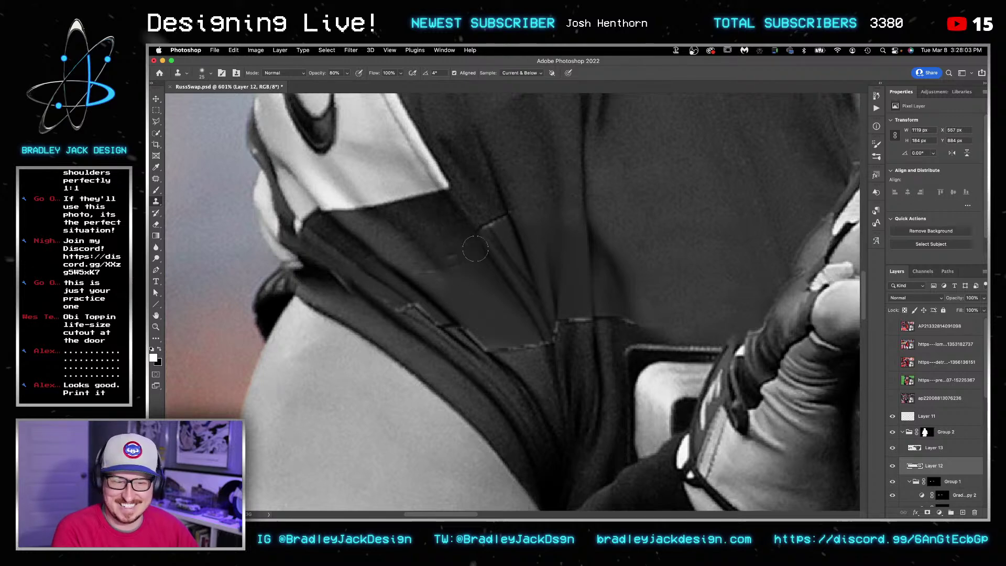
Step: Undo a trial move of Layer 12 above Layer 13, and clone away the remaining upper seam across the folds on Layer 13
{"action": "key", "text": "super+]"}
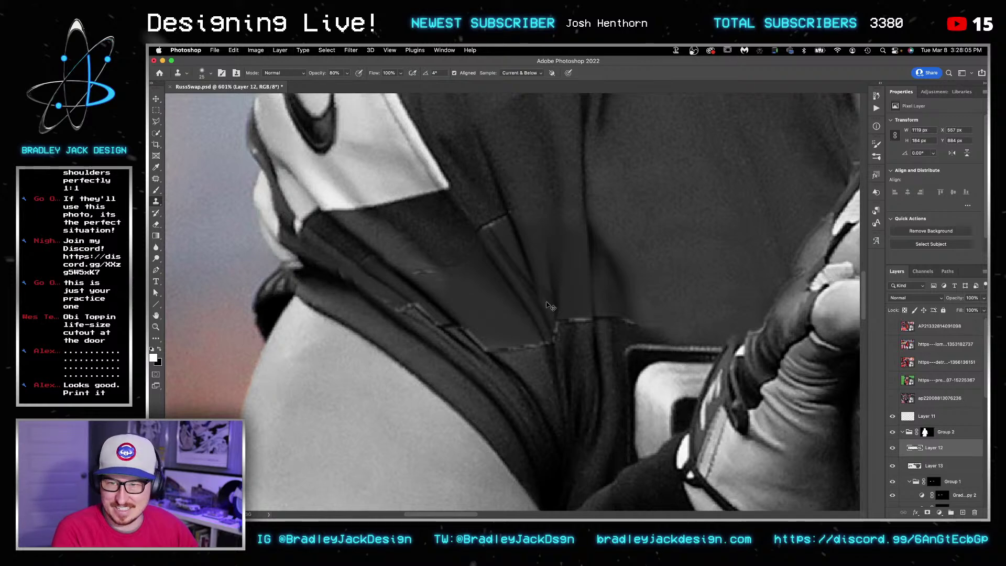
{"action": "key", "text": "super+z"}
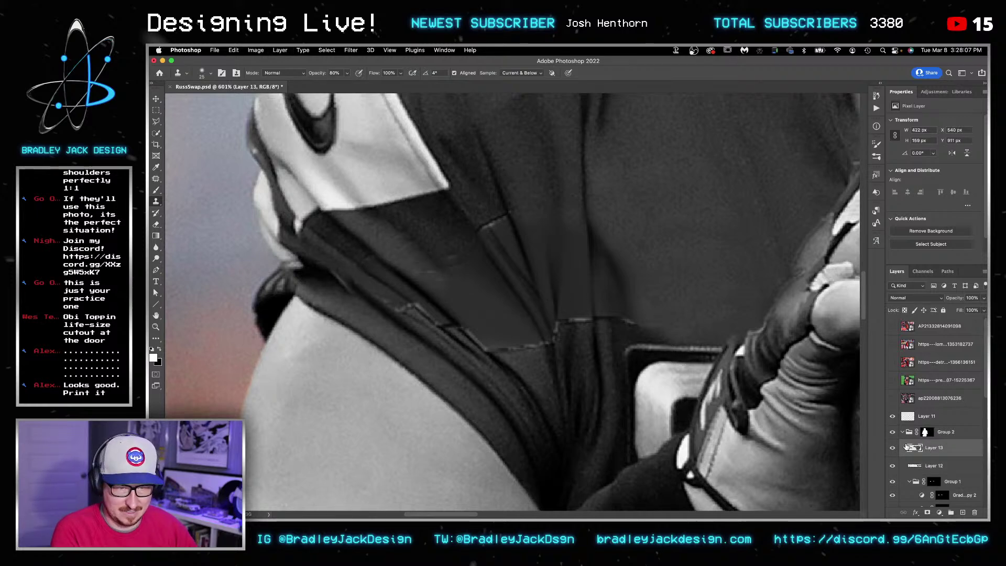
{"action": "left_click", "coordinate": [418, 240], "text": "alt"}
{"action": "mouse_move", "coordinate": [427, 252]}
{"action": "left_mouse_down"}
{"action": "mouse_move", "coordinate": [442, 269]}
{"action": "mouse_move", "coordinate": [480, 263]}
{"action": "mouse_move", "coordinate": [450, 248]}
{"action": "mouse_move", "coordinate": [468, 263]}
{"action": "mouse_move", "coordinate": [443, 232]}
{"action": "mouse_move", "coordinate": [424, 251]}
{"action": "left_mouse_up"}
{"action": "left_click", "coordinate": [445, 239], "text": "alt"}
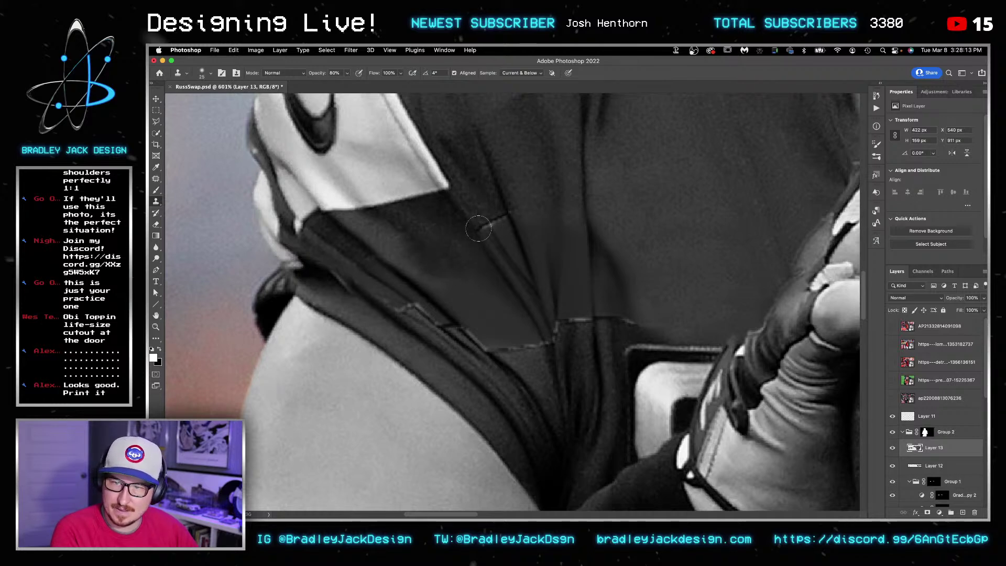
{"action": "left_click_drag", "start_coordinate": [485, 230], "coordinate": [498, 227]}
{"action": "left_click", "coordinate": [497, 223]}
{"action": "key", "text": "bracketleft"}
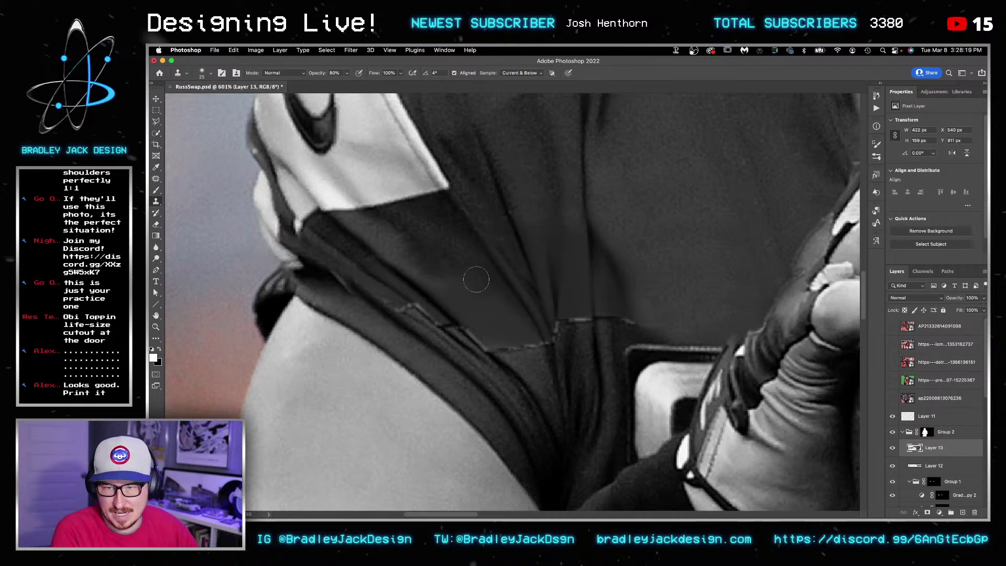
Step: Clone fold texture over the lower seam from the sleeve folds to the top of the jersey number on Layer 13
{"action": "left_click", "coordinate": [533, 368], "text": "alt"}
{"action": "left_click_drag", "start_coordinate": [530, 341], "coordinate": [490, 336]}
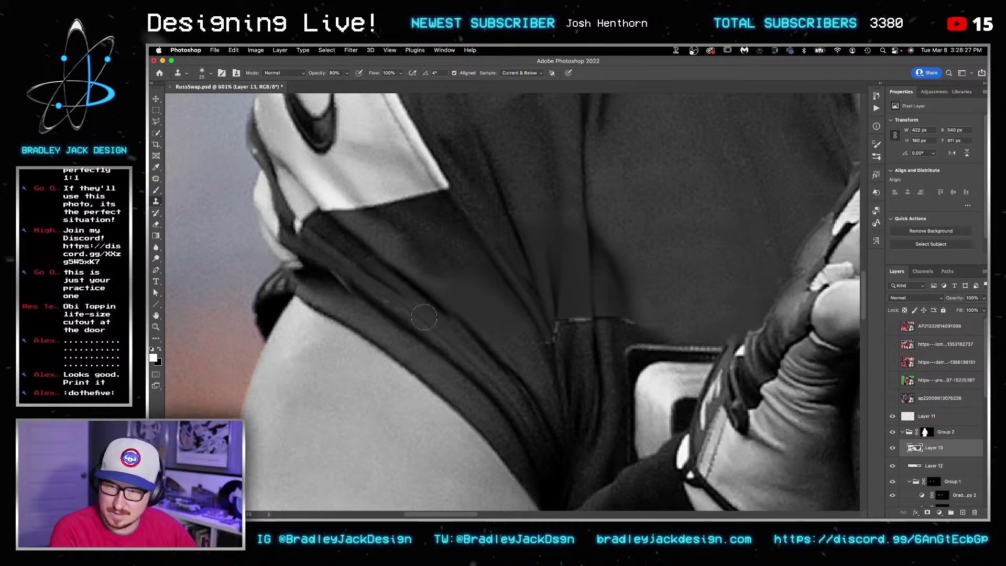
{"action": "key", "text": "bracketleft"}
{"action": "key", "text": "bracketleft"}
{"action": "mouse_move", "coordinate": [611, 323]}
{"action": "left_mouse_down"}
{"action": "mouse_move", "coordinate": [561, 340]}
{"action": "mouse_move", "coordinate": [556, 329]}
{"action": "mouse_move", "coordinate": [554, 354]}
{"action": "mouse_move", "coordinate": [550, 347]}
{"action": "left_mouse_up"}
{"action": "left_click", "coordinate": [577, 344], "text": "alt"}
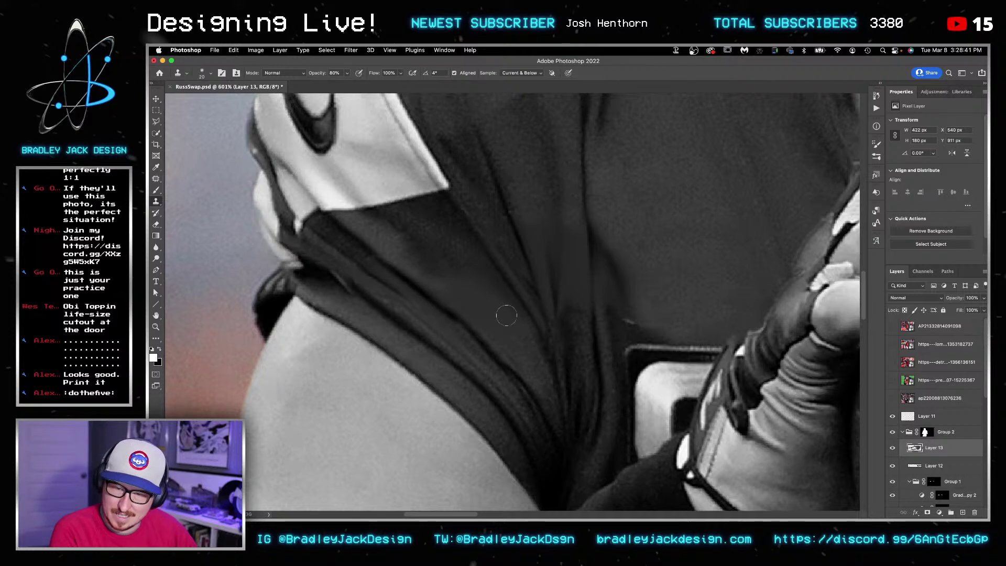
Step: Even out the fabric between the diagonal folds with the Clone Stamp, and save the document with the whole image in view
{"action": "left_click", "coordinate": [444, 239], "text": "alt"}
{"action": "key", "text": "]"}
{"action": "mouse_move", "coordinate": [472, 278]}
{"action": "left_mouse_down"}
{"action": "mouse_move", "coordinate": [506, 311]}
{"action": "mouse_move", "coordinate": [480, 284]}
{"action": "mouse_move", "coordinate": [493, 299]}
{"action": "left_mouse_up"}
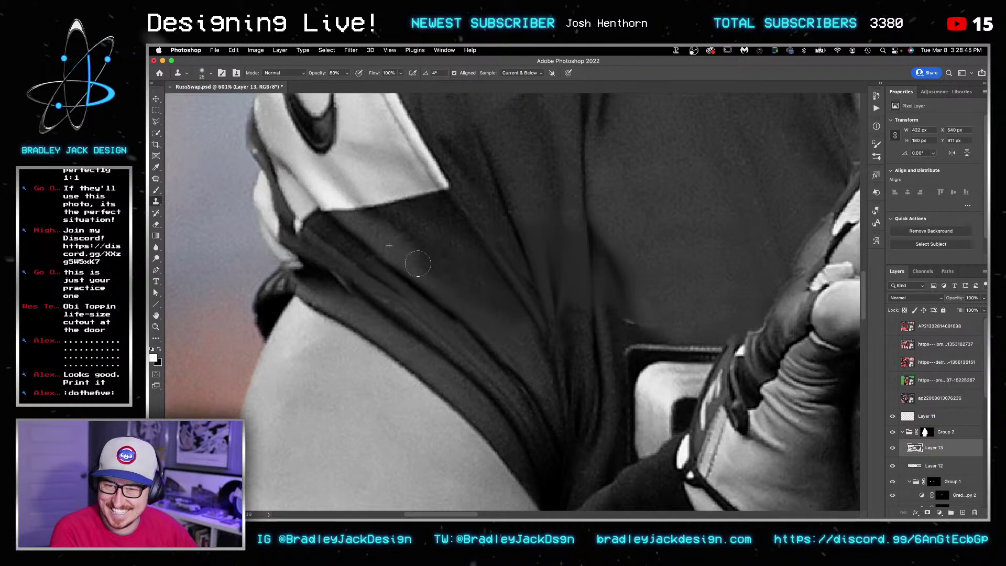
{"action": "key", "text": "super+0"}
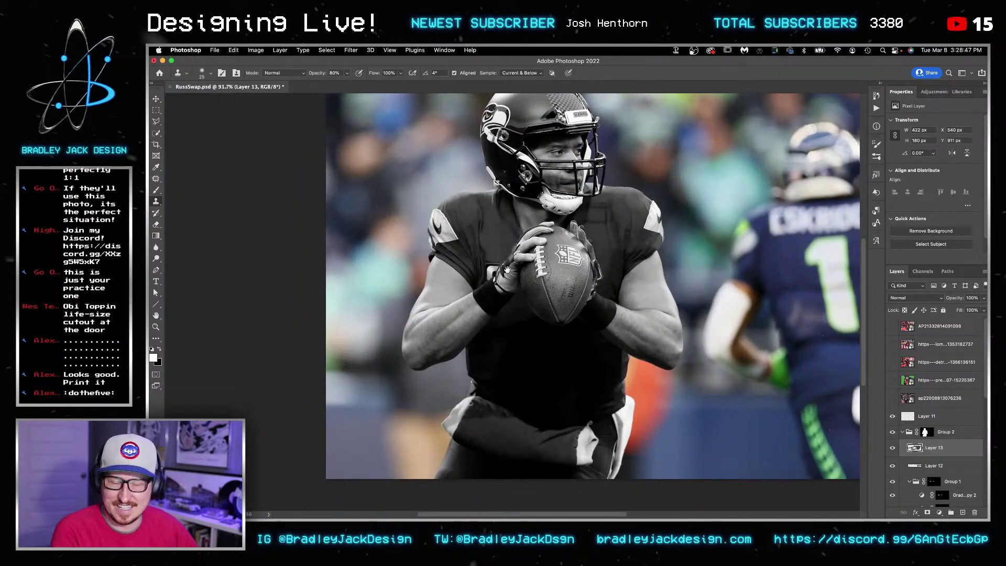
{"action": "key", "text": "super+s"}
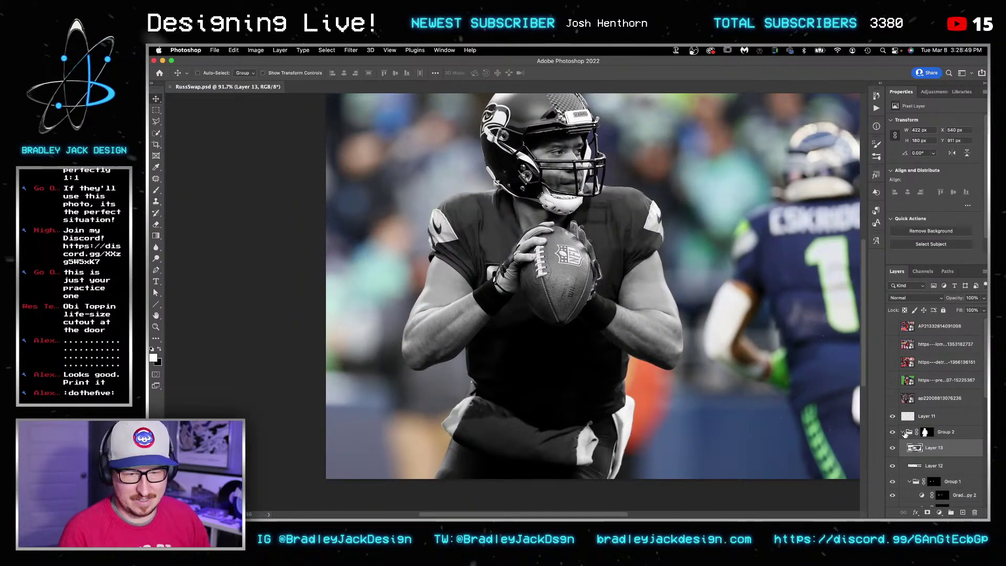
Step: Collapse Group 2 and toggle its visibility to compare the jersey with and without the retouching
{"action": "left_click", "coordinate": [902, 432]}
{"action": "left_click", "coordinate": [893, 432]}
{"action": "left_click", "coordinate": [894, 433]}
{"action": "left_click", "coordinate": [893, 432]}
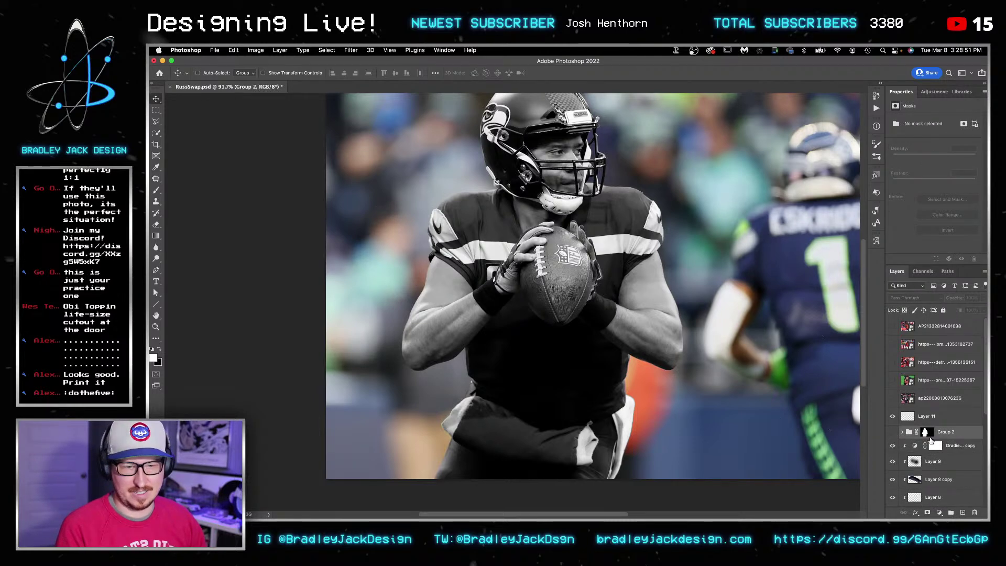
Step: Compare the photo with the Gradient Map 1 copy adjustment off and on, and move that adjustment above Group 2
{"action": "left_click", "coordinate": [952, 449]}
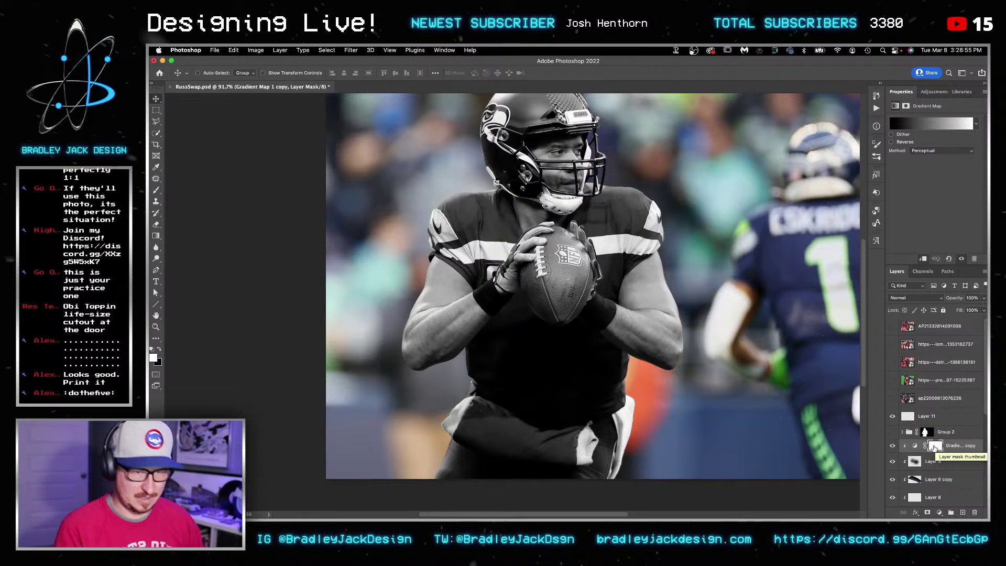
{"action": "left_click", "coordinate": [894, 446]}
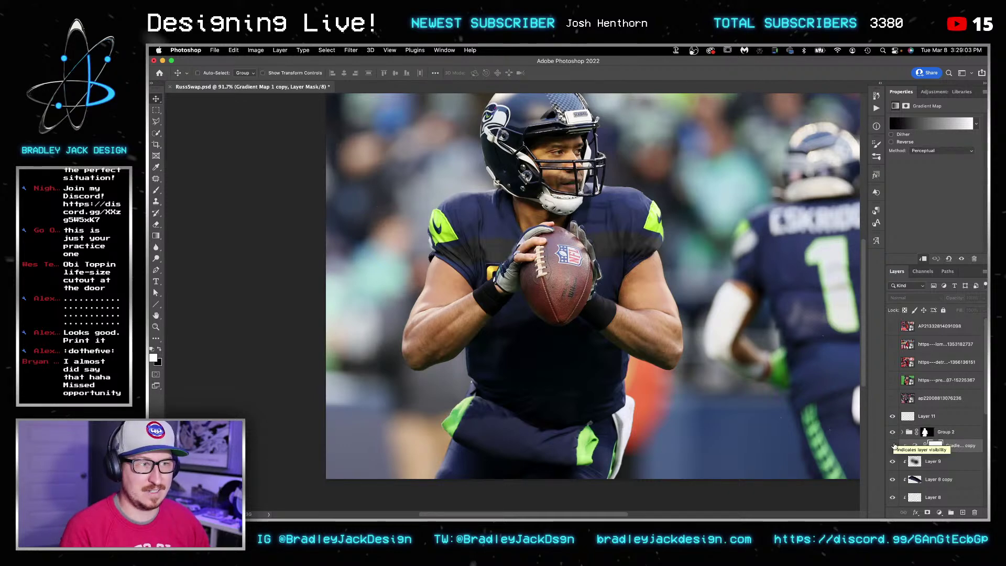
{"action": "left_click", "coordinate": [893, 445]}
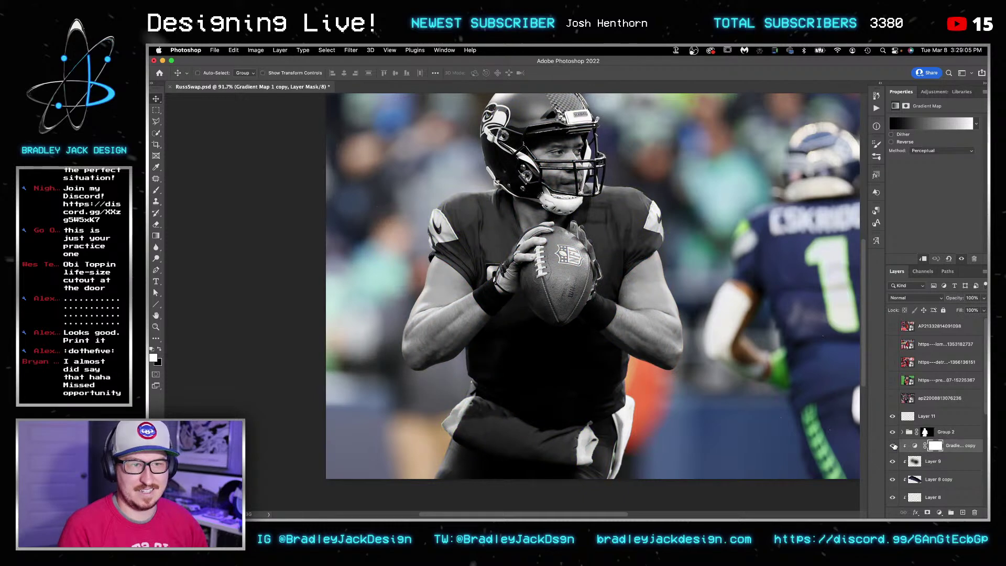
{"action": "left_click", "coordinate": [893, 446]}
{"action": "left_click", "coordinate": [893, 445]}
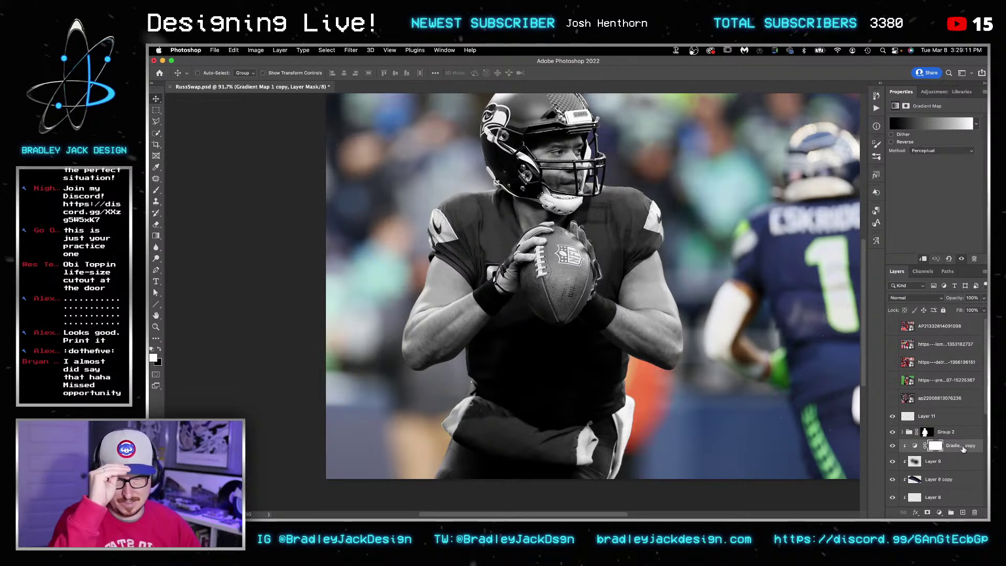
{"action": "left_click_drag", "start_coordinate": [959, 446], "coordinate": [959, 428]}
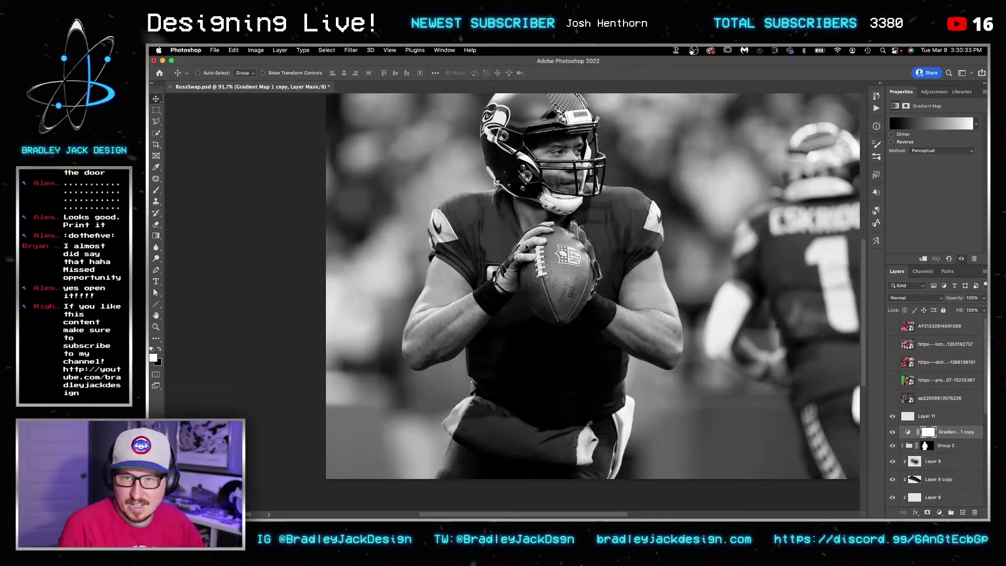
Step: Show the orange Broncos number 3 reference photo, mask it to a rectangle around the jersey, and place it beside the player
{"action": "left_click", "coordinate": [893, 363]}
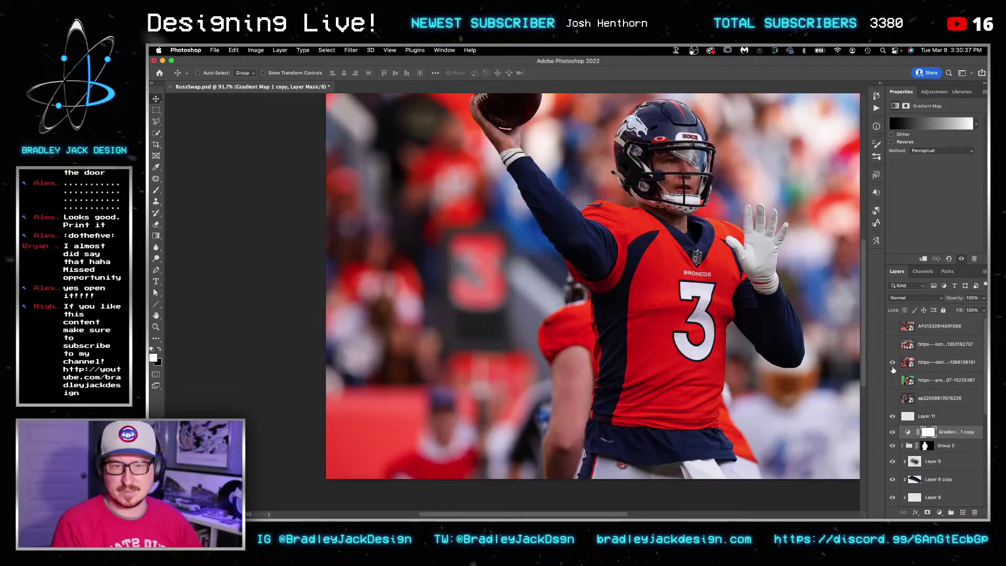
{"action": "key", "text": "m"}
{"action": "left_click_drag", "start_coordinate": [588, 193], "coordinate": [722, 395]}
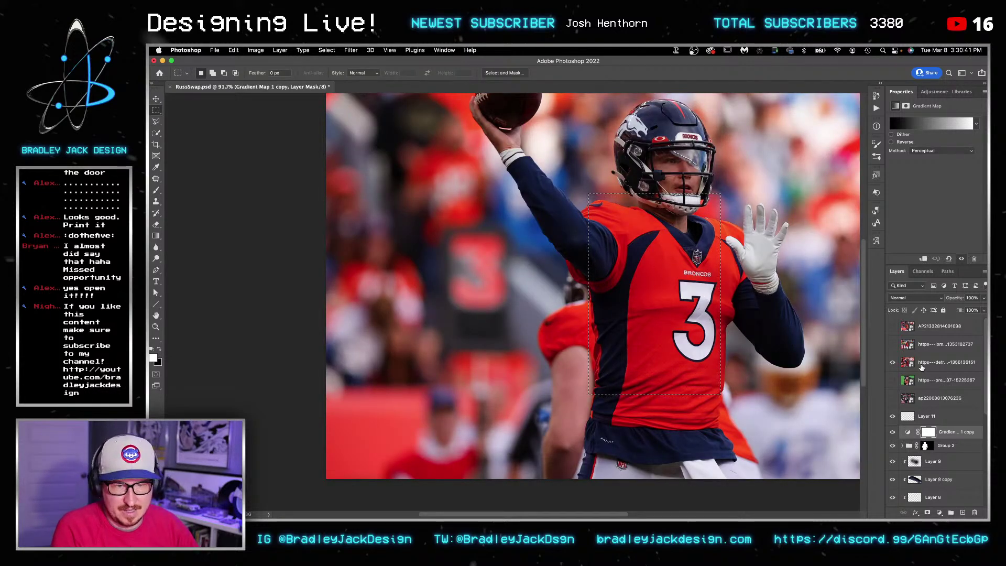
{"action": "left_click", "coordinate": [922, 367]}
{"action": "left_click", "coordinate": [927, 513]}
{"action": "key", "text": "v"}
{"action": "left_click_drag", "start_coordinate": [682, 333], "coordinate": [783, 334]}
Step: Invert the Gradient Map 1 copy mask, put the adjustment in a new group, and copy Group 2's player mask onto that group
{"action": "left_click", "coordinate": [950, 435]}
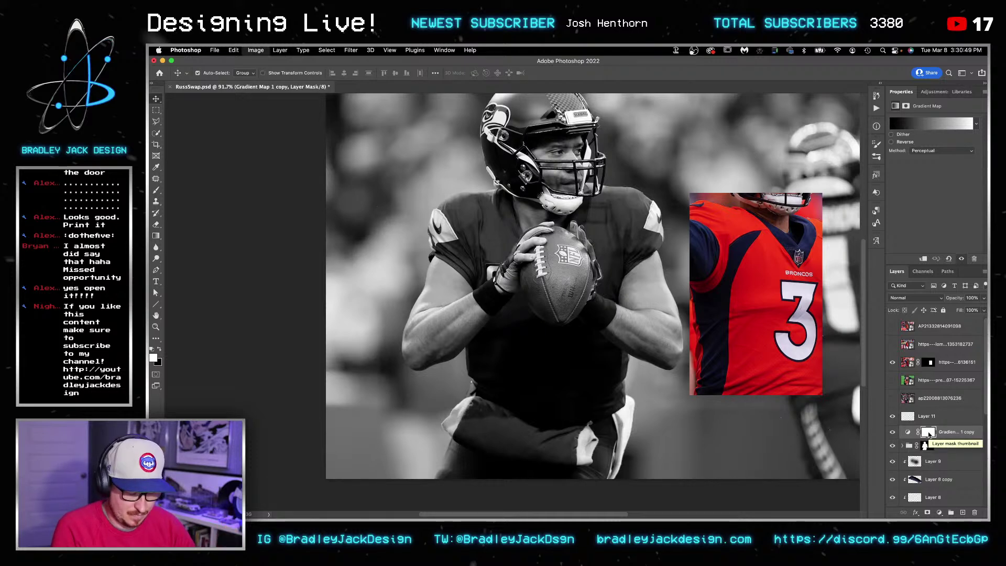
{"action": "key", "text": "super+i"}
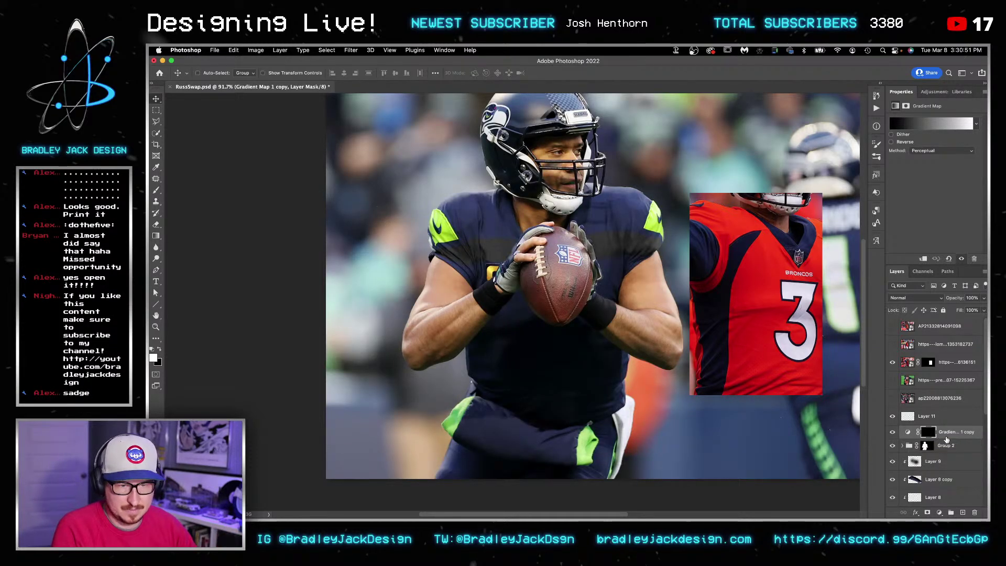
{"action": "key", "text": "super+g"}
{"action": "left_click_drag", "start_coordinate": [927, 460], "coordinate": [925, 431]}
{"action": "left_click", "coordinate": [934, 447]}
{"action": "key", "text": "s"}
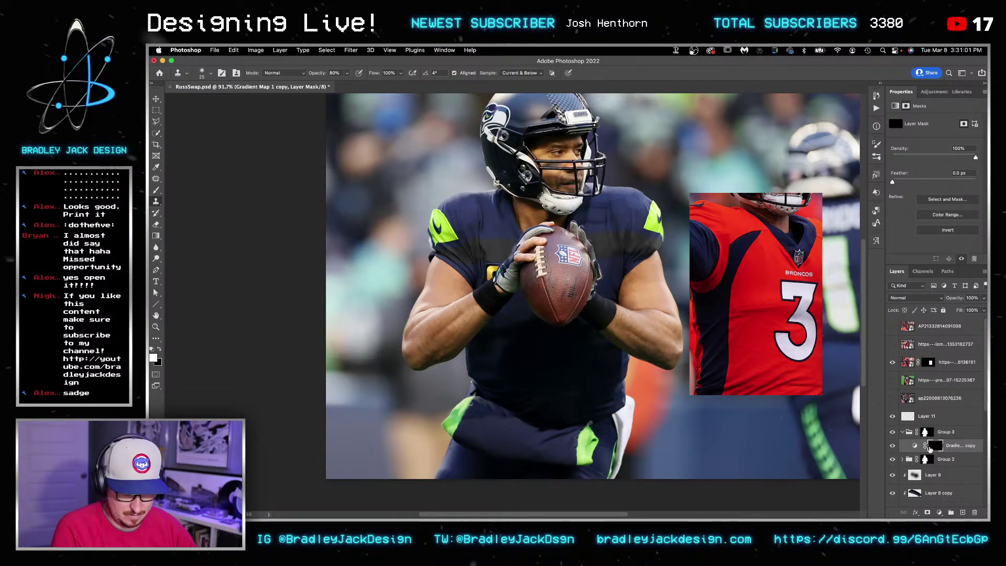
Step: Paint white at 100% opacity on the gradient map's mask over the jersey shoulder, chest and sleeve on the NFL-logo side of the football
{"action": "scroll", "coordinate": [639, 238], "scroll_direction": "up", "scroll_amount": 5}
{"action": "key", "text": "]"}
{"action": "key", "text": "]"}
{"action": "key", "text": "]"}
{"action": "key", "text": "]"}
{"action": "key", "text": "bracketright"}
{"action": "key", "text": "bracketright"}
{"action": "key", "text": "bracketright"}
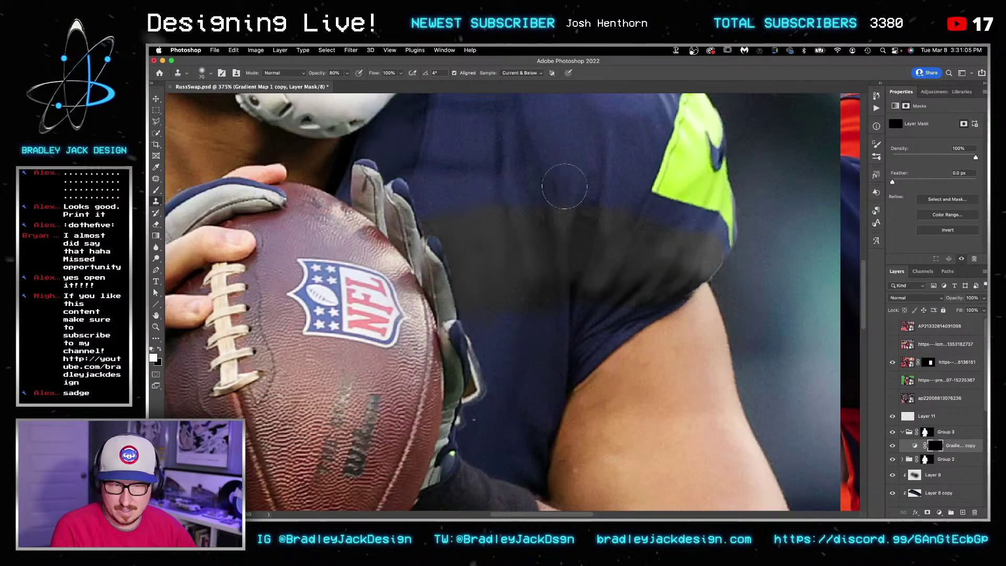
{"action": "key", "text": "b"}
{"action": "mouse_move", "coordinate": [579, 164]}
{"action": "left_mouse_down"}
{"action": "mouse_move", "coordinate": [618, 215]}
{"action": "mouse_move", "coordinate": [742, 223]}
{"action": "mouse_move", "coordinate": [710, 244]}
{"action": "mouse_move", "coordinate": [686, 221]}
{"action": "left_mouse_up"}
{"action": "left_click_drag", "start_coordinate": [617, 171], "coordinate": [602, 327]}
{"action": "left_click_drag", "start_coordinate": [568, 231], "coordinate": [600, 387], "text": "ctrl+alt"}
{"action": "key", "text": "0"}
{"action": "mouse_move", "coordinate": [493, 186]}
{"action": "left_mouse_down"}
{"action": "mouse_move", "coordinate": [645, 220]}
{"action": "mouse_move", "coordinate": [681, 294]}
{"action": "mouse_move", "coordinate": [677, 267]}
{"action": "mouse_move", "coordinate": [702, 361]}
{"action": "left_mouse_up"}
{"action": "mouse_move", "coordinate": [635, 293]}
{"action": "left_mouse_down"}
{"action": "mouse_move", "coordinate": [587, 247]}
{"action": "mouse_move", "coordinate": [524, 320]}
{"action": "mouse_move", "coordinate": [498, 252]}
{"action": "mouse_move", "coordinate": [498, 198]}
{"action": "mouse_move", "coordinate": [464, 236]}
{"action": "mouse_move", "coordinate": [415, 246]}
{"action": "mouse_move", "coordinate": [466, 286]}
{"action": "mouse_move", "coordinate": [425, 315]}
{"action": "mouse_move", "coordinate": [424, 364]}
{"action": "mouse_move", "coordinate": [430, 325]}
{"action": "mouse_move", "coordinate": [488, 289]}
{"action": "mouse_move", "coordinate": [532, 373]}
{"action": "mouse_move", "coordinate": [635, 394]}
{"action": "mouse_move", "coordinate": [576, 409]}
{"action": "mouse_move", "coordinate": [618, 414]}
{"action": "left_mouse_up"}
{"action": "left_click_drag", "start_coordinate": [587, 365], "coordinate": [636, 138]}
{"action": "key", "text": "["}
{"action": "mouse_move", "coordinate": [560, 182]}
{"action": "left_mouse_down"}
{"action": "mouse_move", "coordinate": [559, 234]}
{"action": "mouse_move", "coordinate": [506, 201]}
{"action": "mouse_move", "coordinate": [533, 313]}
{"action": "mouse_move", "coordinate": [532, 339]}
{"action": "mouse_move", "coordinate": [513, 354]}
{"action": "mouse_move", "coordinate": [517, 312]}
{"action": "mouse_move", "coordinate": [507, 372]}
{"action": "mouse_move", "coordinate": [568, 410]}
{"action": "mouse_move", "coordinate": [586, 335]}
{"action": "mouse_move", "coordinate": [608, 305]}
{"action": "mouse_move", "coordinate": [643, 261]}
{"action": "mouse_move", "coordinate": [722, 210]}
{"action": "left_mouse_up"}
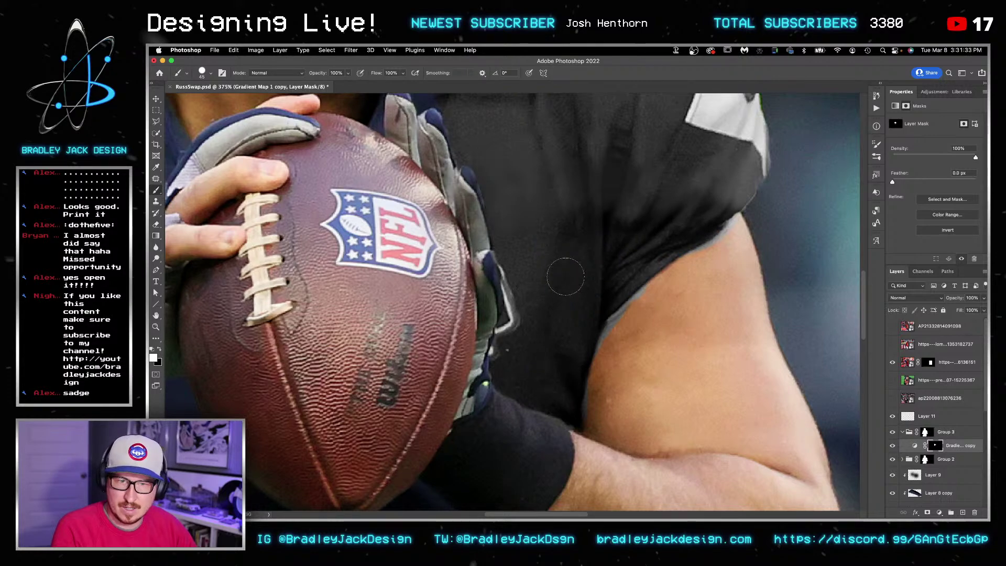
Step: Paint white on the gradient map's mask over the other shoulder, its Nike panel, the sleeve and the adjoining chest
{"action": "scroll", "coordinate": [584, 193], "scroll_direction": "up", "scroll_amount": 5}
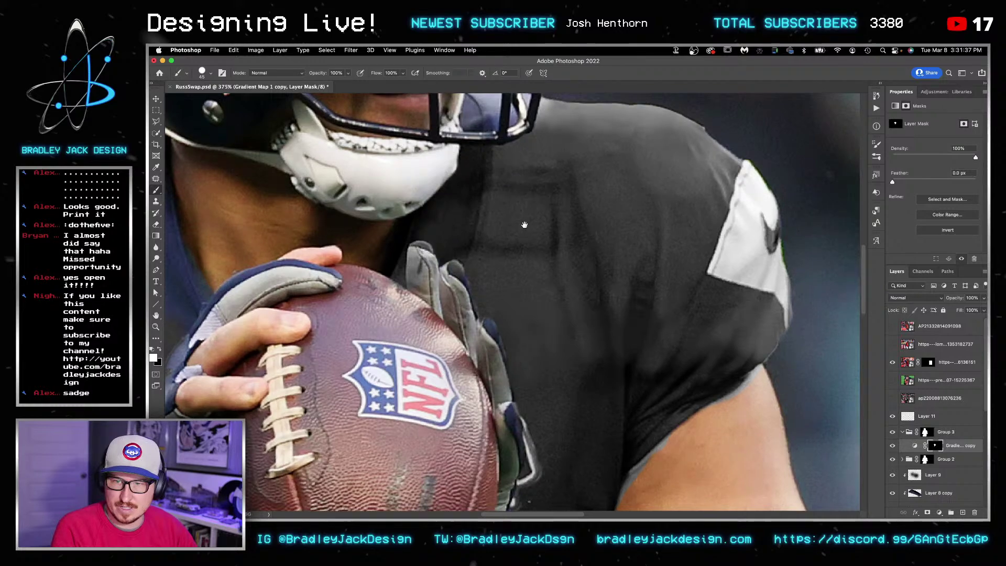
{"action": "left_click_drag", "start_coordinate": [526, 204], "coordinate": [525, 289]}
{"action": "left_click_drag", "start_coordinate": [514, 331], "coordinate": [677, 298]}
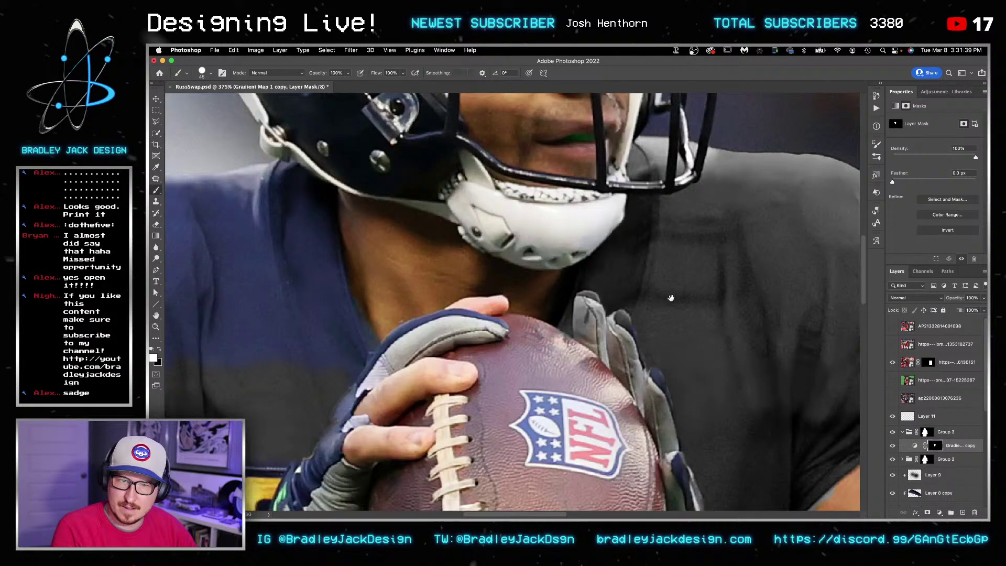
{"action": "left_click_drag", "start_coordinate": [393, 316], "coordinate": [633, 330]}
{"action": "mouse_move", "coordinate": [265, 278]}
{"action": "left_mouse_down"}
{"action": "mouse_move", "coordinate": [323, 238]}
{"action": "mouse_move", "coordinate": [303, 336]}
{"action": "mouse_move", "coordinate": [361, 191]}
{"action": "mouse_move", "coordinate": [330, 236]}
{"action": "mouse_move", "coordinate": [313, 237]}
{"action": "mouse_move", "coordinate": [314, 219]}
{"action": "mouse_move", "coordinate": [403, 196]}
{"action": "mouse_move", "coordinate": [525, 198]}
{"action": "mouse_move", "coordinate": [551, 237]}
{"action": "mouse_move", "coordinate": [589, 369]}
{"action": "left_mouse_up"}
{"action": "key", "text": "]"}
{"action": "key", "text": "]"}
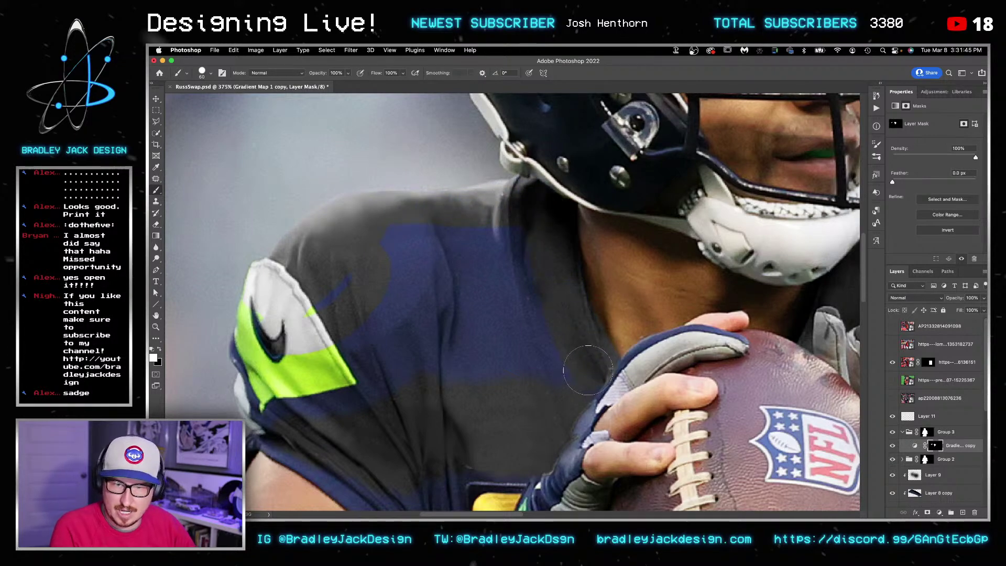
{"action": "scroll", "coordinate": [590, 370], "scroll_direction": "down", "scroll_amount": 4}
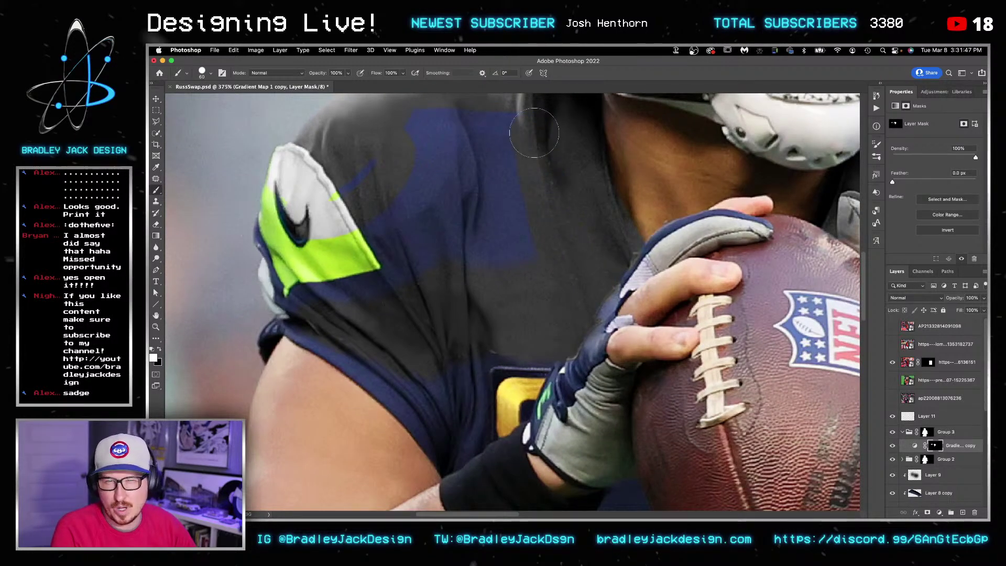
{"action": "left_click_drag", "start_coordinate": [344, 203], "coordinate": [291, 215]}
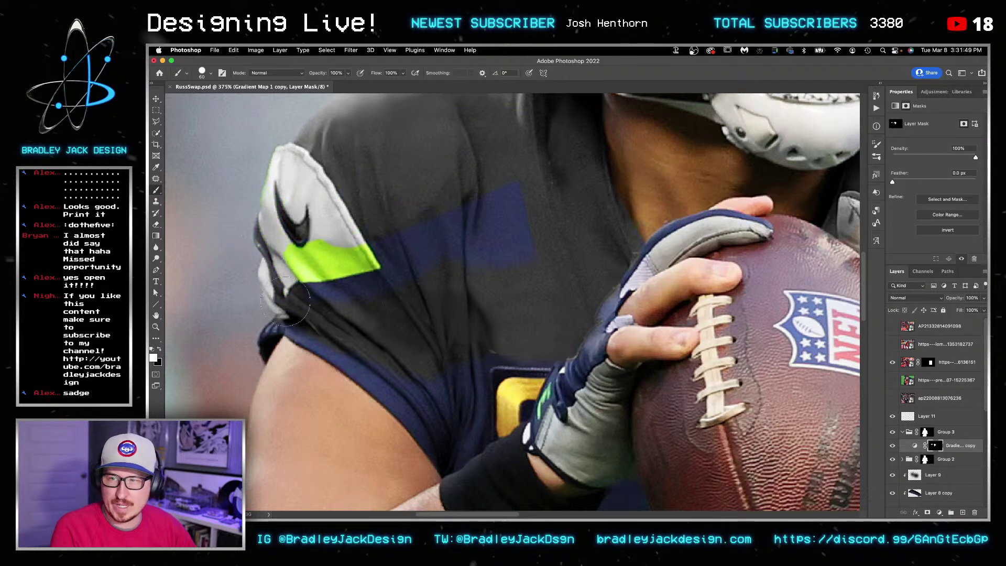
{"action": "mouse_move", "coordinate": [401, 401]}
{"action": "left_mouse_down"}
{"action": "mouse_move", "coordinate": [490, 432]}
{"action": "mouse_move", "coordinate": [546, 365]}
{"action": "mouse_move", "coordinate": [422, 392]}
{"action": "mouse_move", "coordinate": [299, 293]}
{"action": "mouse_move", "coordinate": [437, 233]}
{"action": "mouse_move", "coordinate": [356, 231]}
{"action": "mouse_move", "coordinate": [461, 252]}
{"action": "left_mouse_up"}
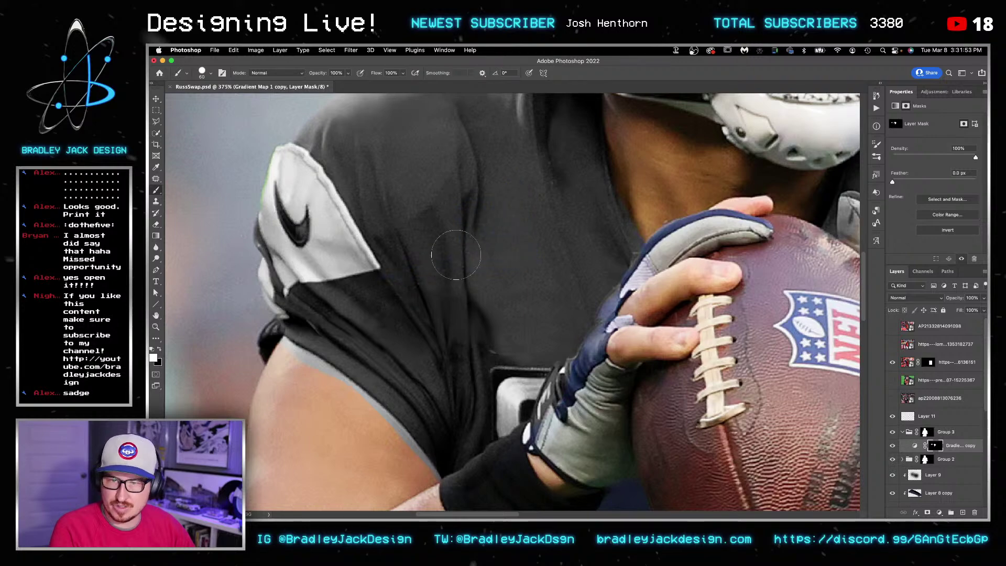
{"action": "scroll", "coordinate": [486, 247], "scroll_direction": "down", "scroll_amount": 6}
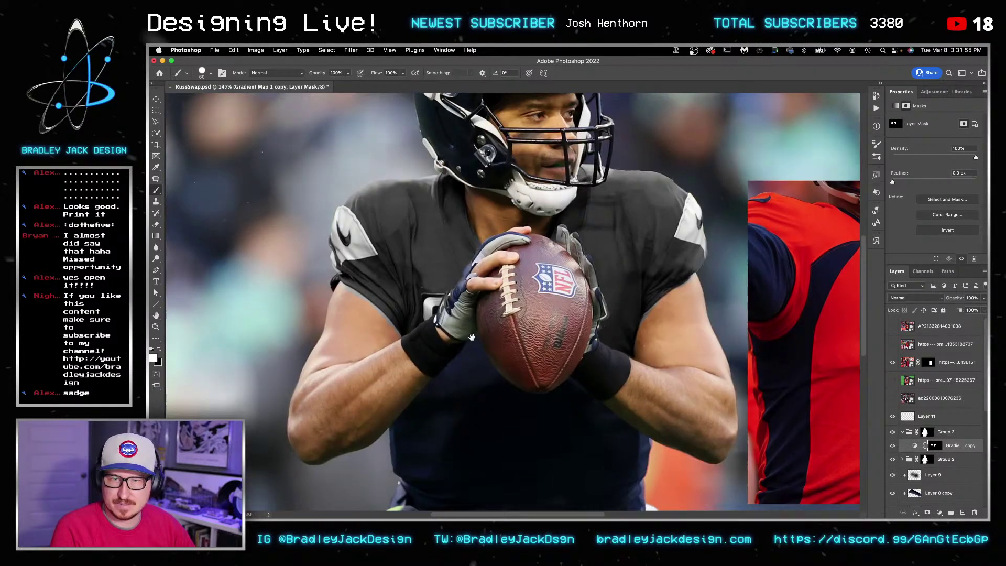
{"action": "left_click_drag", "start_coordinate": [472, 334], "coordinate": [485, 380]}
{"action": "key", "text": "v"}
{"action": "left_click", "coordinate": [915, 346]}
{"action": "left_click", "coordinate": [892, 345]}
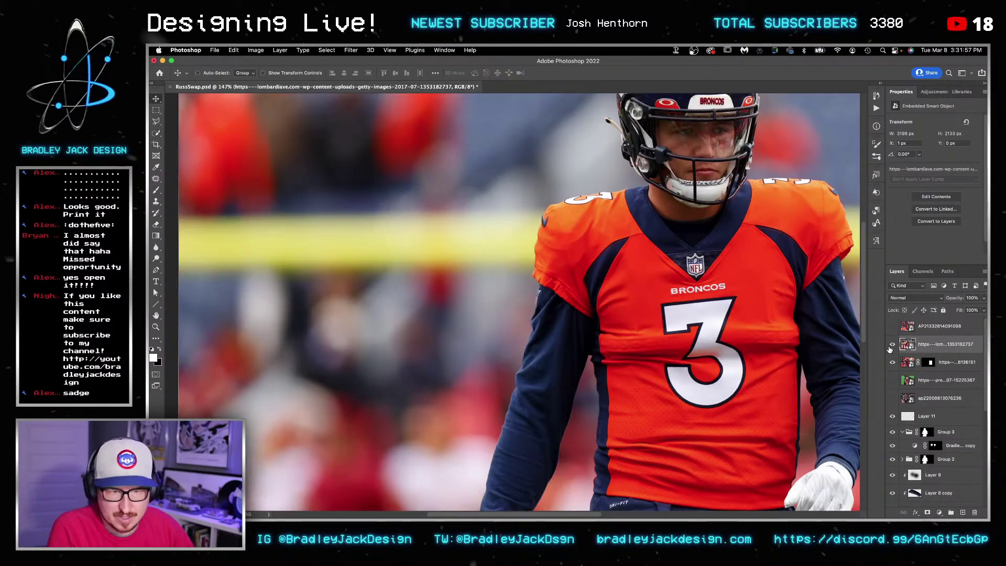
{"action": "left_click", "coordinate": [893, 326]}
{"action": "left_click", "coordinate": [893, 326]}
{"action": "left_click", "coordinate": [893, 344]}
{"action": "left_click", "coordinate": [892, 344]}
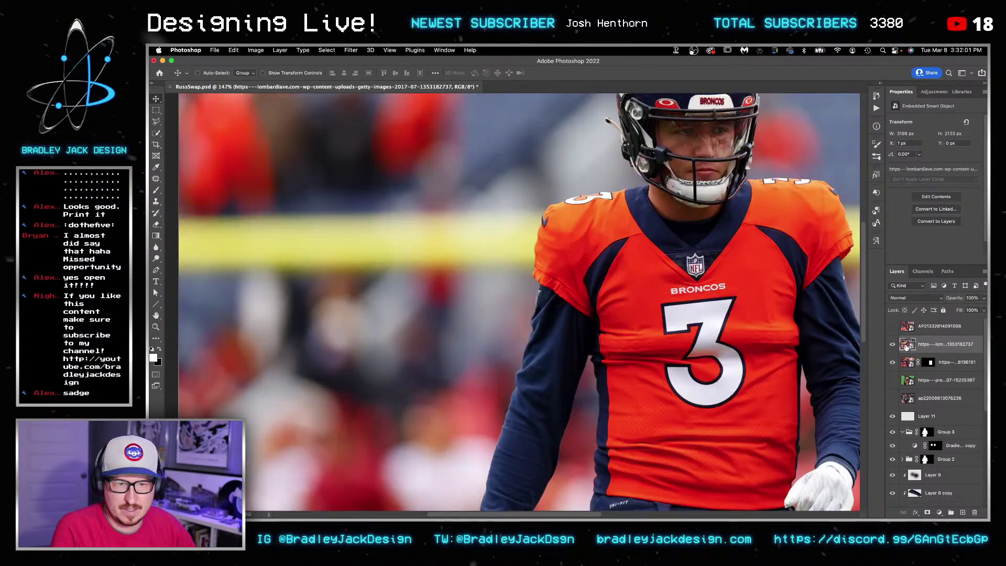
Step: Set the Broncos photo to 50% opacity, move it over the quarterback, and scale it proportionally to 119.95%
{"action": "key", "text": "5"}
{"action": "scroll", "coordinate": [589, 314], "scroll_direction": "down", "scroll_amount": 3}
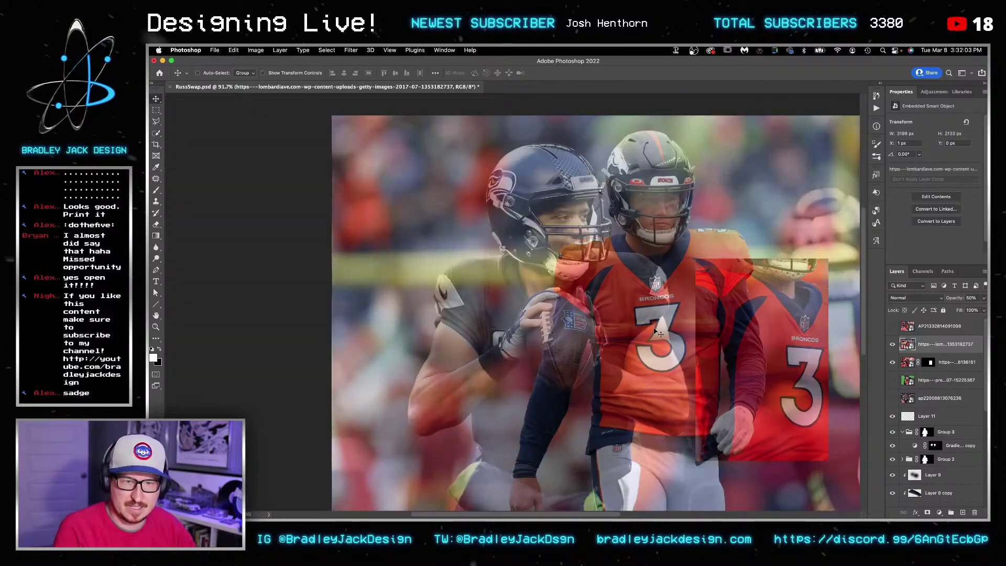
{"action": "left_click_drag", "start_coordinate": [707, 341], "coordinate": [629, 360]}
{"action": "key", "text": "ctrl+t"}
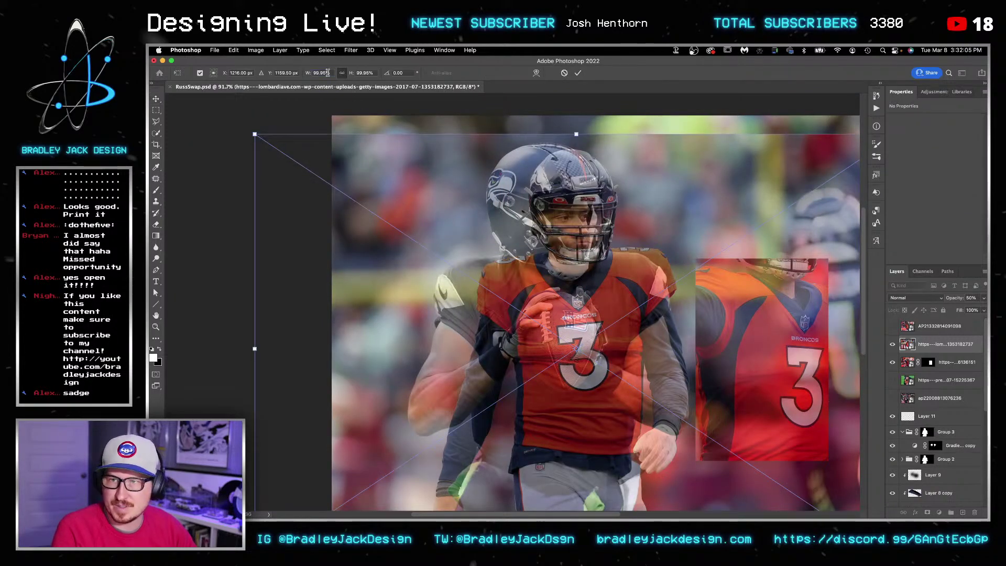
{"action": "key", "text": "shift+Up"}
{"action": "key", "text": "shift+Up"}
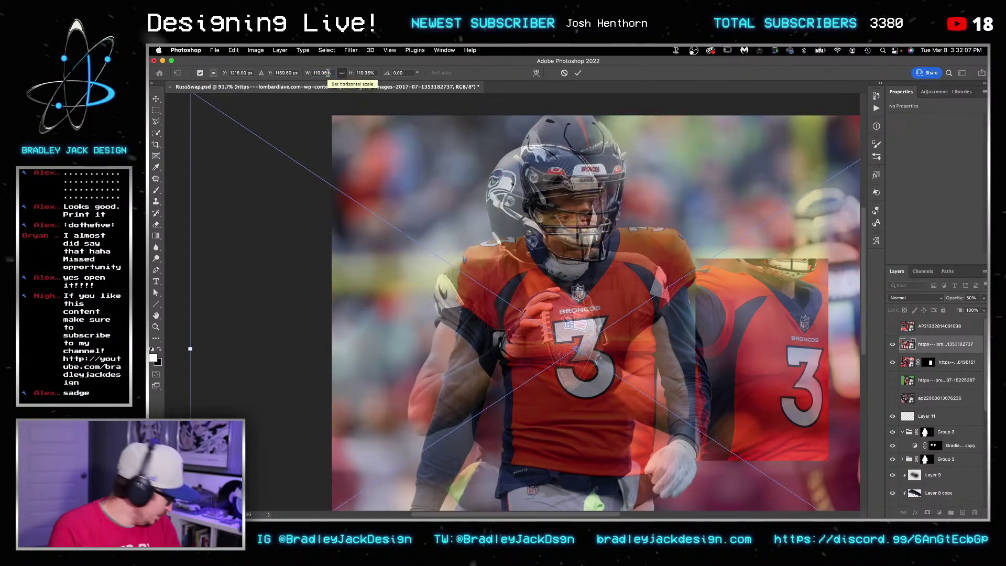
{"action": "key", "text": "Return"}
Step: Reposition the semi-transparent photo so its helmet, collar and shoulders overlap those of the quarterback
{"action": "left_click_drag", "start_coordinate": [566, 232], "coordinate": [542, 246]}
{"action": "key", "text": "ctrl+t"}
{"action": "scroll", "coordinate": [543, 283], "scroll_direction": "up", "scroll_amount": 5}
{"action": "scroll", "coordinate": [544, 283], "scroll_direction": "down", "scroll_amount": 5}
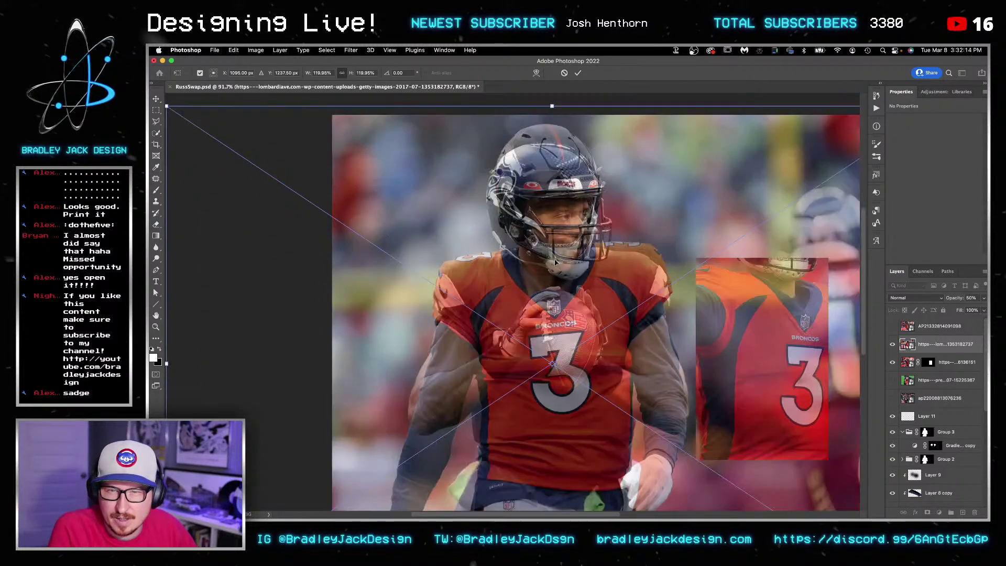
{"action": "left_click_drag", "start_coordinate": [556, 263], "coordinate": [573, 274]}
{"action": "key", "text": "Return"}
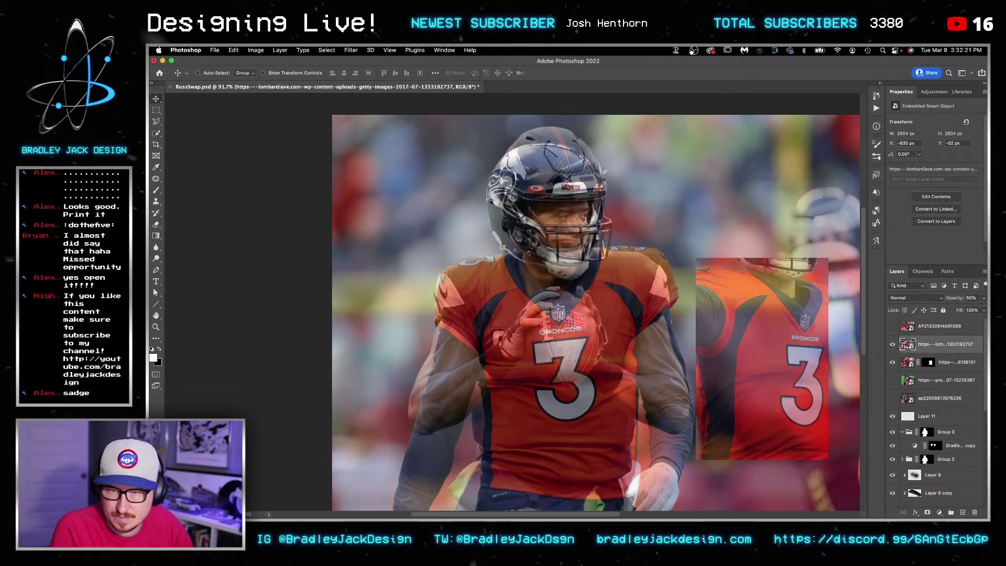
Step: Nudge the overlaid photo 19 px left and 5 px up to refine its alignment with the player
{"action": "key", "text": "shift+Left"}
{"action": "key", "text": "shift+Left"}
{"action": "key", "text": "Up"}
{"action": "key", "text": "Up"}
{"action": "key", "text": "Up"}
{"action": "key", "text": "Up"}
{"action": "key", "text": "Up"}
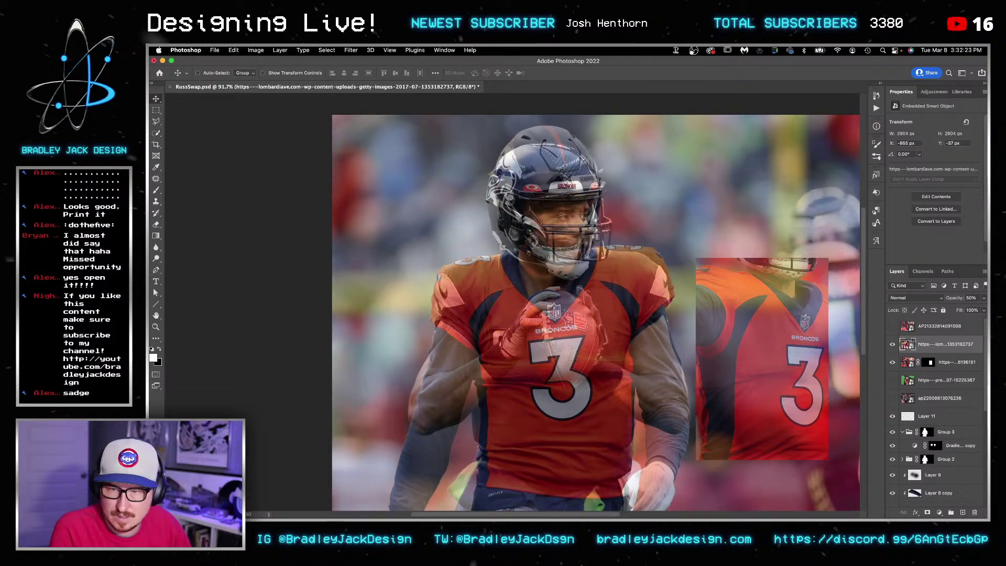
{"action": "key", "text": "Right"}
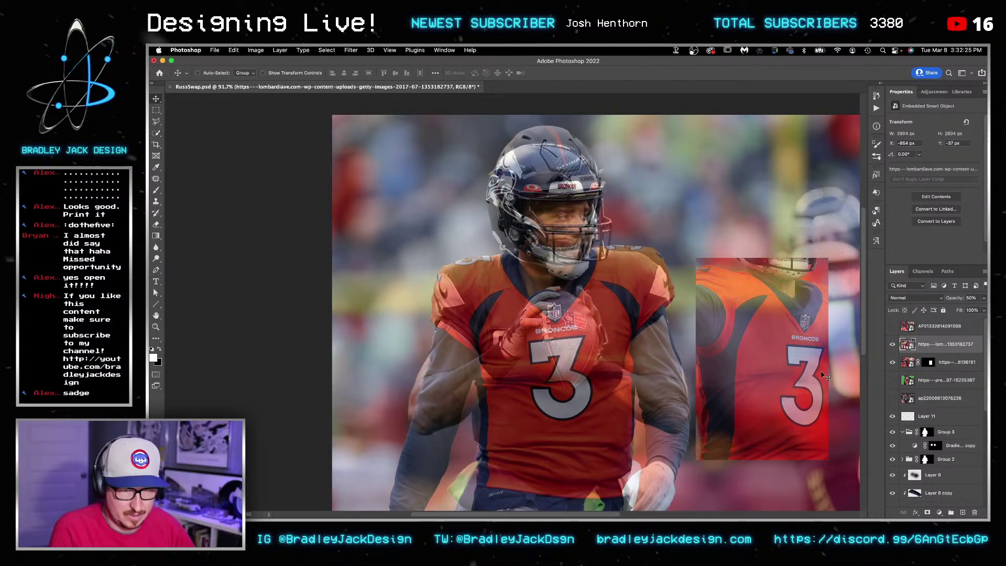
Step: Restore the photo to 100% opacity, keep a hidden duplicate of it, and add a black mask to the original
{"action": "key", "text": "0"}
{"action": "key", "text": "ctrl+j"}
{"action": "left_click", "coordinate": [893, 344]}
{"action": "left_click", "coordinate": [915, 363]}
{"action": "left_click", "coordinate": [928, 513], "text": "alt"}
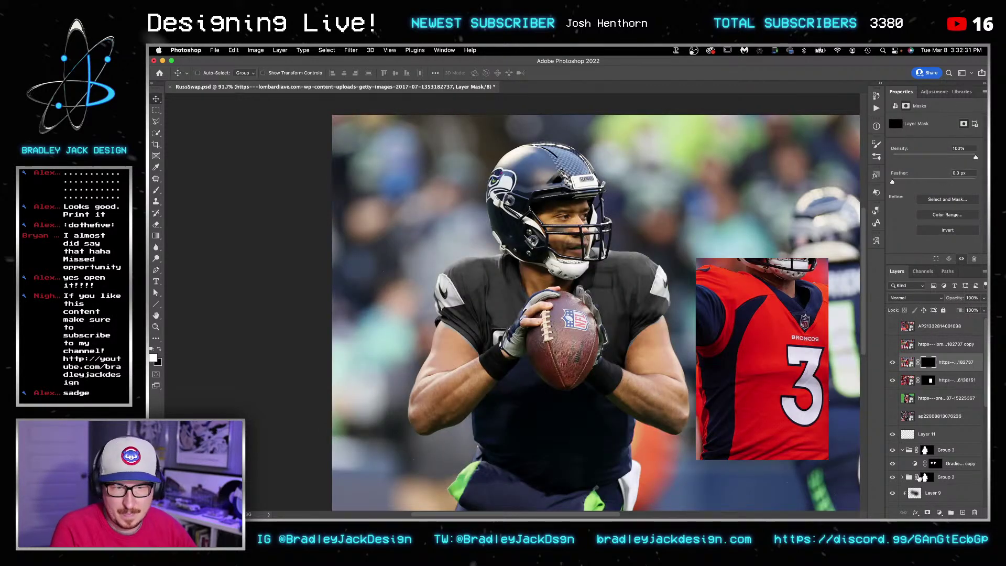
Step: Paint white on the photo's mask to reveal the Broncos shoulder, sleeve and chest on the football-laces side
{"action": "scroll", "coordinate": [915, 463], "scroll_direction": "down", "scroll_amount": 1}
{"action": "key", "text": "b"}
{"action": "key", "text": "x"}
{"action": "mouse_move", "coordinate": [479, 267]}
{"action": "left_mouse_down"}
{"action": "mouse_move", "coordinate": [447, 303]}
{"action": "mouse_move", "coordinate": [441, 286]}
{"action": "mouse_move", "coordinate": [441, 321]}
{"action": "mouse_move", "coordinate": [472, 351]}
{"action": "mouse_move", "coordinate": [454, 342]}
{"action": "mouse_move", "coordinate": [487, 337]}
{"action": "mouse_move", "coordinate": [512, 301]}
{"action": "mouse_move", "coordinate": [510, 273]}
{"action": "mouse_move", "coordinate": [525, 296]}
{"action": "mouse_move", "coordinate": [516, 283]}
{"action": "mouse_move", "coordinate": [480, 296]}
{"action": "left_mouse_up"}
{"action": "scroll", "coordinate": [491, 313], "scroll_direction": "up", "scroll_amount": 5}
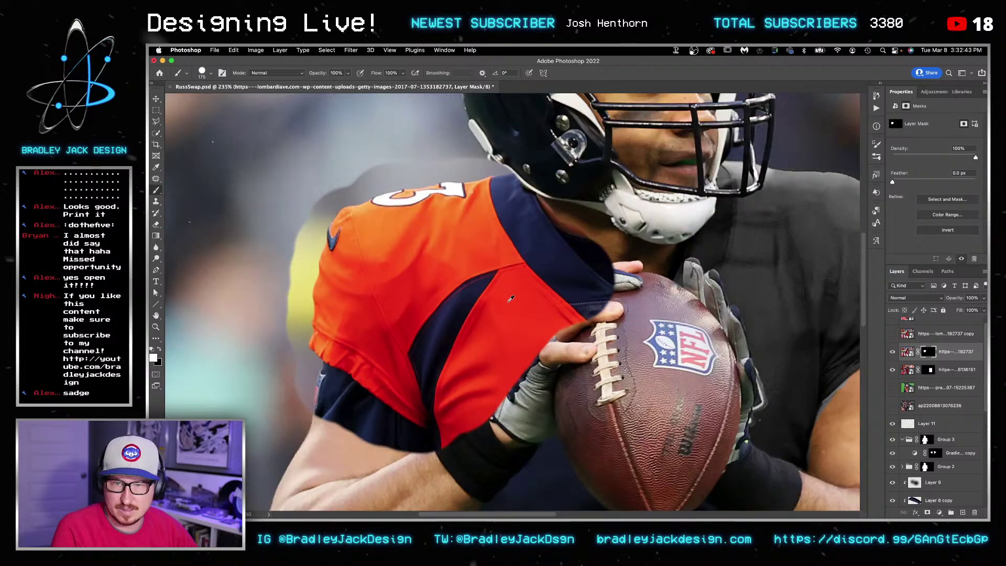
Step: Fine-tune the revealed jersey's position against the player's shoulder at 50% opacity, and return the layer to 100%
{"action": "key", "text": "v"}
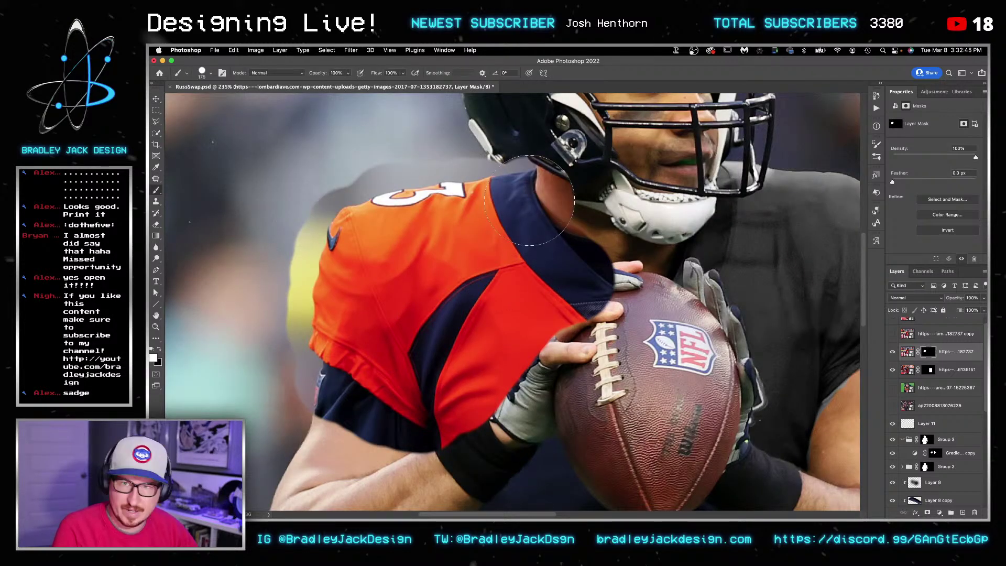
{"action": "key", "text": "5"}
{"action": "mouse_move", "coordinate": [531, 250]}
{"action": "left_mouse_down"}
{"action": "mouse_move", "coordinate": [505, 263]}
{"action": "mouse_move", "coordinate": [471, 308]}
{"action": "mouse_move", "coordinate": [481, 226]}
{"action": "mouse_move", "coordinate": [488, 331]}
{"action": "mouse_move", "coordinate": [546, 236]}
{"action": "mouse_move", "coordinate": [540, 227]}
{"action": "mouse_move", "coordinate": [532, 260]}
{"action": "left_mouse_up"}
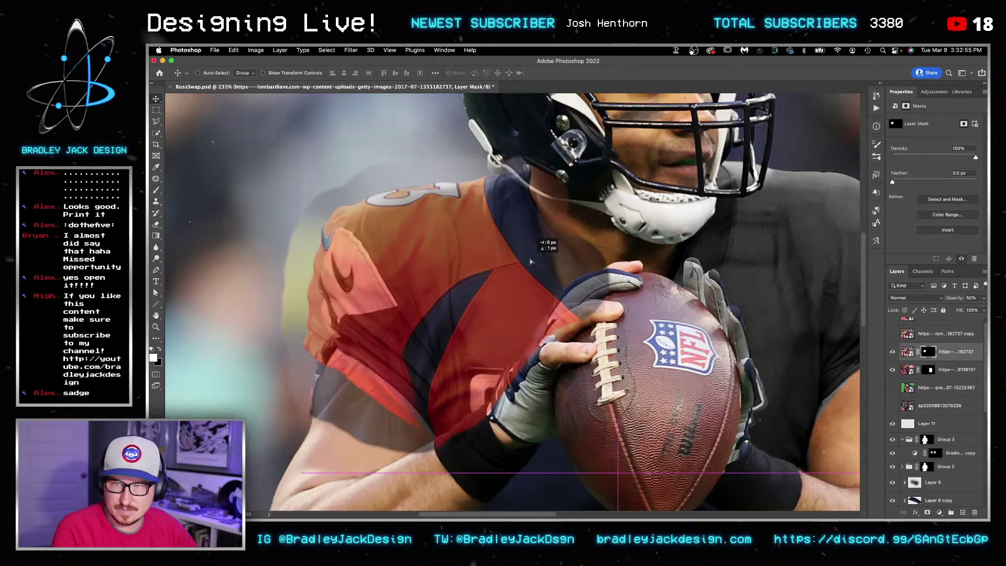
{"action": "key", "text": "shift+Left"}
{"action": "key", "text": "shift+Left"}
{"action": "key", "text": "shift+Right"}
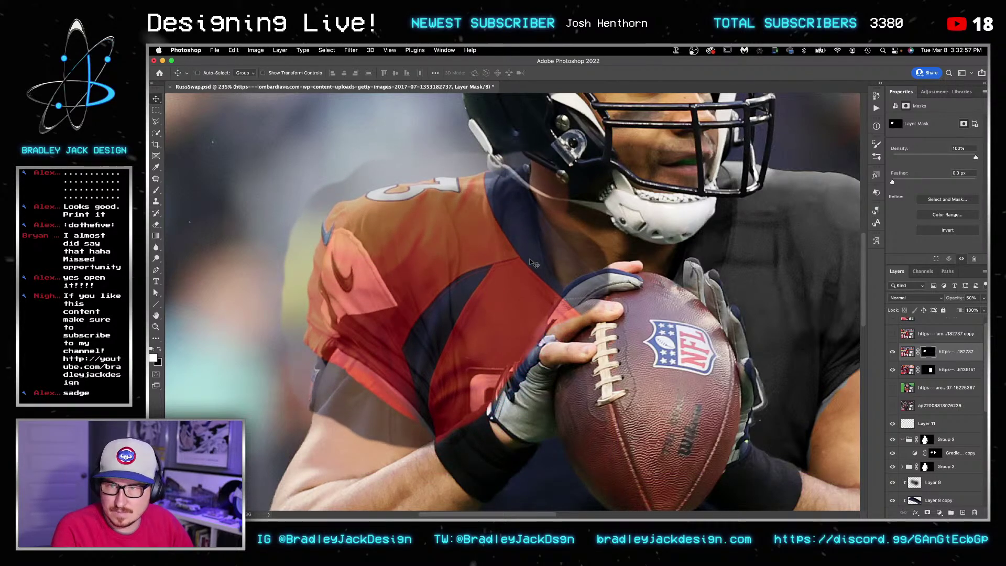
{"action": "key", "text": "shift+Up"}
{"action": "key", "text": "Left"}
{"action": "key", "text": "Left"}
{"action": "key", "text": "Left"}
{"action": "key", "text": "Left"}
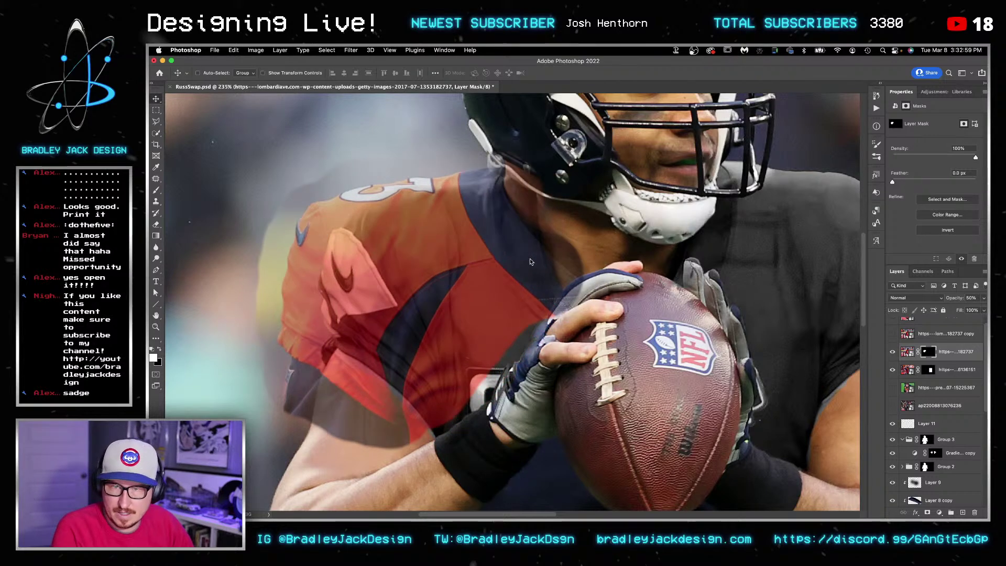
{"action": "key", "text": "shift+Right"}
{"action": "key", "text": "shift+Right"}
{"action": "key", "text": "shift+Right"}
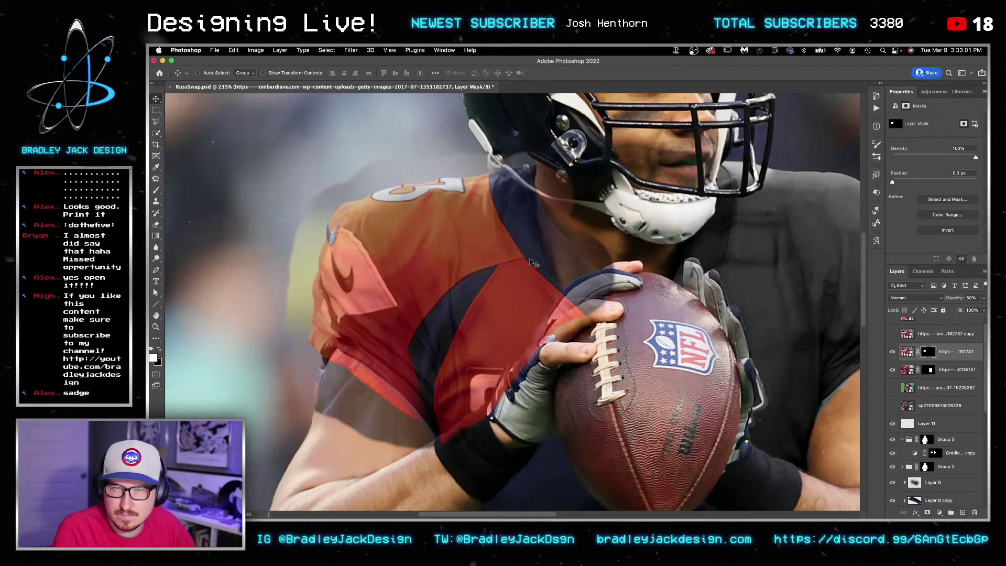
{"action": "key", "text": "shift+Right"}
{"action": "key", "text": "shift+Right"}
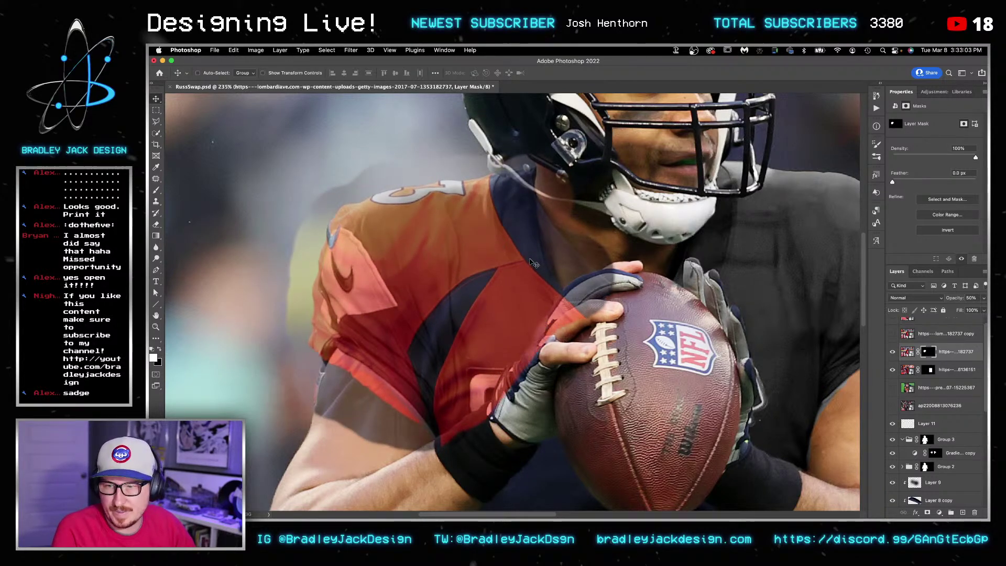
{"action": "key", "text": "Up"}
{"action": "key", "text": "Up"}
{"action": "key", "text": "Up"}
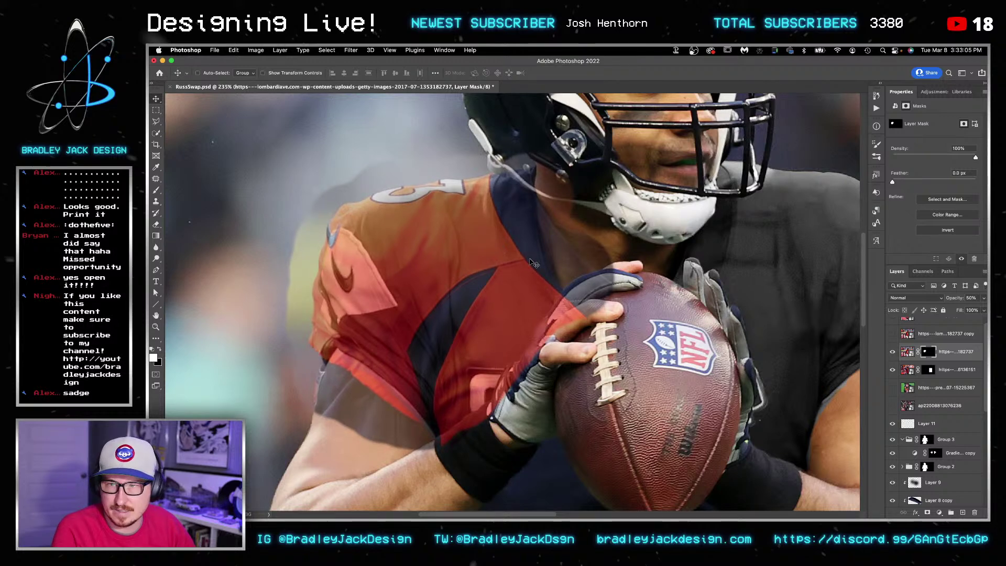
{"action": "key", "text": "0"}
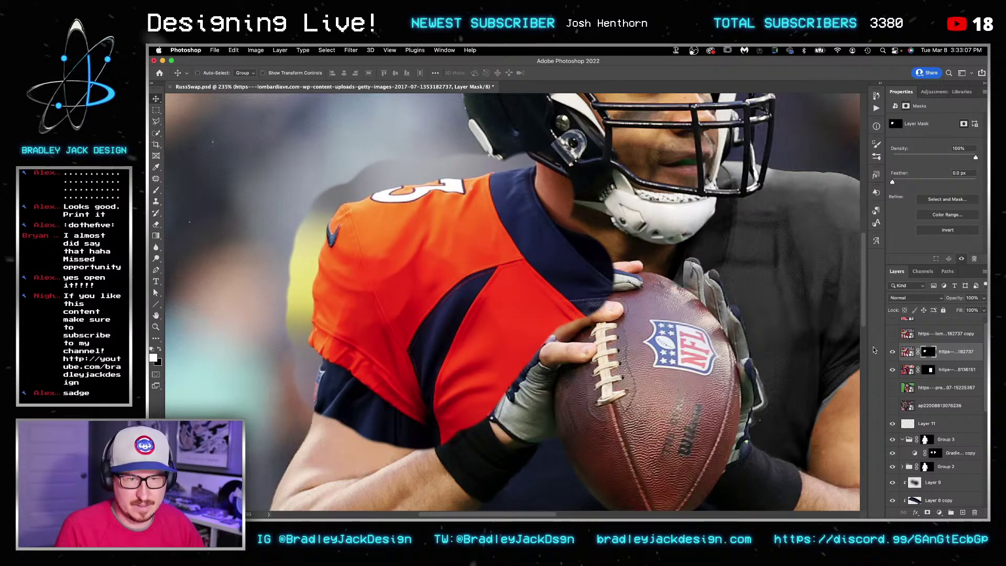
Step: Paint black on the photo's mask to hide the navy undersleeve over the player's upper arm
{"action": "key", "text": "b"}
{"action": "key", "text": "x"}
{"action": "left_click", "coordinate": [269, 333], "text": "ctrl+alt"}
{"action": "mouse_move", "coordinate": [318, 421]}
{"action": "left_mouse_down"}
{"action": "mouse_move", "coordinate": [319, 409]}
{"action": "mouse_move", "coordinate": [406, 446]}
{"action": "left_mouse_up"}
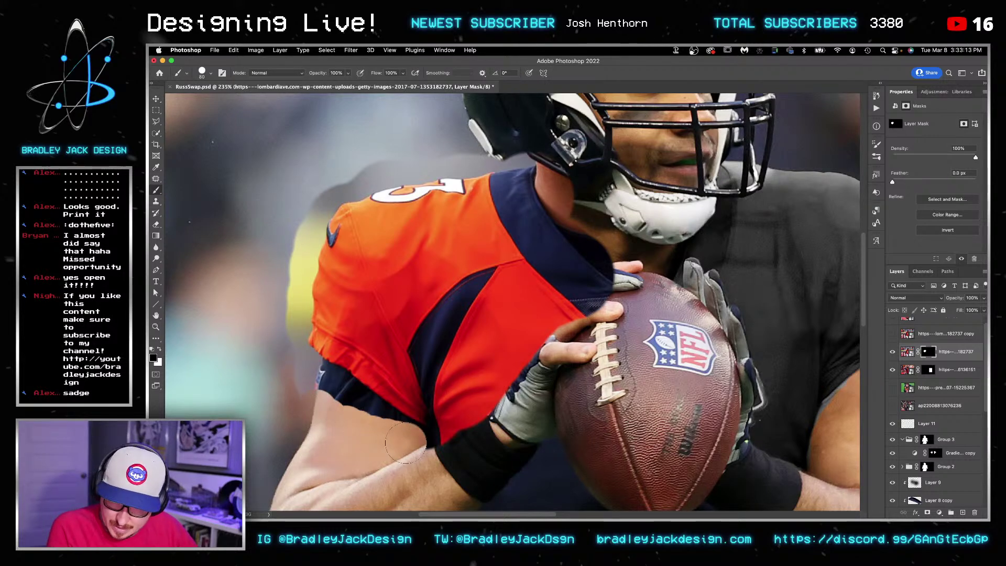
{"action": "mouse_move", "coordinate": [338, 404]}
{"action": "left_mouse_down"}
{"action": "mouse_move", "coordinate": [317, 382]}
{"action": "mouse_move", "coordinate": [349, 380]}
{"action": "left_mouse_up"}
Step: With a smaller brush, mask out the remaining navy undersleeve precisely along the hem of the orange sleeve
{"action": "left_click_drag", "start_coordinate": [431, 458], "coordinate": [357, 305]}
{"action": "key", "text": "bracketleft"}
{"action": "key", "text": "bracketleft"}
{"action": "key", "text": "bracketleft"}
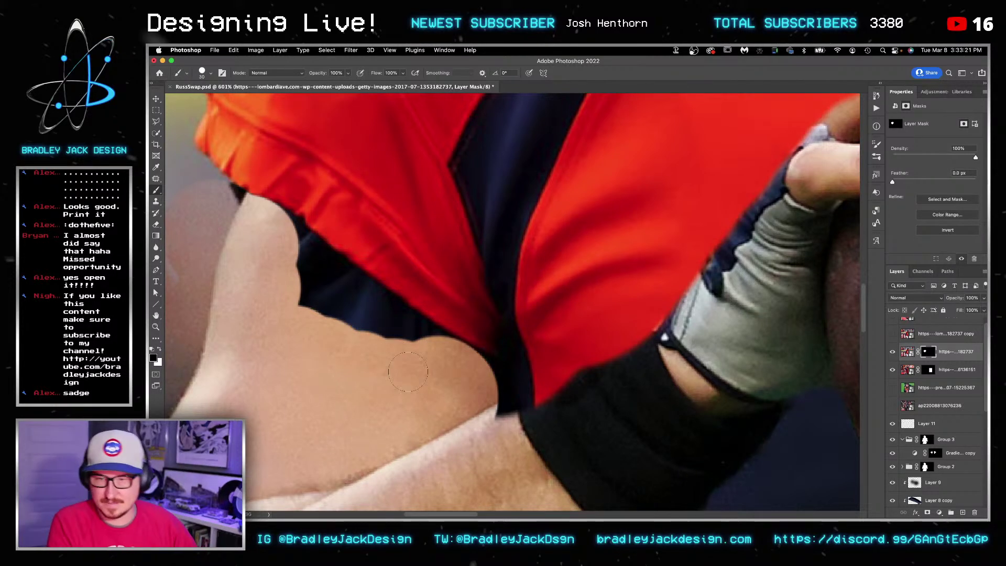
{"action": "mouse_move", "coordinate": [461, 361]}
{"action": "left_mouse_down"}
{"action": "mouse_move", "coordinate": [364, 296]}
{"action": "mouse_move", "coordinate": [368, 311]}
{"action": "mouse_move", "coordinate": [284, 284]}
{"action": "left_mouse_up"}
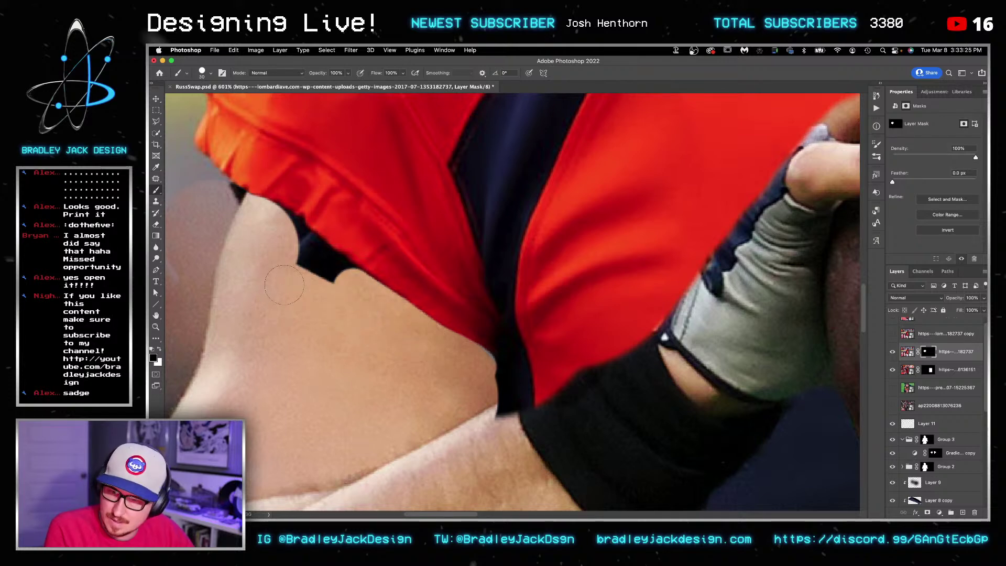
{"action": "left_click_drag", "start_coordinate": [271, 221], "coordinate": [350, 283]}
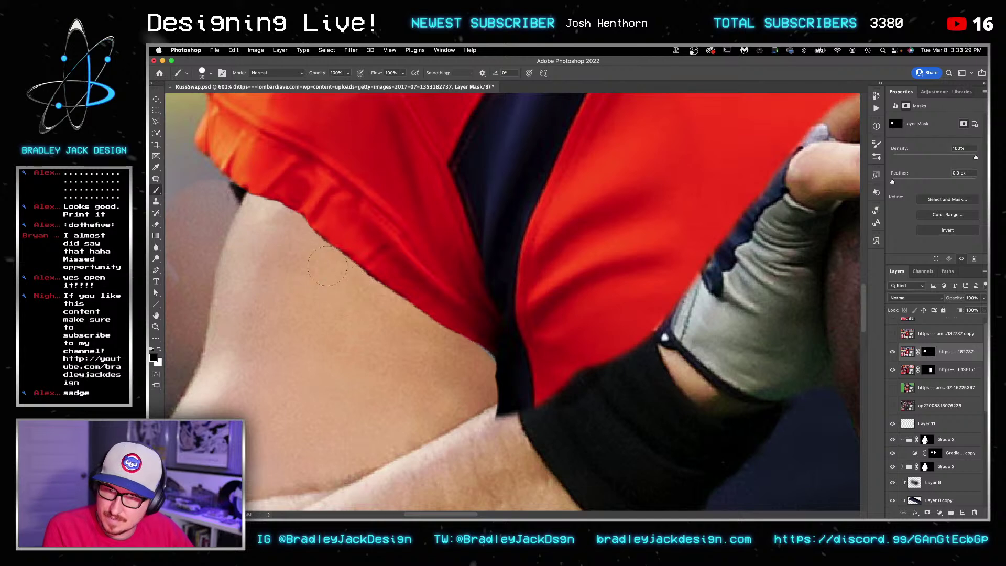
Step: Refine the photo's mask at the armpit so the navy and red panels meet the bare arm and black wristband
{"action": "mouse_move", "coordinate": [479, 368]}
{"action": "left_mouse_down"}
{"action": "mouse_move", "coordinate": [496, 421]}
{"action": "mouse_move", "coordinate": [510, 355]}
{"action": "mouse_move", "coordinate": [514, 366]}
{"action": "mouse_move", "coordinate": [513, 326]}
{"action": "mouse_move", "coordinate": [496, 352]}
{"action": "mouse_move", "coordinate": [506, 380]}
{"action": "mouse_move", "coordinate": [568, 366]}
{"action": "left_mouse_up"}
{"action": "key", "text": "]"}
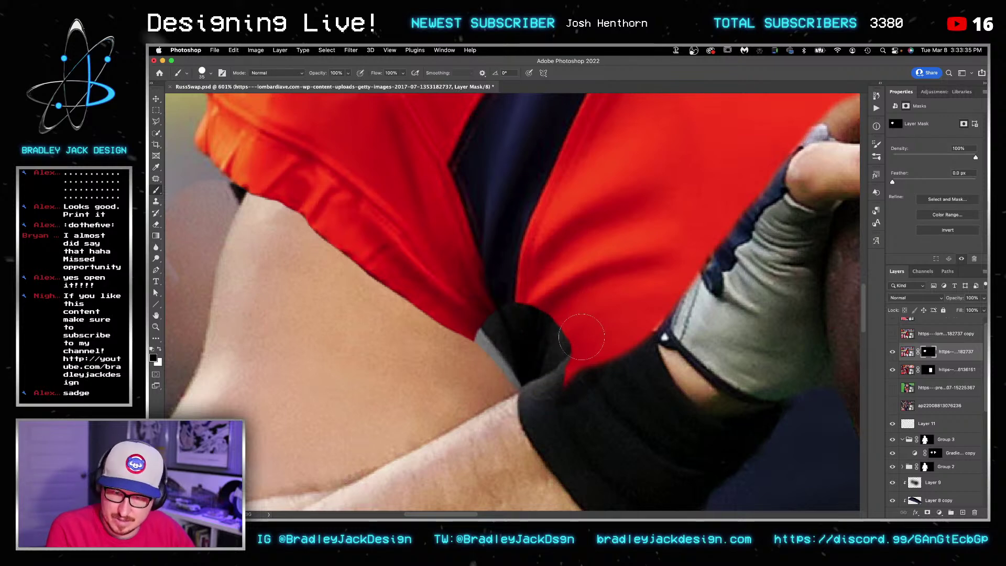
{"action": "mouse_move", "coordinate": [513, 337]}
{"action": "left_mouse_down"}
{"action": "mouse_move", "coordinate": [530, 372]}
{"action": "mouse_move", "coordinate": [530, 358]}
{"action": "mouse_move", "coordinate": [561, 378]}
{"action": "mouse_move", "coordinate": [558, 402]}
{"action": "mouse_move", "coordinate": [543, 406]}
{"action": "mouse_move", "coordinate": [533, 382]}
{"action": "mouse_move", "coordinate": [538, 398]}
{"action": "mouse_move", "coordinate": [566, 387]}
{"action": "left_mouse_up"}
{"action": "key", "text": "x"}
{"action": "left_click", "coordinate": [535, 387]}
{"action": "key", "text": "x"}
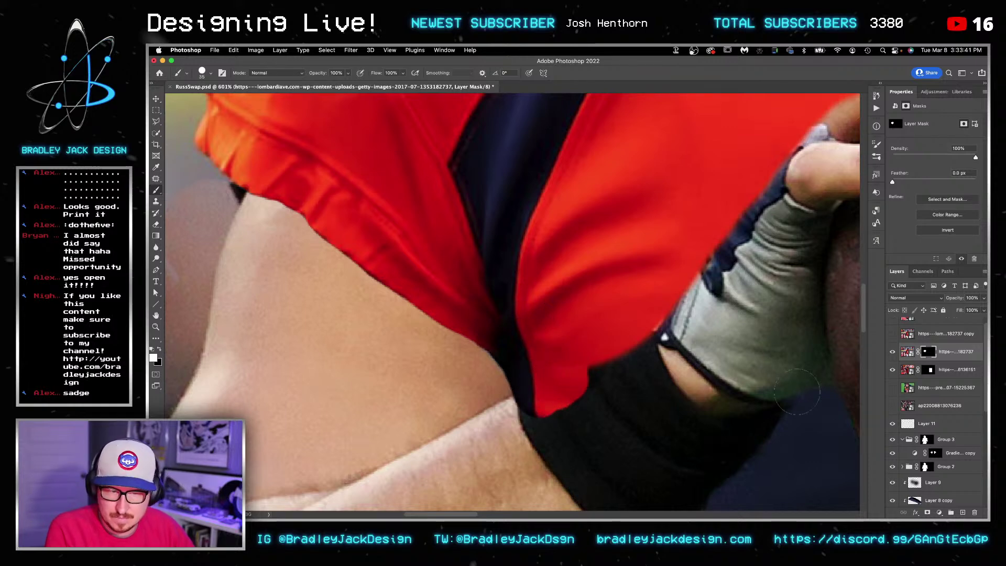
Step: Put the jersey photo in a group with a layer mask, and paint black to uncover the glove, fingers and wristband
{"action": "key", "text": "super+g"}
{"action": "left_click", "coordinate": [928, 513]}
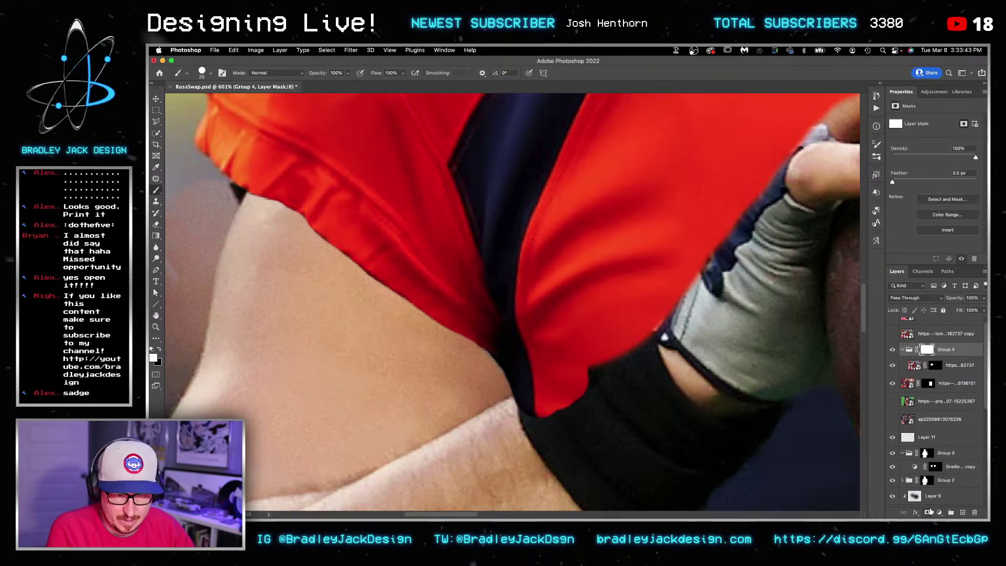
{"action": "key", "text": "x"}
{"action": "mouse_move", "coordinate": [675, 298]}
{"action": "left_mouse_down"}
{"action": "mouse_move", "coordinate": [555, 393]}
{"action": "mouse_move", "coordinate": [543, 386]}
{"action": "mouse_move", "coordinate": [733, 213]}
{"action": "mouse_move", "coordinate": [648, 308]}
{"action": "mouse_move", "coordinate": [586, 354]}
{"action": "left_mouse_up"}
{"action": "mouse_move", "coordinate": [597, 280]}
{"action": "left_mouse_down"}
{"action": "mouse_move", "coordinate": [567, 337]}
{"action": "mouse_move", "coordinate": [616, 319]}
{"action": "mouse_move", "coordinate": [634, 279]}
{"action": "mouse_move", "coordinate": [734, 170]}
{"action": "mouse_move", "coordinate": [772, 187]}
{"action": "mouse_move", "coordinate": [781, 164]}
{"action": "mouse_move", "coordinate": [745, 132]}
{"action": "mouse_move", "coordinate": [786, 121]}
{"action": "left_mouse_up"}
{"action": "left_click_drag", "start_coordinate": [786, 120], "coordinate": [726, 234]}
{"action": "mouse_move", "coordinate": [705, 207]}
{"action": "left_mouse_down"}
{"action": "mouse_move", "coordinate": [766, 211]}
{"action": "mouse_move", "coordinate": [757, 264]}
{"action": "mouse_move", "coordinate": [739, 280]}
{"action": "left_mouse_up"}
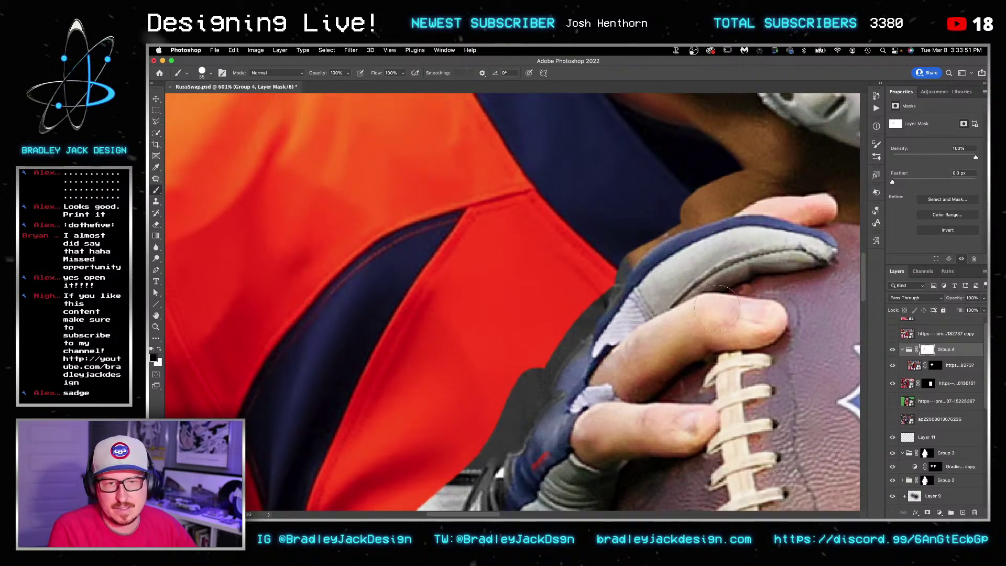
Step: Paint white on the Group 4 mask to restore the red jersey up to the wristband and lower glove edge
{"action": "key", "text": "x"}
{"action": "mouse_move", "coordinate": [718, 173]}
{"action": "left_mouse_down"}
{"action": "mouse_move", "coordinate": [734, 165]}
{"action": "mouse_move", "coordinate": [732, 186]}
{"action": "mouse_move", "coordinate": [745, 180]}
{"action": "mouse_move", "coordinate": [614, 249]}
{"action": "mouse_move", "coordinate": [688, 185]}
{"action": "left_mouse_up"}
{"action": "left_click_drag", "start_coordinate": [653, 242], "coordinate": [655, 153]}
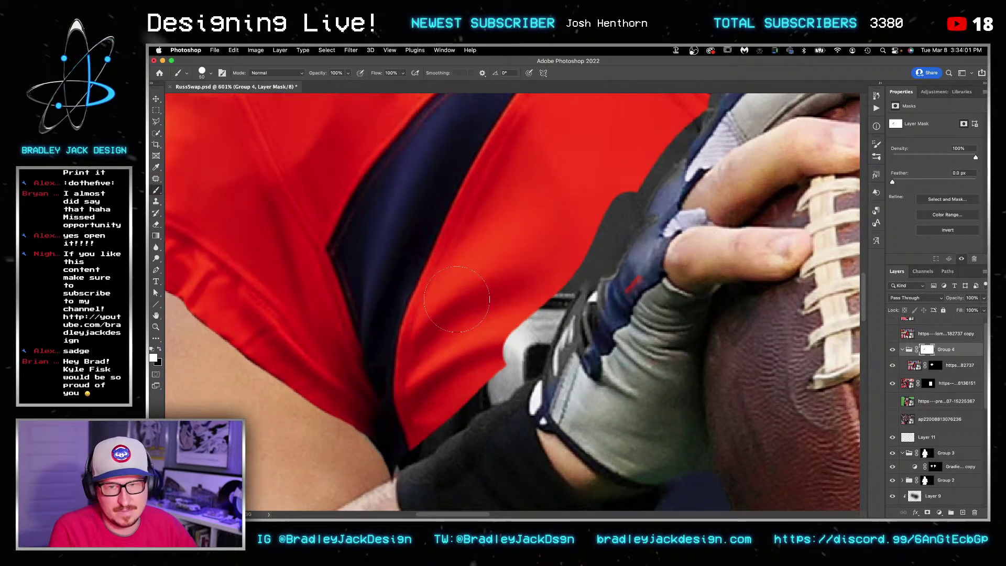
{"action": "left_click_drag", "start_coordinate": [409, 411], "coordinate": [389, 439]}
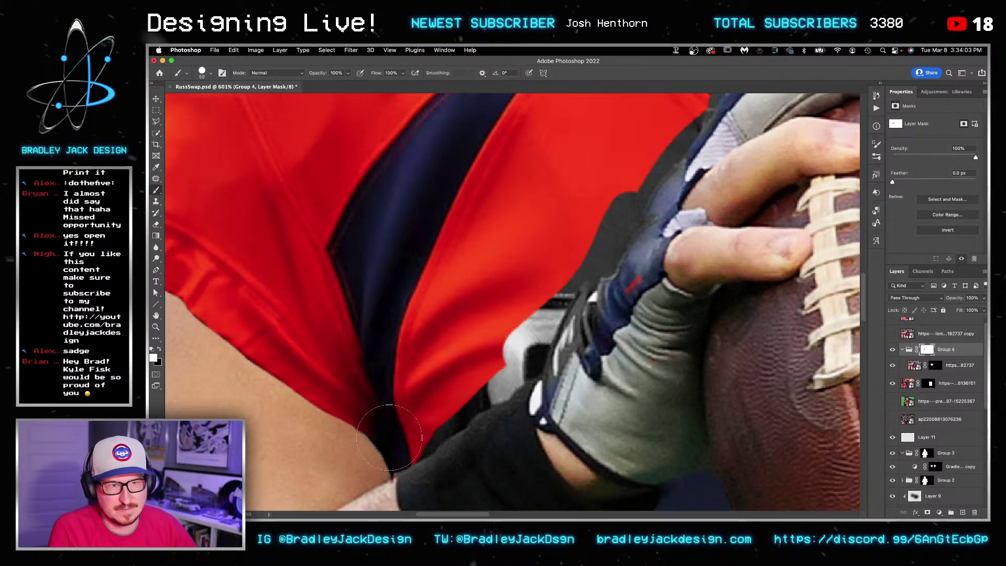
{"action": "mouse_move", "coordinate": [401, 434]}
{"action": "left_mouse_down"}
{"action": "mouse_move", "coordinate": [489, 373]}
{"action": "mouse_move", "coordinate": [490, 357]}
{"action": "mouse_move", "coordinate": [514, 350]}
{"action": "mouse_move", "coordinate": [503, 367]}
{"action": "mouse_move", "coordinate": [529, 329]}
{"action": "left_mouse_up"}
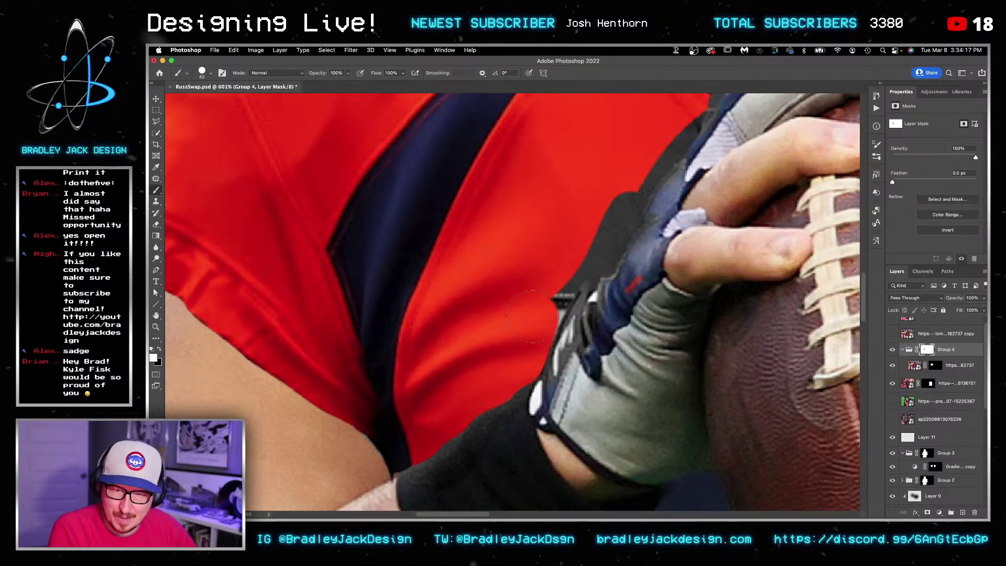
{"action": "left_click_drag", "start_coordinate": [539, 311], "coordinate": [547, 291]}
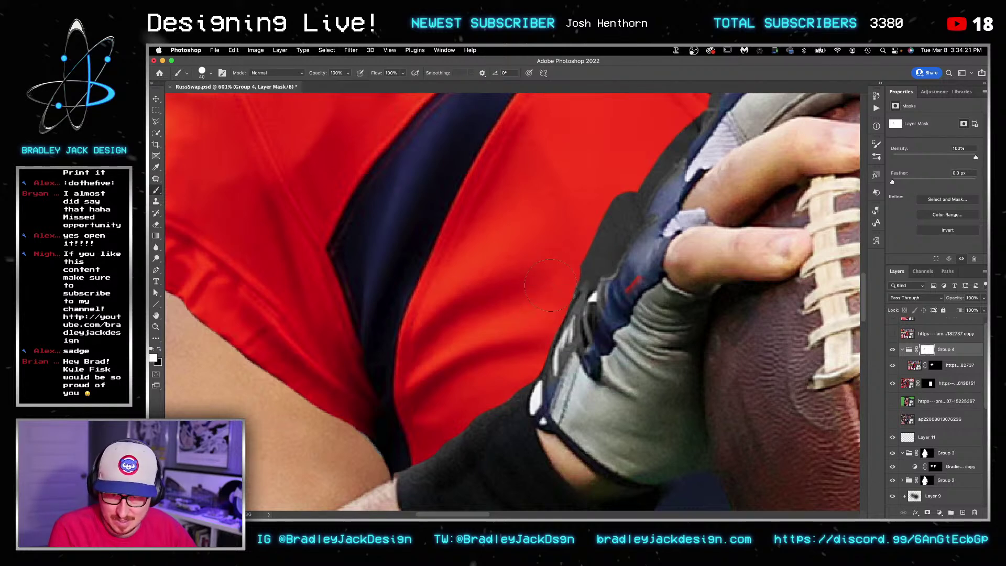
Step: Paint on the Group 4 mask to restore the red jersey along the back of the glove, refining the glove edge with a small brush
{"action": "left_click_drag", "start_coordinate": [620, 173], "coordinate": [577, 244]}
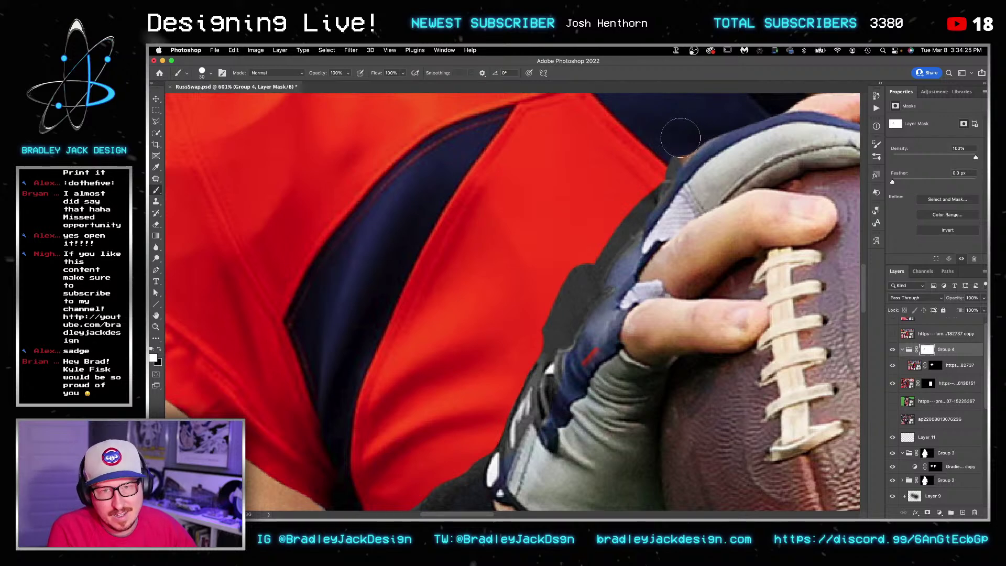
{"action": "left_click_drag", "start_coordinate": [626, 215], "coordinate": [654, 176]}
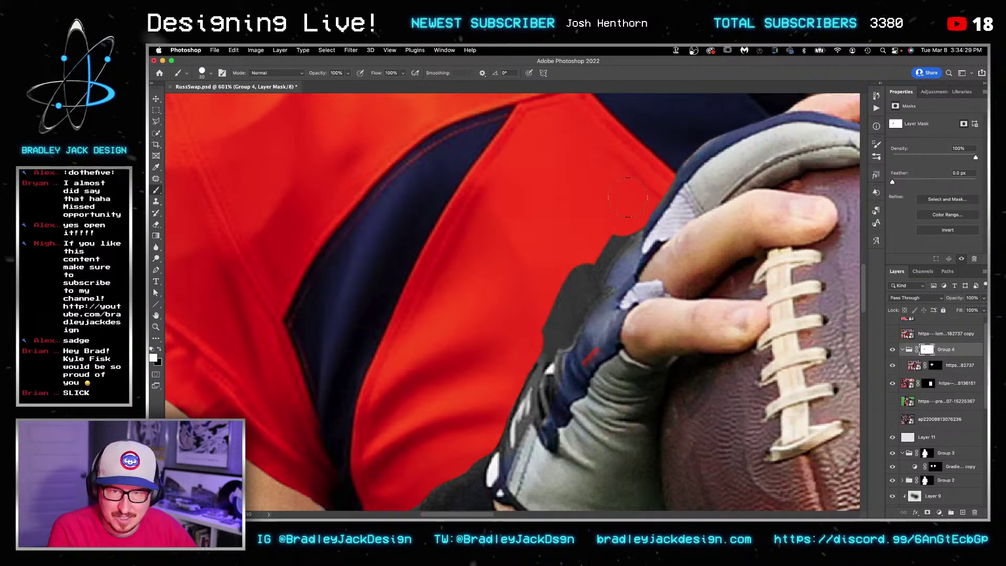
{"action": "left_click_drag", "start_coordinate": [573, 278], "coordinate": [585, 268]}
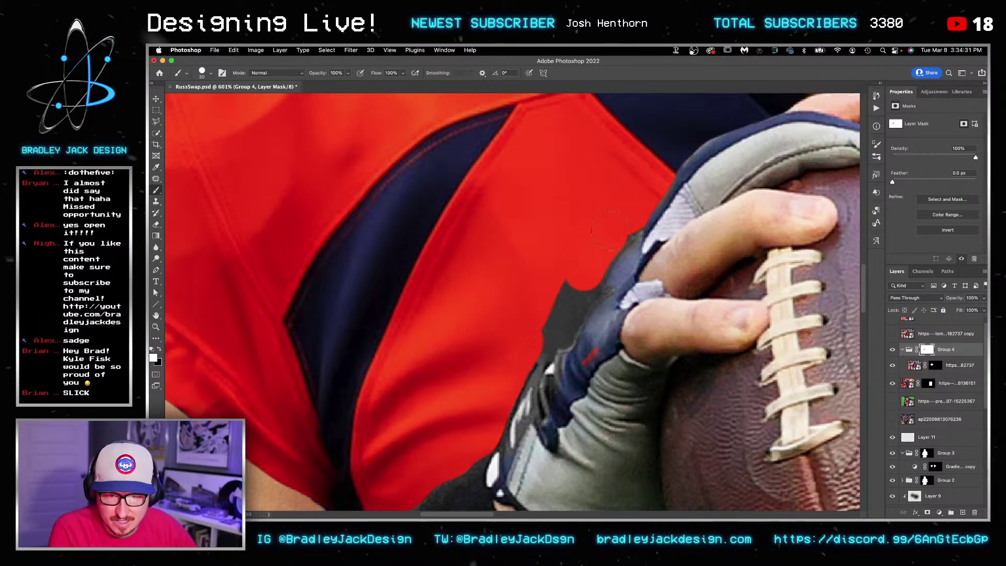
{"action": "mouse_move", "coordinate": [542, 314]}
{"action": "left_mouse_down"}
{"action": "mouse_move", "coordinate": [540, 338]}
{"action": "mouse_move", "coordinate": [567, 298]}
{"action": "left_mouse_up"}
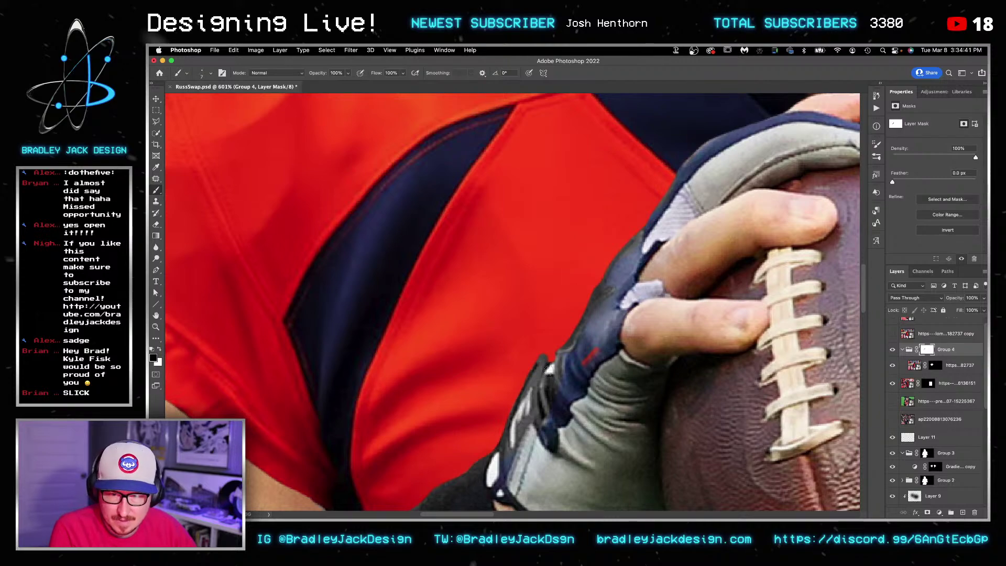
{"action": "left_click_drag", "start_coordinate": [556, 351], "coordinate": [508, 376]}
{"action": "left_click_drag", "start_coordinate": [498, 423], "coordinate": [566, 334]}
{"action": "mouse_move", "coordinate": [495, 377]}
{"action": "left_mouse_down"}
{"action": "mouse_move", "coordinate": [542, 378]}
{"action": "mouse_move", "coordinate": [499, 389]}
{"action": "left_mouse_up"}
Step: Mask out the leftover blurred backdrop beside the lower hem of the orange sleeve on the Group 4 mask
{"action": "key", "text": "x"}
{"action": "key", "text": "bracketright"}
{"action": "key", "text": "bracketright"}
{"action": "key", "text": "bracketright"}
{"action": "key", "text": "bracketright"}
{"action": "key", "text": "x"}
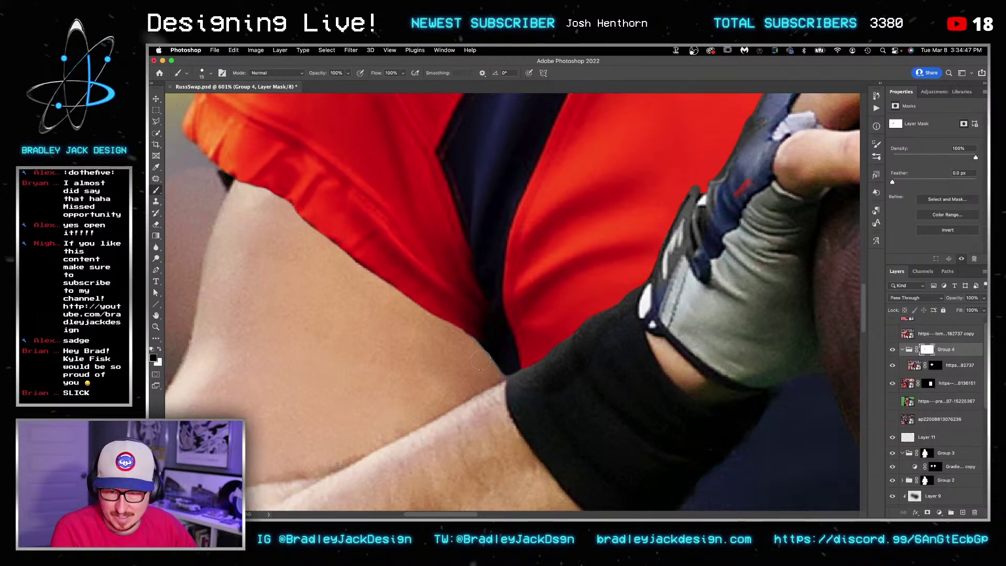
{"action": "key", "text": "x"}
{"action": "left_click_drag", "start_coordinate": [403, 373], "coordinate": [474, 405]}
{"action": "left_click_drag", "start_coordinate": [341, 341], "coordinate": [430, 382]}
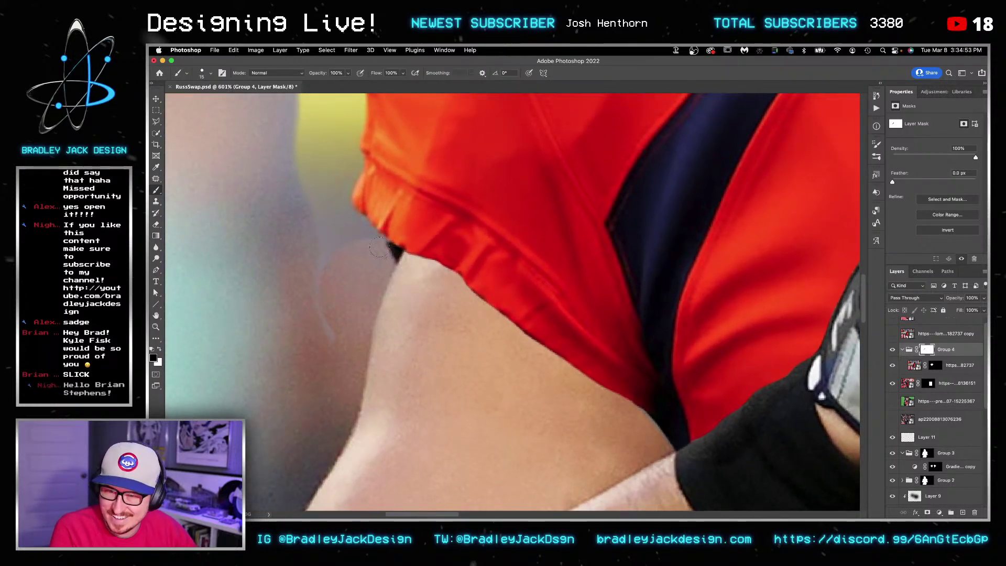
{"action": "key", "text": "bracketright"}
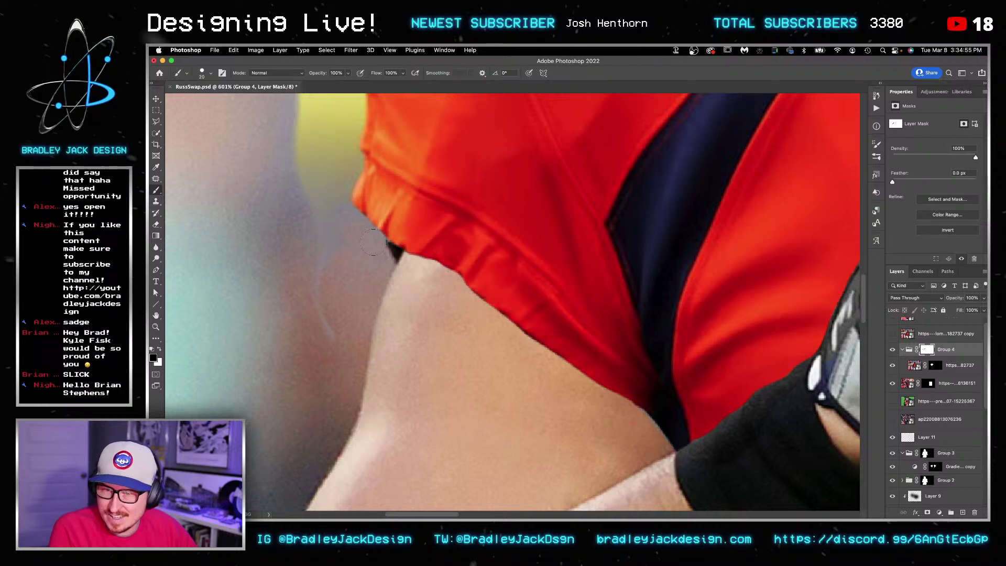
{"action": "scroll", "coordinate": [329, 318], "scroll_direction": "down", "scroll_amount": 3}
{"action": "left_click_drag", "start_coordinate": [323, 288], "coordinate": [336, 334]}
{"action": "key", "text": "bracketright"}
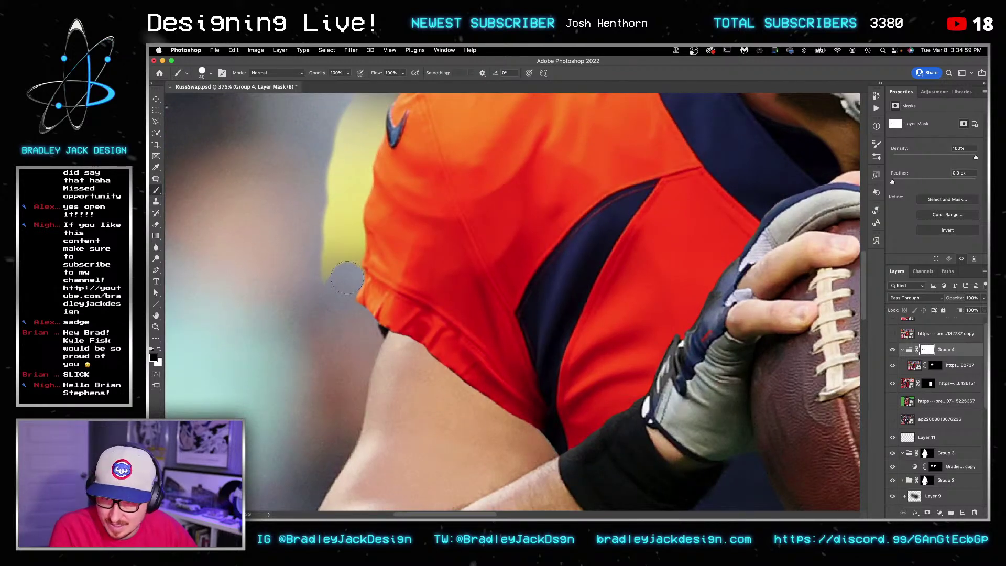
Step: With a larger brush, paint black on the Group 4 mask to hide the yellow backdrop beside the orange sleeve up to the shoulder
{"action": "mouse_move", "coordinate": [339, 268]}
{"action": "left_mouse_down"}
{"action": "mouse_move", "coordinate": [336, 223]}
{"action": "mouse_move", "coordinate": [350, 242]}
{"action": "mouse_move", "coordinate": [349, 220]}
{"action": "mouse_move", "coordinate": [330, 178]}
{"action": "mouse_move", "coordinate": [362, 278]}
{"action": "mouse_move", "coordinate": [352, 302]}
{"action": "left_mouse_up"}
{"action": "key", "text": "bracketright"}
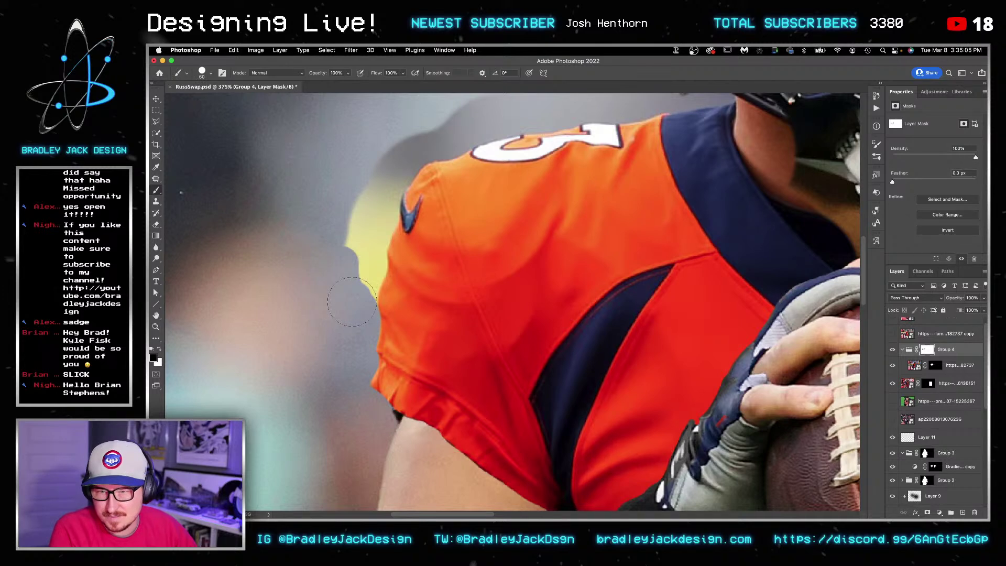
{"action": "mouse_move", "coordinate": [352, 300]}
{"action": "left_mouse_down"}
{"action": "mouse_move", "coordinate": [354, 230]}
{"action": "mouse_move", "coordinate": [372, 222]}
{"action": "mouse_move", "coordinate": [366, 247]}
{"action": "left_mouse_up"}
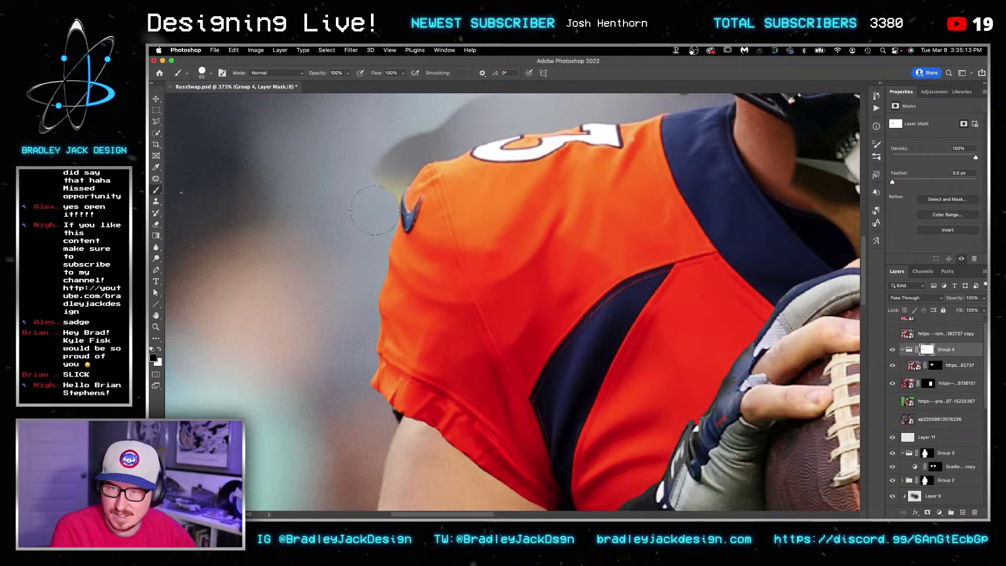
{"action": "left_click_drag", "start_coordinate": [378, 196], "coordinate": [400, 160]}
Step: Hide the gray backdrop above the orange shoulder by painting black on the Group 4 mask and the jersey photo's own mask
{"action": "scroll", "coordinate": [411, 142], "scroll_direction": "up", "scroll_amount": 3}
{"action": "scroll", "coordinate": [411, 142], "scroll_direction": "right", "scroll_amount": 2}
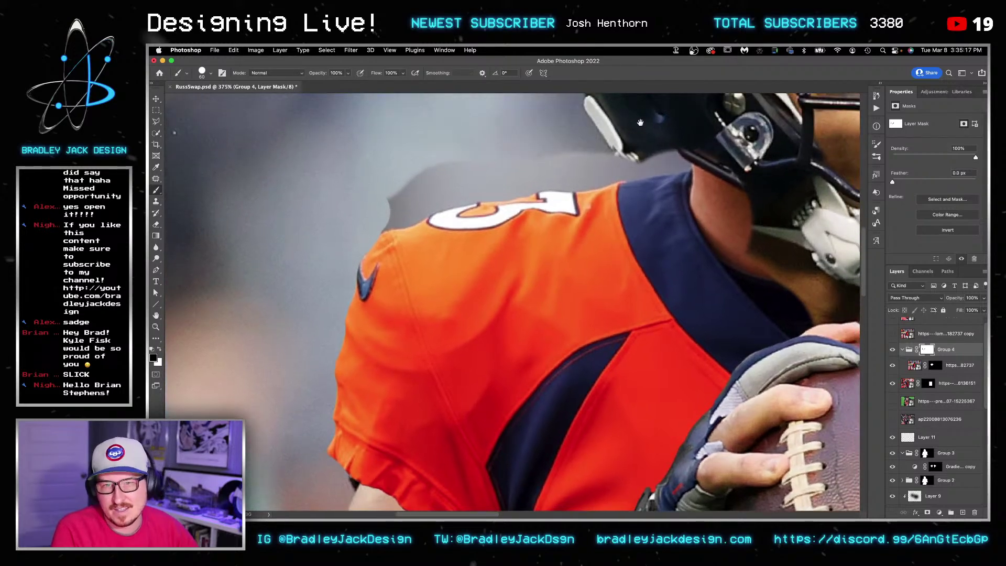
{"action": "mouse_move", "coordinate": [683, 145]}
{"action": "left_mouse_down"}
{"action": "mouse_move", "coordinate": [508, 161]}
{"action": "mouse_move", "coordinate": [410, 183]}
{"action": "mouse_move", "coordinate": [393, 199]}
{"action": "mouse_move", "coordinate": [479, 198]}
{"action": "left_mouse_up"}
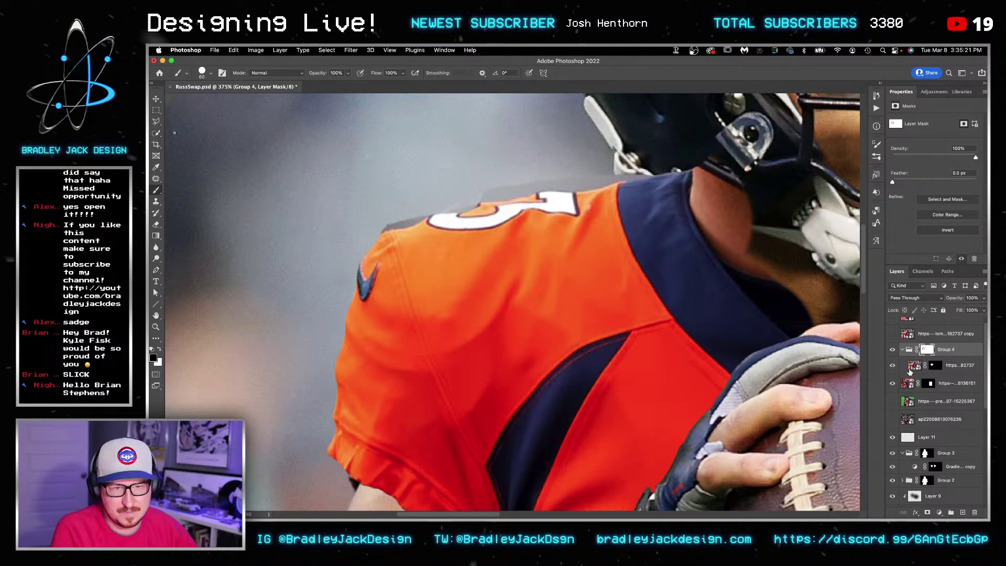
{"action": "left_click", "coordinate": [930, 365]}
{"action": "mouse_move", "coordinate": [647, 165]}
{"action": "left_mouse_down"}
{"action": "mouse_move", "coordinate": [506, 187]}
{"action": "mouse_move", "coordinate": [394, 243]}
{"action": "mouse_move", "coordinate": [389, 228]}
{"action": "mouse_move", "coordinate": [393, 255]}
{"action": "mouse_move", "coordinate": [423, 245]}
{"action": "mouse_move", "coordinate": [400, 241]}
{"action": "mouse_move", "coordinate": [520, 205]}
{"action": "mouse_move", "coordinate": [630, 186]}
{"action": "left_mouse_up"}
{"action": "key", "text": "x"}
{"action": "scroll", "coordinate": [627, 185], "scroll_direction": "up", "scroll_amount": 3}
{"action": "key", "text": "x"}
{"action": "mouse_move", "coordinate": [265, 209]}
{"action": "left_mouse_down"}
{"action": "mouse_move", "coordinate": [224, 224]}
{"action": "mouse_move", "coordinate": [270, 212]}
{"action": "left_mouse_up"}
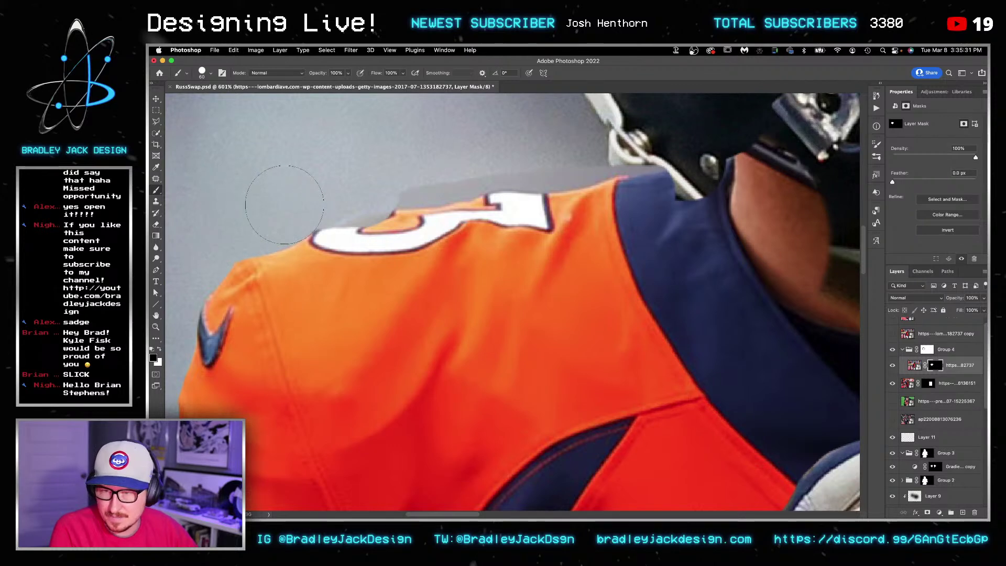
Step: Paint white on the jersey photo's mask to bring back the upper edge around the shoulder number
{"action": "key", "text": "x"}
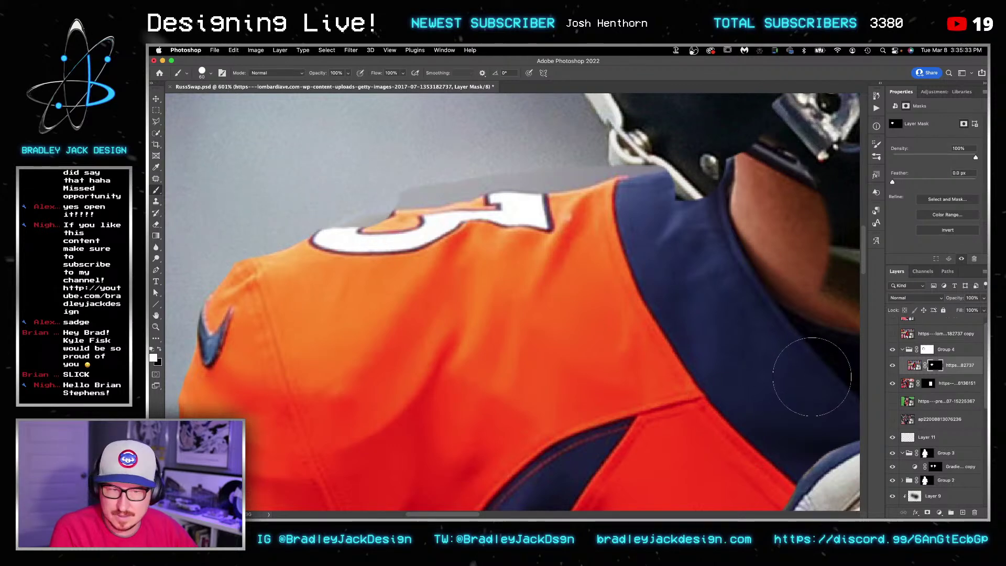
{"action": "key", "text": "x"}
{"action": "left_click", "coordinate": [365, 231]}
{"action": "key", "text": "x"}
{"action": "mouse_move", "coordinate": [368, 228]}
{"action": "left_mouse_down"}
{"action": "mouse_move", "coordinate": [346, 235]}
{"action": "mouse_move", "coordinate": [398, 216]}
{"action": "left_mouse_up"}
Step: Paint black on the jersey photo's mask to clear the remaining gray backdrop along the shoulder up to the collar
{"action": "left_click", "coordinate": [927, 349]}
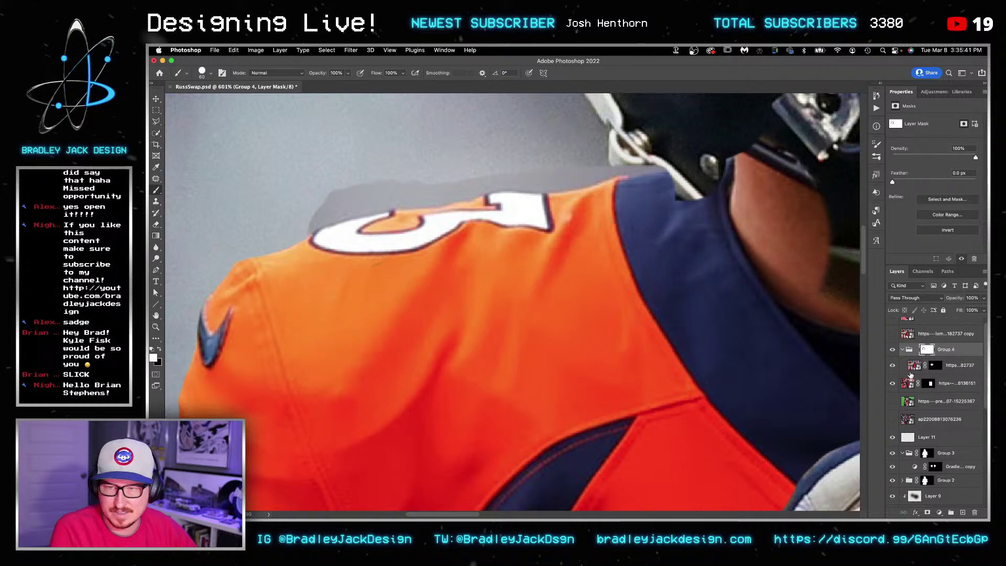
{"action": "left_click", "coordinate": [932, 365]}
{"action": "key", "text": "x"}
{"action": "mouse_move", "coordinate": [270, 184]}
{"action": "left_mouse_down"}
{"action": "mouse_move", "coordinate": [307, 194]}
{"action": "mouse_move", "coordinate": [327, 181]}
{"action": "mouse_move", "coordinate": [515, 150]}
{"action": "left_mouse_up"}
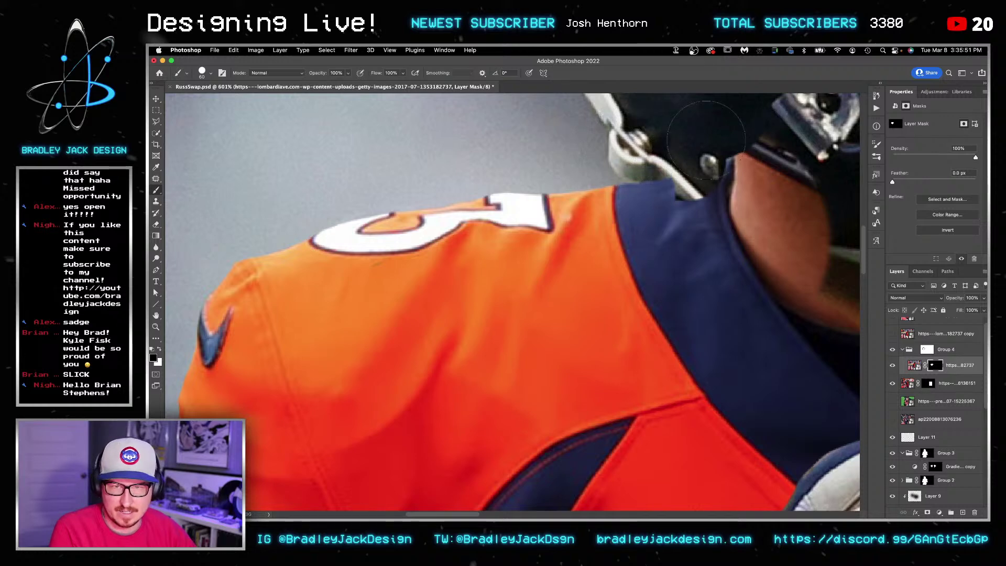
Step: With a smaller brush on the Group 4 mask, refine the navy collar where it meets the helmet and neck
{"action": "left_click", "coordinate": [927, 349]}
{"action": "mouse_move", "coordinate": [656, 213]}
{"action": "left_mouse_down"}
{"action": "mouse_move", "coordinate": [723, 253]}
{"action": "mouse_move", "coordinate": [740, 173]}
{"action": "mouse_move", "coordinate": [766, 297]}
{"action": "left_mouse_up"}
{"action": "key", "text": "bracketleft"}
{"action": "key", "text": "bracketleft"}
{"action": "key", "text": "bracketleft"}
{"action": "mouse_move", "coordinate": [628, 202]}
{"action": "left_mouse_down"}
{"action": "mouse_move", "coordinate": [659, 202]}
{"action": "mouse_move", "coordinate": [628, 216]}
{"action": "mouse_move", "coordinate": [668, 208]}
{"action": "mouse_move", "coordinate": [667, 246]}
{"action": "mouse_move", "coordinate": [696, 259]}
{"action": "mouse_move", "coordinate": [703, 238]}
{"action": "mouse_move", "coordinate": [679, 238]}
{"action": "mouse_move", "coordinate": [699, 252]}
{"action": "left_mouse_up"}
{"action": "mouse_move", "coordinate": [672, 211]}
{"action": "left_mouse_down"}
{"action": "mouse_move", "coordinate": [718, 241]}
{"action": "mouse_move", "coordinate": [708, 255]}
{"action": "left_mouse_up"}
{"action": "mouse_move", "coordinate": [741, 319]}
{"action": "left_mouse_down"}
{"action": "mouse_move", "coordinate": [681, 283]}
{"action": "mouse_move", "coordinate": [659, 299]}
{"action": "mouse_move", "coordinate": [668, 295]}
{"action": "left_mouse_up"}
Step: With an enlarged brush on the Group 4 mask, uncover the quarterback's original neck inside the navy collar down to the glove
{"action": "key", "text": "bracketright"}
{"action": "key", "text": "bracketright"}
{"action": "key", "text": "bracketright"}
{"action": "key", "text": "bracketright"}
{"action": "key", "text": "bracketright"}
{"action": "key", "text": "bracketright"}
{"action": "key", "text": "x"}
{"action": "mouse_move", "coordinate": [692, 178]}
{"action": "left_mouse_down"}
{"action": "mouse_move", "coordinate": [655, 194]}
{"action": "mouse_move", "coordinate": [669, 189]}
{"action": "mouse_move", "coordinate": [702, 231]}
{"action": "mouse_move", "coordinate": [673, 150]}
{"action": "mouse_move", "coordinate": [647, 128]}
{"action": "mouse_move", "coordinate": [697, 199]}
{"action": "mouse_move", "coordinate": [674, 198]}
{"action": "mouse_move", "coordinate": [715, 260]}
{"action": "left_mouse_up"}
{"action": "key", "text": "space"}
{"action": "left_click_drag", "start_coordinate": [743, 297], "coordinate": [650, 246]}
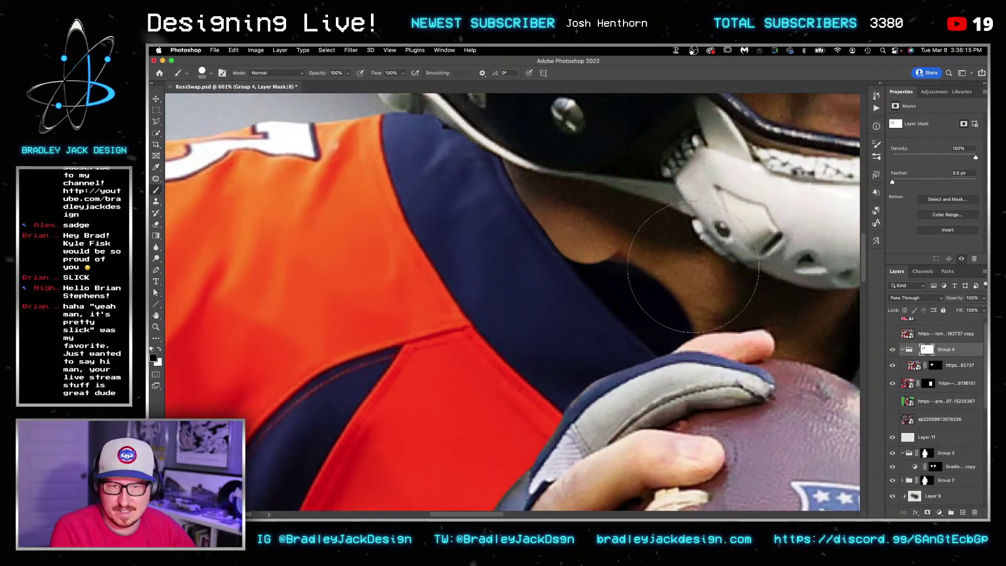
{"action": "key", "text": "]"}
{"action": "key", "text": "]"}
{"action": "key", "text": "]"}
{"action": "key", "text": "]"}
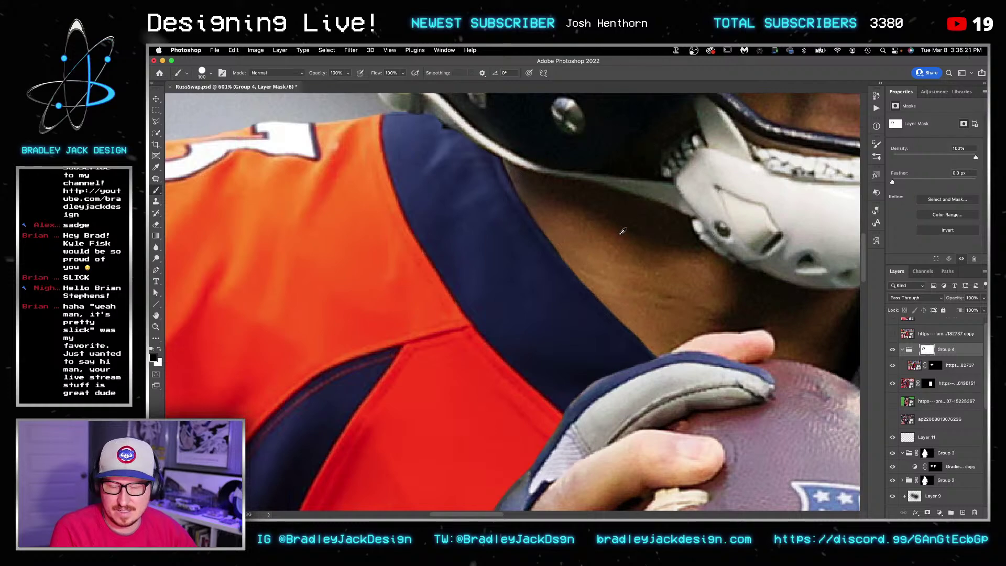
Step: Put Group 4 in a new group with a layer mask, and paint black over the navy collar to hide it
{"action": "scroll", "coordinate": [624, 237], "scroll_direction": "down", "scroll_amount": 8}
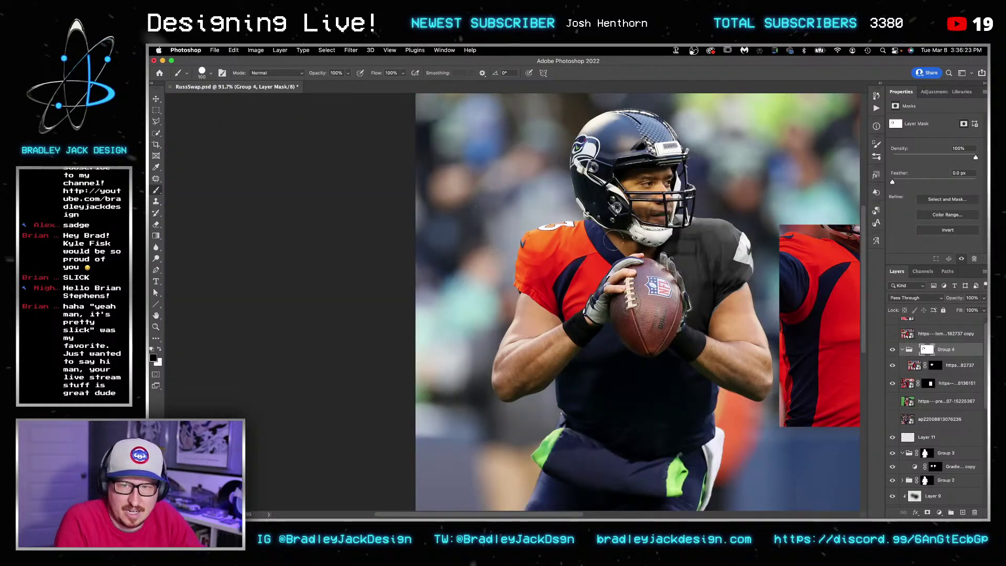
{"action": "key", "text": "v"}
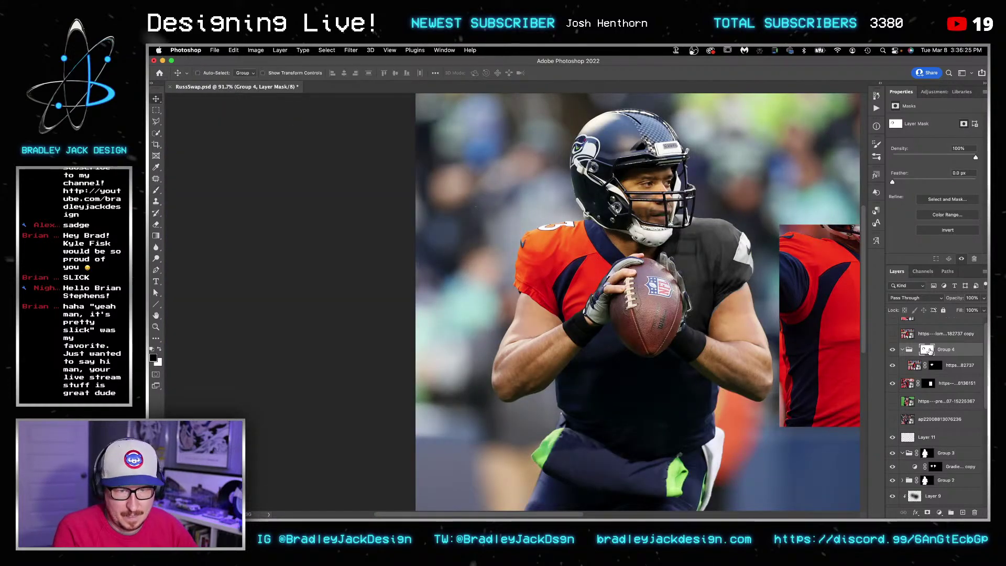
{"action": "key", "text": "ctrl+g"}
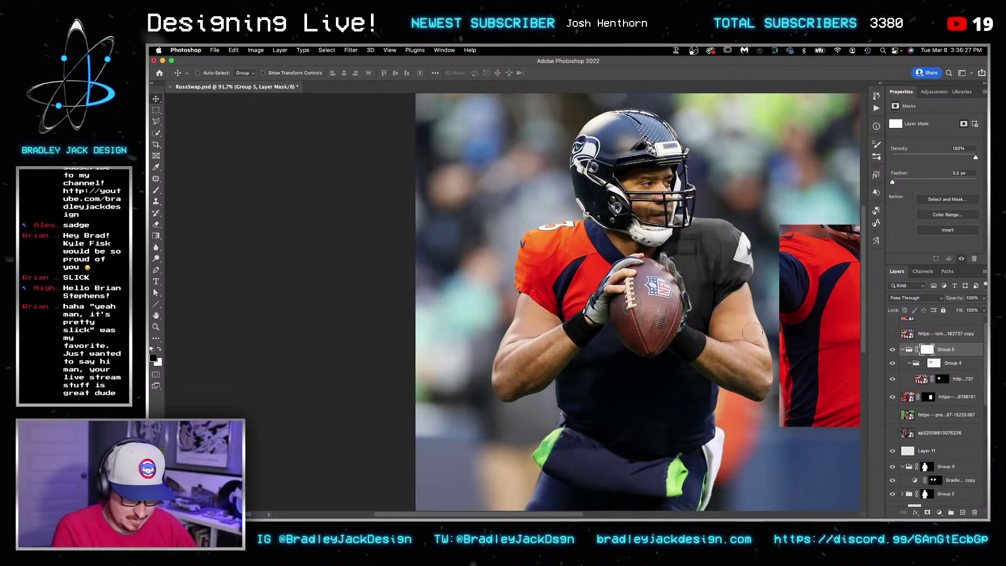
{"action": "key", "text": "b"}
{"action": "left_click_drag", "start_coordinate": [596, 283], "coordinate": [592, 226]}
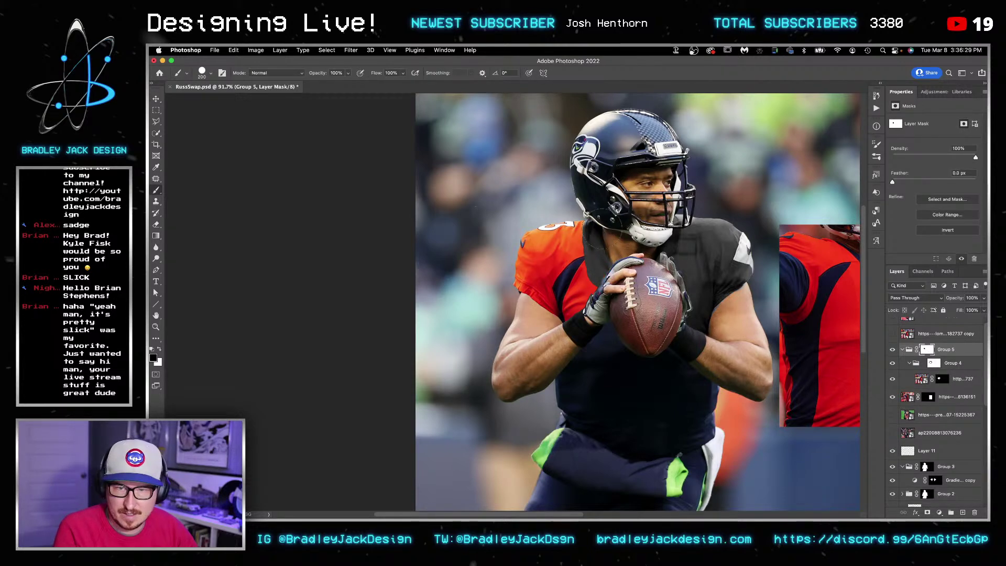
Step: Paint white on the Group 5 mask to restore the orange and red jersey up to the collar seam, undoing any stray stroke
{"action": "scroll", "coordinate": [610, 267], "scroll_direction": "up", "scroll_amount": 5}
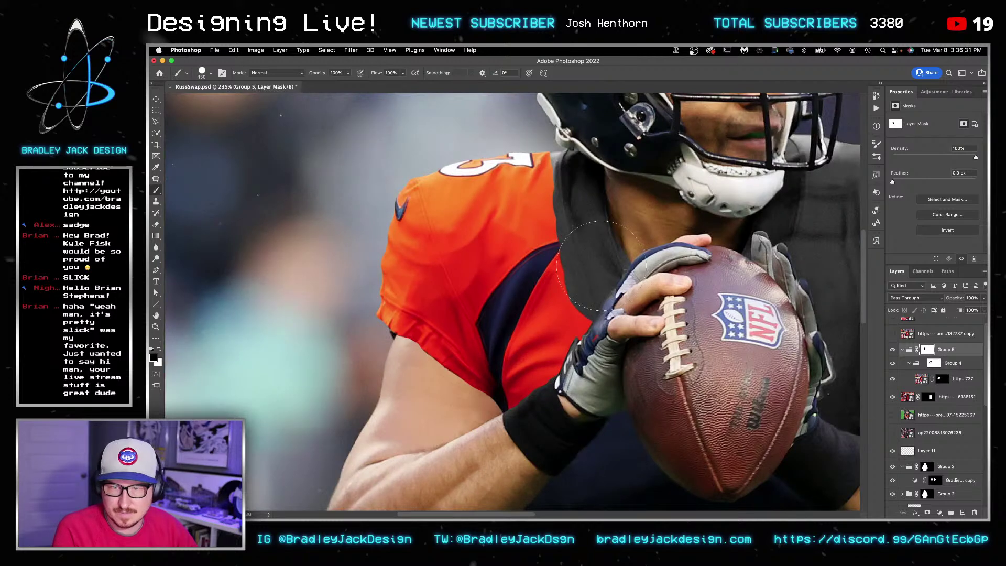
{"action": "key", "text": "x"}
{"action": "left_click_drag", "start_coordinate": [547, 249], "coordinate": [574, 304]}
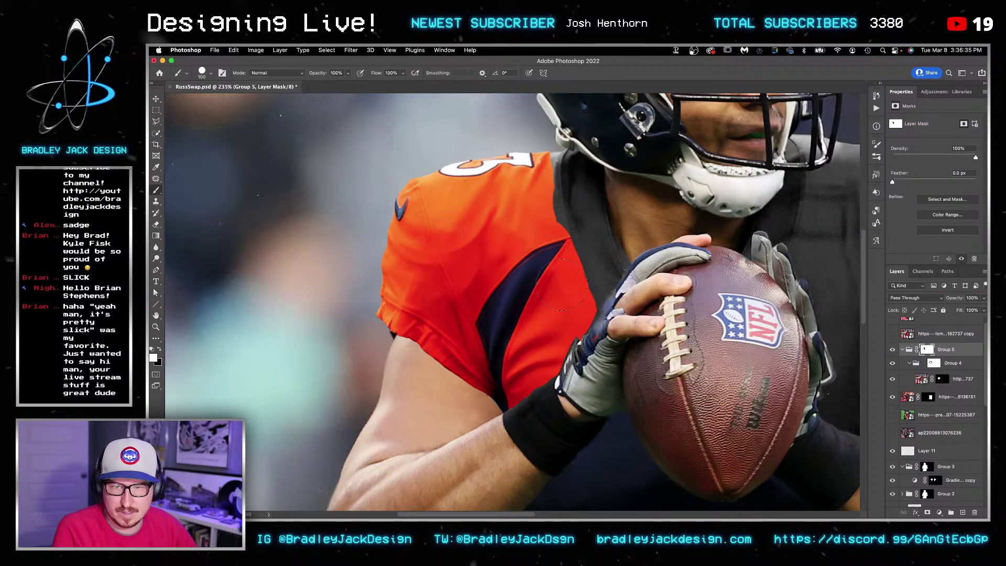
{"action": "left_click_drag", "start_coordinate": [619, 196], "coordinate": [627, 235]}
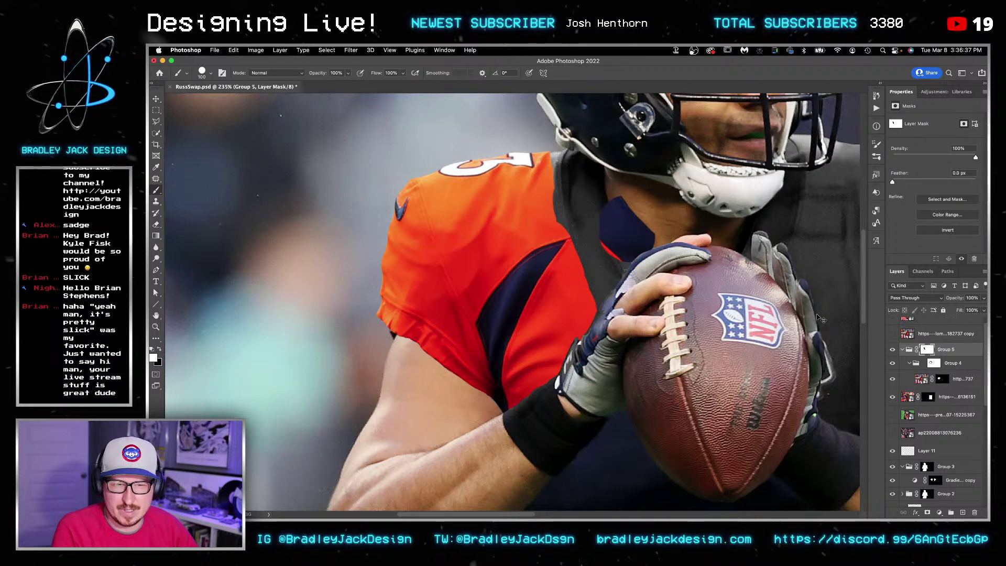
{"action": "key", "text": "super+z"}
{"action": "left_click_drag", "start_coordinate": [537, 154], "coordinate": [540, 219]}
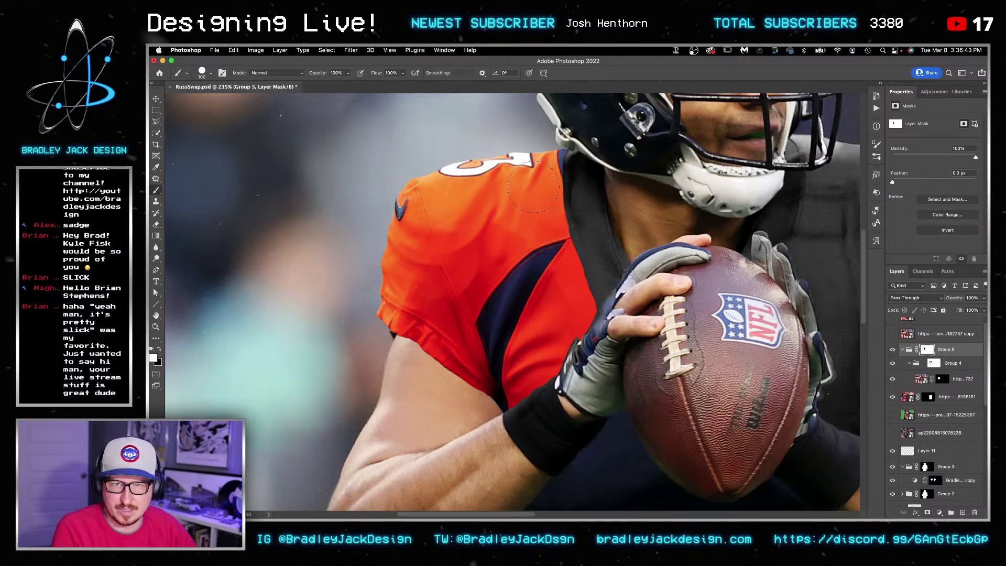
Step: With a small brush, refine the Group 5 mask at the top of the collar below the helmet, and save the document
{"action": "key", "text": "bracketleft"}
{"action": "scroll", "coordinate": [560, 162], "scroll_direction": "up", "scroll_amount": 3}
{"action": "key", "text": "x"}
{"action": "left_click_drag", "start_coordinate": [569, 161], "coordinate": [570, 157]}
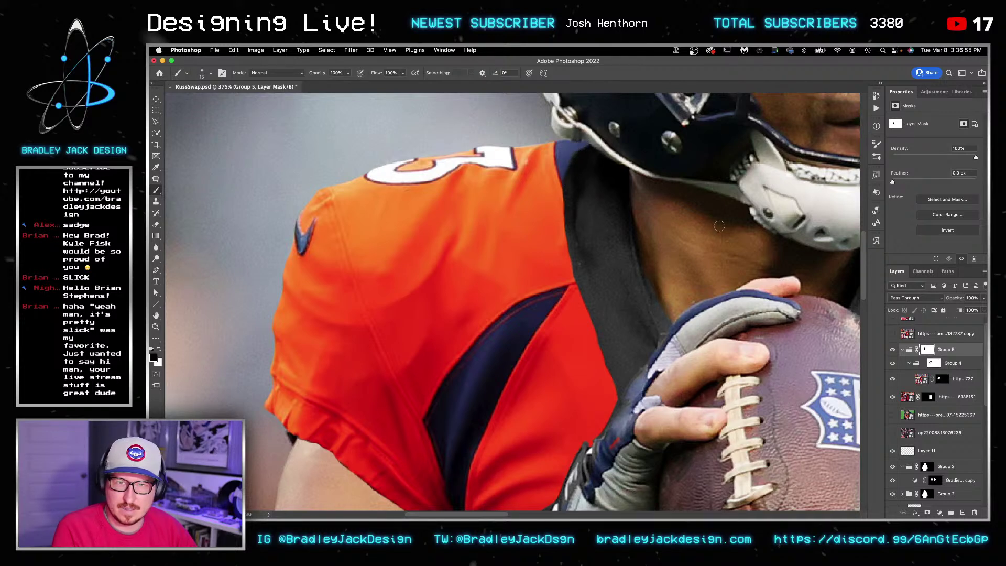
{"action": "left_click_drag", "start_coordinate": [591, 145], "coordinate": [593, 144]}
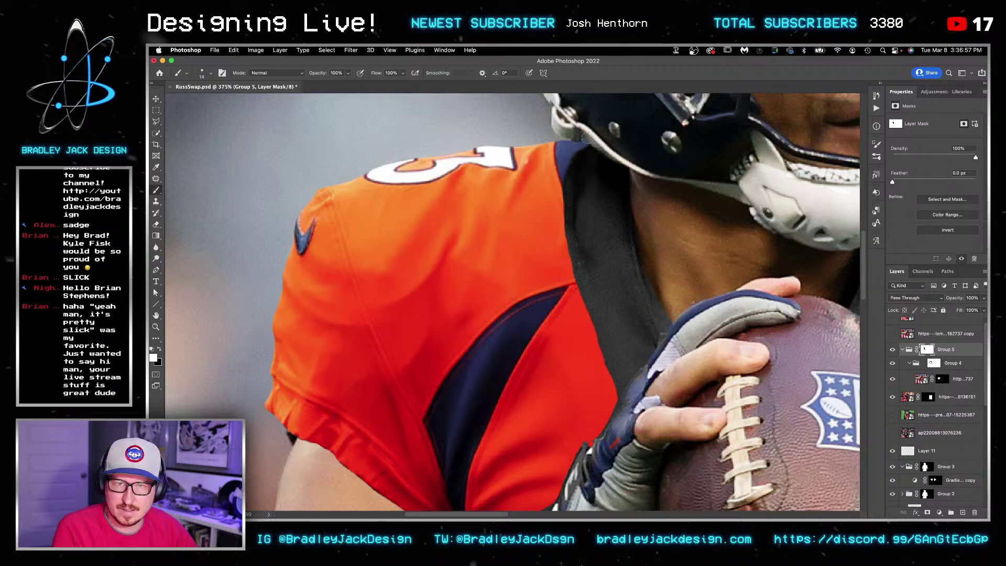
{"action": "key", "text": "super+0"}
{"action": "key", "text": "super+s"}
Step: Add a Curves adjustment above Layer 9 and darken its midtones by pulling the curve down to input 167, output 105
{"action": "key", "text": "z"}
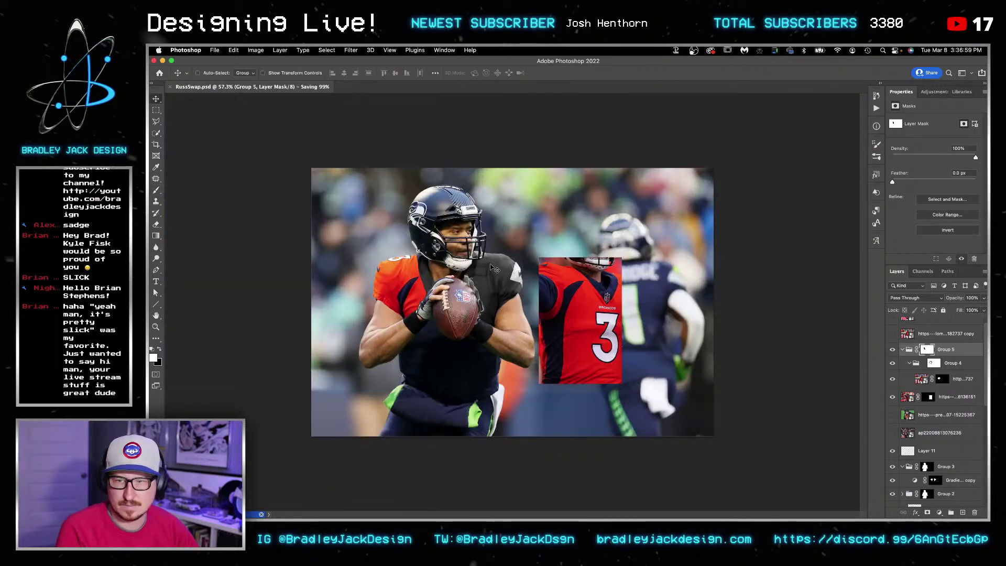
{"action": "left_click_drag", "start_coordinate": [429, 291], "coordinate": [563, 185]}
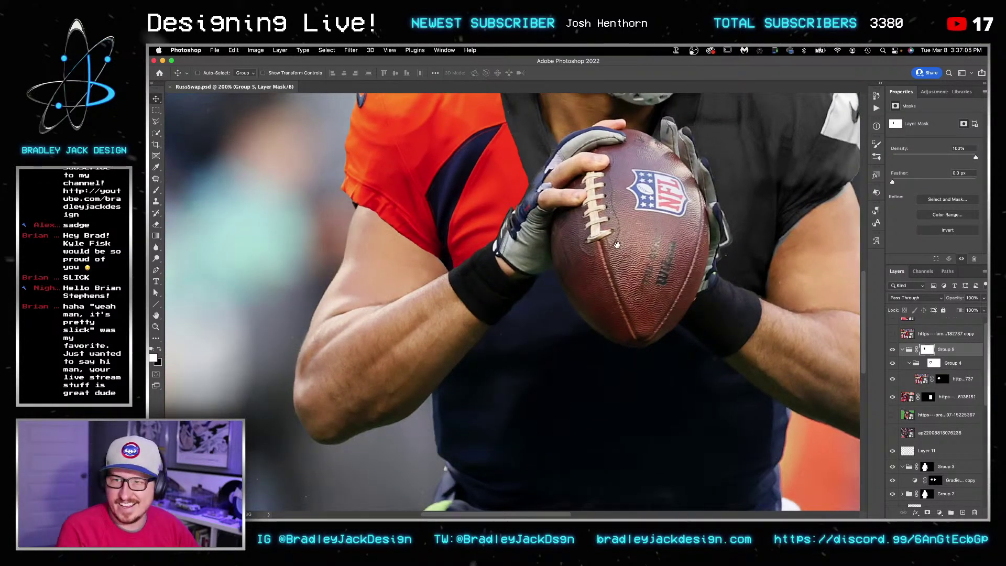
{"action": "left_click_drag", "start_coordinate": [623, 241], "coordinate": [565, 325]}
{"action": "left_click_drag", "start_coordinate": [315, 313], "coordinate": [454, 355]}
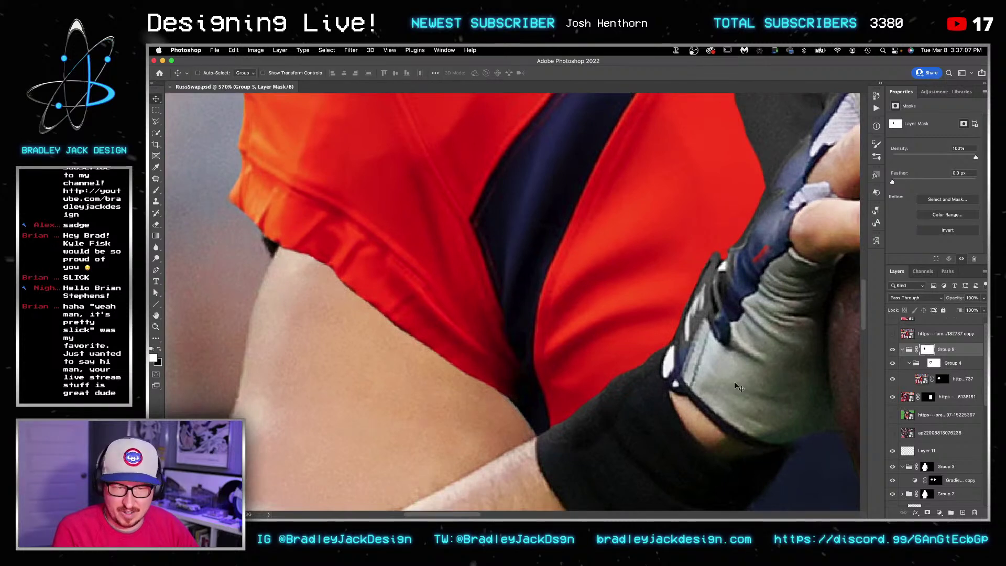
{"action": "key", "text": "b"}
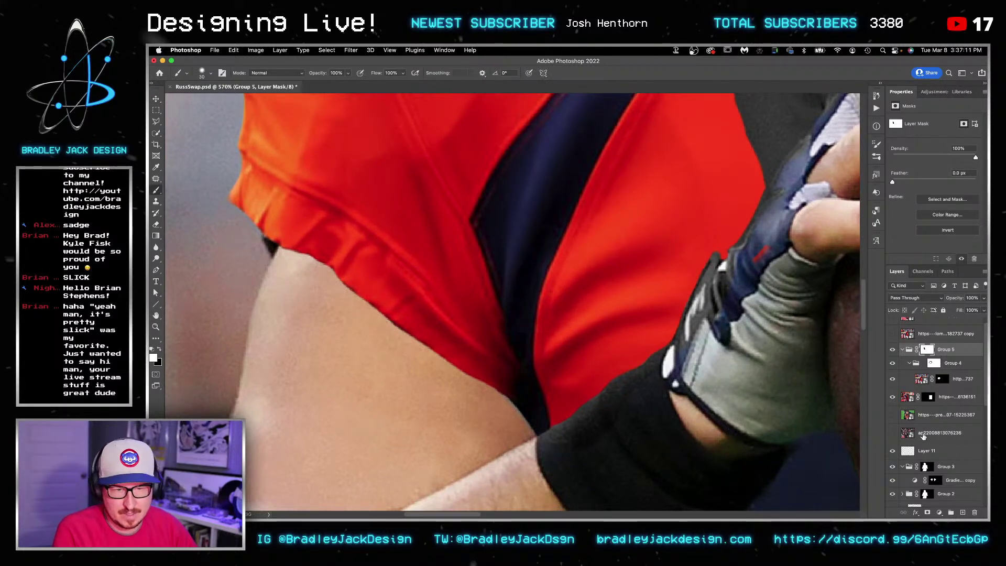
{"action": "scroll", "coordinate": [936, 413], "scroll_direction": "down", "scroll_amount": 10}
{"action": "left_click", "coordinate": [931, 481]}
{"action": "scroll", "coordinate": [931, 466], "scroll_direction": "up", "scroll_amount": 5}
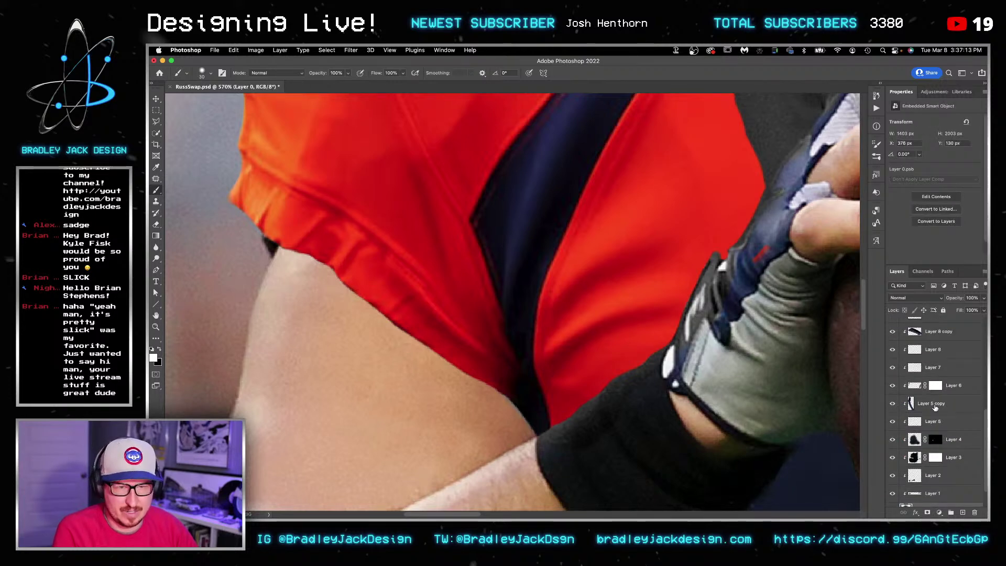
{"action": "left_click", "coordinate": [933, 367]}
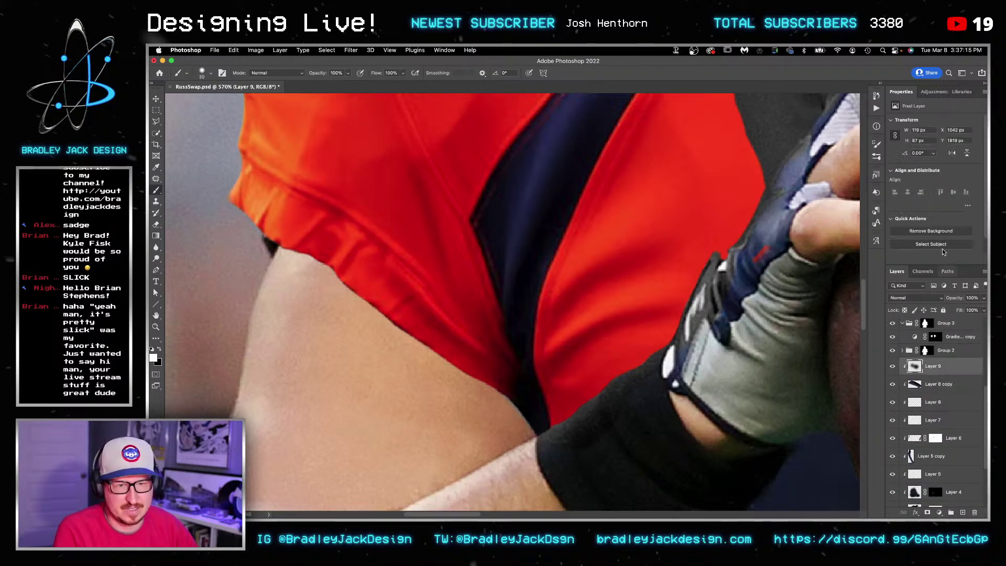
{"action": "left_click", "coordinate": [934, 92]}
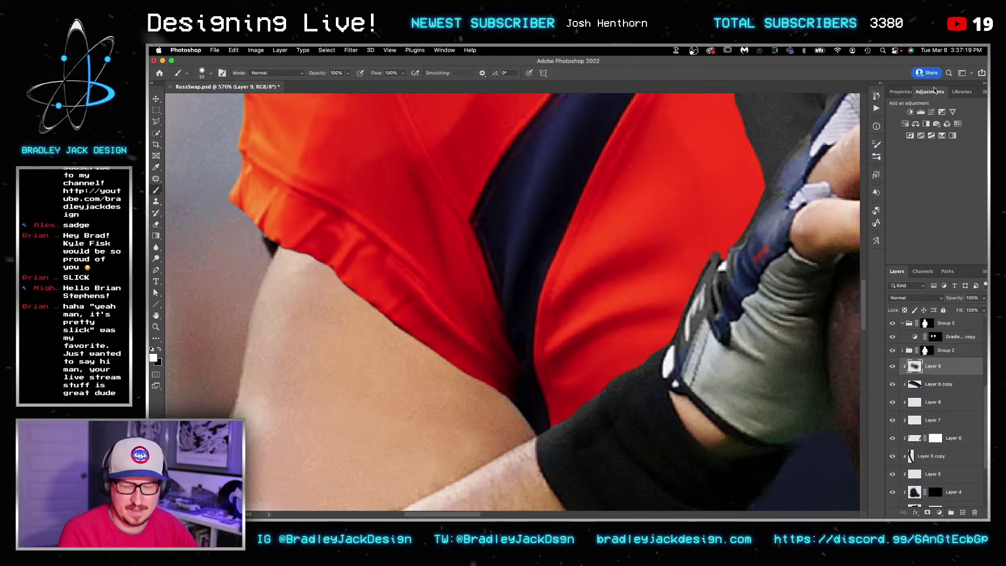
{"action": "left_click", "coordinate": [940, 113]}
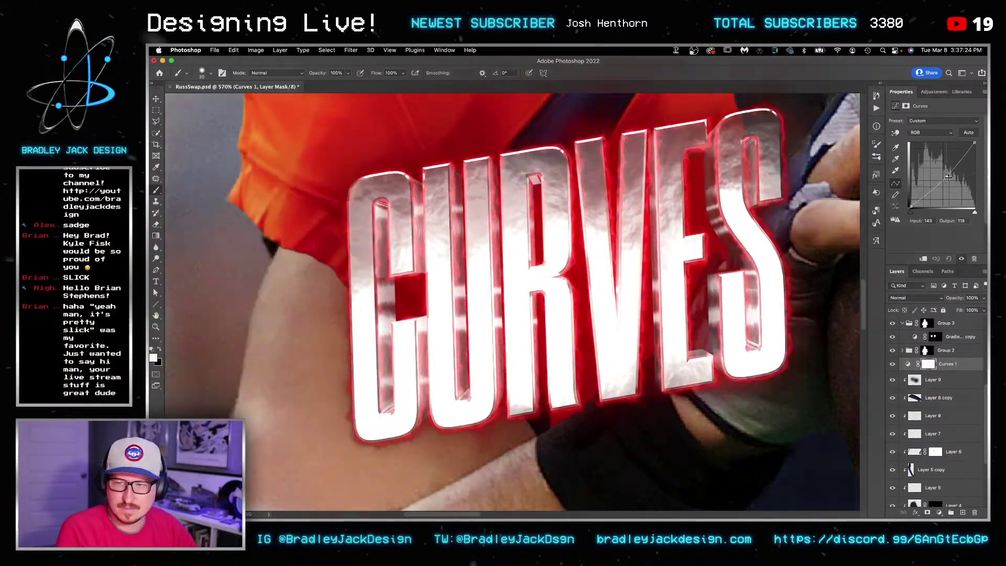
{"action": "left_click_drag", "start_coordinate": [958, 157], "coordinate": [954, 178]}
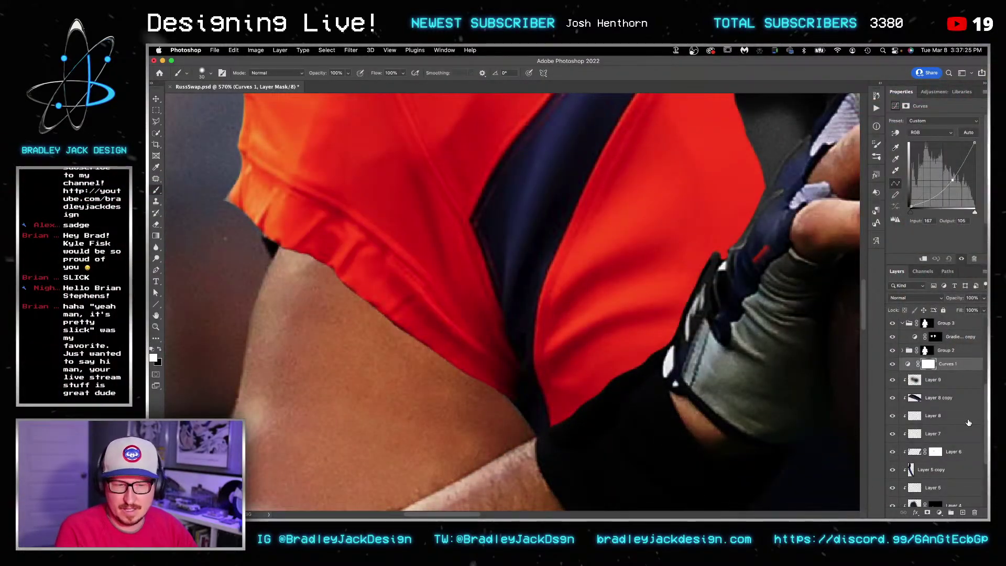
Step: Invert the Curves 1 mask to black and paint white on it at low opacity to shade the upper arm below the orange sleeve hem
{"action": "left_click", "coordinate": [929, 363]}
{"action": "key", "text": "ctrl+i"}
{"action": "left_click_drag", "start_coordinate": [310, 309], "coordinate": [320, 309], "text": "ctrl+alt"}
{"action": "mouse_move", "coordinate": [317, 254]}
{"action": "left_mouse_down"}
{"action": "mouse_move", "coordinate": [307, 260]}
{"action": "mouse_move", "coordinate": [315, 273]}
{"action": "mouse_move", "coordinate": [362, 309]}
{"action": "mouse_move", "coordinate": [455, 353]}
{"action": "mouse_move", "coordinate": [507, 411]}
{"action": "left_mouse_up"}
{"action": "scroll", "coordinate": [408, 277], "scroll_direction": "down", "scroll_amount": 5}
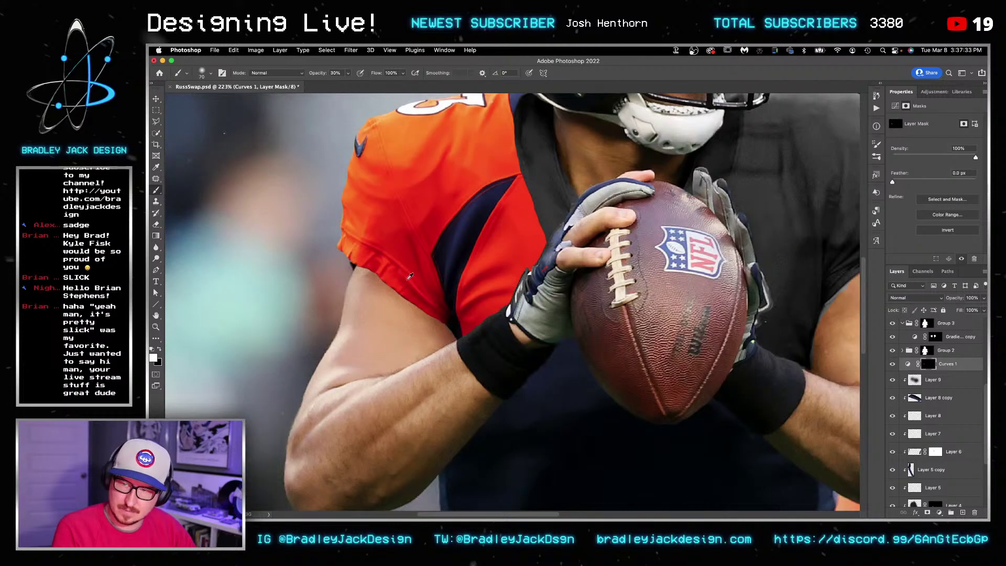
Step: Enlarge the brush to 175 px and soften the sleeve's shadow on the upper arm with 30% opacity strokes on the Curves 1 mask
{"action": "scroll", "coordinate": [410, 276], "scroll_direction": "down", "scroll_amount": 2}
{"action": "key", "text": "bracketright"}
{"action": "key", "text": "bracketright"}
{"action": "key", "text": "bracketright"}
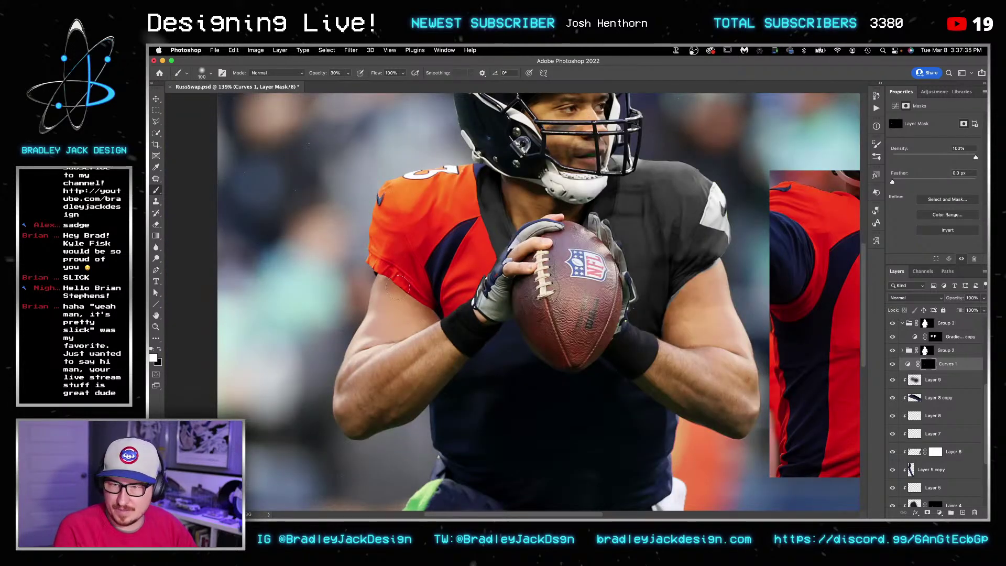
{"action": "key", "text": "bracketright"}
{"action": "key", "text": "bracketright"}
{"action": "key", "text": "bracketright"}
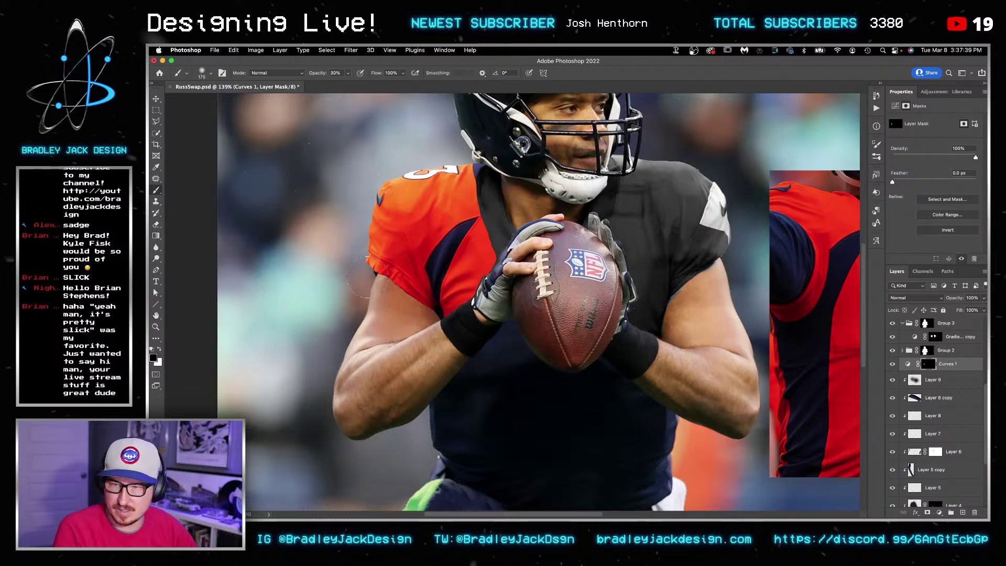
{"action": "key", "text": "v"}
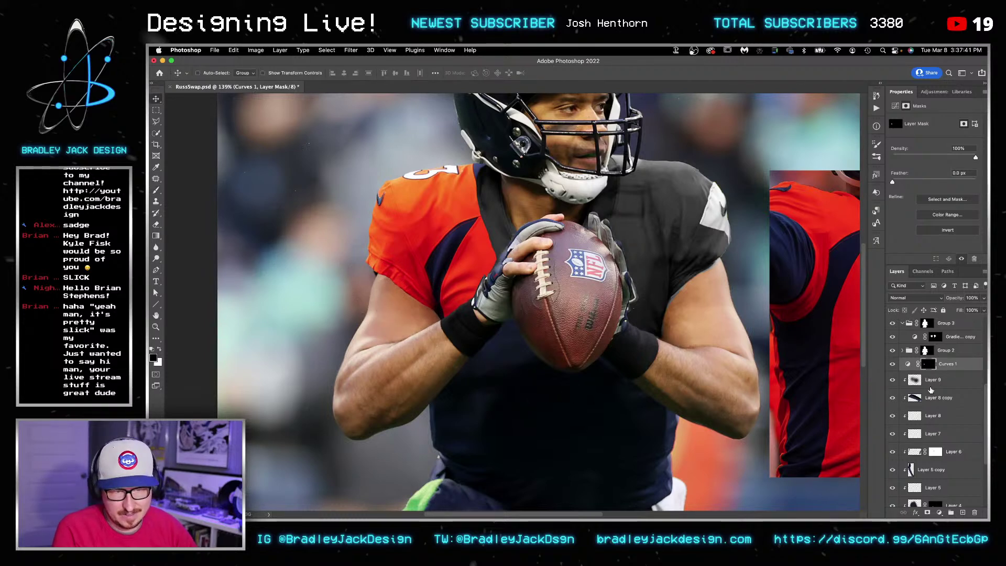
Step: Duplicate the Curves 1 adjustment and make the copy's layer mask solid black
{"action": "key", "text": "super+j"}
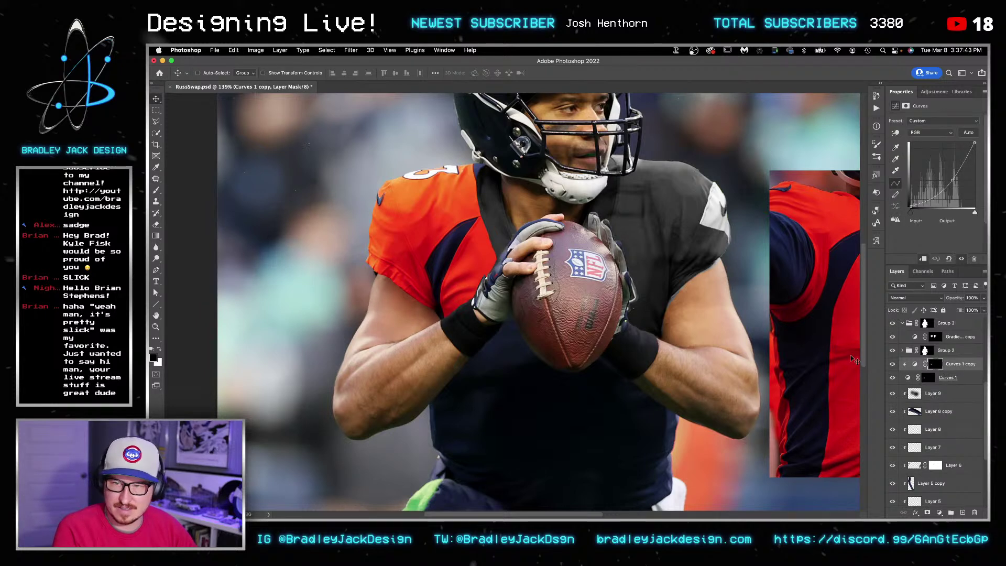
{"action": "key", "text": "super+i"}
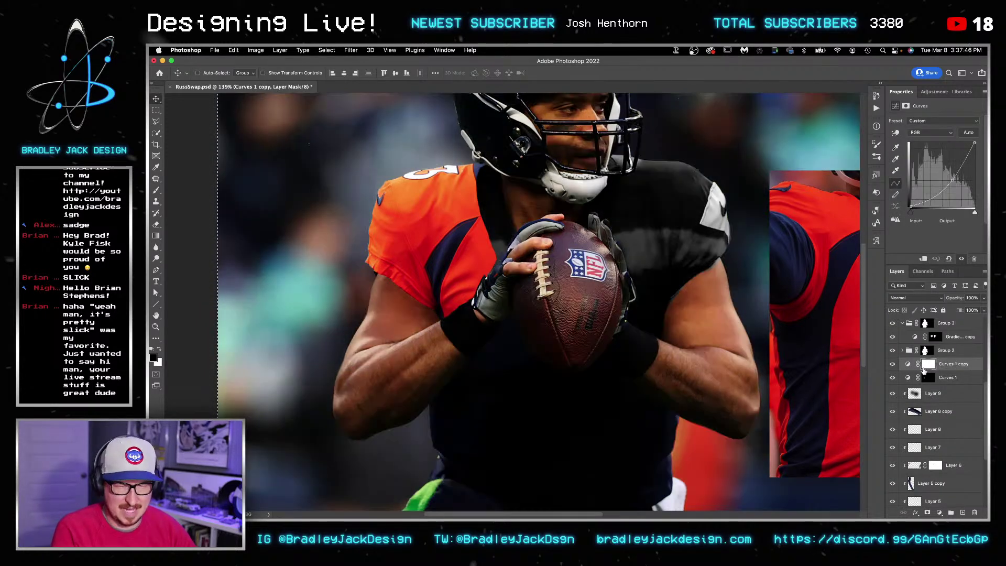
{"action": "left_click", "coordinate": [929, 367]}
{"action": "key", "text": "super+o"}
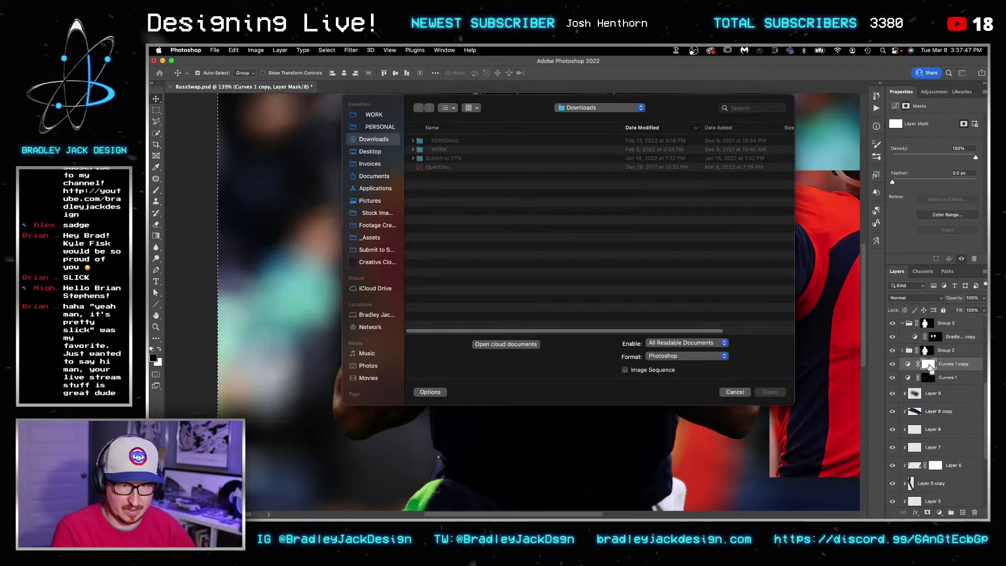
{"action": "key", "text": "Escape"}
{"action": "key", "text": "super+i"}
Step: Paint white at 30% opacity on the Curves 1 copy mask to deepen the shadow under the sleeve, and save the document
{"action": "key", "text": "b"}
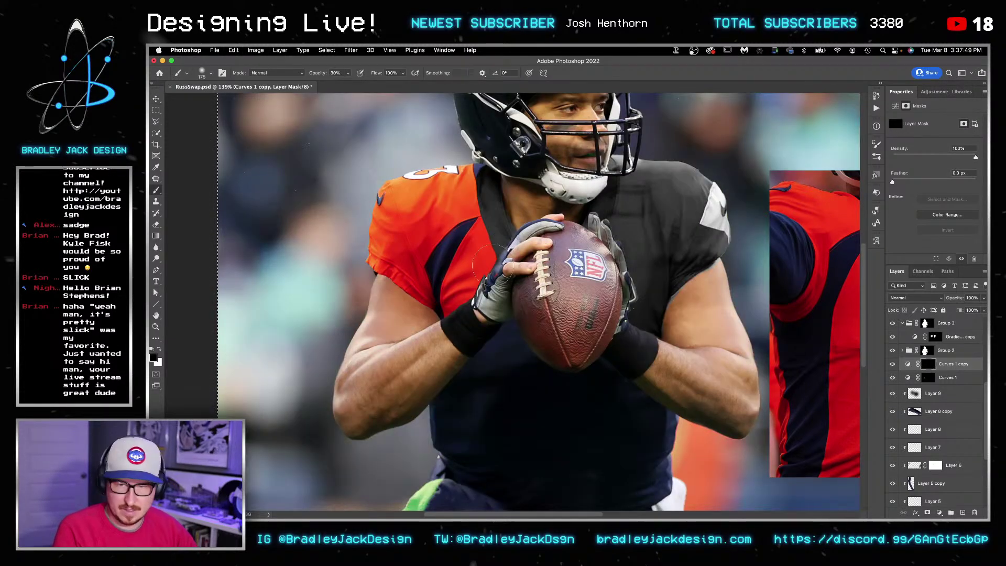
{"action": "key", "text": "x"}
{"action": "mouse_move", "coordinate": [407, 268]}
{"action": "left_mouse_down"}
{"action": "mouse_move", "coordinate": [426, 351]}
{"action": "mouse_move", "coordinate": [421, 276]}
{"action": "left_mouse_up"}
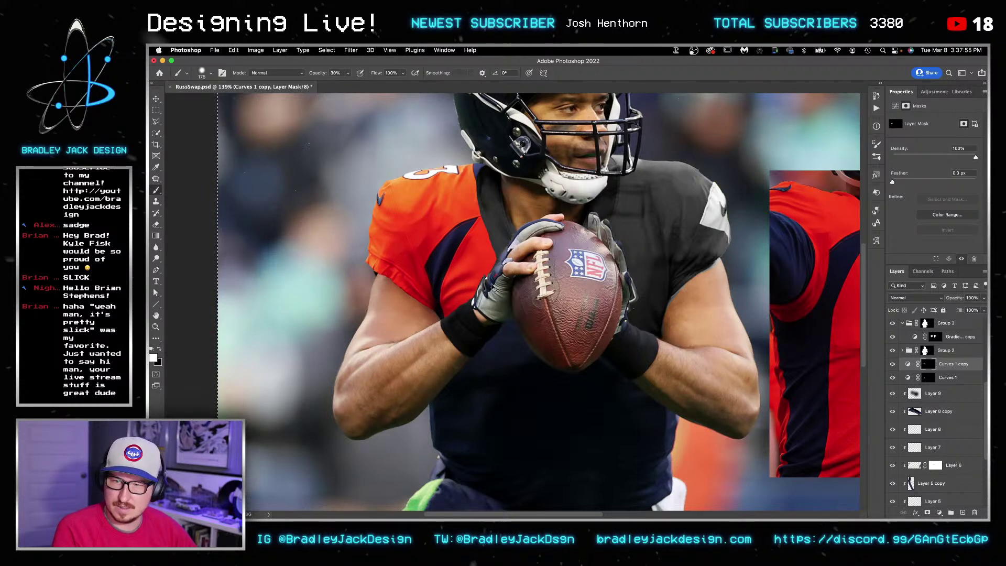
{"action": "key", "text": "v"}
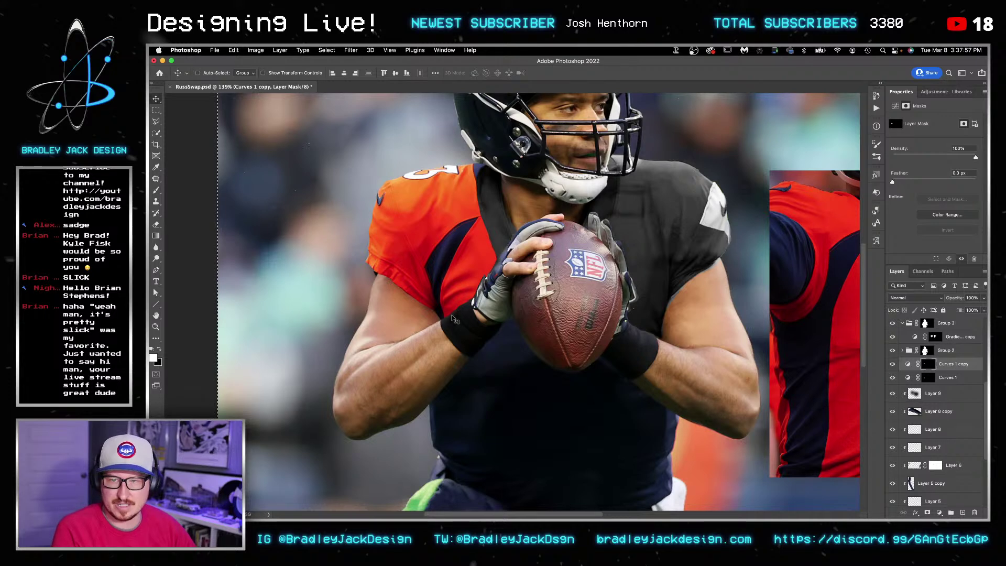
{"action": "key", "text": "ctrl+0"}
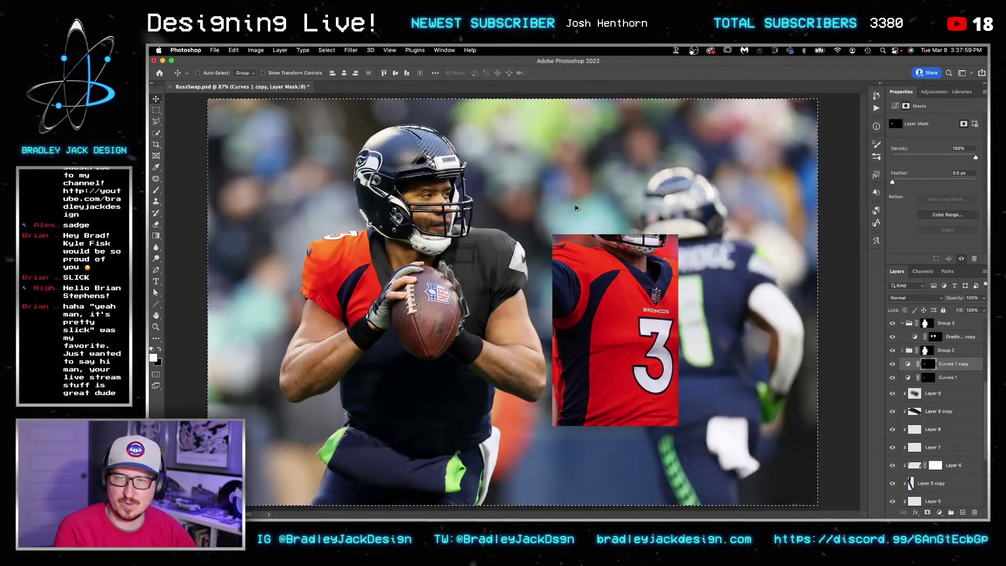
{"action": "key", "text": "ctrl+s"}
Step: In the Gradient Map copy inside Group 3, shift the dark gray color stop to 24% to adjust the gray jersey's contrast
{"action": "key", "text": "z"}
{"action": "left_click", "coordinate": [395, 249]}
{"action": "left_click", "coordinate": [396, 249]}
{"action": "left_click", "coordinate": [396, 249]}
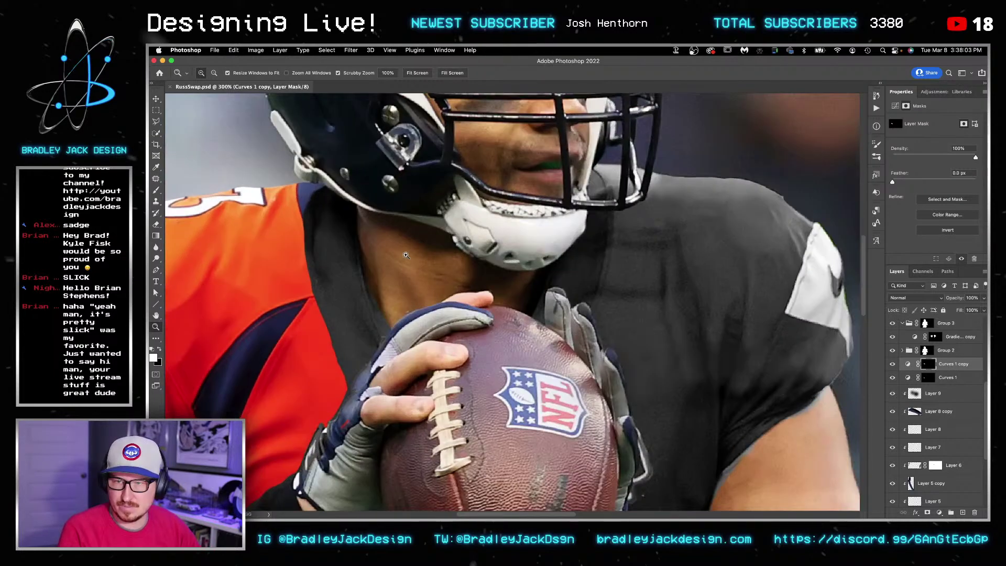
{"action": "left_click_drag", "start_coordinate": [396, 249], "coordinate": [473, 229]}
{"action": "key", "text": "v"}
{"action": "scroll", "coordinate": [932, 431], "scroll_direction": "up", "scroll_amount": 5}
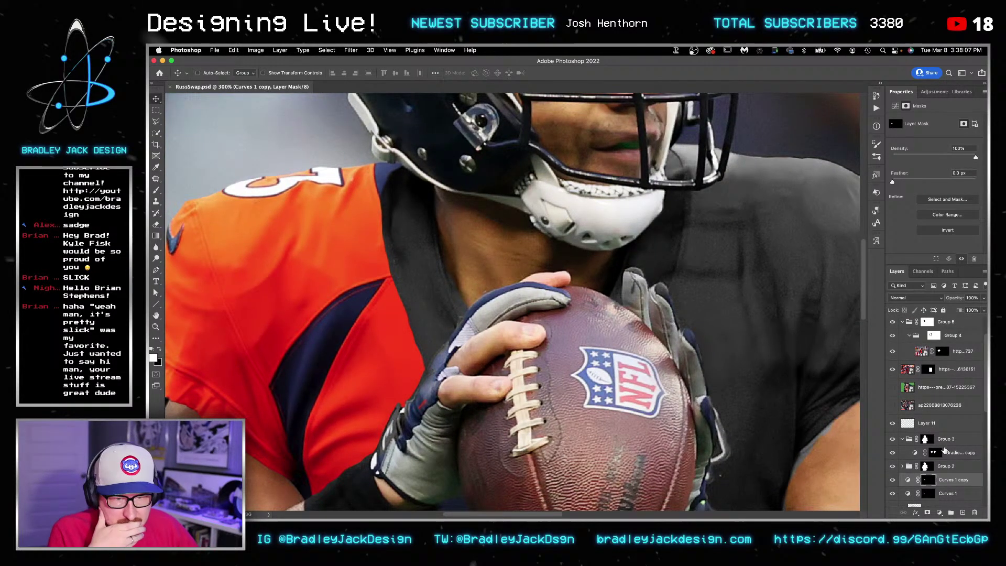
{"action": "left_click", "coordinate": [946, 452]}
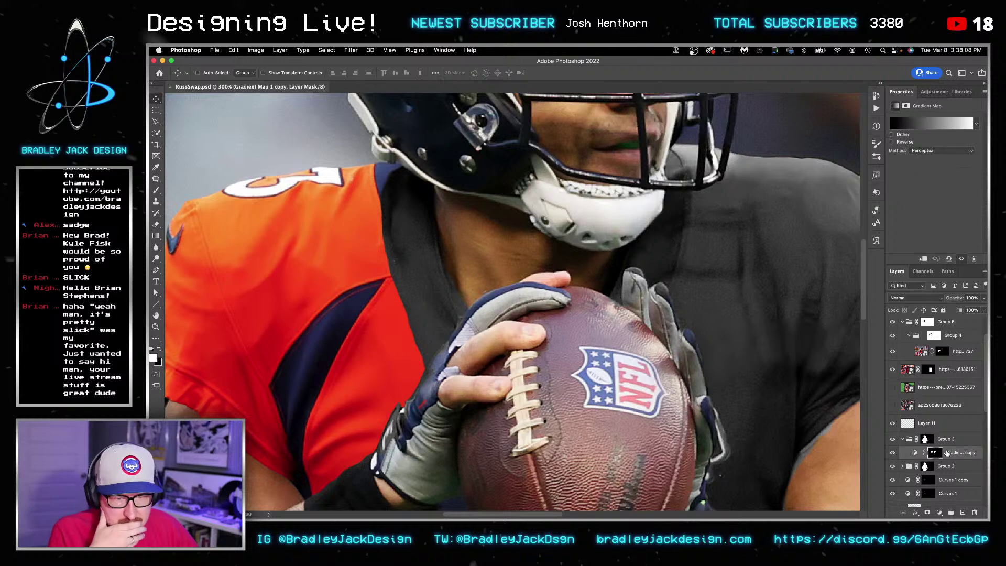
{"action": "left_click", "coordinate": [943, 124]}
{"action": "mouse_move", "coordinate": [713, 297]}
{"action": "left_mouse_down"}
{"action": "mouse_move", "coordinate": [697, 296]}
{"action": "mouse_move", "coordinate": [710, 296]}
{"action": "left_mouse_up"}
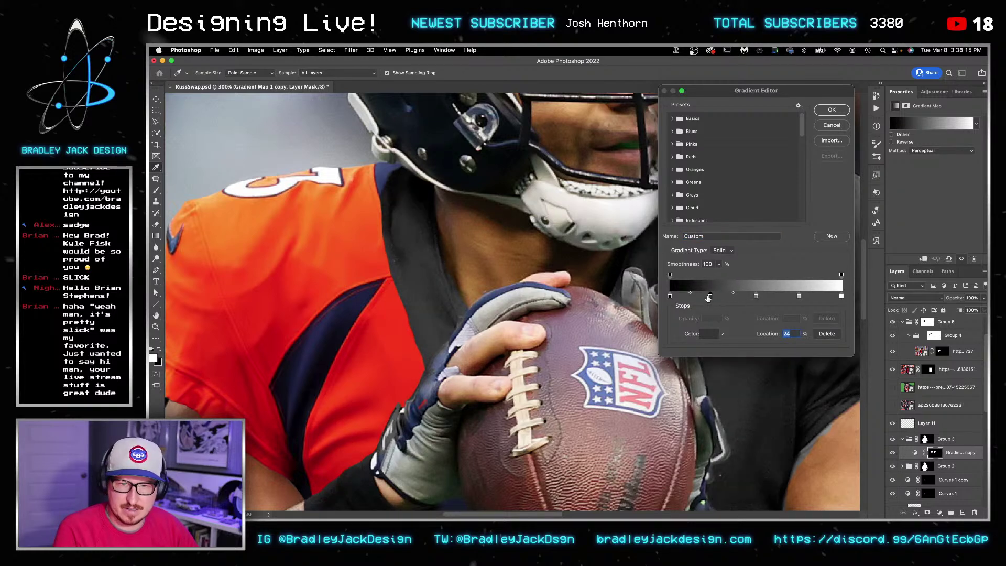
{"action": "left_click", "coordinate": [832, 109]}
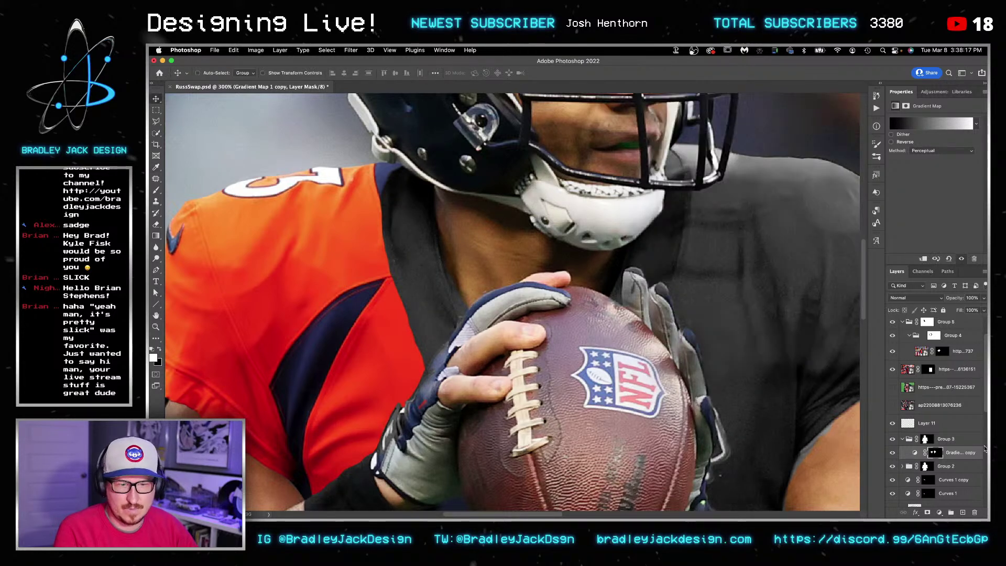
Step: Duplicate the gradient map, shift its gray stops toward the dark end with the middle one at 37%, set white to 97%, and hide the copy
{"action": "key", "text": "super+j"}
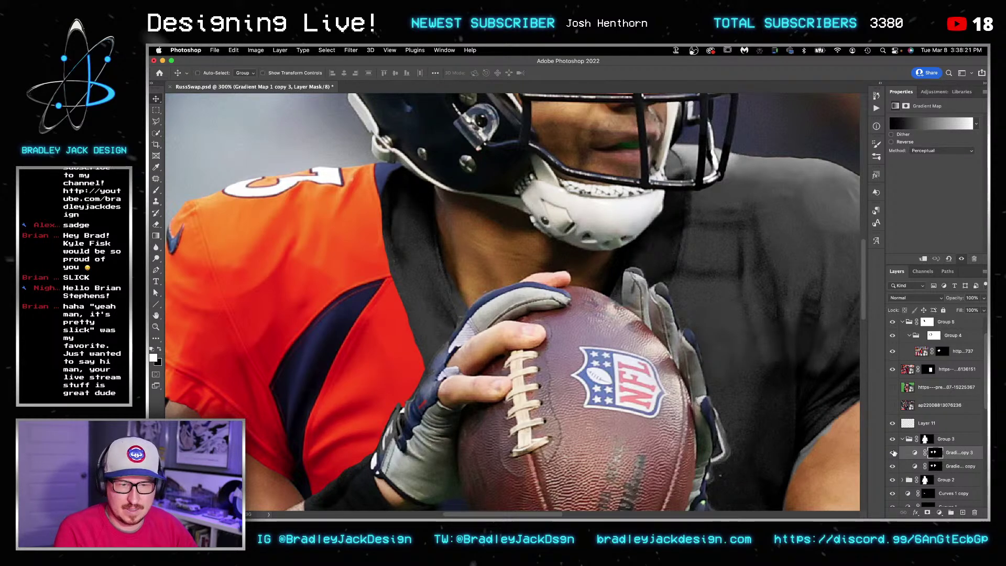
{"action": "left_click", "coordinate": [932, 123]}
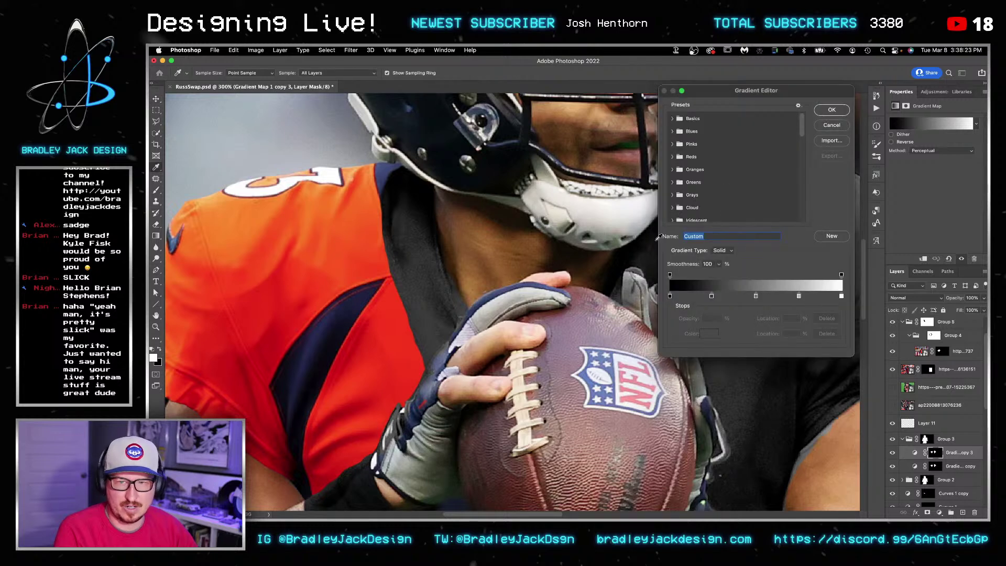
{"action": "left_click", "coordinate": [698, 297]}
{"action": "left_click_drag", "start_coordinate": [697, 296], "coordinate": [695, 297]}
{"action": "left_click_drag", "start_coordinate": [756, 297], "coordinate": [734, 297]}
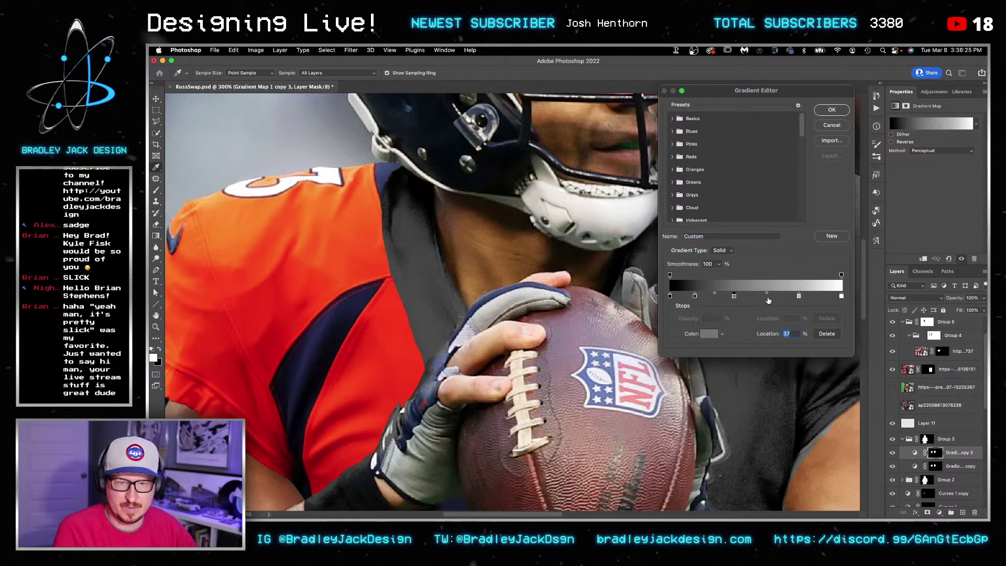
{"action": "left_click_drag", "start_coordinate": [798, 297], "coordinate": [772, 297]}
{"action": "left_click_drag", "start_coordinate": [842, 296], "coordinate": [836, 297]}
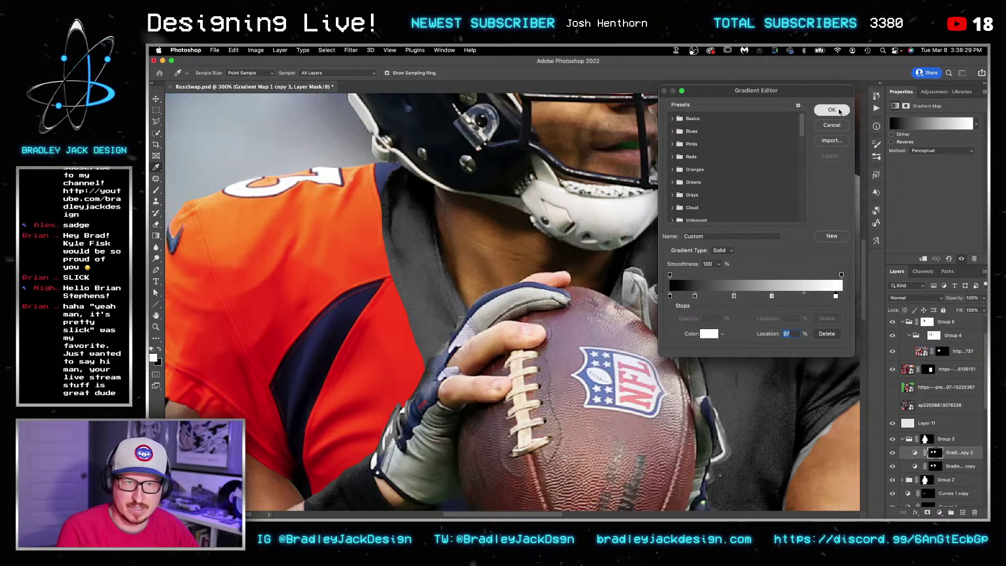
{"action": "left_click", "coordinate": [832, 110]}
{"action": "left_click", "coordinate": [893, 453]}
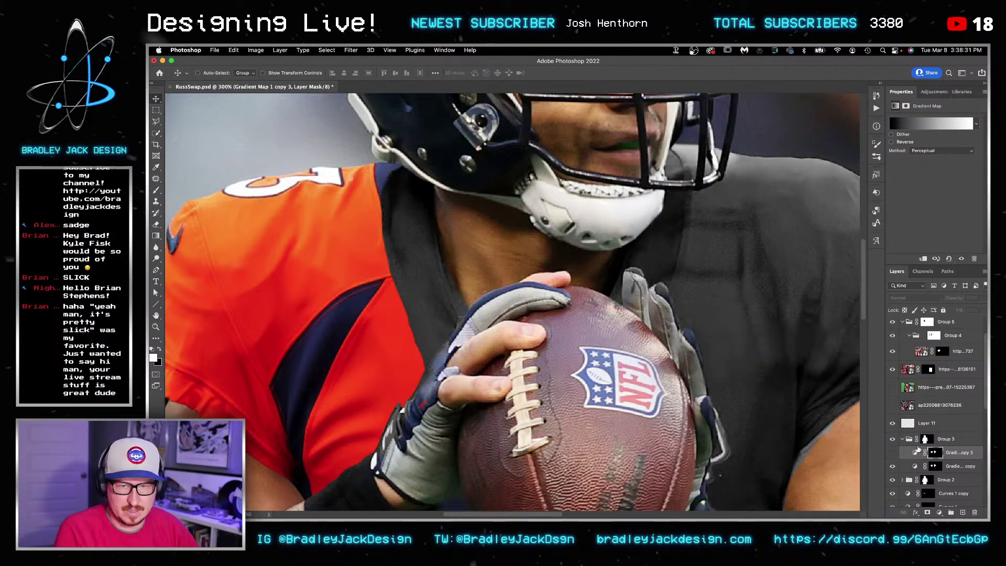
Step: Add a new gradient map adjustment above the hidden gradient map copy in Group 3
{"action": "scroll", "coordinate": [691, 317], "scroll_direction": "down", "scroll_amount": 3}
{"action": "scroll", "coordinate": [691, 317], "scroll_direction": "right", "scroll_amount": 5}
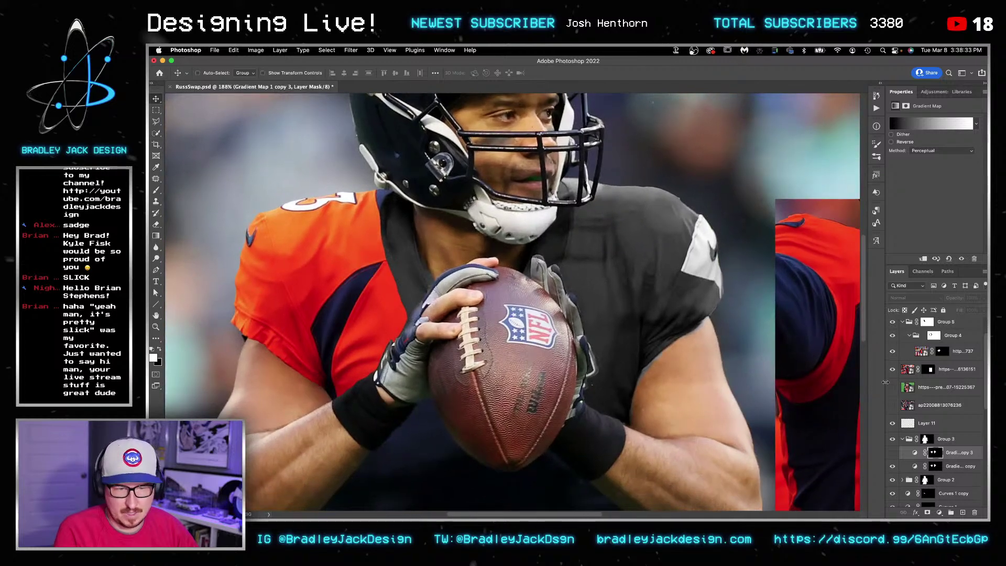
{"action": "scroll", "coordinate": [700, 296], "scroll_direction": "right", "scroll_amount": 3}
{"action": "scroll", "coordinate": [701, 296], "scroll_direction": "right", "scroll_amount": 2}
{"action": "left_click", "coordinate": [929, 91]}
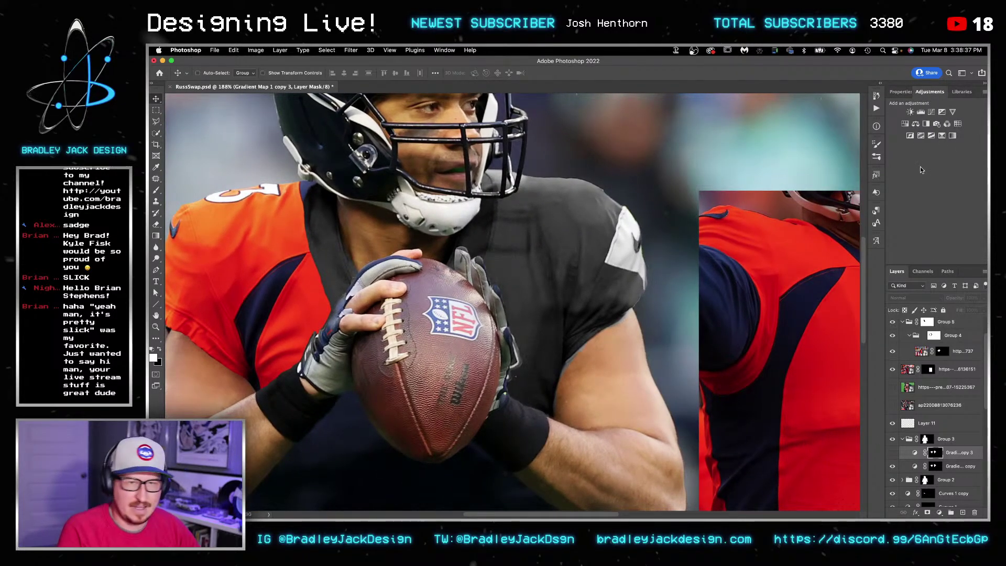
{"action": "left_click", "coordinate": [942, 135]}
{"action": "left_click", "coordinate": [931, 123]}
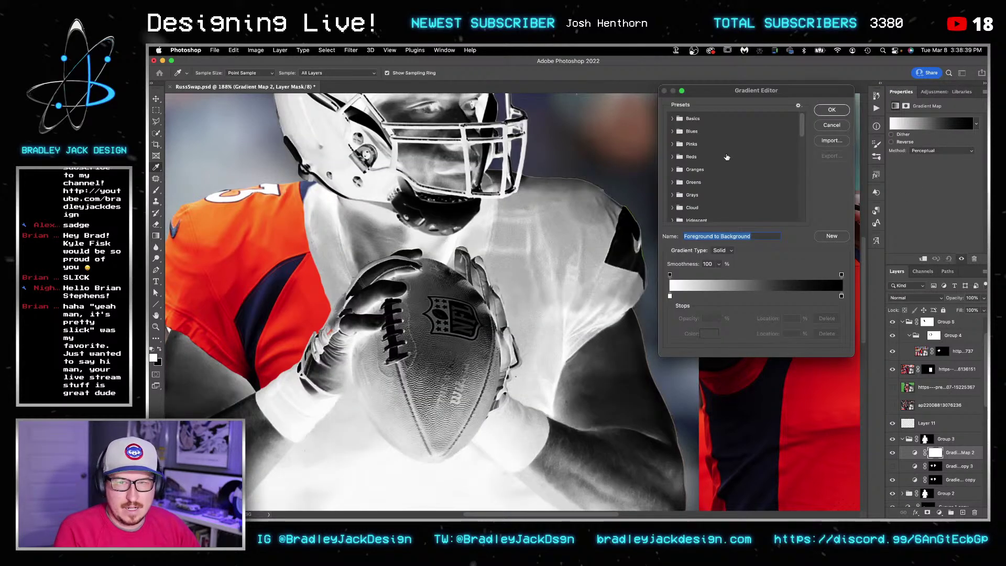
{"action": "left_click", "coordinate": [673, 119]}
{"action": "left_click", "coordinate": [709, 131]}
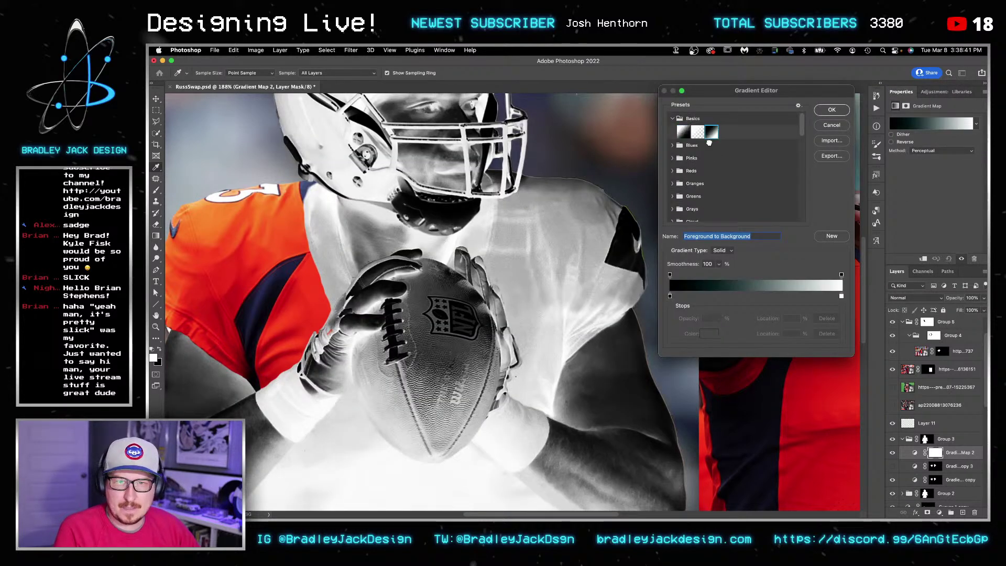
{"action": "left_click", "coordinate": [733, 298]}
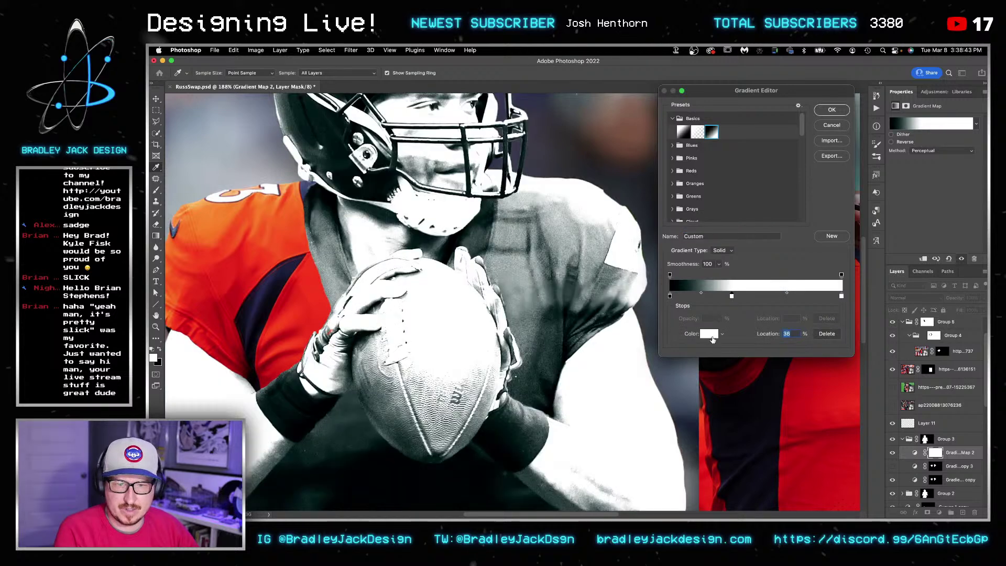
{"action": "left_click", "coordinate": [716, 335]}
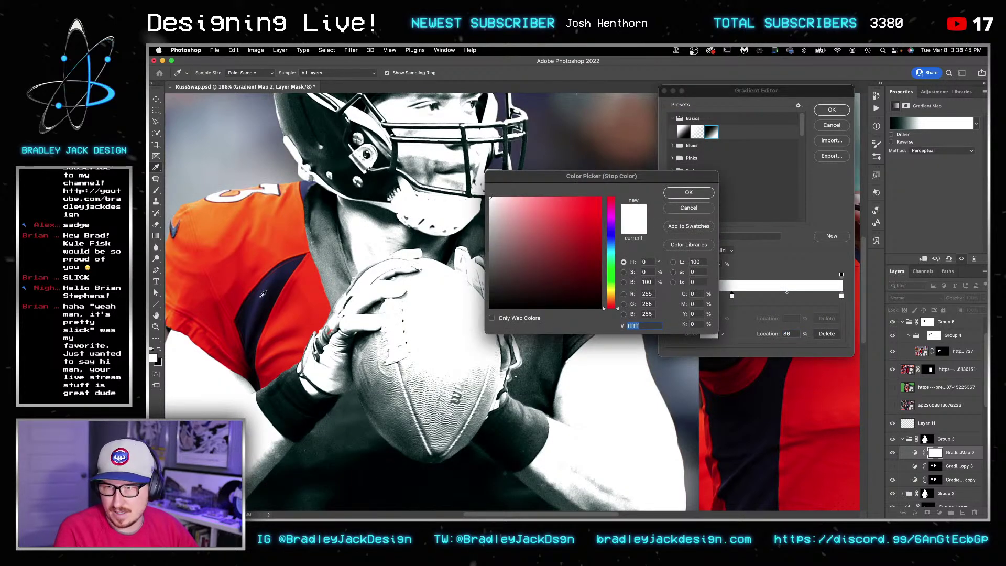
{"action": "key", "text": "Escape"}
{"action": "key", "text": "Escape"}
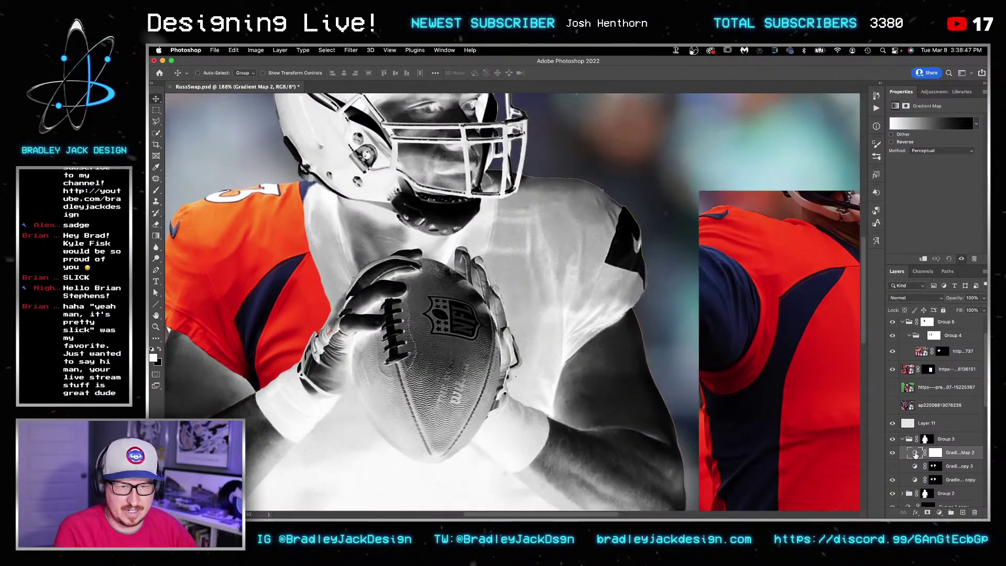
Step: Apply the Black, White preset to Gradient Map 2 and add a navy stop at 30% sampled from the jersey's side stripe
{"action": "left_click", "coordinate": [933, 124]}
{"action": "left_click", "coordinate": [673, 119]}
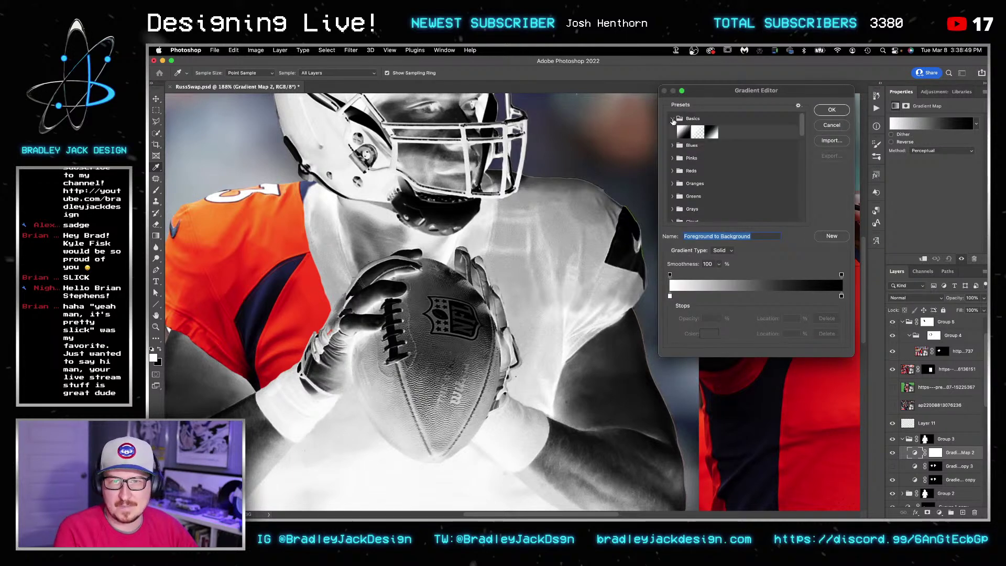
{"action": "left_click", "coordinate": [711, 133]}
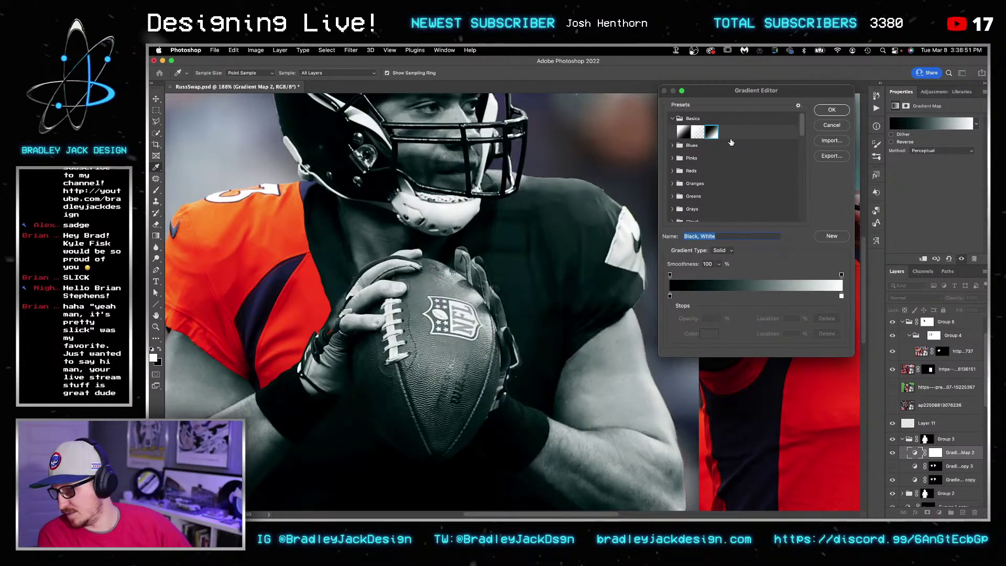
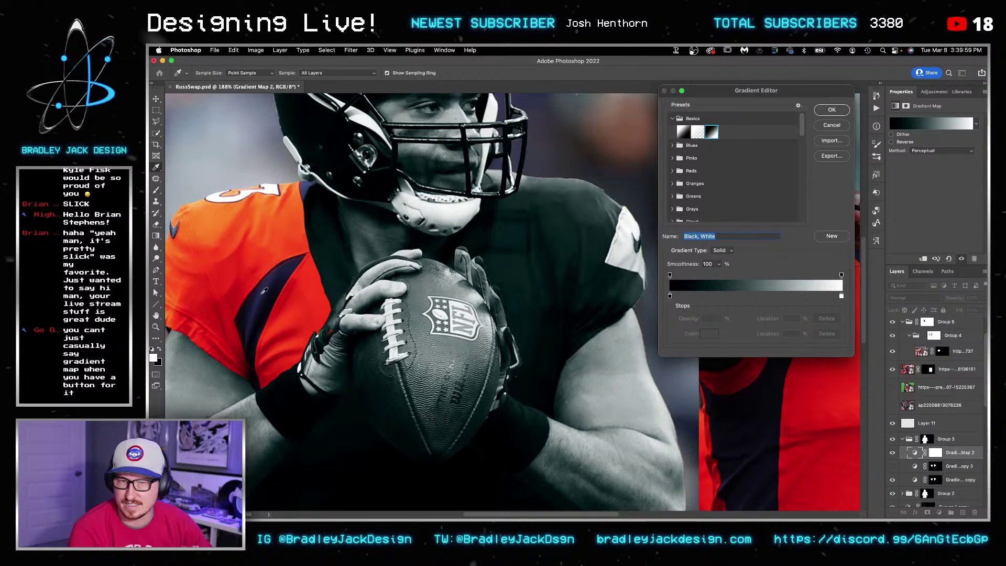
{"action": "left_click", "coordinate": [753, 297]}
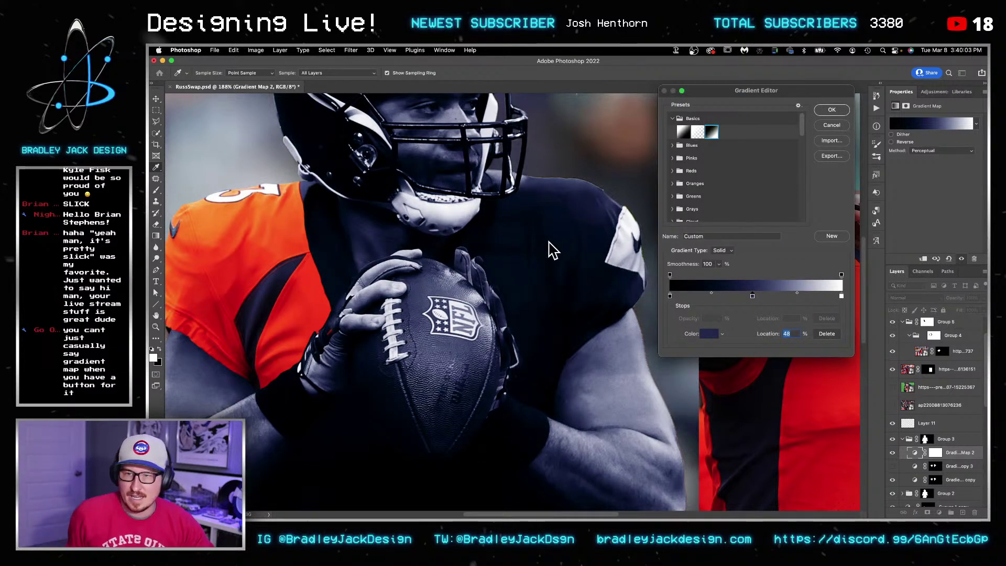
{"action": "left_click_drag", "start_coordinate": [755, 297], "coordinate": [722, 297]}
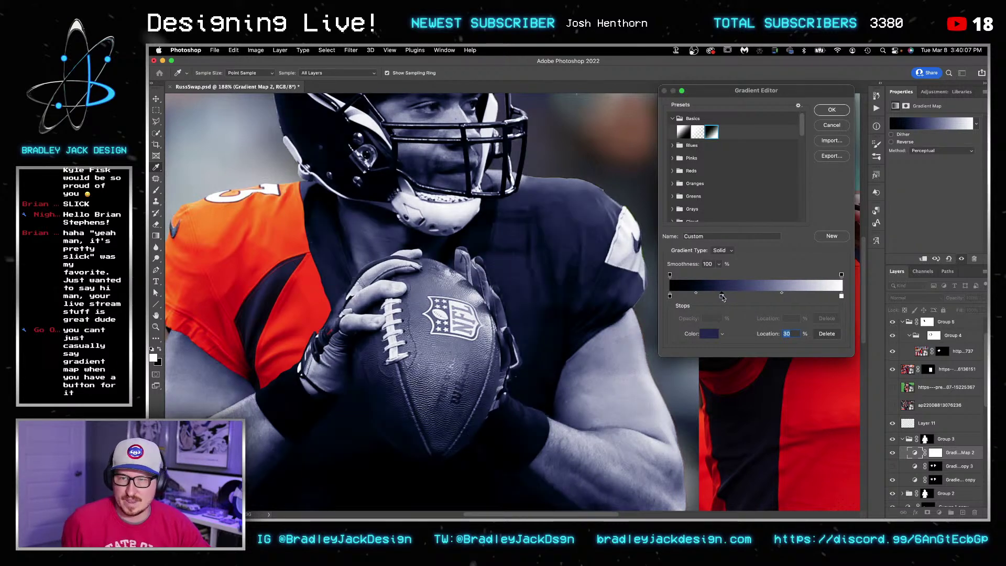
Step: Add a second stop toward the light end, sample a brighter blue for it, nudge it slightly darker, and accept the gradient
{"action": "left_click", "coordinate": [799, 297]}
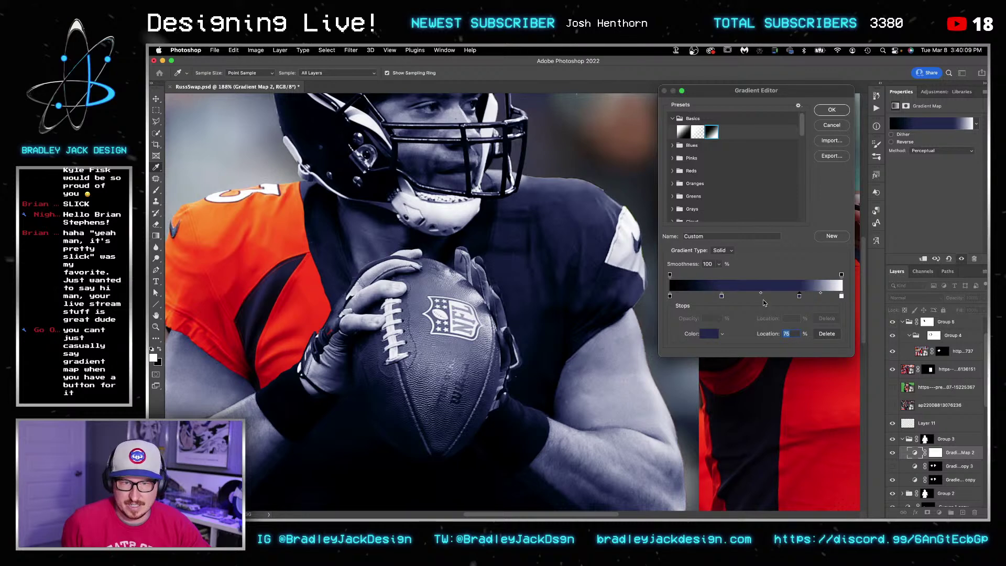
{"action": "left_click", "coordinate": [309, 187]}
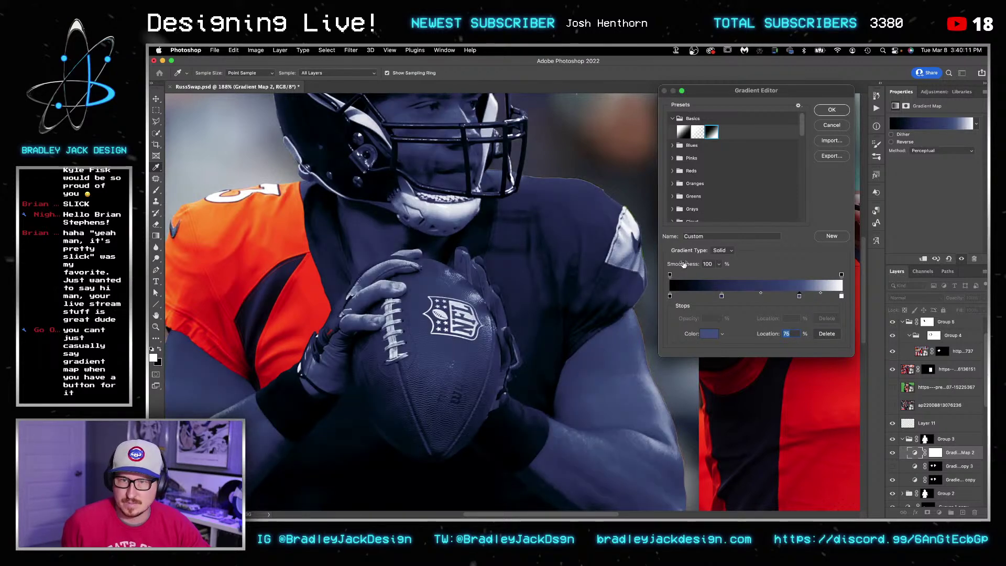
{"action": "left_click_drag", "start_coordinate": [799, 297], "coordinate": [792, 299]}
{"action": "key", "text": "Return"}
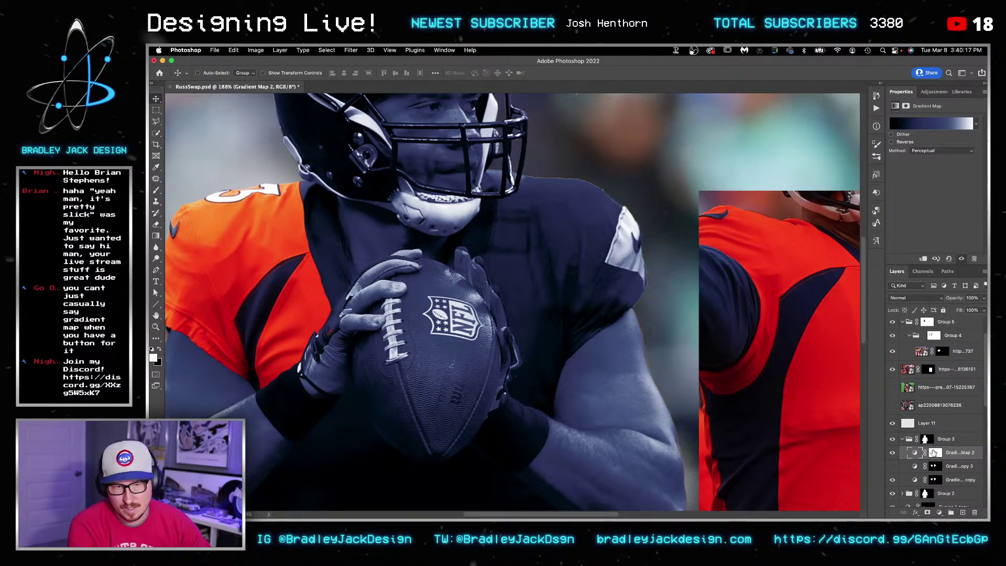
Step: Rename the top-level group holding the orange shoulder photo as LEFT SHOULDER
{"action": "left_click_drag", "start_coordinate": [350, 220], "coordinate": [414, 242]}
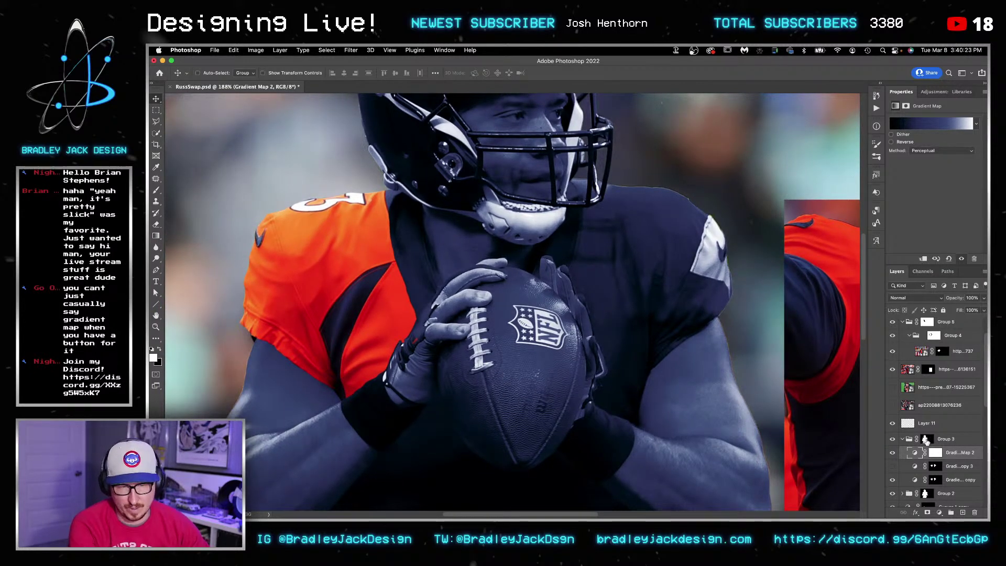
{"action": "scroll", "coordinate": [928, 442], "scroll_direction": "down", "scroll_amount": 1}
{"action": "scroll", "coordinate": [926, 445], "scroll_direction": "down", "scroll_amount": 4}
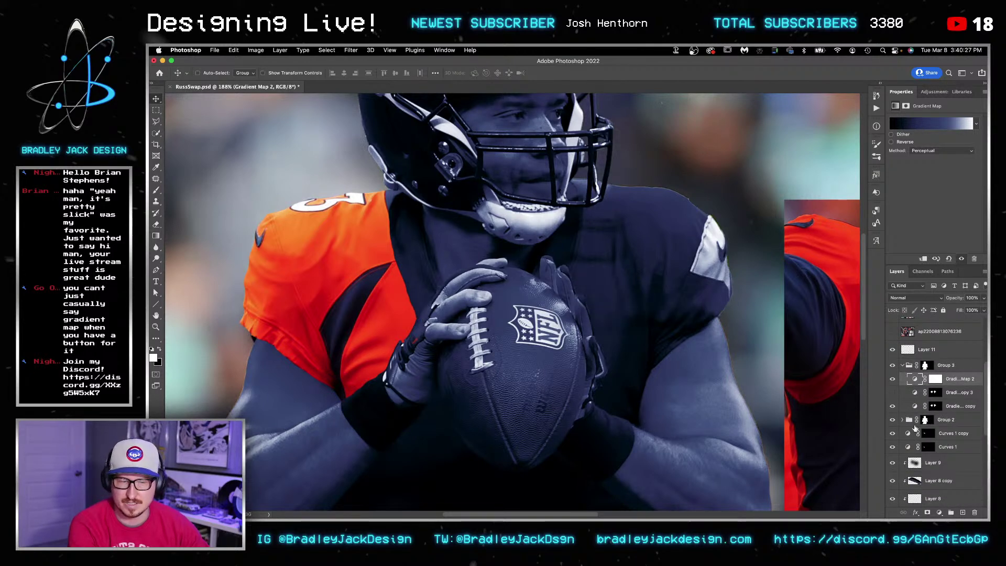
{"action": "right_click", "coordinate": [356, 253]}
{"action": "left_click", "coordinate": [359, 254]}
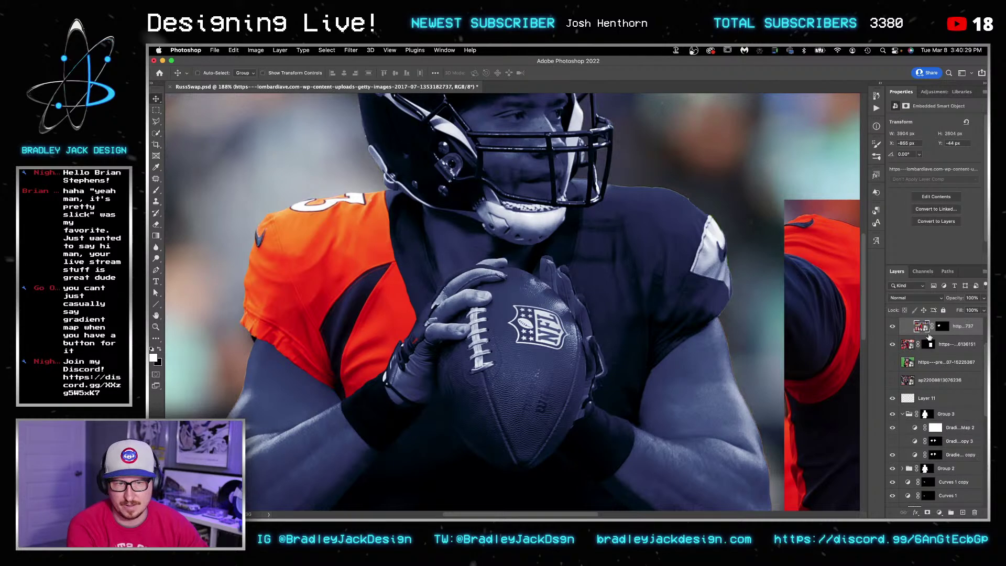
{"action": "double_click", "coordinate": [945, 340]}
{"action": "type", "text": "LEFT SHOULDER"}
{"action": "key", "text": "Return"}
Step: Refine the LEFT SHOULDER group's mask along the orange shoulder's collar edge with a small hard brush at 100% opacity
{"action": "key", "text": "z"}
{"action": "left_click_drag", "start_coordinate": [397, 205], "coordinate": [397, 204]}
{"action": "left_click", "coordinate": [397, 204]}
{"action": "key", "text": "b"}
{"action": "key", "text": "bracketleft"}
{"action": "key", "text": "bracketleft"}
{"action": "key", "text": "bracketleft"}
{"action": "key", "text": "bracketleft"}
{"action": "key", "text": "bracketleft"}
{"action": "key", "text": "bracketleft"}
{"action": "key", "text": "bracketleft"}
{"action": "key", "text": "x"}
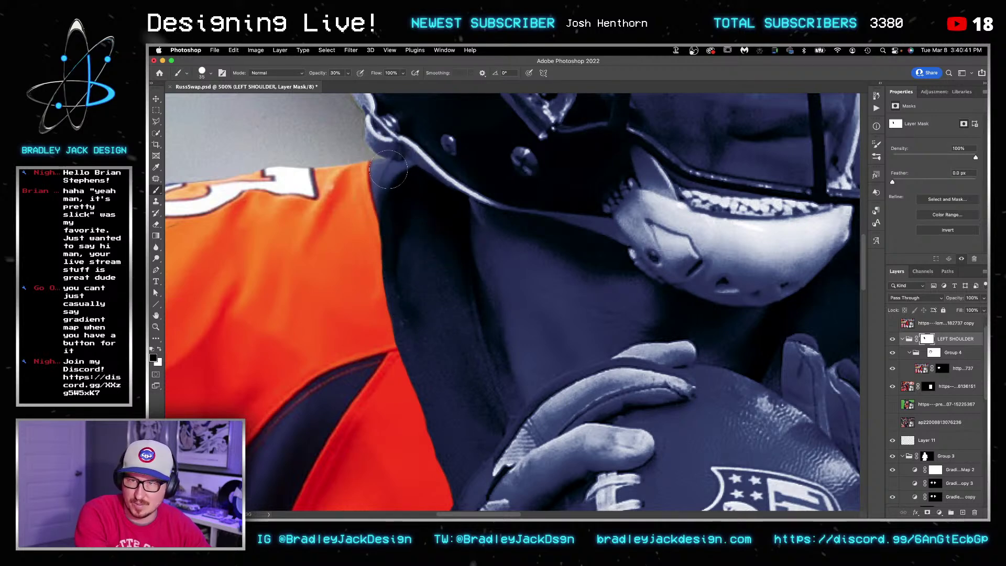
{"action": "left_click_drag", "start_coordinate": [396, 153], "coordinate": [460, 365]}
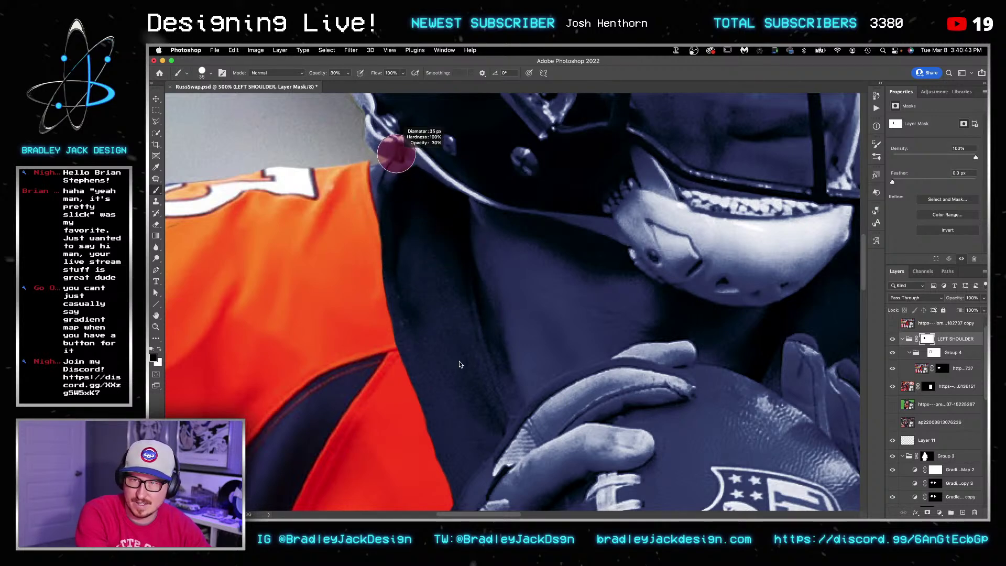
{"action": "key", "text": "0"}
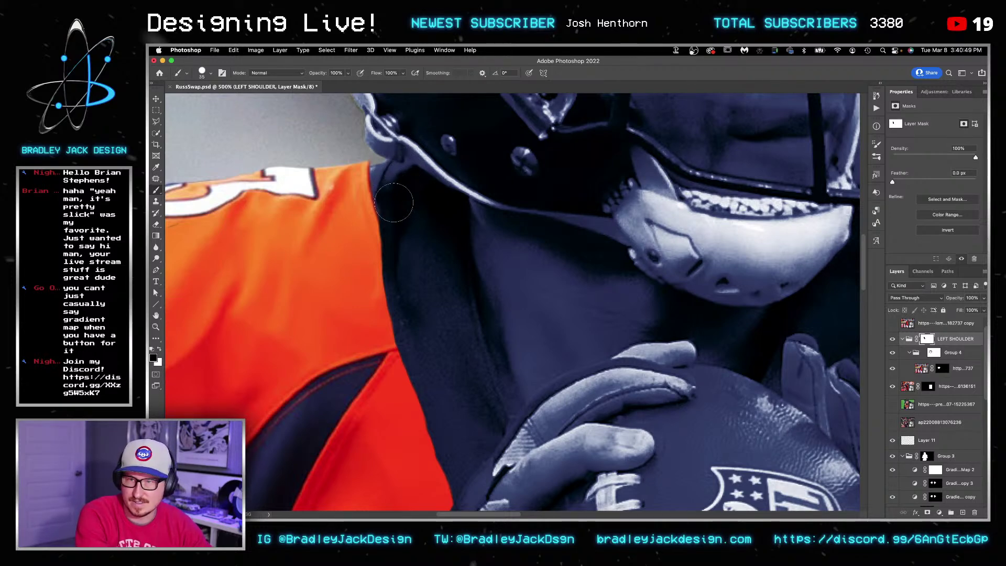
{"action": "scroll", "coordinate": [369, 147], "scroll_direction": "down", "scroll_amount": 3}
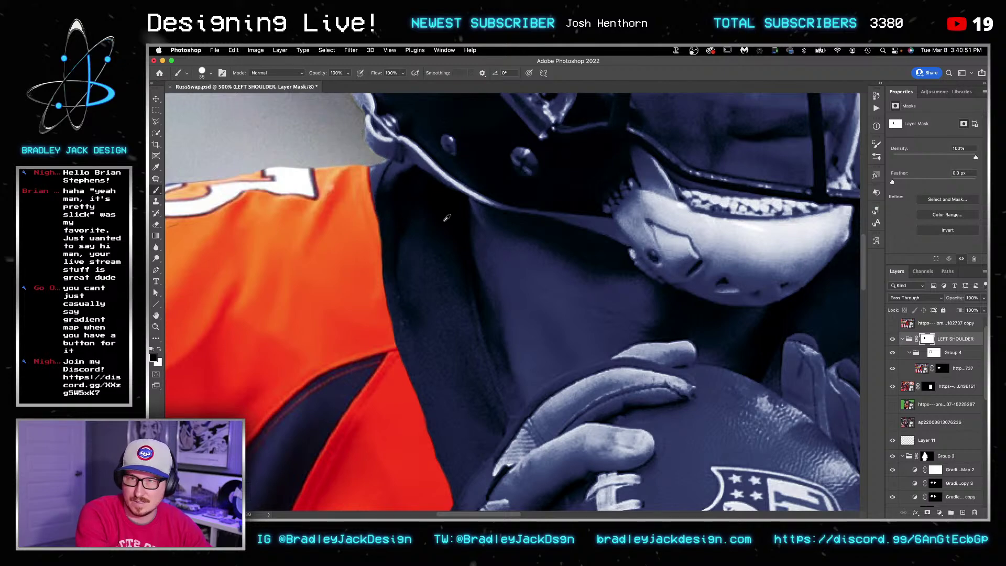
{"action": "scroll", "coordinate": [426, 209], "scroll_direction": "down", "scroll_amount": 3}
{"action": "scroll", "coordinate": [427, 207], "scroll_direction": "down", "scroll_amount": 3}
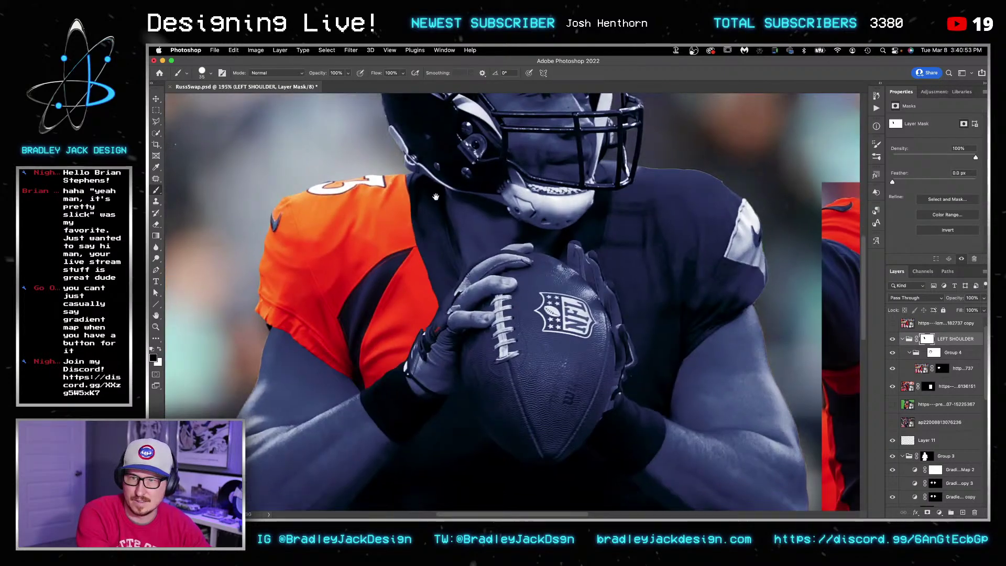
{"action": "scroll", "coordinate": [449, 244], "scroll_direction": "up", "scroll_amount": 3}
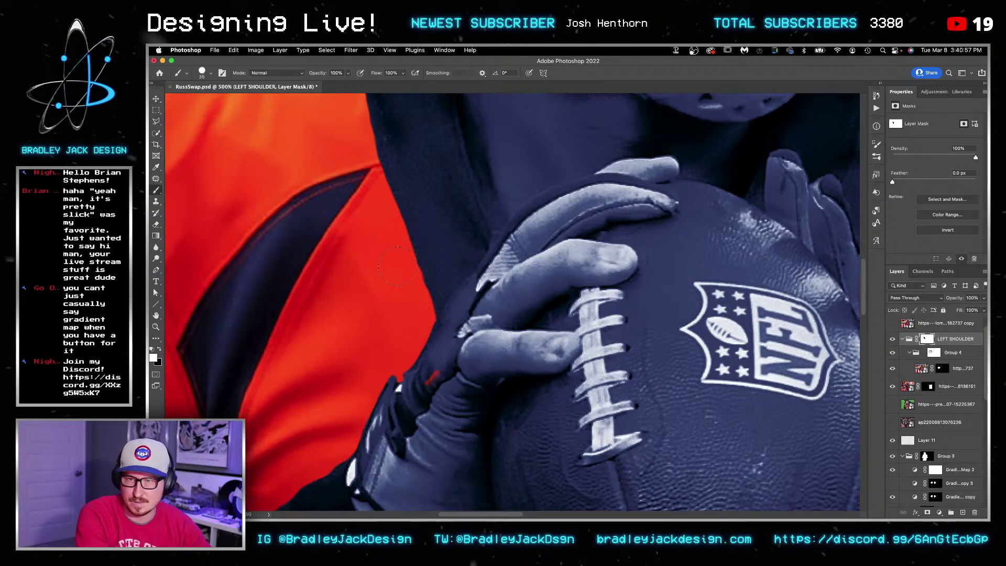
Step: Invert Gradient Map 2's mask to black and paint white over the collar strip beside the orange shoulder to turn it navy
{"action": "scroll", "coordinate": [414, 299], "scroll_direction": "down", "scroll_amount": 10}
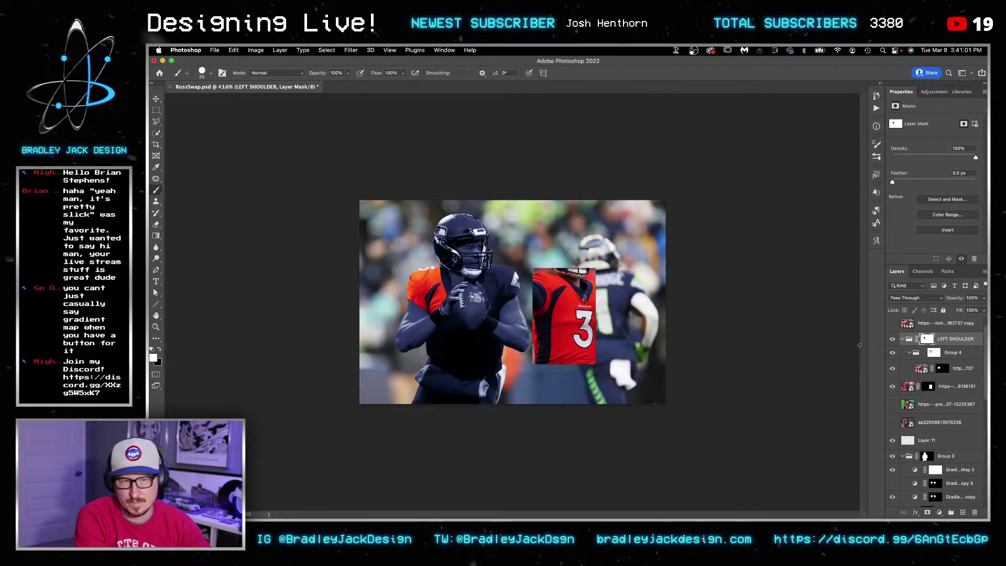
{"action": "scroll", "coordinate": [935, 450], "scroll_direction": "down", "scroll_amount": 1}
{"action": "left_click", "coordinate": [934, 449]}
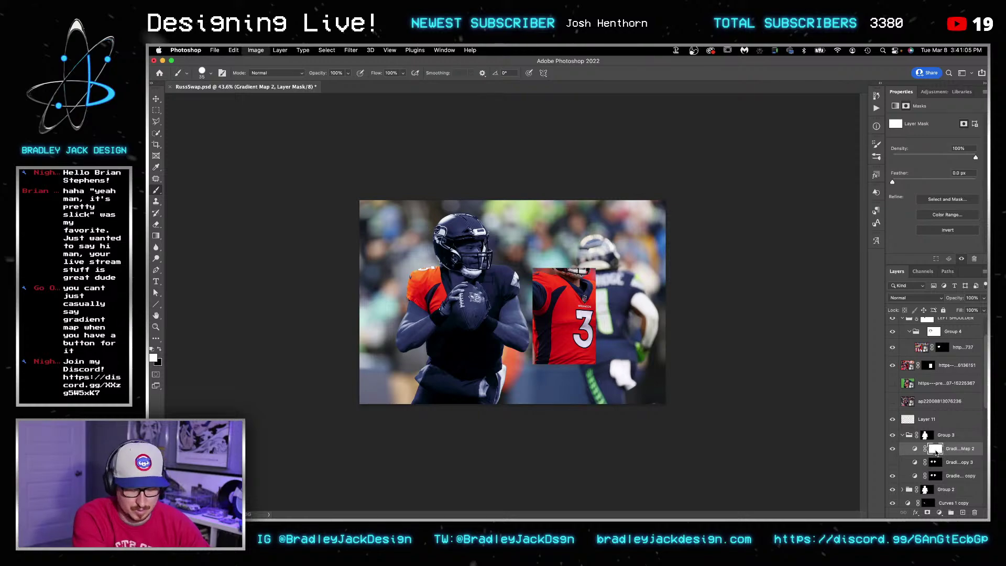
{"action": "key", "text": "ctrl+i"}
{"action": "key", "text": "z"}
{"action": "left_click_drag", "start_coordinate": [446, 278], "coordinate": [518, 279]}
{"action": "key", "text": "b"}
{"action": "mouse_move", "coordinate": [473, 246]}
{"action": "left_mouse_down"}
{"action": "mouse_move", "coordinate": [433, 185]}
{"action": "mouse_move", "coordinate": [449, 187]}
{"action": "mouse_move", "coordinate": [436, 220]}
{"action": "mouse_move", "coordinate": [451, 344]}
{"action": "mouse_move", "coordinate": [489, 424]}
{"action": "mouse_move", "coordinate": [518, 377]}
{"action": "mouse_move", "coordinate": [489, 280]}
{"action": "mouse_move", "coordinate": [519, 369]}
{"action": "left_mouse_up"}
{"action": "key", "text": "bracketleft"}
{"action": "key", "text": "bracketleft"}
{"action": "mouse_move", "coordinate": [458, 236]}
{"action": "left_mouse_down"}
{"action": "mouse_move", "coordinate": [483, 378]}
{"action": "mouse_move", "coordinate": [476, 332]}
{"action": "mouse_move", "coordinate": [504, 382]}
{"action": "left_mouse_up"}
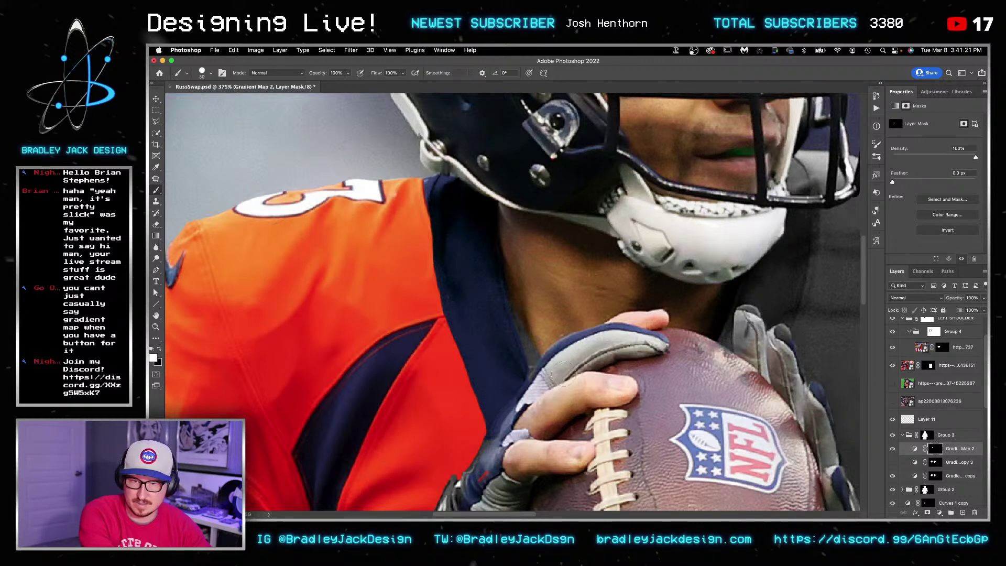
Step: Select the Gradient Map 1 copy's mask and hide Gradient Map 2, keeping the gray map visible to check the collar
{"action": "left_click", "coordinate": [938, 476]}
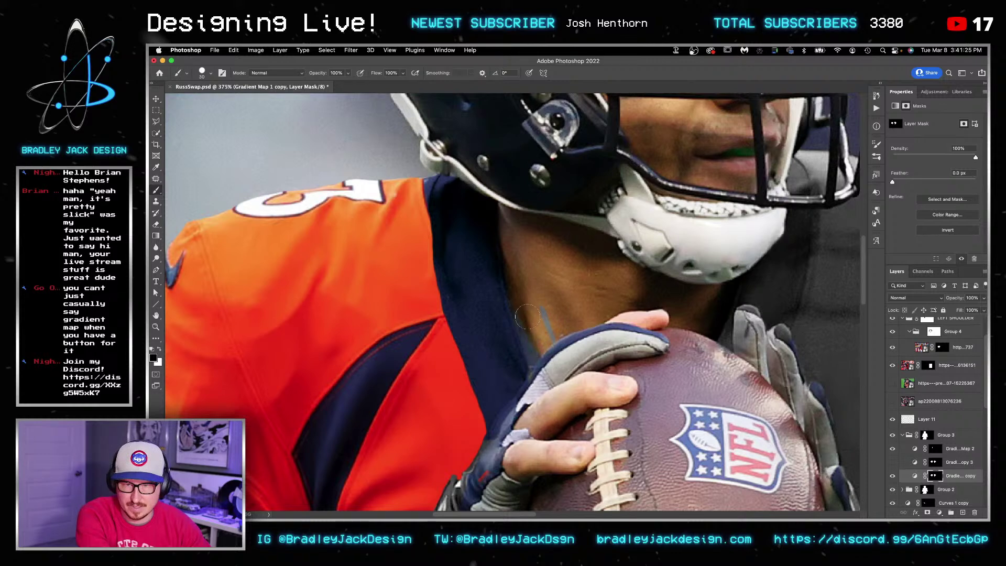
{"action": "left_click", "coordinate": [893, 476]}
{"action": "left_click", "coordinate": [892, 449]}
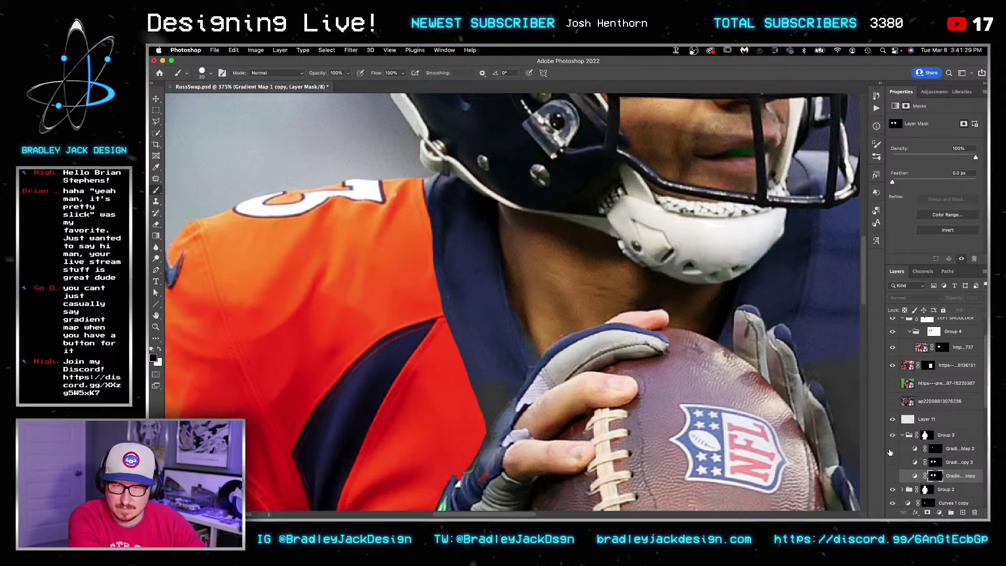
{"action": "left_click", "coordinate": [893, 476]}
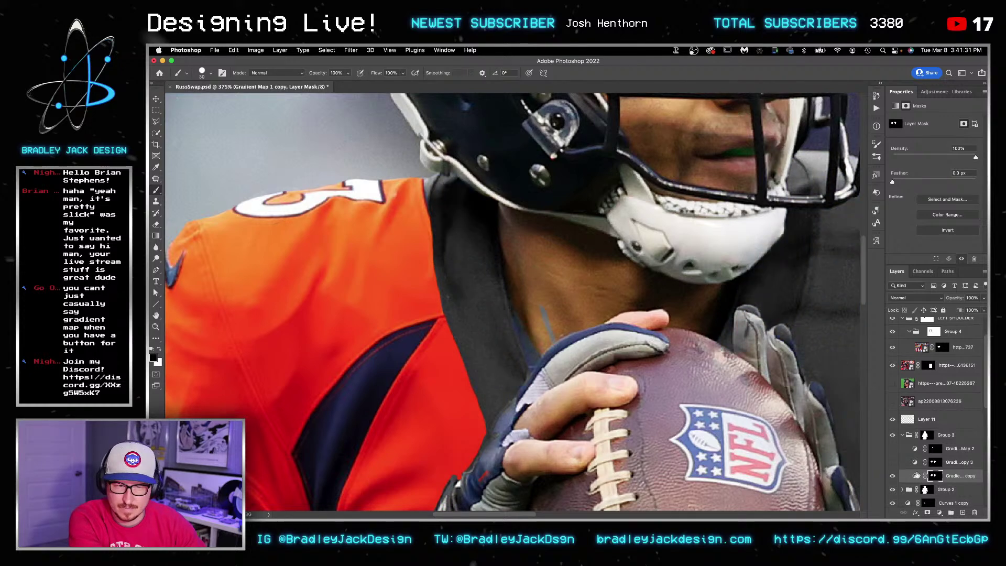
Step: Open the Layer 0 smart object, examine the original collar and neckline up close, and close it
{"action": "scroll", "coordinate": [927, 473], "scroll_direction": "down", "scroll_amount": 2}
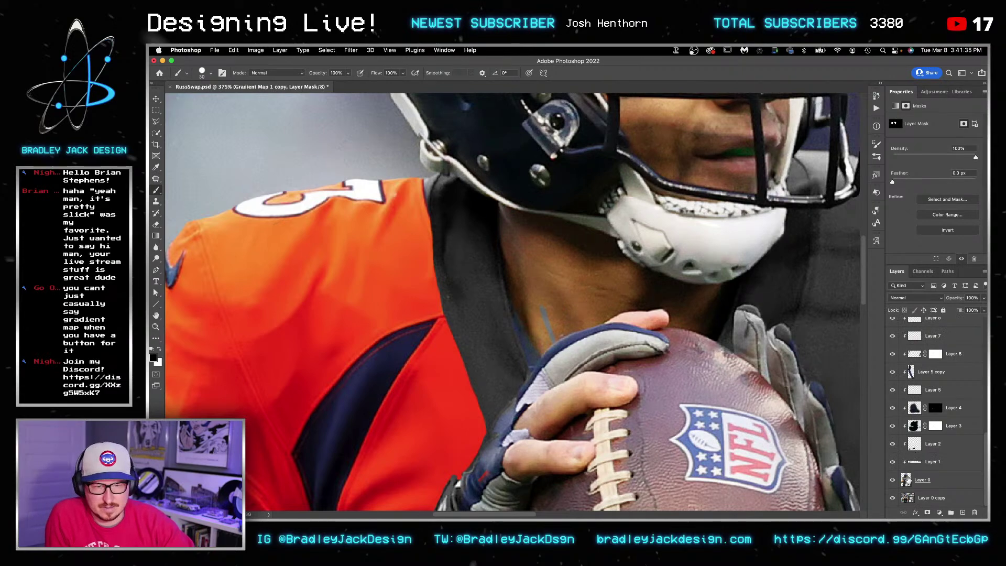
{"action": "double_click", "coordinate": [910, 477]}
{"action": "key", "text": "z"}
{"action": "left_click_drag", "start_coordinate": [506, 268], "coordinate": [582, 273]}
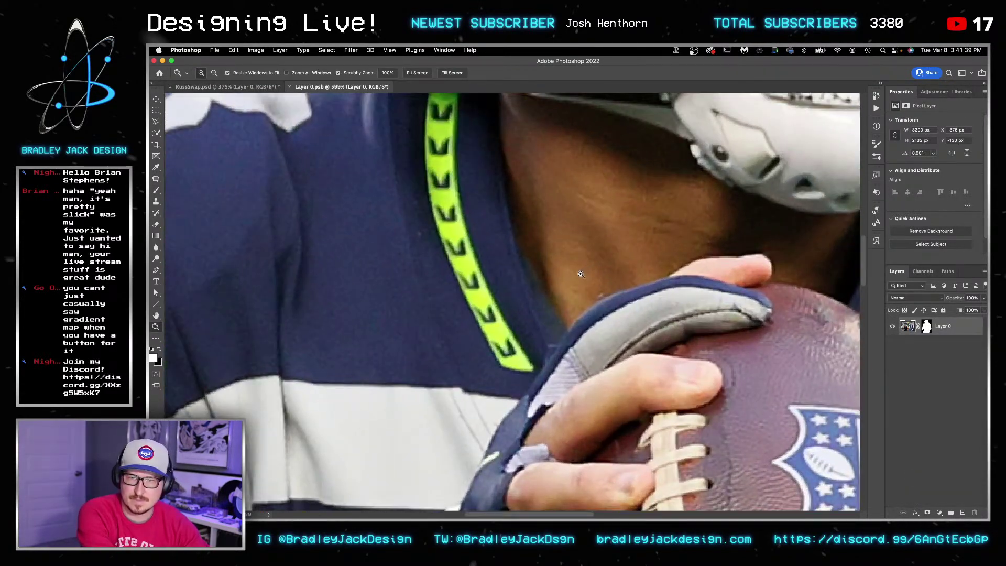
{"action": "key", "text": "super+w"}
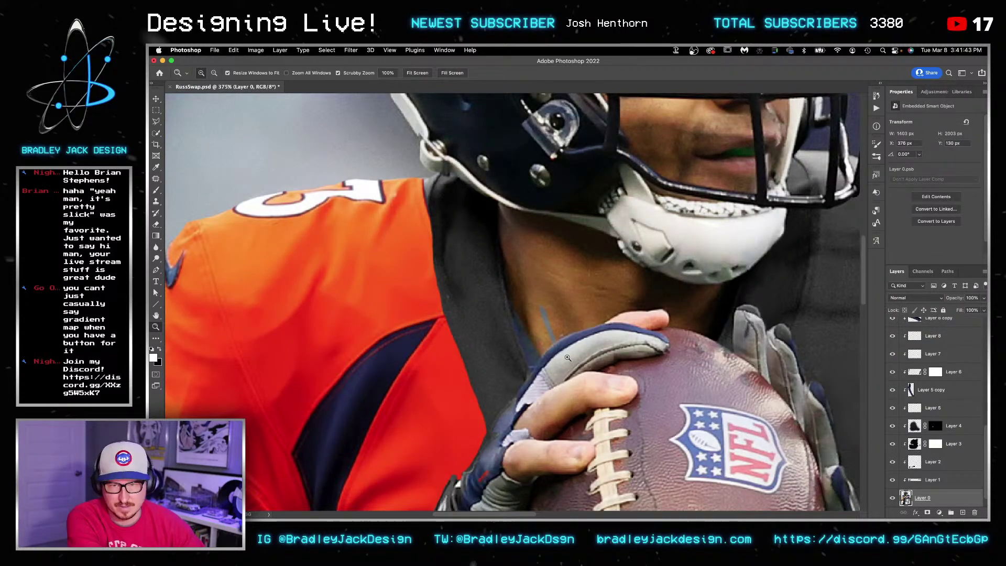
Step: Paint black on the Gradient Map 1 copy's mask to clear the stray bluish stroke on the neck beside the collar
{"action": "key", "text": "v"}
{"action": "right_click", "coordinate": [508, 326]}
{"action": "key", "text": "Escape"}
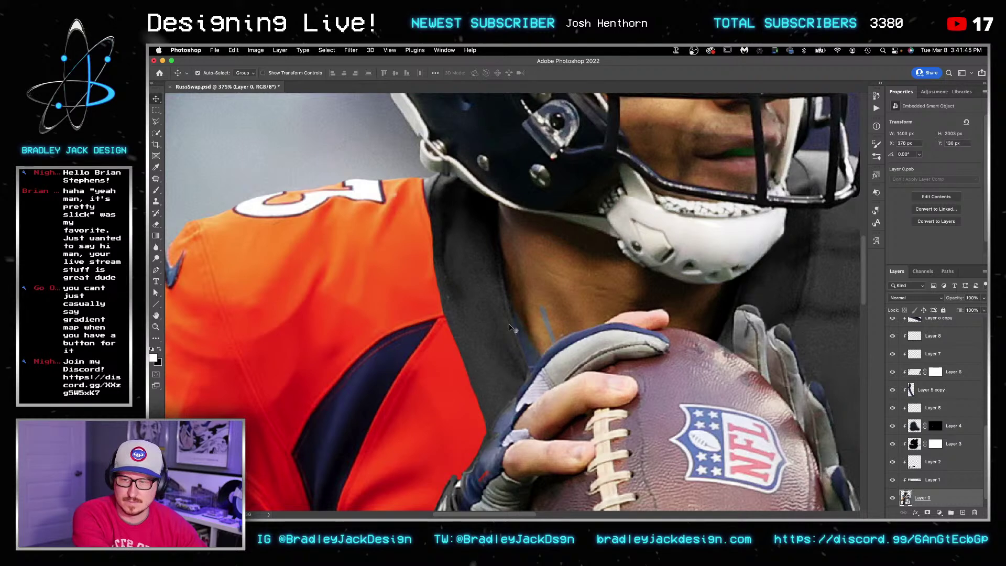
{"action": "left_click", "coordinate": [531, 332]}
{"action": "key", "text": "b"}
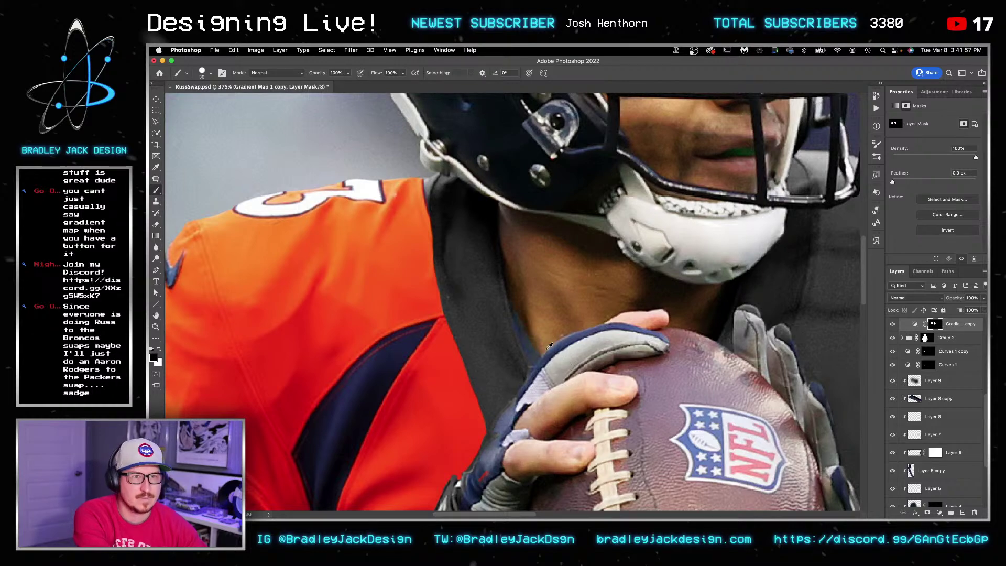
Step: Show Gradient Map 2 again, select its mask, inspect the navy collar beside the glove up close, and save the document
{"action": "scroll", "coordinate": [553, 346], "scroll_direction": "down", "scroll_amount": 3}
{"action": "left_click_drag", "start_coordinate": [594, 349], "coordinate": [496, 323]}
{"action": "scroll", "coordinate": [908, 363], "scroll_direction": "up", "scroll_amount": 3}
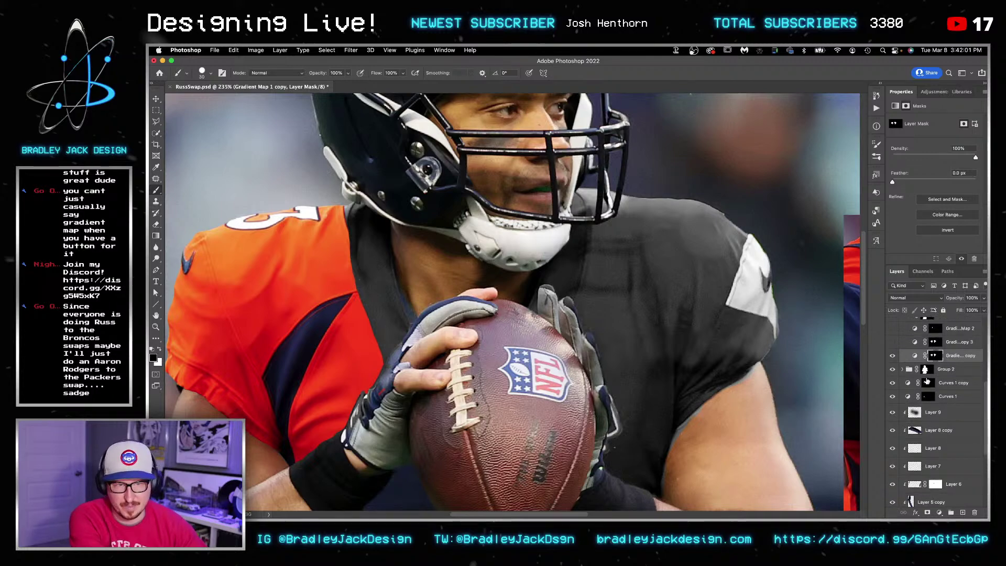
{"action": "left_click", "coordinate": [893, 341]}
{"action": "left_click", "coordinate": [934, 339]}
{"action": "key", "text": "z"}
{"action": "left_click", "coordinate": [416, 349]}
{"action": "left_click", "coordinate": [415, 350]}
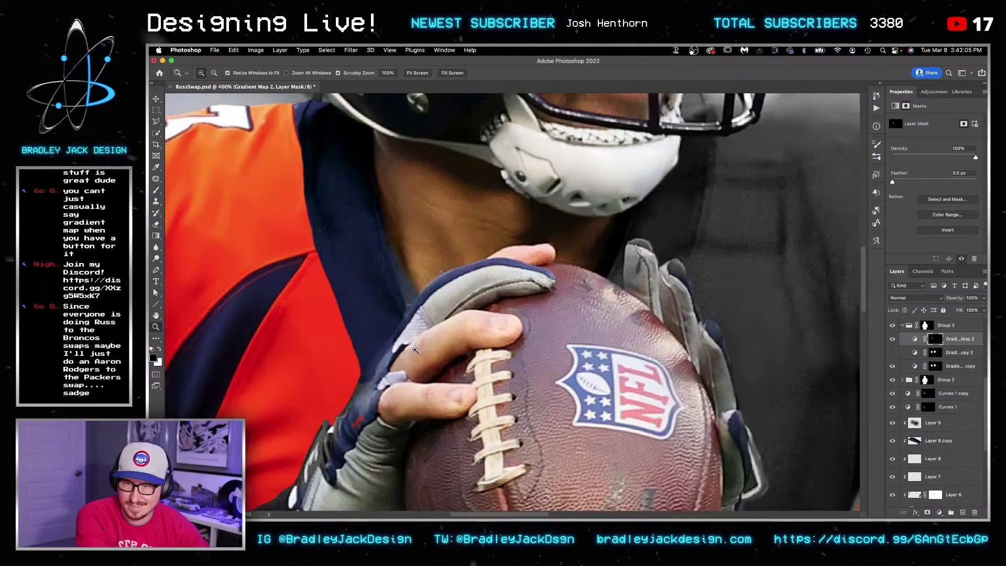
{"action": "left_click", "coordinate": [416, 349]}
{"action": "key", "text": "b"}
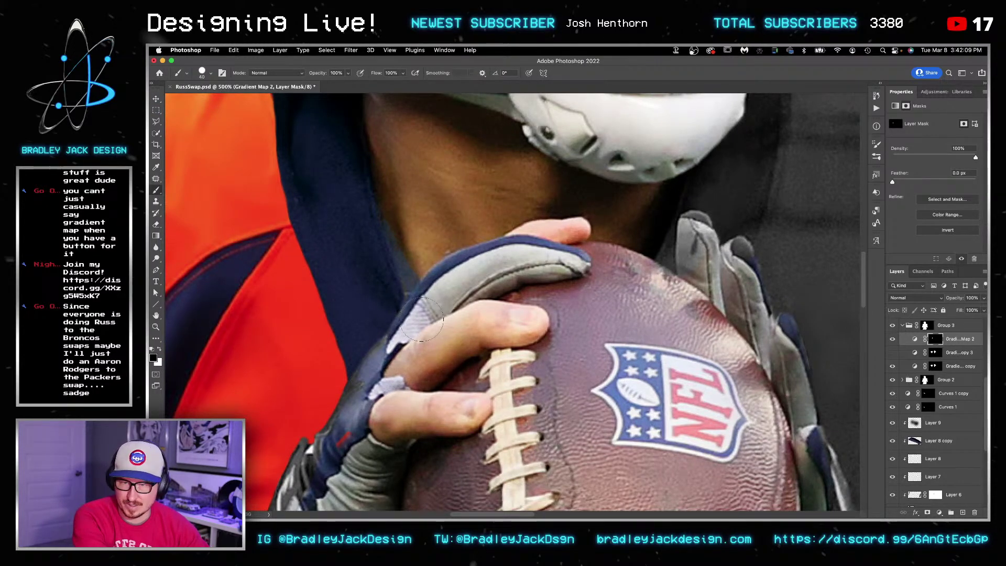
{"action": "key", "text": "super+0"}
{"action": "key", "text": "super+s"}
{"action": "key", "text": "v"}
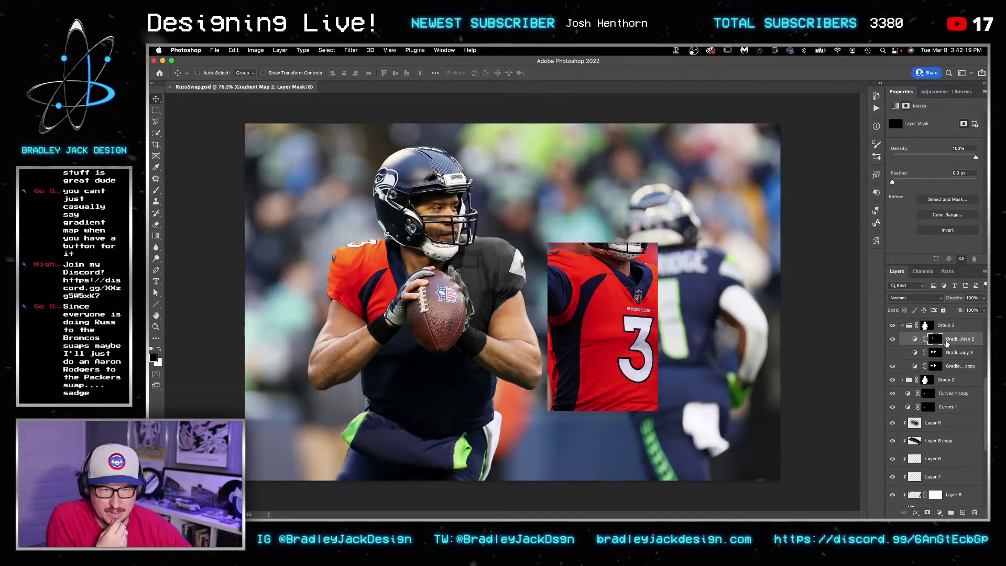
Step: Add a Gradient Map adjustment layer above Gradient Map 2 with the third Basics preset and a white stop at 36%
{"action": "left_click", "coordinate": [915, 338]}
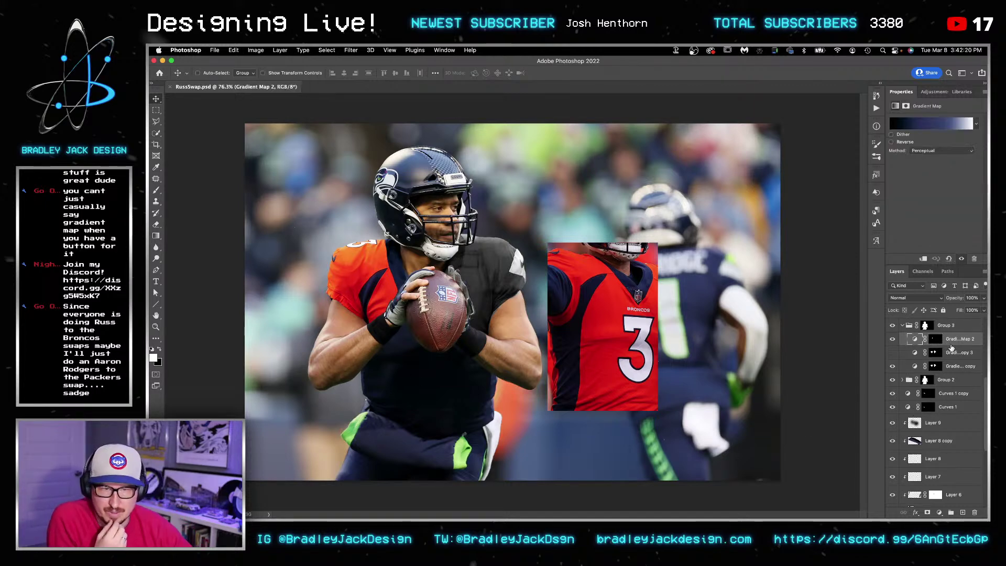
{"action": "left_click", "coordinate": [936, 93]}
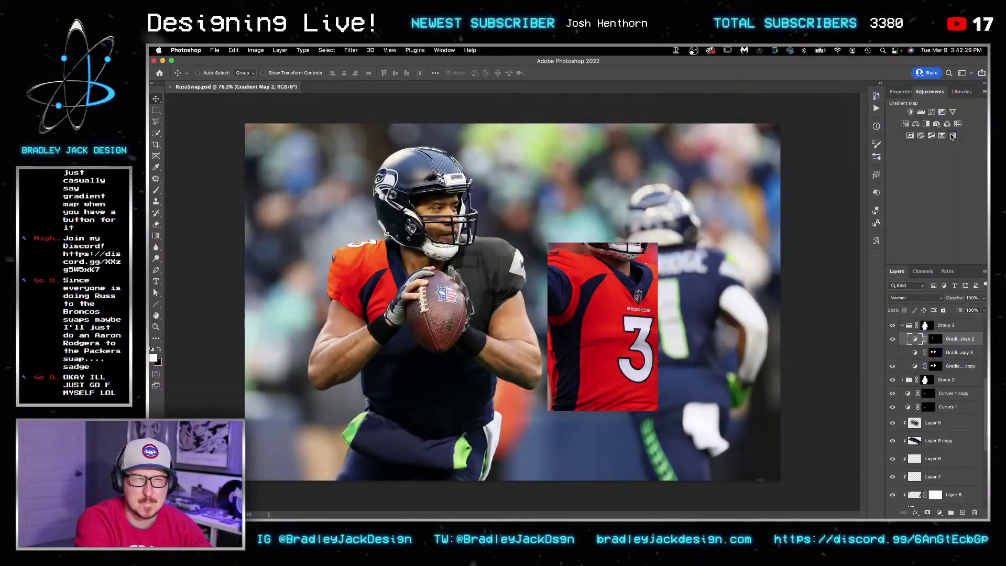
{"action": "left_click", "coordinate": [953, 135]}
{"action": "left_click", "coordinate": [925, 123]}
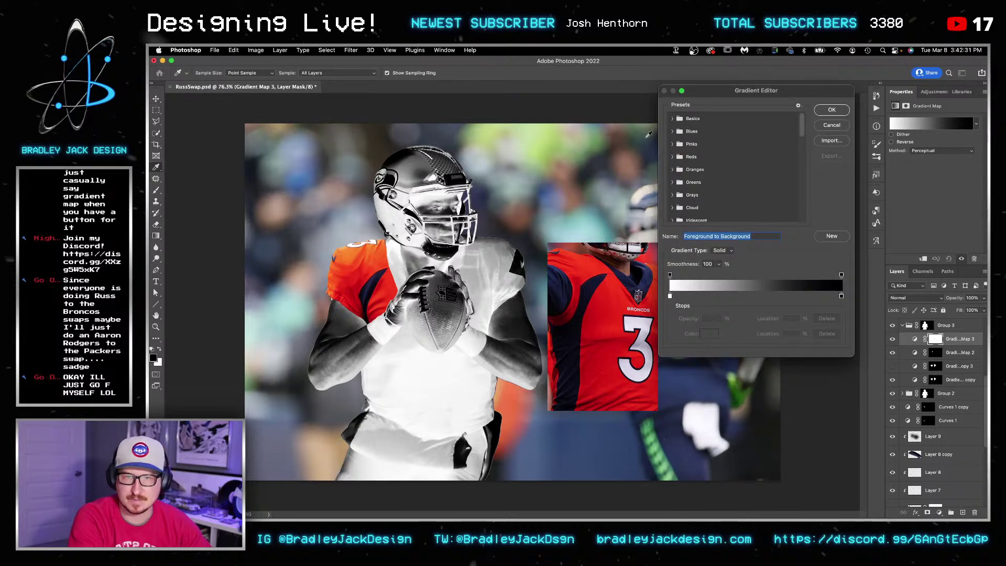
{"action": "left_click", "coordinate": [673, 118]}
{"action": "left_click", "coordinate": [711, 132]}
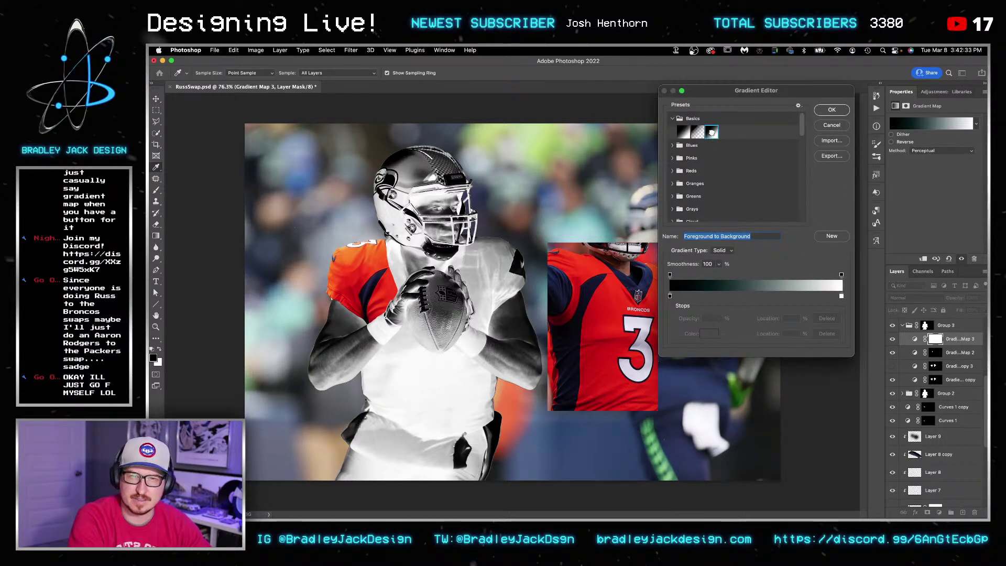
{"action": "left_click", "coordinate": [732, 296]}
{"action": "left_click", "coordinate": [710, 334]}
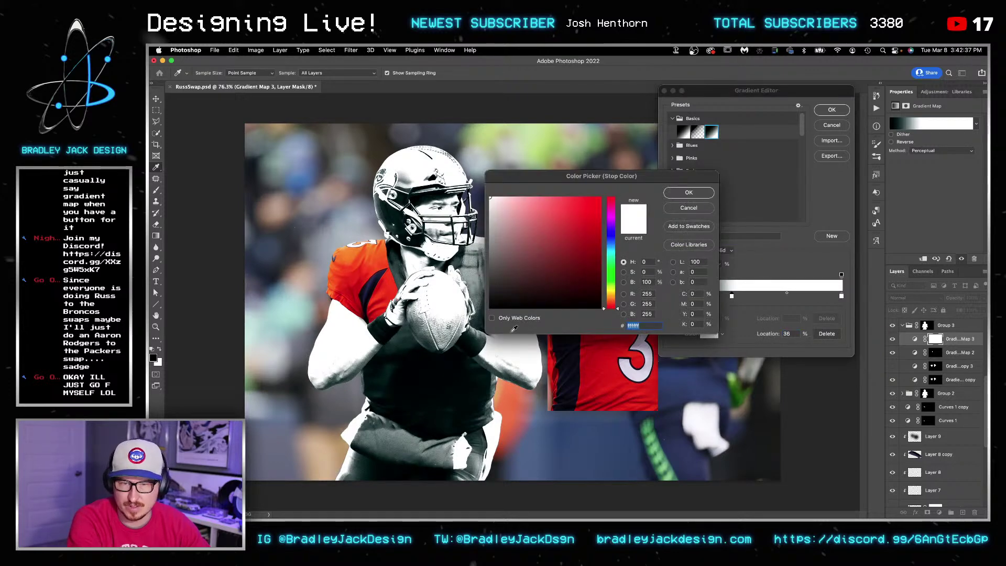
{"action": "left_click", "coordinate": [689, 193]}
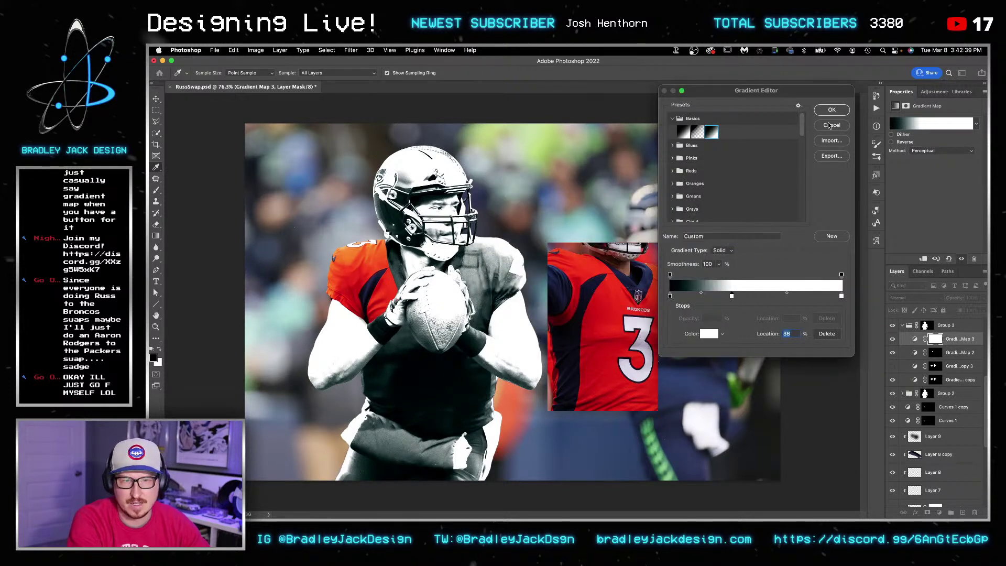
{"action": "left_click", "coordinate": [832, 110]}
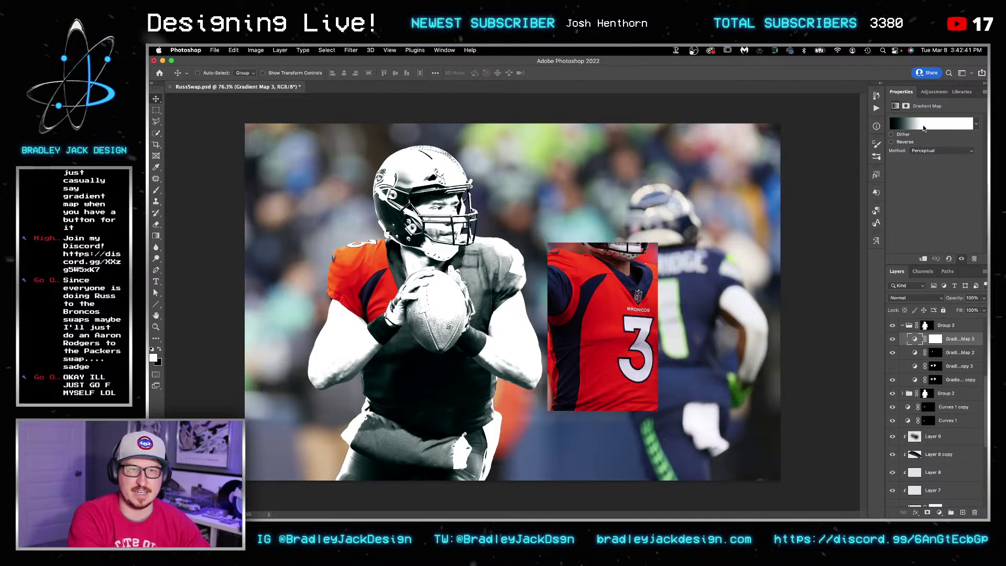
Step: Give Gradient Map 3 an orange stop near the highlights and a red midtone stop, both sampled from the orange shoulder
{"action": "left_click", "coordinate": [924, 128]}
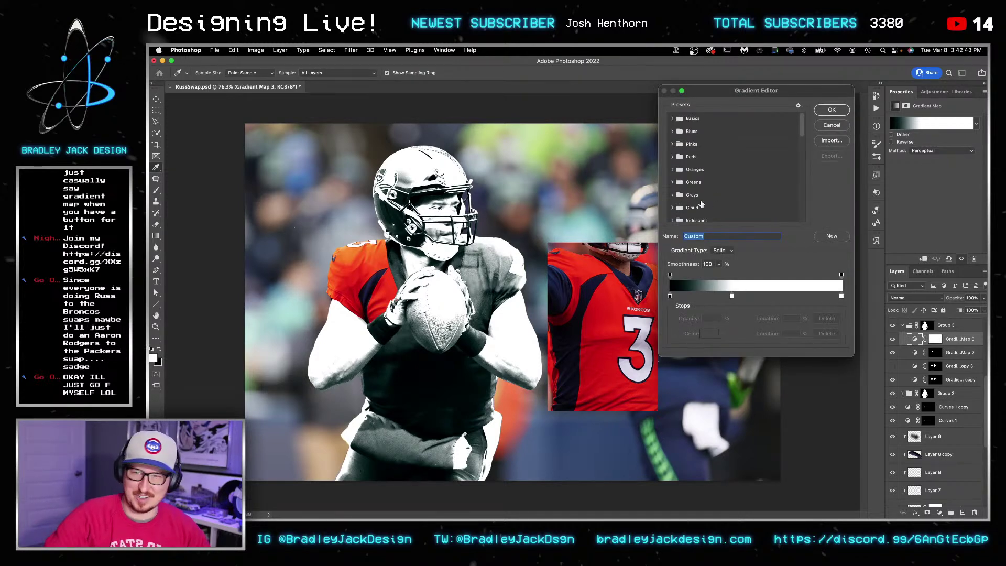
{"action": "left_click", "coordinate": [733, 294]}
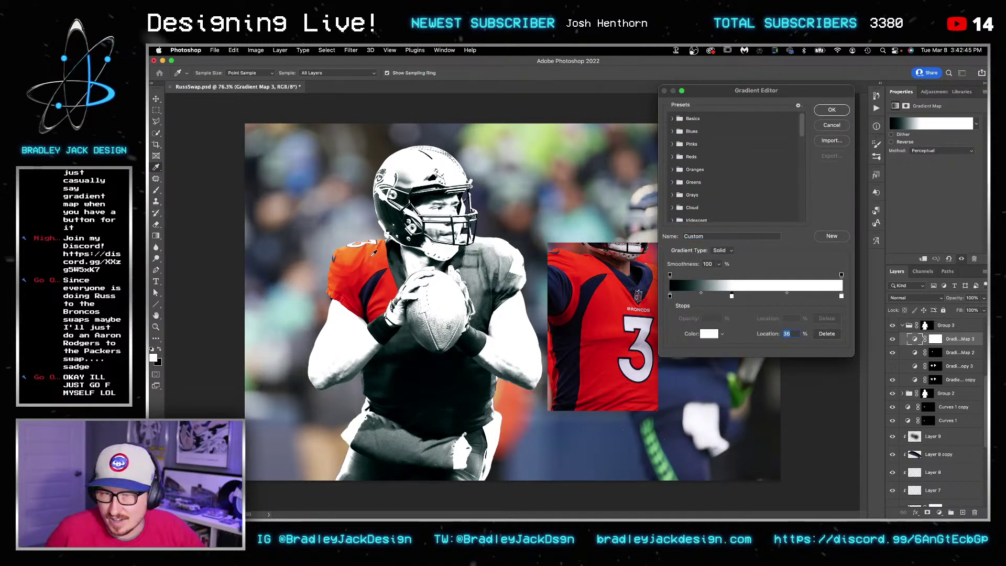
{"action": "left_click", "coordinate": [347, 255]}
{"action": "left_click_drag", "start_coordinate": [732, 296], "coordinate": [801, 296]}
{"action": "left_click", "coordinate": [731, 297]}
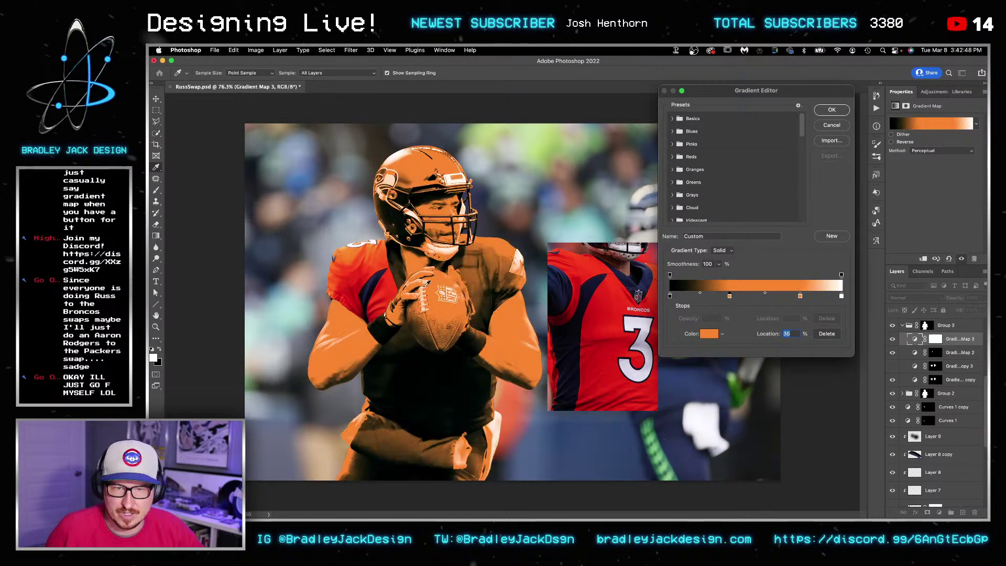
{"action": "left_click", "coordinate": [344, 283]}
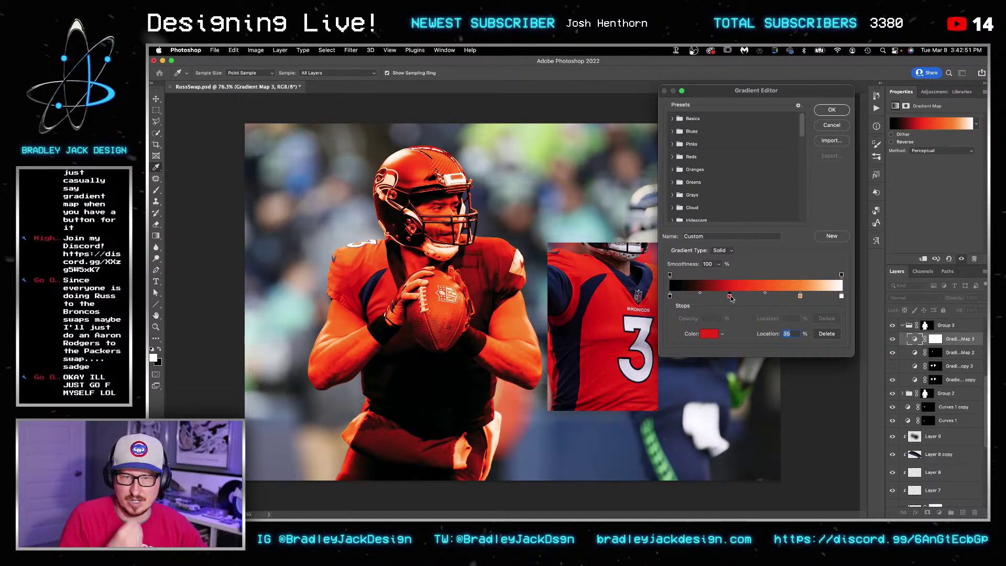
Step: Set a dark red stop sampled from the jersey at 12% and a near-black stop at 0% in Gradient Map 3
{"action": "left_click", "coordinate": [671, 297]}
{"action": "left_click", "coordinate": [710, 334]}
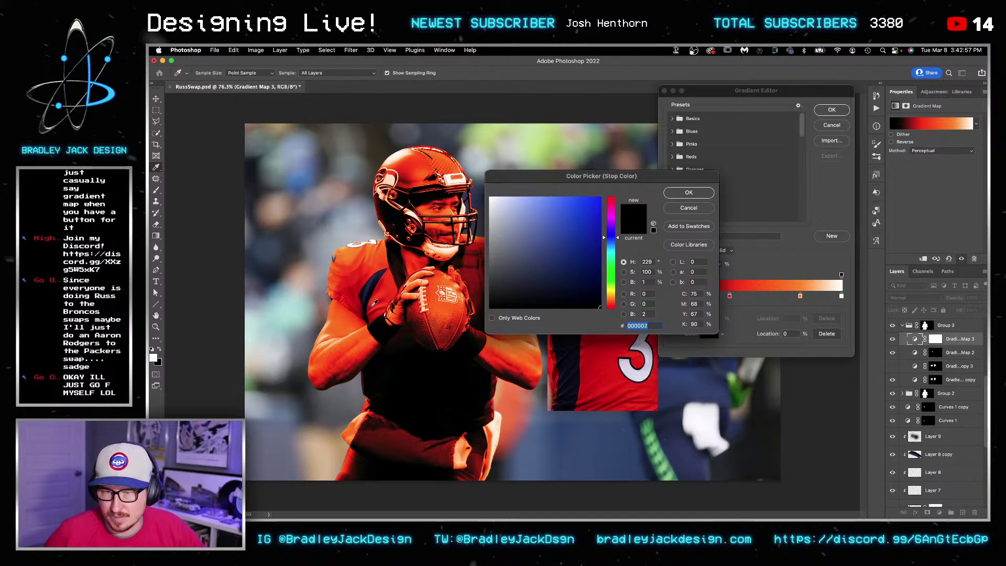
{"action": "left_click", "coordinate": [375, 303]}
{"action": "left_click", "coordinate": [712, 196]}
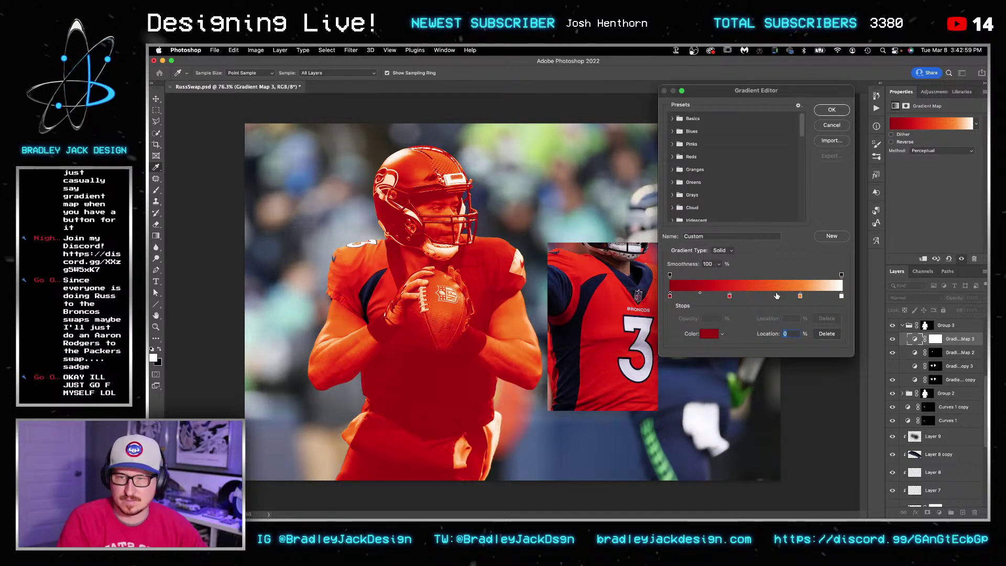
{"action": "mouse_move", "coordinate": [669, 297]}
{"action": "left_mouse_down"}
{"action": "mouse_move", "coordinate": [686, 318]}
{"action": "mouse_move", "coordinate": [671, 297]}
{"action": "left_mouse_up"}
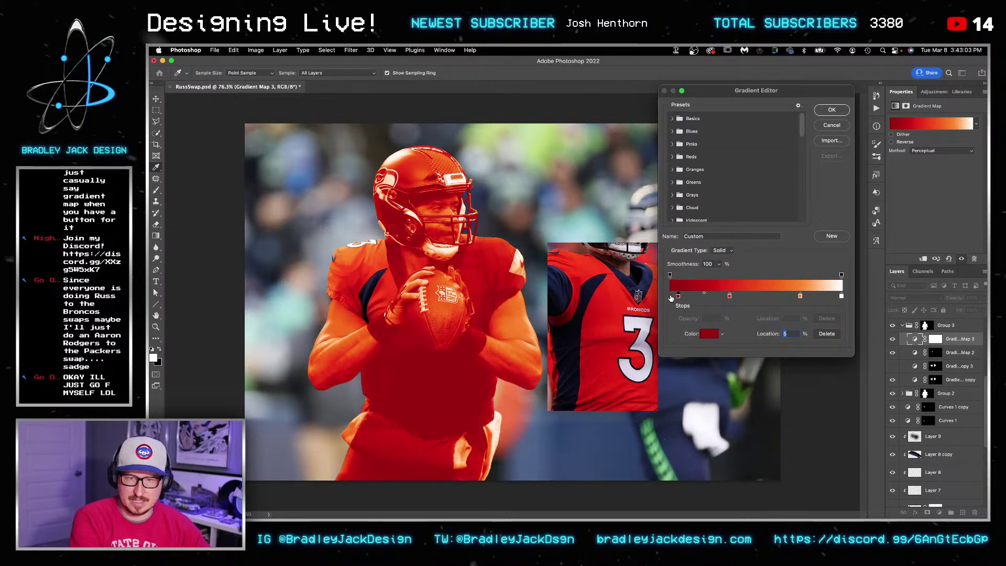
{"action": "left_click", "coordinate": [714, 332]}
{"action": "left_click", "coordinate": [580, 308]}
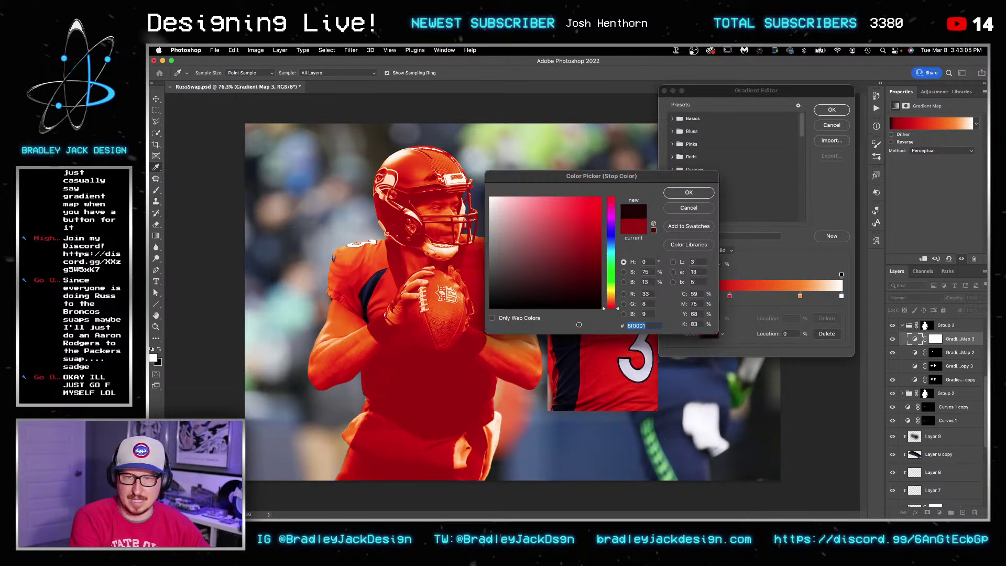
{"action": "left_click", "coordinate": [690, 190]}
{"action": "left_click", "coordinate": [690, 296]}
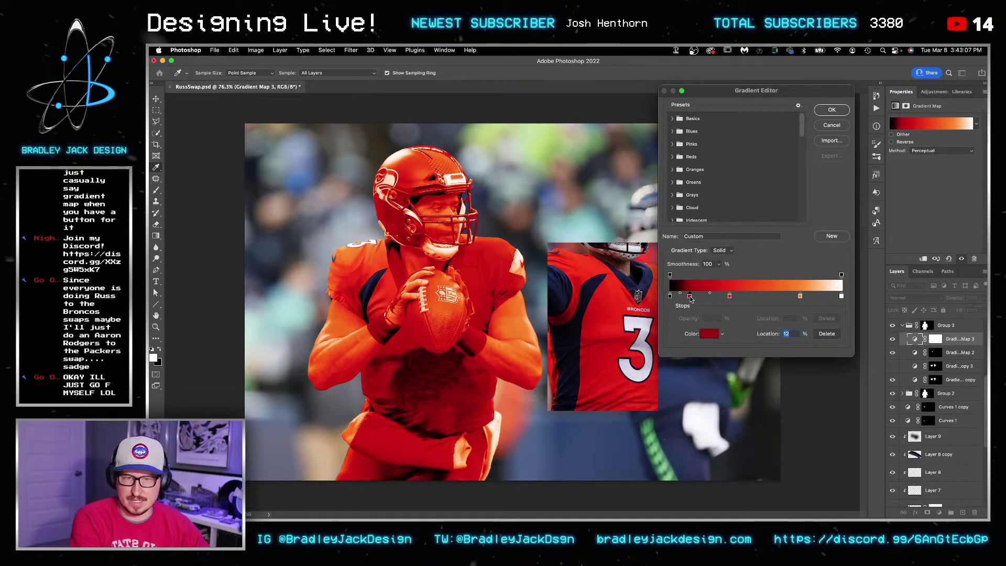
{"action": "left_click", "coordinate": [841, 109]}
Step: Make the Gradient Map 1 copy 3 layer visible and delete its layer mask
{"action": "left_click", "coordinate": [955, 354]}
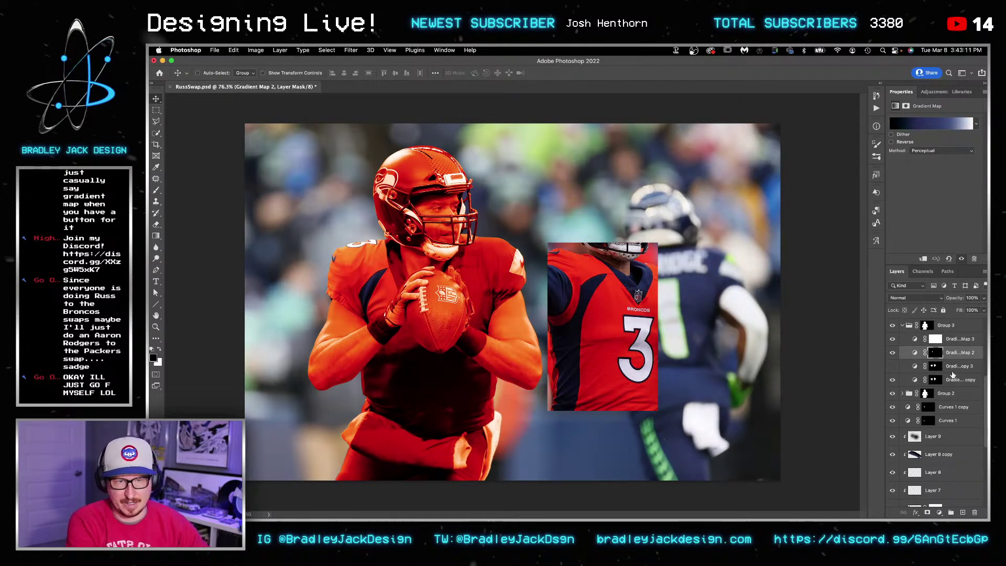
{"action": "left_click", "coordinate": [954, 370]}
{"action": "left_click", "coordinate": [894, 367]}
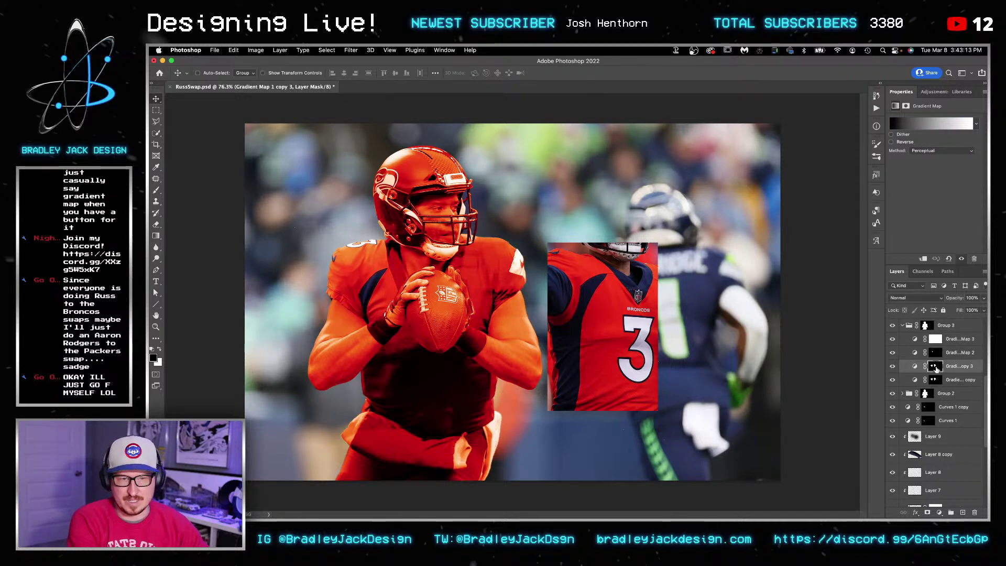
{"action": "right_click", "coordinate": [937, 369]}
{"action": "left_click", "coordinate": [926, 379]}
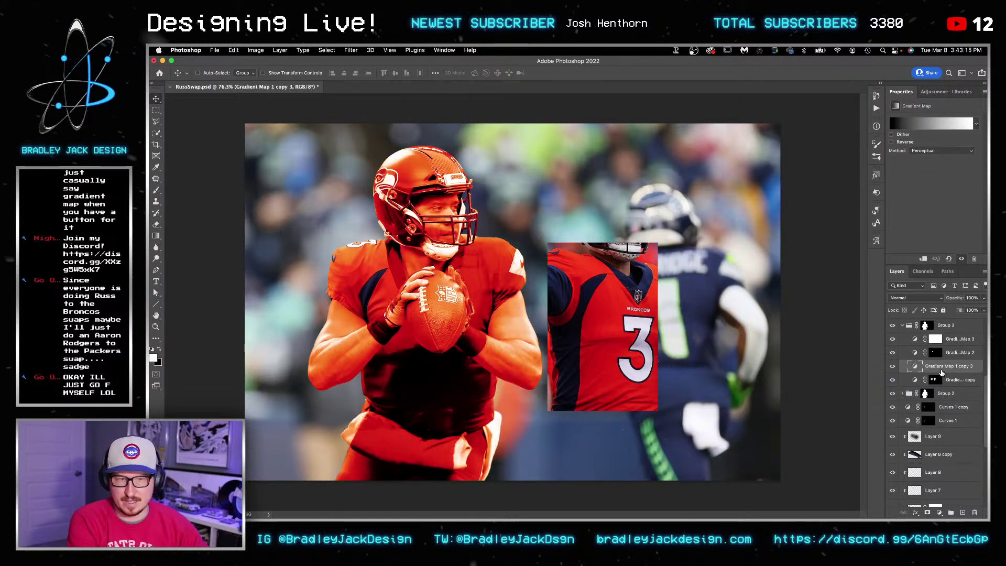
Step: Lighten the gradient of Gradient Map 1 copy 3 by shifting its light gray stop toward the shadows
{"action": "left_click", "coordinate": [929, 129]}
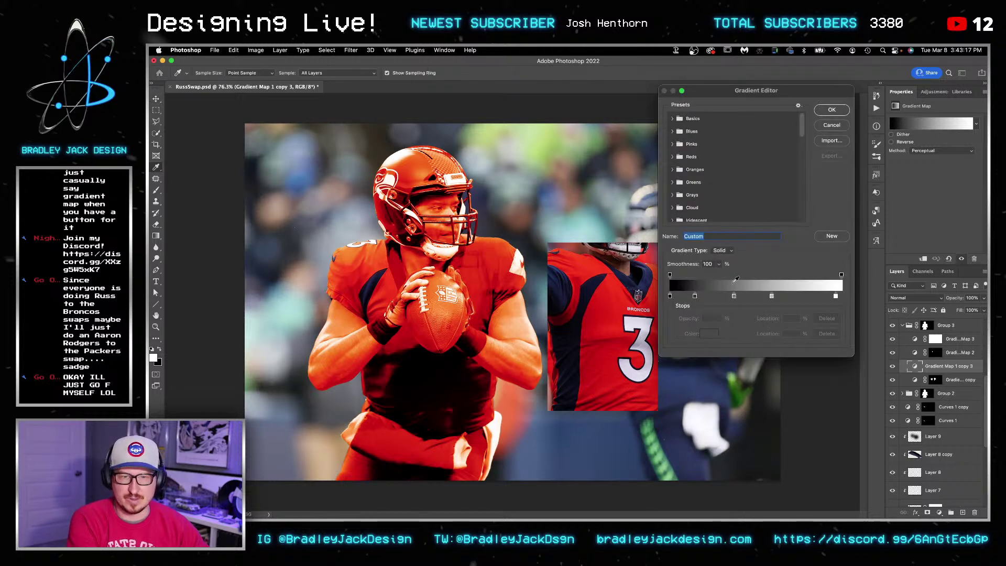
{"action": "left_click_drag", "start_coordinate": [771, 296], "coordinate": [702, 298]}
{"action": "key", "text": "Return"}
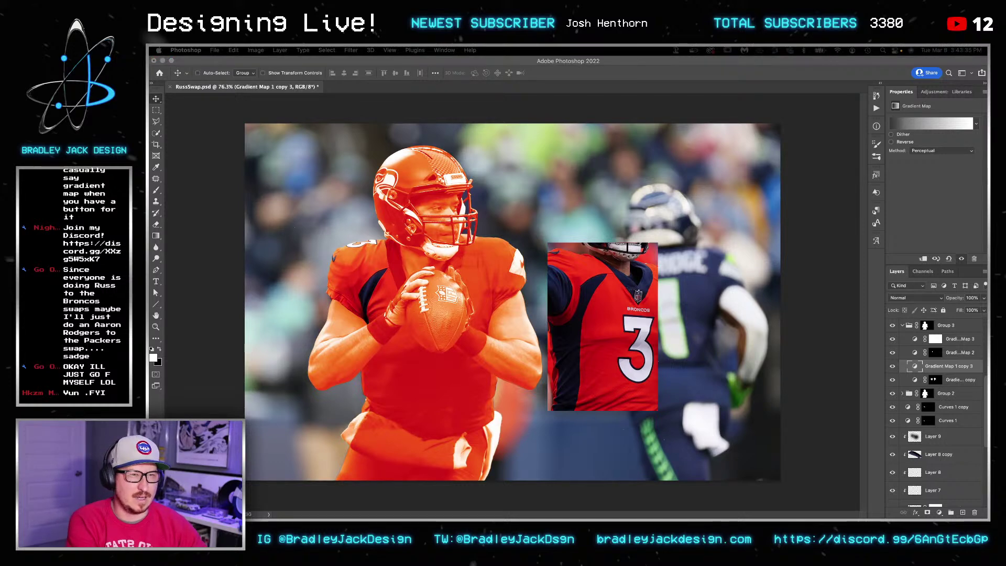
{"action": "left_click", "coordinate": [413, 345]}
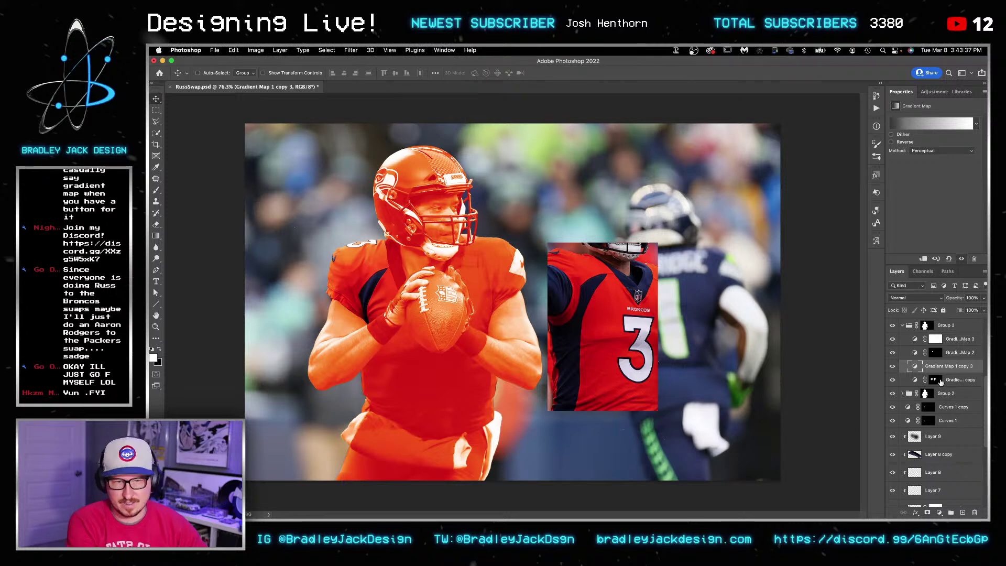
Step: Add a black mask to Gradient Map 1 copy 3 and paint white over the jersey's torso down to the waist
{"action": "key", "text": "super"}
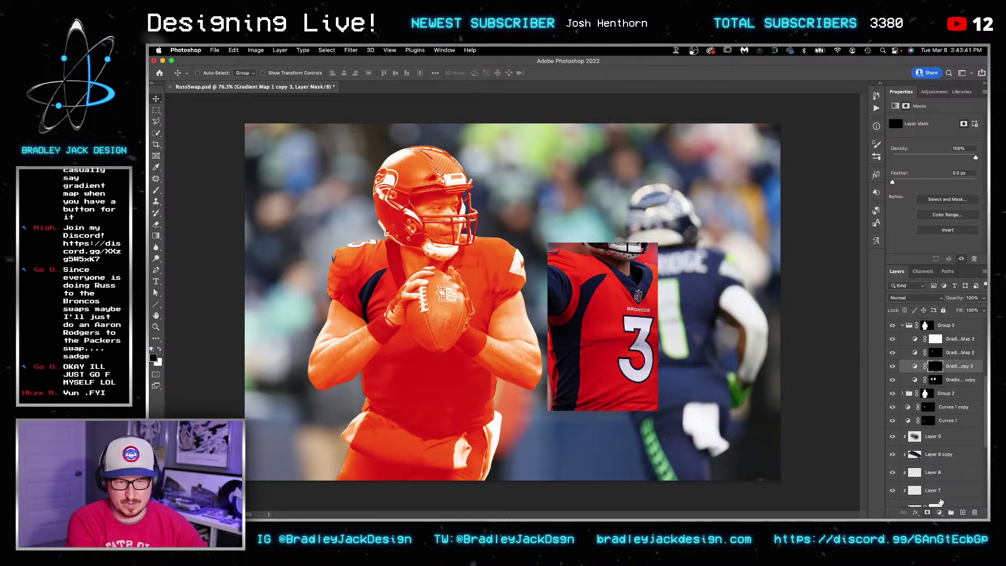
{"action": "left_click", "coordinate": [928, 513], "text": "alt"}
{"action": "key", "text": "z"}
{"action": "left_click", "coordinate": [425, 392]}
{"action": "left_click", "coordinate": [425, 392]}
{"action": "left_click", "coordinate": [425, 392]}
{"action": "key", "text": "b"}
{"action": "key", "text": "x"}
{"action": "mouse_move", "coordinate": [348, 367]}
{"action": "left_mouse_down"}
{"action": "mouse_move", "coordinate": [524, 373]}
{"action": "mouse_move", "coordinate": [309, 375]}
{"action": "left_mouse_up"}
{"action": "key", "text": "bracketright"}
{"action": "key", "text": "bracketright"}
{"action": "mouse_move", "coordinate": [201, 397]}
{"action": "left_mouse_down"}
{"action": "mouse_move", "coordinate": [685, 408]}
{"action": "mouse_move", "coordinate": [702, 349]}
{"action": "mouse_move", "coordinate": [577, 270]}
{"action": "mouse_move", "coordinate": [551, 229]}
{"action": "mouse_move", "coordinate": [452, 242]}
{"action": "mouse_move", "coordinate": [400, 210]}
{"action": "mouse_move", "coordinate": [352, 131]}
{"action": "mouse_move", "coordinate": [176, 323]}
{"action": "mouse_move", "coordinate": [196, 389]}
{"action": "mouse_move", "coordinate": [225, 298]}
{"action": "mouse_move", "coordinate": [341, 179]}
{"action": "mouse_move", "coordinate": [231, 322]}
{"action": "mouse_move", "coordinate": [282, 366]}
{"action": "mouse_move", "coordinate": [250, 361]}
{"action": "mouse_move", "coordinate": [342, 200]}
{"action": "mouse_move", "coordinate": [387, 233]}
{"action": "mouse_move", "coordinate": [529, 263]}
{"action": "mouse_move", "coordinate": [342, 270]}
{"action": "mouse_move", "coordinate": [433, 268]}
{"action": "mouse_move", "coordinate": [361, 337]}
{"action": "mouse_move", "coordinate": [506, 349]}
{"action": "mouse_move", "coordinate": [438, 291]}
{"action": "mouse_move", "coordinate": [591, 277]}
{"action": "mouse_move", "coordinate": [558, 260]}
{"action": "mouse_move", "coordinate": [653, 323]}
{"action": "mouse_move", "coordinate": [617, 340]}
{"action": "mouse_move", "coordinate": [658, 373]}
{"action": "left_mouse_up"}
{"action": "left_click_drag", "start_coordinate": [572, 413], "coordinate": [642, 287]}
{"action": "mouse_move", "coordinate": [272, 313]}
{"action": "left_mouse_down"}
{"action": "mouse_move", "coordinate": [290, 338]}
{"action": "mouse_move", "coordinate": [461, 417]}
{"action": "mouse_move", "coordinate": [619, 417]}
{"action": "mouse_move", "coordinate": [755, 367]}
{"action": "mouse_move", "coordinate": [620, 354]}
{"action": "mouse_move", "coordinate": [427, 285]}
{"action": "mouse_move", "coordinate": [325, 383]}
{"action": "mouse_move", "coordinate": [666, 349]}
{"action": "left_mouse_up"}
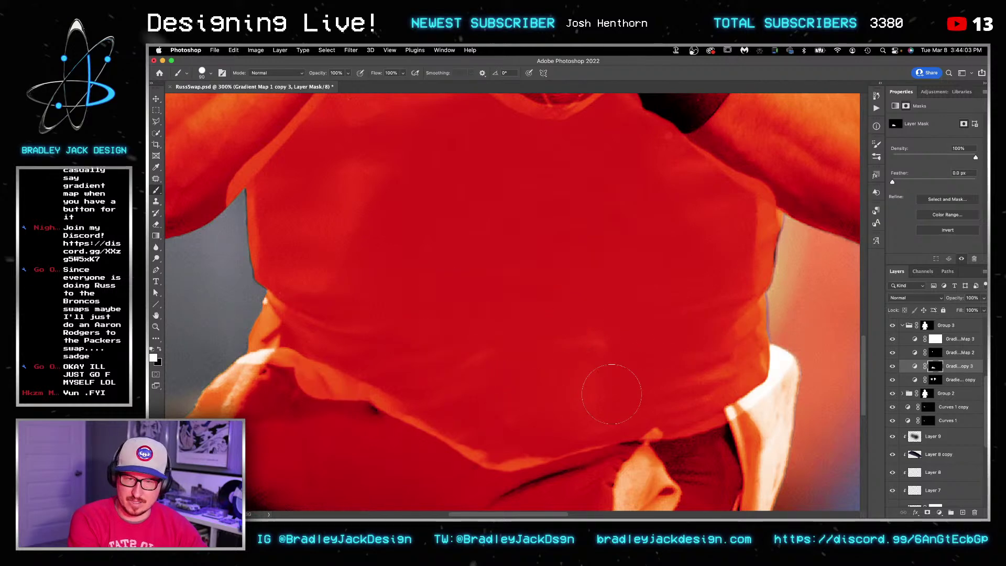
Step: Group Gradient Map 1 copy 3, give the group a mask, and paint black below the jersey's bottom hem over the pants
{"action": "left_click", "coordinate": [939, 379], "text": "shift"}
{"action": "key", "text": "super+g"}
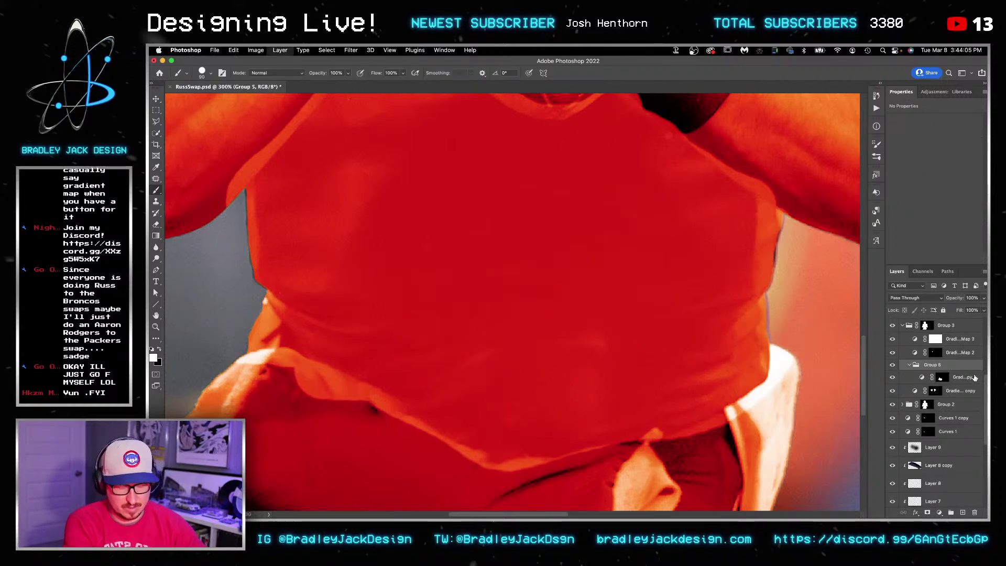
{"action": "left_click", "coordinate": [932, 512]}
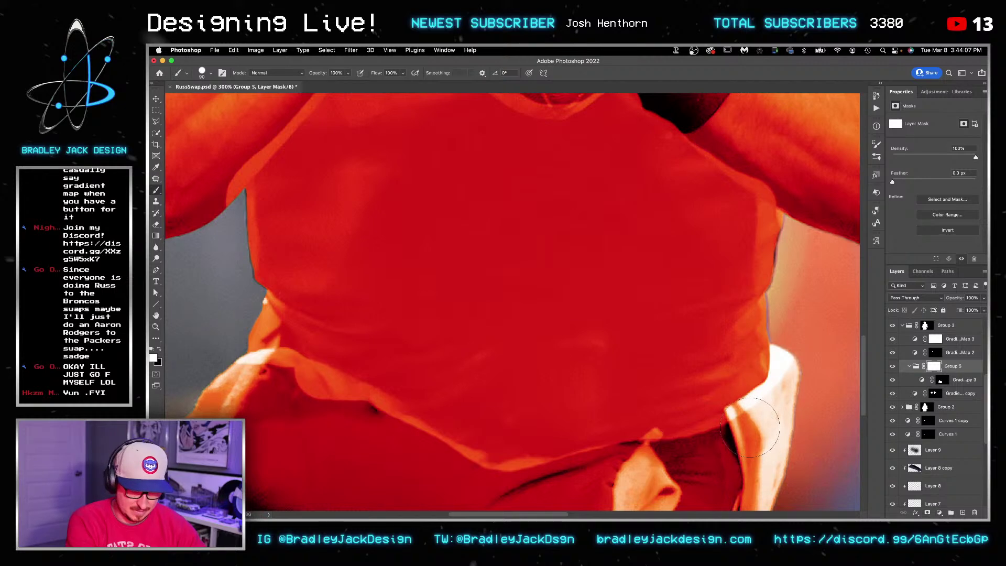
{"action": "key", "text": "x"}
{"action": "mouse_move", "coordinate": [246, 364]}
{"action": "left_mouse_down"}
{"action": "mouse_move", "coordinate": [256, 383]}
{"action": "mouse_move", "coordinate": [302, 386]}
{"action": "mouse_move", "coordinate": [330, 421]}
{"action": "mouse_move", "coordinate": [325, 398]}
{"action": "mouse_move", "coordinate": [408, 448]}
{"action": "mouse_move", "coordinate": [497, 481]}
{"action": "mouse_move", "coordinate": [571, 484]}
{"action": "mouse_move", "coordinate": [671, 467]}
{"action": "mouse_move", "coordinate": [744, 440]}
{"action": "left_mouse_up"}
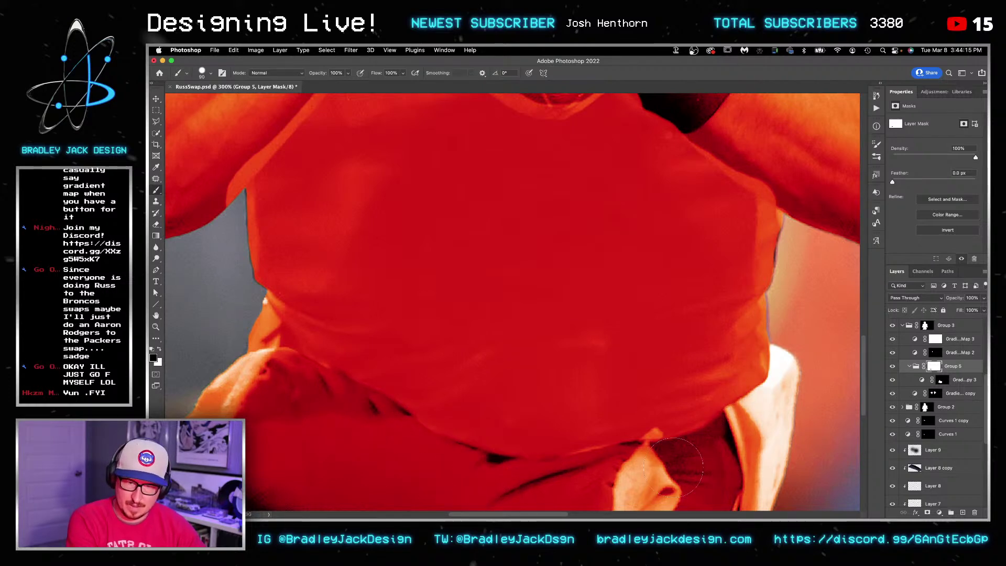
{"action": "left_click_drag", "start_coordinate": [581, 482], "coordinate": [696, 465]}
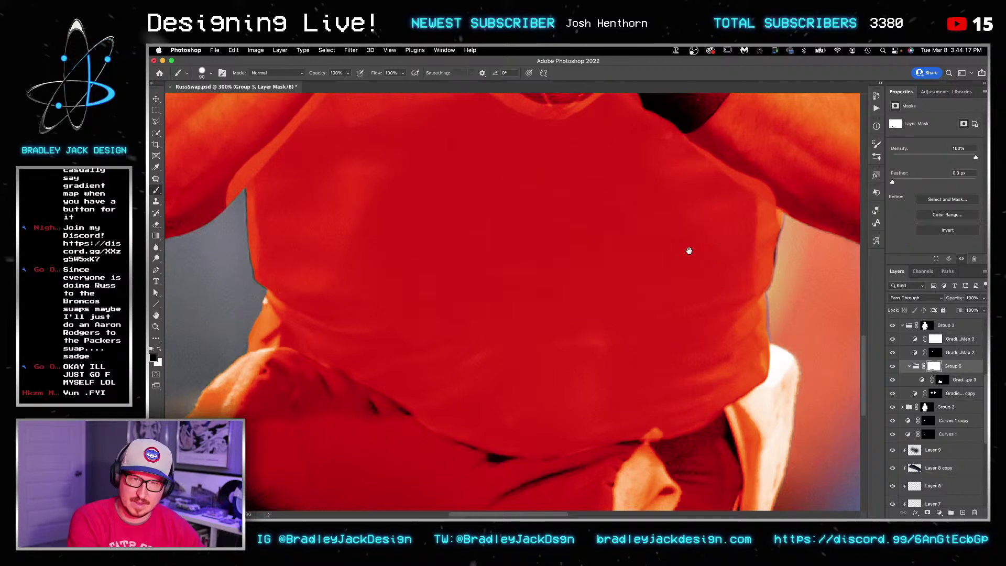
Step: Refine Group 5's mask around the football's lower end and the wristband and forearm beside the torso
{"action": "left_click_drag", "start_coordinate": [690, 249], "coordinate": [648, 363]}
{"action": "mouse_move", "coordinate": [534, 197]}
{"action": "left_mouse_down"}
{"action": "mouse_move", "coordinate": [566, 346]}
{"action": "mouse_move", "coordinate": [603, 165]}
{"action": "mouse_move", "coordinate": [595, 194]}
{"action": "mouse_move", "coordinate": [643, 215]}
{"action": "mouse_move", "coordinate": [682, 272]}
{"action": "mouse_move", "coordinate": [715, 276]}
{"action": "mouse_move", "coordinate": [750, 298]}
{"action": "mouse_move", "coordinate": [562, 164]}
{"action": "mouse_move", "coordinate": [539, 209]}
{"action": "mouse_move", "coordinate": [519, 223]}
{"action": "mouse_move", "coordinate": [435, 157]}
{"action": "mouse_move", "coordinate": [456, 196]}
{"action": "mouse_move", "coordinate": [475, 192]}
{"action": "mouse_move", "coordinate": [487, 214]}
{"action": "mouse_move", "coordinate": [516, 201]}
{"action": "left_mouse_up"}
{"action": "key", "text": "x"}
{"action": "mouse_move", "coordinate": [422, 107]}
{"action": "left_mouse_down"}
{"action": "mouse_move", "coordinate": [414, 135]}
{"action": "mouse_move", "coordinate": [434, 137]}
{"action": "mouse_move", "coordinate": [452, 163]}
{"action": "left_mouse_up"}
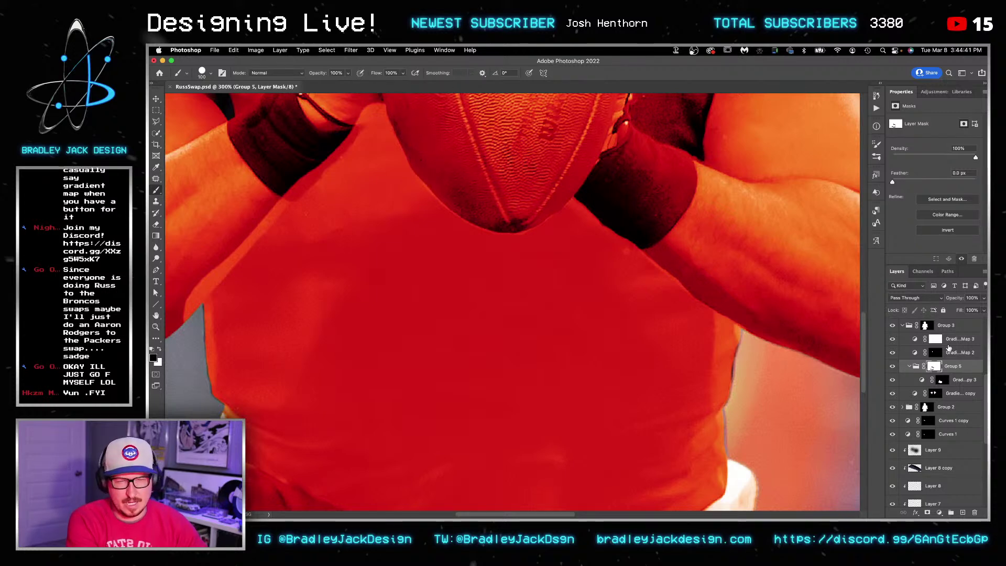
Step: Move Gradient Map 3 into Group 5 above Gradient Map 1 copy 3, and select the copy 3 layer's mask
{"action": "left_click", "coordinate": [960, 339]}
{"action": "left_click_drag", "start_coordinate": [959, 339], "coordinate": [955, 376]}
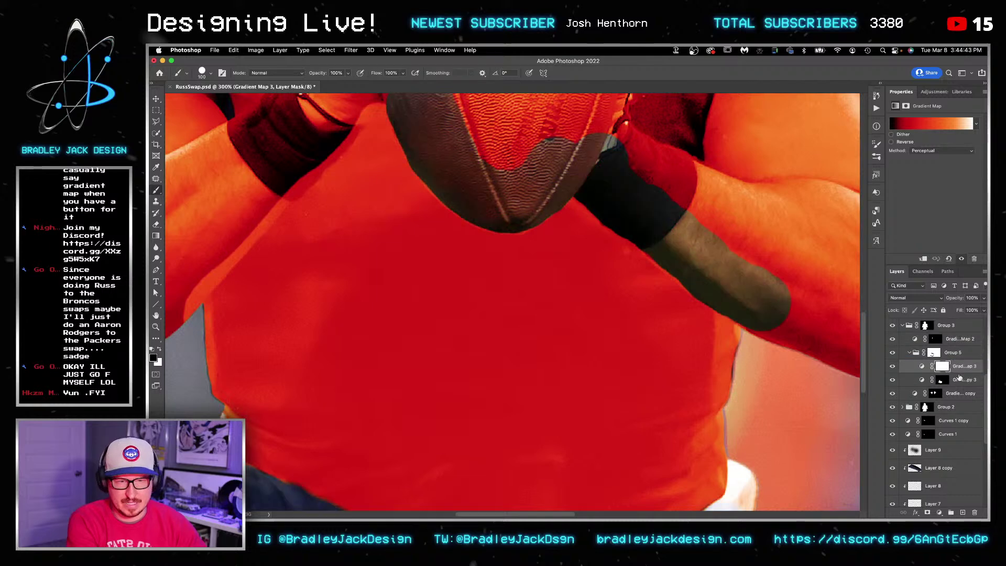
{"action": "left_click", "coordinate": [942, 380]}
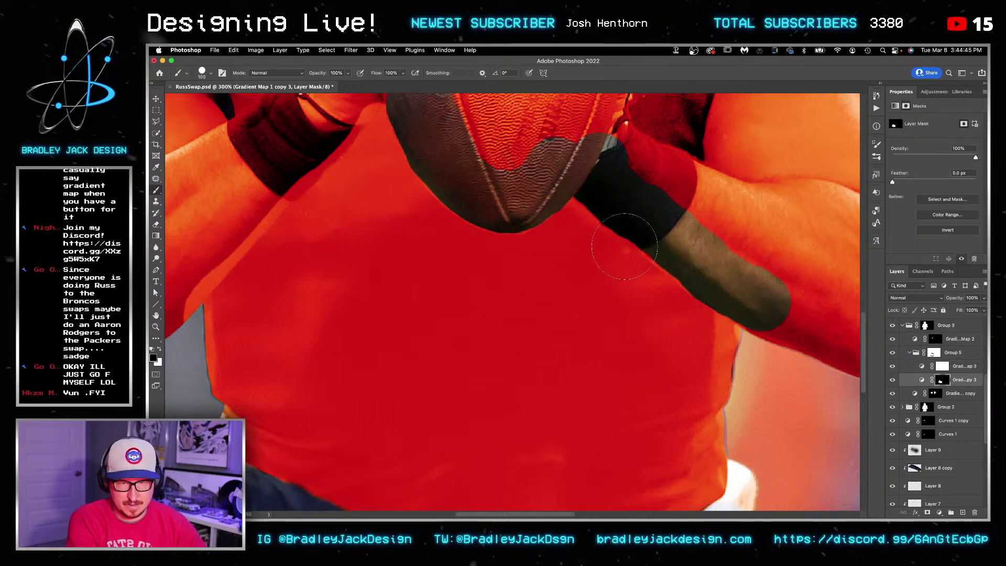
Step: Copy the Gradient Map 1 copy 3 mask onto Gradient Map 3, and paint Group 5's mask along the forearm and wristband beside the football
{"action": "left_click_drag", "start_coordinate": [254, 205], "coordinate": [381, 242]}
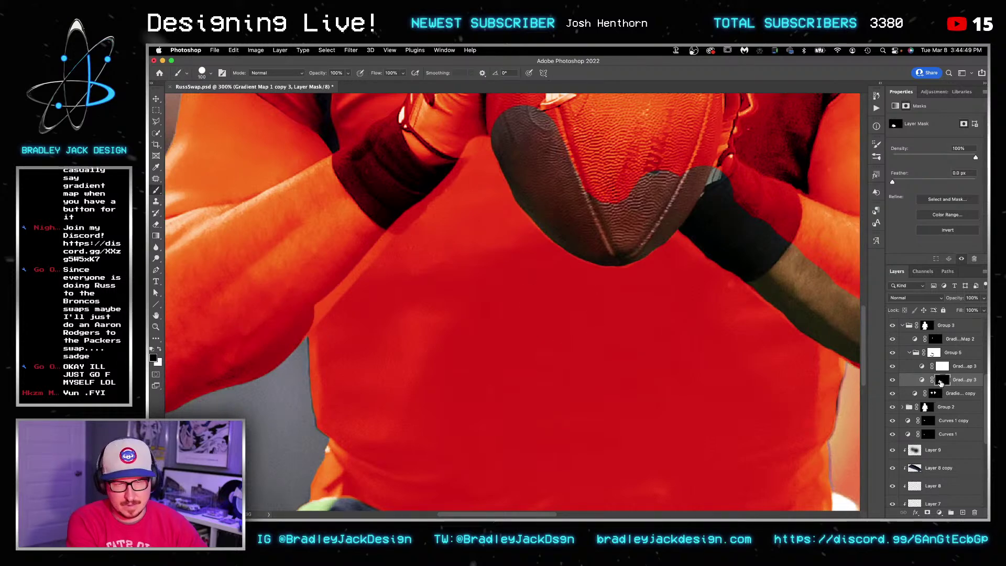
{"action": "left_click_drag", "start_coordinate": [942, 383], "coordinate": [942, 367]}
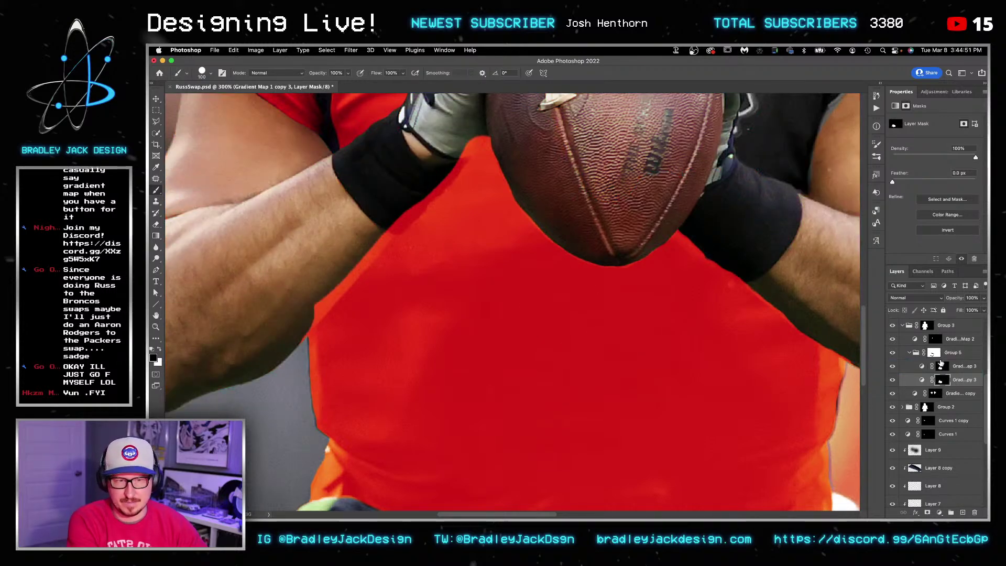
{"action": "left_click", "coordinate": [937, 352]}
{"action": "mouse_move", "coordinate": [510, 145]}
{"action": "left_mouse_down"}
{"action": "mouse_move", "coordinate": [477, 113]}
{"action": "mouse_move", "coordinate": [298, 319]}
{"action": "mouse_move", "coordinate": [339, 341]}
{"action": "mouse_move", "coordinate": [331, 361]}
{"action": "mouse_move", "coordinate": [397, 286]}
{"action": "left_mouse_up"}
{"action": "key", "text": "x"}
{"action": "mouse_move", "coordinate": [400, 320]}
{"action": "left_mouse_down"}
{"action": "mouse_move", "coordinate": [426, 319]}
{"action": "mouse_move", "coordinate": [378, 323]}
{"action": "mouse_move", "coordinate": [429, 269]}
{"action": "left_mouse_up"}
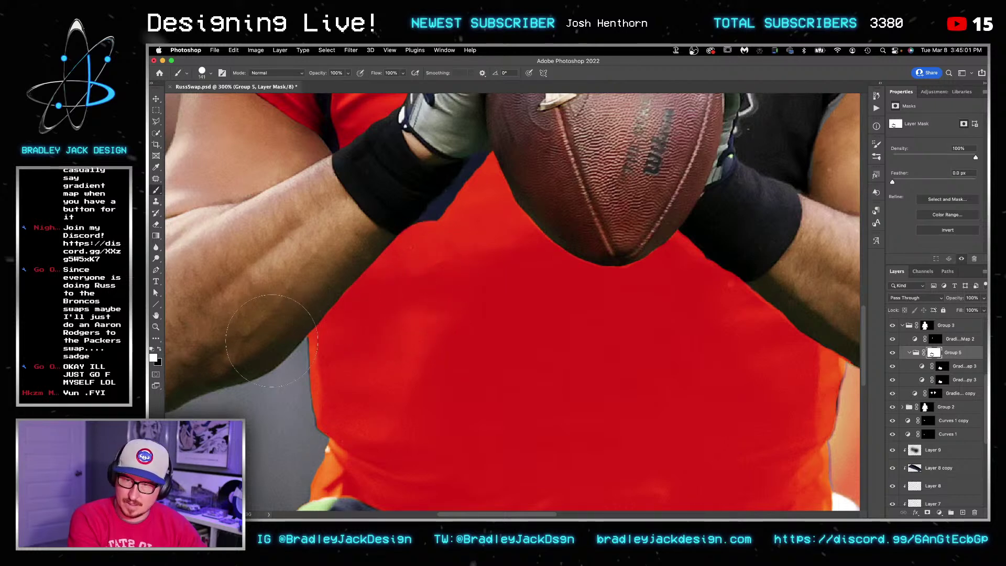
Step: Refine Group 5's mask with a smaller brush between the wristband, glove and football so the jersey gap is fully orange, and save the document
{"action": "key", "text": "x"}
{"action": "key", "text": "bracketleft"}
{"action": "key", "text": "bracketleft"}
{"action": "key", "text": "bracketleft"}
{"action": "left_click_drag", "start_coordinate": [419, 243], "coordinate": [433, 242]}
{"action": "key", "text": "bracketleft"}
{"action": "key", "text": "bracketleft"}
{"action": "scroll", "coordinate": [445, 228], "scroll_direction": "up", "scroll_amount": 2}
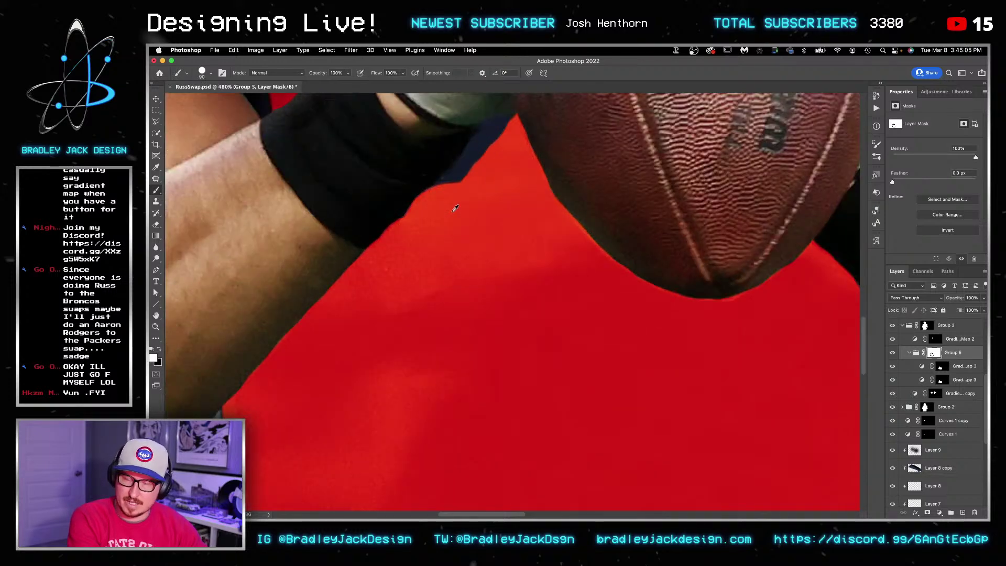
{"action": "mouse_move", "coordinate": [459, 192]}
{"action": "left_mouse_down"}
{"action": "mouse_move", "coordinate": [485, 155]}
{"action": "mouse_move", "coordinate": [481, 139]}
{"action": "mouse_move", "coordinate": [501, 120]}
{"action": "mouse_move", "coordinate": [510, 129]}
{"action": "mouse_move", "coordinate": [485, 141]}
{"action": "left_mouse_up"}
{"action": "key", "text": "x"}
{"action": "mouse_move", "coordinate": [541, 118]}
{"action": "left_mouse_down"}
{"action": "mouse_move", "coordinate": [545, 126]}
{"action": "mouse_move", "coordinate": [501, 97]}
{"action": "mouse_move", "coordinate": [480, 104]}
{"action": "left_mouse_up"}
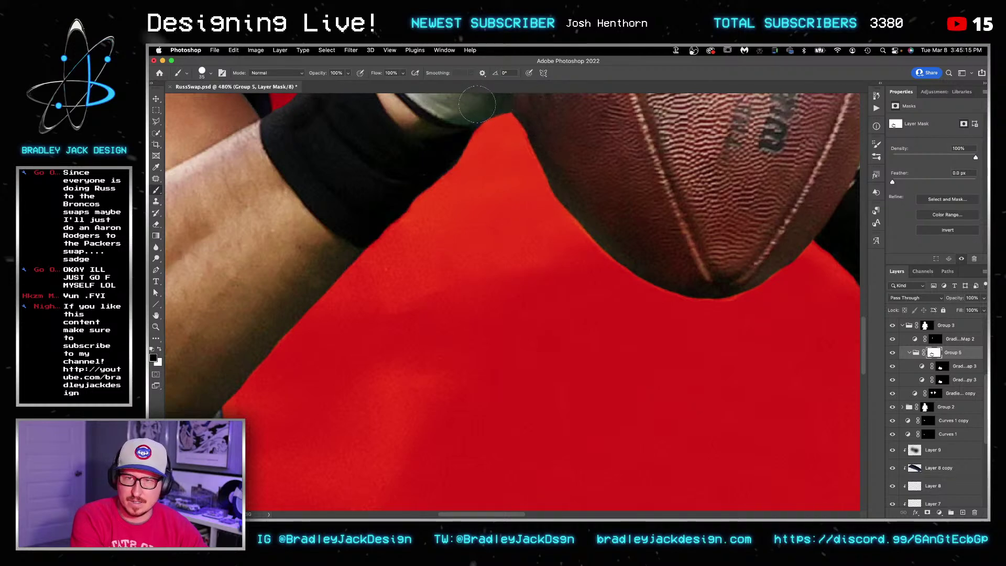
{"action": "key", "text": "super+0"}
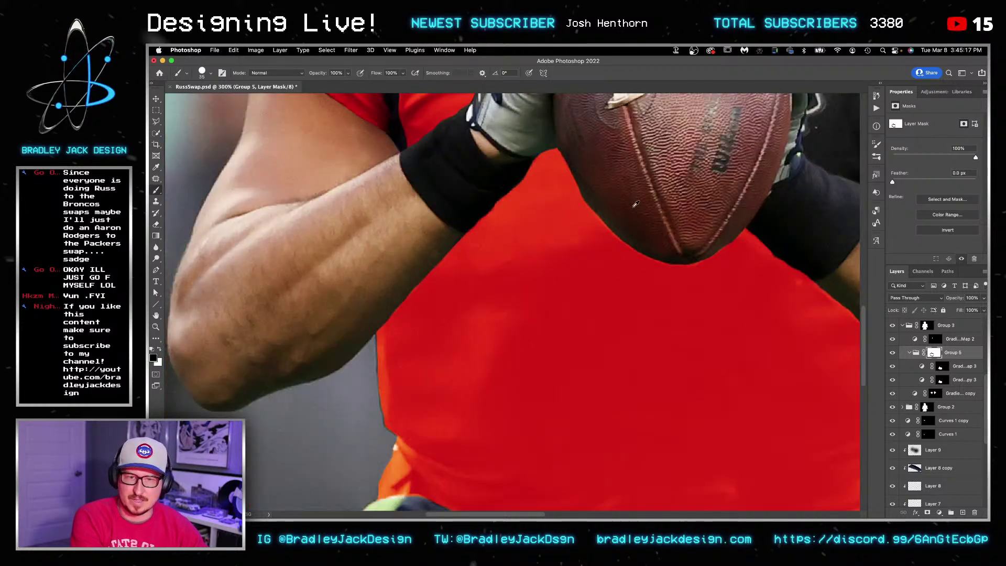
{"action": "key", "text": "v"}
{"action": "key", "text": "super+s"}
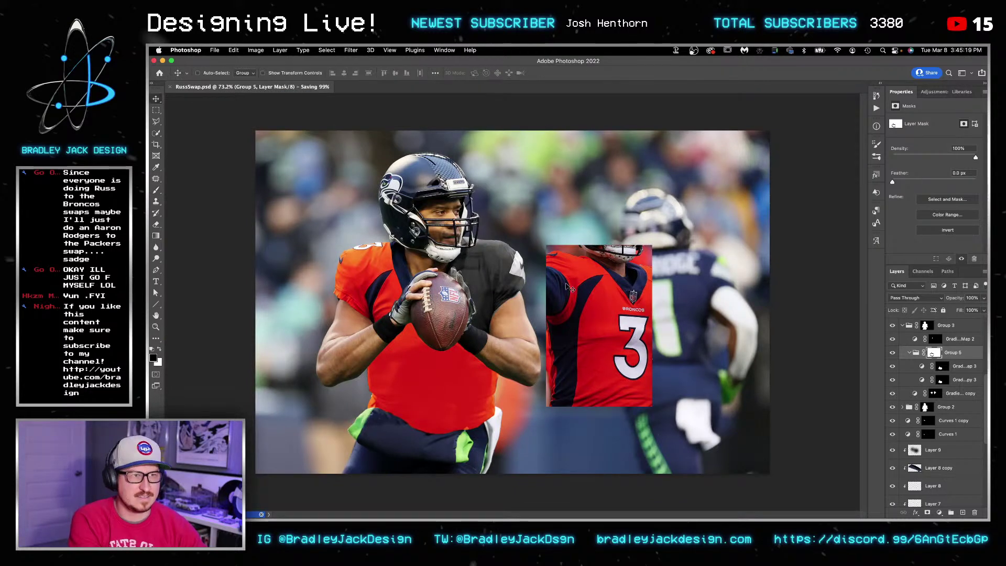
{"action": "left_click", "coordinate": [939, 365]}
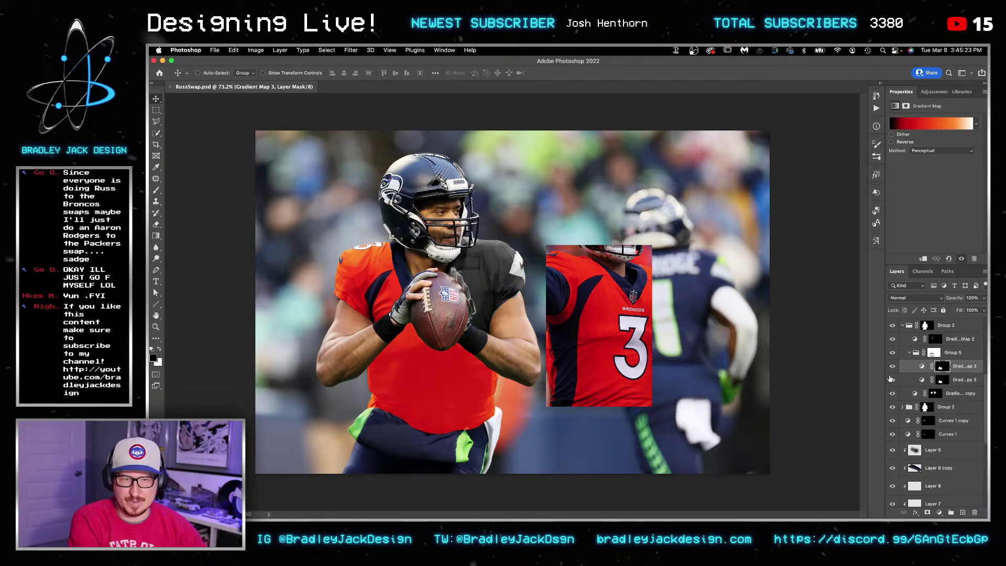
{"action": "scroll", "coordinate": [928, 378], "scroll_direction": "up", "scroll_amount": 5}
{"action": "left_click", "coordinate": [938, 326]}
{"action": "left_click", "coordinate": [893, 326]}
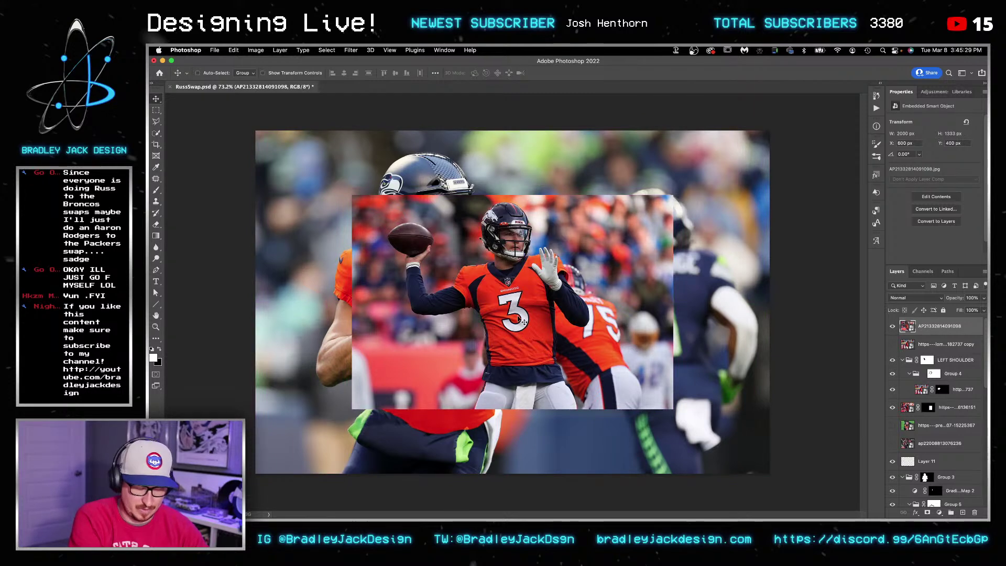
{"action": "key", "text": "m"}
{"action": "left_click_drag", "start_coordinate": [487, 265], "coordinate": [545, 344]}
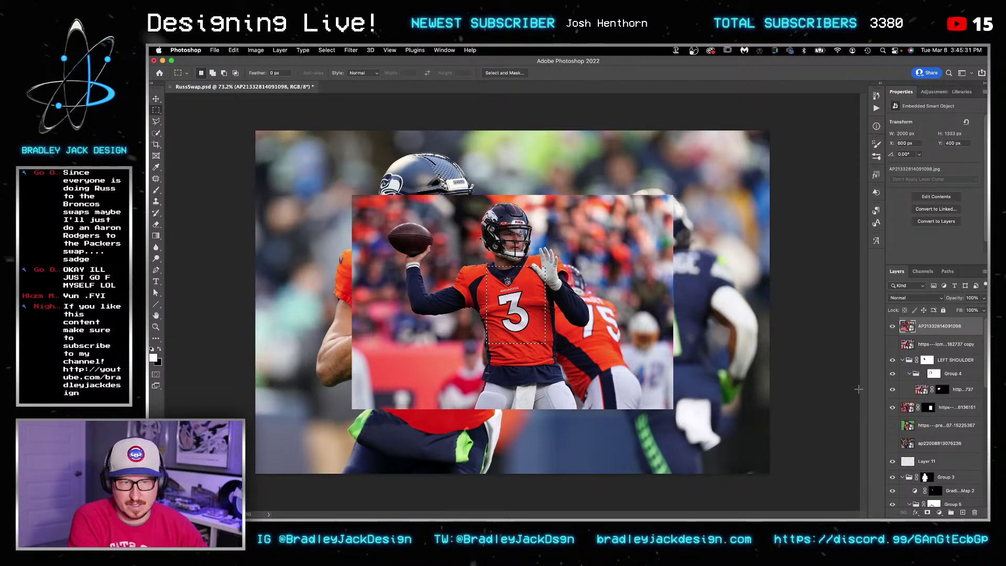
{"action": "left_click", "coordinate": [928, 513]}
Step: Enlarge the cropped number 3 photo and make it a smart object
{"action": "key", "text": "super+t"}
{"action": "left_click_drag", "start_coordinate": [675, 409], "coordinate": [836, 458]}
{"action": "key", "text": "Return"}
{"action": "left_click", "coordinate": [940, 329]}
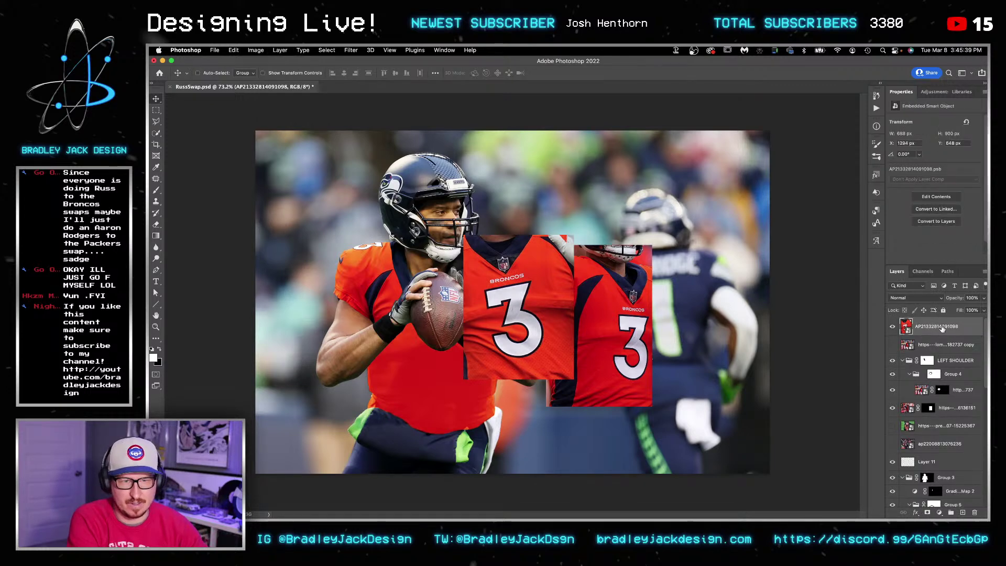
Step: Move the cropped number 3 photo onto the quarterback's torso, rotate it about 6.77° and scale it up slightly
{"action": "key", "text": "ctrl+t"}
{"action": "left_click_drag", "start_coordinate": [519, 310], "coordinate": [444, 360]}
{"action": "left_click_drag", "start_coordinate": [524, 369], "coordinate": [527, 381]}
{"action": "left_click_drag", "start_coordinate": [485, 374], "coordinate": [484, 371]}
{"action": "key", "text": "Return"}
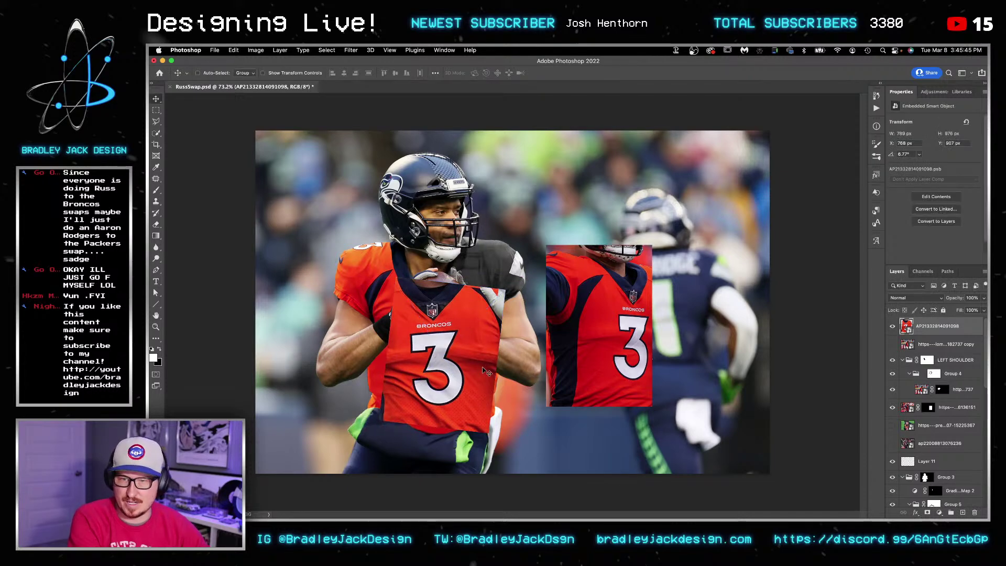
Step: Set the number photo's opacity to 50% and stretch it to fit the width and height of the torso
{"action": "key", "text": "5"}
{"action": "key", "text": "ctrl+t"}
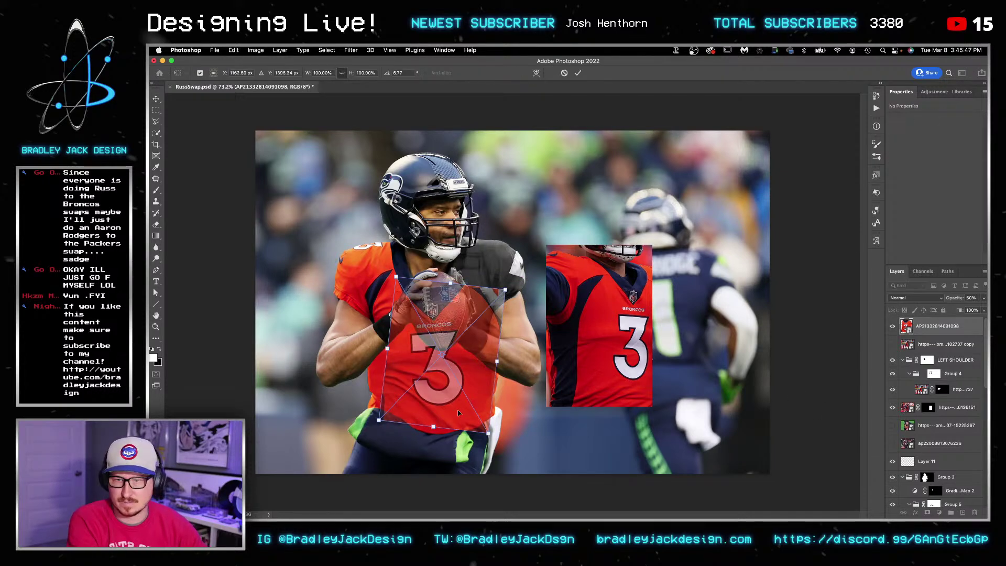
{"action": "left_click_drag", "start_coordinate": [436, 429], "coordinate": [427, 428]}
{"action": "left_click_drag", "start_coordinate": [507, 290], "coordinate": [511, 291]}
{"action": "left_click_drag", "start_coordinate": [397, 279], "coordinate": [394, 277]}
{"action": "key", "text": "Return"}
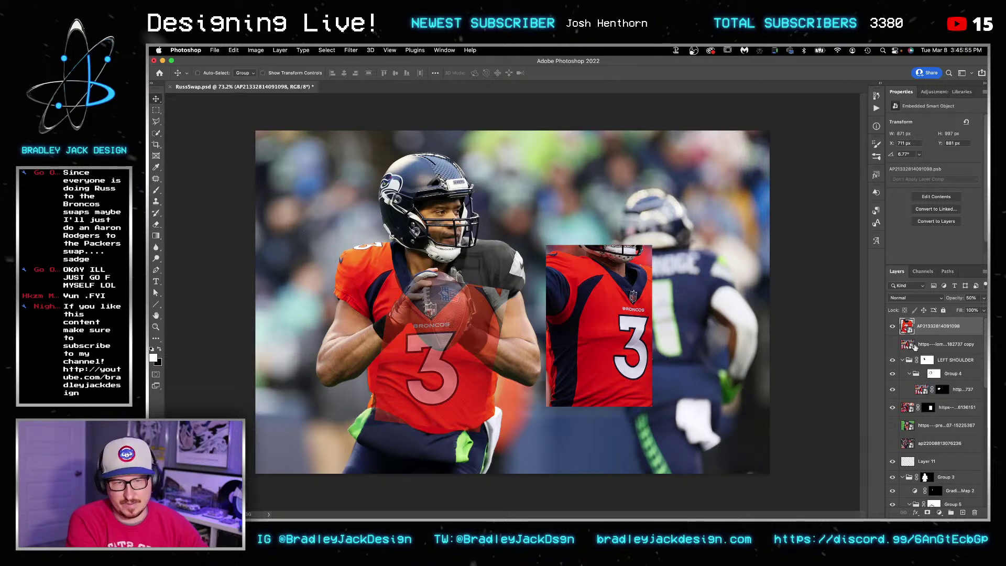
Step: Move the number photo into Group 5 above Gradient Map 3, set its opacity to 90%, and copy Gradient Map 3's mask onto it
{"action": "left_click_drag", "start_coordinate": [927, 328], "coordinate": [948, 474]}
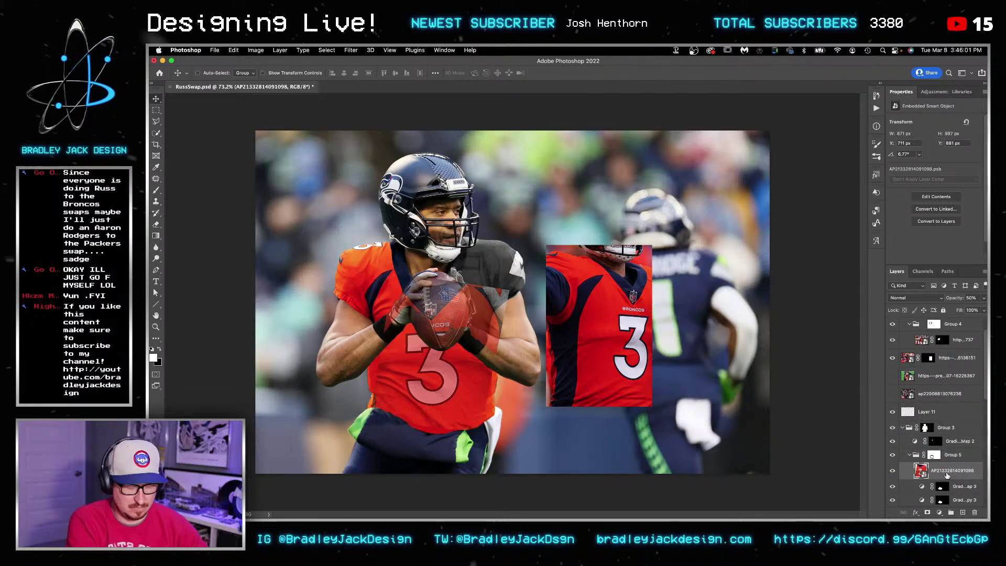
{"action": "key", "text": "9"}
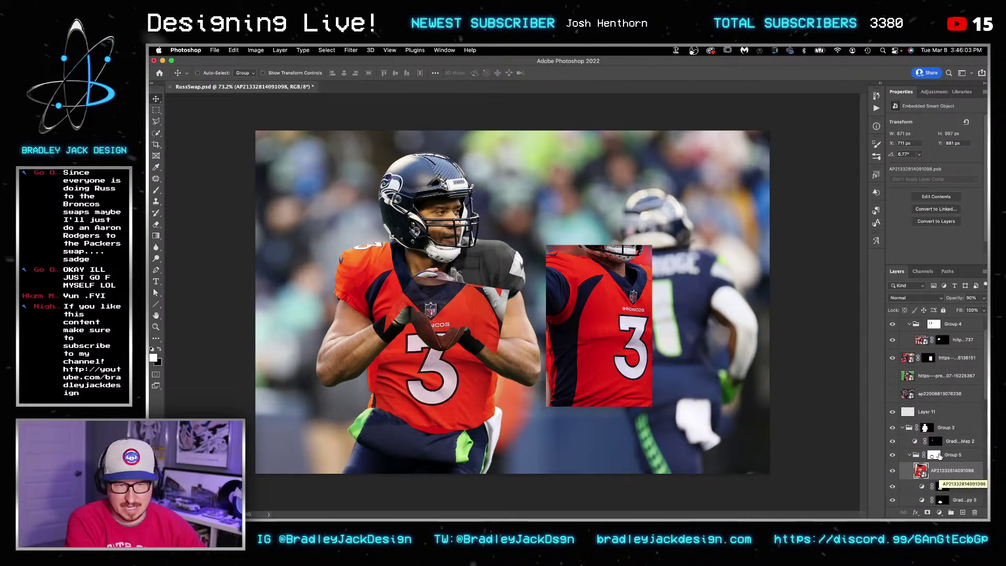
{"action": "left_click_drag", "start_coordinate": [942, 487], "coordinate": [941, 473]}
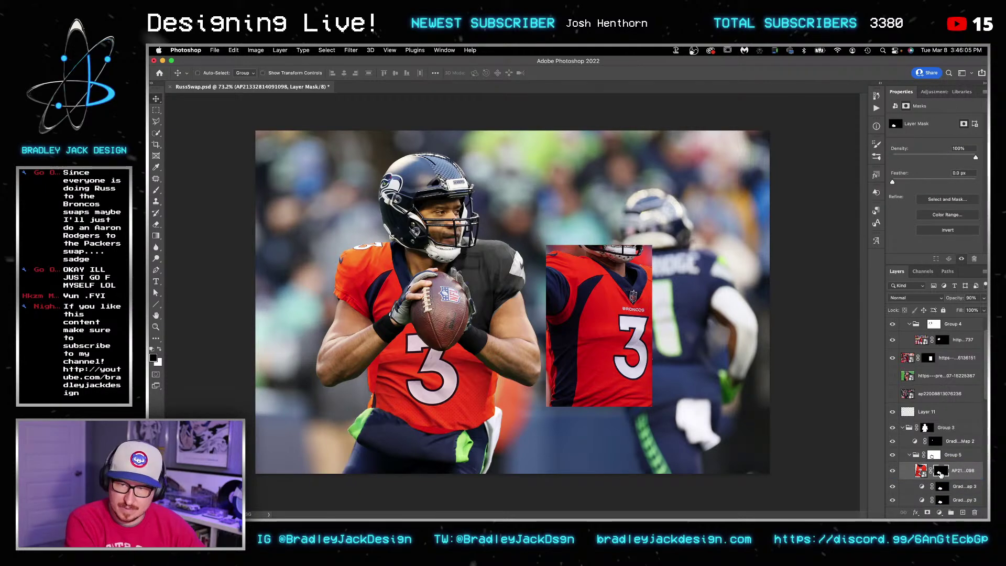
Step: Paint black on the number photo's mask to hide its edge along the jersey's lower side beneath the bent elbow
{"action": "key", "text": "super+space"}
{"action": "left_click_drag", "start_coordinate": [459, 366], "coordinate": [484, 364]}
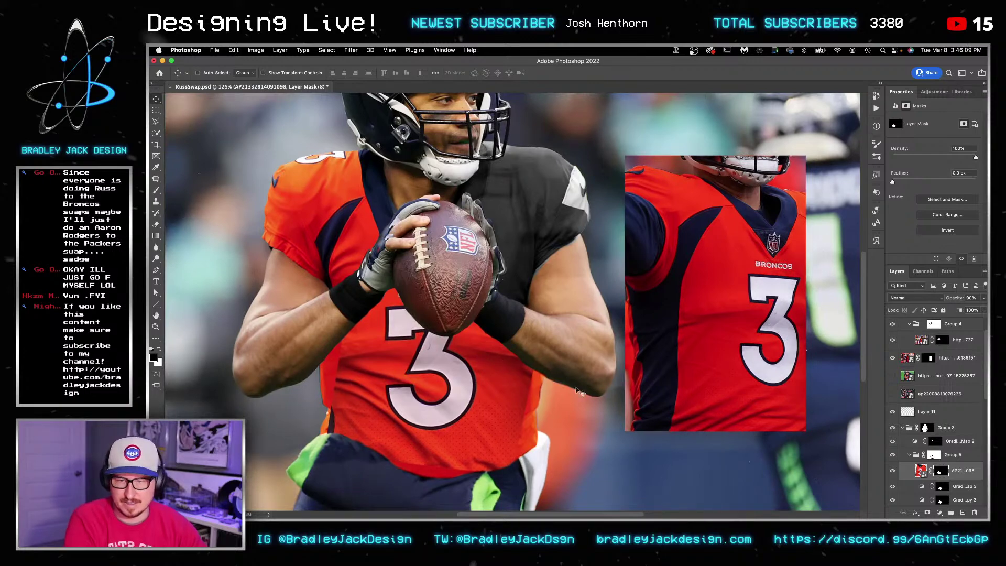
{"action": "key", "text": "b"}
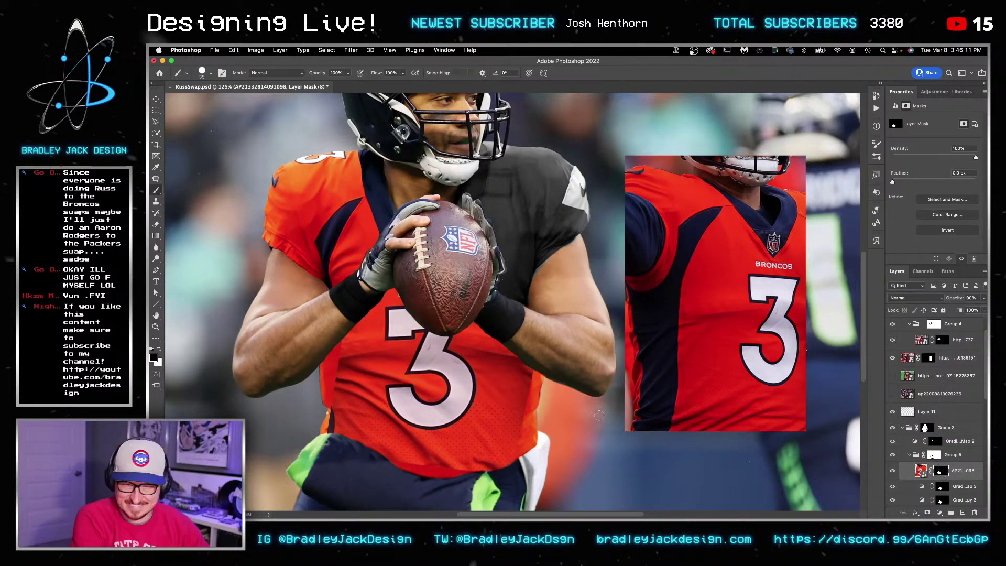
{"action": "scroll", "coordinate": [484, 436], "scroll_direction": "up", "scroll_amount": 5}
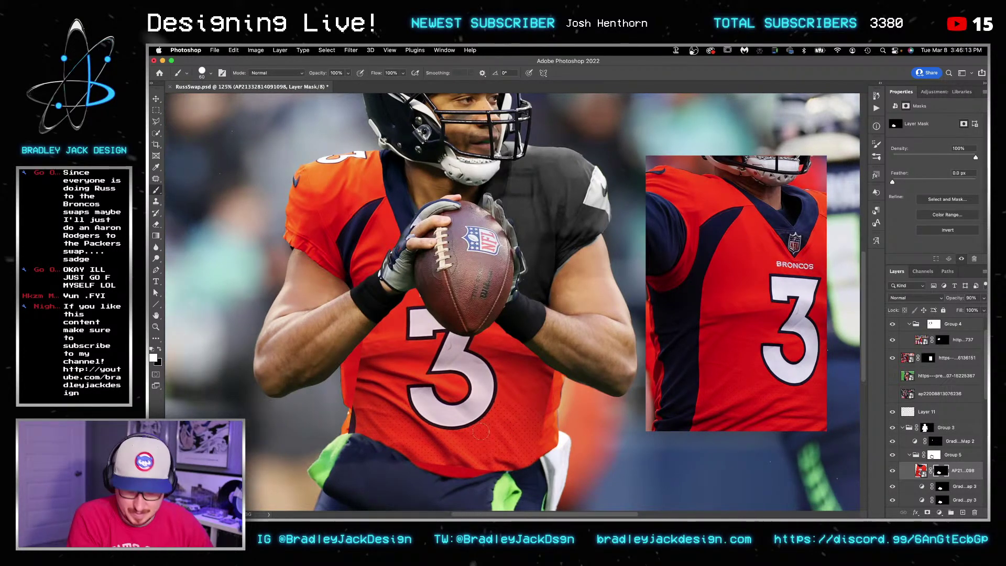
{"action": "scroll", "coordinate": [545, 422], "scroll_direction": "down", "scroll_amount": 3}
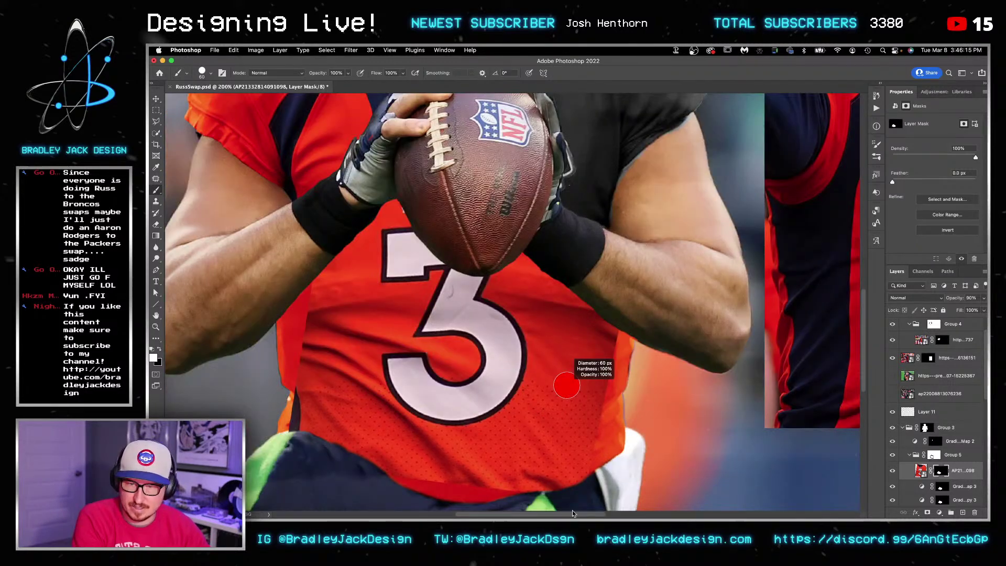
{"action": "key", "text": "x"}
{"action": "mouse_move", "coordinate": [604, 448]}
{"action": "left_mouse_down"}
{"action": "mouse_move", "coordinate": [556, 477]}
{"action": "mouse_move", "coordinate": [503, 483]}
{"action": "mouse_move", "coordinate": [606, 414]}
{"action": "mouse_move", "coordinate": [614, 338]}
{"action": "left_mouse_up"}
{"action": "left_click", "coordinate": [615, 333], "text": "alt"}
{"action": "left_click_drag", "start_coordinate": [607, 386], "coordinate": [615, 331], "text": "ctrl+alt"}
{"action": "key", "text": "x"}
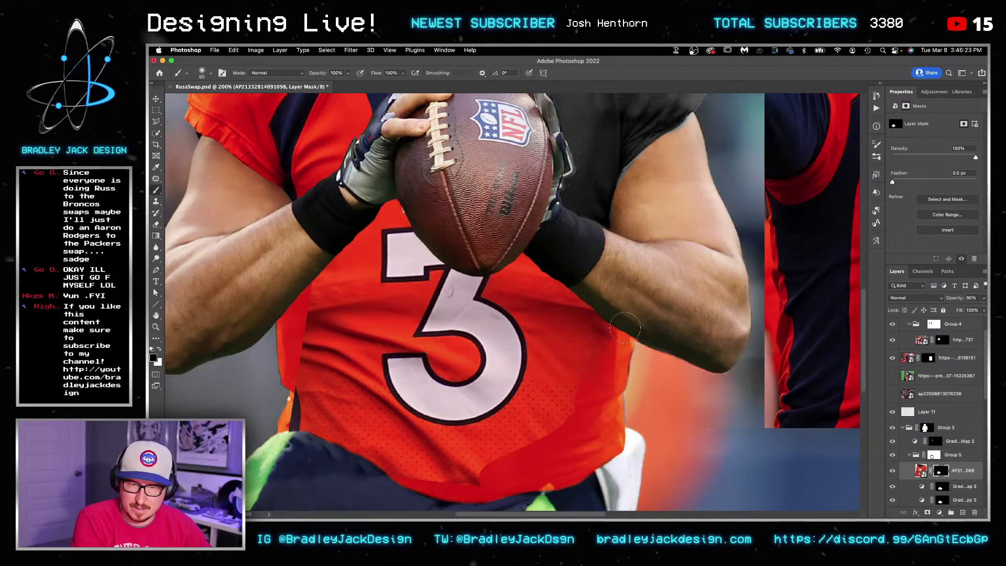
Step: Hide the photo's mesh texture along the jersey's hem and sides by painting its mask with a larger brush
{"action": "key", "text": "bracketright"}
{"action": "key", "text": "bracketright"}
{"action": "mouse_move", "coordinate": [581, 392]}
{"action": "left_mouse_down"}
{"action": "mouse_move", "coordinate": [545, 435]}
{"action": "mouse_move", "coordinate": [460, 481]}
{"action": "mouse_move", "coordinate": [401, 473]}
{"action": "mouse_move", "coordinate": [304, 428]}
{"action": "mouse_move", "coordinate": [296, 328]}
{"action": "mouse_move", "coordinate": [348, 436]}
{"action": "mouse_move", "coordinate": [344, 401]}
{"action": "mouse_move", "coordinate": [400, 454]}
{"action": "mouse_move", "coordinate": [358, 419]}
{"action": "mouse_move", "coordinate": [394, 445]}
{"action": "left_mouse_up"}
{"action": "mouse_move", "coordinate": [350, 376]}
{"action": "left_mouse_down", "text": "ctrl+alt"}
{"action": "mouse_move", "coordinate": [382, 444]}
{"action": "mouse_move", "coordinate": [342, 366]}
{"action": "mouse_move", "coordinate": [363, 375]}
{"action": "mouse_move", "coordinate": [378, 408]}
{"action": "mouse_move", "coordinate": [378, 394]}
{"action": "mouse_move", "coordinate": [409, 379]}
{"action": "left_mouse_up", "text": "ctrl+alt"}
{"action": "key", "text": "x"}
{"action": "mouse_move", "coordinate": [462, 466]}
{"action": "left_mouse_down"}
{"action": "mouse_move", "coordinate": [562, 385]}
{"action": "mouse_move", "coordinate": [537, 397]}
{"action": "left_mouse_up"}
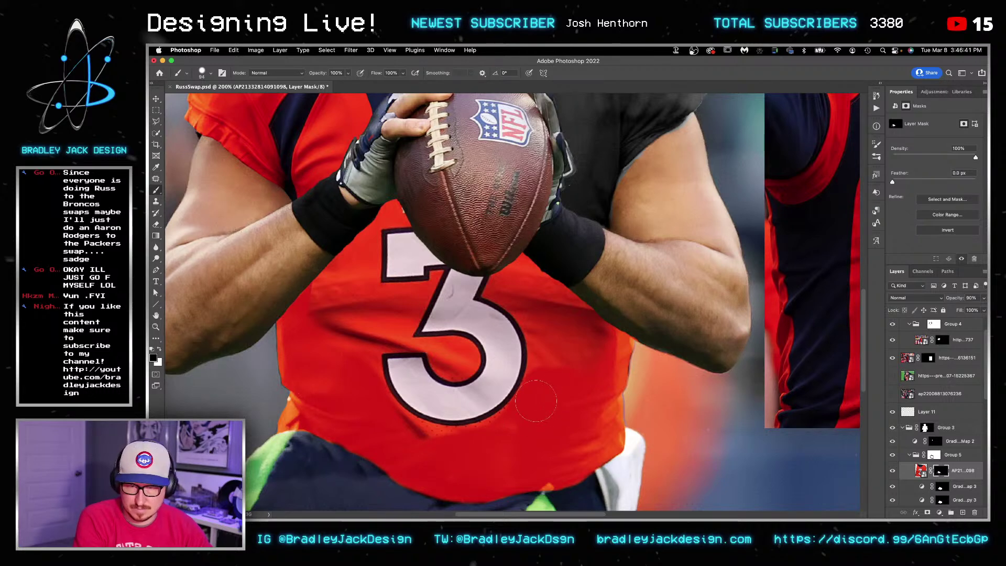
Step: Mask out the photo's fabric beneath the number 3's lower curve and inside its bowl
{"action": "mouse_move", "coordinate": [523, 417]}
{"action": "left_mouse_down"}
{"action": "mouse_move", "coordinate": [445, 440]}
{"action": "mouse_move", "coordinate": [398, 419]}
{"action": "mouse_move", "coordinate": [415, 440]}
{"action": "mouse_move", "coordinate": [452, 446]}
{"action": "mouse_move", "coordinate": [461, 435]}
{"action": "mouse_move", "coordinate": [419, 435]}
{"action": "mouse_move", "coordinate": [370, 412]}
{"action": "left_mouse_up"}
{"action": "left_click_drag", "start_coordinate": [449, 399], "coordinate": [443, 404]}
{"action": "key", "text": "x"}
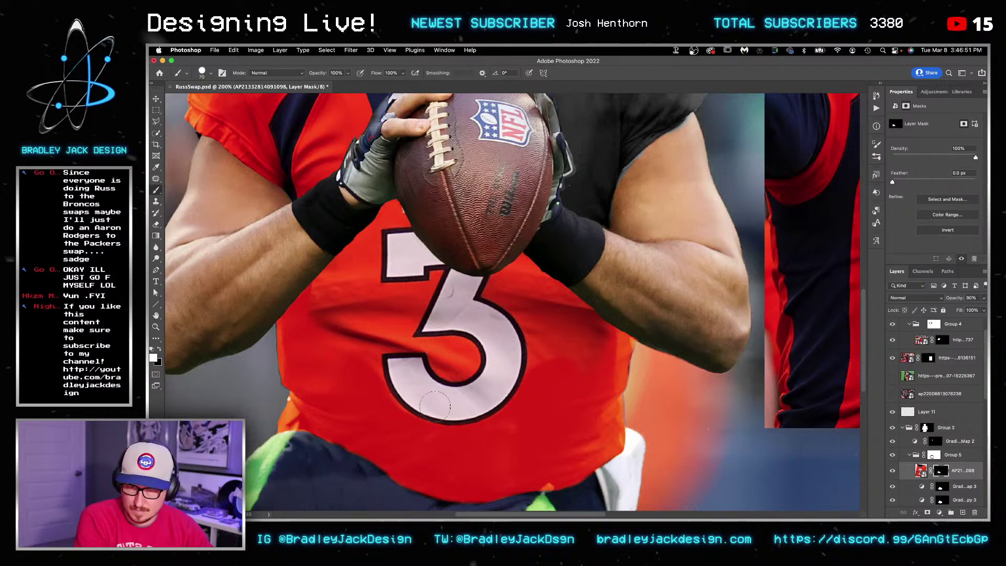
{"action": "mouse_move", "coordinate": [450, 363]}
{"action": "left_mouse_down"}
{"action": "mouse_move", "coordinate": [463, 362]}
{"action": "mouse_move", "coordinate": [457, 350]}
{"action": "mouse_move", "coordinate": [445, 360]}
{"action": "mouse_move", "coordinate": [457, 364]}
{"action": "left_mouse_up"}
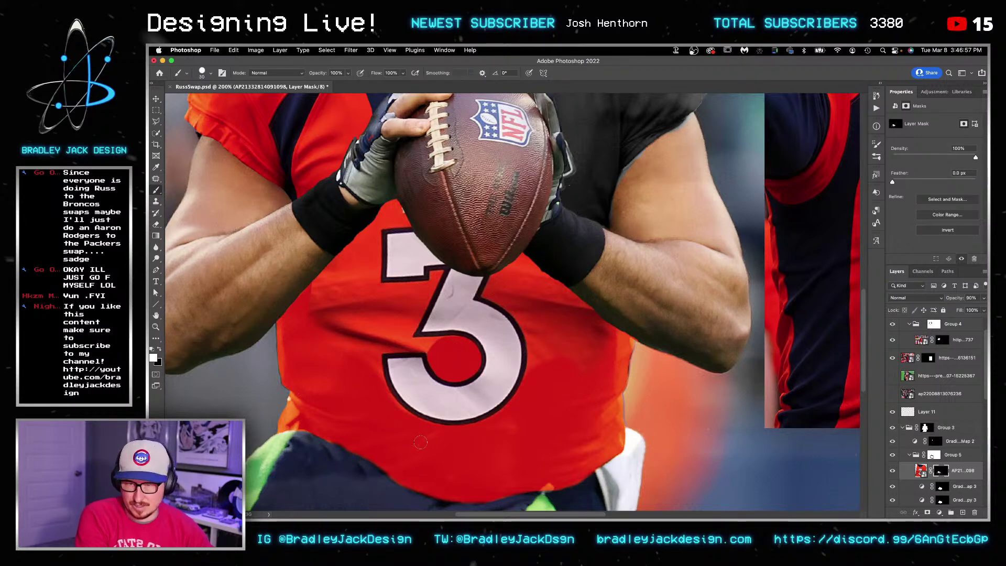
Step: Paint black on the photo's mask with a larger soft brush over the fabric folds between the number 3 and the throwing forearm
{"action": "key", "text": "x"}
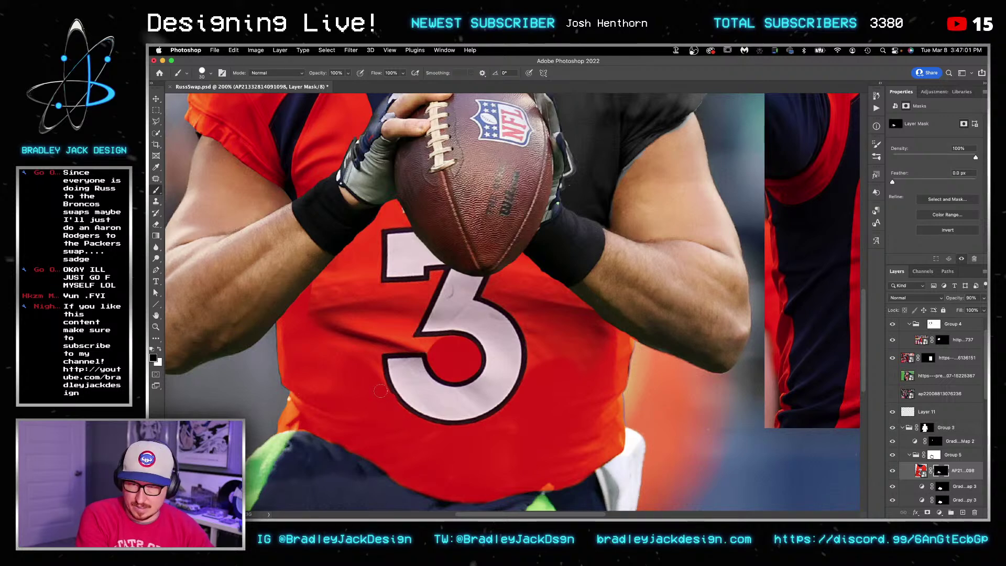
{"action": "key", "text": "x"}
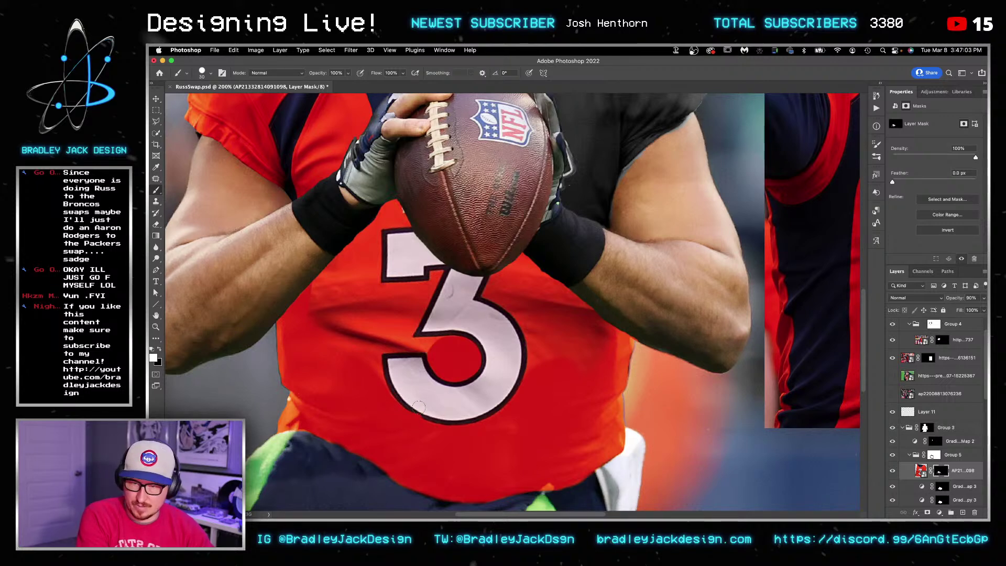
{"action": "key", "text": "x"}
{"action": "left_click_drag", "start_coordinate": [328, 342], "coordinate": [343, 342], "text": "ctrl+alt"}
{"action": "left_click", "coordinate": [323, 303]}
{"action": "key", "text": "]"}
{"action": "mouse_move", "coordinate": [324, 293]}
{"action": "left_mouse_down"}
{"action": "mouse_move", "coordinate": [343, 252]}
{"action": "mouse_move", "coordinate": [345, 274]}
{"action": "mouse_move", "coordinate": [358, 256]}
{"action": "left_mouse_up"}
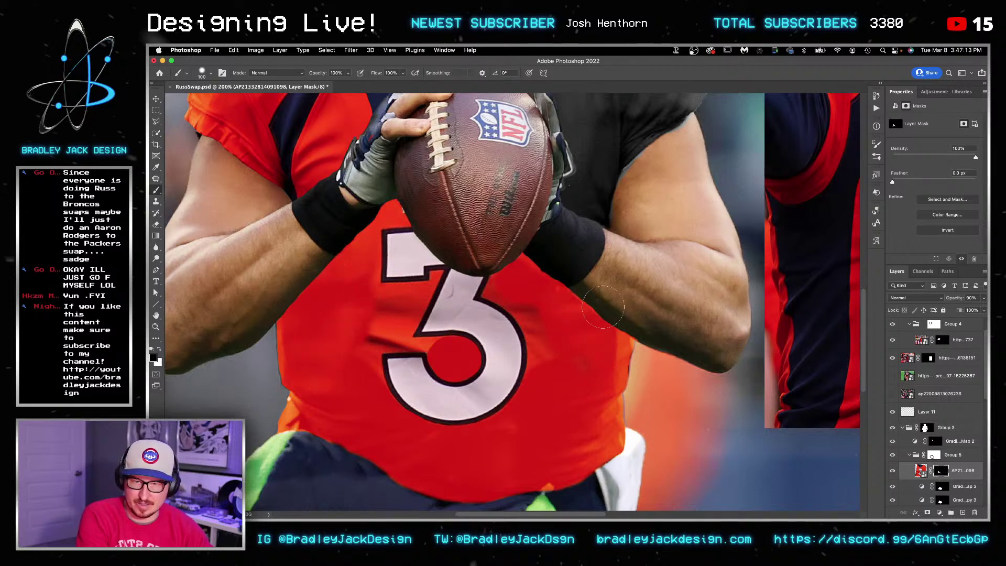
Step: Mask out the remaining photo fabric around the football's tip and beside the number 3's middle notch with a smaller brush
{"action": "key", "text": "bracketleft"}
{"action": "key", "text": "bracketleft"}
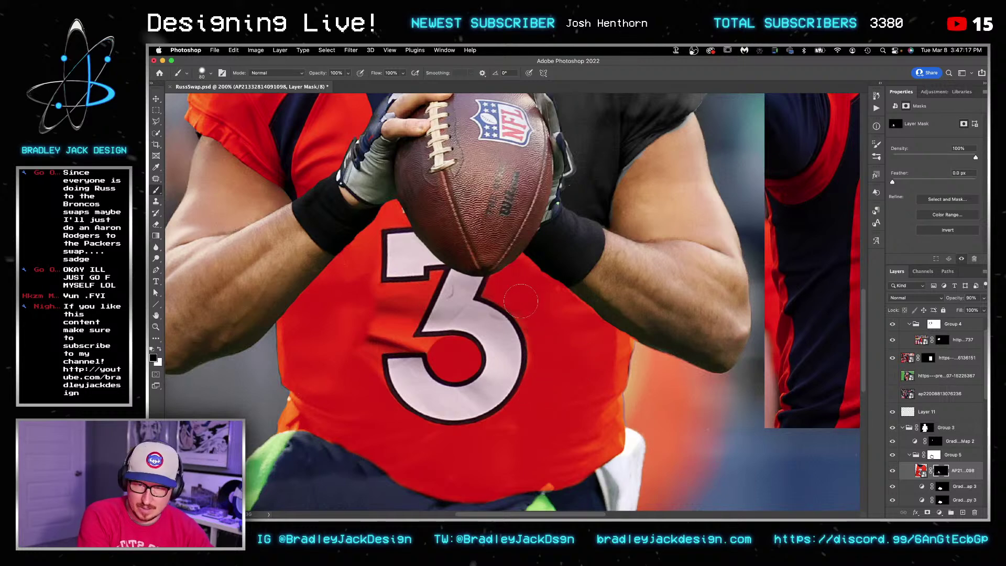
{"action": "key", "text": "bracketleft"}
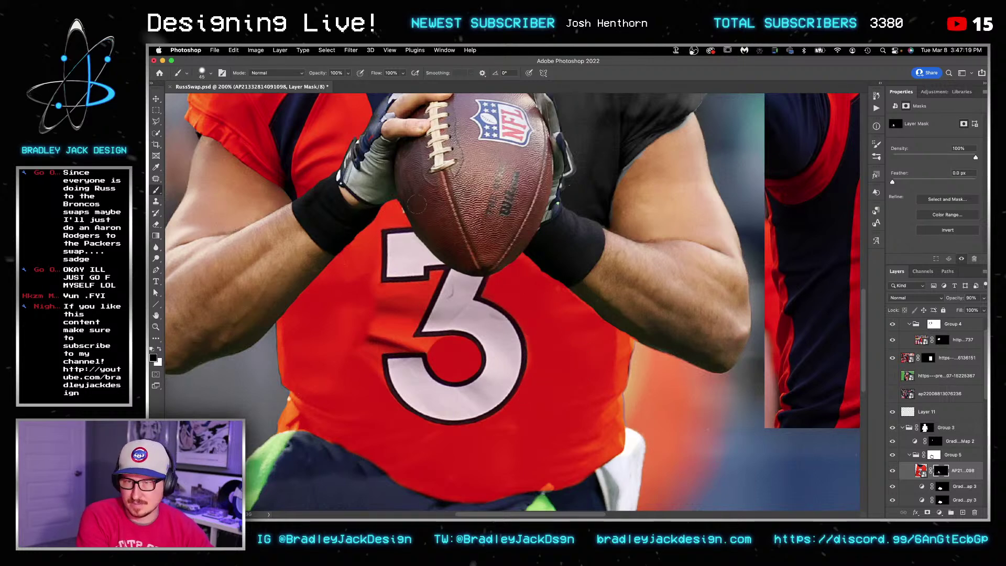
{"action": "key", "text": "bracketright"}
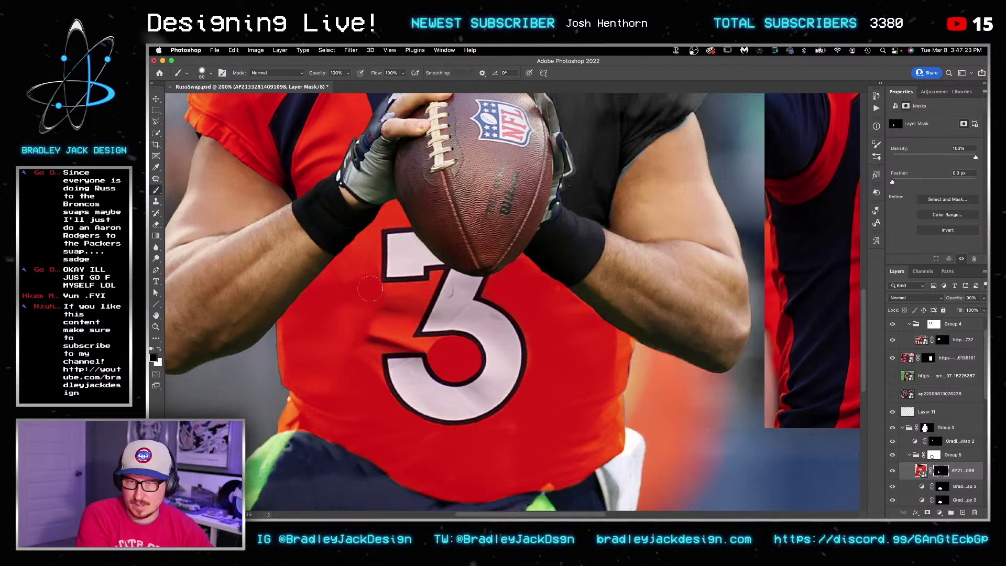
{"action": "mouse_move", "coordinate": [400, 352]}
{"action": "left_mouse_down"}
{"action": "mouse_move", "coordinate": [417, 334]}
{"action": "mouse_move", "coordinate": [468, 333]}
{"action": "mouse_move", "coordinate": [448, 345]}
{"action": "mouse_move", "coordinate": [359, 345]}
{"action": "mouse_move", "coordinate": [418, 338]}
{"action": "mouse_move", "coordinate": [413, 293]}
{"action": "mouse_move", "coordinate": [405, 328]}
{"action": "mouse_move", "coordinate": [416, 294]}
{"action": "mouse_move", "coordinate": [368, 335]}
{"action": "left_mouse_up"}
Step: Mask away the leftover fabric inside the number 3's upper notch and along its outline using a small brush
{"action": "key", "text": "bracketleft"}
{"action": "key", "text": "bracketleft"}
{"action": "key", "text": "bracketleft"}
{"action": "key", "text": "bracketleft"}
{"action": "key", "text": "bracketleft"}
{"action": "key", "text": "bracketleft"}
{"action": "key", "text": "bracketleft"}
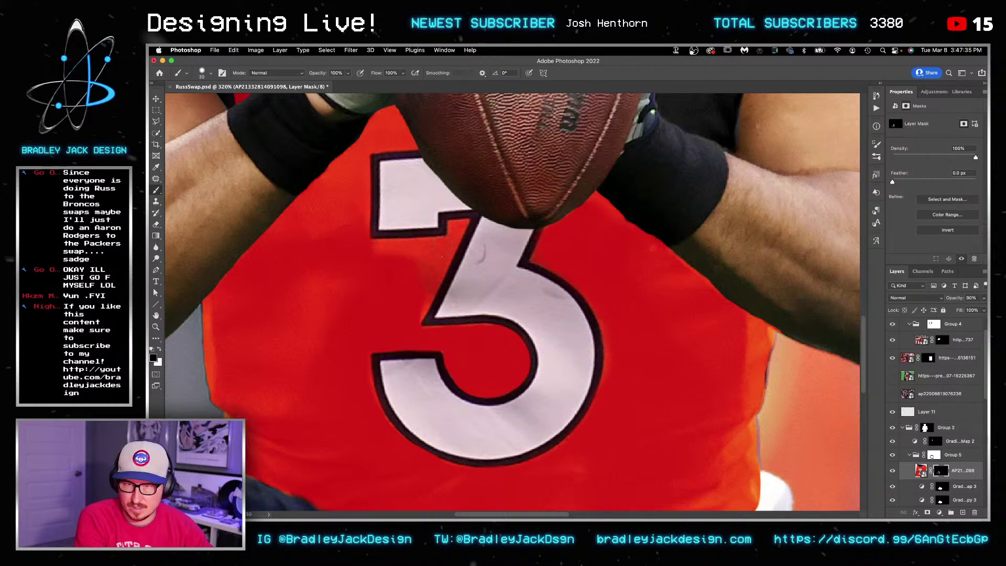
{"action": "mouse_move", "coordinate": [456, 226]}
{"action": "left_mouse_down"}
{"action": "mouse_move", "coordinate": [445, 245]}
{"action": "mouse_move", "coordinate": [382, 247]}
{"action": "left_mouse_up"}
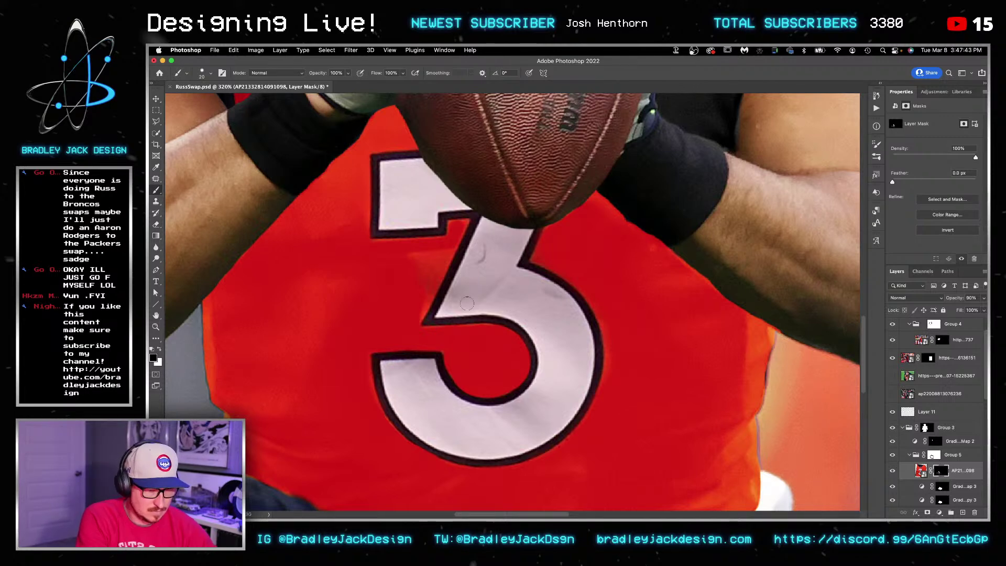
{"action": "key", "text": "bracketright"}
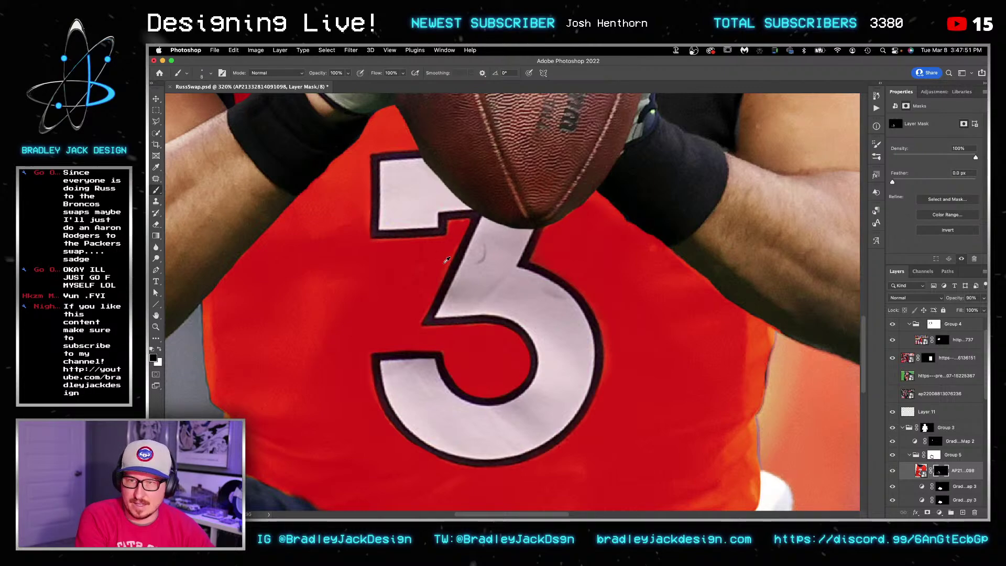
{"action": "scroll", "coordinate": [444, 263], "scroll_direction": "down", "scroll_amount": 4}
{"action": "scroll", "coordinate": [454, 282], "scroll_direction": "up", "scroll_amount": 1}
{"action": "key", "text": "v"}
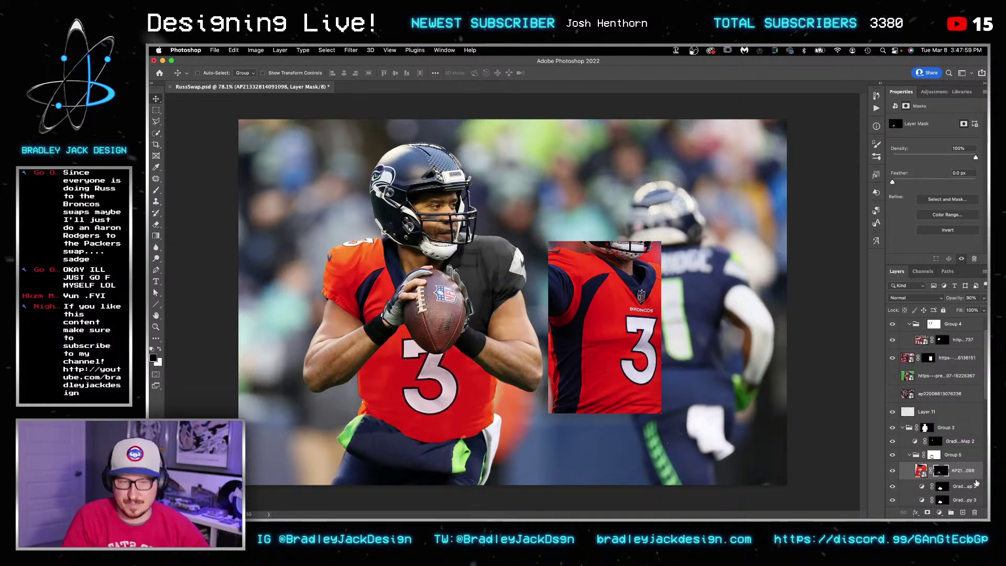
Step: Add a Curves adjustment above the AP number photo, lower its white point to output 97, and set its blend mode to Luminosity
{"action": "left_click", "coordinate": [957, 455]}
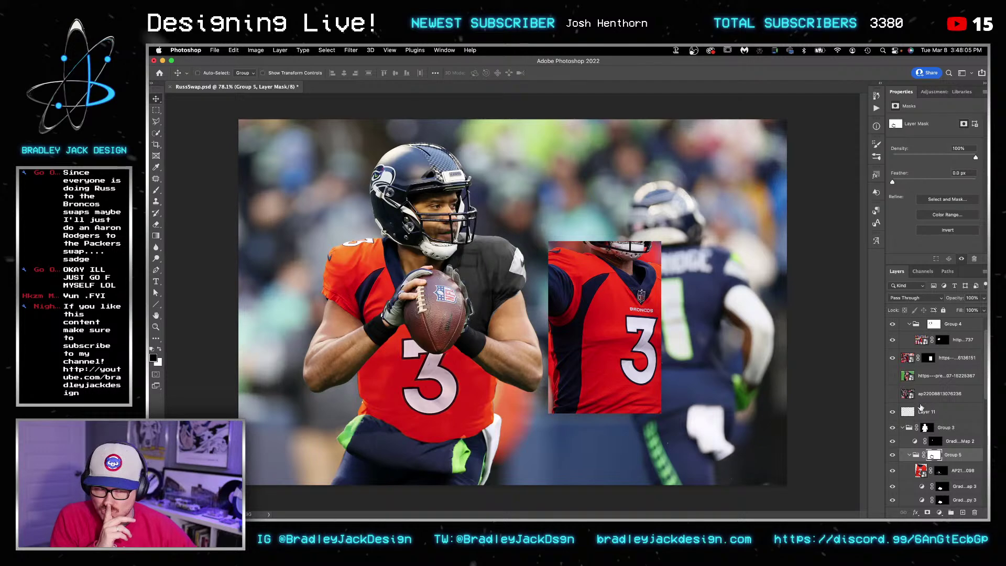
{"action": "left_click", "coordinate": [954, 473]}
{"action": "left_click", "coordinate": [934, 93]}
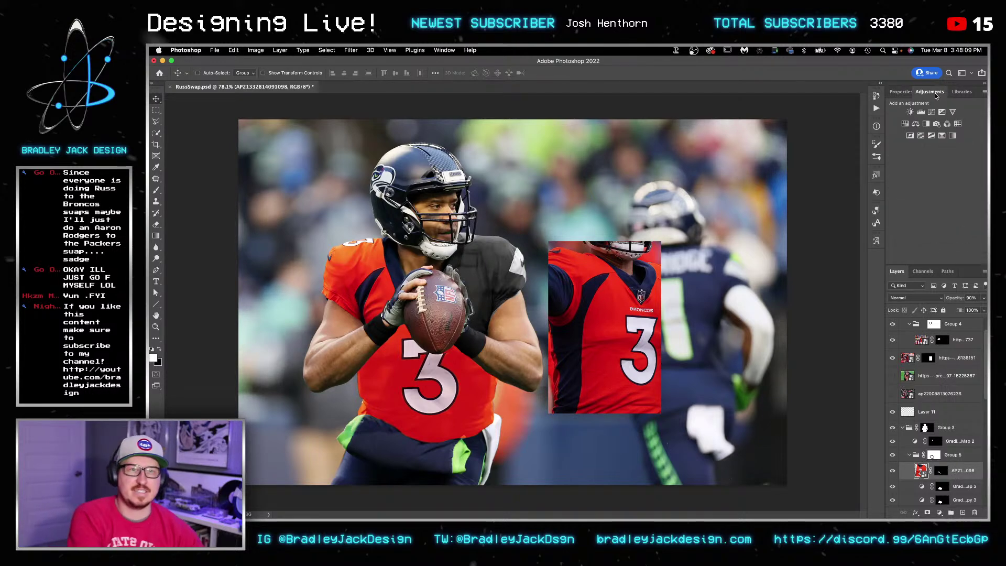
{"action": "left_click", "coordinate": [929, 112]}
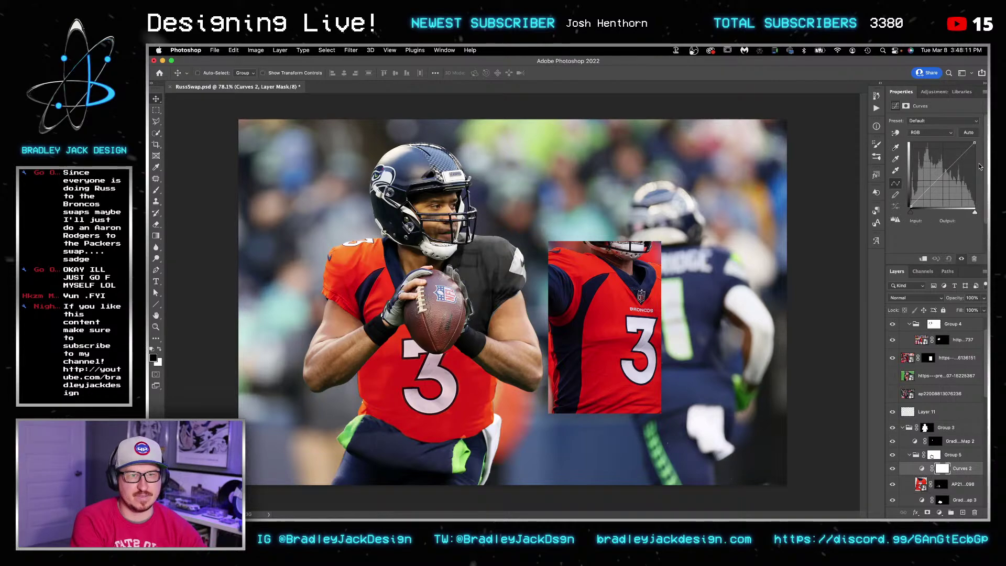
{"action": "left_click_drag", "start_coordinate": [975, 143], "coordinate": [983, 182]}
{"action": "left_click", "coordinate": [914, 298]}
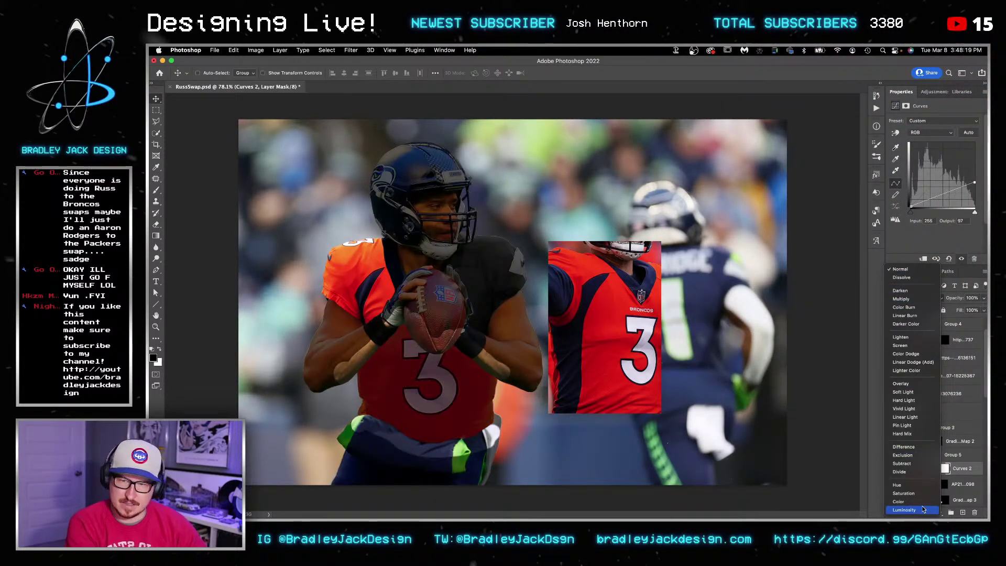
{"action": "left_click", "coordinate": [921, 511]}
Step: Try the Curves adjustment clipped to Group 5, and return it unclipped to the top of that group
{"action": "left_click_drag", "start_coordinate": [961, 473], "coordinate": [938, 458]}
{"action": "left_click", "coordinate": [920, 461], "text": "alt"}
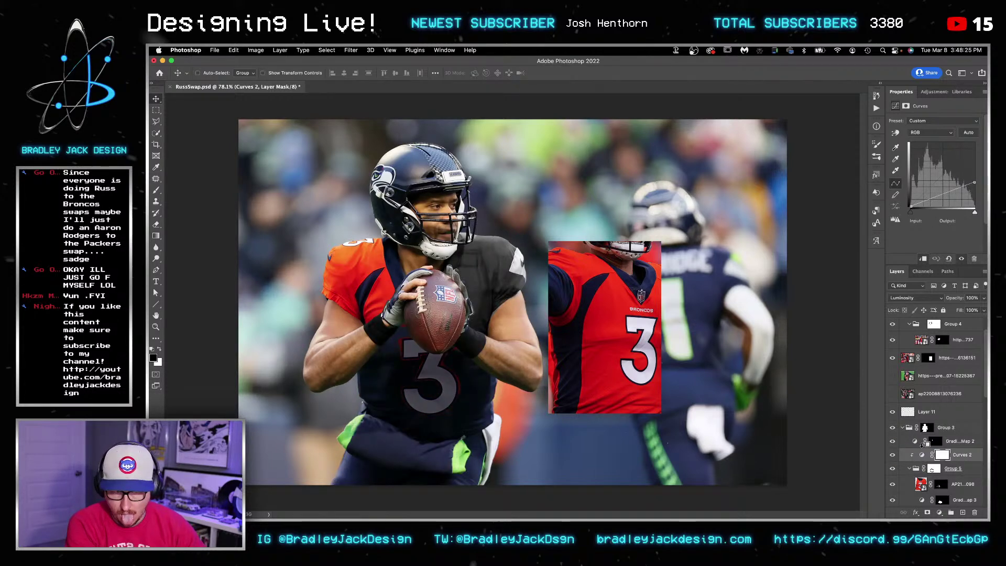
{"action": "left_click", "coordinate": [925, 444]}
{"action": "left_click_drag", "start_coordinate": [960, 457], "coordinate": [963, 477]}
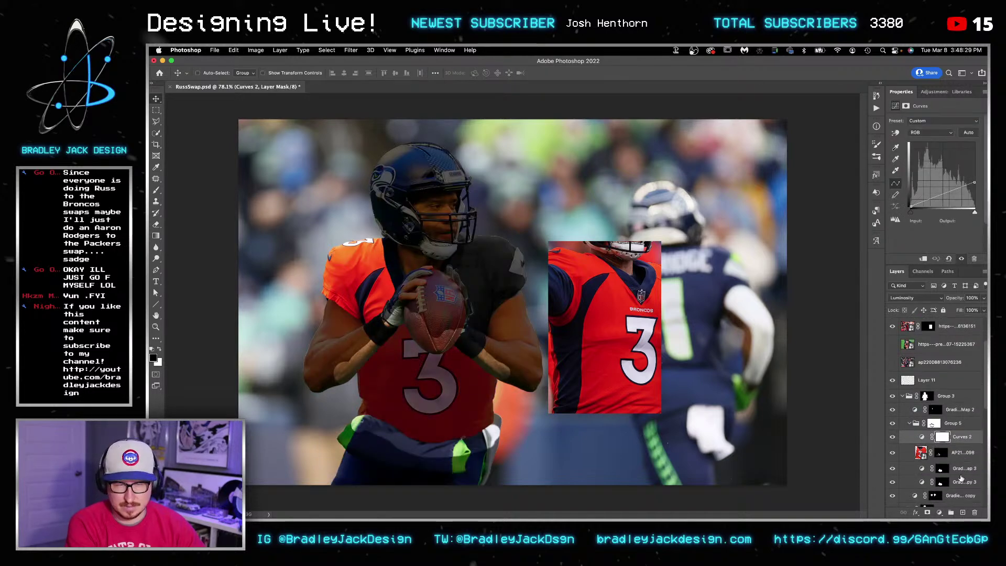
Step: Group the AP number photo with the two gradient map layers directly beneath it
{"action": "left_click", "coordinate": [962, 459]}
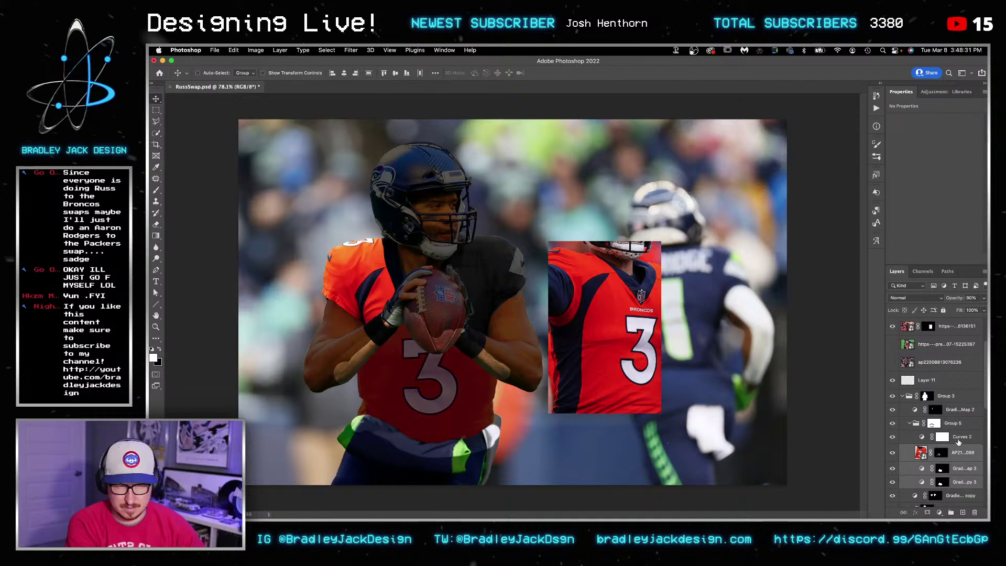
{"action": "left_click", "coordinate": [959, 441]}
{"action": "left_click", "coordinate": [961, 455]}
{"action": "left_click", "coordinate": [963, 482], "text": "shift"}
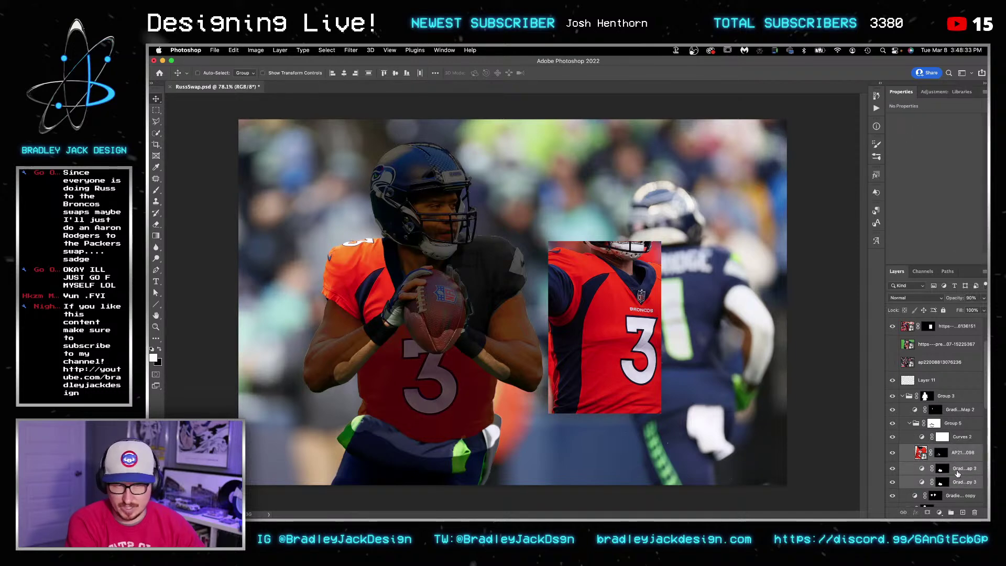
{"action": "key", "text": "ctrl+g"}
Step: Try clipping the Curves adjustment to the new Group 6, and delete the adjustment after comparing it on and off
{"action": "left_click", "coordinate": [946, 443], "text": "alt"}
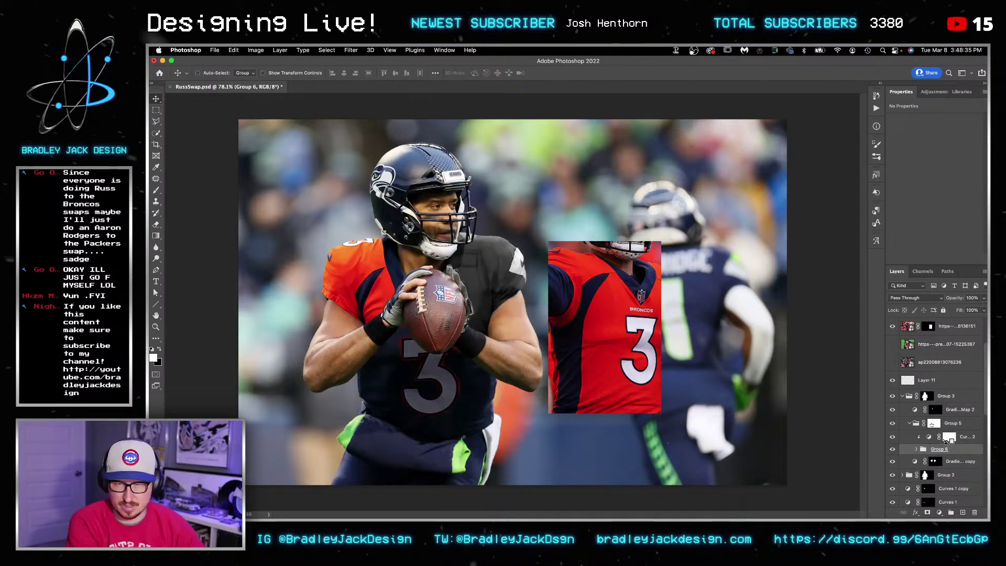
{"action": "left_click", "coordinate": [895, 438]}
{"action": "left_click", "coordinate": [895, 438]}
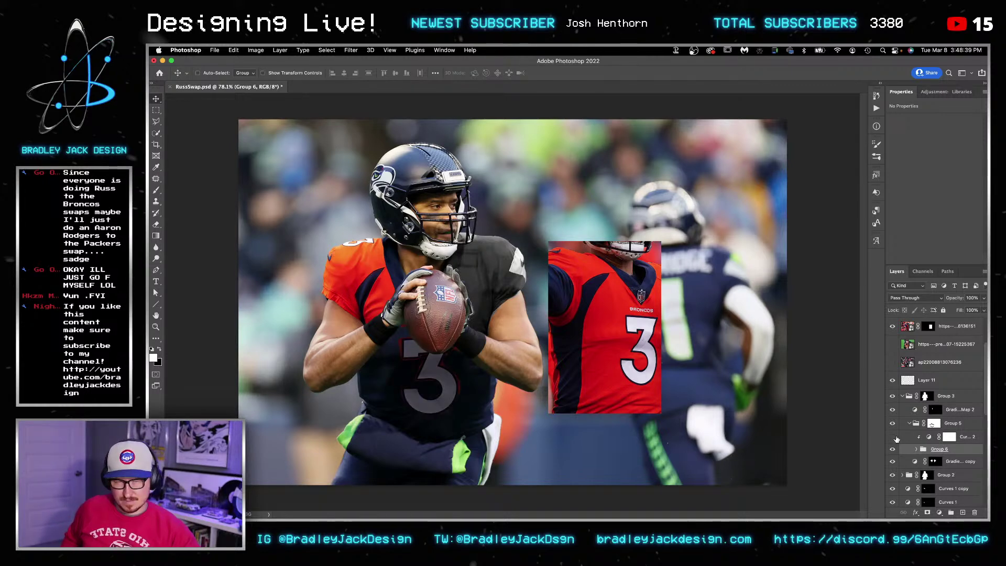
{"action": "left_click", "coordinate": [894, 437]}
{"action": "left_click", "coordinate": [960, 439]}
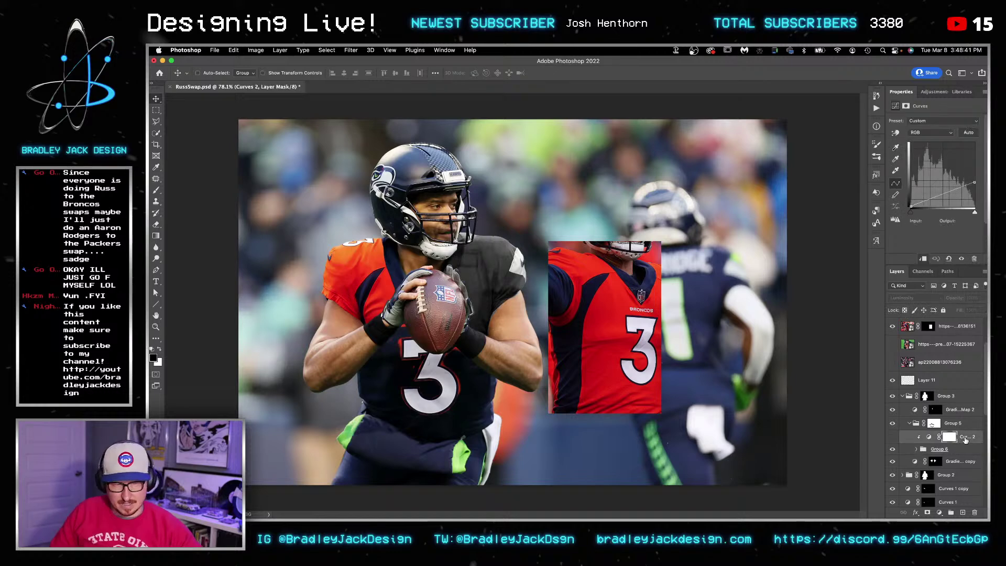
{"action": "key", "text": "BackSpace"}
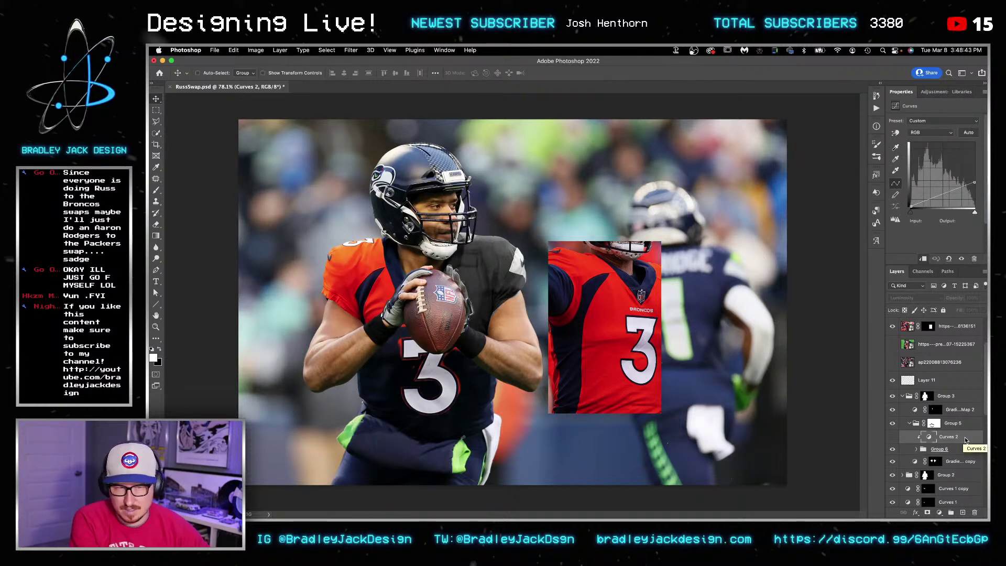
{"action": "key", "text": "BackSpace"}
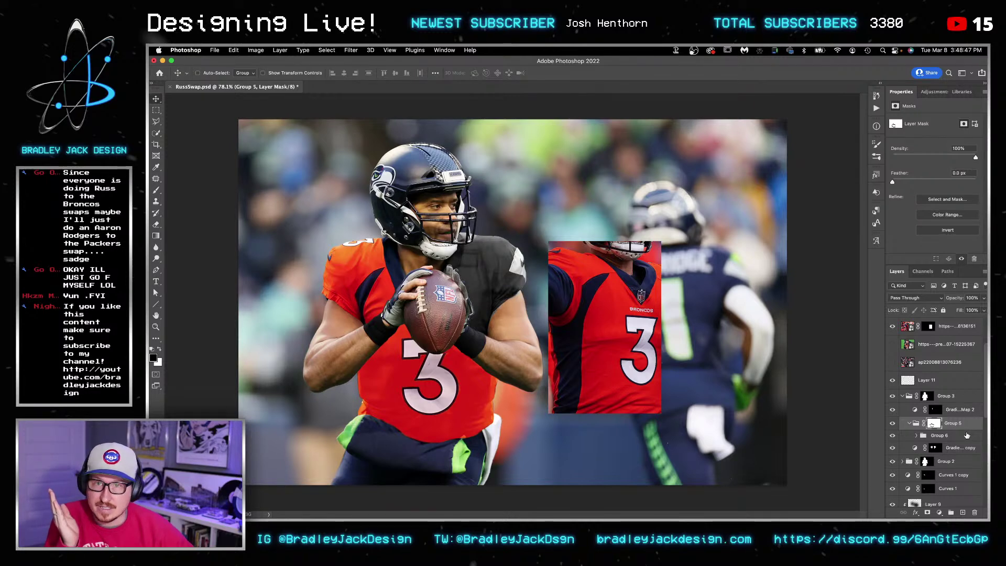
Step: Add an Exposure adjustment above Group 6 with its exposure set to -2.60
{"action": "left_click", "coordinate": [931, 92]}
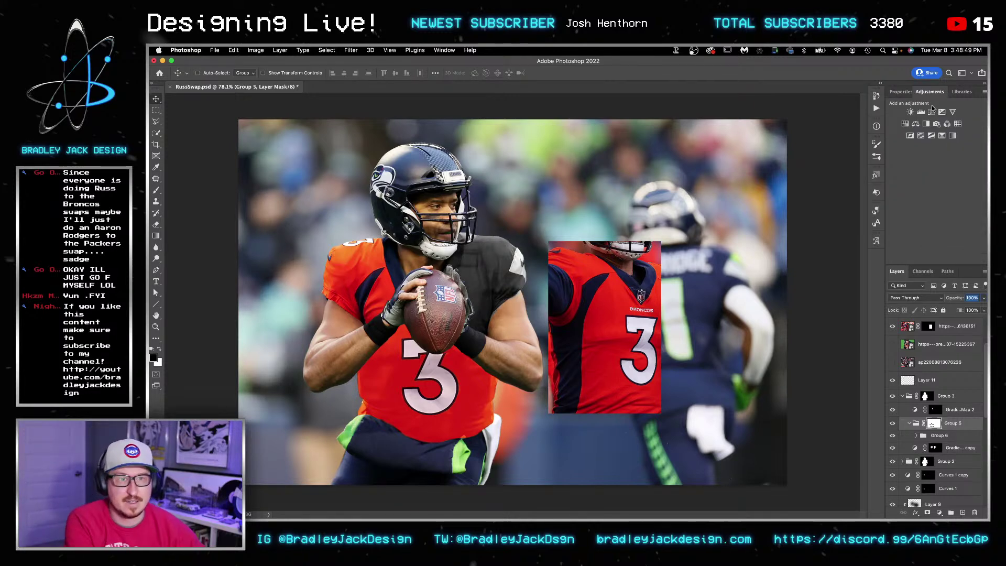
{"action": "left_click", "coordinate": [943, 111]}
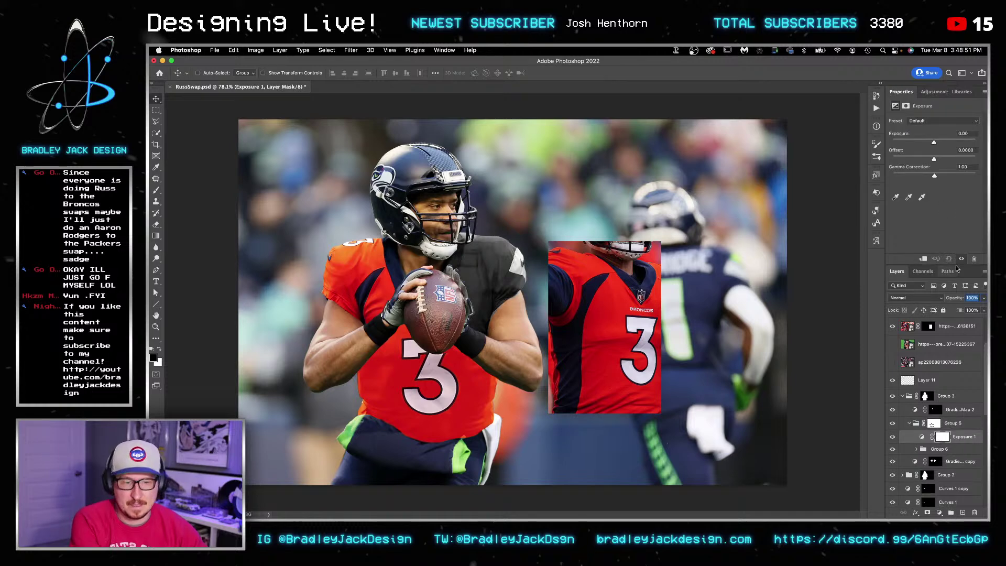
{"action": "left_click_drag", "start_coordinate": [926, 143], "coordinate": [919, 143]}
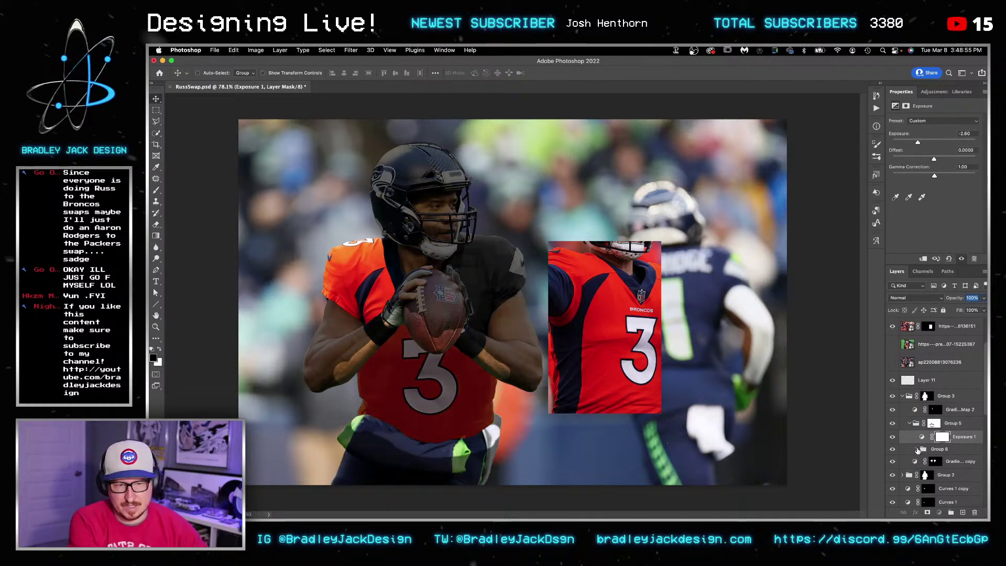
Step: Replace the Exposure adjustment's mask with the red jersey area taken from the gradient map mask in Group 6
{"action": "left_click", "coordinate": [918, 449]}
{"action": "left_click", "coordinate": [947, 478], "text": "super"}
{"action": "left_click", "coordinate": [928, 513]}
{"action": "key", "text": "super+z"}
{"action": "right_click", "coordinate": [943, 438]}
{"action": "left_click", "coordinate": [923, 439]}
{"action": "left_click", "coordinate": [928, 513]}
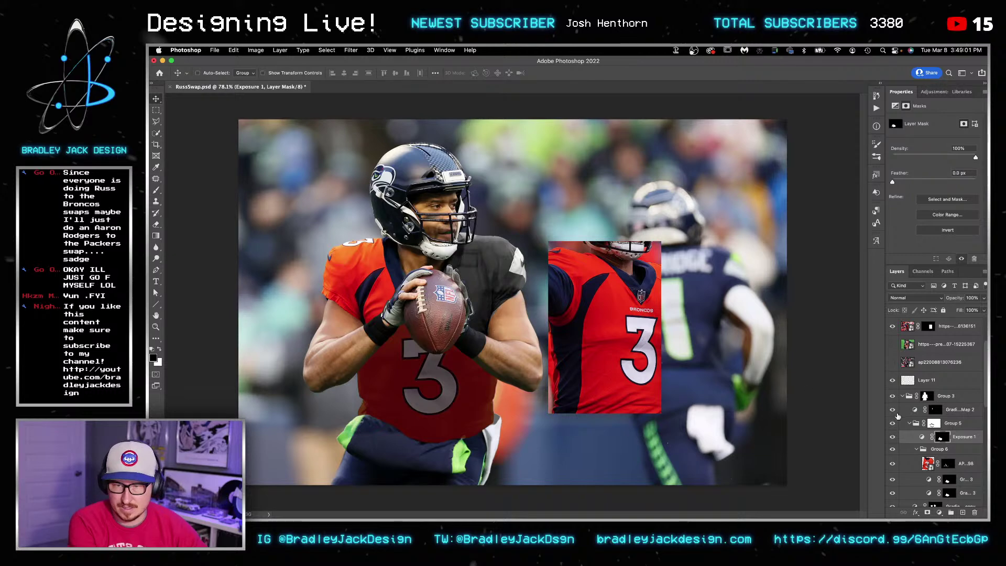
Step: Add a Curves adjustment with its white point lowered to output about 155, and copy the Exposure layer's mask onto it
{"action": "left_click", "coordinate": [934, 92]}
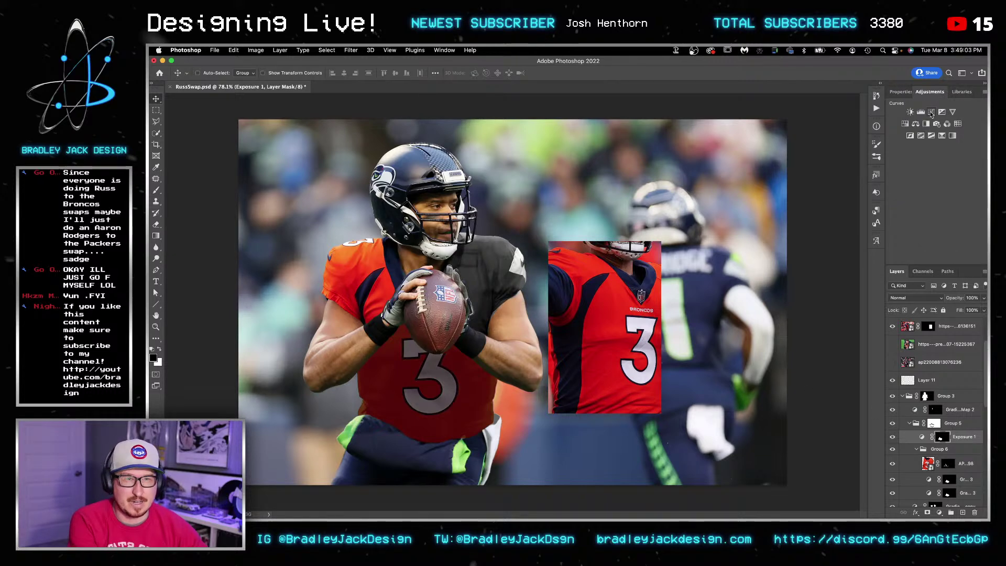
{"action": "left_click", "coordinate": [919, 114]}
{"action": "left_click_drag", "start_coordinate": [974, 144], "coordinate": [978, 169]}
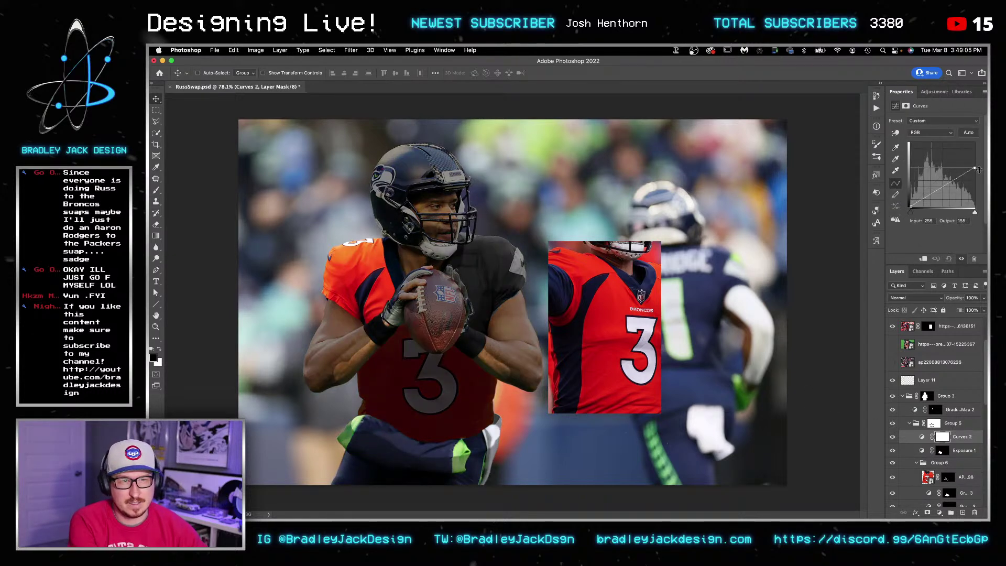
{"action": "left_click_drag", "start_coordinate": [942, 452], "coordinate": [947, 441]}
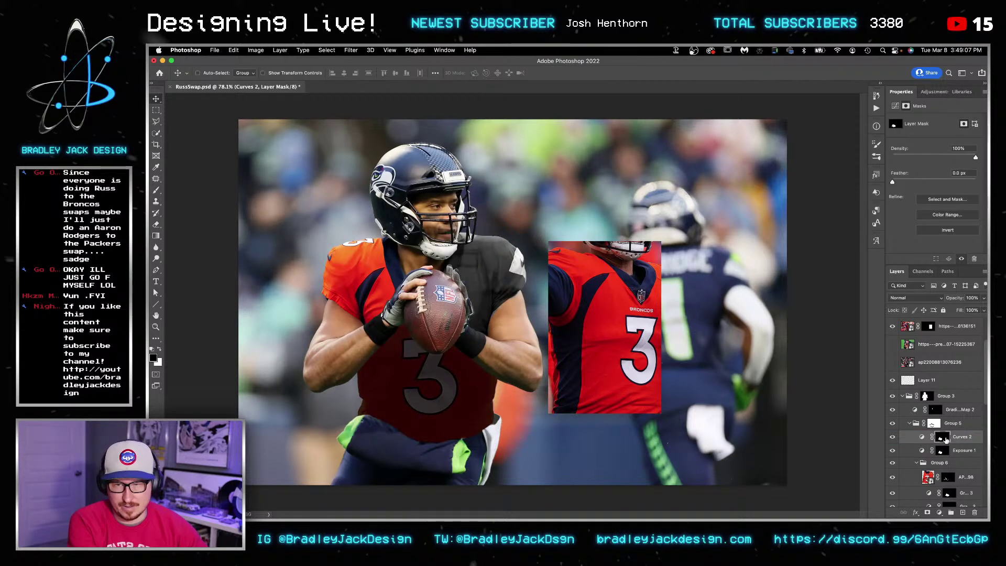
Step: Group the Curves and Exposure adjustments, and give the group an inverted, fully black layer mask
{"action": "left_click", "coordinate": [945, 454], "text": "shift"}
{"action": "key", "text": "super+g"}
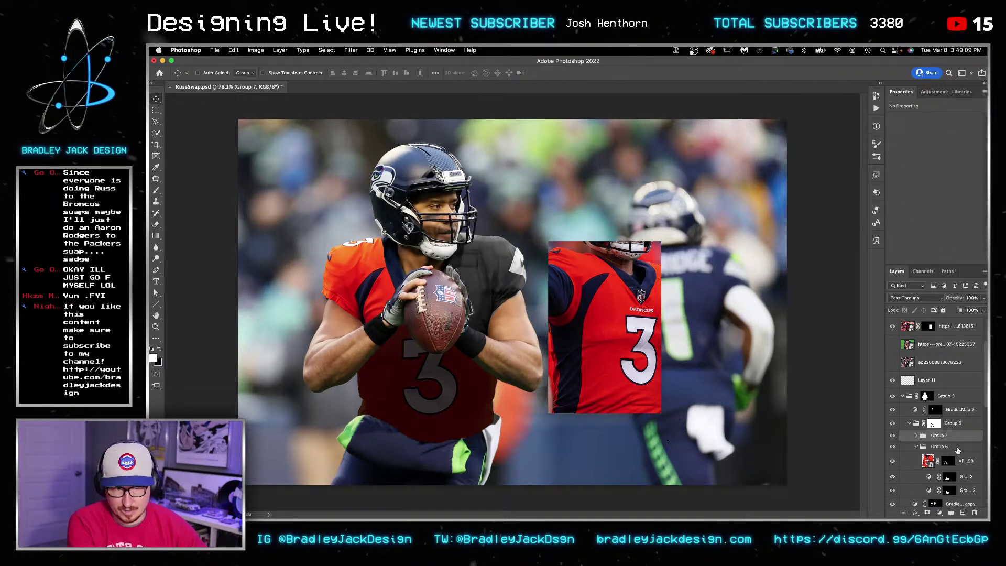
{"action": "left_click", "coordinate": [927, 512]}
{"action": "key", "text": "b"}
{"action": "key", "text": "x"}
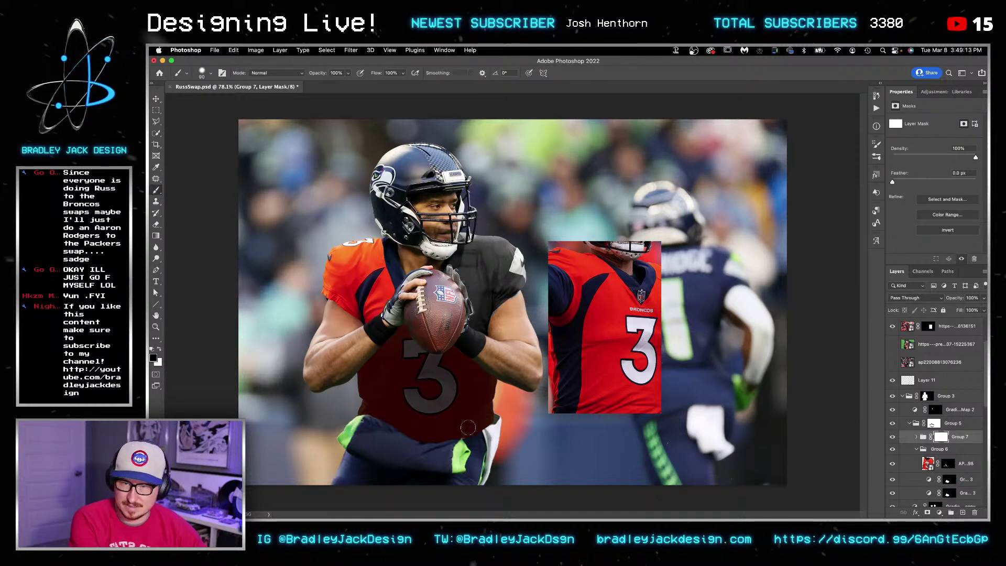
{"action": "key", "text": "bracketright"}
{"action": "key", "text": "bracketright"}
{"action": "key", "text": "bracketright"}
{"action": "key", "text": "bracketright"}
{"action": "key", "text": "super+i"}
Step: Paint white on the adjustment group's mask with a 300 px low-opacity brush to shade the red jersey below the arms and football
{"action": "key", "text": "bracketleft"}
{"action": "key", "text": "bracketleft"}
{"action": "key", "text": "bracketleft"}
{"action": "key", "text": "bracketleft"}
{"action": "key", "text": "bracketleft"}
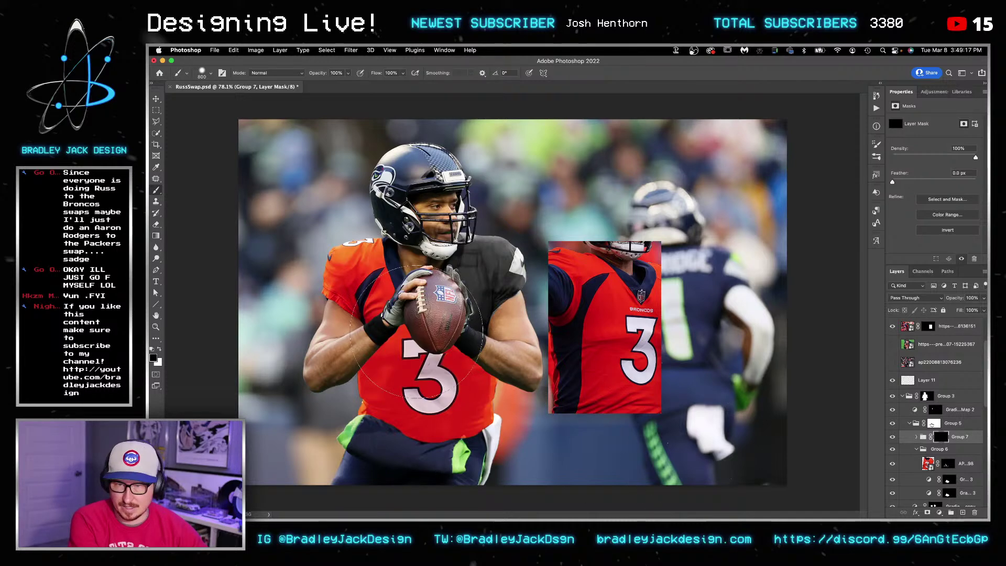
{"action": "key", "text": "x"}
{"action": "left_click", "coordinate": [397, 323]}
{"action": "key", "text": "super+z"}
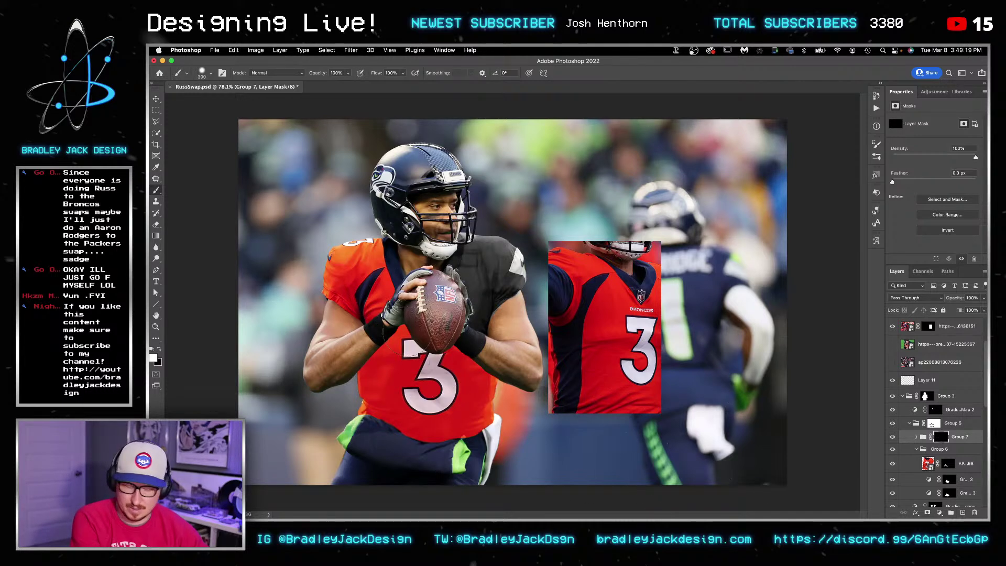
{"action": "key", "text": "bracketright"}
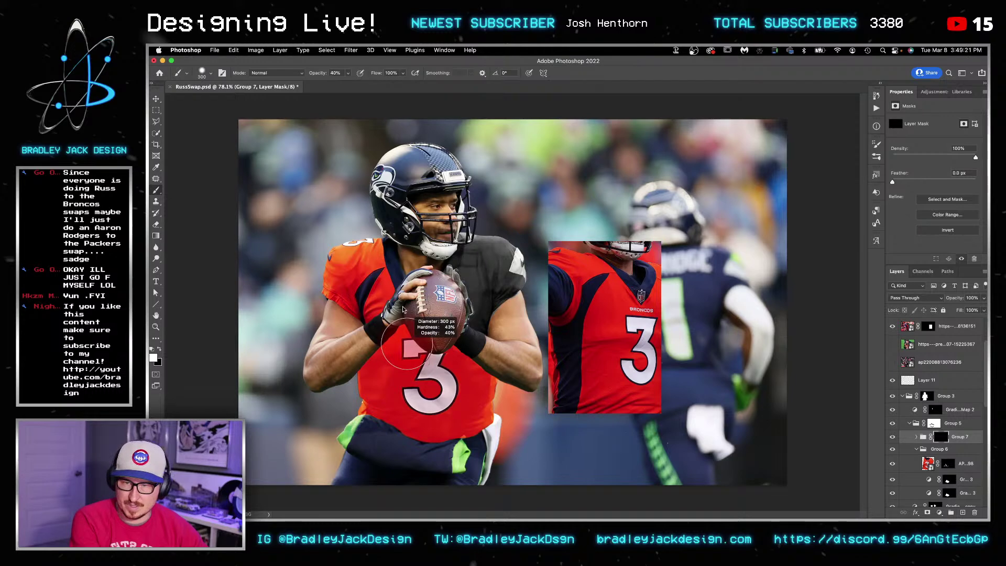
{"action": "mouse_move", "coordinate": [362, 359]}
{"action": "left_mouse_down"}
{"action": "mouse_move", "coordinate": [412, 344]}
{"action": "mouse_move", "coordinate": [506, 373]}
{"action": "left_mouse_up"}
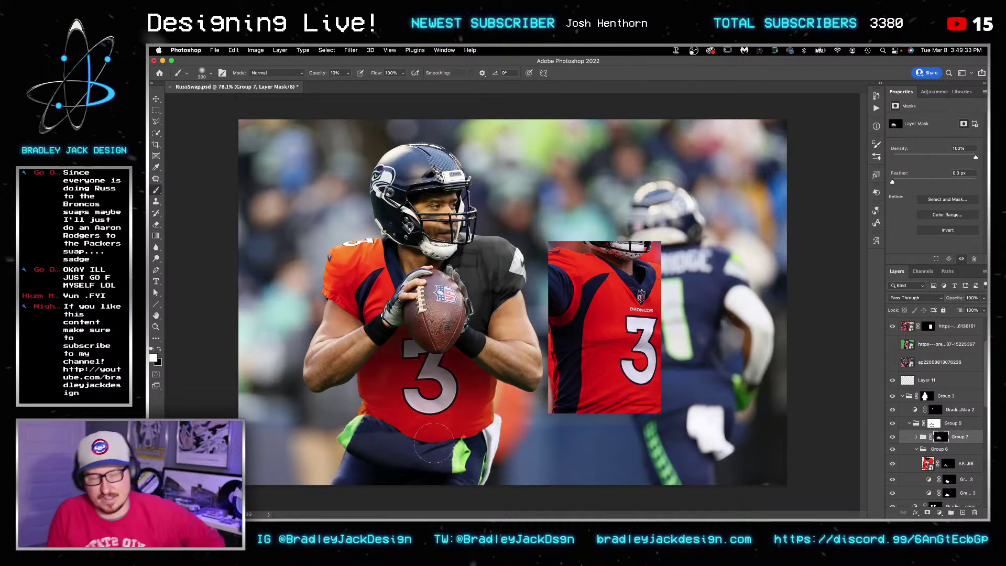
{"action": "key", "text": "x"}
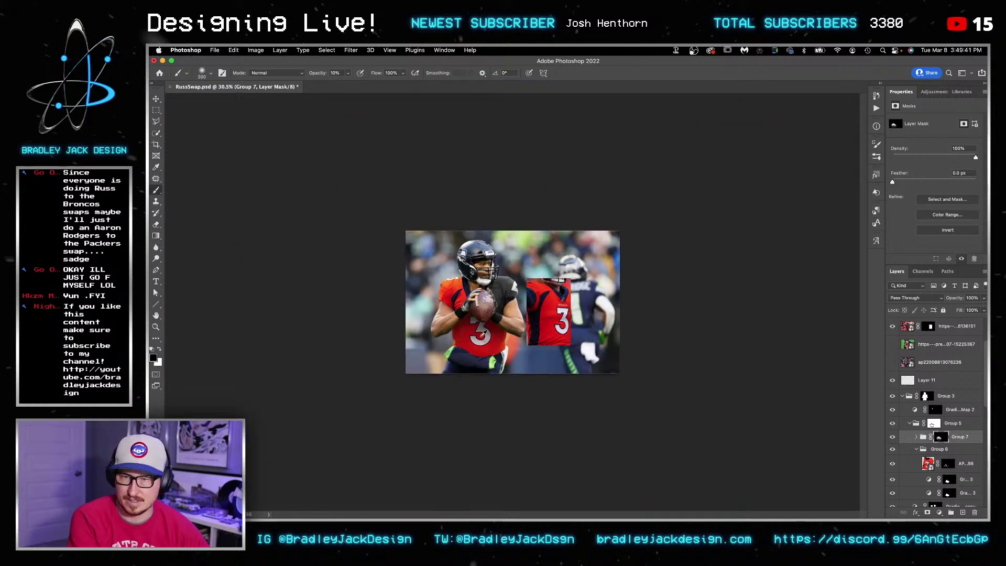
{"action": "key", "text": "v"}
Step: Show the hidden lombardiave Broncos photo copy above the LEFT SHOULDER group
{"action": "scroll", "coordinate": [452, 265], "scroll_direction": "up", "scroll_amount": 5}
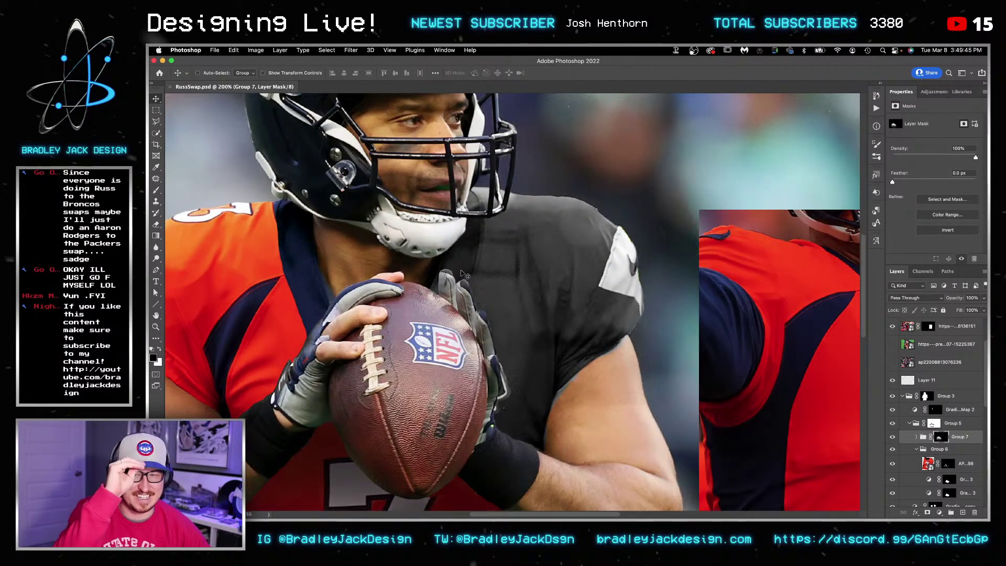
{"action": "scroll", "coordinate": [919, 358], "scroll_direction": "up", "scroll_amount": 3}
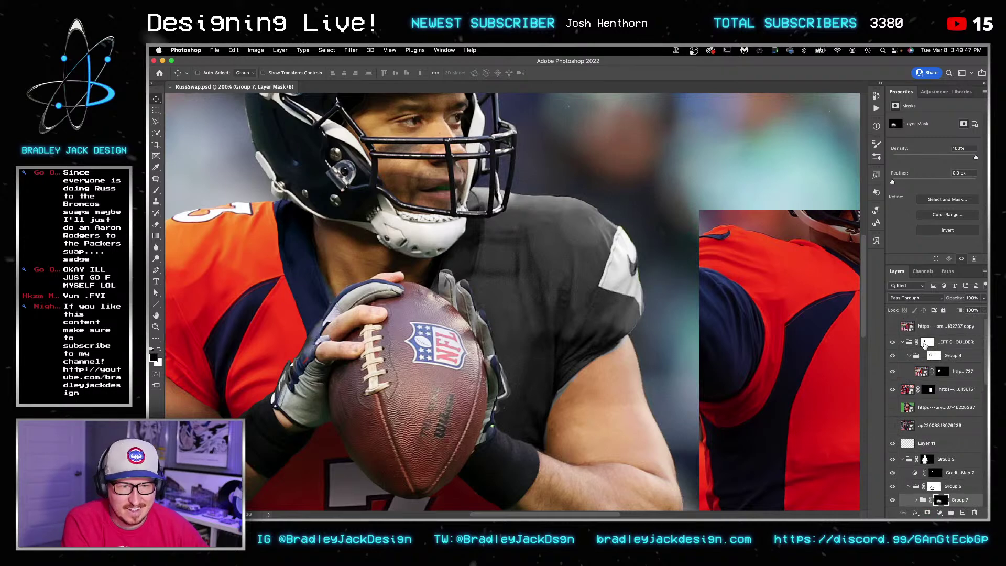
{"action": "left_click", "coordinate": [923, 326]}
{"action": "left_click", "coordinate": [893, 327]}
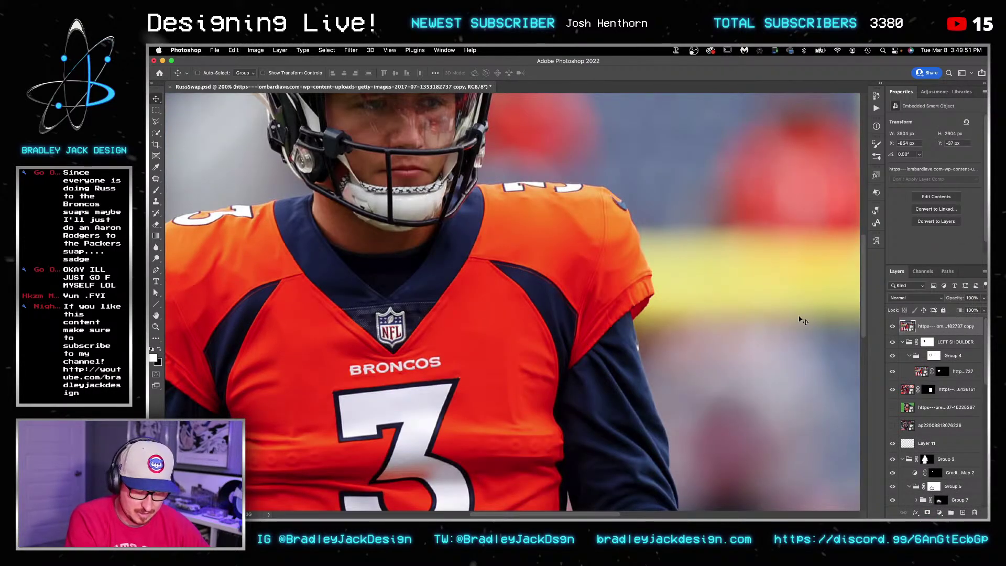
Step: Mask the photo copy to a rectangle of about 548 by 535 px around the unfinished grey shoulder, and convert it to a smart object
{"action": "key", "text": "m"}
{"action": "left_click_drag", "start_coordinate": [437, 156], "coordinate": [678, 391]}
{"action": "left_click", "coordinate": [928, 513]}
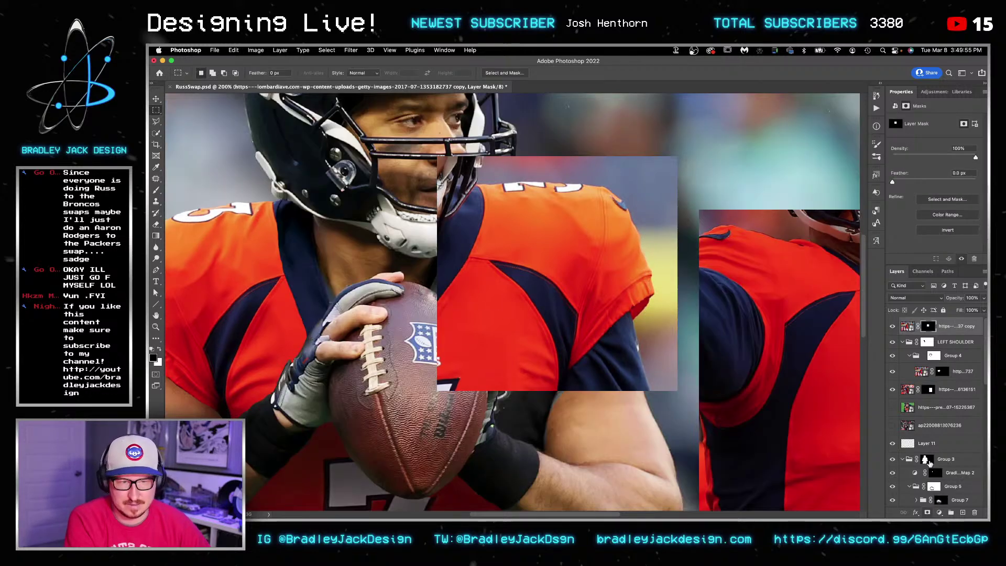
{"action": "key", "text": "super+shift+o"}
{"action": "key", "text": "v"}
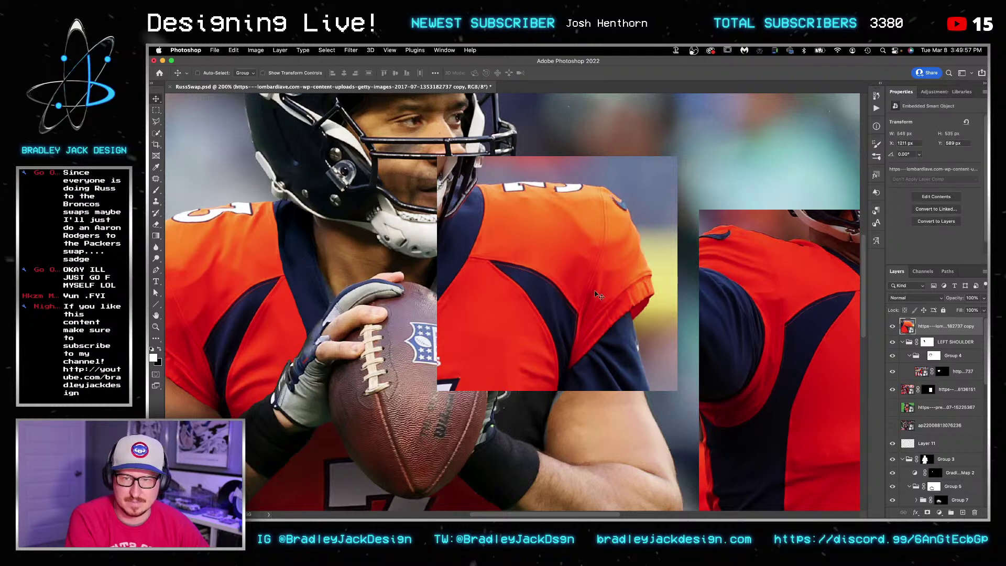
Step: Add a layer mask to the shoulder photo copy and paint out the navy undersleeve and background below the orange cuff
{"action": "key", "text": "4"}
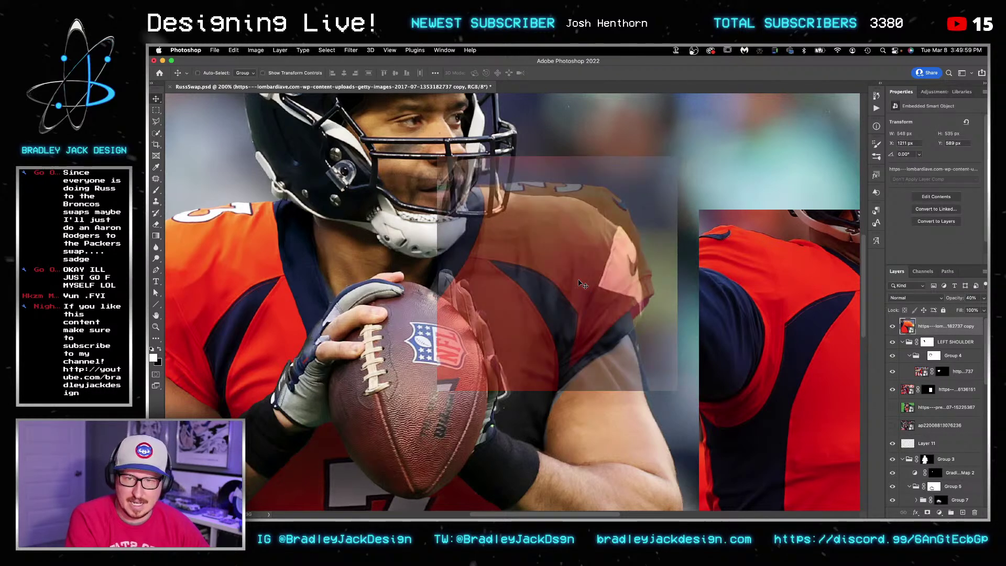
{"action": "key", "text": "0"}
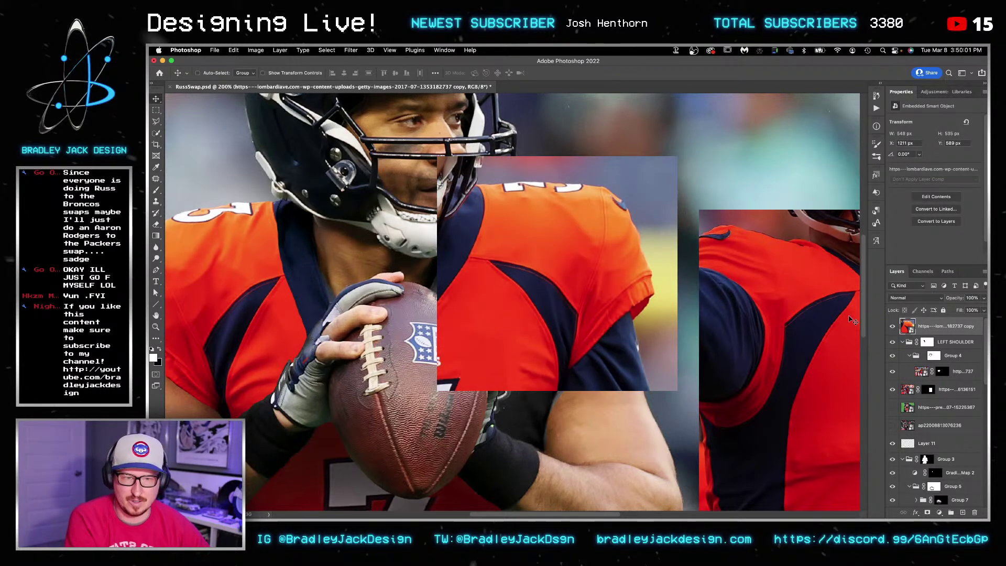
{"action": "left_click", "coordinate": [927, 513]}
{"action": "key", "text": "b"}
{"action": "scroll", "coordinate": [655, 353], "scroll_direction": "up", "scroll_amount": 2}
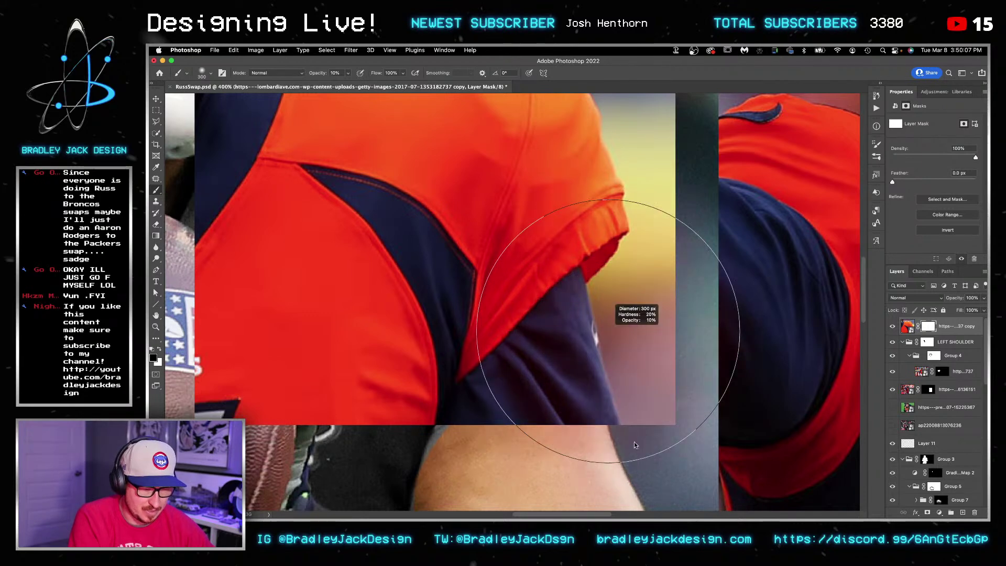
{"action": "mouse_move", "coordinate": [576, 378]}
{"action": "left_mouse_down"}
{"action": "mouse_move", "coordinate": [571, 310]}
{"action": "mouse_move", "coordinate": [498, 337]}
{"action": "left_mouse_up"}
{"action": "left_click", "coordinate": [497, 380]}
{"action": "mouse_move", "coordinate": [498, 380]}
{"action": "left_mouse_down"}
{"action": "mouse_move", "coordinate": [508, 349]}
{"action": "mouse_move", "coordinate": [523, 426]}
{"action": "mouse_move", "coordinate": [500, 374]}
{"action": "mouse_move", "coordinate": [504, 357]}
{"action": "mouse_move", "coordinate": [645, 226]}
{"action": "mouse_move", "coordinate": [658, 354]}
{"action": "left_mouse_up"}
{"action": "mouse_move", "coordinate": [664, 310]}
{"action": "left_mouse_down"}
{"action": "mouse_move", "coordinate": [655, 438]}
{"action": "mouse_move", "coordinate": [670, 499]}
{"action": "left_mouse_up"}
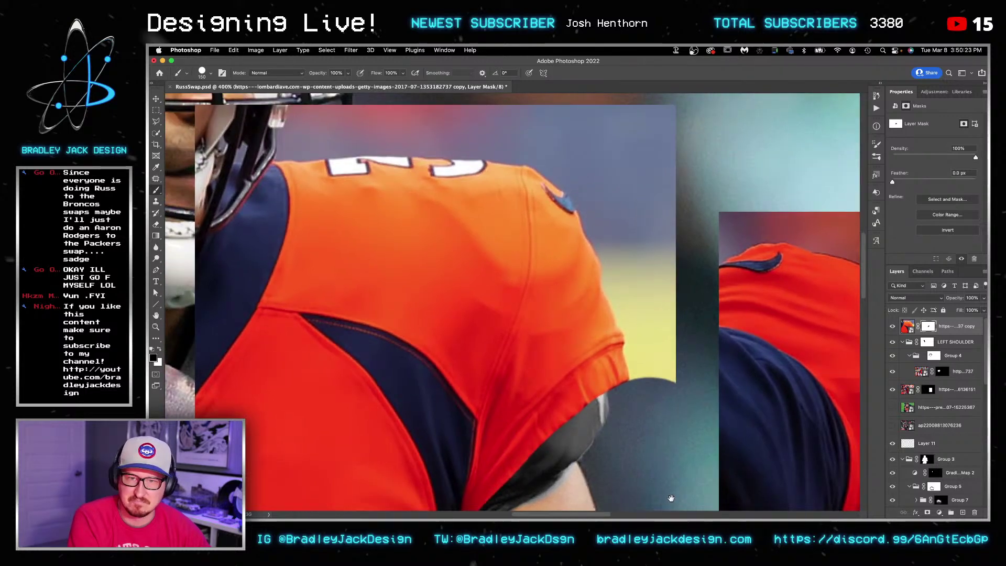
Step: Mask out the photo copy's navy collar and the area over the helmet and glove, following the orange neckline edge
{"action": "mouse_move", "coordinate": [233, 176]}
{"action": "left_mouse_down"}
{"action": "mouse_move", "coordinate": [274, 175]}
{"action": "mouse_move", "coordinate": [228, 280]}
{"action": "mouse_move", "coordinate": [236, 270]}
{"action": "mouse_move", "coordinate": [207, 261]}
{"action": "mouse_move", "coordinate": [241, 296]}
{"action": "mouse_move", "coordinate": [231, 286]}
{"action": "mouse_move", "coordinate": [226, 317]}
{"action": "left_mouse_up"}
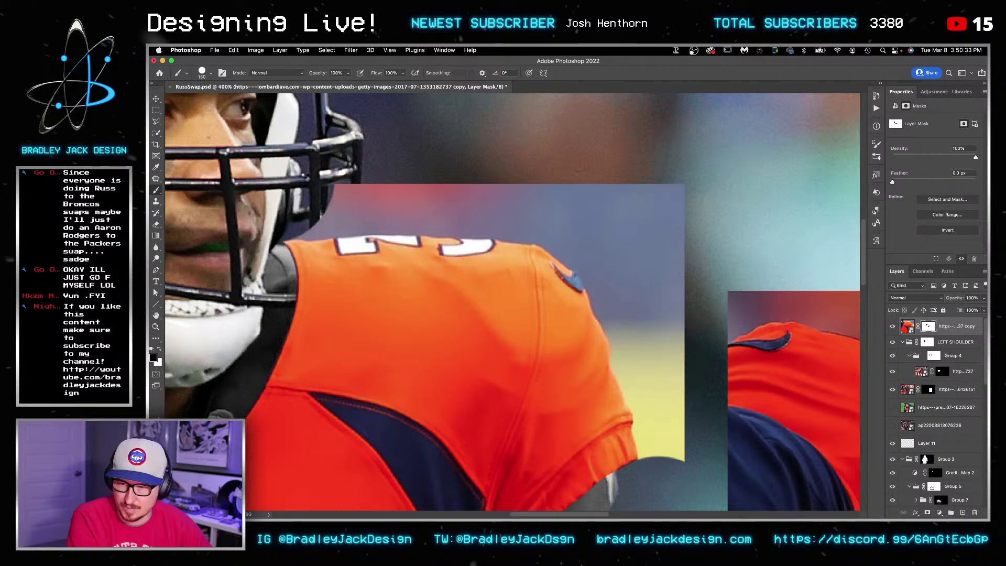
{"action": "left_click_drag", "start_coordinate": [215, 411], "coordinate": [348, 290]}
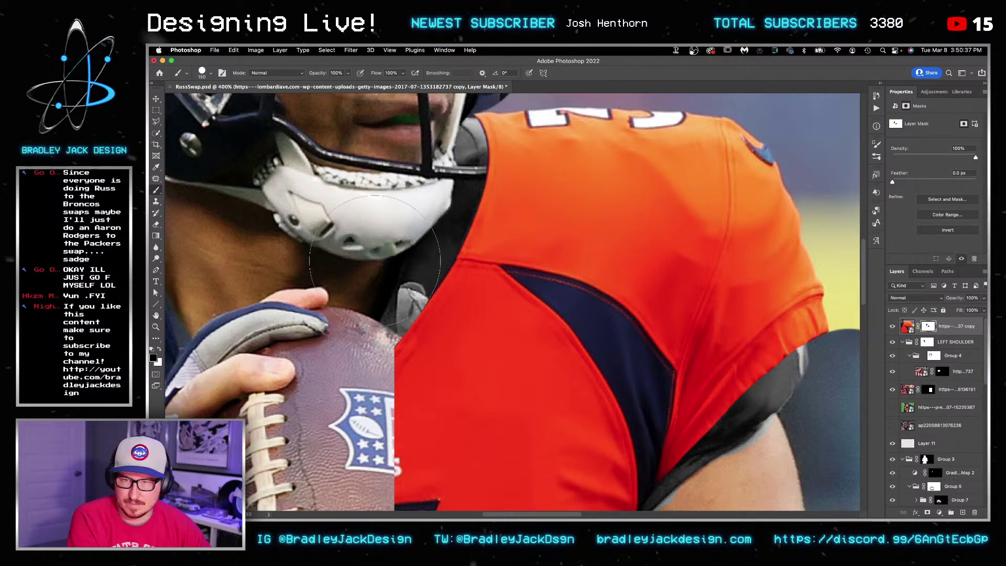
{"action": "left_click_drag", "start_coordinate": [427, 166], "coordinate": [398, 252]}
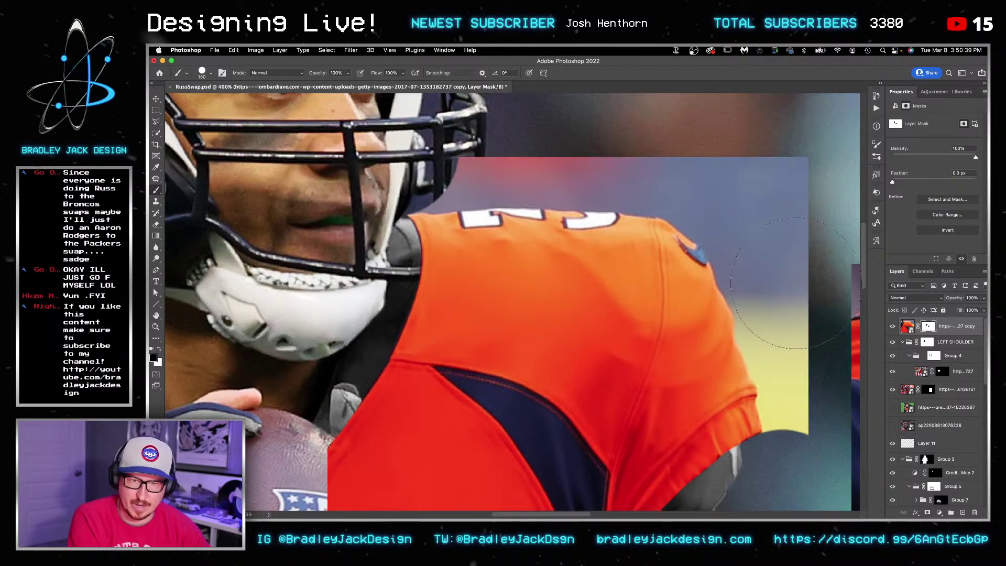
Step: Paint black on the photo copy's mask to hide the background along the outer edge of the shoulder and sleeve
{"action": "left_click_drag", "start_coordinate": [775, 257], "coordinate": [825, 393]}
{"action": "key", "text": "bracketleft"}
{"action": "key", "text": "bracketleft"}
{"action": "key", "text": "bracketleft"}
{"action": "key", "text": "bracketleft"}
{"action": "key", "text": "bracketleft"}
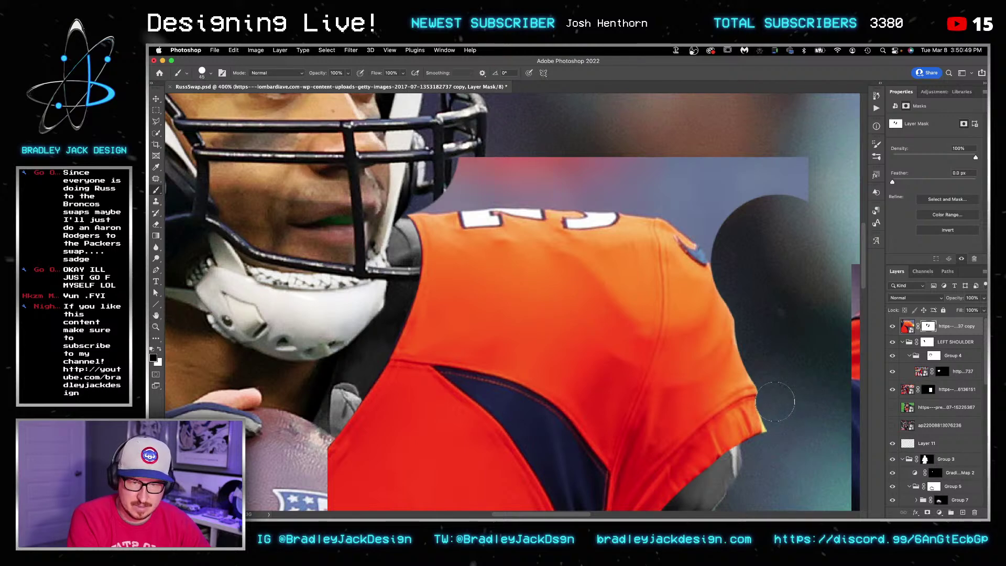
Step: Mask out the remaining photo background above the orange shoulder with a 250 px brush
{"action": "key", "text": "bracketright"}
{"action": "key", "text": "bracketright"}
{"action": "key", "text": "bracketright"}
{"action": "key", "text": "bracketright"}
{"action": "key", "text": "bracketright"}
{"action": "key", "text": "bracketright"}
{"action": "key", "text": "bracketright"}
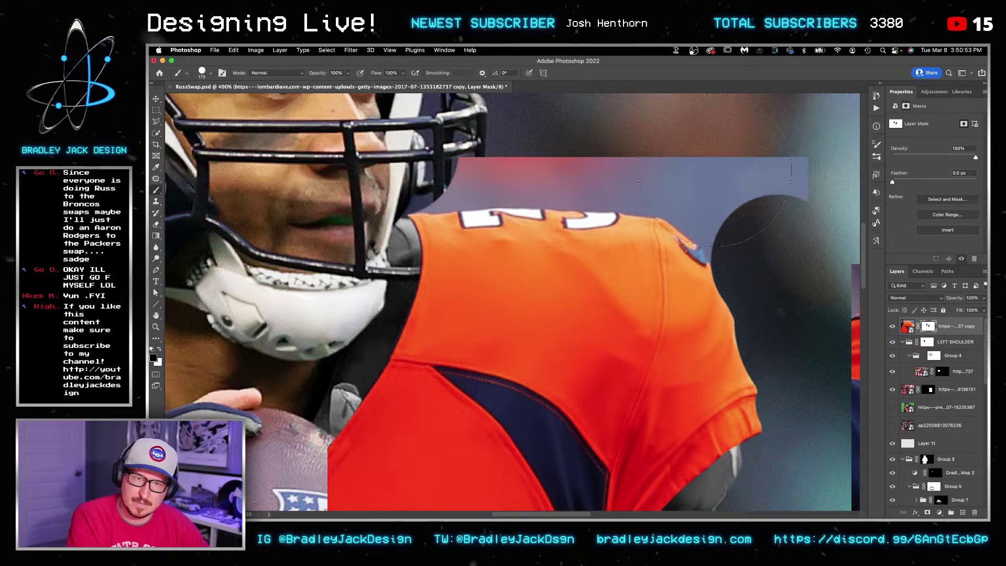
{"action": "mouse_move", "coordinate": [748, 149]}
{"action": "left_mouse_down"}
{"action": "mouse_move", "coordinate": [741, 151]}
{"action": "mouse_move", "coordinate": [763, 164]}
{"action": "left_mouse_up"}
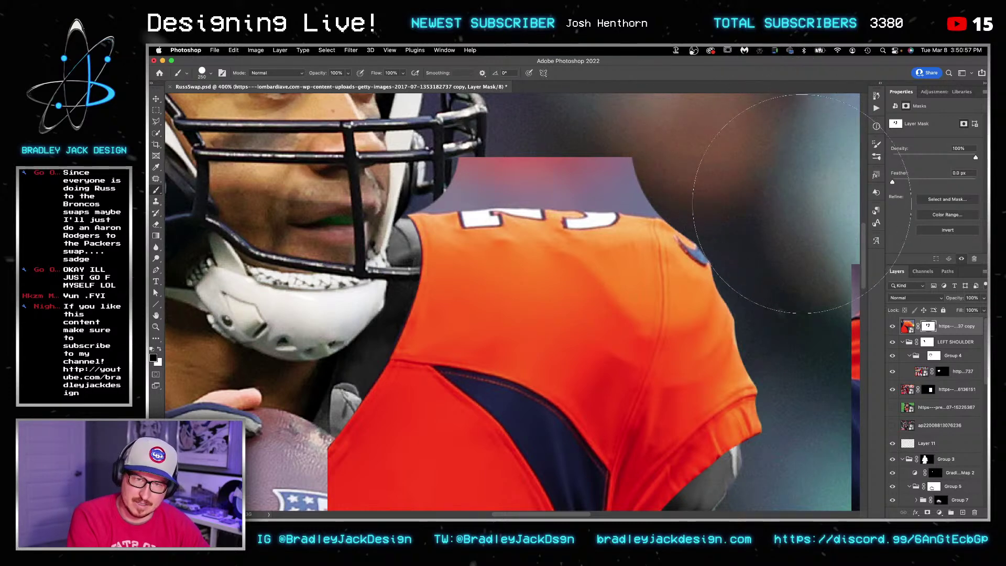
{"action": "mouse_move", "coordinate": [590, 103]}
{"action": "left_mouse_down"}
{"action": "mouse_move", "coordinate": [681, 112]}
{"action": "mouse_move", "coordinate": [581, 96]}
{"action": "mouse_move", "coordinate": [430, 106]}
{"action": "left_mouse_up"}
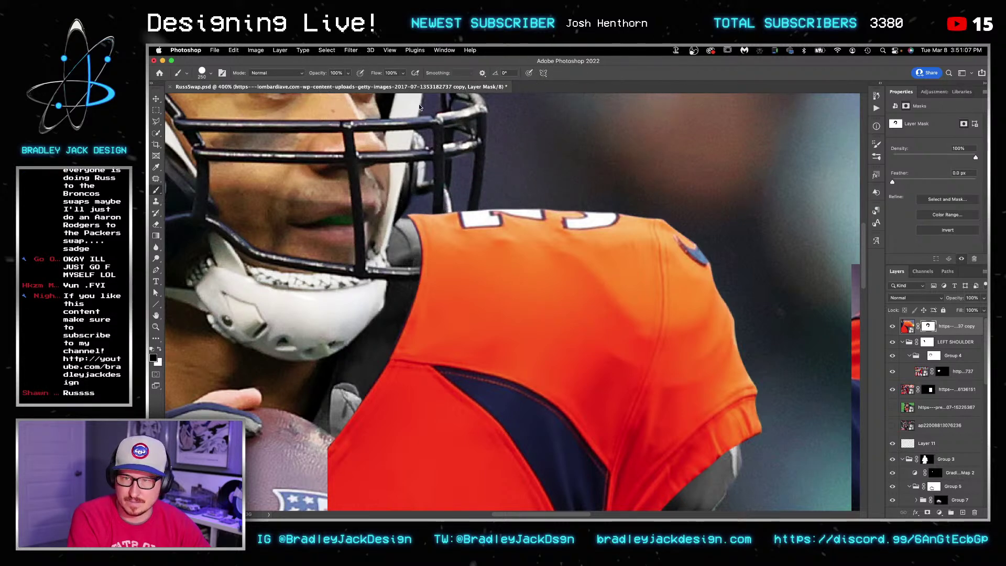
Step: Align the masked photo copy with the original shoulder at 50% opacity, and restore the opacity to 100%
{"action": "scroll", "coordinate": [565, 209], "scroll_direction": "down", "scroll_amount": 5}
{"action": "key", "text": "v"}
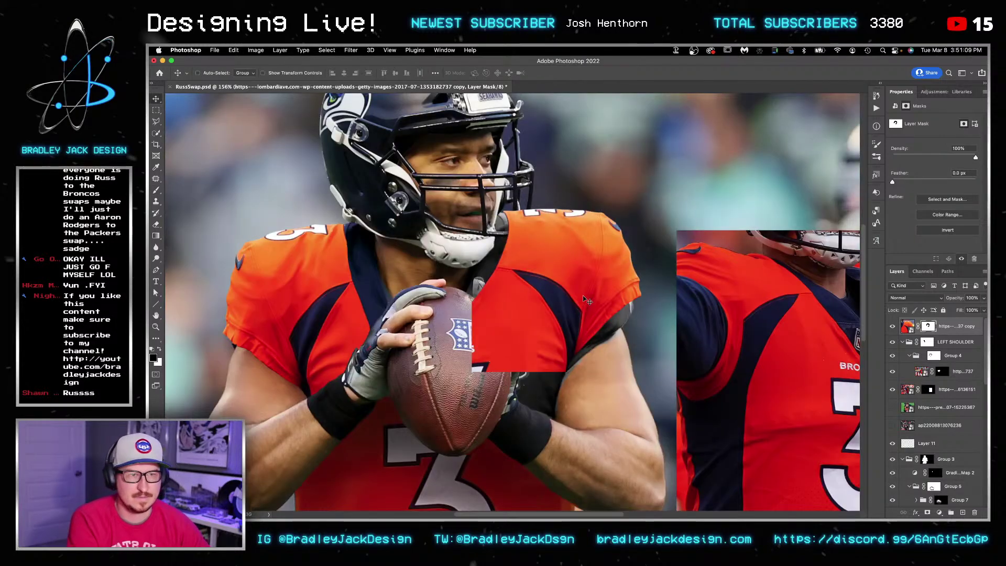
{"action": "scroll", "coordinate": [587, 300], "scroll_direction": "up", "scroll_amount": 3}
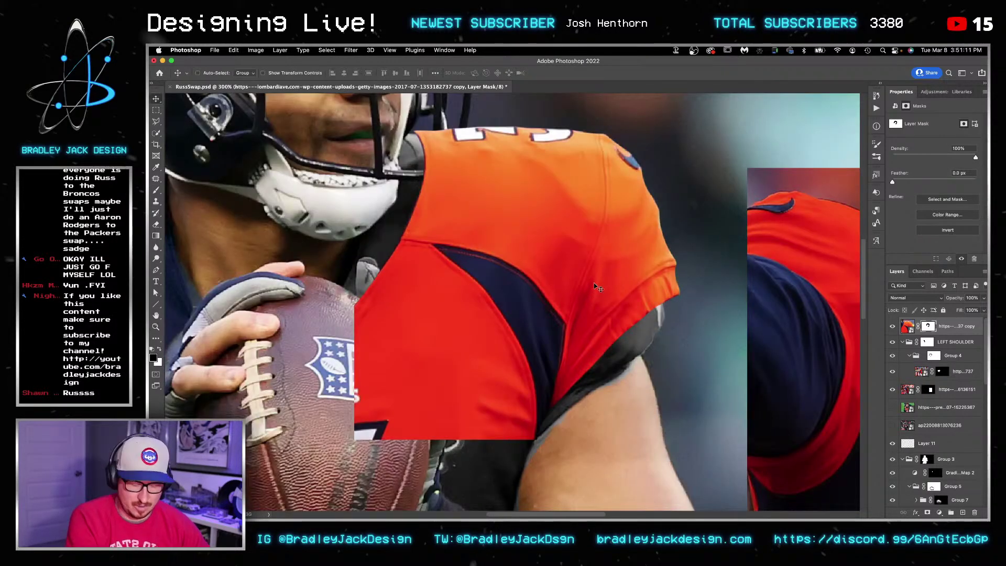
{"action": "key", "text": "5"}
{"action": "left_click_drag", "start_coordinate": [597, 286], "coordinate": [578, 265]}
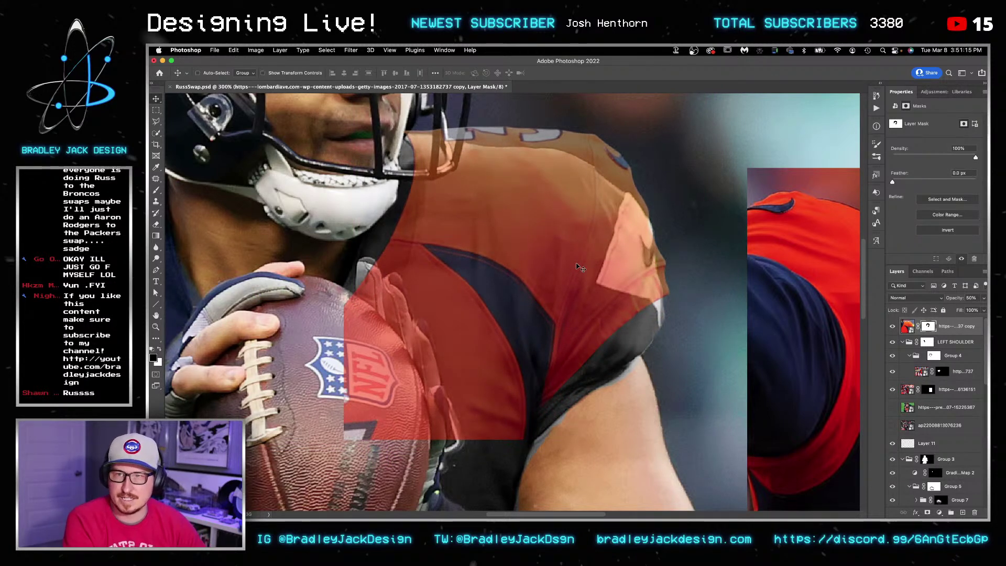
{"action": "left_click_drag", "start_coordinate": [531, 206], "coordinate": [519, 195]}
{"action": "key", "text": "Down"}
{"action": "key", "text": "Left"}
{"action": "key", "text": "Down"}
{"action": "key", "text": "Left"}
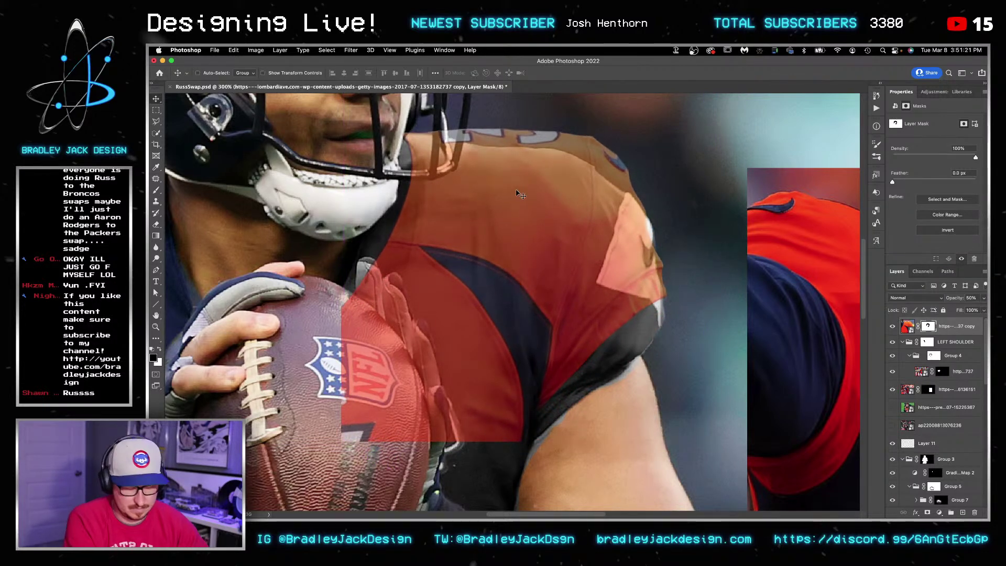
{"action": "key", "text": "0"}
Step: Convert the masked photo copy to a smart object and use Puppet Warp to pull its sleeve cuff down over the original sleeve
{"action": "left_click", "coordinate": [907, 326]}
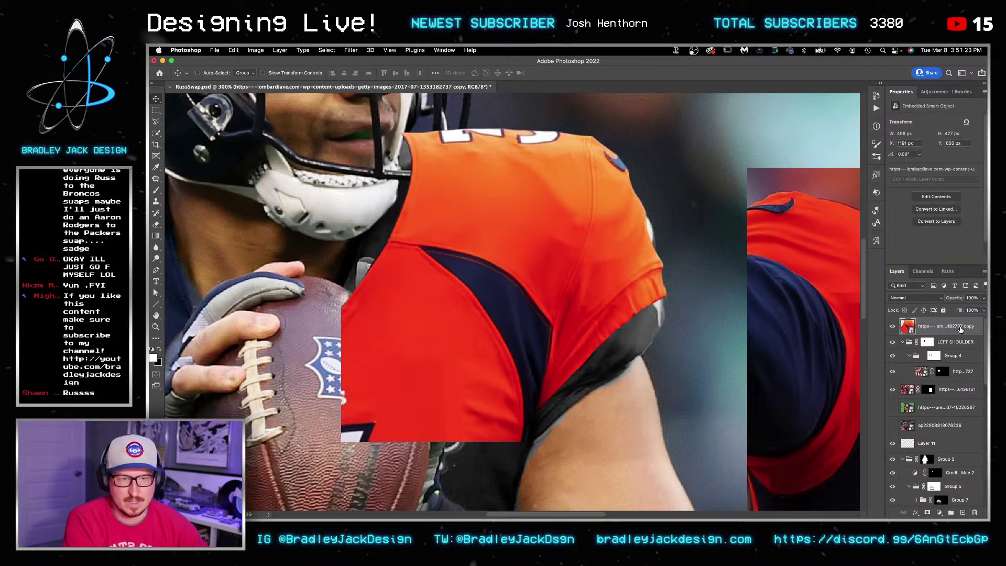
{"action": "left_click", "coordinate": [235, 50]}
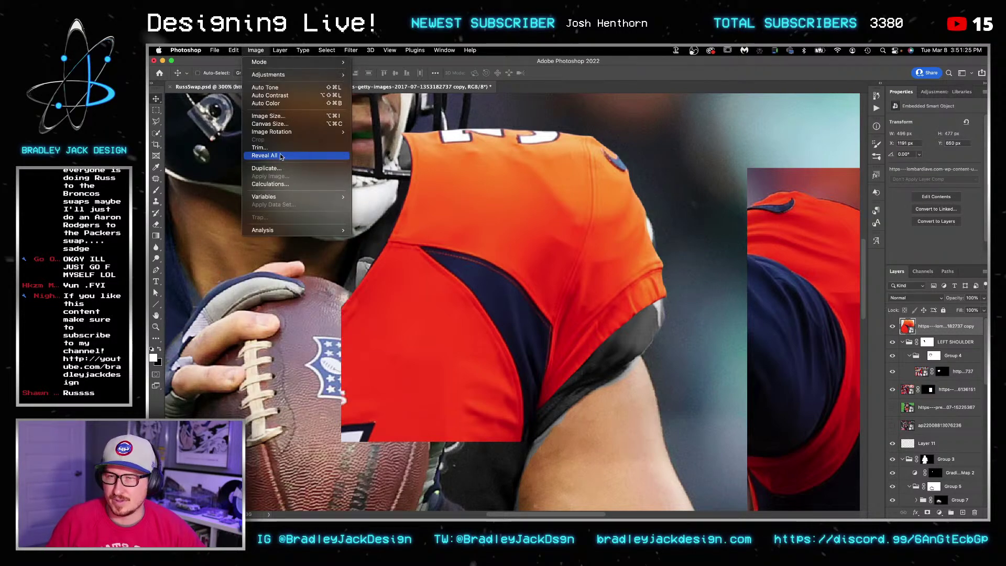
{"action": "left_click", "coordinate": [250, 220]}
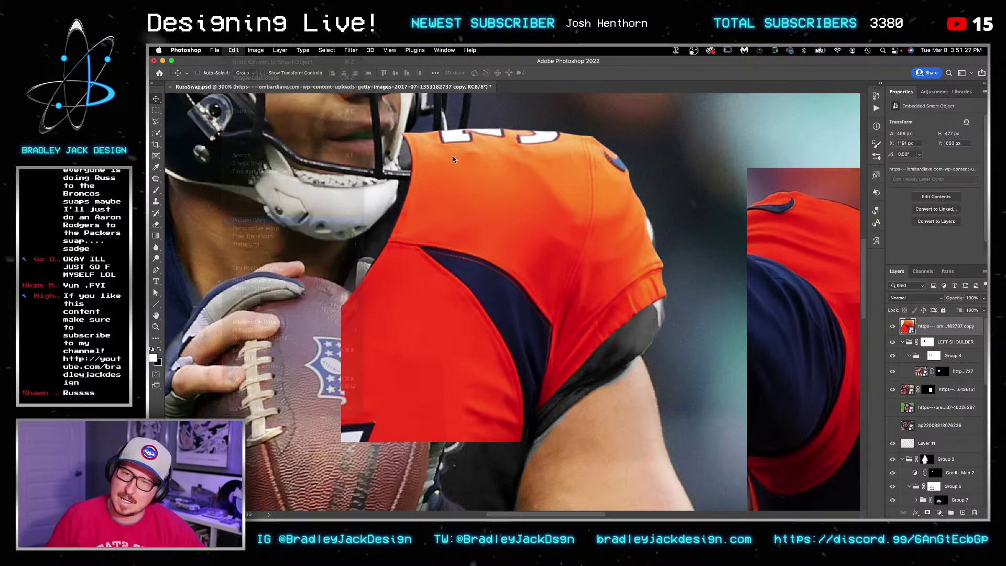
{"action": "left_click", "coordinate": [411, 135]}
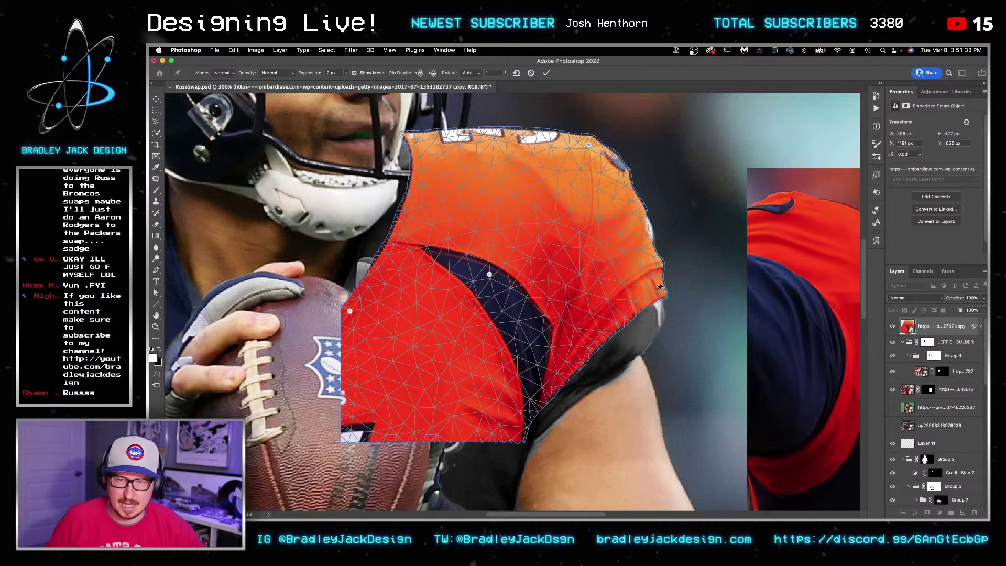
{"action": "left_click_drag", "start_coordinate": [663, 288], "coordinate": [663, 317]}
{"action": "left_click_drag", "start_coordinate": [582, 354], "coordinate": [611, 336]}
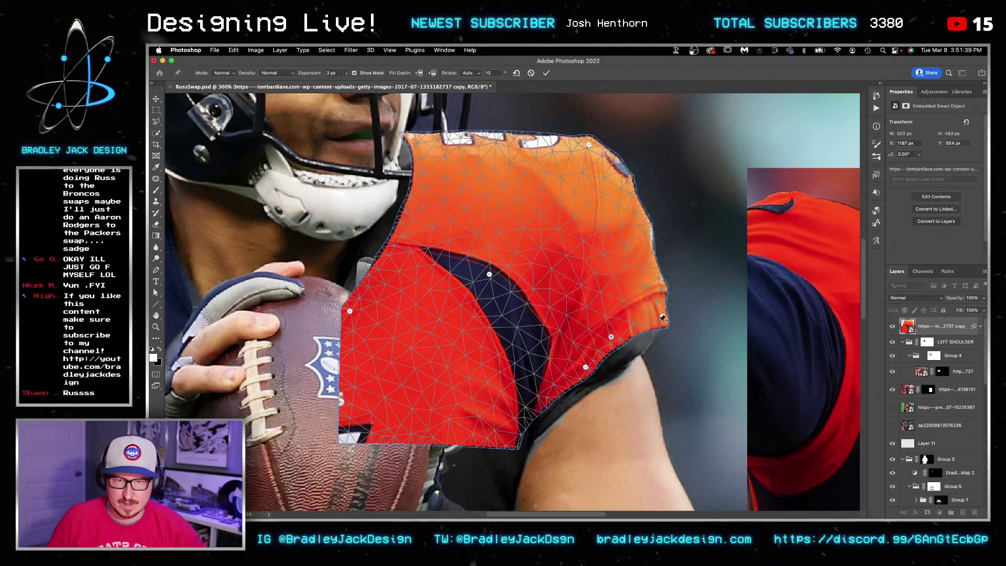
{"action": "left_click", "coordinate": [611, 337]}
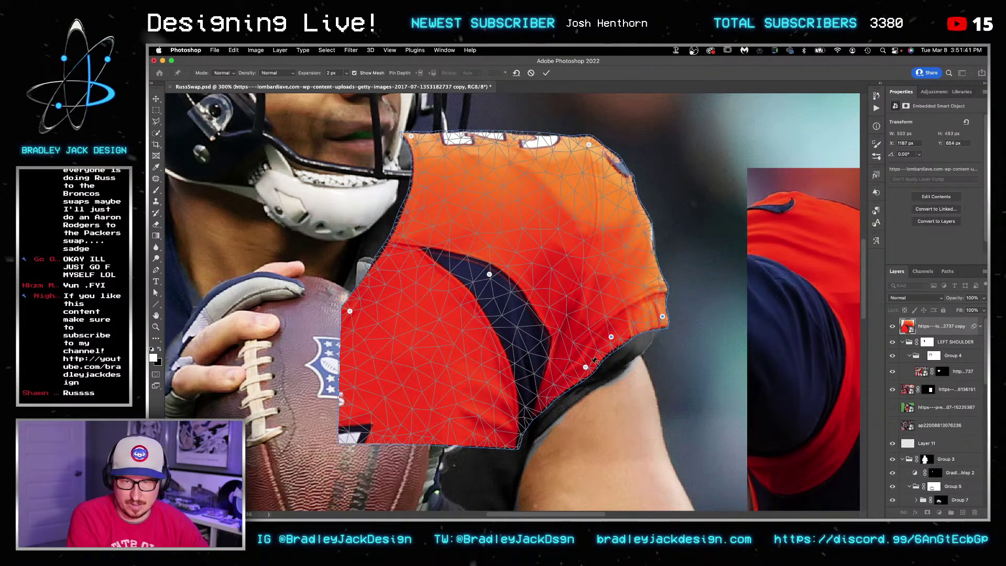
{"action": "left_click_drag", "start_coordinate": [587, 368], "coordinate": [588, 398]}
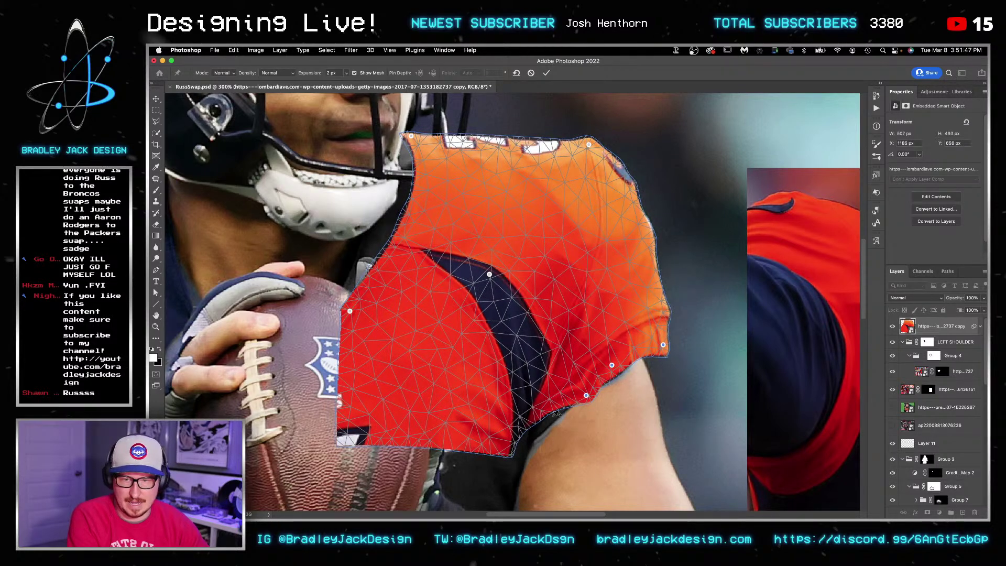
Step: Stretch the lower sleeve hem with more puppet pins so it follows the edge of the bare upper arm
{"action": "left_click_drag", "start_coordinate": [511, 449], "coordinate": [521, 465]}
{"action": "left_click_drag", "start_coordinate": [533, 427], "coordinate": [562, 384]}
{"action": "scroll", "coordinate": [590, 397], "scroll_direction": "up", "scroll_amount": 5}
{"action": "left_click_drag", "start_coordinate": [618, 349], "coordinate": [618, 357]}
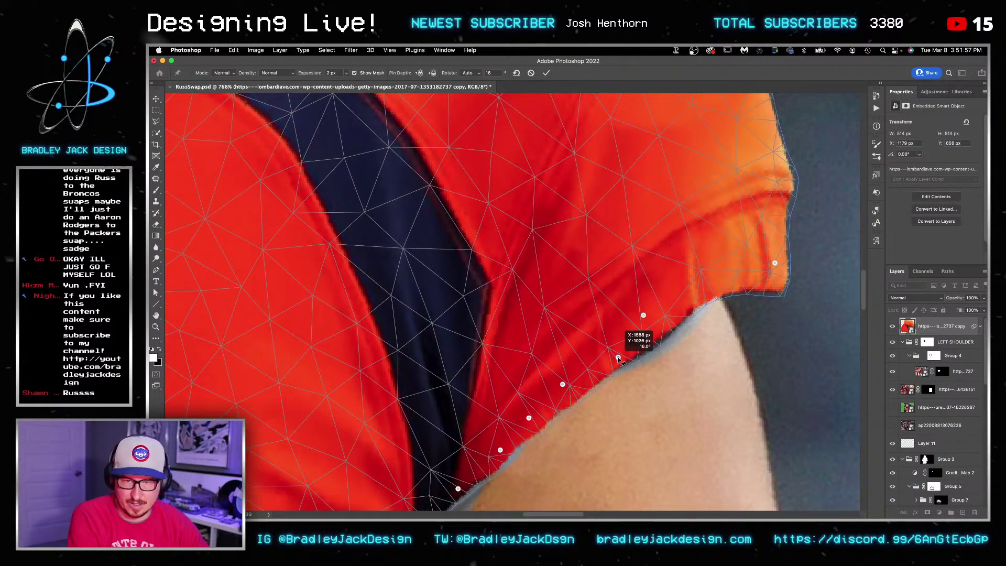
{"action": "left_click_drag", "start_coordinate": [644, 316], "coordinate": [642, 323]}
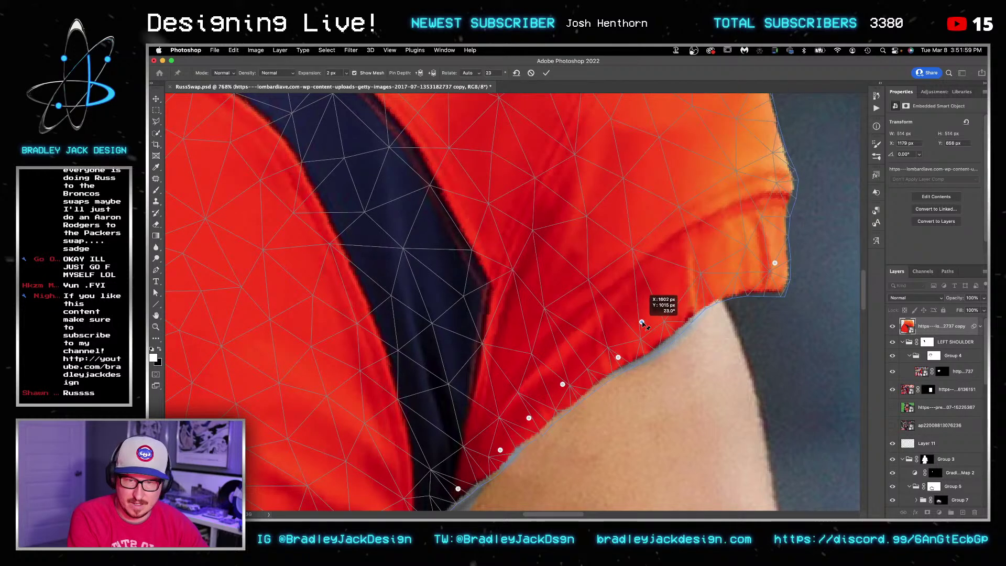
{"action": "left_click_drag", "start_coordinate": [708, 286], "coordinate": [716, 289]}
{"action": "left_click_drag", "start_coordinate": [775, 263], "coordinate": [774, 268]}
{"action": "left_click_drag", "start_coordinate": [619, 357], "coordinate": [618, 359]}
Step: Fine-tune the puppet pins near the armpit to cover the grey sliver between the navy panel and the arm
{"action": "scroll", "coordinate": [556, 367], "scroll_direction": "down", "scroll_amount": 3}
{"action": "scroll", "coordinate": [504, 437], "scroll_direction": "up", "scroll_amount": 3}
{"action": "scroll", "coordinate": [504, 437], "scroll_direction": "up", "scroll_amount": 3}
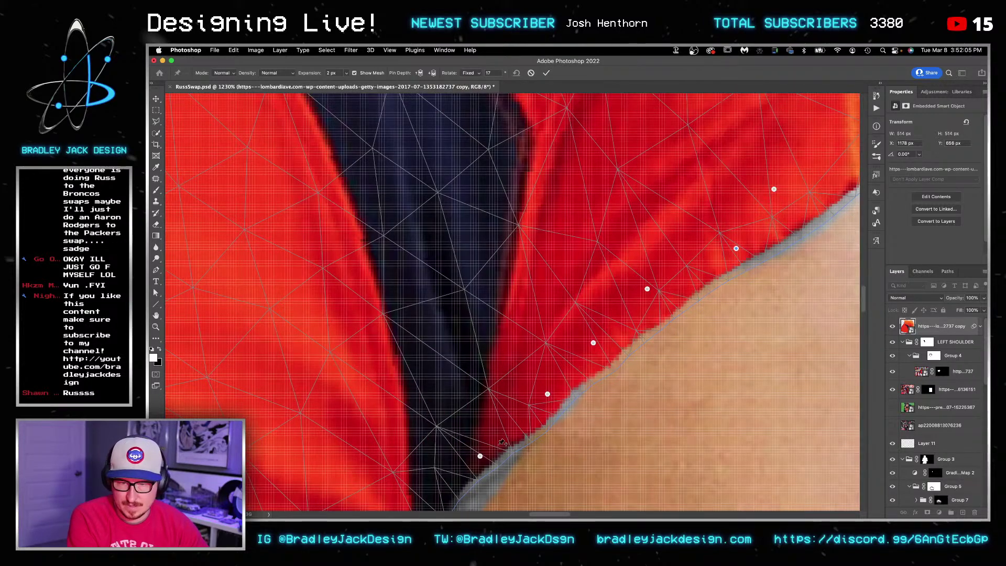
{"action": "left_click_drag", "start_coordinate": [481, 456], "coordinate": [483, 464]}
{"action": "left_click_drag", "start_coordinate": [547, 395], "coordinate": [534, 300]}
{"action": "scroll", "coordinate": [538, 396], "scroll_direction": "down", "scroll_amount": 3}
{"action": "left_click_drag", "start_coordinate": [478, 389], "coordinate": [478, 397]}
{"action": "scroll", "coordinate": [478, 394], "scroll_direction": "down", "scroll_amount": 3}
Step: Pin the neckline, reshape the top and outer edge of the shoulder to match the original outline, and apply the Puppet Warp
{"action": "left_click_drag", "start_coordinate": [434, 122], "coordinate": [545, 392]}
{"action": "mouse_move", "coordinate": [415, 134]}
{"action": "left_mouse_down"}
{"action": "mouse_move", "coordinate": [424, 131]}
{"action": "mouse_move", "coordinate": [414, 134]}
{"action": "left_mouse_up"}
{"action": "left_click", "coordinate": [449, 135]}
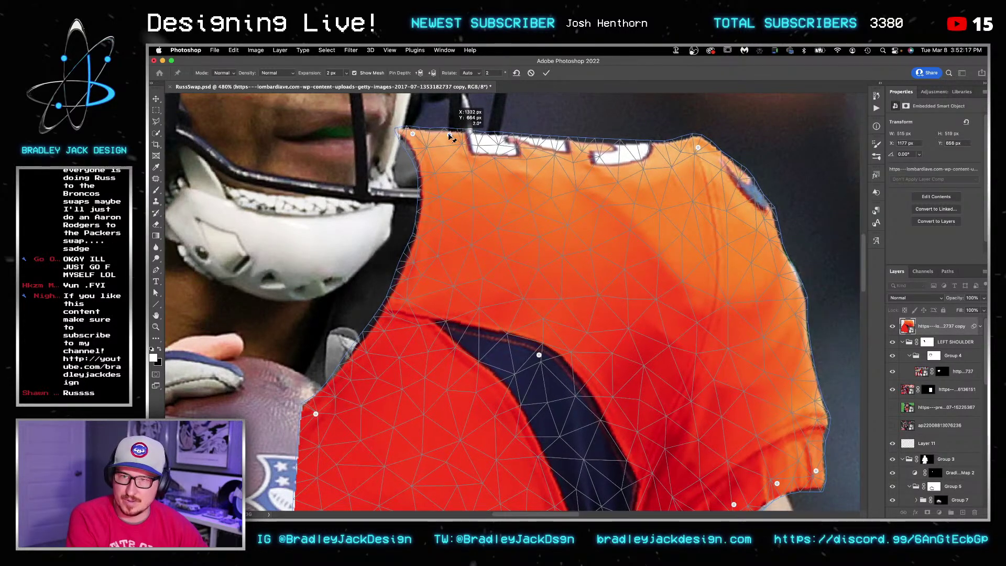
{"action": "mouse_move", "coordinate": [699, 150]}
{"action": "left_mouse_down"}
{"action": "mouse_move", "coordinate": [694, 198]}
{"action": "mouse_move", "coordinate": [703, 157]}
{"action": "mouse_move", "coordinate": [695, 166]}
{"action": "left_mouse_up"}
{"action": "left_click_drag", "start_coordinate": [775, 261], "coordinate": [785, 268]}
{"action": "scroll", "coordinate": [659, 180], "scroll_direction": "down", "scroll_amount": 3}
{"action": "scroll", "coordinate": [618, 226], "scroll_direction": "down", "scroll_amount": 5}
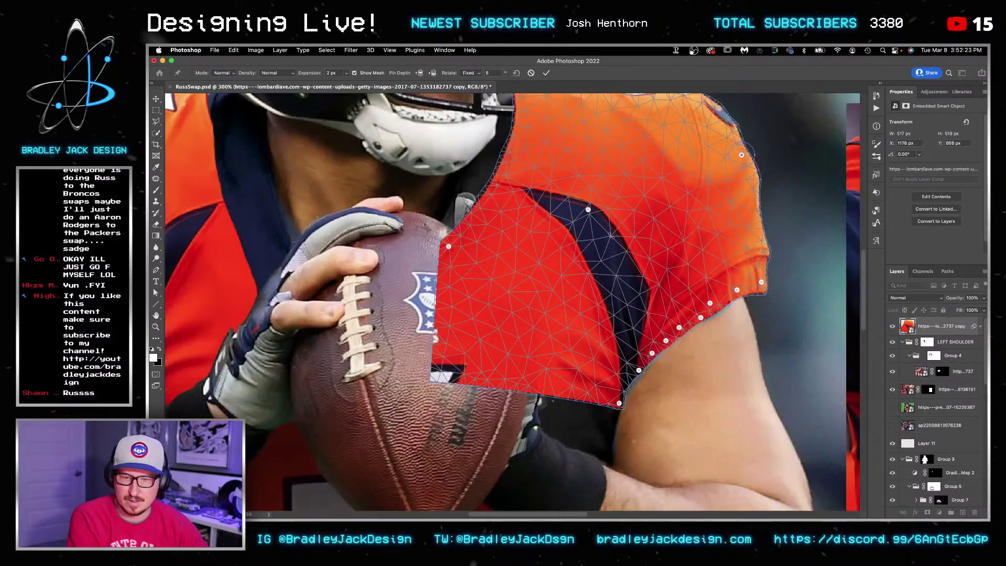
{"action": "key", "text": "Return"}
{"action": "scroll", "coordinate": [614, 262], "scroll_direction": "up", "scroll_amount": 3}
{"action": "scroll", "coordinate": [614, 262], "scroll_direction": "right", "scroll_amount": 4}
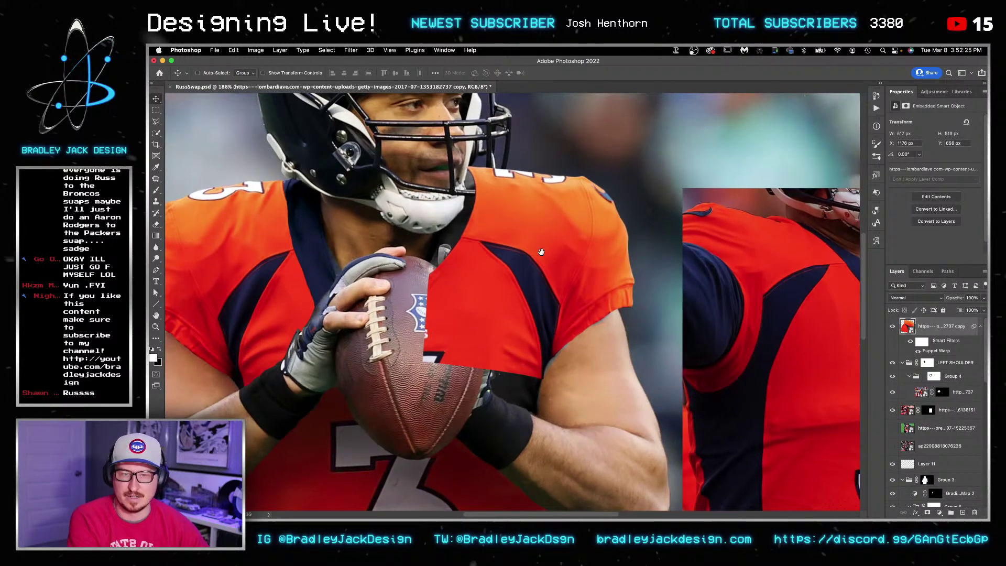
{"action": "scroll", "coordinate": [944, 410], "scroll_direction": "down", "scroll_amount": 5}
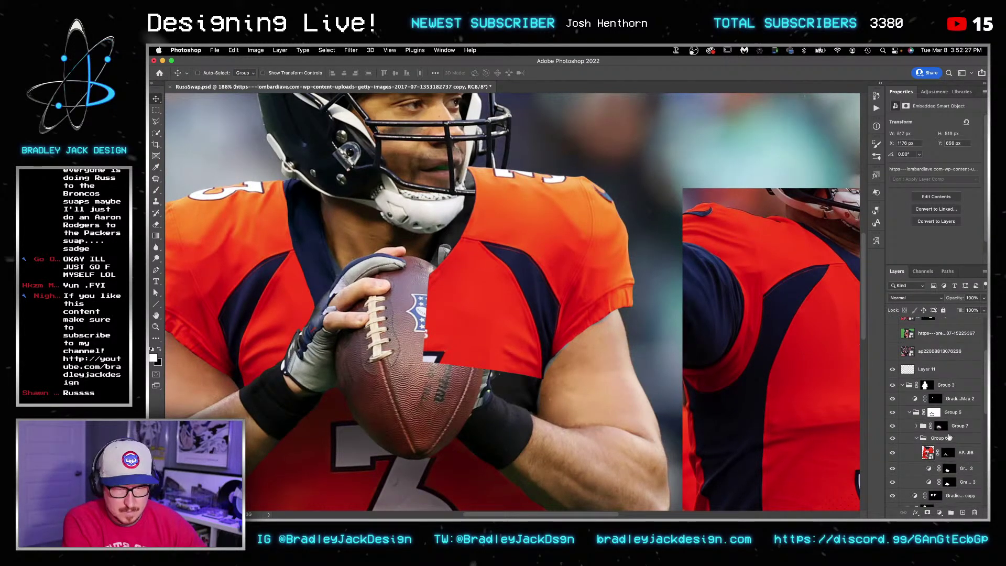
{"action": "left_click", "coordinate": [948, 459]}
{"action": "scroll", "coordinate": [893, 465], "scroll_direction": "down", "scroll_amount": 1}
{"action": "left_click", "coordinate": [934, 464]}
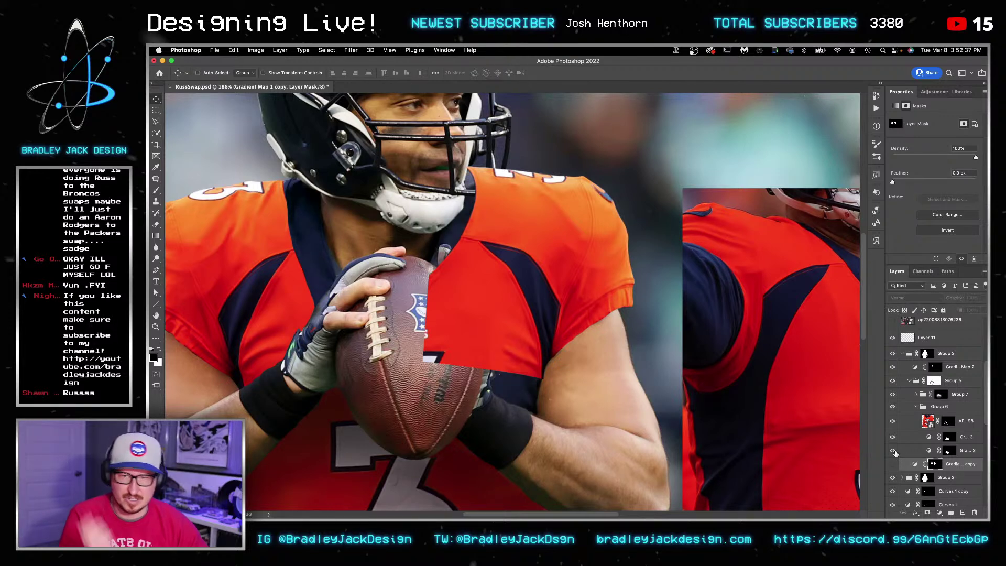
{"action": "scroll", "coordinate": [935, 352], "scroll_direction": "up", "scroll_amount": 5}
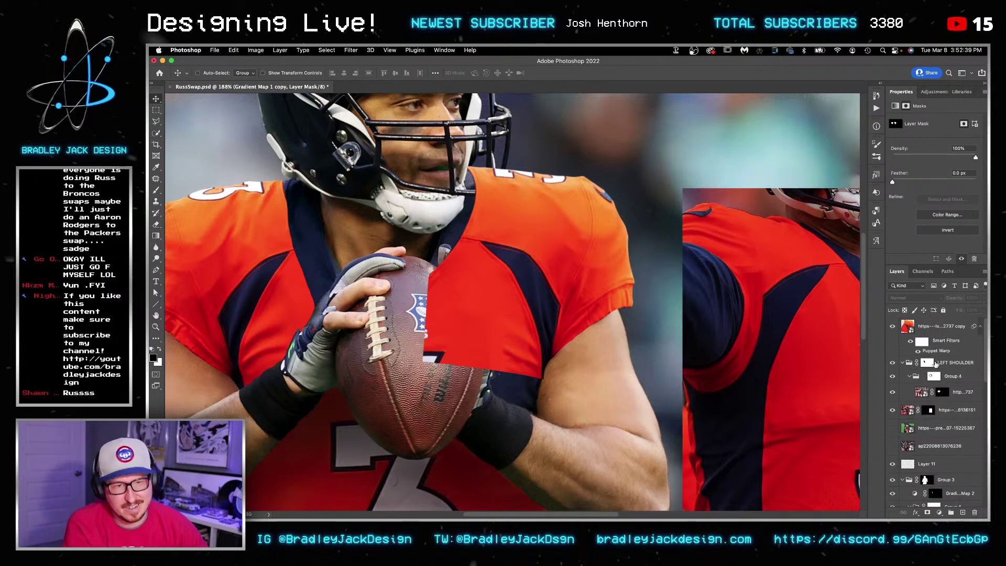
Step: Group the warped photo copy as RIGHT SHOULDER and give the group a fully black layer mask
{"action": "left_click", "coordinate": [936, 327]}
{"action": "key", "text": "super+g"}
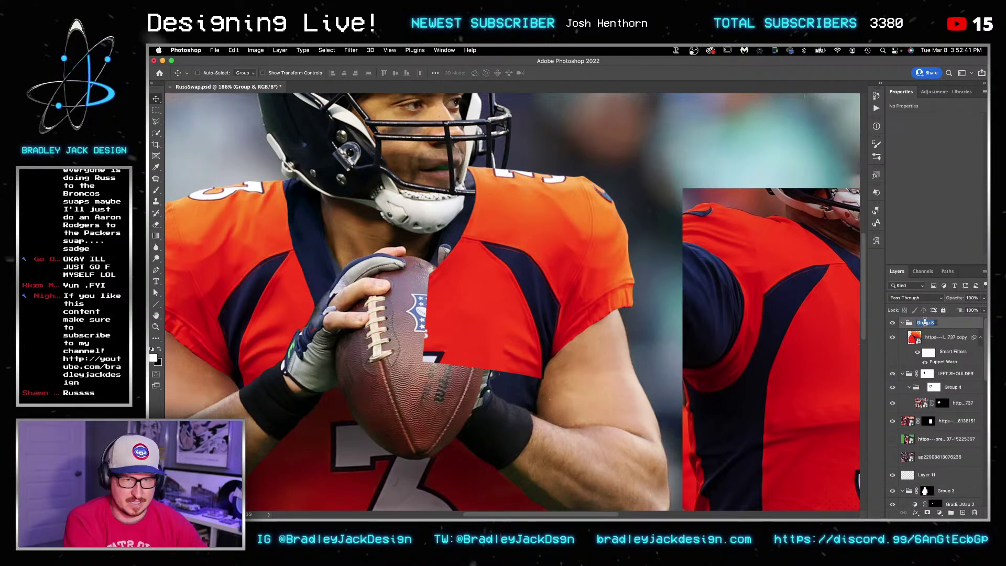
{"action": "key", "text": "super+a"}
{"action": "type", "text": "RIGHT SHOULDER"}
{"action": "key", "text": "Return"}
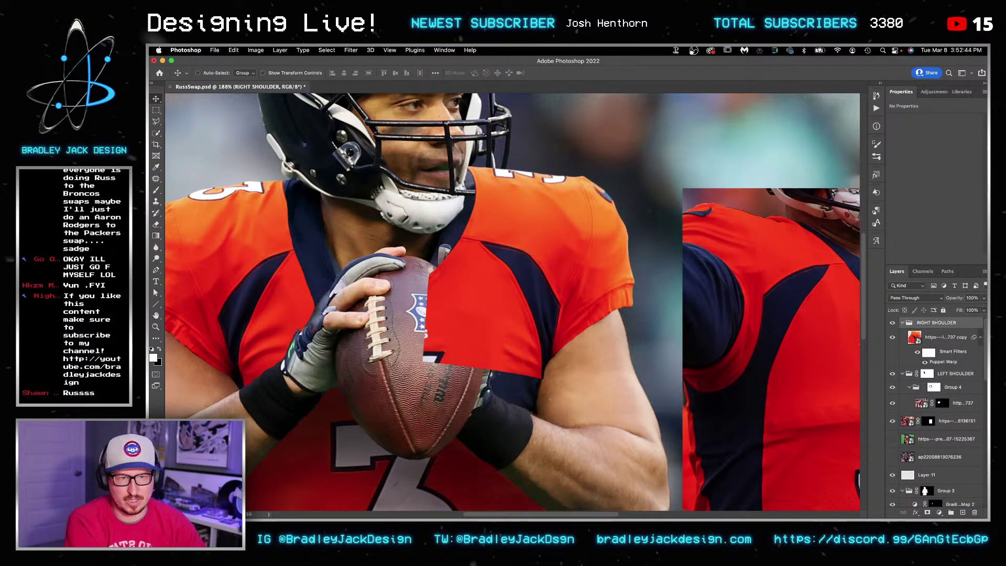
{"action": "left_click", "coordinate": [929, 513], "text": "alt"}
Step: Paint white on the RIGHT SHOULDER mask to reveal the orange shoulder, sleeve and navy side panel, using a smaller brush toward the collar
{"action": "key", "text": "b"}
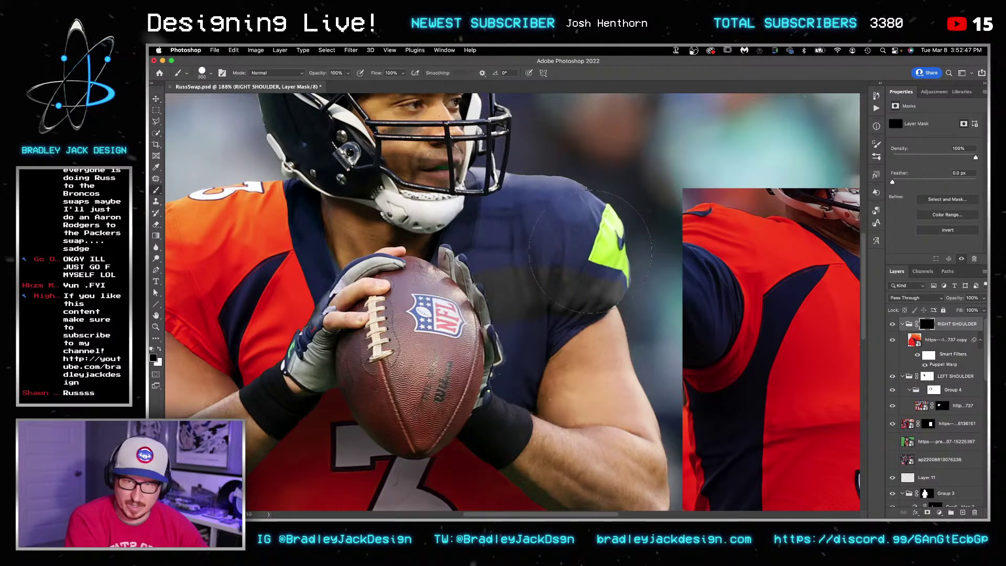
{"action": "key", "text": "x"}
{"action": "mouse_move", "coordinate": [583, 251]}
{"action": "left_mouse_down"}
{"action": "mouse_move", "coordinate": [556, 220]}
{"action": "mouse_move", "coordinate": [545, 225]}
{"action": "mouse_move", "coordinate": [592, 271]}
{"action": "mouse_move", "coordinate": [583, 296]}
{"action": "mouse_move", "coordinate": [592, 320]}
{"action": "mouse_move", "coordinate": [559, 320]}
{"action": "left_mouse_up"}
{"action": "mouse_move", "coordinate": [561, 325]}
{"action": "left_mouse_down"}
{"action": "mouse_move", "coordinate": [558, 348]}
{"action": "mouse_move", "coordinate": [545, 350]}
{"action": "mouse_move", "coordinate": [533, 274]}
{"action": "mouse_move", "coordinate": [512, 236]}
{"action": "mouse_move", "coordinate": [488, 241]}
{"action": "mouse_move", "coordinate": [536, 263]}
{"action": "left_mouse_up"}
{"action": "key", "text": "bracketleft"}
{"action": "key", "text": "bracketleft"}
{"action": "key", "text": "bracketleft"}
{"action": "mouse_move", "coordinate": [497, 225]}
{"action": "left_mouse_down"}
{"action": "mouse_move", "coordinate": [539, 195]}
{"action": "mouse_move", "coordinate": [522, 175]}
{"action": "left_mouse_up"}
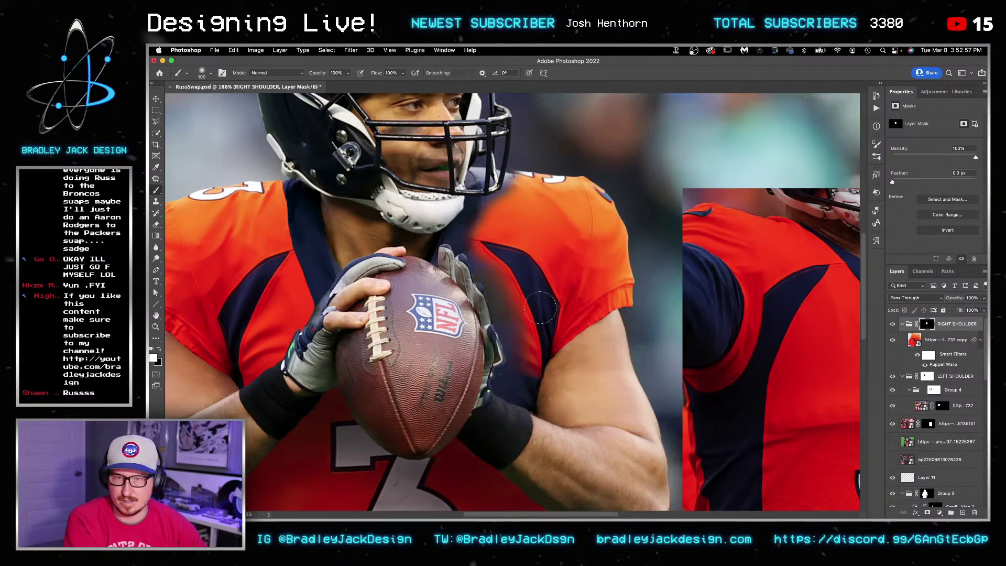
Step: Refine the RIGHT SHOULDER mask with a smaller brush along the lower chest between the glove, navy side panel and upper arm
{"action": "scroll", "coordinate": [547, 381], "scroll_direction": "up", "scroll_amount": 5}
{"action": "key", "text": "bracketleft"}
{"action": "key", "text": "bracketleft"}
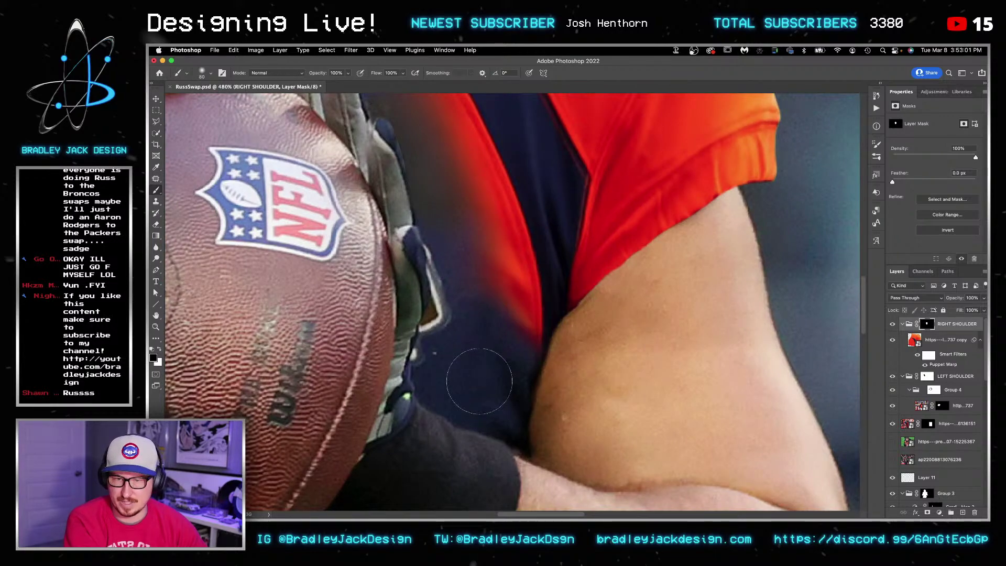
{"action": "left_click_drag", "start_coordinate": [429, 232], "coordinate": [529, 366]}
{"action": "left_click_drag", "start_coordinate": [492, 236], "coordinate": [567, 399]}
{"action": "key", "text": "bracketleft"}
{"action": "key", "text": "bracketleft"}
{"action": "key", "text": "x"}
{"action": "mouse_move", "coordinate": [510, 329]}
{"action": "left_mouse_down"}
{"action": "mouse_move", "coordinate": [509, 295]}
{"action": "mouse_move", "coordinate": [492, 340]}
{"action": "left_mouse_up"}
{"action": "key", "text": "x"}
{"action": "key", "text": "x"}
{"action": "key", "text": "x"}
{"action": "mouse_move", "coordinate": [492, 340]}
{"action": "left_mouse_down"}
{"action": "mouse_move", "coordinate": [497, 306]}
{"action": "mouse_move", "coordinate": [487, 342]}
{"action": "mouse_move", "coordinate": [512, 270]}
{"action": "mouse_move", "coordinate": [493, 343]}
{"action": "mouse_move", "coordinate": [548, 265]}
{"action": "mouse_move", "coordinate": [580, 252]}
{"action": "mouse_move", "coordinate": [576, 261]}
{"action": "mouse_move", "coordinate": [653, 187]}
{"action": "mouse_move", "coordinate": [643, 144]}
{"action": "mouse_move", "coordinate": [637, 158]}
{"action": "mouse_move", "coordinate": [622, 147]}
{"action": "mouse_move", "coordinate": [625, 162]}
{"action": "mouse_move", "coordinate": [566, 151]}
{"action": "mouse_move", "coordinate": [600, 170]}
{"action": "mouse_move", "coordinate": [597, 188]}
{"action": "mouse_move", "coordinate": [571, 199]}
{"action": "mouse_move", "coordinate": [579, 199]}
{"action": "mouse_move", "coordinate": [568, 231]}
{"action": "mouse_move", "coordinate": [590, 180]}
{"action": "mouse_move", "coordinate": [616, 165]}
{"action": "left_mouse_up"}
Step: Reveal the orange jersey up to a clean edge along the navy collar on the RIGHT SHOULDER mask
{"action": "key", "text": "x"}
{"action": "key", "text": "bracketleft"}
{"action": "key", "text": "bracketleft"}
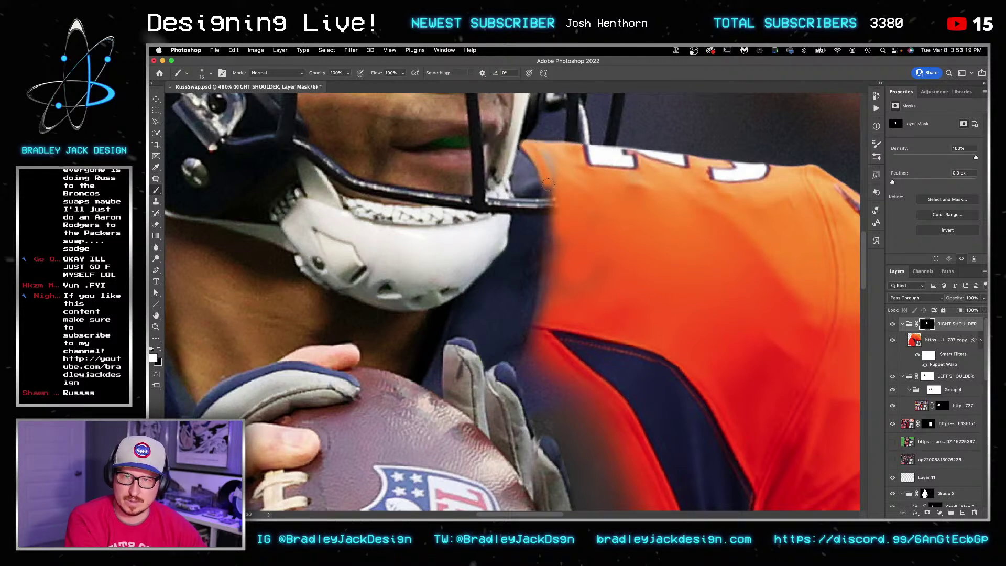
{"action": "left_click_drag", "start_coordinate": [549, 183], "coordinate": [554, 229]}
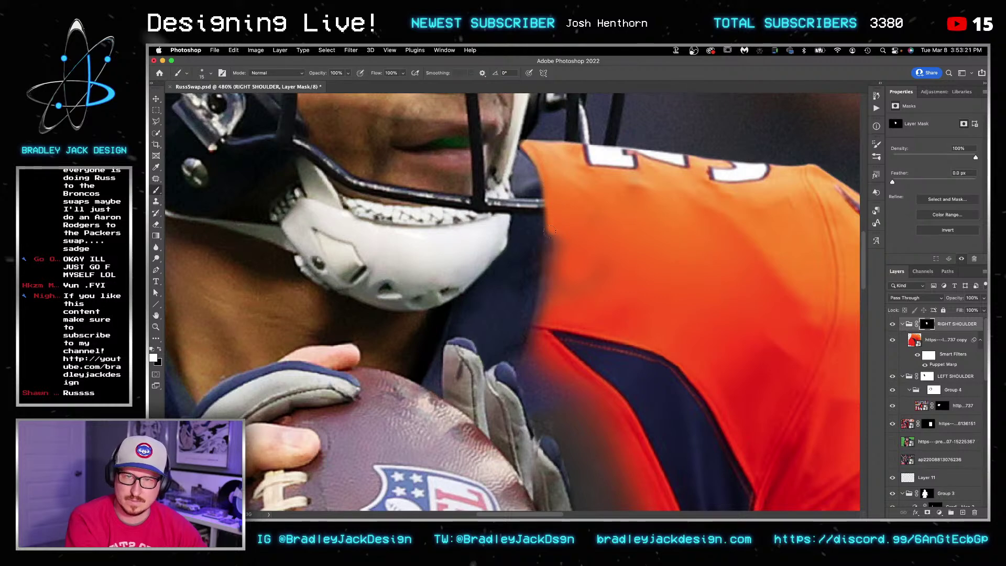
{"action": "left_click_drag", "start_coordinate": [554, 230], "coordinate": [553, 313]}
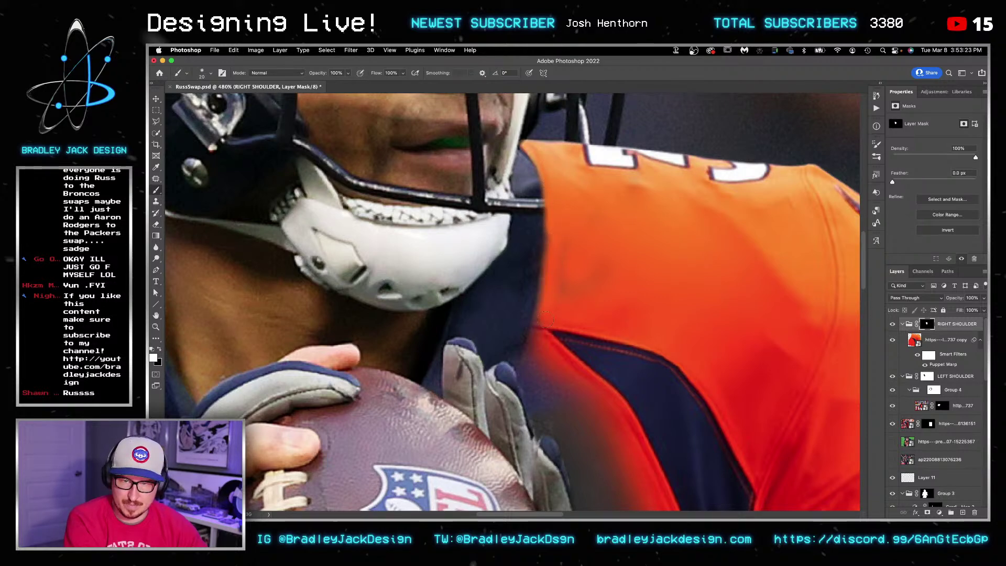
{"action": "mouse_move", "coordinate": [527, 383]}
{"action": "left_mouse_down"}
{"action": "mouse_move", "coordinate": [522, 367]}
{"action": "mouse_move", "coordinate": [535, 349]}
{"action": "left_mouse_up"}
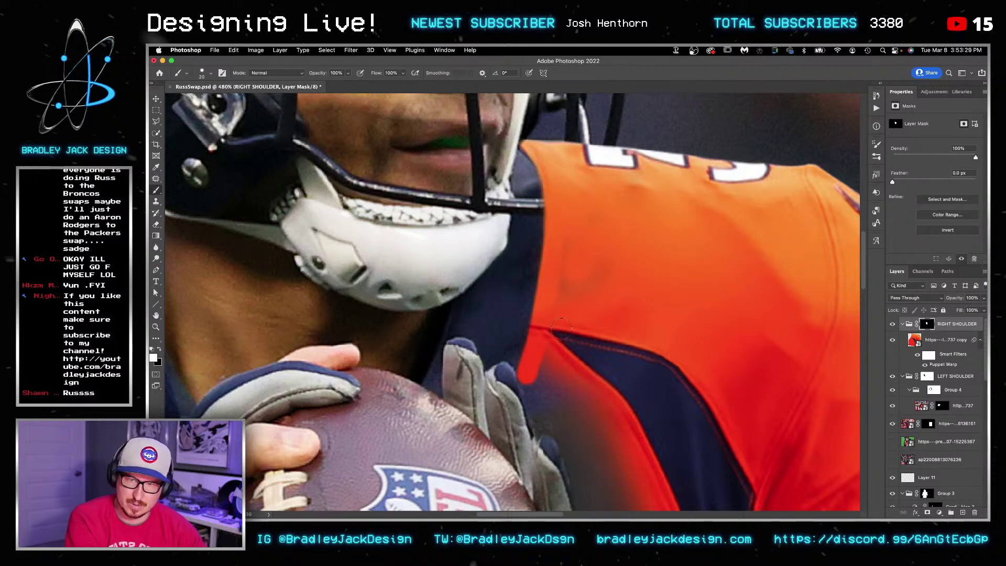
Step: Paint white on the mask to extend the red chest fabric down to the edges of the glove fingers
{"action": "left_click_drag", "start_coordinate": [528, 385], "coordinate": [539, 429]}
{"action": "scroll", "coordinate": [540, 429], "scroll_direction": "down", "scroll_amount": 5}
{"action": "mouse_move", "coordinate": [493, 321]}
{"action": "left_mouse_down"}
{"action": "mouse_move", "coordinate": [498, 352]}
{"action": "mouse_move", "coordinate": [509, 327]}
{"action": "mouse_move", "coordinate": [534, 389]}
{"action": "left_mouse_up"}
{"action": "left_click_drag", "start_coordinate": [539, 436], "coordinate": [526, 359]}
{"action": "mouse_move", "coordinate": [550, 444]}
{"action": "left_mouse_down"}
{"action": "mouse_move", "coordinate": [551, 383]}
{"action": "mouse_move", "coordinate": [511, 303]}
{"action": "mouse_move", "coordinate": [541, 396]}
{"action": "mouse_move", "coordinate": [530, 418]}
{"action": "mouse_move", "coordinate": [518, 415]}
{"action": "mouse_move", "coordinate": [563, 424]}
{"action": "mouse_move", "coordinate": [498, 194]}
{"action": "mouse_move", "coordinate": [465, 143]}
{"action": "mouse_move", "coordinate": [524, 210]}
{"action": "mouse_move", "coordinate": [592, 393]}
{"action": "mouse_move", "coordinate": [587, 402]}
{"action": "left_mouse_up"}
{"action": "key", "text": "bracketright"}
Step: Nest the RIGHT SHOULDER group in a new group with a layer mask and paint black where the shoulder covers the facemask
{"action": "scroll", "coordinate": [586, 402], "scroll_direction": "up", "scroll_amount": 10}
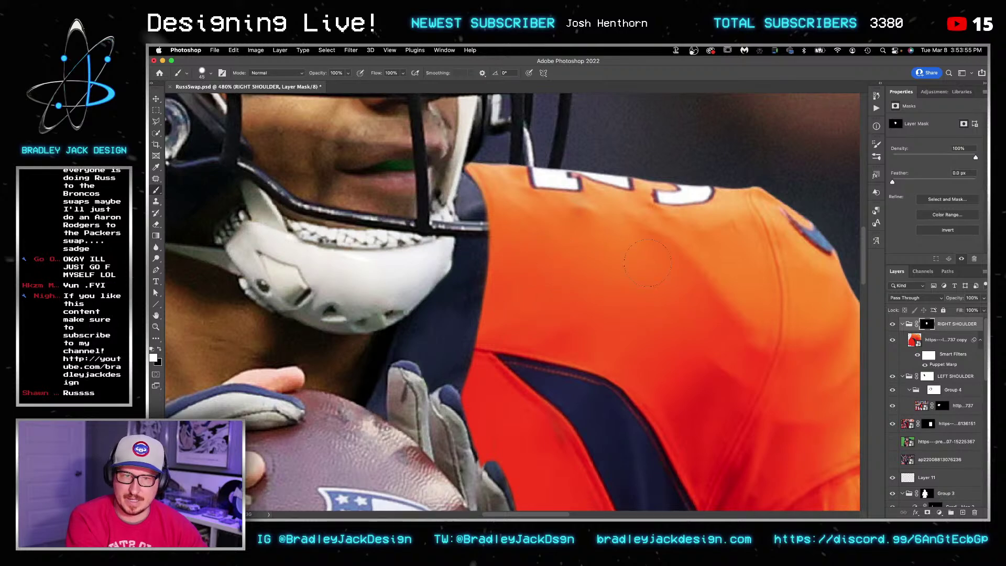
{"action": "key", "text": "super+g"}
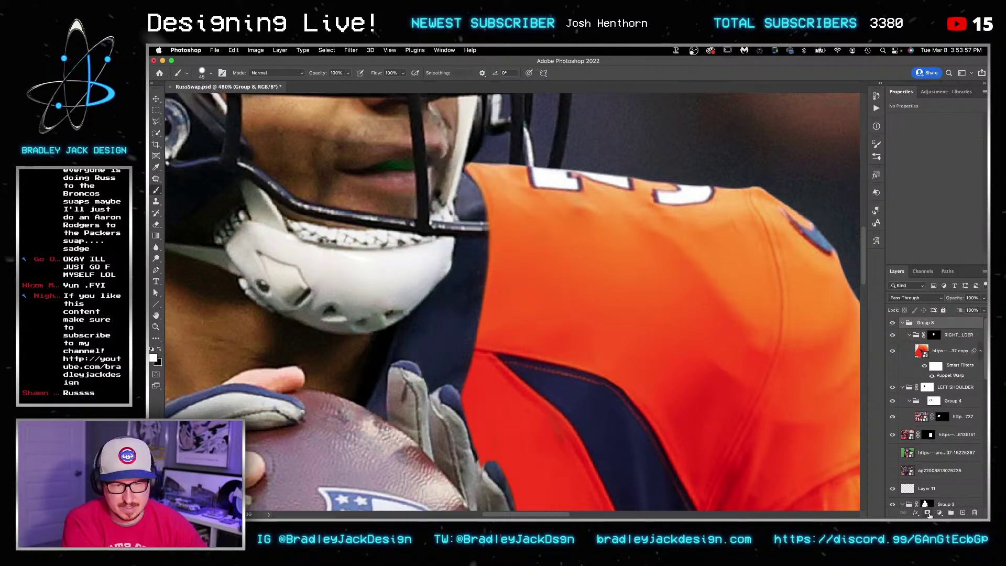
{"action": "left_click", "coordinate": [929, 514]}
{"action": "key", "text": "z"}
{"action": "key", "text": "b"}
{"action": "key", "text": "x"}
{"action": "mouse_move", "coordinate": [515, 170]}
{"action": "left_mouse_down"}
{"action": "mouse_move", "coordinate": [493, 210]}
{"action": "mouse_move", "coordinate": [531, 210]}
{"action": "mouse_move", "coordinate": [552, 197]}
{"action": "mouse_move", "coordinate": [527, 208]}
{"action": "left_mouse_up"}
Step: Restore the orange jersey below and between the facemask bars with a small white brush on the outer group's mask
{"action": "scroll", "coordinate": [527, 209], "scroll_direction": "up", "scroll_amount": 3}
{"action": "key", "text": "bracketleft"}
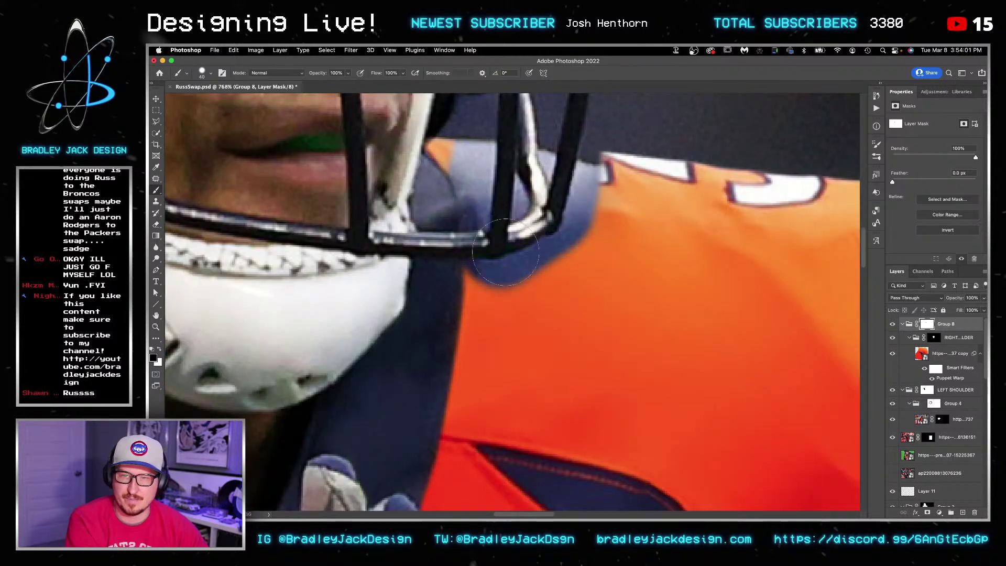
{"action": "key", "text": "bracketleft"}
{"action": "mouse_move", "coordinate": [472, 278]}
{"action": "left_mouse_down"}
{"action": "mouse_move", "coordinate": [561, 242]}
{"action": "mouse_move", "coordinate": [585, 163]}
{"action": "mouse_move", "coordinate": [579, 234]}
{"action": "mouse_move", "coordinate": [522, 281]}
{"action": "mouse_move", "coordinate": [472, 296]}
{"action": "left_mouse_up"}
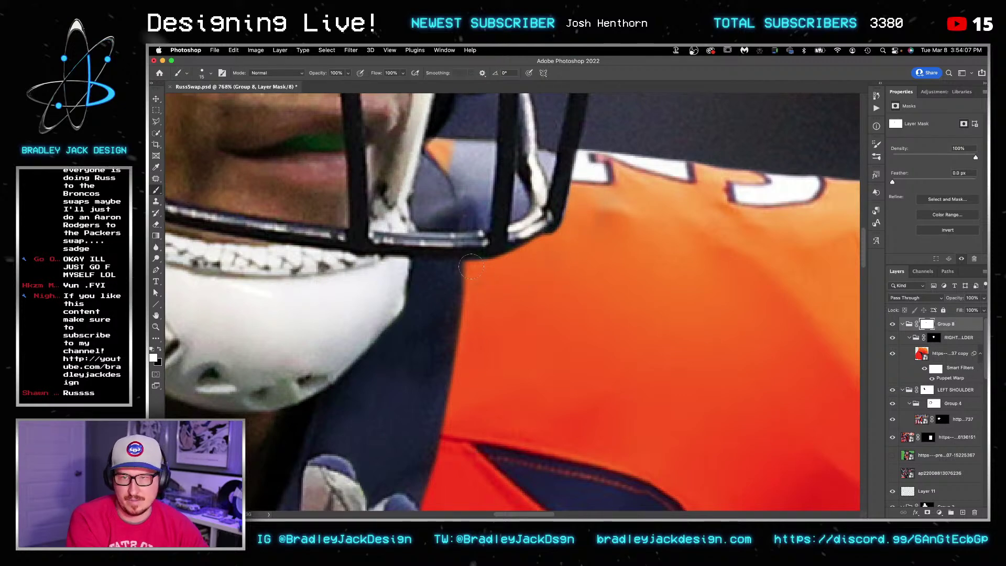
{"action": "mouse_move", "coordinate": [452, 168]}
{"action": "left_mouse_down"}
{"action": "mouse_move", "coordinate": [465, 220]}
{"action": "mouse_move", "coordinate": [481, 199]}
{"action": "mouse_move", "coordinate": [487, 152]}
{"action": "mouse_move", "coordinate": [468, 178]}
{"action": "left_mouse_up"}
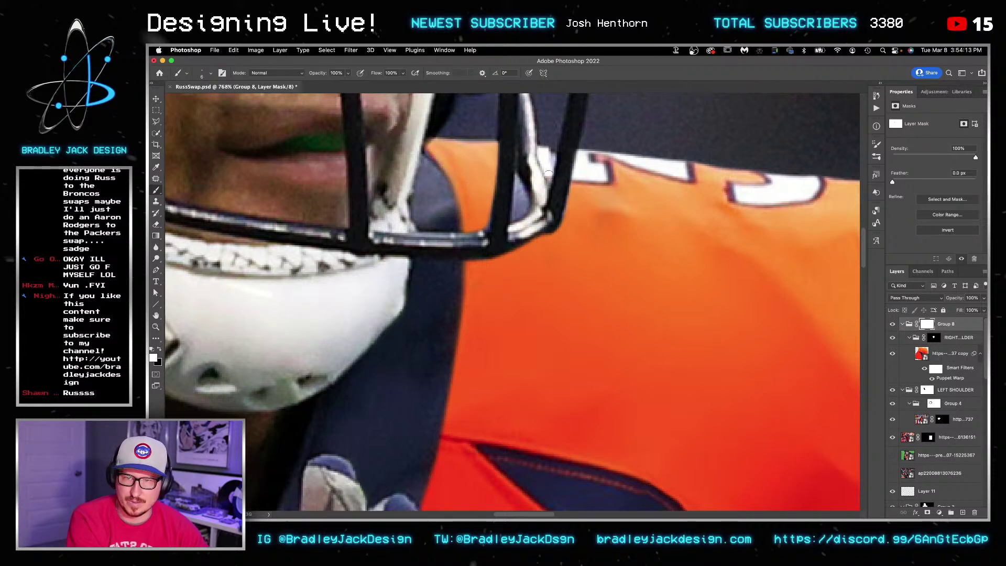
{"action": "mouse_move", "coordinate": [551, 169]}
{"action": "left_mouse_down"}
{"action": "mouse_move", "coordinate": [567, 139]}
{"action": "mouse_move", "coordinate": [556, 183]}
{"action": "left_mouse_up"}
{"action": "left_click_drag", "start_coordinate": [551, 148], "coordinate": [535, 180]}
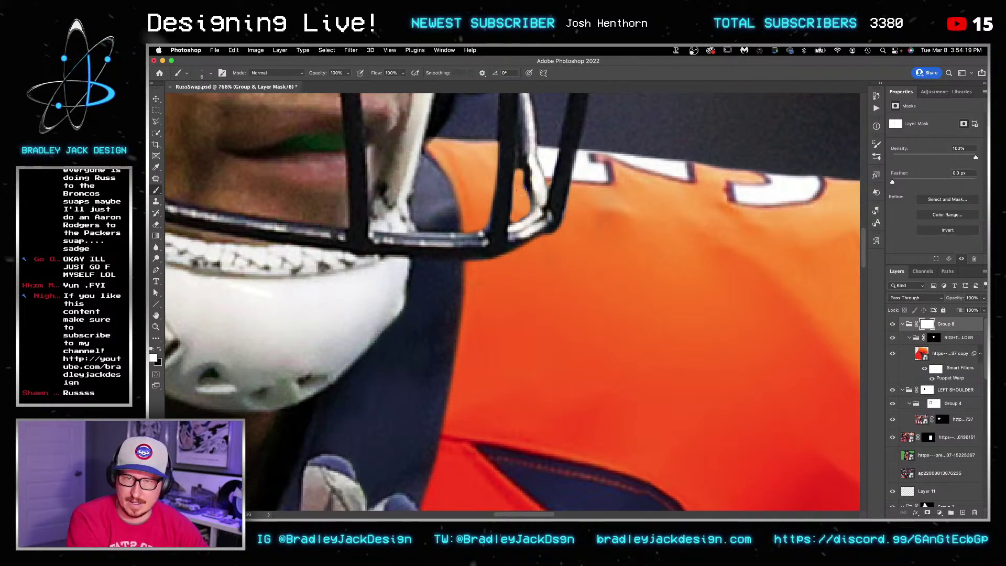
{"action": "key", "text": "x"}
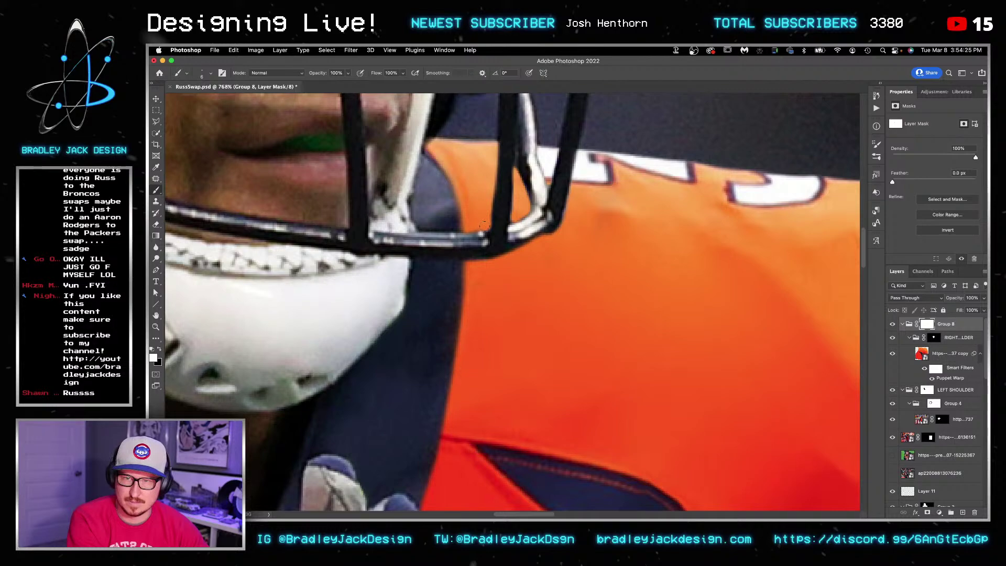
{"action": "scroll", "coordinate": [505, 212], "scroll_direction": "down", "scroll_amount": 5}
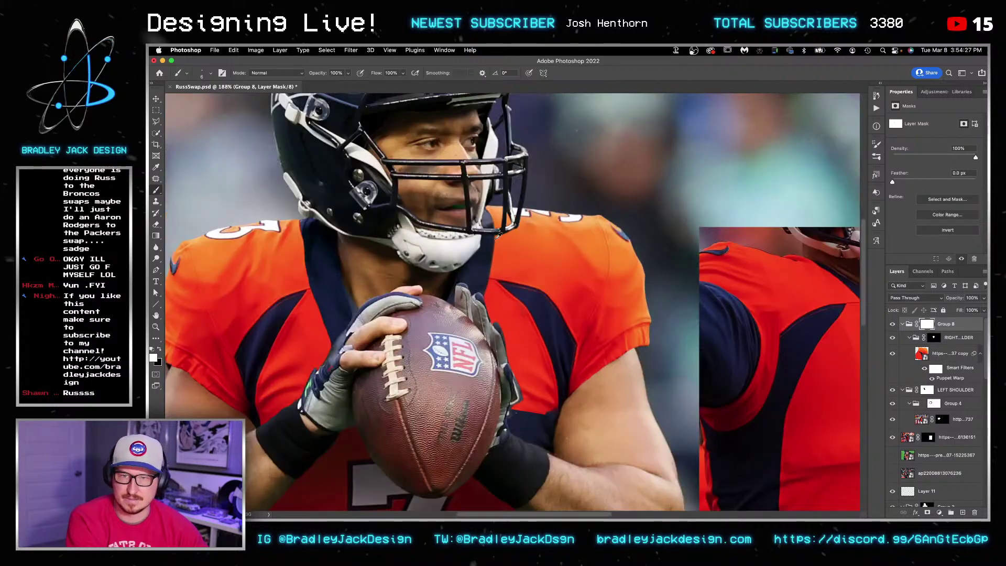
Step: Inspect the jersey next to the helmet's chin area and save the document
{"action": "scroll", "coordinate": [507, 229], "scroll_direction": "up", "scroll_amount": 8}
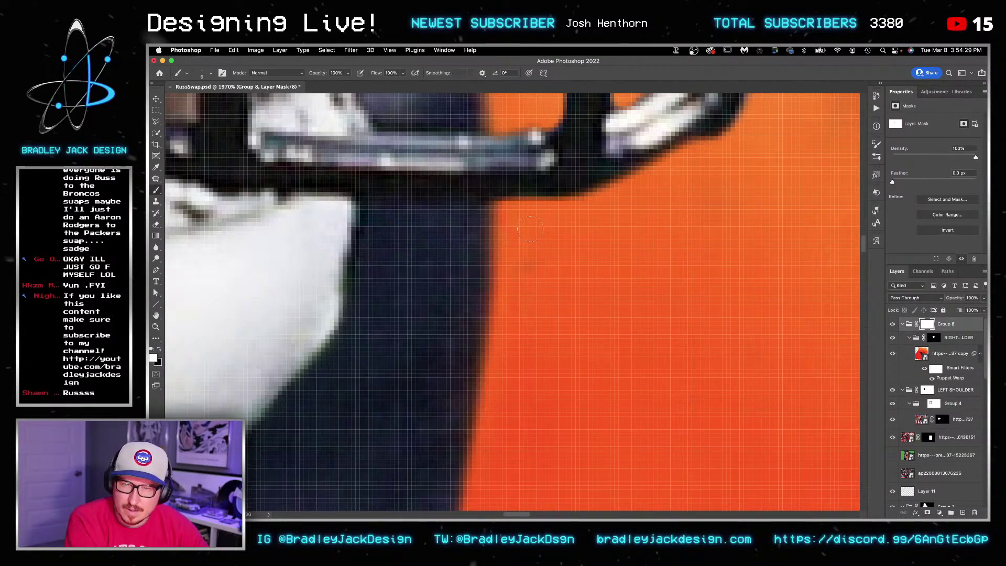
{"action": "scroll", "coordinate": [566, 265], "scroll_direction": "down", "scroll_amount": 8}
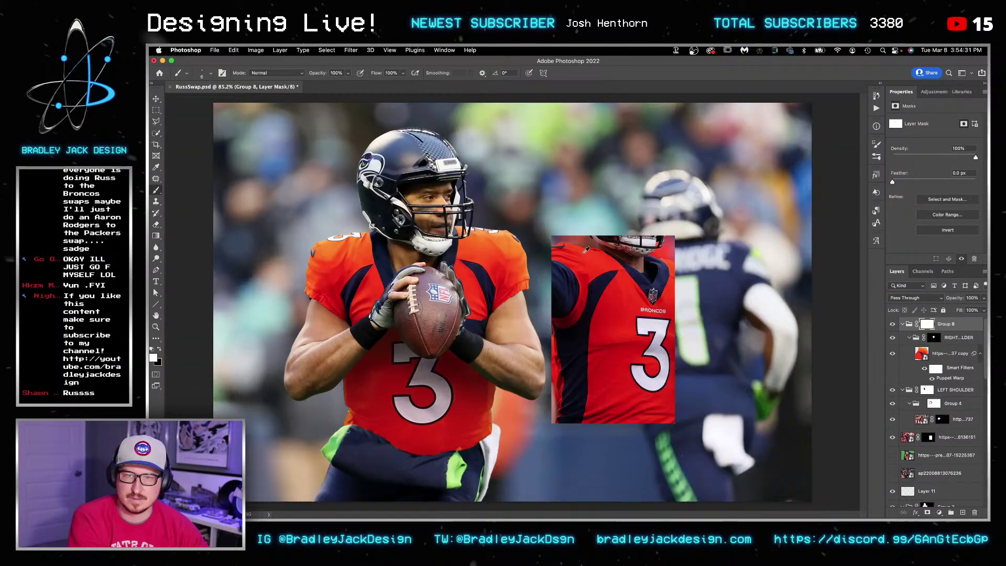
{"action": "key", "text": "ctrl+s"}
{"action": "key", "text": "v"}
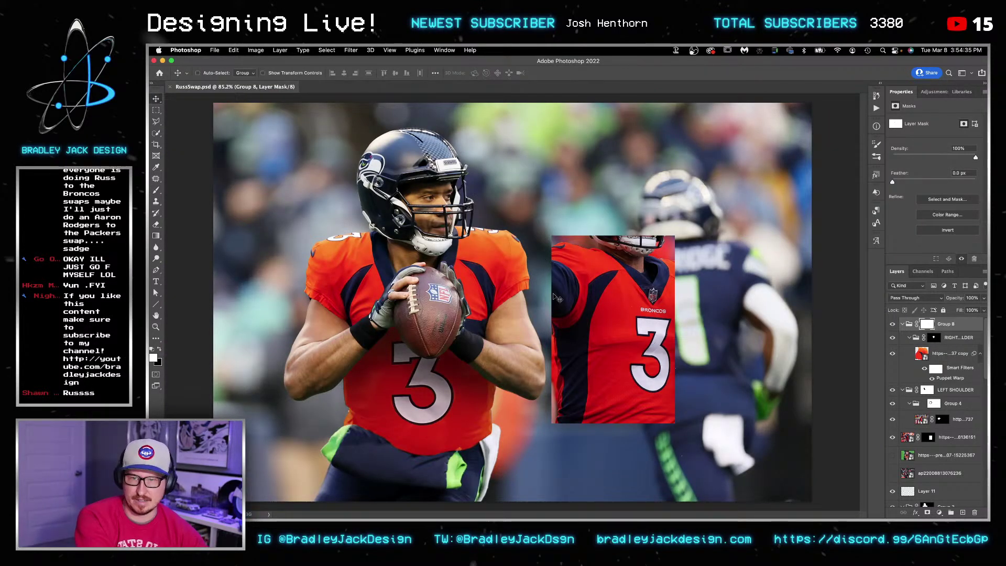
Step: Add a new empty layer at the top of Group 8 for repairing the jersey beside the upper arm
{"action": "key", "text": "z"}
{"action": "left_click", "coordinate": [478, 327]}
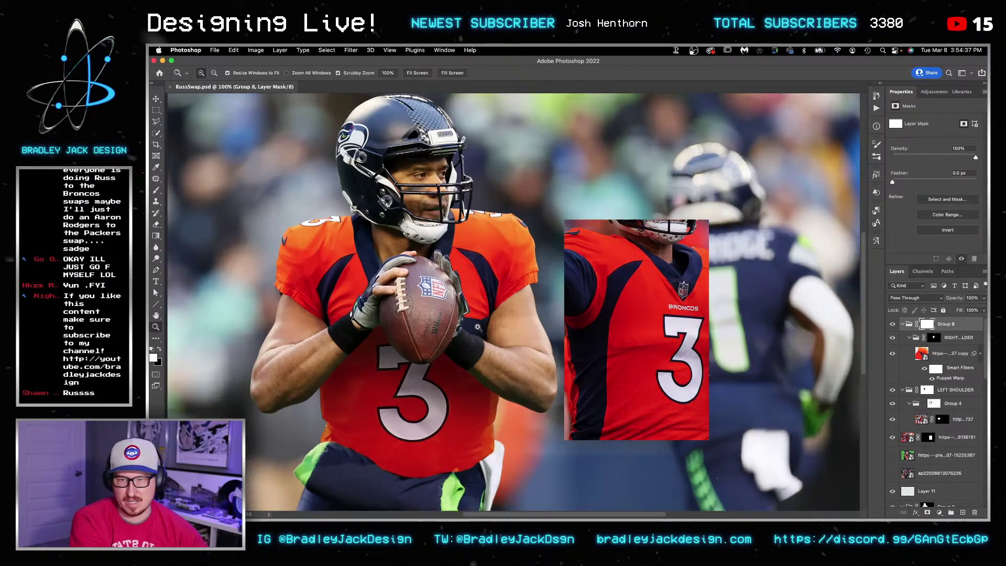
{"action": "left_click", "coordinate": [478, 327]}
{"action": "left_click", "coordinate": [478, 327]}
{"action": "left_click", "coordinate": [478, 327]}
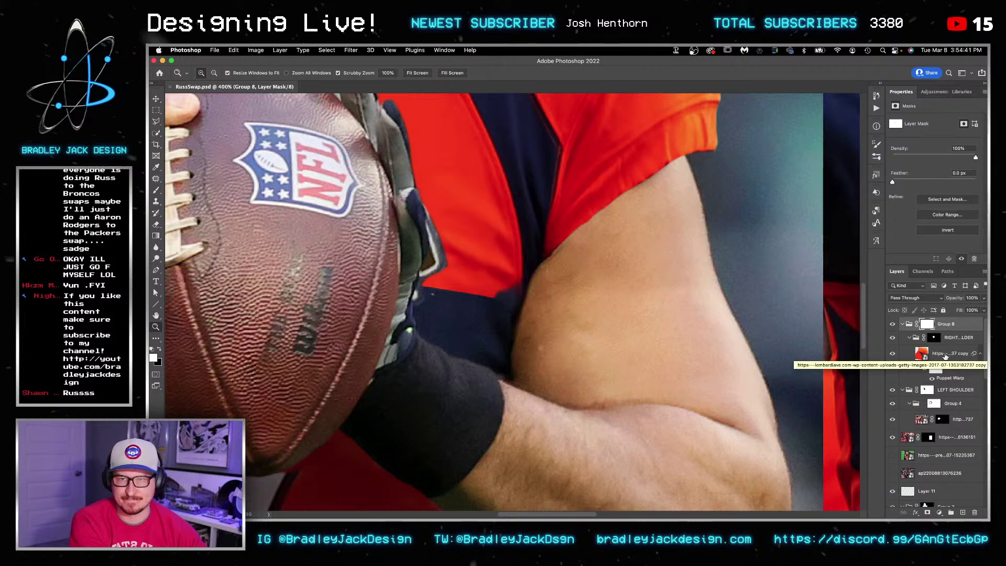
{"action": "left_click", "coordinate": [946, 354]}
{"action": "left_click", "coordinate": [946, 332]}
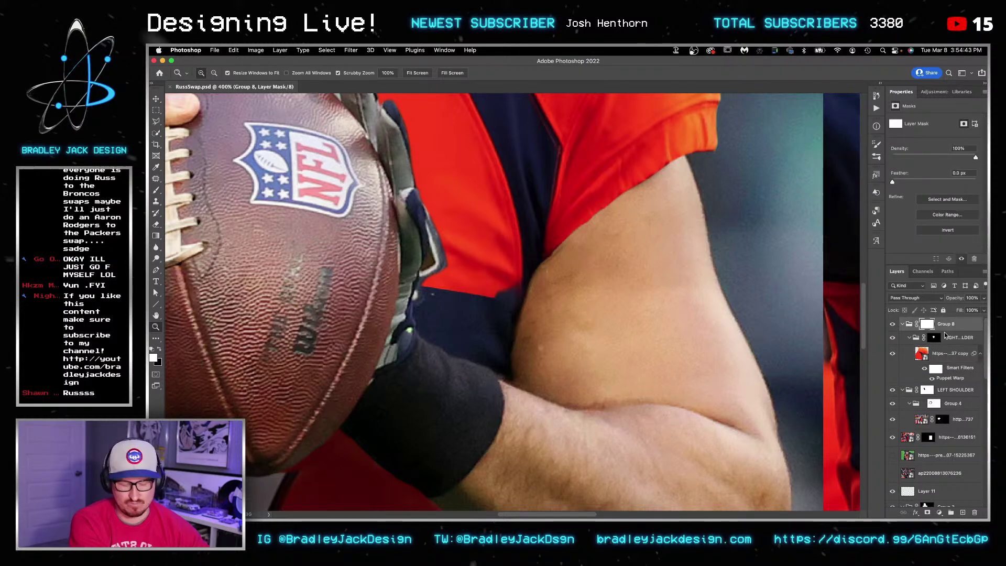
{"action": "key", "text": "super+alt+shift+n"}
Step: Clone Stamp red jersey fabric over the navy patch between the glove, wristband and upper arm, using a smaller brush at the edges
{"action": "key", "text": "s"}
{"action": "left_click", "coordinate": [453, 160], "text": "alt"}
{"action": "left_click", "coordinate": [462, 313]}
{"action": "left_click", "coordinate": [475, 307]}
{"action": "mouse_move", "coordinate": [486, 303]}
{"action": "left_mouse_down"}
{"action": "mouse_move", "coordinate": [463, 297]}
{"action": "mouse_move", "coordinate": [494, 287]}
{"action": "mouse_move", "coordinate": [510, 299]}
{"action": "mouse_move", "coordinate": [503, 325]}
{"action": "left_mouse_up"}
{"action": "left_click", "coordinate": [452, 171], "text": "alt"}
{"action": "left_click", "coordinate": [494, 288]}
{"action": "mouse_move", "coordinate": [442, 312]}
{"action": "left_mouse_down"}
{"action": "mouse_move", "coordinate": [424, 319]}
{"action": "mouse_move", "coordinate": [443, 351]}
{"action": "mouse_move", "coordinate": [419, 359]}
{"action": "left_mouse_up"}
{"action": "mouse_move", "coordinate": [492, 323]}
{"action": "left_mouse_down"}
{"action": "mouse_move", "coordinate": [461, 362]}
{"action": "mouse_move", "coordinate": [503, 373]}
{"action": "mouse_move", "coordinate": [496, 356]}
{"action": "mouse_move", "coordinate": [493, 372]}
{"action": "mouse_move", "coordinate": [503, 340]}
{"action": "mouse_move", "coordinate": [514, 391]}
{"action": "left_mouse_up"}
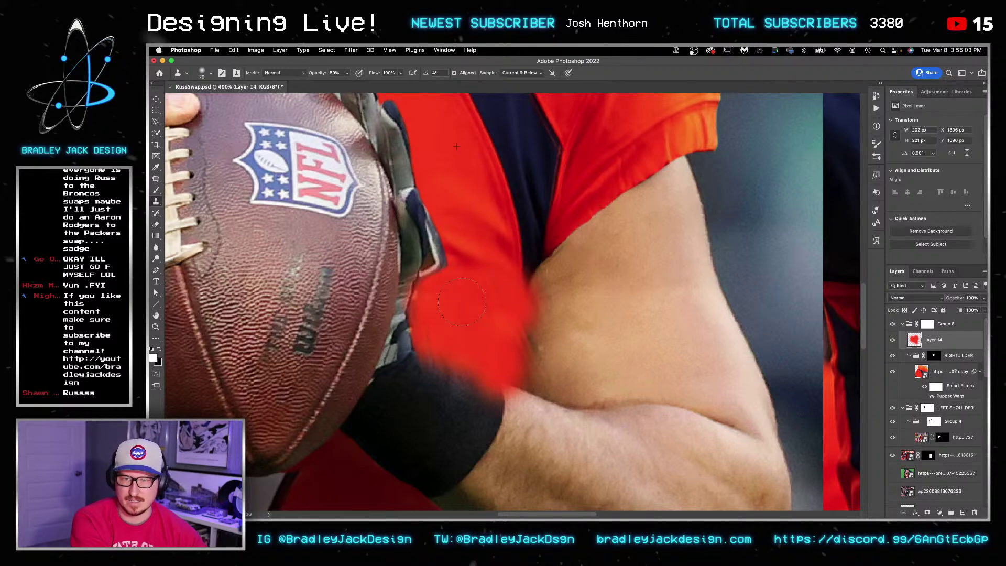
{"action": "key", "text": "bracketleft"}
{"action": "key", "text": "bracketleft"}
{"action": "key", "text": "bracketleft"}
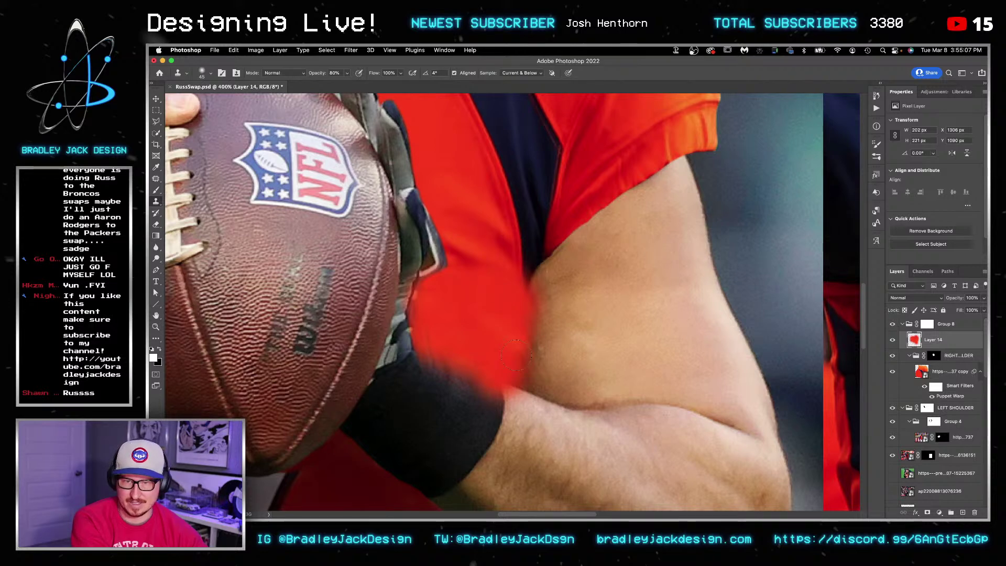
{"action": "left_click_drag", "start_coordinate": [510, 379], "coordinate": [520, 384]}
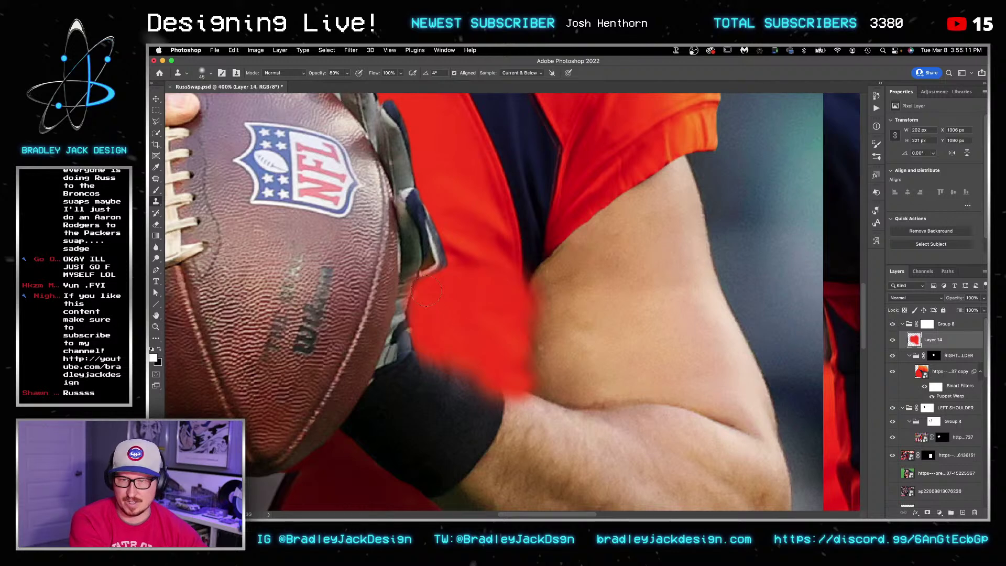
Step: Move the cloned fabric layer above Group 8 and add a black mask that hides it, ready for brushing
{"action": "key", "text": "super+]"}
{"action": "key", "text": "v"}
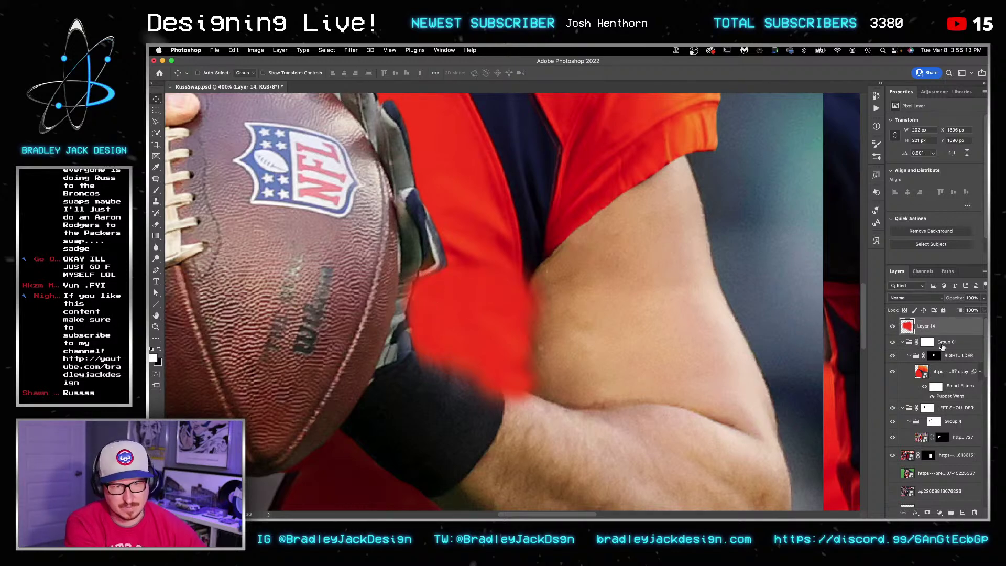
{"action": "left_click", "coordinate": [928, 512], "text": "alt"}
{"action": "key", "text": "z"}
{"action": "left_click", "coordinate": [518, 314]}
{"action": "key", "text": "b"}
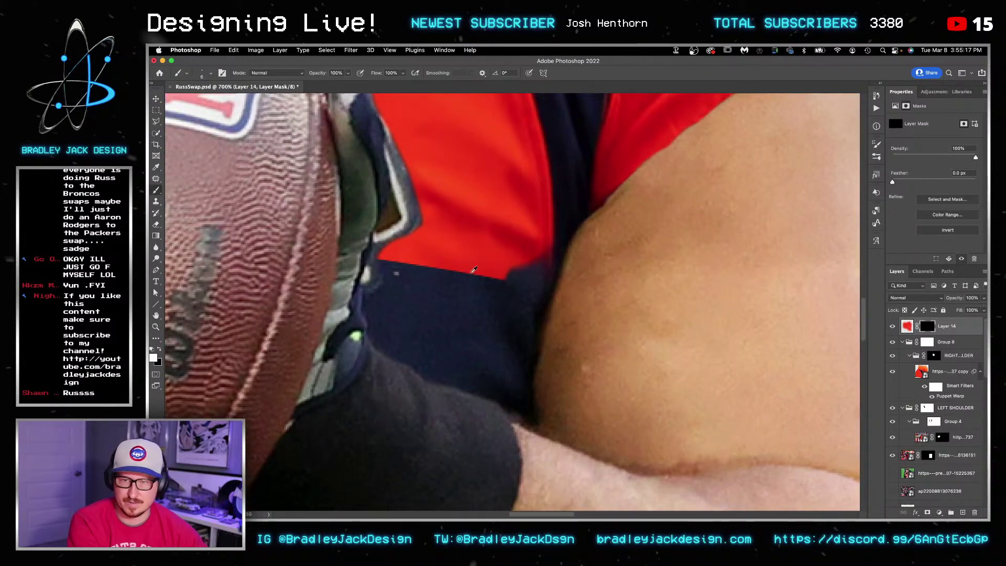
{"action": "key", "text": "]"}
{"action": "key", "text": "]"}
{"action": "key", "text": "]"}
{"action": "key", "text": "]"}
{"action": "key", "text": "]"}
{"action": "key", "text": "alt+]"}
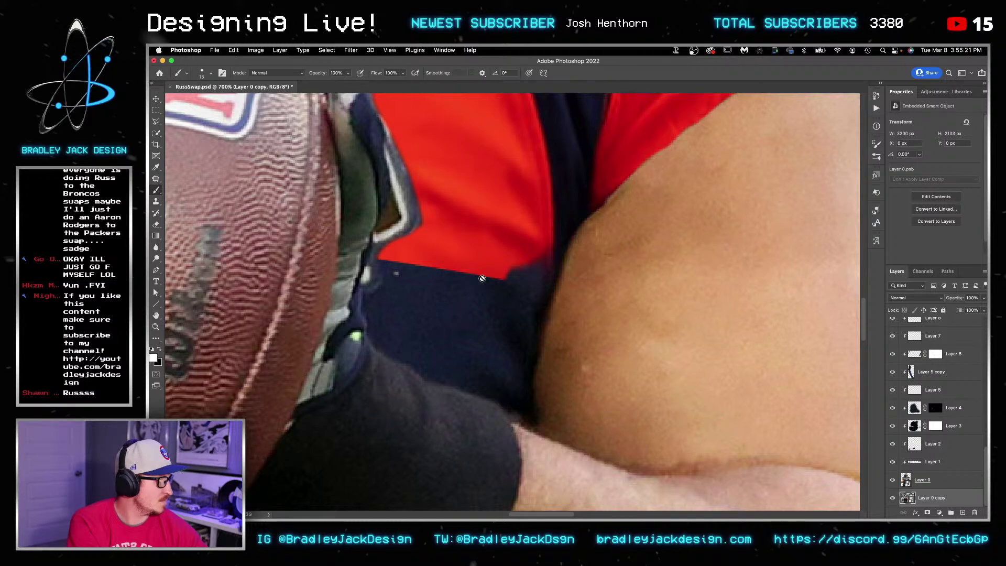
{"action": "left_click_drag", "start_coordinate": [414, 275], "coordinate": [398, 264]}
{"action": "left_click", "coordinate": [400, 266]}
{"action": "key", "text": "Escape"}
{"action": "scroll", "coordinate": [912, 475], "scroll_direction": "up", "scroll_amount": 10}
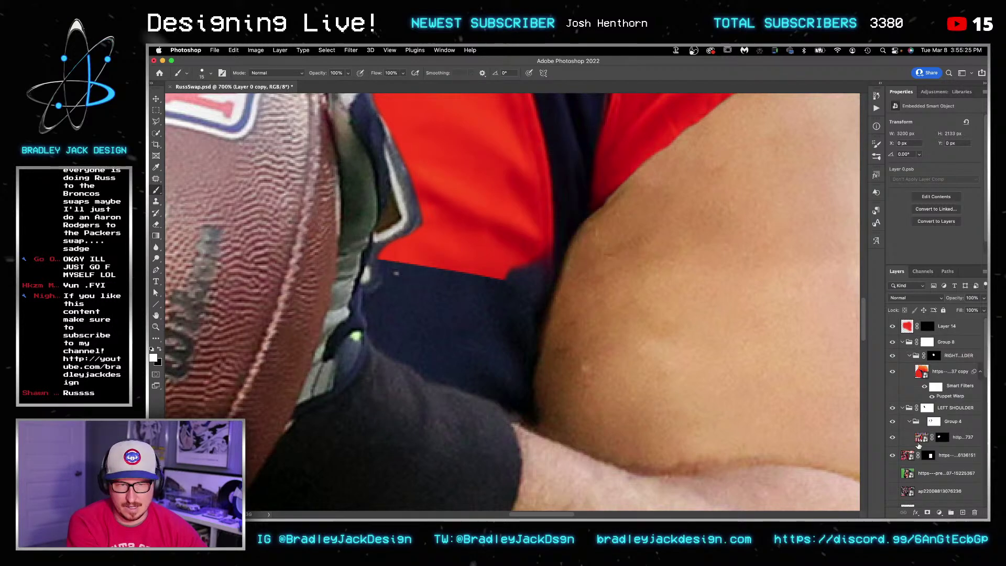
{"action": "scroll", "coordinate": [512, 302], "scroll_direction": "down", "scroll_amount": 5}
{"action": "left_click", "coordinate": [927, 327]}
Step: Paint white on the layer mask to reveal the cloned red fabric along the glove, wristband and arm edges, covering the navy patch
{"action": "scroll", "coordinate": [414, 262], "scroll_direction": "down", "scroll_amount": 3}
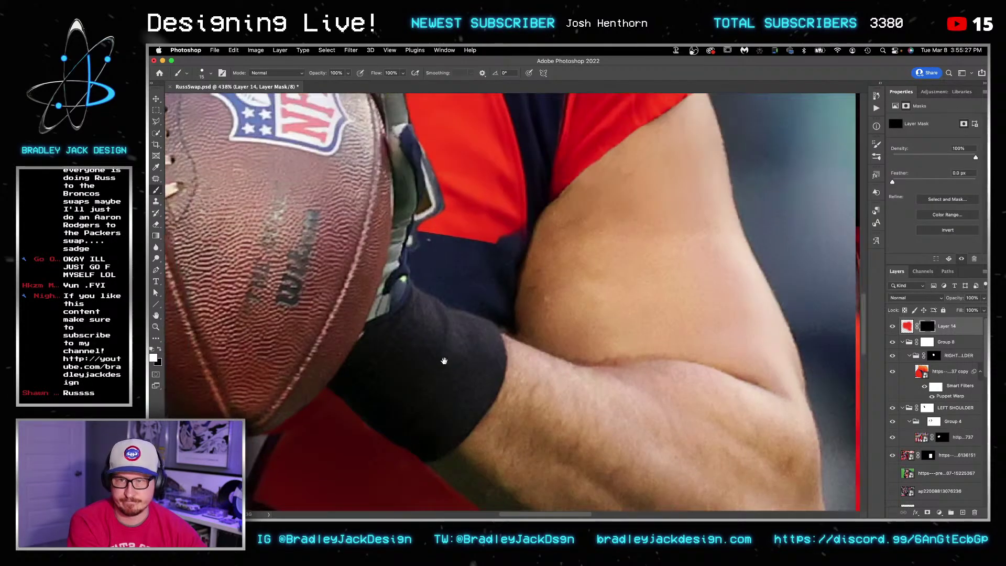
{"action": "scroll", "coordinate": [440, 314], "scroll_direction": "up", "scroll_amount": 3}
{"action": "mouse_move", "coordinate": [428, 280]}
{"action": "left_mouse_down"}
{"action": "mouse_move", "coordinate": [419, 279]}
{"action": "mouse_move", "coordinate": [426, 256]}
{"action": "left_mouse_up"}
{"action": "mouse_move", "coordinate": [436, 272]}
{"action": "left_mouse_down"}
{"action": "mouse_move", "coordinate": [434, 251]}
{"action": "mouse_move", "coordinate": [415, 266]}
{"action": "mouse_move", "coordinate": [407, 242]}
{"action": "left_mouse_up"}
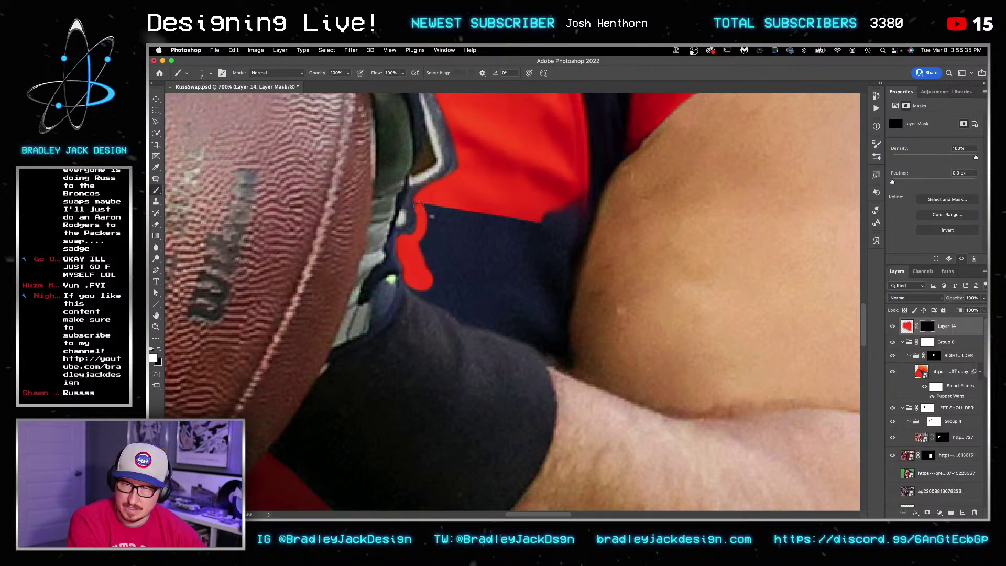
{"action": "key", "text": "bracketright"}
{"action": "key", "text": "bracketright"}
{"action": "mouse_move", "coordinate": [434, 208]}
{"action": "left_mouse_down"}
{"action": "mouse_move", "coordinate": [425, 279]}
{"action": "mouse_move", "coordinate": [478, 313]}
{"action": "mouse_move", "coordinate": [524, 321]}
{"action": "left_mouse_up"}
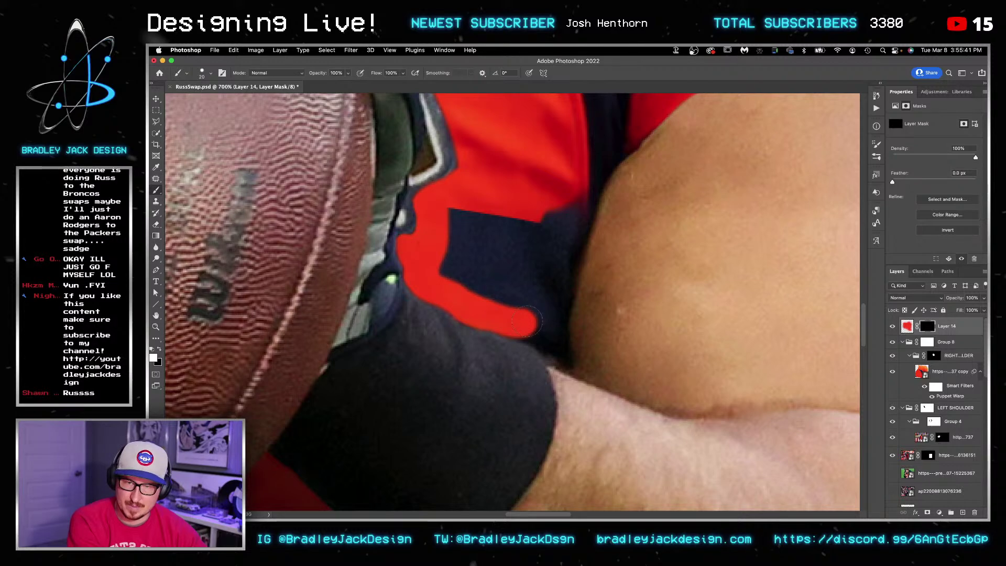
{"action": "mouse_move", "coordinate": [569, 201]}
{"action": "left_mouse_down"}
{"action": "mouse_move", "coordinate": [558, 329]}
{"action": "mouse_move", "coordinate": [569, 394]}
{"action": "mouse_move", "coordinate": [528, 378]}
{"action": "mouse_move", "coordinate": [557, 347]}
{"action": "mouse_move", "coordinate": [523, 326]}
{"action": "mouse_move", "coordinate": [560, 342]}
{"action": "mouse_move", "coordinate": [463, 289]}
{"action": "mouse_move", "coordinate": [447, 254]}
{"action": "mouse_move", "coordinate": [429, 252]}
{"action": "mouse_move", "coordinate": [445, 215]}
{"action": "mouse_move", "coordinate": [460, 221]}
{"action": "mouse_move", "coordinate": [455, 238]}
{"action": "mouse_move", "coordinate": [479, 214]}
{"action": "mouse_move", "coordinate": [520, 266]}
{"action": "mouse_move", "coordinate": [530, 202]}
{"action": "mouse_move", "coordinate": [556, 220]}
{"action": "left_mouse_up"}
{"action": "key", "text": "x"}
{"action": "key", "text": "]"}
{"action": "key", "text": "]"}
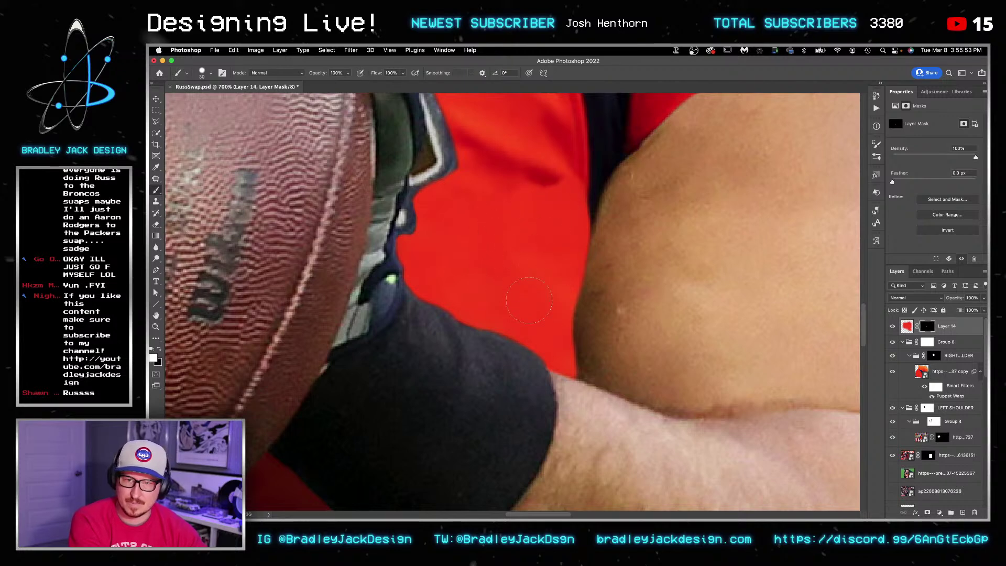
Step: On a new layer, clone red fabric over the jersey fold beside the upper arm to blend the repaired area
{"action": "key", "text": "super+shift+alt+n"}
{"action": "key", "text": "s"}
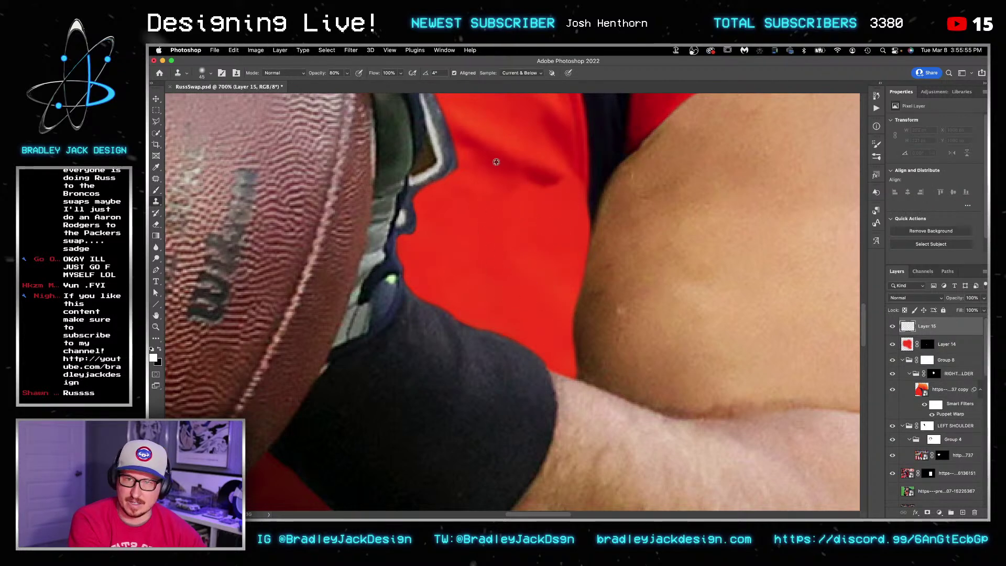
{"action": "mouse_move", "coordinate": [522, 181]}
{"action": "left_mouse_down"}
{"action": "mouse_move", "coordinate": [548, 176]}
{"action": "mouse_move", "coordinate": [556, 198]}
{"action": "mouse_move", "coordinate": [590, 198]}
{"action": "mouse_move", "coordinate": [565, 205]}
{"action": "left_mouse_up"}
{"action": "key", "text": "bracketleft"}
{"action": "key", "text": "bracketleft"}
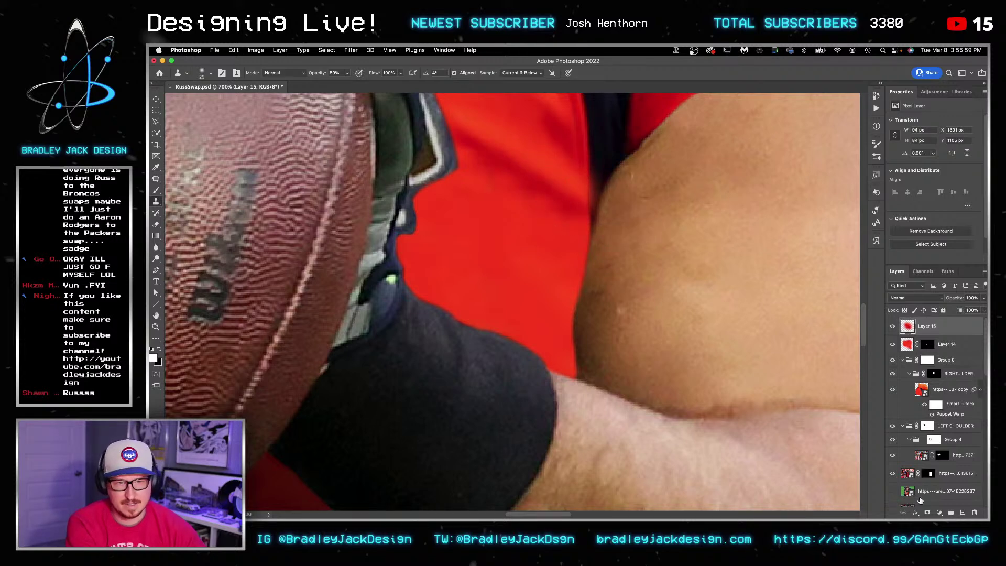
Step: Add a white layer mask to the fold repair layer, ready a black brush on it, and save the document
{"action": "left_click", "coordinate": [928, 512]}
{"action": "key", "text": "b"}
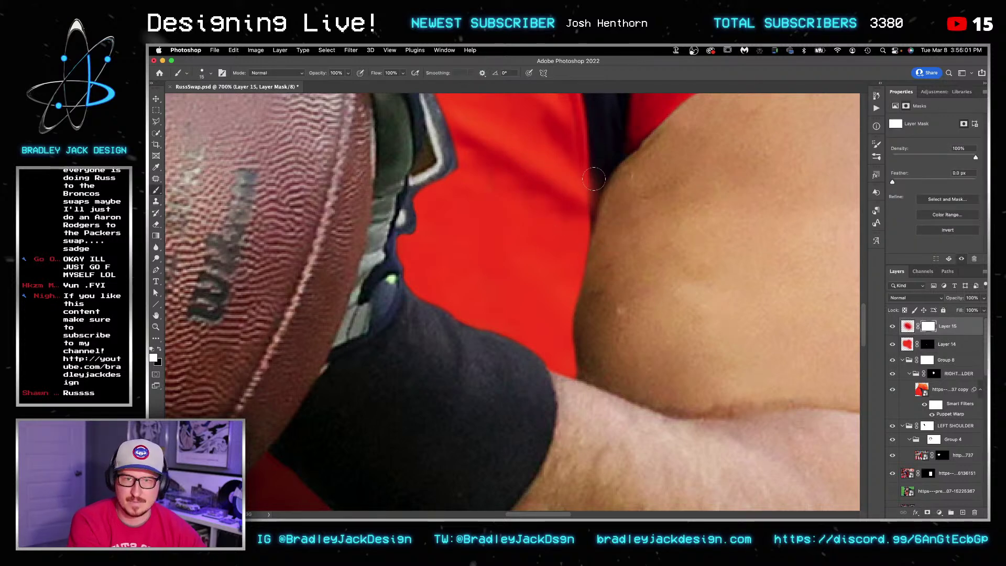
{"action": "key", "text": "x"}
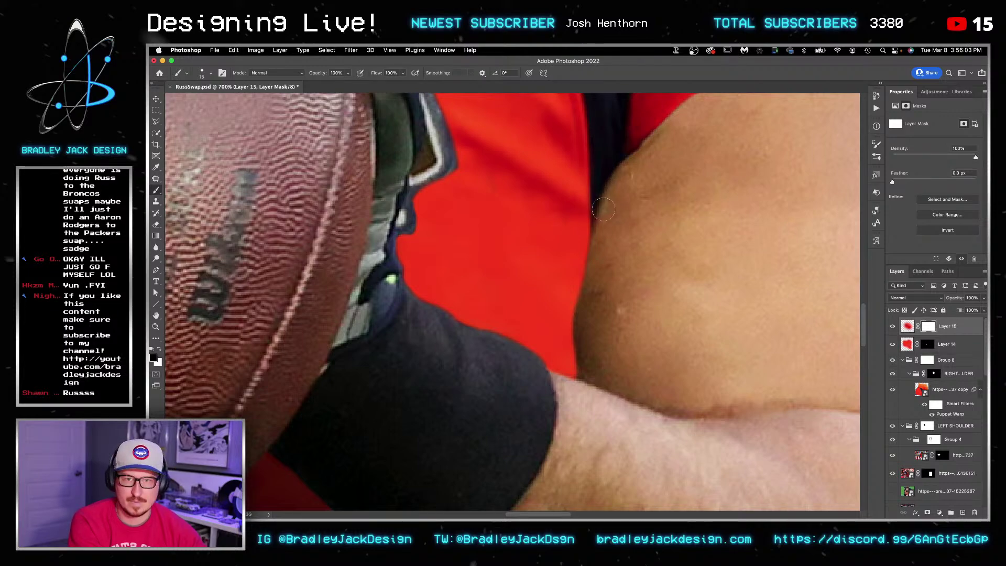
{"action": "scroll", "coordinate": [623, 253], "scroll_direction": "down", "scroll_amount": 3}
{"action": "scroll", "coordinate": [624, 253], "scroll_direction": "down", "scroll_amount": 10}
{"action": "key", "text": "ctrl+s"}
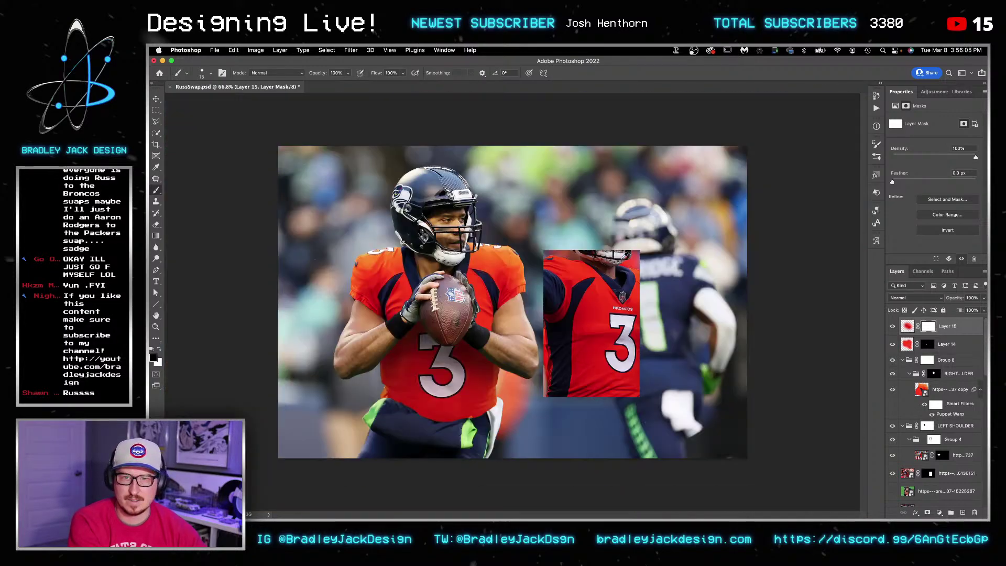
{"action": "key", "text": "z"}
{"action": "scroll", "coordinate": [488, 339], "scroll_direction": "up", "scroll_amount": 5}
{"action": "key", "text": "v"}
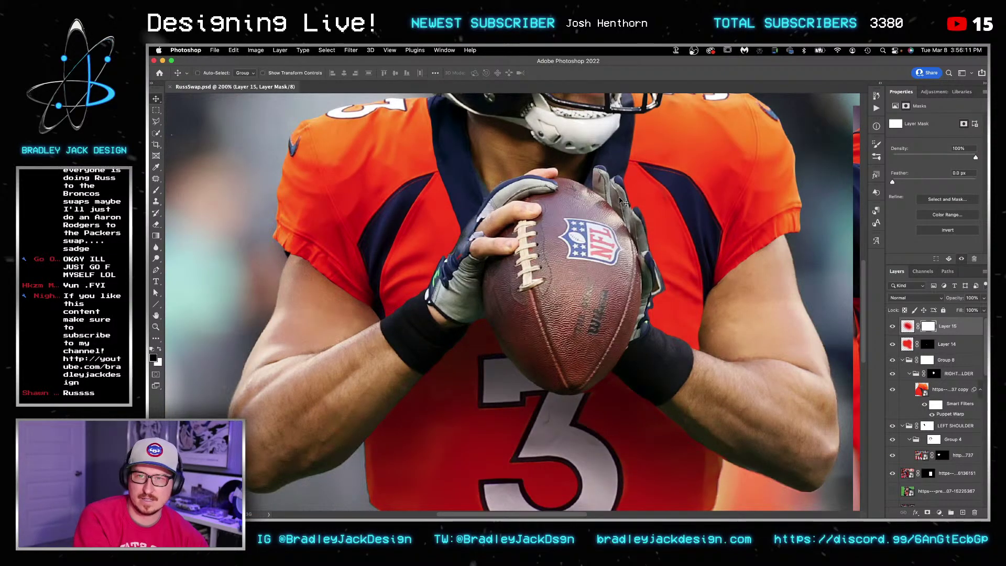
{"action": "scroll", "coordinate": [576, 212], "scroll_direction": "down", "scroll_amount": 4}
{"action": "left_click_drag", "start_coordinate": [575, 212], "coordinate": [528, 282]}
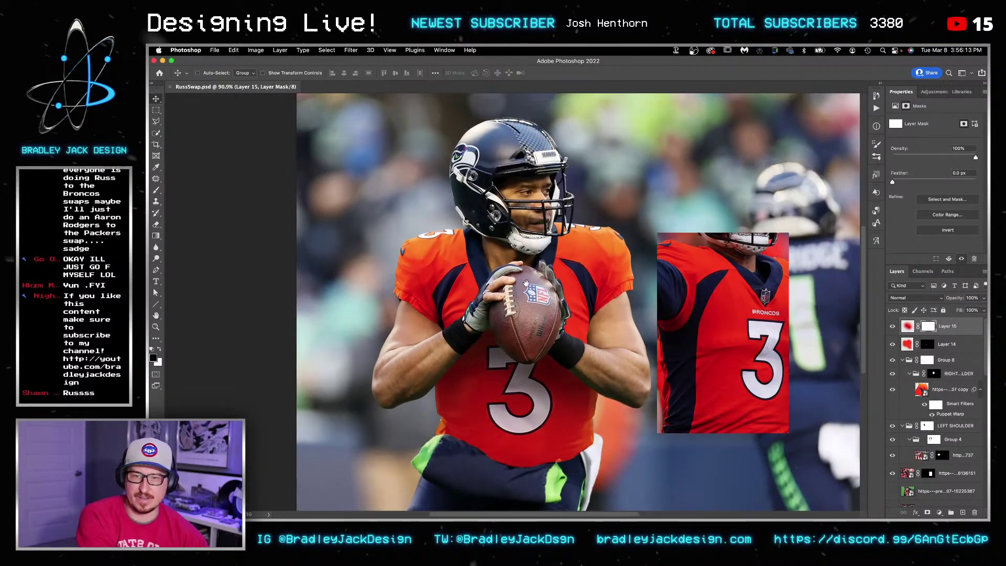
{"action": "scroll", "coordinate": [488, 469], "scroll_direction": "down", "scroll_amount": 3}
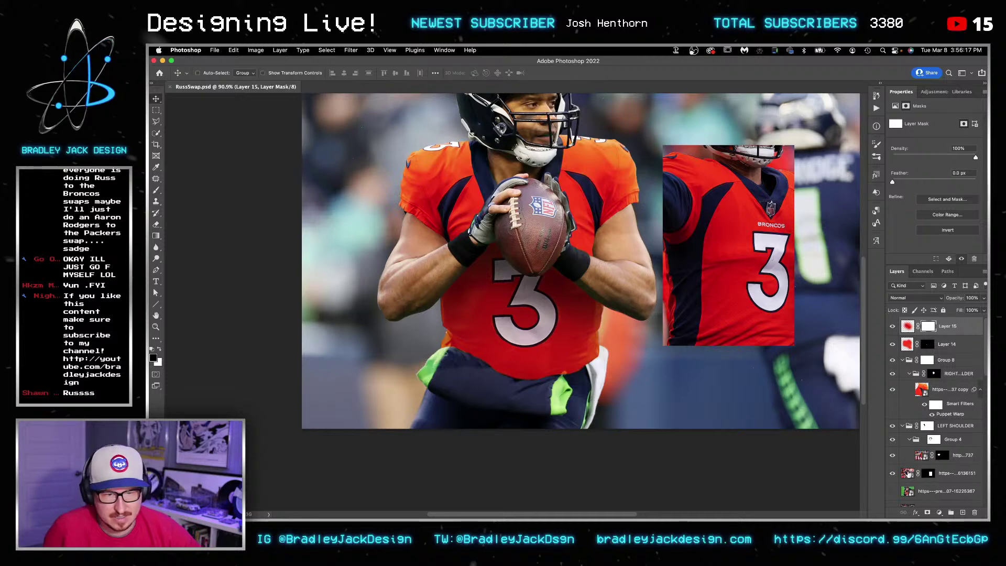
Step: Delete the layer mask from the detroitjockcity reference photo layer and hide that layer
{"action": "left_click", "coordinate": [930, 473]}
{"action": "right_click", "coordinate": [930, 474]}
{"action": "left_click", "coordinate": [908, 443]}
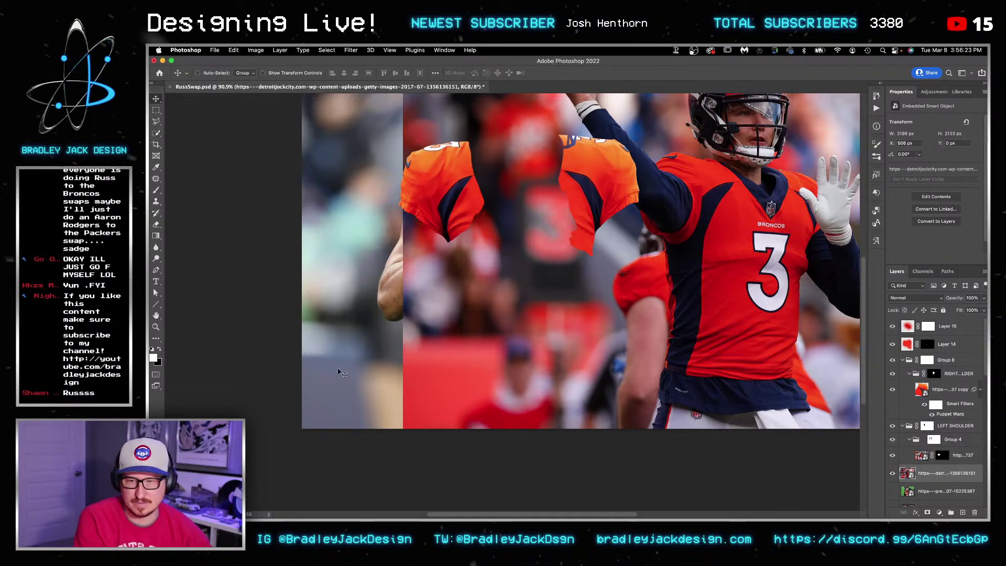
{"action": "left_click", "coordinate": [893, 474]}
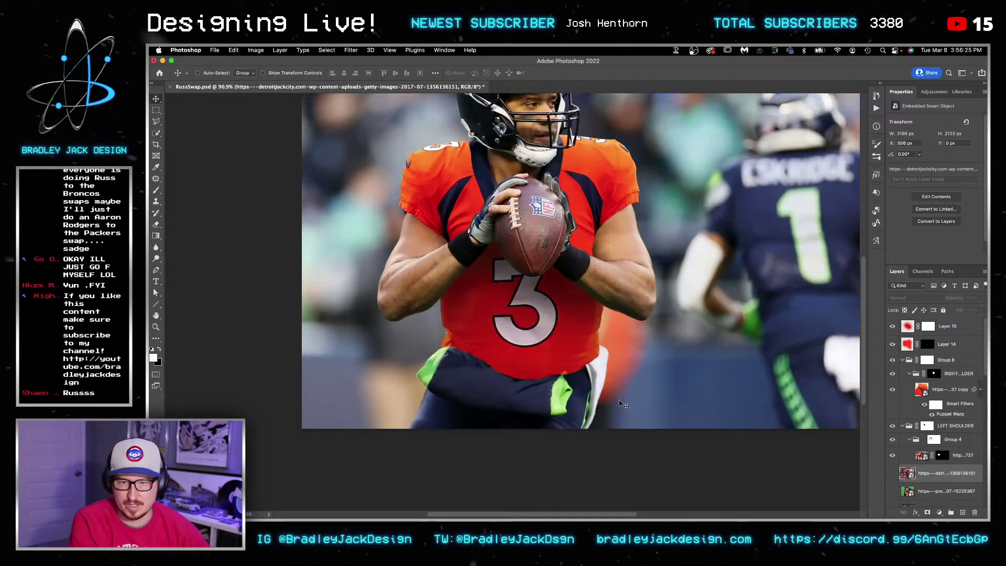
Step: Toggle the two gradient maps in Group 6 off and on to examine how they recolor the lower jersey
{"action": "key", "text": "z"}
{"action": "left_click_drag", "start_coordinate": [556, 388], "coordinate": [633, 341]}
{"action": "key", "text": "v"}
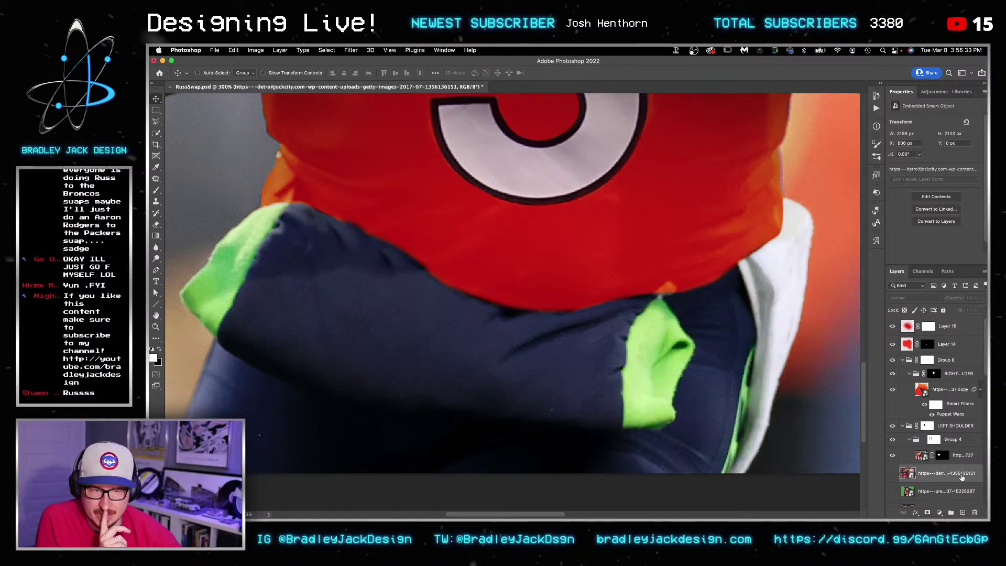
{"action": "scroll", "coordinate": [926, 326], "scroll_direction": "down", "scroll_amount": 1}
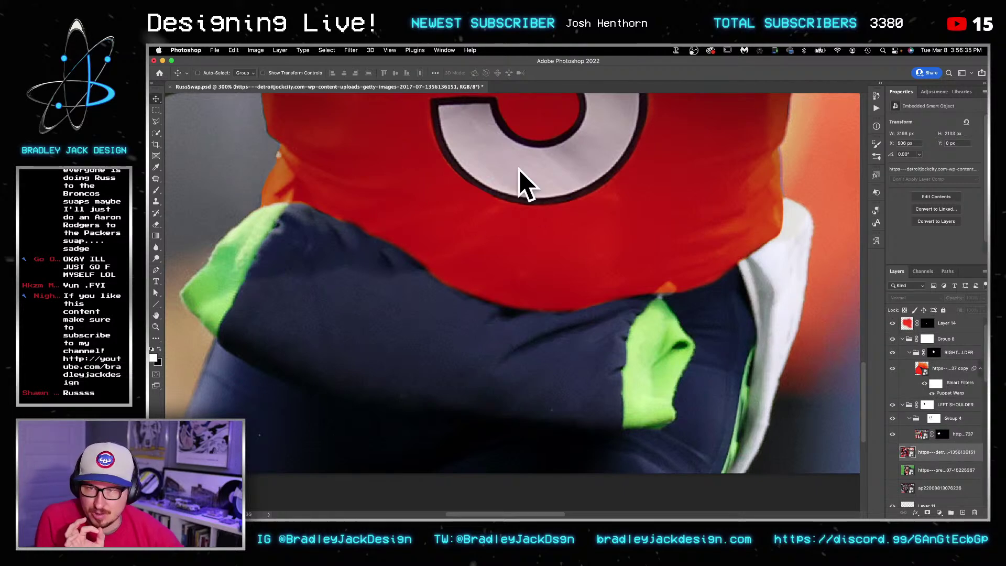
{"action": "scroll", "coordinate": [947, 437], "scroll_direction": "down", "scroll_amount": 5}
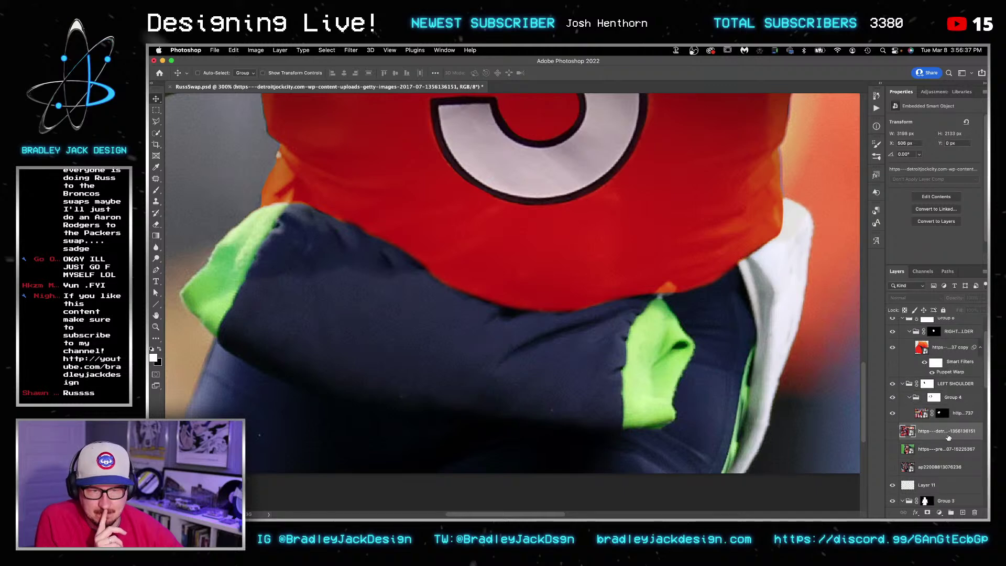
{"action": "scroll", "coordinate": [948, 436], "scroll_direction": "down", "scroll_amount": 3}
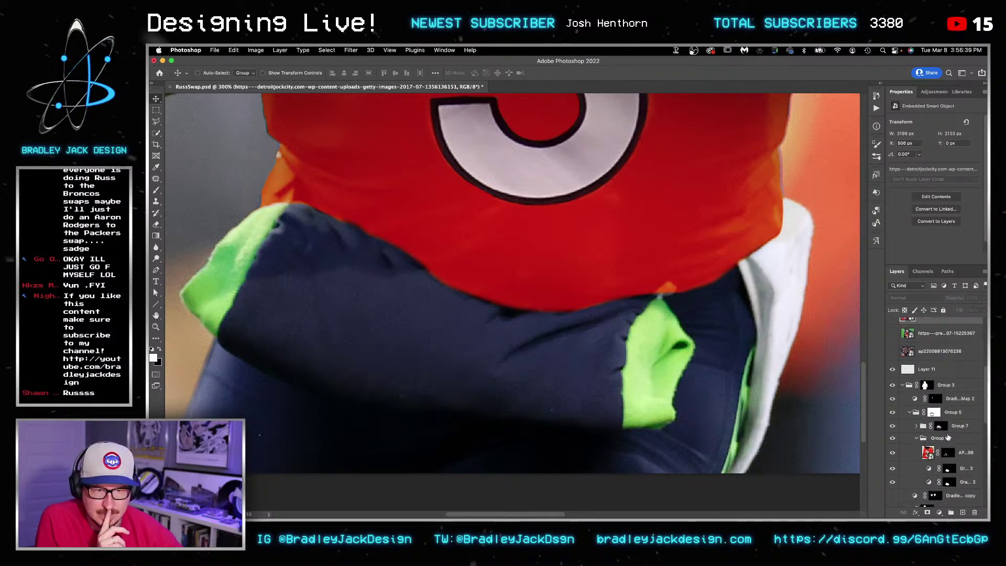
{"action": "left_click", "coordinate": [948, 461]}
{"action": "left_click", "coordinate": [893, 447]}
{"action": "left_click", "coordinate": [893, 461]}
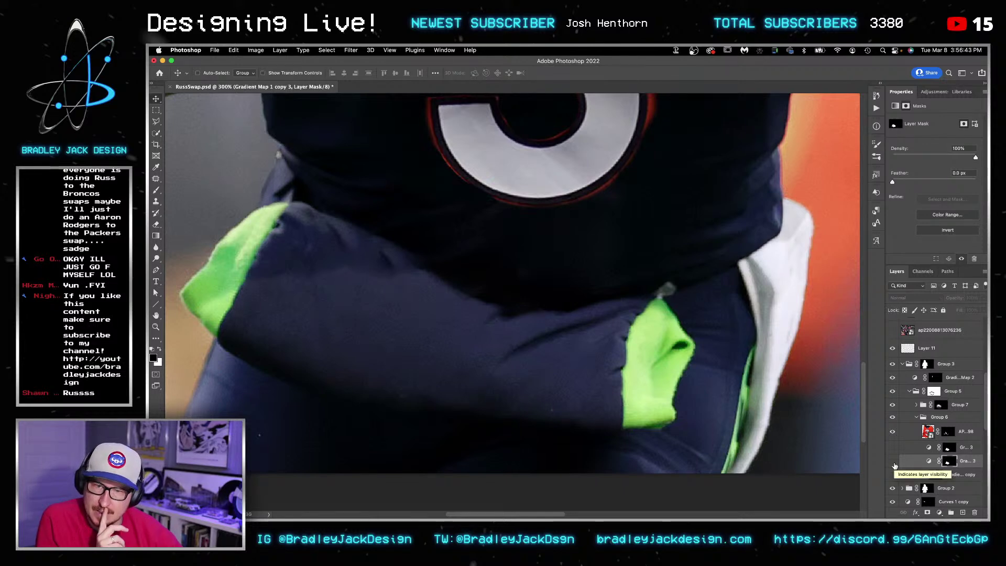
{"action": "left_click", "coordinate": [893, 448]}
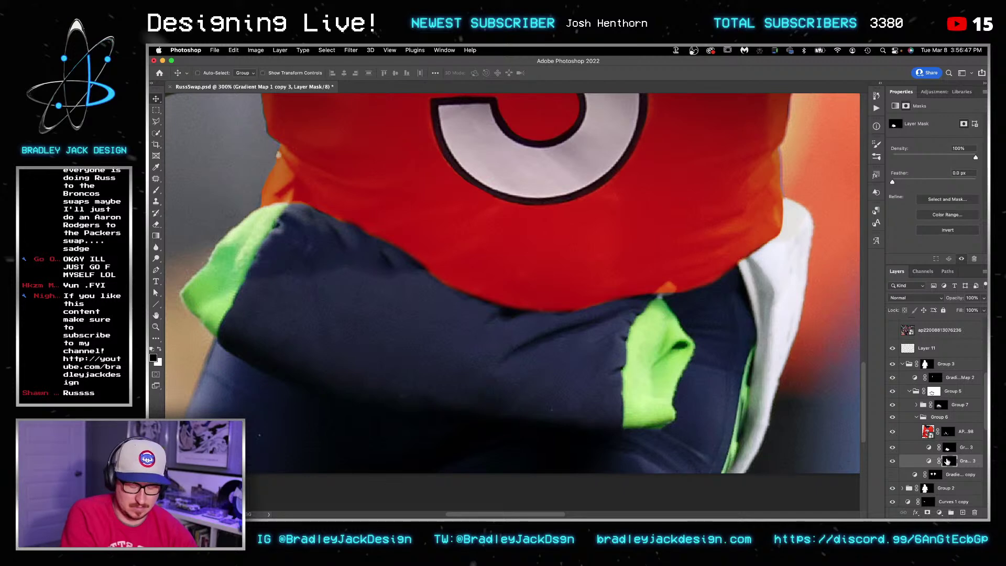
Step: Try touching up the middle of the jersey hem on the Gradient Map 3 layer mask
{"action": "key", "text": "b"}
{"action": "key", "text": "x"}
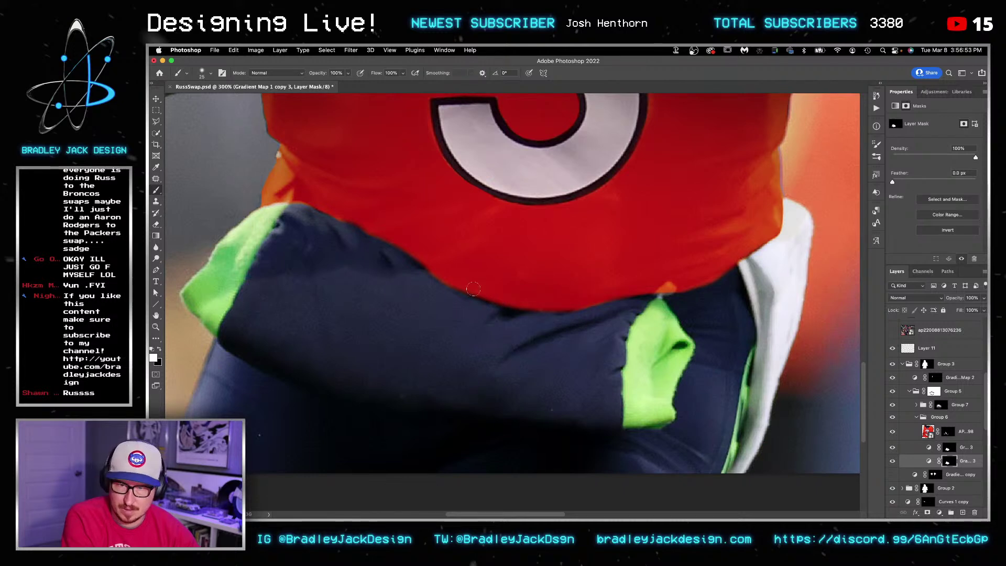
{"action": "key", "text": "alt+]"}
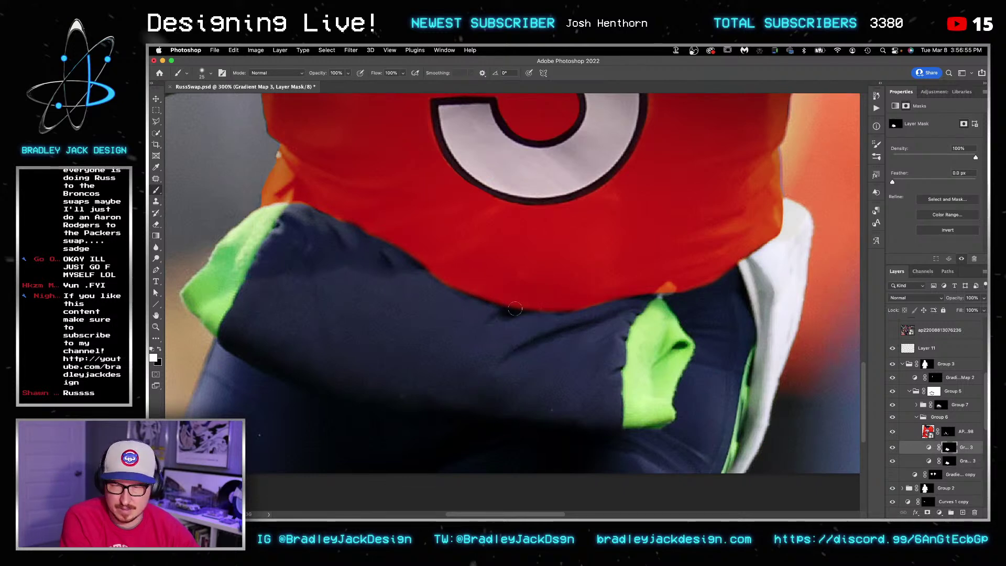
{"action": "key", "text": "x"}
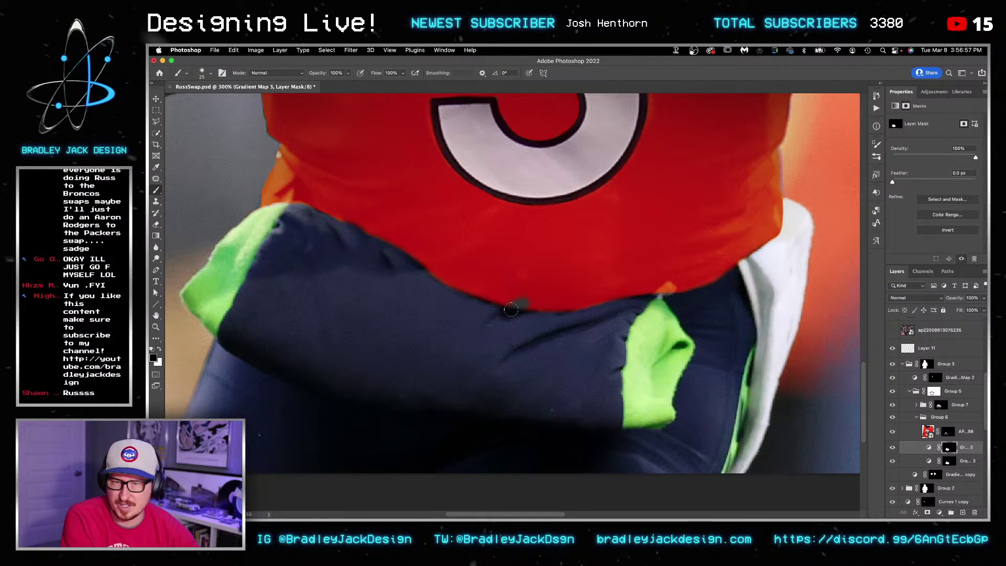
{"action": "key", "text": "x"}
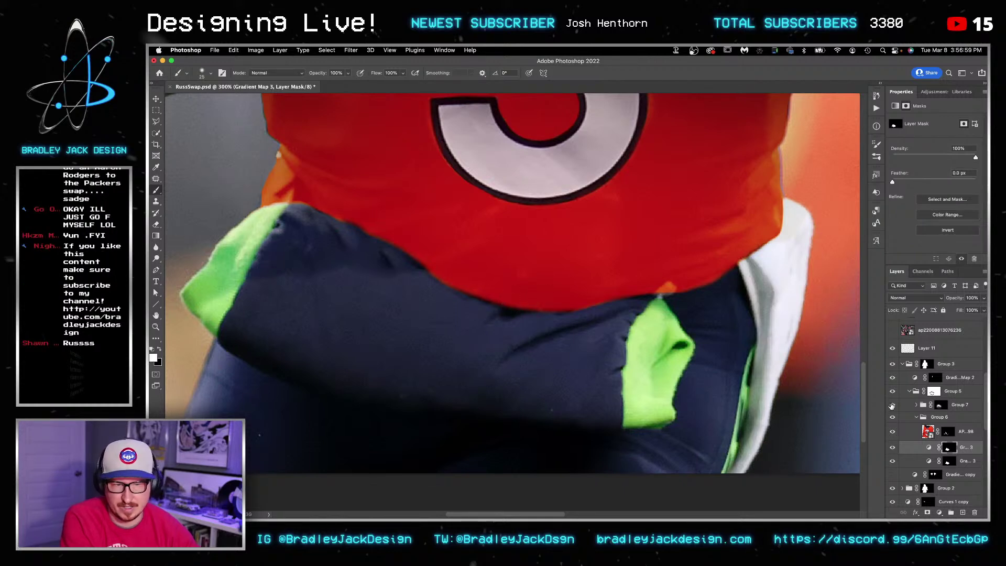
Step: Paint on the Group 5 layer mask along the jersey hem to refine the edge above the fanny pack
{"action": "key", "text": "alt+]"}
{"action": "key", "text": "alt+]"}
{"action": "key", "text": "alt+]"}
{"action": "key", "text": "alt+]"}
{"action": "key", "text": "x"}
{"action": "key", "text": "x"}
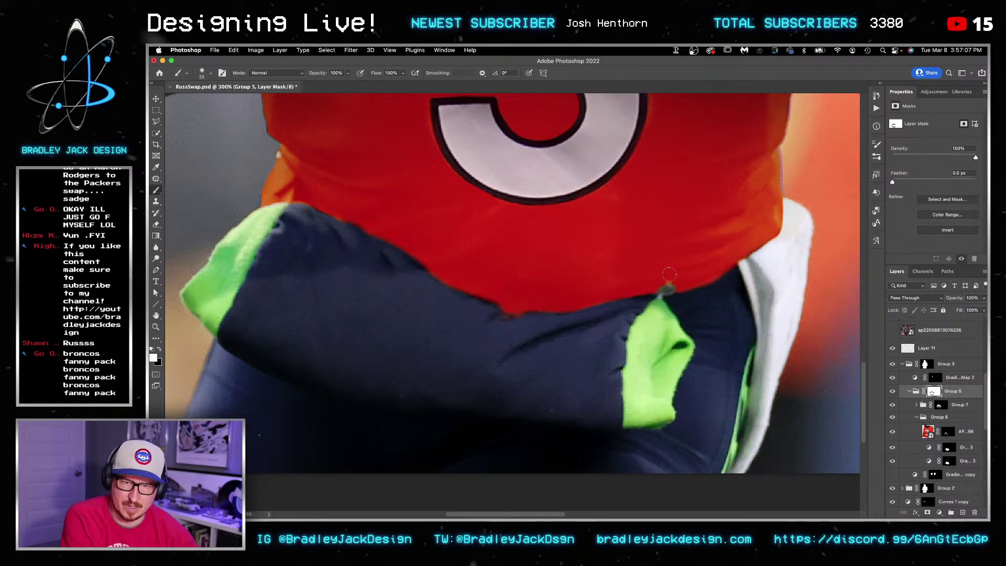
{"action": "key", "text": "]"}
{"action": "left_click_drag", "start_coordinate": [493, 300], "coordinate": [386, 229]}
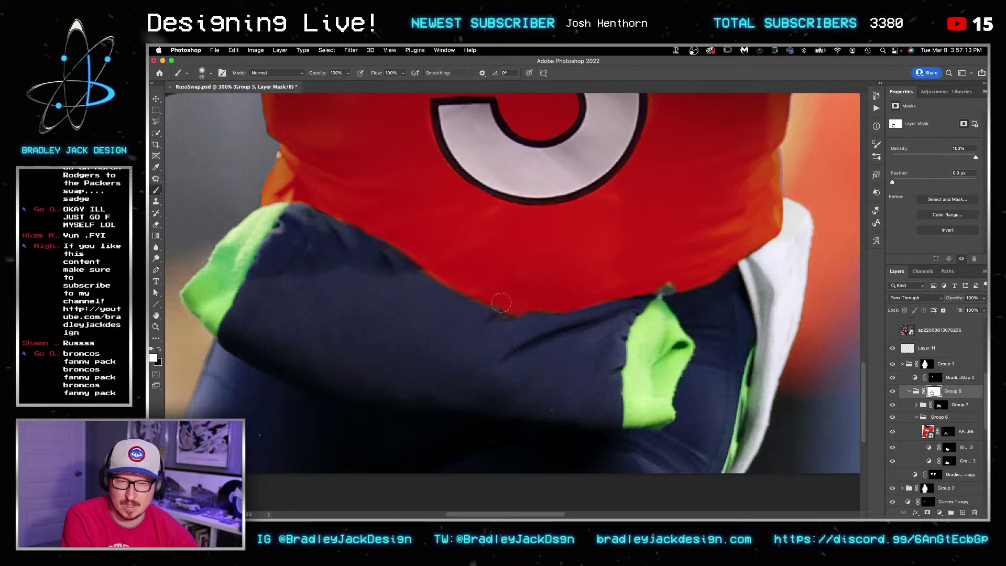
{"action": "key", "text": "x"}
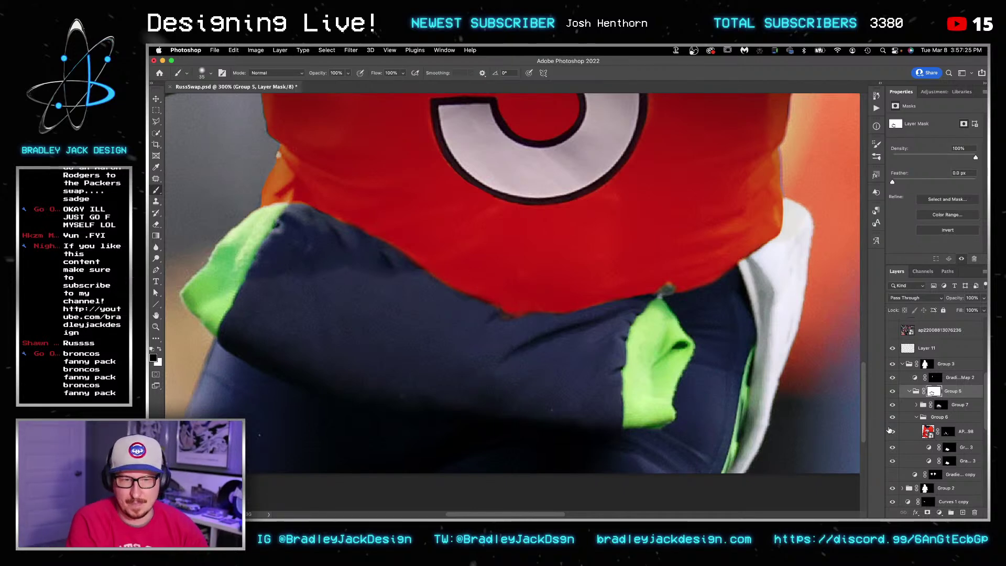
Step: Duplicate the Gradient Map 3 adjustment, move the copy above Layer 11, and rename it FANNY PACK
{"action": "left_click", "coordinate": [949, 448]}
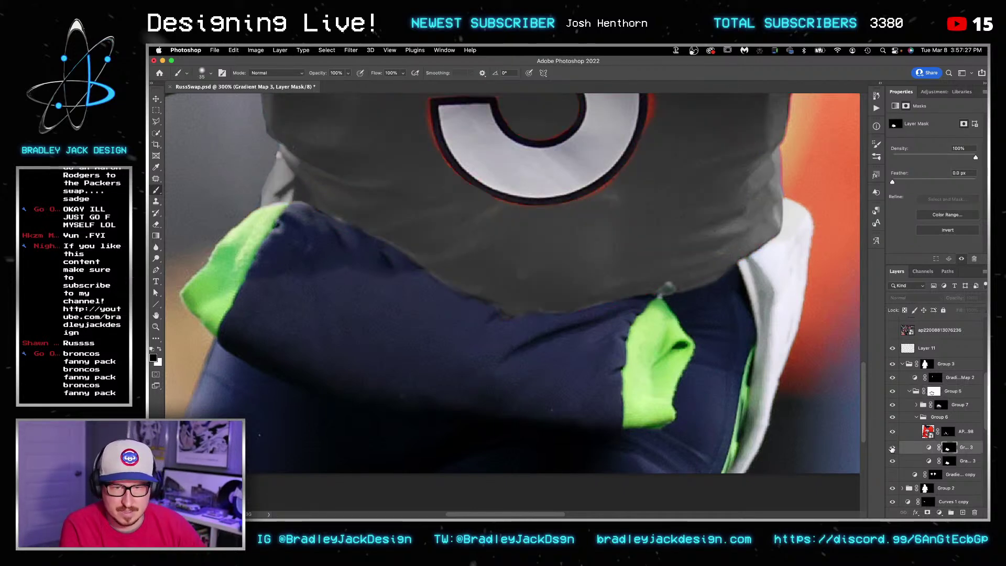
{"action": "key", "text": "ctrl+j"}
{"action": "left_click_drag", "start_coordinate": [949, 447], "coordinate": [944, 346]}
{"action": "double_click", "coordinate": [946, 346]}
{"action": "type", "text": "FANNY PACK"}
{"action": "key", "text": "Return"}
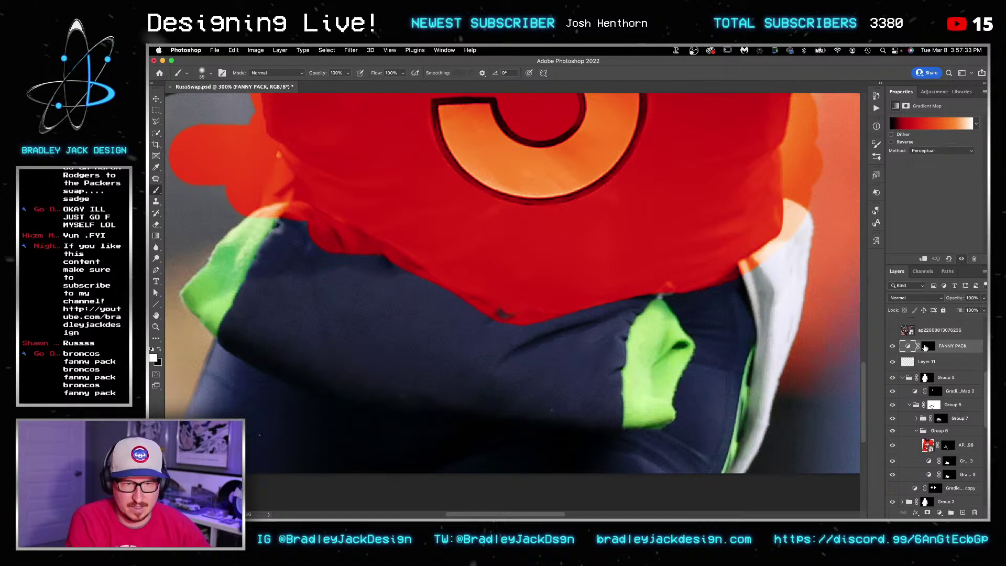
Step: Replace the FANNY PACK layer's mask with a black mask that hides the whole adjustment
{"action": "right_click", "coordinate": [925, 348]}
{"action": "left_click", "coordinate": [913, 360]}
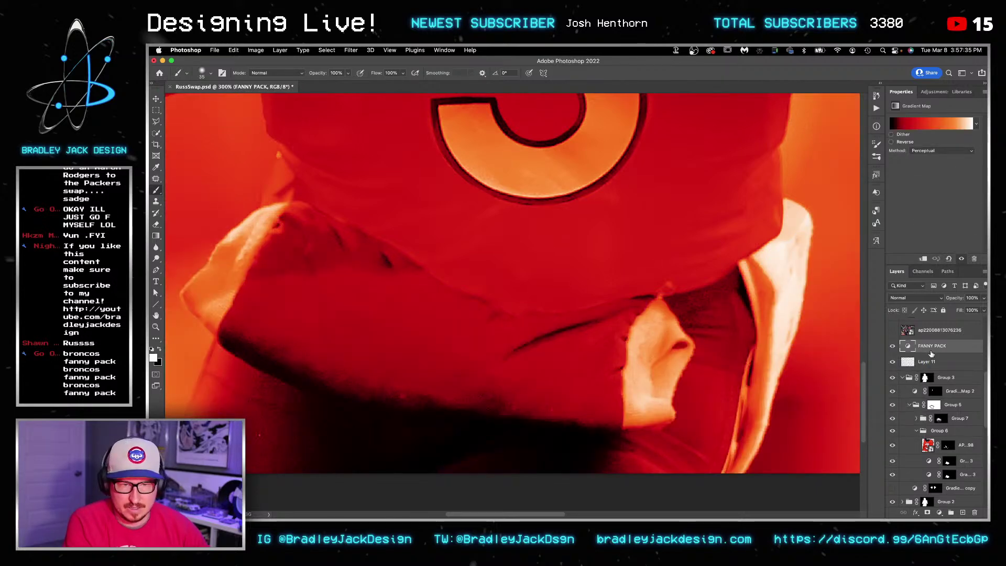
{"action": "left_click", "coordinate": [928, 514], "text": "alt"}
Step: Paint white on the FANNY PACK mask over the green end of the pouch nearest the towel, recoloring it orange
{"action": "key", "text": "bracketright"}
{"action": "scroll", "coordinate": [640, 396], "scroll_direction": "up", "scroll_amount": 2}
{"action": "key", "text": "x"}
{"action": "left_click", "coordinate": [631, 428]}
{"action": "key", "text": "bracketleft"}
{"action": "key", "text": "bracketleft"}
{"action": "mouse_move", "coordinate": [629, 430]}
{"action": "left_mouse_down"}
{"action": "mouse_move", "coordinate": [686, 430]}
{"action": "mouse_move", "coordinate": [683, 391]}
{"action": "mouse_move", "coordinate": [720, 317]}
{"action": "mouse_move", "coordinate": [702, 353]}
{"action": "mouse_move", "coordinate": [718, 310]}
{"action": "mouse_move", "coordinate": [691, 278]}
{"action": "mouse_move", "coordinate": [687, 219]}
{"action": "mouse_move", "coordinate": [633, 294]}
{"action": "mouse_move", "coordinate": [641, 273]}
{"action": "mouse_move", "coordinate": [674, 251]}
{"action": "mouse_move", "coordinate": [694, 279]}
{"action": "mouse_move", "coordinate": [669, 281]}
{"action": "mouse_move", "coordinate": [648, 321]}
{"action": "mouse_move", "coordinate": [636, 309]}
{"action": "mouse_move", "coordinate": [628, 412]}
{"action": "mouse_move", "coordinate": [631, 365]}
{"action": "mouse_move", "coordinate": [647, 415]}
{"action": "mouse_move", "coordinate": [660, 413]}
{"action": "mouse_move", "coordinate": [675, 326]}
{"action": "mouse_move", "coordinate": [689, 310]}
{"action": "left_mouse_up"}
{"action": "left_click", "coordinate": [688, 223]}
{"action": "key", "text": "bracketright"}
{"action": "key", "text": "bracketright"}
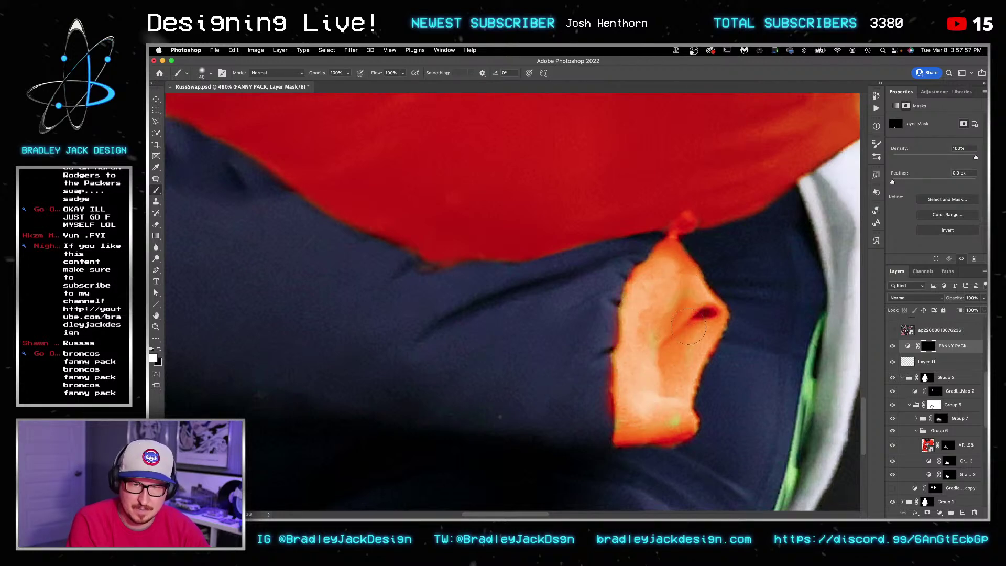
{"action": "left_click_drag", "start_coordinate": [661, 392], "coordinate": [668, 418]}
{"action": "key", "text": "x"}
{"action": "key", "text": "bracketleft"}
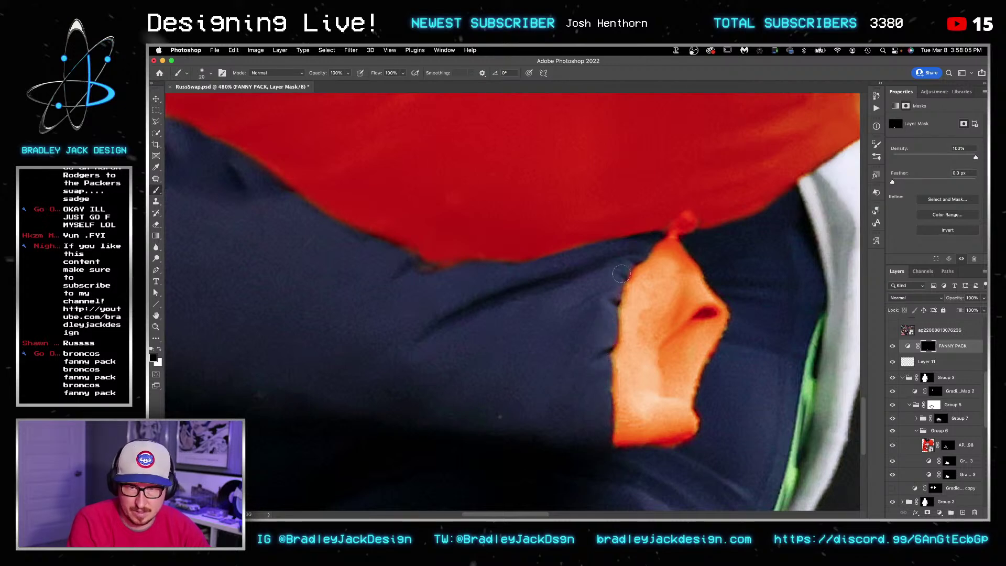
Step: Recolor the green pants stripe beside the towel orange by painting on the FANNY PACK mask
{"action": "key", "text": "x"}
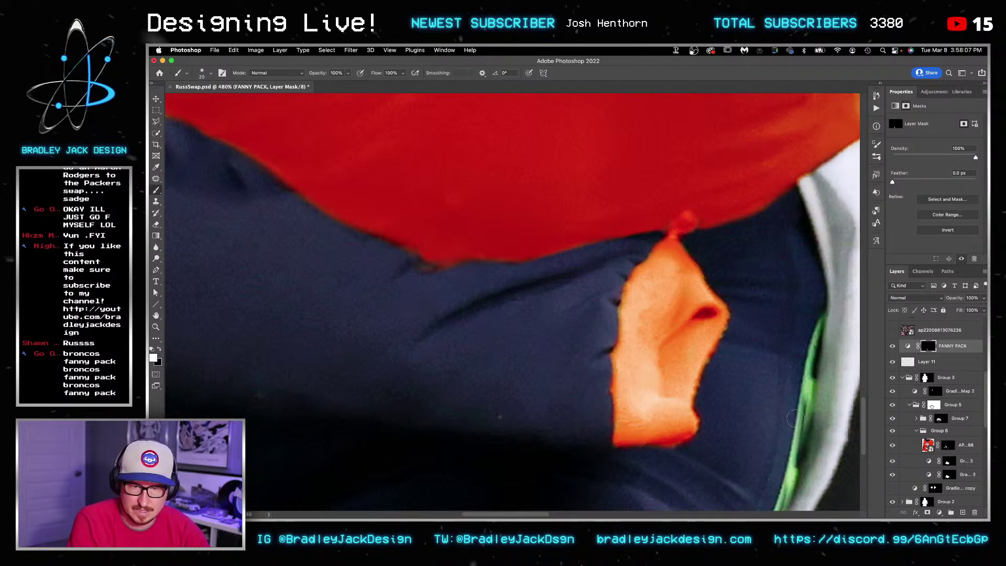
{"action": "left_click_drag", "start_coordinate": [823, 320], "coordinate": [802, 417]}
{"action": "key", "text": "x"}
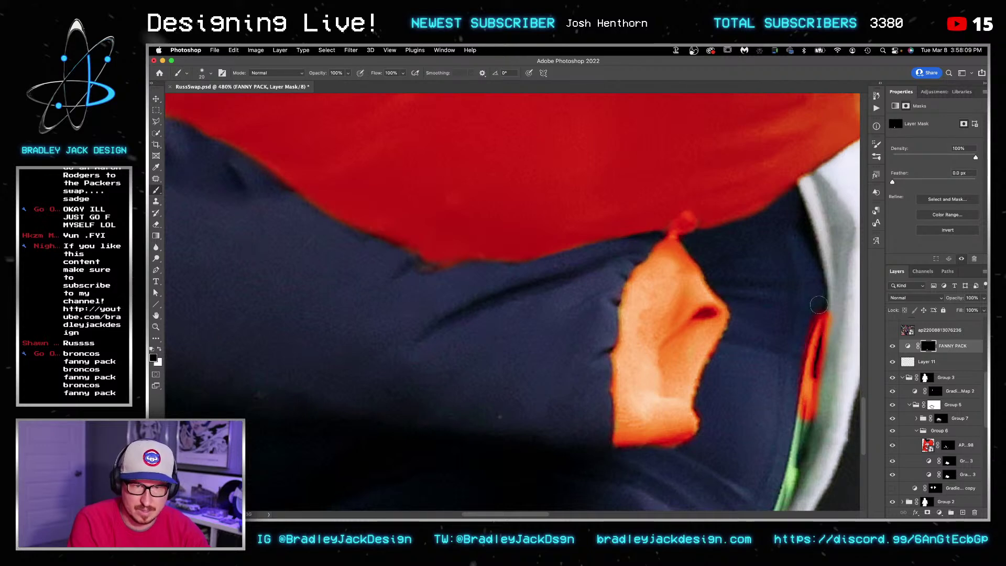
{"action": "scroll", "coordinate": [761, 362], "scroll_direction": "down", "scroll_amount": 5}
{"action": "scroll", "coordinate": [761, 362], "scroll_direction": "right", "scroll_amount": 3}
{"action": "key", "text": "x"}
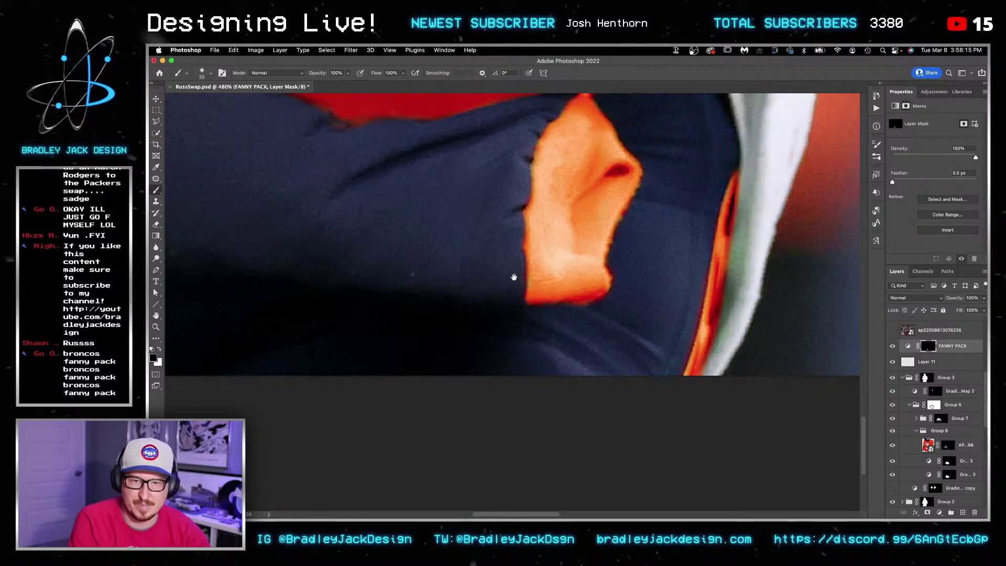
Step: Paint white on the FANNY PACK mask over the outer edge of the pouch's other green end
{"action": "scroll", "coordinate": [525, 283], "scroll_direction": "up", "scroll_amount": 4}
{"action": "scroll", "coordinate": [524, 283], "scroll_direction": "left", "scroll_amount": 3}
{"action": "key", "text": "x"}
{"action": "mouse_move", "coordinate": [538, 148]}
{"action": "left_mouse_down"}
{"action": "mouse_move", "coordinate": [460, 212]}
{"action": "mouse_move", "coordinate": [356, 361]}
{"action": "left_mouse_up"}
{"action": "key", "text": "bracketright"}
{"action": "key", "text": "bracketright"}
{"action": "mouse_move", "coordinate": [381, 325]}
{"action": "left_mouse_down"}
{"action": "mouse_move", "coordinate": [427, 336]}
{"action": "mouse_move", "coordinate": [419, 340]}
{"action": "left_mouse_up"}
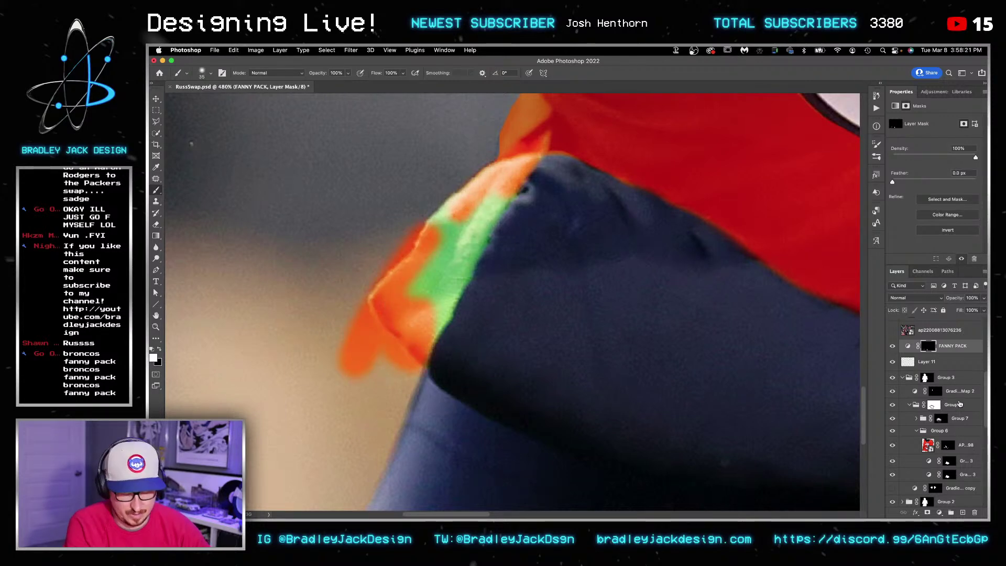
Step: Group the FANNY PACK layer and mask the group with the player cutout's outline, keeping the inner layer's mask ready for painting
{"action": "scroll", "coordinate": [949, 472], "scroll_direction": "down", "scroll_amount": 10}
{"action": "left_click", "coordinate": [906, 480], "text": "super"}
{"action": "left_click", "coordinate": [927, 512]}
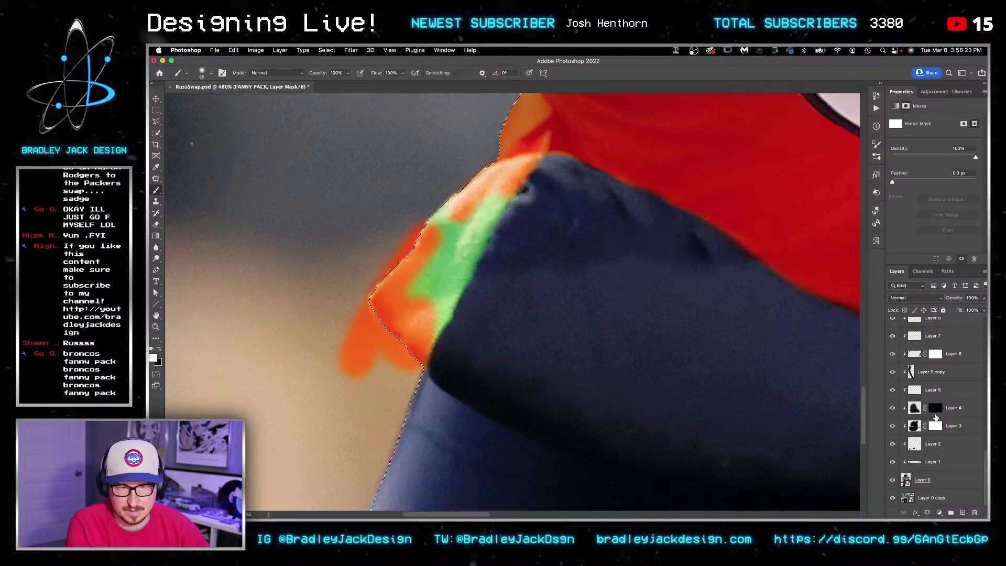
{"action": "scroll", "coordinate": [934, 422], "scroll_direction": "up", "scroll_amount": 8}
{"action": "key", "text": "super+z"}
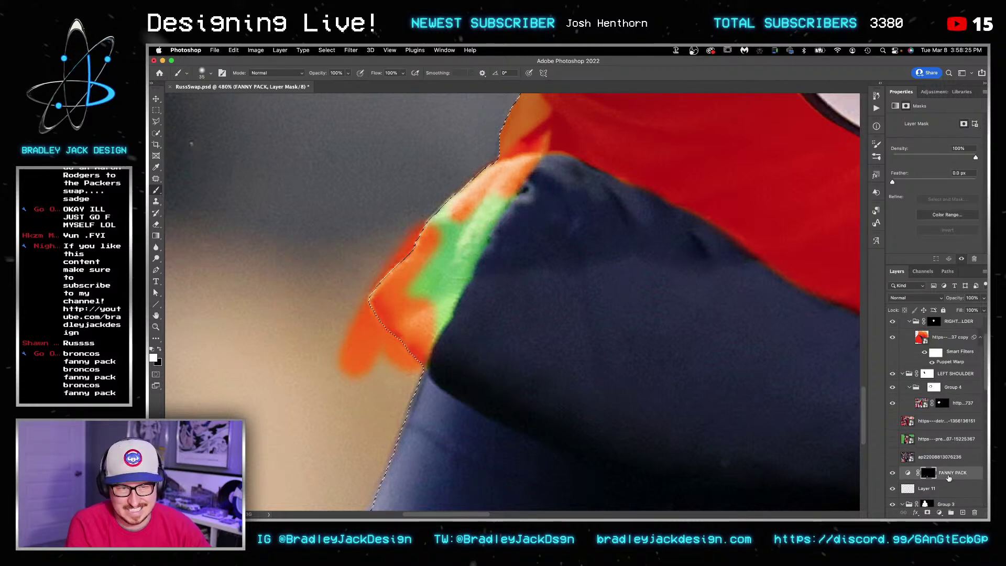
{"action": "key", "text": "super+g"}
{"action": "left_click", "coordinate": [932, 488]}
Step: Finish recoloring the remaining green area of the pouch's outer end orange and save the document
{"action": "mouse_move", "coordinate": [419, 262]}
{"action": "left_mouse_down"}
{"action": "mouse_move", "coordinate": [418, 330]}
{"action": "mouse_move", "coordinate": [499, 185]}
{"action": "mouse_move", "coordinate": [428, 259]}
{"action": "mouse_move", "coordinate": [428, 236]}
{"action": "mouse_move", "coordinate": [414, 297]}
{"action": "mouse_move", "coordinate": [439, 247]}
{"action": "left_mouse_up"}
{"action": "left_click_drag", "start_coordinate": [440, 266], "coordinate": [433, 300]}
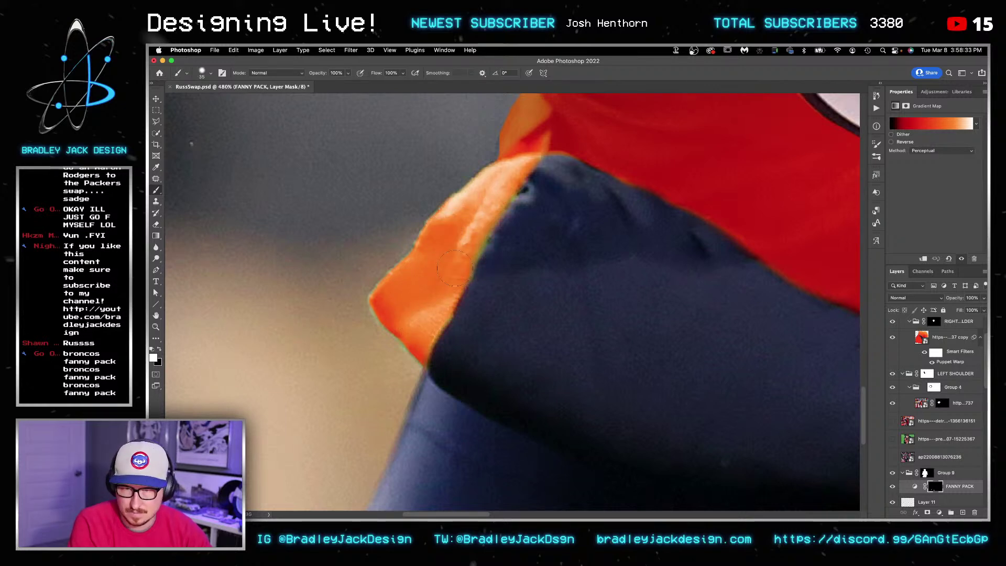
{"action": "scroll", "coordinate": [556, 238], "scroll_direction": "down", "scroll_amount": 10}
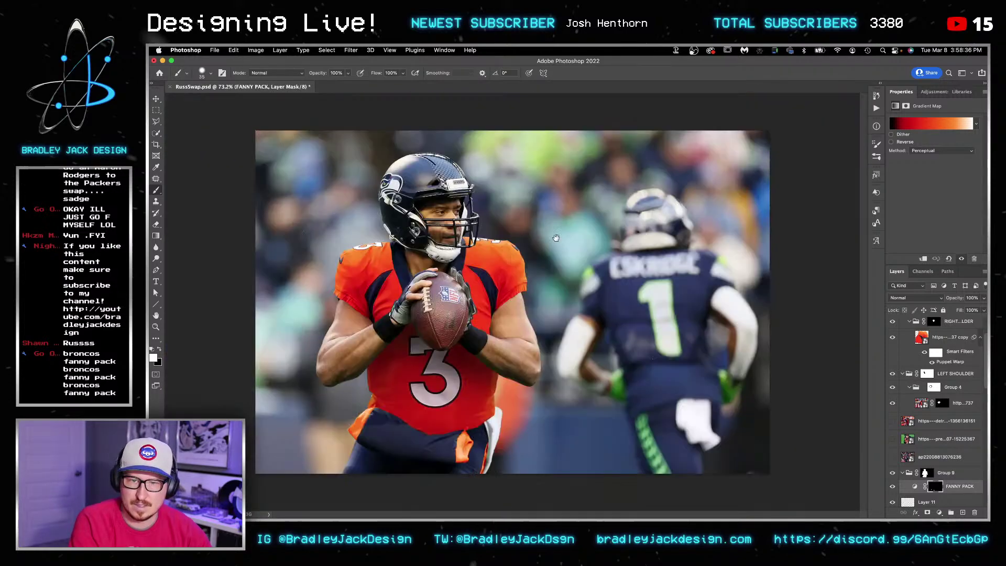
{"action": "key", "text": "super+s"}
Step: Add a Curves adjustment above Layer 15 and lower its white end point to darken the image
{"action": "left_click_drag", "start_coordinate": [425, 432], "coordinate": [704, 454]}
{"action": "scroll", "coordinate": [918, 432], "scroll_direction": "up", "scroll_amount": 3}
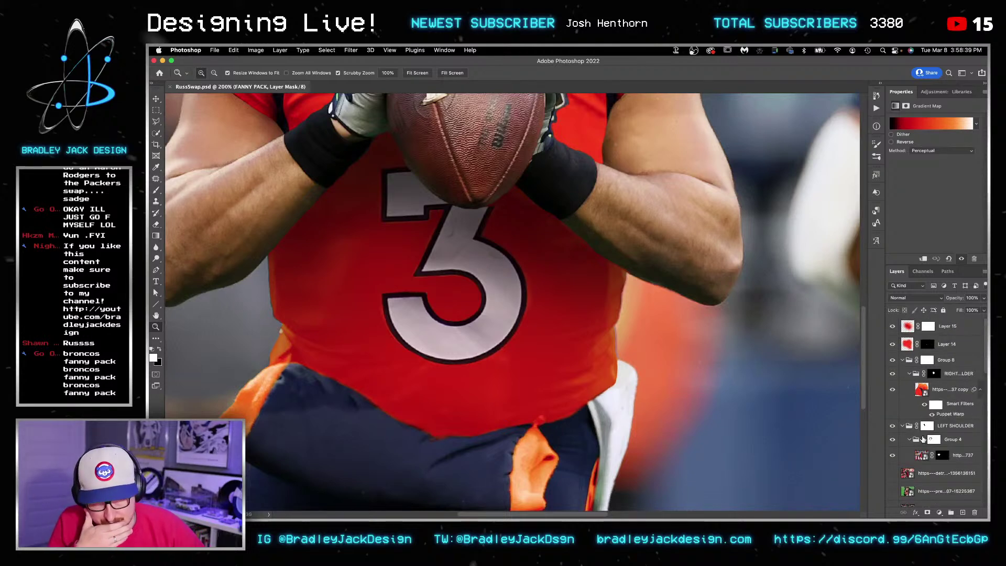
{"action": "left_click", "coordinate": [946, 328]}
{"action": "left_click", "coordinate": [933, 92]}
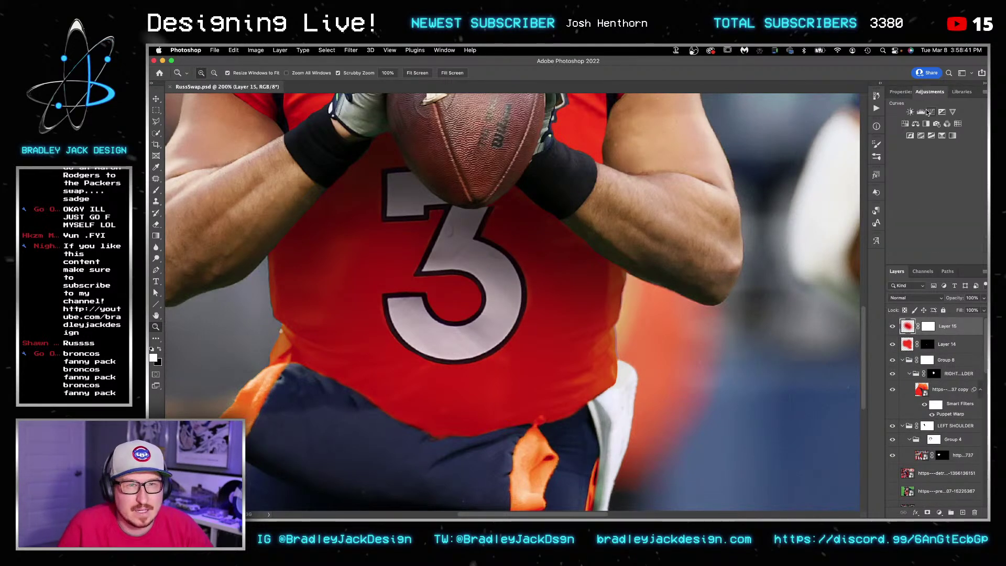
{"action": "left_click", "coordinate": [925, 112]}
{"action": "left_click_drag", "start_coordinate": [974, 143], "coordinate": [984, 169]}
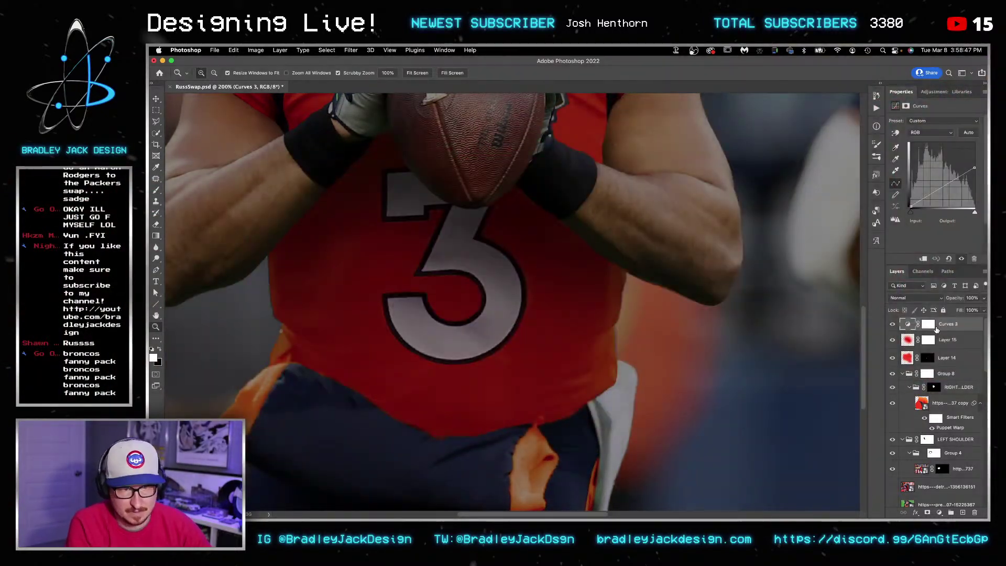
Step: Invert the Curves 3 mask to black and ready the Brush for painting
{"action": "left_click", "coordinate": [933, 329]}
{"action": "key", "text": "ctrl+i"}
{"action": "key", "text": "b"}
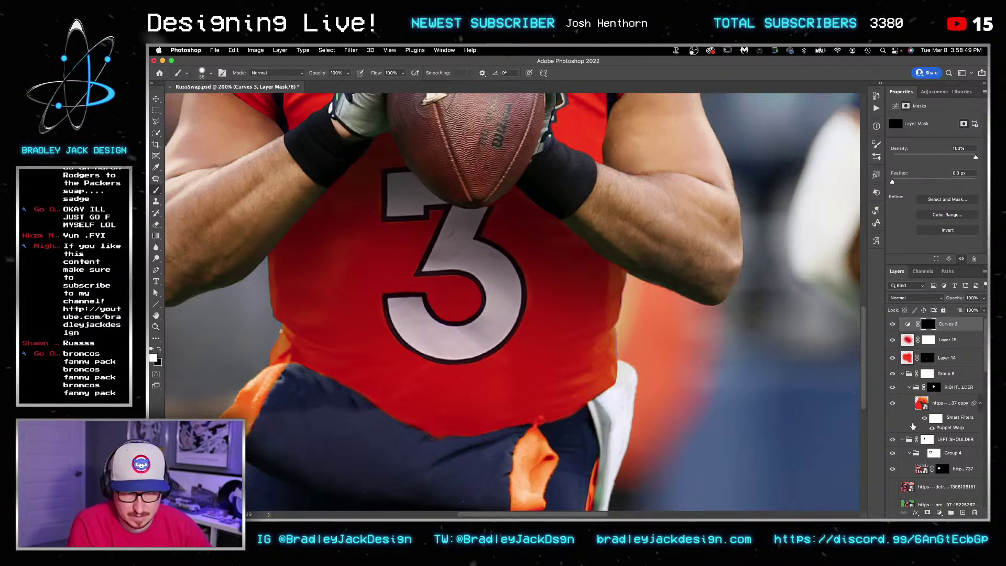
Step: Load the jersey group's mask as a selection and use it to replace the Curves 3 layer mask
{"action": "scroll", "coordinate": [935, 414], "scroll_direction": "down", "scroll_amount": 10}
{"action": "scroll", "coordinate": [921, 439], "scroll_direction": "up", "scroll_amount": 10}
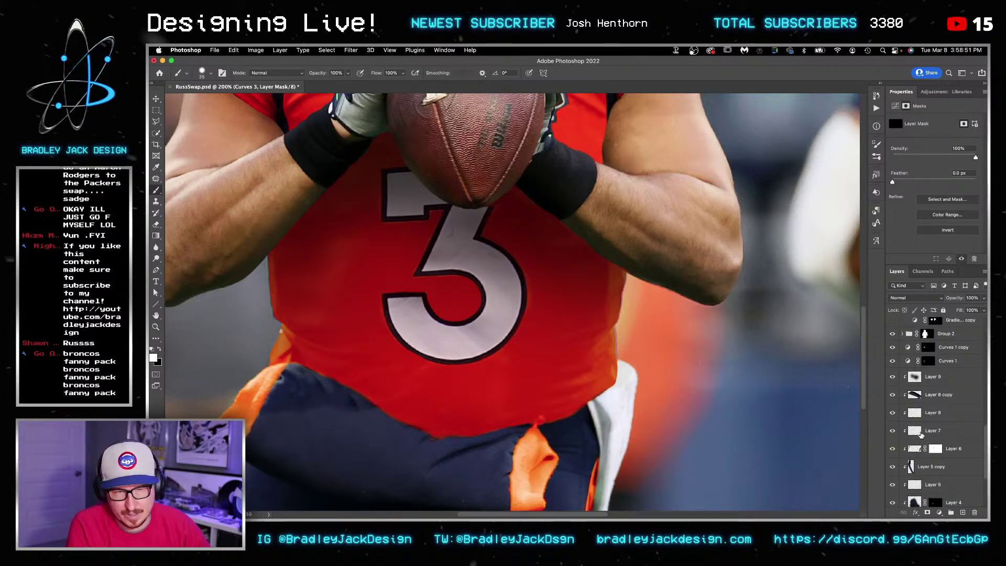
{"action": "scroll", "coordinate": [928, 404], "scroll_direction": "up", "scroll_amount": 5}
{"action": "left_click", "coordinate": [928, 324], "text": "ctrl"}
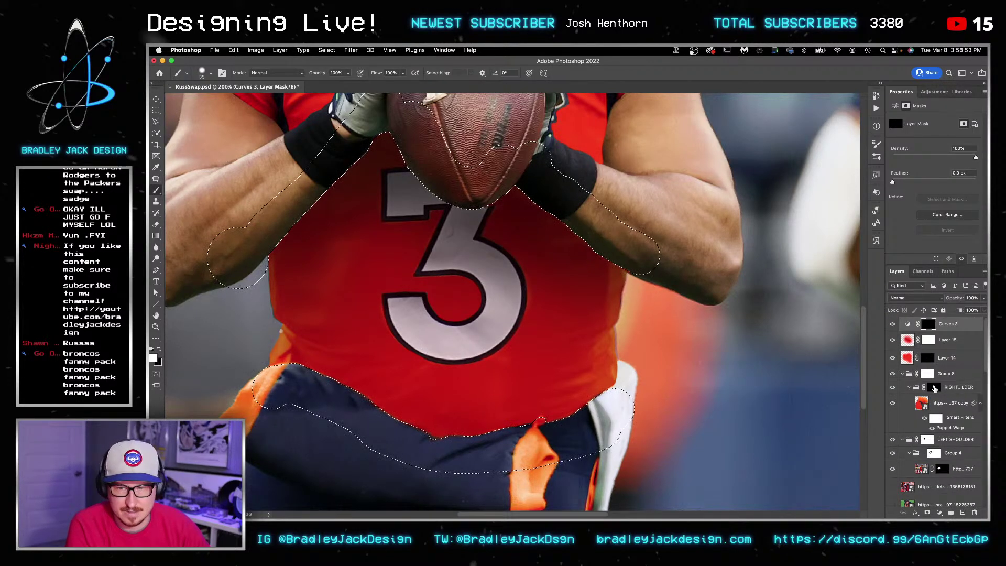
{"action": "right_click", "coordinate": [926, 328]}
{"action": "left_click", "coordinate": [912, 344]}
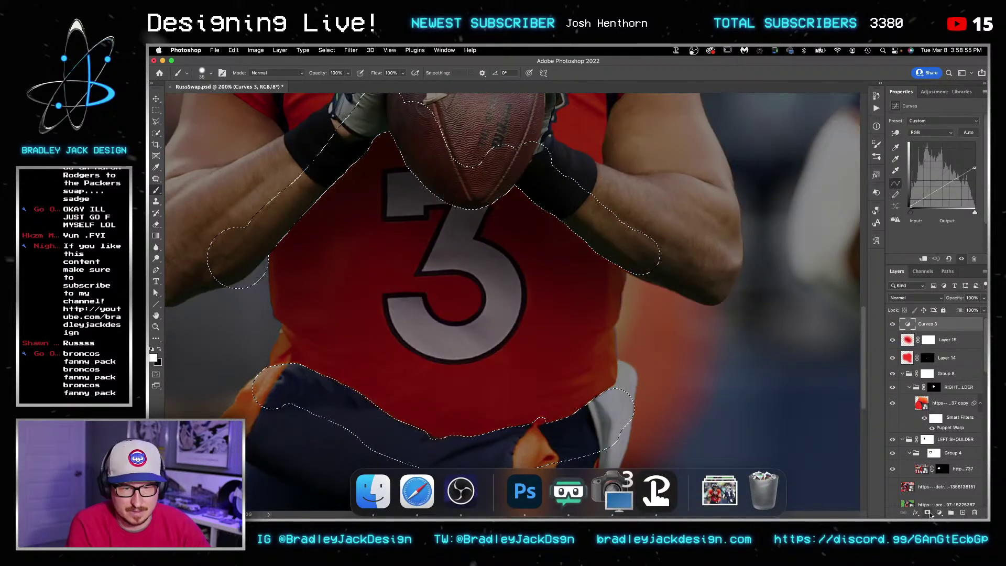
{"action": "left_click", "coordinate": [928, 512], "text": "alt"}
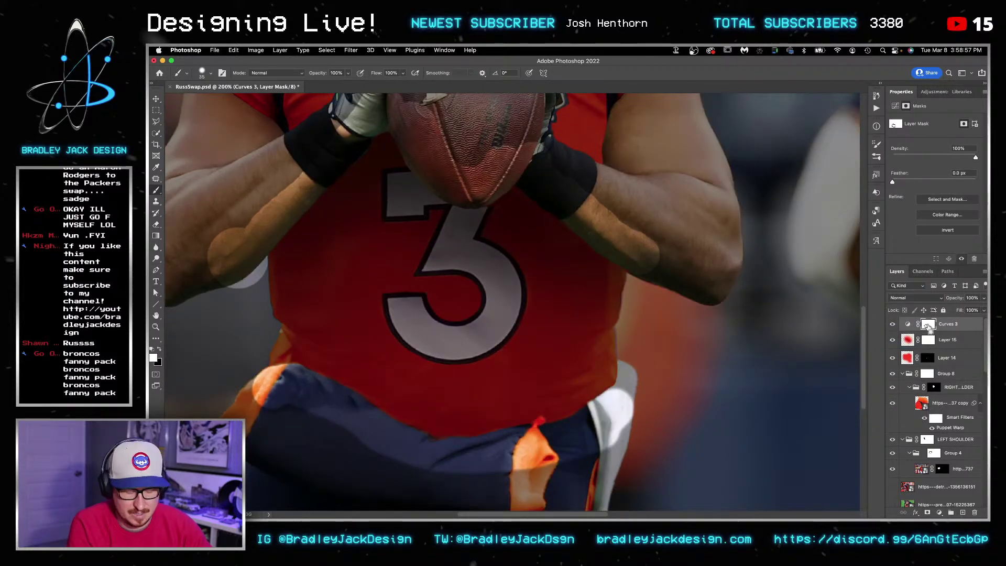
{"action": "key", "text": "super+i"}
{"action": "key", "text": "super+i"}
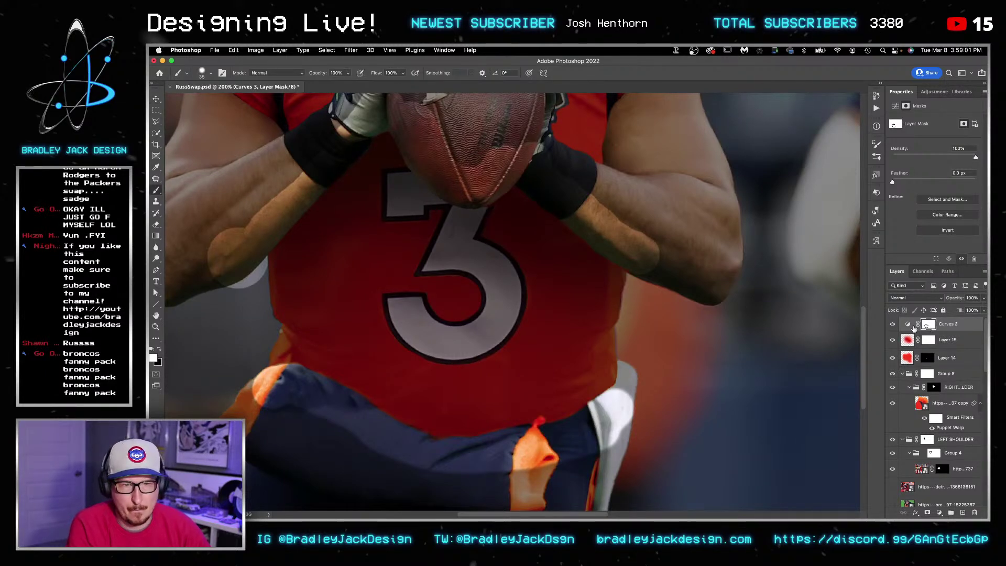
Step: Lower the Curves 3 white point to output 106 and place the layer in a group with a black mask
{"action": "left_click", "coordinate": [908, 324]}
{"action": "left_click_drag", "start_coordinate": [976, 167], "coordinate": [976, 180]}
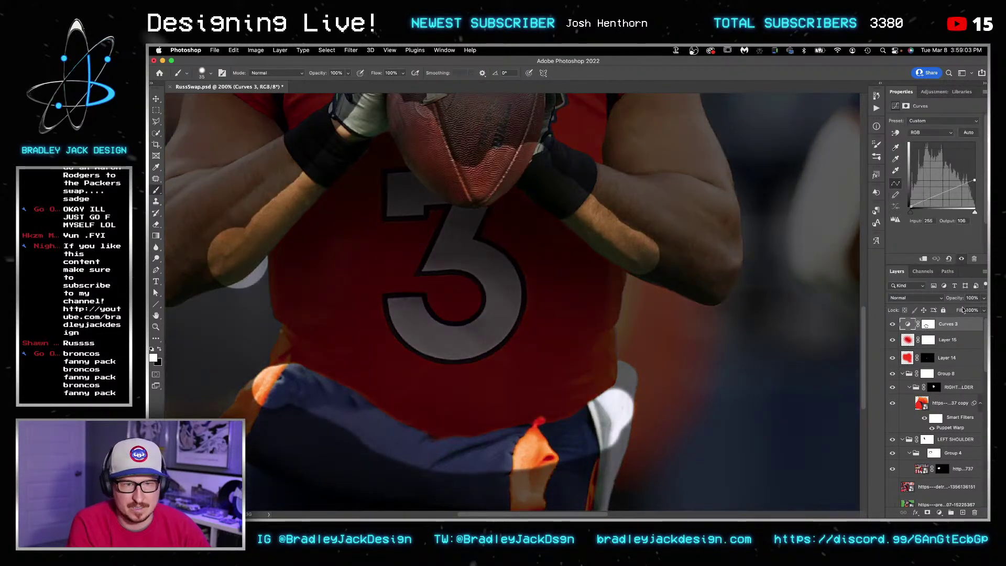
{"action": "key", "text": "super+g"}
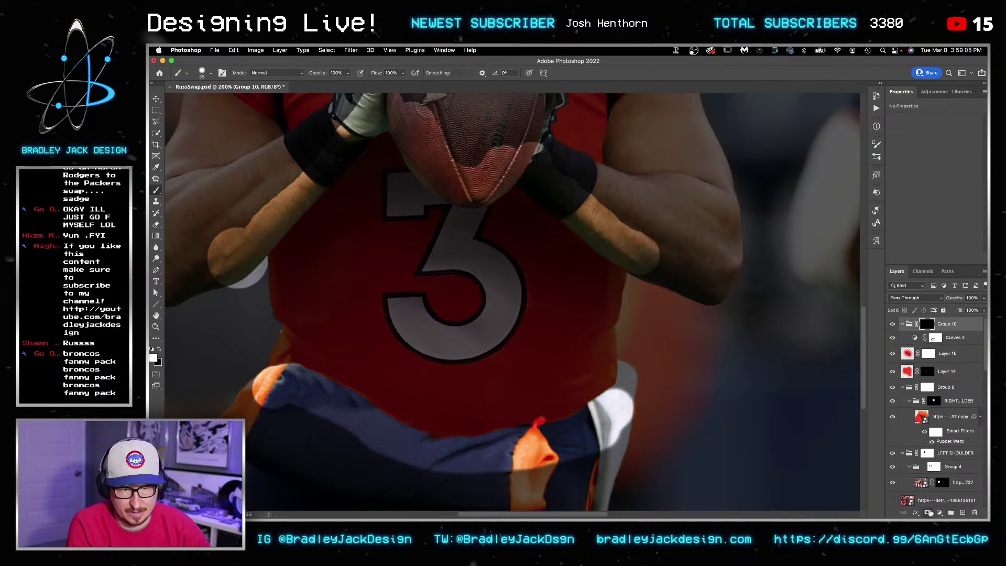
{"action": "left_click", "coordinate": [928, 513], "text": "alt"}
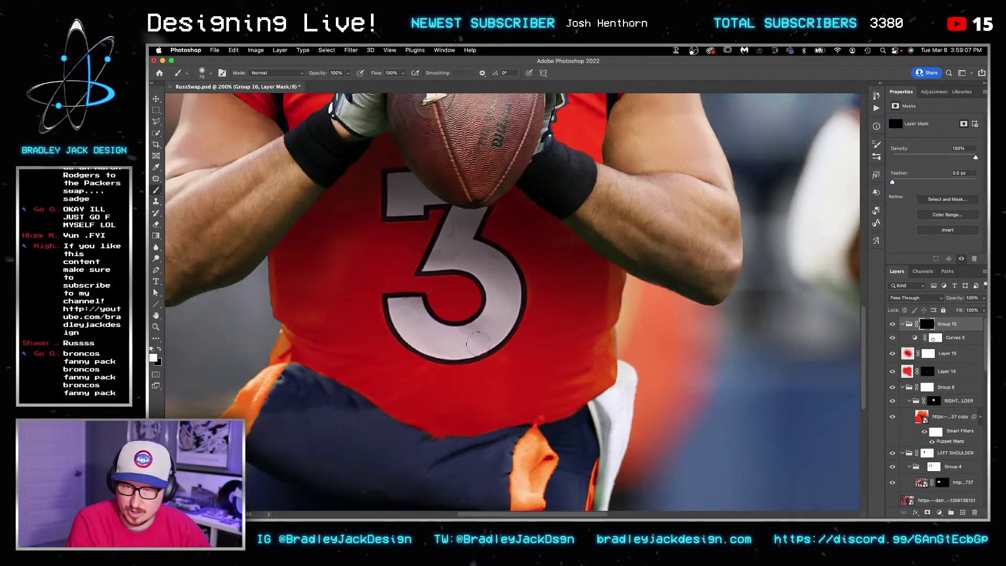
Step: Paint soft shading along the jersey's lower hem on the Group 10 mask, refining it with the brush at 30% opacity
{"action": "key", "text": "]"}
{"action": "mouse_move", "coordinate": [307, 372]}
{"action": "left_mouse_down"}
{"action": "mouse_move", "coordinate": [437, 435]}
{"action": "mouse_move", "coordinate": [390, 432]}
{"action": "mouse_move", "coordinate": [480, 436]}
{"action": "mouse_move", "coordinate": [427, 439]}
{"action": "mouse_move", "coordinate": [539, 425]}
{"action": "mouse_move", "coordinate": [507, 441]}
{"action": "mouse_move", "coordinate": [434, 442]}
{"action": "mouse_move", "coordinate": [331, 402]}
{"action": "mouse_move", "coordinate": [433, 449]}
{"action": "mouse_move", "coordinate": [399, 416]}
{"action": "mouse_move", "coordinate": [353, 407]}
{"action": "left_mouse_up"}
{"action": "key", "text": "x"}
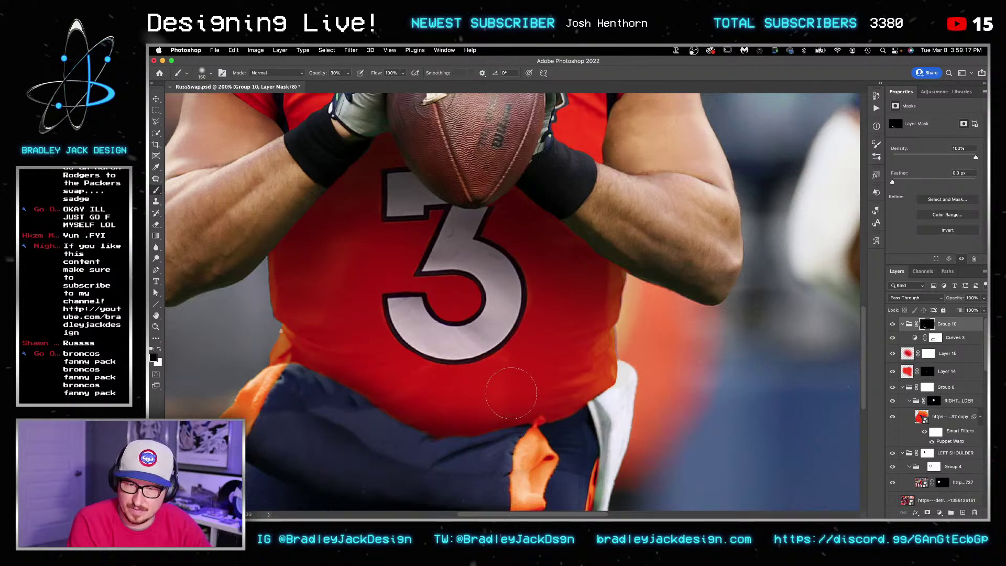
{"action": "scroll", "coordinate": [563, 362], "scroll_direction": "down", "scroll_amount": 3}
{"action": "scroll", "coordinate": [567, 352], "scroll_direction": "down", "scroll_amount": 2}
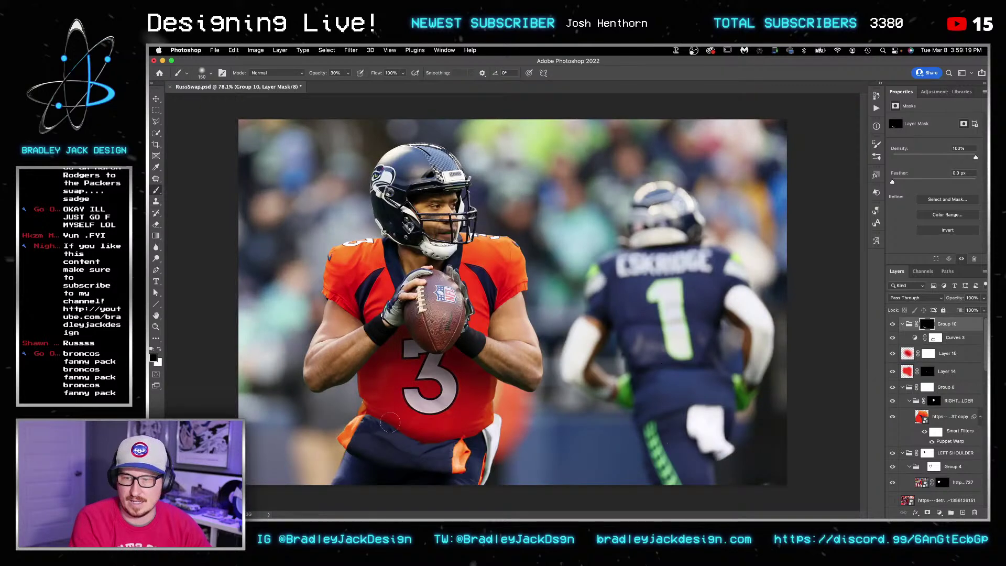
{"action": "key", "text": "v"}
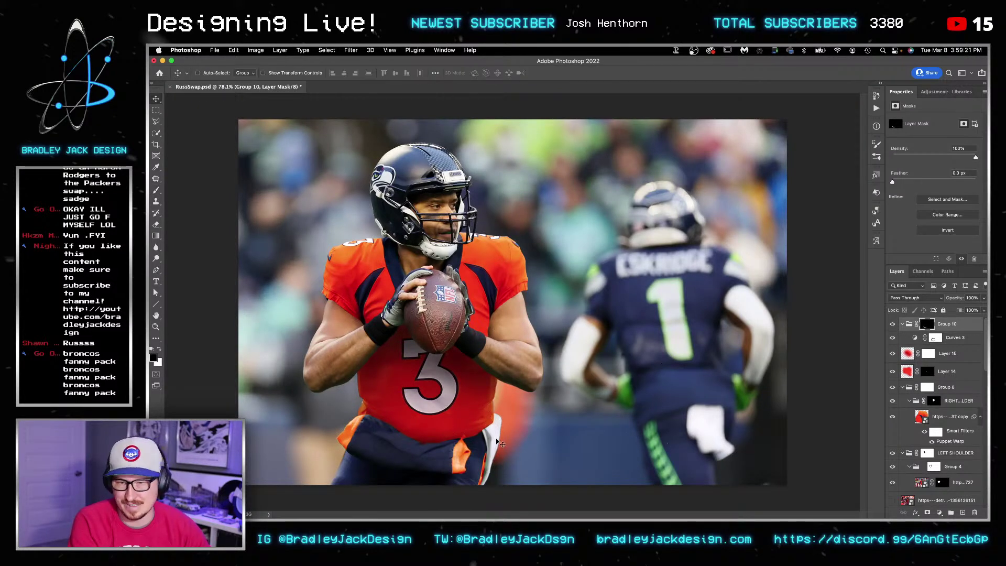
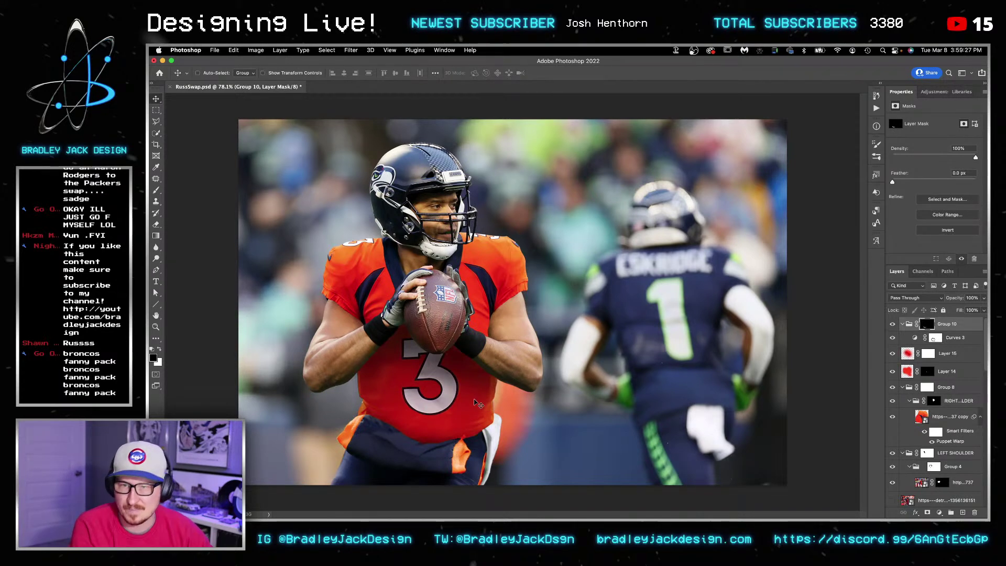
Step: Save the document and touch up the Curves 1 copy mask with a soft brush along the cuff of the right-hand sleeve
{"action": "key", "text": "super+s"}
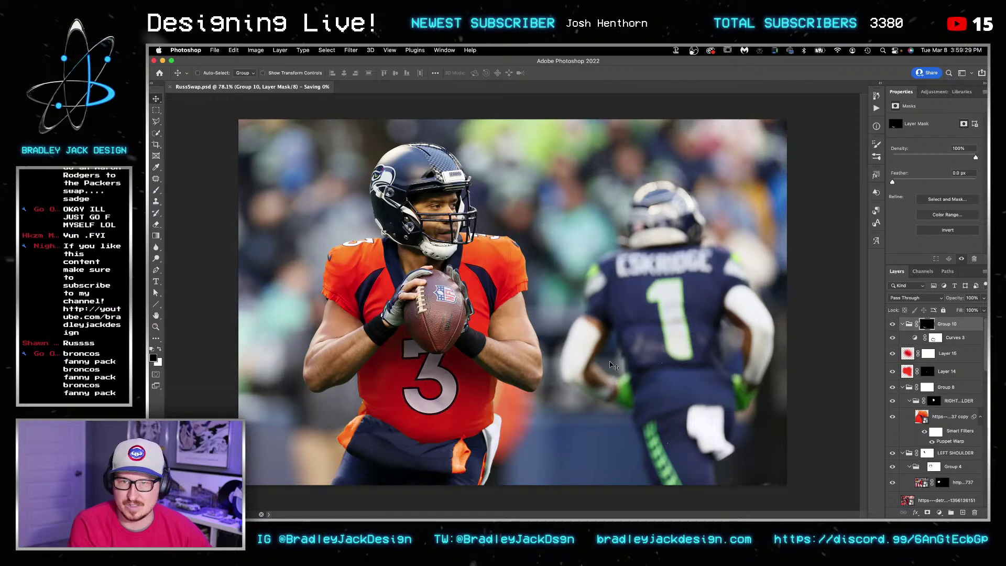
{"action": "key", "text": "super+plus"}
{"action": "key", "text": "super+plus"}
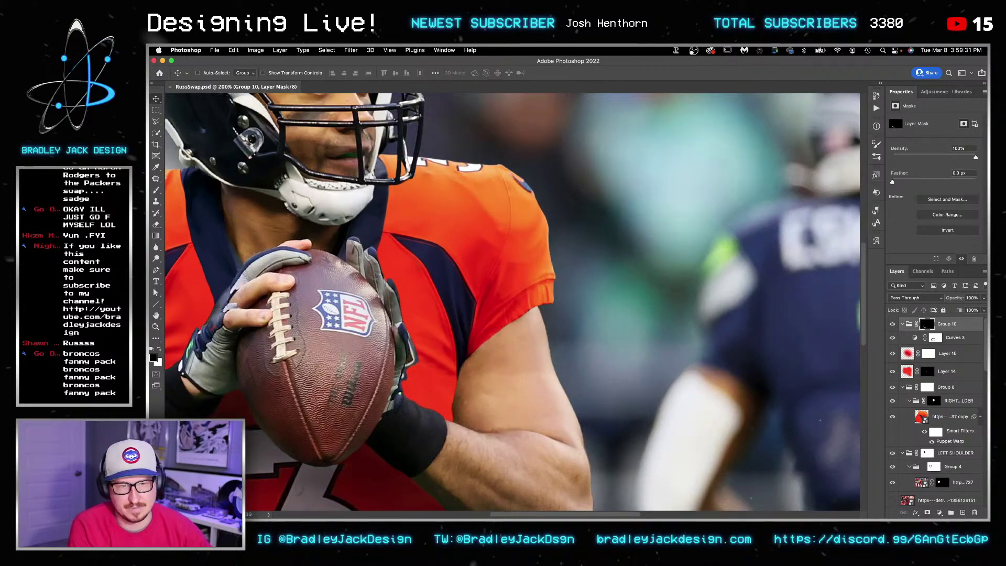
{"action": "left_click_drag", "start_coordinate": [602, 350], "coordinate": [455, 350]}
{"action": "right_click", "coordinate": [379, 345]}
{"action": "left_click", "coordinate": [401, 389]}
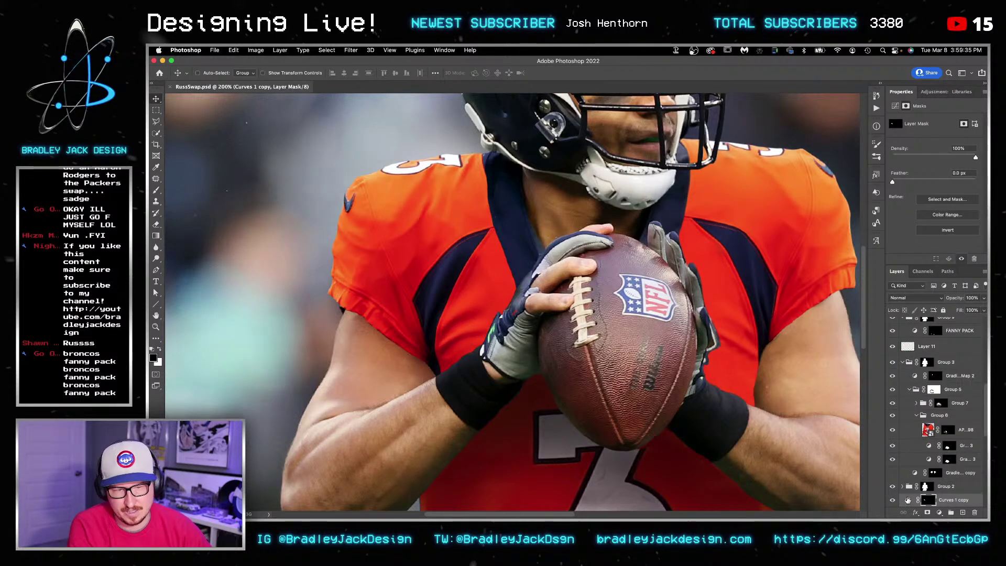
{"action": "scroll", "coordinate": [560, 302], "scroll_direction": "right", "scroll_amount": 5}
{"action": "key", "text": "b"}
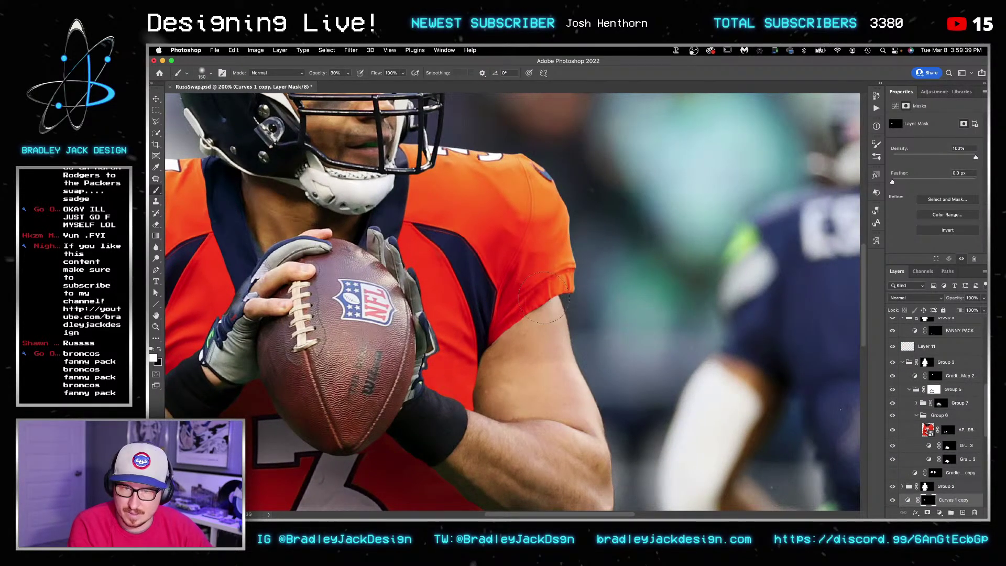
{"action": "key", "text": "bracketleft"}
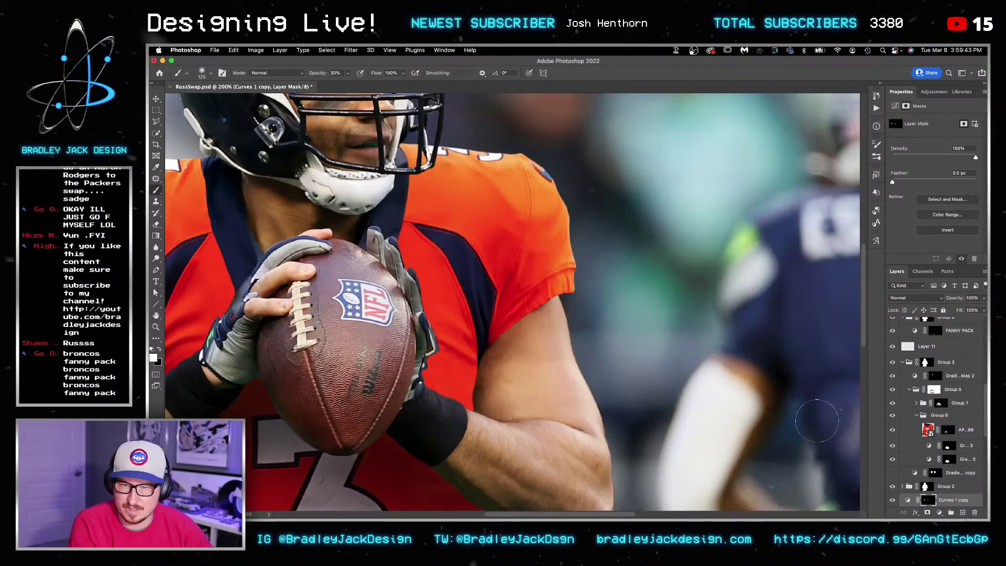
{"action": "mouse_move", "coordinate": [278, 366]}
{"action": "left_mouse_down"}
{"action": "mouse_move", "coordinate": [573, 373]}
{"action": "mouse_move", "coordinate": [471, 376]}
{"action": "left_mouse_up"}
Step: Add a Curves adjustment above Group 10 with its midtones lowered to output 98, and invert its mask to black for brushing
{"action": "key", "text": "v"}
{"action": "scroll", "coordinate": [950, 344], "scroll_direction": "up", "scroll_amount": 10}
{"action": "left_click", "coordinate": [950, 340]}
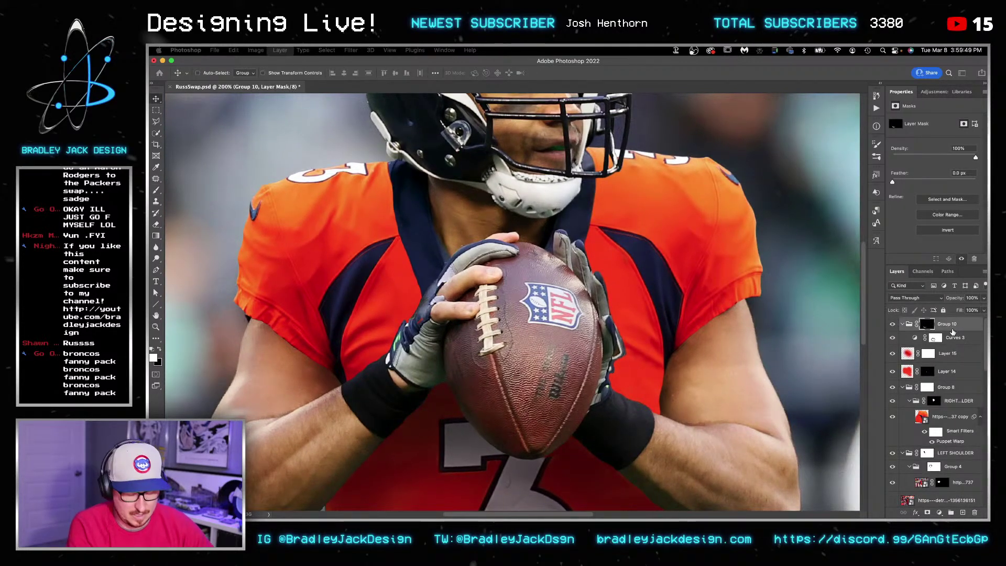
{"action": "key", "text": "super+shift+alt+n"}
{"action": "key", "text": "super+z"}
{"action": "left_click", "coordinate": [935, 92]}
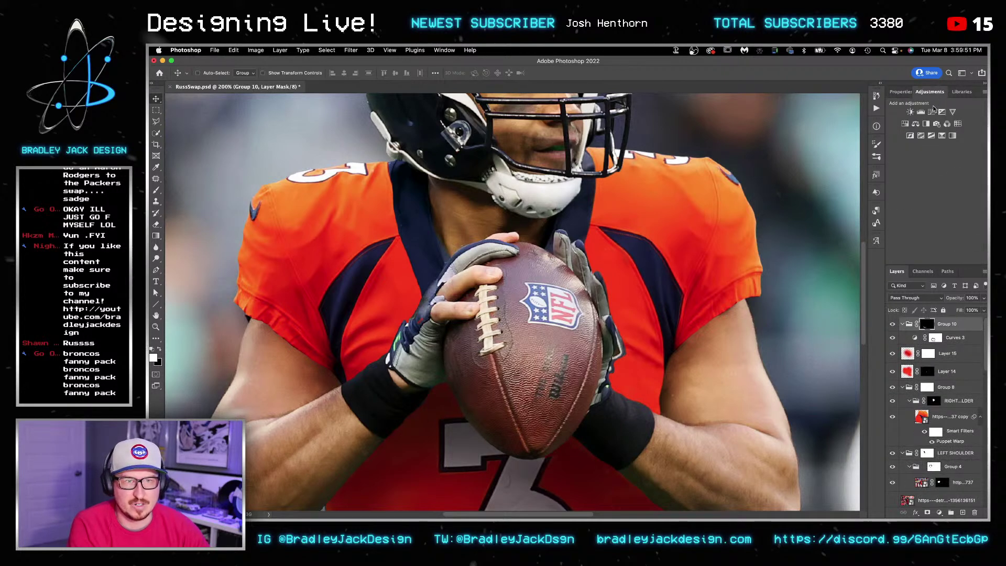
{"action": "left_click", "coordinate": [922, 116]}
{"action": "key", "text": "super+bracketright"}
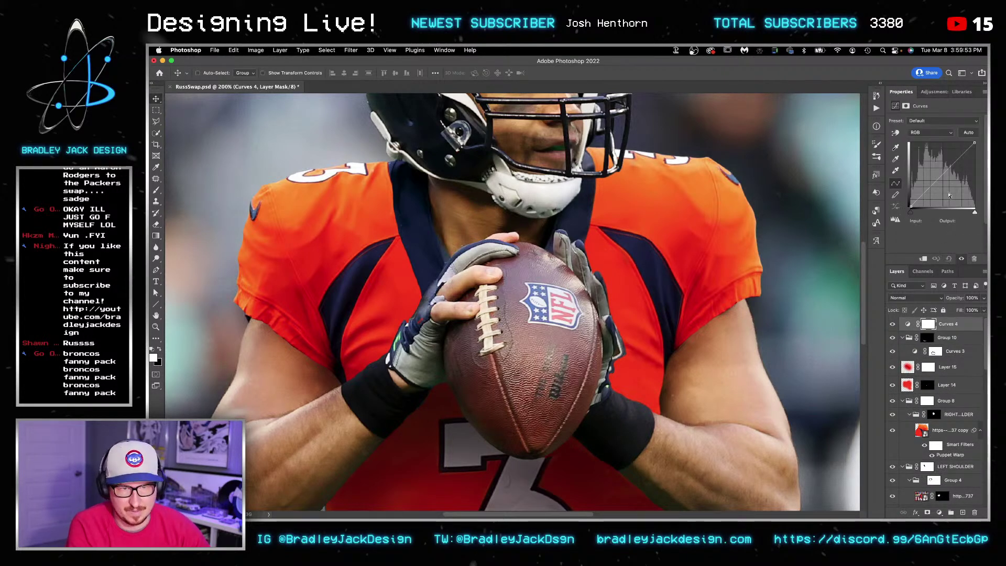
{"action": "left_click", "coordinate": [948, 184]}
{"action": "key", "text": "super+i"}
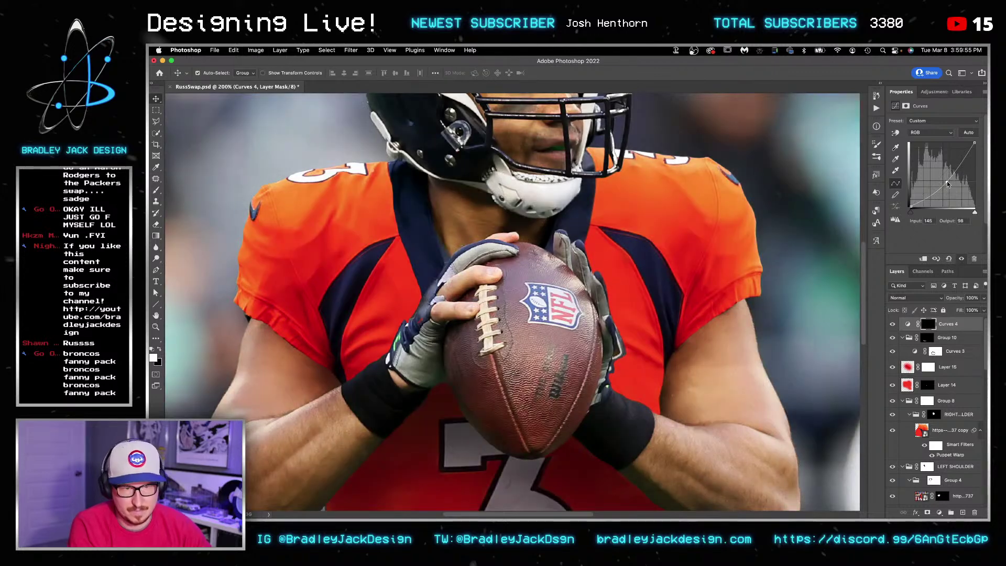
{"action": "key", "text": "b"}
{"action": "left_click_drag", "start_coordinate": [660, 401], "coordinate": [650, 383]}
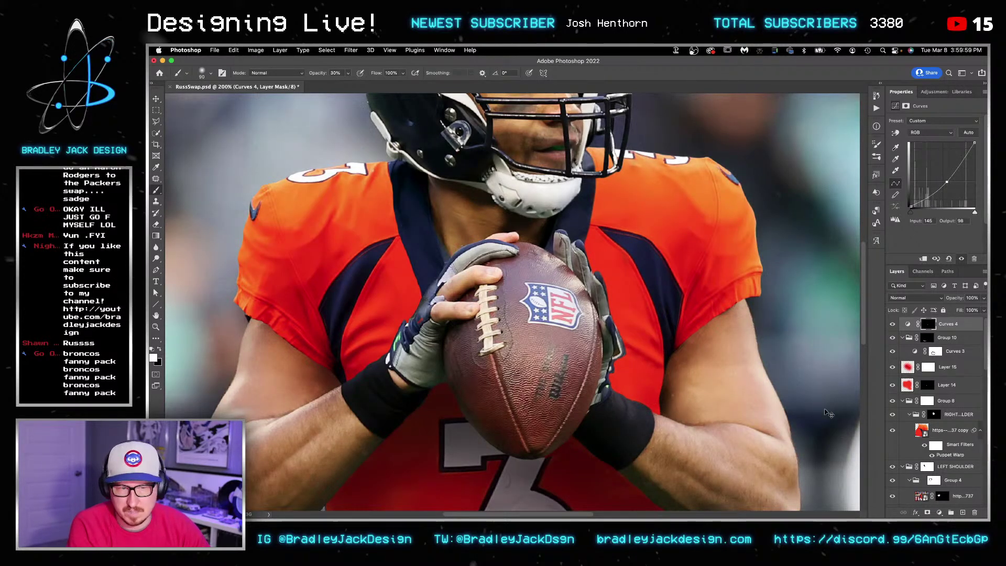
Step: Group Layer 14, Layer 15 and Group 8 together and name the group RIGHT SHOULDEr
{"action": "left_click", "coordinate": [942, 386]}
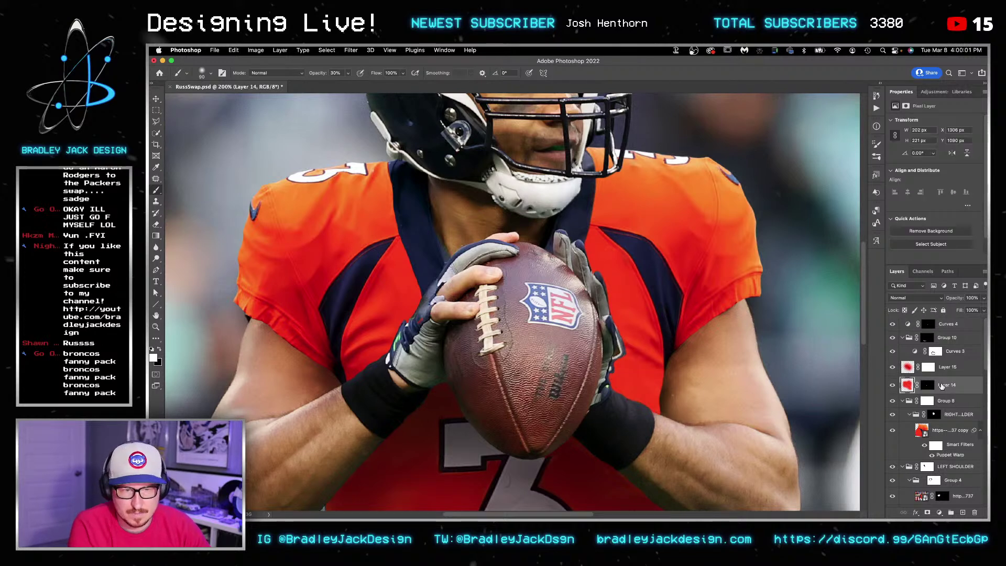
{"action": "left_click", "coordinate": [893, 338]}
{"action": "left_click", "coordinate": [950, 414], "text": "shift"}
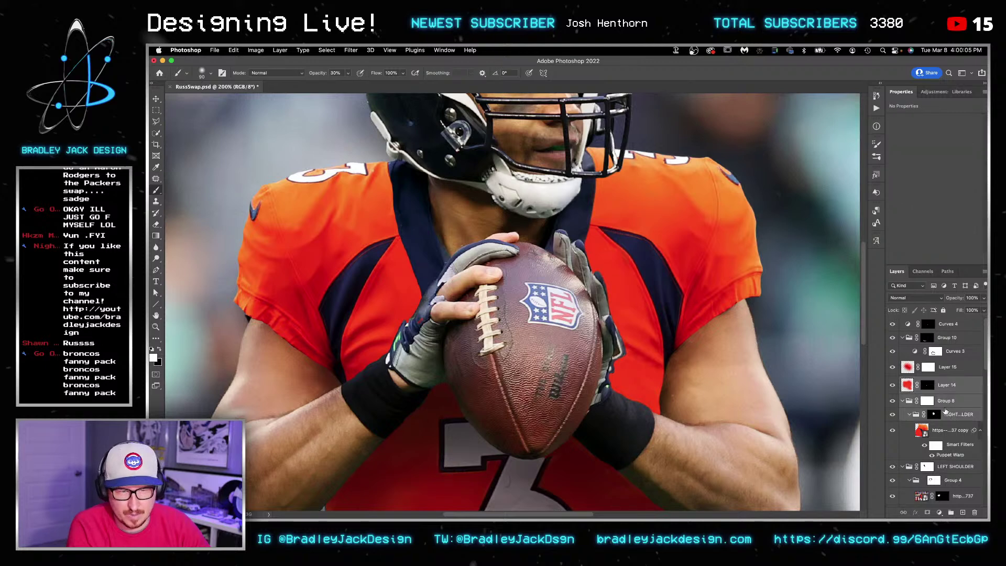
{"action": "key", "text": "super+g"}
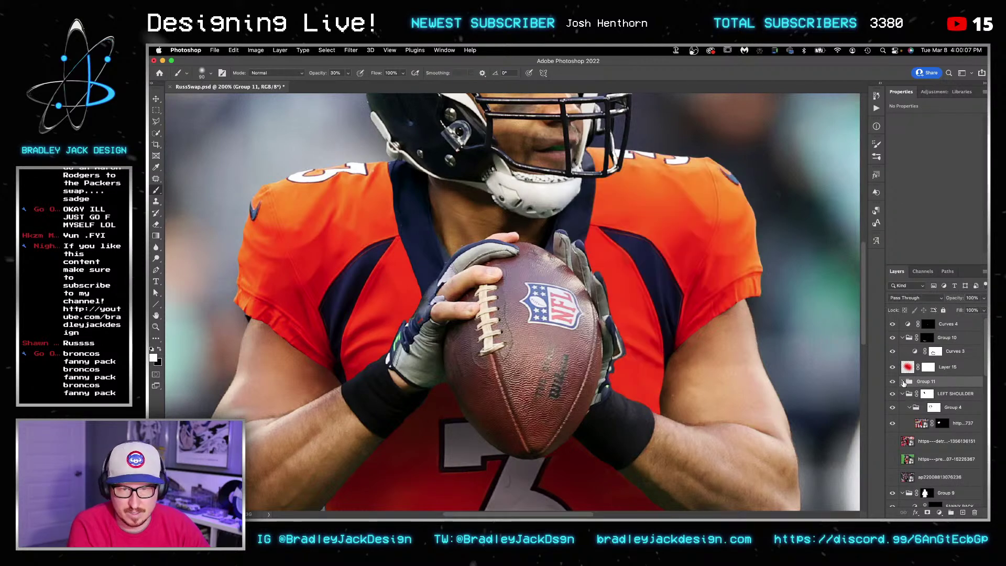
{"action": "left_click", "coordinate": [956, 350]}
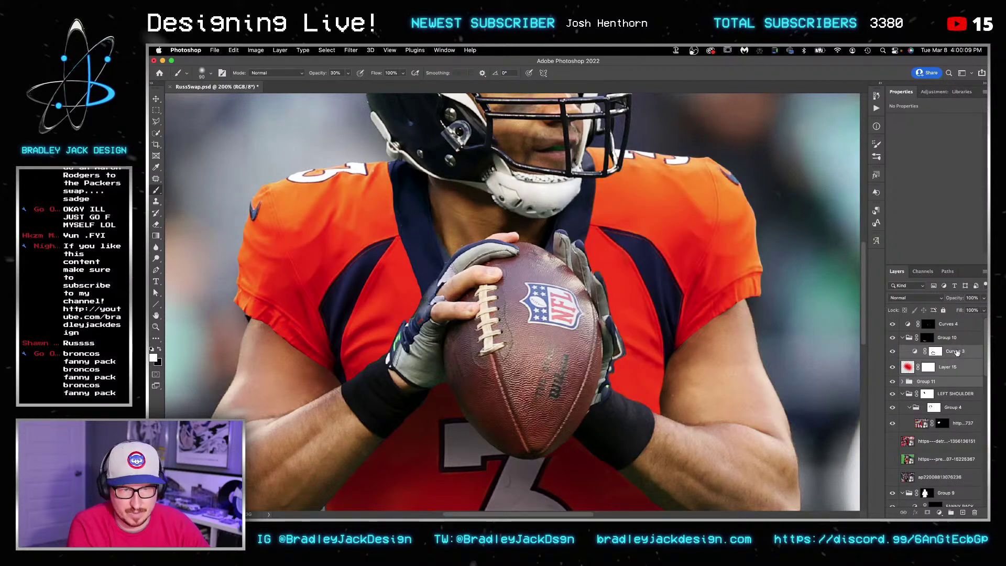
{"action": "left_click", "coordinate": [952, 366]}
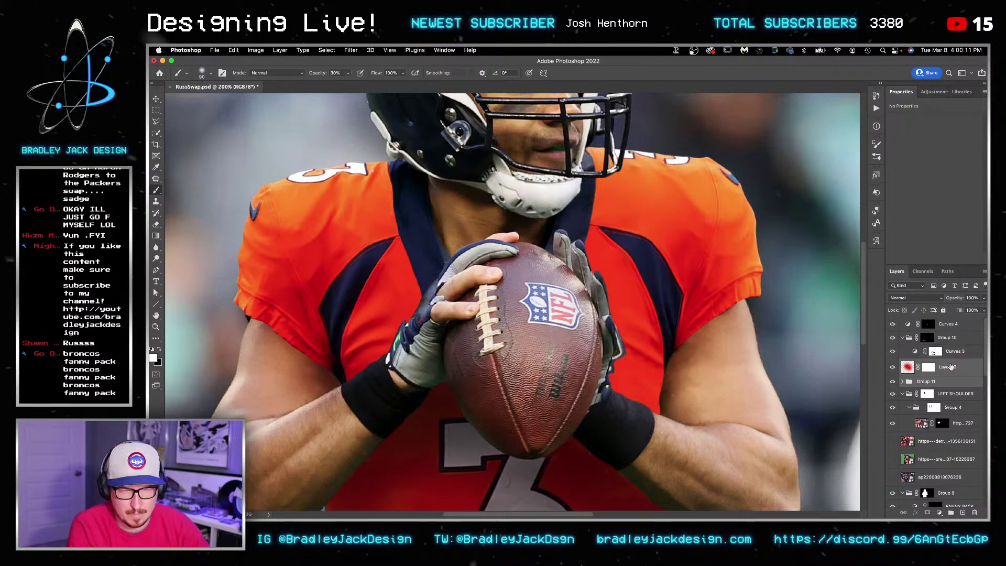
{"action": "left_click_drag", "start_coordinate": [951, 368], "coordinate": [936, 365]}
{"action": "type", "text": "RIGHT SHOULDEr"}
{"action": "key", "text": "Return"}
Step: Clip Curves 4 to the RIGHT SHOULDEr group and lower its white point to output 69
{"action": "left_click_drag", "start_coordinate": [938, 325], "coordinate": [937, 353]}
{"action": "left_click", "coordinate": [938, 353]}
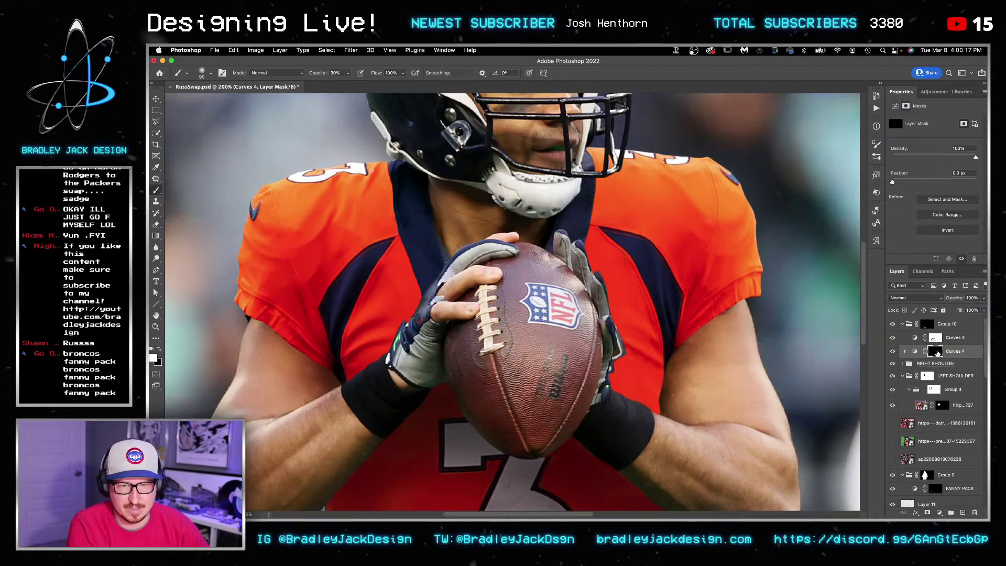
{"action": "left_click", "coordinate": [921, 351]}
{"action": "left_click_drag", "start_coordinate": [977, 145], "coordinate": [975, 188]}
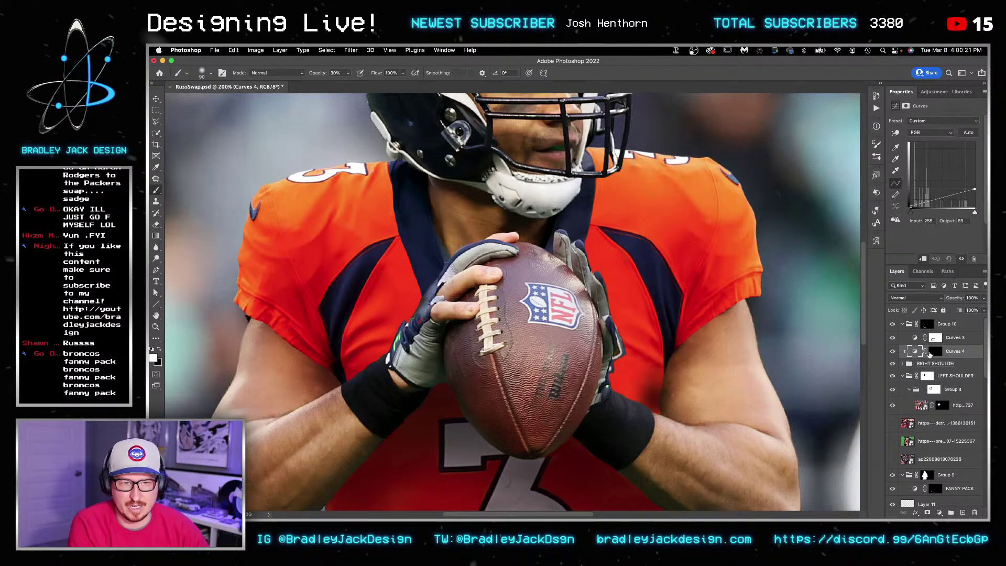
Step: Replace the Curves 4 mask with a black one and paint soft shading on the jersey beside the right-hand wristband and upper arm
{"action": "right_click", "coordinate": [934, 355]}
{"action": "left_click", "coordinate": [918, 371]}
{"action": "left_click", "coordinate": [926, 513], "text": "alt"}
{"action": "key", "text": "bracketright"}
{"action": "mouse_move", "coordinate": [666, 403]}
{"action": "left_mouse_down"}
{"action": "mouse_move", "coordinate": [648, 414]}
{"action": "mouse_move", "coordinate": [666, 352]}
{"action": "mouse_move", "coordinate": [645, 419]}
{"action": "left_mouse_up"}
{"action": "left_click_drag", "start_coordinate": [671, 349], "coordinate": [668, 322]}
{"action": "key", "text": "x"}
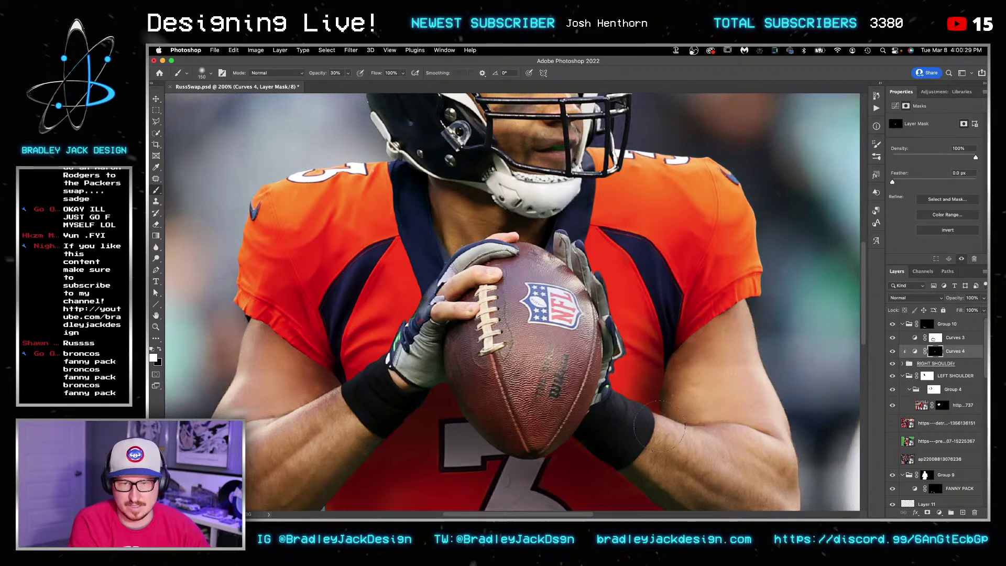
Step: Set the Curves 4 layer's blend mode to Luminosity and save the document
{"action": "left_click", "coordinate": [915, 298]}
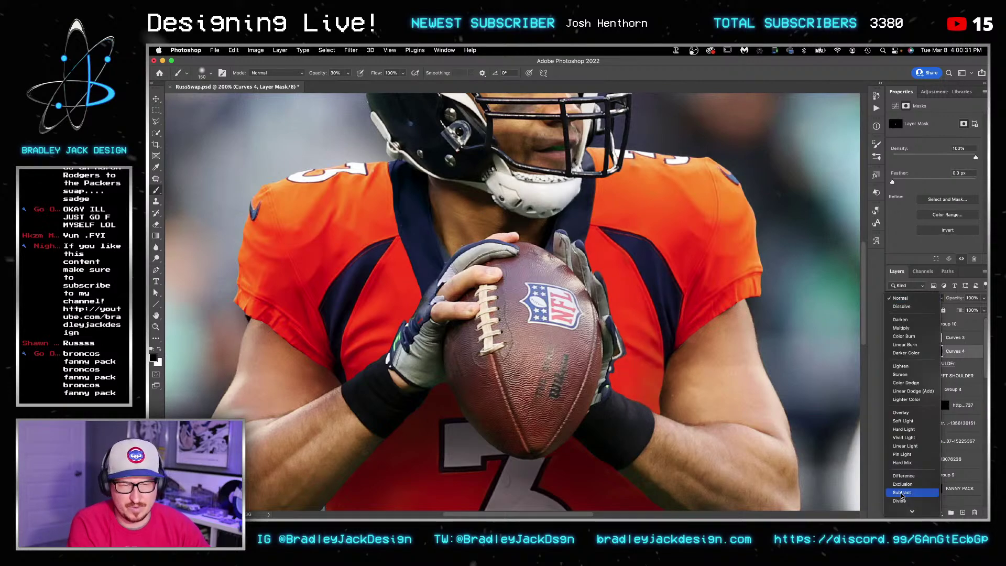
{"action": "left_click", "coordinate": [905, 508]}
{"action": "scroll", "coordinate": [676, 391], "scroll_direction": "down", "scroll_amount": 2}
{"action": "scroll", "coordinate": [676, 390], "scroll_direction": "up", "scroll_amount": 2}
{"action": "scroll", "coordinate": [673, 388], "scroll_direction": "down", "scroll_amount": 2}
{"action": "scroll", "coordinate": [674, 388], "scroll_direction": "down", "scroll_amount": 2}
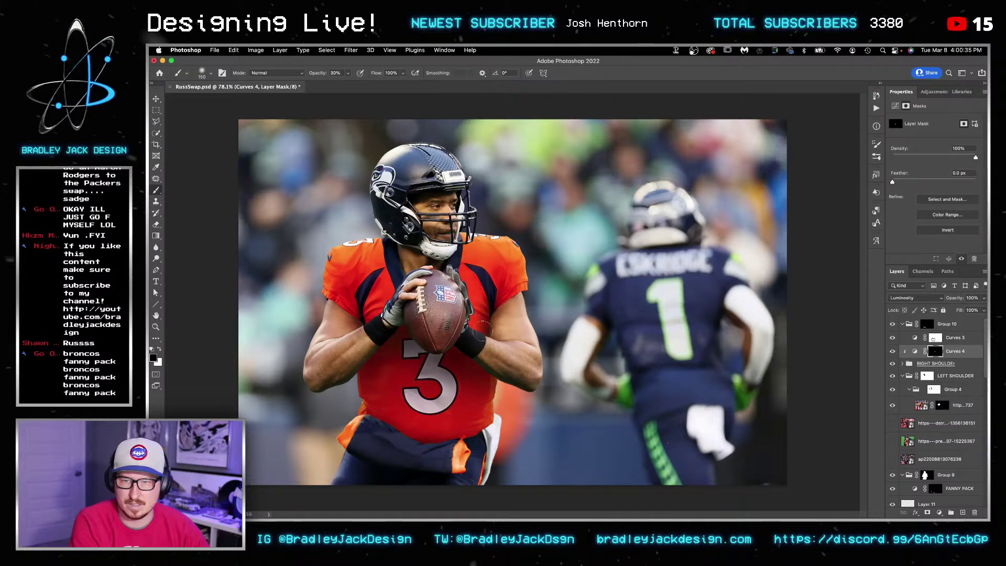
{"action": "key", "text": "x"}
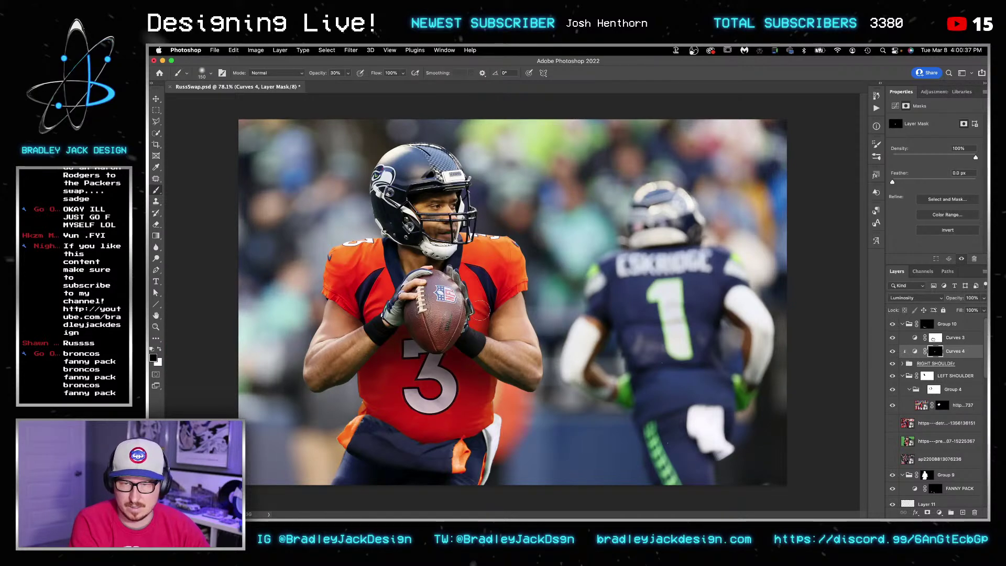
{"action": "key", "text": "v"}
{"action": "key", "text": "super+s"}
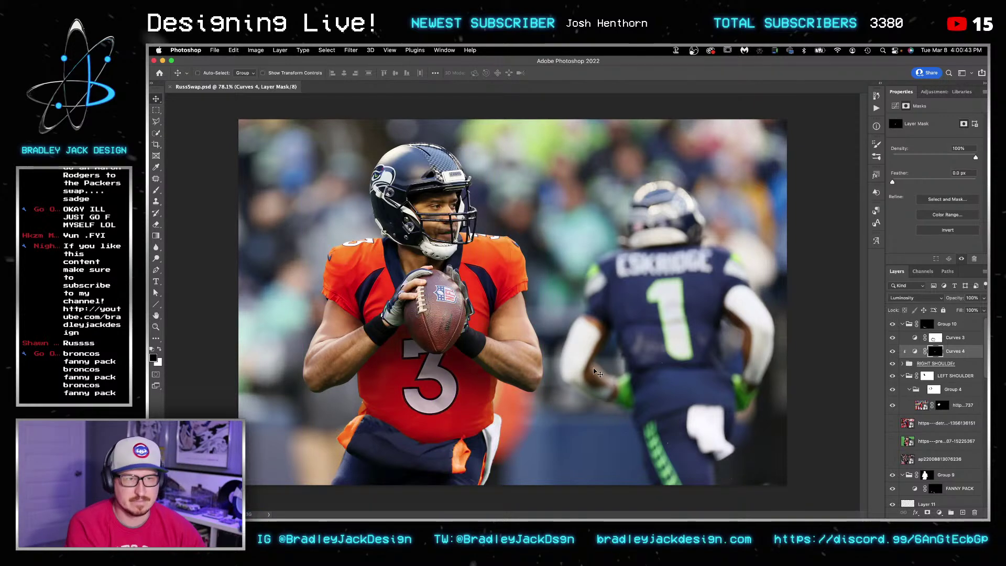
Step: Place a duplicate of the Gradient Map 1 adjustment directly beneath the FANNY PACK layer inside Group 9
{"action": "scroll", "coordinate": [939, 445], "scroll_direction": "down", "scroll_amount": 10}
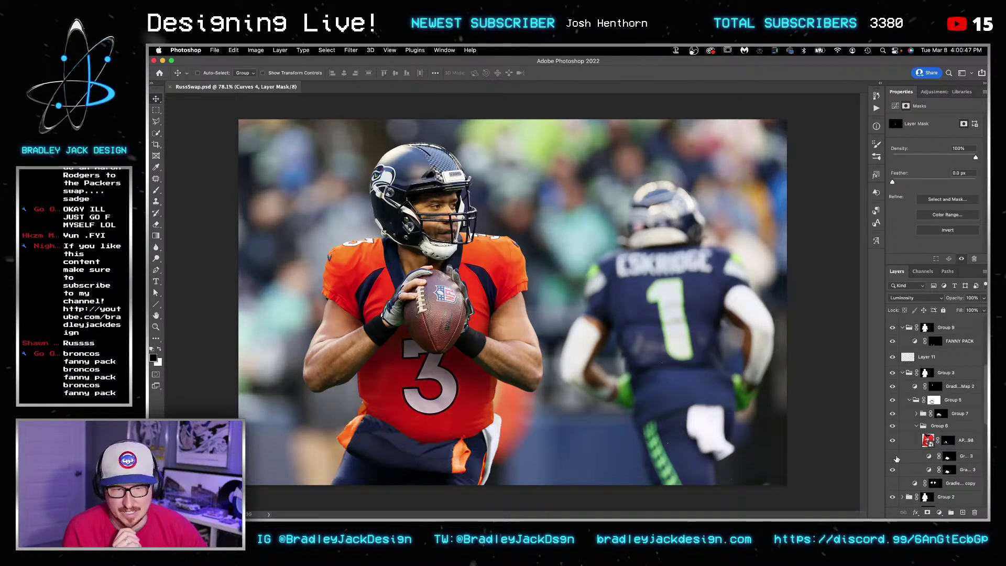
{"action": "left_click", "coordinate": [893, 470]}
{"action": "left_click", "coordinate": [893, 470]}
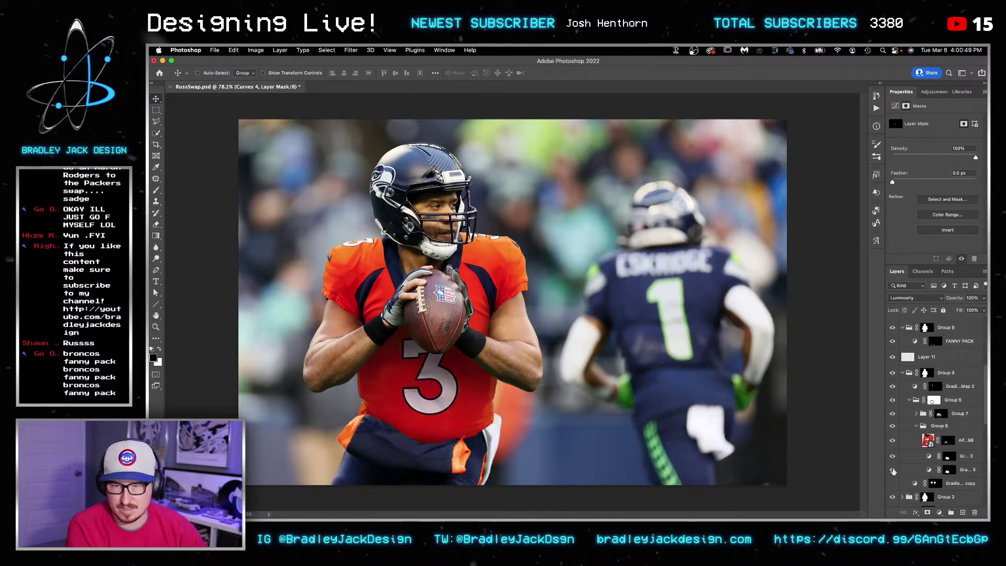
{"action": "left_click", "coordinate": [893, 484]}
{"action": "right_click", "coordinate": [469, 449]}
{"action": "left_click", "coordinate": [485, 454]}
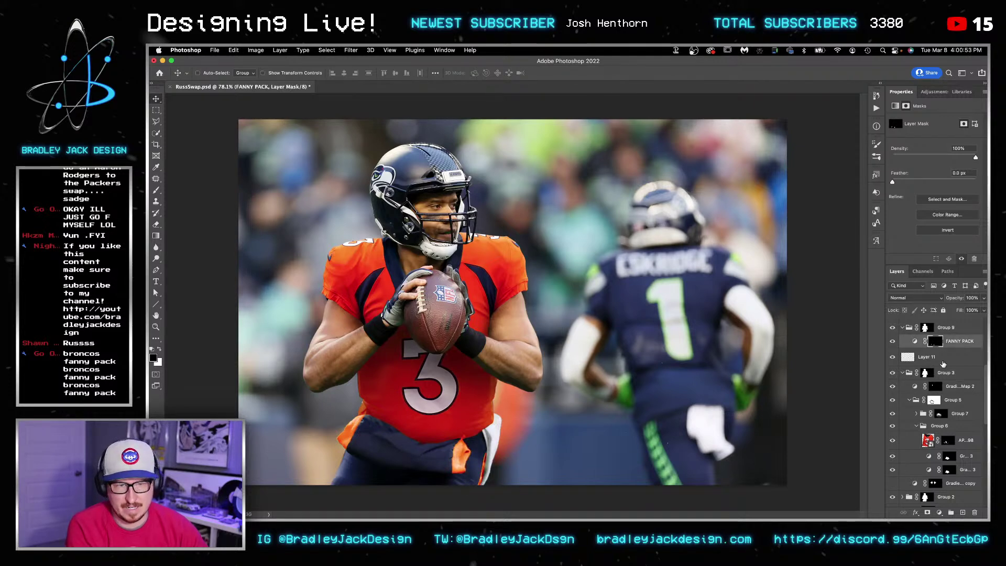
{"action": "left_click_drag", "start_coordinate": [965, 474], "coordinate": [935, 342]}
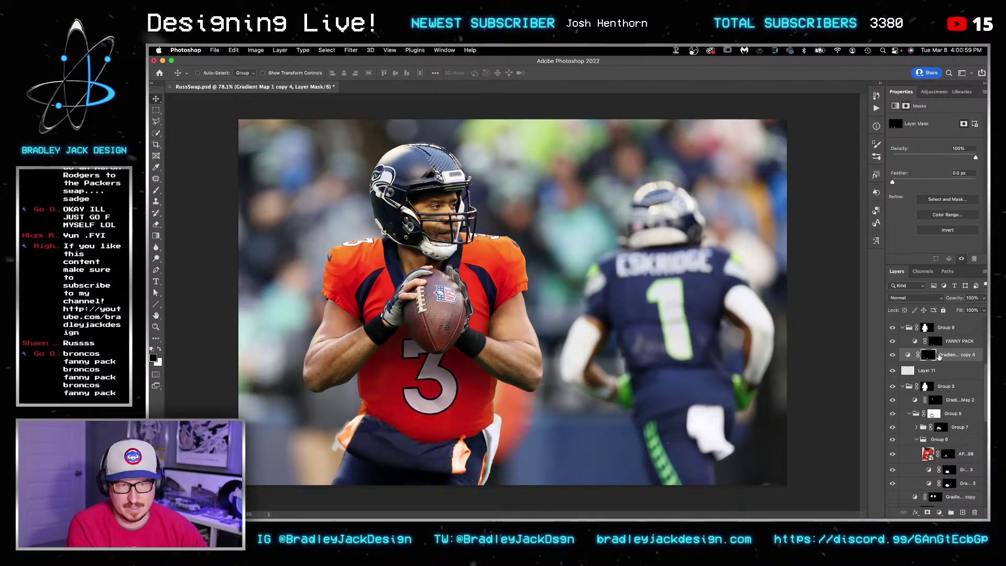
{"action": "left_click", "coordinate": [940, 356]}
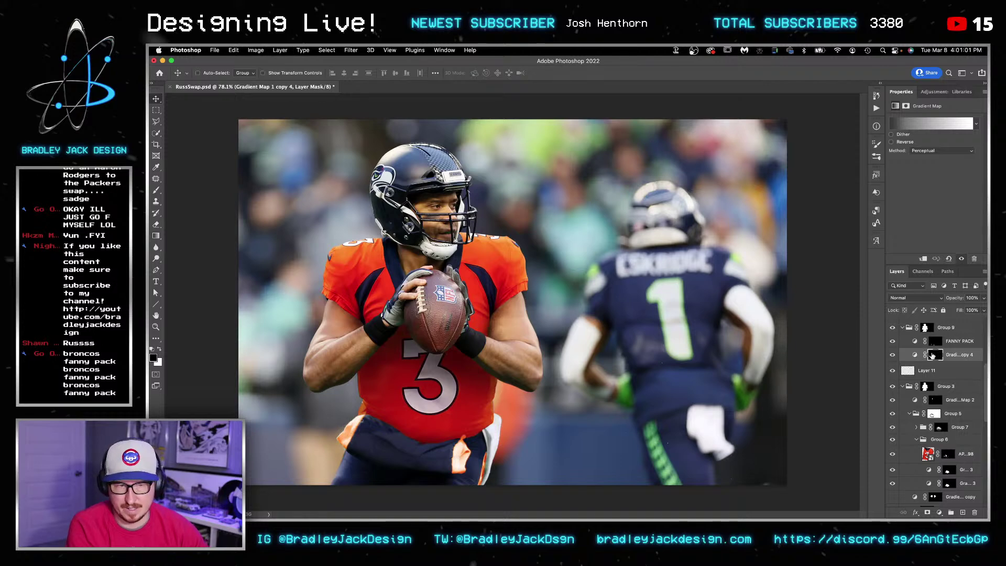
Step: Change the duplicated gradient map to the black-to-white gradient from the Basics presets
{"action": "left_click", "coordinate": [933, 123]}
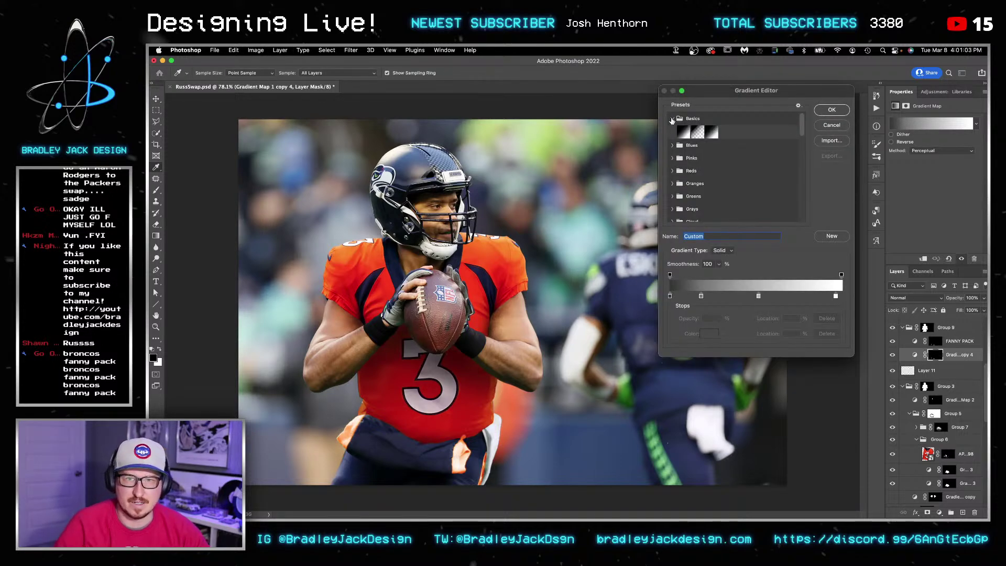
{"action": "left_click", "coordinate": [683, 131]}
{"action": "left_click", "coordinate": [671, 296]}
{"action": "left_click_drag", "start_coordinate": [755, 296], "coordinate": [768, 319]}
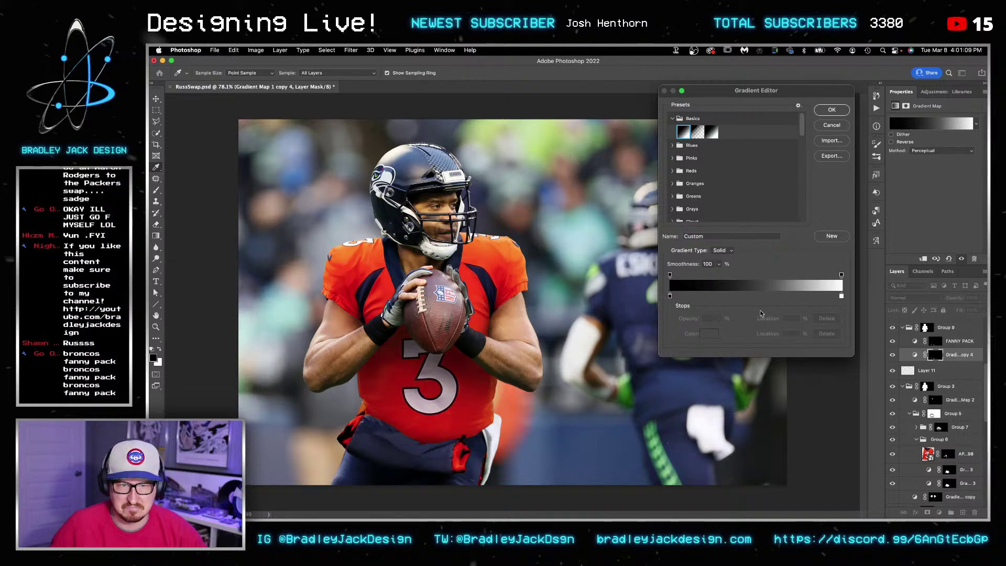
{"action": "key", "text": "Return"}
Step: Paint black on the gradient map copy's mask at the jersey hem above the orange knot, and save the document
{"action": "key", "text": "z"}
{"action": "triple_click", "coordinate": [462, 439]}
{"action": "left_click", "coordinate": [463, 438]}
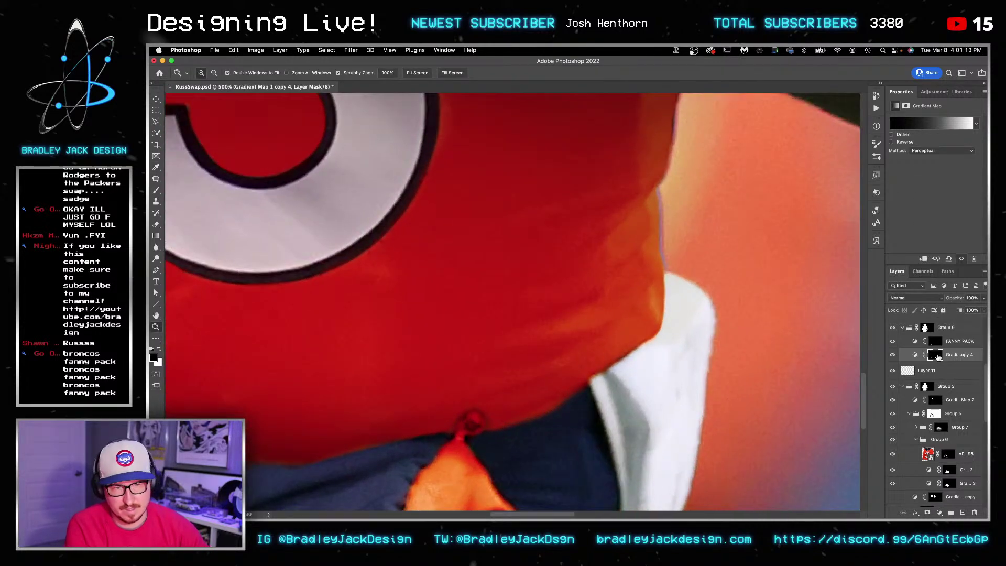
{"action": "key", "text": "b"}
{"action": "key", "text": "bracketleft"}
{"action": "key", "text": "bracketleft"}
{"action": "left_click", "coordinate": [477, 405]}
{"action": "left_click", "coordinate": [473, 404]}
{"action": "scroll", "coordinate": [512, 404], "scroll_direction": "down", "scroll_amount": 5}
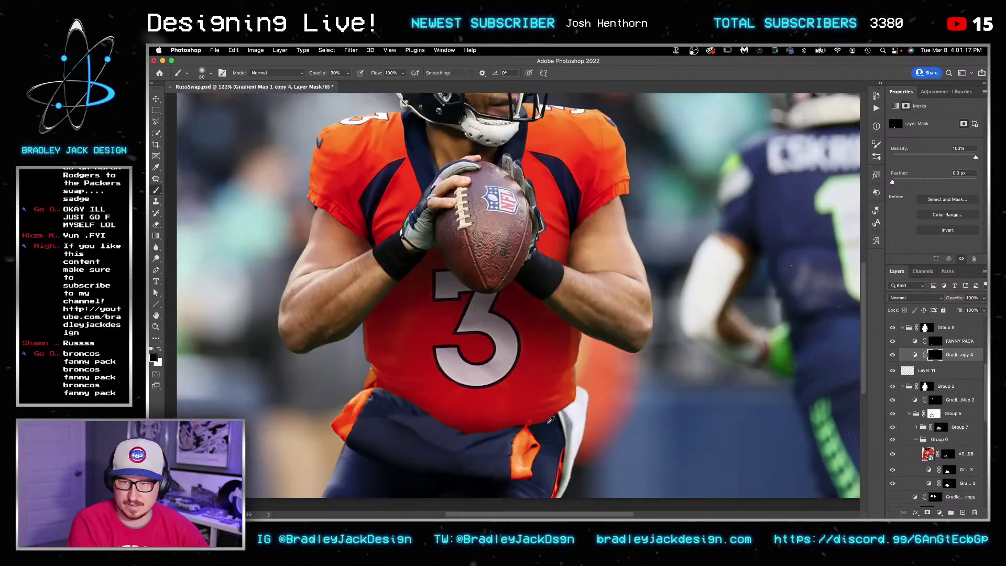
{"action": "scroll", "coordinate": [537, 391], "scroll_direction": "down", "scroll_amount": 3}
{"action": "key", "text": "v"}
{"action": "key", "text": "super+s"}
Step: Paint white at 100% opacity on the FANNY PACK mask over the green accent on the glove at the ball's laces
{"action": "key", "text": "z"}
{"action": "left_click_drag", "start_coordinate": [396, 293], "coordinate": [461, 286]}
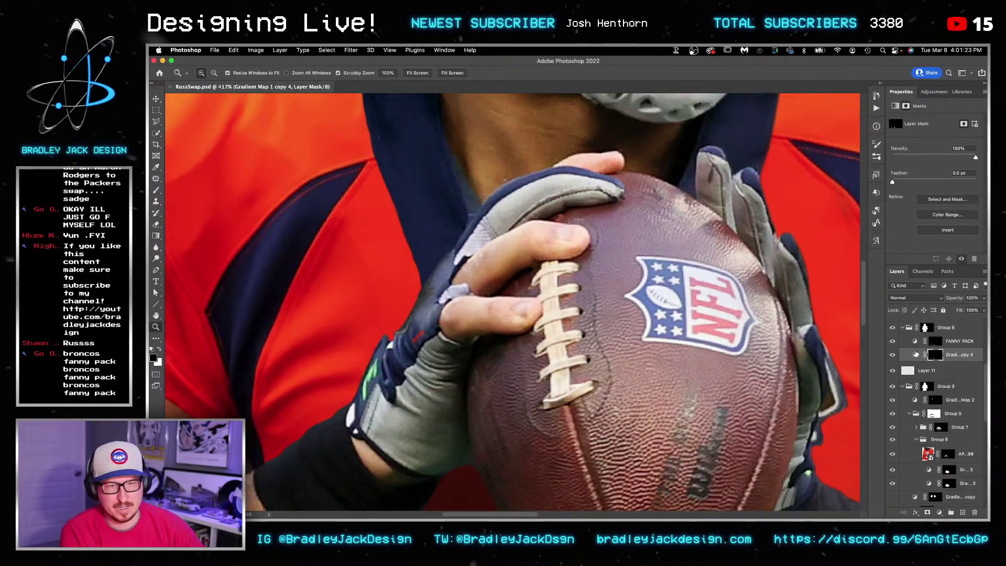
{"action": "left_click", "coordinate": [936, 341]}
{"action": "key", "text": "b"}
{"action": "key", "text": "bracketleft"}
{"action": "key", "text": "bracketleft"}
{"action": "key", "text": "bracketleft"}
{"action": "key", "text": "bracketleft"}
{"action": "key", "text": "bracketleft"}
{"action": "key", "text": "x"}
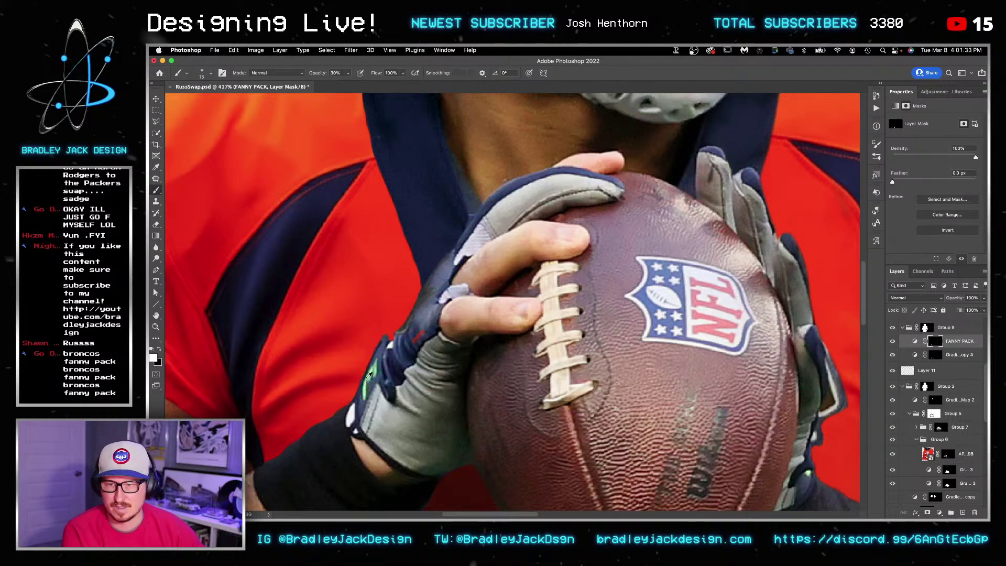
{"action": "scroll", "coordinate": [392, 383], "scroll_direction": "up", "scroll_amount": 5}
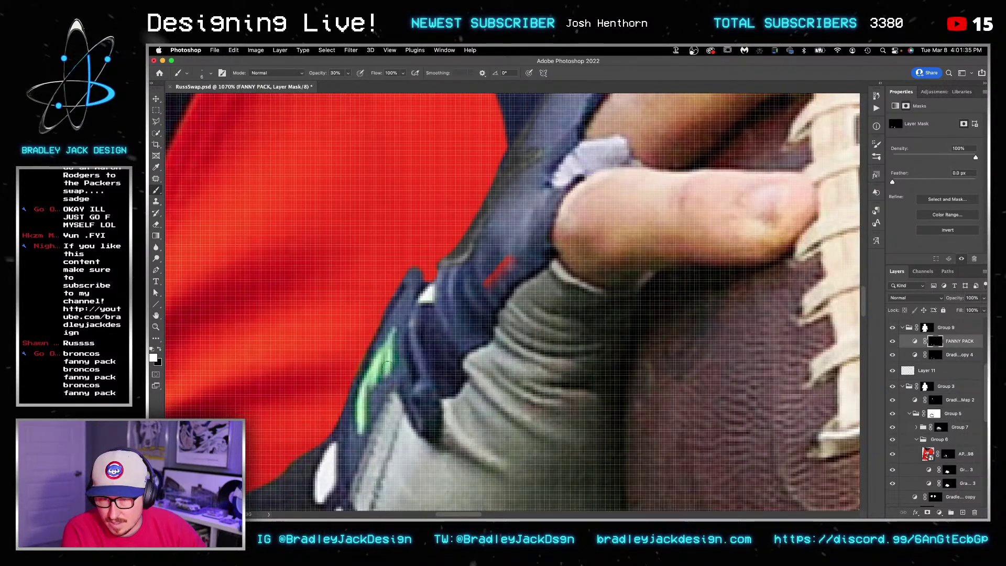
{"action": "key", "text": "0"}
{"action": "left_click_drag", "start_coordinate": [394, 330], "coordinate": [389, 342]}
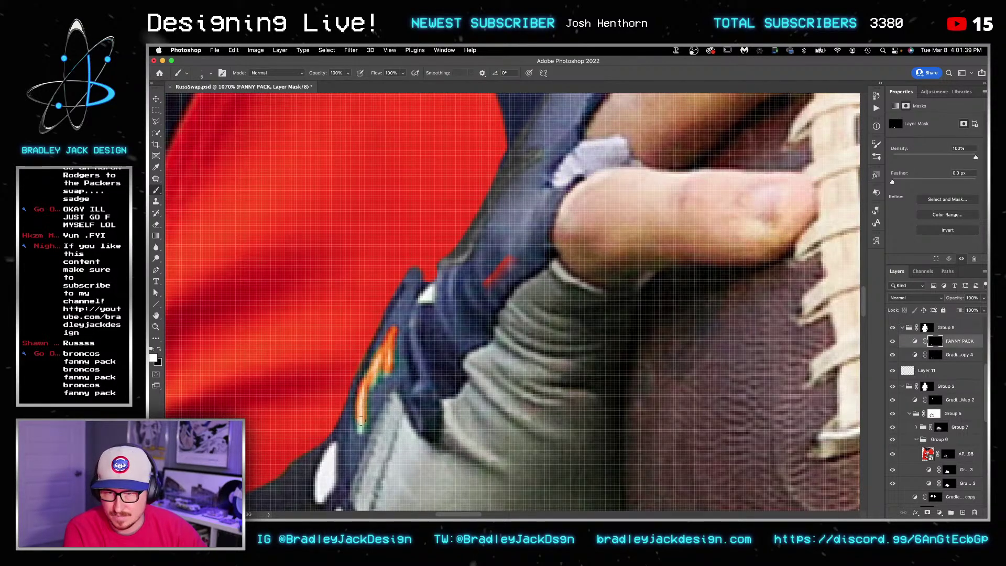
Step: Recolor the green mouthguard by painting on the FANNY PACK mask, keeping the lips clear of the color, and save the document
{"action": "scroll", "coordinate": [449, 346], "scroll_direction": "down", "scroll_amount": 10}
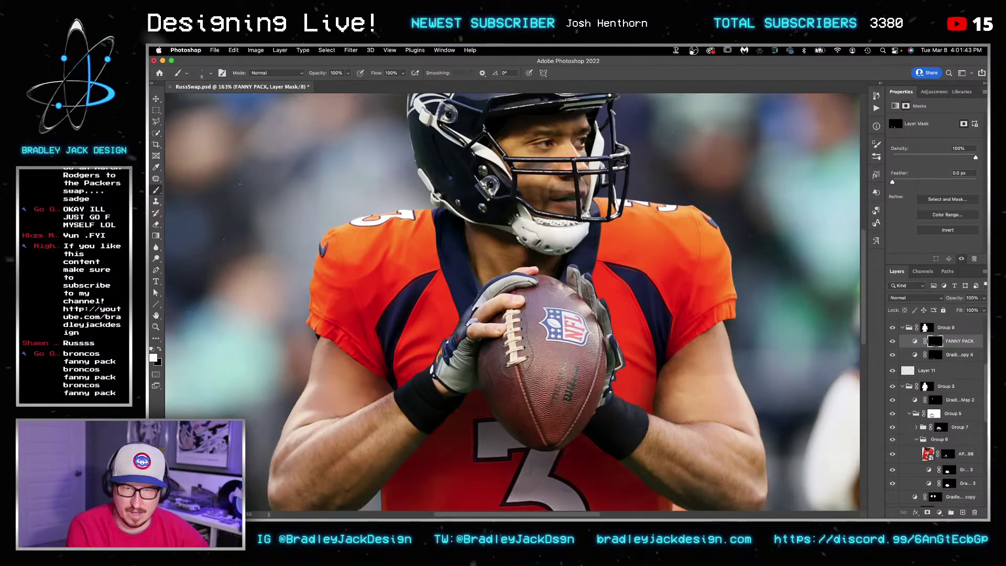
{"action": "scroll", "coordinate": [579, 194], "scroll_direction": "up", "scroll_amount": 10}
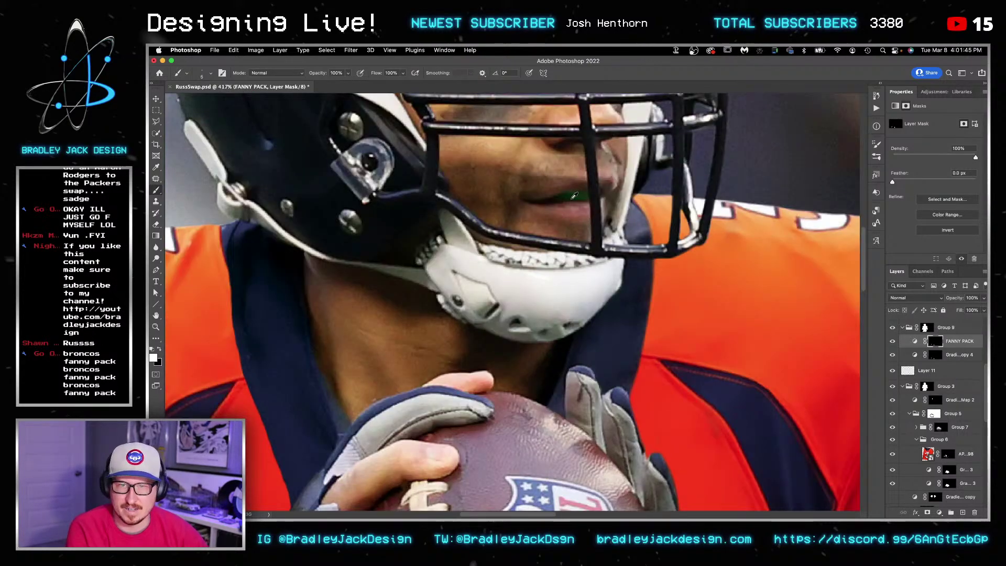
{"action": "key", "text": "bracketright"}
{"action": "key", "text": "bracketright"}
{"action": "key", "text": "bracketright"}
{"action": "key", "text": "bracketright"}
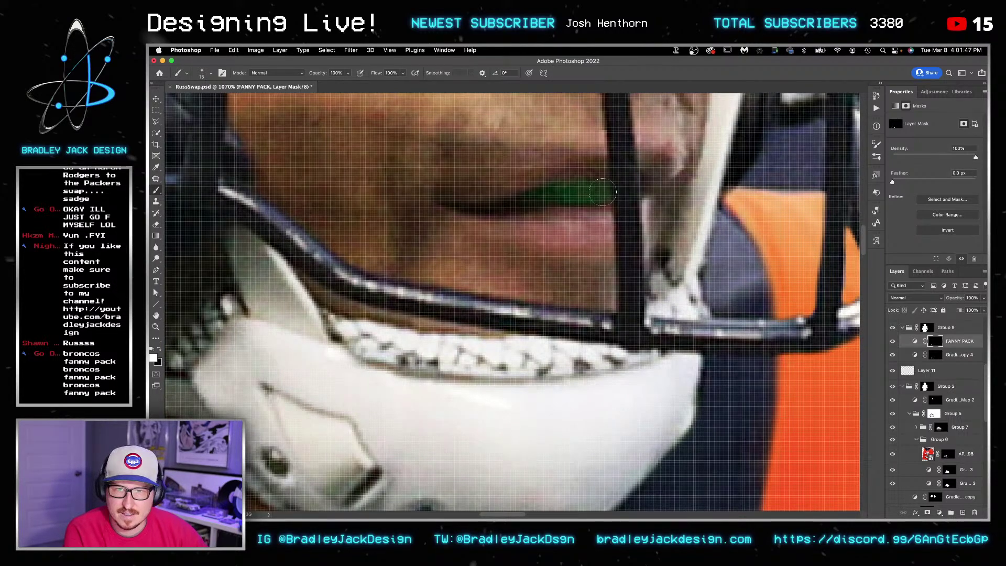
{"action": "left_click_drag", "start_coordinate": [600, 192], "coordinate": [528, 204]}
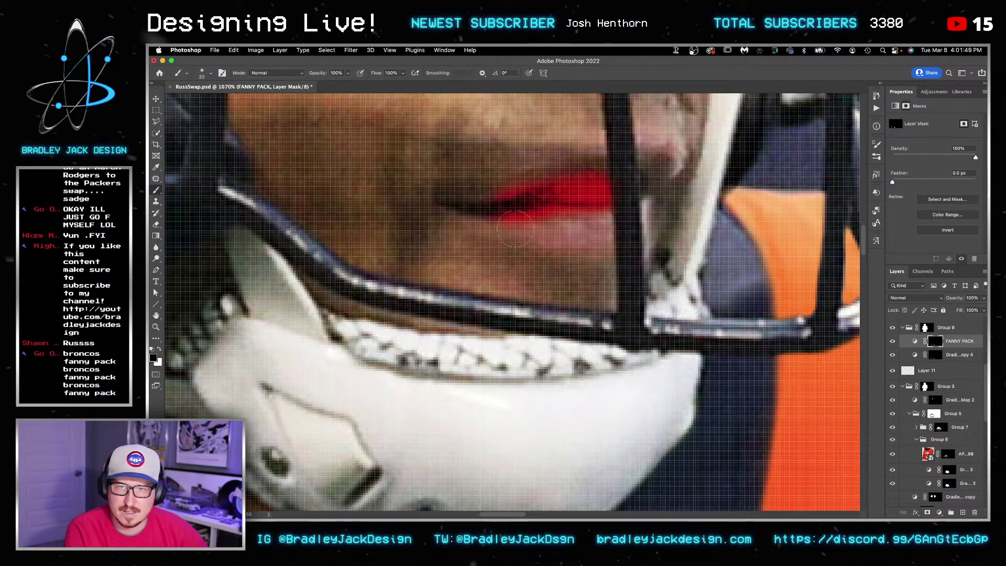
{"action": "scroll", "coordinate": [519, 231], "scroll_direction": "down", "scroll_amount": 5}
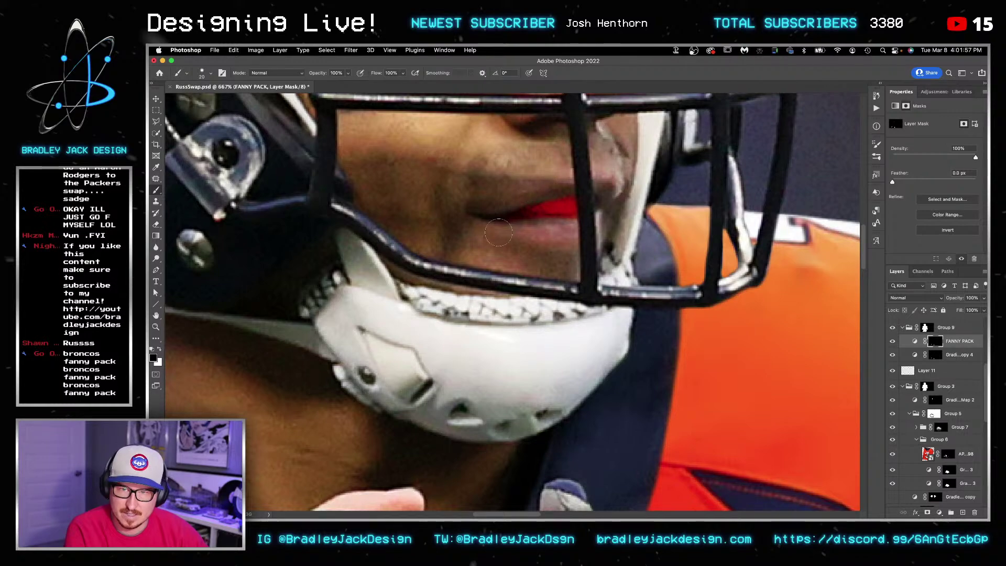
{"action": "scroll", "coordinate": [575, 231], "scroll_direction": "down", "scroll_amount": 15}
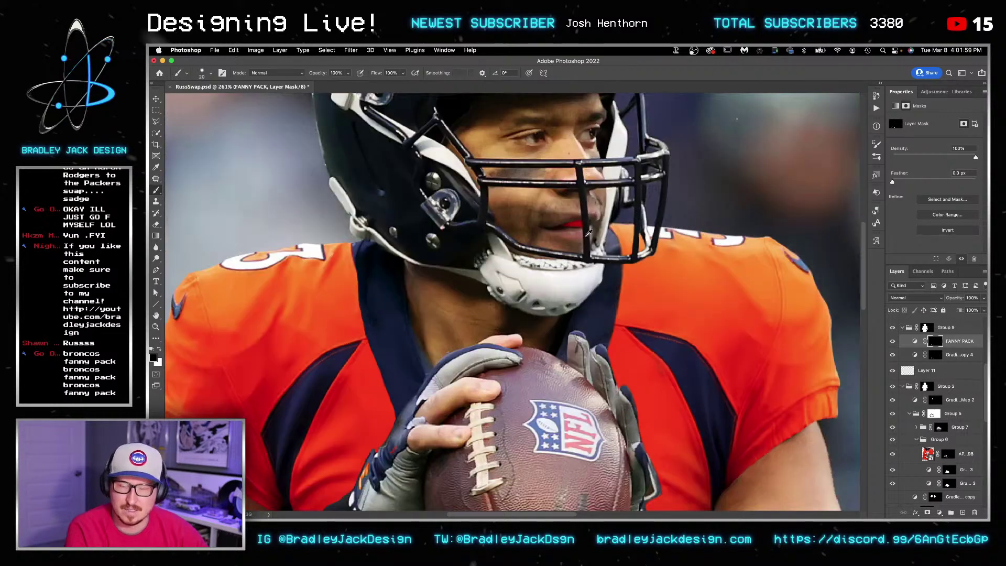
{"action": "left_click_drag", "start_coordinate": [607, 226], "coordinate": [528, 253]}
{"action": "key", "text": "super+s"}
{"action": "key", "text": "v"}
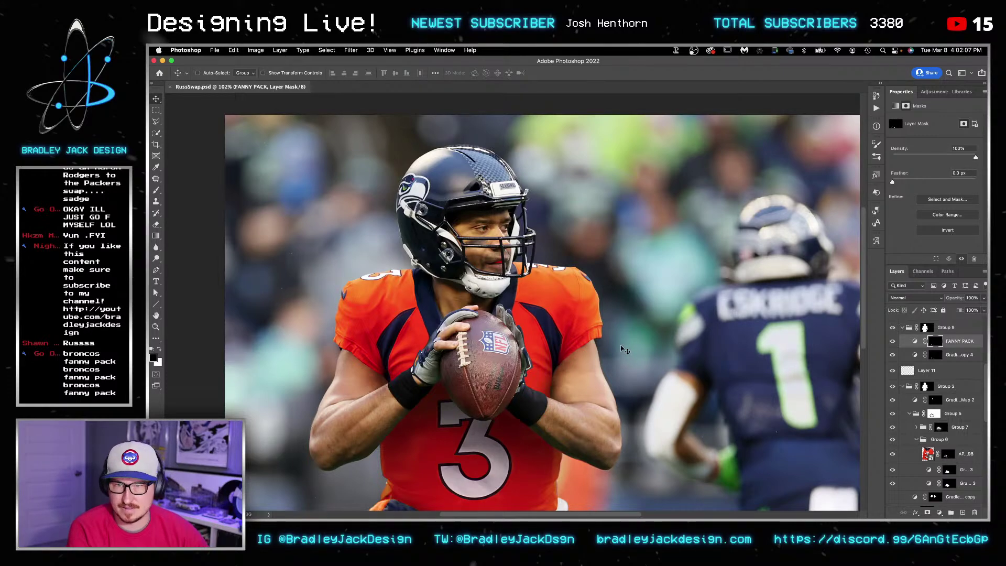
Step: Examine the jersey edge beneath the right-hand forearm and compare it with Group 5 hidden and shown
{"action": "scroll", "coordinate": [623, 352], "scroll_direction": "up", "scroll_amount": 4}
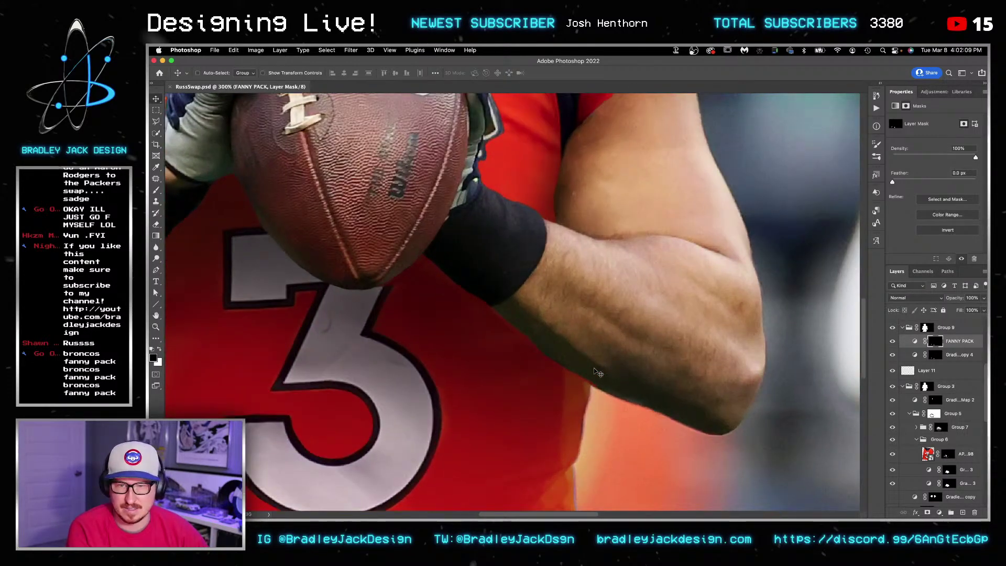
{"action": "scroll", "coordinate": [596, 368], "scroll_direction": "down", "scroll_amount": 3}
{"action": "left_click_drag", "start_coordinate": [595, 367], "coordinate": [599, 336]}
{"action": "key", "text": "z"}
{"action": "left_click", "coordinate": [584, 348]}
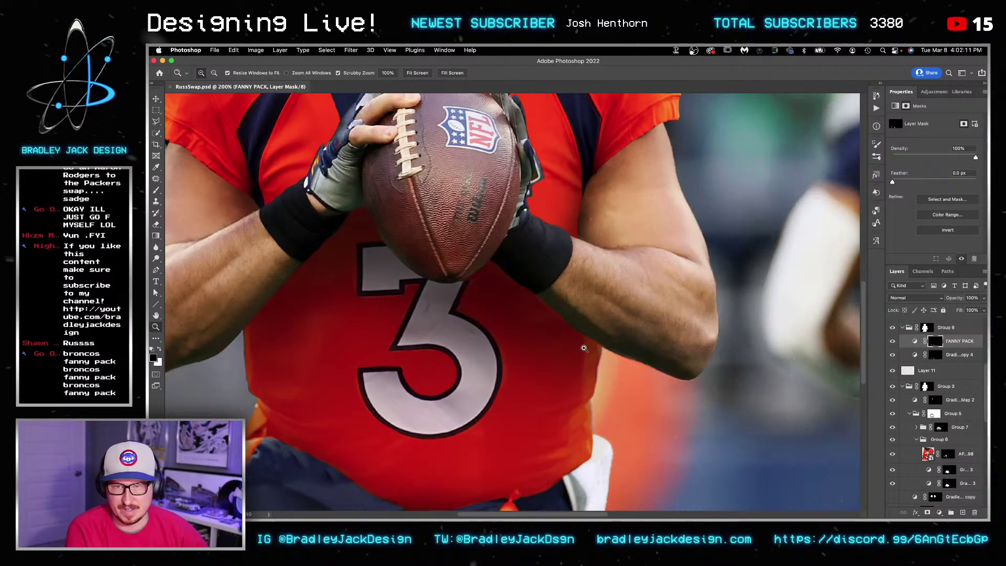
{"action": "left_click", "coordinate": [584, 348]}
{"action": "key", "text": "v"}
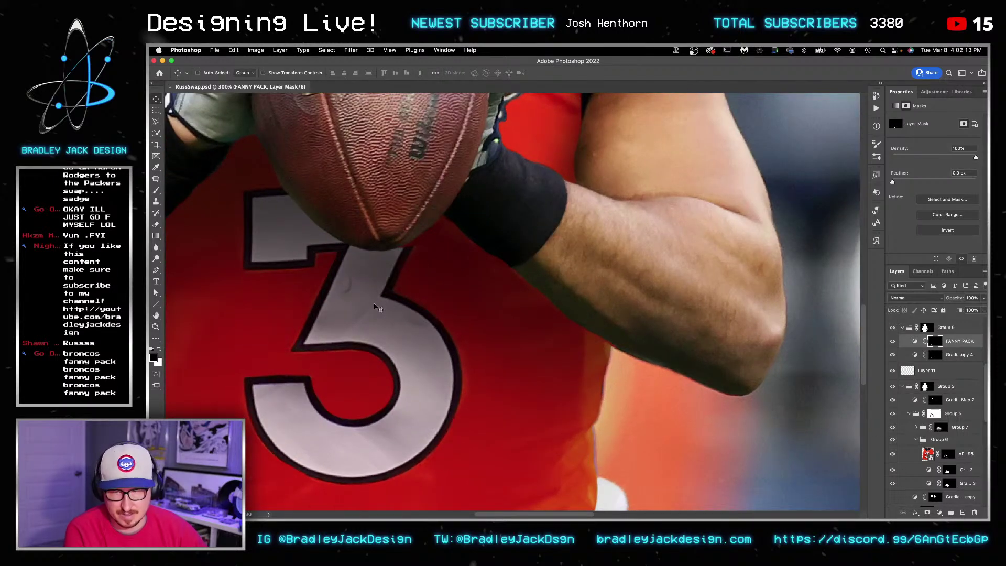
{"action": "right_click", "coordinate": [366, 269]}
{"action": "left_click", "coordinate": [916, 381]}
{"action": "scroll", "coordinate": [942, 404], "scroll_direction": "down", "scroll_amount": 2}
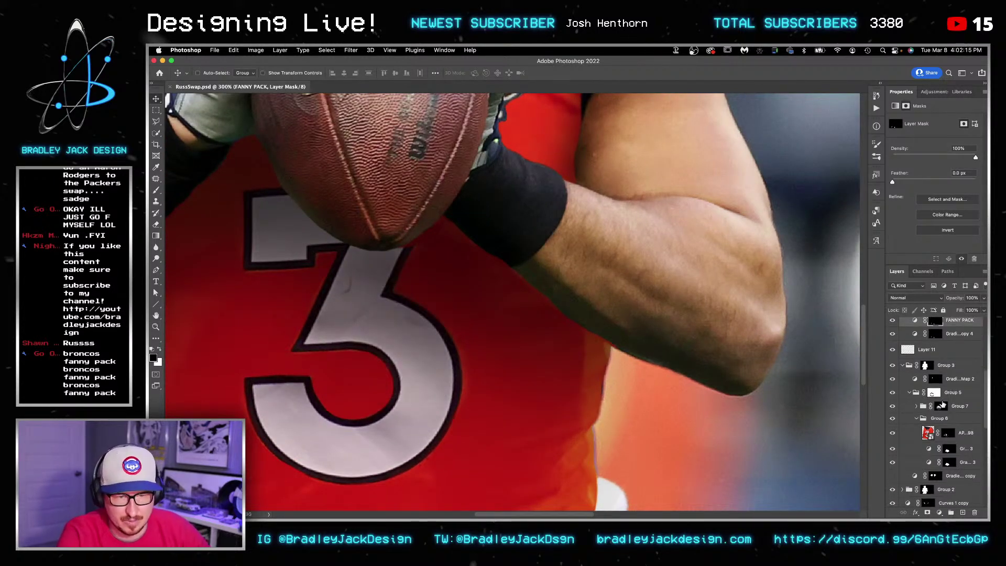
{"action": "left_click", "coordinate": [928, 433]}
{"action": "left_click", "coordinate": [892, 393]}
{"action": "left_click", "coordinate": [893, 393]}
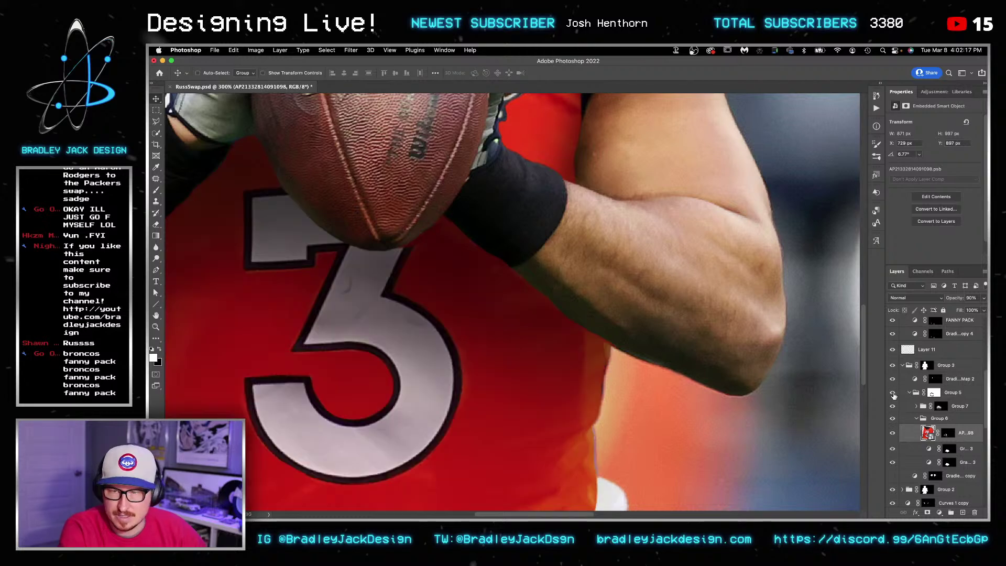
Step: Try masking the jersey area near the ball and forearm on the masks of Group 5 and the jersey photo layer
{"action": "left_click", "coordinate": [934, 393]}
{"action": "key", "text": "b"}
{"action": "key", "text": "x"}
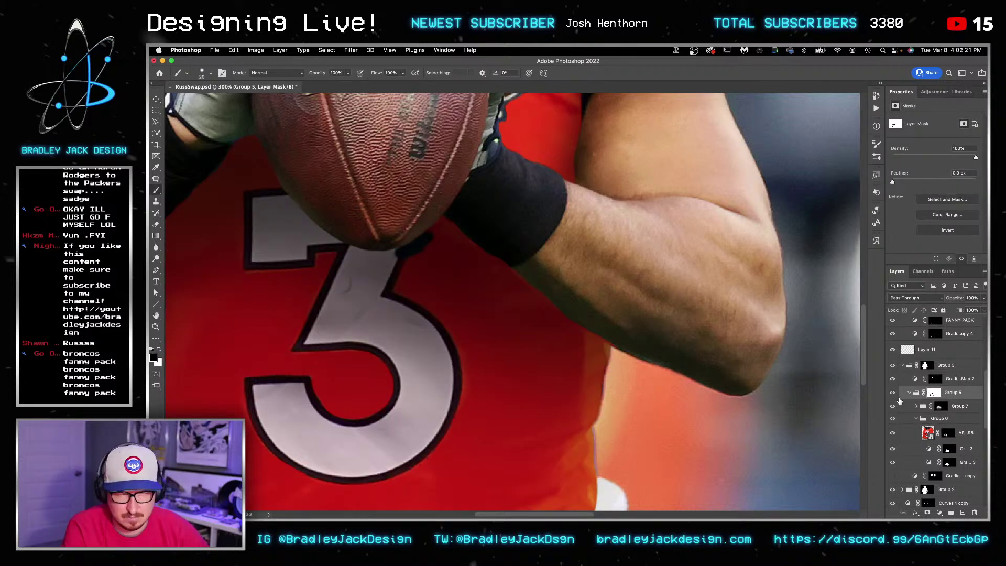
{"action": "key", "text": "x"}
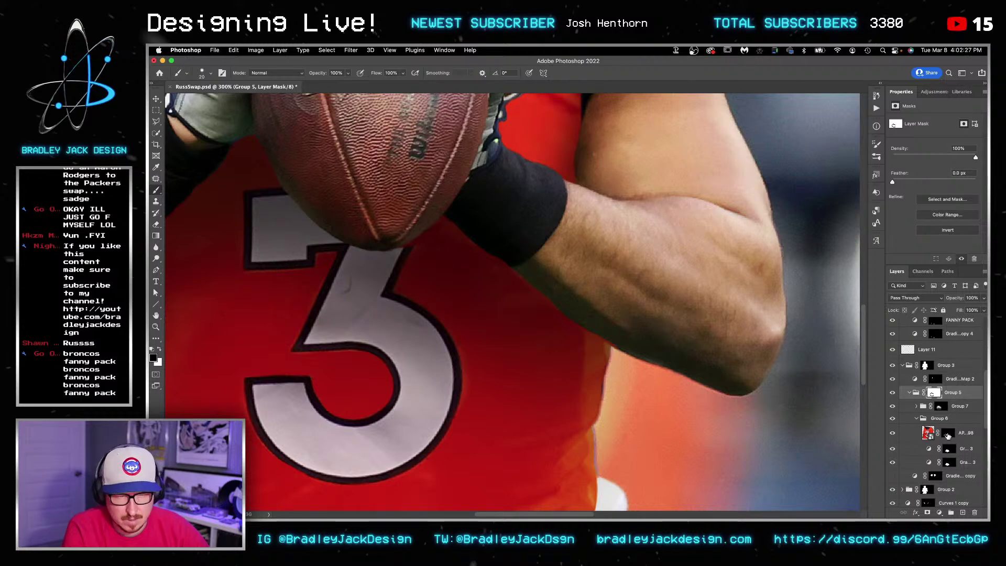
{"action": "left_click", "coordinate": [948, 436]}
{"action": "key", "text": "x"}
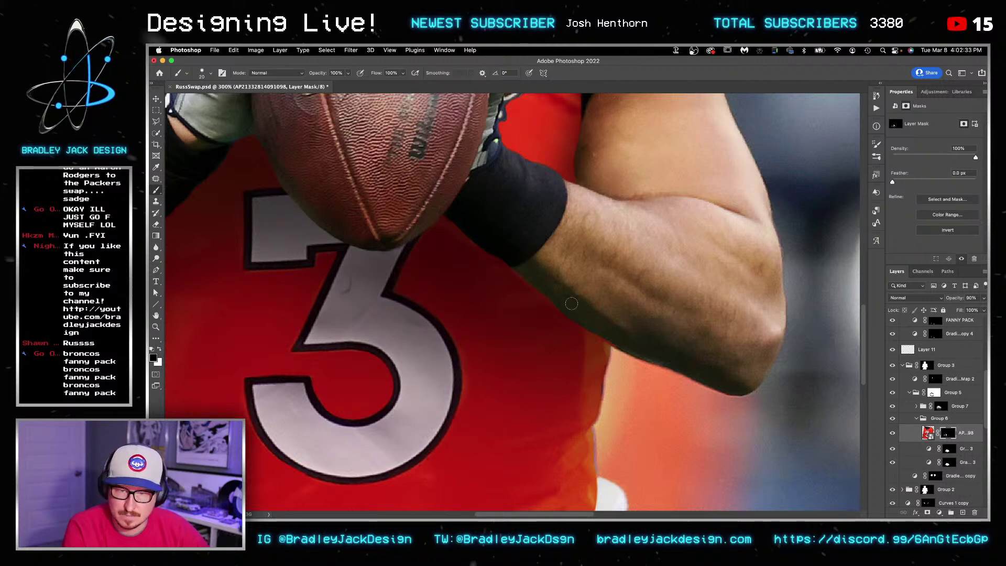
{"action": "left_click", "coordinate": [894, 449]}
{"action": "left_click", "coordinate": [894, 450]}
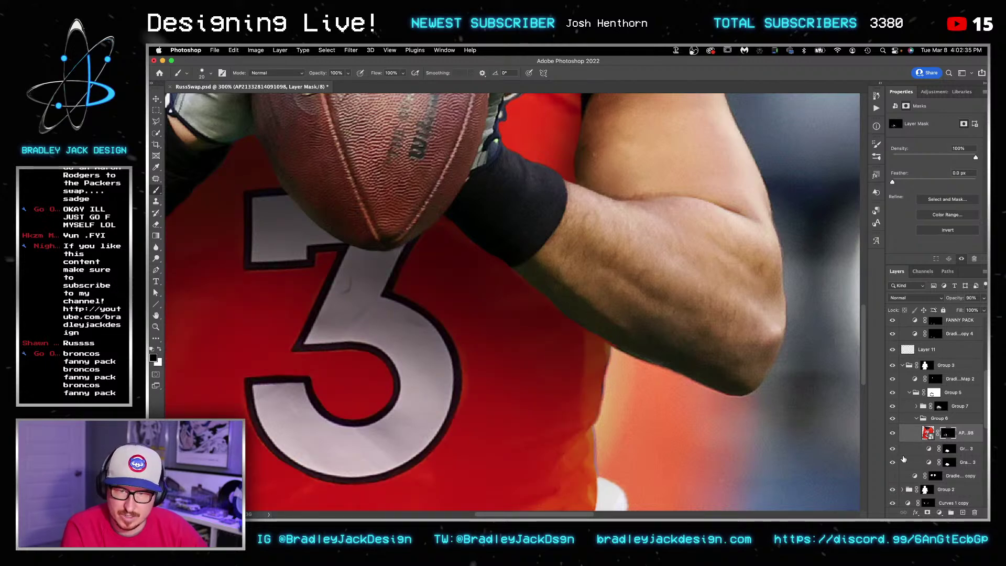
Step: Group the two adjustment layers directly beneath the jersey photo layer in Group 6 and add a white layer mask to the group
{"action": "left_click", "coordinate": [963, 450]}
{"action": "left_click", "coordinate": [962, 463], "text": "shift"}
{"action": "key", "text": "super+g"}
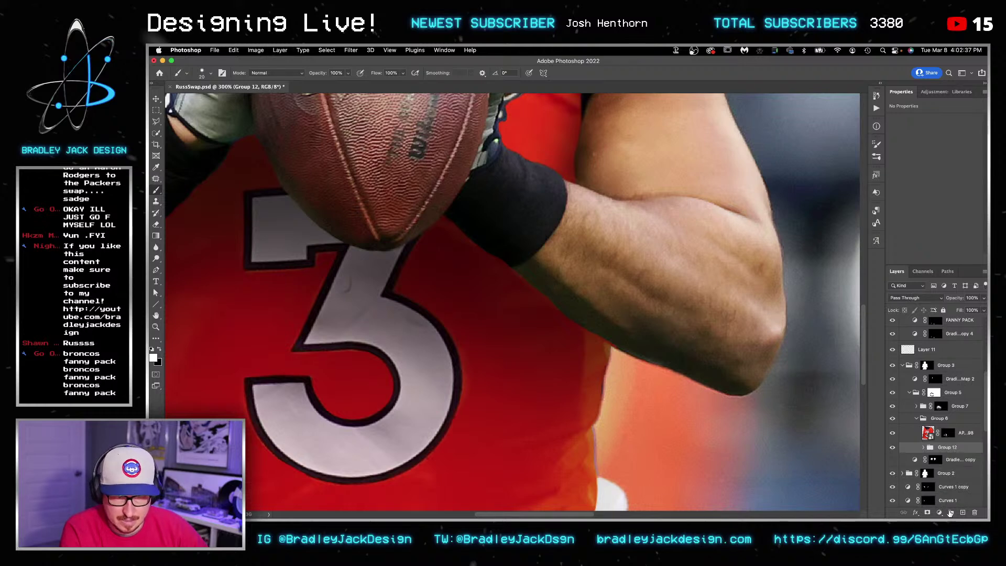
{"action": "left_click", "coordinate": [927, 513]}
{"action": "key", "text": "x"}
{"action": "key", "text": "bracketright"}
{"action": "key", "text": "bracketright"}
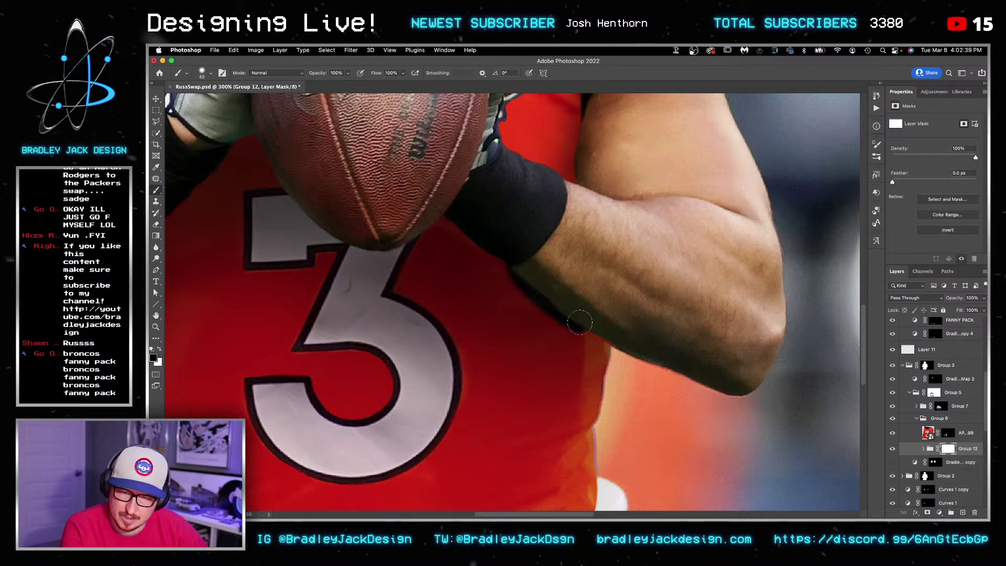
Step: Refine the jersey edge beneath the right-hand forearm by painting on the new group's mask, using white to restore the red
{"action": "scroll", "coordinate": [576, 319], "scroll_direction": "up", "scroll_amount": 4}
{"action": "key", "text": "x"}
{"action": "mouse_move", "coordinate": [585, 362]}
{"action": "left_mouse_down"}
{"action": "mouse_move", "coordinate": [567, 353]}
{"action": "mouse_move", "coordinate": [568, 377]}
{"action": "left_mouse_up"}
{"action": "left_click_drag", "start_coordinate": [358, 250], "coordinate": [358, 267], "text": "ctrl+alt"}
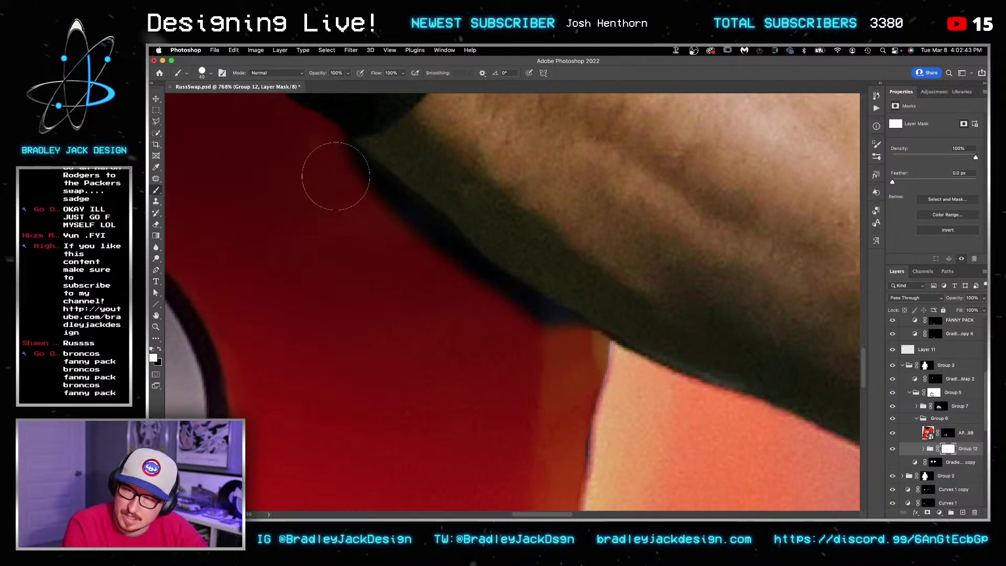
{"action": "mouse_move", "coordinate": [349, 183]}
{"action": "left_mouse_down"}
{"action": "mouse_move", "coordinate": [510, 317]}
{"action": "mouse_move", "coordinate": [503, 310]}
{"action": "mouse_move", "coordinate": [575, 352]}
{"action": "left_mouse_up"}
{"action": "mouse_move", "coordinate": [461, 280]}
{"action": "left_mouse_down"}
{"action": "mouse_move", "coordinate": [380, 212]}
{"action": "mouse_move", "coordinate": [555, 347]}
{"action": "left_mouse_up"}
{"action": "scroll", "coordinate": [401, 241], "scroll_direction": "down", "scroll_amount": 5}
{"action": "key", "text": "v"}
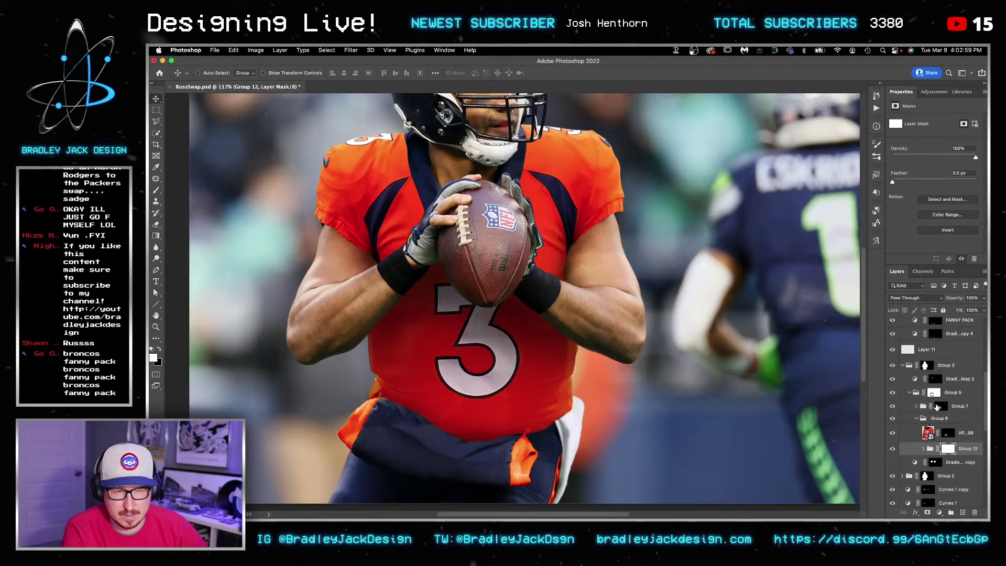
Step: Add a Curves adjustment above Group 7 with the white point's output lowered to 151, and invert its mask to black
{"action": "left_click", "coordinate": [933, 393]}
{"action": "left_click", "coordinate": [892, 406]}
{"action": "left_click", "coordinate": [893, 407]}
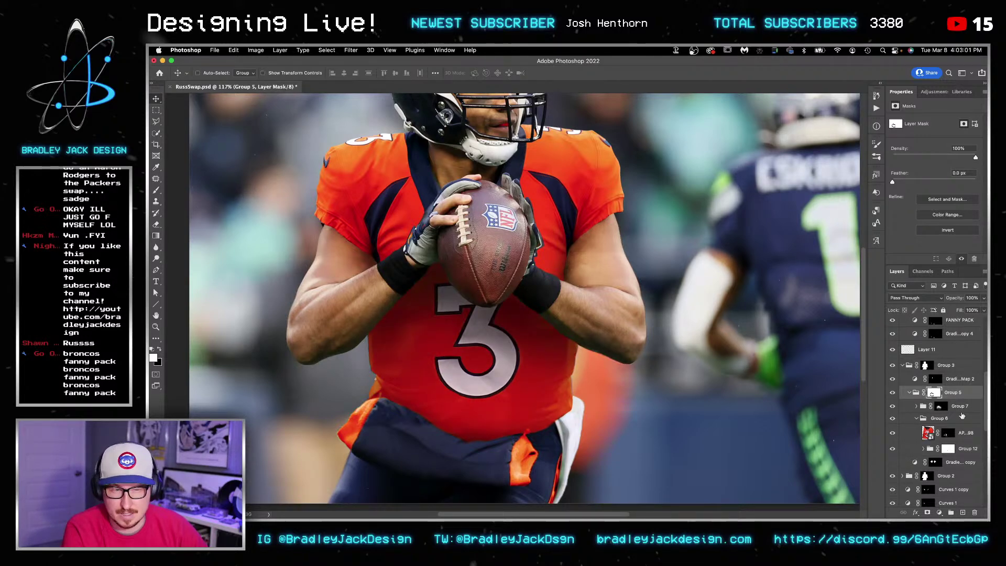
{"action": "left_click", "coordinate": [958, 411]}
{"action": "left_click", "coordinate": [935, 91]}
{"action": "left_click", "coordinate": [931, 113]}
{"action": "left_click_drag", "start_coordinate": [978, 158], "coordinate": [976, 176]}
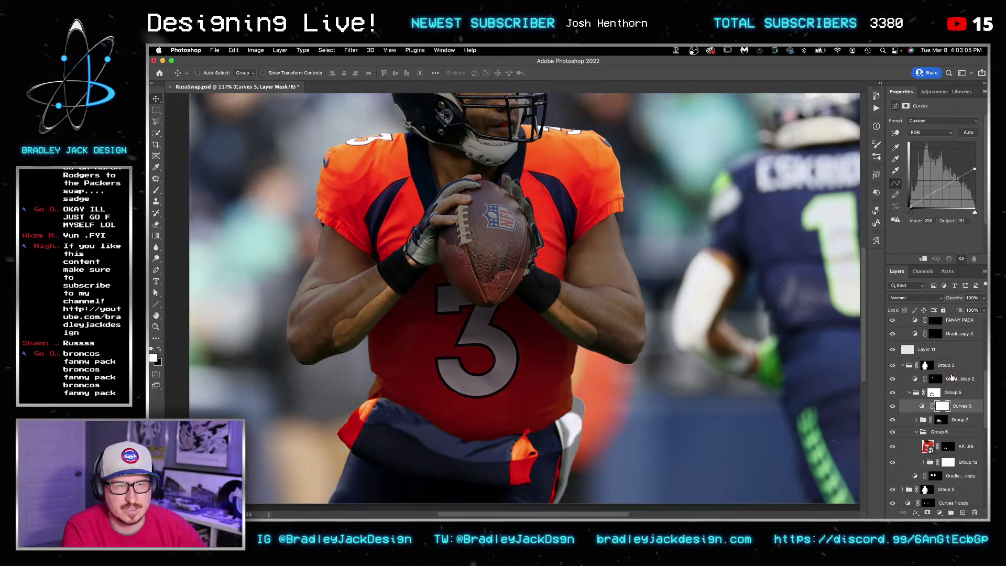
{"action": "left_click", "coordinate": [943, 413]}
{"action": "key", "text": "ctrl+i"}
Step: Paint white at 40% opacity on the Curves mask to shade the jersey beneath the left-hand forearm and wristband
{"action": "key", "text": "z"}
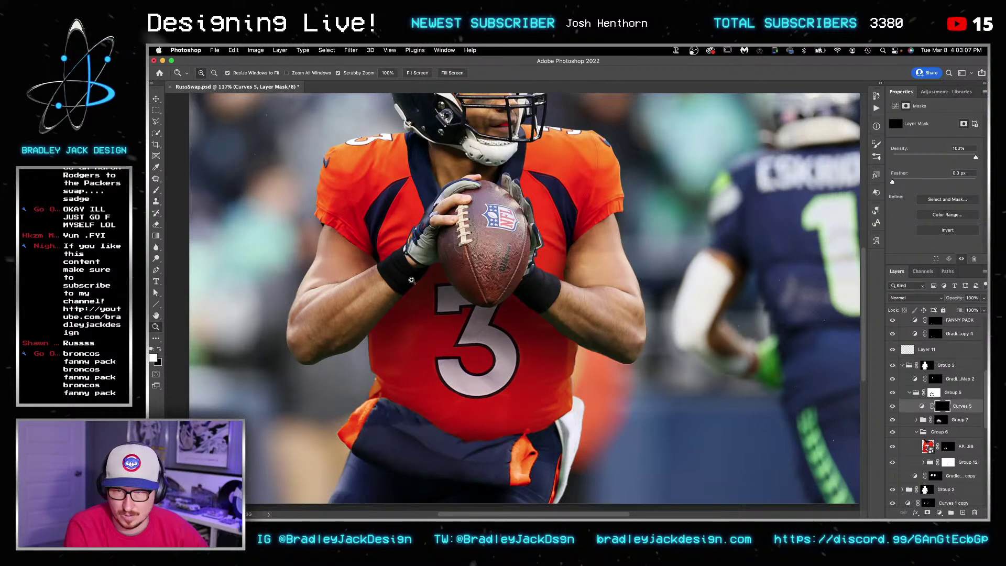
{"action": "left_click", "coordinate": [387, 310]}
{"action": "left_click", "coordinate": [387, 310]}
{"action": "key", "text": "b"}
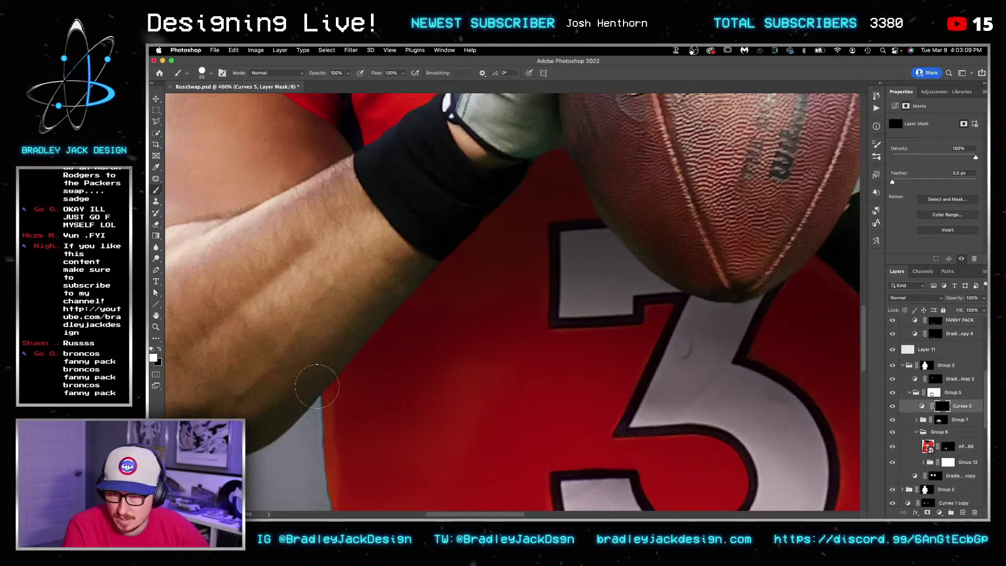
{"action": "left_click_drag", "start_coordinate": [324, 387], "coordinate": [324, 361]}
{"action": "key", "text": "2"}
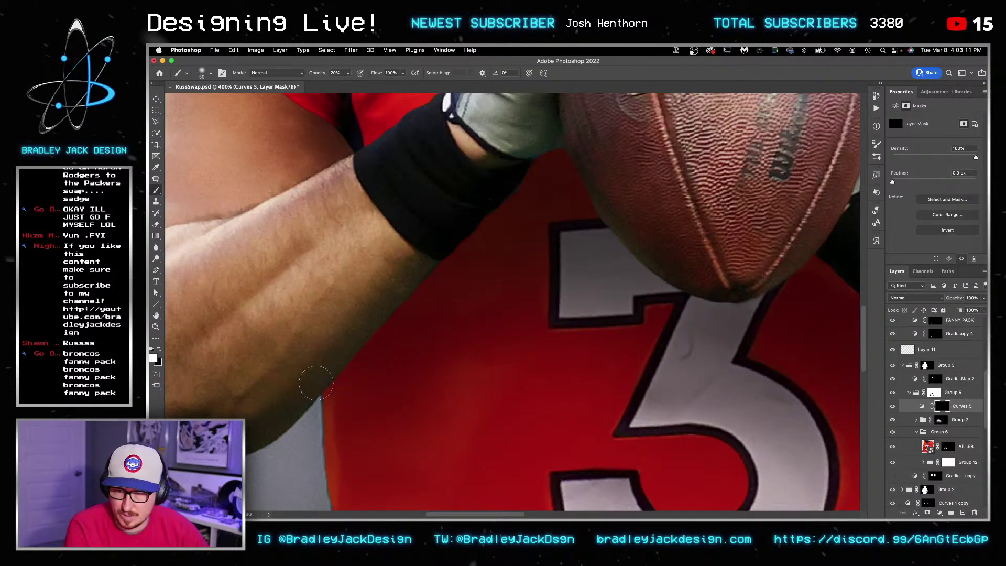
{"action": "key", "text": "4"}
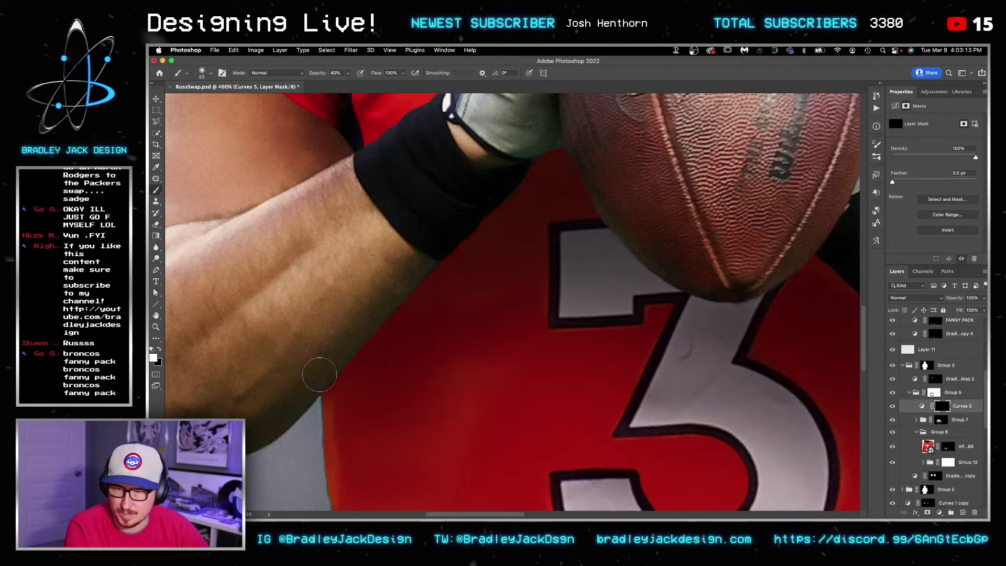
{"action": "mouse_move", "coordinate": [367, 317]}
{"action": "left_mouse_down"}
{"action": "mouse_move", "coordinate": [398, 294]}
{"action": "mouse_move", "coordinate": [369, 326]}
{"action": "mouse_move", "coordinate": [438, 253]}
{"action": "mouse_move", "coordinate": [405, 270]}
{"action": "mouse_move", "coordinate": [409, 284]}
{"action": "mouse_move", "coordinate": [477, 202]}
{"action": "left_mouse_up"}
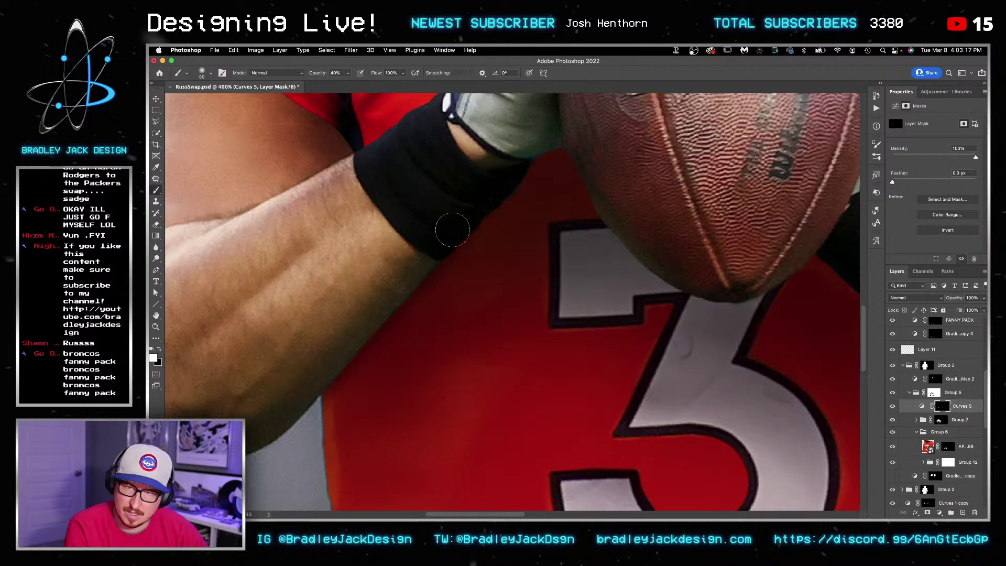
Step: Shade the jersey beneath the football and right-hand forearm on the Curves mask with a larger 70 px brush, and save the document
{"action": "key", "text": "bracketright"}
{"action": "key", "text": "bracketright"}
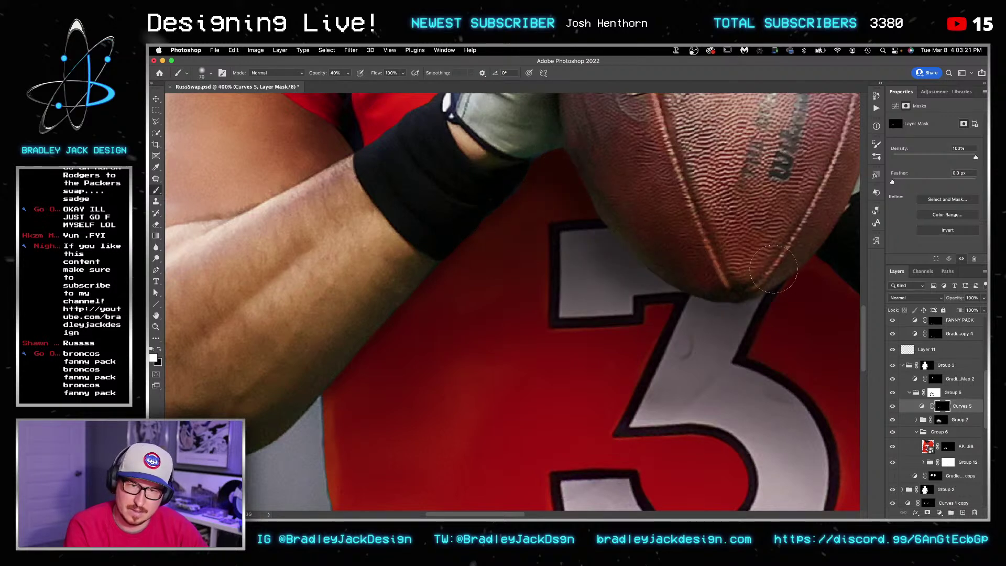
{"action": "left_click_drag", "start_coordinate": [818, 257], "coordinate": [586, 235]}
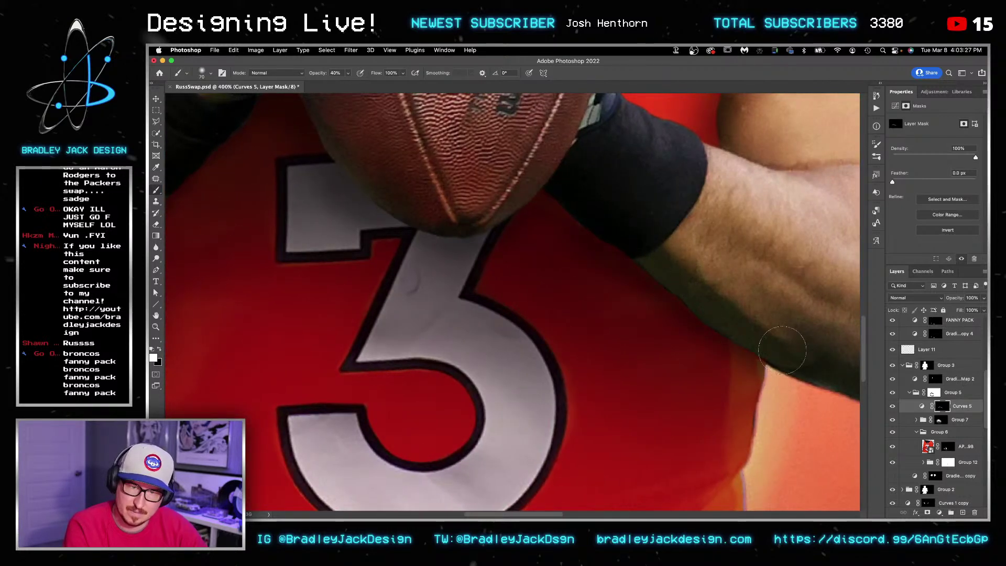
{"action": "key", "text": "ctrl+s"}
{"action": "key", "text": "ctrl+0"}
{"action": "key", "text": "v"}
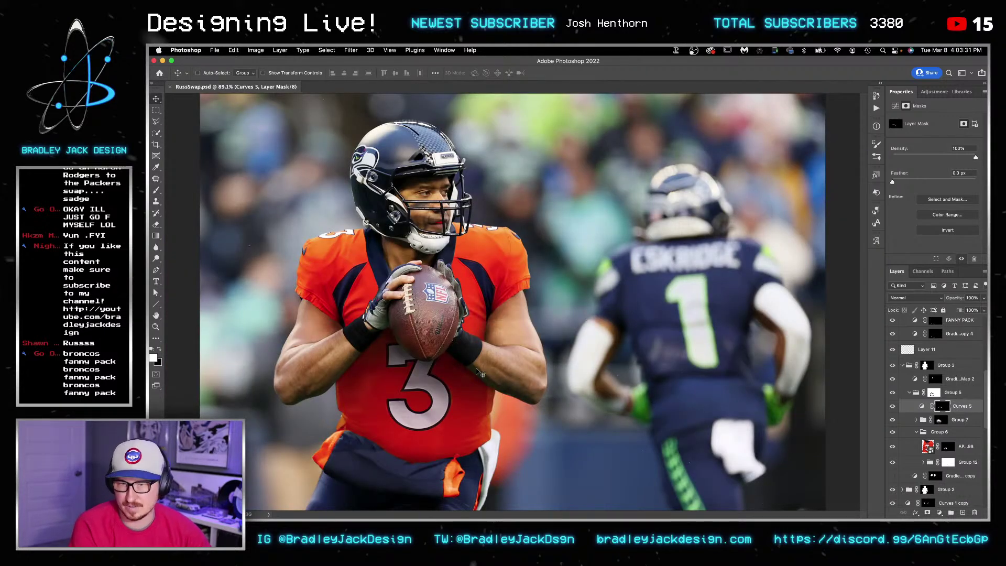
{"action": "key", "text": "super+space"}
{"action": "left_click_drag", "start_coordinate": [469, 380], "coordinate": [495, 382]}
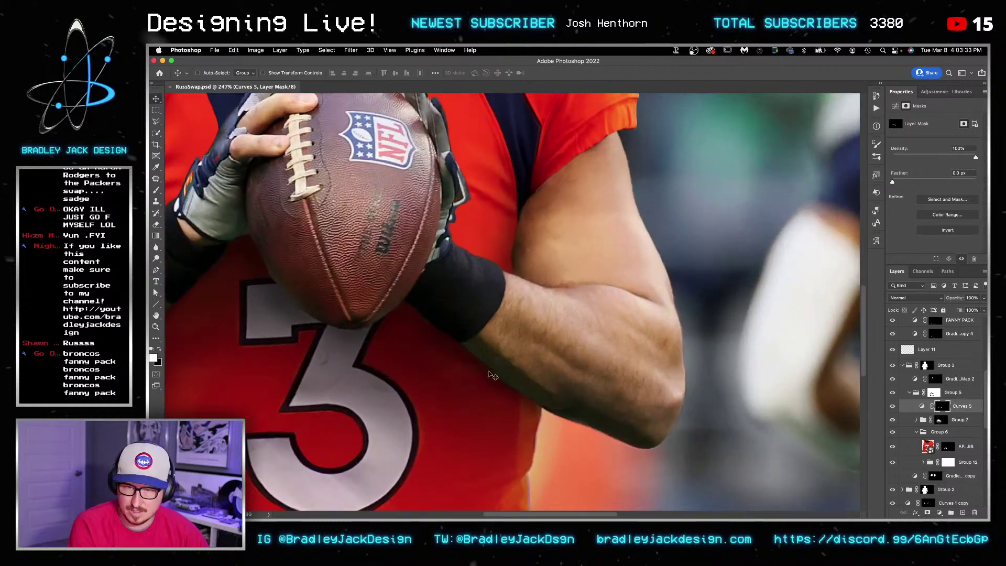
Step: Check which layer affects the jersey edge beneath the right-hand forearm by toggling Layer 0, Curves 5 and Group 7
{"action": "scroll", "coordinate": [498, 382], "scroll_direction": "up", "scroll_amount": 3}
{"action": "right_click", "coordinate": [508, 377]}
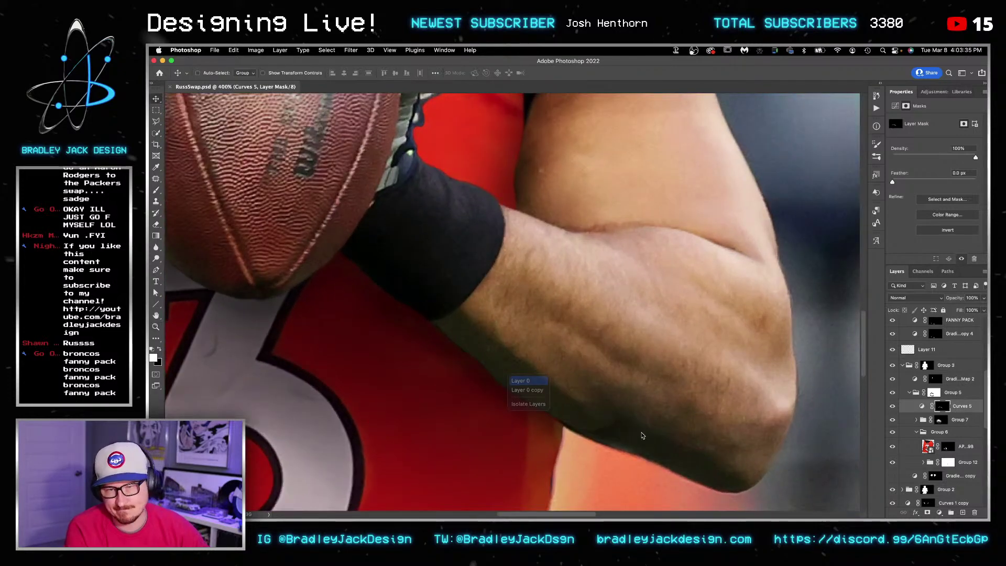
{"action": "left_click", "coordinate": [519, 381]}
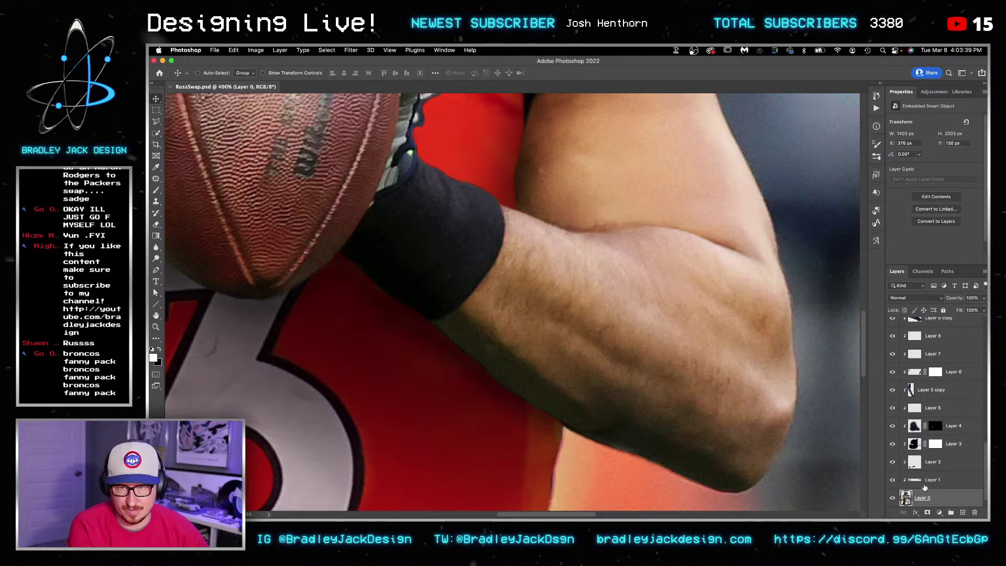
{"action": "left_click", "coordinate": [892, 498]}
{"action": "left_click", "coordinate": [893, 498]}
{"action": "scroll", "coordinate": [913, 458], "scroll_direction": "up", "scroll_amount": 5}
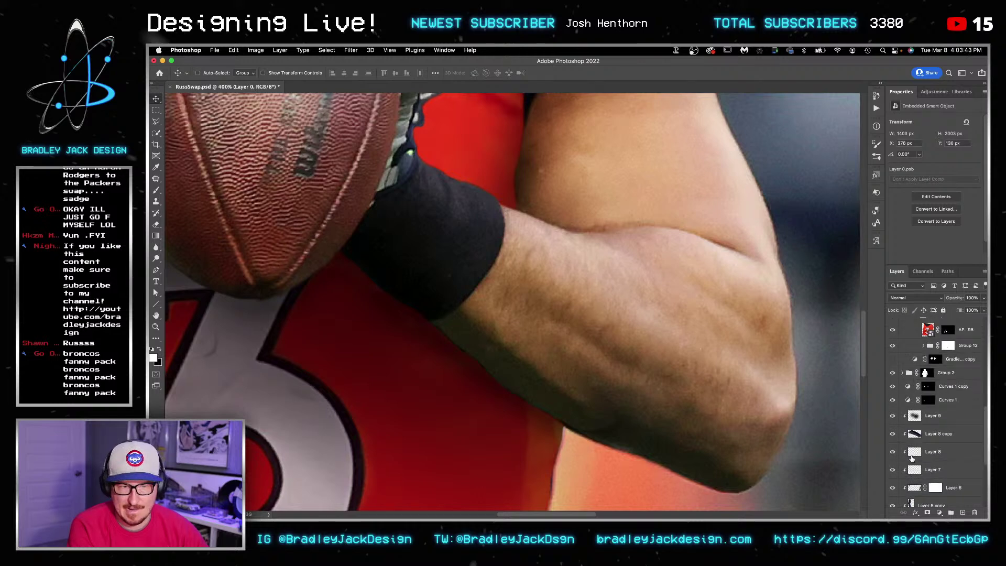
{"action": "scroll", "coordinate": [913, 459], "scroll_direction": "up", "scroll_amount": 2}
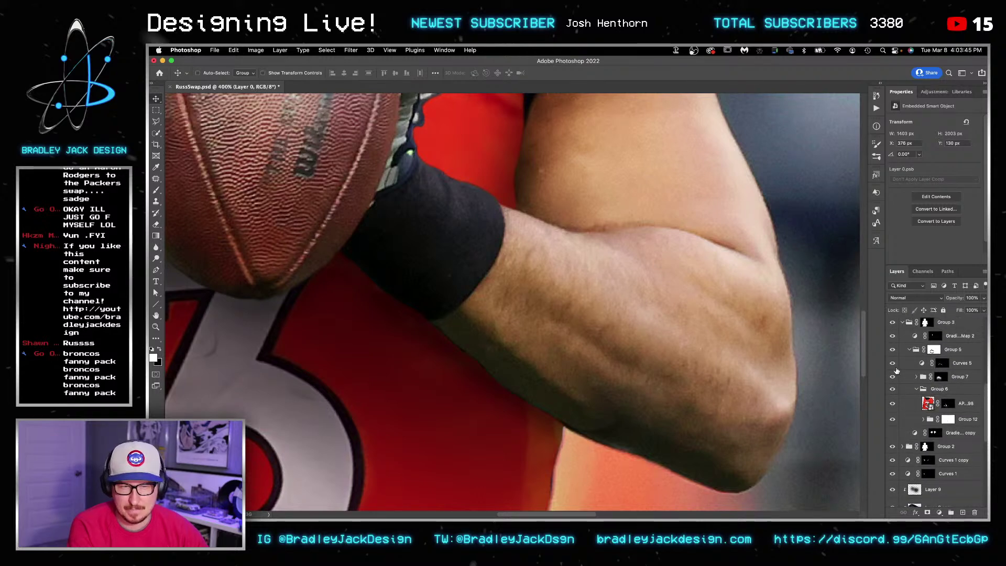
{"action": "left_click", "coordinate": [893, 363]}
{"action": "left_click", "coordinate": [894, 364]}
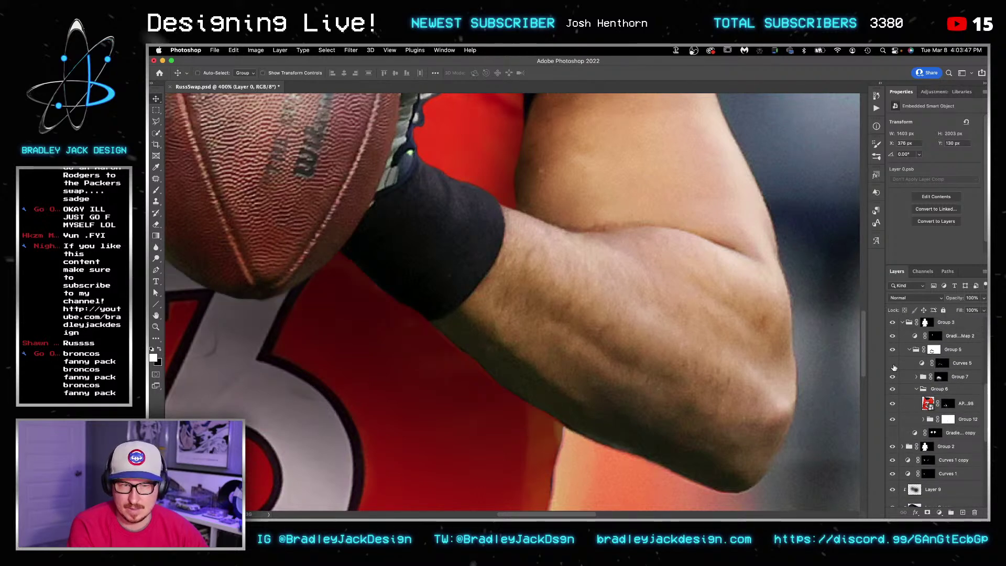
{"action": "left_click", "coordinate": [893, 377]}
{"action": "left_click", "coordinate": [894, 377]}
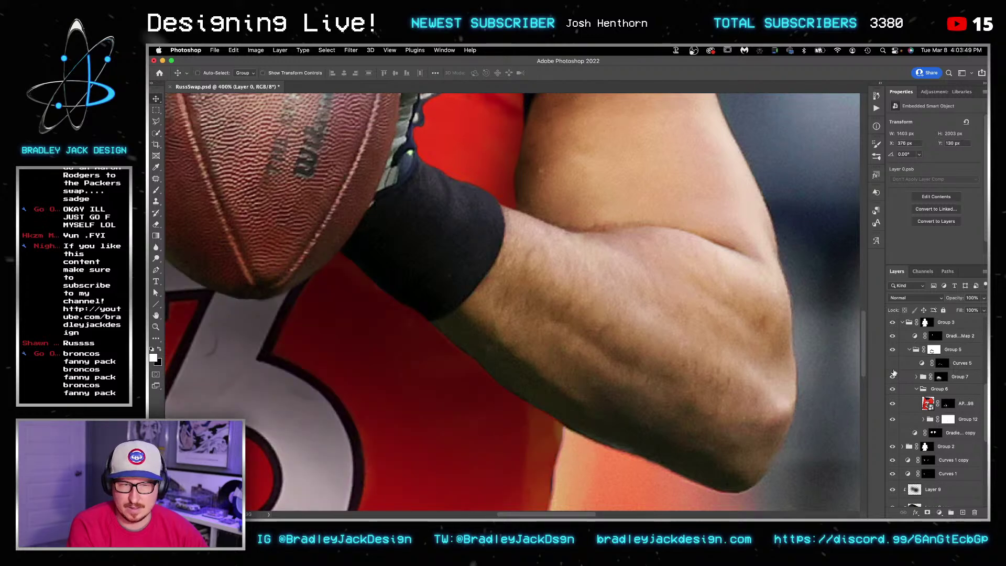
{"action": "left_click", "coordinate": [893, 363]}
Step: Add a new layer above Gradient Map 2 and clone along the lower edge of the right-hand forearm at 80% opacity
{"action": "left_click", "coordinate": [934, 349]}
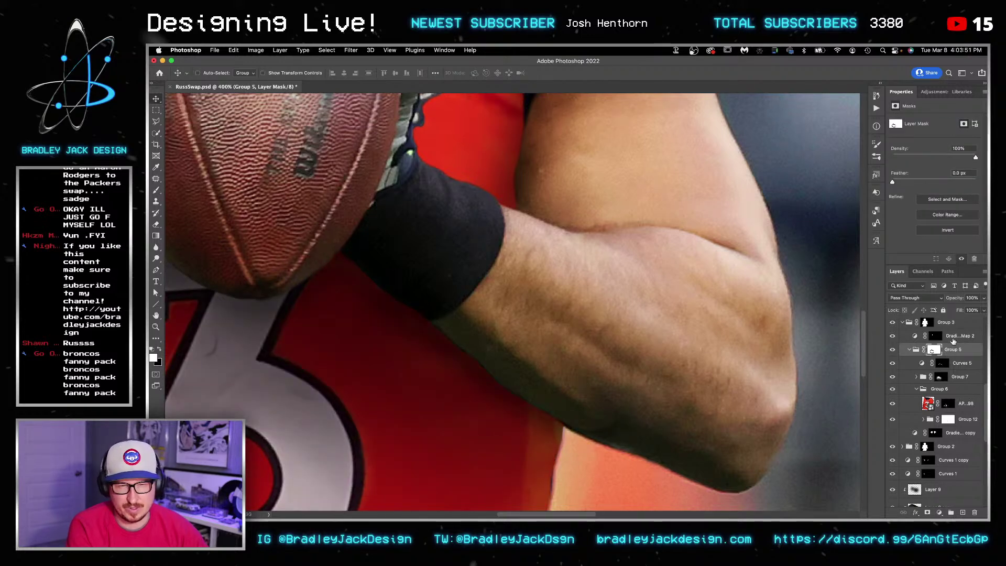
{"action": "left_click", "coordinate": [953, 338]}
{"action": "key", "text": "super+shift+alt+n"}
{"action": "key", "text": "s"}
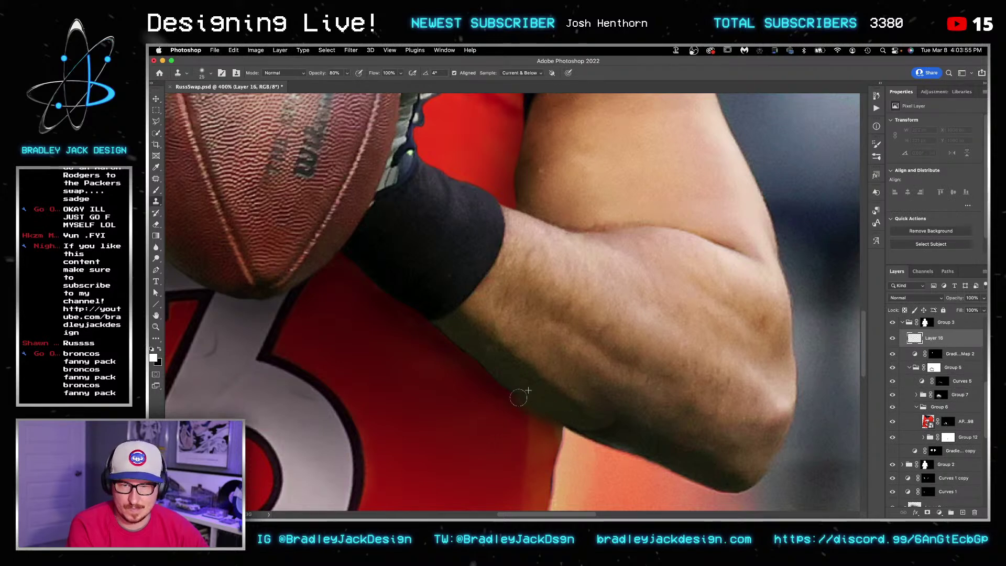
{"action": "left_click_drag", "start_coordinate": [448, 337], "coordinate": [488, 367]}
{"action": "left_click_drag", "start_coordinate": [445, 332], "coordinate": [517, 391]}
{"action": "left_click_drag", "start_coordinate": [570, 419], "coordinate": [616, 432]}
{"action": "key", "text": "v"}
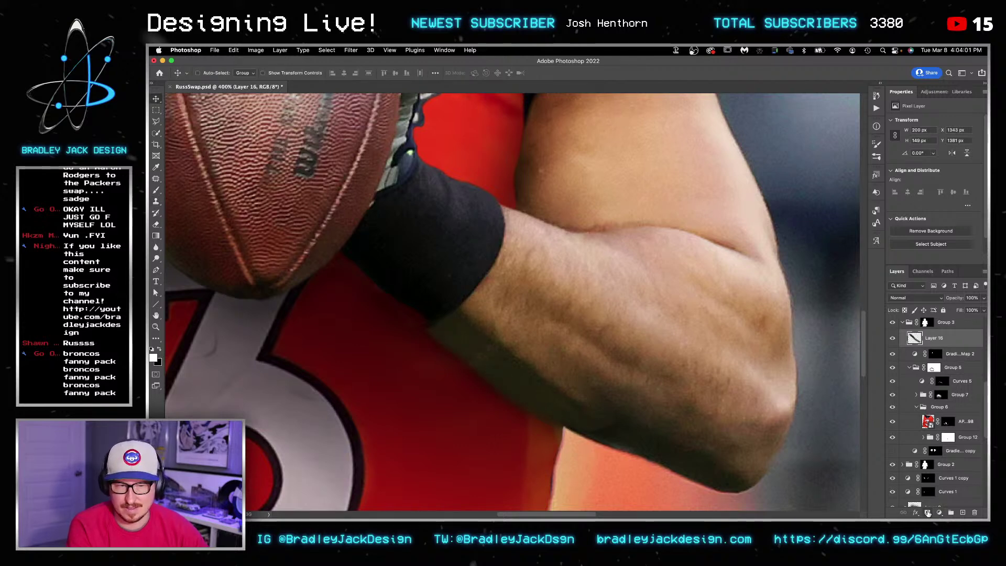
Step: Add a black mask to the cloned forearm layer and reduce the brush to 15 px
{"action": "left_click", "coordinate": [928, 513], "text": "alt"}
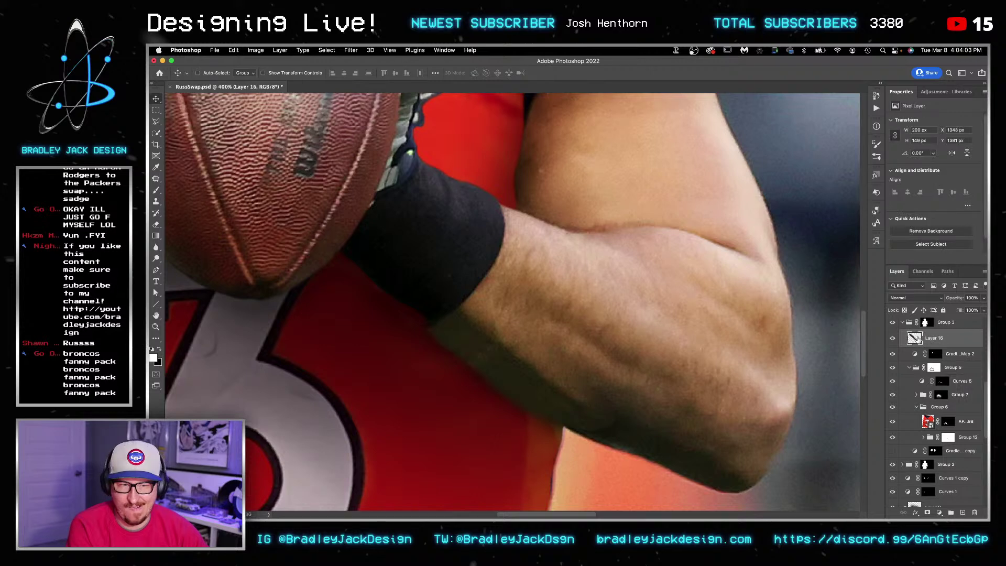
{"action": "key", "text": "b"}
{"action": "scroll", "coordinate": [472, 338], "scroll_direction": "up", "scroll_amount": 3}
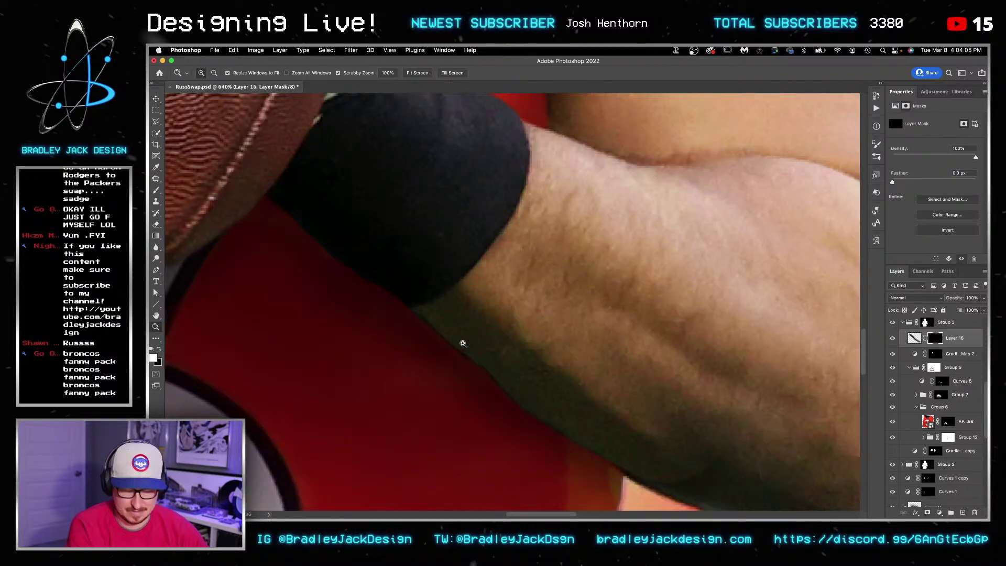
{"action": "key", "text": "bracketleft"}
{"action": "key", "text": "bracketleft"}
{"action": "key", "text": "bracketleft"}
{"action": "key", "text": "bracketleft"}
{"action": "key", "text": "bracketleft"}
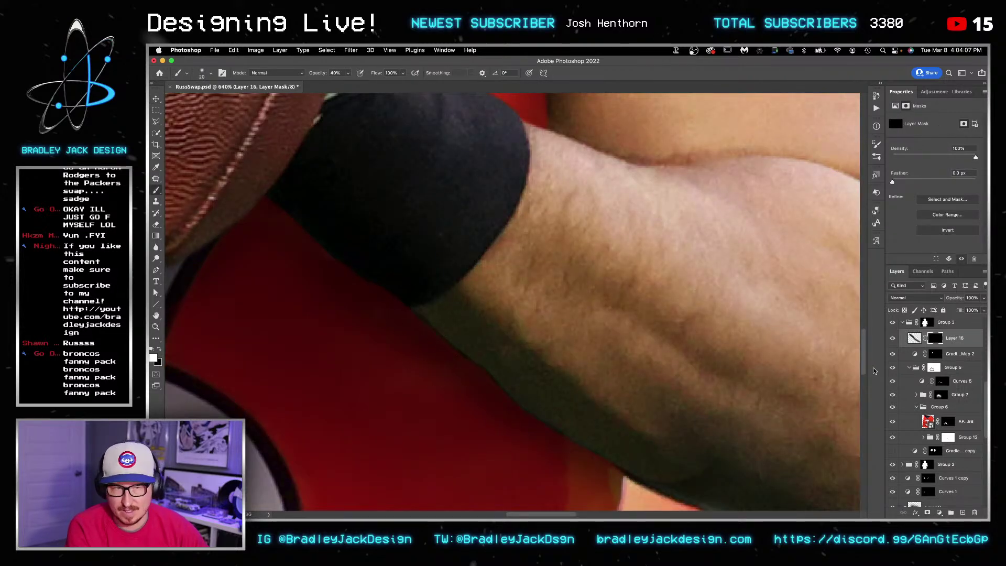
Step: Replace the cloned forearm layer's mask with an inverted copy of the Group 5 mask and touch up the edge by painting white
{"action": "left_click", "coordinate": [924, 437]}
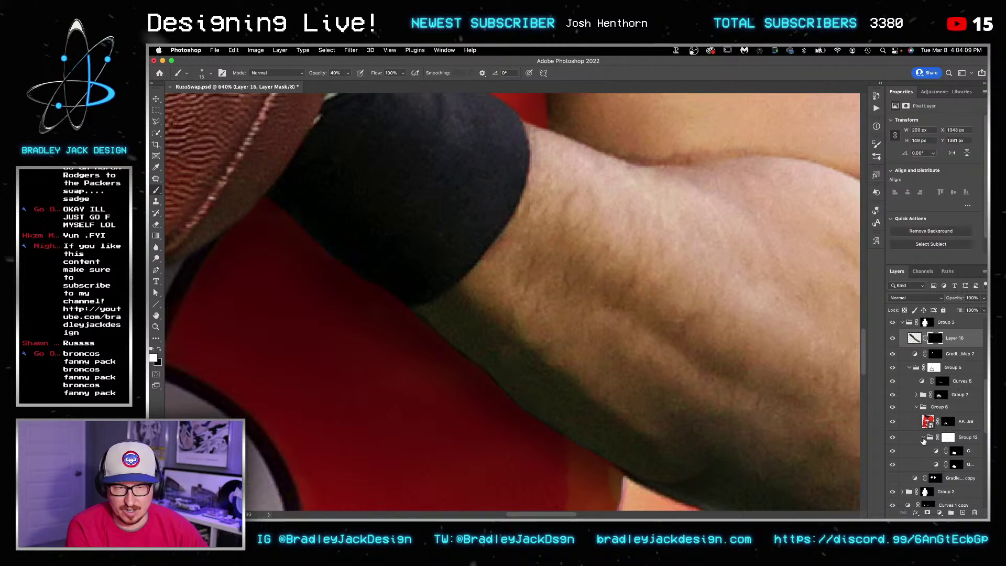
{"action": "left_click", "coordinate": [957, 452], "text": "super"}
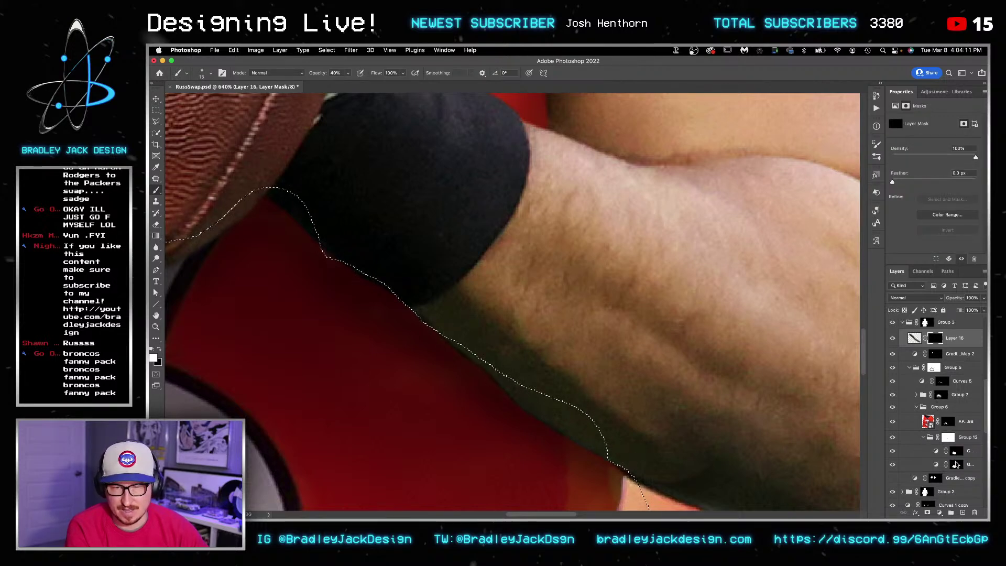
{"action": "left_click", "coordinate": [942, 383], "text": "super"}
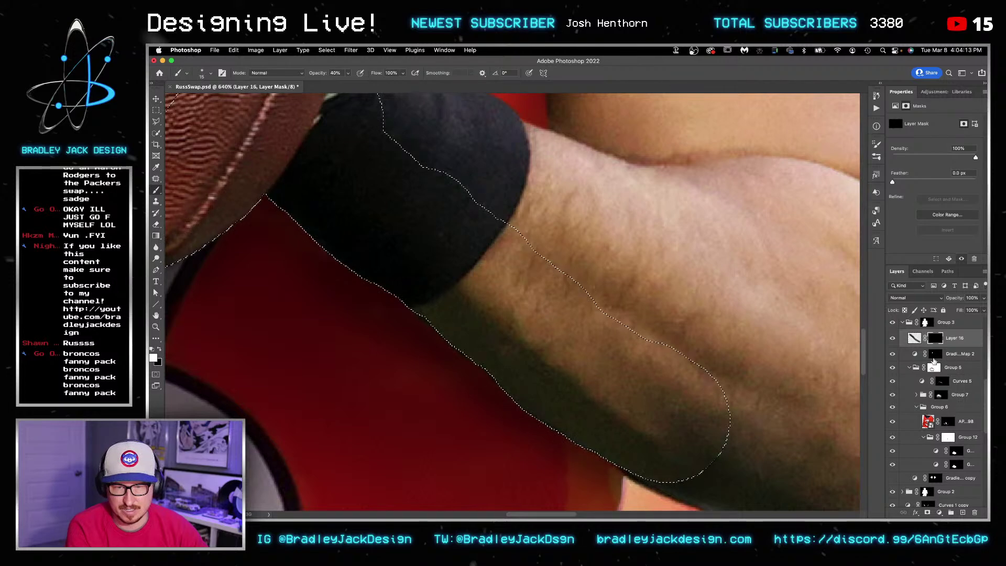
{"action": "right_click", "coordinate": [934, 343]}
{"action": "left_click", "coordinate": [934, 356]}
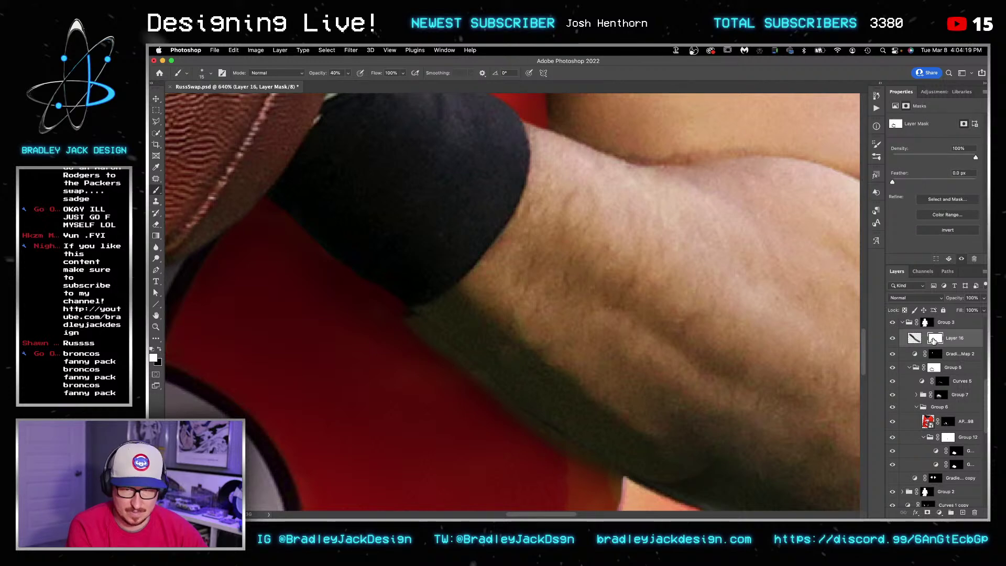
{"action": "key", "text": "super+i"}
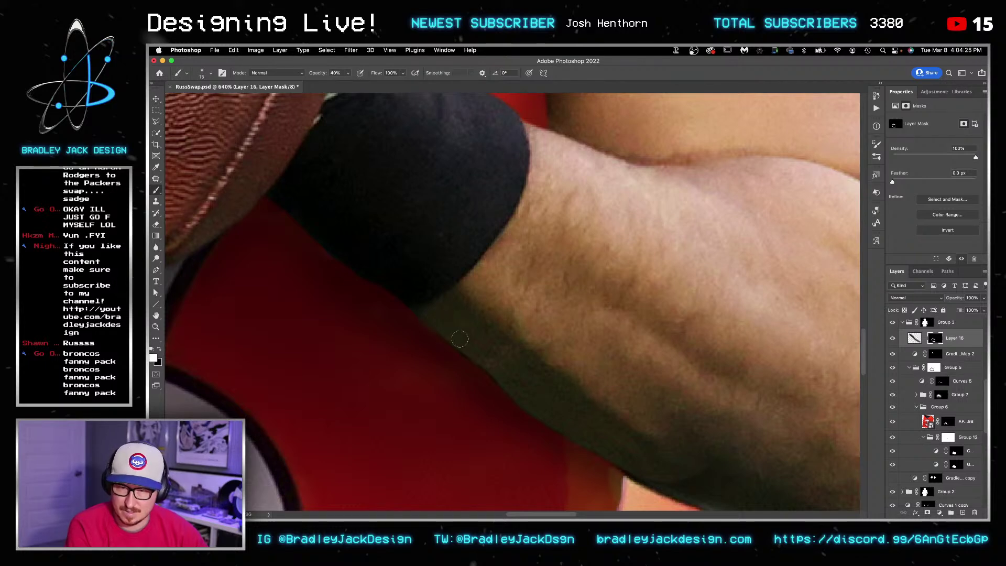
{"action": "left_click", "coordinate": [499, 360], "text": "ctrl+alt"}
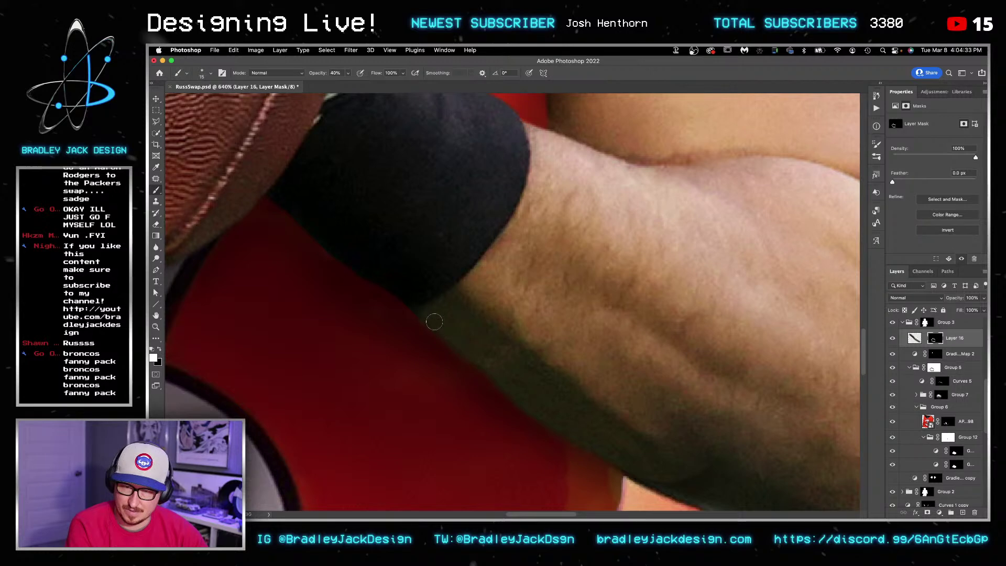
{"action": "scroll", "coordinate": [535, 391], "scroll_direction": "down", "scroll_amount": 5}
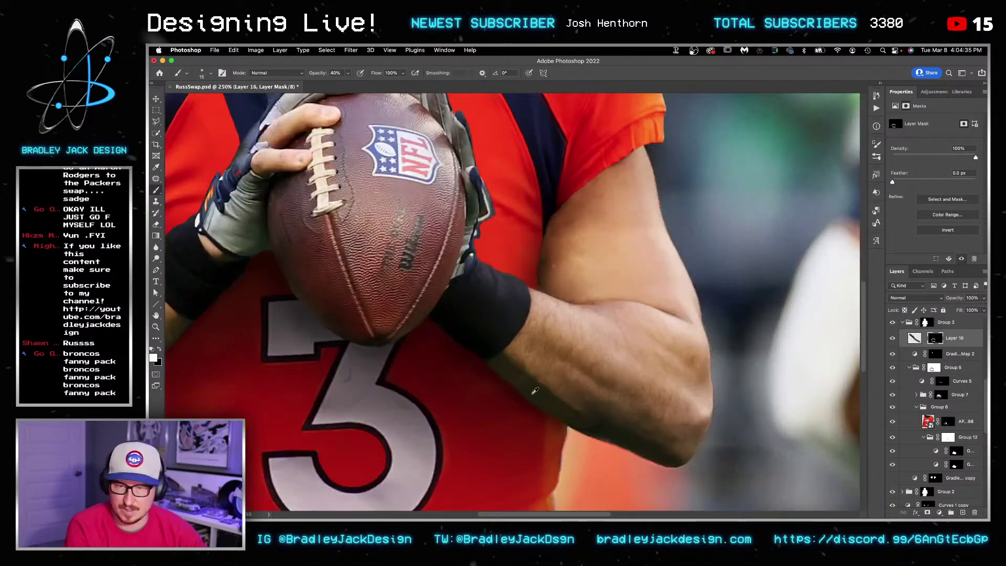
Step: Add a new layer, sample the dark jersey red, and paint it beneath the right-hand forearm with a soft 100 px brush
{"action": "key", "text": "super+alt+shift+n"}
{"action": "key", "text": "i"}
{"action": "left_click", "coordinate": [479, 411]}
{"action": "key", "text": "b"}
{"action": "left_click", "coordinate": [506, 441], "text": "ctrl+alt"}
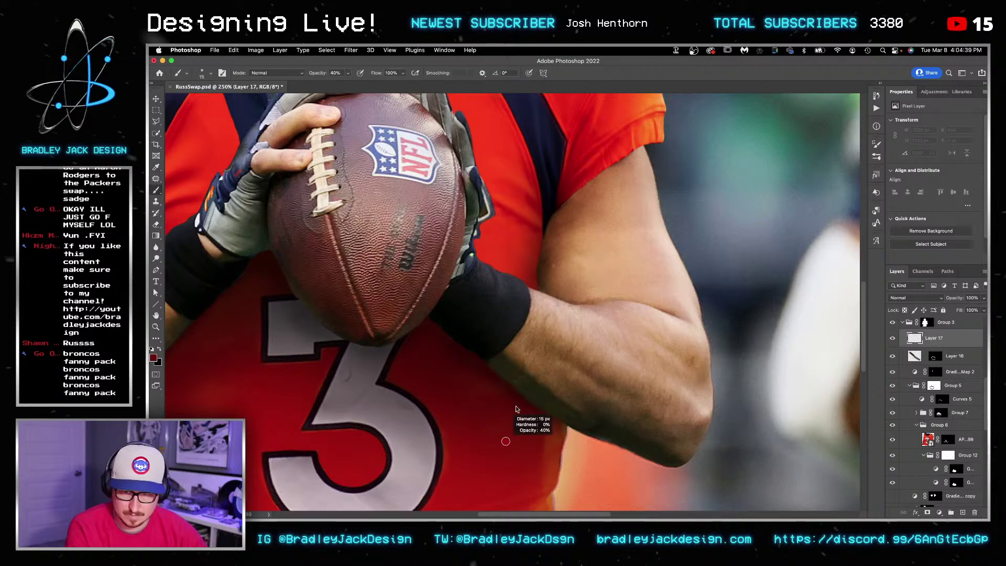
{"action": "left_click_drag", "start_coordinate": [506, 441], "coordinate": [517, 442], "text": "ctrl+alt"}
{"action": "key", "text": "]"}
{"action": "key", "text": "]"}
{"action": "key", "text": "]"}
{"action": "key", "text": "]"}
{"action": "left_click_drag", "start_coordinate": [439, 329], "coordinate": [566, 438]}
{"action": "key", "text": "v"}
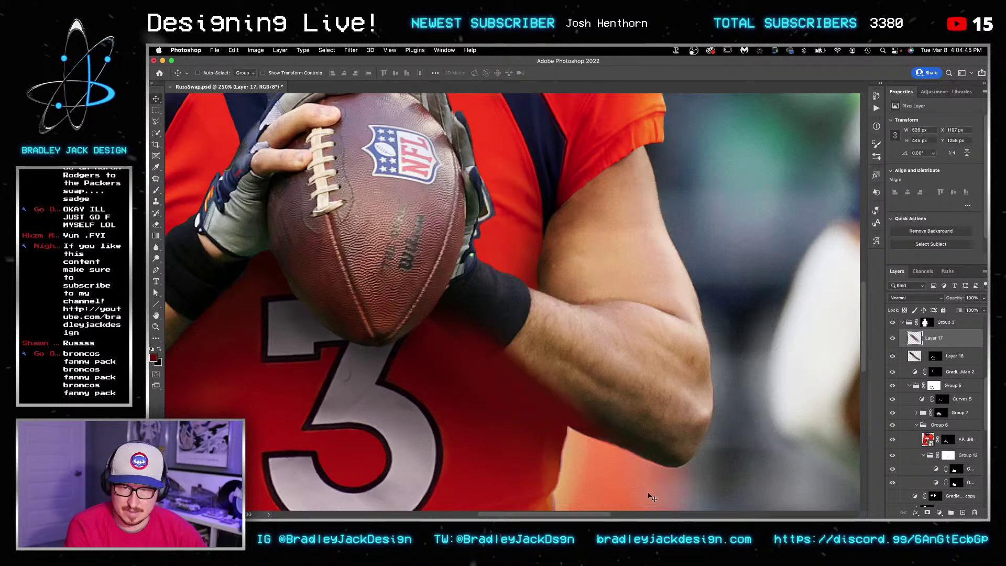
Step: Set the painted red layer's blend mode to Color and its opacity to 50%
{"action": "key", "text": "alt+shift+o"}
{"action": "key", "text": "alt+shift+c"}
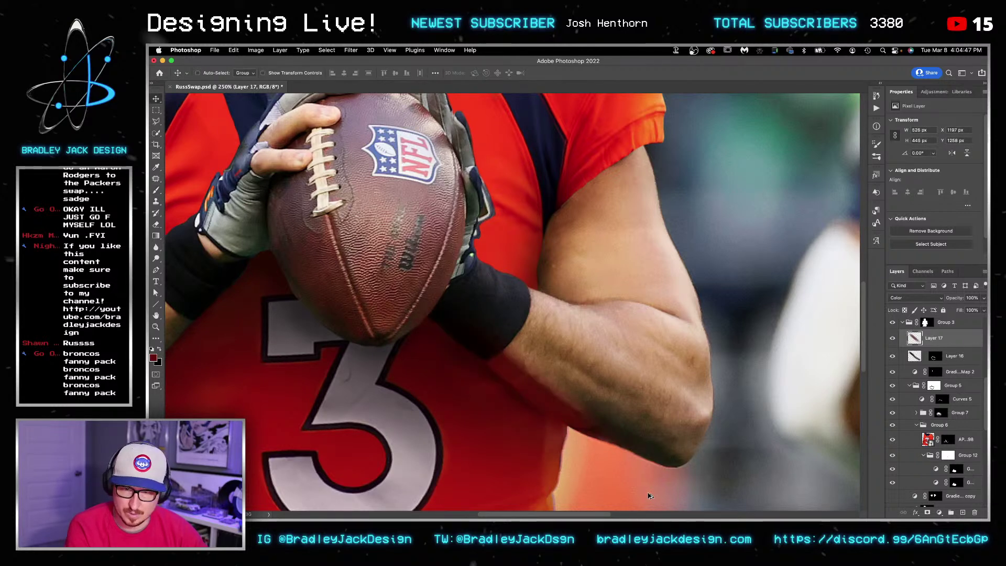
{"action": "key", "text": "2"}
{"action": "key", "text": "4"}
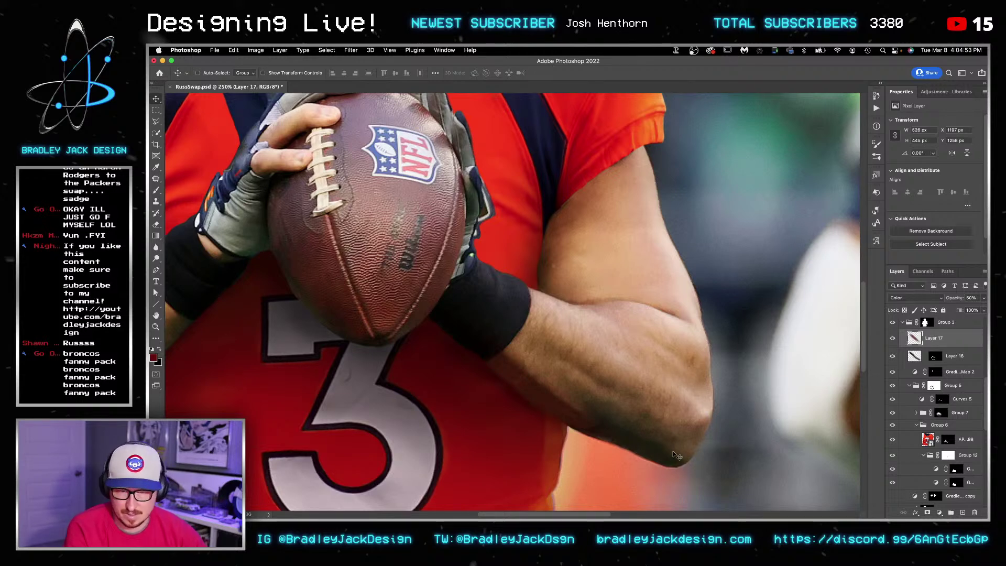
Step: Compare the forearm and jersey with the Gradient Map 2 and Curves 5 adjustments hidden and shown
{"action": "left_click", "coordinate": [903, 373]}
{"action": "left_click", "coordinate": [893, 372]}
{"action": "left_click", "coordinate": [893, 372]}
{"action": "left_click", "coordinate": [893, 400]}
{"action": "left_click", "coordinate": [894, 400]}
{"action": "left_click", "coordinate": [894, 400]}
{"action": "left_click", "coordinate": [894, 399]}
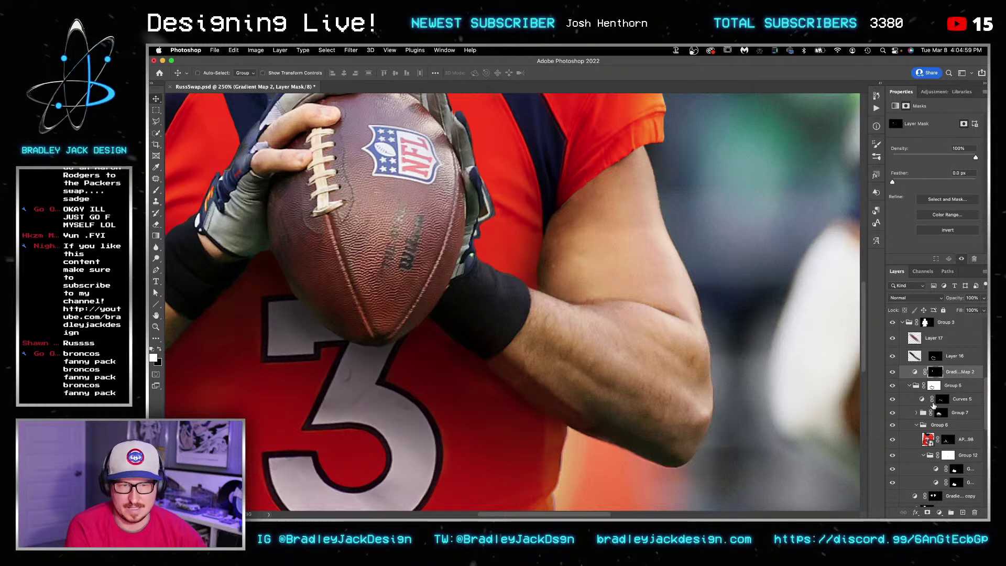
Step: Paint black on the Curves 5 mask over the right-hand forearm, raise the brush opacity to 100%, and save the document
{"action": "left_click", "coordinate": [939, 399]}
{"action": "key", "text": "b"}
{"action": "key", "text": "x"}
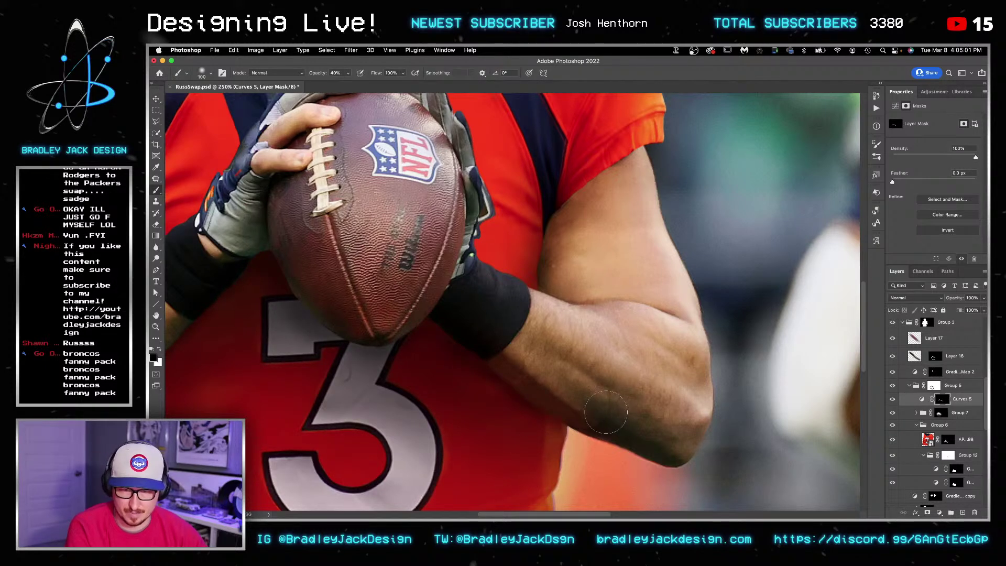
{"action": "left_click", "coordinate": [629, 387], "text": "ctrl+alt"}
{"action": "mouse_move", "coordinate": [640, 428]}
{"action": "left_mouse_down"}
{"action": "mouse_move", "coordinate": [625, 397]}
{"action": "mouse_move", "coordinate": [581, 371]}
{"action": "left_mouse_up"}
{"action": "key", "text": "0"}
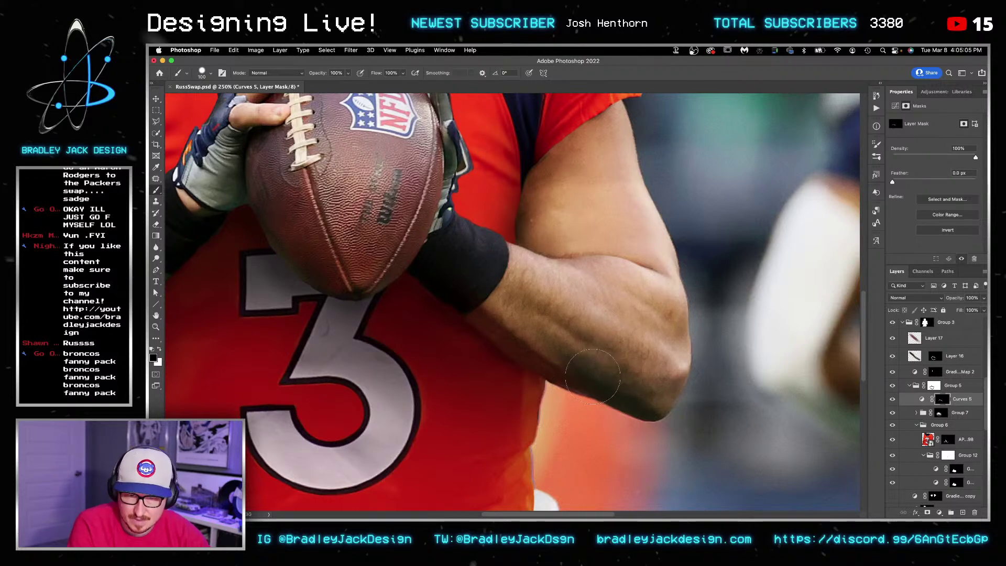
{"action": "left_click_drag", "start_coordinate": [465, 358], "coordinate": [514, 349]}
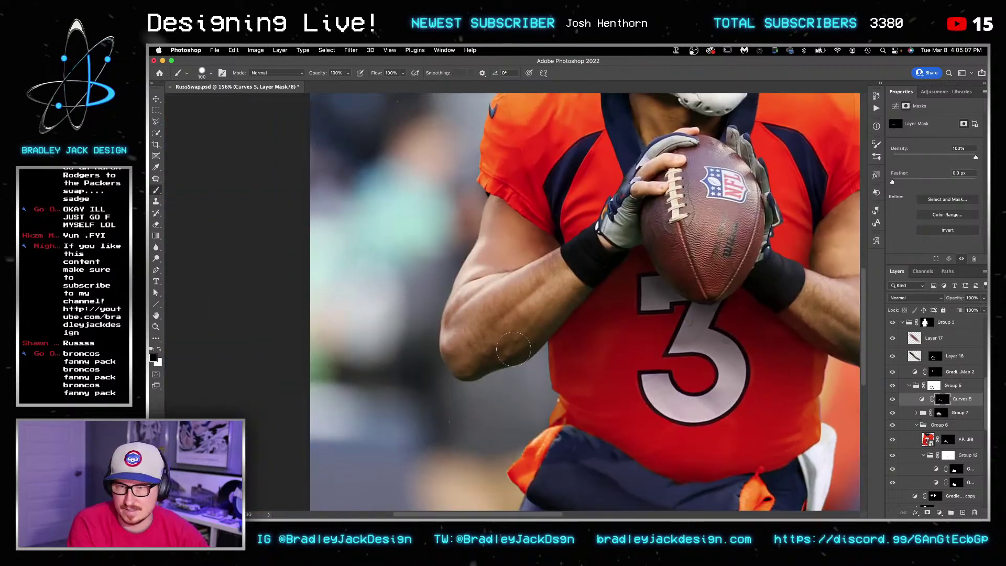
{"action": "key", "text": "super+0"}
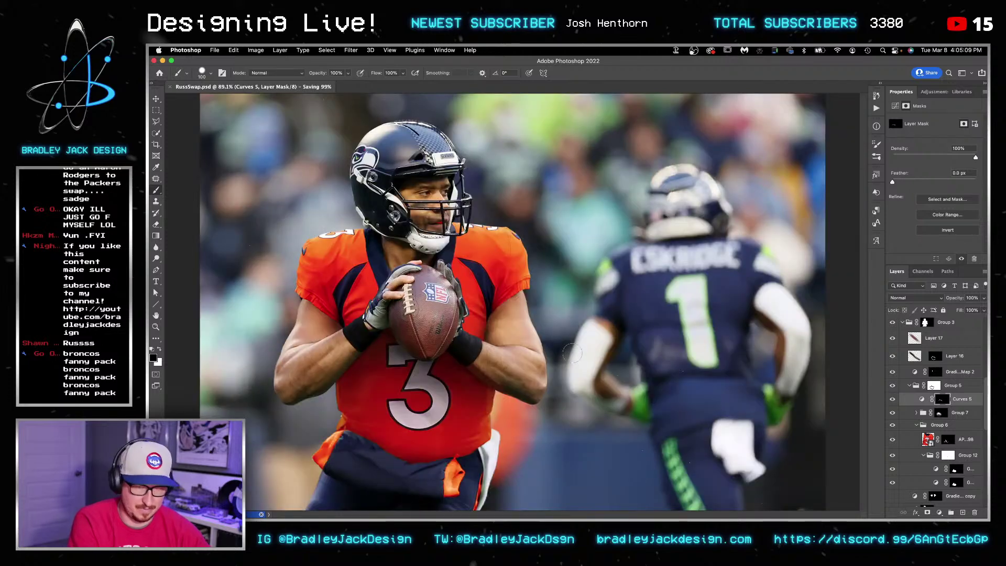
{"action": "key", "text": "v"}
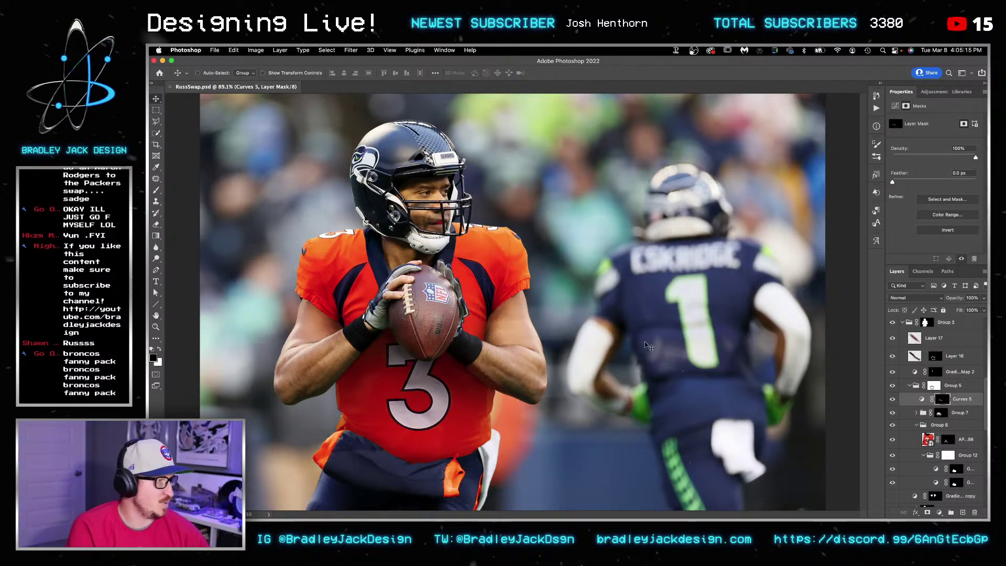
Step: Switch to Finder and browse the Broncos reference photos to study the uniform details
{"action": "scroll", "coordinate": [949, 407], "scroll_direction": "down", "scroll_amount": 3}
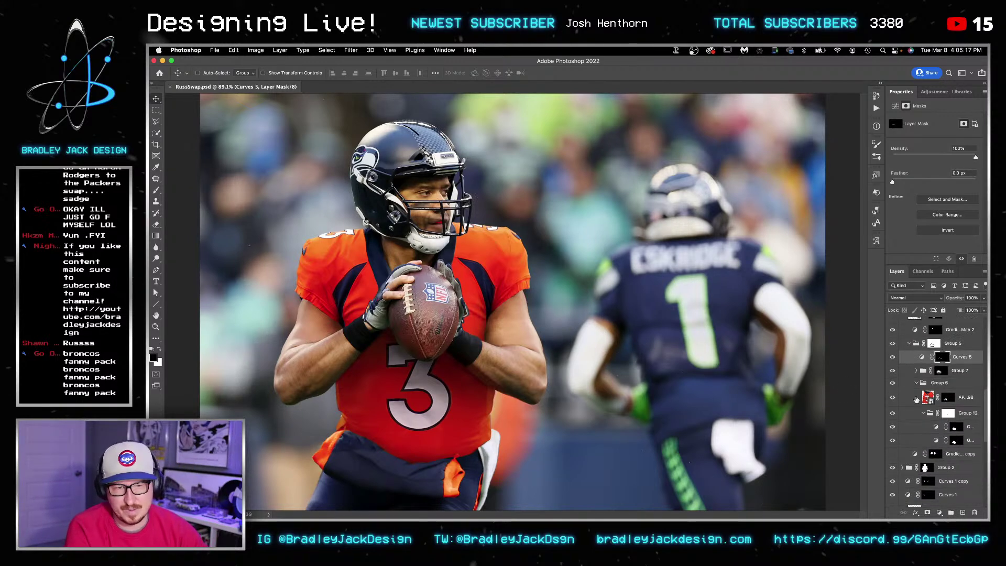
{"action": "mouse_move", "coordinate": [714, 517]}
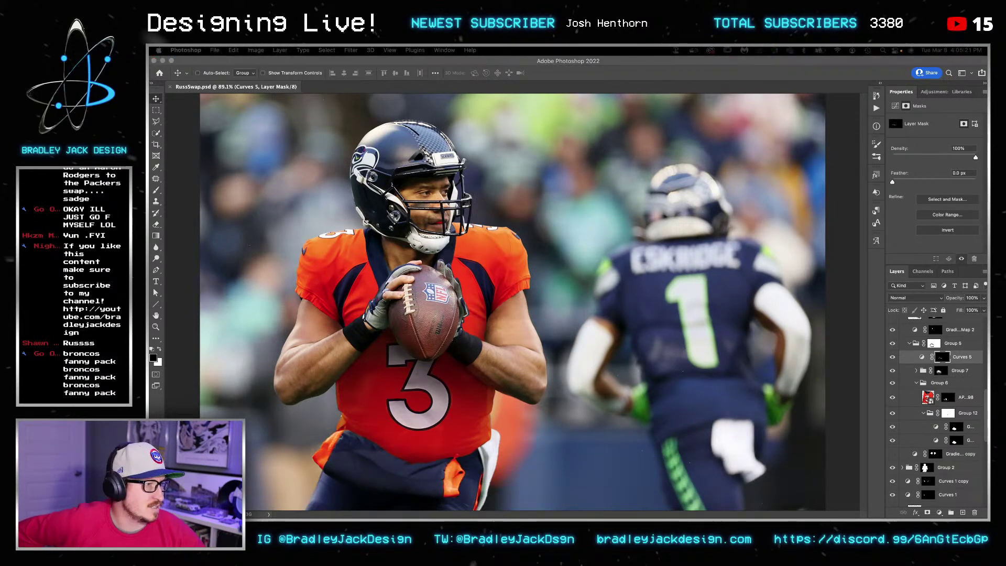
{"action": "left_click_drag", "start_coordinate": [1005, 120], "coordinate": [975, 137]}
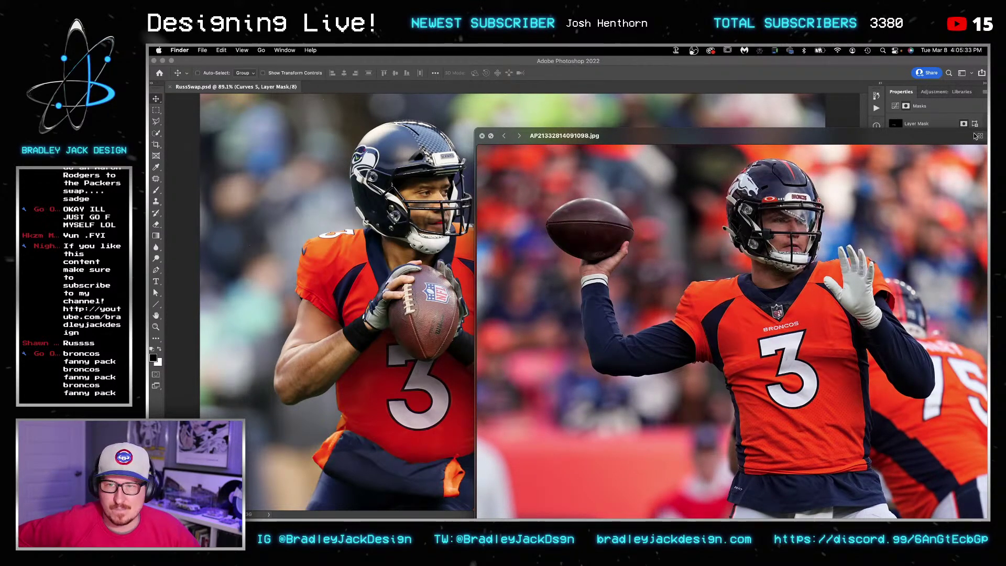
{"action": "key", "text": "Right"}
{"action": "key", "text": "Right"}
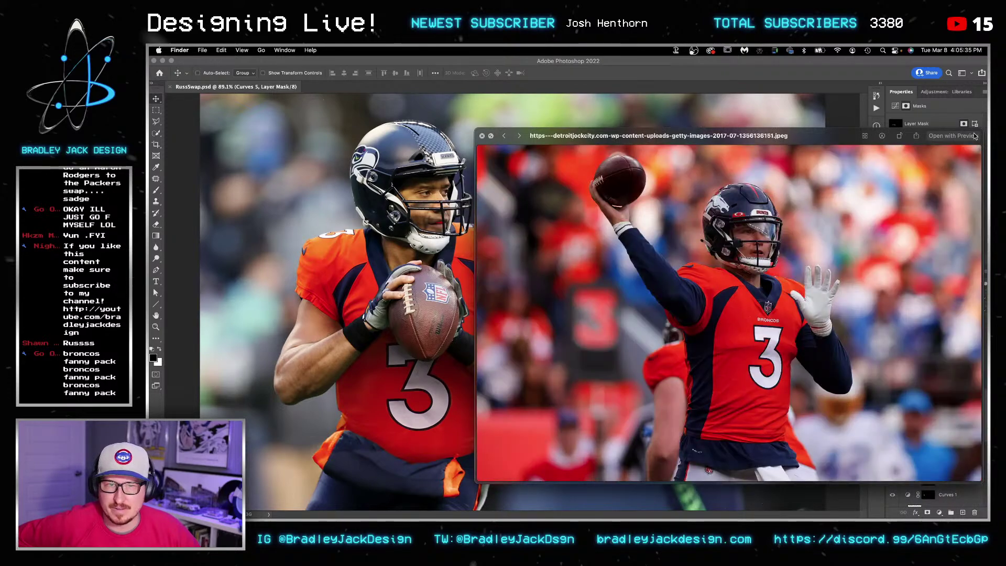
{"action": "key", "text": "Right"}
{"action": "key", "text": "Right"}
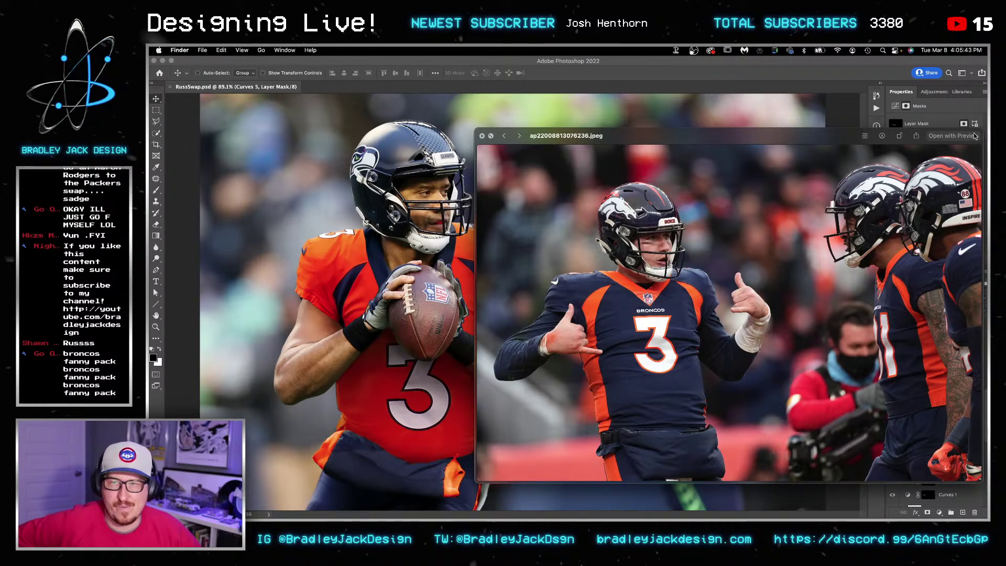
Step: Switch back to Photoshop and add a new layer above the Curves 3 adjustment in Group 10
{"action": "key", "text": "super+Tab"}
{"action": "scroll", "coordinate": [960, 344], "scroll_direction": "up", "scroll_amount": 5}
{"action": "left_click", "coordinate": [959, 329]}
{"action": "key", "text": "super+shift+alt+n"}
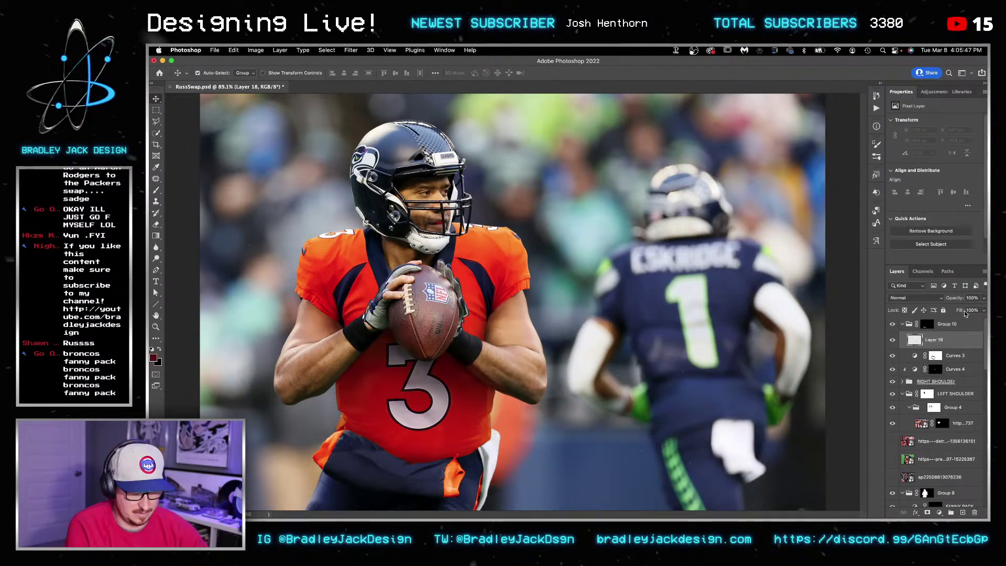
Step: Move Layer 18 above Group 10 and mask it with the player silhouette loaded from the existing group mask
{"action": "key", "text": "super+]"}
{"action": "key", "text": "s"}
{"action": "left_click", "coordinate": [364, 150]}
{"action": "key", "text": "z"}
{"action": "left_click_drag", "start_coordinate": [364, 150], "coordinate": [435, 152]}
{"action": "left_click_drag", "start_coordinate": [435, 191], "coordinate": [412, 259]}
{"action": "key", "text": "v"}
{"action": "scroll", "coordinate": [948, 419], "scroll_direction": "down", "scroll_amount": 10}
{"action": "scroll", "coordinate": [948, 419], "scroll_direction": "down", "scroll_amount": 5}
{"action": "left_click", "coordinate": [911, 482], "text": "super"}
{"action": "left_click", "coordinate": [928, 513]}
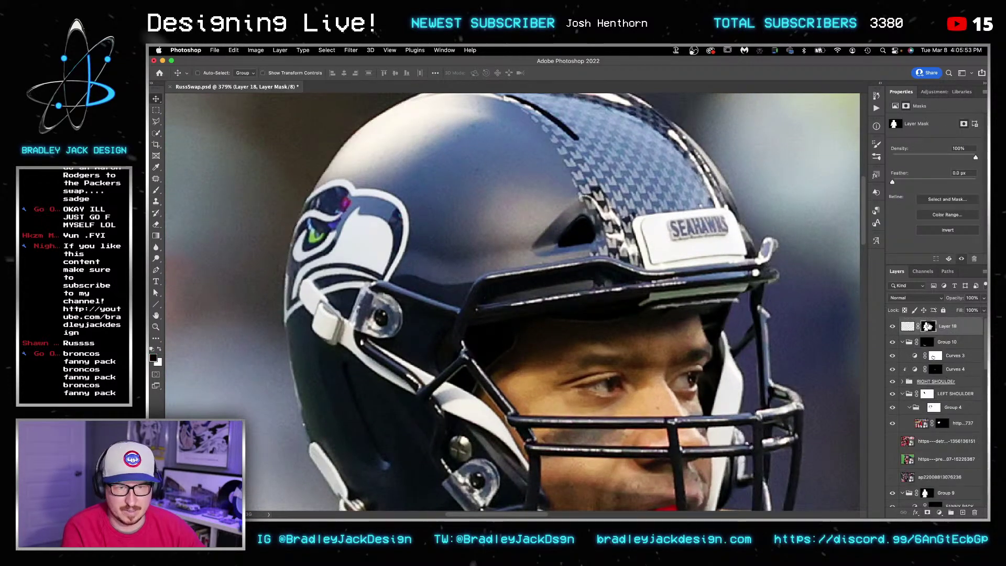
Step: Group the masked layer under the name HELMET and make Layer 18's pixels the target of the Clone Stamp
{"action": "key", "text": "super+g"}
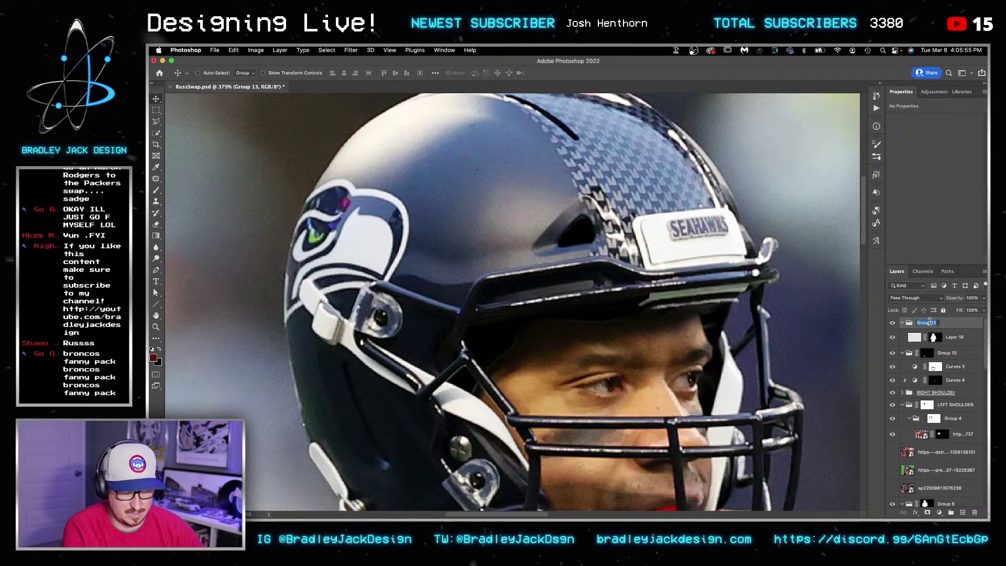
{"action": "left_click", "coordinate": [916, 338]}
{"action": "key", "text": "s"}
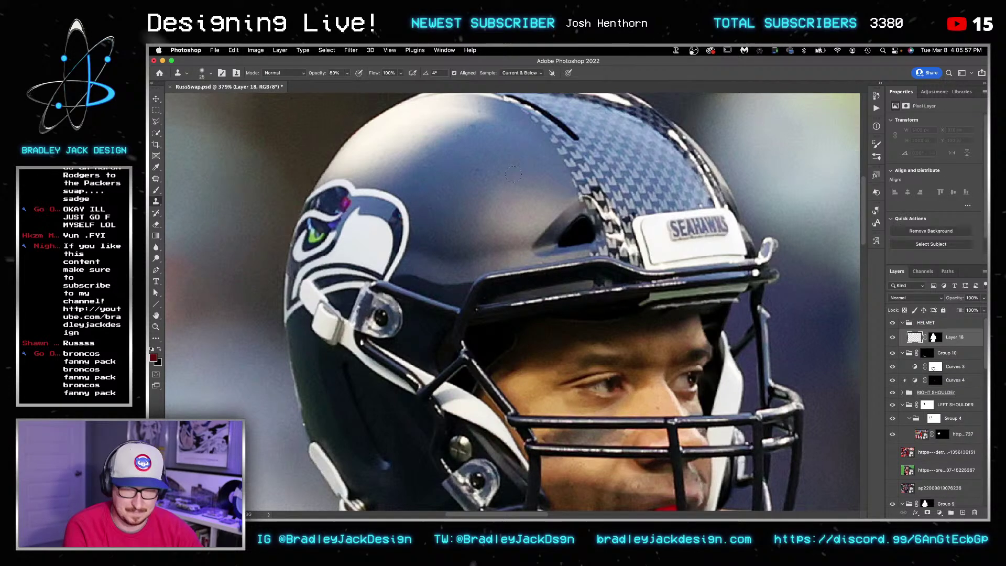
Step: Clone navy helmet shell over the front and upper part of the Seahawks logo at 80% opacity
{"action": "mouse_move", "coordinate": [449, 200]}
{"action": "left_mouse_down"}
{"action": "mouse_move", "coordinate": [459, 199]}
{"action": "mouse_move", "coordinate": [391, 207]}
{"action": "mouse_move", "coordinate": [393, 241]}
{"action": "left_mouse_up"}
{"action": "left_click", "coordinate": [377, 211]}
{"action": "left_click", "coordinate": [412, 156], "text": "alt"}
{"action": "mouse_move", "coordinate": [377, 181]}
{"action": "left_mouse_down"}
{"action": "mouse_move", "coordinate": [336, 180]}
{"action": "mouse_move", "coordinate": [332, 190]}
{"action": "mouse_move", "coordinate": [344, 182]}
{"action": "mouse_move", "coordinate": [307, 207]}
{"action": "mouse_move", "coordinate": [350, 182]}
{"action": "mouse_move", "coordinate": [348, 215]}
{"action": "left_mouse_up"}
{"action": "left_click", "coordinate": [368, 140], "text": "alt"}
{"action": "left_click", "coordinate": [412, 209], "text": "alt"}
{"action": "mouse_move", "coordinate": [411, 225]}
{"action": "left_mouse_down"}
{"action": "mouse_move", "coordinate": [429, 253]}
{"action": "mouse_move", "coordinate": [371, 241]}
{"action": "left_mouse_up"}
{"action": "left_click", "coordinate": [425, 249], "text": "alt"}
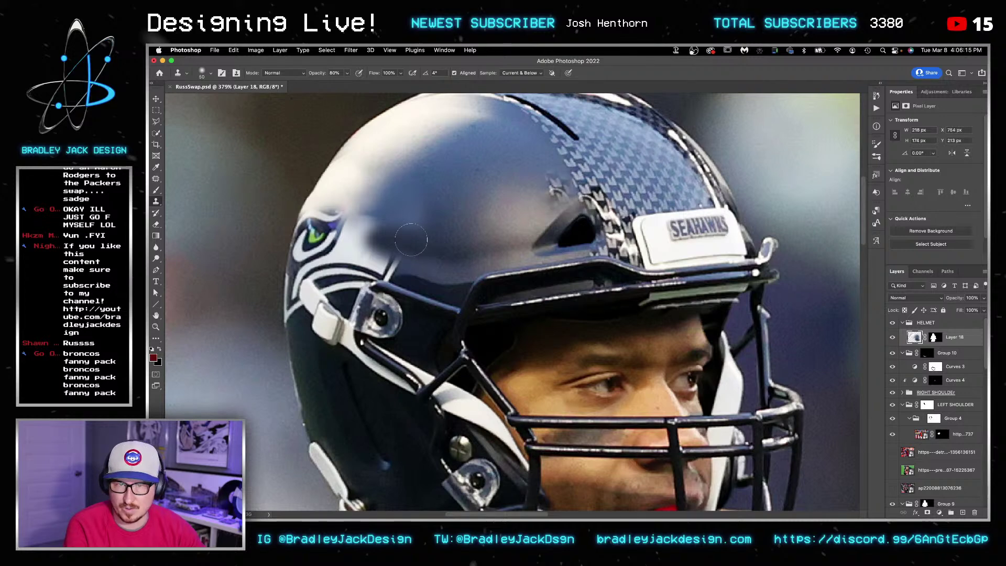
{"action": "left_click_drag", "start_coordinate": [434, 234], "coordinate": [420, 223]}
Step: Clone dark shell along the helmet's back edge beside the chinstrap buckle with a smaller Clone Stamp brush
{"action": "key", "text": "bracketright"}
{"action": "scroll", "coordinate": [370, 346], "scroll_direction": "down", "scroll_amount": 2}
{"action": "scroll", "coordinate": [370, 346], "scroll_direction": "left", "scroll_amount": 3}
{"action": "key", "text": "bracketleft"}
{"action": "key", "text": "bracketleft"}
{"action": "key", "text": "bracketleft"}
{"action": "left_click_drag", "start_coordinate": [327, 314], "coordinate": [317, 304]}
{"action": "scroll", "coordinate": [325, 295], "scroll_direction": "up", "scroll_amount": 5}
{"action": "key", "text": "bracketleft"}
{"action": "mouse_move", "coordinate": [353, 293]}
{"action": "left_mouse_down"}
{"action": "mouse_move", "coordinate": [333, 257]}
{"action": "mouse_move", "coordinate": [329, 277]}
{"action": "left_mouse_up"}
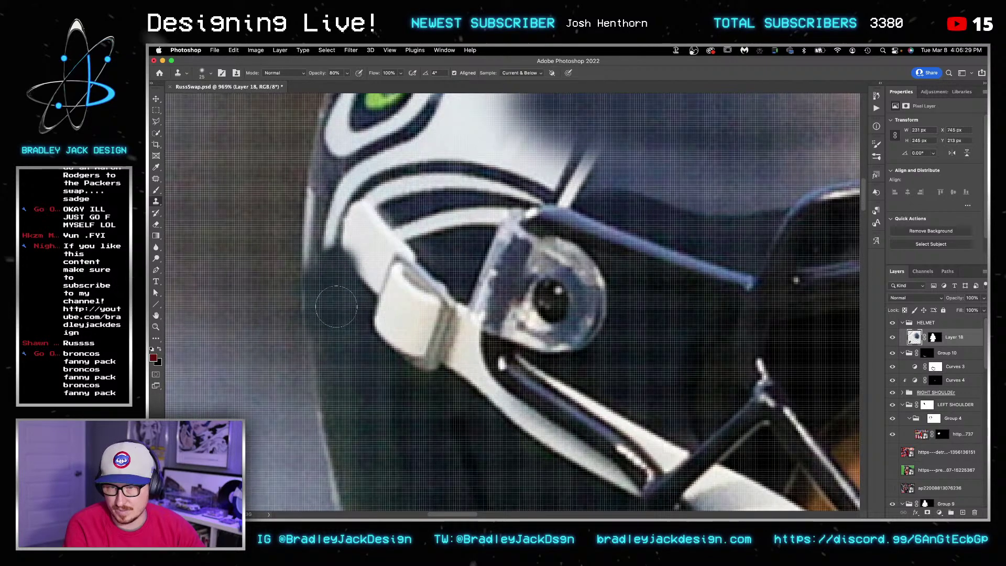
{"action": "mouse_move", "coordinate": [320, 294]}
{"action": "left_mouse_down"}
{"action": "mouse_move", "coordinate": [314, 238]}
{"action": "mouse_move", "coordinate": [340, 287]}
{"action": "mouse_move", "coordinate": [321, 225]}
{"action": "mouse_move", "coordinate": [333, 285]}
{"action": "mouse_move", "coordinate": [330, 220]}
{"action": "mouse_move", "coordinate": [336, 302]}
{"action": "left_mouse_up"}
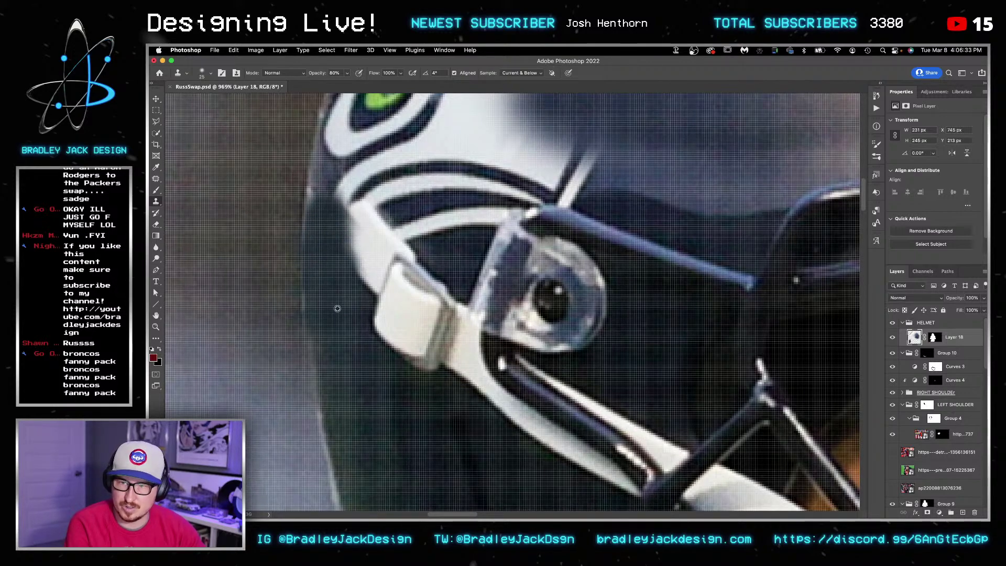
{"action": "mouse_move", "coordinate": [326, 266]}
{"action": "left_mouse_down"}
{"action": "mouse_move", "coordinate": [328, 207]}
{"action": "mouse_move", "coordinate": [317, 210]}
{"action": "left_mouse_up"}
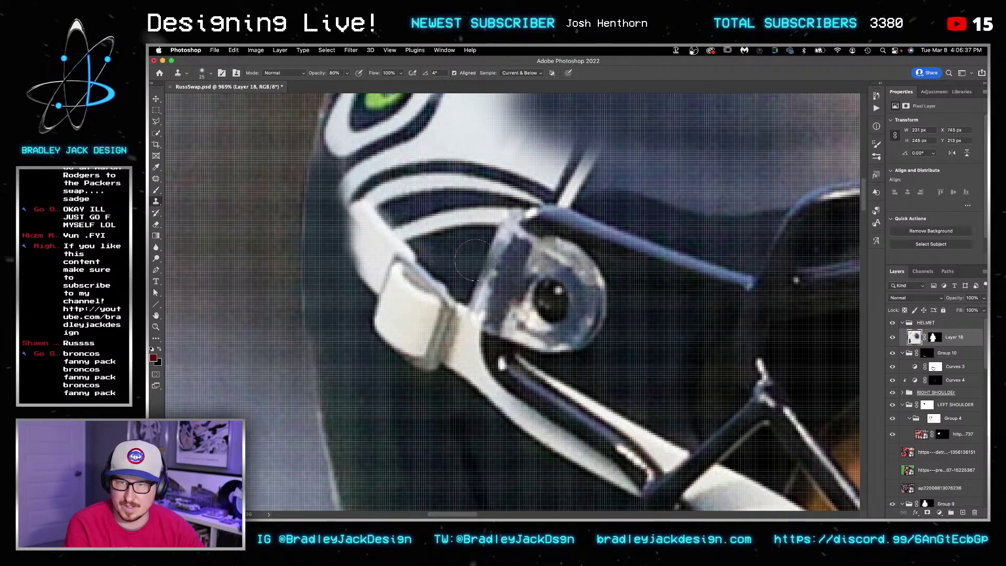
Step: Clone dark shell over the white logo stripes above the chinstrap buckle, lowering the stamp opacity to 40%
{"action": "key", "text": "bracketleft"}
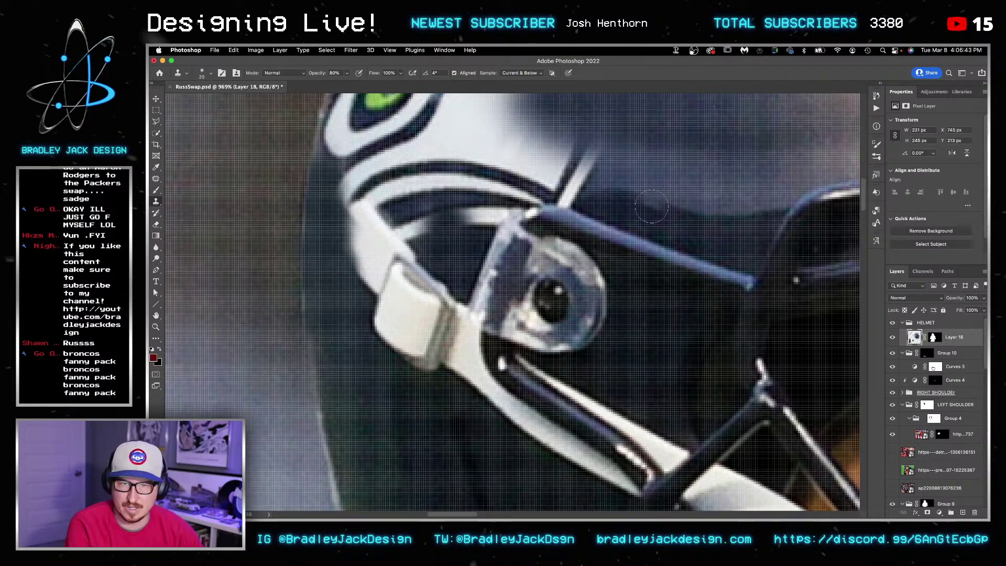
{"action": "left_click", "coordinate": [646, 345], "text": "alt"}
{"action": "key", "text": "bracketright"}
{"action": "mouse_move", "coordinate": [469, 229]}
{"action": "left_mouse_down"}
{"action": "mouse_move", "coordinate": [477, 210]}
{"action": "mouse_move", "coordinate": [467, 225]}
{"action": "mouse_move", "coordinate": [473, 214]}
{"action": "mouse_move", "coordinate": [491, 222]}
{"action": "mouse_move", "coordinate": [421, 212]}
{"action": "mouse_move", "coordinate": [423, 226]}
{"action": "mouse_move", "coordinate": [414, 223]}
{"action": "mouse_move", "coordinate": [435, 209]}
{"action": "mouse_move", "coordinate": [411, 220]}
{"action": "mouse_move", "coordinate": [433, 247]}
{"action": "mouse_move", "coordinate": [393, 206]}
{"action": "mouse_move", "coordinate": [425, 218]}
{"action": "mouse_move", "coordinate": [443, 198]}
{"action": "mouse_move", "coordinate": [452, 220]}
{"action": "left_mouse_up"}
{"action": "key", "text": "4"}
{"action": "mouse_move", "coordinate": [452, 260]}
{"action": "left_mouse_down"}
{"action": "mouse_move", "coordinate": [390, 201]}
{"action": "mouse_move", "coordinate": [442, 227]}
{"action": "mouse_move", "coordinate": [464, 202]}
{"action": "mouse_move", "coordinate": [467, 175]}
{"action": "left_mouse_up"}
{"action": "left_click", "coordinate": [509, 239], "text": "alt"}
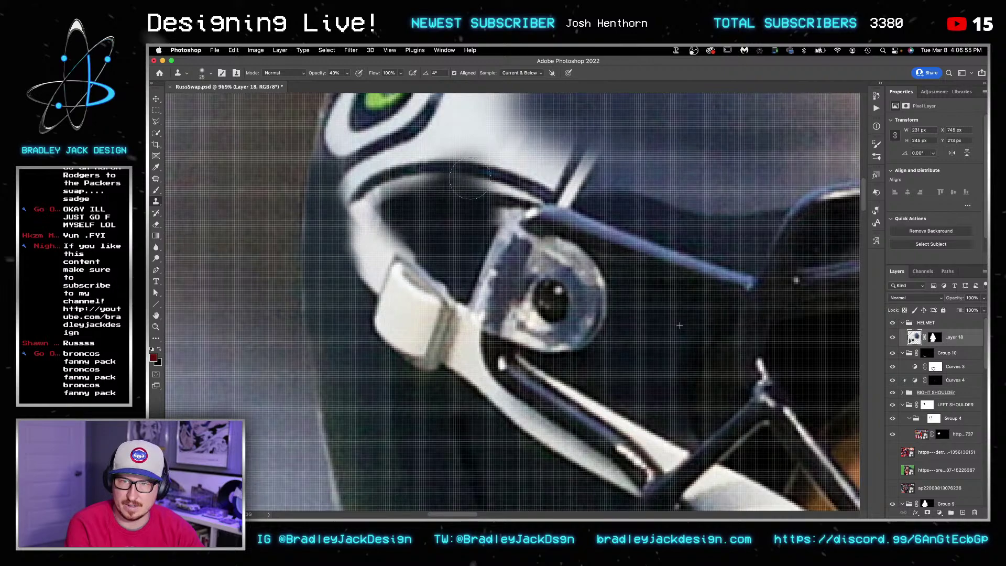
{"action": "scroll", "coordinate": [648, 205], "scroll_direction": "down", "scroll_amount": 2}
{"action": "key", "text": "bracketright"}
{"action": "mouse_move", "coordinate": [537, 460]}
{"action": "left_mouse_down"}
{"action": "mouse_move", "coordinate": [462, 268]}
{"action": "mouse_move", "coordinate": [490, 395]}
{"action": "left_mouse_up"}
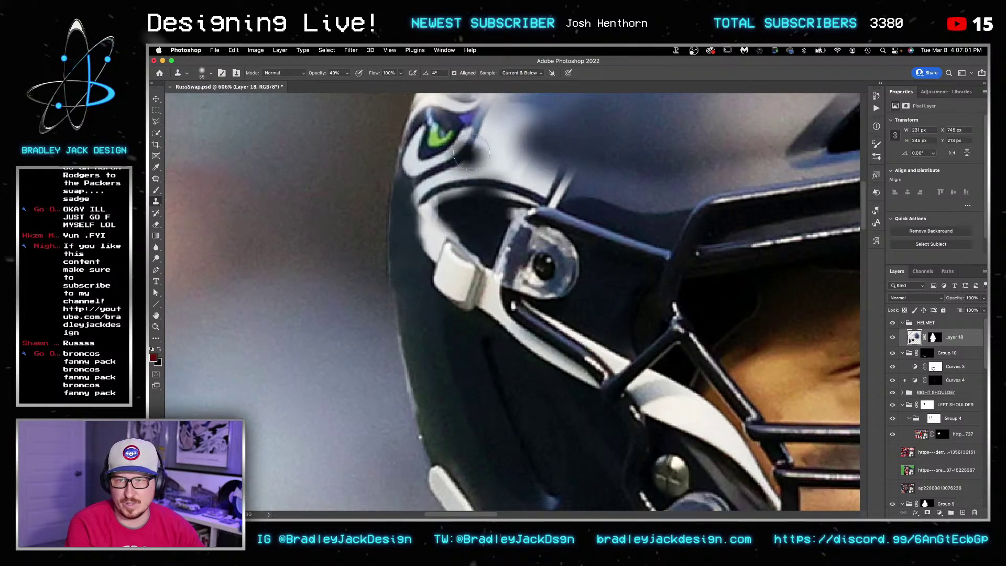
Step: Clone the shell highlight and blue shading over the bird's head and eye at 60% opacity with a larger brush
{"action": "scroll", "coordinate": [472, 288], "scroll_direction": "up", "scroll_amount": 3}
{"action": "key", "text": "bracketright"}
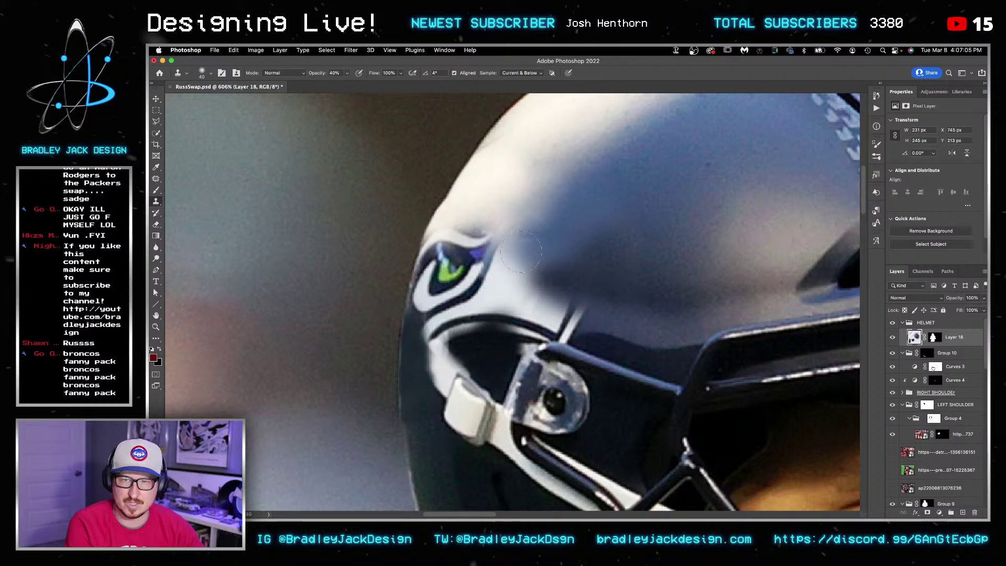
{"action": "left_click_drag", "start_coordinate": [523, 252], "coordinate": [538, 250]}
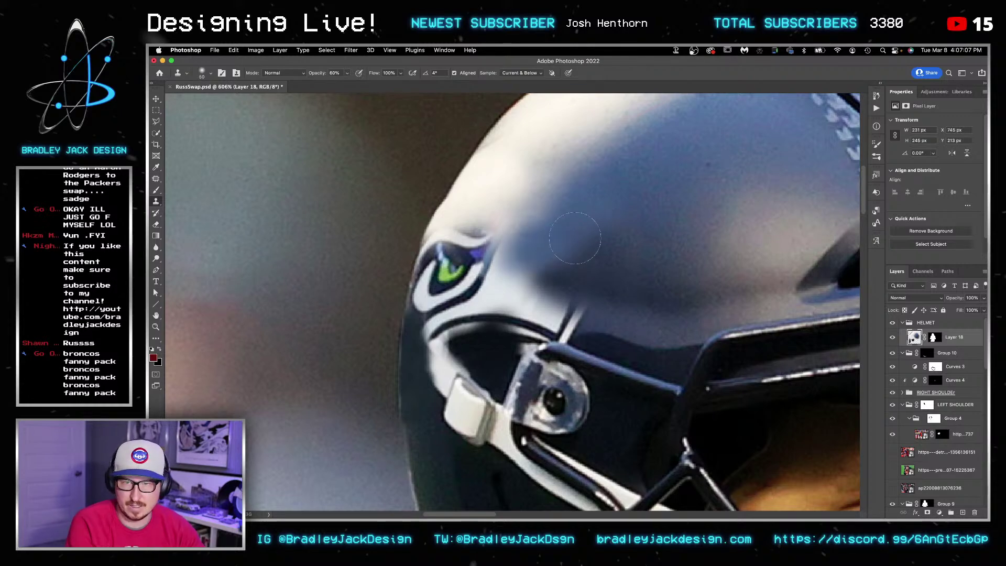
{"action": "left_click_drag", "start_coordinate": [588, 230], "coordinate": [564, 250]}
{"action": "left_click", "coordinate": [552, 266]}
{"action": "mouse_move", "coordinate": [498, 242]}
{"action": "left_mouse_down"}
{"action": "mouse_move", "coordinate": [441, 250]}
{"action": "mouse_move", "coordinate": [460, 232]}
{"action": "mouse_move", "coordinate": [438, 244]}
{"action": "left_mouse_up"}
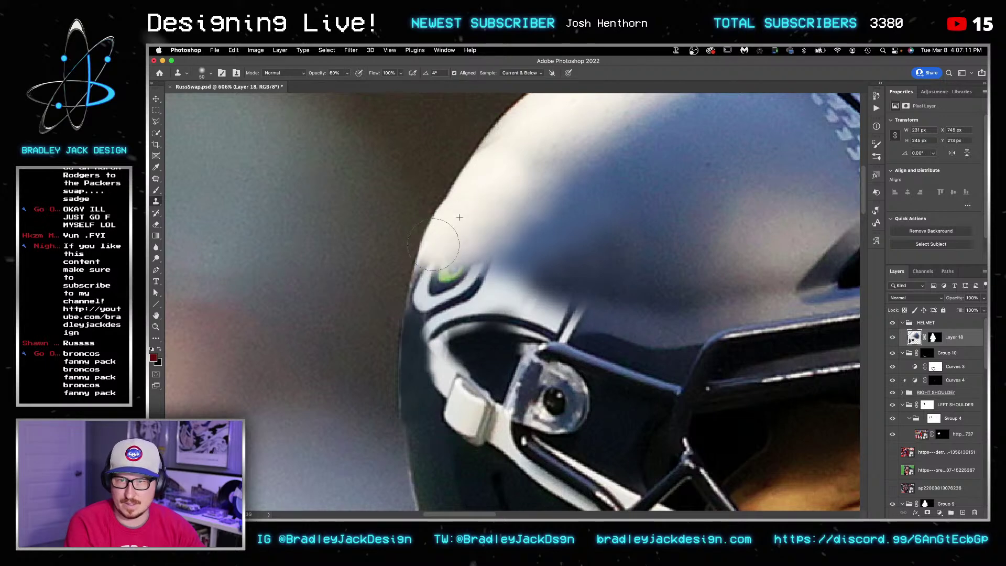
Step: Clone smooth shell over the logo stripes above the clear visor clip, undoing the last stroke
{"action": "left_click", "coordinate": [637, 308], "text": "alt"}
{"action": "mouse_move", "coordinate": [598, 309]}
{"action": "left_mouse_down"}
{"action": "mouse_move", "coordinate": [539, 306]}
{"action": "mouse_move", "coordinate": [543, 289]}
{"action": "mouse_move", "coordinate": [491, 295]}
{"action": "mouse_move", "coordinate": [516, 283]}
{"action": "left_mouse_up"}
{"action": "key", "text": "bracketleft"}
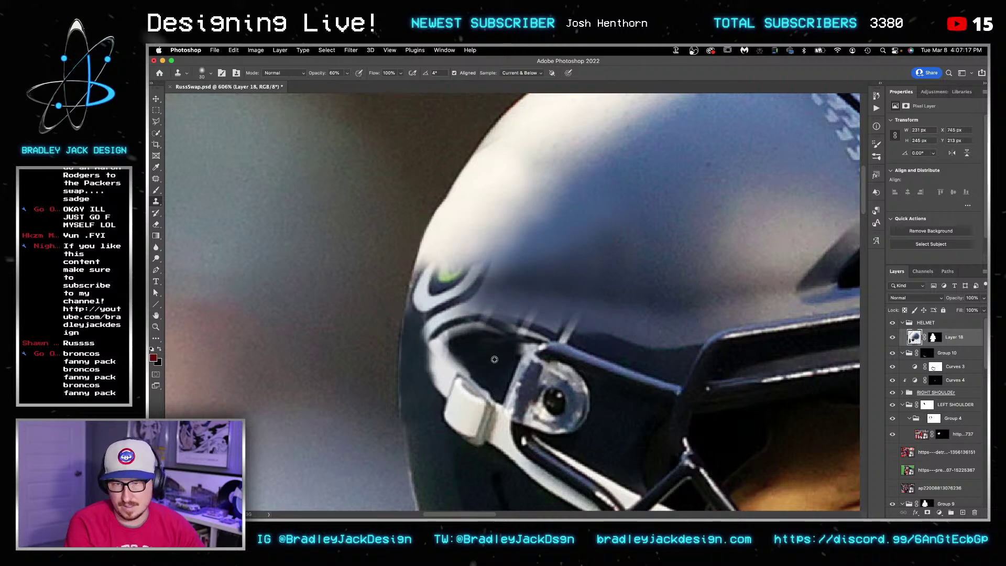
{"action": "mouse_move", "coordinate": [492, 336]}
{"action": "left_mouse_down"}
{"action": "mouse_move", "coordinate": [532, 322]}
{"action": "mouse_move", "coordinate": [559, 334]}
{"action": "mouse_move", "coordinate": [527, 326]}
{"action": "mouse_move", "coordinate": [545, 326]}
{"action": "left_mouse_up"}
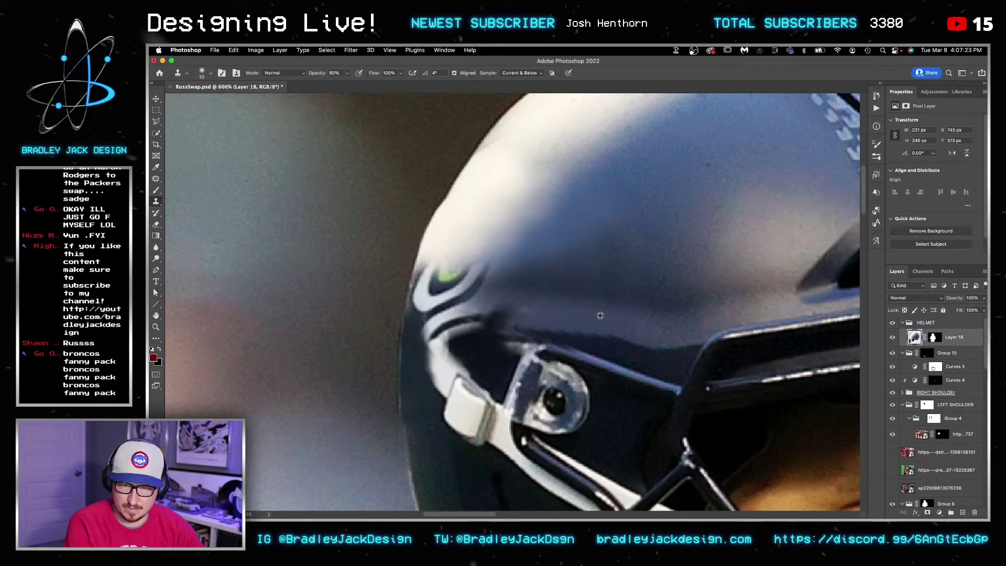
{"action": "left_click_drag", "start_coordinate": [592, 340], "coordinate": [527, 331]}
{"action": "left_click", "coordinate": [603, 347], "text": "alt"}
{"action": "left_click", "coordinate": [605, 343], "text": "alt"}
{"action": "left_click_drag", "start_coordinate": [585, 342], "coordinate": [543, 338]}
{"action": "key", "text": "super+z"}
Step: Clone dark shell over the remaining white logo stripes between the visor clip and the helmet's back edge
{"action": "mouse_move", "coordinate": [483, 365]}
{"action": "left_mouse_down"}
{"action": "mouse_move", "coordinate": [516, 340]}
{"action": "mouse_move", "coordinate": [493, 355]}
{"action": "left_mouse_up"}
{"action": "key", "text": "bracketright"}
{"action": "key", "text": "bracketright"}
{"action": "mouse_move", "coordinate": [501, 336]}
{"action": "left_mouse_down"}
{"action": "mouse_move", "coordinate": [510, 321]}
{"action": "mouse_move", "coordinate": [496, 351]}
{"action": "mouse_move", "coordinate": [467, 325]}
{"action": "mouse_move", "coordinate": [472, 330]}
{"action": "mouse_move", "coordinate": [436, 345]}
{"action": "mouse_move", "coordinate": [439, 329]}
{"action": "mouse_move", "coordinate": [439, 346]}
{"action": "mouse_move", "coordinate": [419, 350]}
{"action": "mouse_move", "coordinate": [417, 340]}
{"action": "mouse_move", "coordinate": [444, 347]}
{"action": "mouse_move", "coordinate": [441, 330]}
{"action": "mouse_move", "coordinate": [430, 350]}
{"action": "mouse_move", "coordinate": [437, 376]}
{"action": "left_mouse_up"}
{"action": "left_click", "coordinate": [426, 448], "text": "alt"}
{"action": "left_click", "coordinate": [434, 442], "text": "alt"}
{"action": "left_click", "coordinate": [432, 451], "text": "alt"}
{"action": "key", "text": "["}
{"action": "key", "text": "super+z"}
{"action": "key", "text": "["}
{"action": "key", "text": "["}
{"action": "left_click", "coordinate": [431, 454], "text": "alt"}
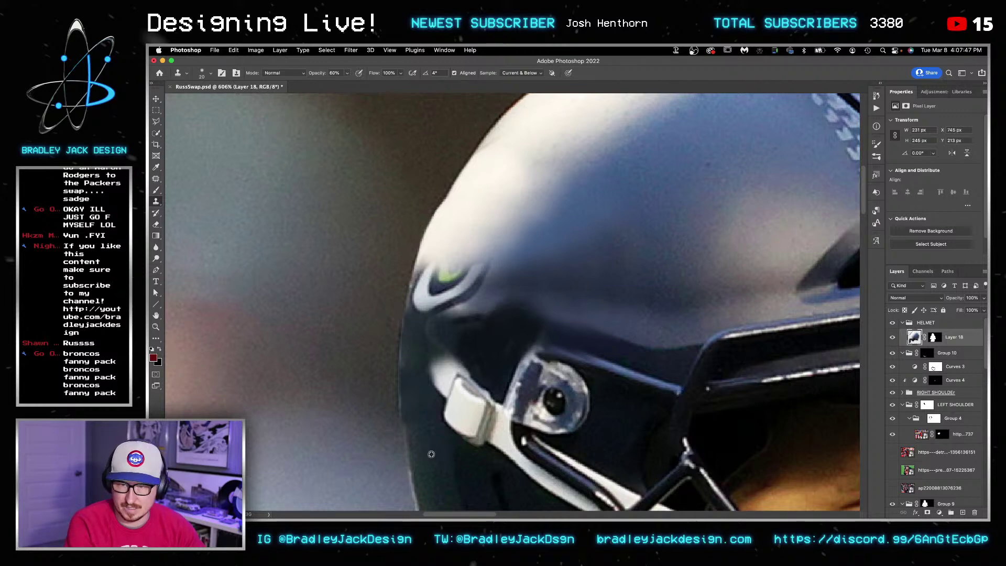
{"action": "mouse_move", "coordinate": [448, 345]}
{"action": "left_mouse_down"}
{"action": "mouse_move", "coordinate": [422, 344]}
{"action": "mouse_move", "coordinate": [417, 405]}
{"action": "mouse_move", "coordinate": [400, 358]}
{"action": "left_mouse_up"}
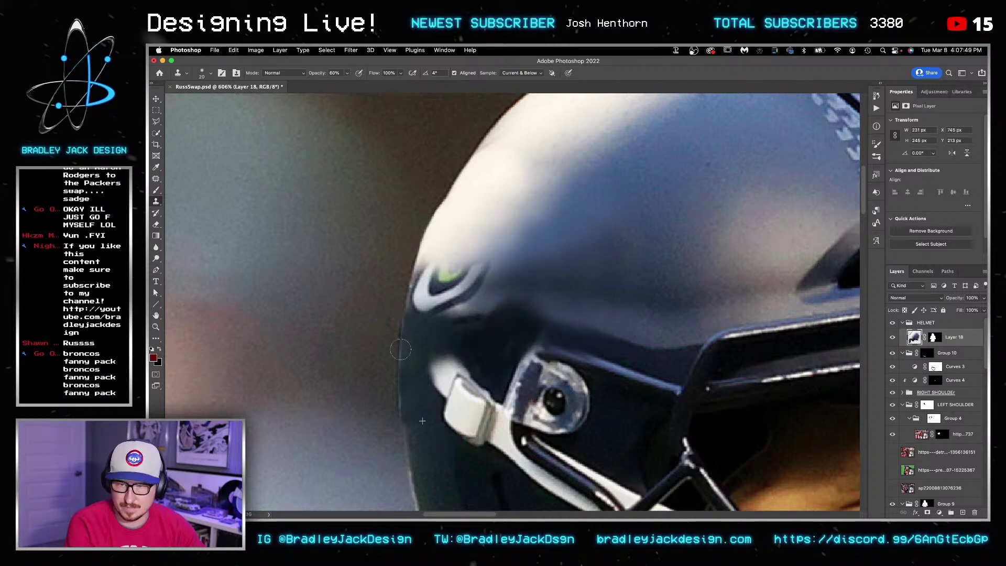
Step: Show the detroitjockcity reference photo layer and bring it to the top of the layer stack
{"action": "scroll", "coordinate": [530, 287], "scroll_direction": "down", "scroll_amount": 5}
{"action": "key", "text": "v"}
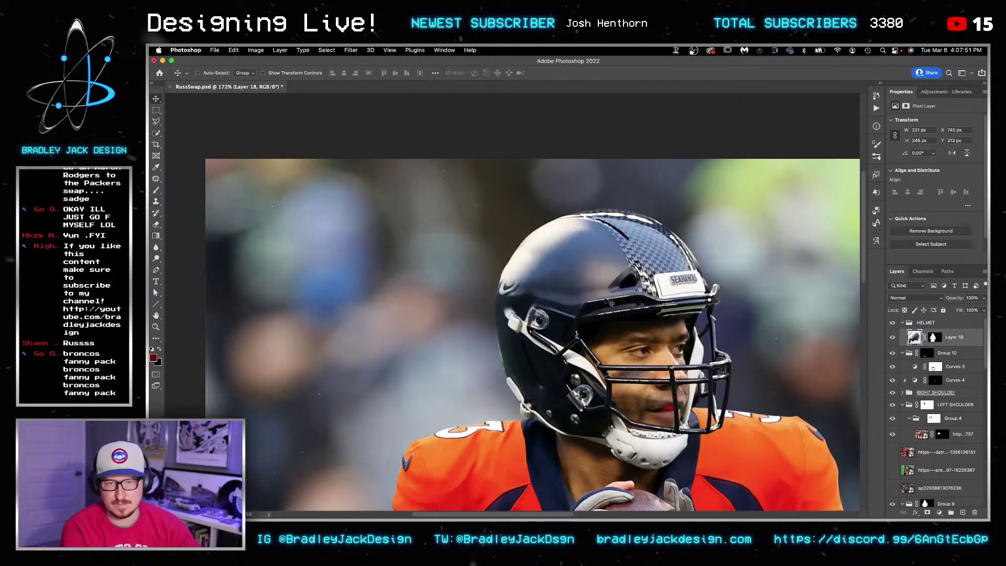
{"action": "left_click", "coordinate": [892, 451]}
{"action": "left_click", "coordinate": [920, 452]}
{"action": "key", "text": "ctrl+shift+bracketright"}
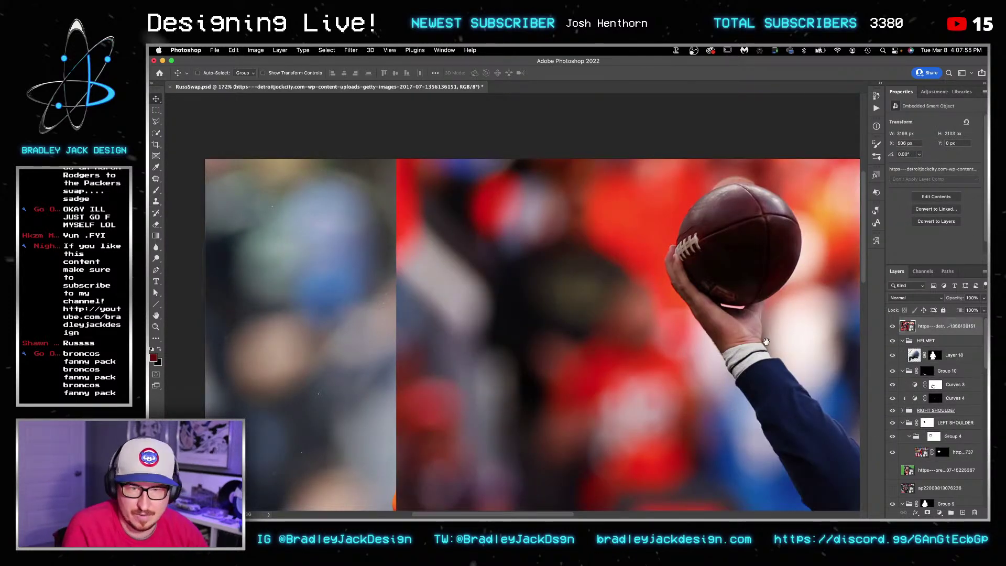
Step: Compare the reference photo's Broncos helmet with the edited helmet by switching the photo on and off, leaving it hidden
{"action": "scroll", "coordinate": [775, 336], "scroll_direction": "right", "scroll_amount": 10}
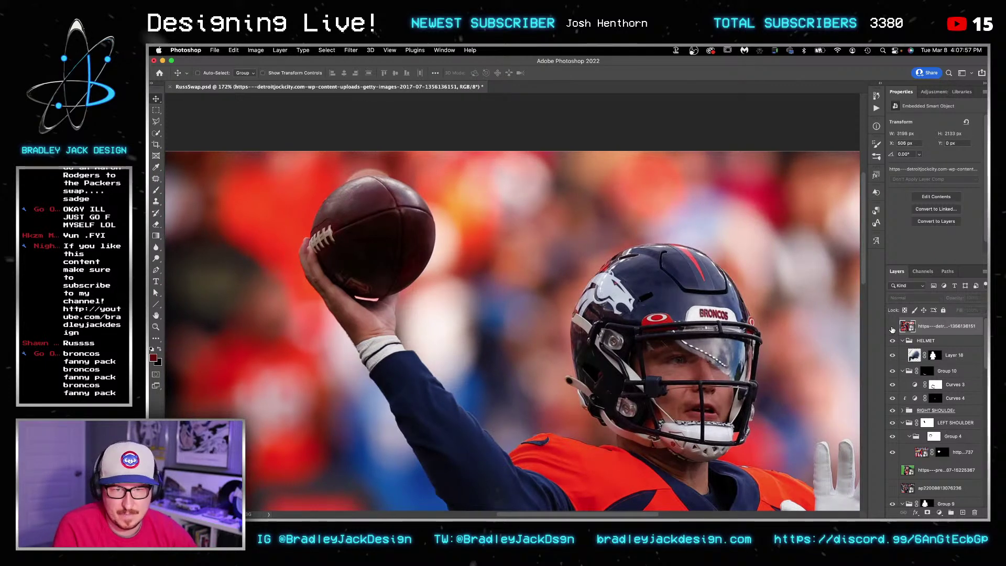
{"action": "left_click", "coordinate": [893, 326]}
{"action": "scroll", "coordinate": [608, 348], "scroll_direction": "left", "scroll_amount": 5}
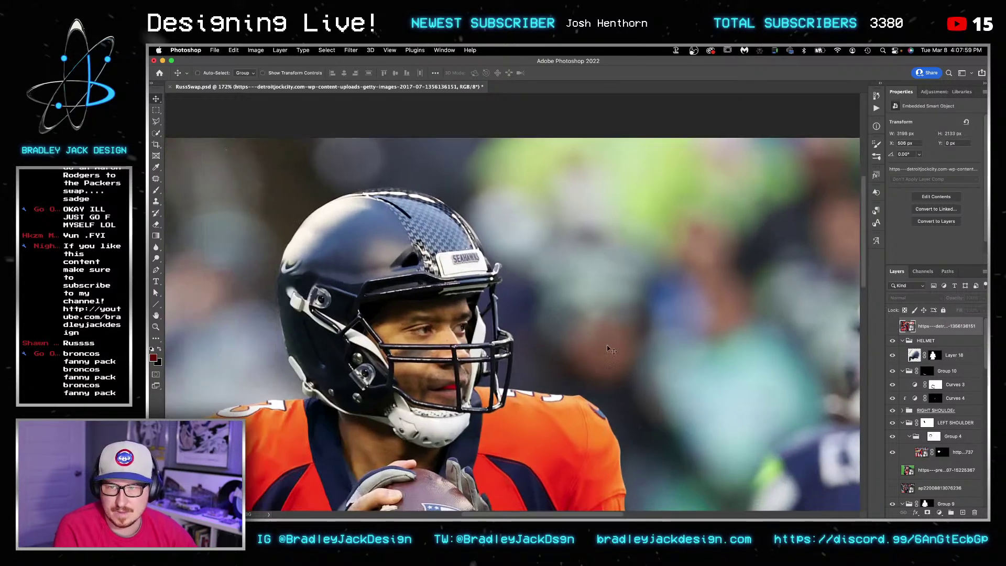
{"action": "left_click", "coordinate": [893, 326]}
{"action": "left_click", "coordinate": [894, 326]}
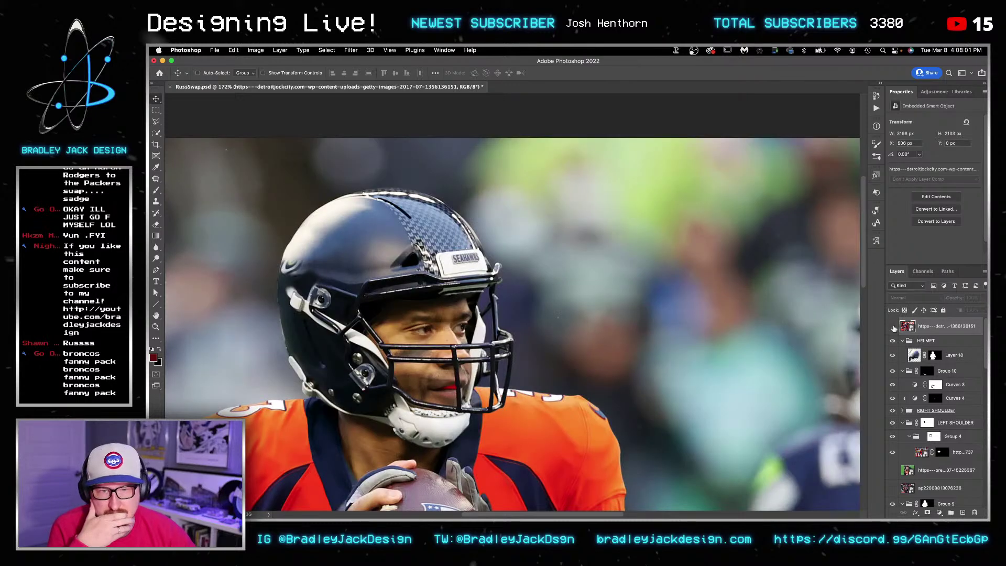
{"action": "left_click", "coordinate": [893, 327]}
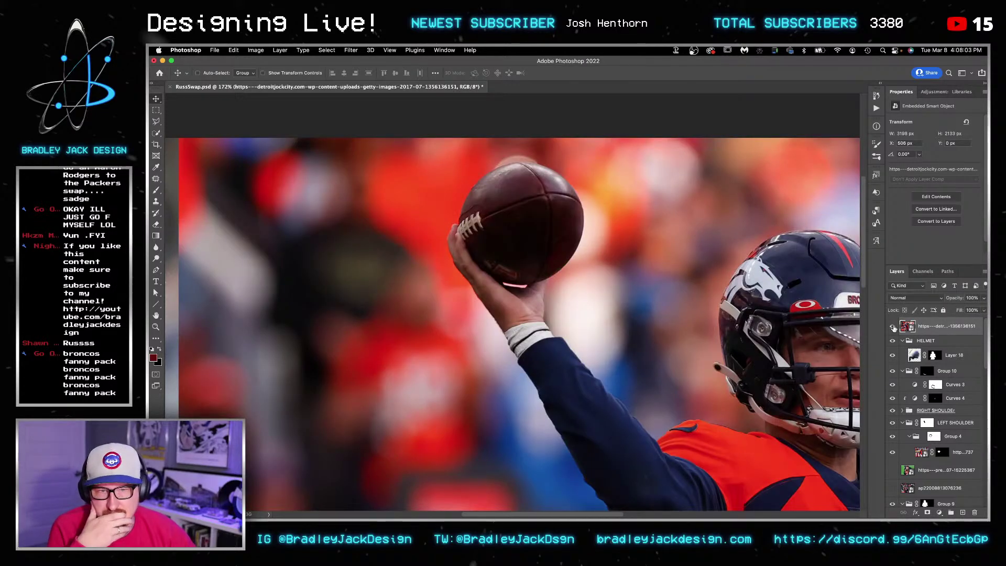
{"action": "left_click", "coordinate": [894, 326]}
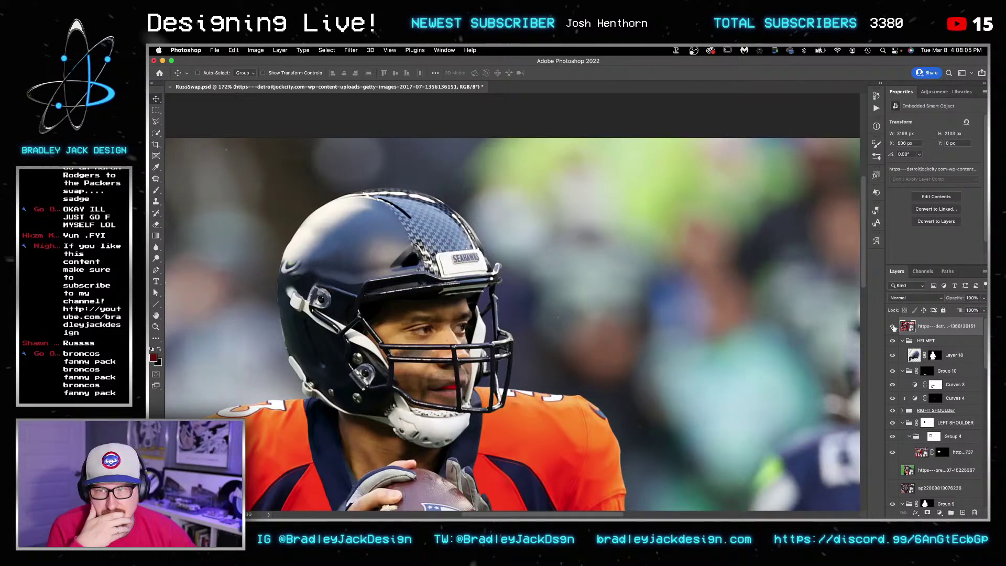
{"action": "left_click", "coordinate": [893, 327]}
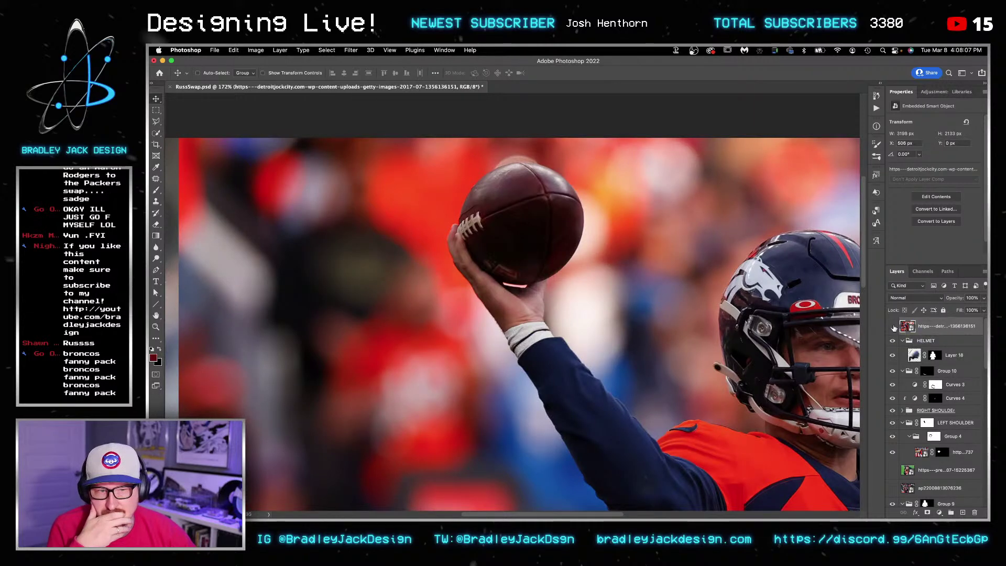
{"action": "left_click", "coordinate": [894, 326]}
{"action": "left_click_drag", "start_coordinate": [912, 491], "coordinate": [902, 345]}
{"action": "left_click", "coordinate": [893, 344]}
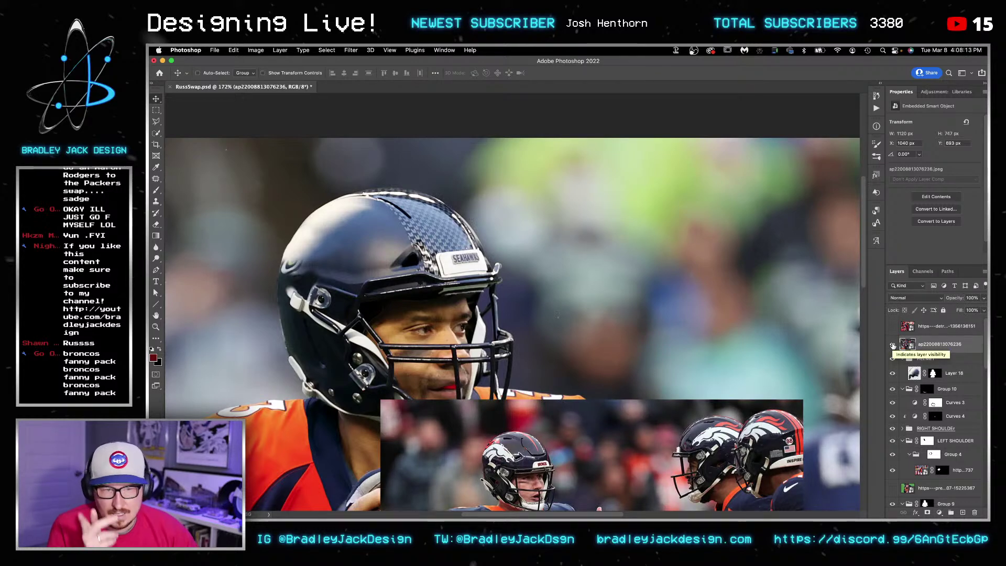
{"action": "key", "text": "ctrl+t"}
{"action": "left_click_drag", "start_coordinate": [622, 423], "coordinate": [481, 176]}
{"action": "left_click_drag", "start_coordinate": [663, 435], "coordinate": [742, 452]}
{"action": "key", "text": "Return"}
Step: Lower the photo's opacity to 50%, then scale it to 3542 × 2360 px and align its Broncos helmet with the player's
{"action": "key", "text": "5"}
{"action": "scroll", "coordinate": [441, 337], "scroll_direction": "down", "scroll_amount": 3}
{"action": "key", "text": "ctrl+t"}
{"action": "scroll", "coordinate": [615, 259], "scroll_direction": "down", "scroll_amount": 3}
{"action": "left_click_drag", "start_coordinate": [709, 152], "coordinate": [772, 106]}
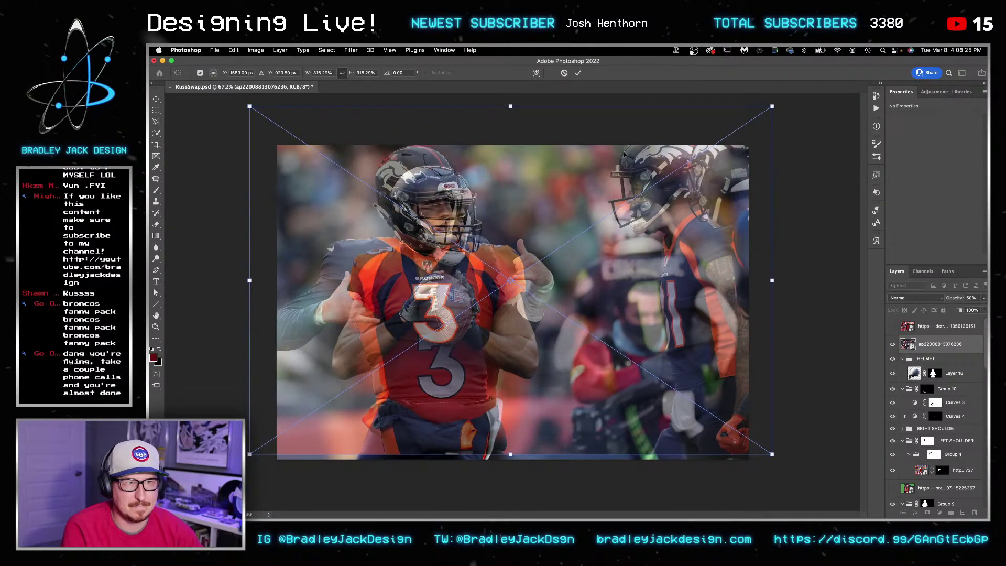
{"action": "scroll", "coordinate": [450, 173], "scroll_direction": "up", "scroll_amount": 5}
{"action": "left_click_drag", "start_coordinate": [435, 215], "coordinate": [446, 225]}
{"action": "key", "text": "Return"}
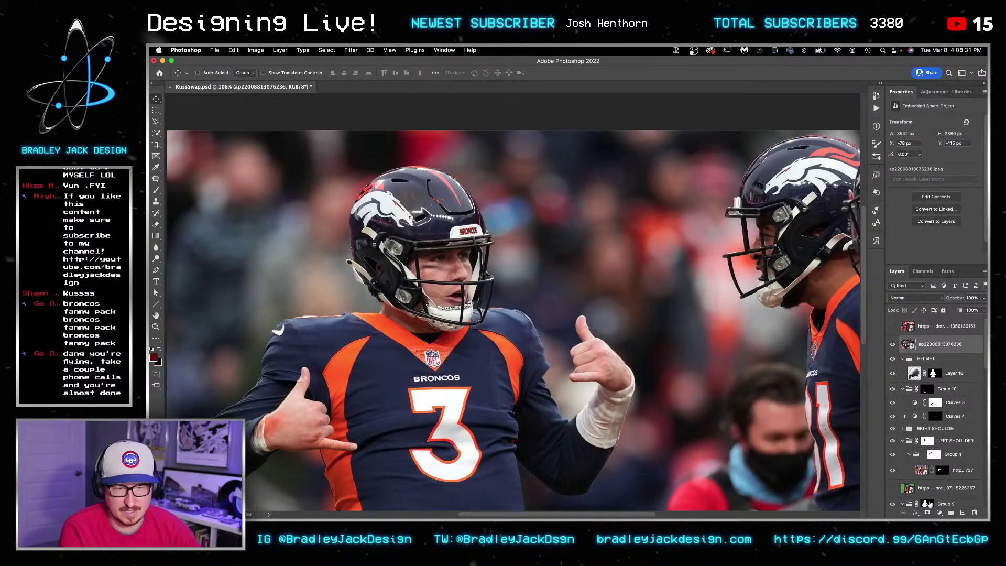
{"action": "left_click", "coordinate": [928, 512], "text": "alt"}
{"action": "key", "text": "z"}
{"action": "mouse_move", "coordinate": [294, 201]}
{"action": "left_mouse_down"}
{"action": "mouse_move", "coordinate": [367, 207]}
{"action": "mouse_move", "coordinate": [367, 173]}
{"action": "mouse_move", "coordinate": [462, 188]}
{"action": "mouse_move", "coordinate": [444, 252]}
{"action": "mouse_move", "coordinate": [502, 231]}
{"action": "mouse_move", "coordinate": [284, 261]}
{"action": "mouse_move", "coordinate": [375, 278]}
{"action": "left_mouse_up"}
{"action": "key", "text": "b"}
{"action": "key", "text": "bracketright"}
{"action": "key", "text": "x"}
{"action": "key", "text": "v"}
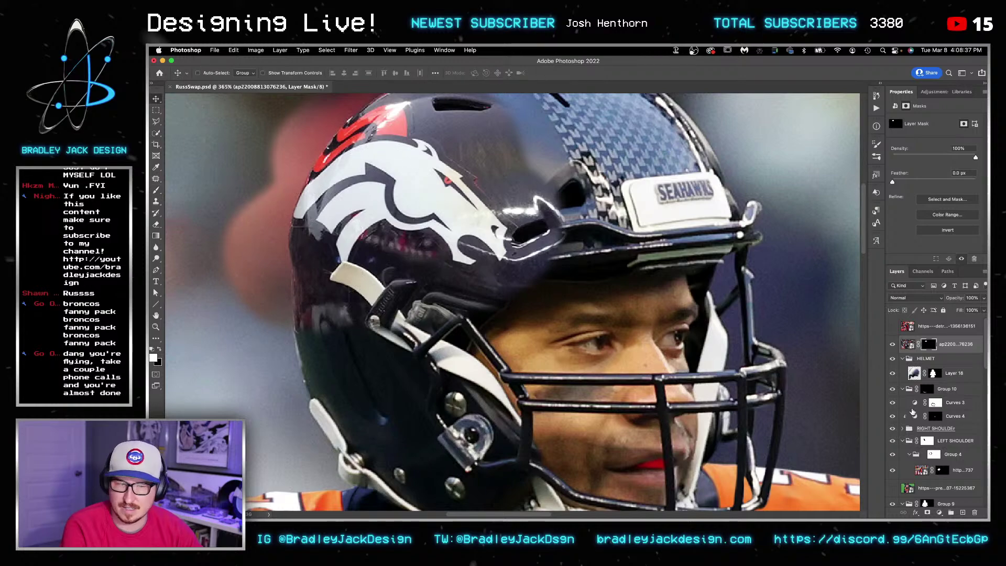
{"action": "left_click", "coordinate": [962, 346]}
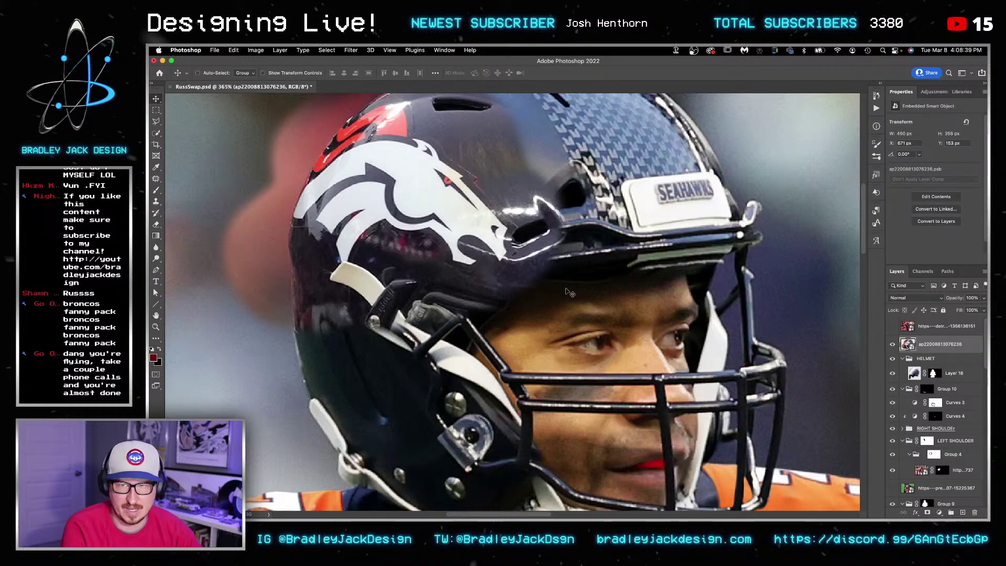
{"action": "key", "text": "b"}
{"action": "scroll", "coordinate": [503, 172], "scroll_direction": "up", "scroll_amount": 3}
{"action": "scroll", "coordinate": [504, 173], "scroll_direction": "left", "scroll_amount": 3}
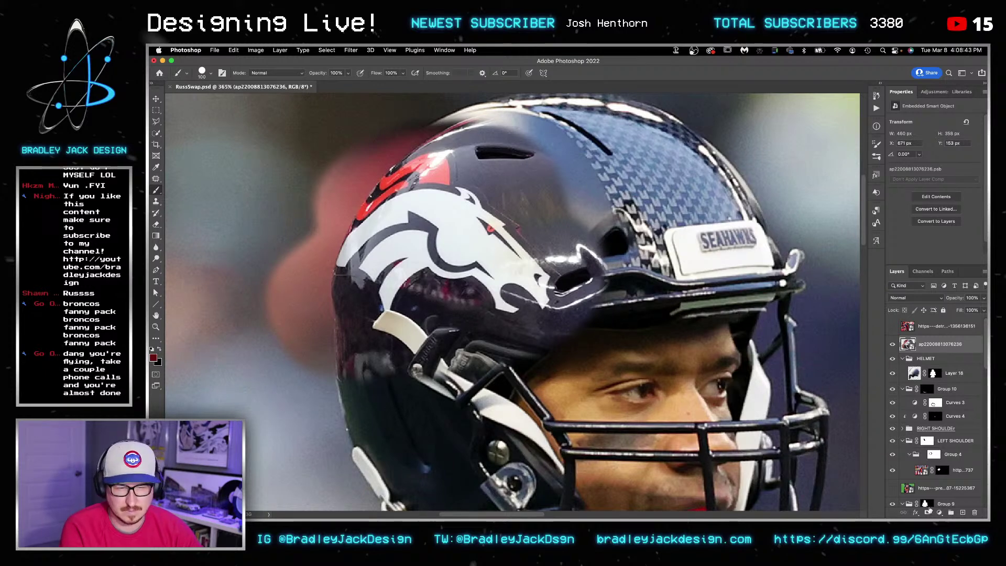
Step: Add a layer mask to the smart object and paint black over the red background spilling past the helmet's back edge
{"action": "left_click", "coordinate": [928, 512]}
{"action": "key", "text": "x"}
{"action": "left_click_drag", "start_coordinate": [444, 114], "coordinate": [393, 123]}
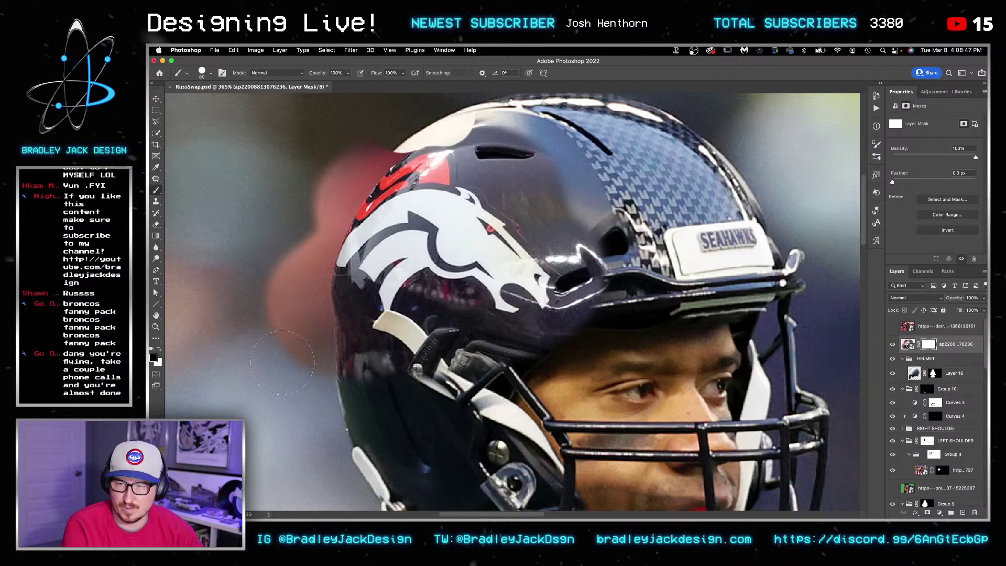
{"action": "mouse_move", "coordinate": [303, 378]}
{"action": "left_mouse_down"}
{"action": "mouse_move", "coordinate": [298, 262]}
{"action": "mouse_move", "coordinate": [256, 339]}
{"action": "left_mouse_up"}
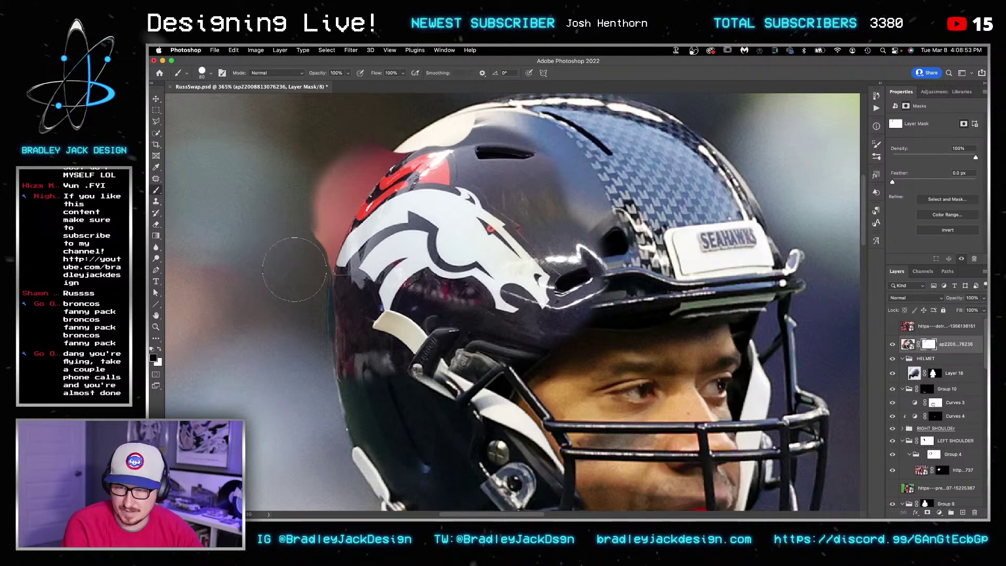
{"action": "mouse_move", "coordinate": [300, 272]}
{"action": "left_mouse_down"}
{"action": "mouse_move", "coordinate": [321, 195]}
{"action": "mouse_move", "coordinate": [372, 123]}
{"action": "mouse_move", "coordinate": [387, 131]}
{"action": "mouse_move", "coordinate": [367, 152]}
{"action": "mouse_move", "coordinate": [362, 134]}
{"action": "mouse_move", "coordinate": [352, 158]}
{"action": "mouse_move", "coordinate": [359, 155]}
{"action": "left_mouse_up"}
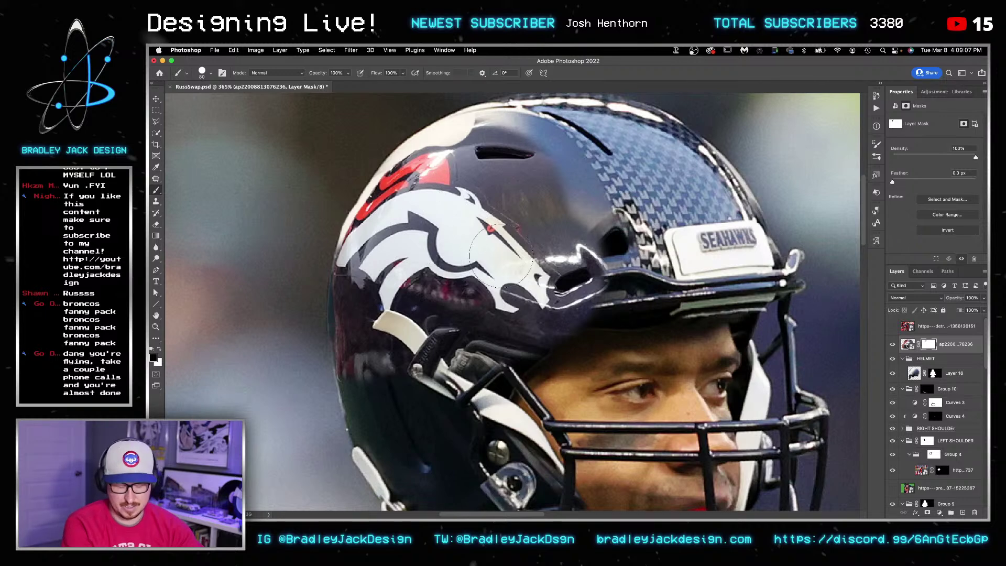
{"action": "key", "text": "v"}
{"action": "left_click_drag", "start_coordinate": [943, 346], "coordinate": [939, 366]}
{"action": "left_click_drag", "start_coordinate": [508, 263], "coordinate": [494, 258]}
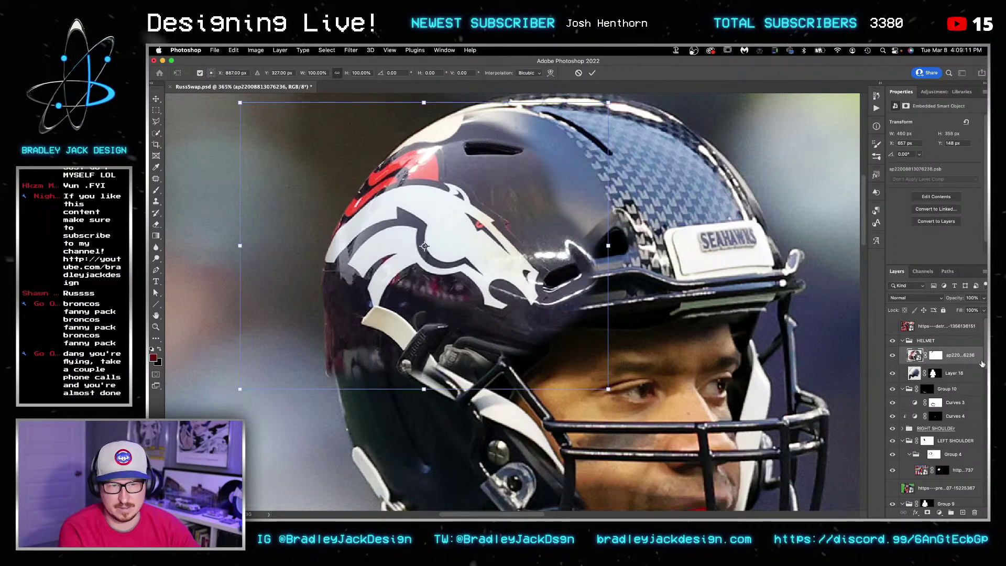
{"action": "left_click_drag", "start_coordinate": [940, 377], "coordinate": [925, 342]}
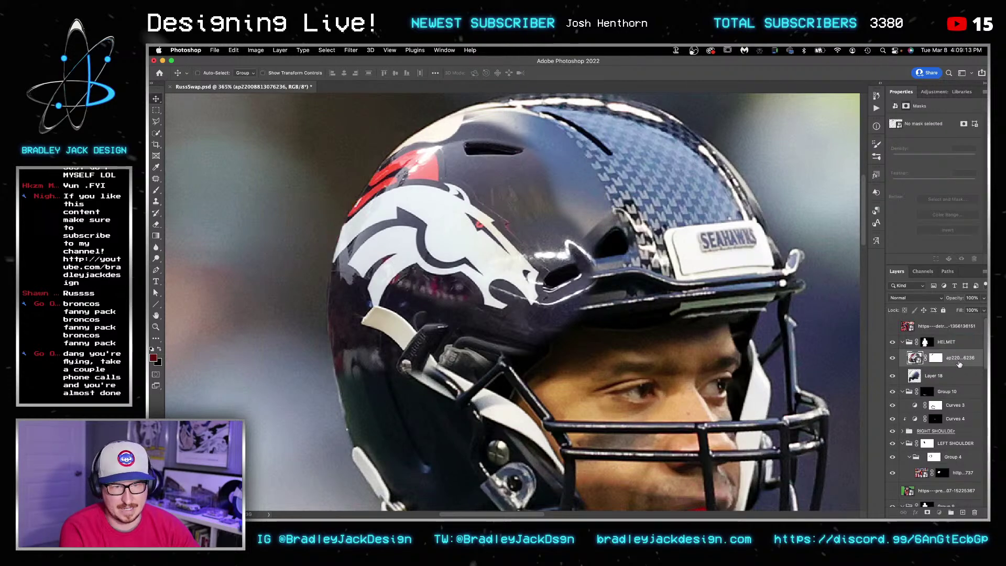
Step: Rotate the Broncos logo layer to -8.17° and reposition it toward the back of the player's helmet
{"action": "key", "text": "ctrl+t"}
{"action": "mouse_move", "coordinate": [659, 316]}
{"action": "left_mouse_down"}
{"action": "mouse_move", "coordinate": [666, 282]}
{"action": "mouse_move", "coordinate": [659, 307]}
{"action": "left_mouse_up"}
{"action": "left_click_drag", "start_coordinate": [506, 299], "coordinate": [456, 276]}
{"action": "left_click_drag", "start_coordinate": [613, 297], "coordinate": [611, 271]}
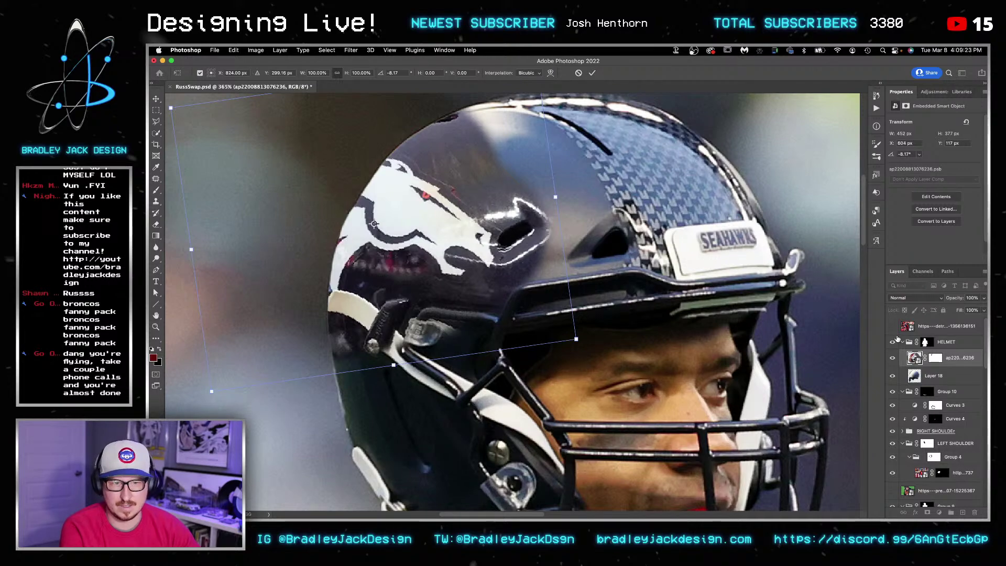
{"action": "key", "text": "Return"}
Step: Show the reference quarterback photo to examine the logo placement on its Broncos helmet, and hide it again
{"action": "left_click", "coordinate": [893, 327]}
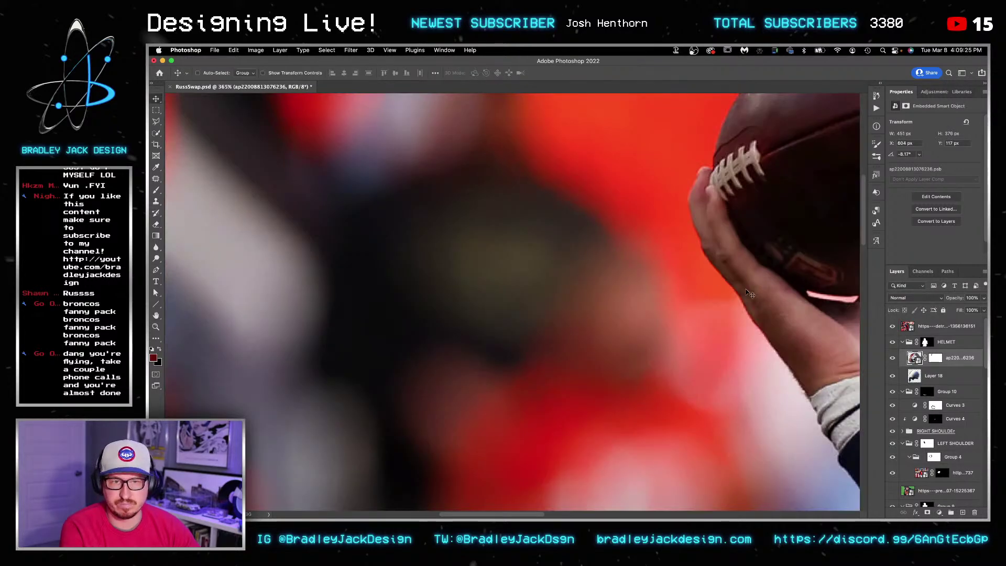
{"action": "key", "text": "ctrl+0"}
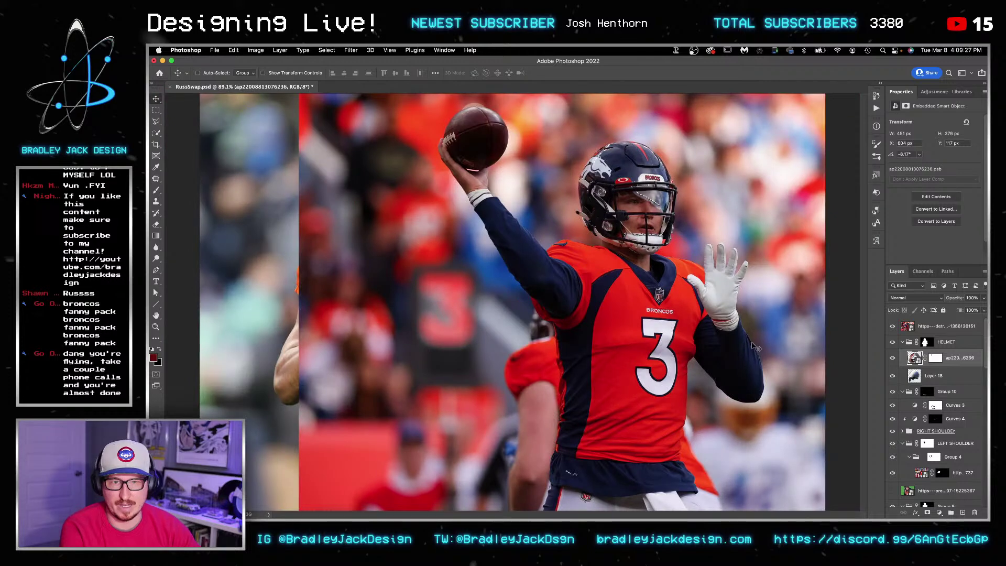
{"action": "scroll", "coordinate": [608, 181], "scroll_direction": "up", "scroll_amount": 5}
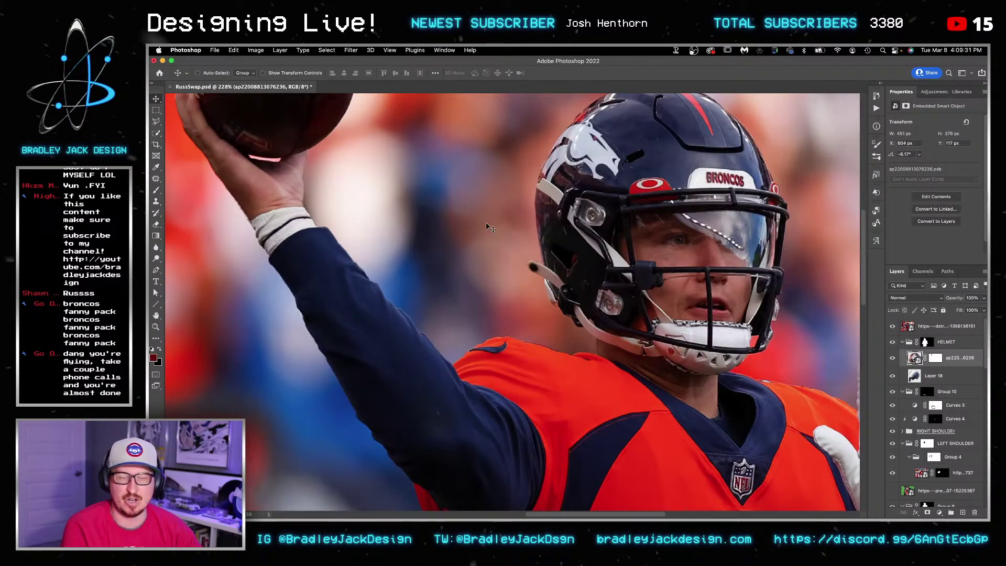
{"action": "left_click", "coordinate": [893, 327]}
Step: Shift the logo layer up and back to X 591 px, Y 101 px and toggle its visibility to compare the fit
{"action": "left_click_drag", "start_coordinate": [304, 299], "coordinate": [673, 341]}
{"action": "left_click_drag", "start_coordinate": [501, 252], "coordinate": [488, 233]}
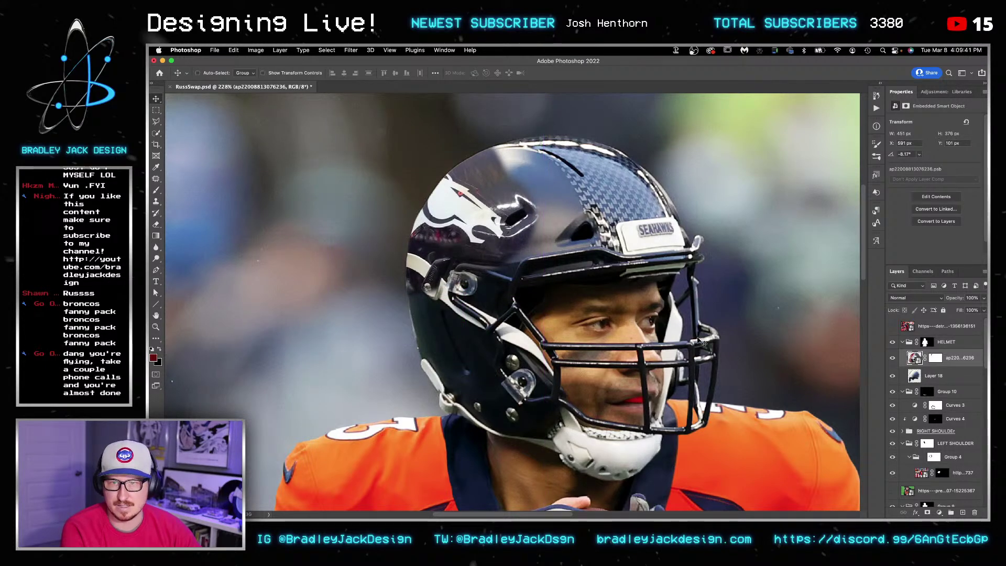
{"action": "left_click", "coordinate": [895, 361]}
{"action": "left_click", "coordinate": [895, 360]}
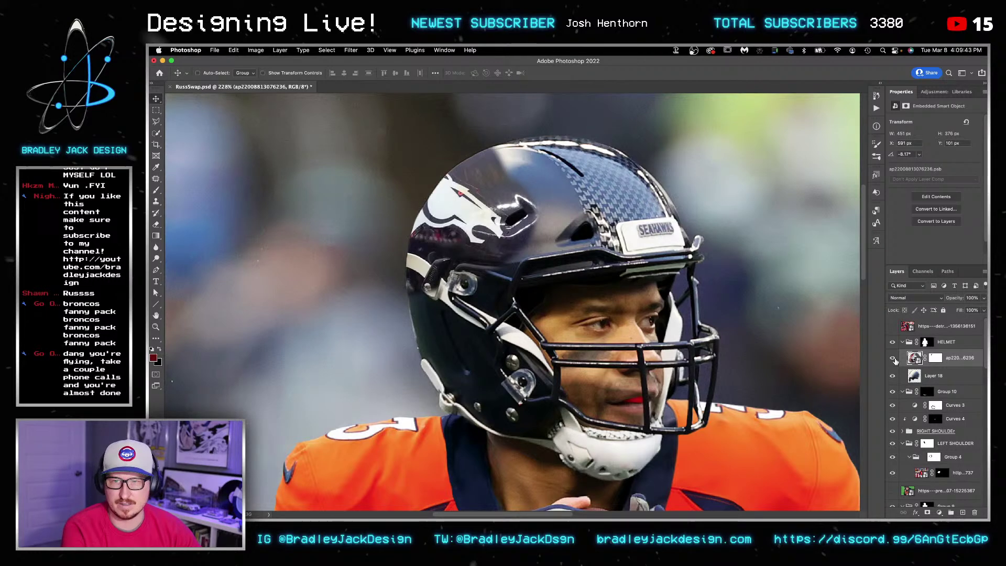
{"action": "left_click", "coordinate": [896, 360]}
{"action": "left_click", "coordinate": [895, 360]}
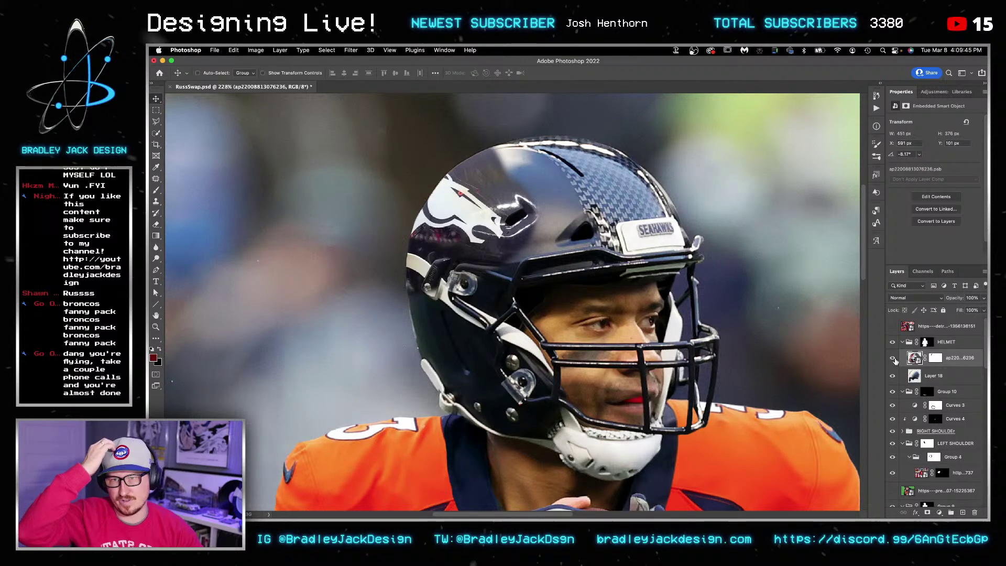
{"action": "left_click", "coordinate": [894, 360]}
{"action": "left_click", "coordinate": [894, 359]}
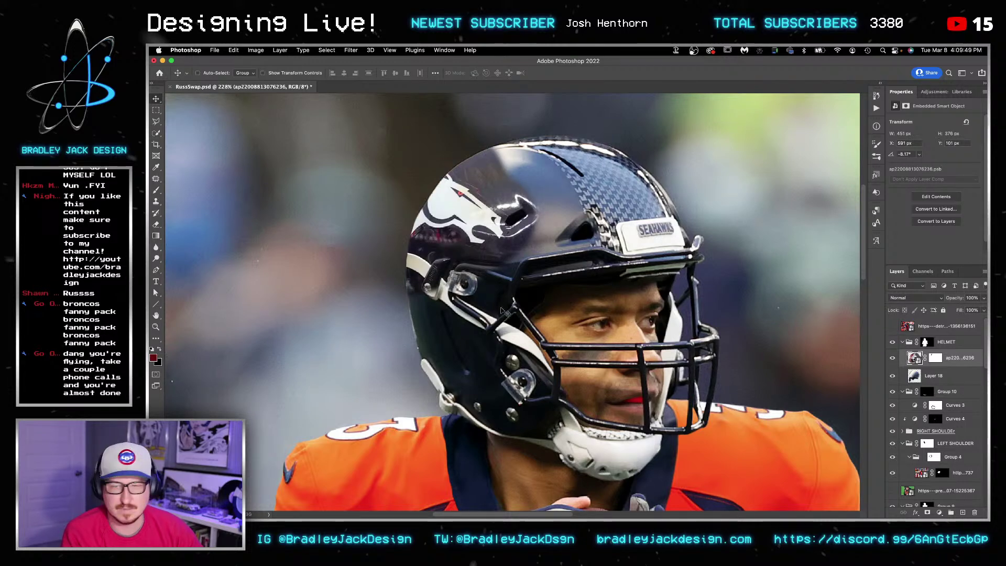
Step: Open the logo smart object and its source JPEG to examine the original Broncos helmet, and return to RussSwap.psd
{"action": "key", "text": "super"}
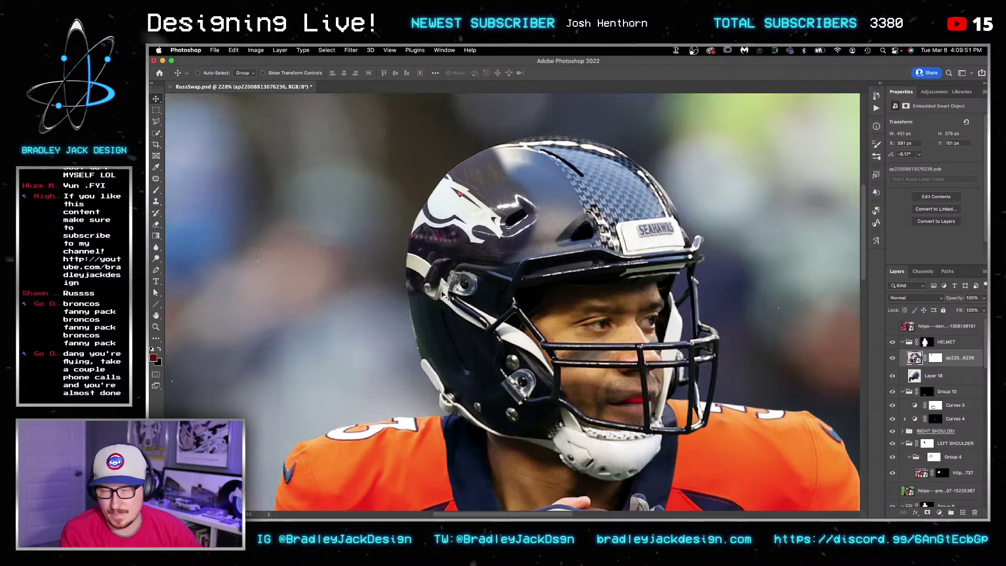
{"action": "double_click", "coordinate": [914, 358]}
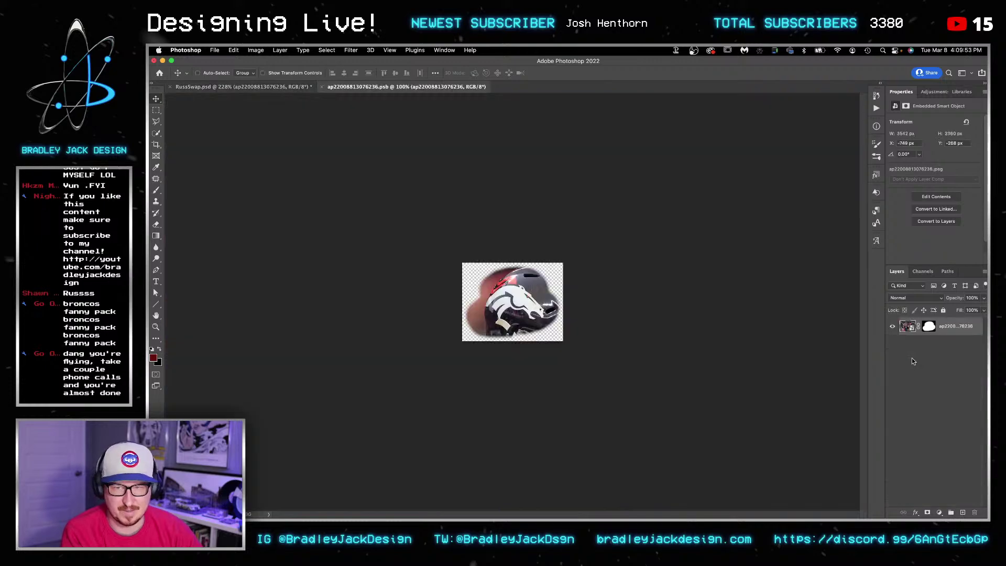
{"action": "double_click", "coordinate": [907, 326]}
{"action": "key", "text": "z"}
{"action": "left_click_drag", "start_coordinate": [461, 253], "coordinate": [537, 291]}
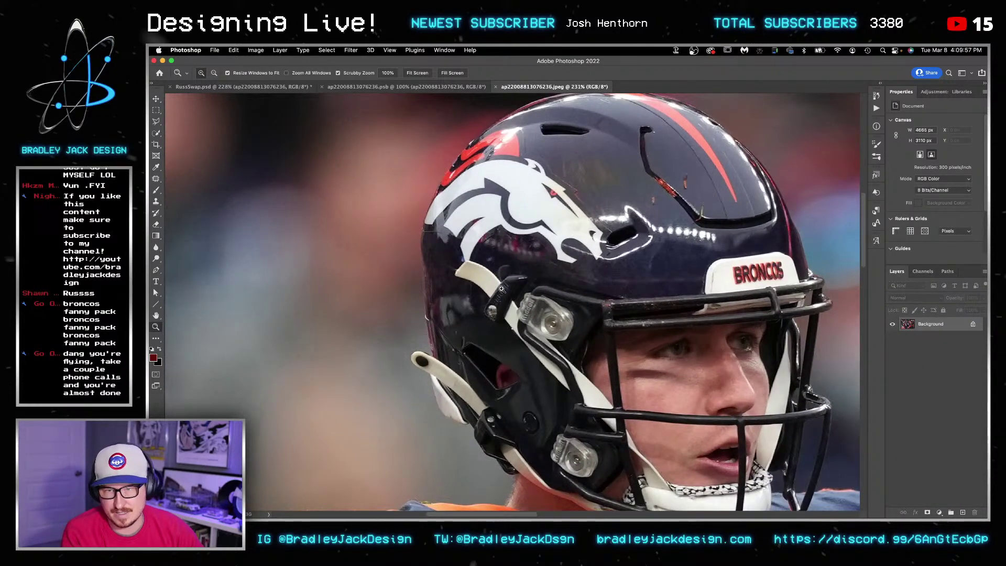
{"action": "key", "text": "ctrl+shift+Tab"}
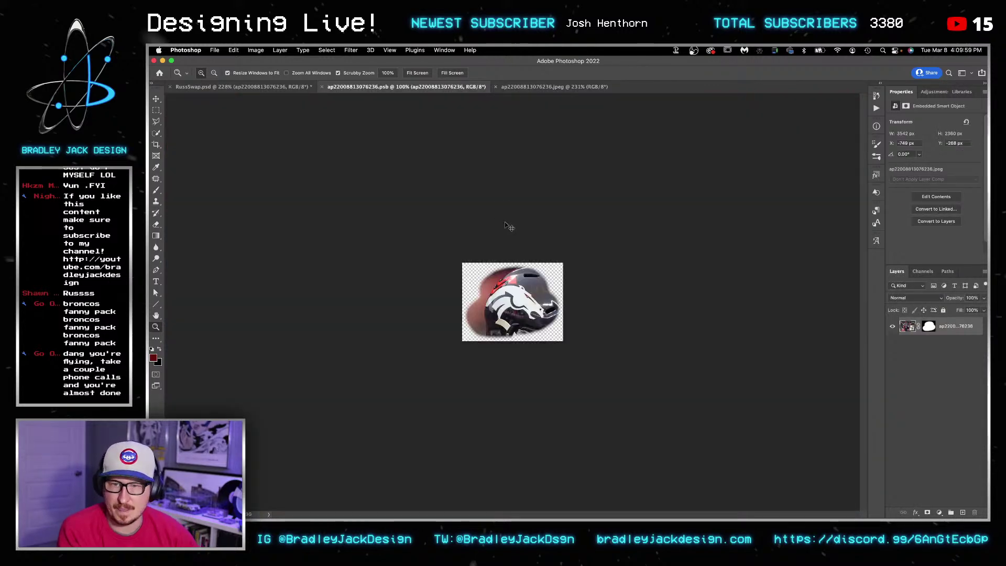
{"action": "key", "text": "ctrl+shift+Tab"}
Step: Put the logo smart object in its own group within HELMET and give that group a black layer mask
{"action": "key", "text": "v"}
{"action": "left_click_drag", "start_coordinate": [452, 298], "coordinate": [460, 289]}
{"action": "key", "text": "Left"}
{"action": "key", "text": "Down"}
{"action": "key", "text": "Down"}
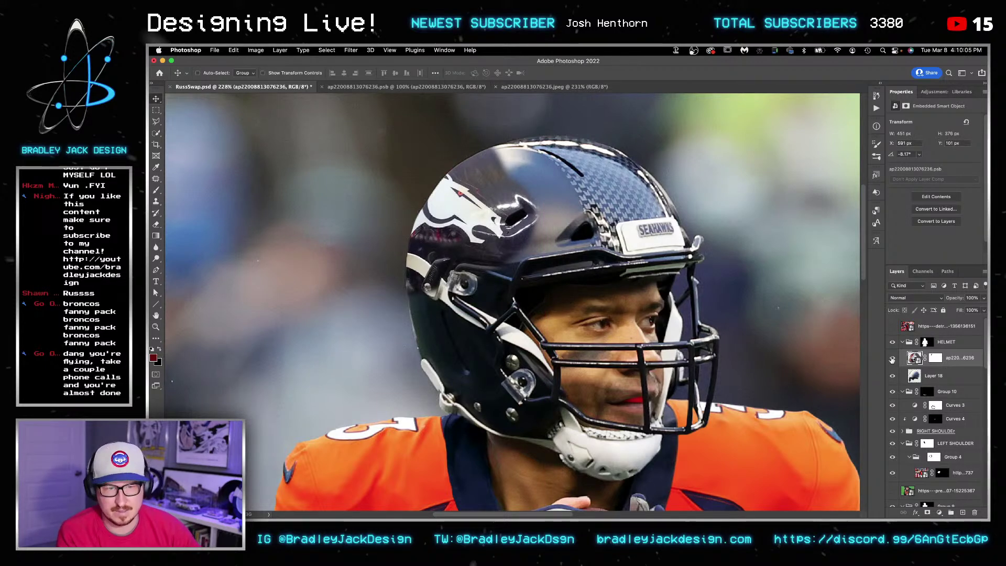
{"action": "key", "text": "super+g"}
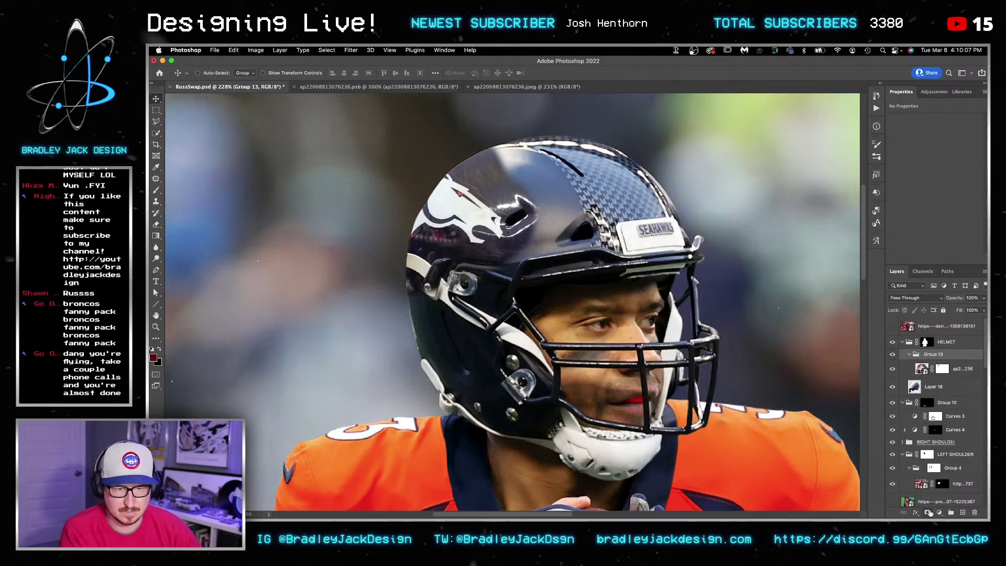
{"action": "left_click", "coordinate": [928, 513], "text": "alt"}
Step: Paint white on the new group's mask with the Brush to reveal the Broncos horse head on the helmet
{"action": "key", "text": "b"}
{"action": "key", "text": "x"}
{"action": "mouse_move", "coordinate": [451, 226]}
{"action": "left_mouse_down"}
{"action": "mouse_move", "coordinate": [438, 197]}
{"action": "mouse_move", "coordinate": [454, 188]}
{"action": "mouse_move", "coordinate": [499, 245]}
{"action": "left_mouse_up"}
{"action": "scroll", "coordinate": [462, 199], "scroll_direction": "up", "scroll_amount": 5}
{"action": "mouse_move", "coordinate": [511, 246]}
{"action": "left_mouse_down"}
{"action": "mouse_move", "coordinate": [469, 108]}
{"action": "mouse_move", "coordinate": [534, 252]}
{"action": "mouse_move", "coordinate": [493, 187]}
{"action": "mouse_move", "coordinate": [460, 160]}
{"action": "mouse_move", "coordinate": [527, 235]}
{"action": "mouse_move", "coordinate": [521, 251]}
{"action": "mouse_move", "coordinate": [391, 272]}
{"action": "mouse_move", "coordinate": [389, 247]}
{"action": "mouse_move", "coordinate": [379, 264]}
{"action": "mouse_move", "coordinate": [378, 352]}
{"action": "mouse_move", "coordinate": [376, 306]}
{"action": "mouse_move", "coordinate": [407, 325]}
{"action": "mouse_move", "coordinate": [429, 304]}
{"action": "mouse_move", "coordinate": [422, 310]}
{"action": "mouse_move", "coordinate": [472, 314]}
{"action": "mouse_move", "coordinate": [374, 294]}
{"action": "left_mouse_up"}
{"action": "key", "text": "["}
{"action": "key", "text": "x"}
{"action": "left_click", "coordinate": [377, 347]}
Step: Add a layer mask to Layer 18 and brush over the helmet around the strap clip beneath the logo
{"action": "left_click", "coordinate": [933, 389]}
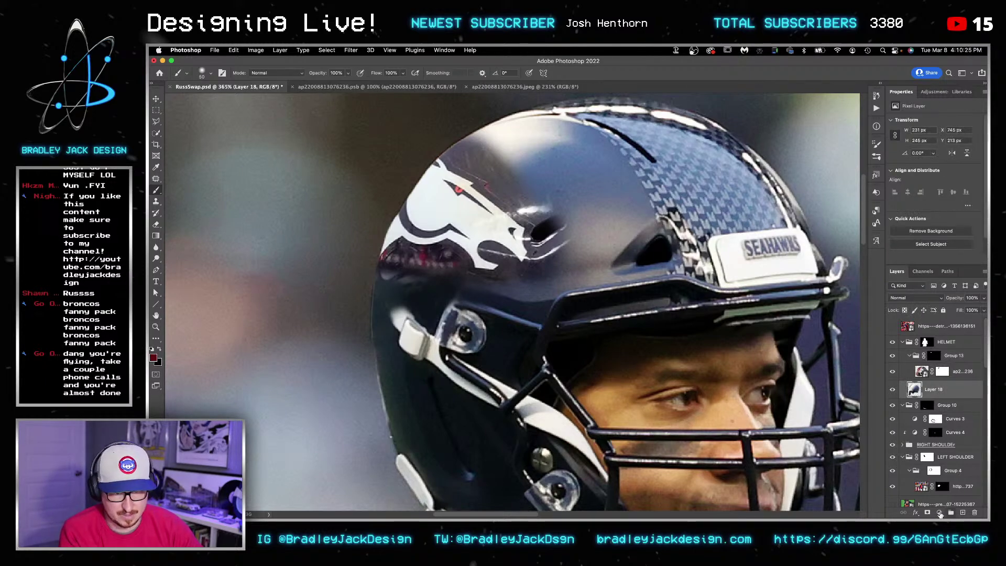
{"action": "left_click", "coordinate": [929, 513]}
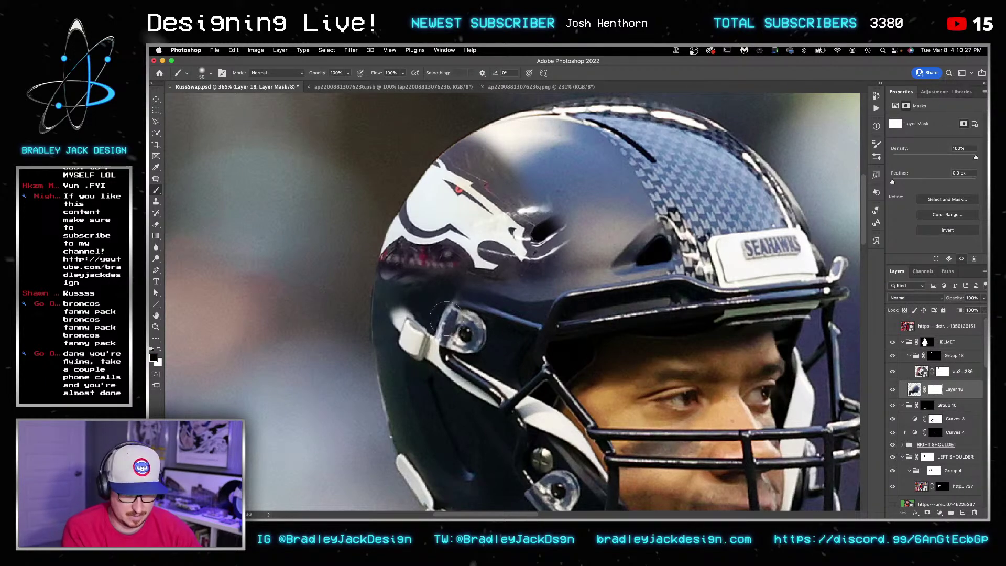
{"action": "scroll", "coordinate": [447, 317], "scroll_direction": "up", "scroll_amount": 3}
{"action": "key", "text": "x"}
{"action": "mouse_move", "coordinate": [365, 326]}
{"action": "left_mouse_down"}
{"action": "mouse_move", "coordinate": [340, 347]}
{"action": "mouse_move", "coordinate": [340, 358]}
{"action": "mouse_move", "coordinate": [362, 402]}
{"action": "mouse_move", "coordinate": [343, 387]}
{"action": "mouse_move", "coordinate": [329, 318]}
{"action": "mouse_move", "coordinate": [335, 284]}
{"action": "mouse_move", "coordinate": [334, 296]}
{"action": "mouse_move", "coordinate": [350, 276]}
{"action": "mouse_move", "coordinate": [367, 276]}
{"action": "mouse_move", "coordinate": [401, 308]}
{"action": "mouse_move", "coordinate": [330, 250]}
{"action": "mouse_move", "coordinate": [363, 250]}
{"action": "mouse_move", "coordinate": [411, 307]}
{"action": "mouse_move", "coordinate": [452, 277]}
{"action": "mouse_move", "coordinate": [490, 276]}
{"action": "left_mouse_up"}
{"action": "key", "text": "bracketleft"}
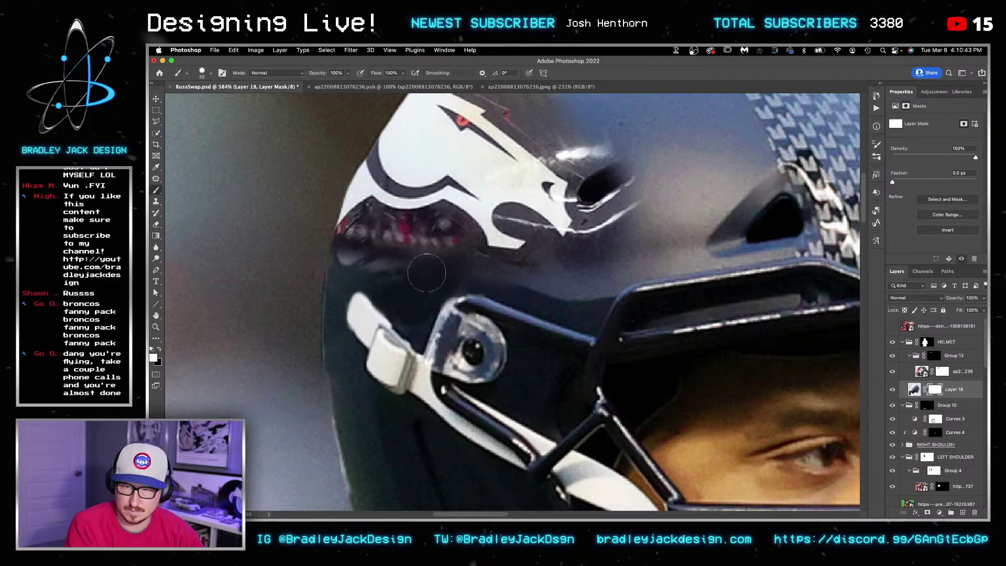
{"action": "left_click_drag", "start_coordinate": [384, 309], "coordinate": [366, 287]}
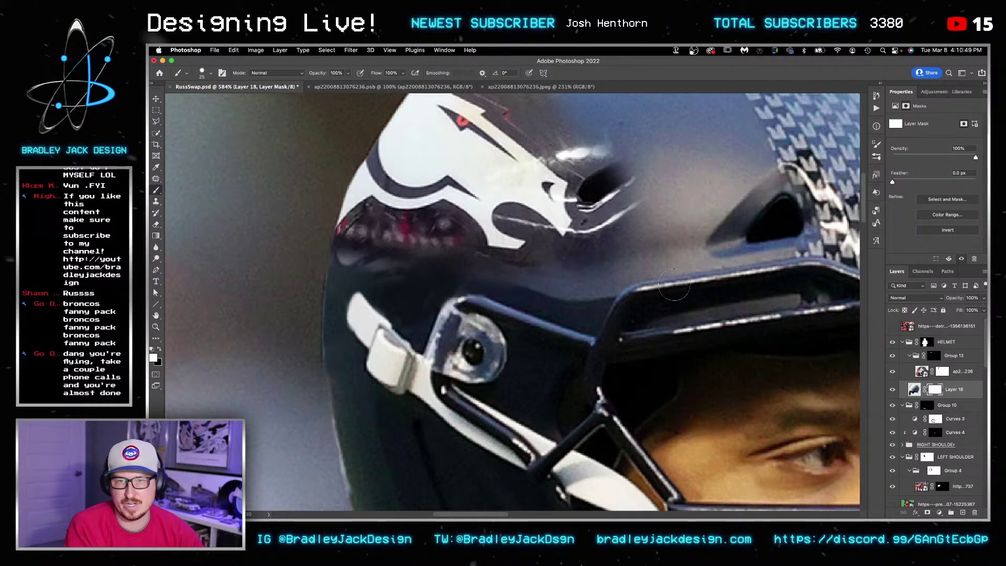
Step: Paint black on Group 13's mask to hide the pasted vent by the horse's nose and the area above its head
{"action": "left_click", "coordinate": [941, 371]}
{"action": "left_click", "coordinate": [936, 356]}
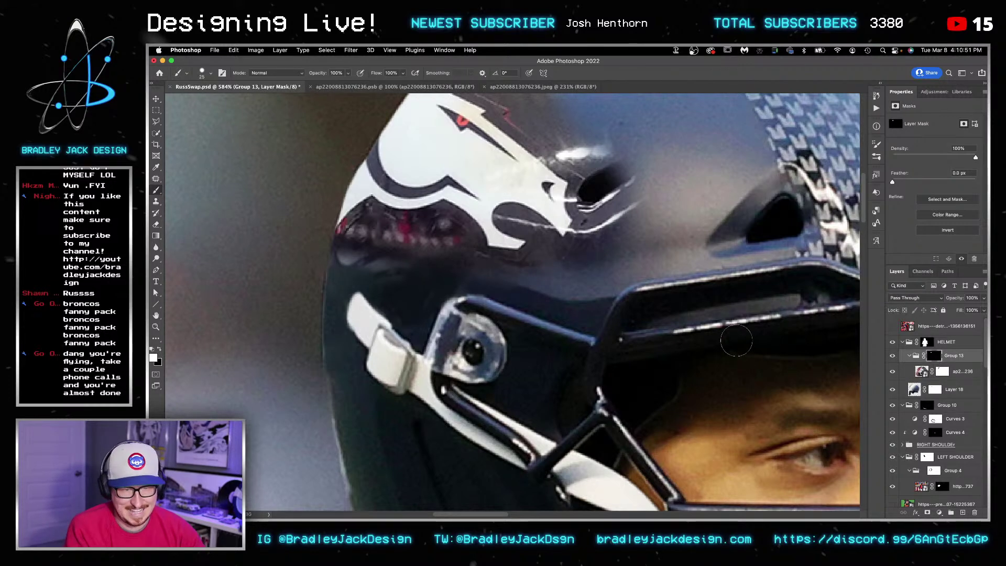
{"action": "key", "text": "x"}
{"action": "mouse_move", "coordinate": [598, 190]}
{"action": "left_mouse_down"}
{"action": "mouse_move", "coordinate": [626, 165]}
{"action": "mouse_move", "coordinate": [595, 240]}
{"action": "left_mouse_up"}
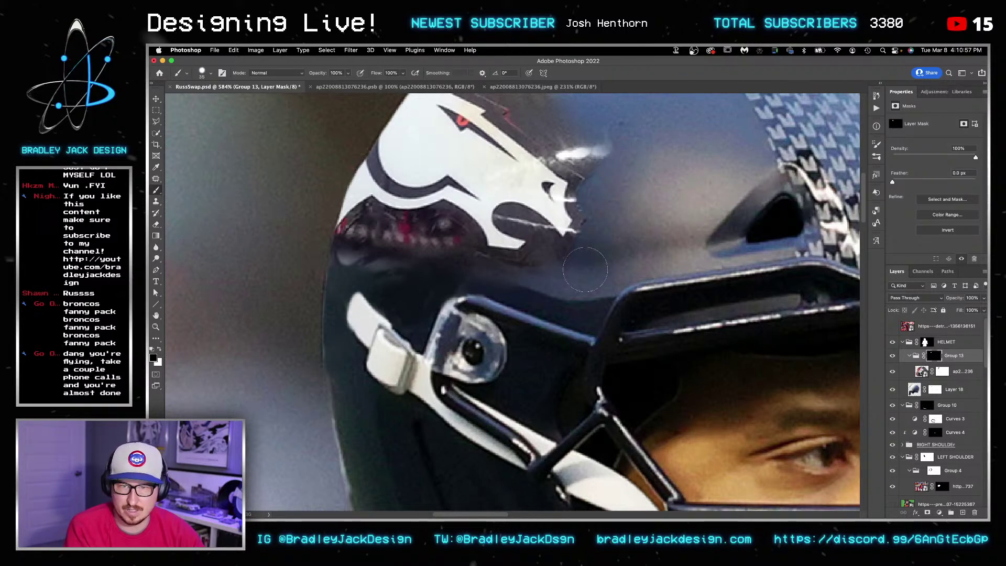
{"action": "scroll", "coordinate": [609, 228], "scroll_direction": "up", "scroll_amount": 3}
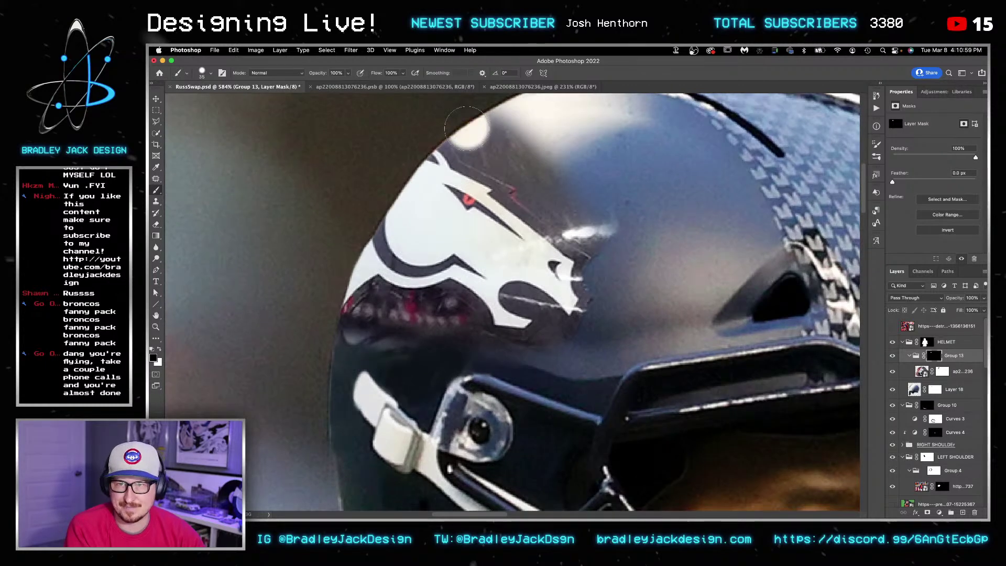
{"action": "mouse_move", "coordinate": [467, 130]}
{"action": "left_mouse_down"}
{"action": "mouse_move", "coordinate": [478, 154]}
{"action": "mouse_move", "coordinate": [530, 178]}
{"action": "mouse_move", "coordinate": [516, 145]}
{"action": "mouse_move", "coordinate": [526, 121]}
{"action": "left_mouse_up"}
{"action": "mouse_move", "coordinate": [577, 181]}
{"action": "left_mouse_down"}
{"action": "mouse_move", "coordinate": [588, 217]}
{"action": "mouse_move", "coordinate": [577, 256]}
{"action": "left_mouse_up"}
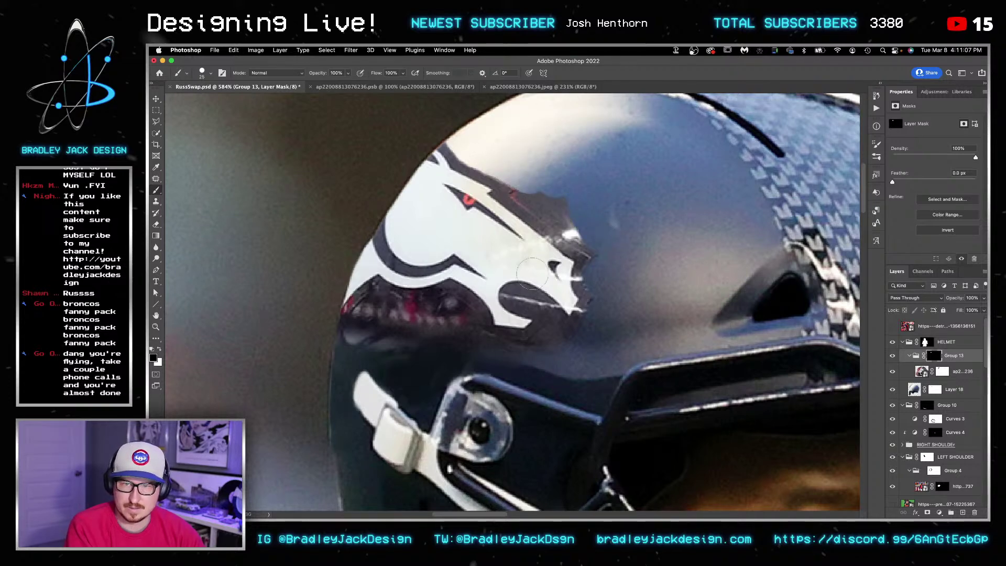
Step: Refine Group 13's mask with black and white strokes beneath the horse's neck and along its forehead and nose outline
{"action": "key", "text": "bracketright"}
{"action": "key", "text": "bracketright"}
{"action": "mouse_move", "coordinate": [446, 318]}
{"action": "left_mouse_down"}
{"action": "mouse_move", "coordinate": [455, 324]}
{"action": "mouse_move", "coordinate": [379, 316]}
{"action": "mouse_move", "coordinate": [362, 339]}
{"action": "left_mouse_up"}
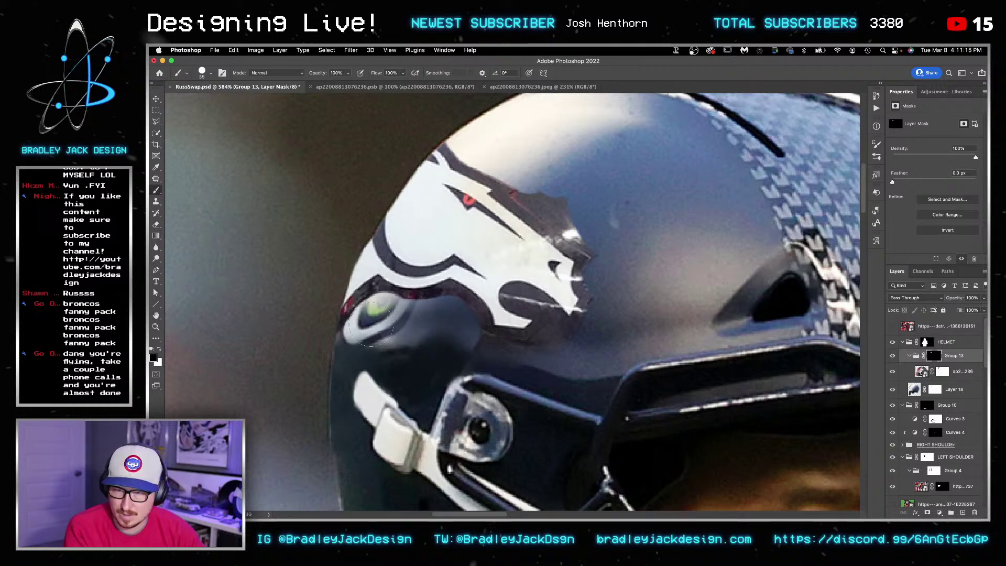
{"action": "key", "text": "bracketleft"}
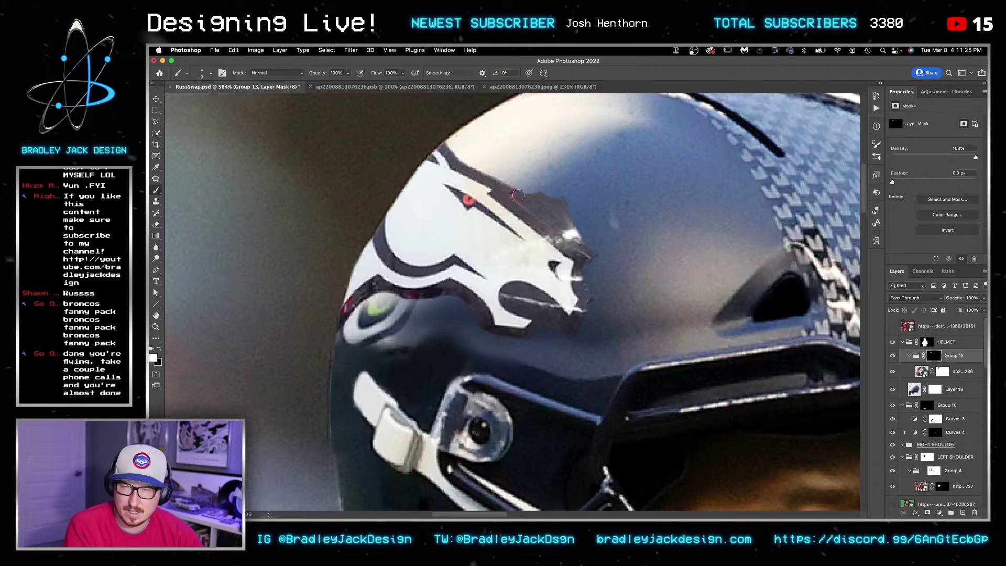
{"action": "left_click_drag", "start_coordinate": [552, 221], "coordinate": [600, 255]}
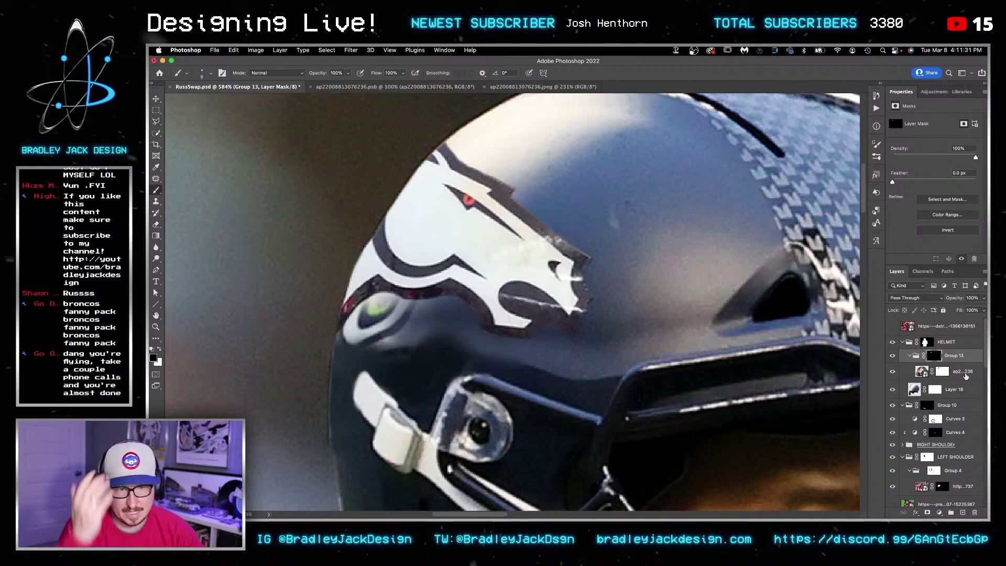
Step: Show the detroitjockcity reference photo and examine its Broncos helmet at 365% zoom
{"action": "left_click", "coordinate": [955, 389]}
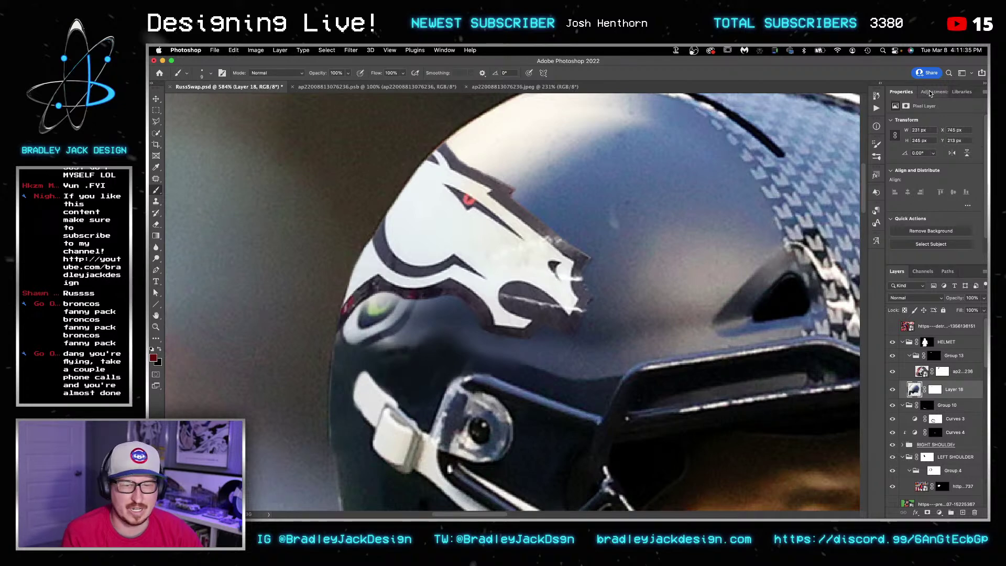
{"action": "left_click", "coordinate": [909, 326]}
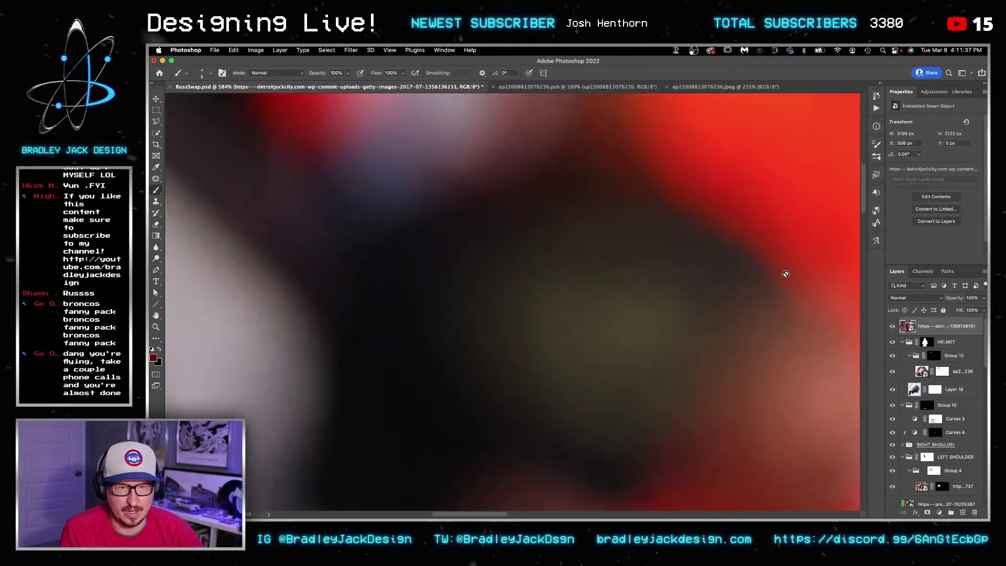
{"action": "key", "text": "v"}
{"action": "scroll", "coordinate": [690, 257], "scroll_direction": "down", "scroll_amount": 5}
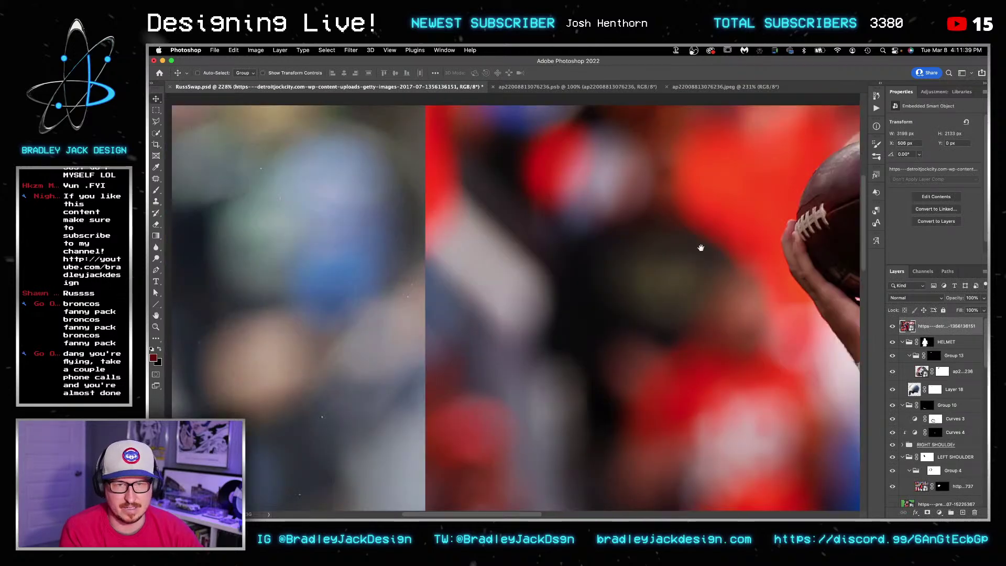
{"action": "left_click_drag", "start_coordinate": [701, 247], "coordinate": [362, 342]}
{"action": "left_click_drag", "start_coordinate": [834, 348], "coordinate": [503, 249]}
{"action": "left_click_drag", "start_coordinate": [730, 287], "coordinate": [610, 256]}
{"action": "scroll", "coordinate": [610, 255], "scroll_direction": "up", "scroll_amount": 4}
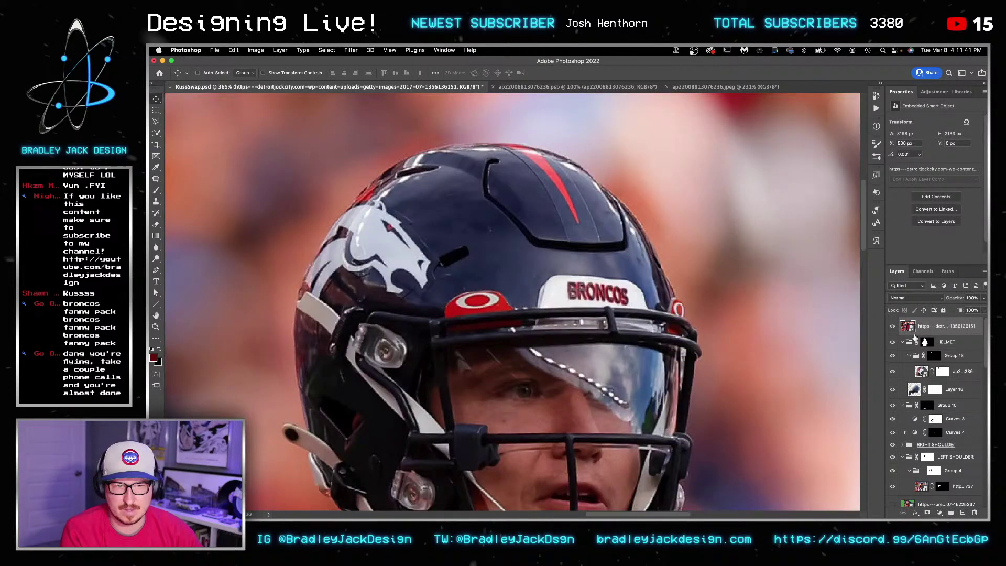
Step: Add a Gradient Map adjustment above the pasted horse logo layer in Group 13
{"action": "left_click", "coordinate": [934, 355]}
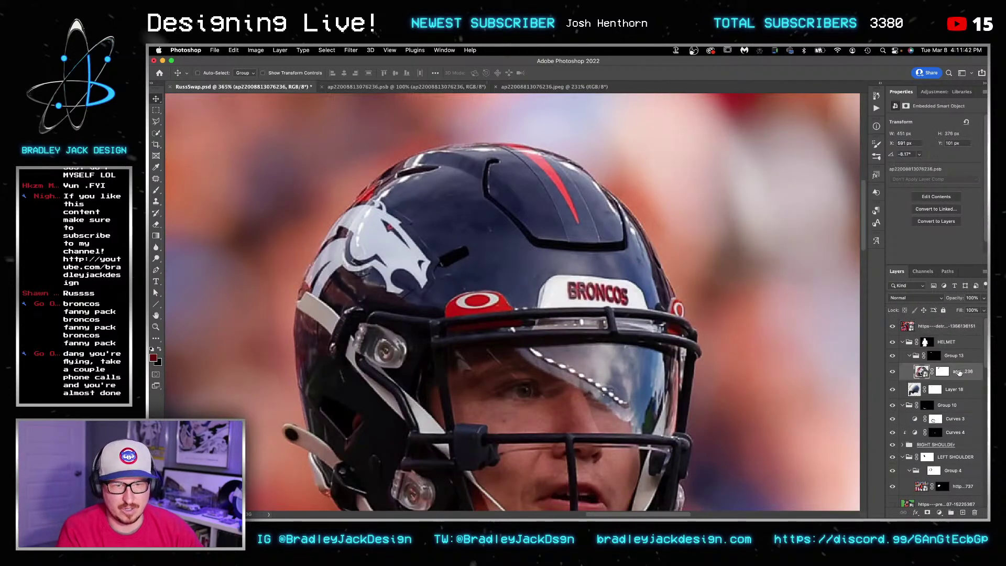
{"action": "left_click", "coordinate": [930, 92]}
{"action": "left_click", "coordinate": [942, 135]}
{"action": "left_click", "coordinate": [933, 123]}
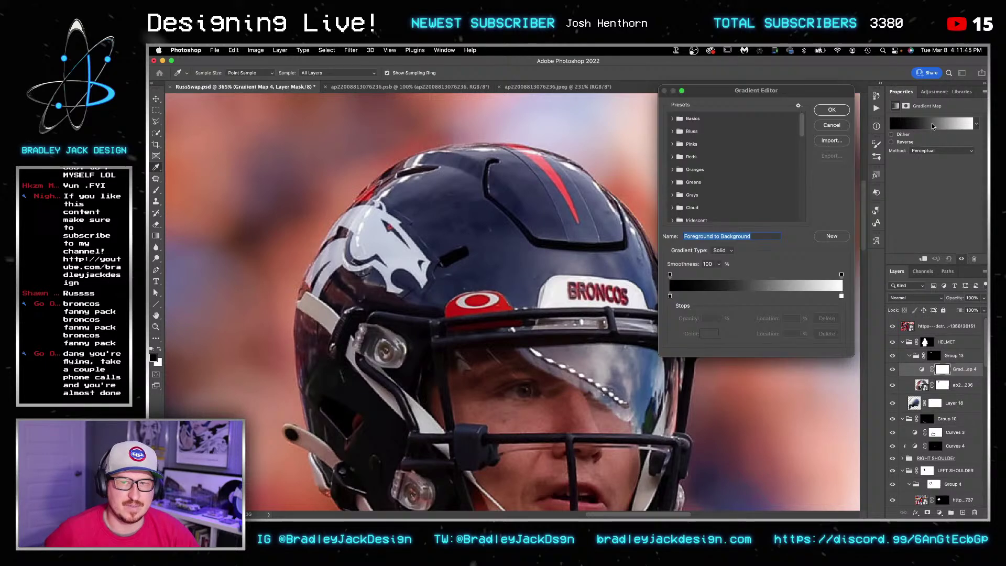
{"action": "left_click", "coordinate": [923, 369]}
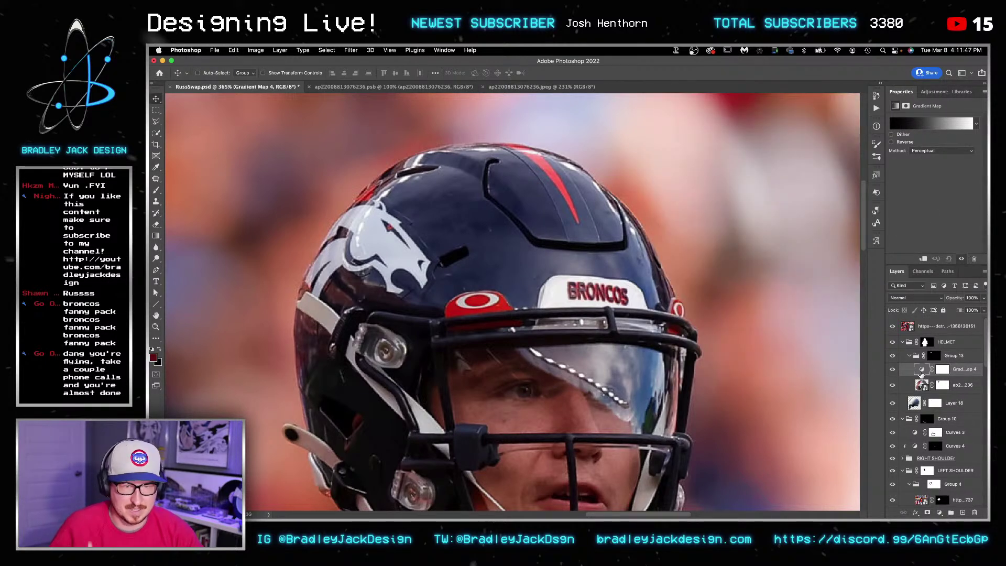
Step: Add a color stop at 25% to the gradient map and set it to navy #30324d sampled from the reference helmet
{"action": "left_click", "coordinate": [897, 126]}
{"action": "left_click", "coordinate": [713, 297]}
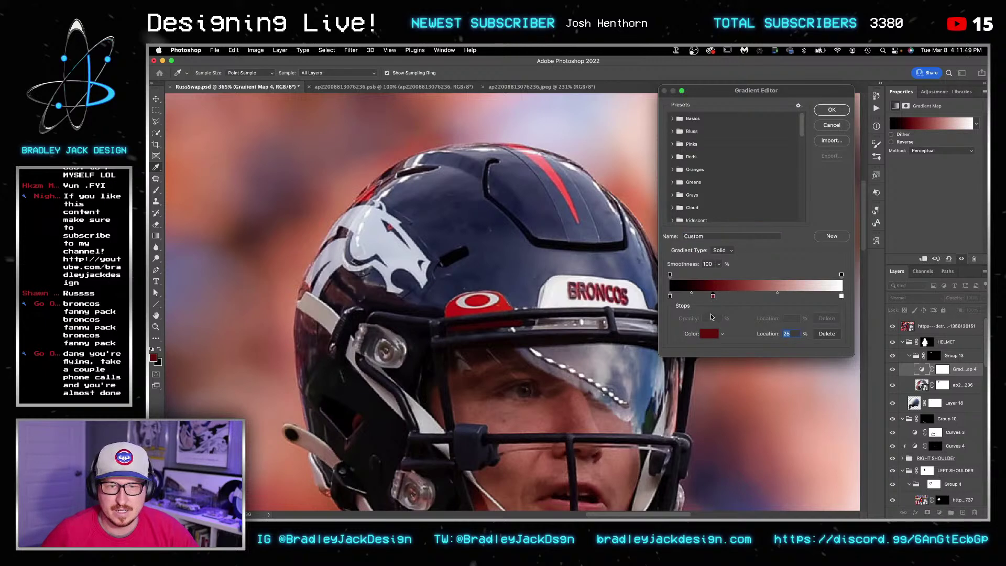
{"action": "double_click", "coordinate": [713, 297]}
{"action": "left_click", "coordinate": [448, 194]}
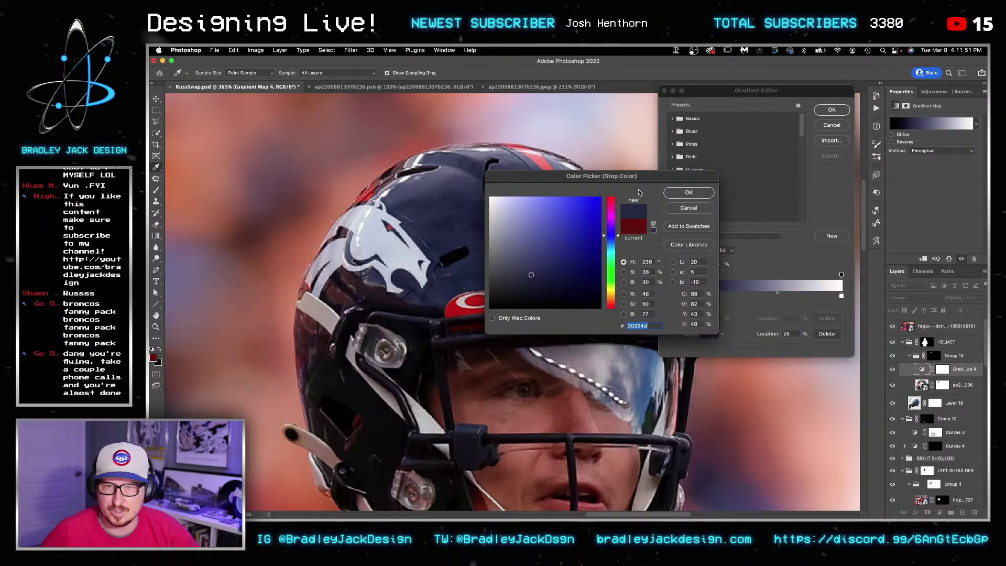
{"action": "left_click", "coordinate": [688, 193]}
Step: Add more stops, including one at 73%, shift the navy stop toward the black end, and apply the gradient
{"action": "left_click", "coordinate": [796, 296]}
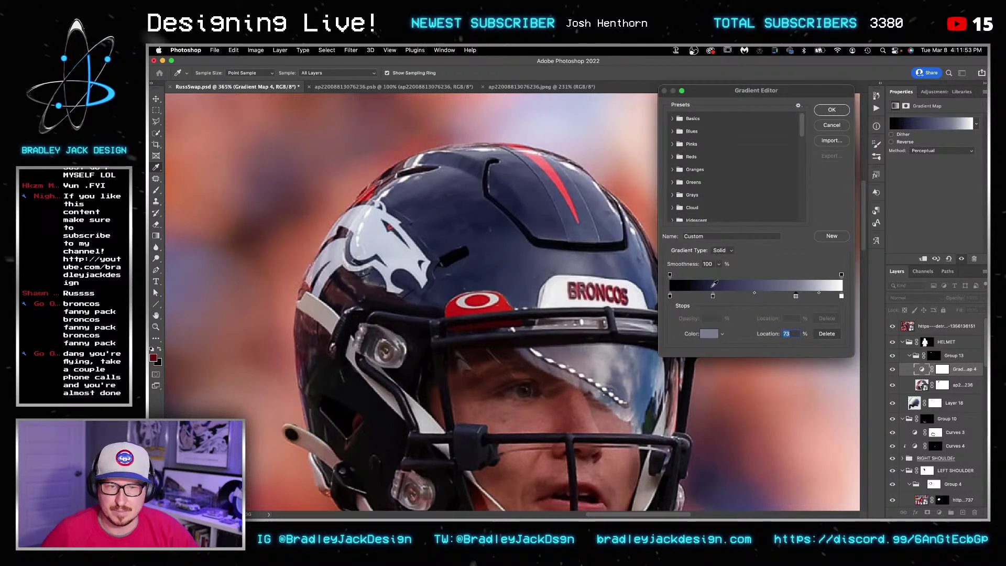
{"action": "left_click_drag", "start_coordinate": [716, 297], "coordinate": [704, 299]}
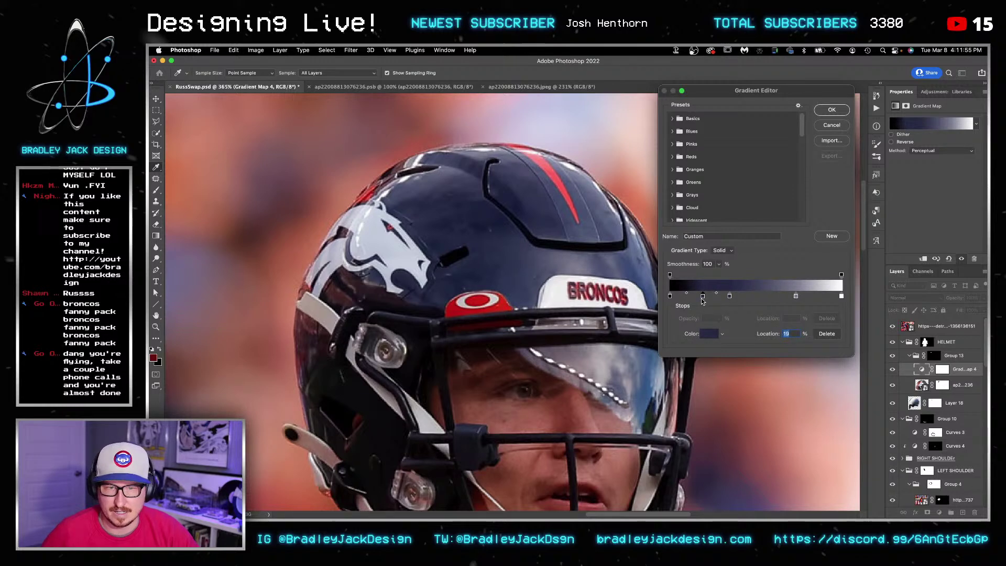
{"action": "left_click", "coordinate": [414, 362]}
{"action": "left_click", "coordinate": [676, 301]}
{"action": "left_click_drag", "start_coordinate": [684, 297], "coordinate": [676, 301]}
{"action": "left_click", "coordinate": [670, 297]}
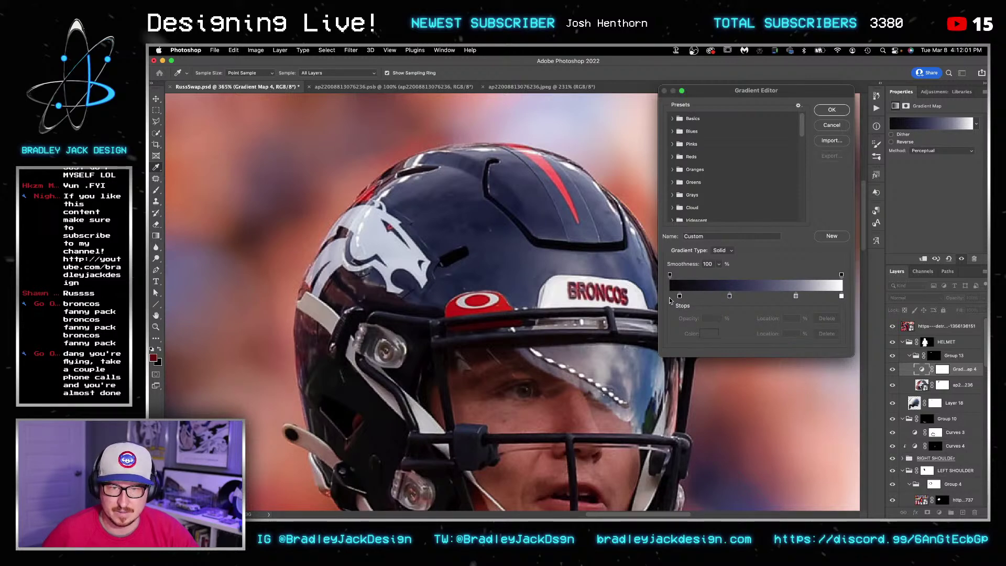
{"action": "key", "text": "Return"}
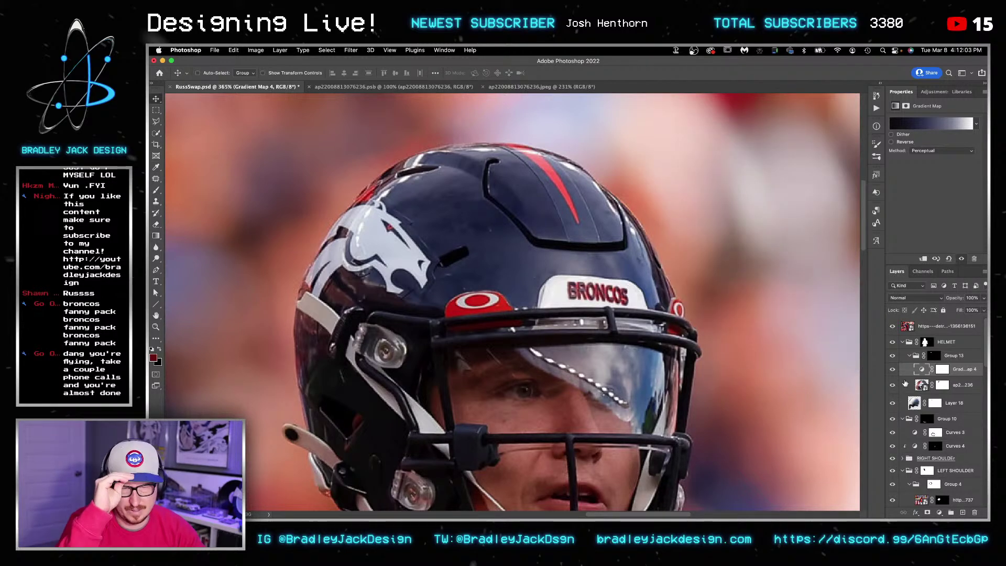
Step: Hide the detroitjockcity reference photo and compare the quarterback's helmet with Gradient Map 4 off and on
{"action": "left_click", "coordinate": [893, 326]}
{"action": "left_click_drag", "start_coordinate": [220, 317], "coordinate": [839, 294]}
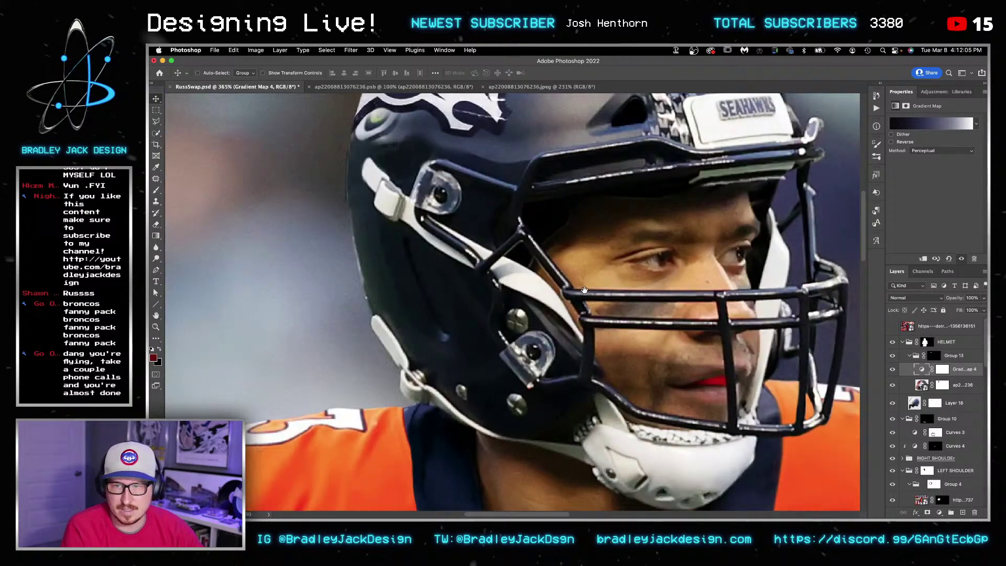
{"action": "left_click_drag", "start_coordinate": [564, 241], "coordinate": [569, 357]}
{"action": "left_click_drag", "start_coordinate": [807, 367], "coordinate": [743, 393]}
{"action": "left_click", "coordinate": [892, 369]}
{"action": "left_click", "coordinate": [893, 370]}
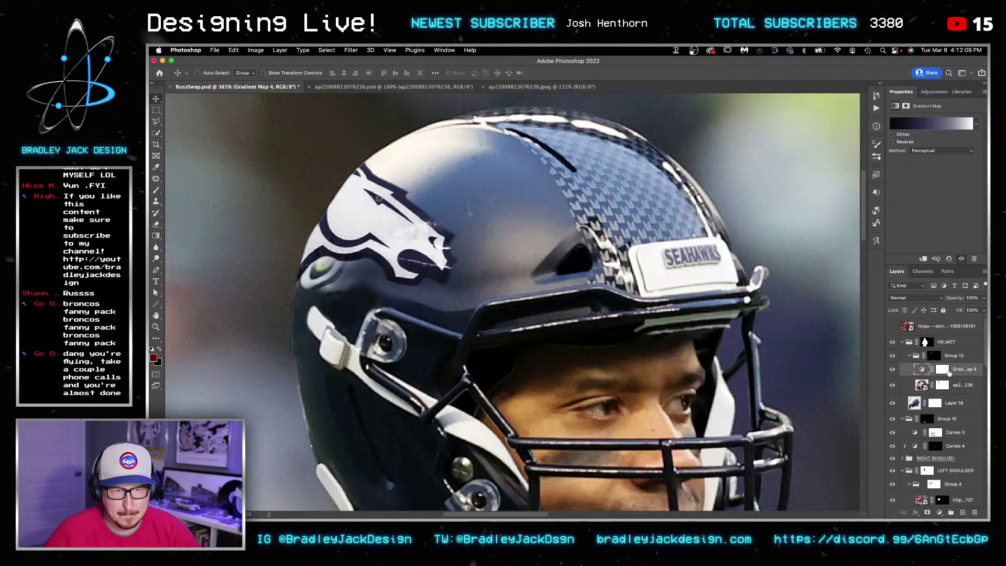
Step: Delete Gradient Map 4's layer mask, move the adjustment beneath the horse logo layer, and hide it
{"action": "left_click_drag", "start_coordinate": [948, 352], "coordinate": [948, 354]}
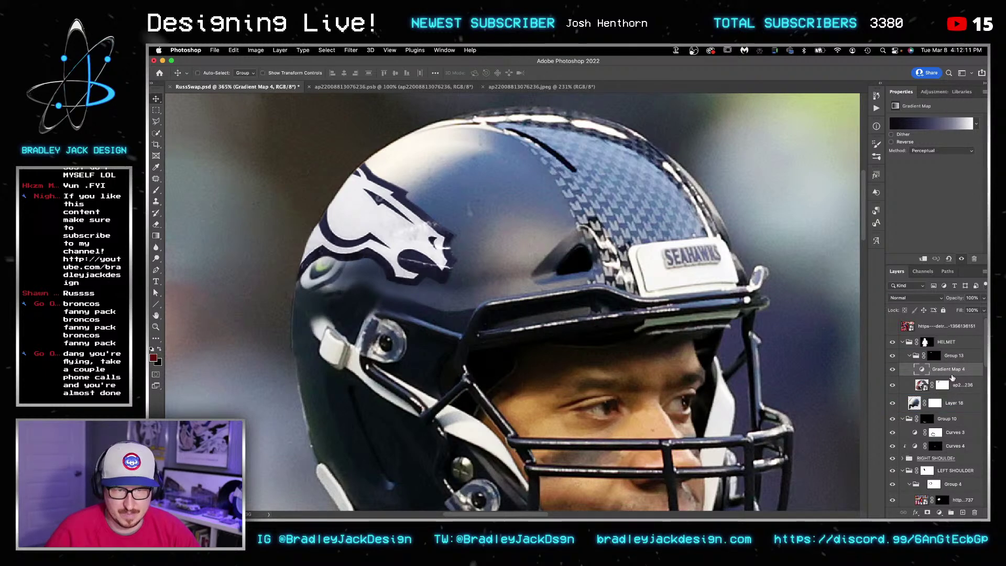
{"action": "key", "text": "super+bracketleft"}
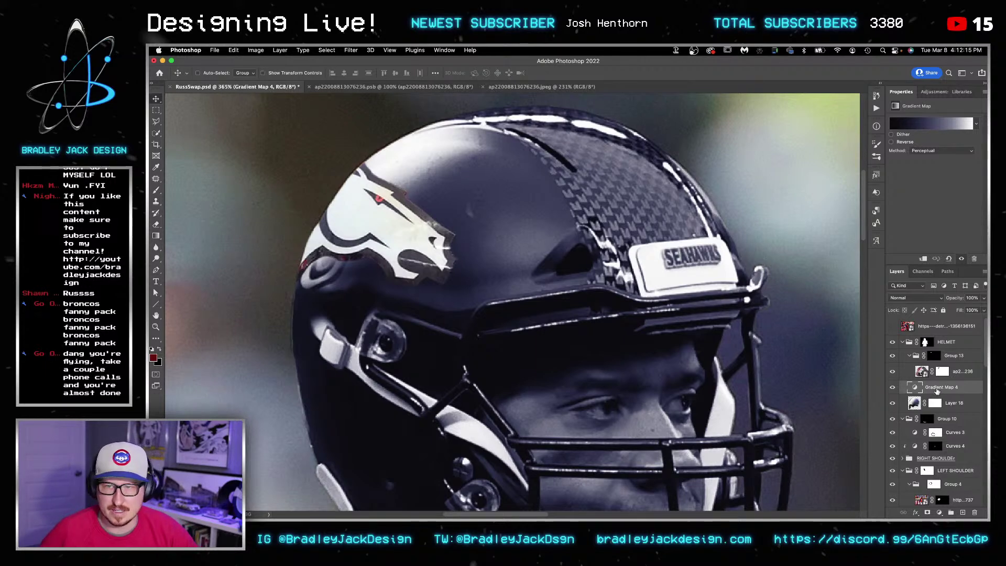
{"action": "left_click", "coordinate": [894, 388]}
{"action": "left_click", "coordinate": [894, 388]}
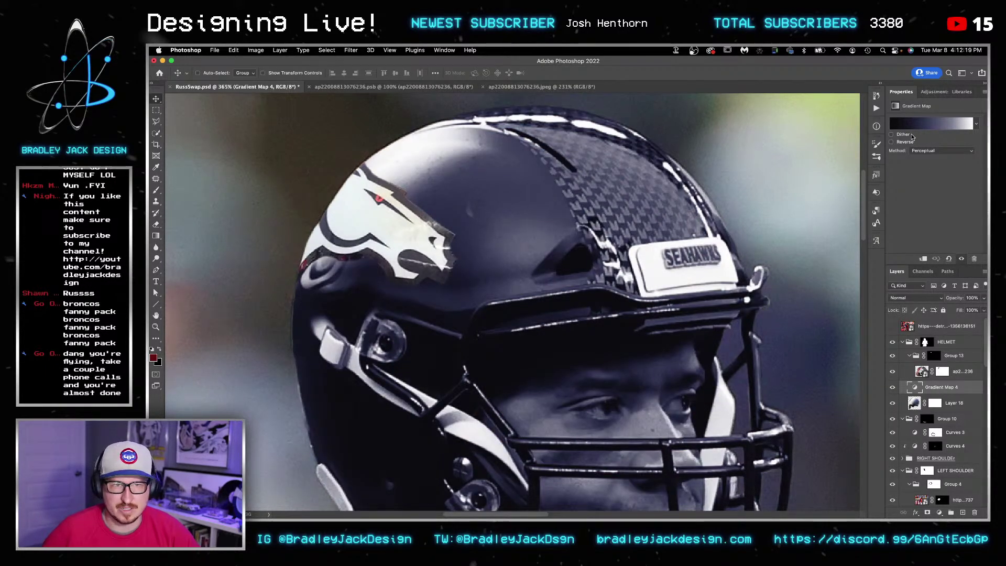
{"action": "key", "text": "super+comma"}
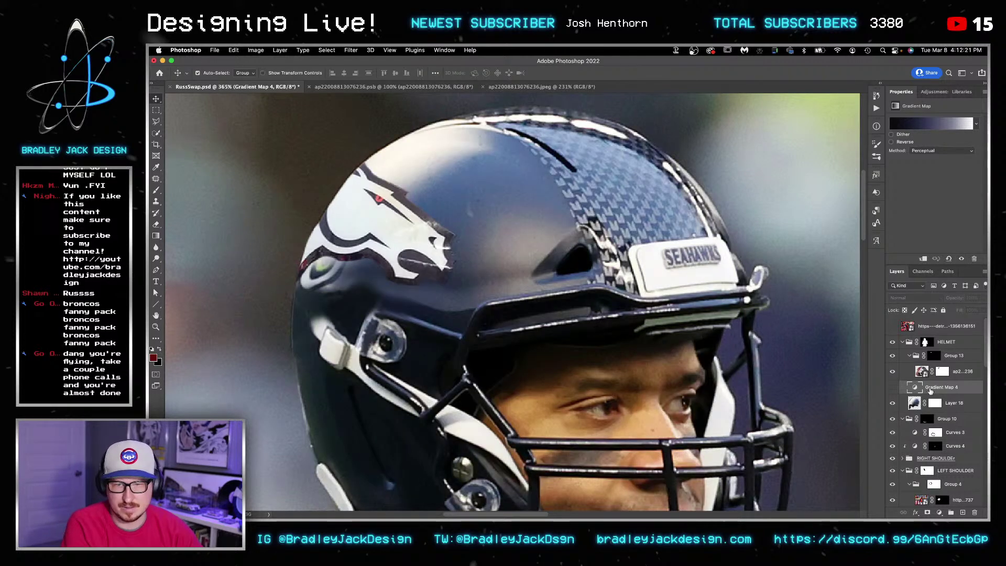
Step: Paint black on Layer 18's mask to bring back the white strap end above the clip at the helmet's rear
{"action": "left_click", "coordinate": [892, 372]}
{"action": "left_click", "coordinate": [892, 372]}
{"action": "left_click", "coordinate": [893, 403]}
{"action": "left_click", "coordinate": [893, 403]}
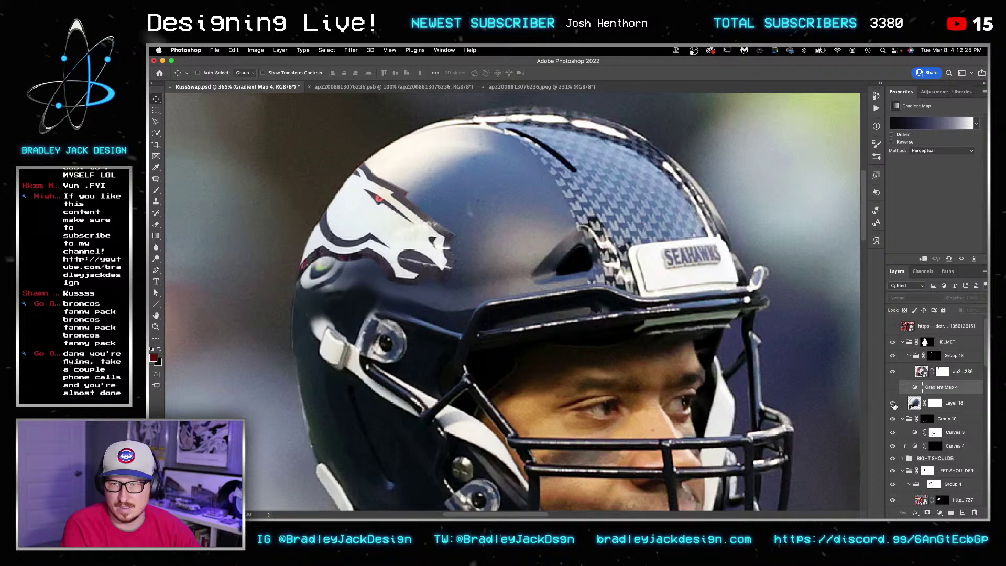
{"action": "left_click", "coordinate": [936, 403]}
{"action": "key", "text": "b"}
{"action": "scroll", "coordinate": [323, 330], "scroll_direction": "up", "scroll_amount": 2}
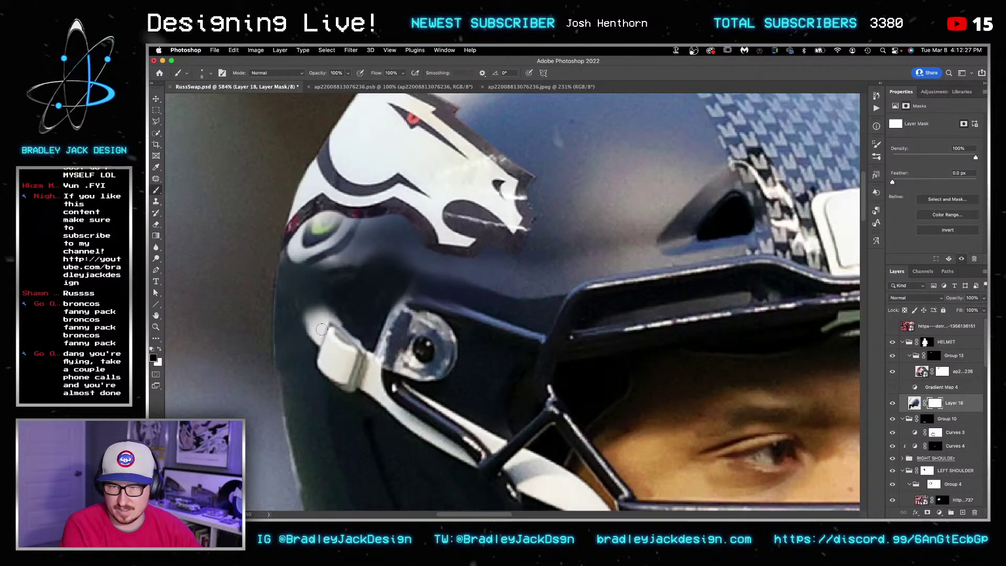
{"action": "mouse_move", "coordinate": [337, 330]}
{"action": "left_mouse_down"}
{"action": "mouse_move", "coordinate": [457, 299]}
{"action": "mouse_move", "coordinate": [362, 296]}
{"action": "mouse_move", "coordinate": [309, 312]}
{"action": "mouse_move", "coordinate": [316, 350]}
{"action": "mouse_move", "coordinate": [301, 352]}
{"action": "mouse_move", "coordinate": [297, 334]}
{"action": "mouse_move", "coordinate": [305, 353]}
{"action": "mouse_move", "coordinate": [287, 301]}
{"action": "left_mouse_up"}
{"action": "key", "text": "bracketleft"}
{"action": "key", "text": "x"}
{"action": "key", "text": "bracketleft"}
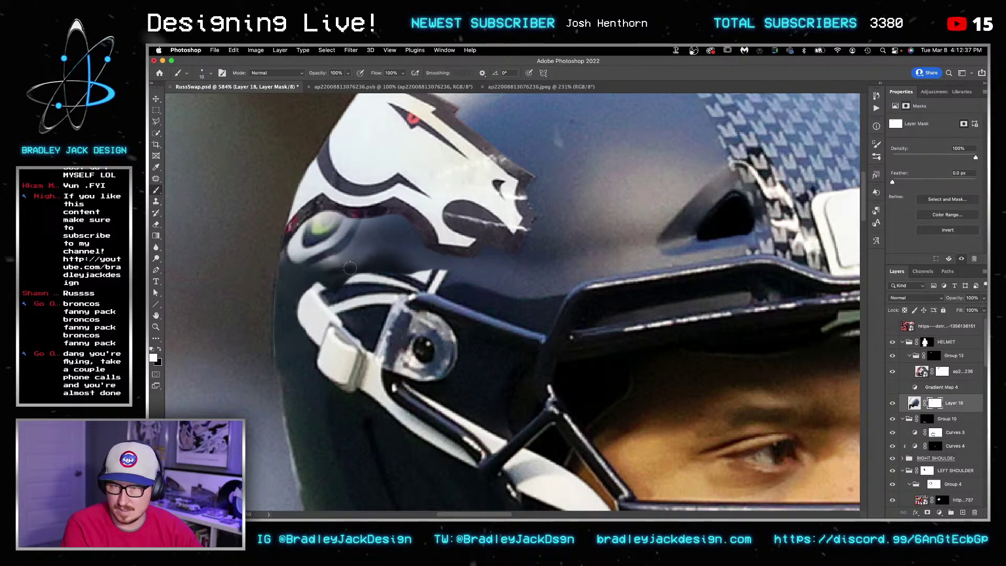
Step: Paint white on Layer 18's mask around the strap end and over the old decal remnants above the clear snap
{"action": "left_click_drag", "start_coordinate": [317, 283], "coordinate": [355, 329]}
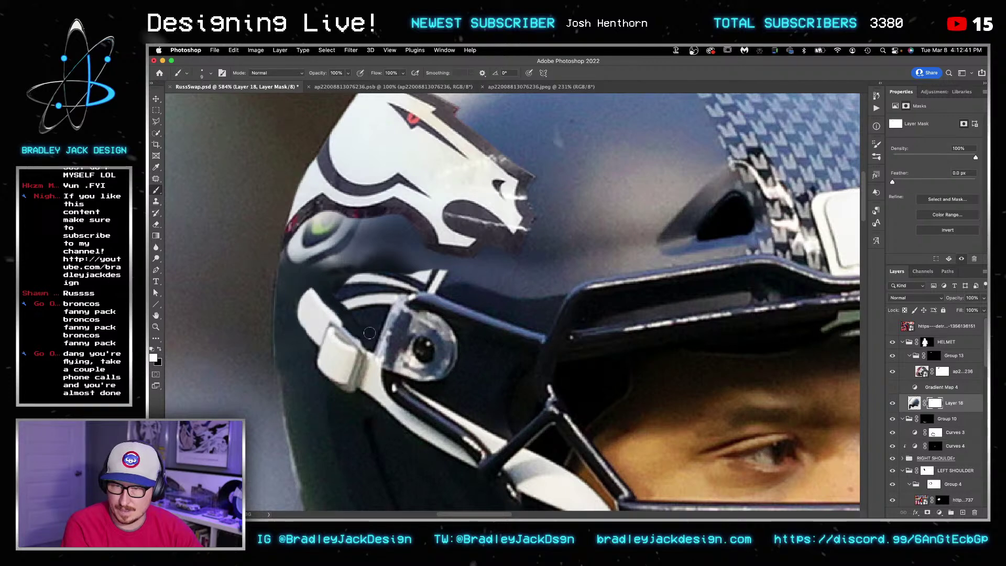
{"action": "key", "text": "bracketright"}
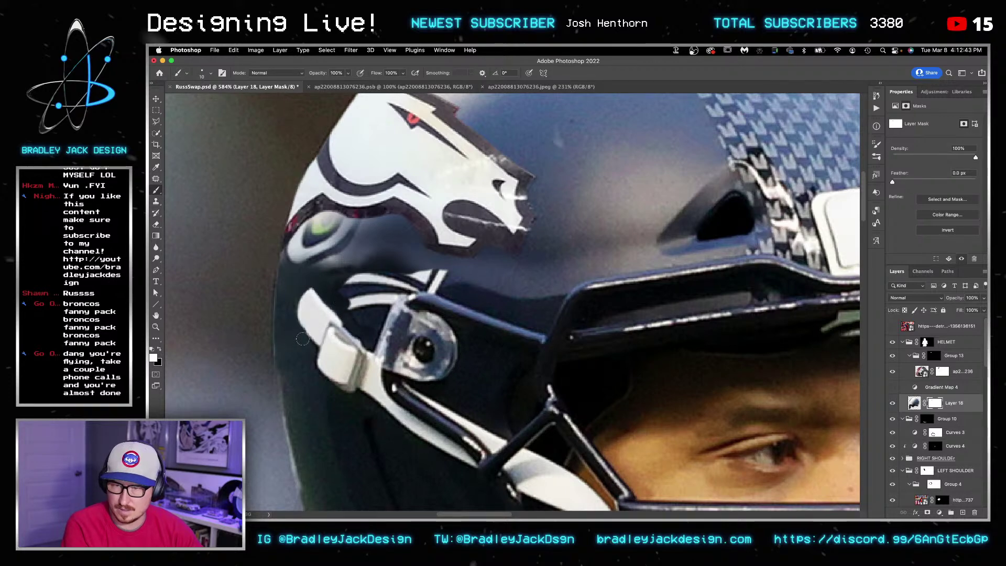
{"action": "key", "text": "bracketright"}
{"action": "key", "text": "bracketright"}
{"action": "mouse_move", "coordinate": [350, 293]}
{"action": "left_mouse_down"}
{"action": "mouse_move", "coordinate": [362, 274]}
{"action": "mouse_move", "coordinate": [357, 309]}
{"action": "mouse_move", "coordinate": [366, 318]}
{"action": "mouse_move", "coordinate": [396, 279]}
{"action": "mouse_move", "coordinate": [467, 286]}
{"action": "left_mouse_up"}
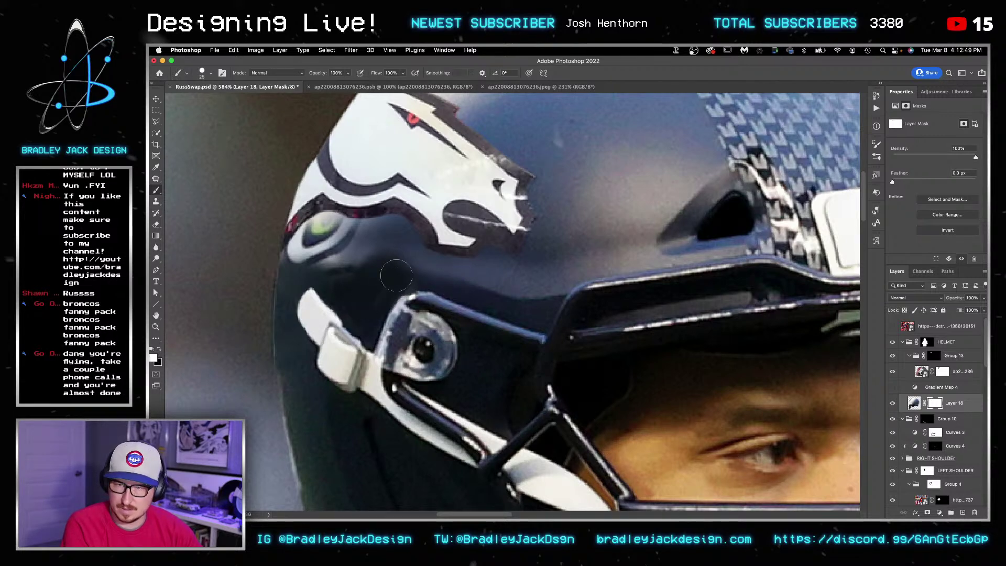
Step: Show Gradient Map 4, give it a black layer mask, and paint white around the horse's mouth and beneath its neck
{"action": "left_click", "coordinate": [892, 388]}
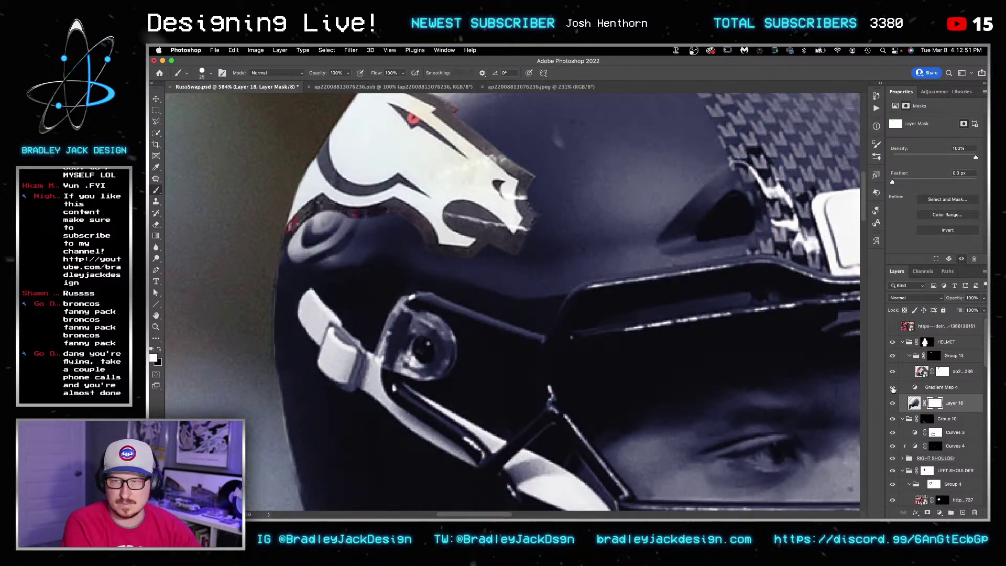
{"action": "left_click", "coordinate": [940, 389]}
{"action": "left_click", "coordinate": [929, 514], "text": "alt"}
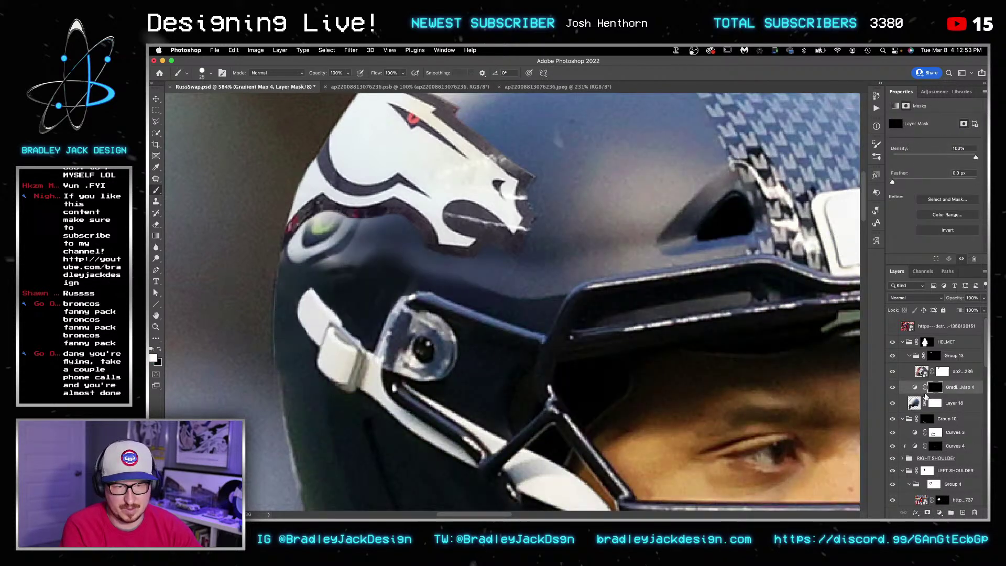
{"action": "key", "text": "]"}
{"action": "mouse_move", "coordinate": [530, 224]}
{"action": "left_mouse_down"}
{"action": "mouse_move", "coordinate": [545, 177]}
{"action": "mouse_move", "coordinate": [475, 180]}
{"action": "mouse_move", "coordinate": [450, 226]}
{"action": "mouse_move", "coordinate": [366, 216]}
{"action": "mouse_move", "coordinate": [296, 230]}
{"action": "mouse_move", "coordinate": [306, 243]}
{"action": "mouse_move", "coordinate": [327, 240]}
{"action": "mouse_move", "coordinate": [283, 242]}
{"action": "mouse_move", "coordinate": [373, 246]}
{"action": "mouse_move", "coordinate": [355, 244]}
{"action": "mouse_move", "coordinate": [375, 260]}
{"action": "mouse_move", "coordinate": [406, 251]}
{"action": "left_mouse_up"}
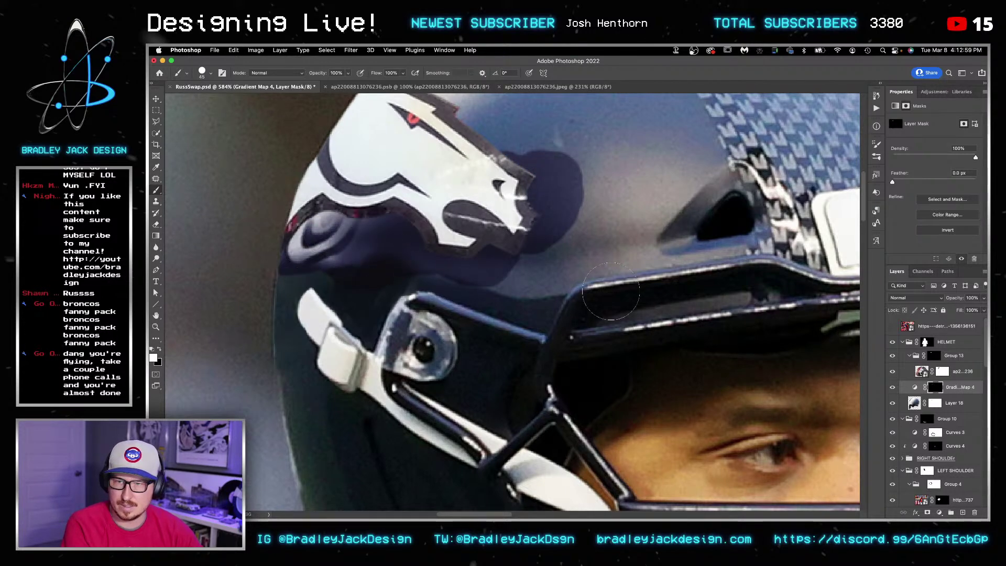
Step: Hide Gradient Map 4 and clone dark helmet shell on Layer 18 over the green decal eye beneath the horse's neck
{"action": "left_click", "coordinate": [894, 387]}
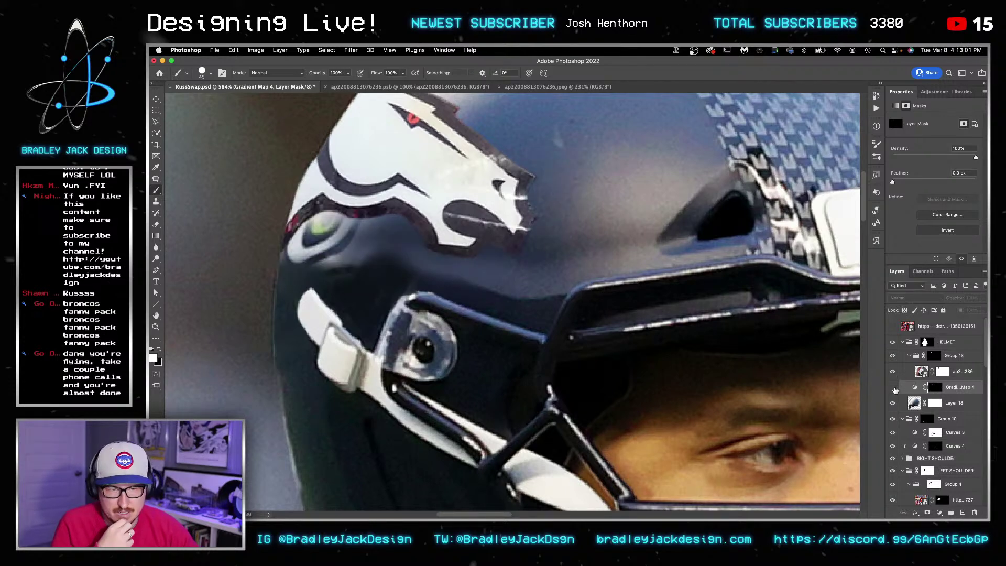
{"action": "left_click", "coordinate": [954, 403]}
{"action": "key", "text": "s"}
{"action": "key", "text": "bracketright"}
{"action": "key", "text": "bracketright"}
{"action": "key", "text": "bracketright"}
{"action": "key", "text": "bracketright"}
{"action": "key", "text": "bracketright"}
{"action": "key", "text": "bracketright"}
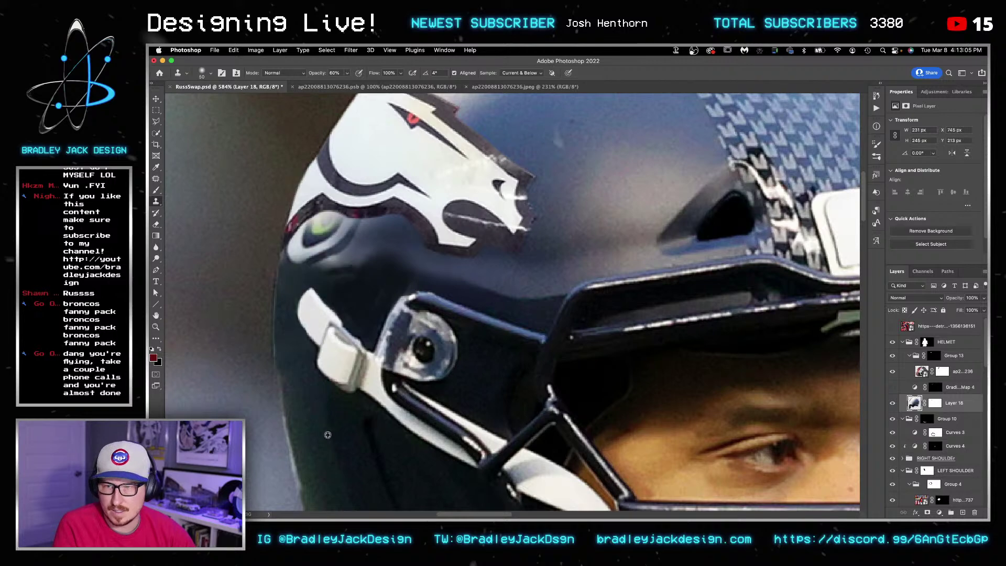
{"action": "left_click", "coordinate": [353, 469], "text": "alt"}
{"action": "mouse_move", "coordinate": [335, 266]}
{"action": "left_mouse_down"}
{"action": "mouse_move", "coordinate": [348, 239]}
{"action": "mouse_move", "coordinate": [307, 241]}
{"action": "left_mouse_up"}
{"action": "mouse_move", "coordinate": [281, 332]}
{"action": "left_mouse_down"}
{"action": "mouse_move", "coordinate": [278, 272]}
{"action": "mouse_move", "coordinate": [315, 225]}
{"action": "mouse_move", "coordinate": [291, 243]}
{"action": "mouse_move", "coordinate": [302, 267]}
{"action": "mouse_move", "coordinate": [341, 226]}
{"action": "left_mouse_up"}
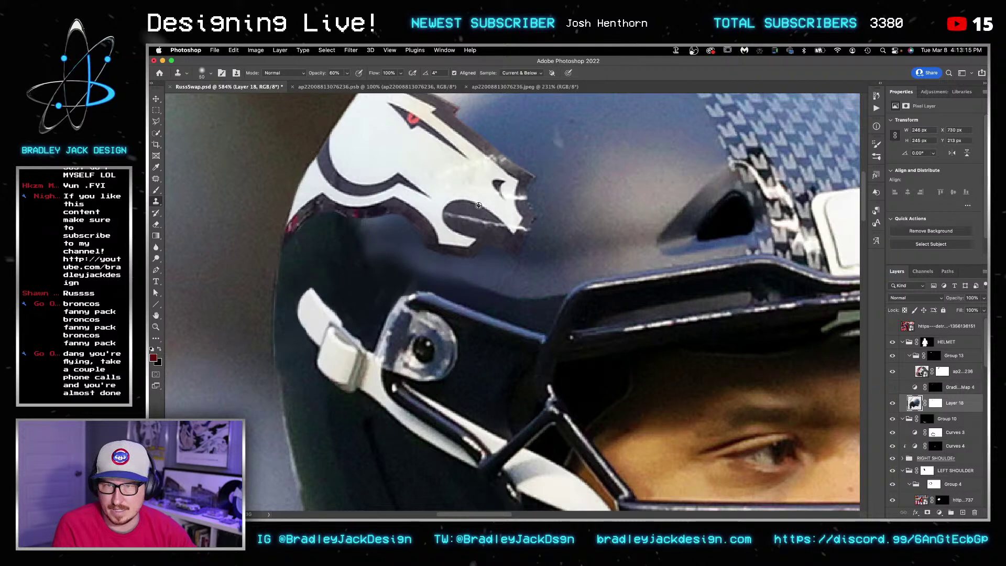
{"action": "left_click_drag", "start_coordinate": [332, 229], "coordinate": [352, 231]}
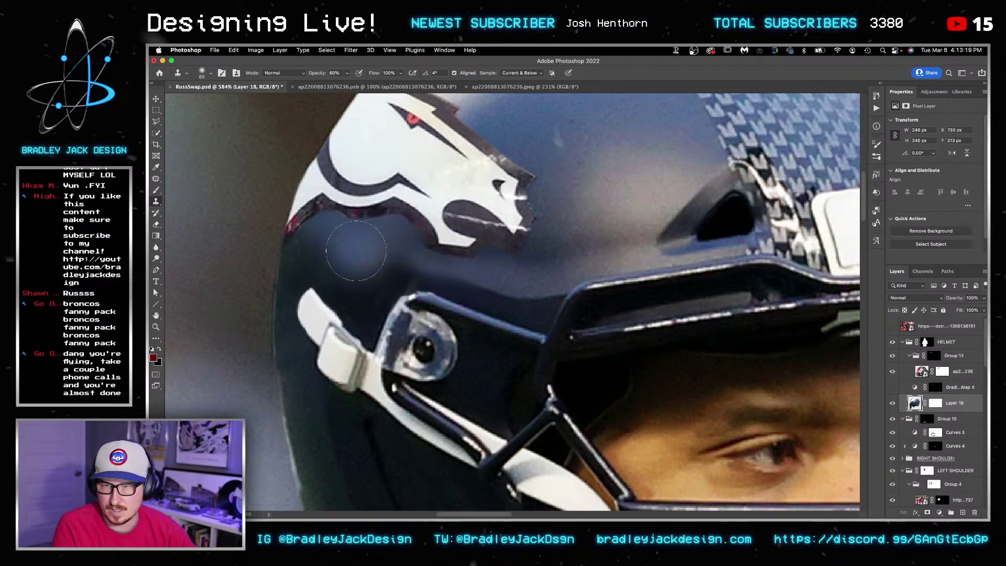
Step: Set the Clone Stamp to 20% opacity and blend the patched shell beneath the horse's neck with samples from the lower helmet
{"action": "key", "text": "2"}
{"action": "left_click", "coordinate": [330, 447], "text": "alt"}
{"action": "key", "text": "]"}
{"action": "left_click", "coordinate": [335, 235]}
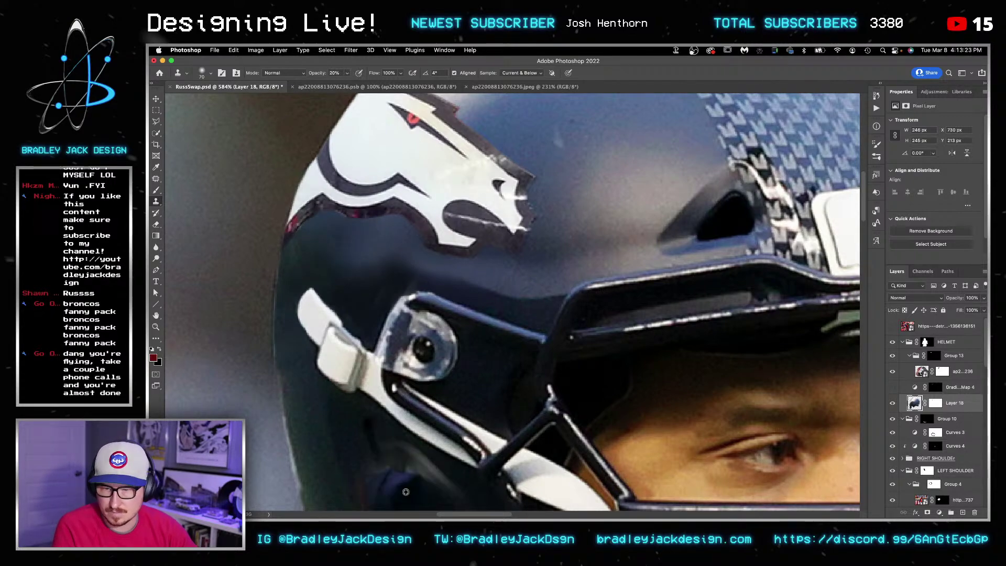
{"action": "scroll", "coordinate": [408, 293], "scroll_direction": "down", "scroll_amount": 8}
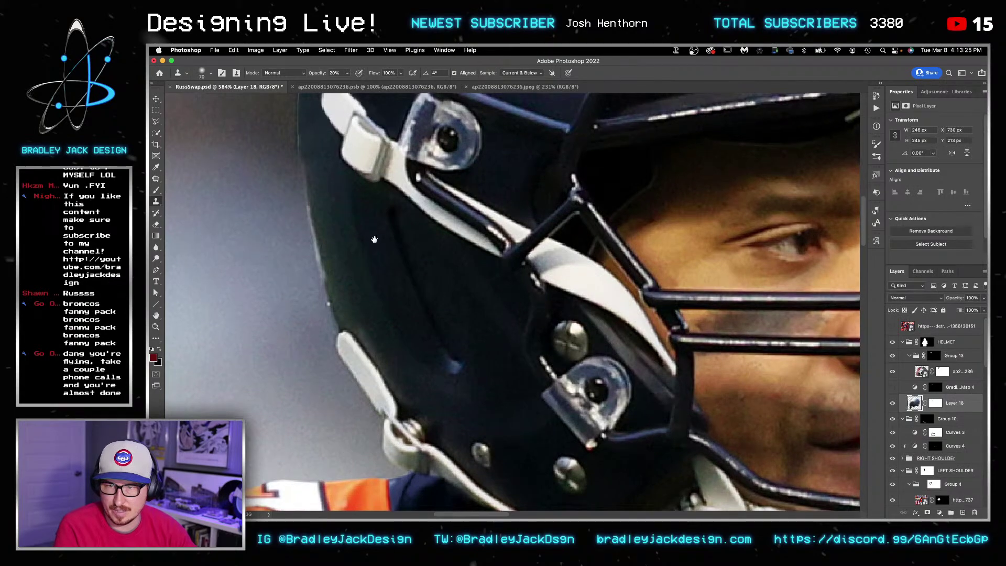
{"action": "scroll", "coordinate": [390, 289], "scroll_direction": "up", "scroll_amount": 4}
{"action": "left_click", "coordinate": [340, 148]}
{"action": "left_click", "coordinate": [409, 139]}
{"action": "left_click", "coordinate": [379, 342], "text": "alt"}
{"action": "mouse_move", "coordinate": [412, 150]}
{"action": "left_mouse_down"}
{"action": "mouse_move", "coordinate": [390, 141]}
{"action": "mouse_move", "coordinate": [387, 178]}
{"action": "mouse_move", "coordinate": [339, 211]}
{"action": "mouse_move", "coordinate": [336, 191]}
{"action": "mouse_move", "coordinate": [365, 294]}
{"action": "left_mouse_up"}
Step: Resample the shell below the strap clip and clone it with a smaller brush over the area just above the strap end
{"action": "left_click", "coordinate": [371, 347], "text": "alt"}
{"action": "key", "text": "["}
{"action": "key", "text": "["}
{"action": "key", "text": "["}
{"action": "key", "text": "["}
{"action": "key", "text": "["}
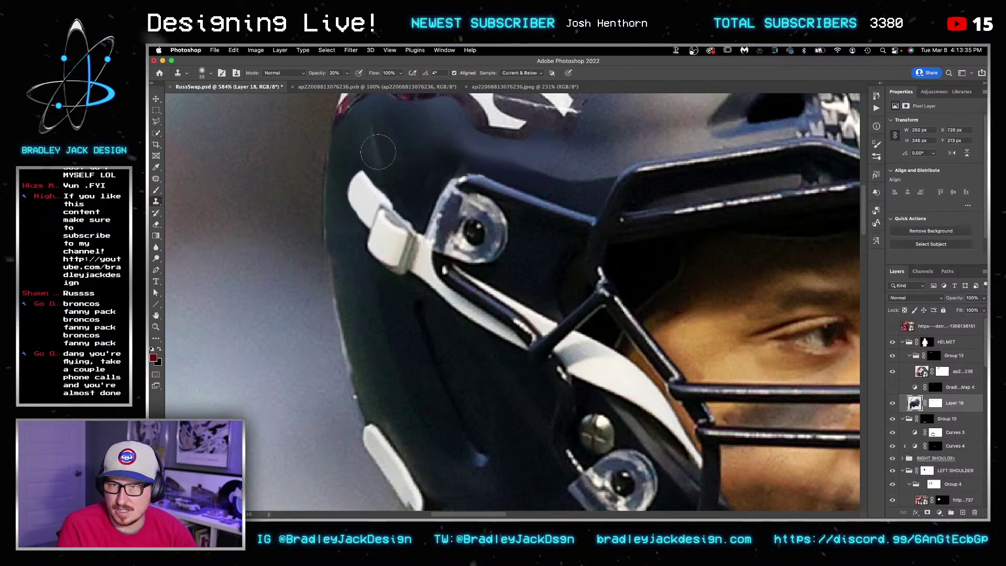
{"action": "key", "text": "bracketright"}
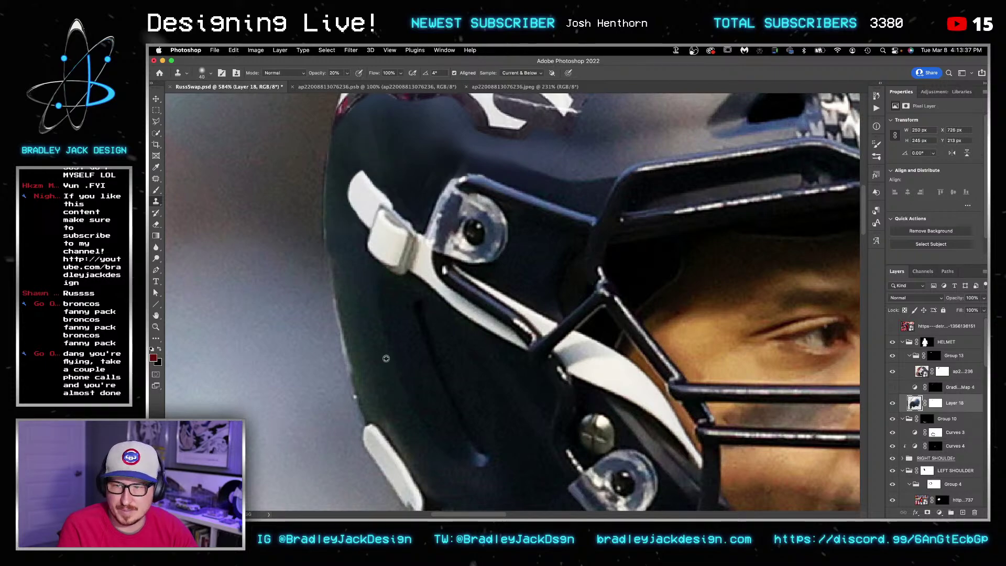
{"action": "left_click_drag", "start_coordinate": [375, 134], "coordinate": [374, 147]}
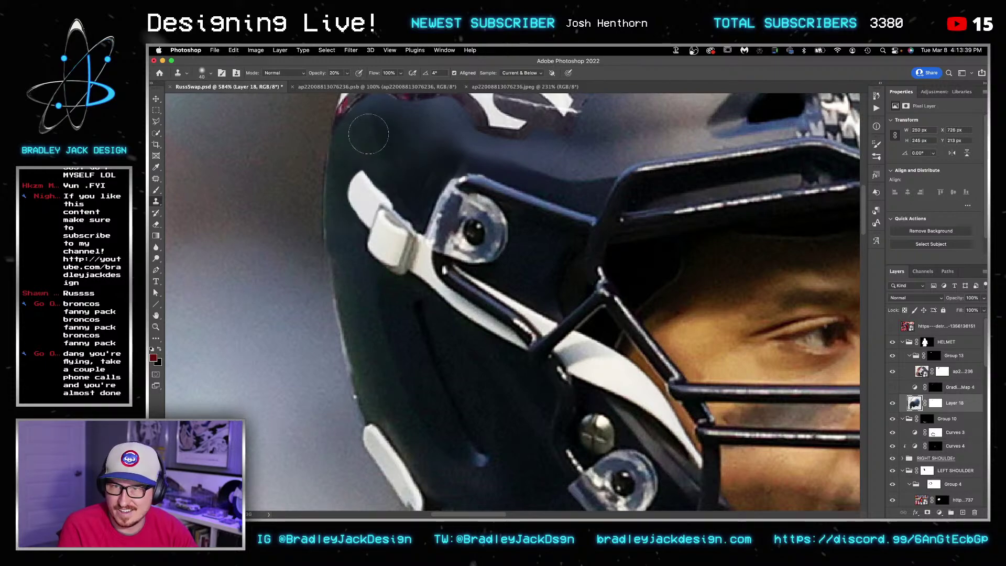
Step: Show Gradient Map 4 and paint white on its mask along the horse's nose and forehead
{"action": "scroll", "coordinate": [375, 129], "scroll_direction": "up", "scroll_amount": 6}
{"action": "key", "text": "bracketright"}
{"action": "key", "text": "bracketright"}
{"action": "left_click", "coordinate": [893, 387]}
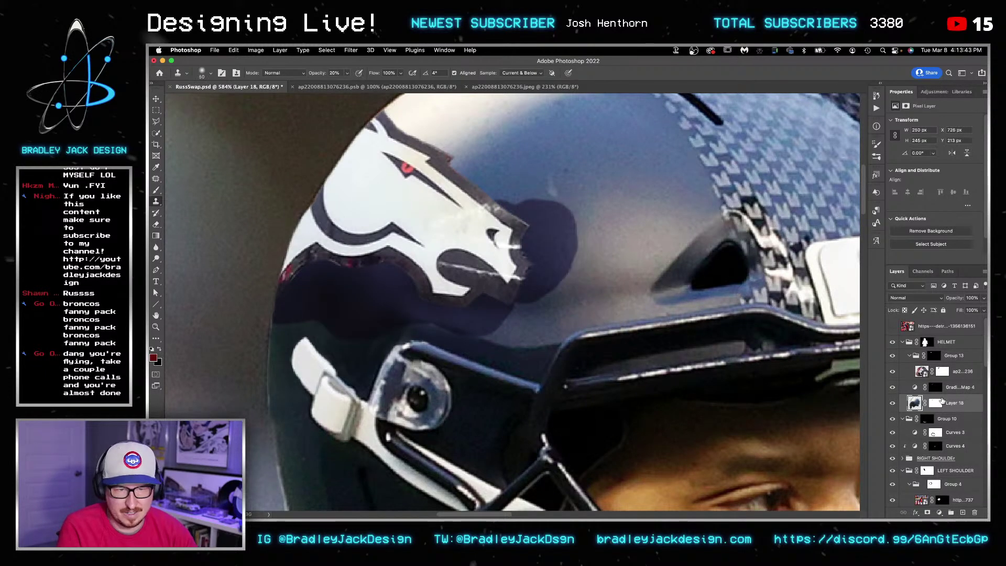
{"action": "left_click", "coordinate": [935, 387]}
{"action": "key", "text": "b"}
{"action": "key", "text": "d"}
{"action": "left_click_drag", "start_coordinate": [525, 212], "coordinate": [499, 179]}
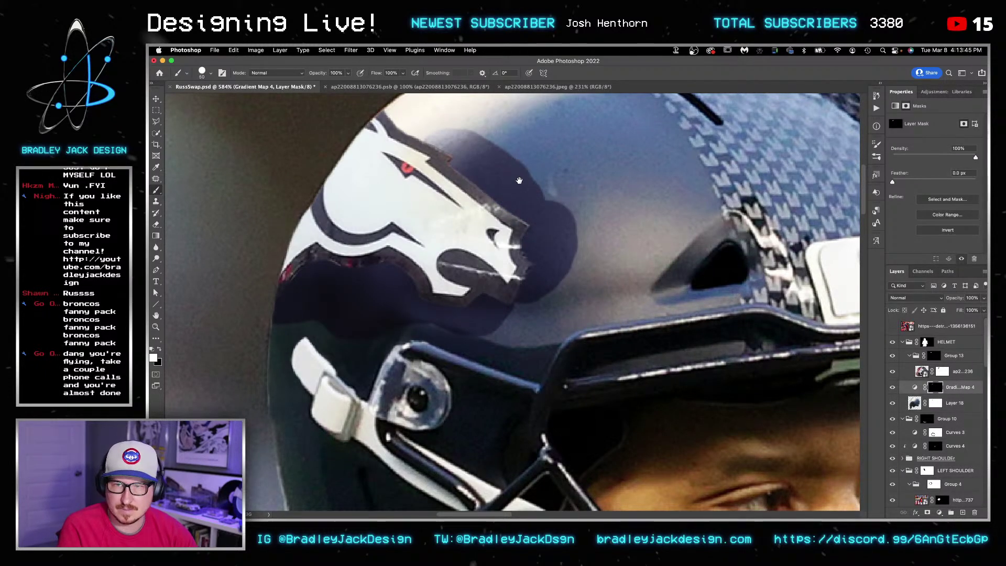
Step: Paint white on the Gradient Map 4 mask across the helmet's upper shell and compare it with the ap22008813076236.jpeg reference photo
{"action": "scroll", "coordinate": [552, 223], "scroll_direction": "up", "scroll_amount": 5}
{"action": "mouse_move", "coordinate": [566, 210]}
{"action": "left_mouse_down"}
{"action": "mouse_move", "coordinate": [420, 241]}
{"action": "mouse_move", "coordinate": [603, 293]}
{"action": "mouse_move", "coordinate": [587, 220]}
{"action": "mouse_move", "coordinate": [648, 247]}
{"action": "mouse_move", "coordinate": [698, 362]}
{"action": "mouse_move", "coordinate": [571, 287]}
{"action": "mouse_move", "coordinate": [603, 377]}
{"action": "mouse_move", "coordinate": [655, 409]}
{"action": "mouse_move", "coordinate": [723, 398]}
{"action": "mouse_move", "coordinate": [595, 446]}
{"action": "left_mouse_up"}
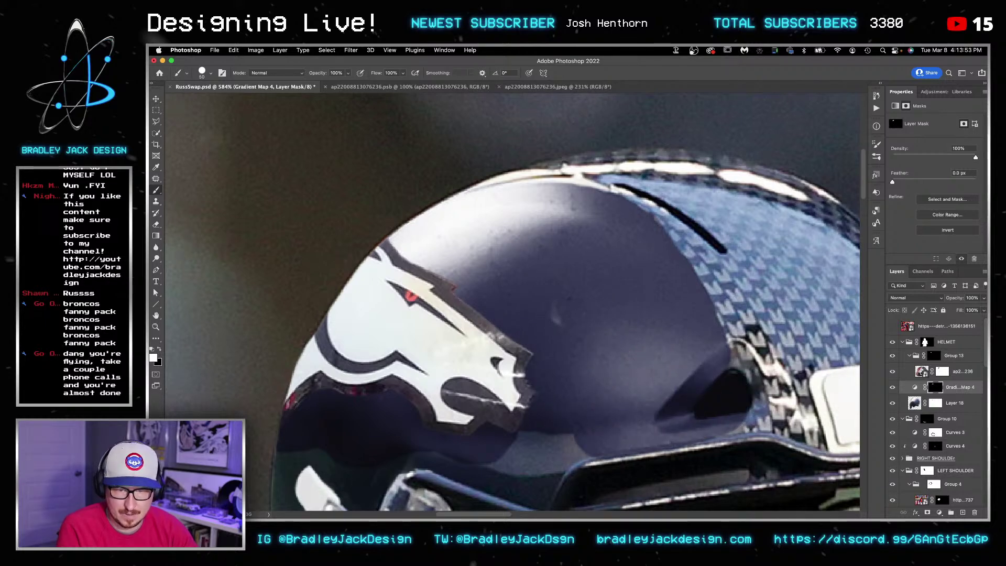
{"action": "key", "text": "ctrl+Tab"}
{"action": "key", "text": "ctrl+Tab"}
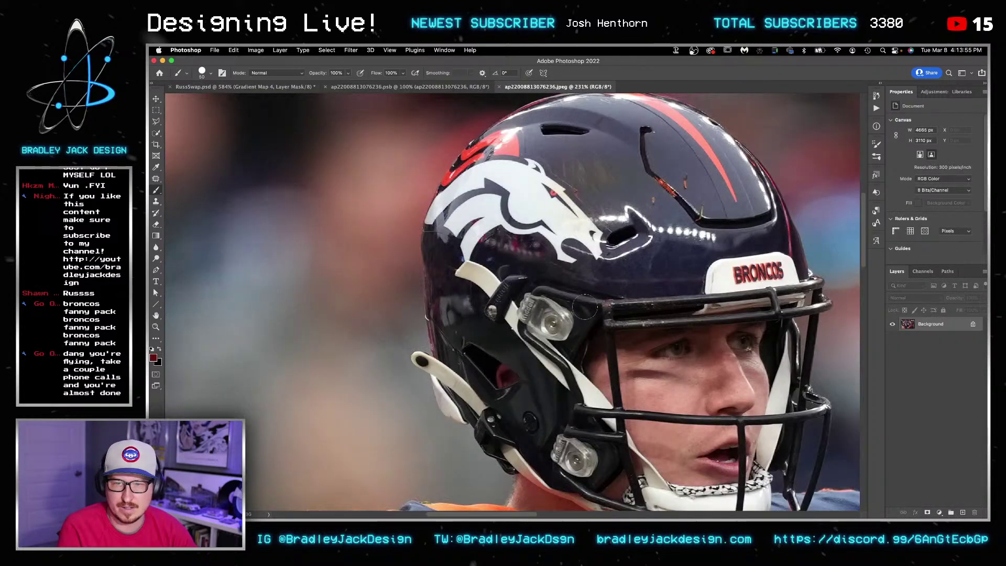
{"action": "key", "text": "ctrl+shift+Tab"}
{"action": "key", "text": "ctrl+shift+Tab"}
Step: Extend the white mask painting over the remaining shell around the horse logo and down the side of the helmet
{"action": "left_click_drag", "start_coordinate": [654, 338], "coordinate": [476, 92]}
{"action": "left_click_drag", "start_coordinate": [514, 140], "coordinate": [480, 134]}
{"action": "left_click_drag", "start_coordinate": [479, 133], "coordinate": [640, 300]}
{"action": "mouse_move", "coordinate": [550, 267]}
{"action": "left_mouse_down"}
{"action": "mouse_move", "coordinate": [570, 265]}
{"action": "mouse_move", "coordinate": [521, 277]}
{"action": "mouse_move", "coordinate": [464, 261]}
{"action": "mouse_move", "coordinate": [453, 264]}
{"action": "mouse_move", "coordinate": [448, 291]}
{"action": "mouse_move", "coordinate": [402, 280]}
{"action": "mouse_move", "coordinate": [446, 430]}
{"action": "mouse_move", "coordinate": [459, 417]}
{"action": "mouse_move", "coordinate": [443, 359]}
{"action": "mouse_move", "coordinate": [509, 409]}
{"action": "mouse_move", "coordinate": [506, 441]}
{"action": "left_mouse_up"}
Step: Paint the Gradient Map 4 mask white near the lower ear clip, and black over the small screw on the jaw area
{"action": "scroll", "coordinate": [505, 441], "scroll_direction": "down", "scroll_amount": 5}
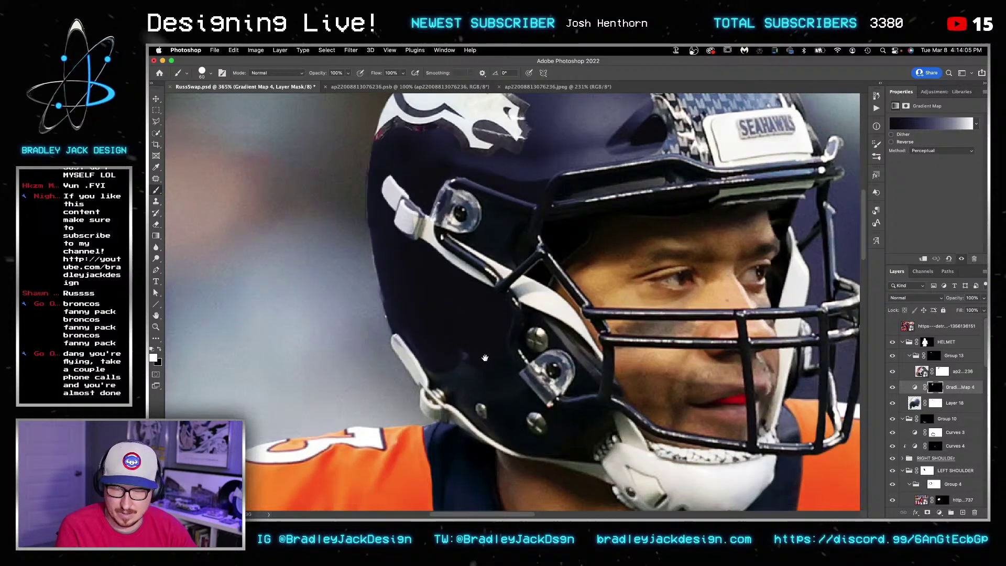
{"action": "key", "text": "bracketleft"}
{"action": "key", "text": "bracketleft"}
{"action": "mouse_move", "coordinate": [506, 392]}
{"action": "left_mouse_down"}
{"action": "mouse_move", "coordinate": [547, 428]}
{"action": "mouse_move", "coordinate": [573, 417]}
{"action": "mouse_move", "coordinate": [535, 414]}
{"action": "left_mouse_up"}
{"action": "key", "text": "x"}
{"action": "key", "text": "bracketleft"}
{"action": "key", "text": "bracketleft"}
{"action": "key", "text": "bracketleft"}
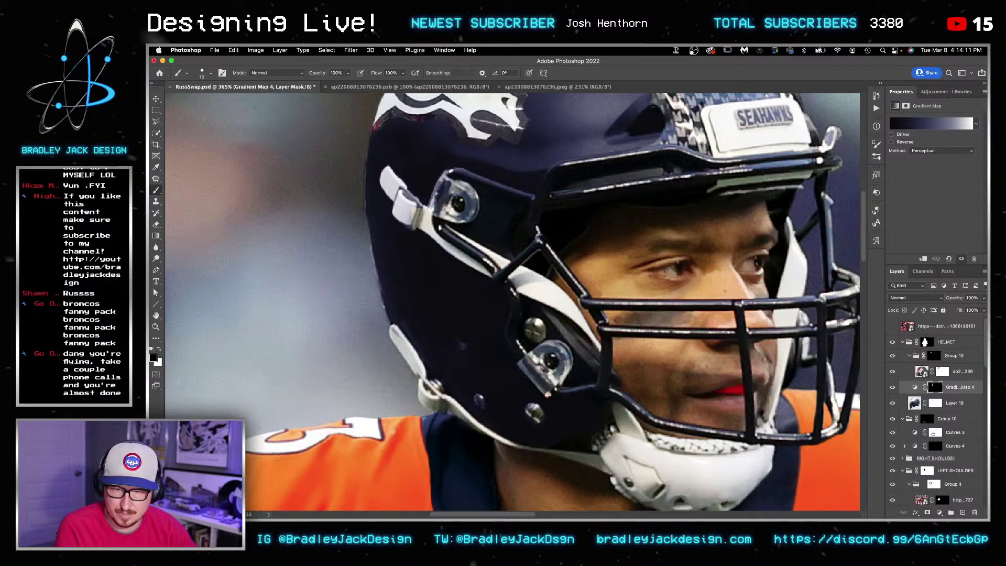
{"action": "left_click_drag", "start_coordinate": [477, 399], "coordinate": [480, 402]}
Step: Extend the navy mask along the brow edge and around the upper strap clip, and remove it from the buckle and clear clip
{"action": "key", "text": "bracketright"}
{"action": "key", "text": "bracketright"}
{"action": "scroll", "coordinate": [598, 330], "scroll_direction": "up", "scroll_amount": 5}
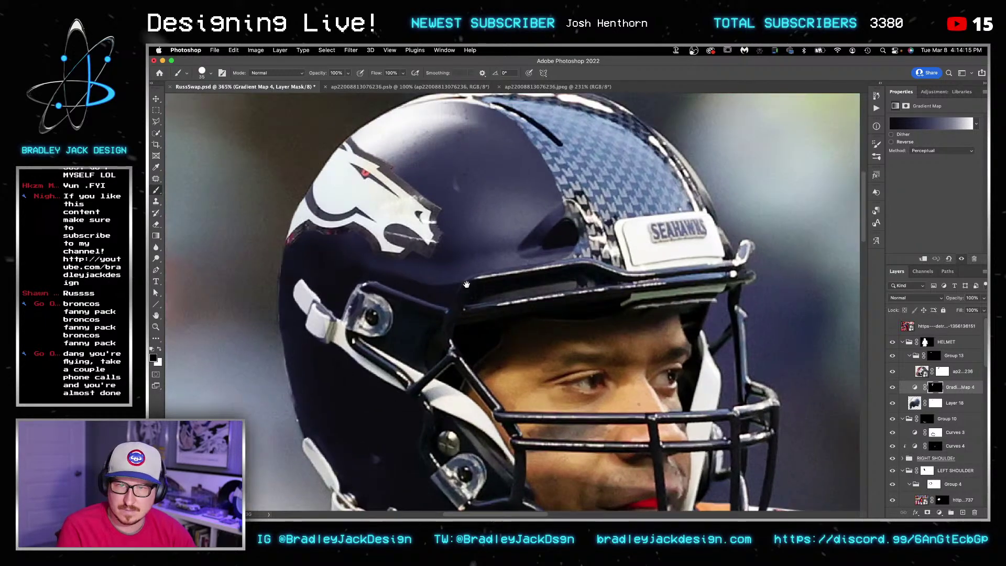
{"action": "key", "text": "x"}
{"action": "mouse_move", "coordinate": [560, 282]}
{"action": "left_mouse_down"}
{"action": "mouse_move", "coordinate": [569, 255]}
{"action": "mouse_move", "coordinate": [598, 257]}
{"action": "mouse_move", "coordinate": [551, 285]}
{"action": "mouse_move", "coordinate": [469, 298]}
{"action": "left_mouse_up"}
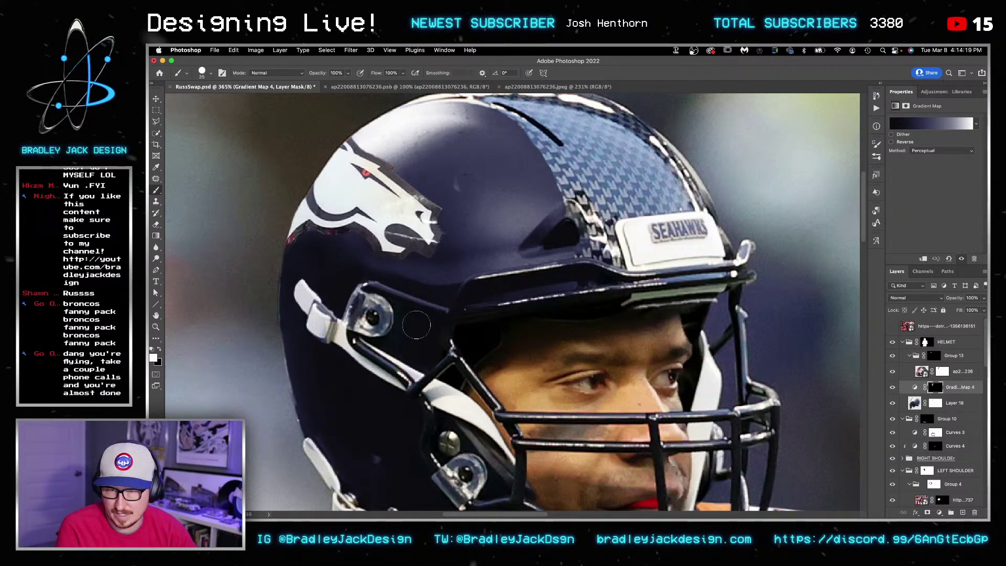
{"action": "mouse_move", "coordinate": [394, 340]}
{"action": "left_mouse_down"}
{"action": "mouse_move", "coordinate": [371, 311]}
{"action": "mouse_move", "coordinate": [374, 326]}
{"action": "mouse_move", "coordinate": [378, 294]}
{"action": "left_mouse_up"}
{"action": "left_click_drag", "start_coordinate": [315, 315], "coordinate": [323, 326]}
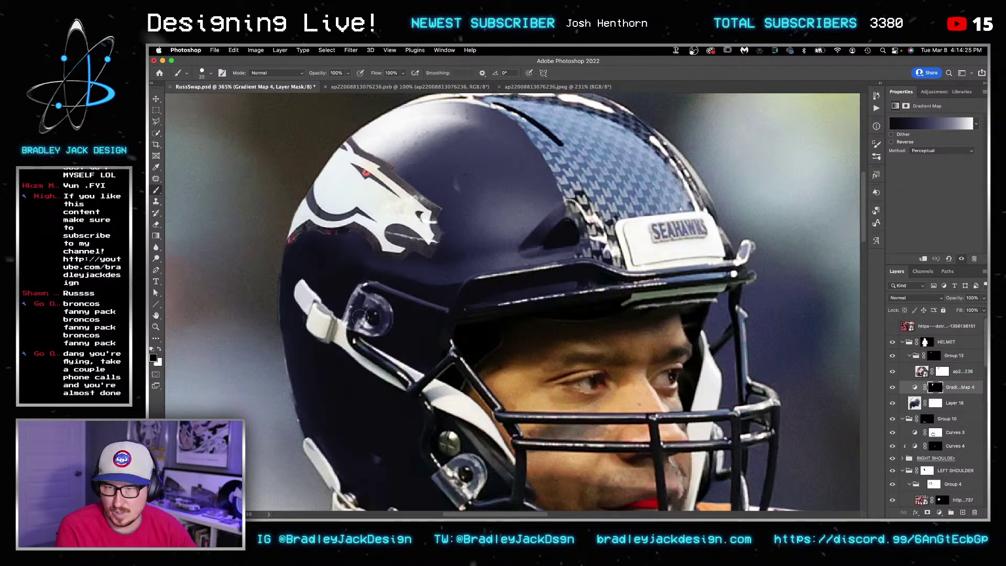
{"action": "mouse_move", "coordinate": [352, 322]}
{"action": "left_mouse_down"}
{"action": "mouse_move", "coordinate": [362, 298]}
{"action": "mouse_move", "coordinate": [353, 312]}
{"action": "mouse_move", "coordinate": [375, 318]}
{"action": "left_mouse_up"}
Step: Paint the Gradient Map 4 mask white over the patterned center stripe and the brow edge, and save the document
{"action": "key", "text": "bracketright"}
{"action": "scroll", "coordinate": [513, 215], "scroll_direction": "up", "scroll_amount": 3}
{"action": "key", "text": "x"}
{"action": "mouse_move", "coordinate": [591, 152]}
{"action": "left_mouse_down"}
{"action": "mouse_move", "coordinate": [631, 166]}
{"action": "mouse_move", "coordinate": [503, 212]}
{"action": "mouse_move", "coordinate": [565, 228]}
{"action": "mouse_move", "coordinate": [671, 228]}
{"action": "mouse_move", "coordinate": [625, 240]}
{"action": "mouse_move", "coordinate": [683, 238]}
{"action": "mouse_move", "coordinate": [556, 260]}
{"action": "mouse_move", "coordinate": [558, 281]}
{"action": "left_mouse_up"}
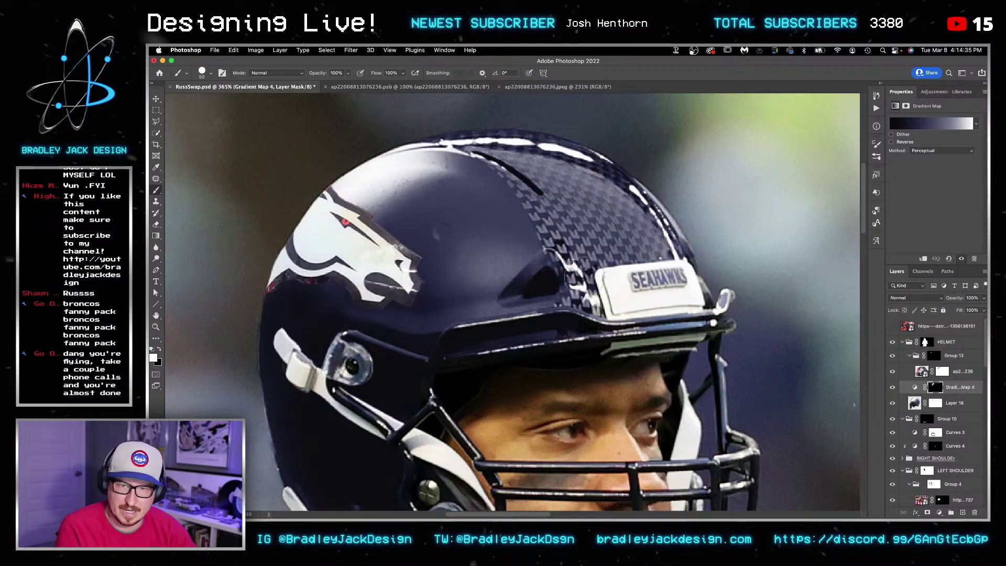
{"action": "key", "text": "bracketleft"}
{"action": "key", "text": "bracketleft"}
{"action": "key", "text": "bracketleft"}
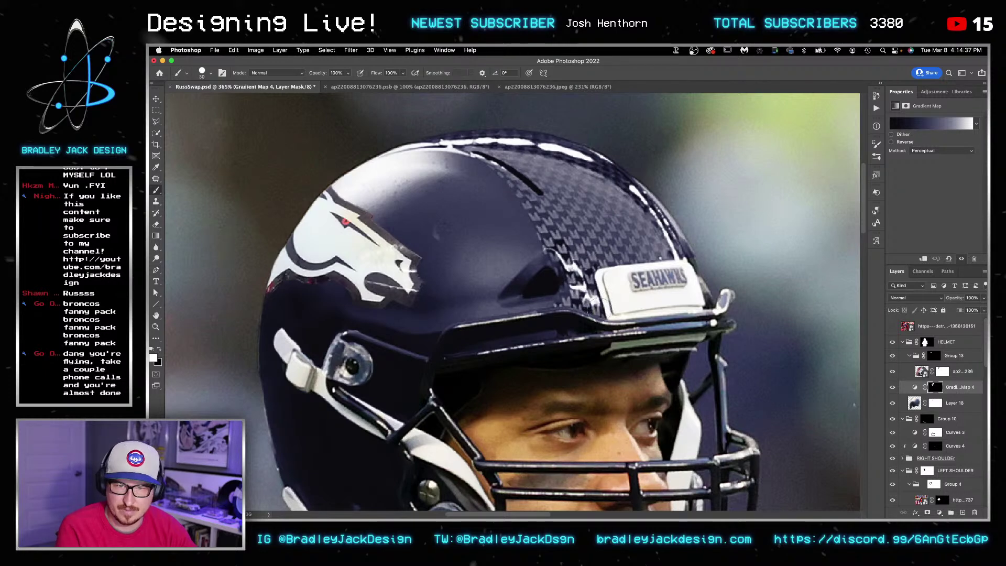
{"action": "left_click_drag", "start_coordinate": [524, 316], "coordinate": [444, 329]}
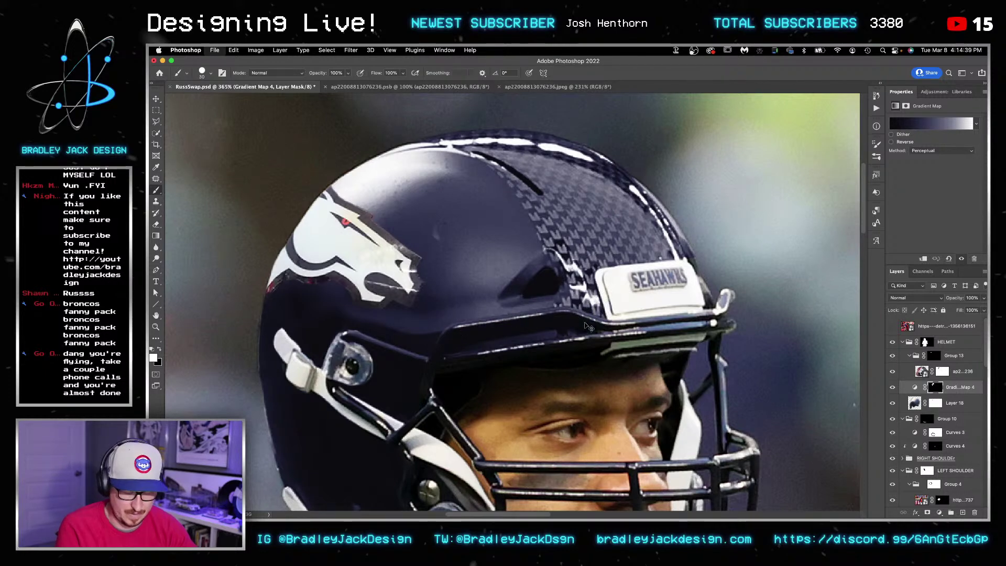
{"action": "key", "text": "super+s"}
{"action": "key", "text": "super+0"}
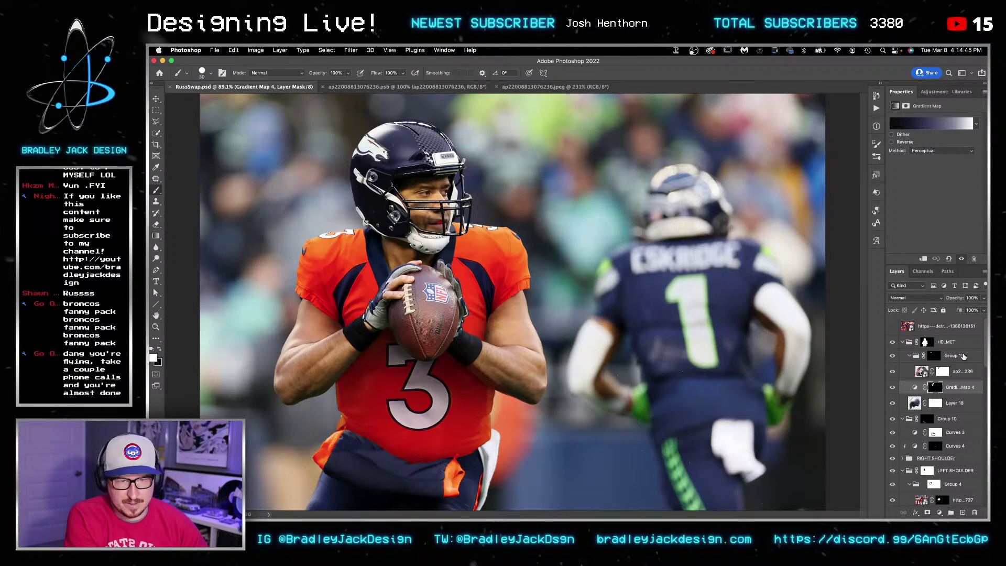
Step: Add a Curves adjustment that lifts the shadows, place it above Group 13 and clip it to that group
{"action": "left_click", "coordinate": [958, 356]}
{"action": "key", "text": "z"}
{"action": "left_click_drag", "start_coordinate": [366, 137], "coordinate": [497, 194]}
{"action": "key", "text": "v"}
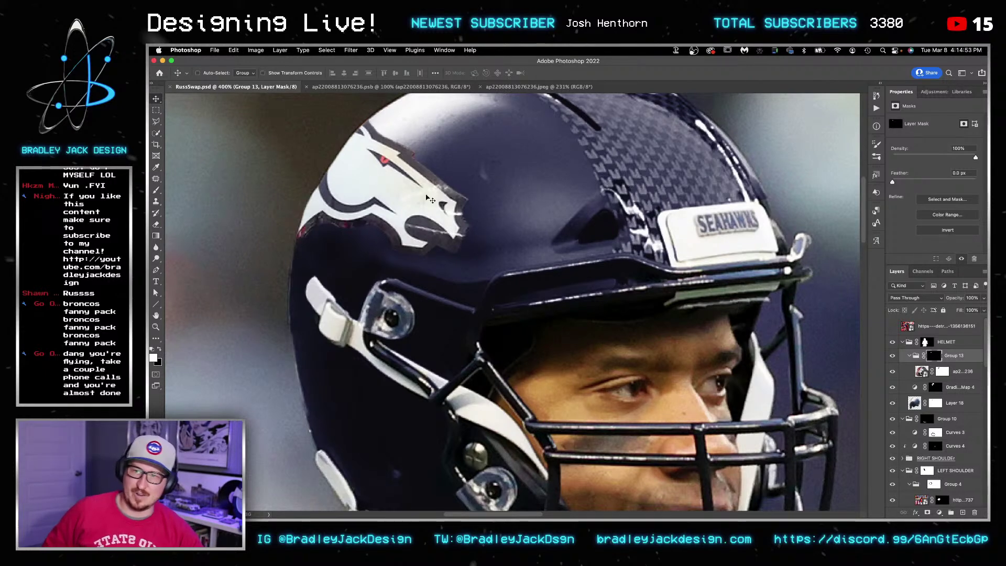
{"action": "left_click", "coordinate": [927, 92]}
{"action": "left_click", "coordinate": [933, 112]}
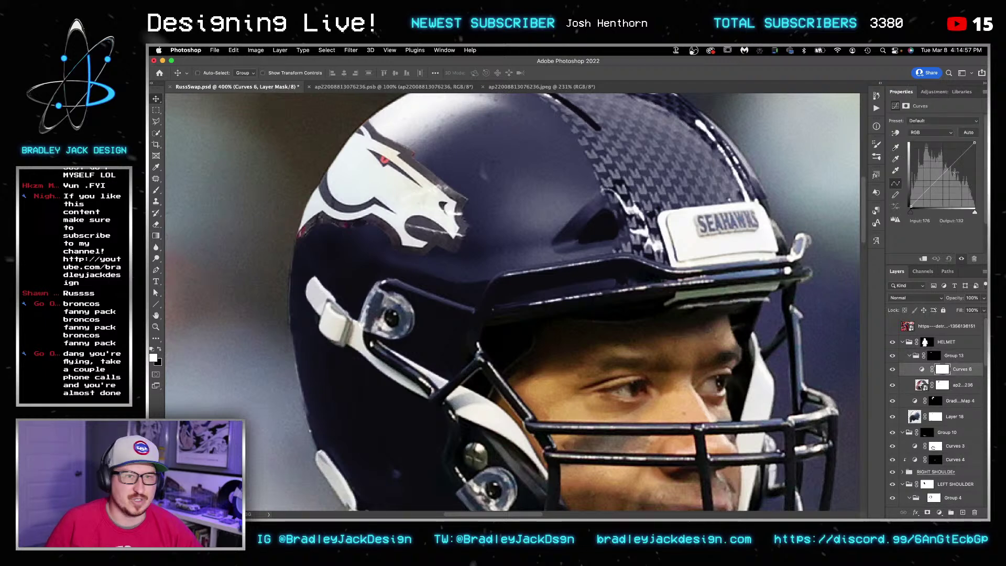
{"action": "left_click_drag", "start_coordinate": [920, 202], "coordinate": [902, 179]}
{"action": "left_click_drag", "start_coordinate": [947, 372], "coordinate": [943, 343]}
{"action": "key", "text": "super+z"}
{"action": "key", "text": "super+bracketright"}
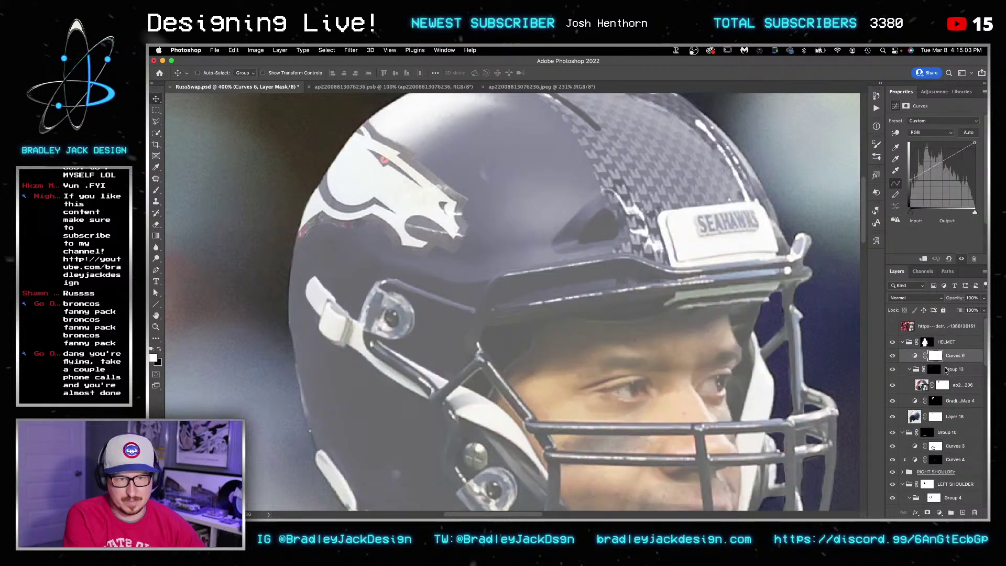
{"action": "left_click", "coordinate": [946, 361], "text": "alt"}
{"action": "left_click", "coordinate": [943, 357]}
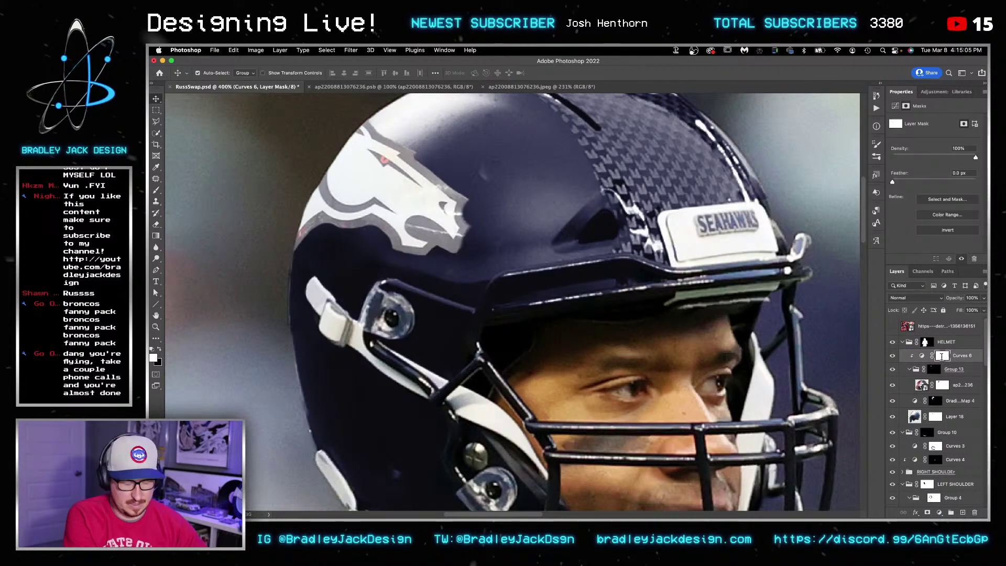
Step: Invert the Curves 6 mask to black and set up a soft 125 px brush
{"action": "key", "text": "super+i"}
{"action": "key", "text": "b"}
{"action": "left_click_drag", "start_coordinate": [532, 115], "coordinate": [543, 73], "text": "ctrl+alt"}
{"action": "left_click_drag", "start_coordinate": [507, 186], "coordinate": [553, 177], "text": "ctrl+alt"}
{"action": "left_click_drag", "start_coordinate": [487, 208], "coordinate": [438, 138], "text": "ctrl+alt"}
{"action": "key", "text": "bracketright"}
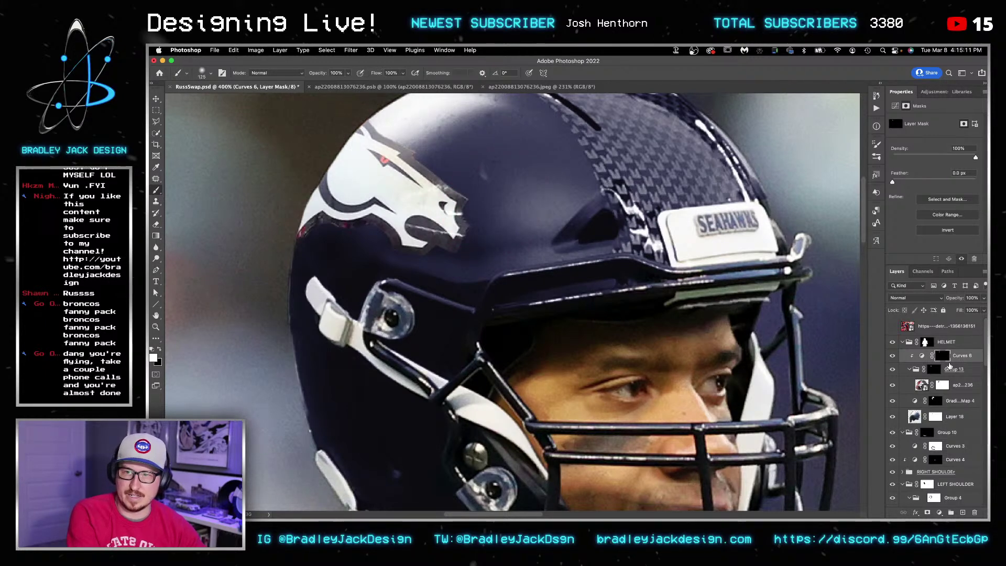
Step: Add a second Curves adjustment that lowers the highlights, clip it to Group 13 and invert its mask to black
{"action": "left_click", "coordinate": [934, 92]}
{"action": "left_click", "coordinate": [934, 121]}
{"action": "left_click_drag", "start_coordinate": [974, 144], "coordinate": [975, 173]}
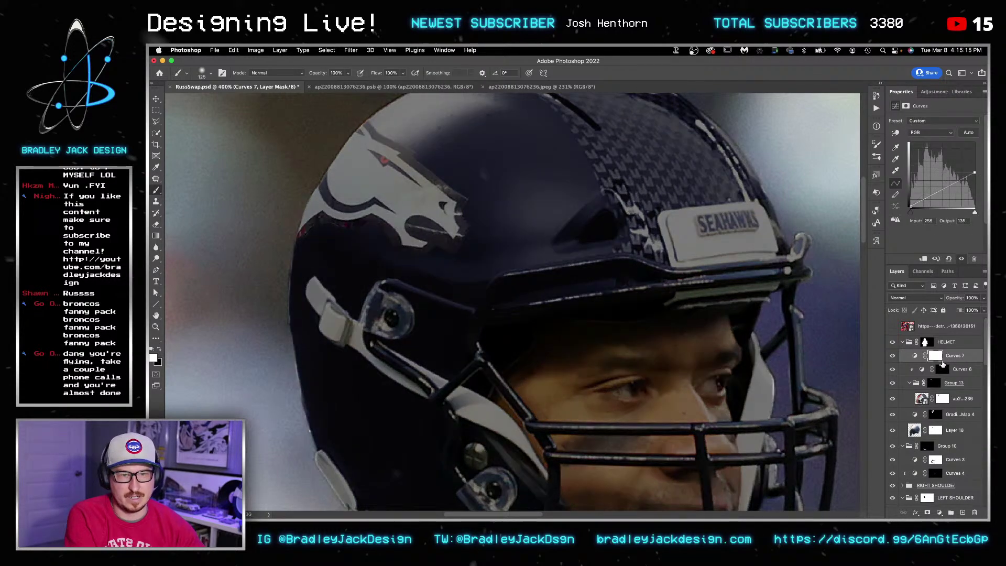
{"action": "left_click", "coordinate": [943, 367], "text": "alt"}
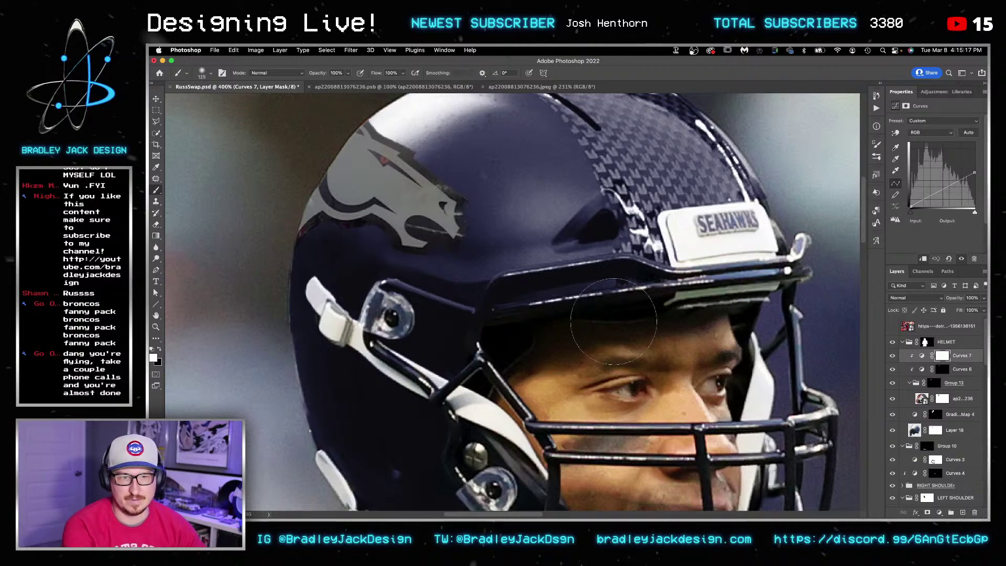
{"action": "key", "text": "super+i"}
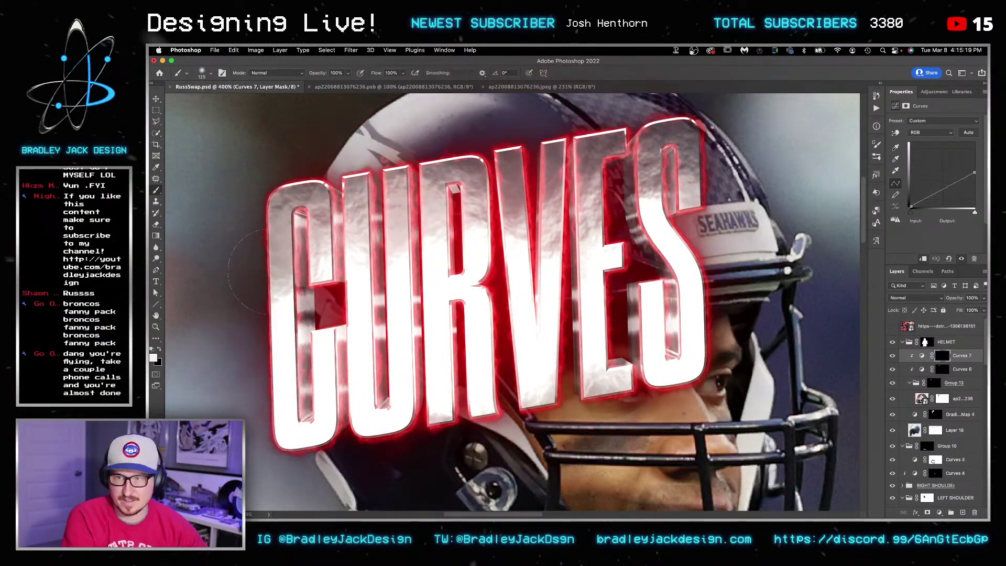
Step: Paint white at 30% brush opacity on the Curves 7 mask along the horse logo's lower edge to darken it
{"action": "key", "text": "3"}
{"action": "key", "text": "]"}
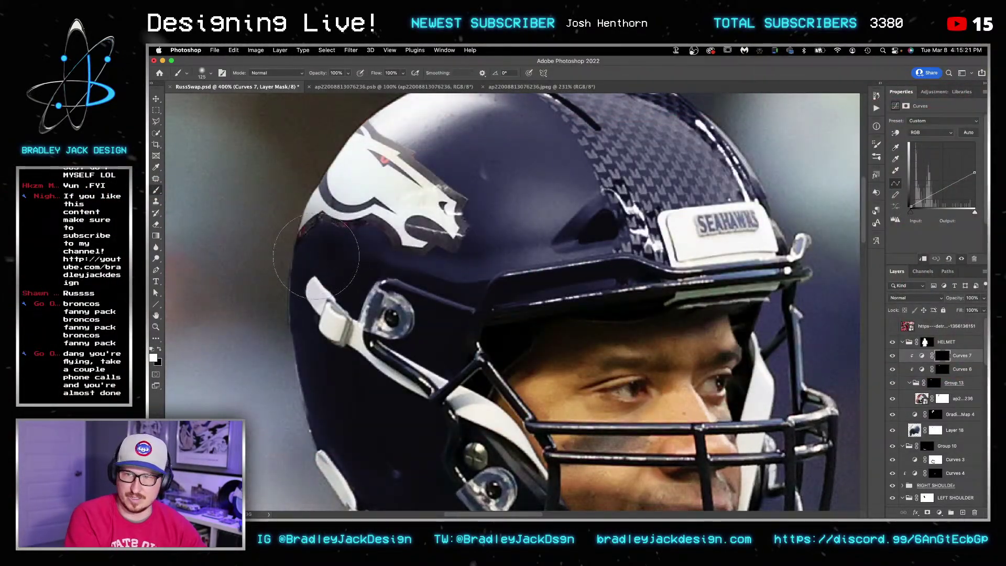
{"action": "mouse_move", "coordinate": [305, 240]}
{"action": "left_mouse_down"}
{"action": "mouse_move", "coordinate": [375, 273]}
{"action": "mouse_move", "coordinate": [307, 236]}
{"action": "mouse_move", "coordinate": [303, 209]}
{"action": "mouse_move", "coordinate": [345, 263]}
{"action": "mouse_move", "coordinate": [388, 279]}
{"action": "left_mouse_up"}
{"action": "key", "text": "bracketleft"}
{"action": "key", "text": "bracketleft"}
{"action": "key", "text": "bracketleft"}
{"action": "key", "text": "bracketleft"}
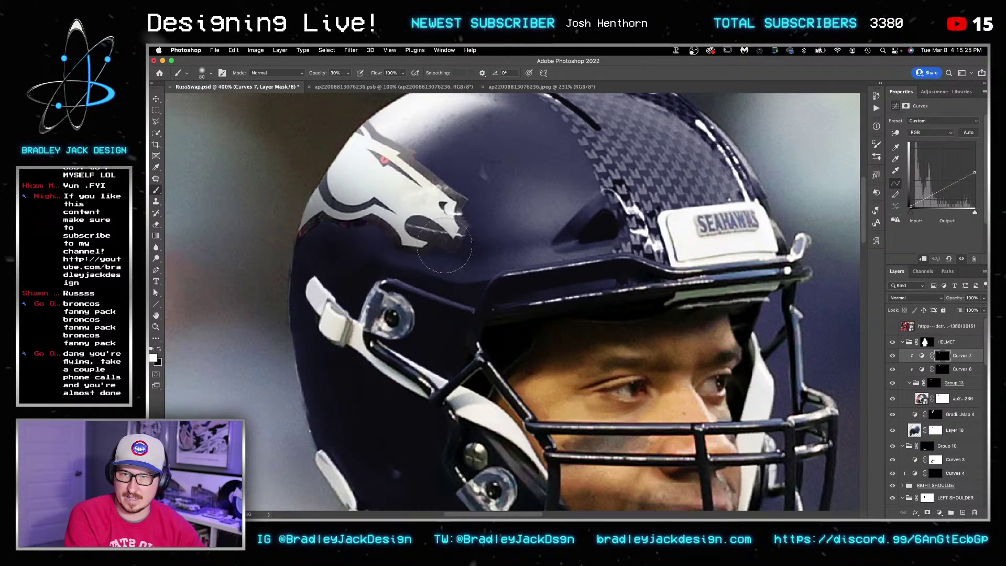
{"action": "mouse_move", "coordinate": [432, 248]}
{"action": "left_mouse_down"}
{"action": "mouse_move", "coordinate": [417, 236]}
{"action": "mouse_move", "coordinate": [369, 242]}
{"action": "mouse_move", "coordinate": [397, 258]}
{"action": "left_mouse_up"}
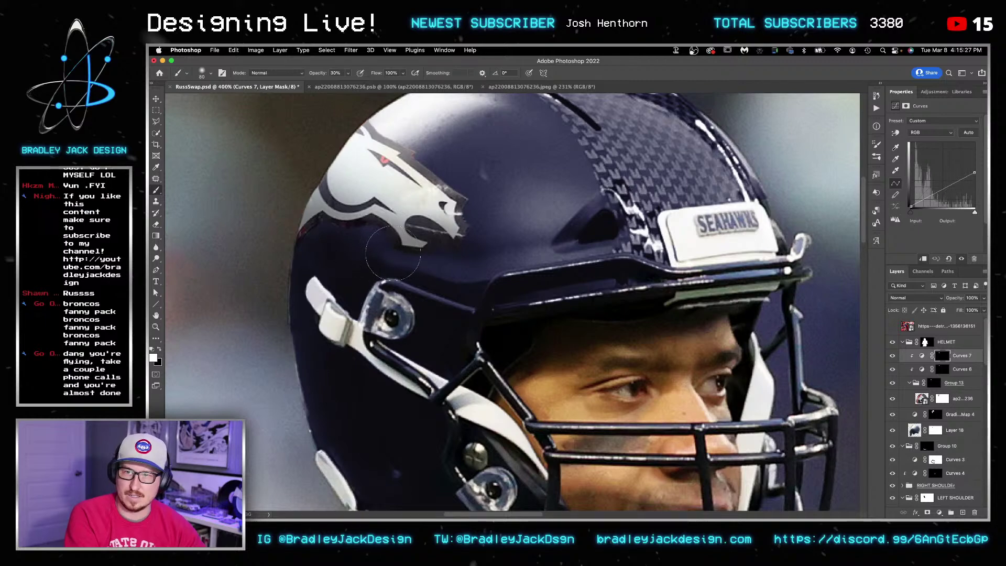
Step: Select the Curves 6 mask with a slightly smaller brush and save the document
{"action": "left_click", "coordinate": [942, 369]}
{"action": "key", "text": "bracketleft"}
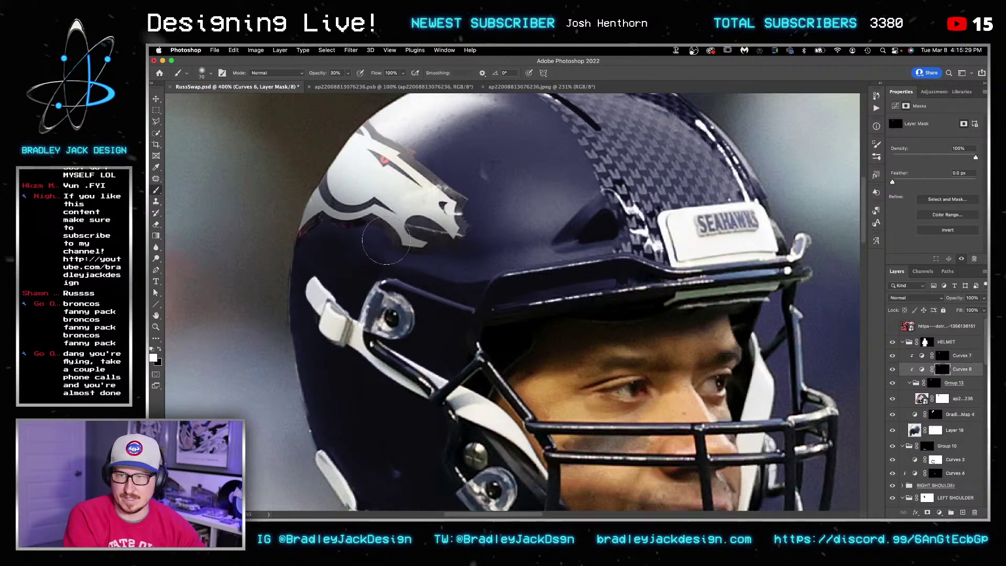
{"action": "scroll", "coordinate": [473, 273], "scroll_direction": "down", "scroll_amount": 5}
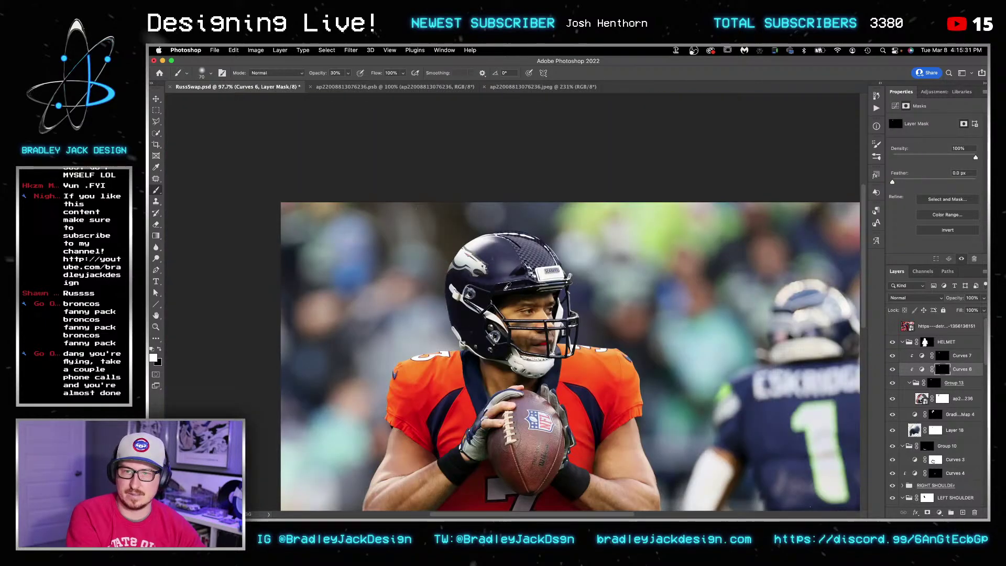
{"action": "key", "text": "ctrl+s"}
{"action": "scroll", "coordinate": [543, 313], "scroll_direction": "down", "scroll_amount": 2}
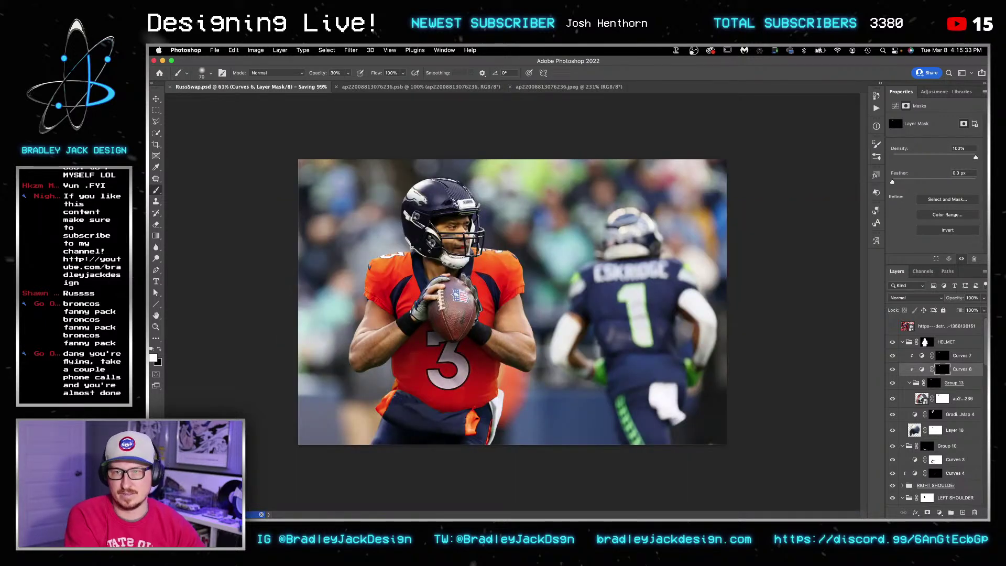
Step: View the image at 100% and set the Curves 7 layer opacity to 50%
{"action": "key", "text": "z"}
{"action": "key", "text": "ctrl+1"}
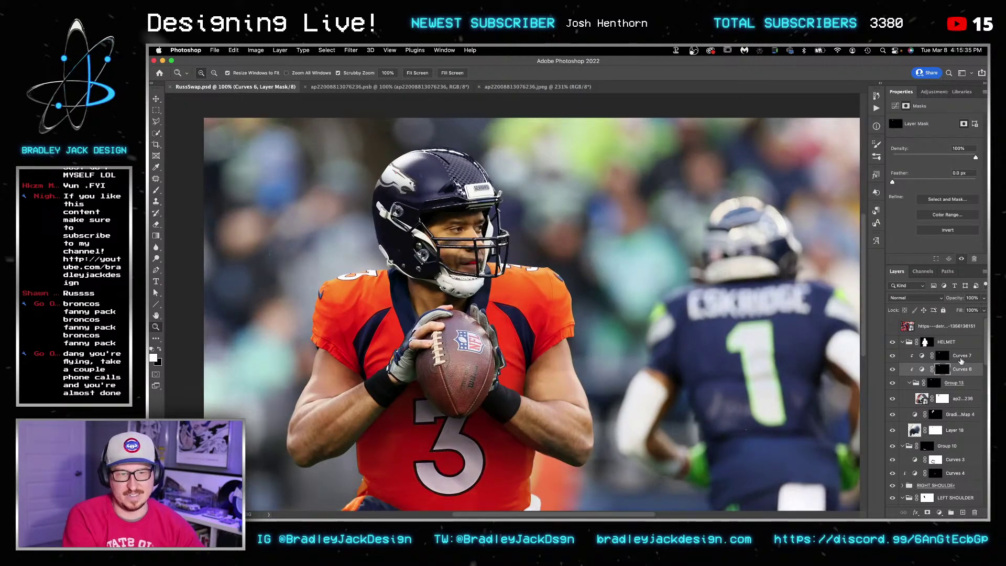
{"action": "left_click", "coordinate": [962, 361]}
{"action": "key", "text": "v"}
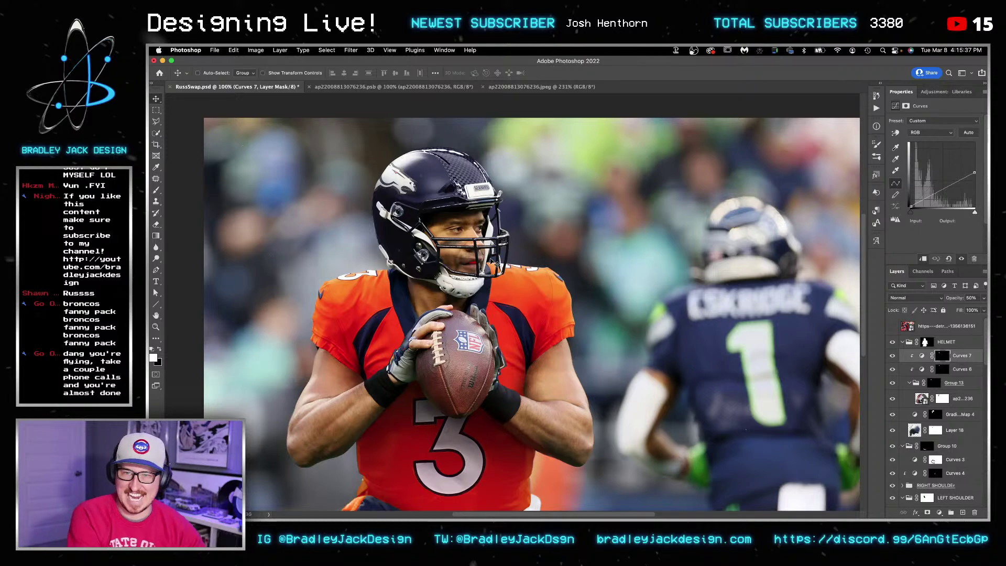
Step: Create a new layer at the top of the HELMET group and set a small Clone Stamp brush for the SEAHAWKS nameplate
{"action": "key", "text": "z"}
{"action": "left_click_drag", "start_coordinate": [481, 189], "coordinate": [643, 233]}
{"action": "left_click", "coordinate": [964, 345]}
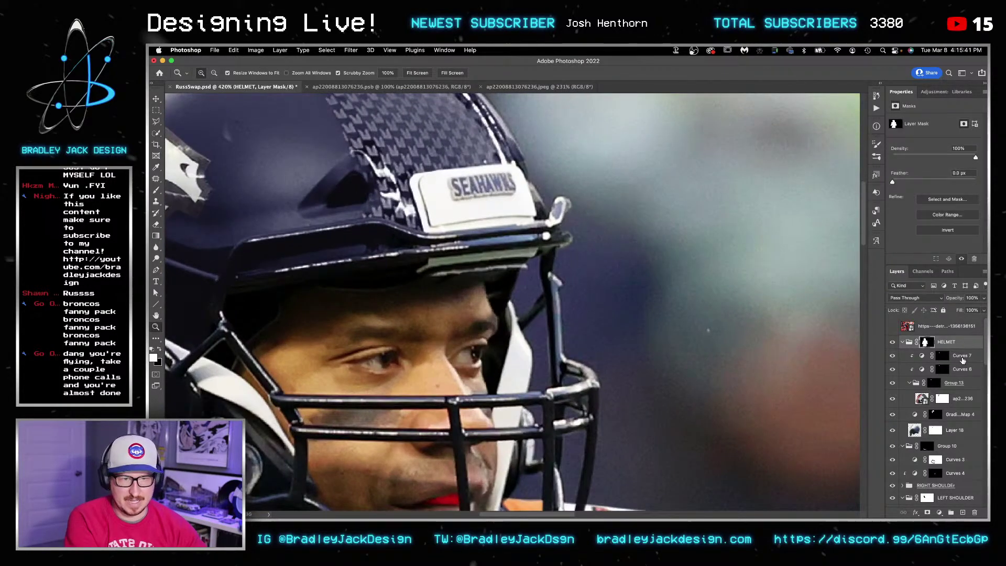
{"action": "key", "text": "ctrl+alt+shift+n"}
{"action": "left_click", "coordinate": [466, 192]}
{"action": "left_click_drag", "start_coordinate": [466, 192], "coordinate": [481, 191]}
{"action": "key", "text": "s"}
{"action": "key", "text": "["}
{"action": "key", "text": "["}
{"action": "key", "text": "["}
{"action": "key", "text": "["}
{"action": "key", "text": "["}
Step: Set the Clone Stamp opacity to 100% and make Layer 19 the active layer
{"action": "key", "text": "alt+["}
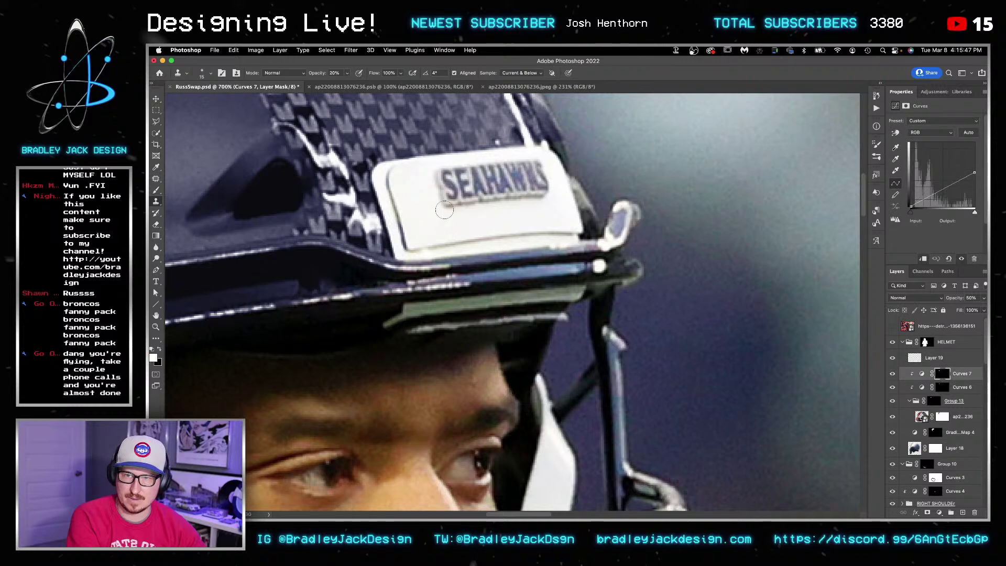
{"action": "key", "text": "0"}
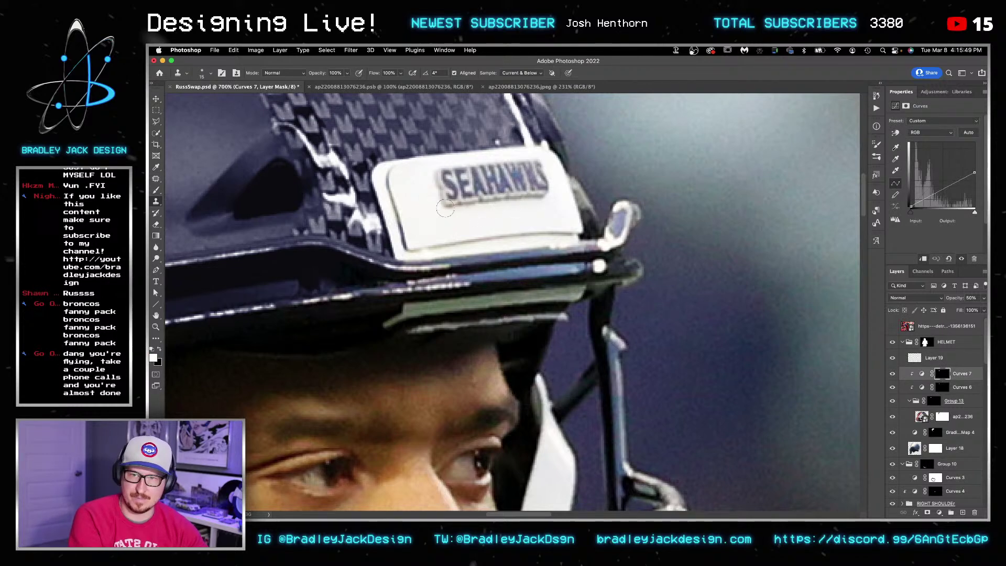
{"action": "key", "text": "super+bracketright"}
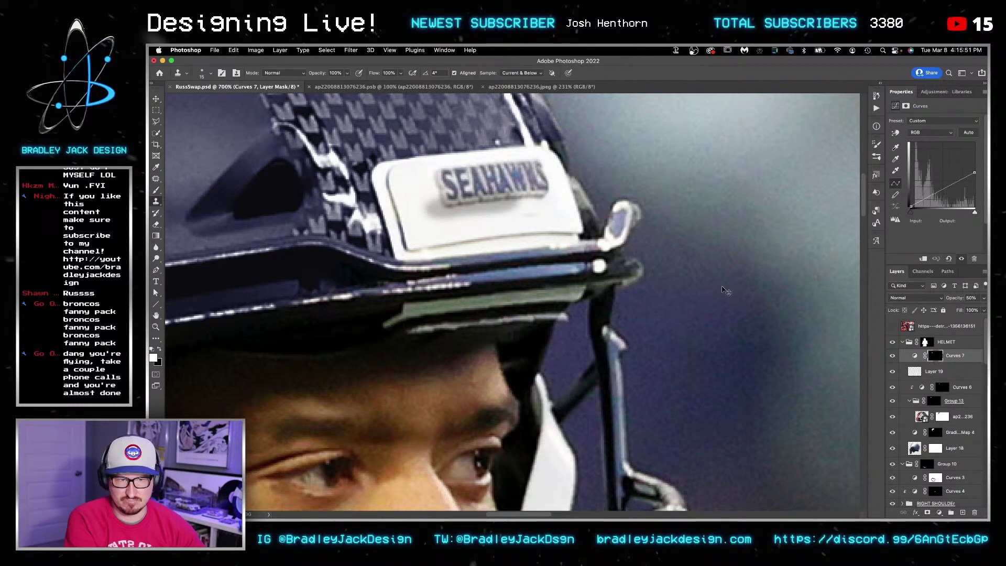
{"action": "key", "text": "super+z"}
{"action": "key", "text": "alt+bracketright"}
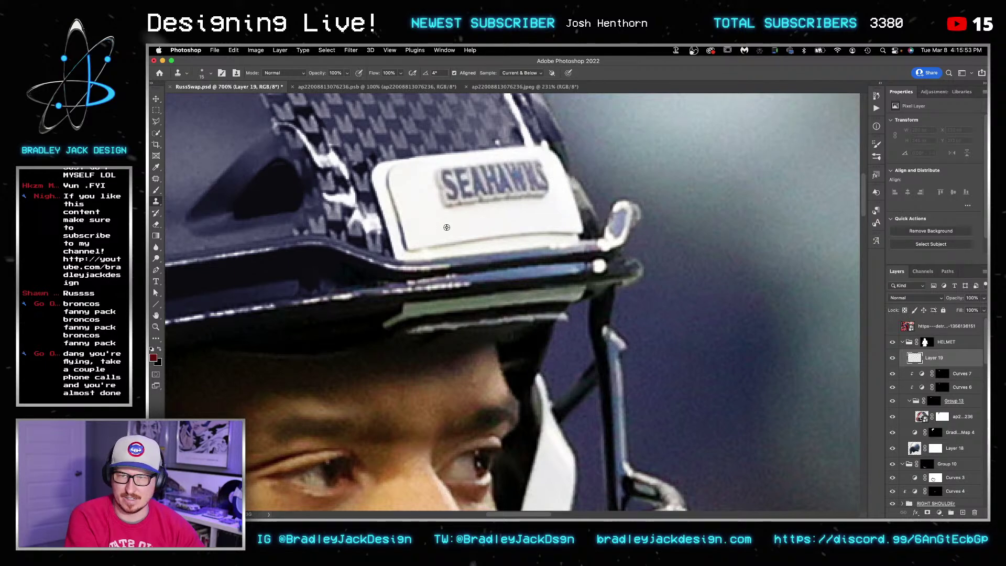
Step: Clone clean white from the front nameplate over the SEAHAWKS lettering on Layer 19
{"action": "mouse_move", "coordinate": [446, 207]}
{"action": "left_mouse_down"}
{"action": "mouse_move", "coordinate": [543, 197]}
{"action": "mouse_move", "coordinate": [532, 212]}
{"action": "left_mouse_up"}
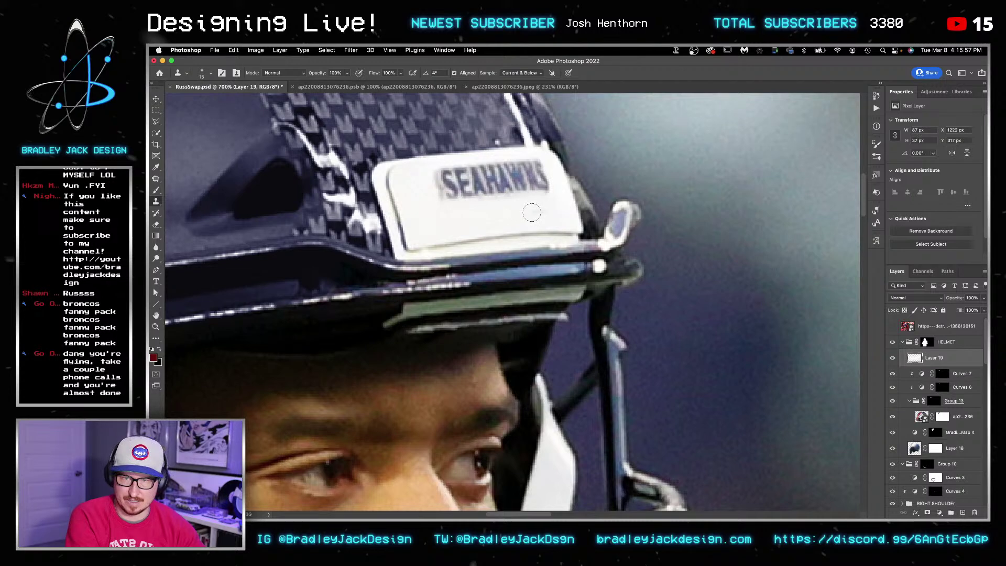
{"action": "mouse_move", "coordinate": [452, 200]}
{"action": "left_mouse_down"}
{"action": "mouse_move", "coordinate": [549, 191]}
{"action": "mouse_move", "coordinate": [440, 194]}
{"action": "mouse_move", "coordinate": [541, 179]}
{"action": "mouse_move", "coordinate": [486, 194]}
{"action": "mouse_move", "coordinate": [544, 204]}
{"action": "left_mouse_up"}
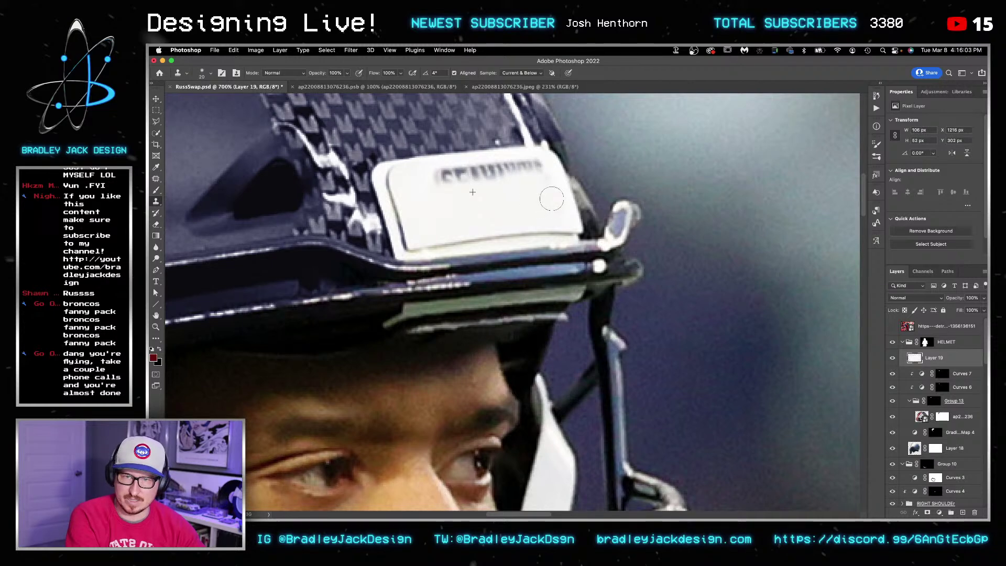
{"action": "left_click", "coordinate": [464, 208], "text": "alt"}
{"action": "mouse_move", "coordinate": [456, 180]}
{"action": "left_mouse_down"}
{"action": "mouse_move", "coordinate": [539, 170]}
{"action": "mouse_move", "coordinate": [441, 175]}
{"action": "left_mouse_up"}
{"action": "key", "text": "bracketright"}
Step: Show the topmost Broncos reference photo, examine its helmet nameplate, and hide that layer again
{"action": "left_click", "coordinate": [893, 326]}
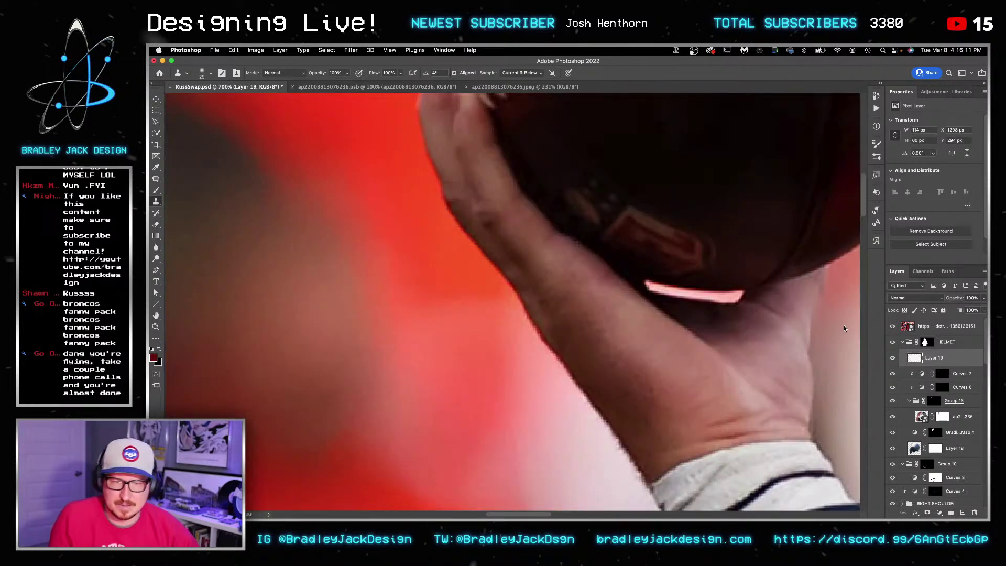
{"action": "key", "text": "v"}
{"action": "scroll", "coordinate": [623, 322], "scroll_direction": "down", "scroll_amount": 3}
{"action": "scroll", "coordinate": [624, 324], "scroll_direction": "down", "scroll_amount": 5}
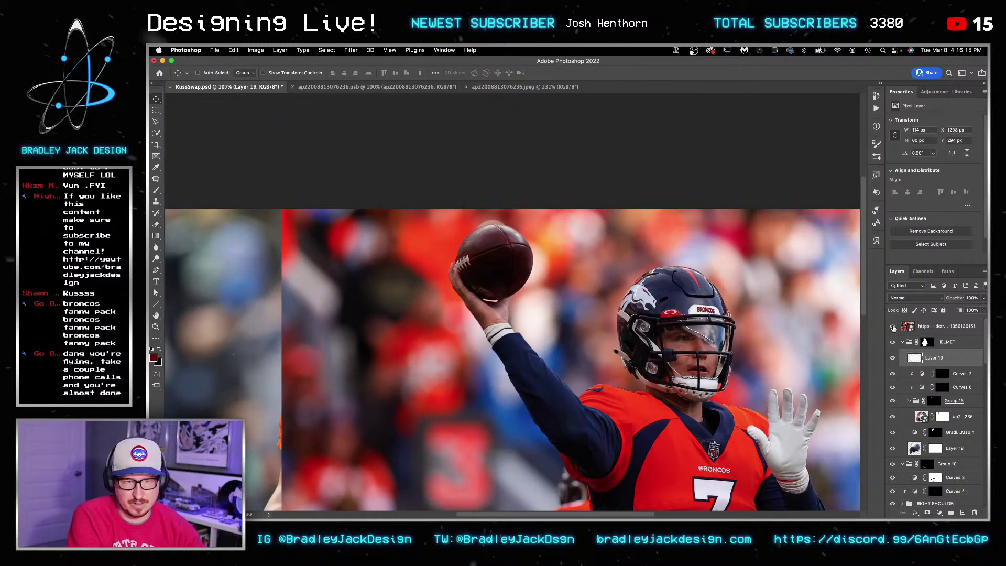
{"action": "left_click", "coordinate": [892, 326]}
Step: In the ap22008813076236.jpeg document, mask the smart object to a rectangle around the helmet's BRONCOS nameplate and convert the masked result to a smart object
{"action": "key", "text": "ctrl+shift+Tab"}
{"action": "key", "text": "m"}
{"action": "left_click_drag", "start_coordinate": [716, 241], "coordinate": [797, 295]}
{"action": "key", "text": "F2"}
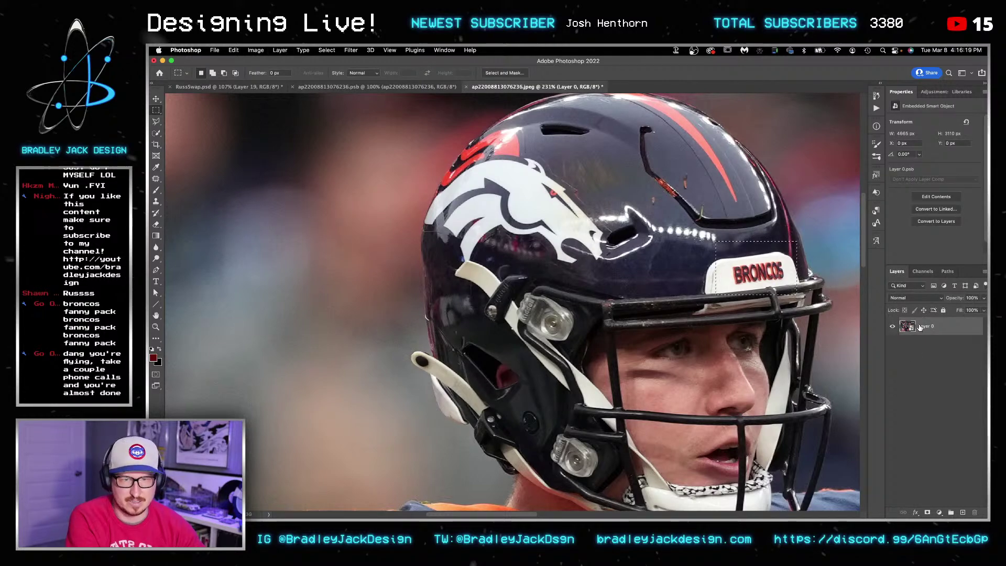
{"action": "left_click", "coordinate": [927, 513]}
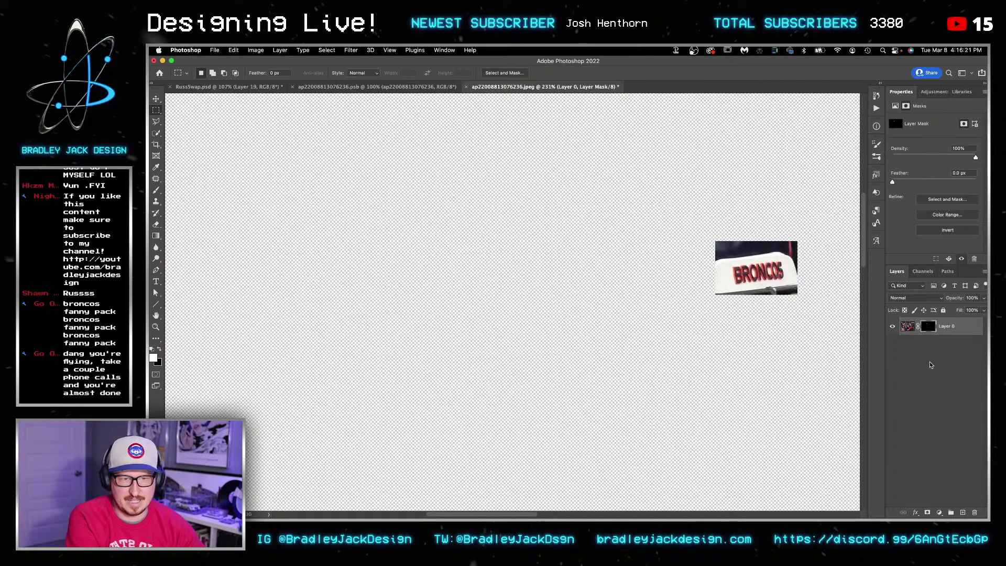
{"action": "key", "text": "F2"}
Step: Bring the BRONCOS nameplate cutout into RussSwap.psd above Layer 19 and position it over the blank front nameplate
{"action": "key", "text": "v"}
{"action": "key", "text": "ctrl+Tab"}
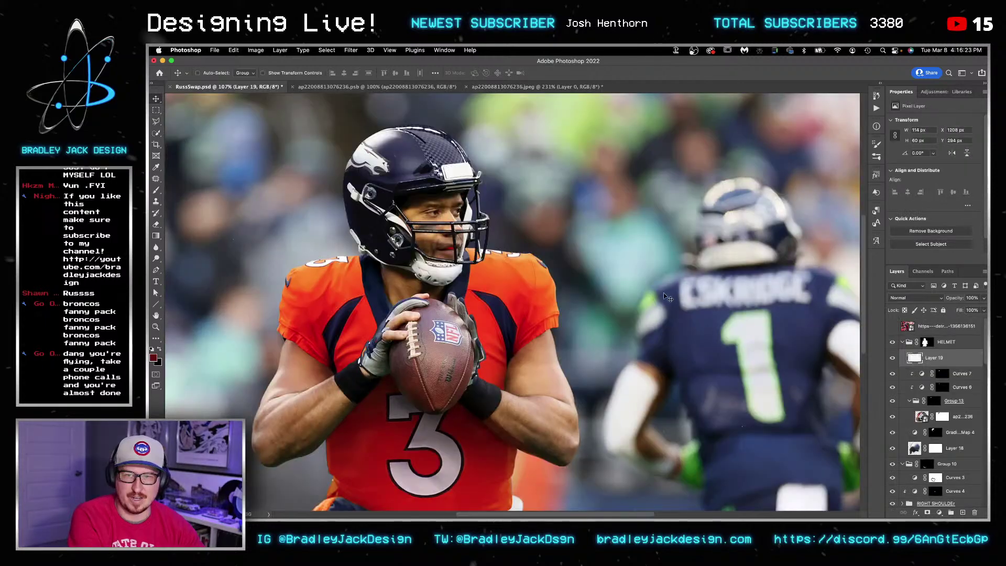
{"action": "key", "text": "ctrl+v"}
{"action": "left_click_drag", "start_coordinate": [519, 303], "coordinate": [454, 166]}
{"action": "scroll", "coordinate": [464, 171], "scroll_direction": "up", "scroll_amount": 5}
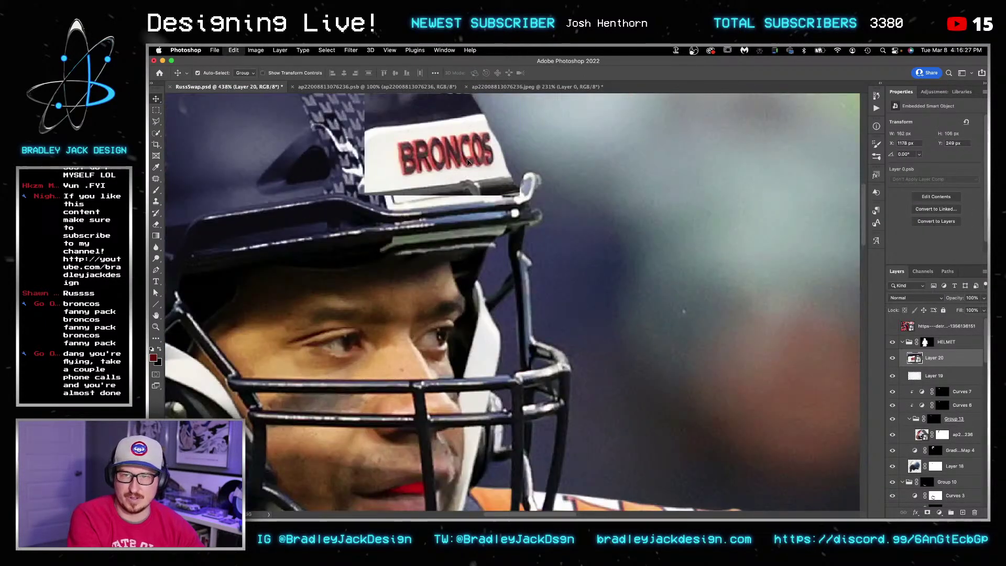
Step: Scale the BRONCOS nameplate cutout down to about 134 × 88 px and set its layer opacity to 50%
{"action": "key", "text": "super+t"}
{"action": "left_click_drag", "start_coordinate": [520, 194], "coordinate": [508, 183]}
{"action": "key", "text": "Return"}
{"action": "key", "text": "5"}
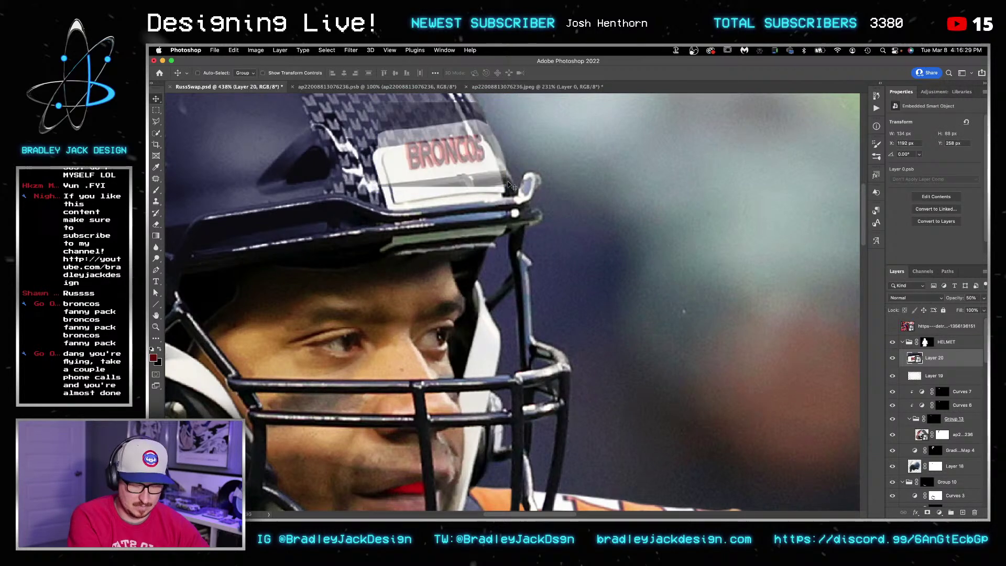
Step: Align the BRONCOS patch (Layer 20) with the helmet's front bumper and set its opacity to 100%
{"action": "left_click_drag", "start_coordinate": [466, 155], "coordinate": [468, 170]}
{"action": "key", "text": "Right"}
{"action": "key", "text": "Down"}
{"action": "key", "text": "0"}
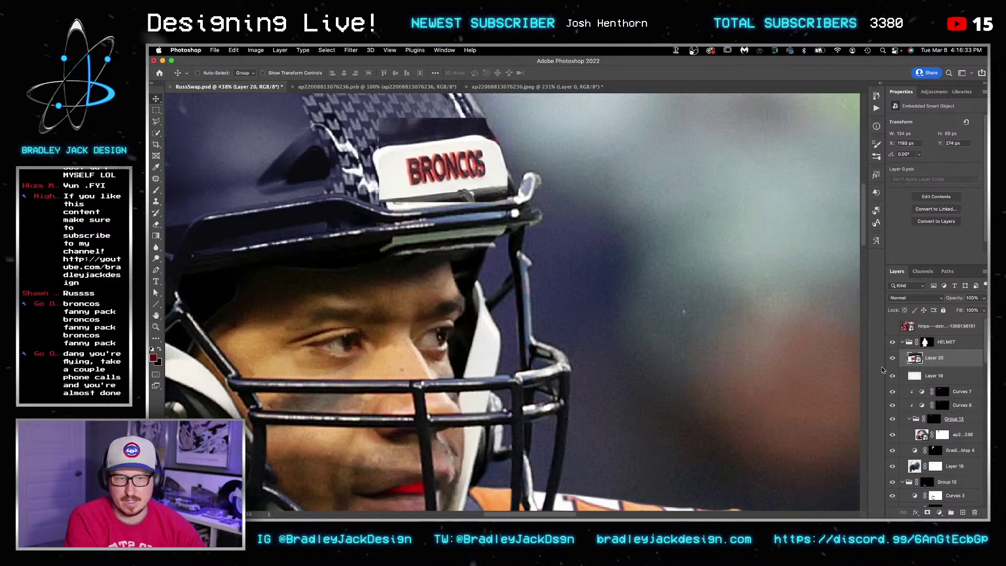
Step: Add a mask to Layer 20, paint out the surplus image around the BRONCOS patch in black, and save the file
{"action": "left_click", "coordinate": [928, 513]}
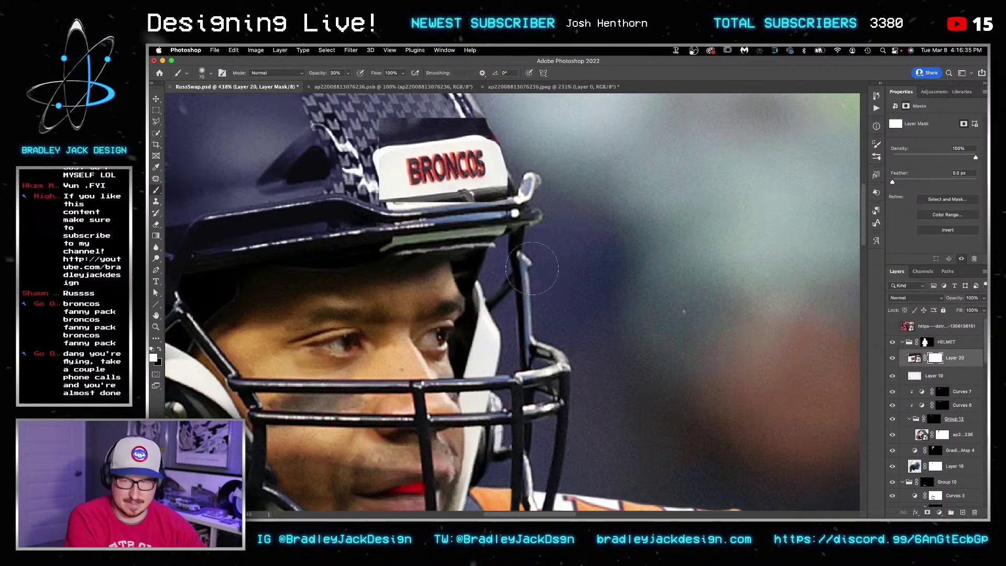
{"action": "key", "text": "b"}
{"action": "key", "text": "d"}
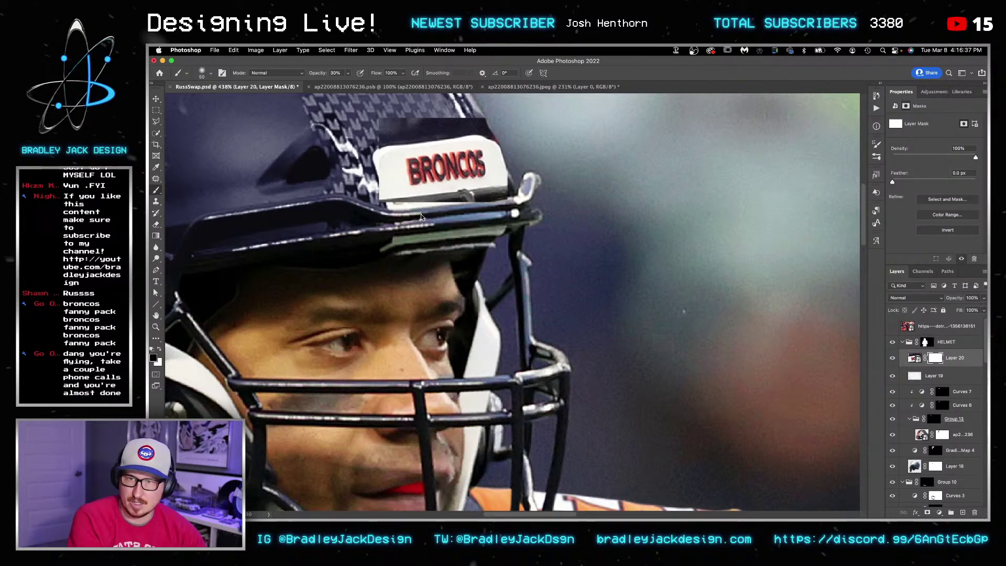
{"action": "left_click_drag", "start_coordinate": [426, 203], "coordinate": [435, 314], "text": "ctrl+alt"}
{"action": "left_click_drag", "start_coordinate": [395, 236], "coordinate": [501, 212]}
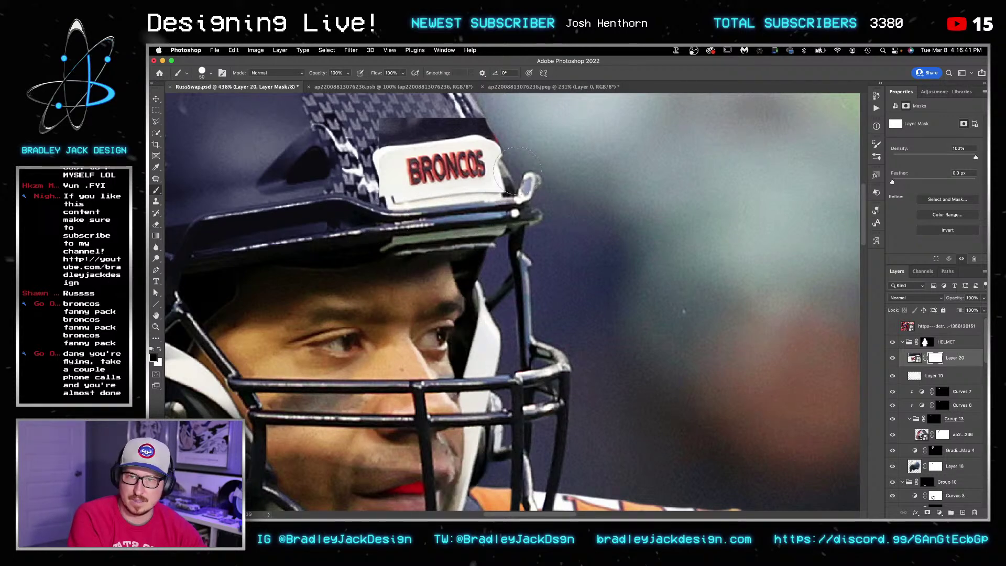
{"action": "left_click_drag", "start_coordinate": [507, 132], "coordinate": [375, 135]}
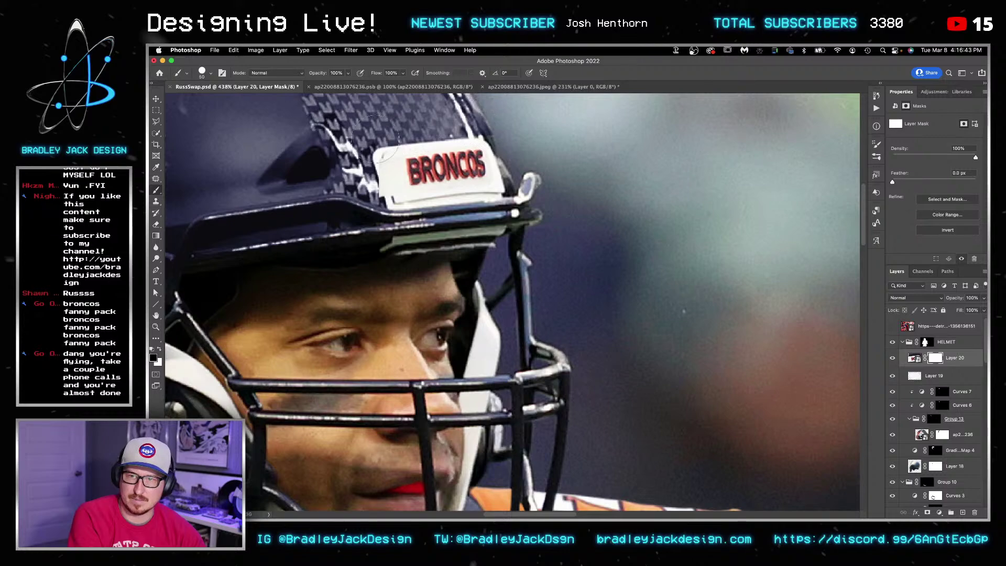
{"action": "scroll", "coordinate": [383, 207], "scroll_direction": "down", "scroll_amount": 8}
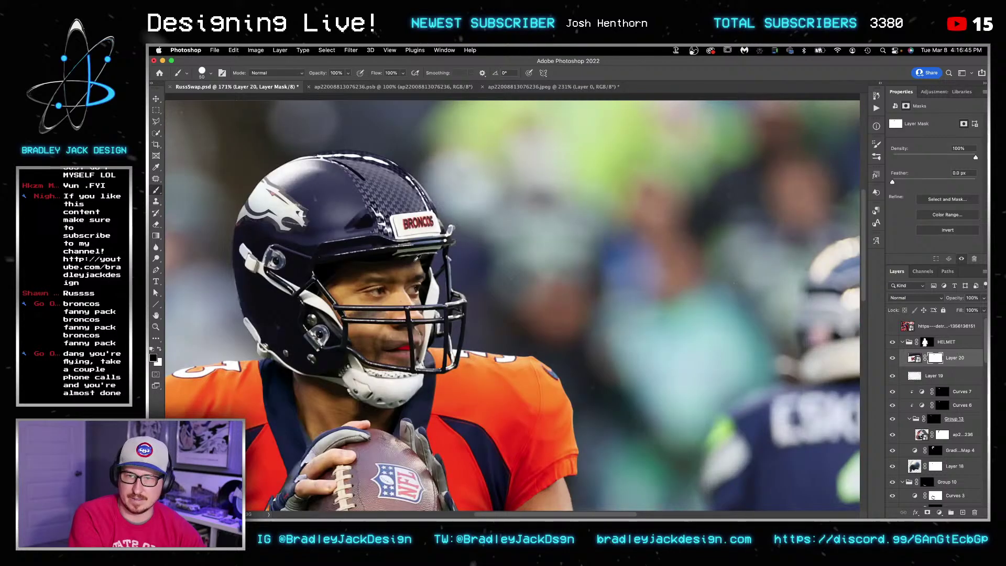
{"action": "key", "text": "v"}
{"action": "key", "text": "super+s"}
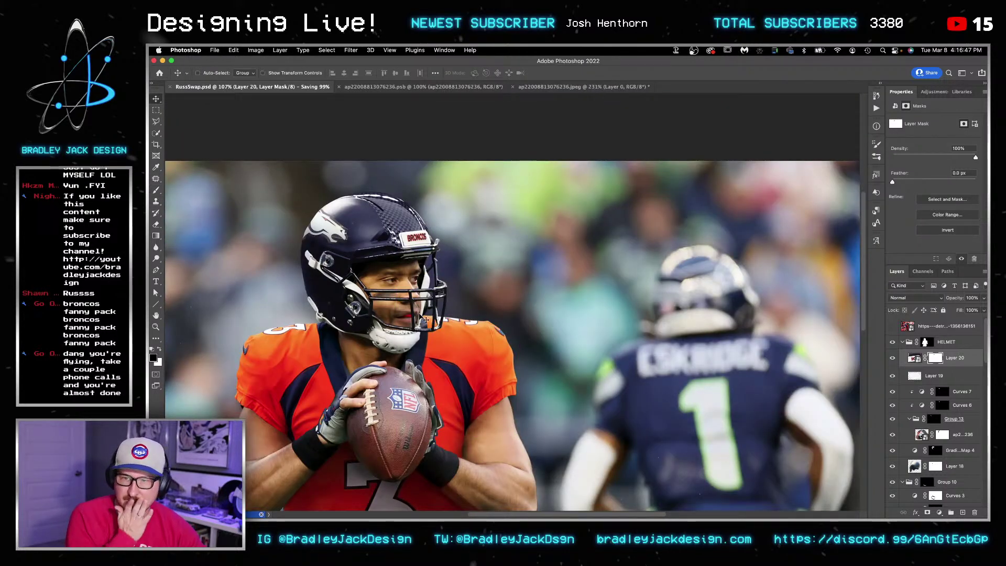
Step: Group all the swap layers from HELMET down to just above Layer 0 copy and name the group SWAP STUFF
{"action": "key", "text": "z"}
{"action": "left_click_drag", "start_coordinate": [394, 211], "coordinate": [450, 210]}
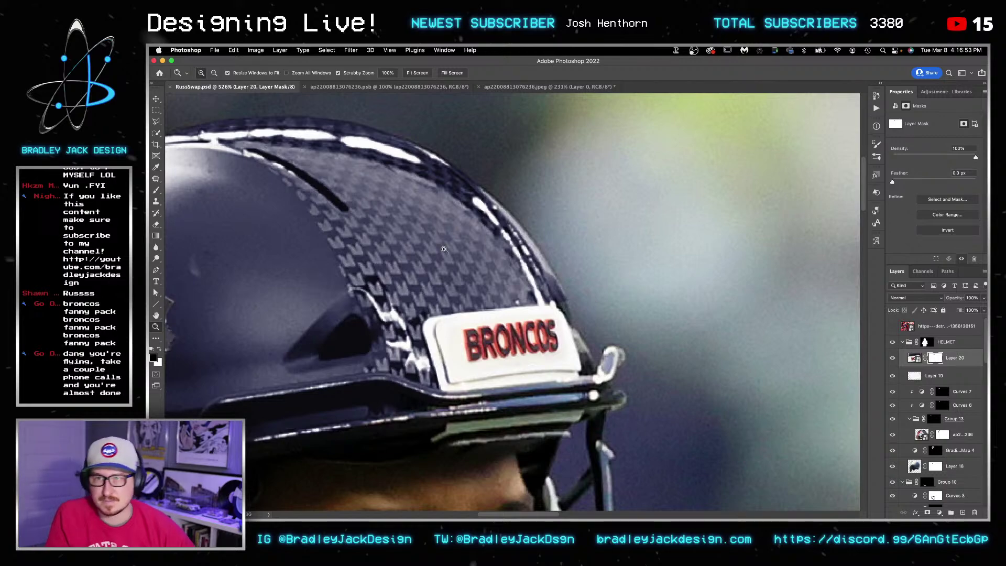
{"action": "left_click", "coordinate": [513, 305], "text": "alt"}
{"action": "left_click", "coordinate": [514, 305], "text": "alt"}
{"action": "left_click", "coordinate": [513, 305], "text": "alt"}
{"action": "left_click", "coordinate": [514, 306], "text": "alt"}
{"action": "left_click", "coordinate": [942, 345]}
{"action": "scroll", "coordinate": [942, 348], "scroll_direction": "down", "scroll_amount": 8}
{"action": "scroll", "coordinate": [942, 348], "scroll_direction": "down", "scroll_amount": 5}
{"action": "left_click", "coordinate": [936, 482], "text": "shift"}
{"action": "key", "text": "super+g"}
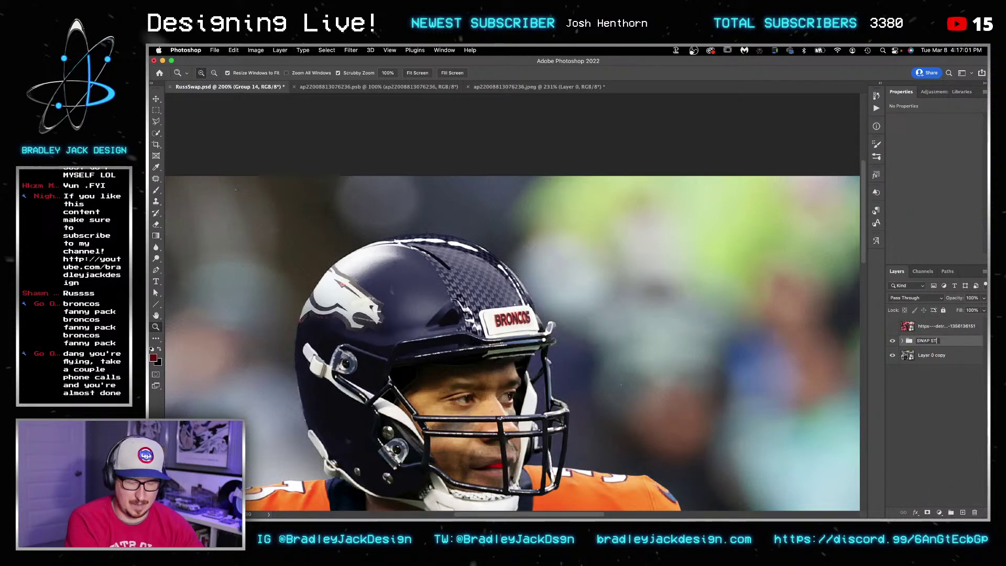
{"action": "key", "text": "Return"}
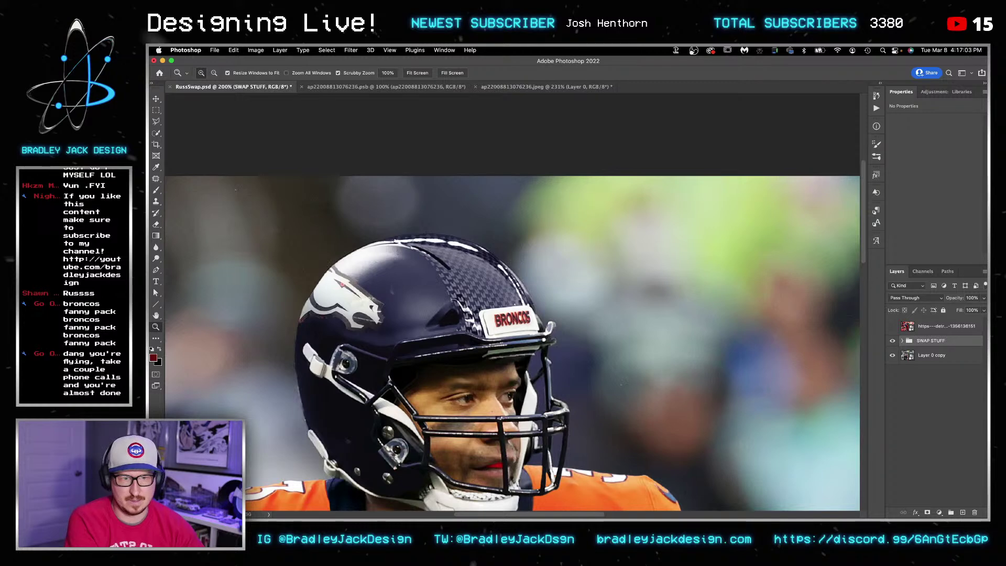
Step: With Layer 0 copy active, load the player's outline from Layer 0 in SWAP STUFF as a selection and expand it
{"action": "left_click", "coordinate": [939, 359]}
{"action": "key", "text": "super+1"}
{"action": "key", "text": "v"}
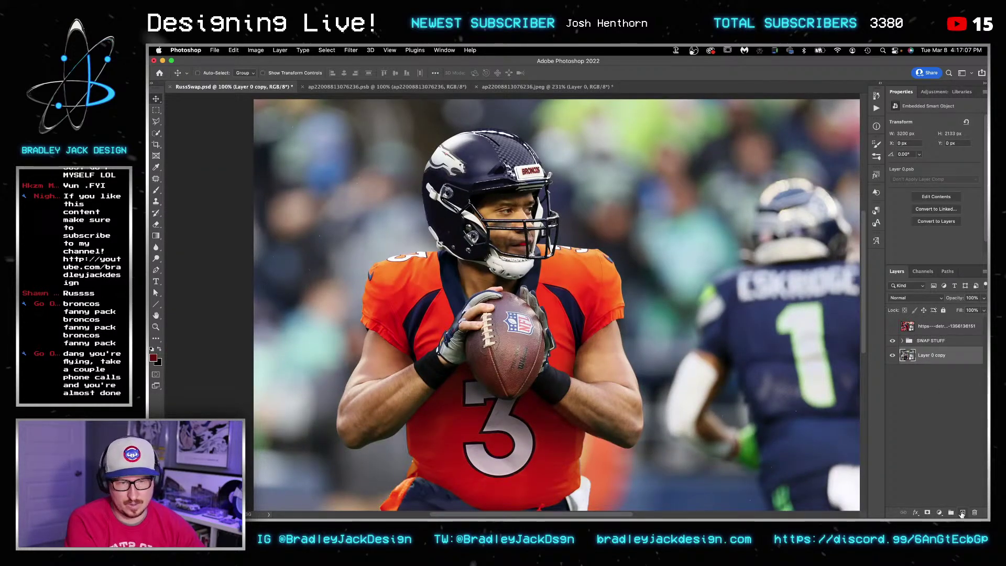
{"action": "left_click", "coordinate": [903, 341]}
{"action": "scroll", "coordinate": [921, 440], "scroll_direction": "down", "scroll_amount": 10}
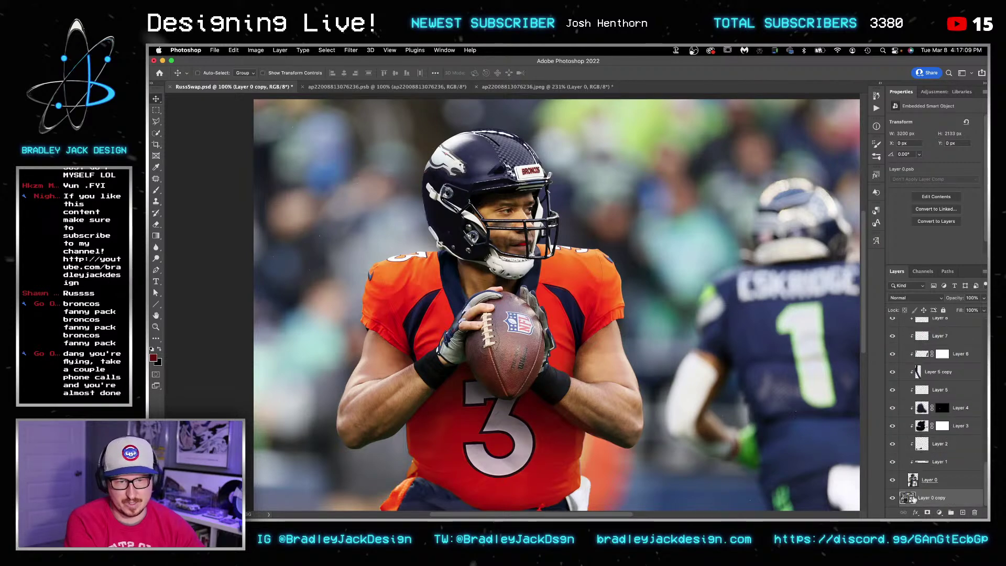
{"action": "left_click", "coordinate": [914, 479], "text": "super"}
{"action": "left_click", "coordinate": [327, 50]}
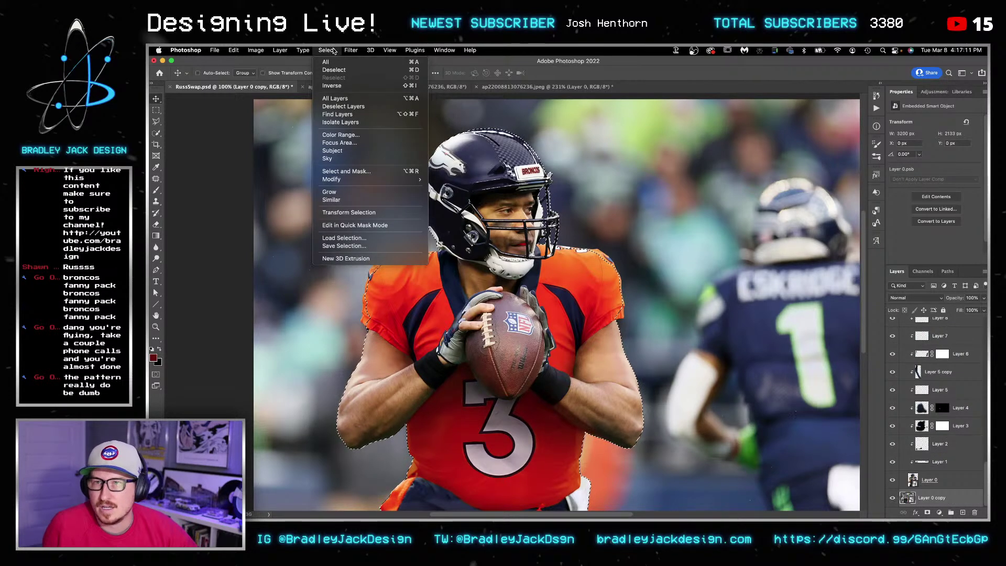
{"action": "mouse_move", "coordinate": [370, 179]}
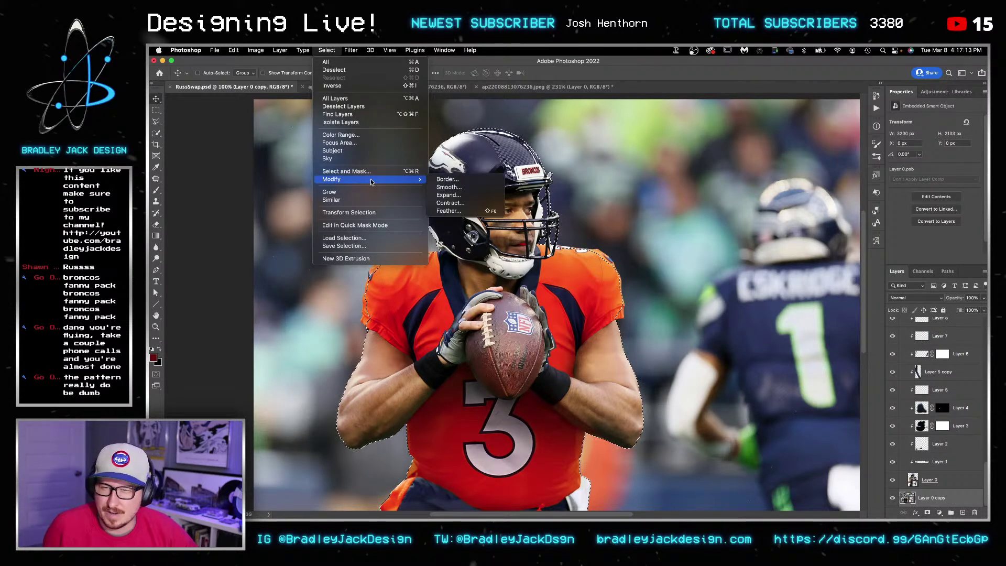
{"action": "left_click", "coordinate": [450, 195]}
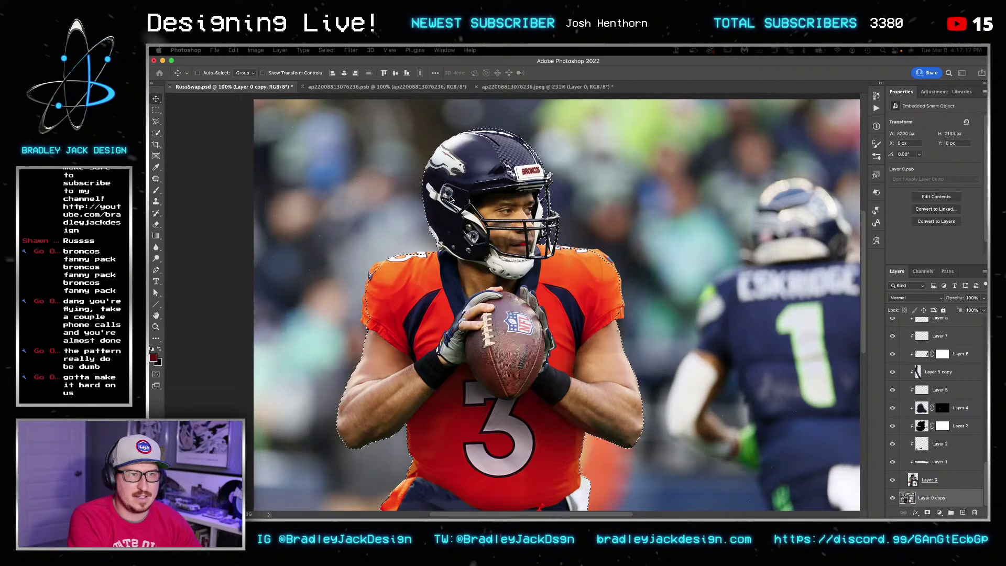
{"action": "key", "text": "Return"}
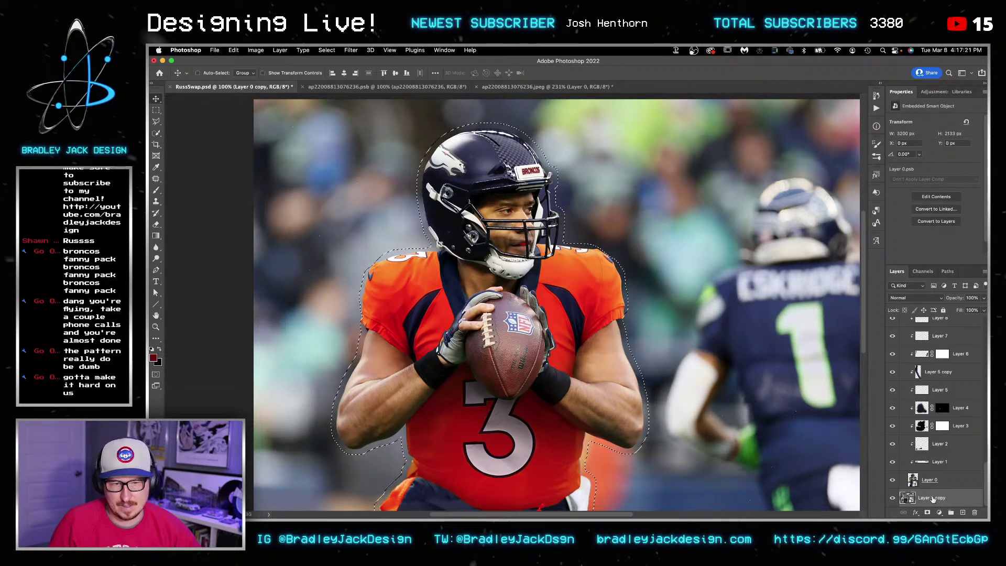
Step: Copy the area inside the expanded player selection from Layer 0 copy onto a new layer
{"action": "right_click", "coordinate": [580, 292]}
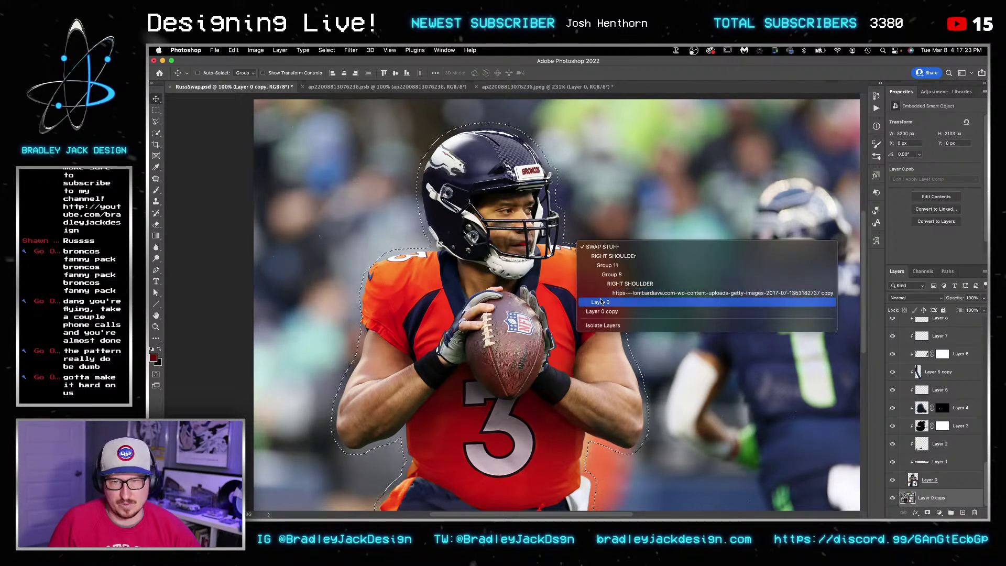
{"action": "key", "text": "Escape"}
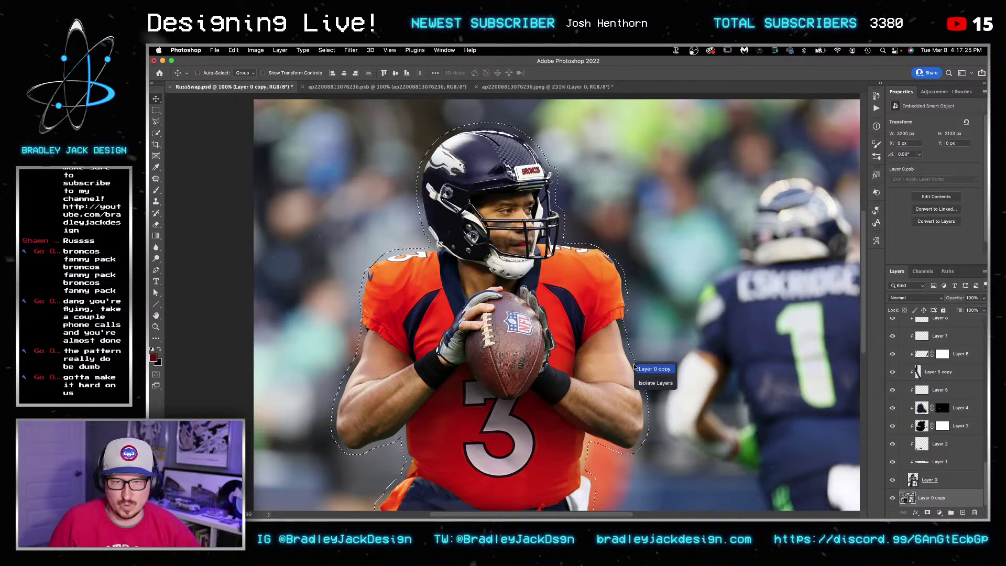
{"action": "key", "text": "m"}
{"action": "right_click", "coordinate": [633, 361]}
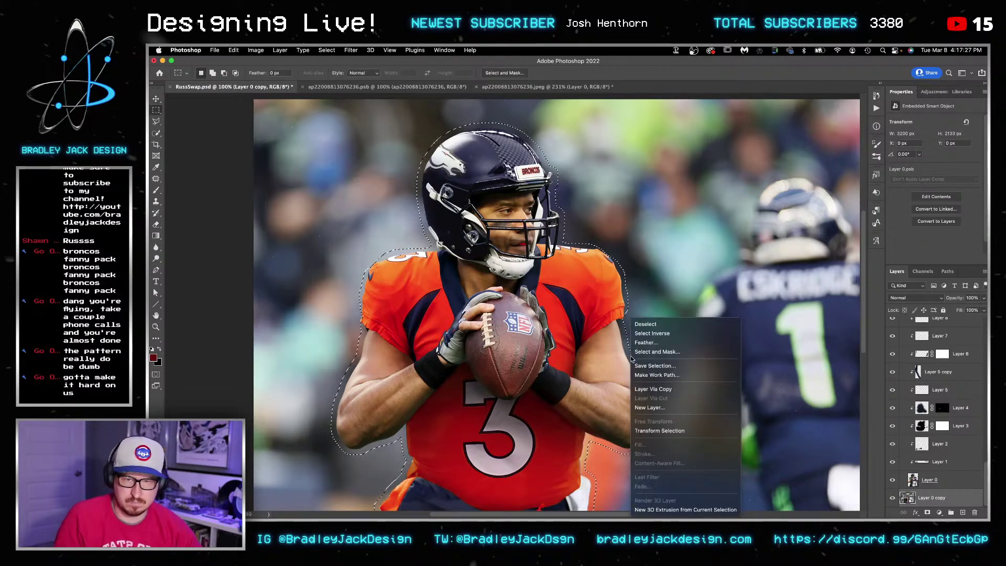
{"action": "key", "text": "Escape"}
{"action": "key", "text": "super+j"}
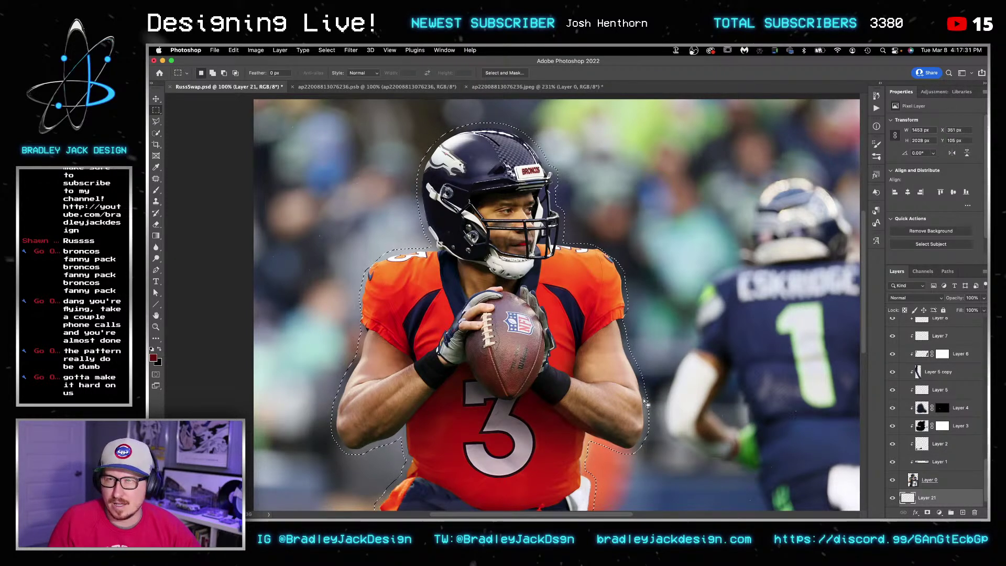
Step: Fill the selected player area on Layer 21 with Content-Aware Fill, sampling all layers and outputting to a new layer
{"action": "right_click", "coordinate": [644, 401]}
{"action": "left_click", "coordinate": [687, 462]}
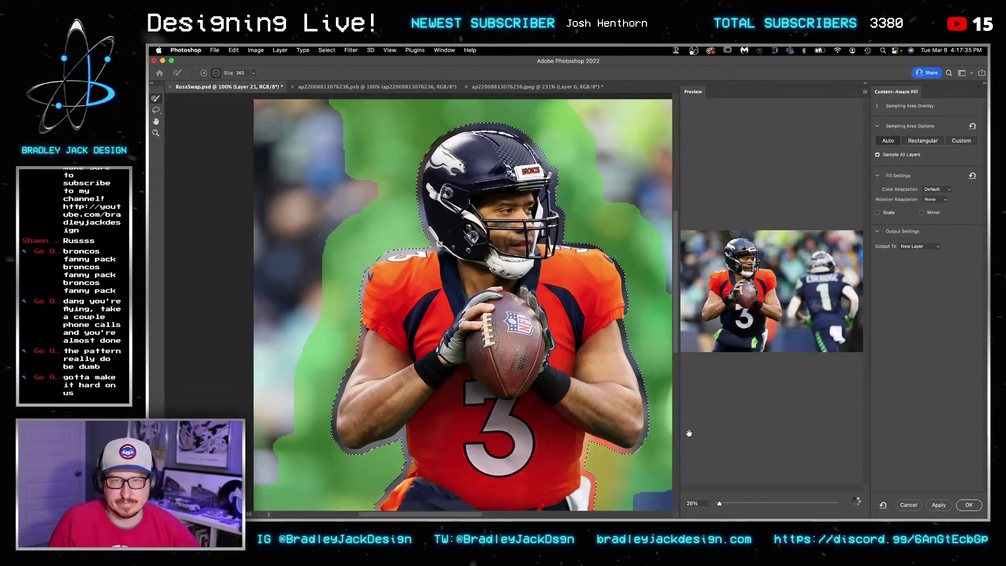
{"action": "key", "text": "Return"}
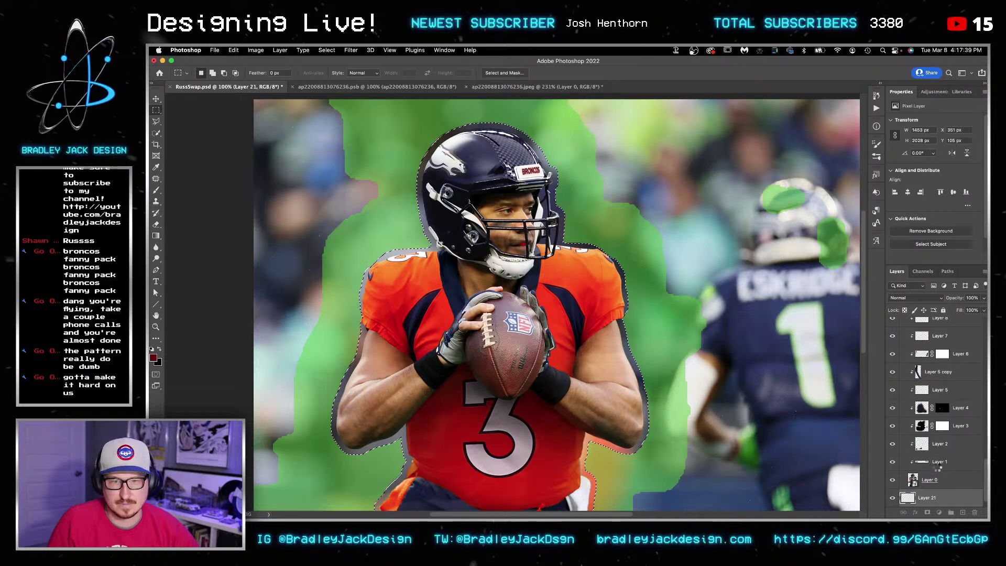
Step: Clear the selection and compare the area around the player with Layer 21 copy hidden and shown
{"action": "left_click", "coordinate": [948, 485]}
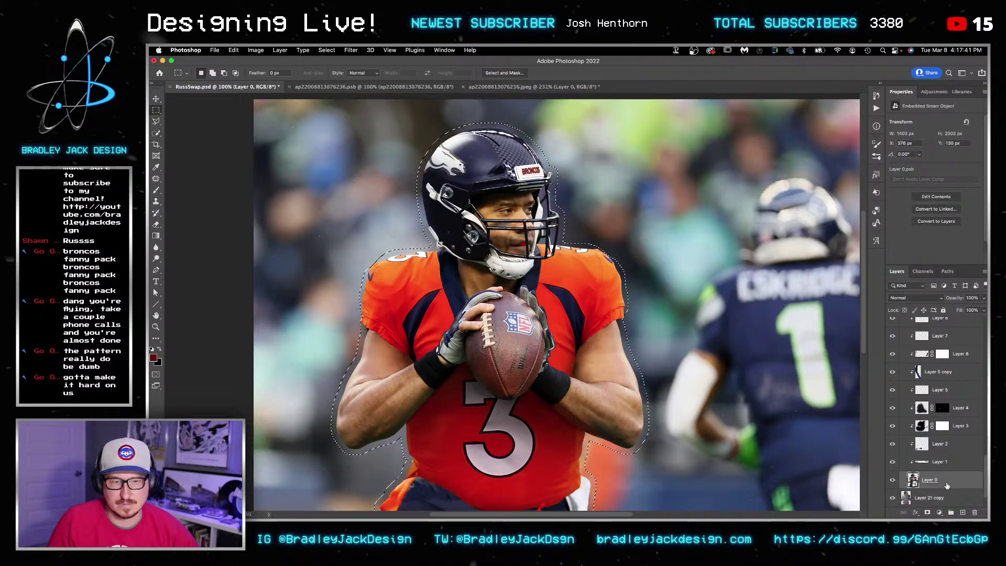
{"action": "left_click", "coordinate": [944, 497]}
{"action": "key", "text": "ctrl+d"}
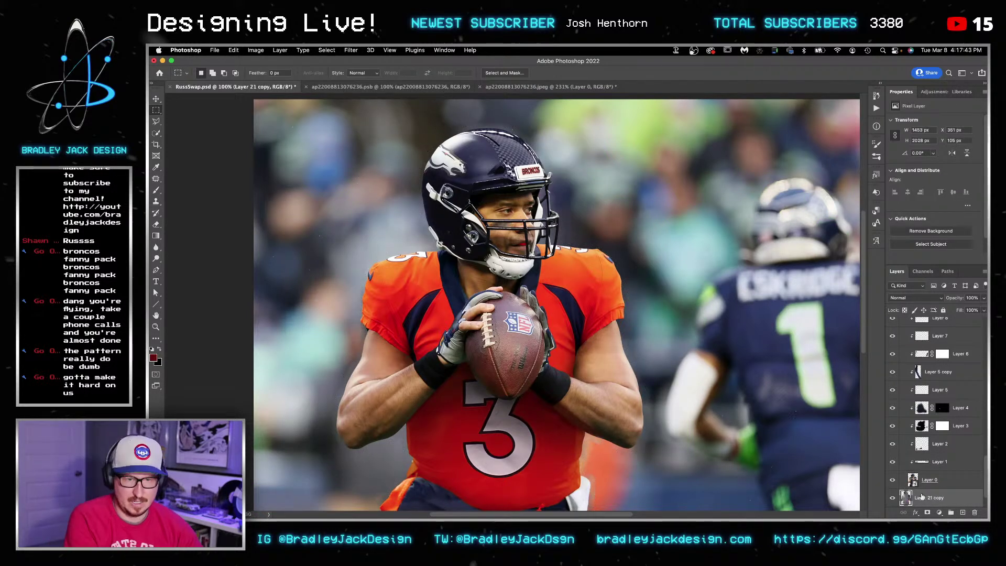
{"action": "left_click", "coordinate": [892, 498]}
{"action": "left_click", "coordinate": [892, 498]}
{"action": "left_click", "coordinate": [892, 499]}
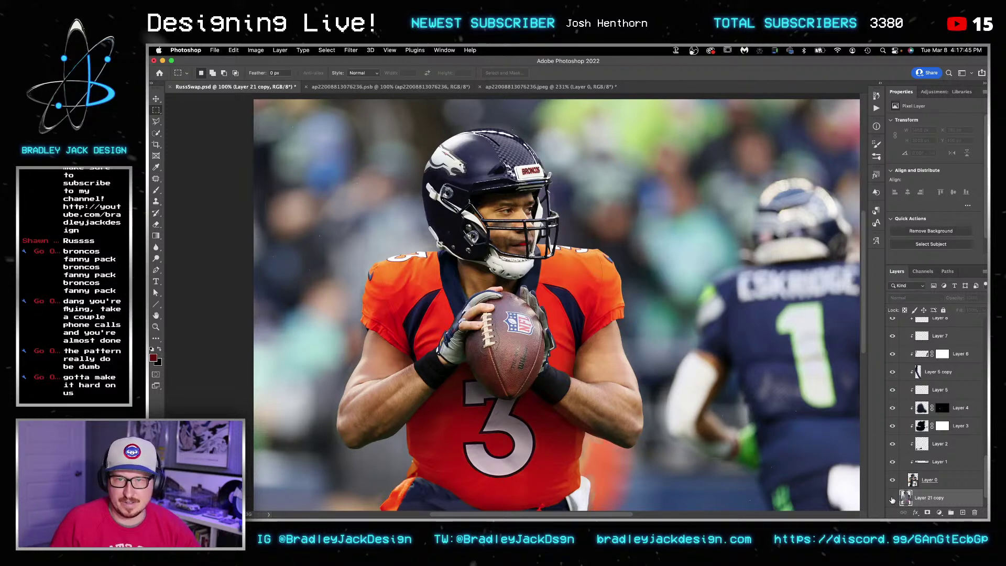
{"action": "left_click", "coordinate": [893, 499]}
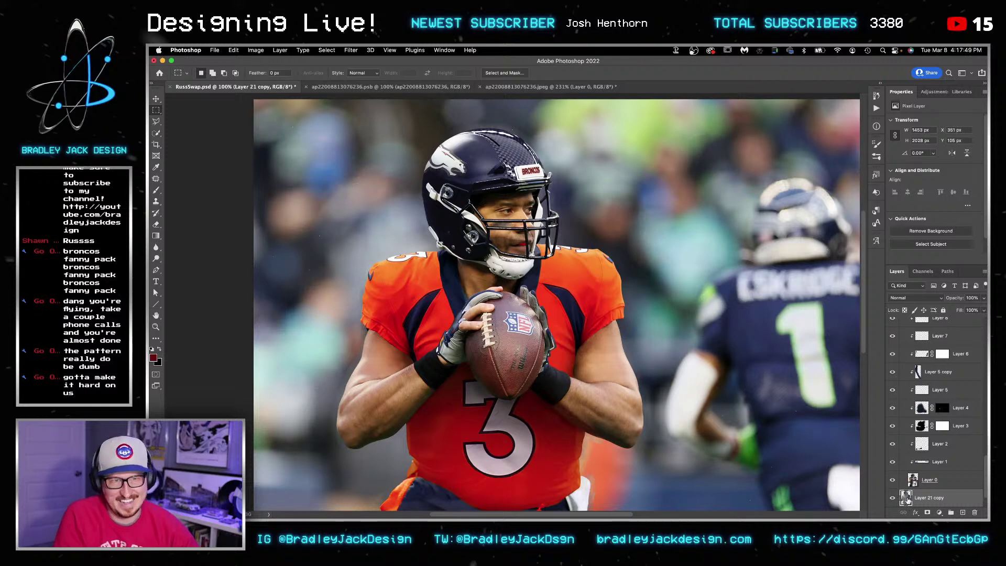
Step: Mask Layer 21 copy to its own outline, set the mask feather to 15 px, and save the file
{"action": "left_click", "coordinate": [909, 499], "text": "super"}
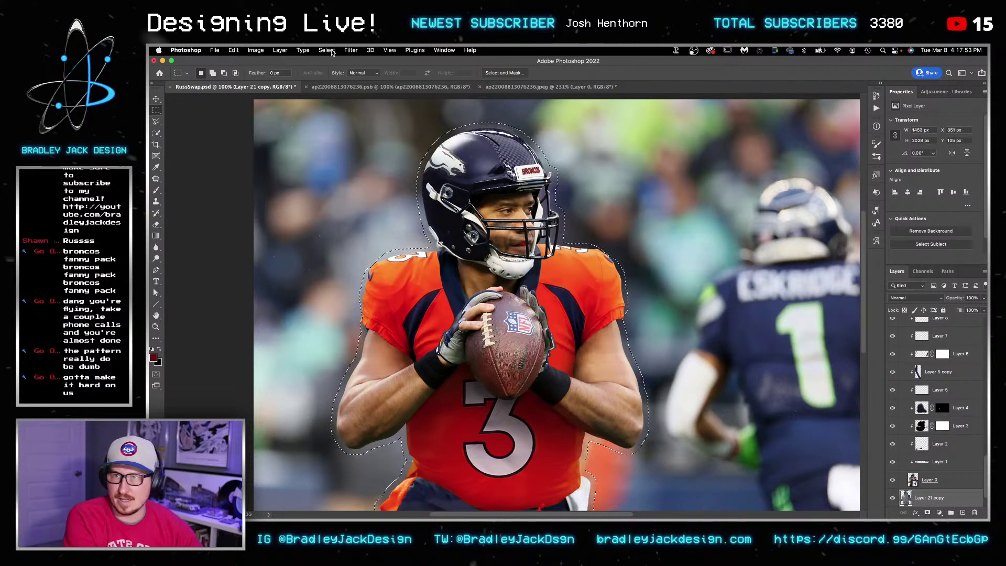
{"action": "left_click", "coordinate": [927, 513]}
{"action": "left_click", "coordinate": [963, 173]}
{"action": "type", "text": "10"}
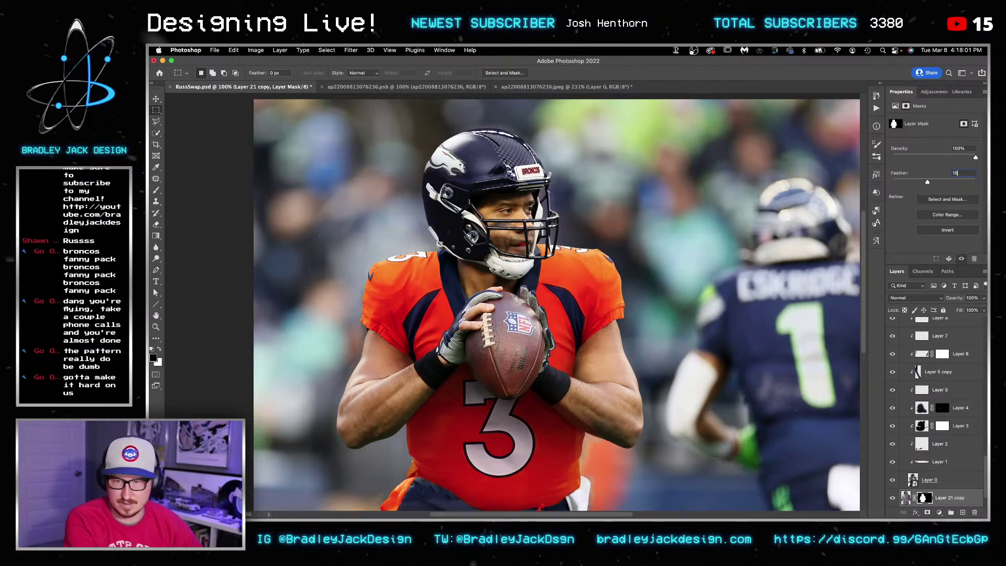
{"action": "type", "text": "v"}
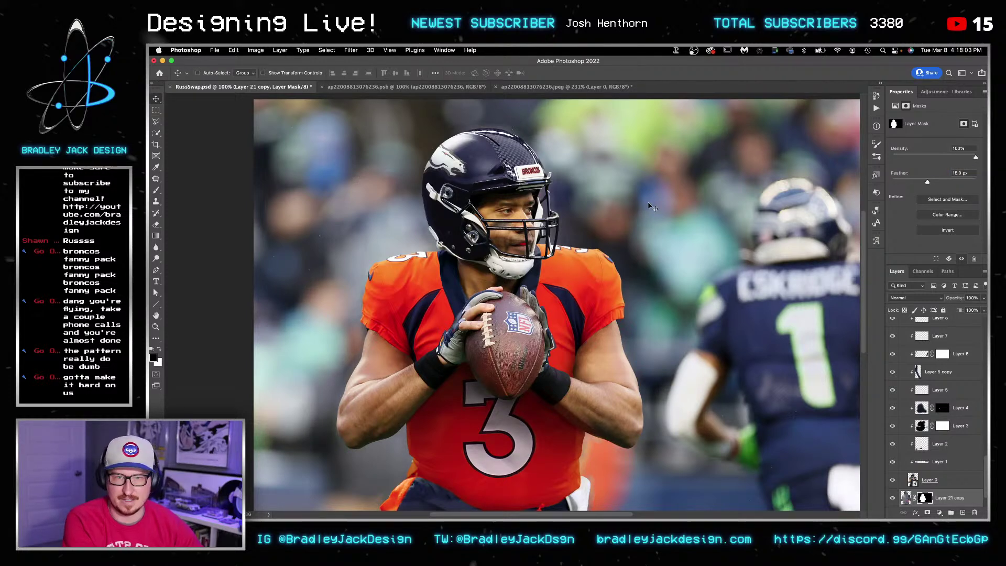
{"action": "scroll", "coordinate": [695, 244], "scroll_direction": "down", "scroll_amount": 2}
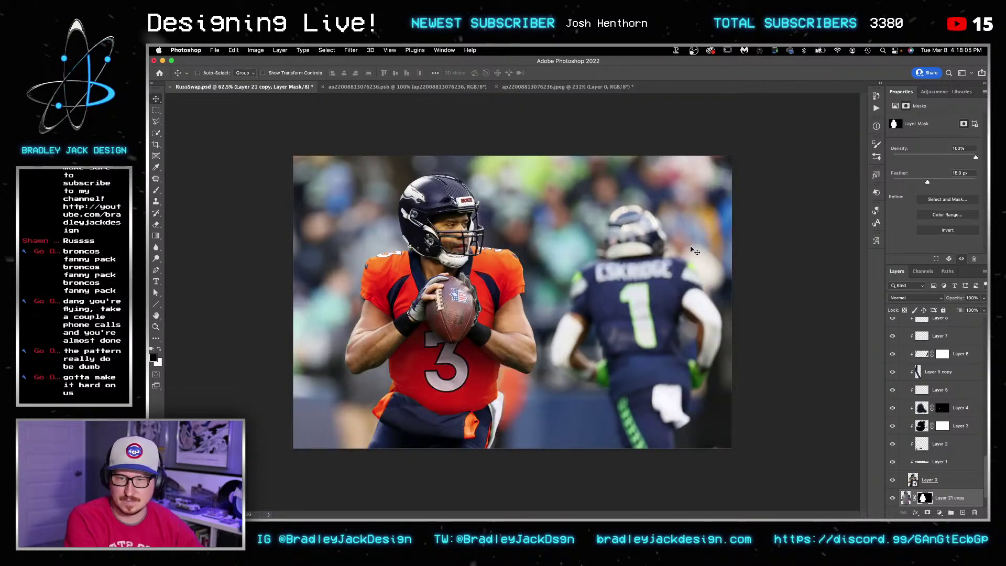
{"action": "key", "text": "ctrl+s"}
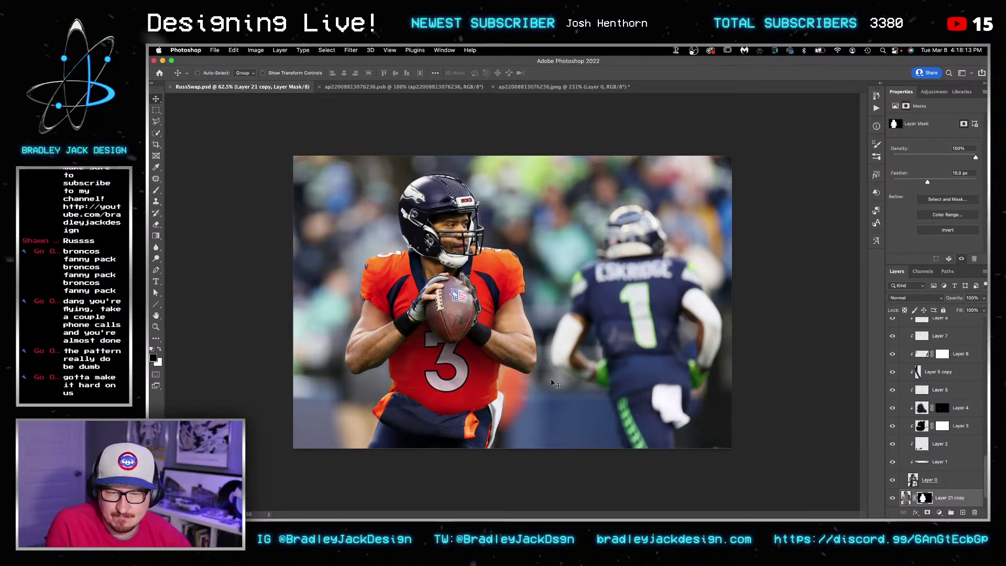
Step: Switch to Safari
{"action": "mouse_move", "coordinate": [493, 502]}
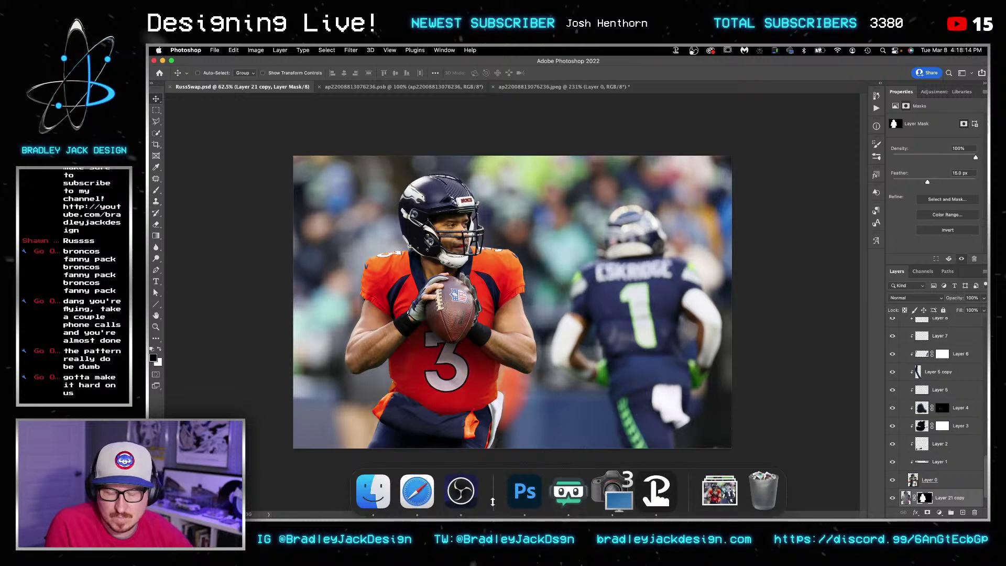
{"action": "left_click", "coordinate": [417, 491]}
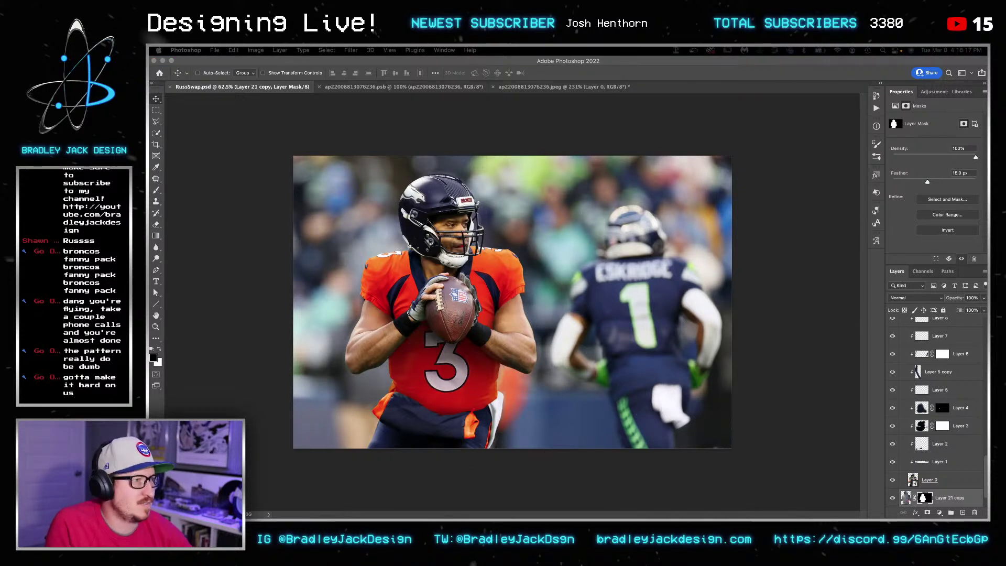
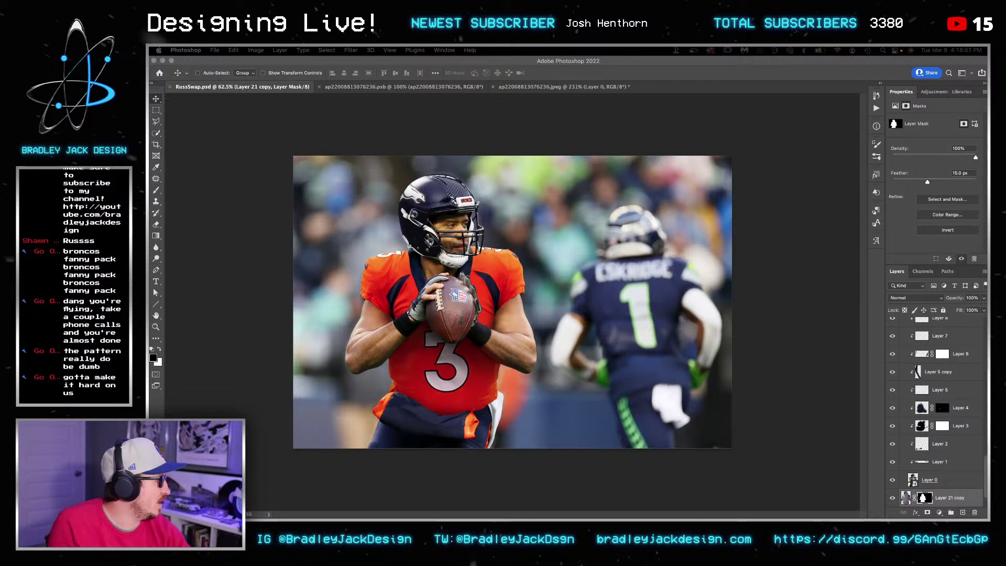
Step: Return to Photoshop and make Layer 21 copy's image active instead of its mask
{"action": "left_click", "coordinate": [824, 294]}
{"action": "left_click", "coordinate": [906, 497]}
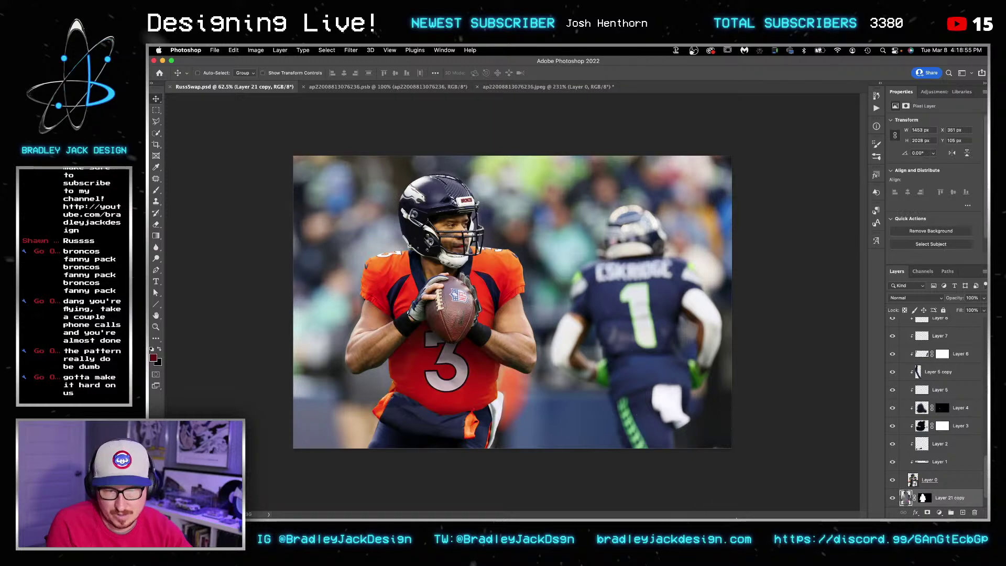
Step: Try placing image 15144496 of a Broncos teammate behind the quarterback, scaled to about 460%
{"action": "left_click", "coordinate": [720, 493]}
{"action": "left_click_drag", "start_coordinate": [523, 146], "coordinate": [776, 478]}
{"action": "left_click_drag", "start_coordinate": [594, 382], "coordinate": [686, 423]}
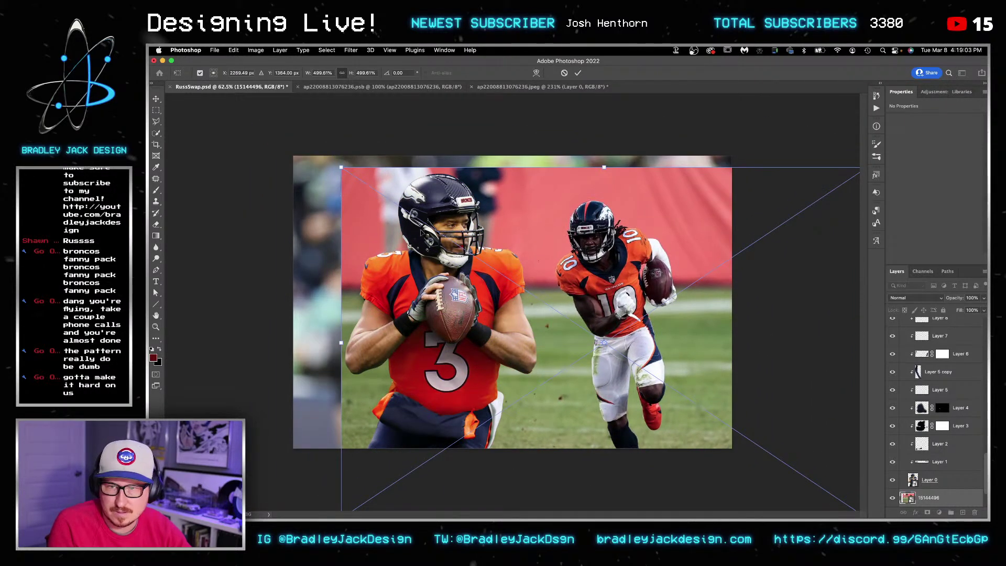
{"action": "left_click_drag", "start_coordinate": [337, 162], "coordinate": [362, 181]}
{"action": "left_click_drag", "start_coordinate": [477, 274], "coordinate": [479, 266]}
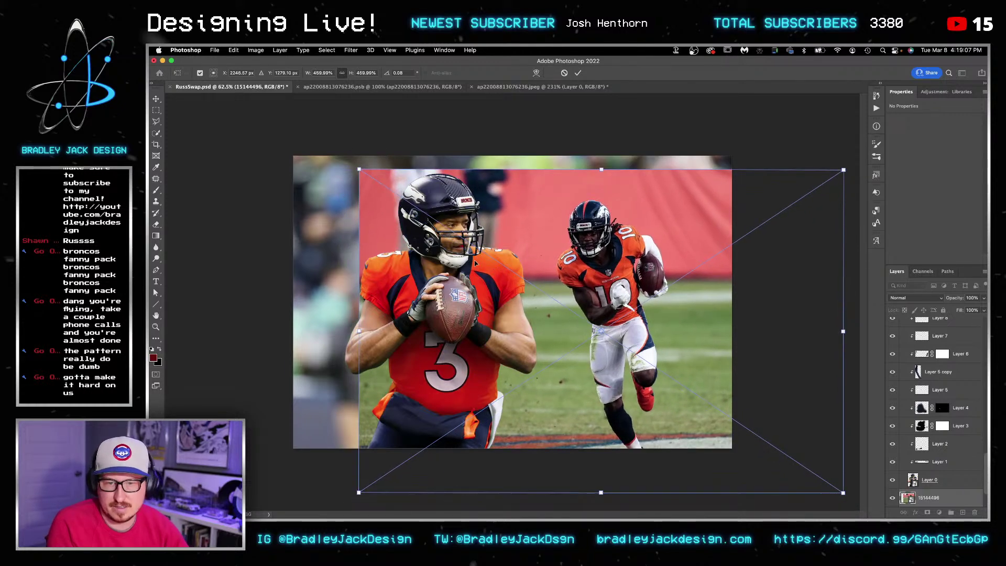
{"action": "key", "text": "Return"}
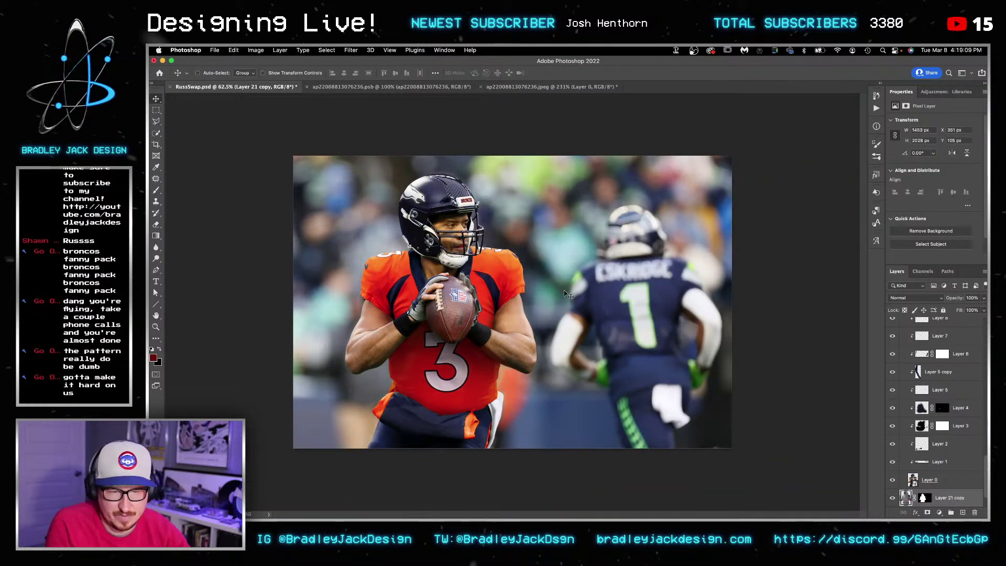
Step: Add a Gradient Map adjustment at the top of the SWAP STUFF group using the black-to-white gradient from the Basics presets
{"action": "key", "text": "z"}
{"action": "left_click_drag", "start_coordinate": [442, 188], "coordinate": [490, 189]}
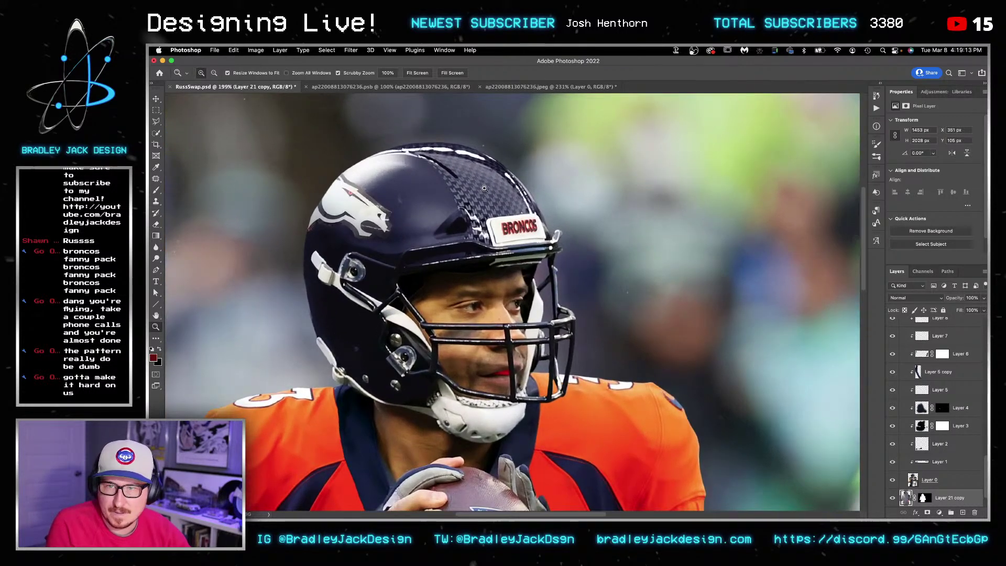
{"action": "scroll", "coordinate": [941, 413], "scroll_direction": "up", "scroll_amount": 10}
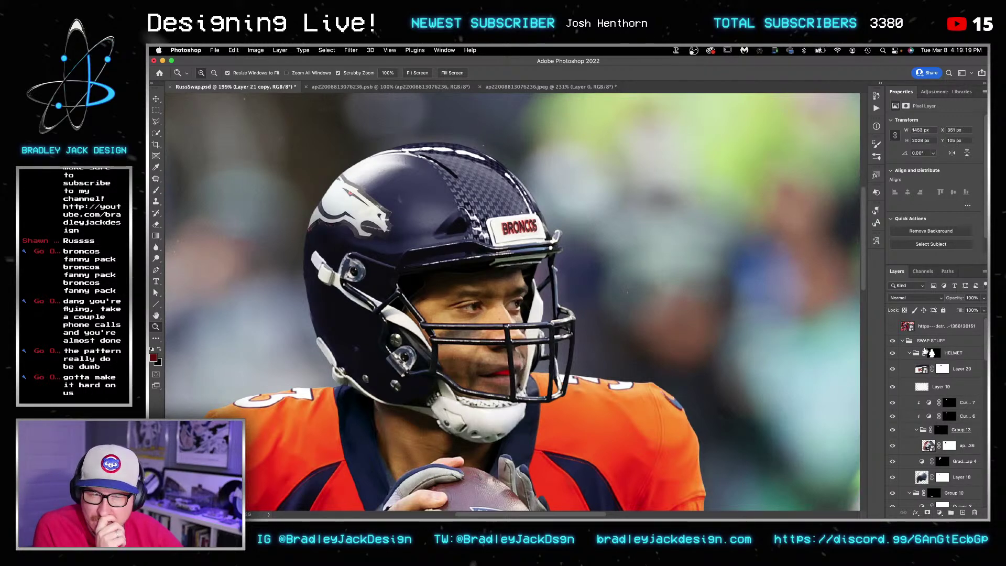
{"action": "left_click", "coordinate": [931, 342]}
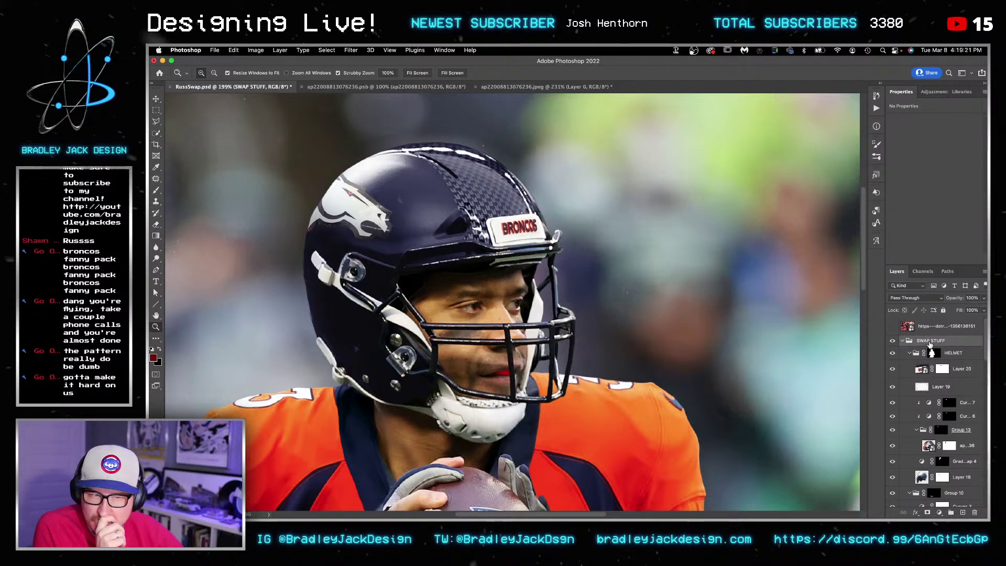
{"action": "left_click", "coordinate": [935, 92]}
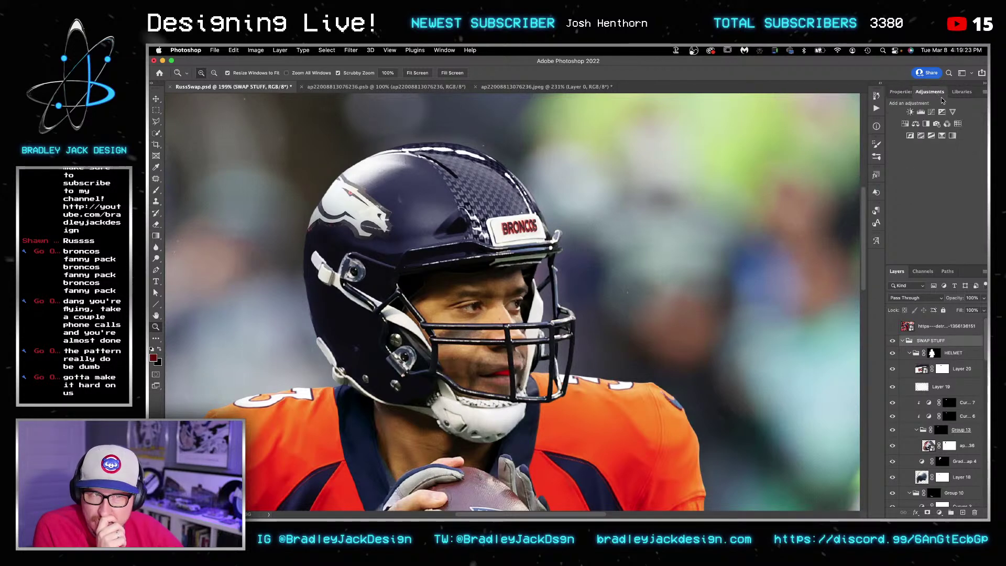
{"action": "left_click", "coordinate": [951, 136]}
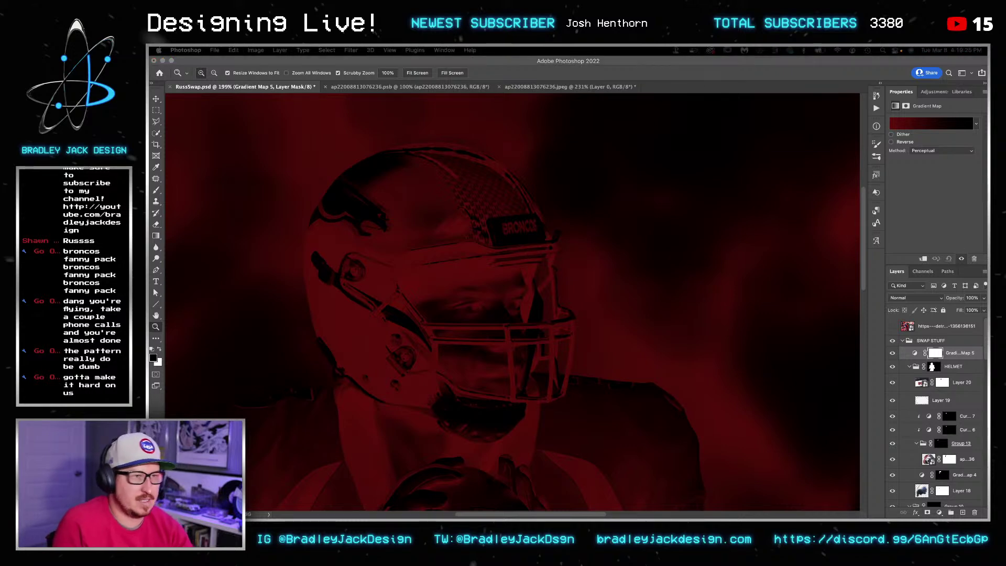
{"action": "left_click", "coordinate": [908, 127]}
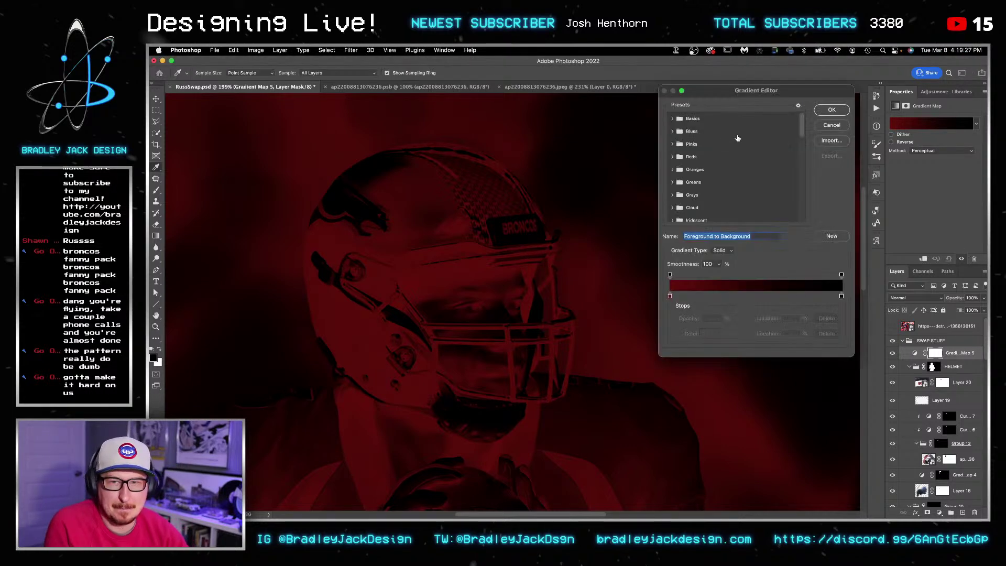
{"action": "left_click", "coordinate": [684, 132]}
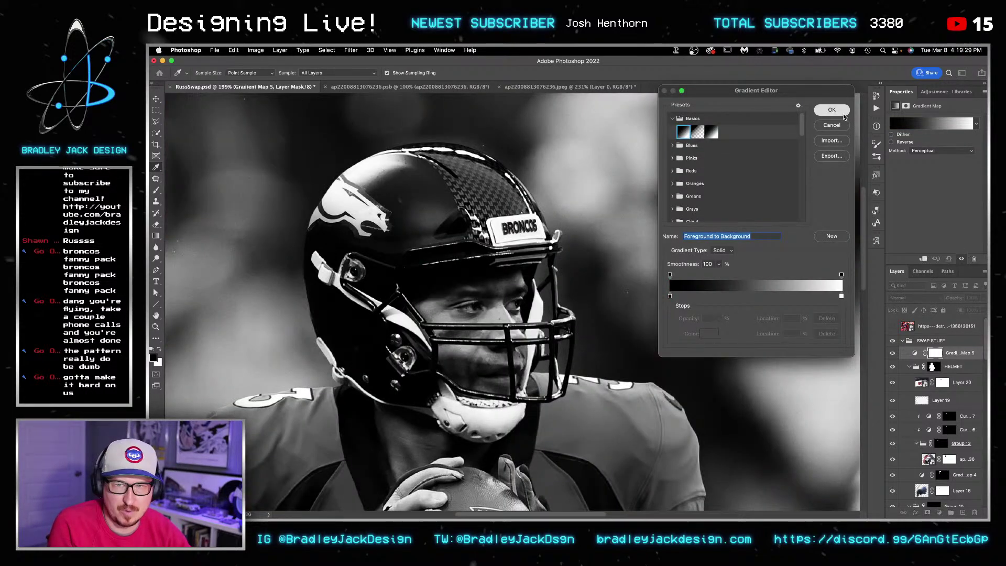
{"action": "left_click", "coordinate": [832, 110]}
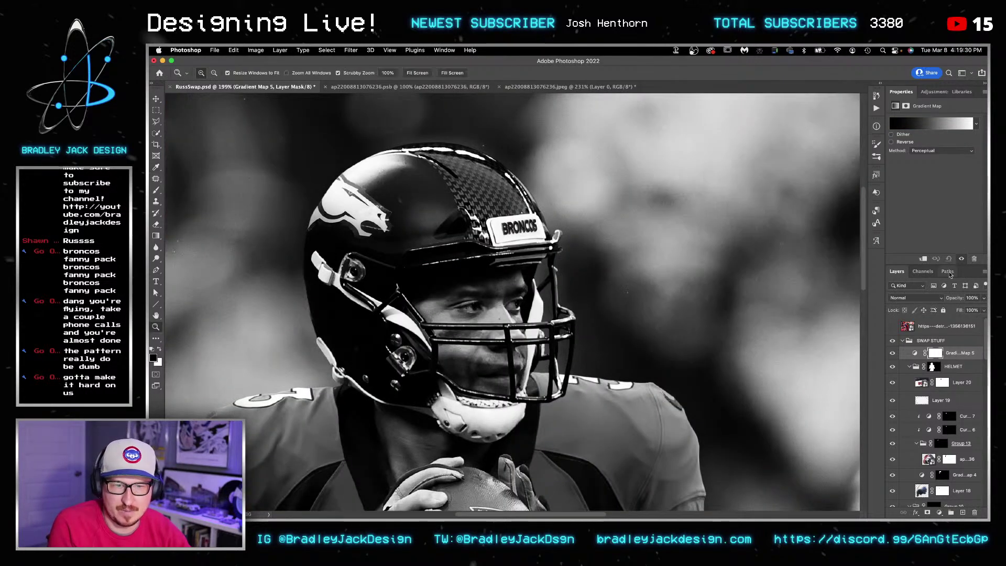
Step: Set the Gradient Map's Blend If for the underlying layer to a split shadow range of 54 / 125
{"action": "left_click", "coordinate": [978, 359]}
{"action": "key", "text": "space"}
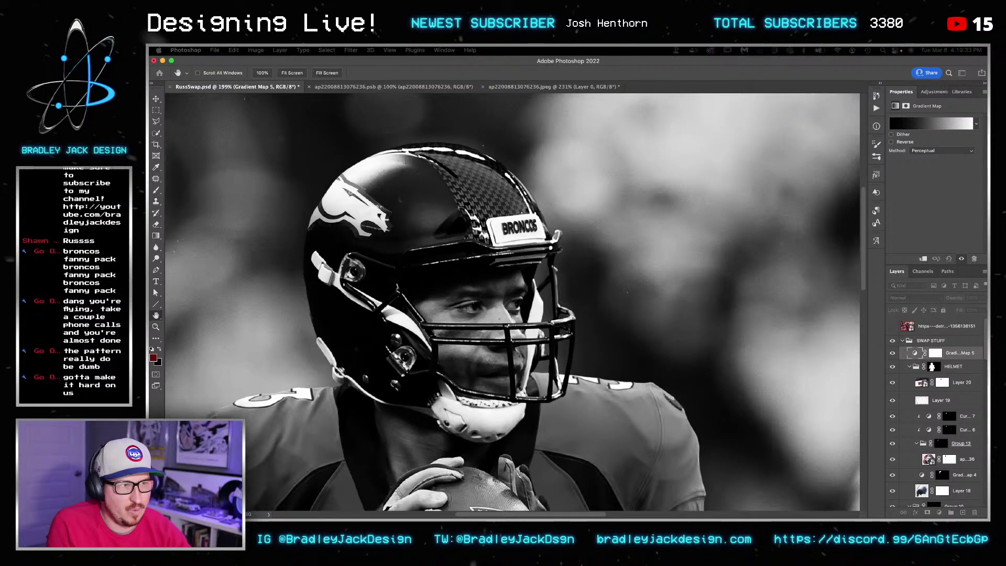
{"action": "left_click_drag", "start_coordinate": [841, 157], "coordinate": [769, 96]}
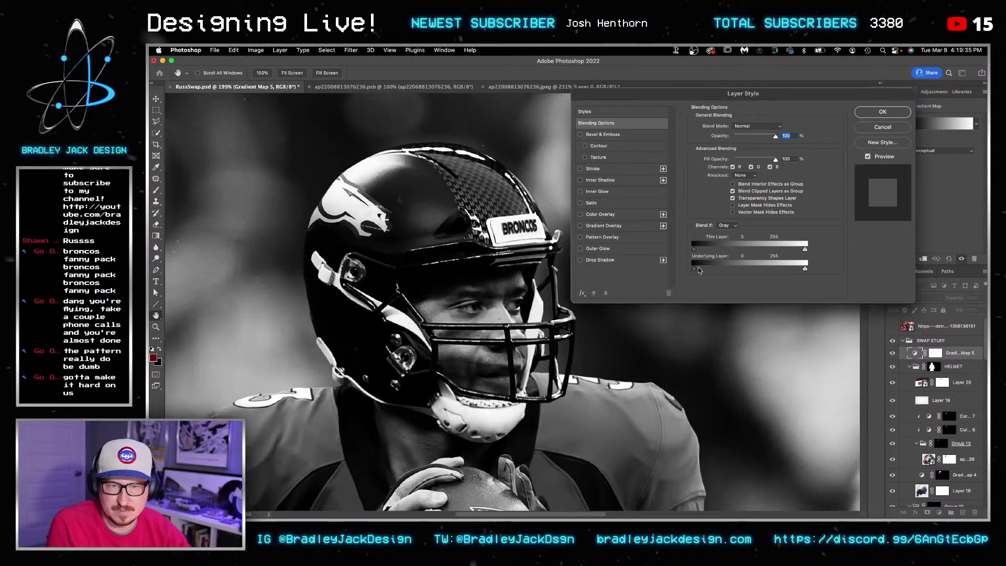
{"action": "mouse_move", "coordinate": [695, 269]}
{"action": "left_mouse_down"}
{"action": "mouse_move", "coordinate": [748, 268]}
{"action": "mouse_move", "coordinate": [706, 270]}
{"action": "left_mouse_up"}
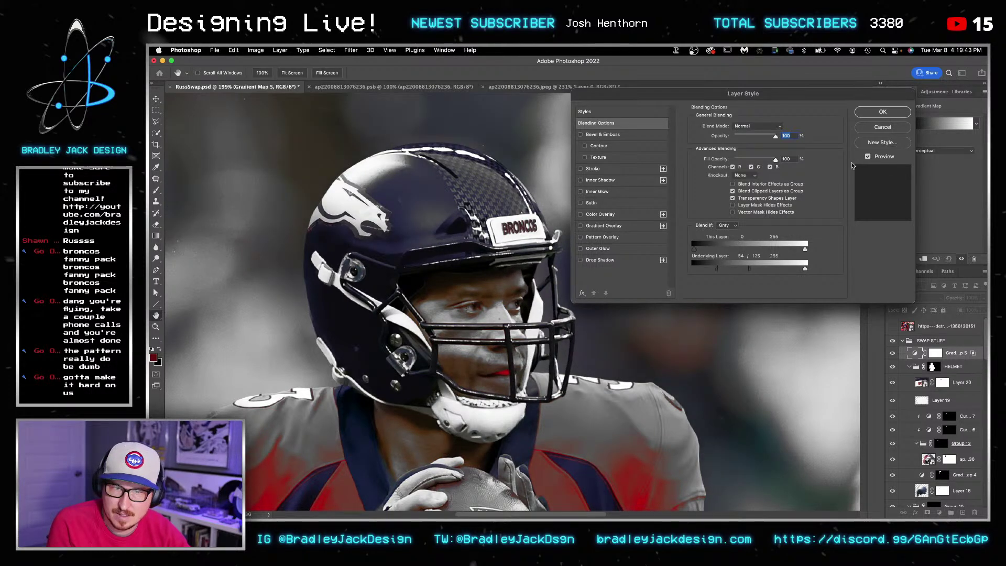
{"action": "left_click", "coordinate": [883, 113]}
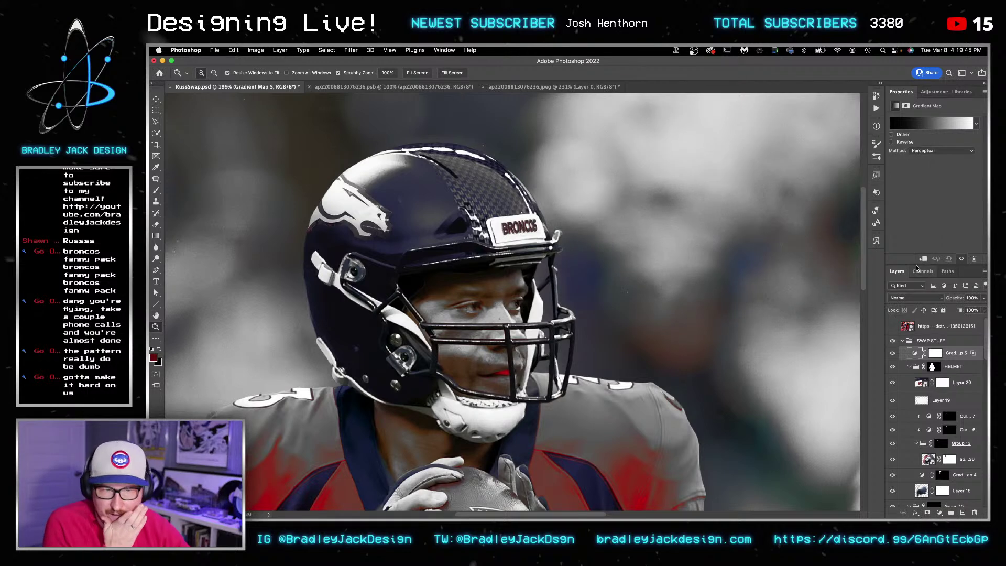
Step: Shift the gradient's midpoint to 67% and set the Gradient Map's blend mode to Luminosity
{"action": "left_click", "coordinate": [938, 124]}
{"action": "left_click", "coordinate": [670, 296]}
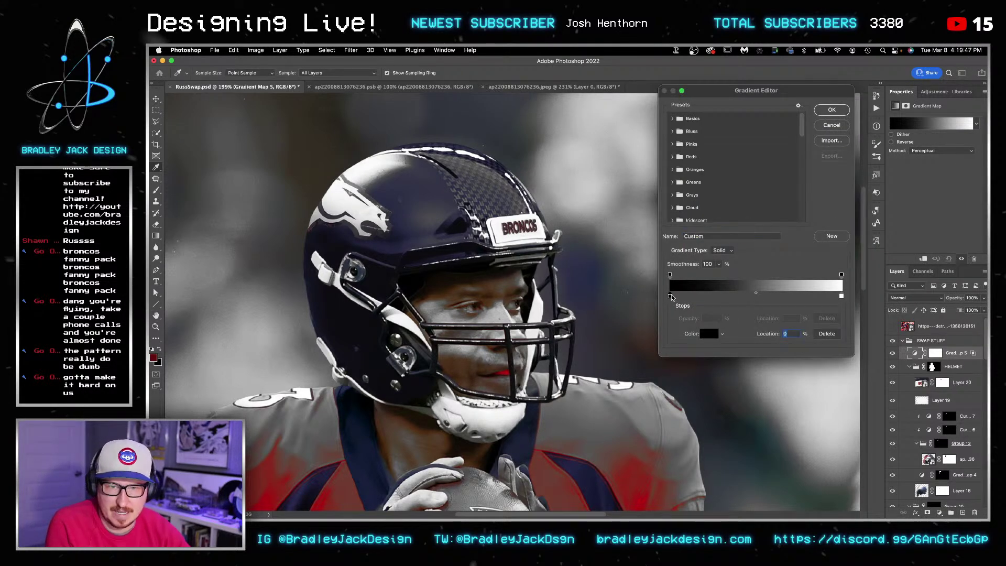
{"action": "left_click_drag", "start_coordinate": [756, 292], "coordinate": [786, 295]}
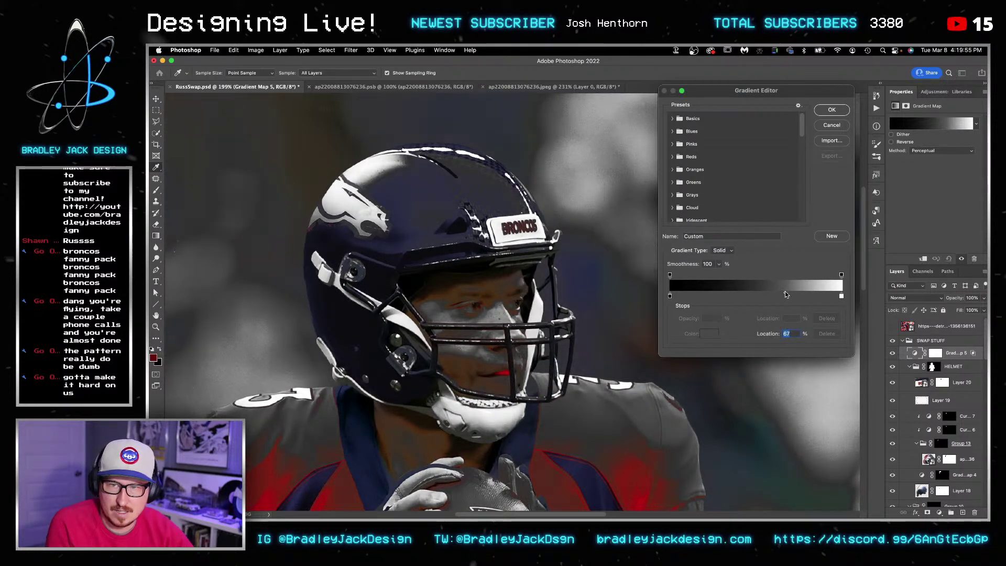
{"action": "key", "text": "Return"}
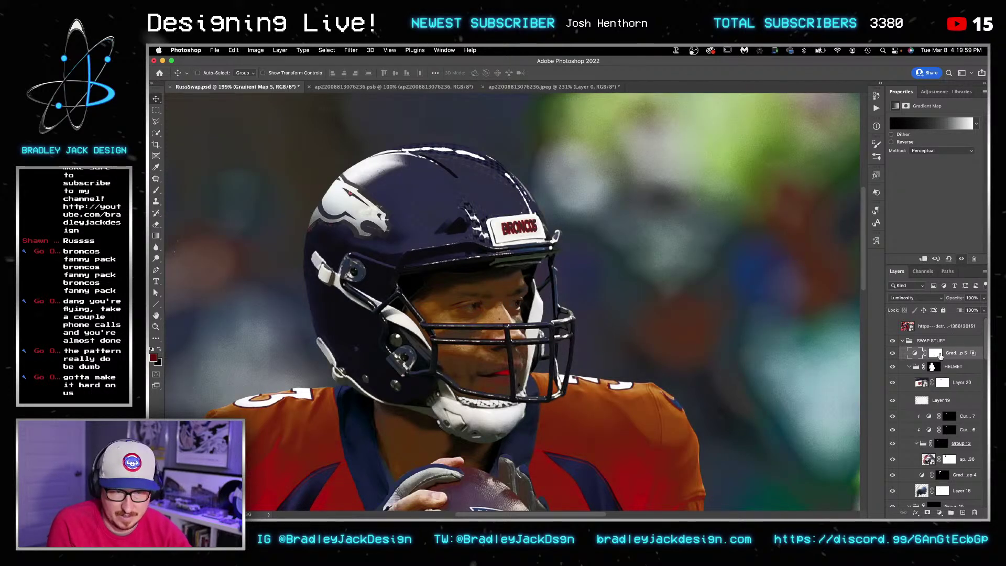
Step: Invert the Gradient Map's mask to black and paint white over the helmet's patterned centre stripe with a soft 50 px brush
{"action": "left_click", "coordinate": [937, 354]}
{"action": "key", "text": "super+i"}
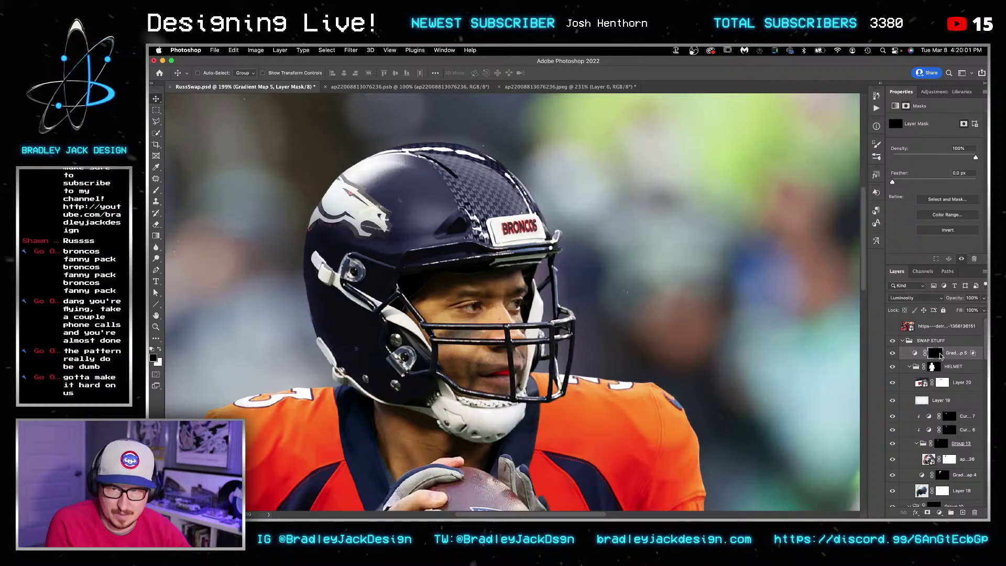
{"action": "key", "text": "b"}
{"action": "scroll", "coordinate": [498, 197], "scroll_direction": "up", "scroll_amount": 3}
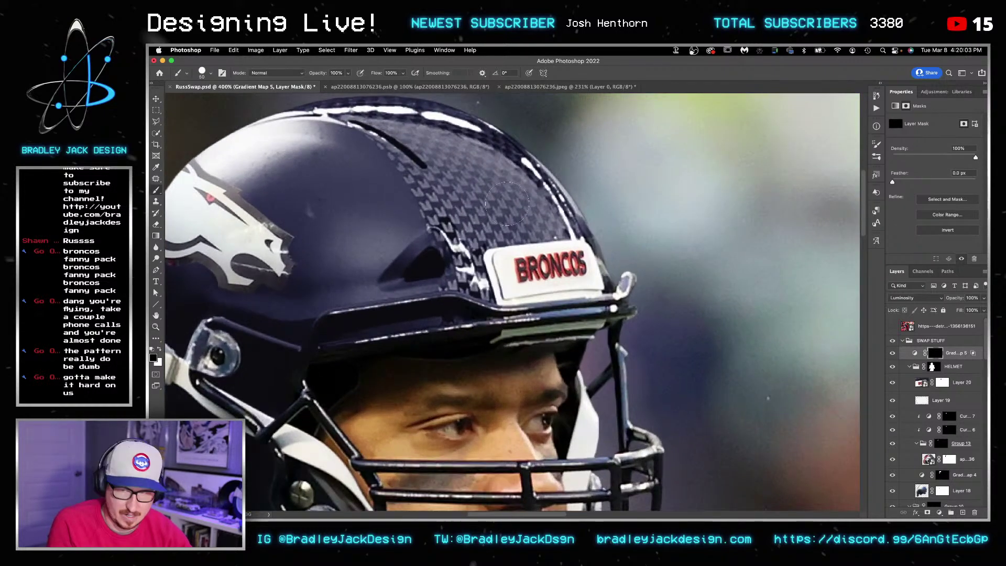
{"action": "key", "text": "x"}
{"action": "left_click", "coordinate": [485, 199]}
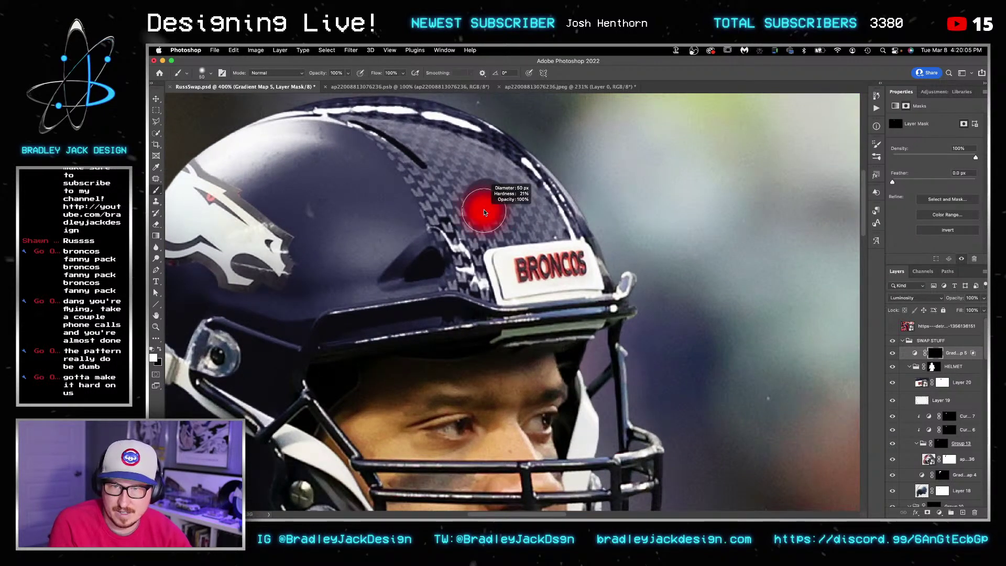
{"action": "left_click_drag", "start_coordinate": [479, 208], "coordinate": [475, 195]}
{"action": "mouse_move", "coordinate": [472, 186]}
{"action": "left_mouse_down"}
{"action": "mouse_move", "coordinate": [419, 206]}
{"action": "mouse_move", "coordinate": [465, 204]}
{"action": "mouse_move", "coordinate": [423, 215]}
{"action": "mouse_move", "coordinate": [485, 224]}
{"action": "mouse_move", "coordinate": [538, 213]}
{"action": "mouse_move", "coordinate": [517, 207]}
{"action": "mouse_move", "coordinate": [483, 166]}
{"action": "mouse_move", "coordinate": [553, 221]}
{"action": "mouse_move", "coordinate": [451, 146]}
{"action": "mouse_move", "coordinate": [489, 157]}
{"action": "mouse_move", "coordinate": [474, 149]}
{"action": "mouse_move", "coordinate": [380, 128]}
{"action": "mouse_move", "coordinate": [426, 187]}
{"action": "mouse_move", "coordinate": [415, 155]}
{"action": "mouse_move", "coordinate": [456, 181]}
{"action": "mouse_move", "coordinate": [428, 210]}
{"action": "mouse_move", "coordinate": [442, 218]}
{"action": "mouse_move", "coordinate": [477, 234]}
{"action": "mouse_move", "coordinate": [555, 229]}
{"action": "left_mouse_up"}
Step: Paint the mask with smaller white strokes over the pattern beside the BRONCOS patch and along the helmet's top edge
{"action": "key", "text": "bracketleft"}
{"action": "key", "text": "bracketleft"}
{"action": "left_click_drag", "start_coordinate": [482, 236], "coordinate": [474, 245]}
{"action": "key", "text": "bracketleft"}
{"action": "left_click_drag", "start_coordinate": [482, 291], "coordinate": [468, 246]}
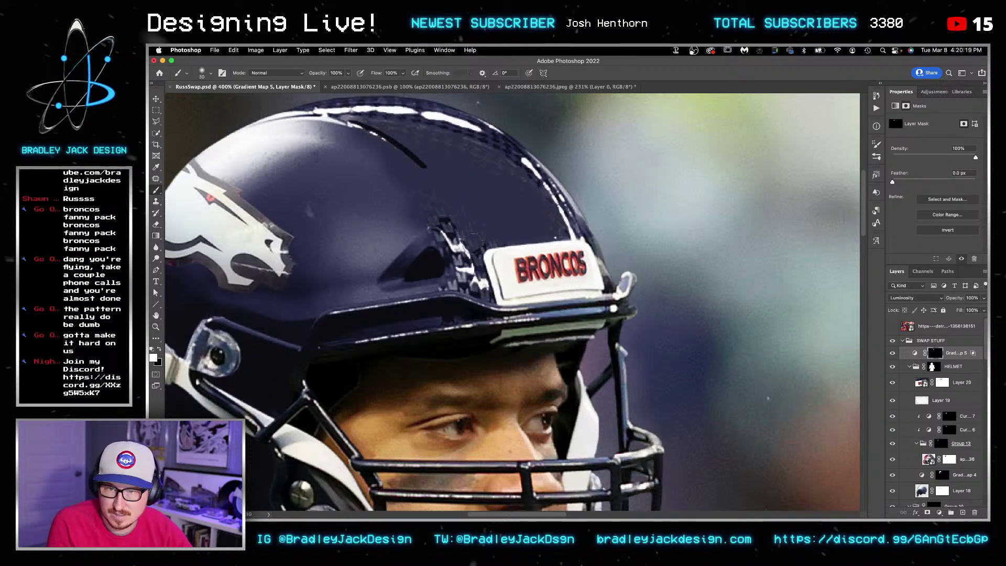
{"action": "mouse_move", "coordinate": [478, 288]}
{"action": "left_mouse_down"}
{"action": "mouse_move", "coordinate": [454, 283]}
{"action": "mouse_move", "coordinate": [459, 256]}
{"action": "left_mouse_up"}
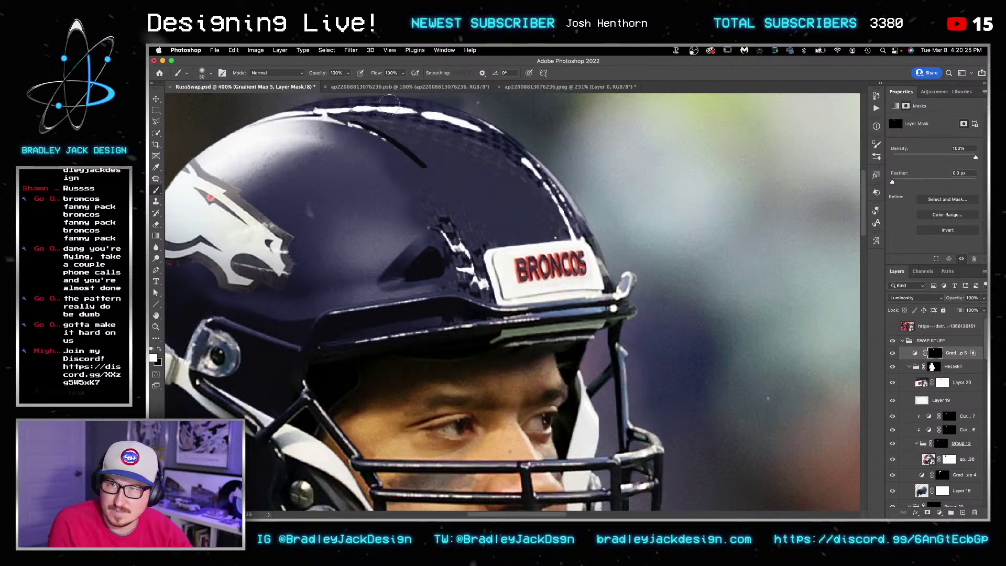
{"action": "mouse_move", "coordinate": [402, 122]}
{"action": "left_mouse_down"}
{"action": "mouse_move", "coordinate": [477, 134]}
{"action": "mouse_move", "coordinate": [464, 121]}
{"action": "mouse_move", "coordinate": [521, 153]}
{"action": "mouse_move", "coordinate": [583, 228]}
{"action": "mouse_move", "coordinate": [545, 167]}
{"action": "mouse_move", "coordinate": [606, 245]}
{"action": "left_mouse_up"}
Step: Put the Gradient Map adjustment in a new group masked to the HELMET group's mask outline
{"action": "left_click", "coordinate": [934, 367], "text": "super"}
{"action": "left_click", "coordinate": [928, 512]}
{"action": "key", "text": "super+z"}
{"action": "key", "text": "super+g"}
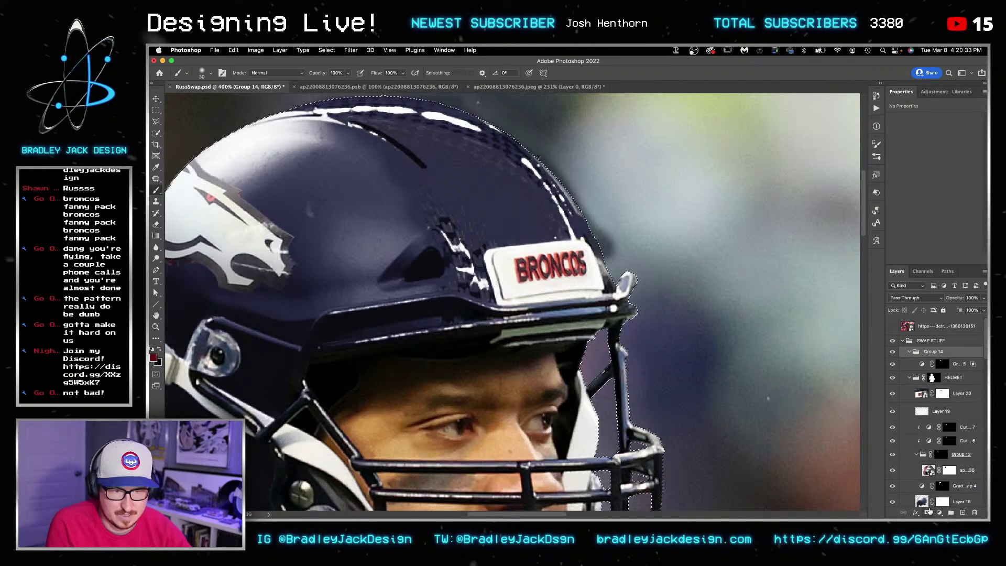
{"action": "left_click", "coordinate": [928, 512]}
{"action": "key", "text": "v"}
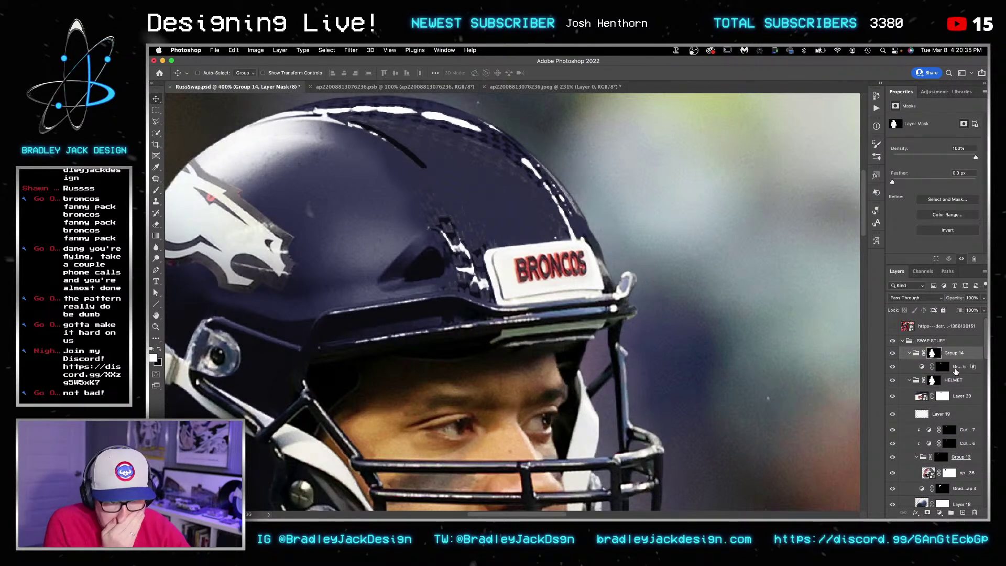
Step: Add a new layer above the Gradient Map and clone smooth navy shell over the stripe at 30–40% opacity
{"action": "left_click", "coordinate": [955, 367]}
{"action": "key", "text": "super+alt+shift+n"}
{"action": "key", "text": "s"}
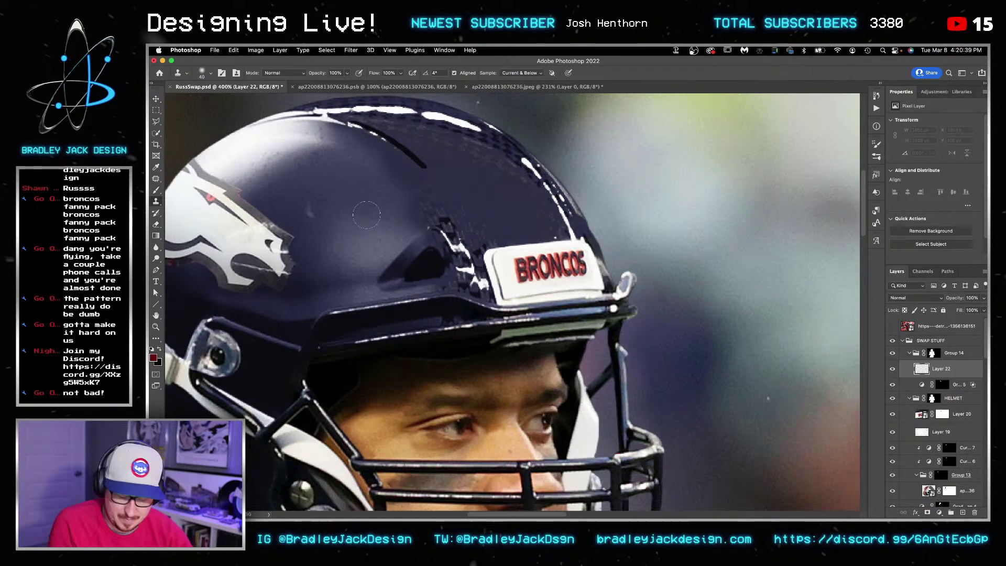
{"action": "key", "text": "bracketright"}
{"action": "key", "text": "3"}
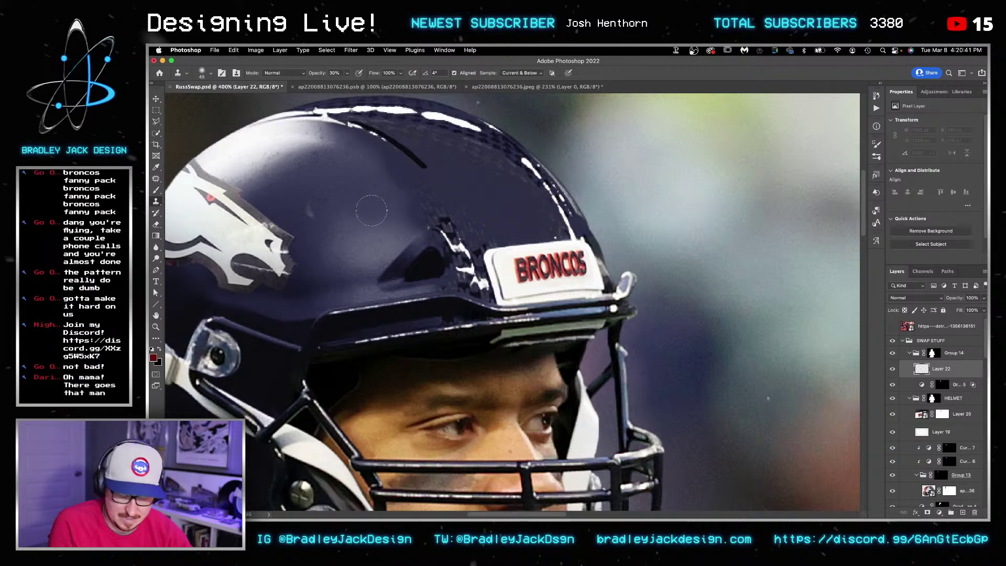
{"action": "mouse_move", "coordinate": [376, 205]}
{"action": "left_mouse_down"}
{"action": "mouse_move", "coordinate": [362, 139]}
{"action": "mouse_move", "coordinate": [382, 216]}
{"action": "mouse_move", "coordinate": [359, 201]}
{"action": "mouse_move", "coordinate": [386, 175]}
{"action": "mouse_move", "coordinate": [417, 206]}
{"action": "mouse_move", "coordinate": [424, 200]}
{"action": "mouse_move", "coordinate": [402, 205]}
{"action": "left_mouse_up"}
{"action": "key", "text": "bracketleft"}
{"action": "key", "text": "bracketleft"}
{"action": "key", "text": "bracketleft"}
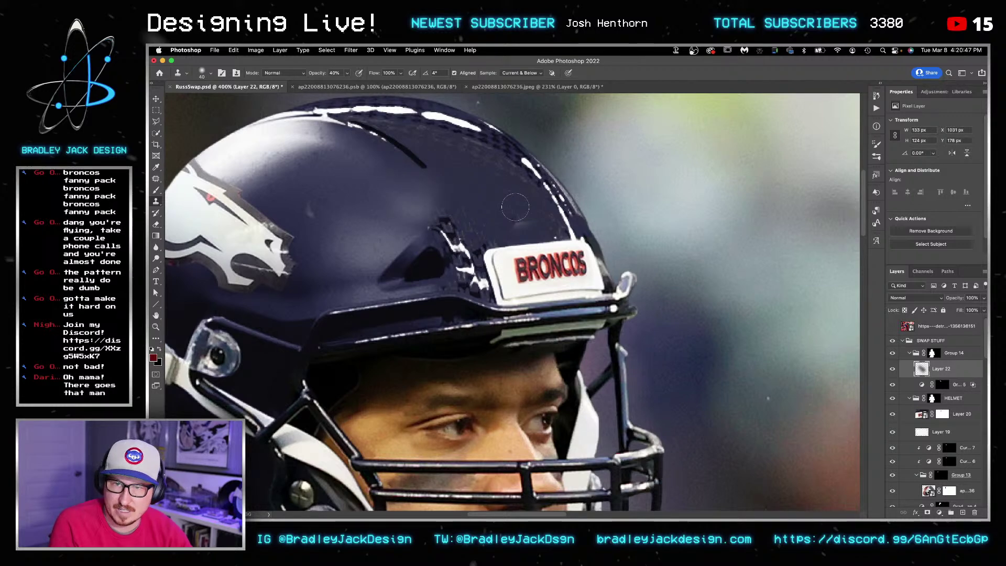
Step: Duplicate the Gradient Map adjustment and clone navy over the leftover pattern near the helmet's top on Layer 22, undoing the last strokes
{"action": "left_click", "coordinate": [961, 384]}
{"action": "key", "text": "super+j"}
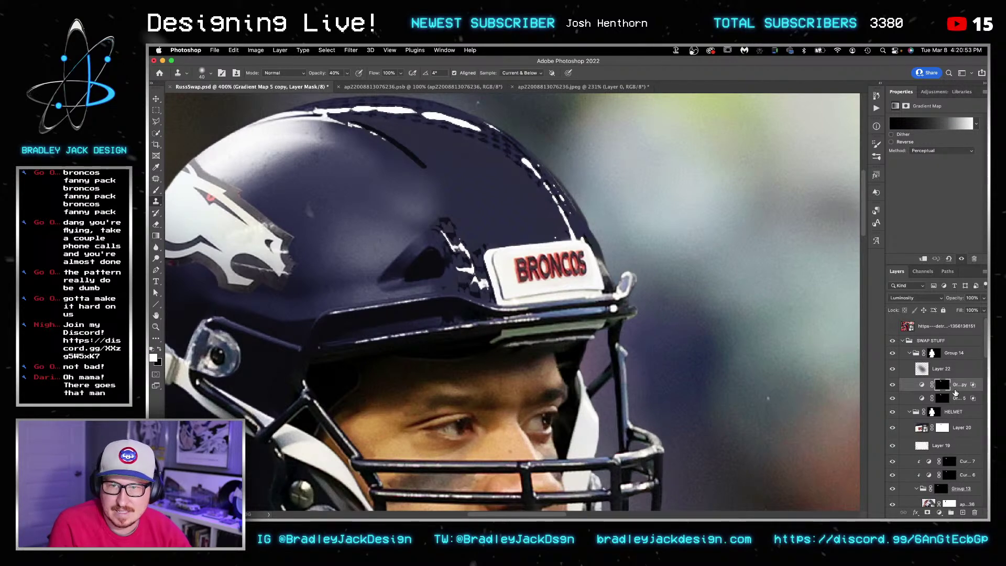
{"action": "left_click", "coordinate": [941, 370]}
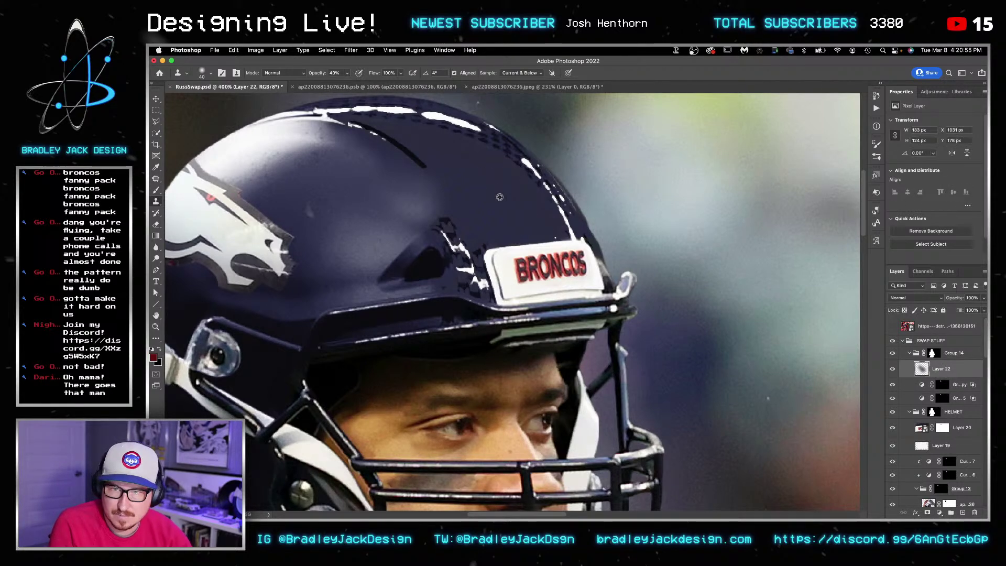
{"action": "mouse_move", "coordinate": [498, 160]}
{"action": "left_mouse_down"}
{"action": "mouse_move", "coordinate": [488, 140]}
{"action": "mouse_move", "coordinate": [508, 155]}
{"action": "mouse_move", "coordinate": [442, 120]}
{"action": "mouse_move", "coordinate": [464, 127]}
{"action": "left_mouse_up"}
{"action": "key", "text": "bracketleft"}
{"action": "key", "text": "super+z"}
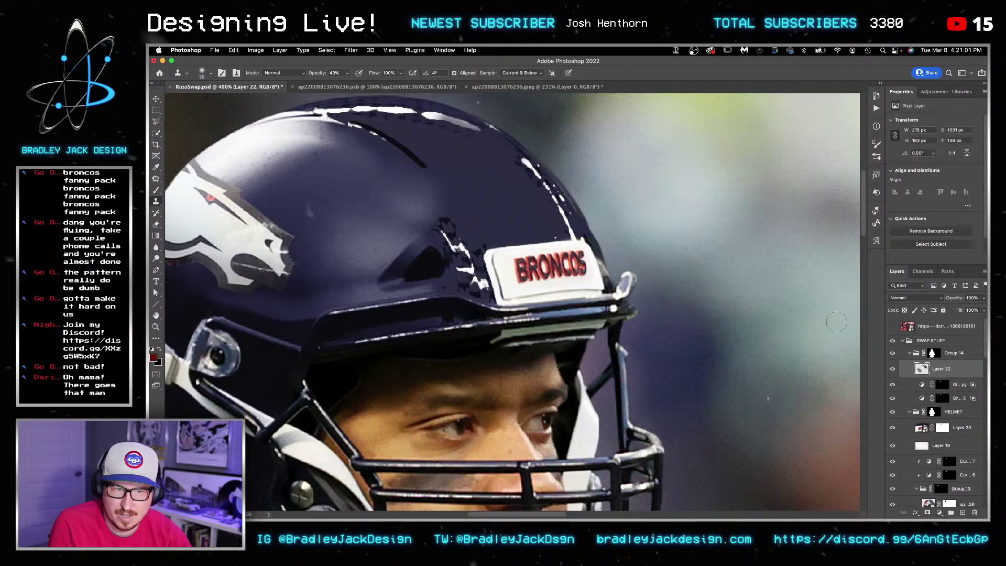
{"action": "key", "text": "super+z"}
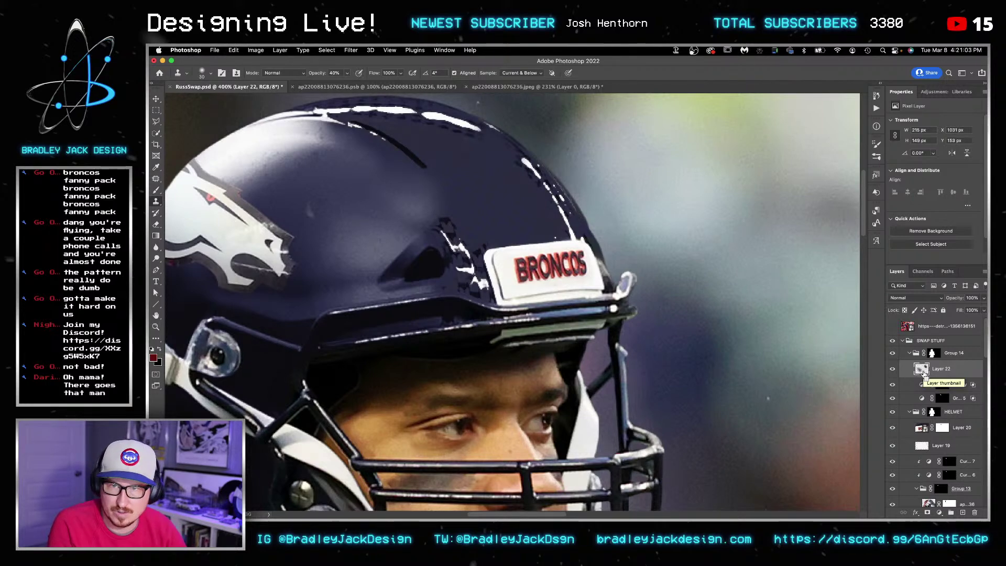
Step: Add a new layer above Layer 22 and clone navy over the white highlights on the helmet's crown, raising the opacity to 100%
{"action": "key", "text": "super+shift+alt+n"}
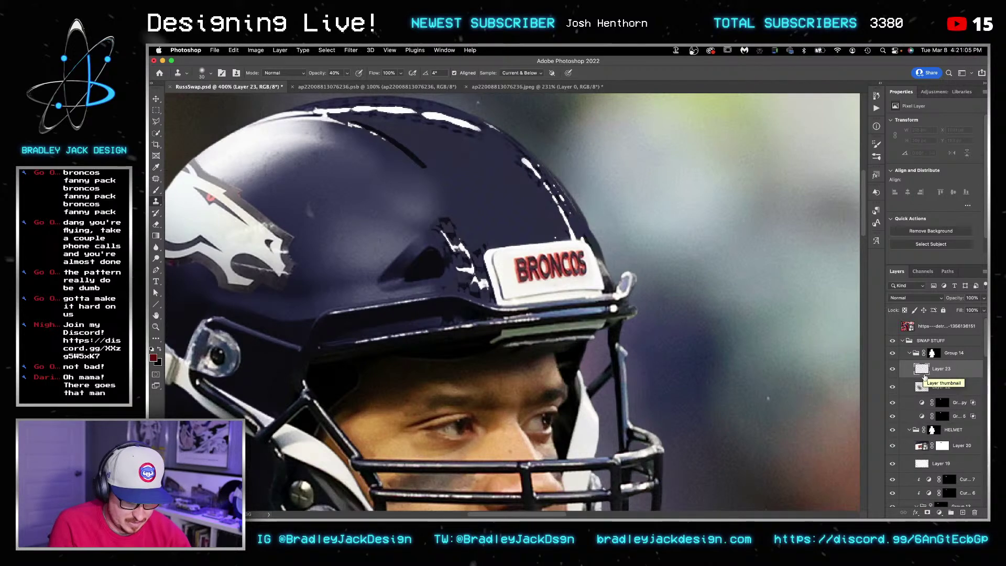
{"action": "key", "text": "alt+]"}
{"action": "key", "text": "bracketright"}
{"action": "key", "text": "bracketright"}
{"action": "key", "text": "bracketright"}
{"action": "key", "text": "alt+bracketleft"}
{"action": "left_click", "coordinate": [494, 185], "text": "alt"}
{"action": "left_click_drag", "start_coordinate": [433, 108], "coordinate": [474, 127]}
{"action": "key", "text": "0"}
{"action": "left_click_drag", "start_coordinate": [396, 111], "coordinate": [378, 109]}
{"action": "left_click_drag", "start_coordinate": [462, 162], "coordinate": [412, 124]}
{"action": "key", "text": "d"}
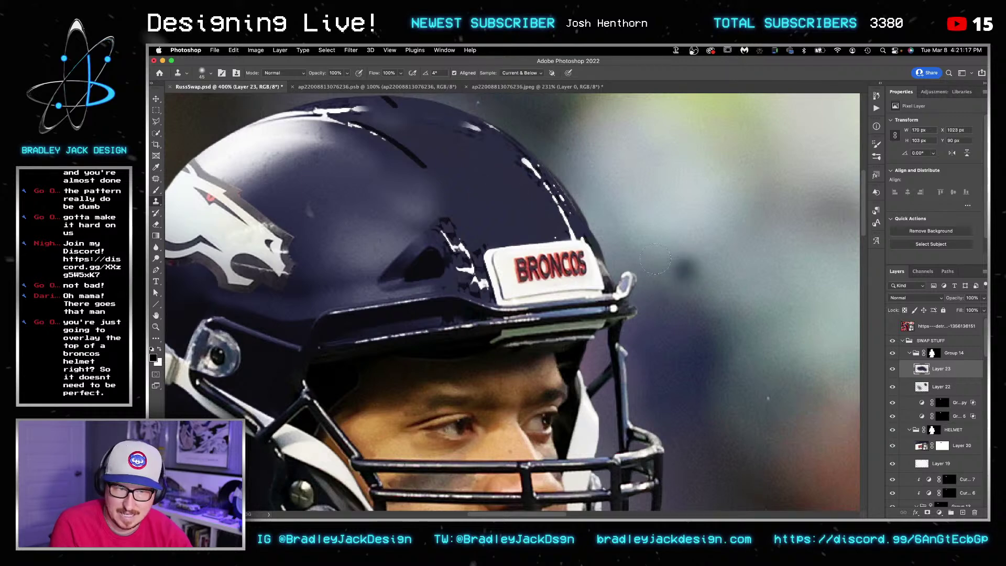
Step: Clone navy over the white highlights at the rear of the crown and down the front edge to the BRONCOS patch
{"action": "mouse_move", "coordinate": [386, 106]}
{"action": "left_mouse_down"}
{"action": "mouse_move", "coordinate": [422, 119]}
{"action": "mouse_move", "coordinate": [314, 98]}
{"action": "mouse_move", "coordinate": [352, 107]}
{"action": "mouse_move", "coordinate": [320, 112]}
{"action": "left_mouse_up"}
{"action": "left_click", "coordinate": [471, 178], "text": "alt"}
{"action": "left_click", "coordinate": [468, 165], "text": "alt"}
{"action": "mouse_move", "coordinate": [460, 125]}
{"action": "left_mouse_down"}
{"action": "mouse_move", "coordinate": [450, 120]}
{"action": "mouse_move", "coordinate": [498, 139]}
{"action": "mouse_move", "coordinate": [477, 126]}
{"action": "mouse_move", "coordinate": [526, 166]}
{"action": "left_mouse_up"}
{"action": "mouse_move", "coordinate": [555, 201]}
{"action": "left_mouse_down"}
{"action": "mouse_move", "coordinate": [518, 146]}
{"action": "mouse_move", "coordinate": [548, 182]}
{"action": "mouse_move", "coordinate": [528, 195]}
{"action": "mouse_move", "coordinate": [515, 154]}
{"action": "mouse_move", "coordinate": [483, 132]}
{"action": "left_mouse_up"}
{"action": "mouse_move", "coordinate": [568, 203]}
{"action": "left_mouse_down"}
{"action": "mouse_move", "coordinate": [571, 225]}
{"action": "mouse_move", "coordinate": [556, 205]}
{"action": "mouse_move", "coordinate": [577, 212]}
{"action": "left_mouse_up"}
{"action": "key", "text": "bracketleft"}
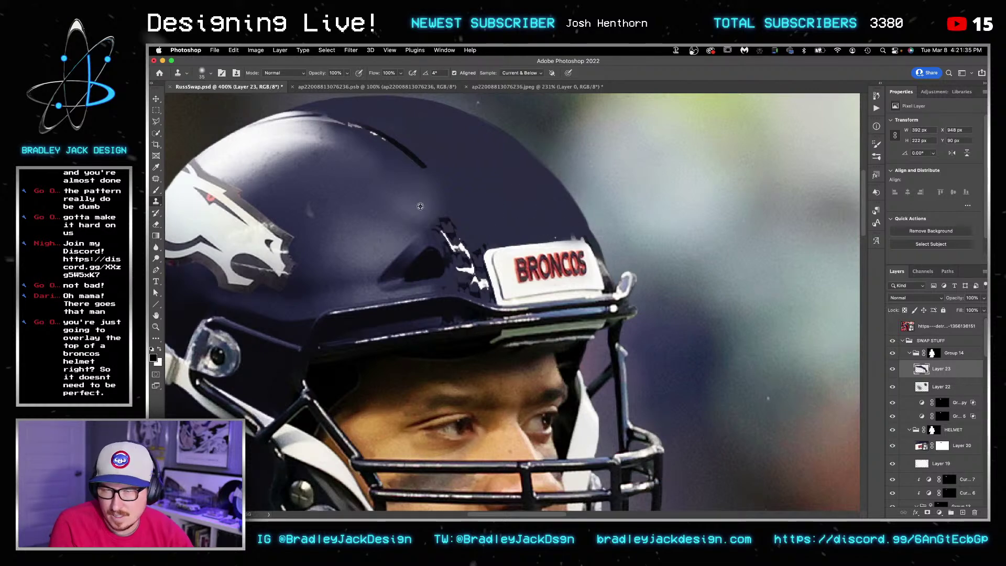
Step: Clone navy over the patchy dark pattern beside and below the front vent with a small brush on Layer 23
{"action": "mouse_move", "coordinate": [453, 226]}
{"action": "left_mouse_down"}
{"action": "mouse_move", "coordinate": [456, 235]}
{"action": "mouse_move", "coordinate": [444, 213]}
{"action": "left_mouse_up"}
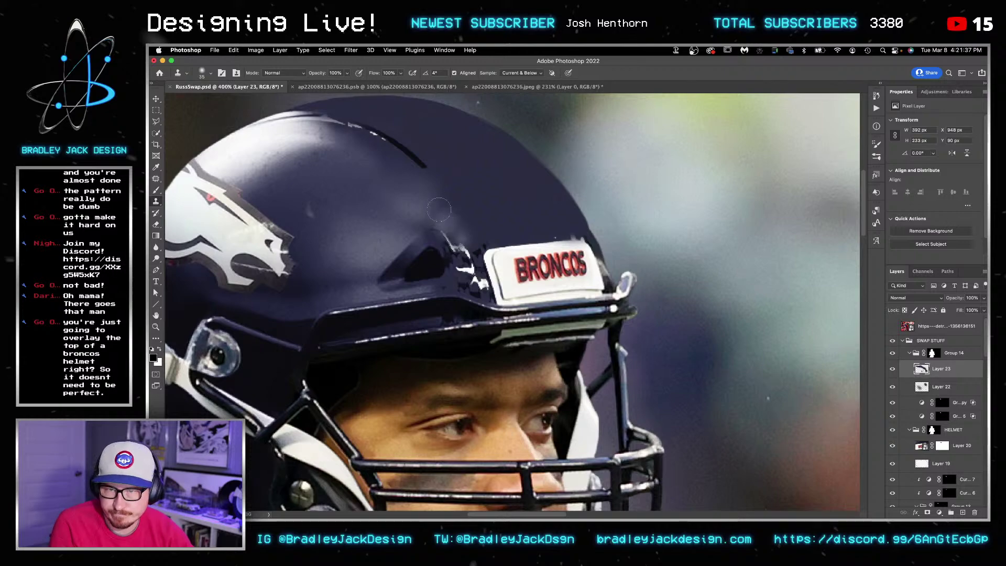
{"action": "scroll", "coordinate": [439, 233], "scroll_direction": "up", "scroll_amount": 5}
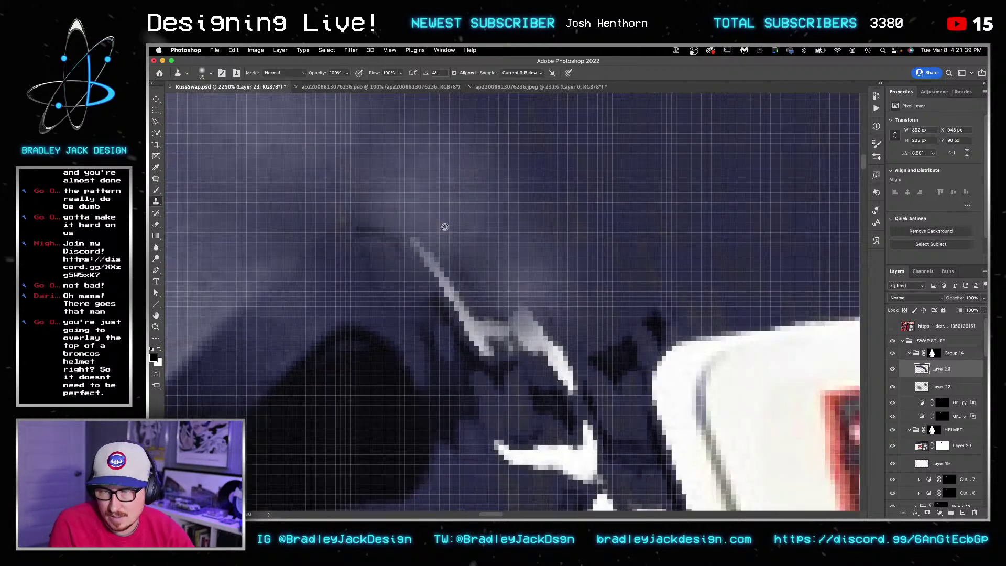
{"action": "key", "text": "bracketleft"}
{"action": "key", "text": "bracketleft"}
{"action": "key", "text": "bracketleft"}
{"action": "key", "text": "bracketleft"}
{"action": "key", "text": "bracketleft"}
{"action": "key", "text": "bracketleft"}
{"action": "key", "text": "bracketleft"}
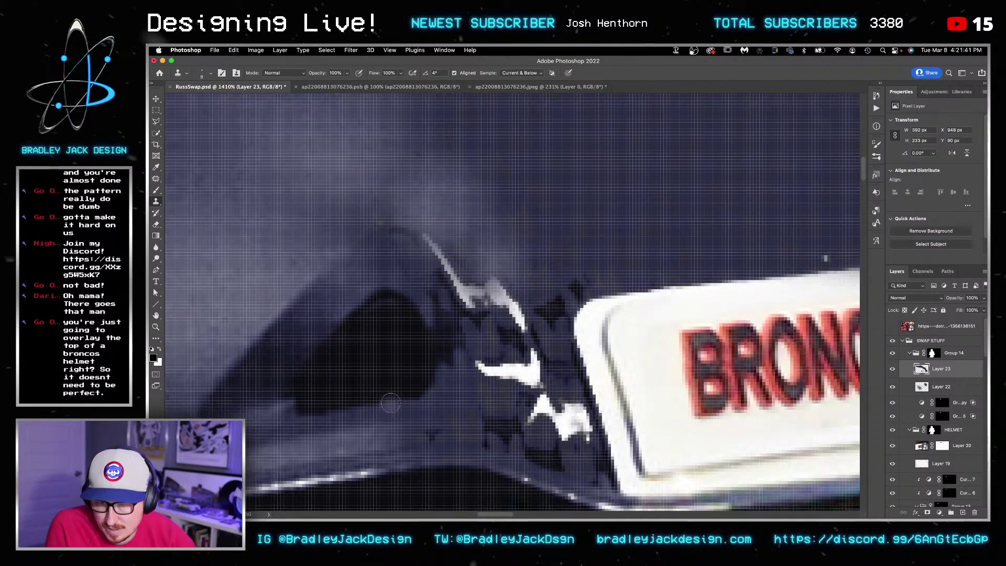
{"action": "left_click", "coordinate": [338, 445], "text": "alt"}
{"action": "key", "text": "bracketright"}
{"action": "left_click_drag", "start_coordinate": [390, 436], "coordinate": [474, 422]}
{"action": "left_click", "coordinate": [357, 441], "text": "alt"}
{"action": "key", "text": "bracketright"}
{"action": "mouse_move", "coordinate": [461, 386]}
{"action": "left_mouse_down"}
{"action": "mouse_move", "coordinate": [443, 323]}
{"action": "mouse_move", "coordinate": [466, 369]}
{"action": "mouse_move", "coordinate": [446, 274]}
{"action": "left_mouse_up"}
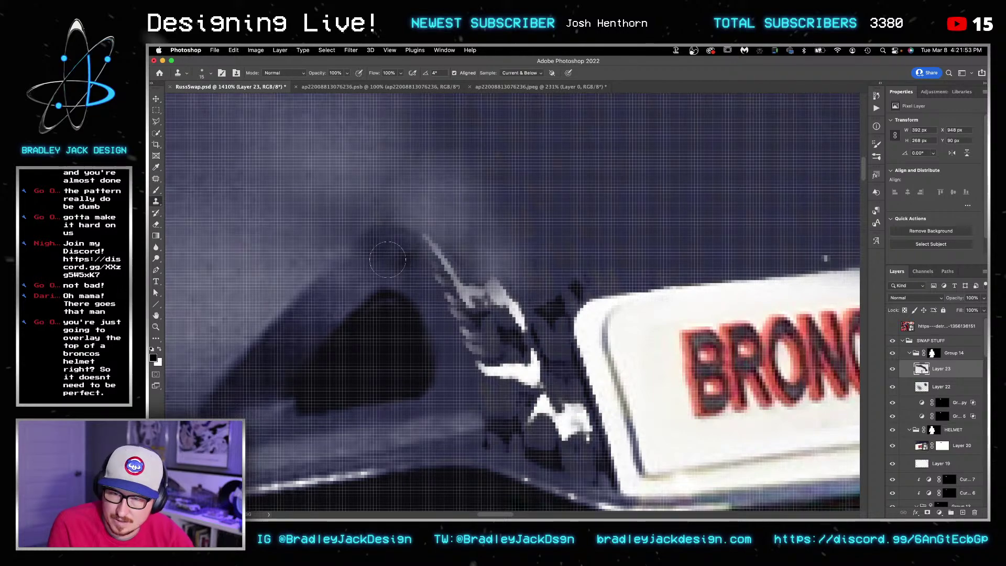
Step: Clone shell tones over the vent's upper tip and the thin light streak running down beside it
{"action": "left_click", "coordinate": [419, 282], "text": "alt"}
{"action": "left_click_drag", "start_coordinate": [394, 258], "coordinate": [384, 255]}
{"action": "mouse_move", "coordinate": [414, 204]}
{"action": "left_mouse_down"}
{"action": "mouse_move", "coordinate": [506, 351]}
{"action": "mouse_move", "coordinate": [512, 306]}
{"action": "left_mouse_up"}
{"action": "left_click", "coordinate": [476, 238], "text": "alt"}
{"action": "key", "text": "]"}
{"action": "left_click", "coordinate": [445, 228], "text": "alt"}
{"action": "scroll", "coordinate": [562, 228], "scroll_direction": "down", "scroll_amount": 3}
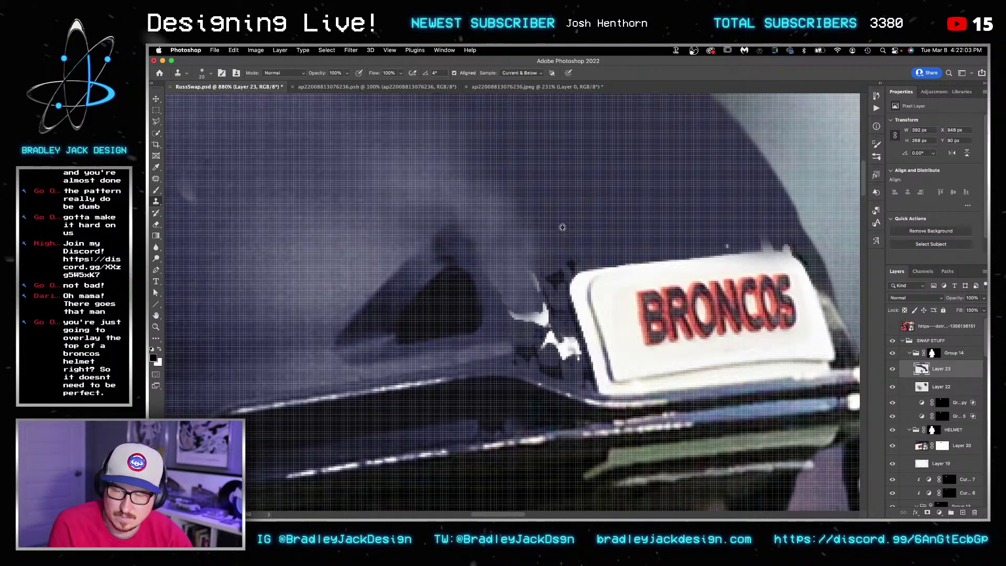
Step: Clone navy over the remaining white highlights between the front vent and the BRONCOS patch, undoing the last stroke
{"action": "left_click", "coordinate": [565, 213], "text": "alt"}
{"action": "key", "text": "]"}
{"action": "mouse_move", "coordinate": [546, 252]}
{"action": "left_mouse_down"}
{"action": "mouse_move", "coordinate": [565, 273]}
{"action": "mouse_move", "coordinate": [555, 289]}
{"action": "mouse_move", "coordinate": [580, 359]}
{"action": "mouse_move", "coordinate": [568, 341]}
{"action": "mouse_move", "coordinate": [584, 343]}
{"action": "mouse_move", "coordinate": [564, 290]}
{"action": "left_mouse_up"}
{"action": "left_click", "coordinate": [555, 228], "text": "alt"}
{"action": "mouse_move", "coordinate": [566, 356]}
{"action": "left_mouse_down"}
{"action": "mouse_move", "coordinate": [523, 355]}
{"action": "mouse_move", "coordinate": [536, 351]}
{"action": "mouse_move", "coordinate": [529, 314]}
{"action": "mouse_move", "coordinate": [540, 335]}
{"action": "mouse_move", "coordinate": [518, 284]}
{"action": "left_mouse_up"}
{"action": "left_click", "coordinate": [561, 338], "text": "alt"}
{"action": "left_click_drag", "start_coordinate": [557, 312], "coordinate": [498, 223]}
{"action": "key", "text": "super+z"}
Step: Blend the cloned shell between the vent and the BRONCOS patch with a larger Clone Stamp at 20% opacity
{"action": "left_click", "coordinate": [358, 208], "text": "alt"}
{"action": "key", "text": "]"}
{"action": "key", "text": "1"}
{"action": "left_click_drag", "start_coordinate": [520, 274], "coordinate": [525, 290]}
{"action": "key", "text": "3"}
{"action": "key", "text": "2"}
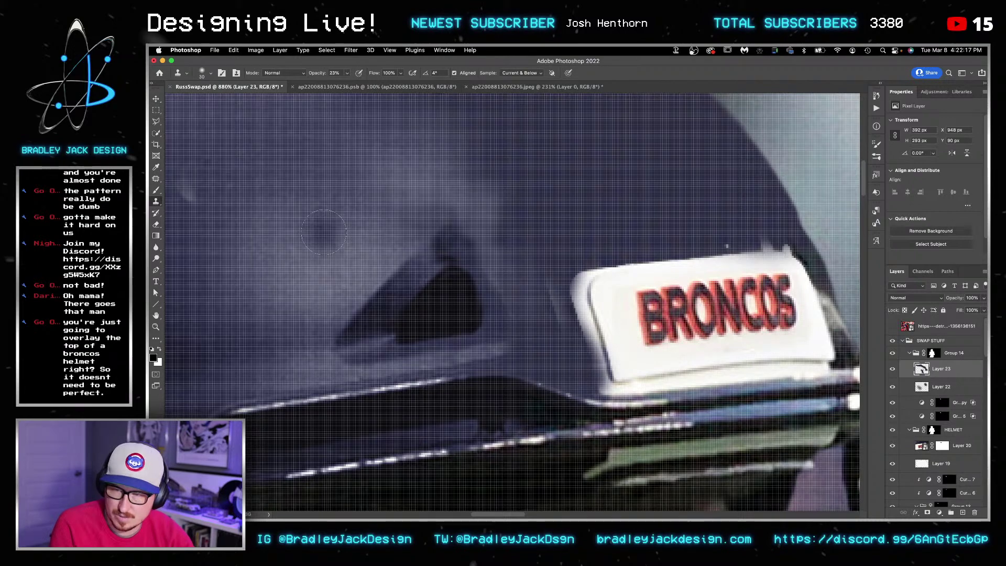
{"action": "key", "text": "2"}
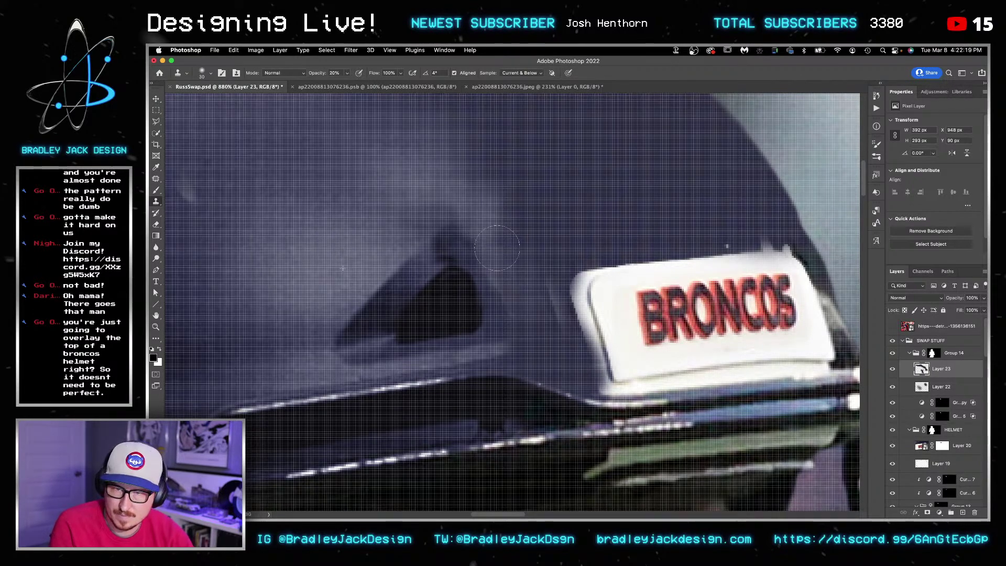
{"action": "mouse_move", "coordinate": [438, 206]}
{"action": "left_mouse_down"}
{"action": "mouse_move", "coordinate": [526, 290]}
{"action": "mouse_move", "coordinate": [515, 270]}
{"action": "mouse_move", "coordinate": [549, 331]}
{"action": "mouse_move", "coordinate": [529, 286]}
{"action": "mouse_move", "coordinate": [548, 315]}
{"action": "left_mouse_up"}
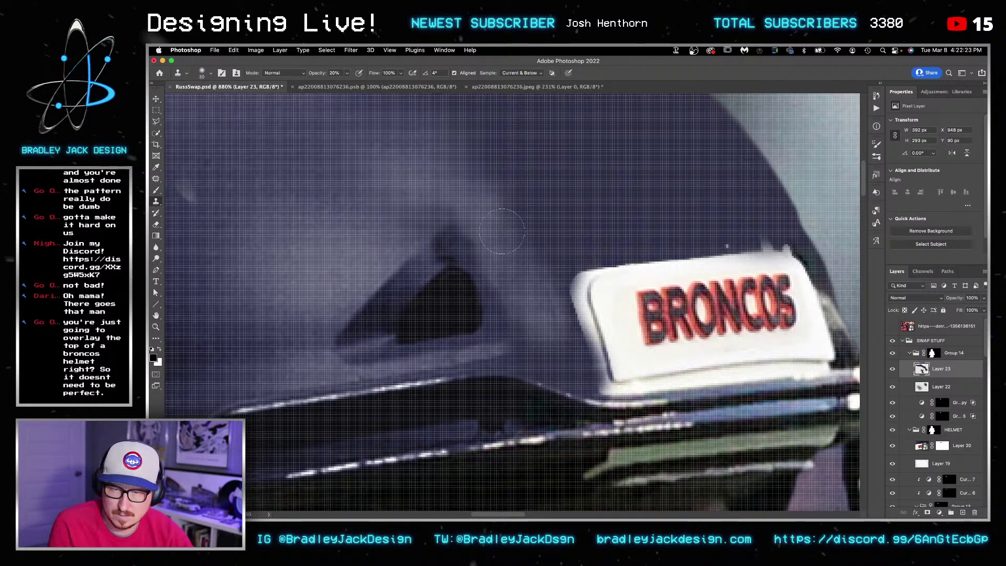
Step: Clone soft shell tones with a smaller brush over the area between the vent's lower edge and the BRONCOS patch
{"action": "key", "text": "bracketleft"}
{"action": "key", "text": "bracketleft"}
{"action": "key", "text": "bracketleft"}
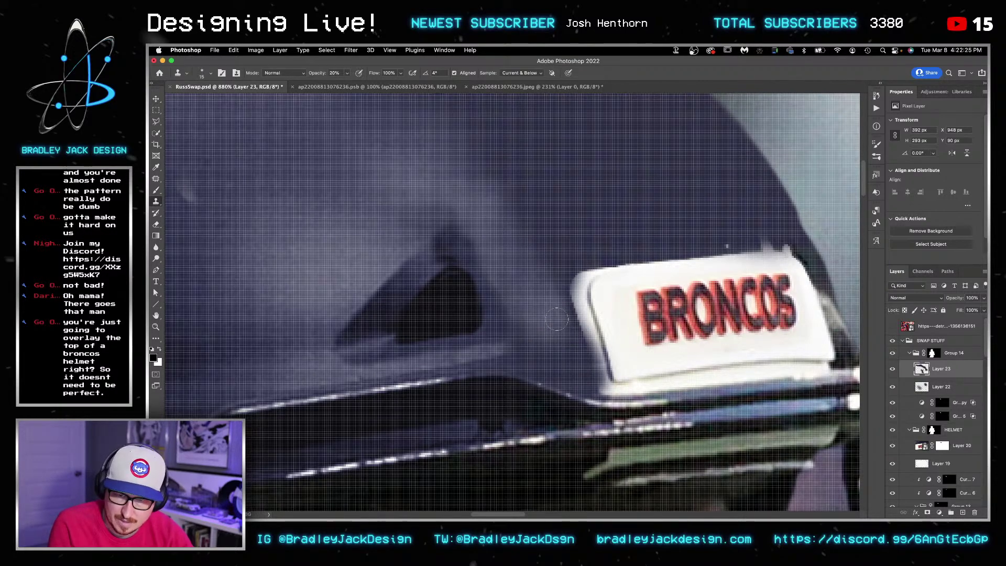
{"action": "left_click", "coordinate": [323, 239], "text": "alt"}
{"action": "left_click", "coordinate": [526, 344]}
{"action": "mouse_move", "coordinate": [528, 350]}
{"action": "left_mouse_down"}
{"action": "mouse_move", "coordinate": [496, 355]}
{"action": "mouse_move", "coordinate": [530, 349]}
{"action": "mouse_move", "coordinate": [471, 357]}
{"action": "mouse_move", "coordinate": [536, 350]}
{"action": "mouse_move", "coordinate": [502, 352]}
{"action": "left_mouse_up"}
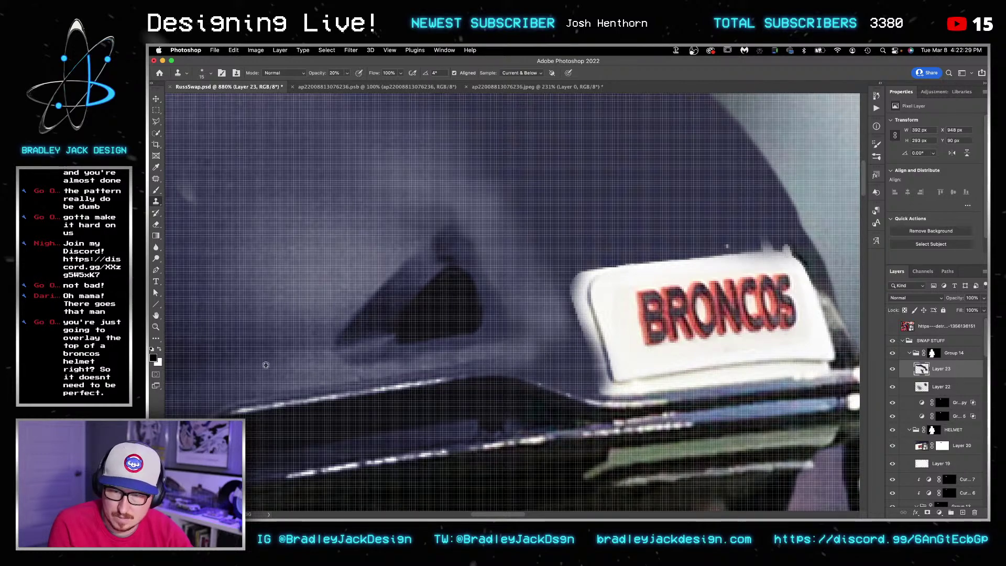
{"action": "left_click", "coordinate": [323, 373], "text": "alt"}
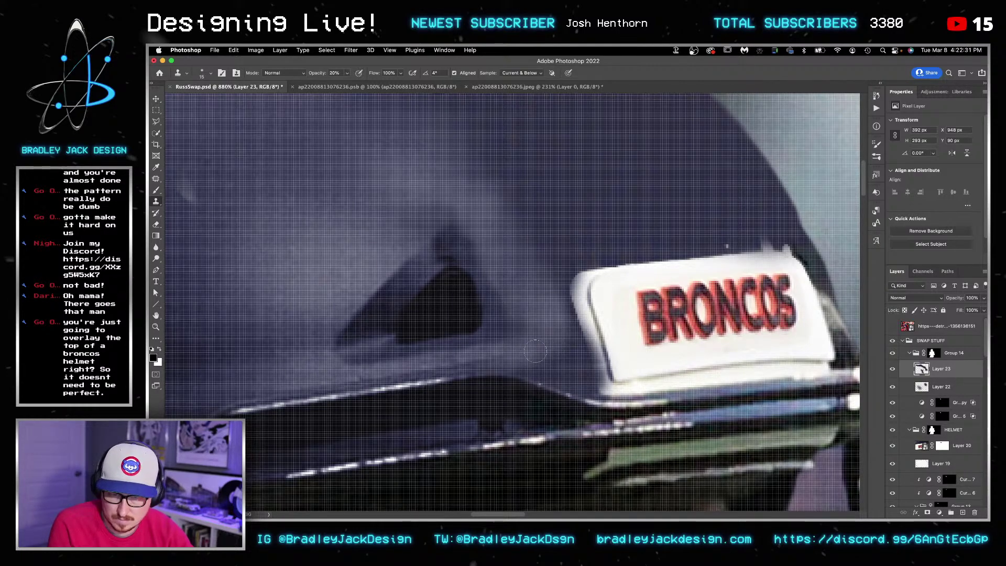
{"action": "scroll", "coordinate": [540, 350], "scroll_direction": "down", "scroll_amount": 5}
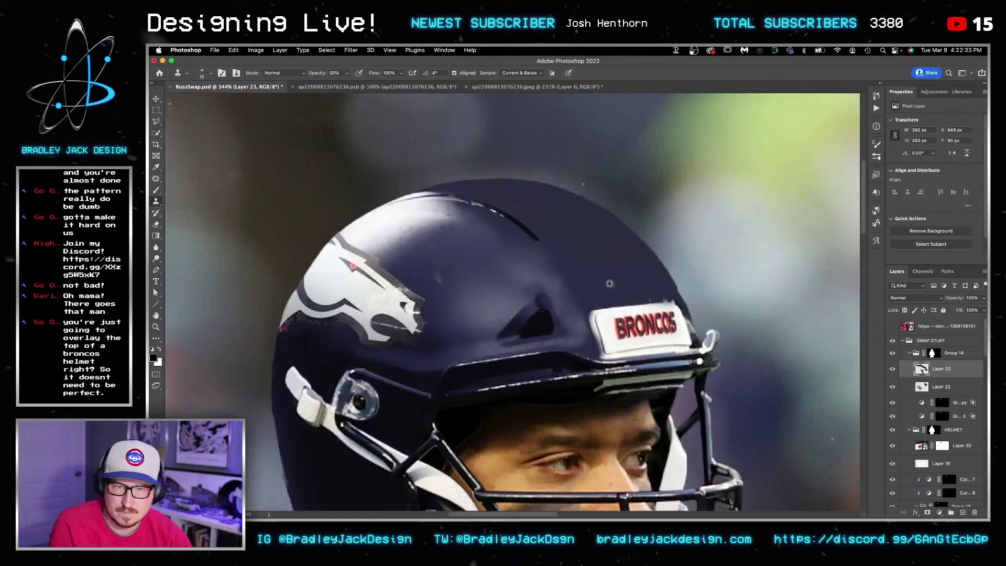
Step: Split Layer 23's underlying-layer white Blend If slider to let the white highlights show through, and save the file
{"action": "double_click", "coordinate": [951, 370]}
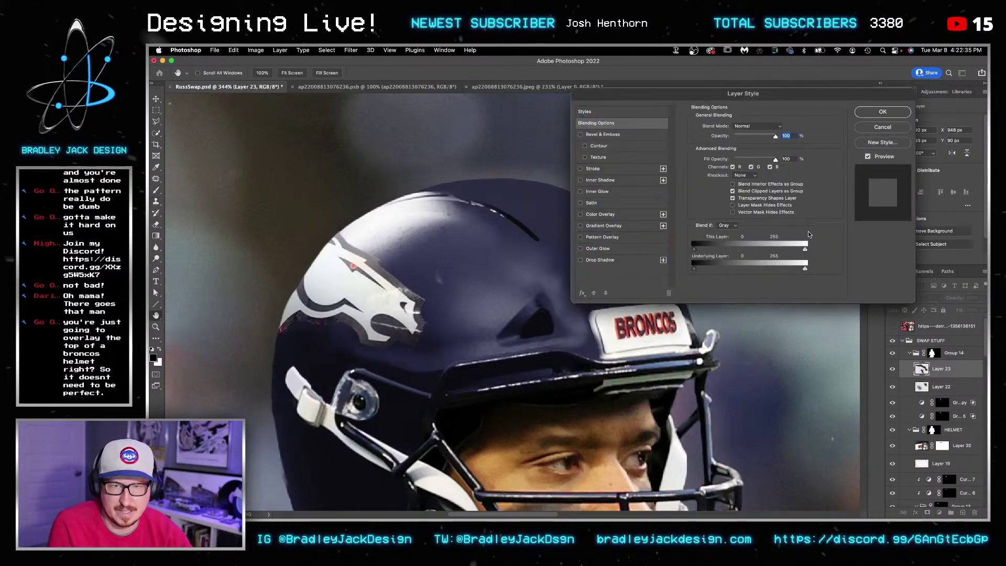
{"action": "left_click_drag", "start_coordinate": [805, 271], "coordinate": [791, 270], "text": "alt"}
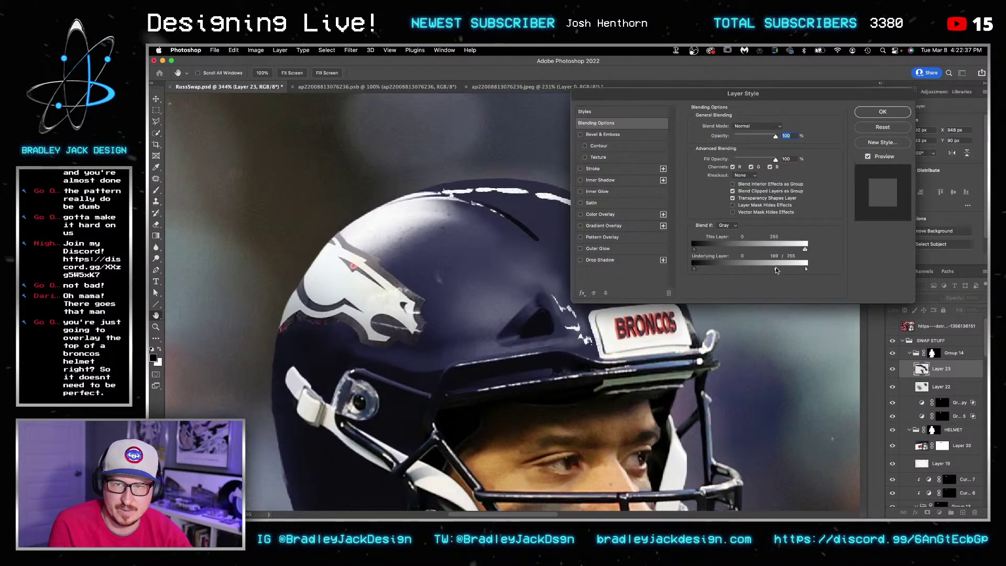
{"action": "left_click", "coordinate": [885, 112]}
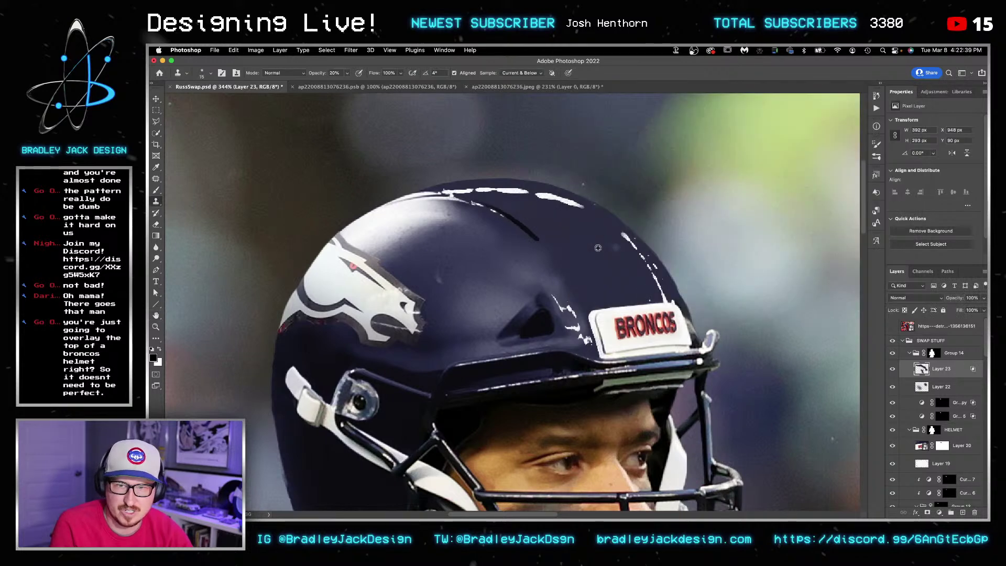
{"action": "left_click_drag", "start_coordinate": [596, 248], "coordinate": [550, 248]}
{"action": "key", "text": "super+s"}
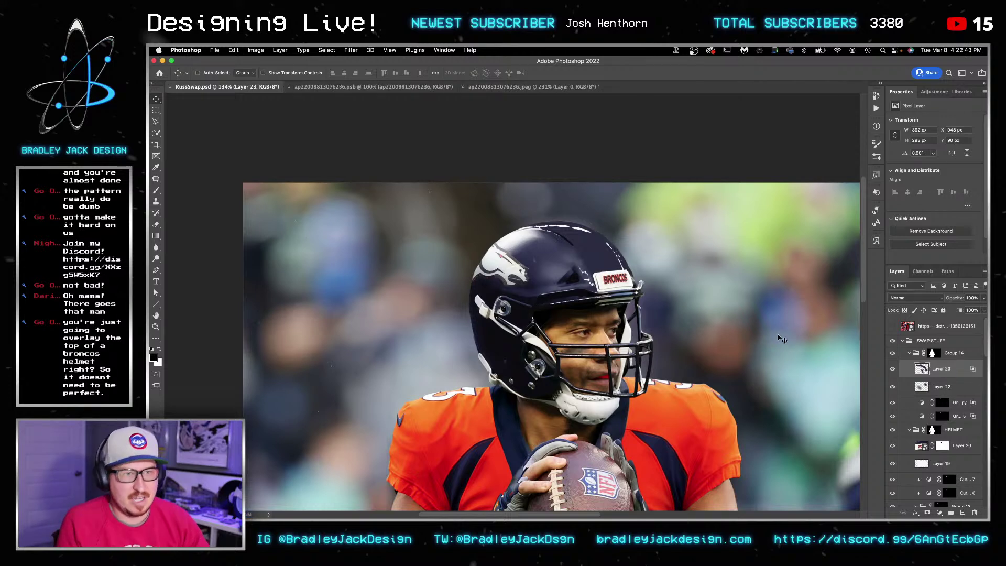
Step: Switch to the ap22008813076236.jpeg reference photo and undo its patch mask and Smart Object conversion
{"action": "key", "text": "super+Tab"}
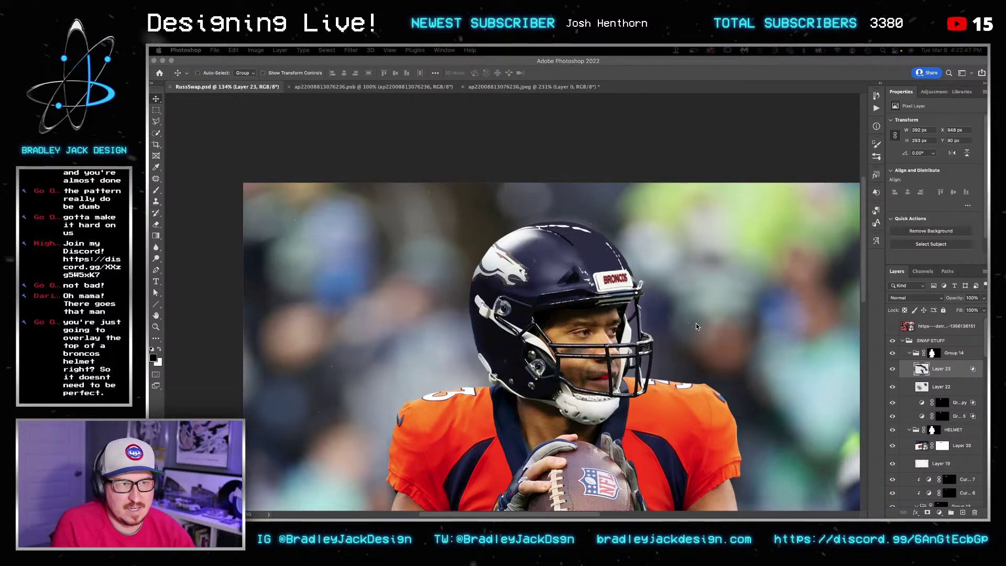
{"action": "key", "text": "ctrl+Tab"}
{"action": "key", "text": "ctrl+Tab"}
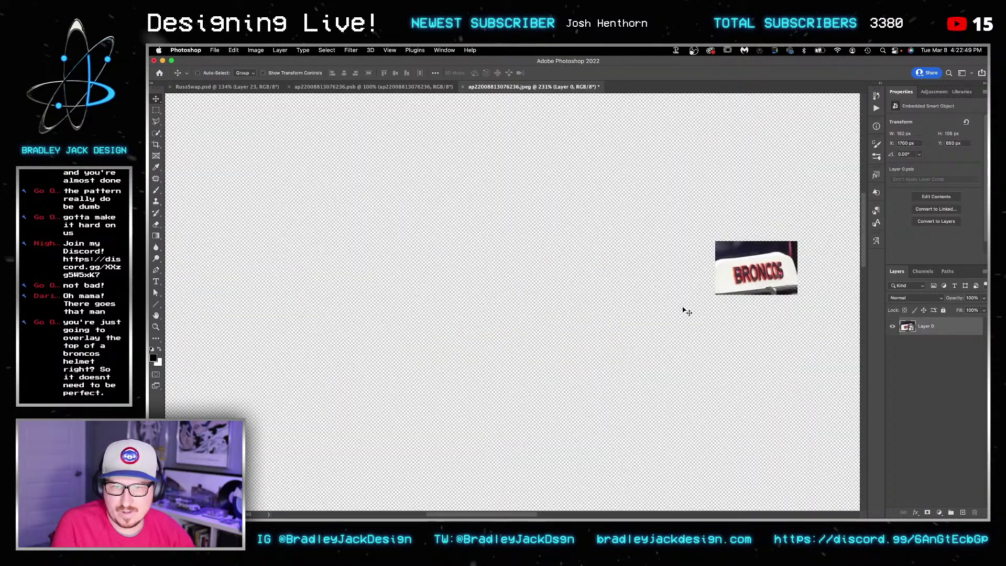
{"action": "key", "text": "ctrl+Tab"}
{"action": "key", "text": "ctrl+shift+Tab"}
{"action": "right_click", "coordinate": [908, 326]}
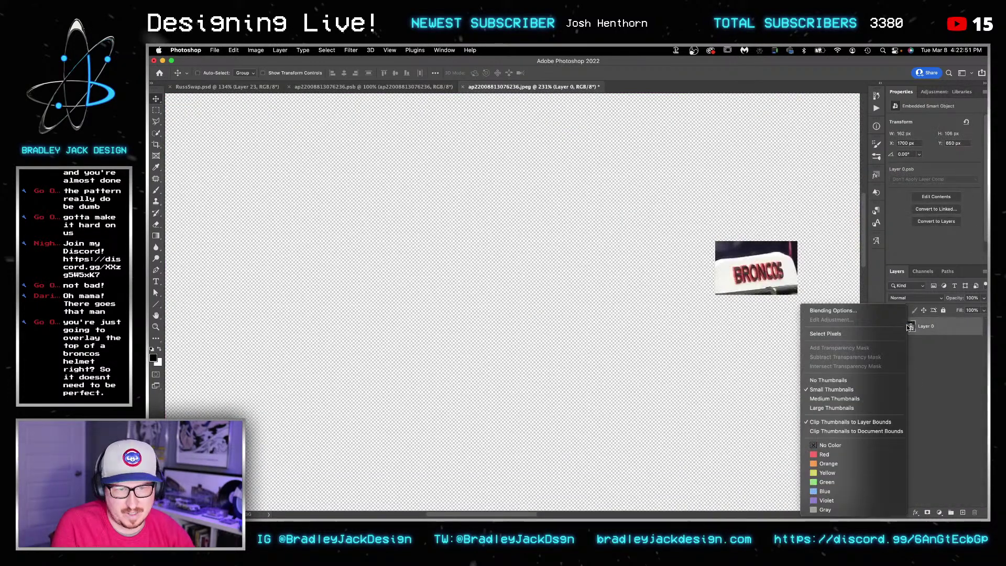
{"action": "key", "text": "super+z"}
{"action": "key", "text": "super+z"}
{"action": "scroll", "coordinate": [644, 225], "scroll_direction": "up", "scroll_amount": 3}
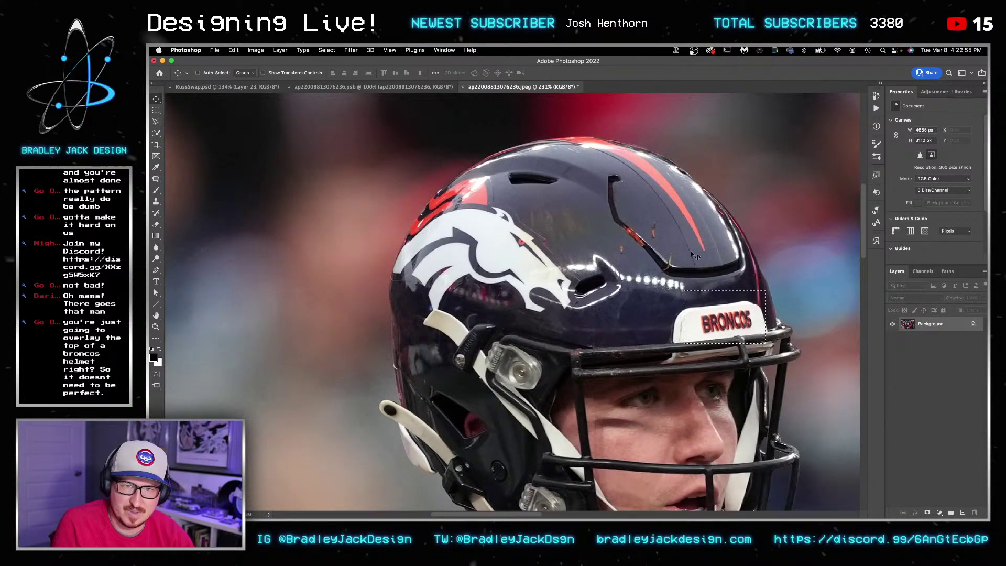
{"action": "key", "text": "ctrl+shift+Tab"}
{"action": "key", "text": "z"}
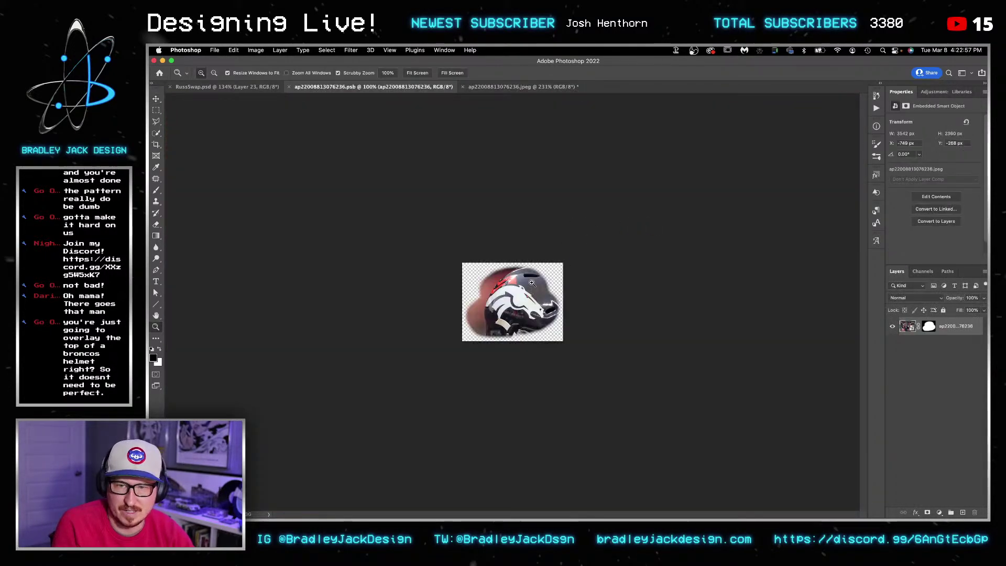
{"action": "key", "text": "ctrl+Tab"}
{"action": "key", "text": "ctrl+Tab"}
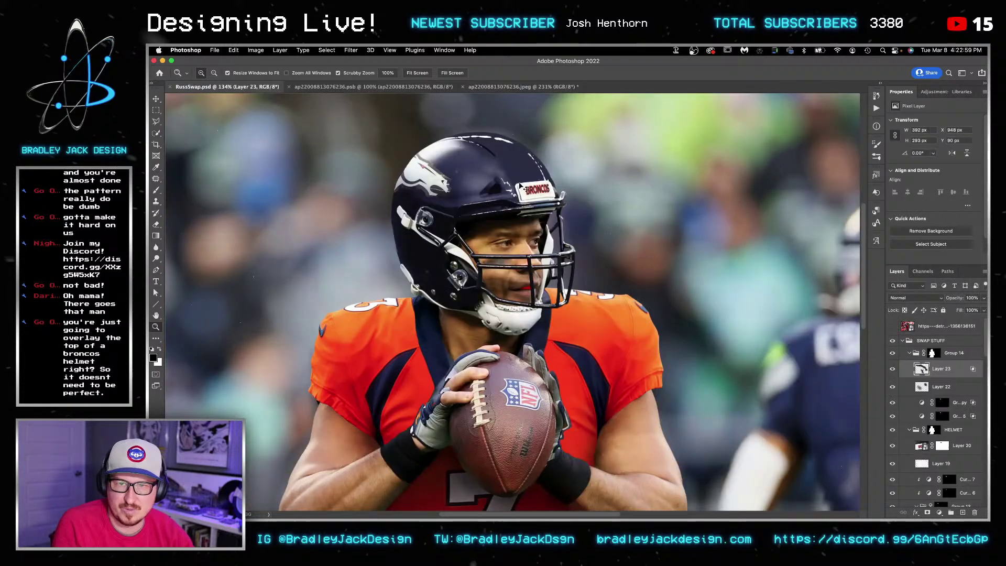
{"action": "key", "text": "ctrl+shift+Tab"}
Step: Select the upper part of the reference helmet with a rectangular marquee, mask the photo to it and convert it to a Smart Object
{"action": "key", "text": "v"}
{"action": "key", "text": "super"}
{"action": "key", "text": "m"}
{"action": "left_click_drag", "start_coordinate": [472, 115], "coordinate": [787, 300]}
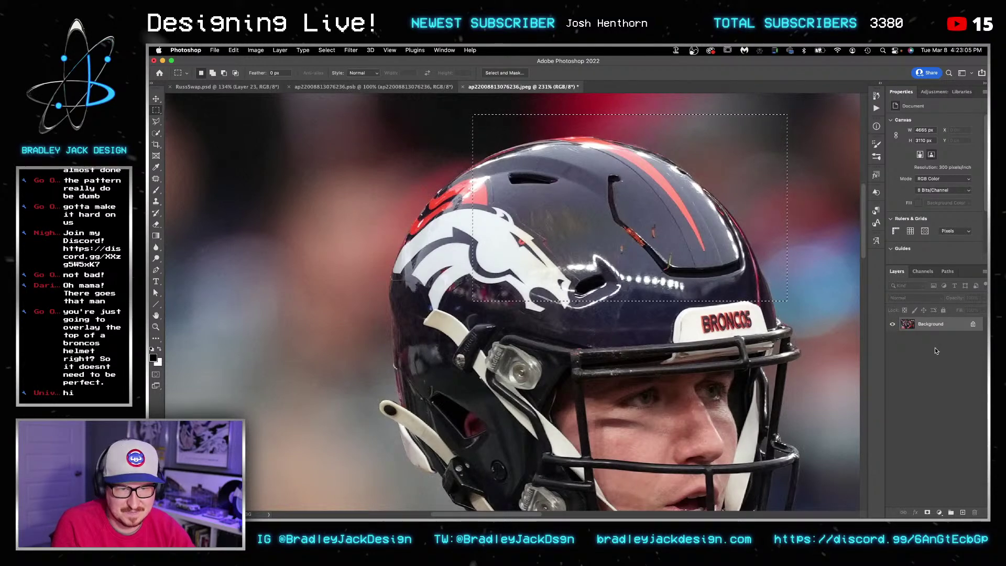
{"action": "left_click", "coordinate": [927, 513]}
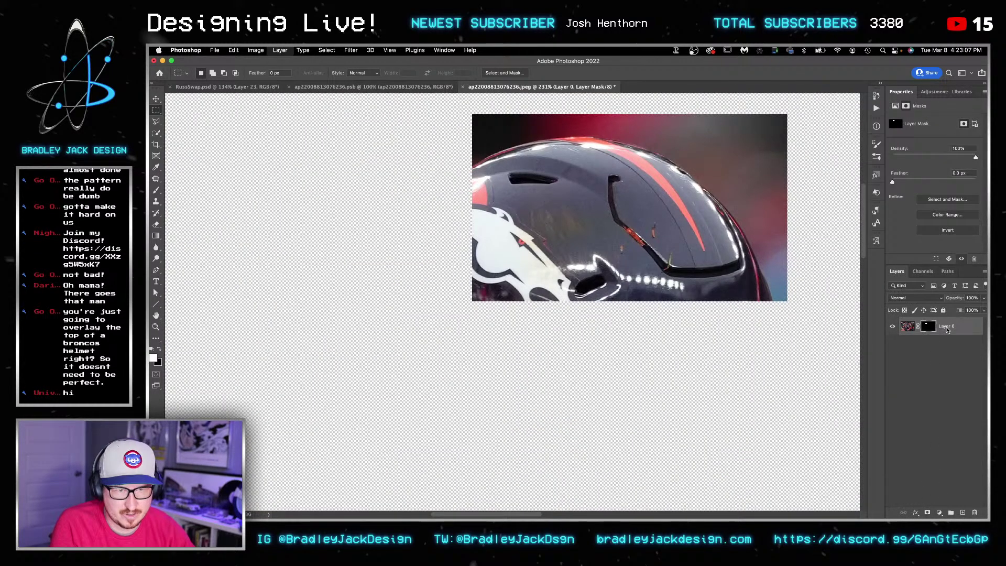
{"action": "key", "text": "super+shift+o"}
Step: Copy the cropped reference helmet top into RussSwap.psd above Layer 23 and place it over the quarterback's helmet
{"action": "key", "text": "v"}
{"action": "key", "text": "ctrl+Tab"}
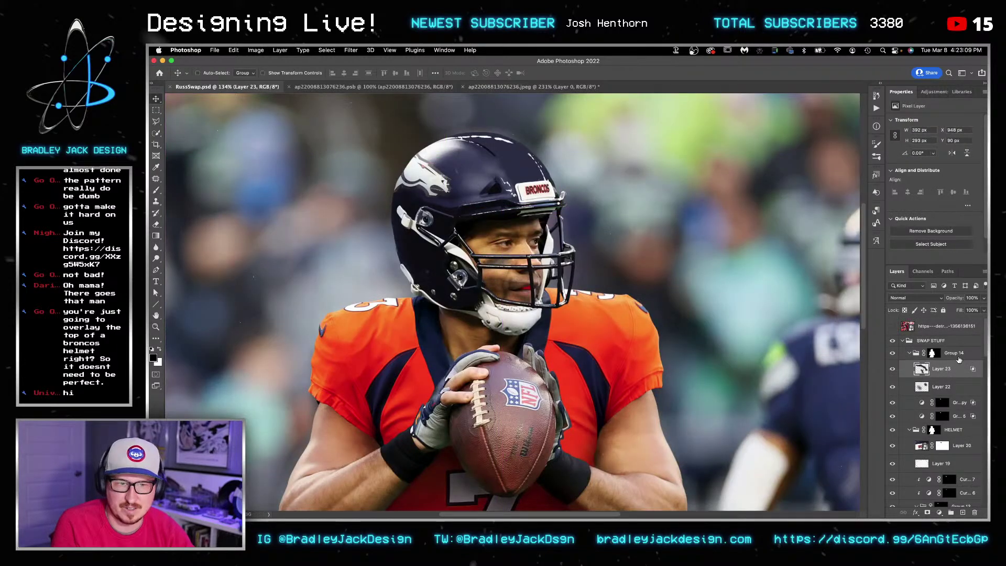
{"action": "key", "text": "ctrl+v"}
{"action": "left_click_drag", "start_coordinate": [543, 307], "coordinate": [552, 227]}
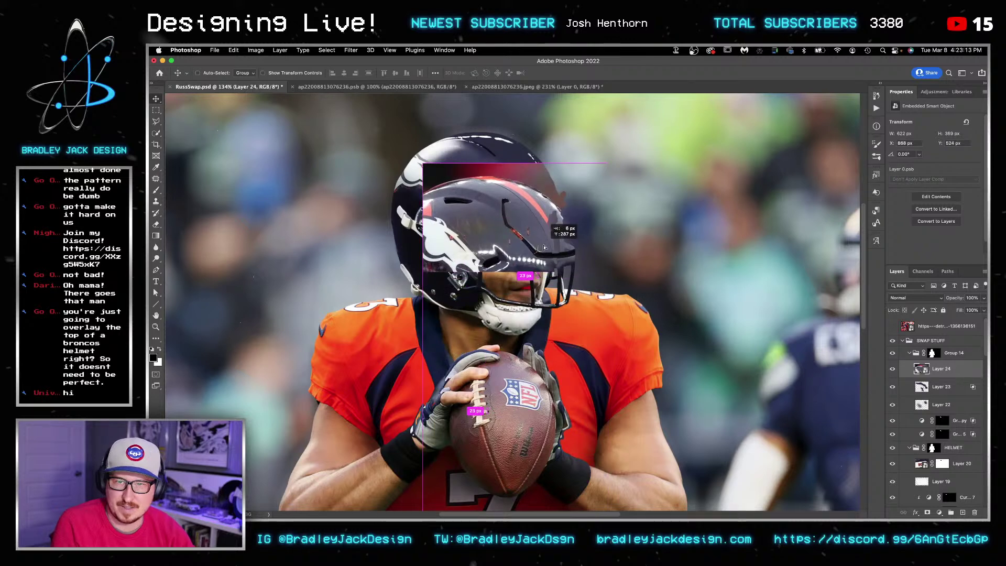
{"action": "key", "text": "ctrl+t"}
{"action": "left_click_drag", "start_coordinate": [614, 276], "coordinate": [587, 260]}
{"action": "left_click_drag", "start_coordinate": [532, 242], "coordinate": [513, 176]}
{"action": "key", "text": "Return"}
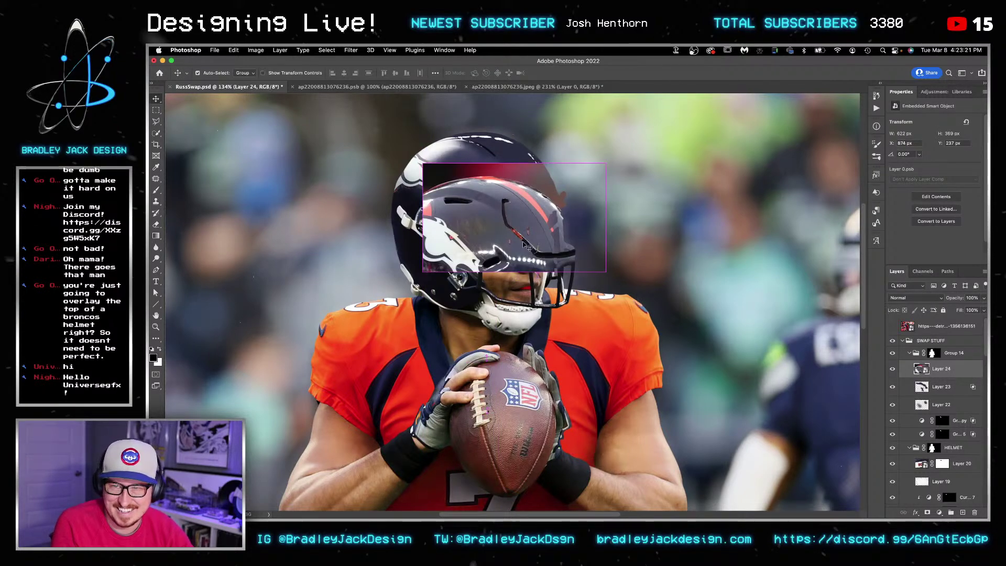
Step: Move and scale Layer 24 to the helmet's crown and distort its upper-left corner outward to match the shell
{"action": "scroll", "coordinate": [504, 218], "scroll_direction": "up", "scroll_amount": 5}
{"action": "left_click_drag", "start_coordinate": [503, 226], "coordinate": [510, 273]}
{"action": "left_click_drag", "start_coordinate": [510, 274], "coordinate": [492, 228]}
{"action": "key", "text": "super+t"}
{"action": "left_click_drag", "start_coordinate": [656, 307], "coordinate": [601, 242]}
{"action": "left_click_drag", "start_coordinate": [469, 216], "coordinate": [499, 214]}
{"action": "left_click_drag", "start_coordinate": [388, 132], "coordinate": [352, 138]}
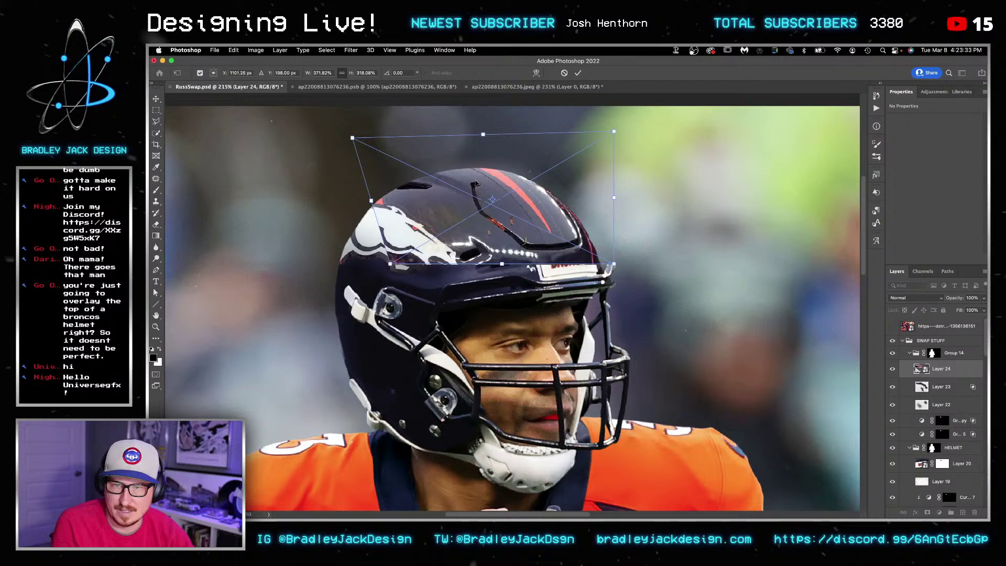
{"action": "key", "text": "Return"}
Step: Nudge Layer 24 vertically and slightly left to line up its shell ridge with the quarterback's helmet
{"action": "key", "text": "Down"}
{"action": "key", "text": "Down"}
{"action": "key", "text": "Down"}
{"action": "key", "text": "Down"}
{"action": "key", "text": "Down"}
{"action": "key", "text": "Down"}
{"action": "key", "text": "Down"}
{"action": "key", "text": "Down"}
{"action": "key", "text": "Down"}
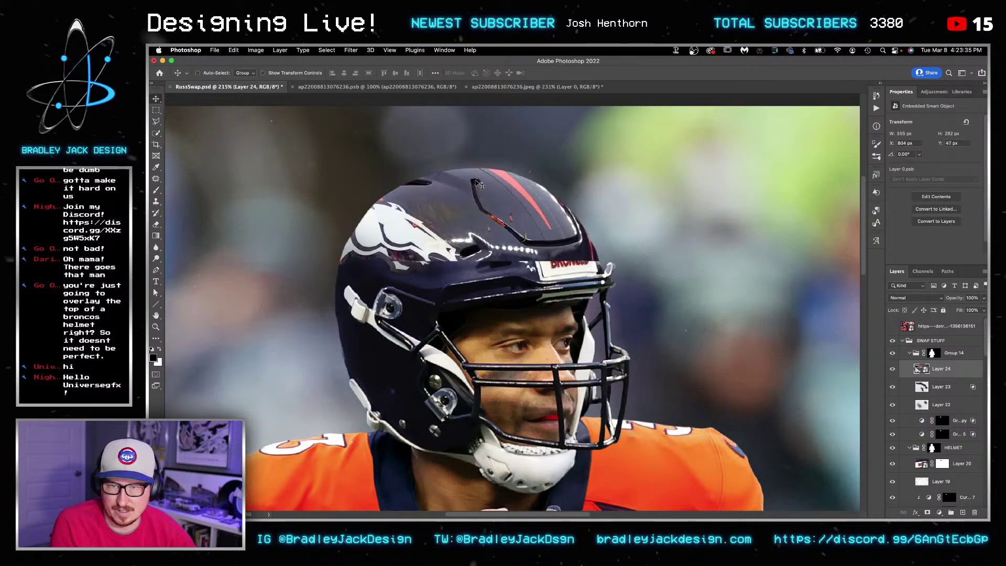
{"action": "key", "text": "Up"}
{"action": "key", "text": "Up"}
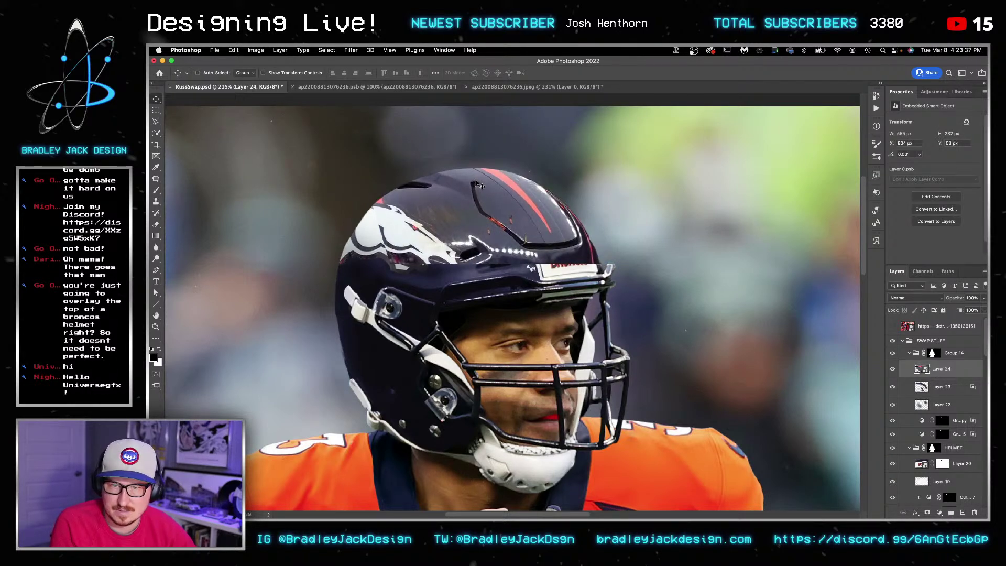
{"action": "key", "text": "Left"}
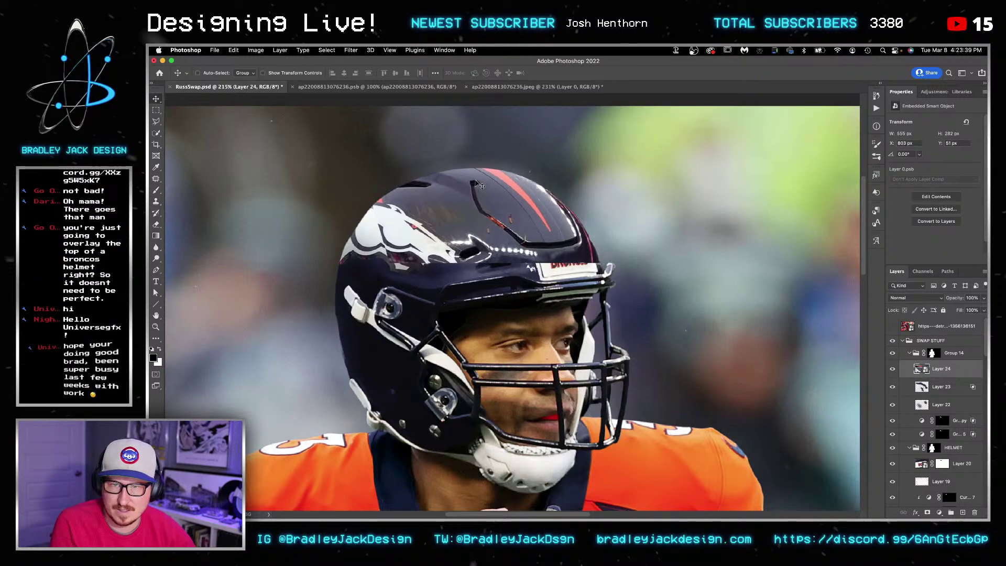
Step: Pull Layer 24's upper-left corner slightly inward and nudge the layer right to refine its fit
{"action": "key", "text": "ctrl+t"}
{"action": "left_click_drag", "start_coordinate": [348, 136], "coordinate": [356, 136]}
{"action": "key", "text": "Return"}
{"action": "key", "text": "Right"}
{"action": "key", "text": "Right"}
{"action": "key", "text": "Right"}
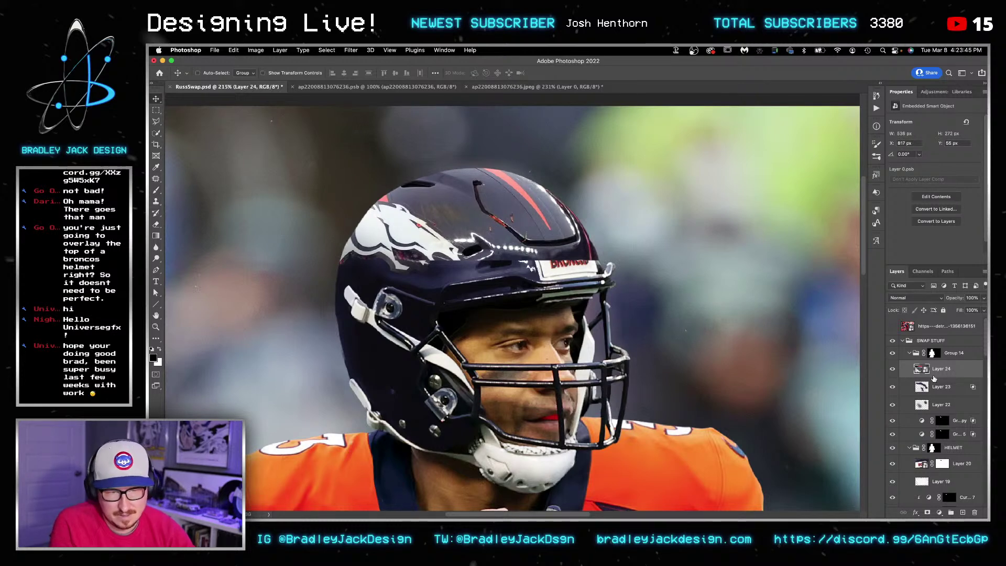
Step: Add a black mask to Layer 24 and paint white over the crown to reveal the orange stripe and ridge
{"action": "left_click", "coordinate": [928, 513], "text": "alt"}
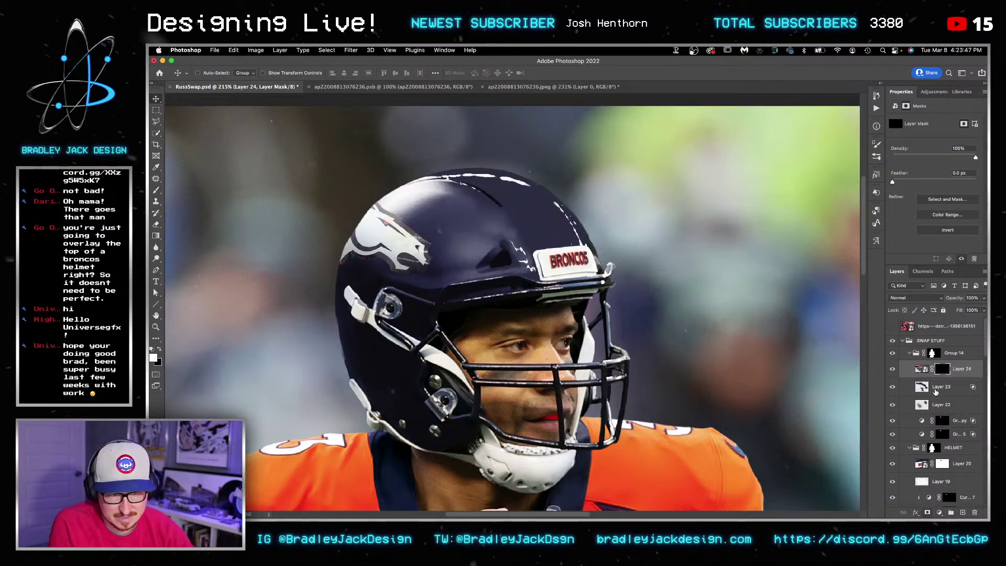
{"action": "key", "text": "b"}
{"action": "key", "text": "x"}
{"action": "mouse_move", "coordinate": [548, 220]}
{"action": "left_mouse_down"}
{"action": "mouse_move", "coordinate": [516, 191]}
{"action": "mouse_move", "coordinate": [535, 209]}
{"action": "left_mouse_up"}
{"action": "mouse_move", "coordinate": [525, 207]}
{"action": "left_mouse_down"}
{"action": "mouse_move", "coordinate": [485, 178]}
{"action": "mouse_move", "coordinate": [515, 185]}
{"action": "mouse_move", "coordinate": [426, 171]}
{"action": "mouse_move", "coordinate": [483, 187]}
{"action": "mouse_move", "coordinate": [459, 185]}
{"action": "mouse_move", "coordinate": [509, 211]}
{"action": "mouse_move", "coordinate": [478, 196]}
{"action": "mouse_move", "coordinate": [496, 213]}
{"action": "left_mouse_up"}
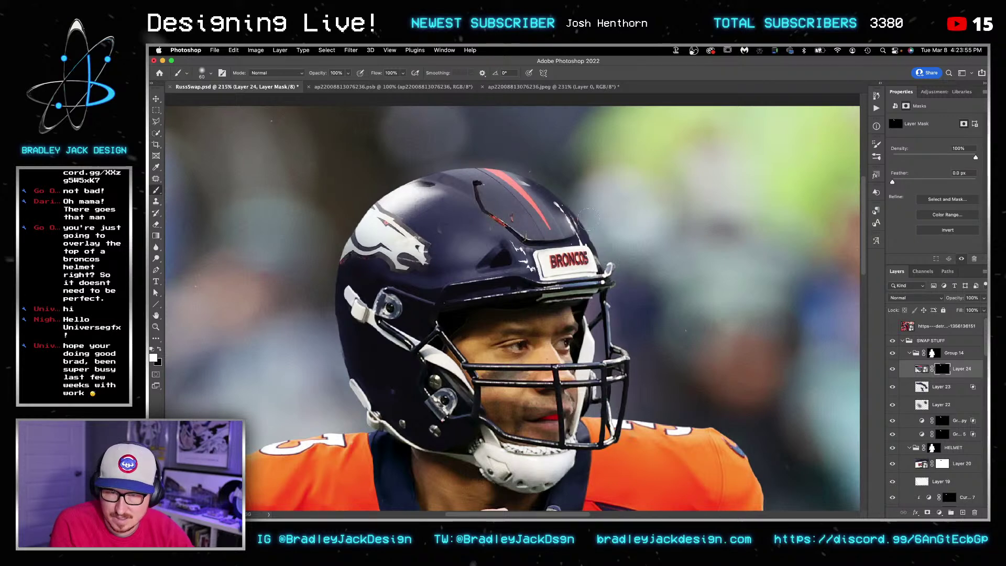
Step: Distort Layer 24 by pulling its lower-right corner inward and upper-left corner slightly outward, shifting it to fit the helmet's crown
{"action": "key", "text": "v"}
{"action": "left_click", "coordinate": [924, 369]}
{"action": "key", "text": "ctrl+t"}
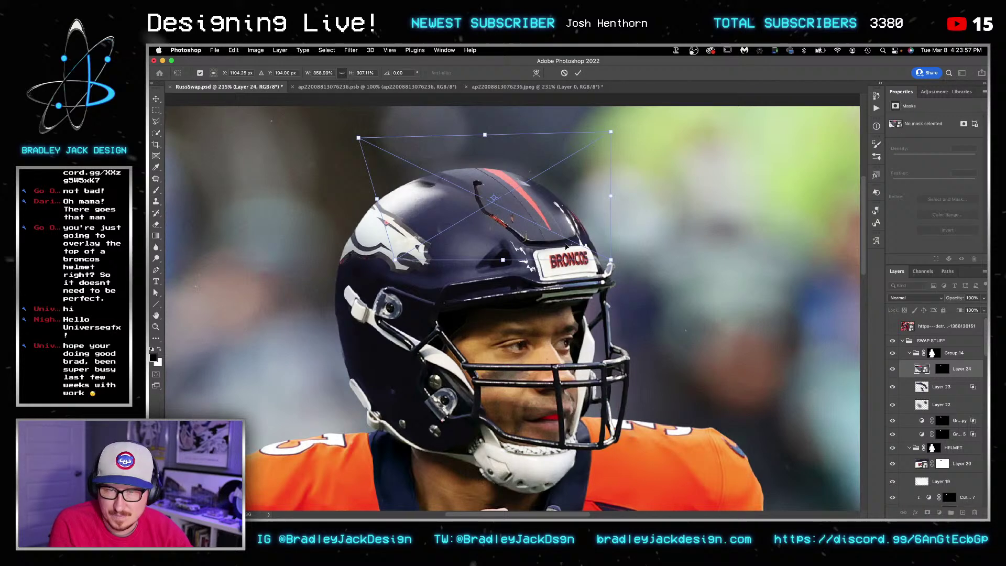
{"action": "left_click_drag", "start_coordinate": [611, 260], "coordinate": [598, 252]}
{"action": "left_click_drag", "start_coordinate": [563, 241], "coordinate": [572, 237]}
{"action": "key", "text": "Return"}
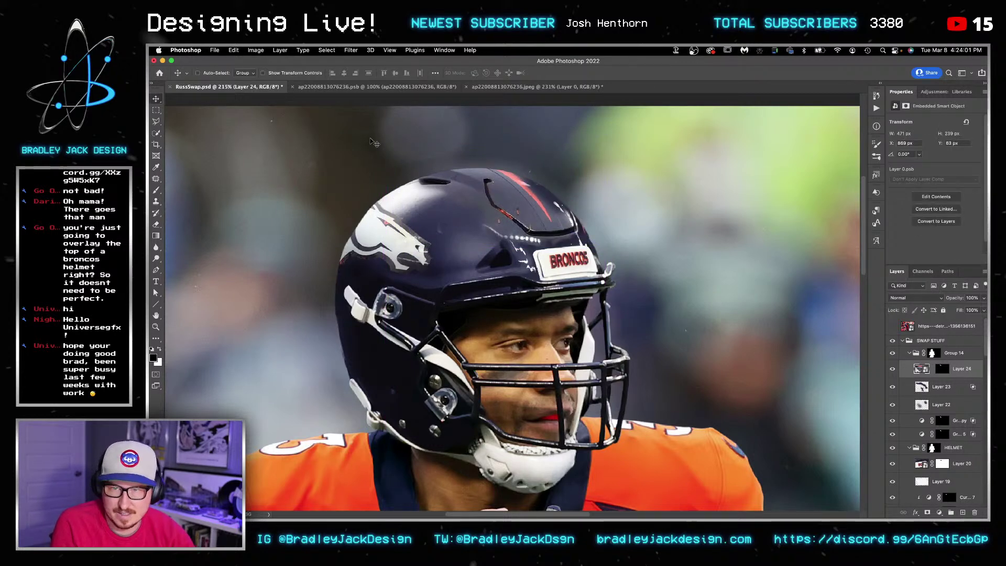
{"action": "key", "text": "ctrl+t"}
{"action": "left_click_drag", "start_coordinate": [383, 142], "coordinate": [374, 144]}
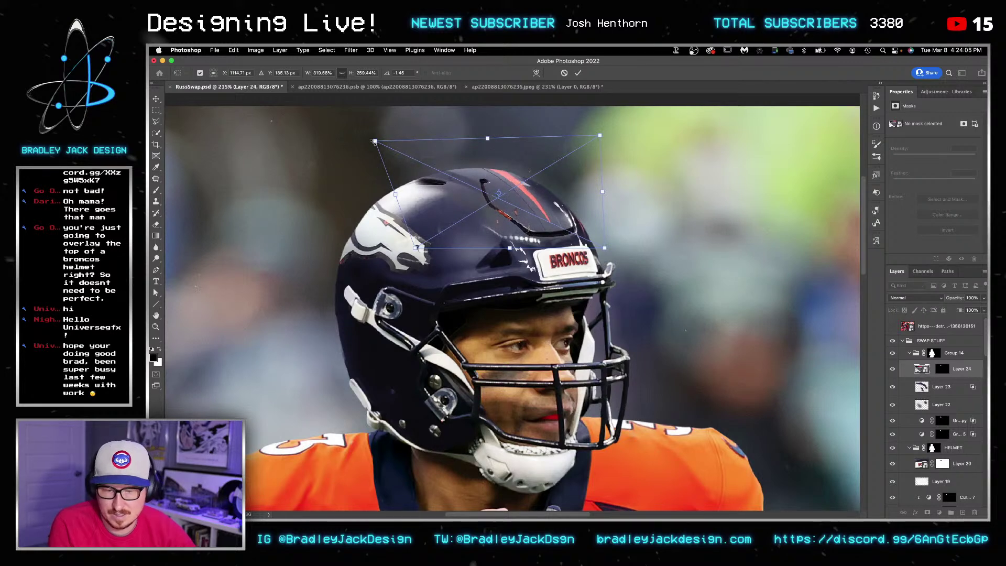
{"action": "key", "text": "Return"}
Step: Paint black on Layer 24's mask with a smaller brush to remove the stray dark vent at the rear of the crown
{"action": "left_click", "coordinate": [943, 368]}
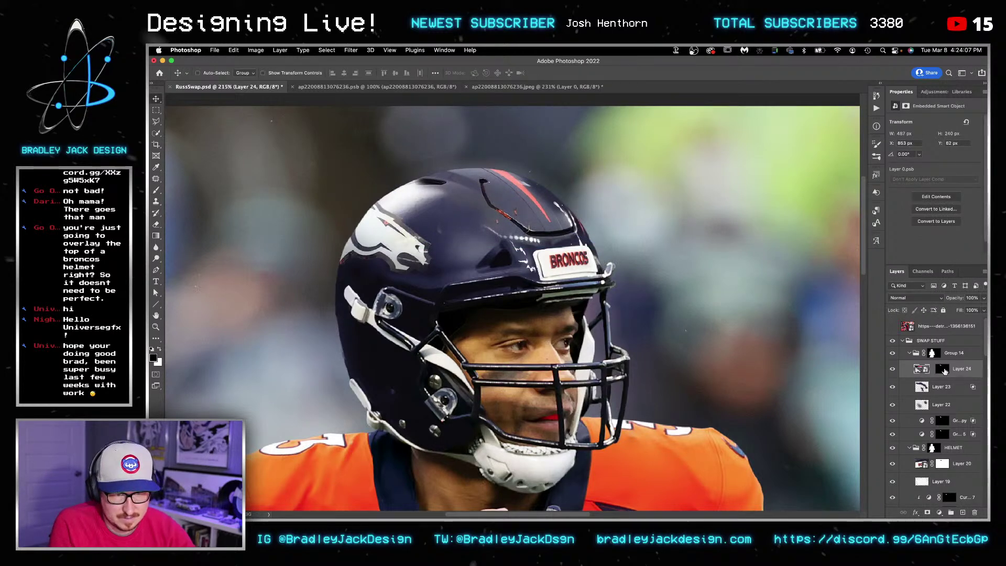
{"action": "key", "text": "b"}
{"action": "key", "text": "x"}
{"action": "key", "text": "x"}
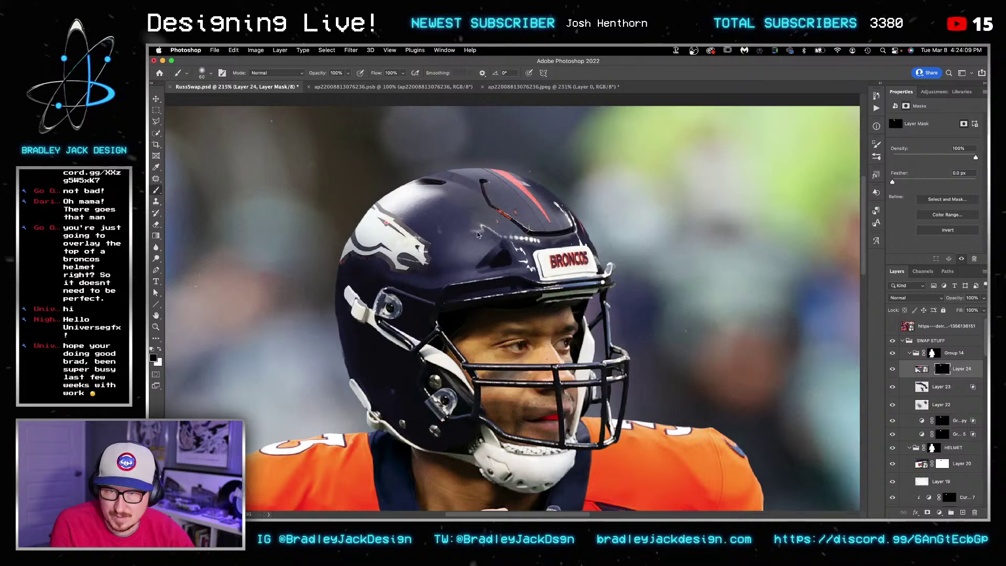
{"action": "key", "text": "bracketleft"}
{"action": "key", "text": "bracketleft"}
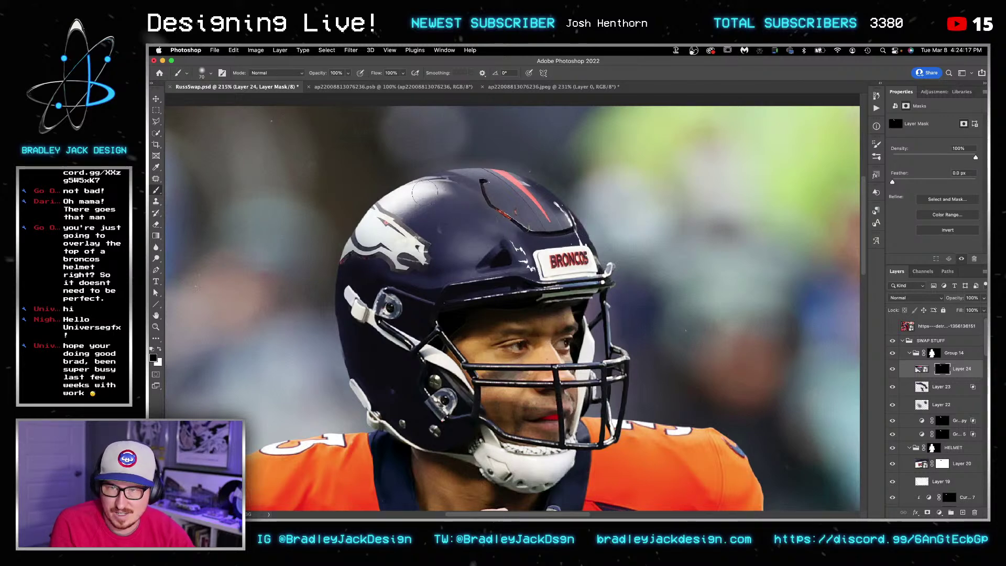
{"action": "scroll", "coordinate": [437, 180], "scroll_direction": "up", "scroll_amount": 3}
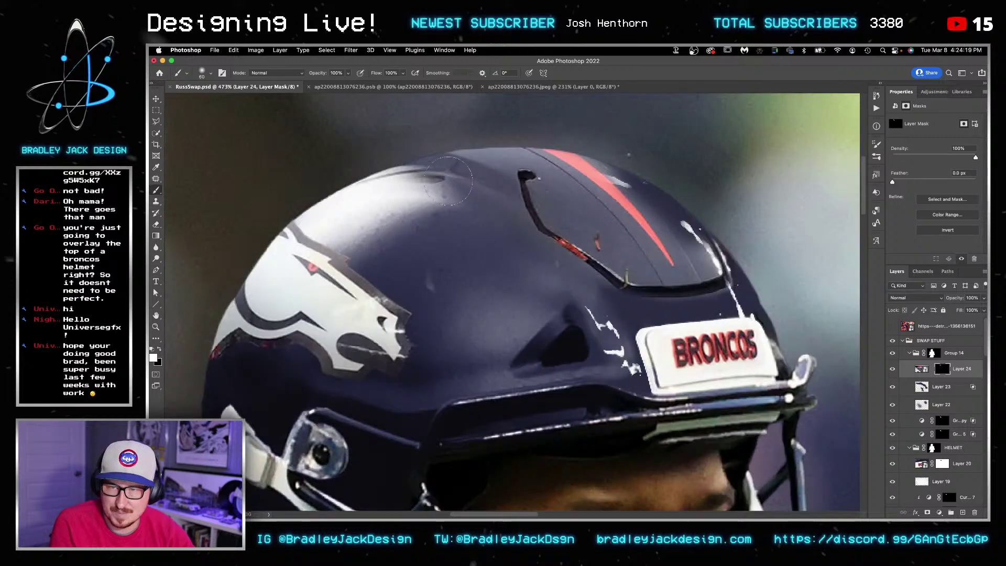
{"action": "key", "text": "x"}
{"action": "key", "text": "bracketleft"}
{"action": "key", "text": "bracketleft"}
{"action": "mouse_move", "coordinate": [444, 185]}
{"action": "left_mouse_down"}
{"action": "mouse_move", "coordinate": [397, 181]}
{"action": "mouse_move", "coordinate": [431, 180]}
{"action": "left_mouse_up"}
{"action": "key", "text": "x"}
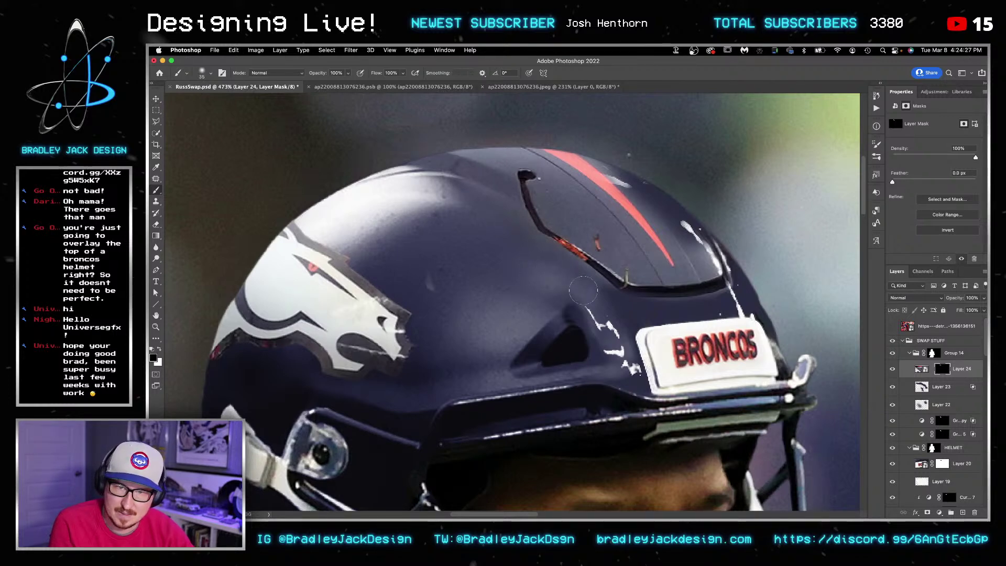
Step: Refine Layer 24's mask below the front ridge to bring back the white dots, ridge corner and red edge along the shell
{"action": "key", "text": "x"}
{"action": "mouse_move", "coordinate": [621, 302]}
{"action": "left_mouse_down"}
{"action": "mouse_move", "coordinate": [599, 292]}
{"action": "mouse_move", "coordinate": [626, 313]}
{"action": "left_mouse_up"}
{"action": "key", "text": "x"}
{"action": "left_click_drag", "start_coordinate": [631, 311], "coordinate": [591, 298]}
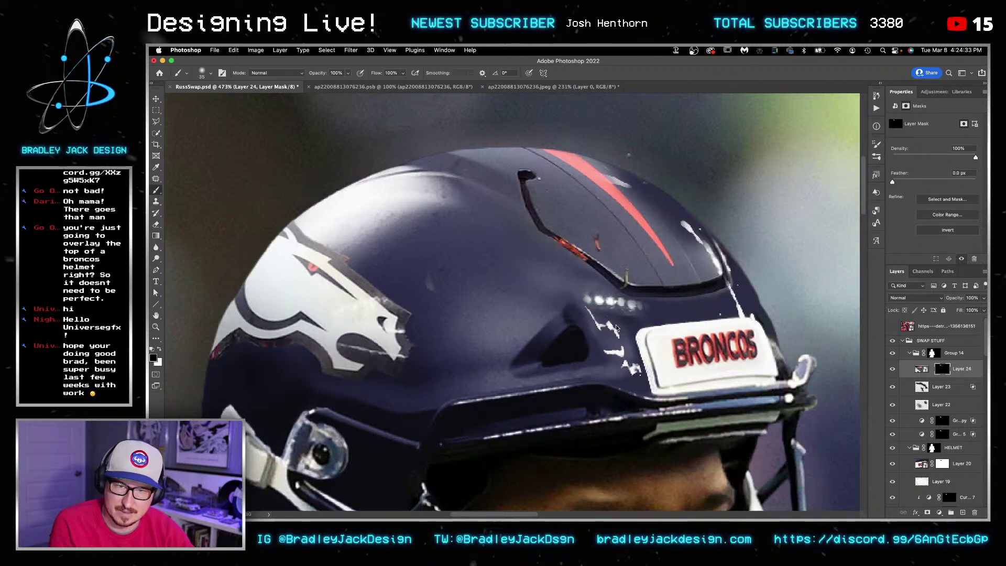
{"action": "key", "text": "x"}
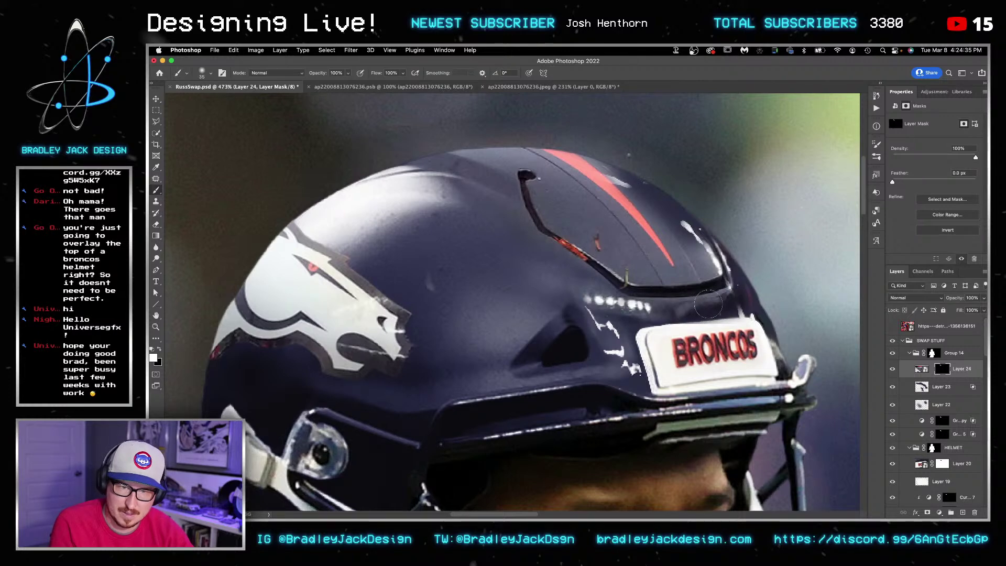
{"action": "left_click_drag", "start_coordinate": [737, 298], "coordinate": [729, 256]}
{"action": "mouse_move", "coordinate": [756, 299]}
{"action": "left_mouse_down"}
{"action": "mouse_move", "coordinate": [697, 309]}
{"action": "mouse_move", "coordinate": [754, 315]}
{"action": "left_mouse_up"}
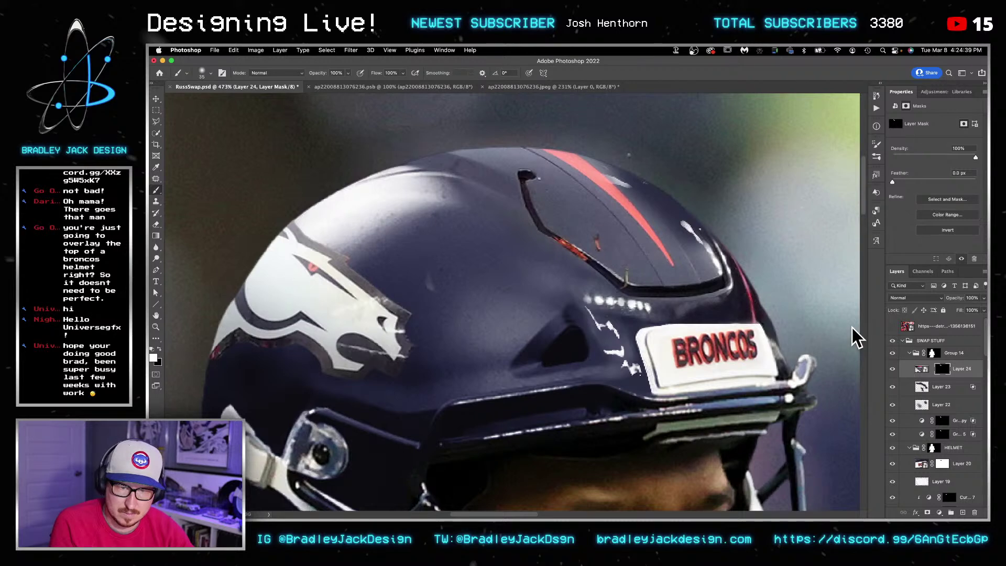
Step: Touch up Layer 24's mask around the upper edge of the BRONCOS nameplate and the neighbouring front edge of the shell
{"action": "scroll", "coordinate": [720, 319], "scroll_direction": "down", "scroll_amount": 5}
{"action": "scroll", "coordinate": [722, 320], "scroll_direction": "up", "scroll_amount": 7}
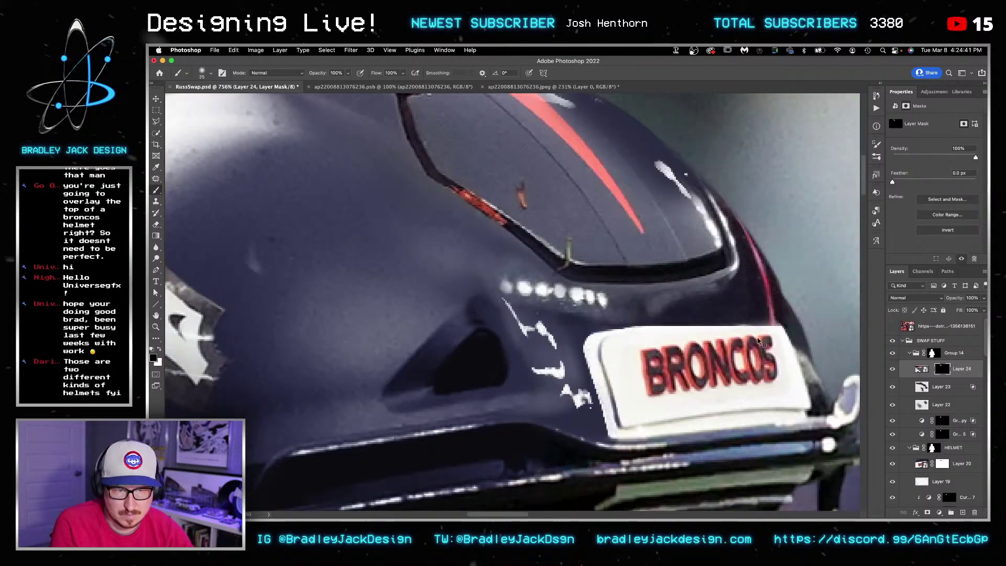
{"action": "left_click_drag", "start_coordinate": [700, 344], "coordinate": [710, 365]}
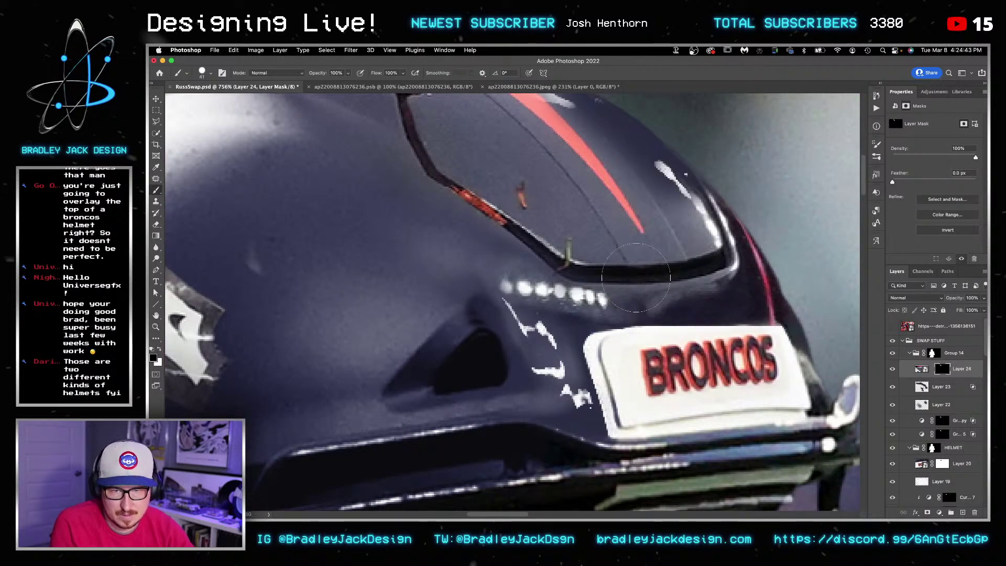
{"action": "mouse_move", "coordinate": [622, 356]}
{"action": "left_mouse_down"}
{"action": "mouse_move", "coordinate": [721, 327]}
{"action": "mouse_move", "coordinate": [766, 335]}
{"action": "left_mouse_up"}
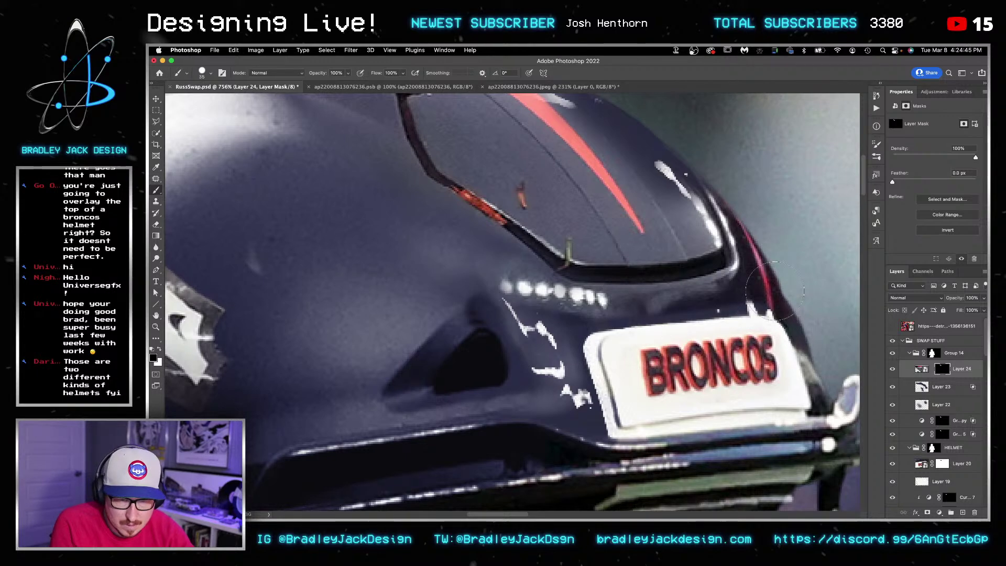
{"action": "left_click_drag", "start_coordinate": [774, 290], "coordinate": [671, 296]}
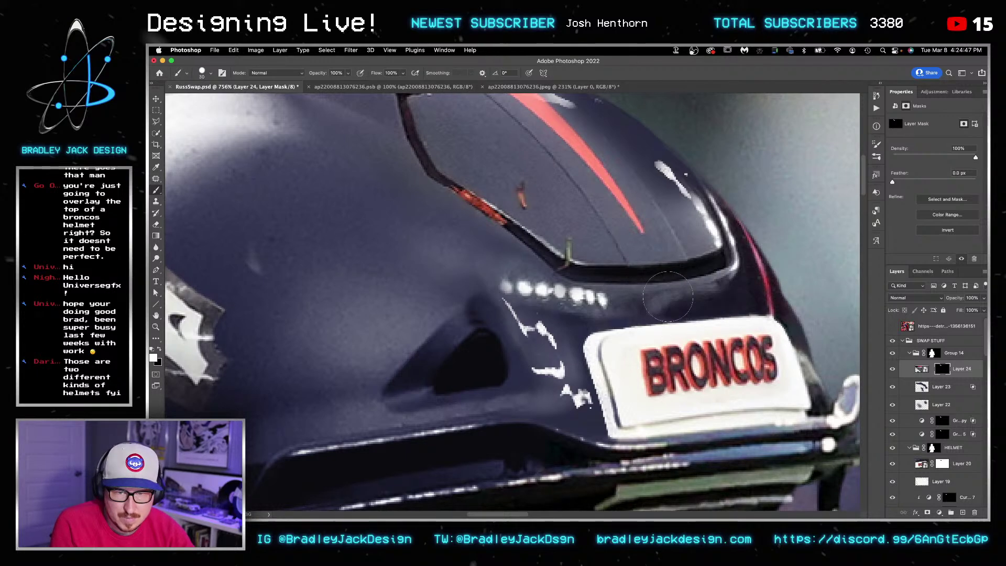
Step: Hide the Layer 24 helmet overlay
{"action": "scroll", "coordinate": [598, 286], "scroll_direction": "down", "scroll_amount": 5}
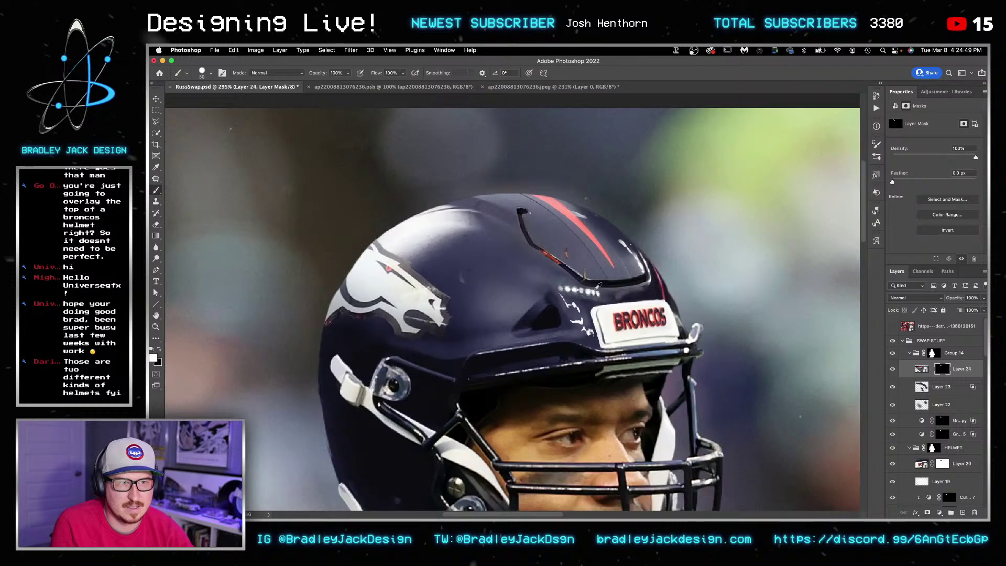
{"action": "scroll", "coordinate": [598, 285], "scroll_direction": "down", "scroll_amount": 2}
{"action": "key", "text": "v"}
{"action": "scroll", "coordinate": [636, 282], "scroll_direction": "down", "scroll_amount": 3}
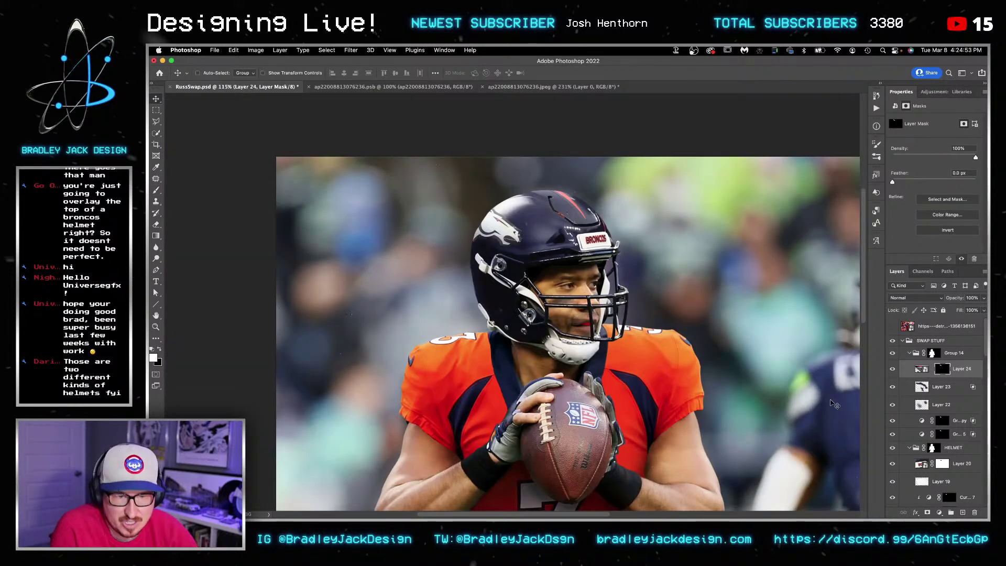
{"action": "left_click", "coordinate": [892, 369]}
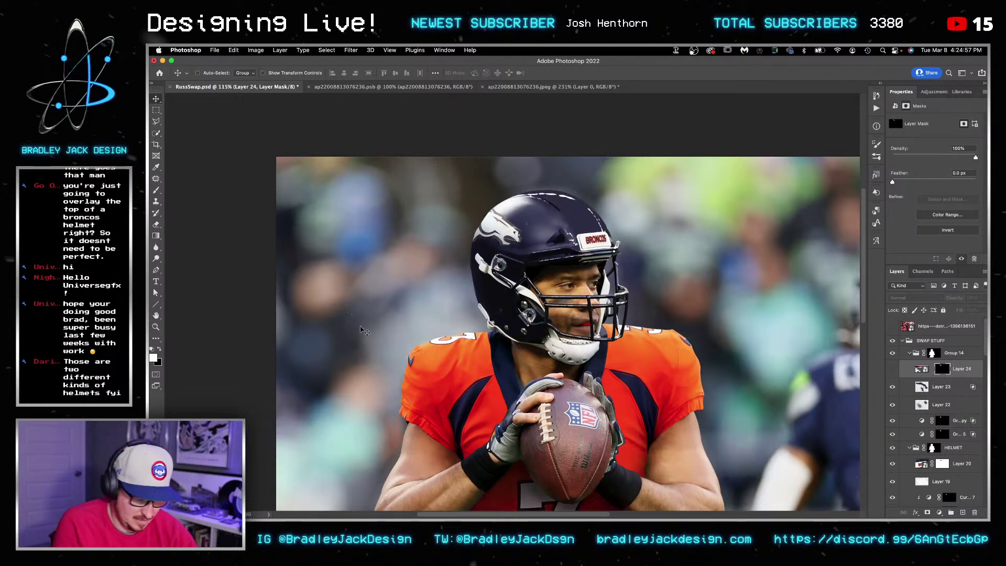
Step: Draw a curved, tapering white stripe shape with the Pen tool over the helmet's crown, ending above the BRONCOS nameplate
{"action": "key", "text": "p"}
{"action": "left_click", "coordinate": [584, 225]}
{"action": "left_click_drag", "start_coordinate": [525, 186], "coordinate": [464, 176]}
{"action": "left_click", "coordinate": [465, 177]}
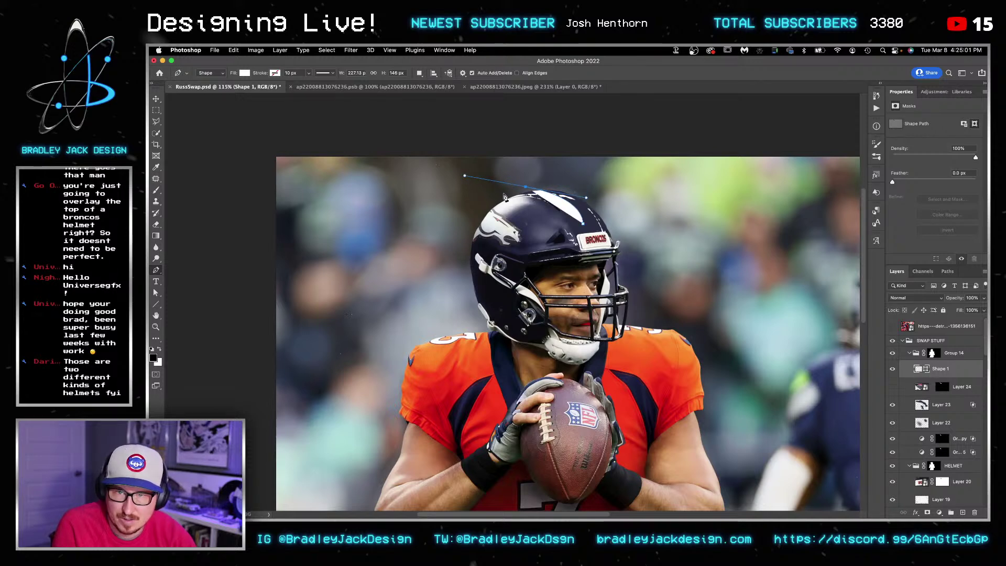
{"action": "left_click", "coordinate": [496, 194]}
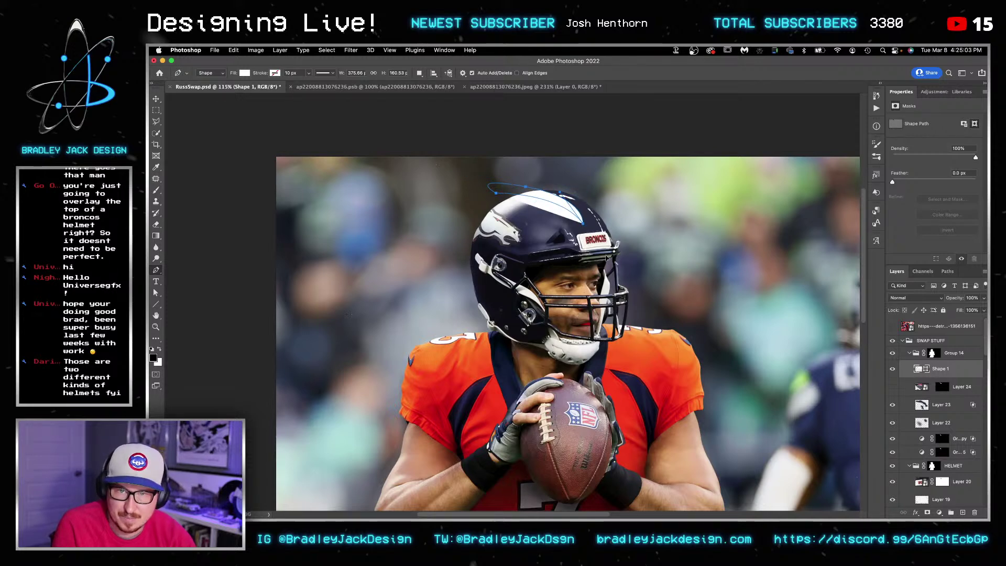
{"action": "key", "text": "v"}
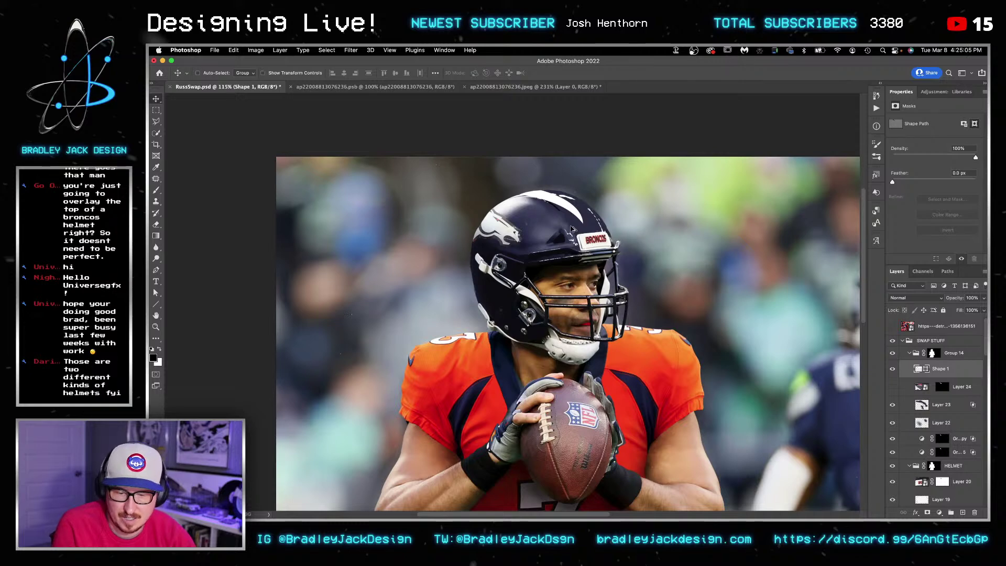
Step: Adjust the stripe shape's anchor points and curve handles so it follows the crown and tapers toward the nameplate
{"action": "scroll", "coordinate": [572, 229], "scroll_direction": "up", "scroll_amount": 3}
{"action": "key", "text": "a"}
{"action": "left_click_drag", "start_coordinate": [603, 228], "coordinate": [606, 230]}
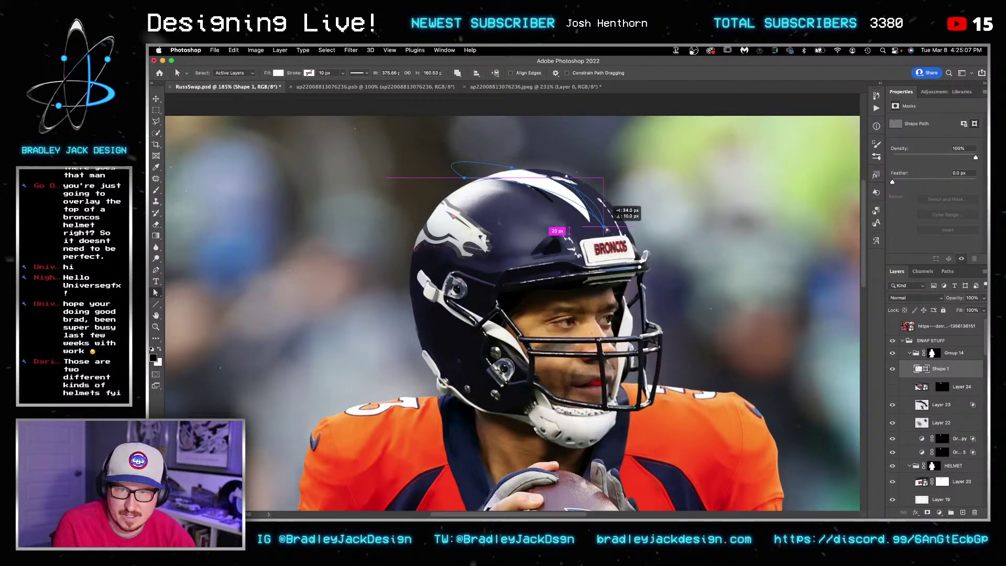
{"action": "left_click_drag", "start_coordinate": [513, 168], "coordinate": [518, 164]}
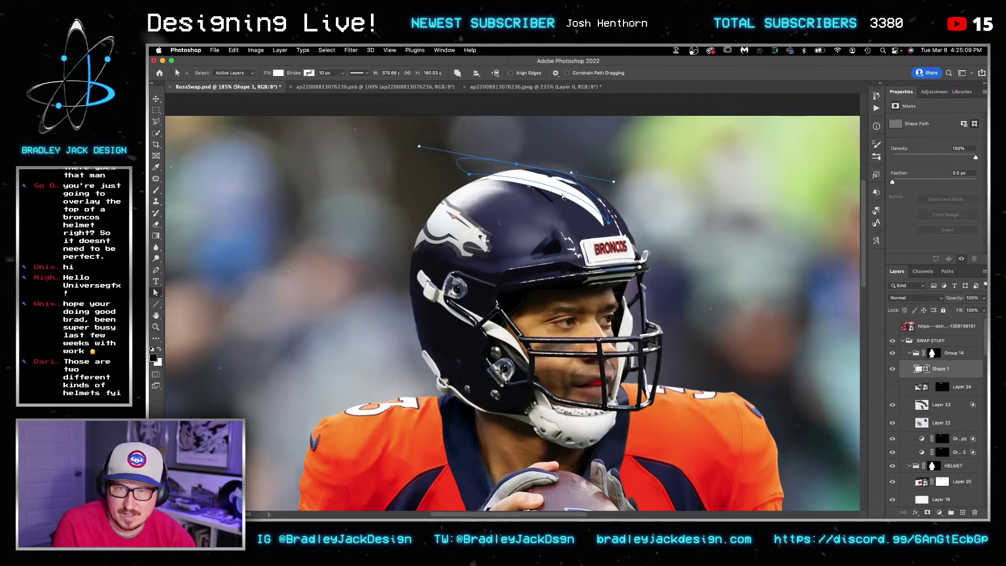
{"action": "left_click_drag", "start_coordinate": [609, 225], "coordinate": [603, 230]}
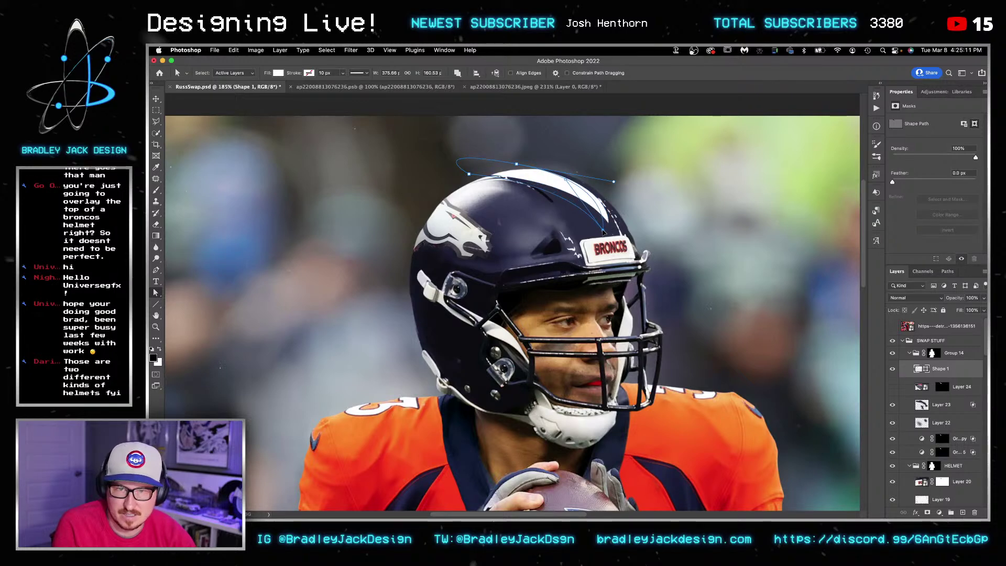
{"action": "left_click", "coordinate": [470, 175]}
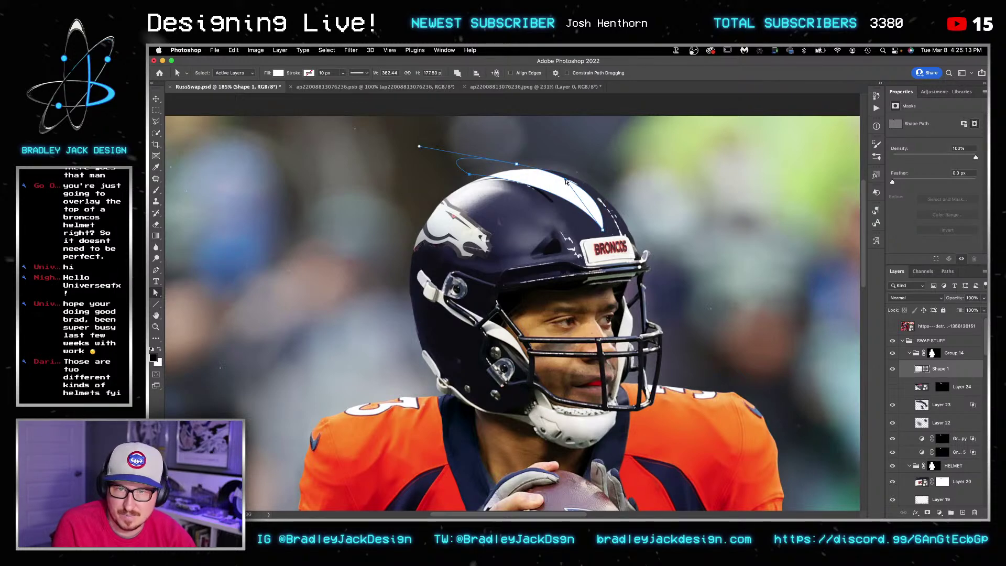
{"action": "left_click", "coordinate": [517, 165]}
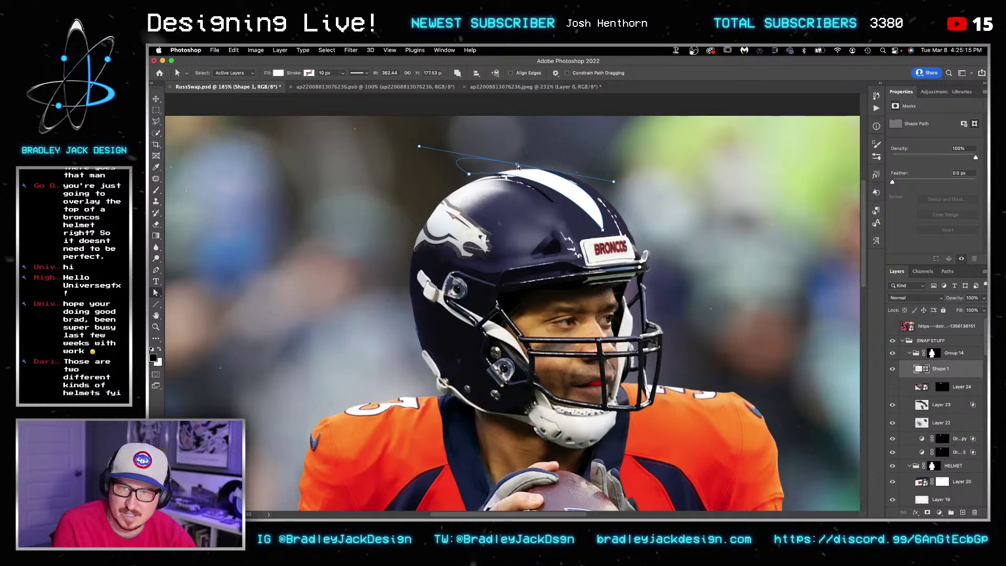
{"action": "left_click_drag", "start_coordinate": [614, 182], "coordinate": [598, 178]}
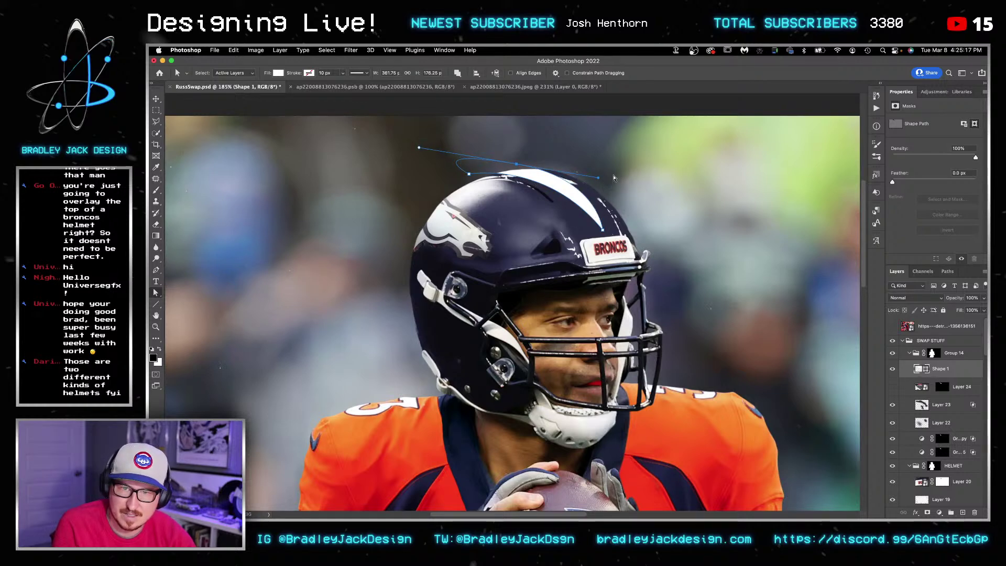
Step: Sample the orange of the jersey's shoulder and apply it as the stripe shape's fill
{"action": "key", "text": "v"}
{"action": "key", "text": "u"}
{"action": "left_click", "coordinate": [244, 73]}
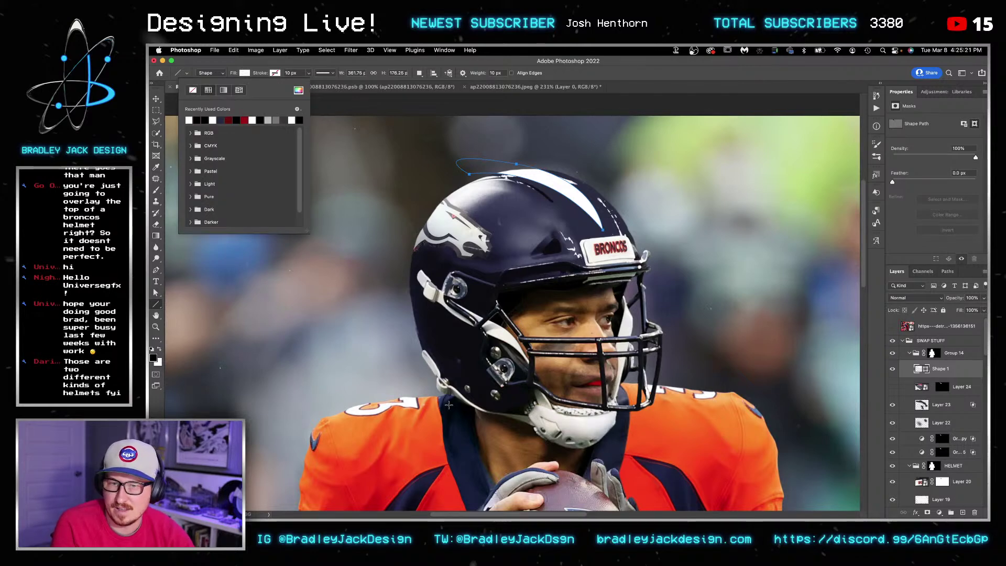
{"action": "key", "text": "i"}
{"action": "left_click", "coordinate": [403, 452]}
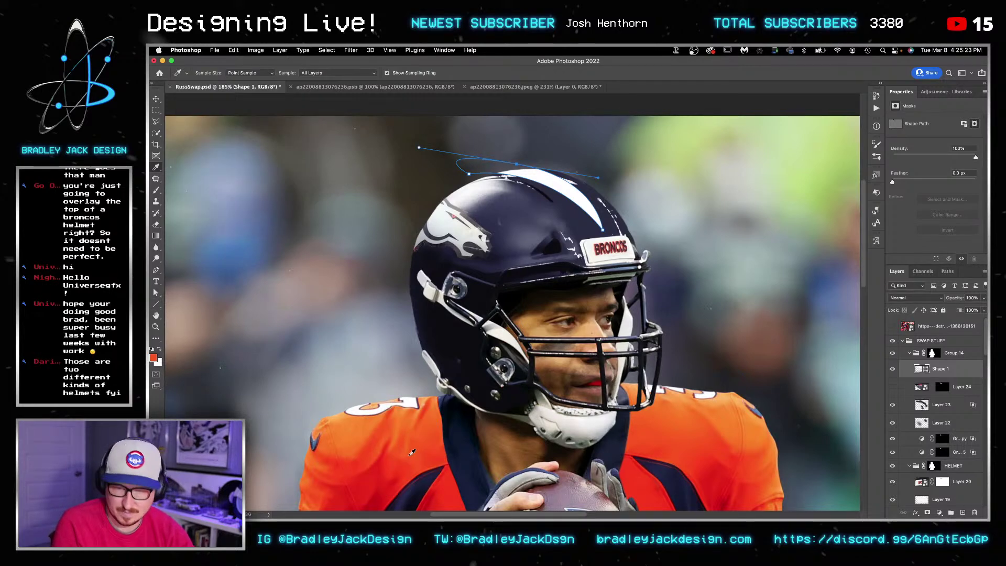
{"action": "key", "text": "u"}
{"action": "left_click", "coordinate": [244, 73]}
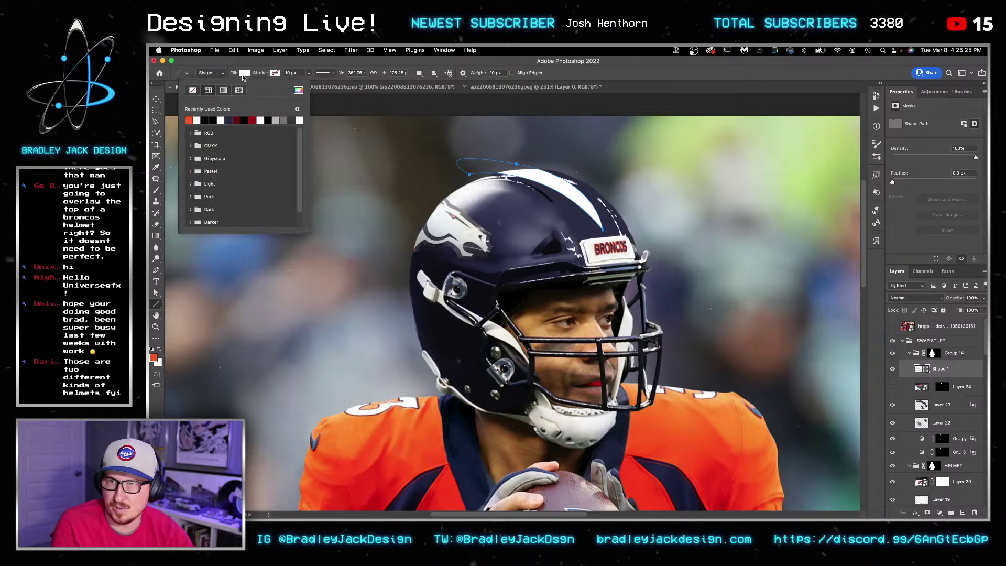
{"action": "left_click", "coordinate": [189, 121]}
{"action": "key", "text": "v"}
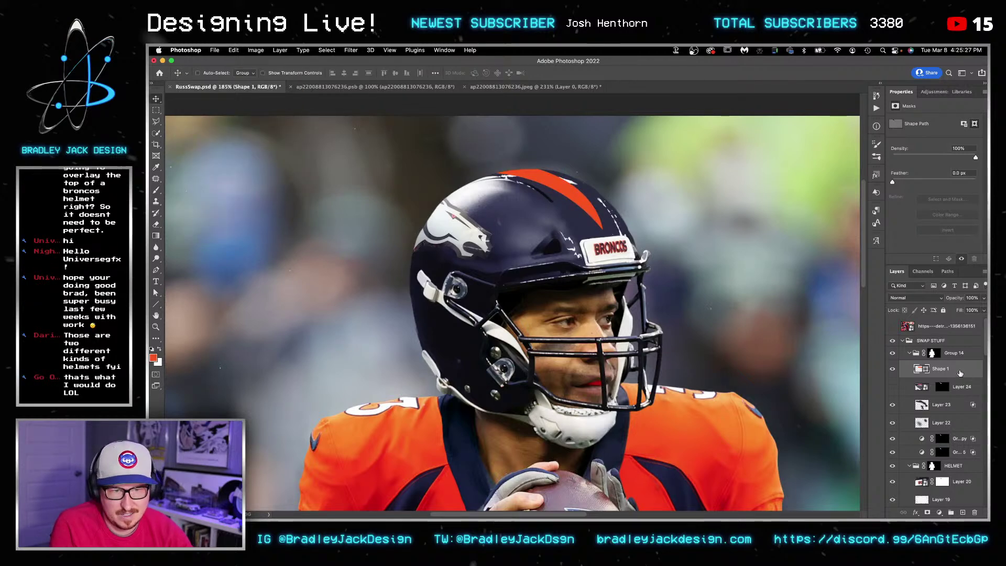
Step: Split the white slider of the stripe's Blend If Underlying Layer range and lower it to let the helmet's highlights show through
{"action": "double_click", "coordinate": [960, 373]}
{"action": "left_click_drag", "start_coordinate": [805, 271], "coordinate": [783, 270]}
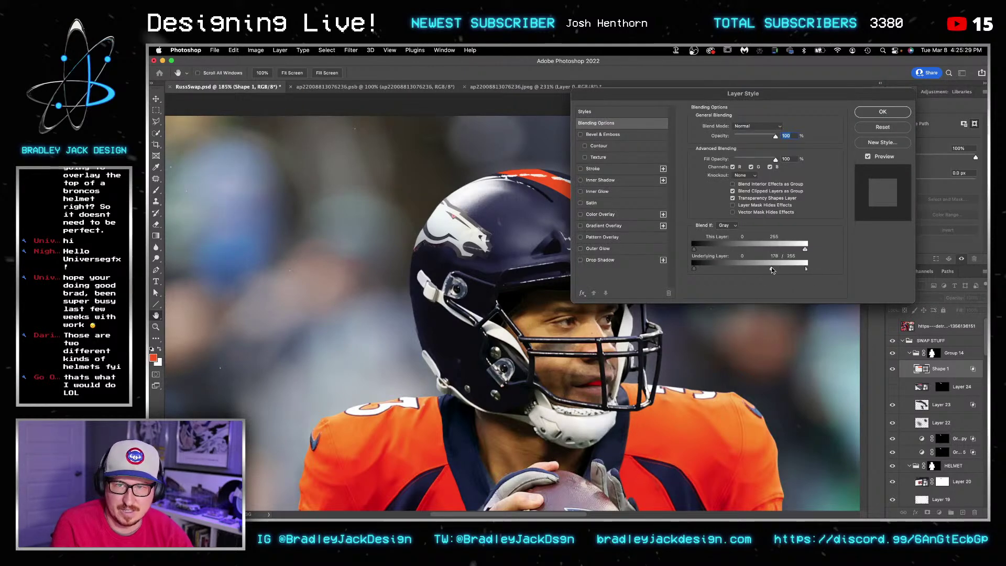
{"action": "left_click", "coordinate": [883, 112]}
{"action": "key", "text": "super+minus"}
{"action": "key", "text": "super+minus"}
{"action": "key", "text": "super+minus"}
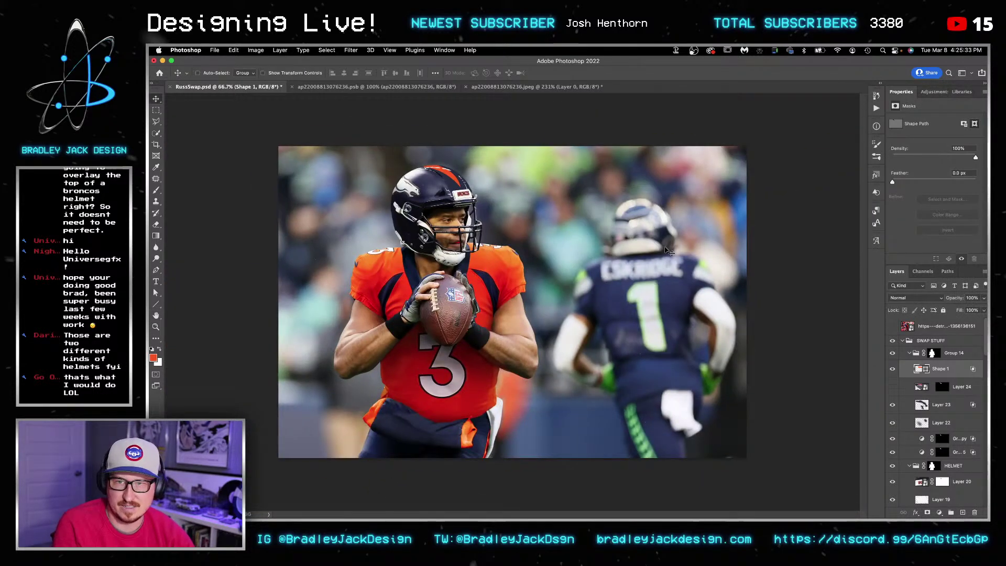
Step: Change the stripe shape's fill to the most recently used dark red
{"action": "key", "text": "u"}
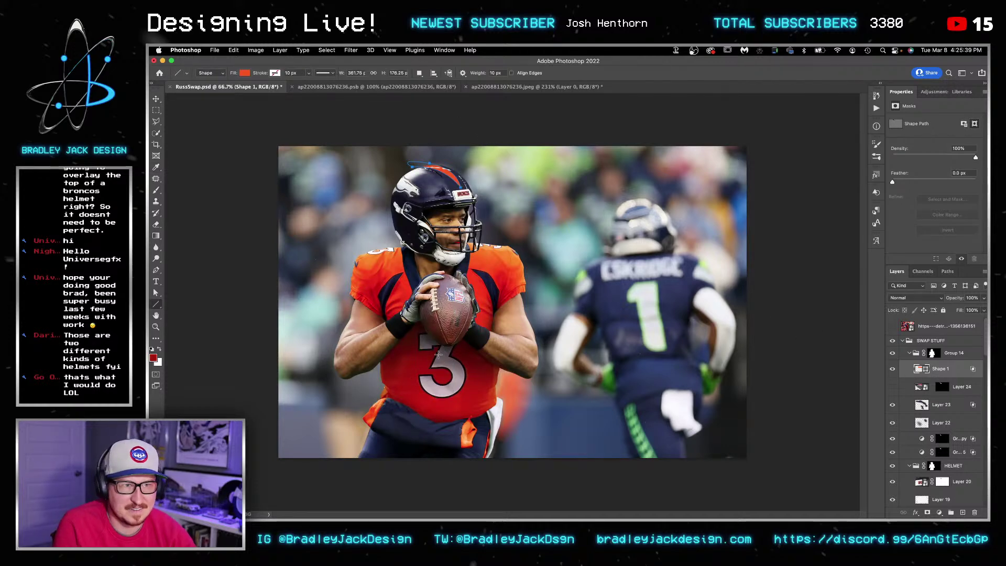
{"action": "left_click", "coordinate": [245, 73]}
{"action": "left_click", "coordinate": [192, 119]}
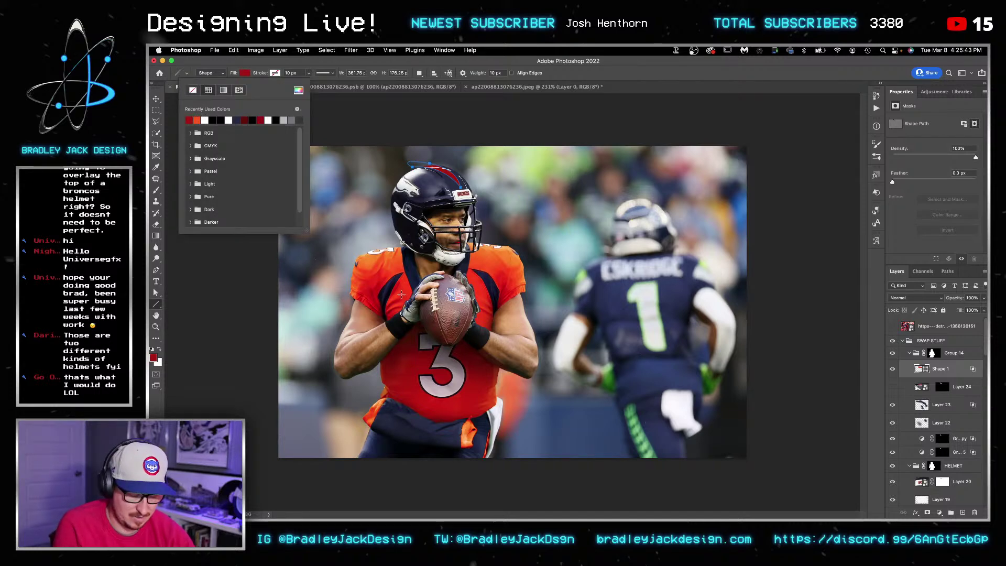
Step: Sample the orange of the jersey, apply it as the stripe shape's fill, and save the document
{"action": "key", "text": "i"}
{"action": "left_click_drag", "start_coordinate": [393, 267], "coordinate": [385, 266]}
{"action": "key", "text": "u"}
{"action": "left_click", "coordinate": [243, 74]}
{"action": "left_click", "coordinate": [190, 119]}
{"action": "key", "text": "v"}
{"action": "key", "text": "super+s"}
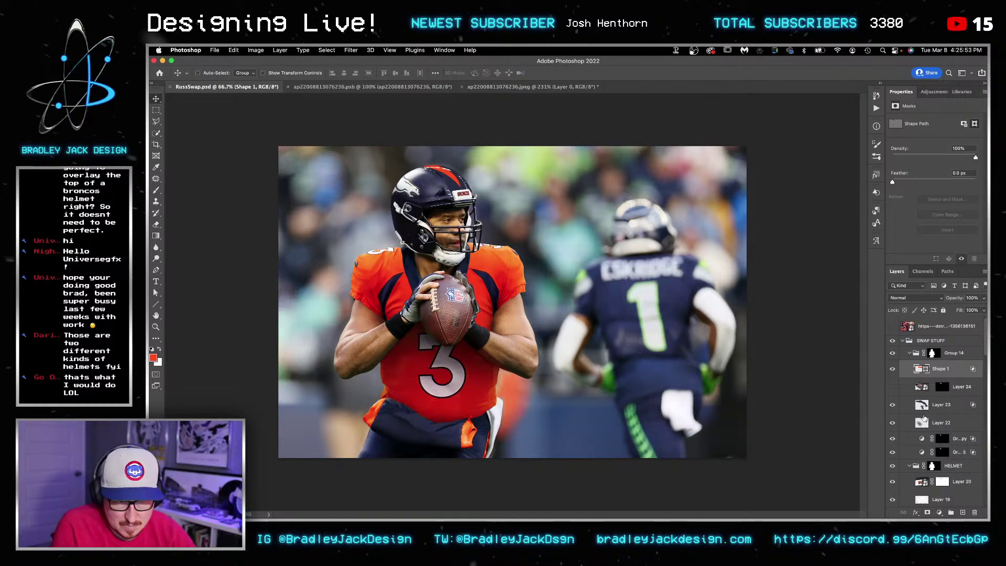
Step: Add a Curves adjustment layer that darkens the midtones, place it above the SWAP STUFF group, and invert its mask to black
{"action": "left_click", "coordinate": [946, 352]}
{"action": "left_click", "coordinate": [930, 92]}
{"action": "left_click", "coordinate": [932, 113]}
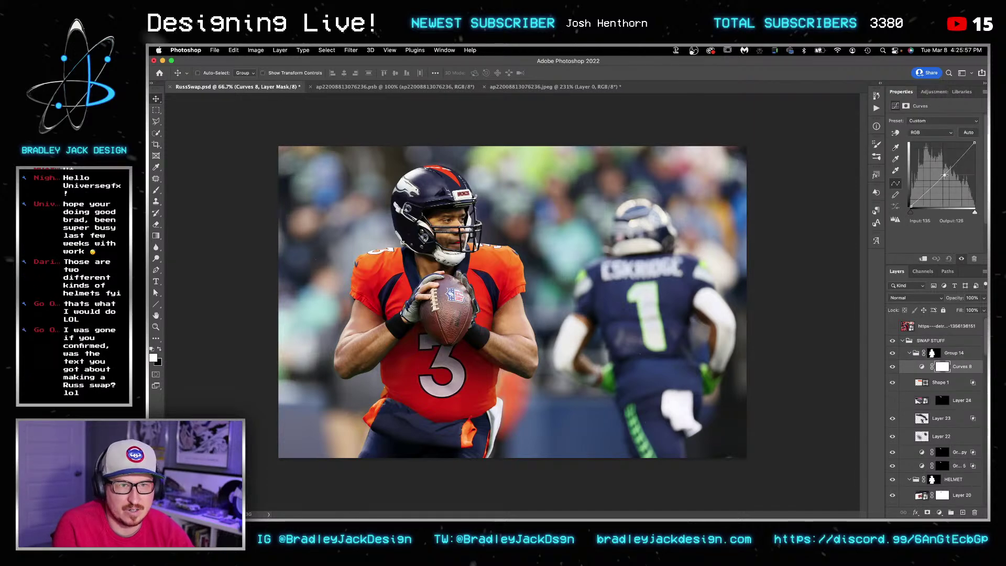
{"action": "left_click_drag", "start_coordinate": [942, 366], "coordinate": [929, 326]}
{"action": "key", "text": "super+z"}
{"action": "left_click_drag", "start_coordinate": [952, 366], "coordinate": [951, 335]}
{"action": "left_click", "coordinate": [932, 343]}
{"action": "key", "text": "super+i"}
Step: Paint white on the Curves mask around the jersey's lower hem and the towel to darken those areas, undoing unwanted strokes
{"action": "key", "text": "z"}
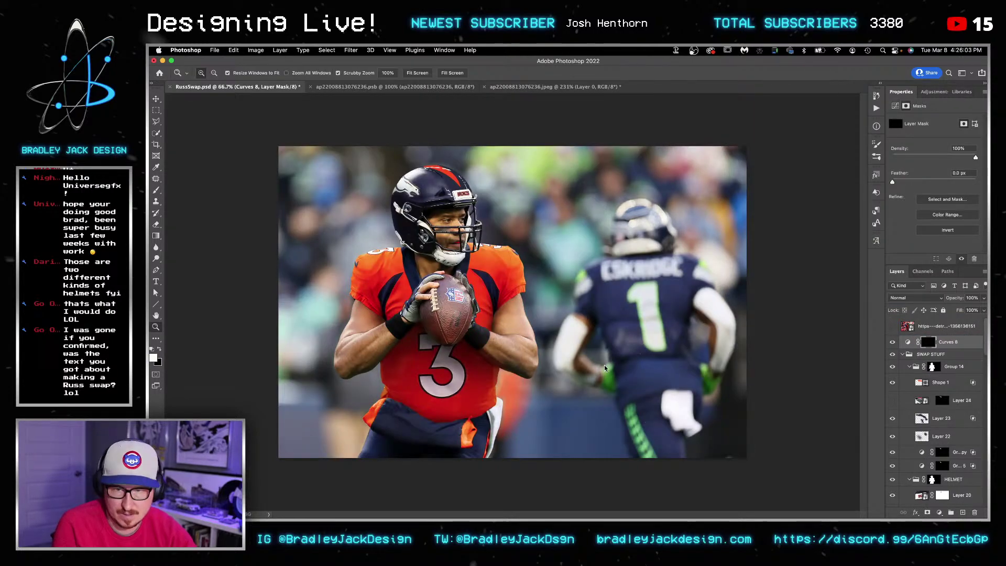
{"action": "left_click_drag", "start_coordinate": [494, 415], "coordinate": [569, 414]}
{"action": "key", "text": "b"}
{"action": "left_click", "coordinate": [341, 443]}
{"action": "left_click_drag", "start_coordinate": [348, 449], "coordinate": [342, 101], "text": "ctrl+alt"}
{"action": "key", "text": "super+z"}
{"action": "key", "text": "]"}
{"action": "left_click_drag", "start_coordinate": [337, 450], "coordinate": [492, 350]}
{"action": "left_click_drag", "start_coordinate": [395, 448], "coordinate": [529, 328]}
{"action": "left_click", "coordinate": [423, 316]}
{"action": "left_click_drag", "start_coordinate": [410, 318], "coordinate": [326, 343]}
{"action": "key", "text": "super+z"}
Step: Build up soft shadows along the waist below the jersey on the Curves mask with a larger white brush at 20% opacity
{"action": "key", "text": "2"}
{"action": "key", "text": "bracketright"}
{"action": "mouse_move", "coordinate": [401, 316]}
{"action": "left_mouse_down"}
{"action": "mouse_move", "coordinate": [417, 317]}
{"action": "mouse_move", "coordinate": [278, 344]}
{"action": "mouse_move", "coordinate": [555, 375]}
{"action": "mouse_move", "coordinate": [590, 366]}
{"action": "left_mouse_up"}
{"action": "scroll", "coordinate": [555, 375], "scroll_direction": "down", "scroll_amount": 5}
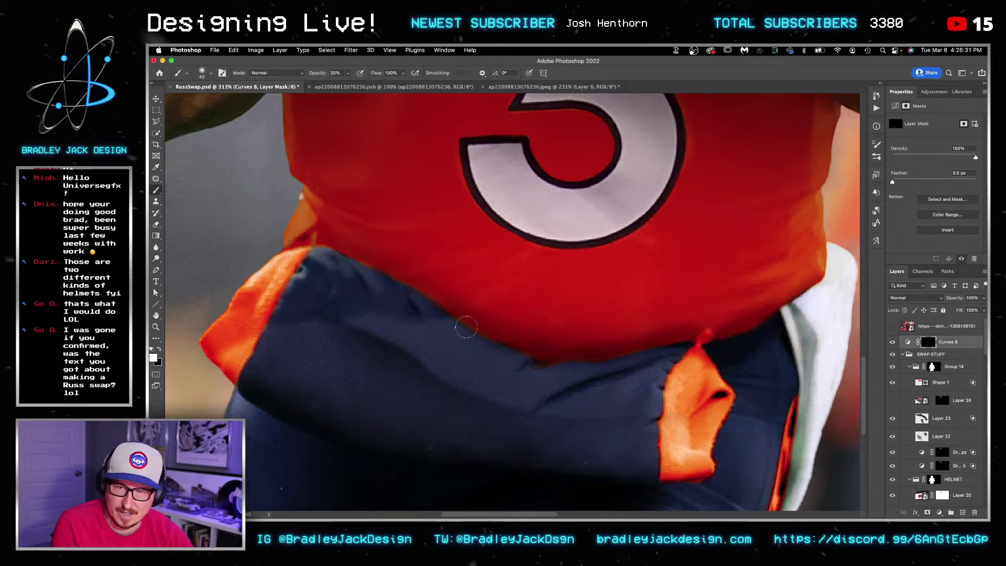
{"action": "left_click_drag", "start_coordinate": [294, 241], "coordinate": [298, 223]}
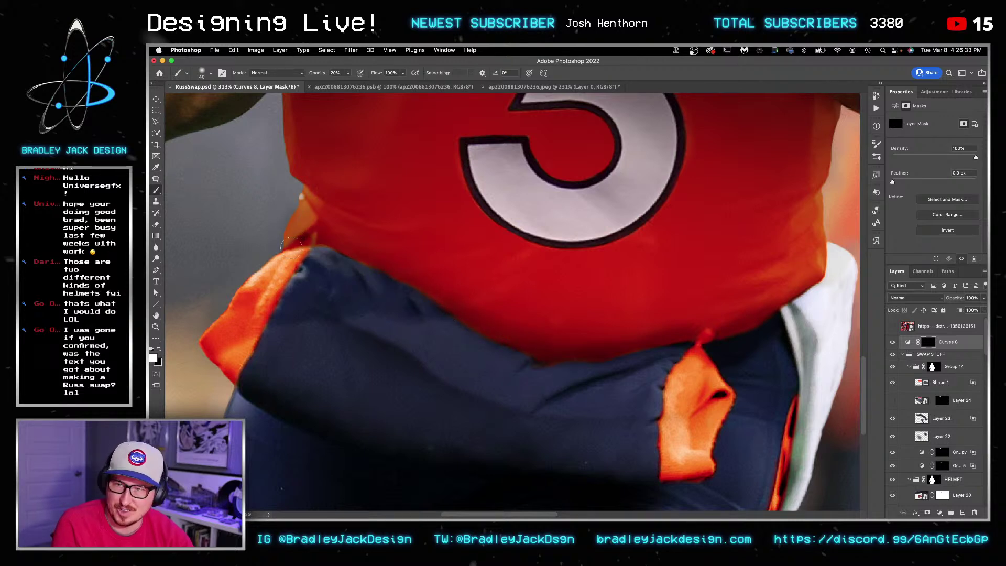
{"action": "scroll", "coordinate": [468, 267], "scroll_direction": "down", "scroll_amount": 6}
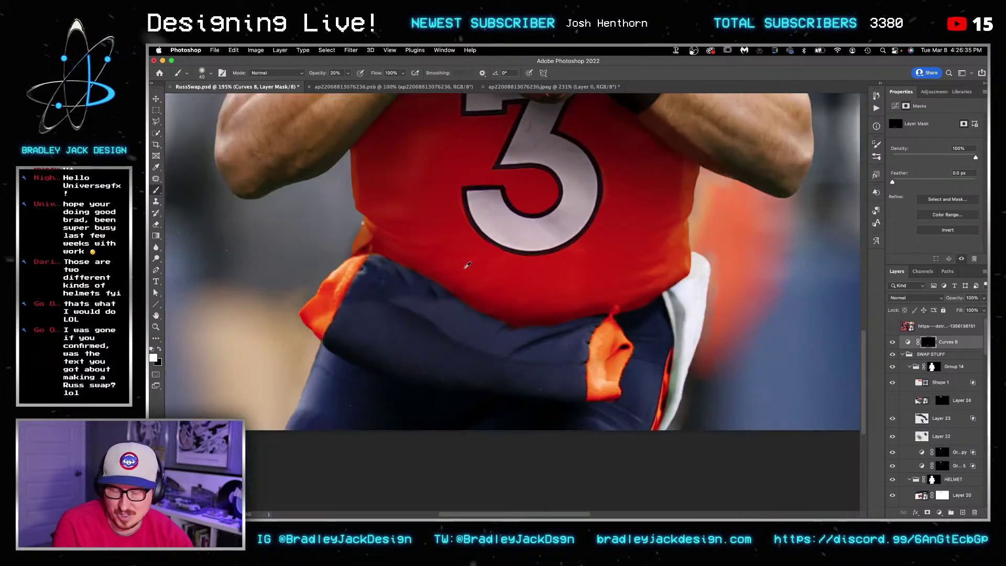
{"action": "key", "text": "bracketright"}
{"action": "key", "text": "bracketright"}
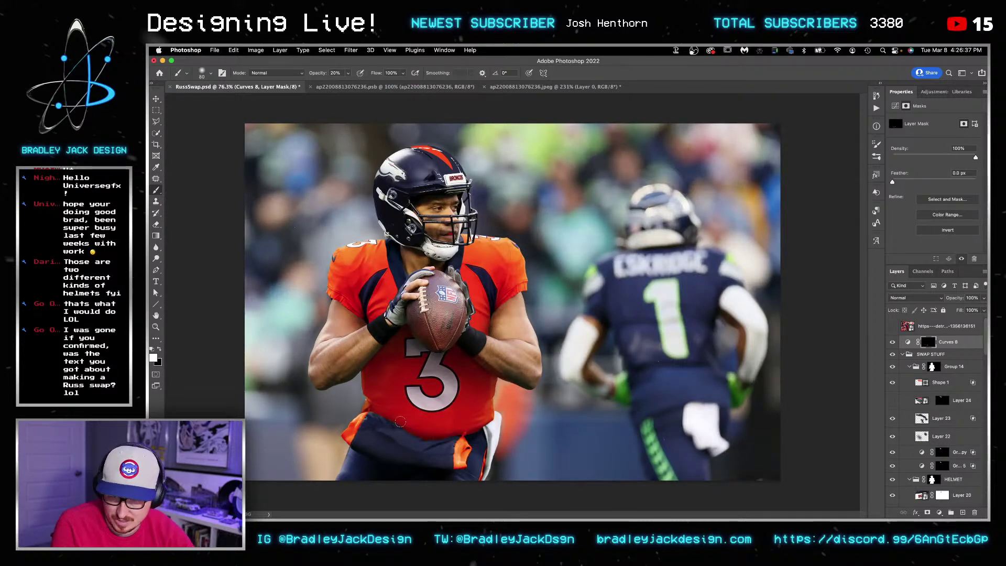
{"action": "key", "text": "super+Tab"}
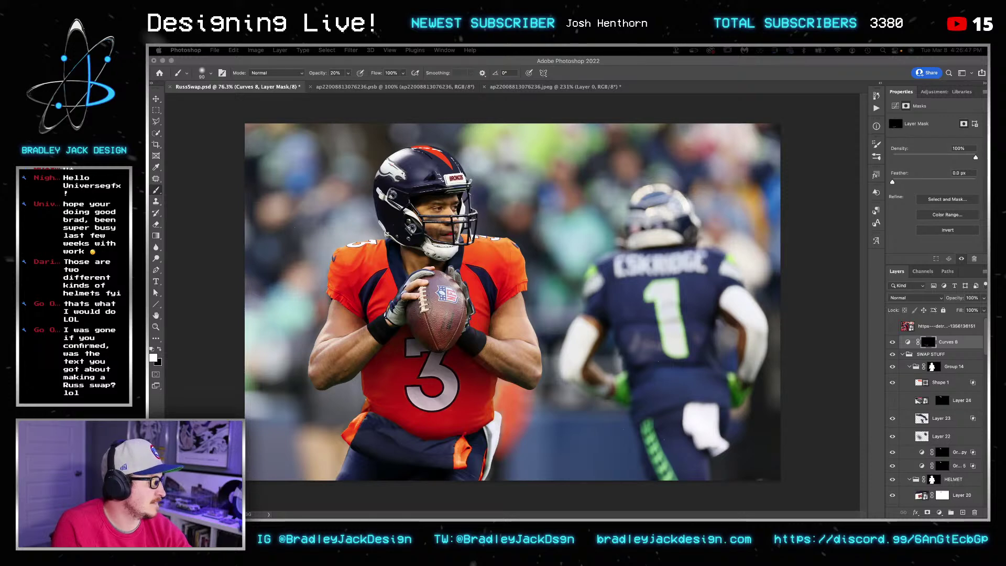
{"action": "key", "text": "super+Tab"}
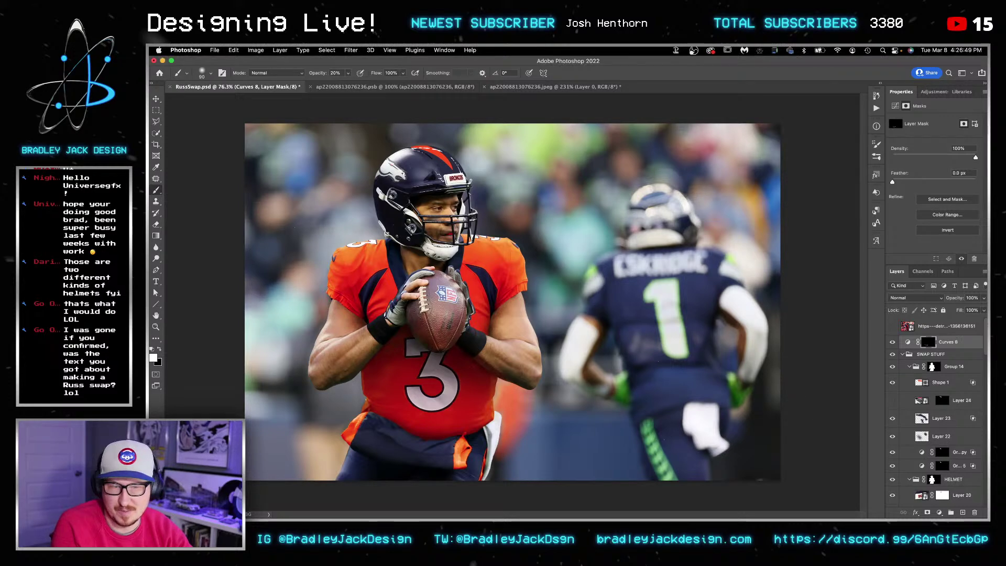
Step: Select all layers from the top Curves adjustment down to Layer 0 and convert them into one smart object
{"action": "left_click", "coordinate": [946, 347]}
{"action": "scroll", "coordinate": [941, 376], "scroll_direction": "down", "scroll_amount": 5}
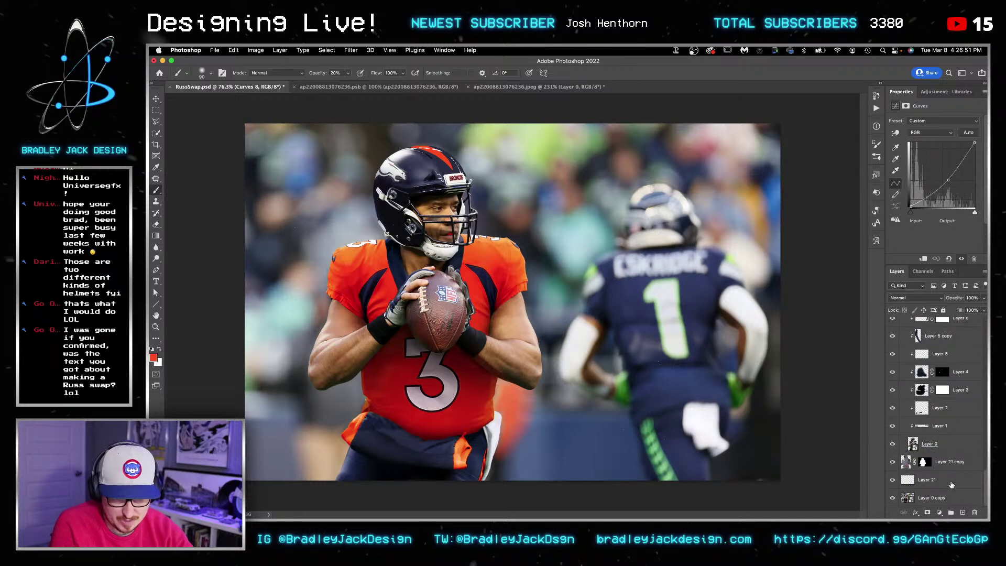
{"action": "left_click", "coordinate": [943, 447], "text": "shift"}
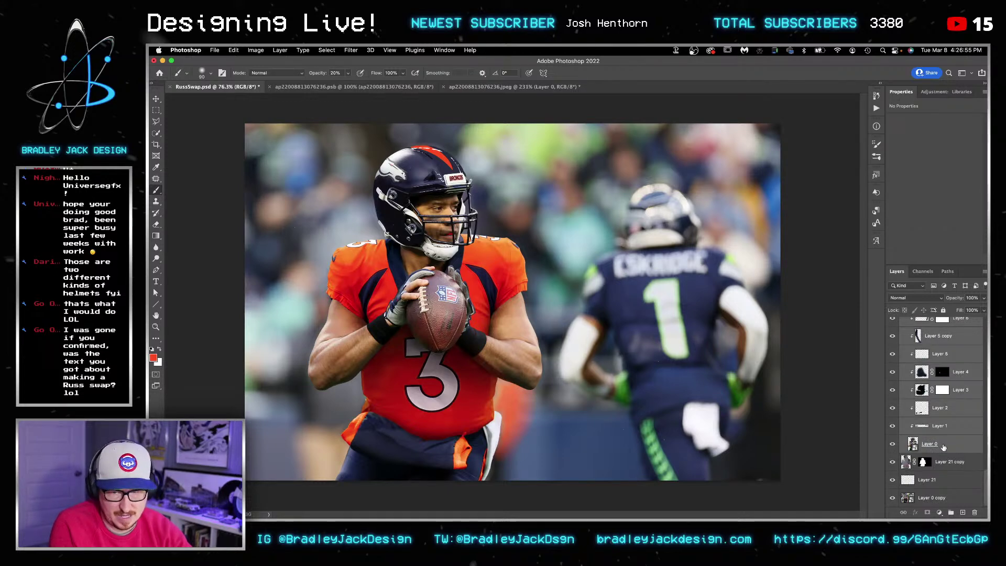
{"action": "key", "text": "super+alt+s"}
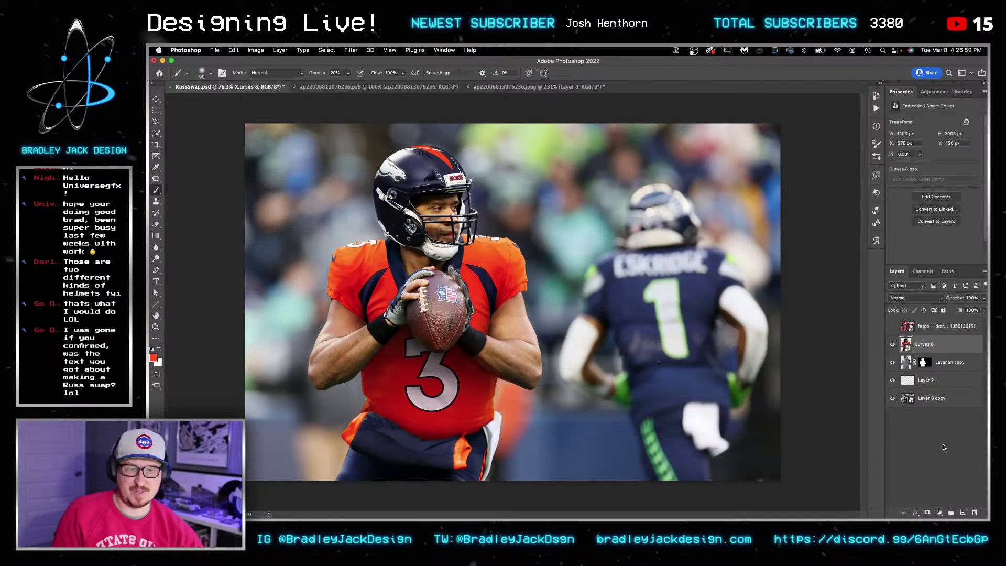
Step: Load the player smart object's outline as a selection and run the BJD2 Yellow Fix action on it
{"action": "left_click", "coordinate": [916, 345], "text": "super"}
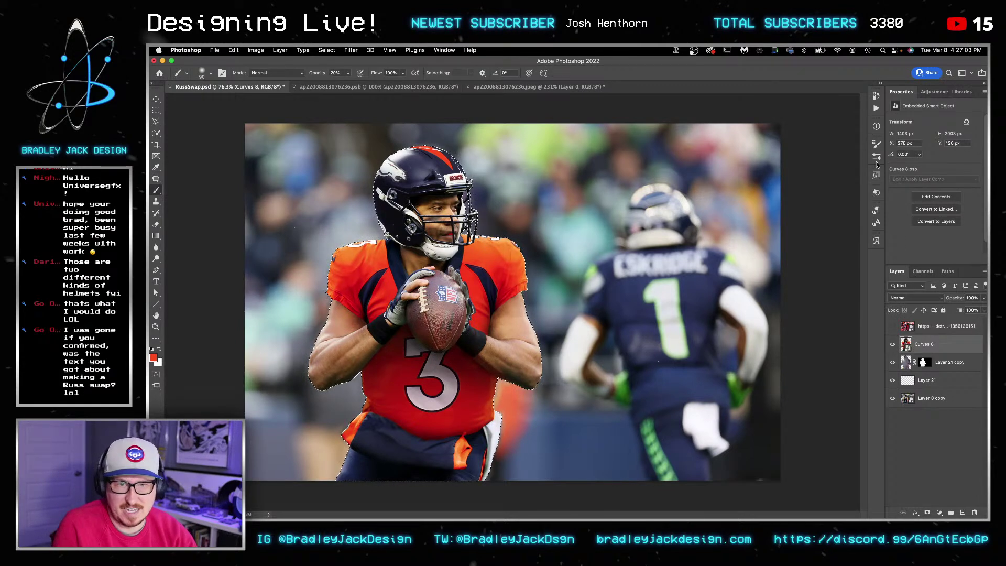
{"action": "left_click", "coordinate": [876, 108]}
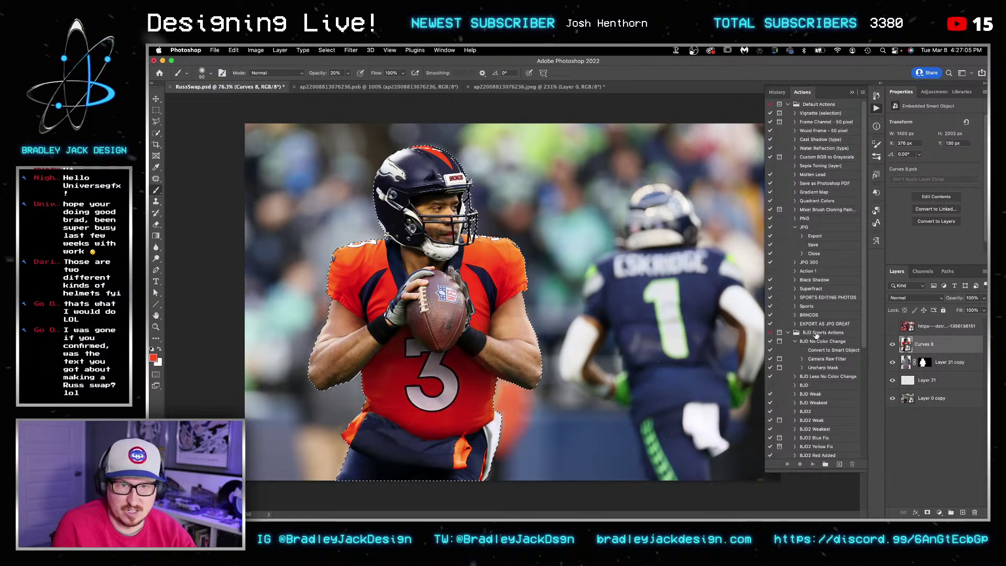
{"action": "left_click", "coordinate": [821, 447]}
{"action": "left_click", "coordinate": [813, 464]}
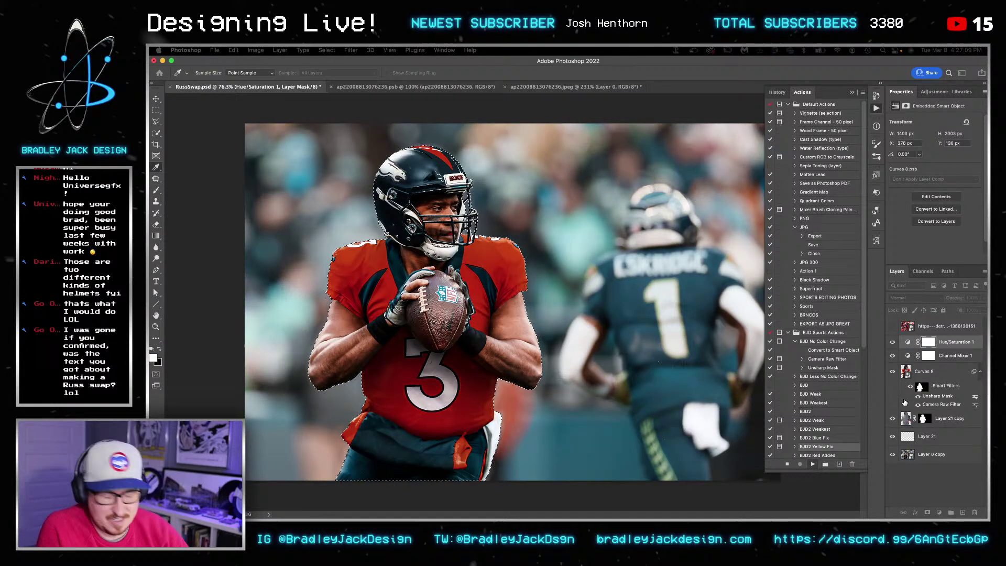
Step: Run only the final adjustment-layer steps of the BJD2 Blue Fix action to add its Hue/Saturation correction
{"action": "left_click", "coordinate": [795, 438]}
{"action": "scroll", "coordinate": [810, 427], "scroll_direction": "down", "scroll_amount": 4}
{"action": "left_click", "coordinate": [832, 394]}
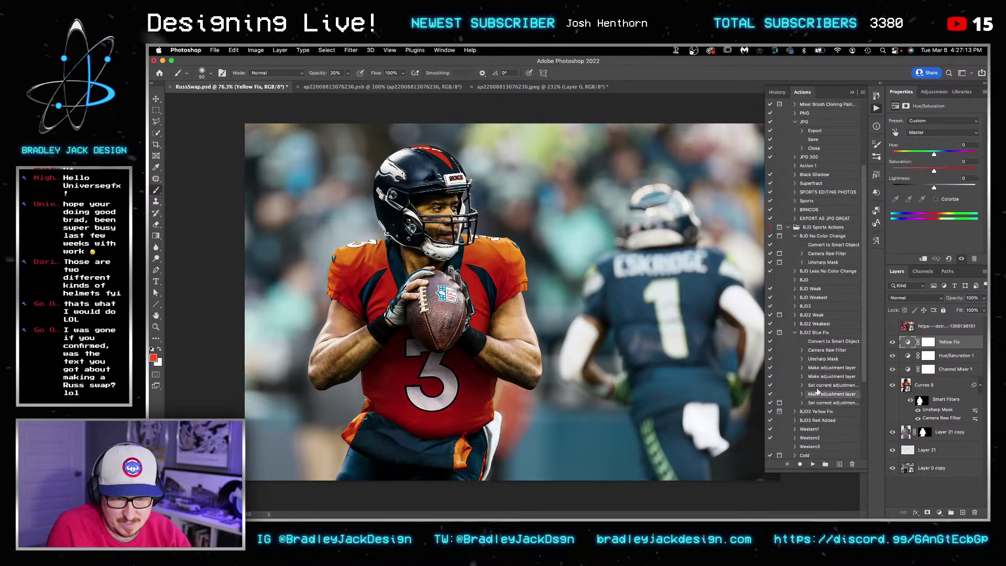
{"action": "left_click", "coordinate": [812, 403]}
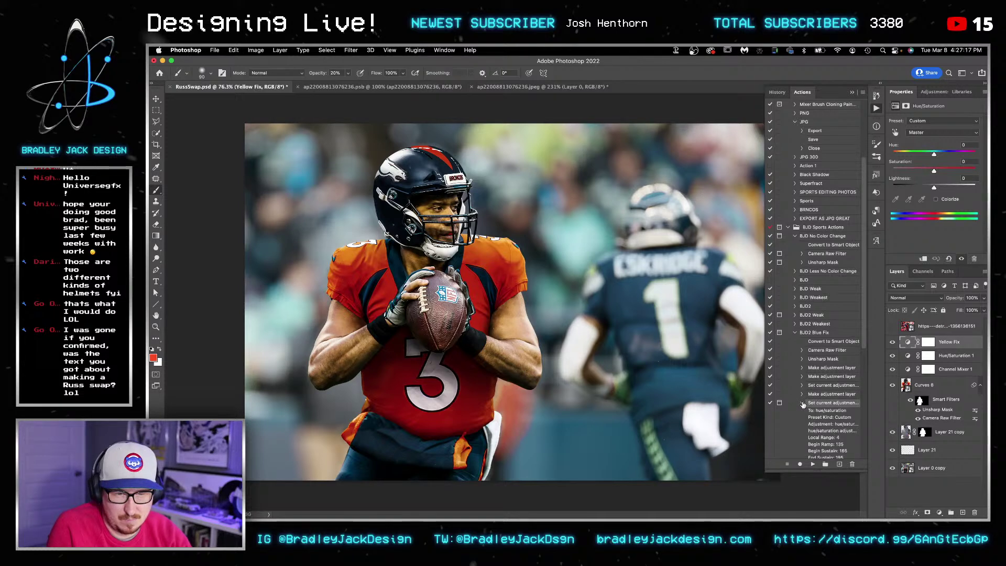
{"action": "left_click", "coordinate": [811, 393]}
{"action": "left_click", "coordinate": [810, 463]}
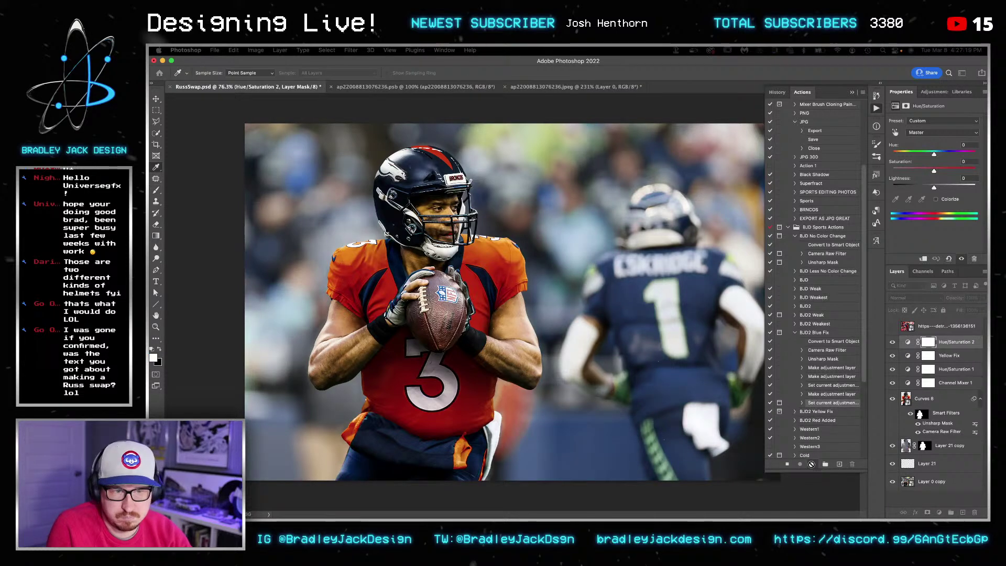
Step: Duplicate the player smart object, move the copy above the adjustment layers just under the hidden reference image, and delete its filter mask
{"action": "left_click", "coordinate": [927, 399]}
{"action": "key", "text": "super+j"}
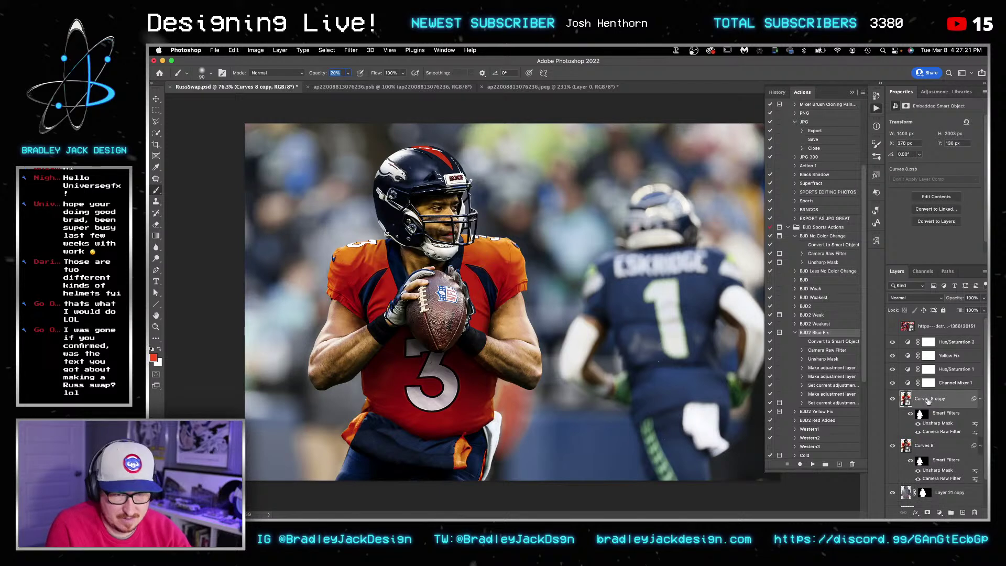
{"action": "key", "text": "super+shift+bracketright"}
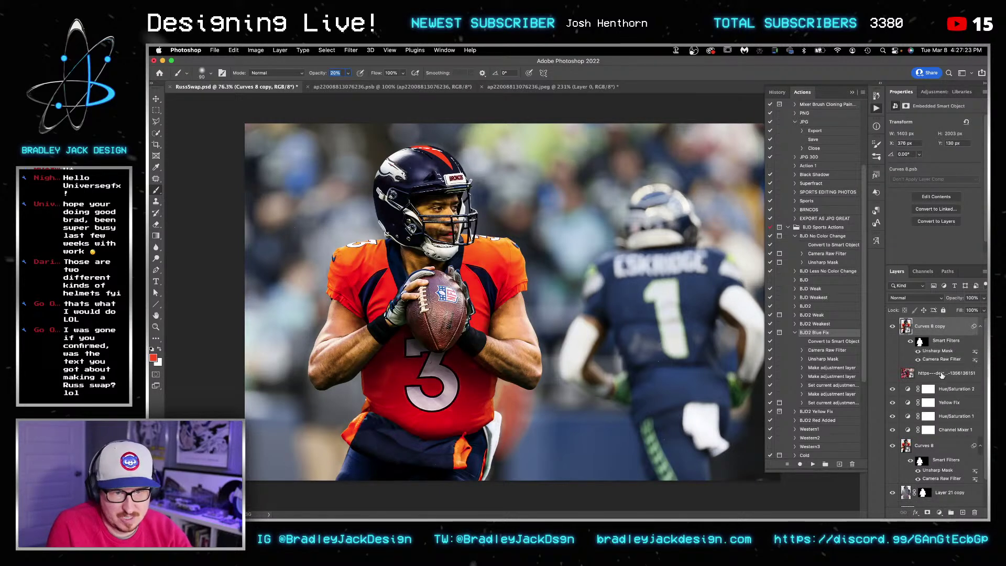
{"action": "key", "text": "super+bracketleft"}
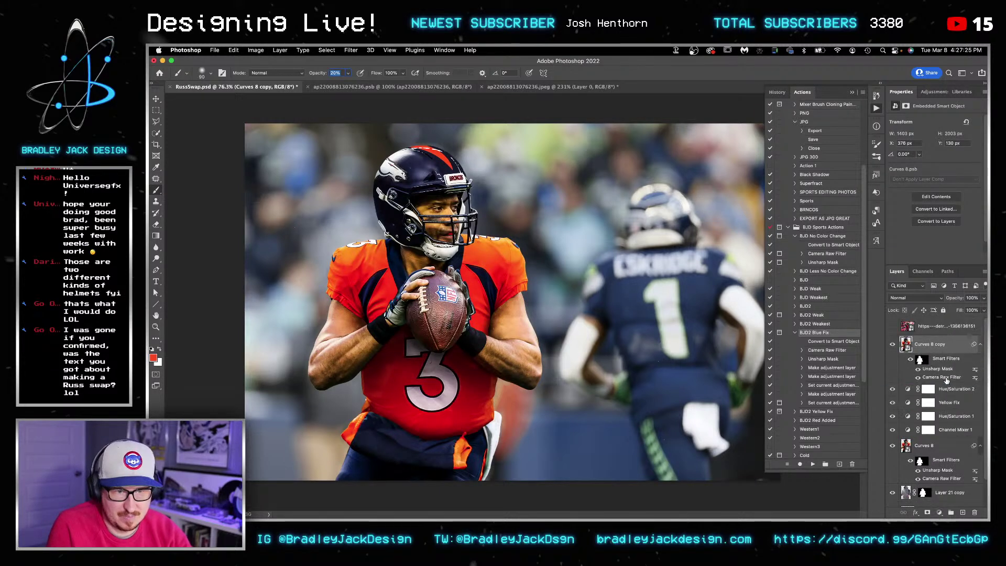
{"action": "right_click", "coordinate": [921, 361]}
{"action": "left_click", "coordinate": [916, 376]}
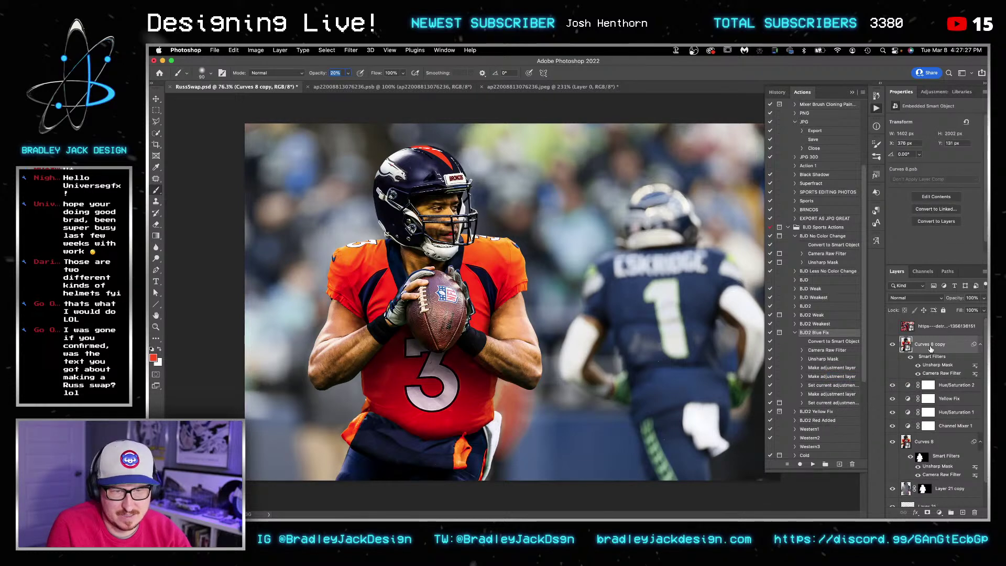
Step: Turn off the smart filters on the player copy and set its blend mode to Color
{"action": "left_click", "coordinate": [913, 357]}
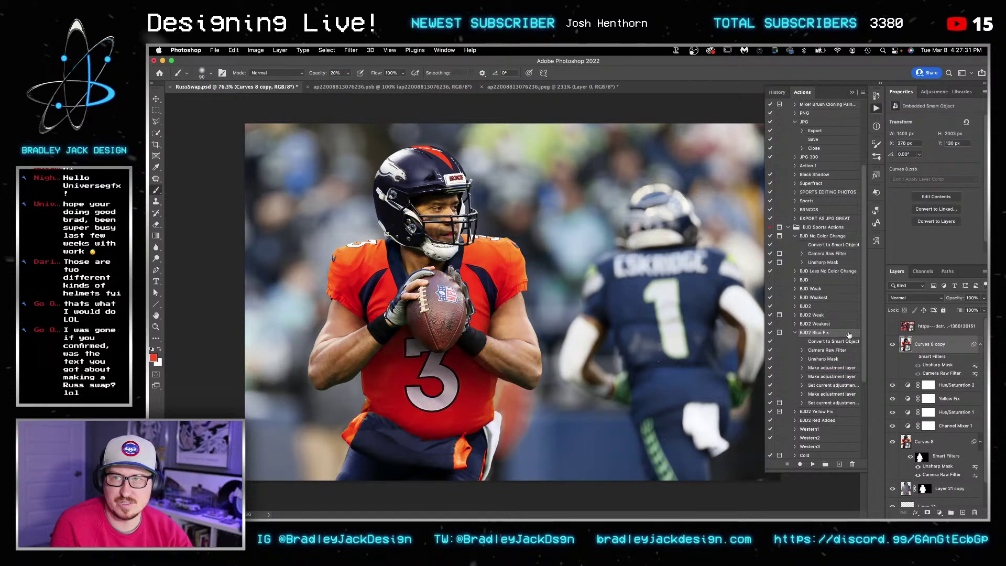
{"action": "key", "text": "v"}
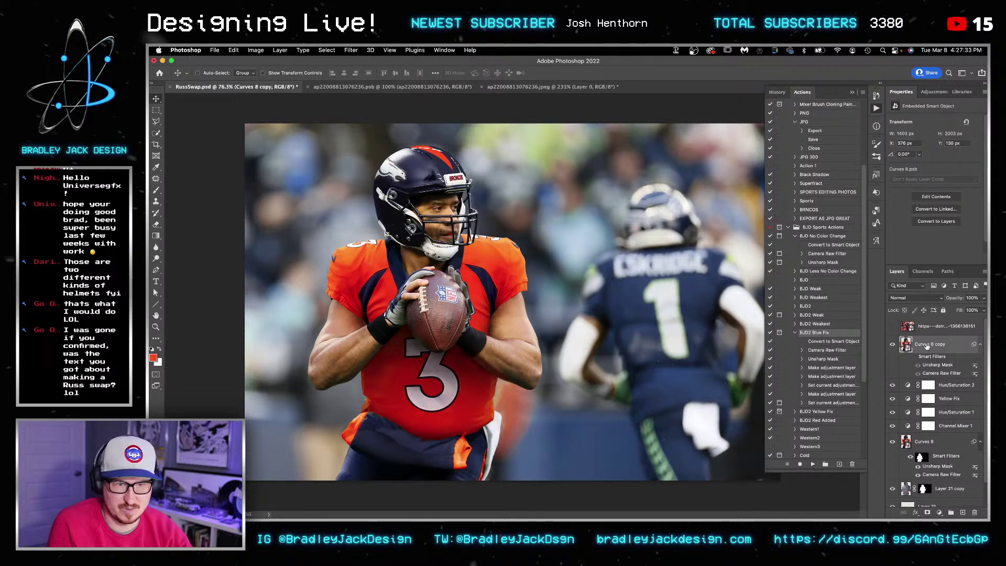
{"action": "key", "text": "alt+shift+c"}
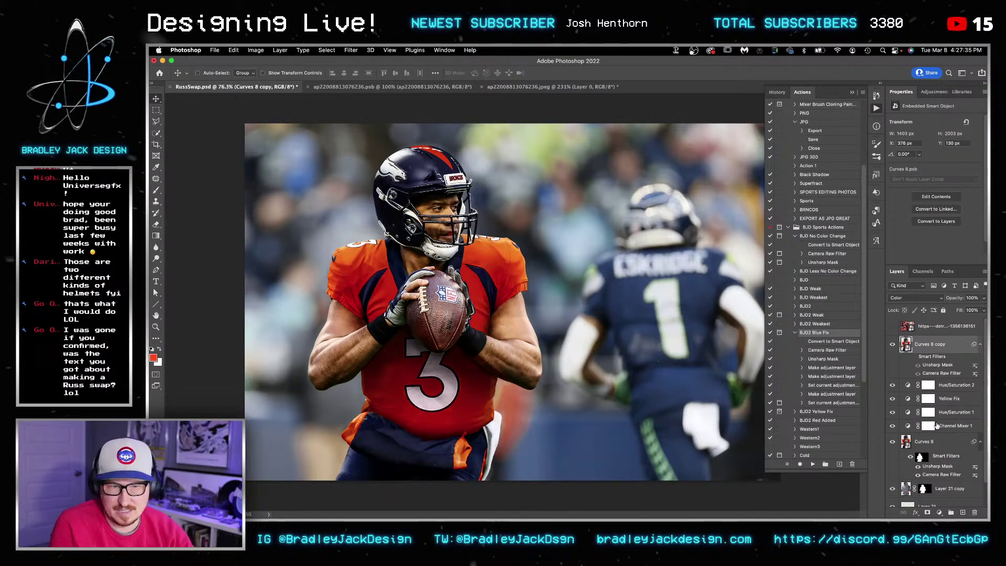
Step: Group the layers from the player copy down to the original smart object and expand the group
{"action": "left_click", "coordinate": [935, 443], "text": "shift"}
{"action": "key", "text": "super+g"}
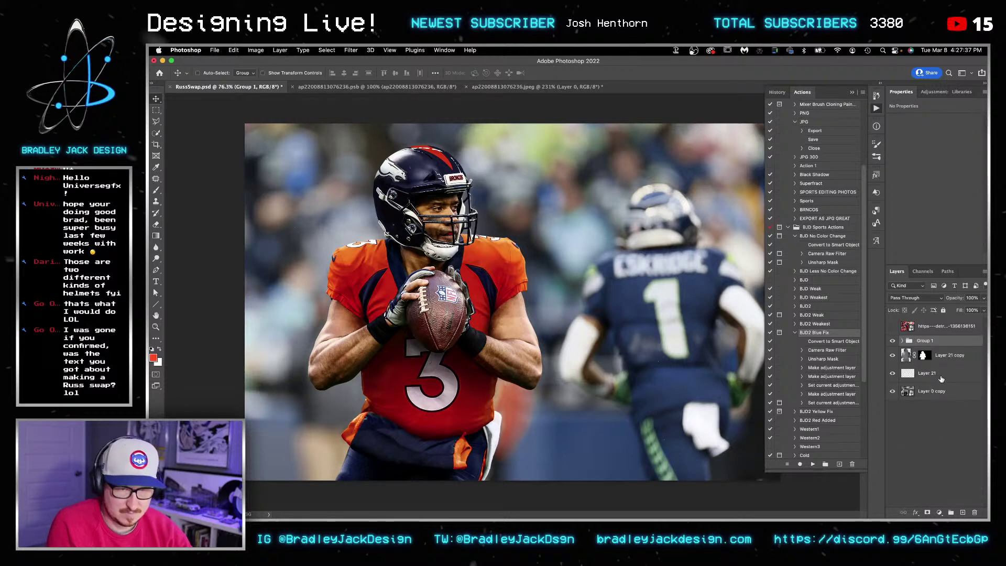
{"action": "left_click", "coordinate": [903, 342]}
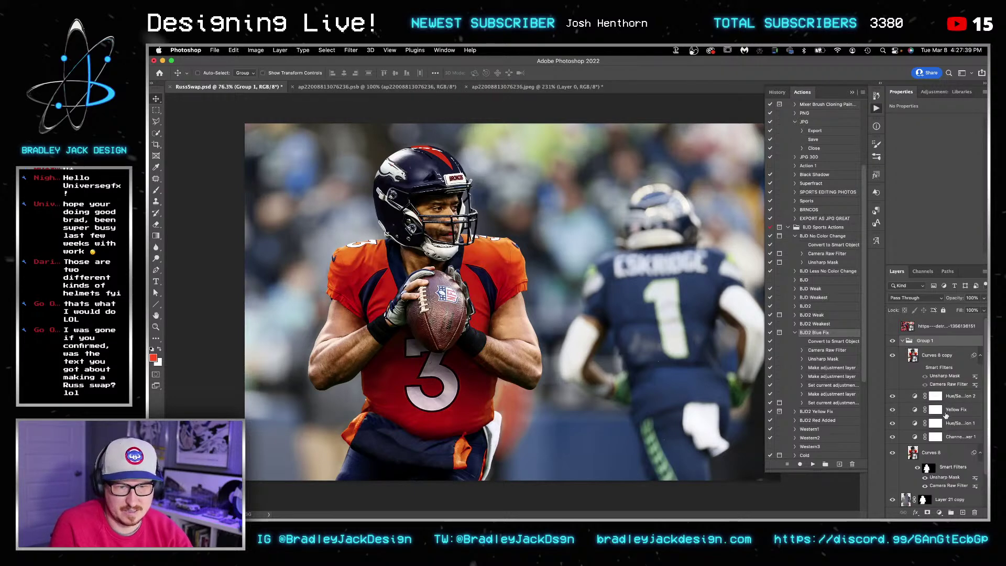
Step: Edit the original player's Camera Raw filter, setting Contrast to +20, Highlights to -20 and Clarity to +20
{"action": "left_click", "coordinate": [939, 487]}
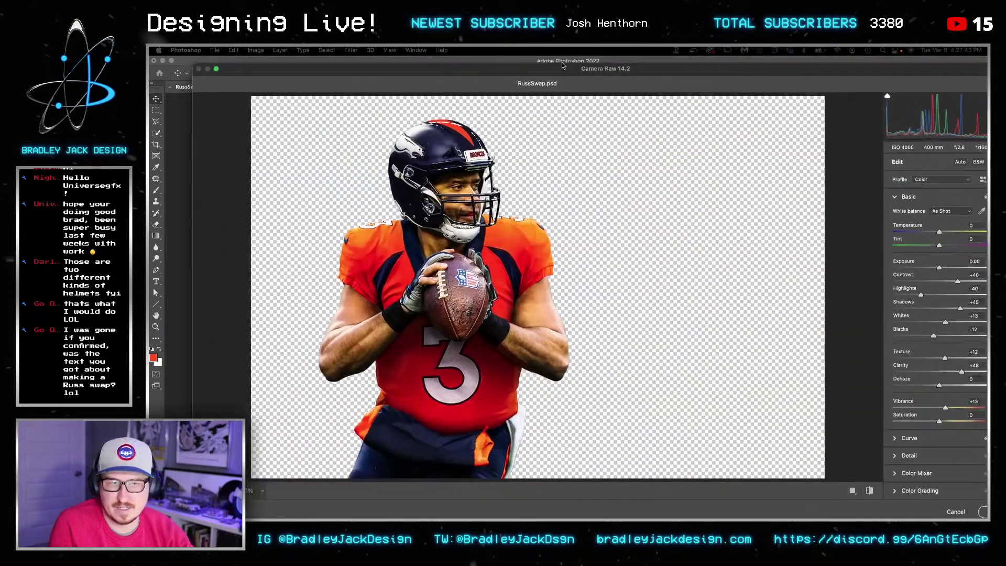
{"action": "type", "text": "20"}
{"action": "key", "text": "Tab"}
{"action": "type", "text": "-20"}
{"action": "key", "text": "Tab"}
{"action": "key", "text": "Tab"}
{"action": "key", "text": "Tab"}
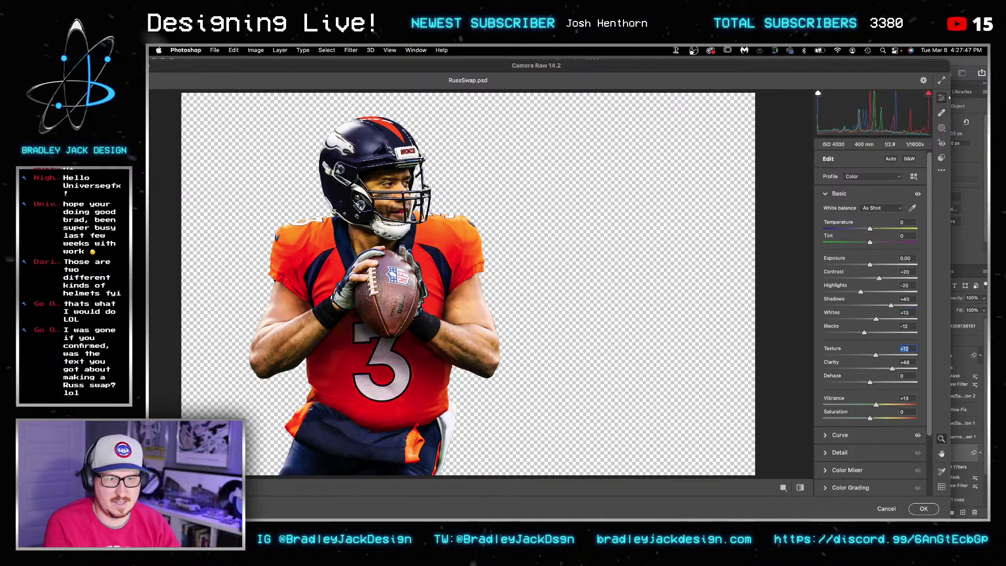
{"action": "key", "text": "Tab"}
{"action": "type", "text": "20"}
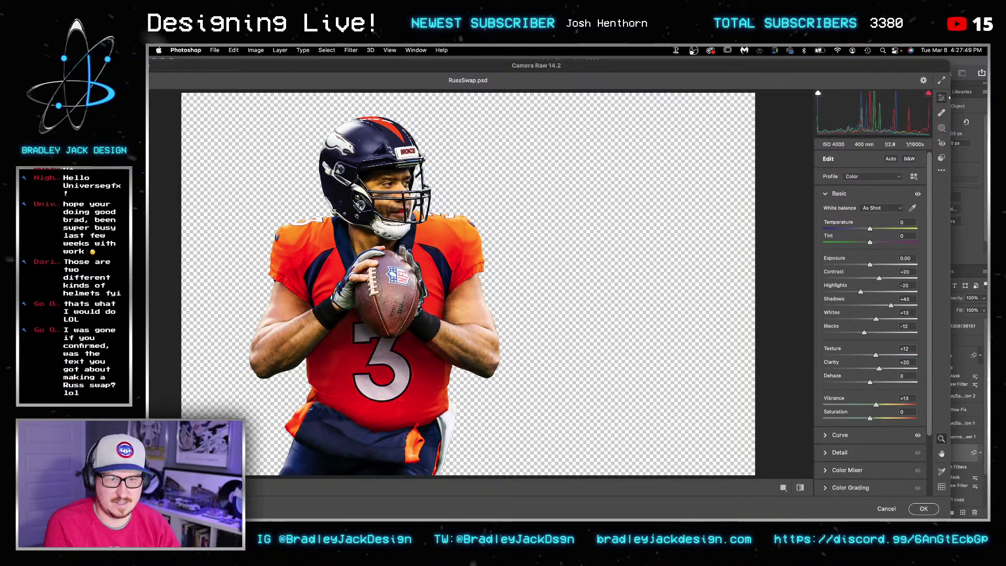
{"action": "key", "text": "Return"}
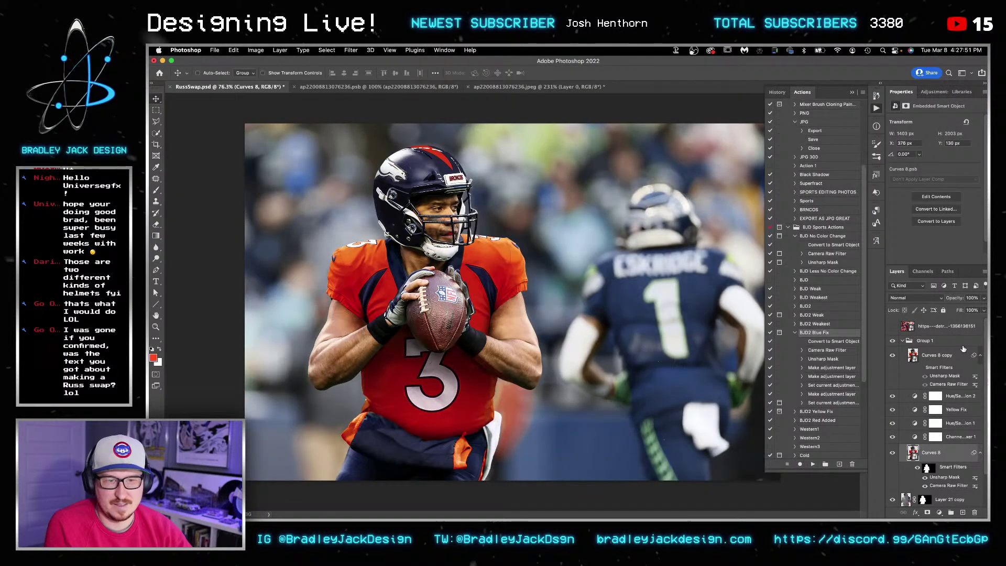
Step: Add a Selective Color adjustment at the top of the group and set Reds to Cyan -18, Yellow +17 and Black +28
{"action": "left_click", "coordinate": [944, 340]}
{"action": "left_click", "coordinate": [930, 92]}
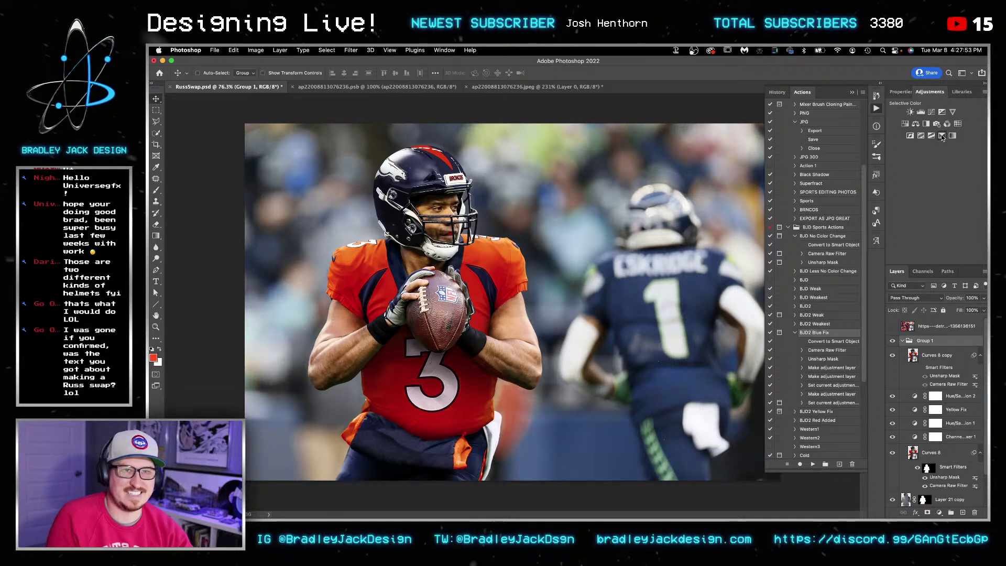
{"action": "left_click", "coordinate": [942, 136]}
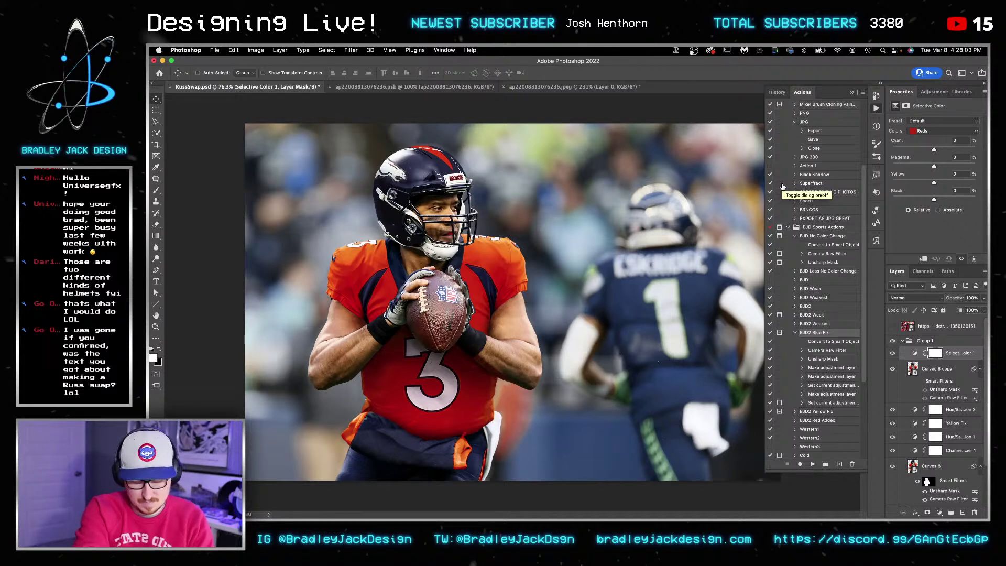
{"action": "left_click", "coordinate": [946, 199]}
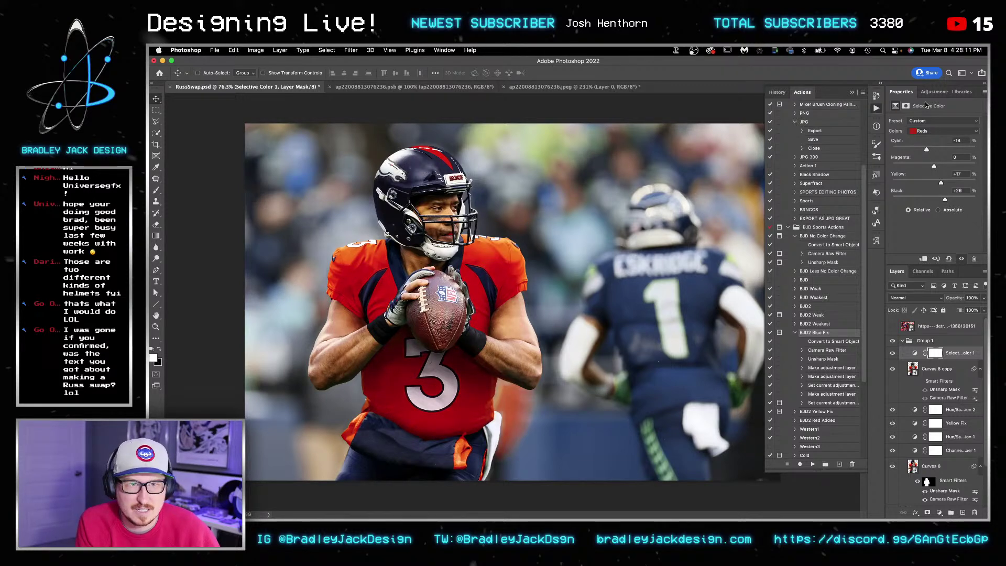
Step: In the Selective Color adjustment, set Yellows to Cyan -31, Yellow +13 and Black +12
{"action": "left_click", "coordinate": [939, 131]}
{"action": "left_click", "coordinate": [928, 140]}
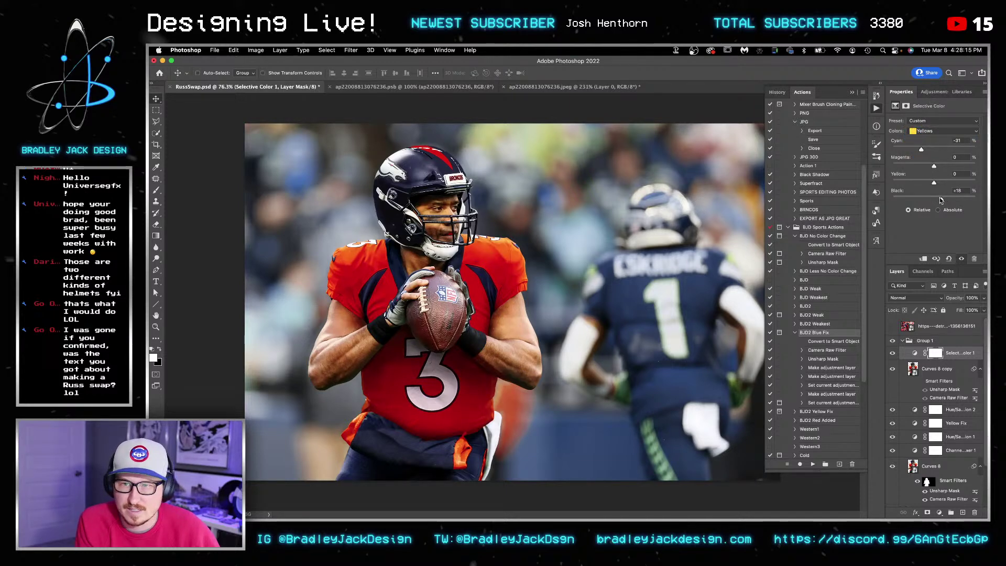
{"action": "left_click_drag", "start_coordinate": [940, 183], "coordinate": [941, 183]}
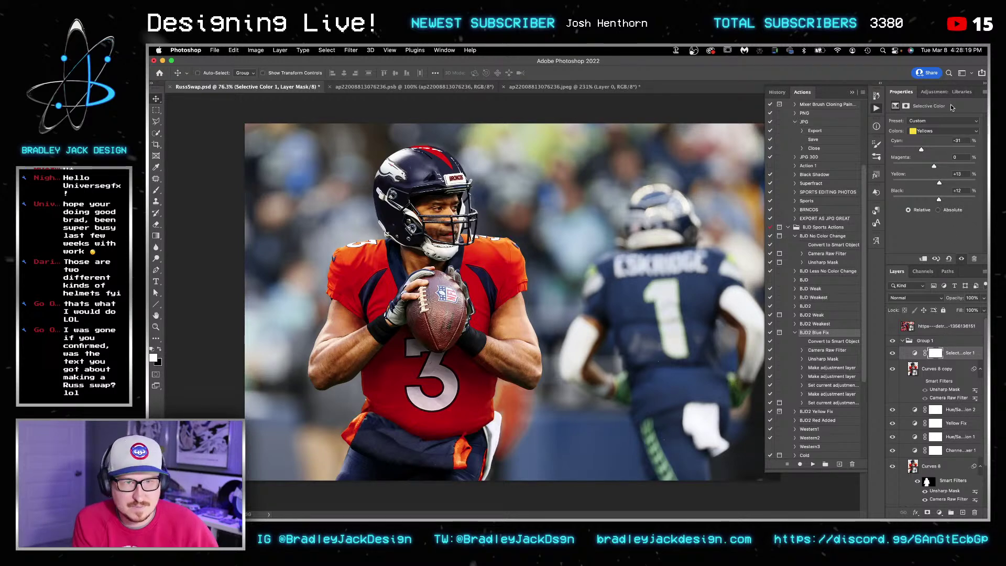
Step: Add a Hue/Saturation adjustment, set Yellows to Saturation -43 and Lightness +47, and prepare to add sampled face tones to the range
{"action": "left_click", "coordinate": [930, 92]}
{"action": "left_click", "coordinate": [906, 125]}
{"action": "left_click", "coordinate": [944, 132]}
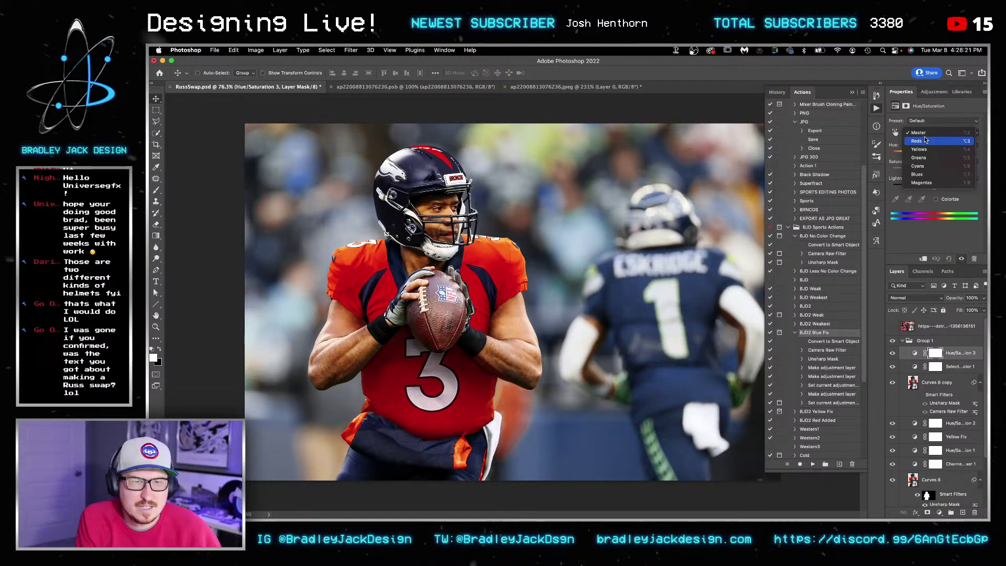
{"action": "left_click", "coordinate": [923, 150]}
{"action": "left_click", "coordinate": [917, 171]}
{"action": "left_click", "coordinate": [954, 187]}
{"action": "key", "text": "z"}
{"action": "left_click_drag", "start_coordinate": [435, 218], "coordinate": [512, 207]}
{"action": "left_click", "coordinate": [910, 200]}
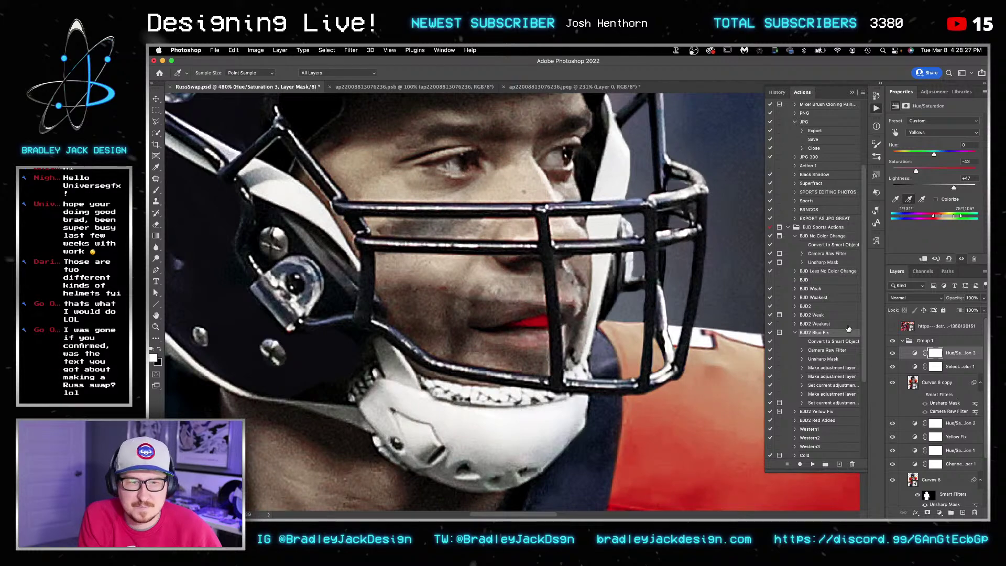
Step: Invert the new Hue/Saturation layer's mask to black and shrink the white brush to 15 px for detail work on the face
{"action": "left_click", "coordinate": [935, 353]}
{"action": "key", "text": "b"}
{"action": "key", "text": "ctrl+i"}
{"action": "key", "text": "bracketleft"}
{"action": "key", "text": "bracketleft"}
{"action": "key", "text": "bracketleft"}
{"action": "key", "text": "bracketleft"}
{"action": "key", "text": "bracketleft"}
{"action": "key", "text": "bracketleft"}
{"action": "key", "text": "bracketleft"}
{"action": "key", "text": "bracketleft"}
{"action": "key", "text": "x"}
{"action": "key", "text": "x"}
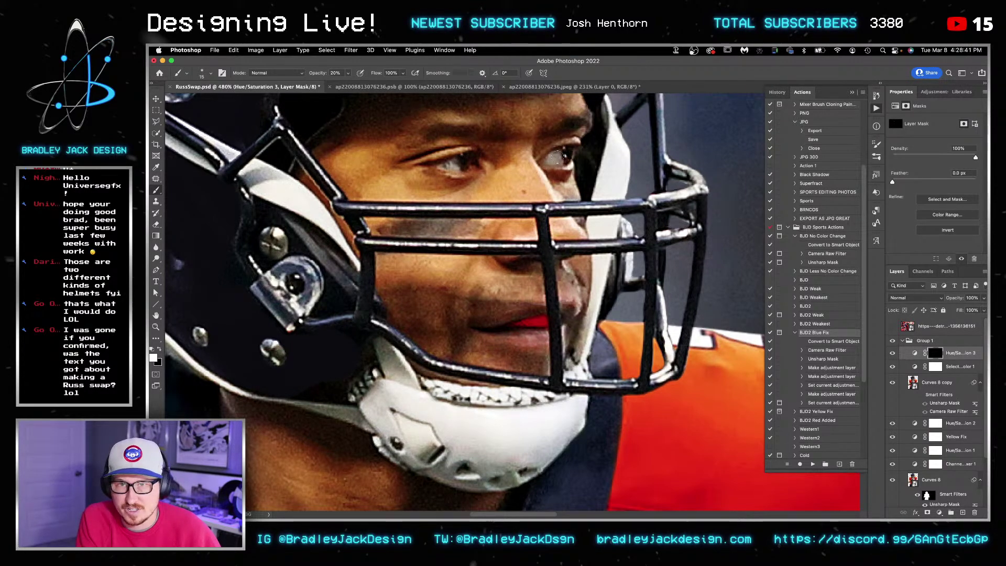
Step: Add a Curves adjustment that brightens the midtones from Input 95 to Output 133, and invert its mask to black
{"action": "left_click", "coordinate": [935, 92]}
{"action": "left_click", "coordinate": [921, 116]}
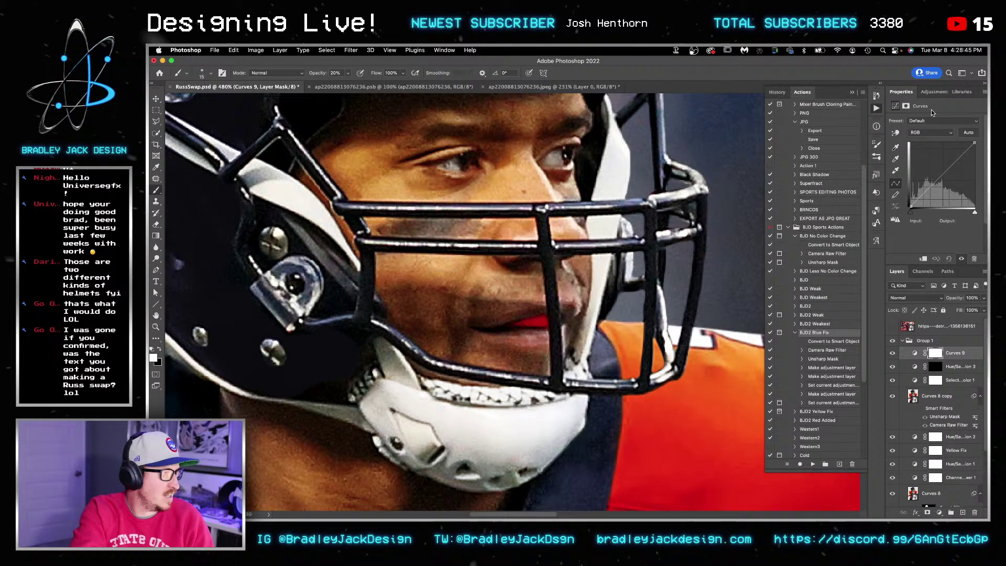
{"action": "left_click_drag", "start_coordinate": [935, 183], "coordinate": [935, 173]}
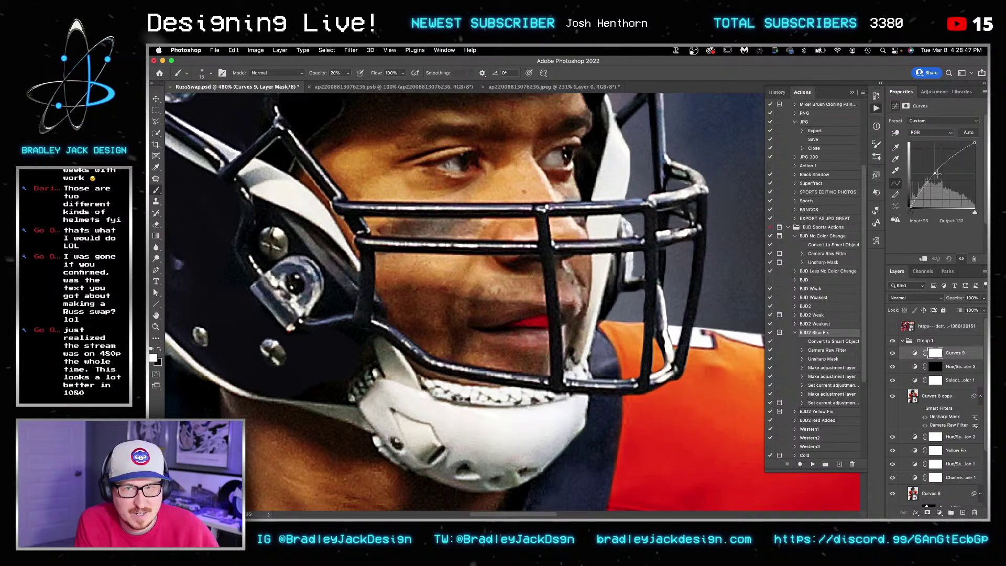
{"action": "left_click", "coordinate": [935, 353]}
{"action": "key", "text": "super+i"}
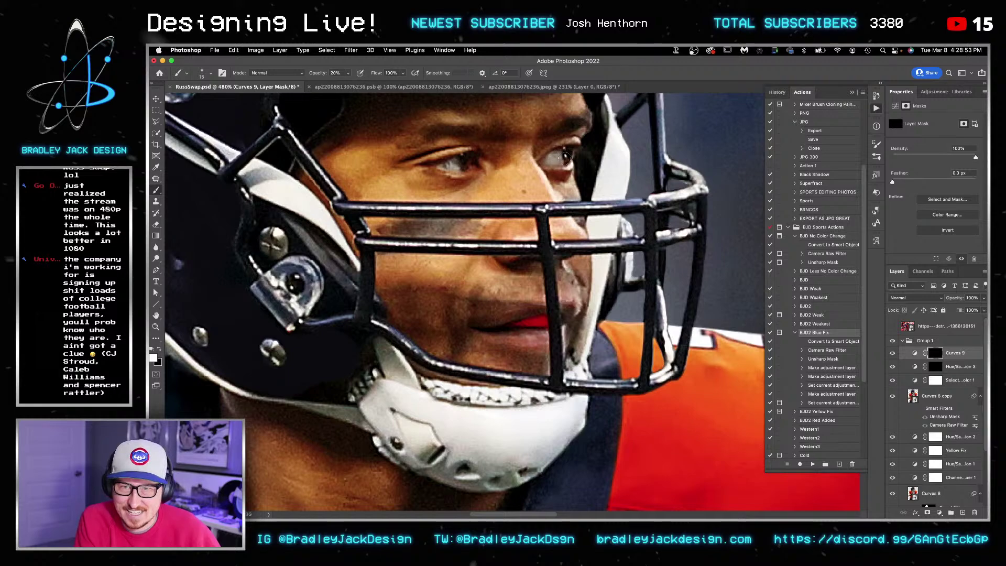
{"action": "key", "text": "super+0"}
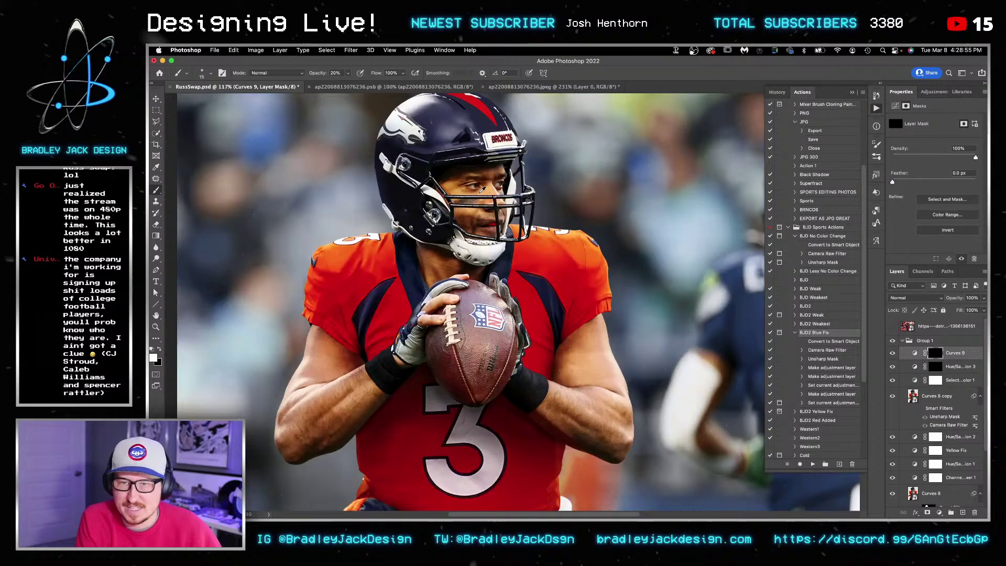
{"action": "key", "text": "v"}
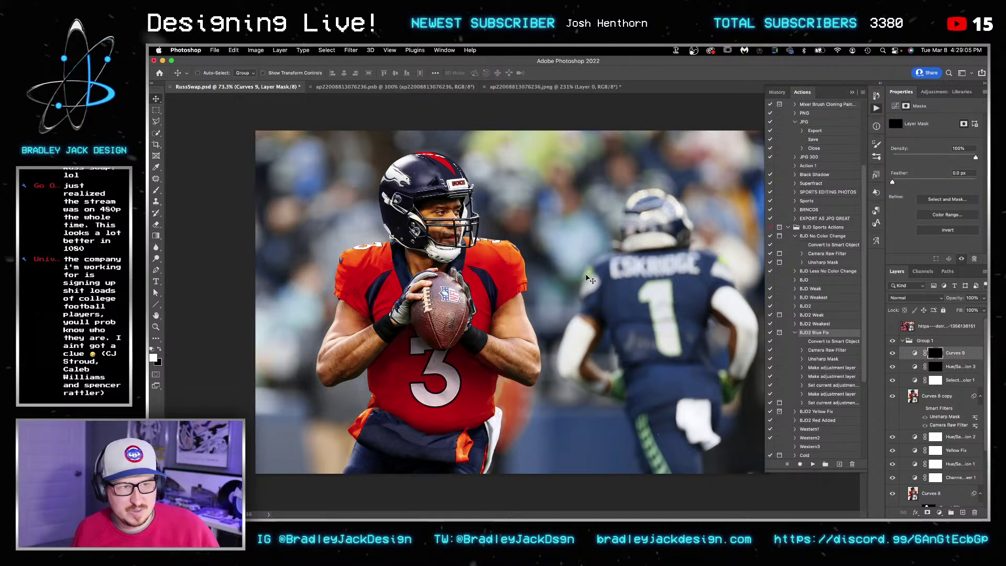
{"action": "key", "text": "b"}
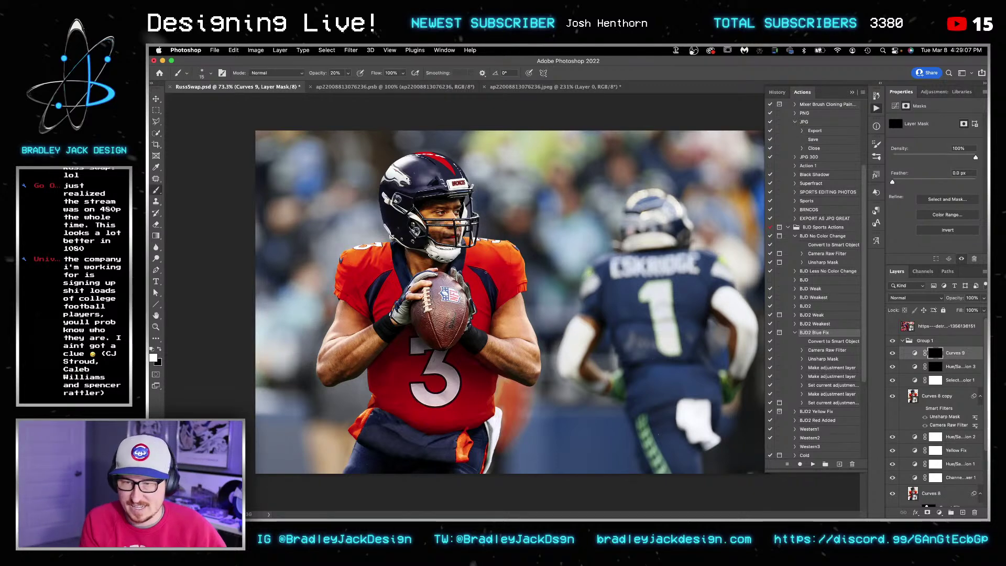
Step: Load the player copy's outline as a selection and adjust its edge with a Modify selection command
{"action": "left_click", "coordinate": [913, 396], "text": "super"}
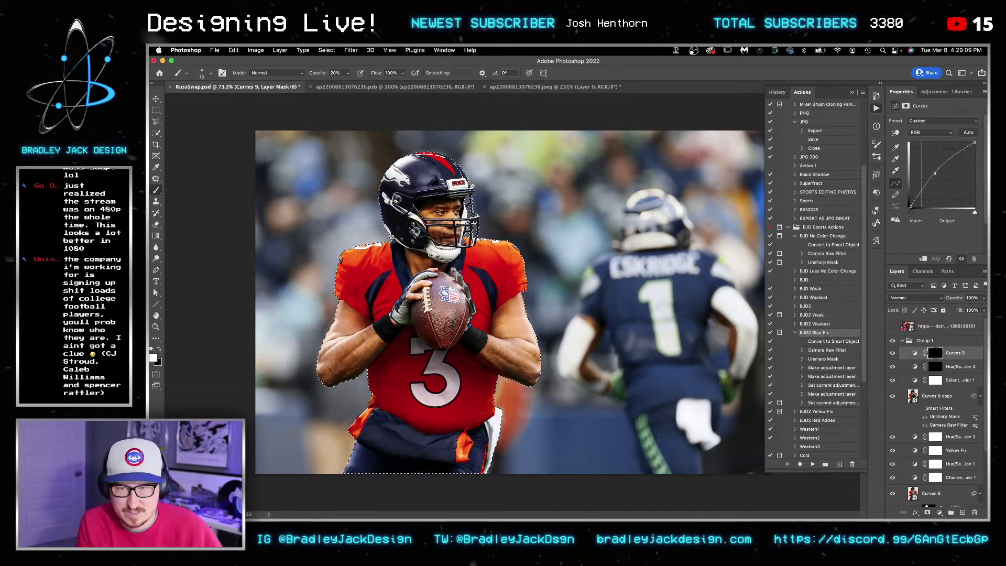
{"action": "left_click", "coordinate": [327, 50]}
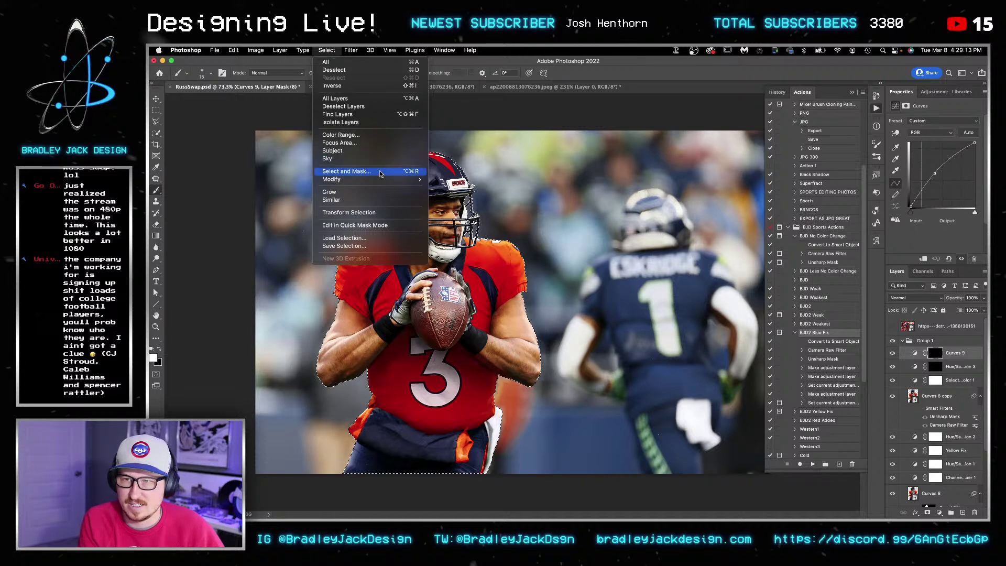
{"action": "mouse_move", "coordinate": [383, 179]}
{"action": "left_click", "coordinate": [458, 204]}
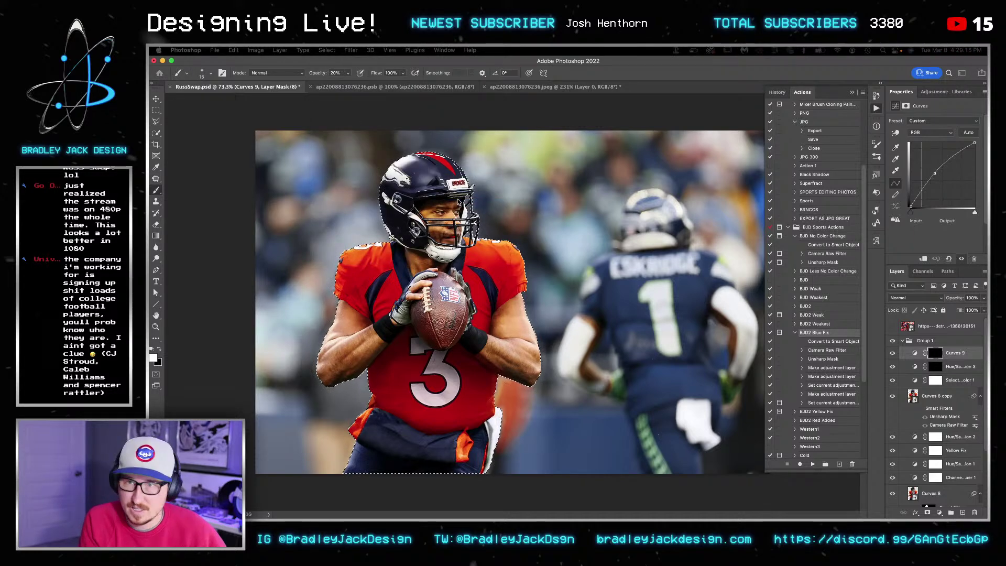
{"action": "key", "text": "Return"}
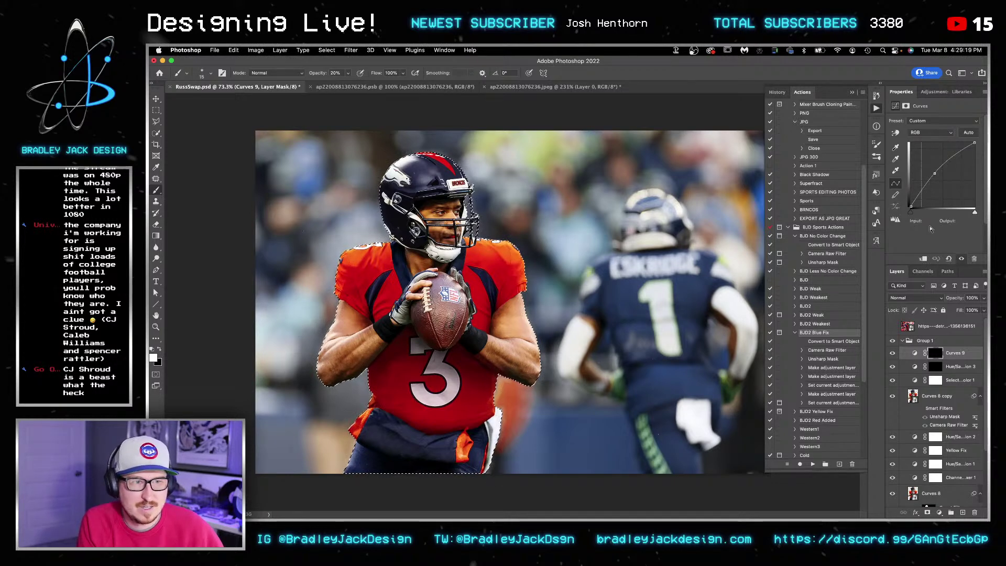
Step: Add a Curves adjustment from the selection with the black point raised to Output 77, set it to Luminosity and invert its mask
{"action": "left_click", "coordinate": [935, 92]}
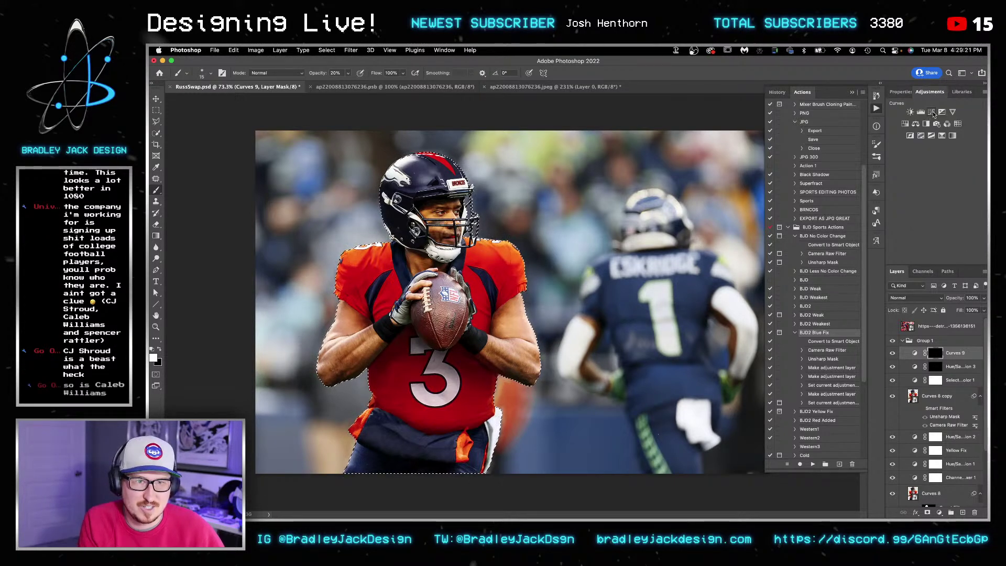
{"action": "left_click", "coordinate": [931, 113]}
{"action": "left_click_drag", "start_coordinate": [912, 206], "coordinate": [912, 187]}
{"action": "left_click", "coordinate": [918, 298]}
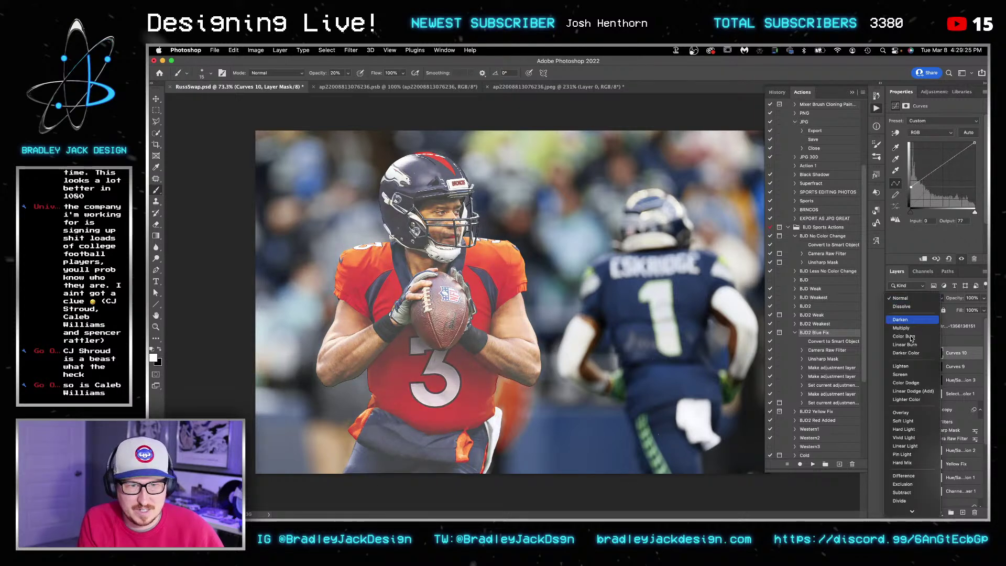
{"action": "left_click", "coordinate": [896, 507]}
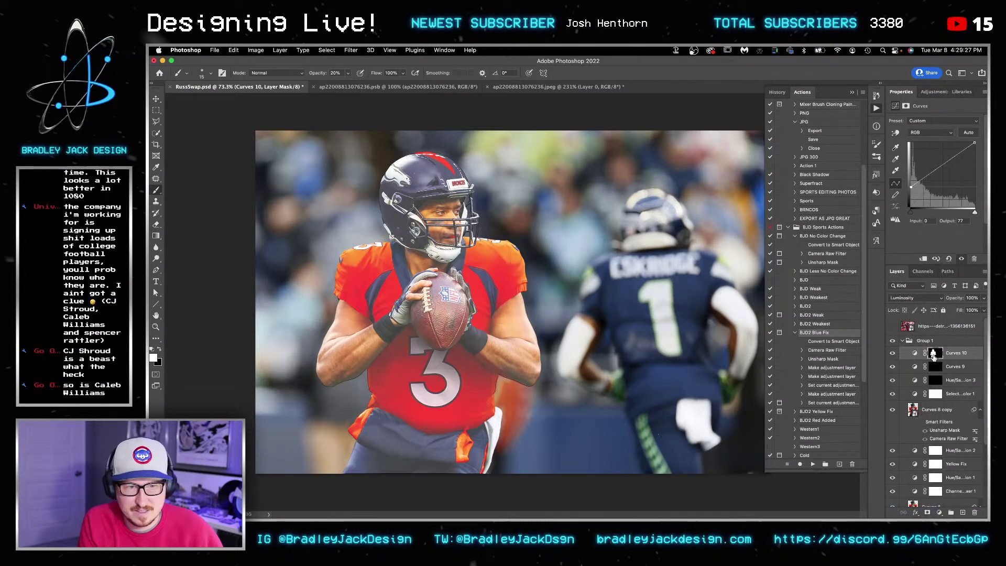
{"action": "left_click", "coordinate": [934, 354]}
{"action": "key", "text": "v"}
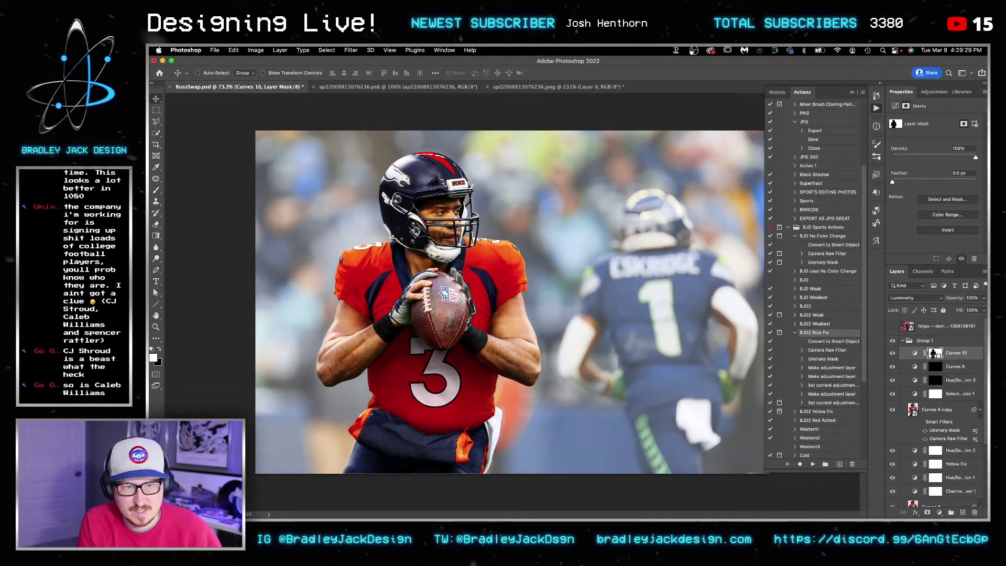
Step: Clip the group's adjustment layers and the player copy to the original player layer at the base
{"action": "left_click", "coordinate": [926, 400], "text": "alt"}
{"action": "left_click", "coordinate": [923, 383], "text": "alt"}
{"action": "left_click", "coordinate": [922, 374], "text": "alt"}
{"action": "left_click", "coordinate": [923, 360], "text": "alt"}
{"action": "left_click", "coordinate": [920, 442], "text": "alt"}
{"action": "left_click", "coordinate": [920, 462], "text": "alt"}
{"action": "left_click", "coordinate": [919, 457], "text": "alt"}
{"action": "left_click", "coordinate": [919, 470], "text": "alt"}
{"action": "left_click", "coordinate": [917, 482], "text": "alt"}
{"action": "left_click", "coordinate": [916, 495], "text": "alt"}
Step: Feather the mask of the topmost Luminosity Curves layer by 3.5 px
{"action": "left_click", "coordinate": [943, 355]}
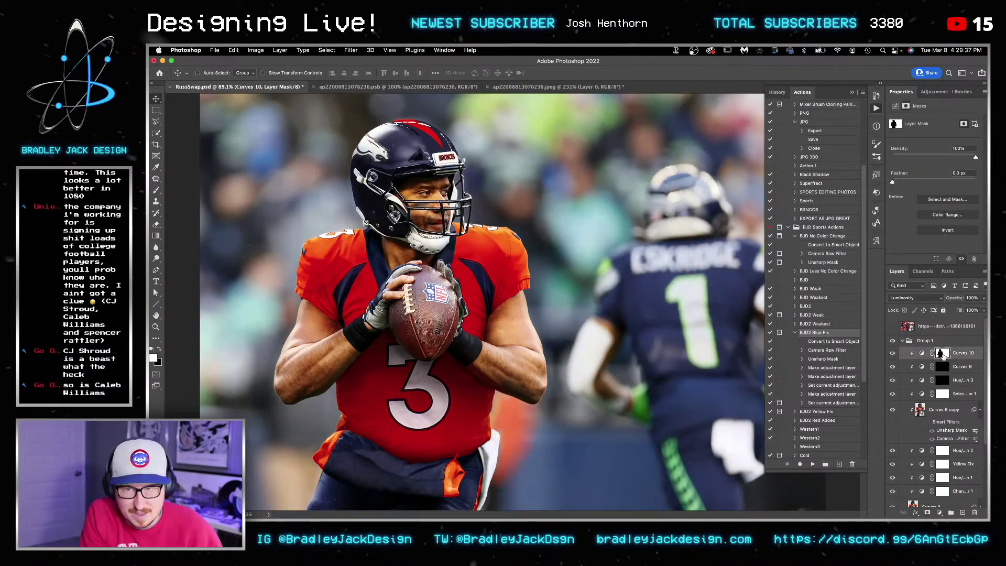
{"action": "left_click", "coordinate": [961, 173]}
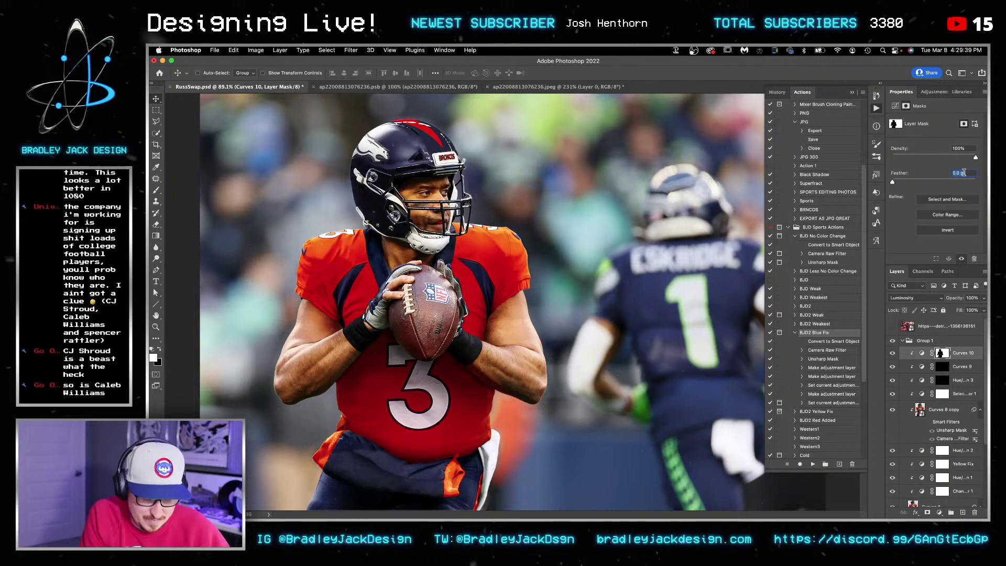
{"action": "type", "text": "35"}
{"action": "key", "text": "Return"}
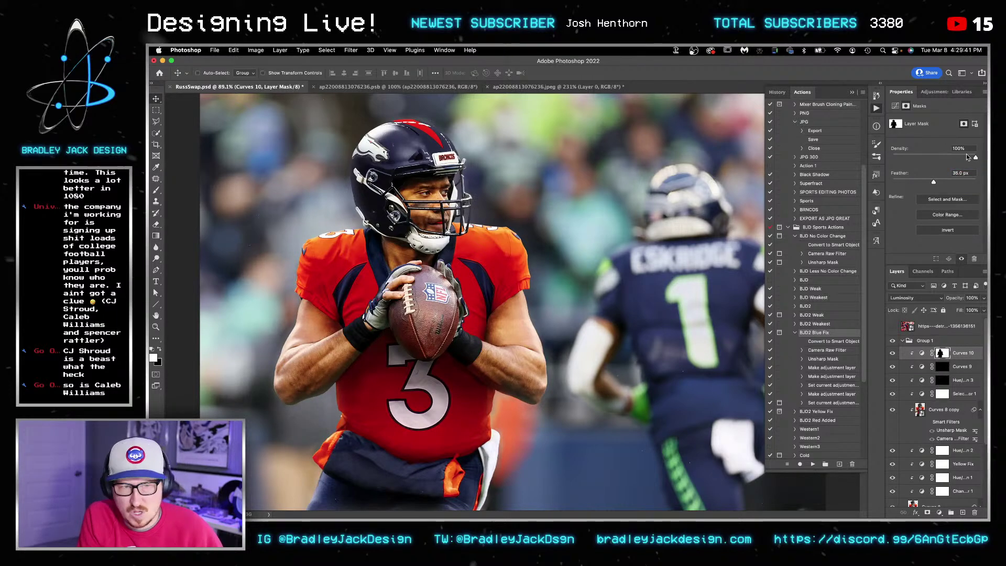
{"action": "left_click", "coordinate": [970, 173]}
{"action": "type", "text": "3.5"}
{"action": "key", "text": "Return"}
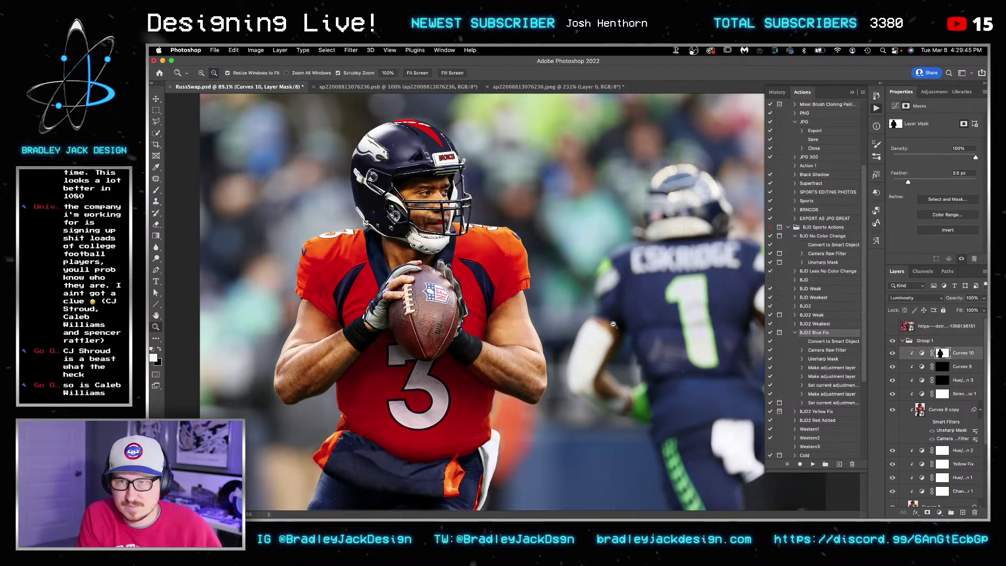
{"action": "key", "text": "super+minus"}
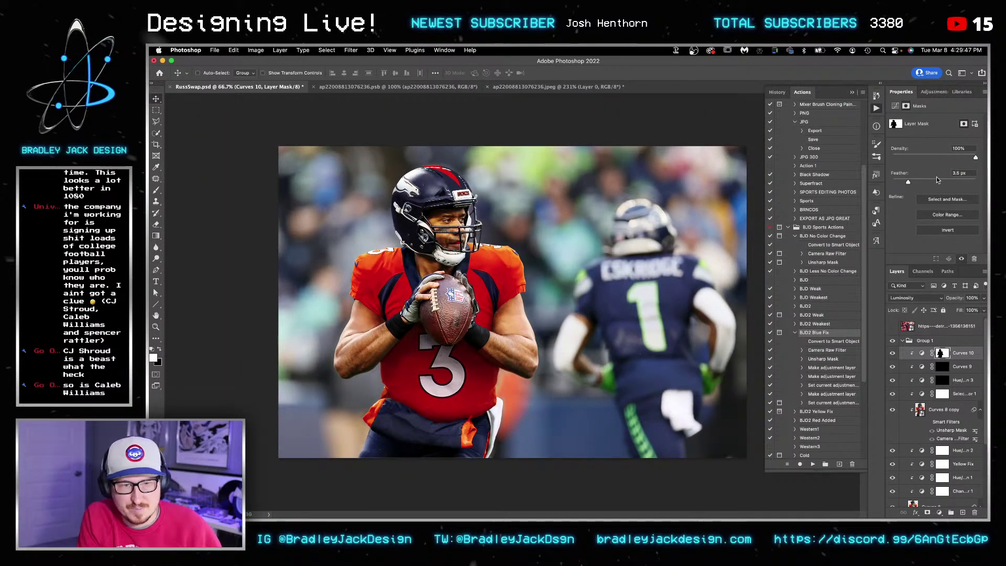
Step: Add another clipped Curves adjustment on top, raise its black point to Output 55 and set its blend mode to Luminosity
{"action": "left_click", "coordinate": [930, 91]}
{"action": "left_click", "coordinate": [932, 111]}
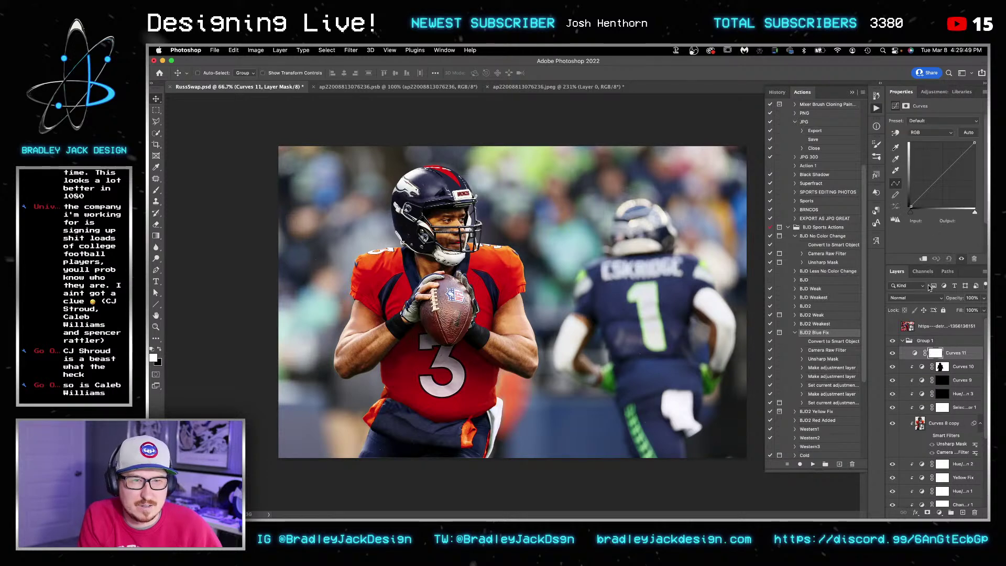
{"action": "left_click_drag", "start_coordinate": [910, 209], "coordinate": [911, 194]}
{"action": "left_click", "coordinate": [916, 298]}
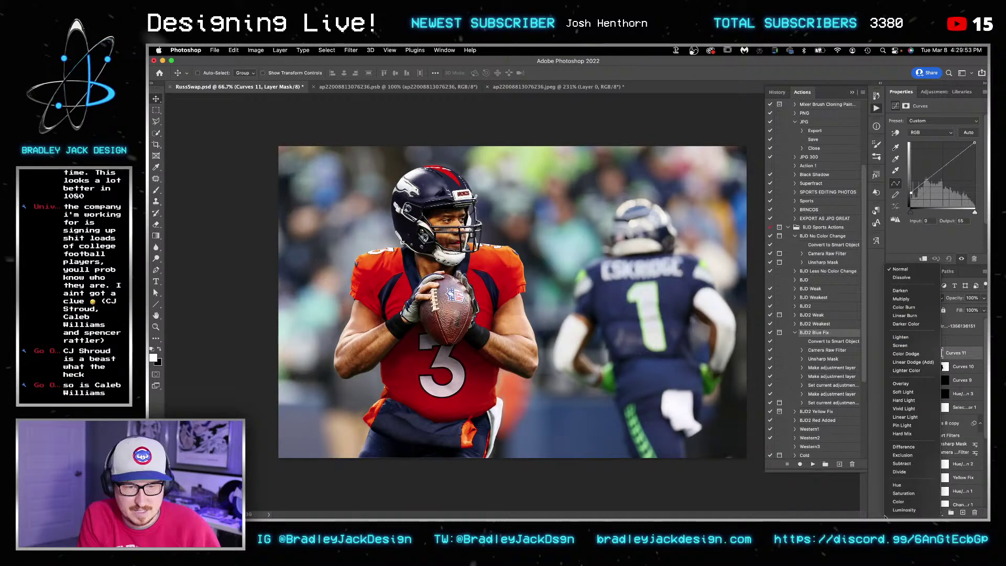
{"action": "left_click", "coordinate": [904, 510]}
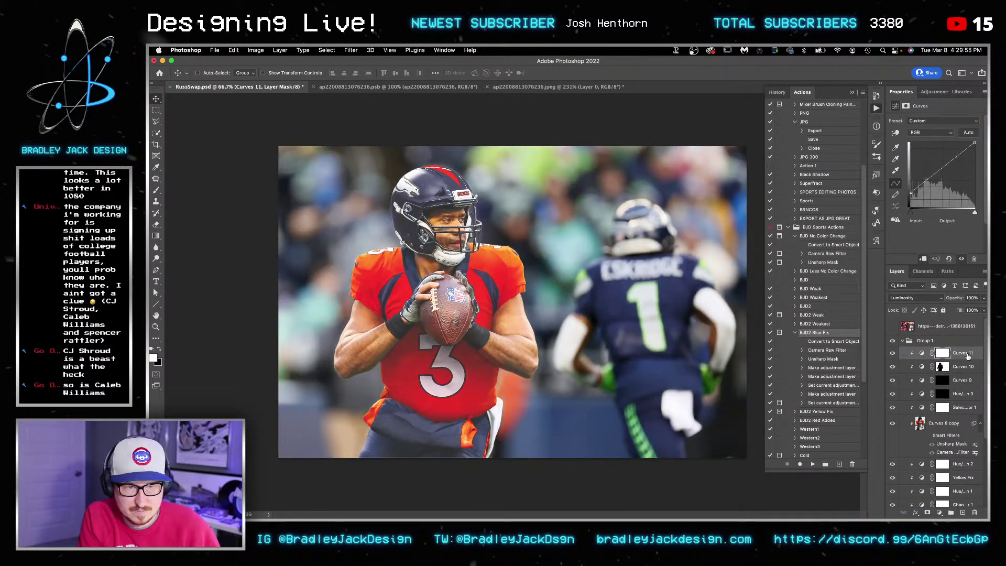
Step: Adjust the Blend If range in the topmost Curves layer's blending options
{"action": "double_click", "coordinate": [970, 355]}
{"action": "left_click_drag", "start_coordinate": [697, 269], "coordinate": [725, 265]}
{"action": "key", "text": "Return"}
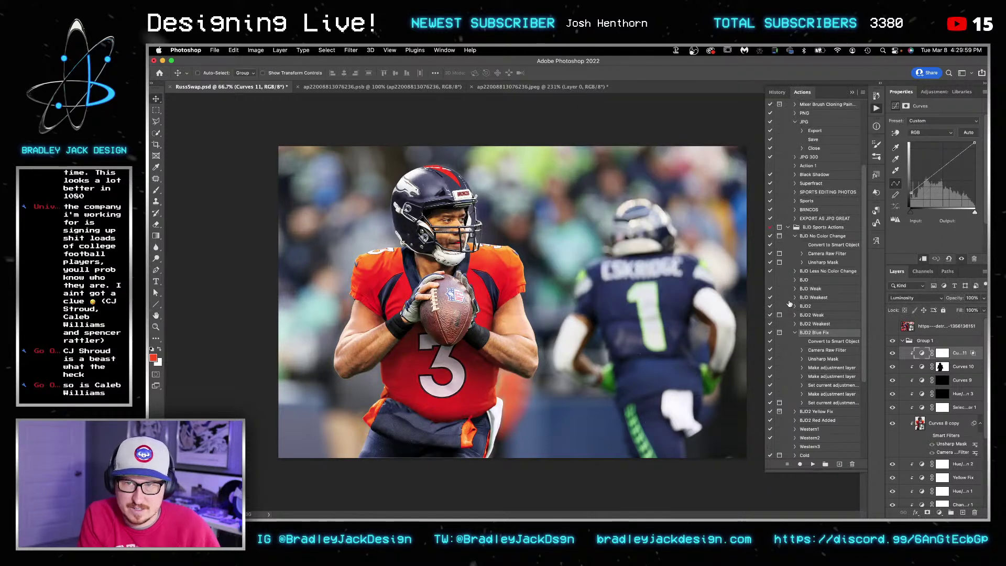
Step: Invert the topmost Curves mask and paint the haze back over parts of the player with a soft white brush at 30% flow
{"action": "left_click", "coordinate": [943, 353]}
{"action": "key", "text": "super+i"}
{"action": "key", "text": "d"}
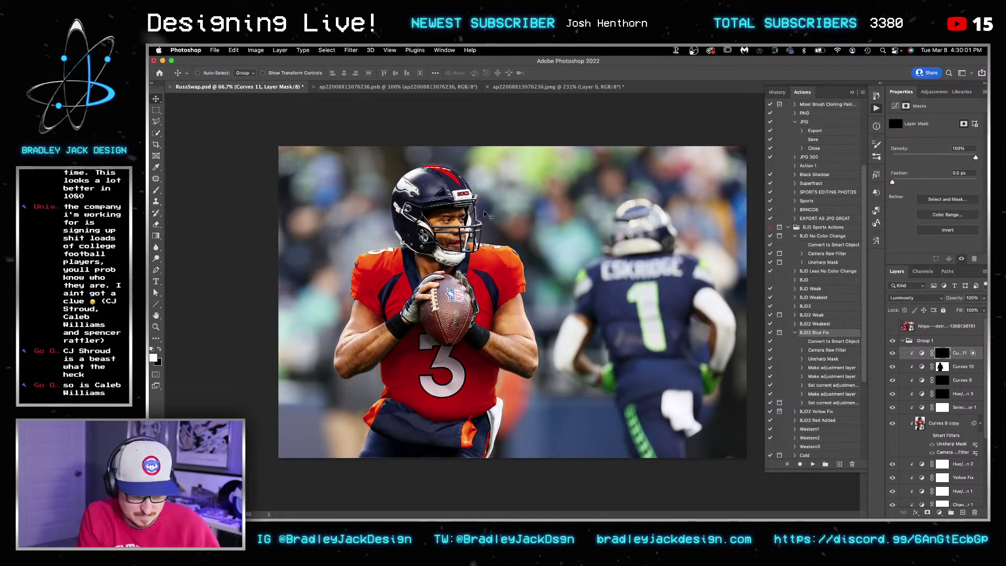
{"action": "key", "text": "b"}
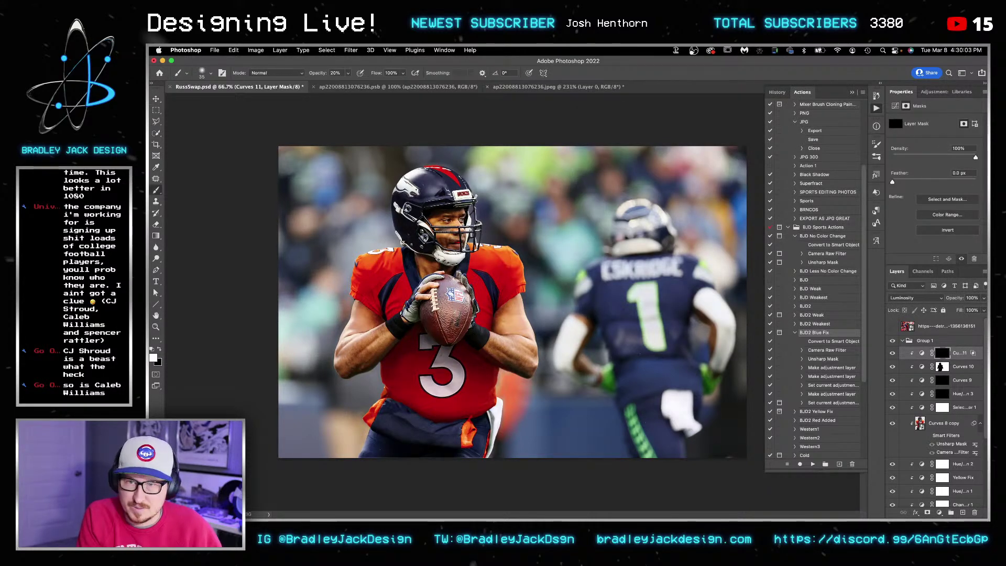
{"action": "left_click_drag", "start_coordinate": [506, 257], "coordinate": [511, 256]}
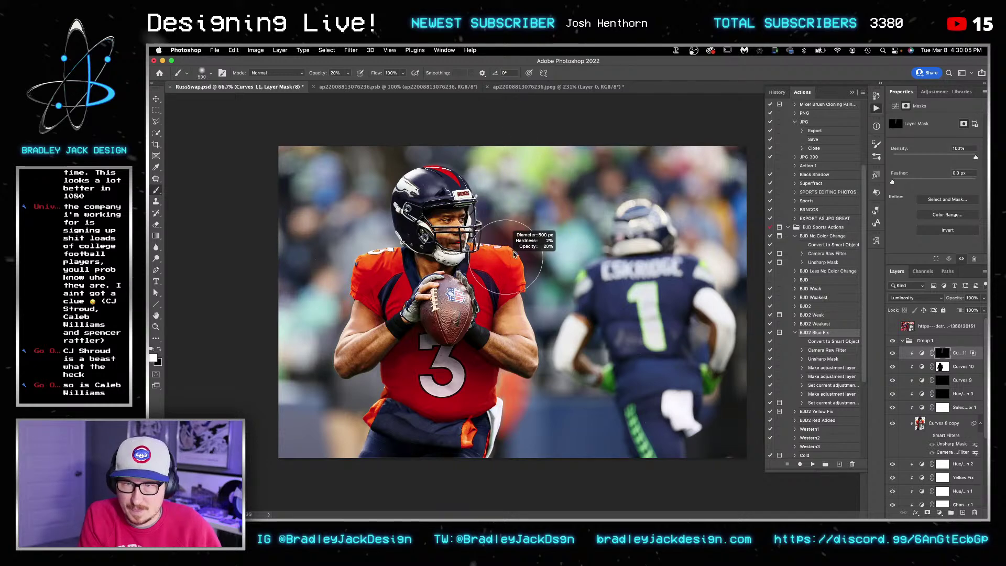
{"action": "key", "text": "shift+3"}
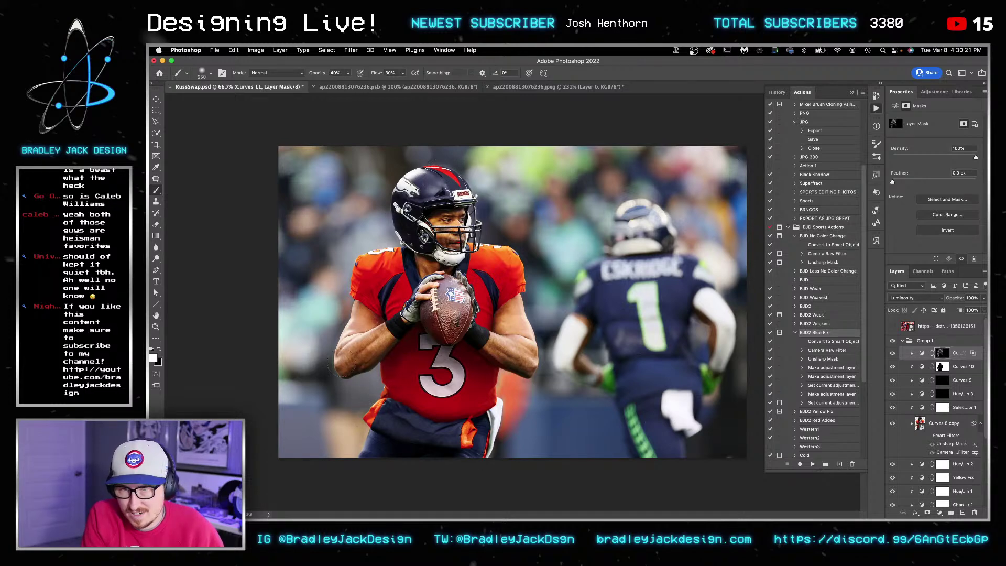
{"action": "key", "text": "v"}
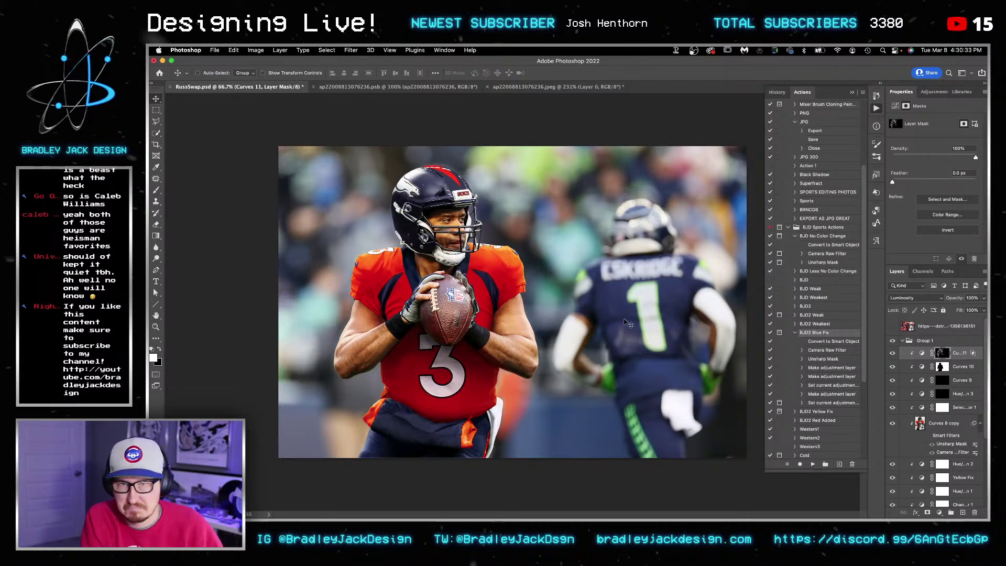
Step: Make a full-height 4:5 fixed-ratio selection around the quarterback and crop the image to it
{"action": "key", "text": "m"}
{"action": "left_click", "coordinate": [363, 73]}
{"action": "left_click", "coordinate": [362, 81]}
{"action": "left_click_drag", "start_coordinate": [312, 147], "coordinate": [695, 517]}
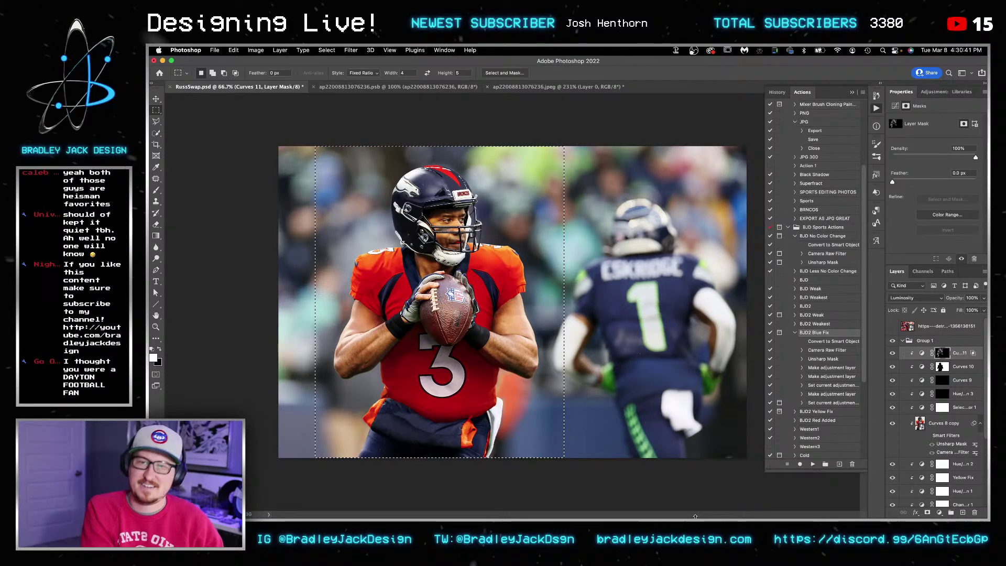
{"action": "key", "text": "c"}
{"action": "key", "text": "Return"}
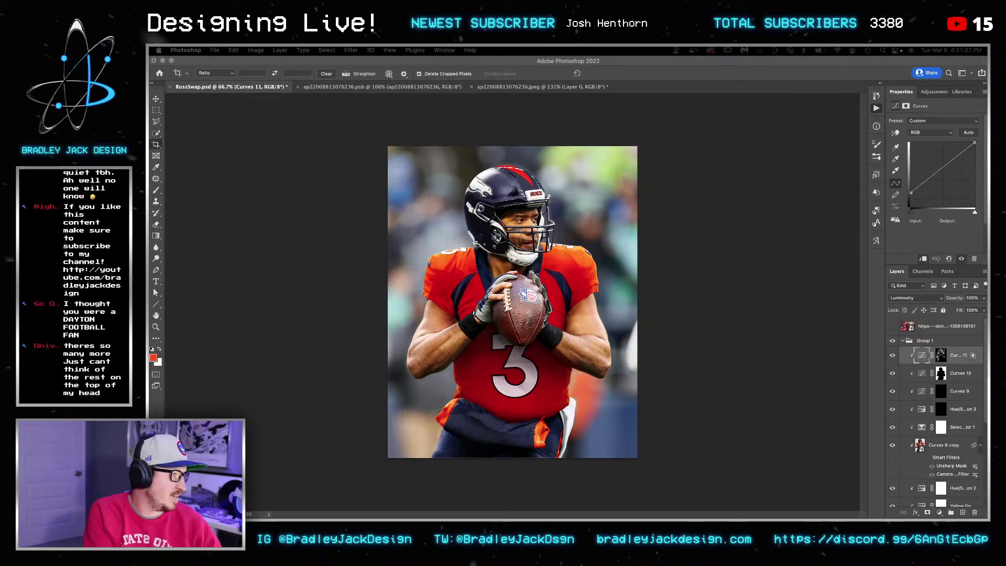
Step: Add a Color Lookup adjustment above the hidden reference photo layer and load the EJD Teal and Orange 1.3DL LUT
{"action": "left_click", "coordinate": [575, 385]}
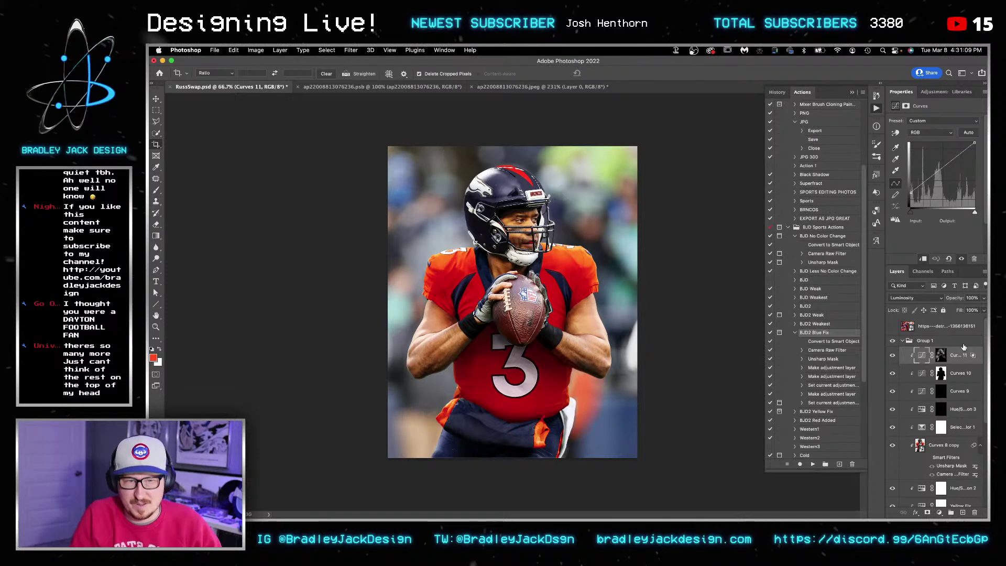
{"action": "left_click", "coordinate": [948, 328]}
{"action": "left_click", "coordinate": [930, 92]}
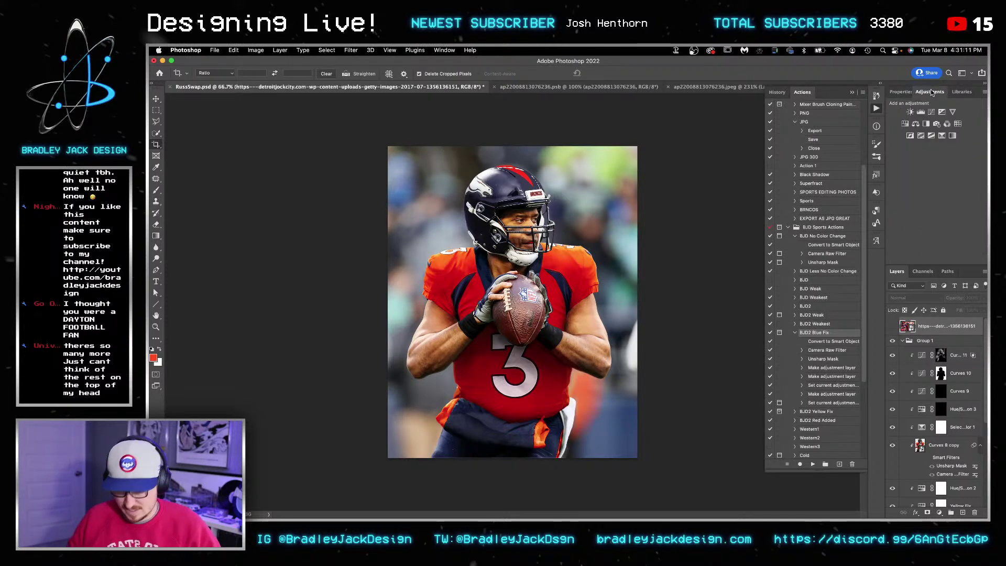
{"action": "left_click", "coordinate": [958, 124]}
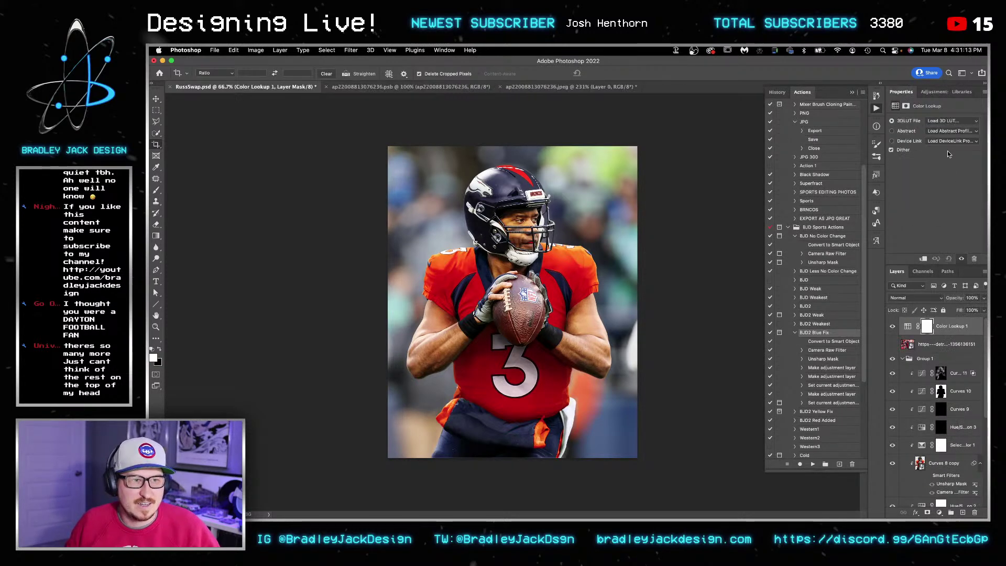
{"action": "left_click", "coordinate": [953, 120]}
{"action": "scroll", "coordinate": [902, 319], "scroll_direction": "down", "scroll_amount": 3}
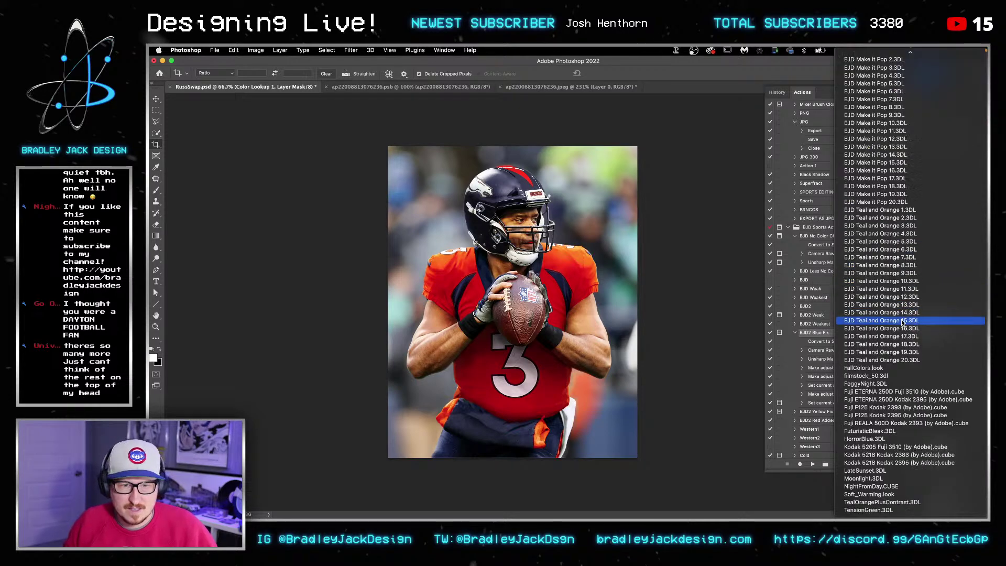
{"action": "left_click", "coordinate": [903, 210]}
Step: Try other EJD Teal and Orange LUTs in the Color Lookup adjustment, keep one, and set the layer's opacity to 25%
{"action": "left_click", "coordinate": [934, 126]}
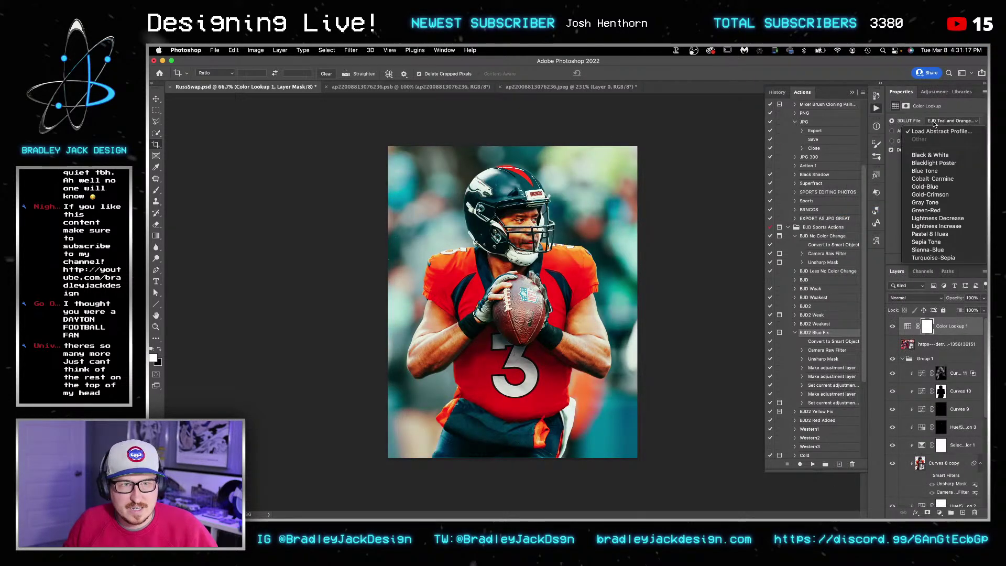
{"action": "left_click", "coordinate": [934, 125]}
{"action": "left_click", "coordinate": [934, 130]}
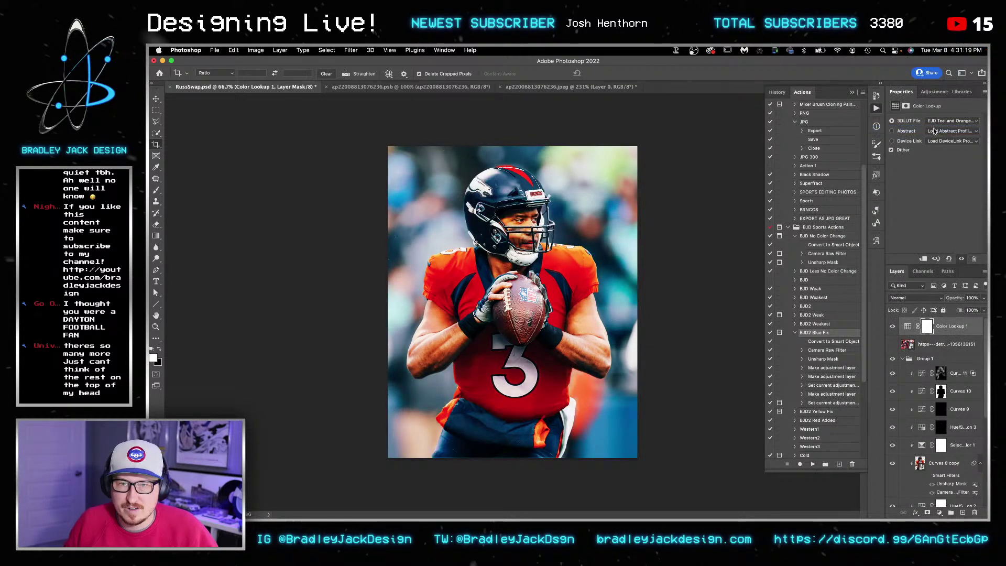
{"action": "left_click", "coordinate": [935, 130]}
{"action": "left_click", "coordinate": [938, 134]}
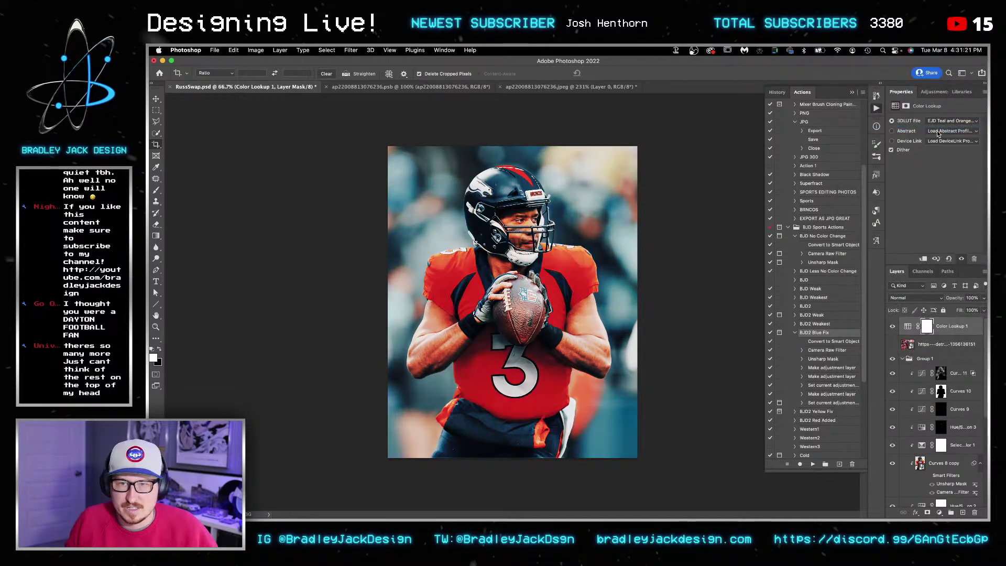
{"action": "left_click", "coordinate": [942, 122]}
{"action": "left_click", "coordinate": [939, 130]}
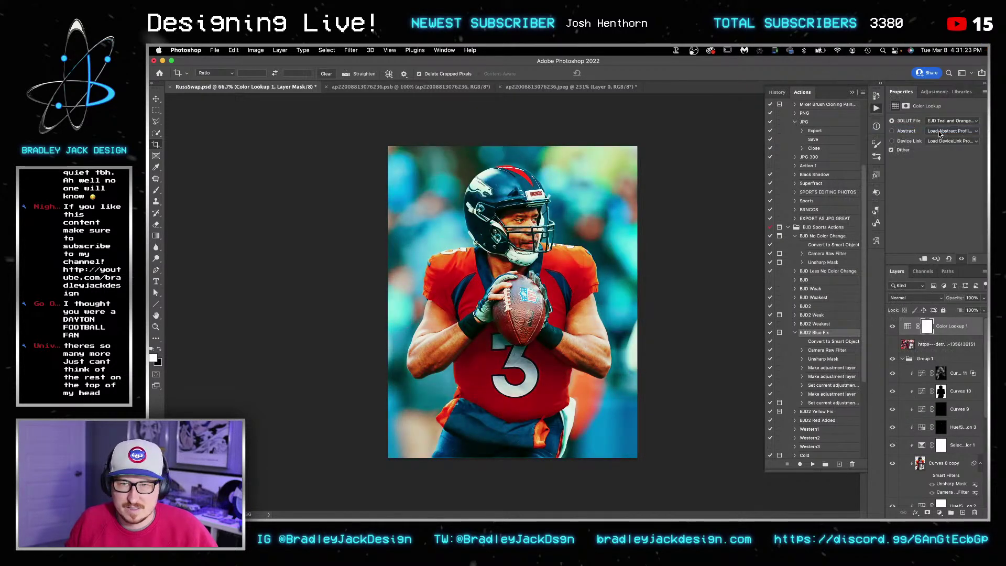
{"action": "left_click", "coordinate": [941, 122]}
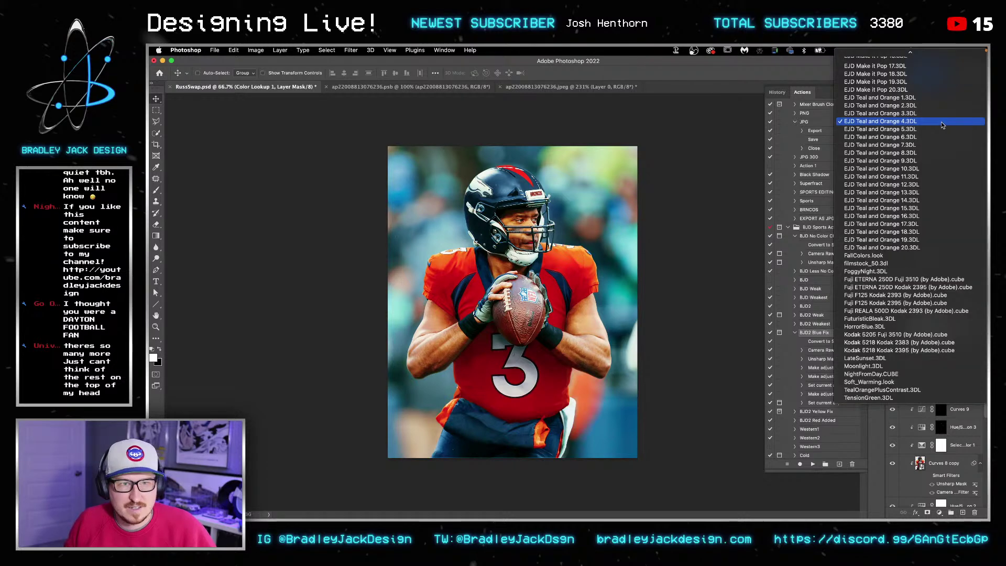
{"action": "left_click", "coordinate": [941, 127]}
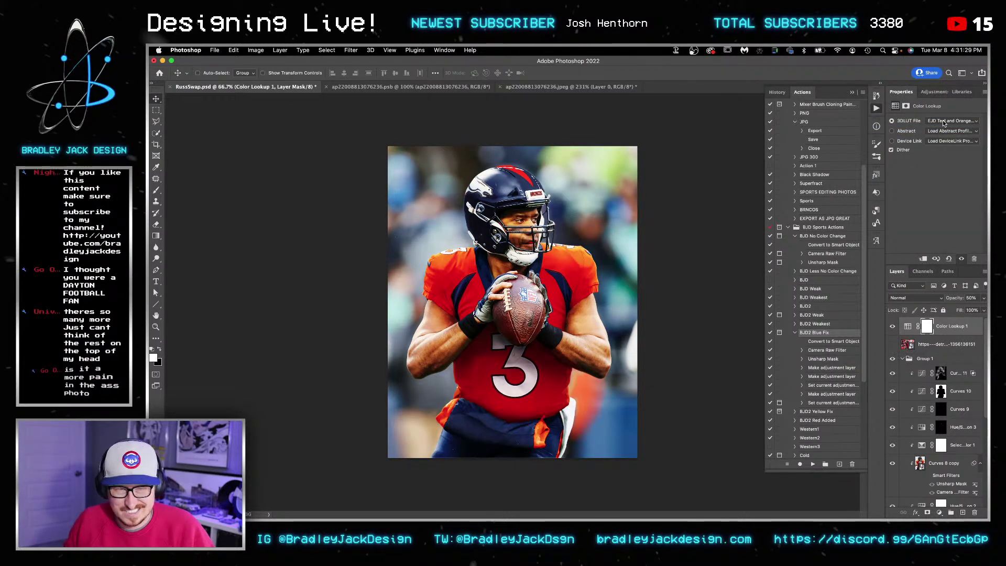
{"action": "key", "text": "2"}
{"action": "key", "text": "5"}
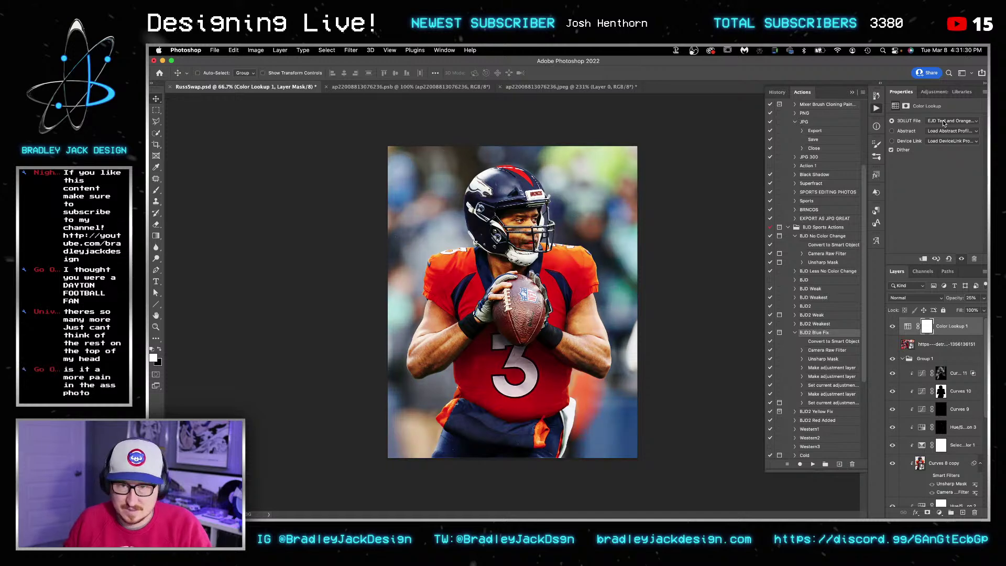
Step: Add a second Color Lookup adjustment using Kodak 5218 Kodak 2395 (by Adobe).cube at 25% opacity and save the document
{"action": "left_click", "coordinate": [930, 92]}
{"action": "left_click", "coordinate": [957, 124]}
{"action": "left_click", "coordinate": [941, 126]}
{"action": "scroll", "coordinate": [926, 419], "scroll_direction": "down", "scroll_amount": 5}
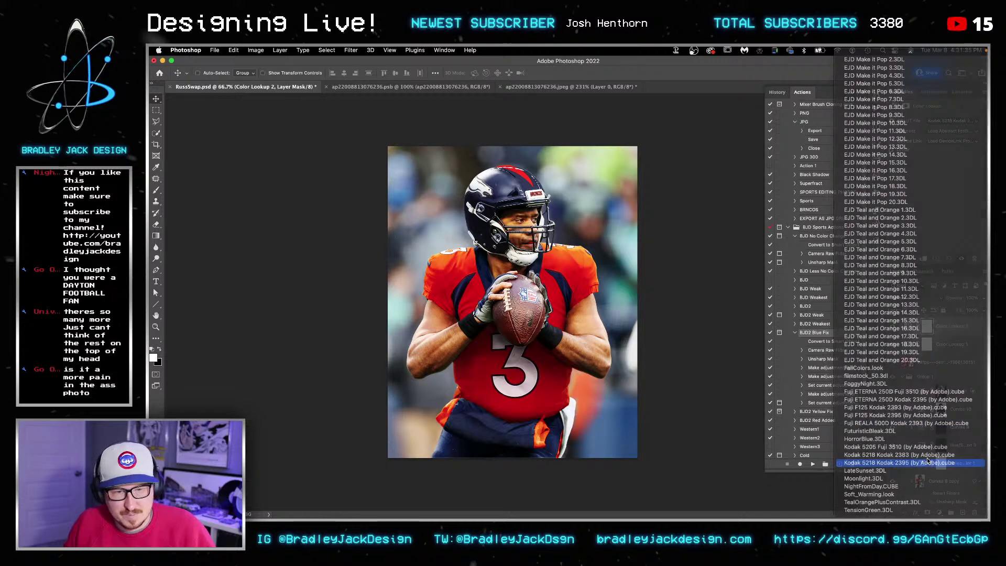
{"action": "left_click", "coordinate": [928, 462]}
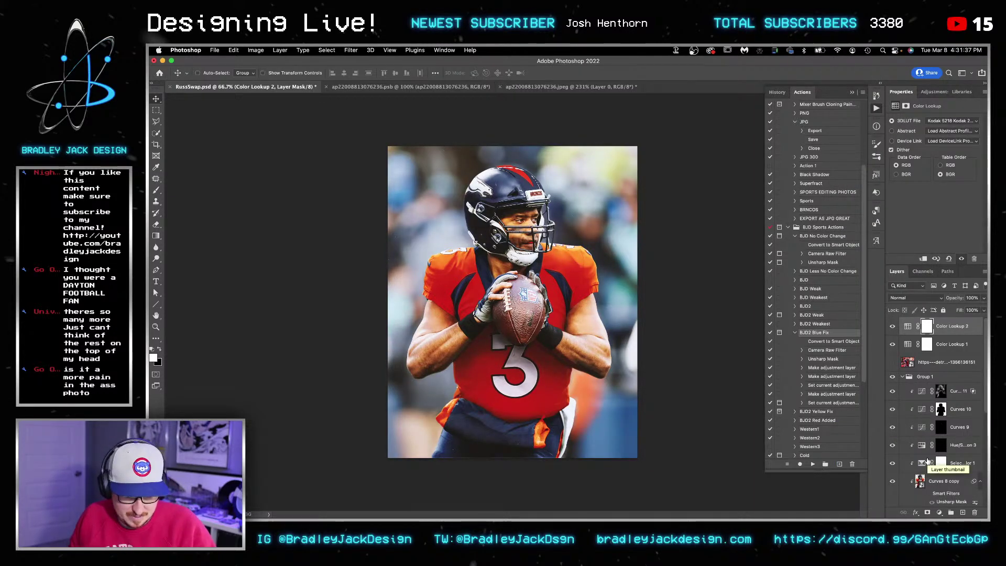
{"action": "key", "text": "2"}
{"action": "key", "text": "5"}
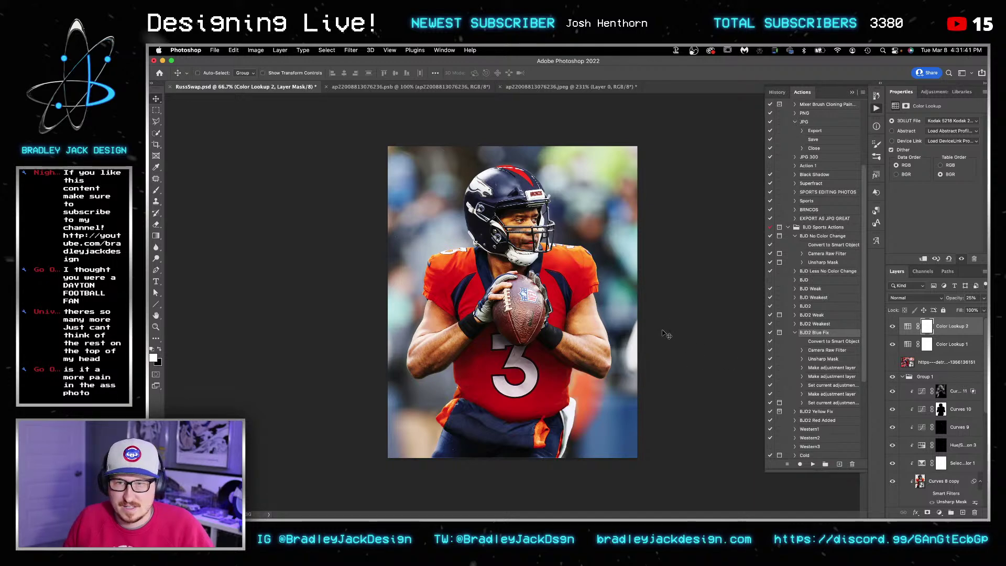
{"action": "key", "text": "super+s"}
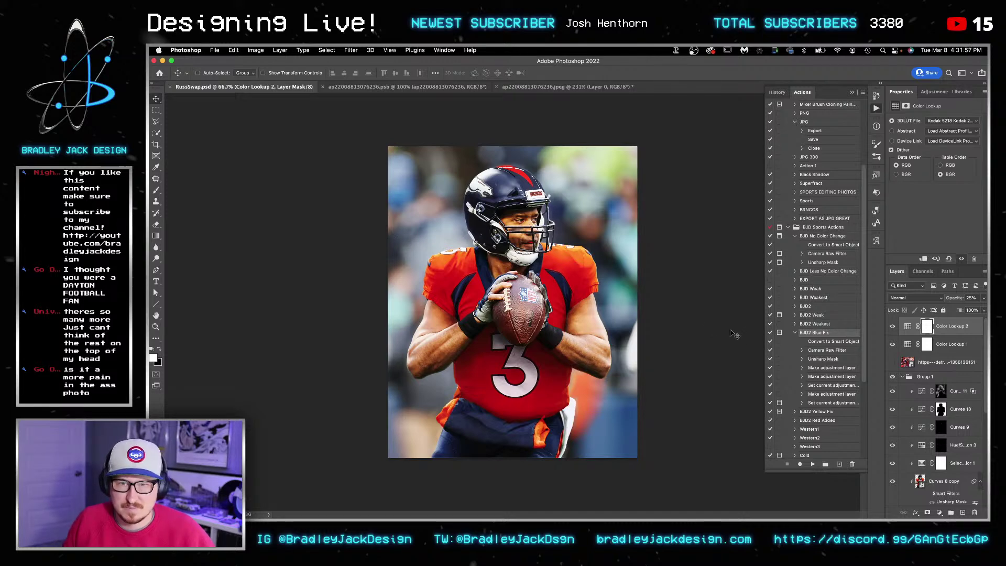
Step: Try to shift the Greens hue of the background with a Hue/Saturation adjustment above Layer 0 copy
{"action": "scroll", "coordinate": [927, 403], "scroll_direction": "down", "scroll_amount": 5}
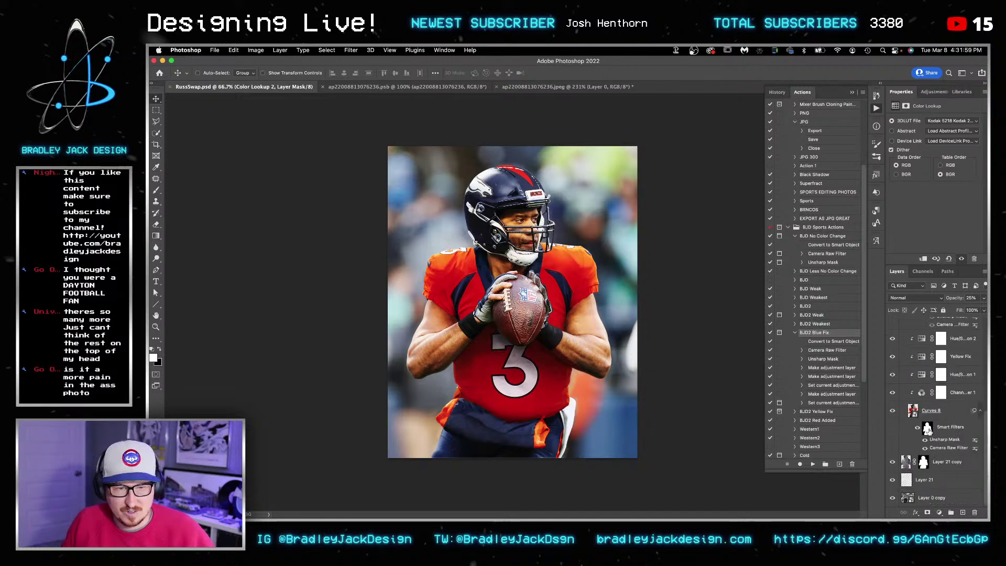
{"action": "left_click", "coordinate": [946, 497]}
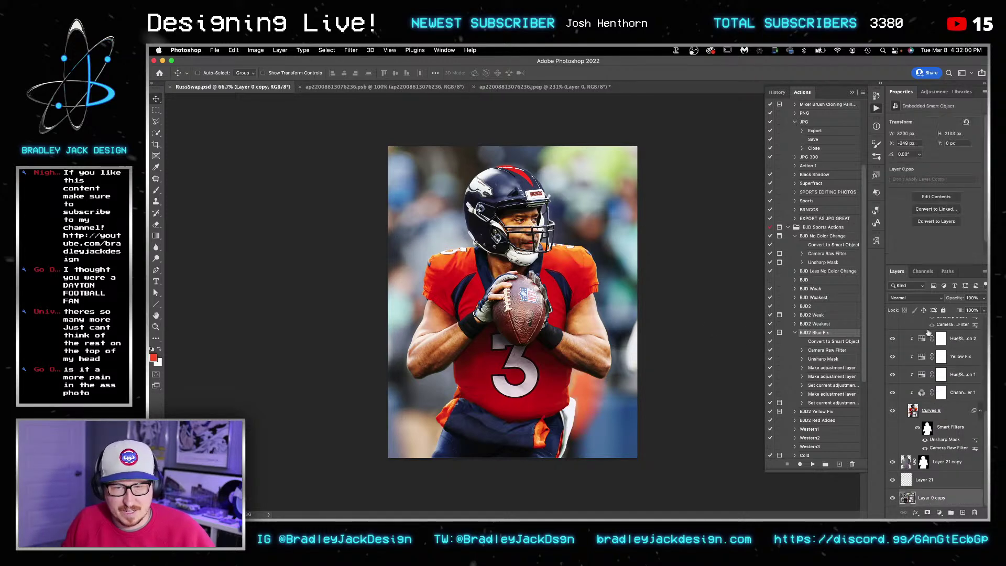
{"action": "left_click", "coordinate": [934, 92]}
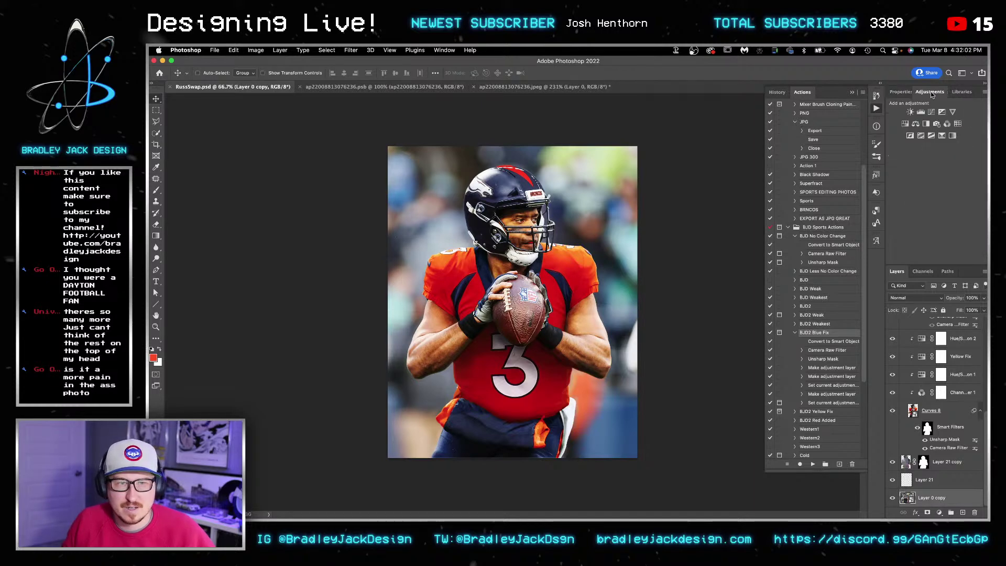
{"action": "left_click", "coordinate": [904, 124]}
{"action": "left_click", "coordinate": [919, 132]}
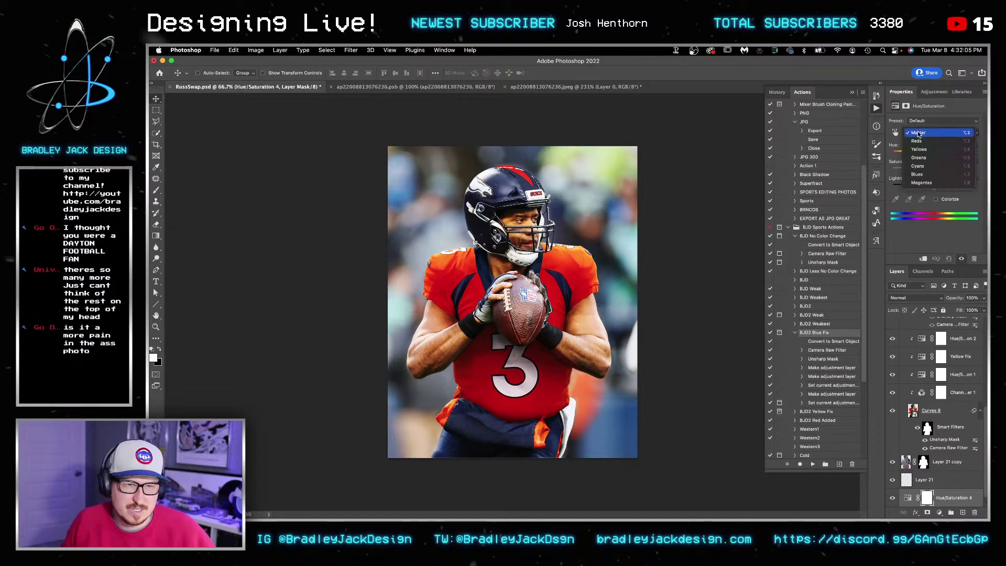
{"action": "left_click", "coordinate": [927, 160]}
{"action": "left_click_drag", "start_coordinate": [920, 155], "coordinate": [957, 155]}
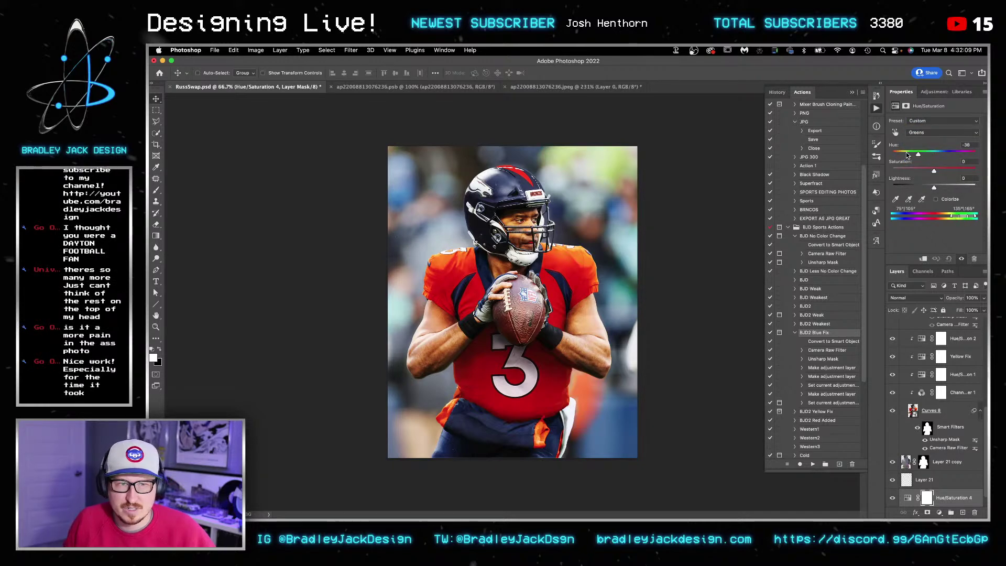
{"action": "key", "text": "BackSpace"}
Step: On a new layer above Layer 0 copy, paint jersey red over the green background blur and set the blend mode to Color
{"action": "key", "text": "alt+shift+super+n"}
{"action": "key", "text": "b"}
{"action": "left_click", "coordinate": [574, 266], "text": "alt"}
{"action": "left_click_drag", "start_coordinate": [613, 223], "coordinate": [636, 223], "text": "ctrl+alt"}
{"action": "left_click", "coordinate": [624, 159]}
{"action": "mouse_move", "coordinate": [624, 159]}
{"action": "left_mouse_down"}
{"action": "mouse_move", "coordinate": [565, 148]}
{"action": "mouse_move", "coordinate": [616, 162]}
{"action": "left_mouse_up"}
{"action": "key", "text": "v"}
{"action": "key", "text": "shift+alt+c"}
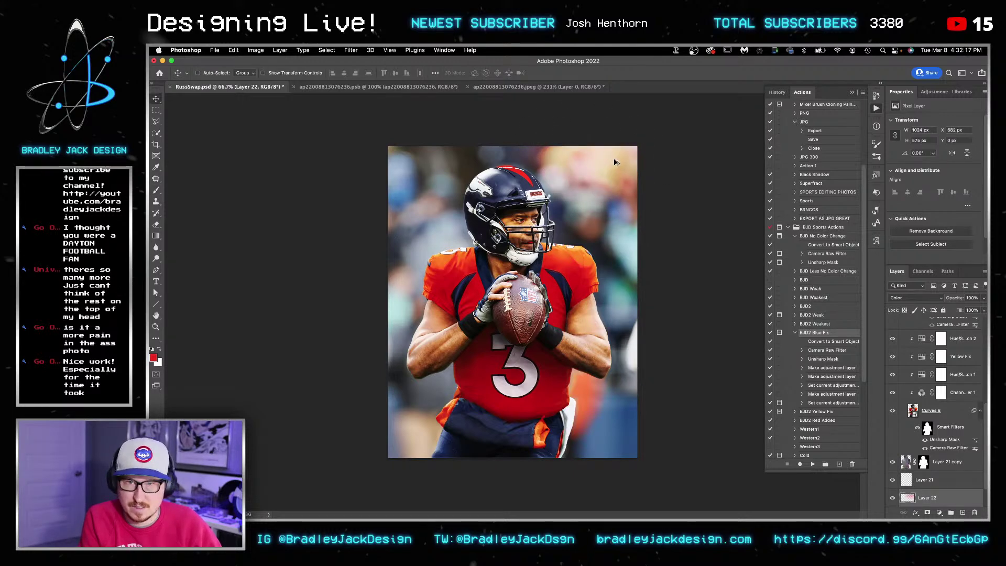
{"action": "key", "text": "shift+alt+o"}
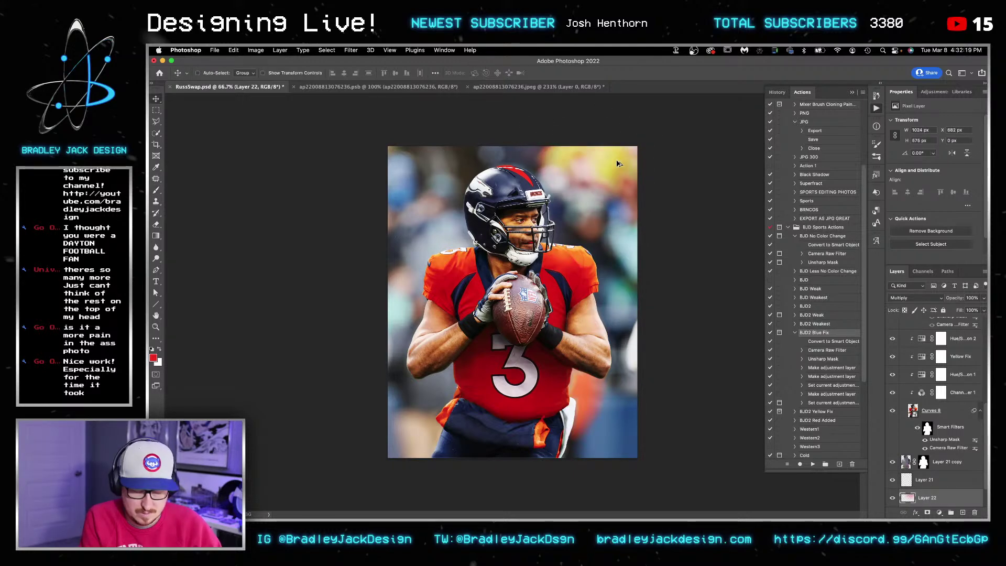
{"action": "key", "text": "shift+alt+c"}
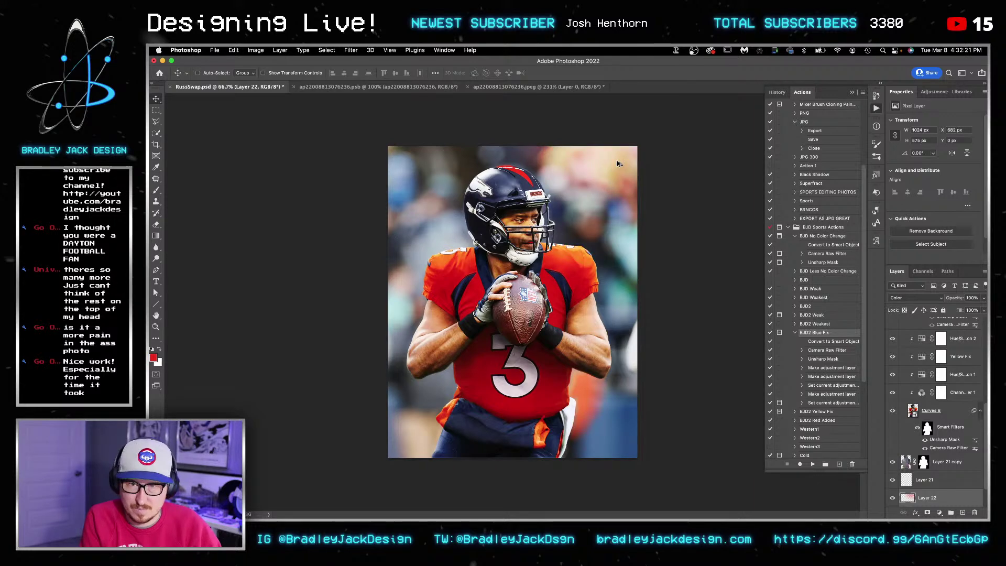
Step: Paint more red onto the Color layer over the blurred background along both sides of the player with a smaller soft brush
{"action": "key", "text": "b"}
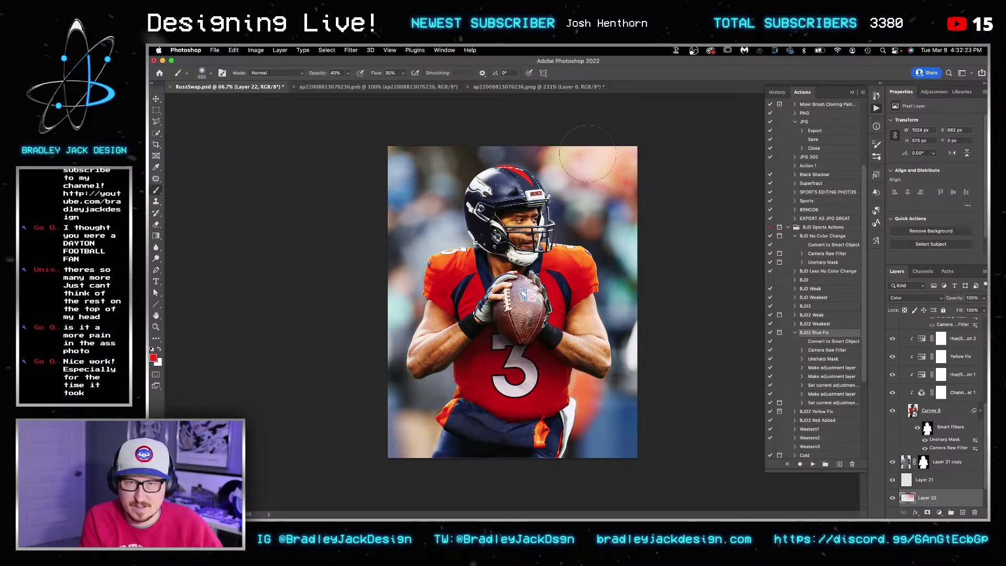
{"action": "key", "text": "bracketleft"}
{"action": "key", "text": "bracketleft"}
{"action": "left_click", "coordinate": [631, 286]}
{"action": "key", "text": "bracketright"}
{"action": "left_click", "coordinate": [402, 189]}
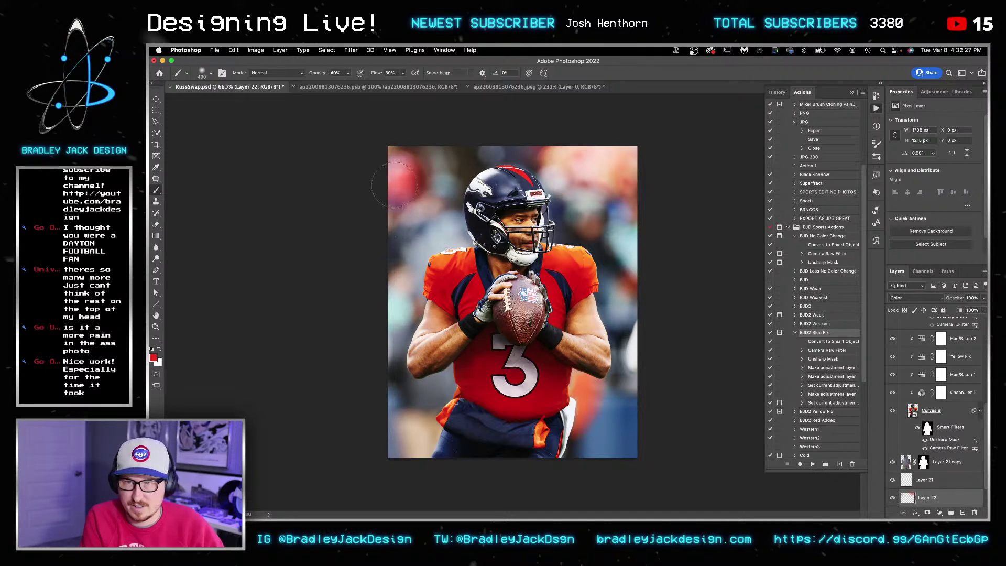
{"action": "left_click_drag", "start_coordinate": [378, 284], "coordinate": [403, 306]}
{"action": "key", "text": "v"}
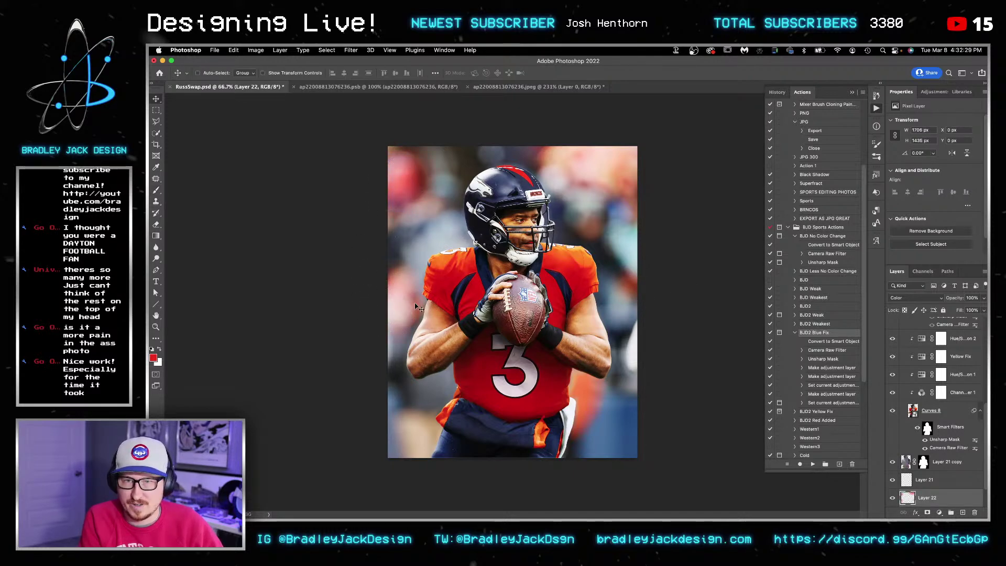
Step: Place the LensDirt-7.png texture, rotated -90°, directly above the hidden reference photo layer
{"action": "scroll", "coordinate": [943, 393], "scroll_direction": "up", "scroll_amount": 5}
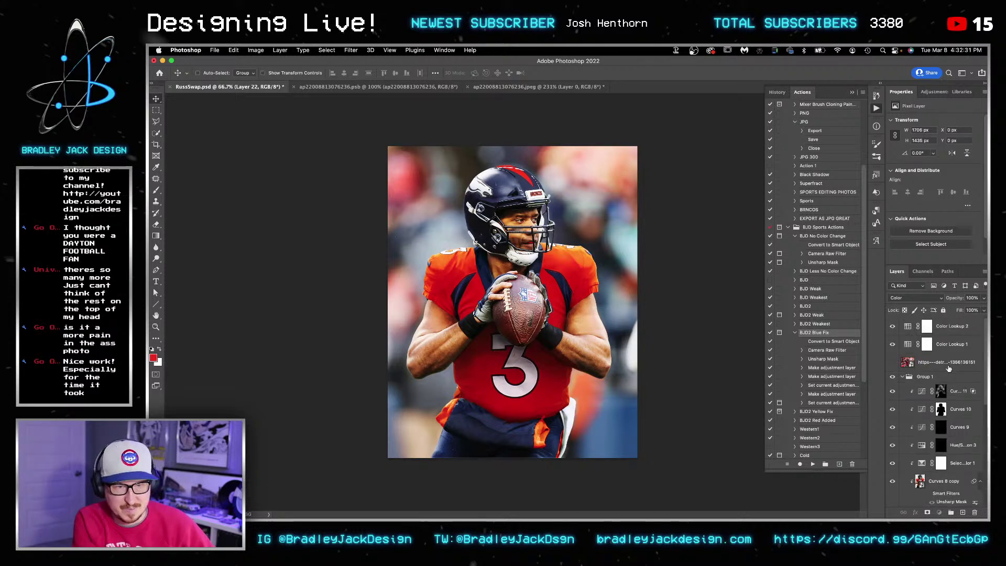
{"action": "left_click", "coordinate": [951, 365]}
{"action": "key", "text": "space"}
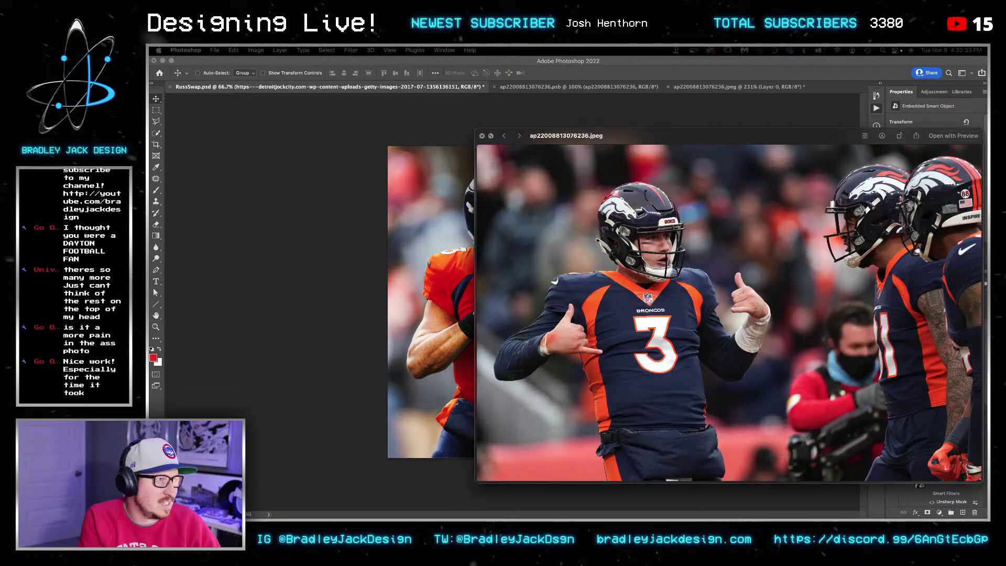
{"action": "key", "text": "space"}
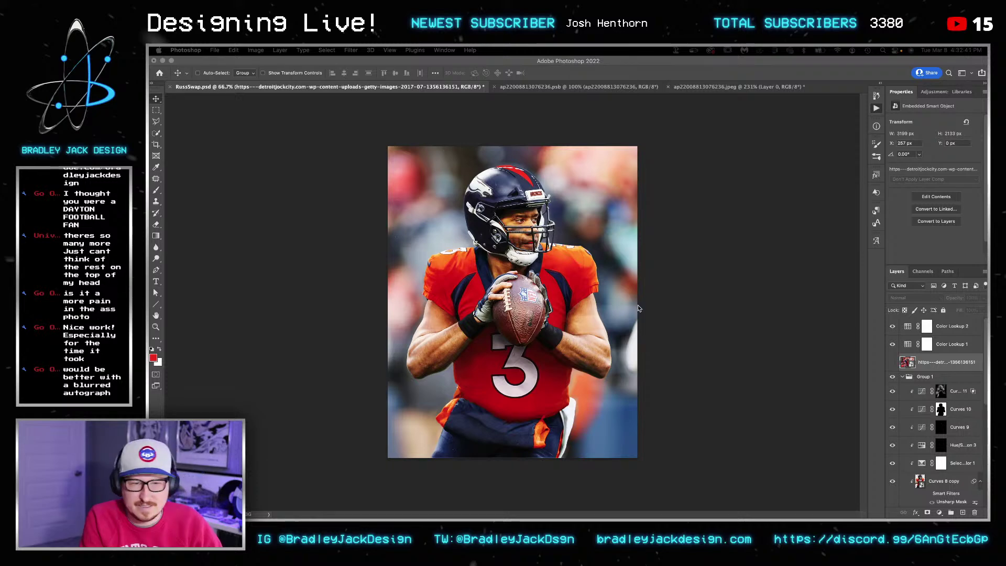
{"action": "left_click", "coordinate": [527, 330]}
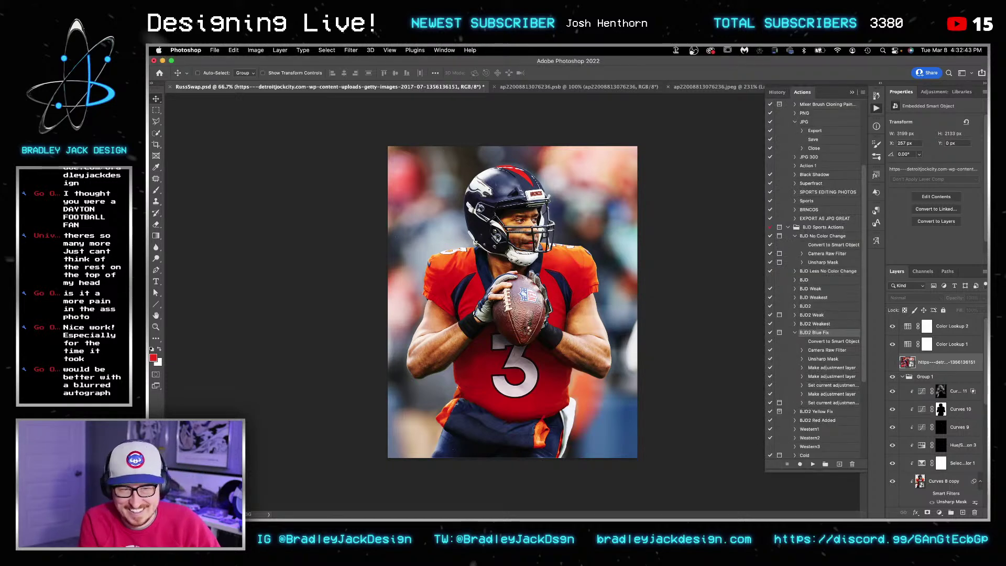
{"action": "left_click_drag", "start_coordinate": [656, 221], "coordinate": [332, 126]}
{"action": "key", "text": "Return"}
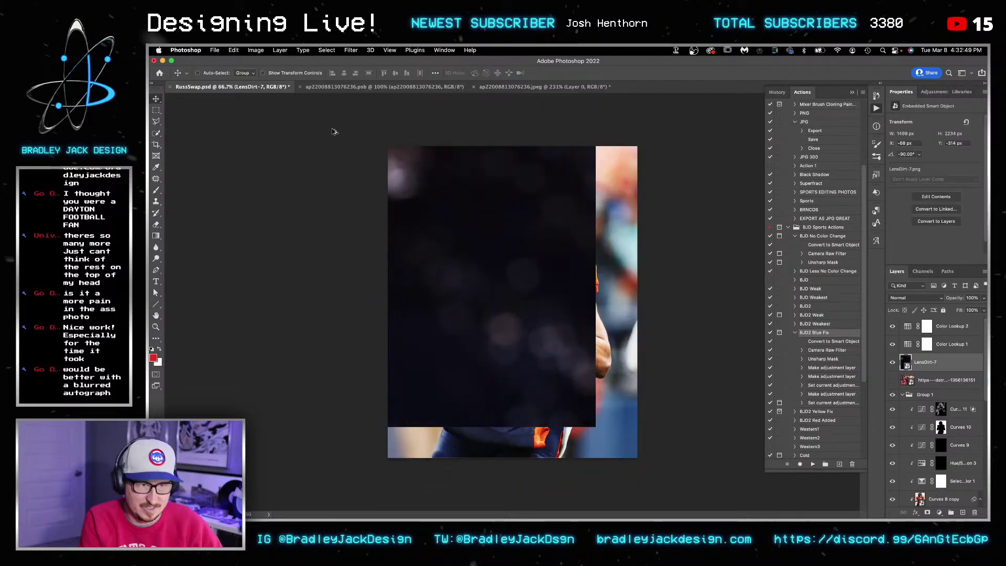
Step: Set the LensDirt-7 layer's blend mode to Screen and enlarge it to about 1805 × 2708 px to cover the canvas
{"action": "key", "text": "alt+shift+s"}
{"action": "key", "text": "super+t"}
{"action": "left_click_drag", "start_coordinate": [603, 443], "coordinate": [676, 468]}
{"action": "key", "text": "Return"}
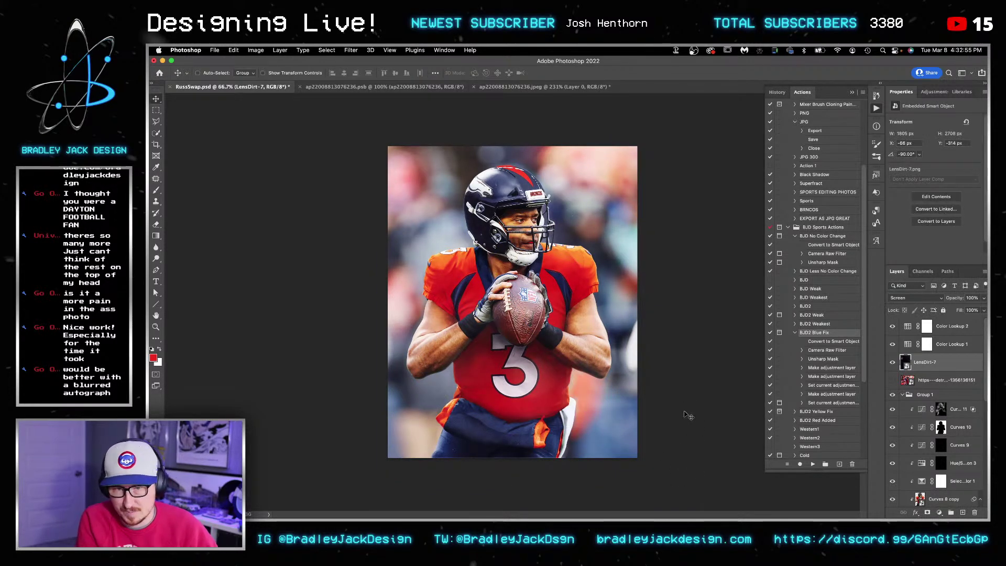
Step: Place the signed trading card image s-l1600-7.jpg from the Downloads folder above the LensDirt-7 layer
{"action": "key", "text": "super+Tab"}
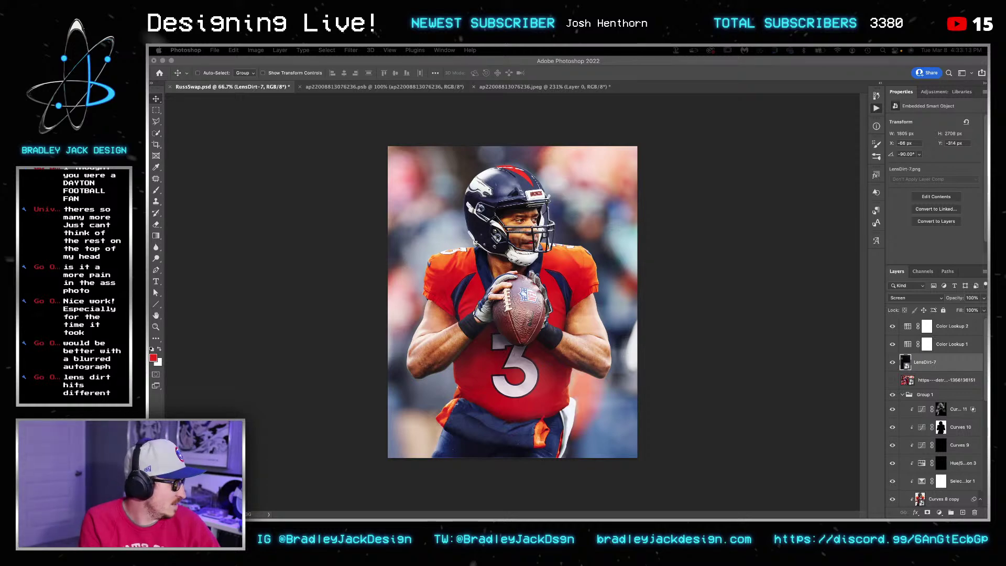
{"action": "left_click", "coordinate": [674, 330]}
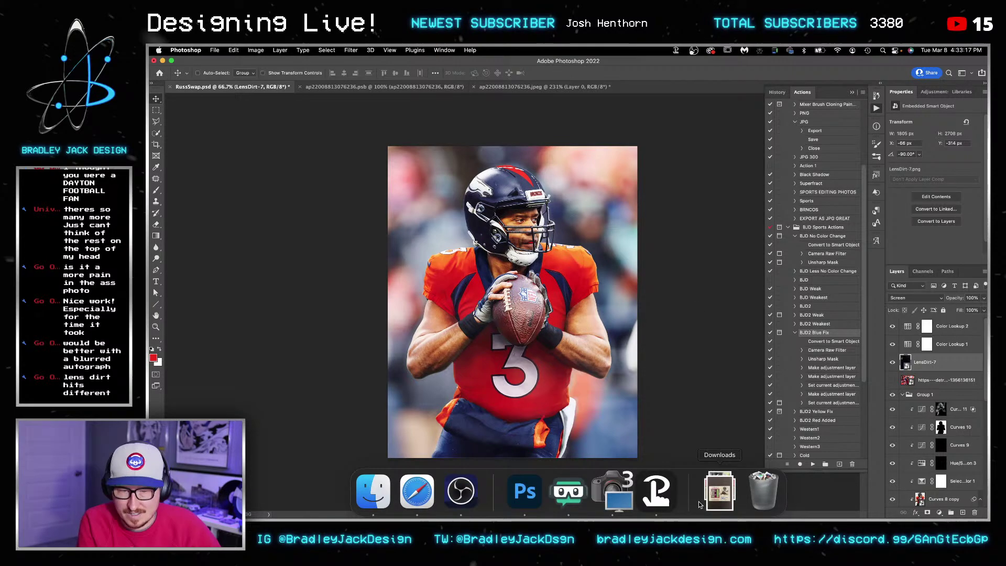
{"action": "left_click", "coordinate": [720, 492]}
{"action": "left_click_drag", "start_coordinate": [532, 169], "coordinate": [521, 376]}
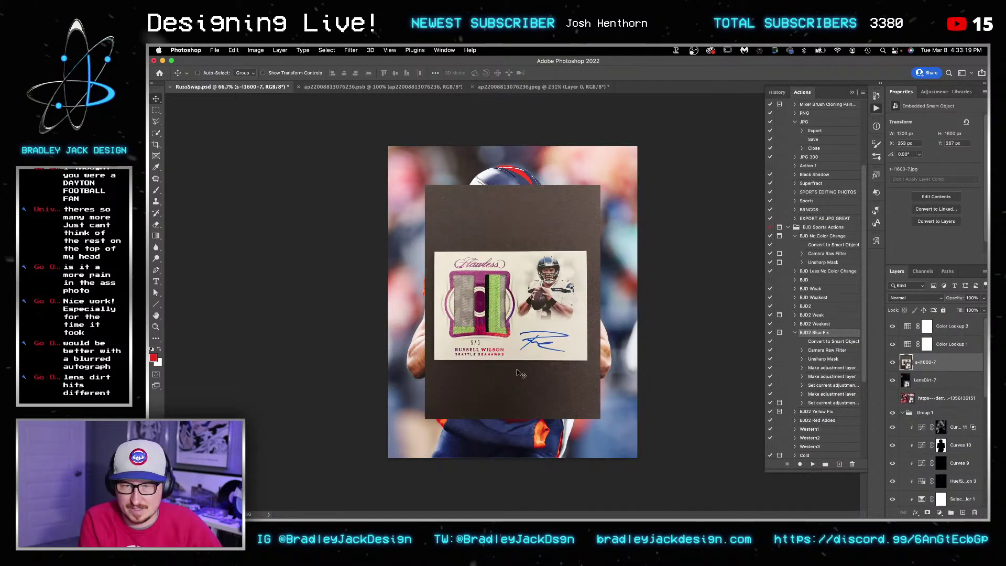
Step: Invert the s-l1600-7 card layer and mask it down to a rectangle around the signature
{"action": "key", "text": "super+i"}
{"action": "key", "text": "z"}
{"action": "mouse_move", "coordinate": [525, 329]}
{"action": "left_mouse_down"}
{"action": "mouse_move", "coordinate": [555, 330]}
{"action": "mouse_move", "coordinate": [644, 389]}
{"action": "left_mouse_up"}
{"action": "key", "text": "m"}
{"action": "left_click", "coordinate": [643, 389]}
{"action": "left_click", "coordinate": [362, 73]}
{"action": "left_click", "coordinate": [359, 63]}
{"action": "mouse_move", "coordinate": [504, 324]}
{"action": "left_mouse_down"}
{"action": "mouse_move", "coordinate": [658, 378]}
{"action": "mouse_move", "coordinate": [677, 411]}
{"action": "left_mouse_up"}
{"action": "left_click", "coordinate": [928, 512]}
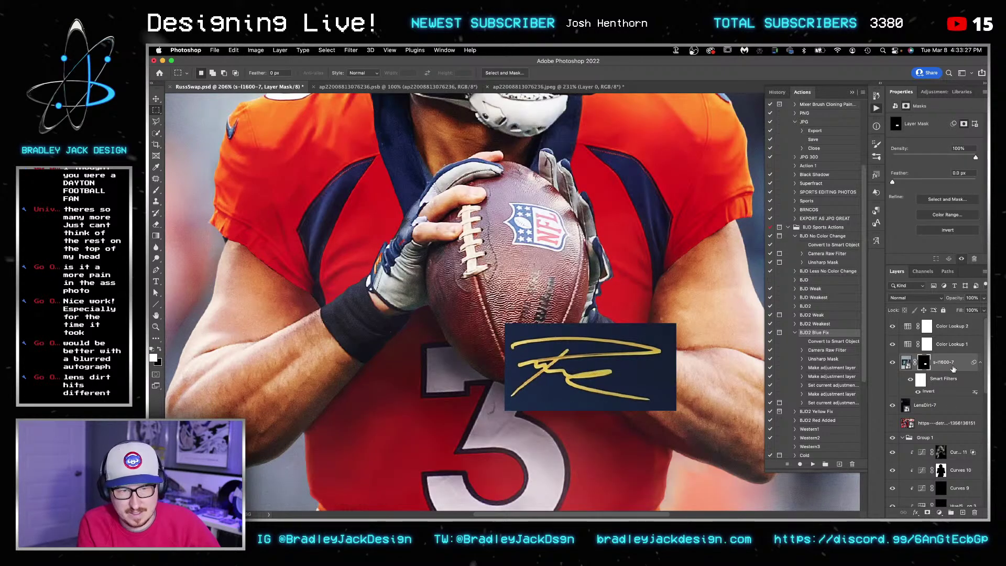
Step: Convert the masked signature layer to a smart object and add a Gradient Map adjustment layer above it
{"action": "key", "text": "super+shift+o"}
{"action": "left_click", "coordinate": [934, 92]}
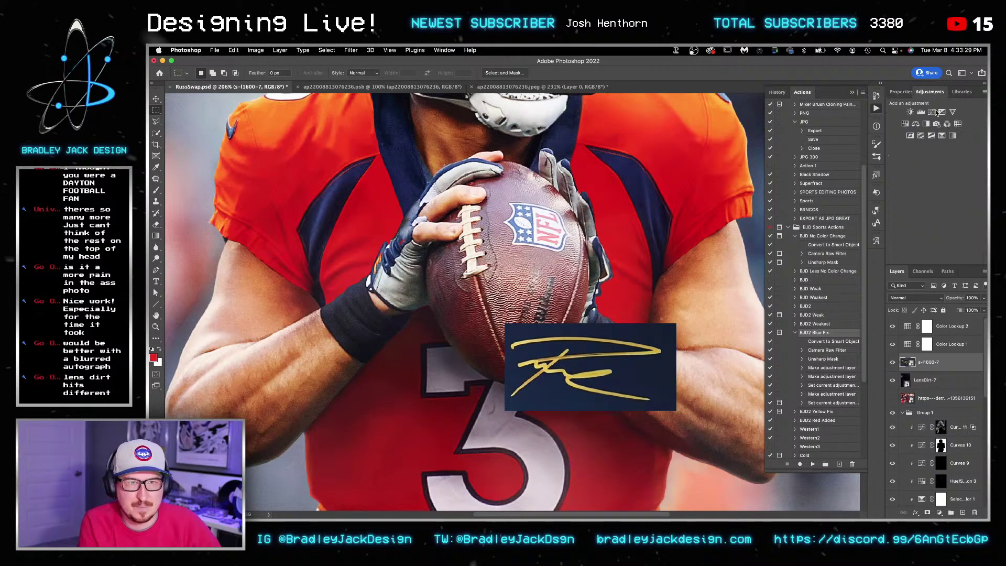
{"action": "left_click", "coordinate": [952, 136]}
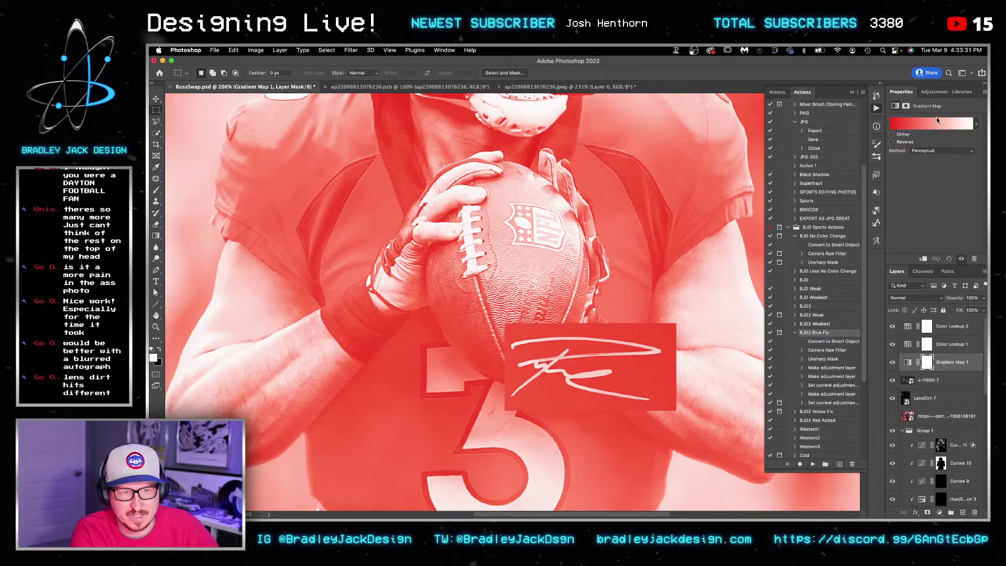
Step: Give Gradient Map 1 a hard black-to-white gradient, with the black stop at 39% and the white stop close above it
{"action": "left_click", "coordinate": [932, 123]}
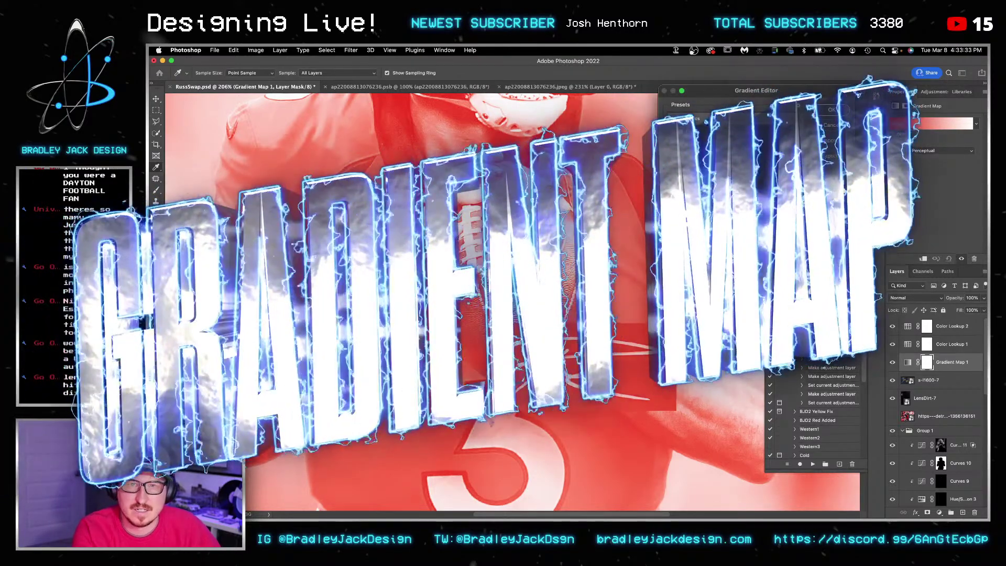
{"action": "left_click", "coordinate": [684, 132]}
{"action": "left_click", "coordinate": [712, 131]}
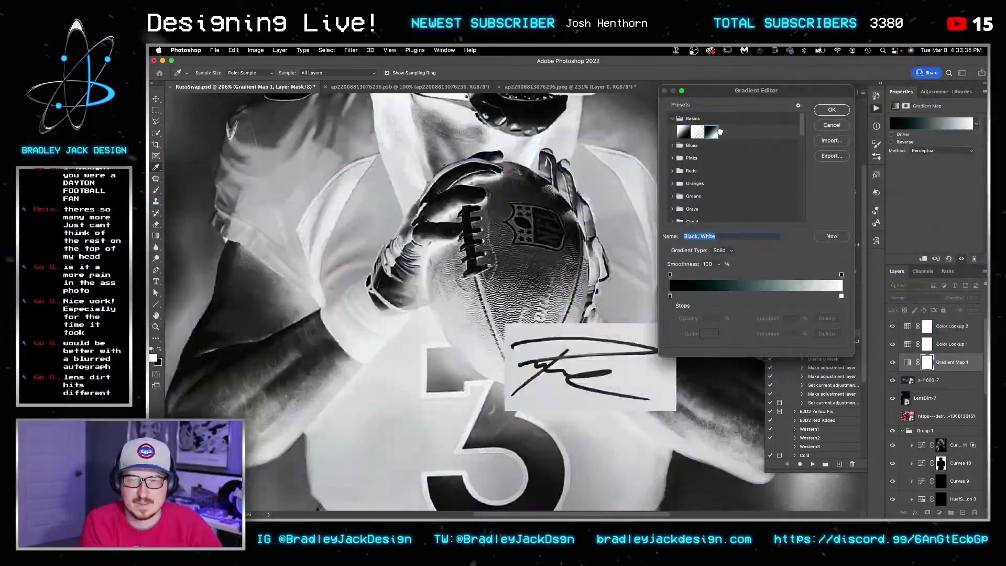
{"action": "left_click", "coordinate": [684, 132]}
{"action": "left_click_drag", "start_coordinate": [670, 296], "coordinate": [771, 296]}
{"action": "left_click_drag", "start_coordinate": [841, 296], "coordinate": [739, 297]}
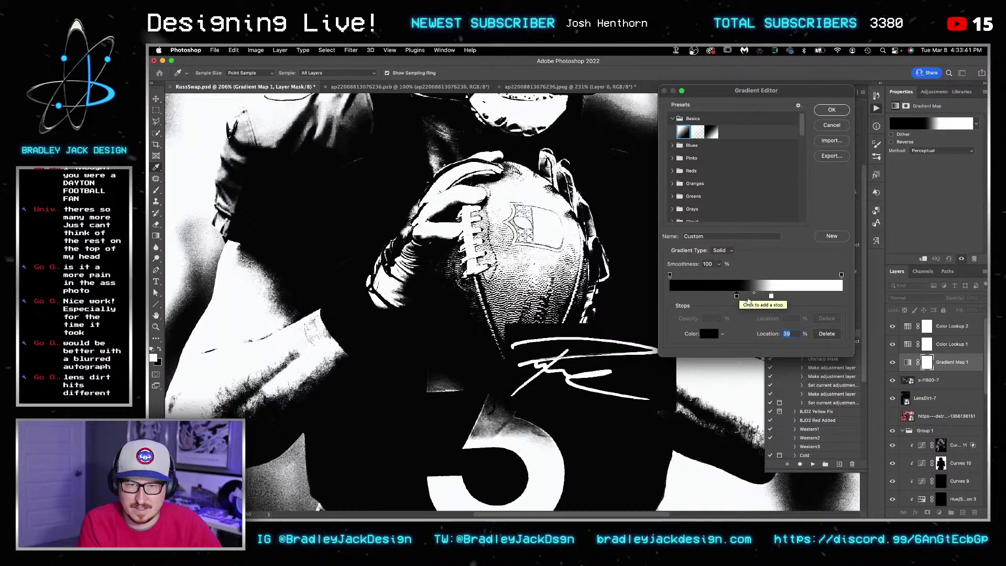
{"action": "left_click", "coordinate": [832, 110]}
Step: Clip Gradient Map 1 to the s-l1600-7 layer and set the signature layer's blend mode to Screen
{"action": "left_click", "coordinate": [928, 381]}
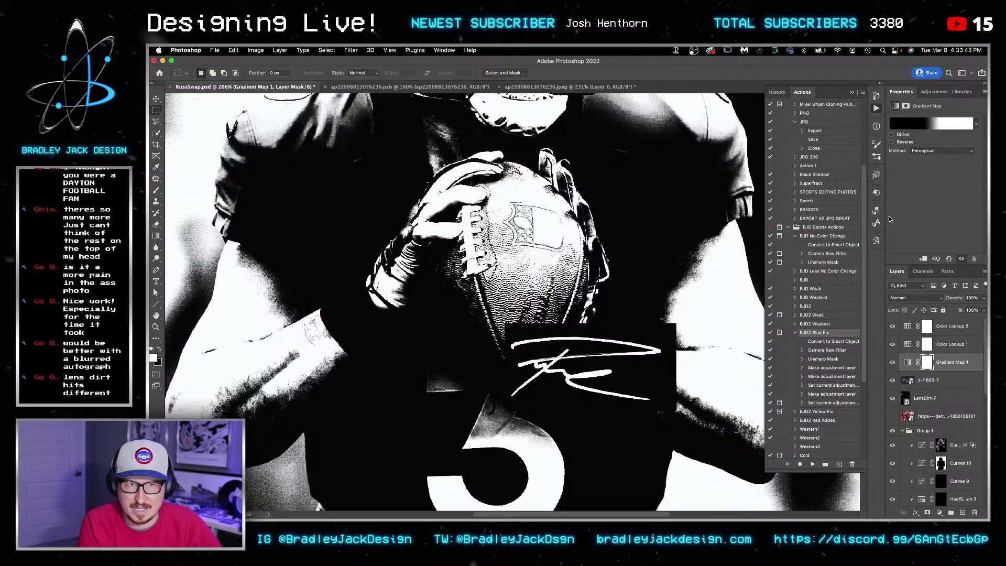
{"action": "key", "text": "super+equal"}
{"action": "left_click", "coordinate": [931, 371], "text": "alt"}
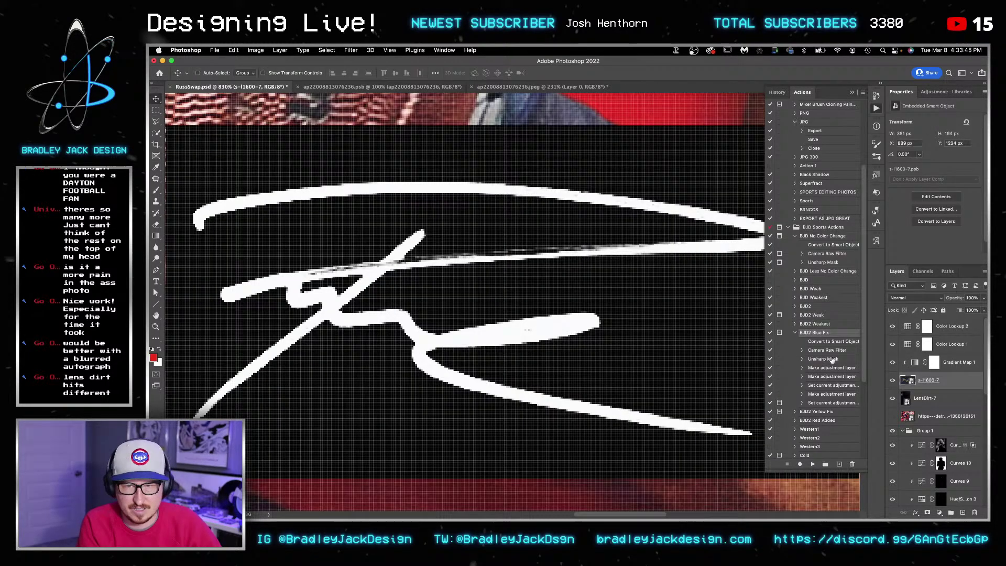
{"action": "key", "text": "shift+alt+s"}
Step: Enlarge the signature to about 516 × 263 px and move it over the player's hip at the lower left of the canvas
{"action": "key", "text": "z"}
{"action": "left_click", "coordinate": [586, 296], "text": "alt"}
{"action": "scroll", "coordinate": [587, 296], "scroll_direction": "down", "scroll_amount": 4}
{"action": "key", "text": "v"}
{"action": "left_click_drag", "start_coordinate": [567, 374], "coordinate": [593, 451]}
{"action": "key", "text": "super+t"}
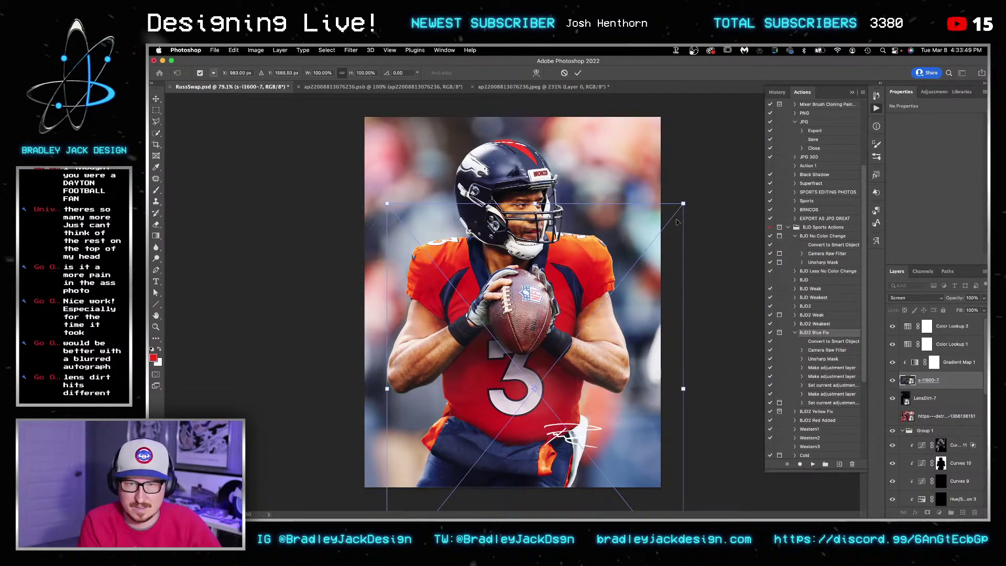
{"action": "left_click_drag", "start_coordinate": [685, 205], "coordinate": [737, 138]}
{"action": "left_click_drag", "start_coordinate": [589, 460], "coordinate": [450, 453]}
{"action": "key", "text": "Return"}
{"action": "key", "text": "super+]"}
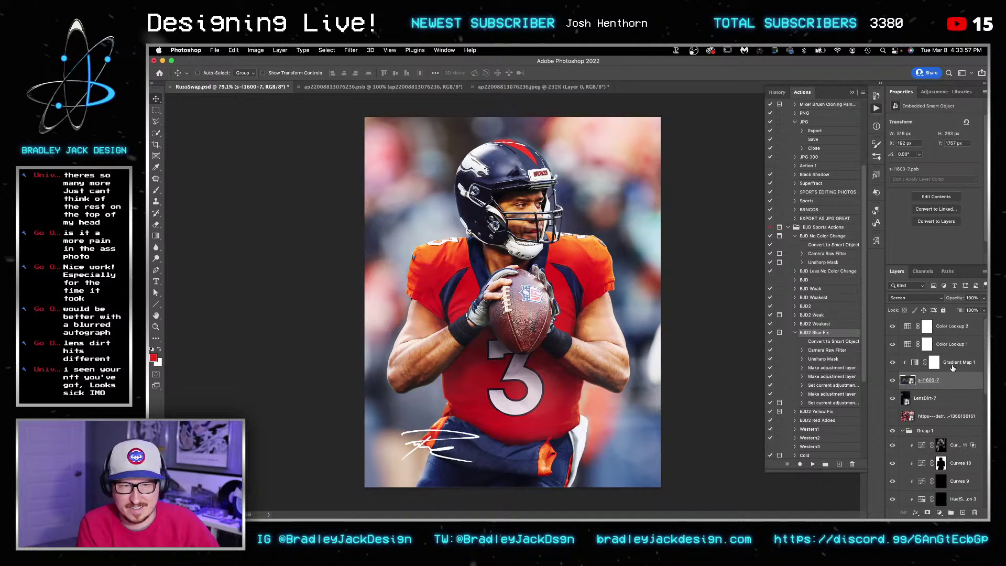
Step: Combine the signature and its gradient map into one smart object and enlarge it to about 445% across the bottom of the canvas
{"action": "left_click", "coordinate": [953, 366], "text": "shift"}
{"action": "key", "text": "super+e"}
{"action": "key", "text": "super+t"}
{"action": "scroll", "coordinate": [601, 366], "scroll_direction": "down", "scroll_amount": 3}
{"action": "left_click_drag", "start_coordinate": [496, 377], "coordinate": [592, 328]}
{"action": "left_click_drag", "start_coordinate": [533, 391], "coordinate": [650, 411]}
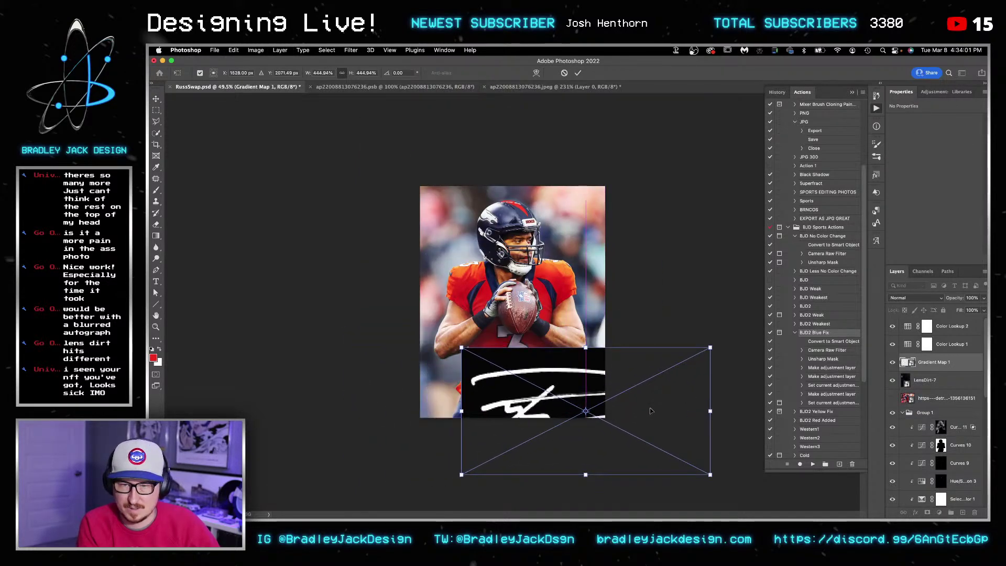
{"action": "key", "text": "Return"}
Step: Inside the signature smart object, mask s-l1600-7 to its white strokes with a channel-based selection, save it and return to RussSwap.psd
{"action": "double_click", "coordinate": [907, 362]}
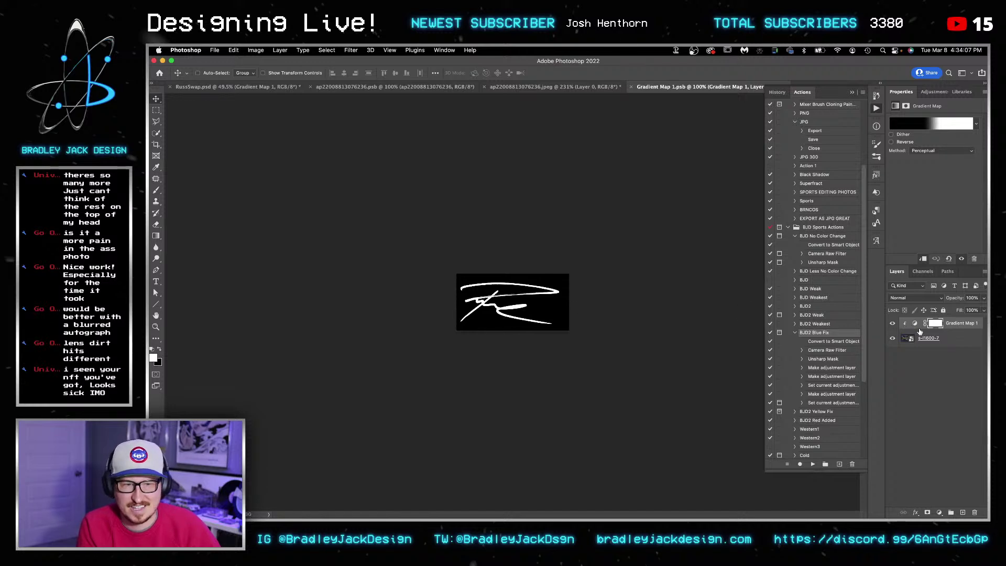
{"action": "left_click", "coordinate": [952, 339]}
{"action": "left_click", "coordinate": [926, 274]}
{"action": "left_click", "coordinate": [902, 274]}
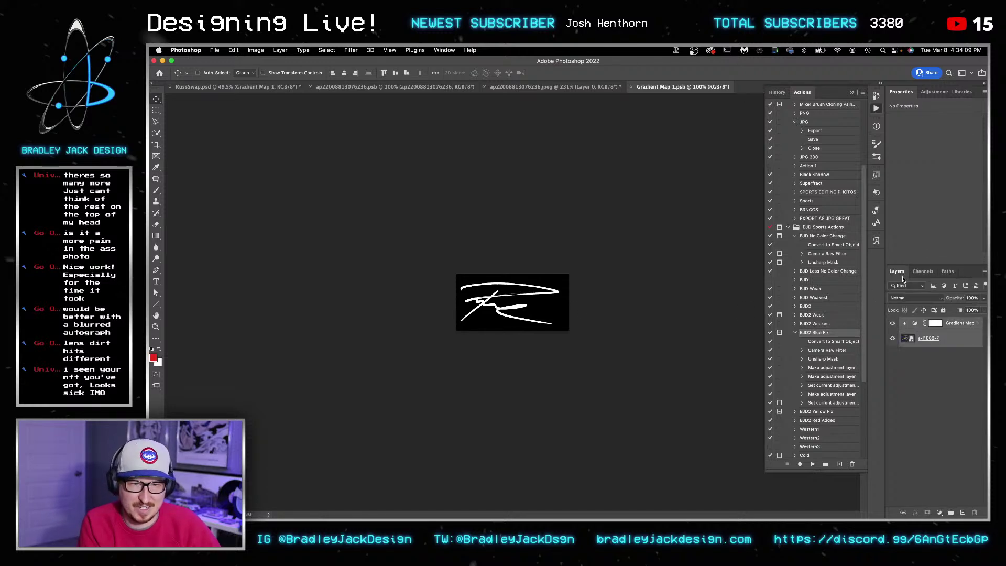
{"action": "left_click", "coordinate": [922, 275]}
{"action": "left_click", "coordinate": [911, 287], "text": "super"}
{"action": "left_click", "coordinate": [900, 274]}
{"action": "left_click", "coordinate": [942, 341]}
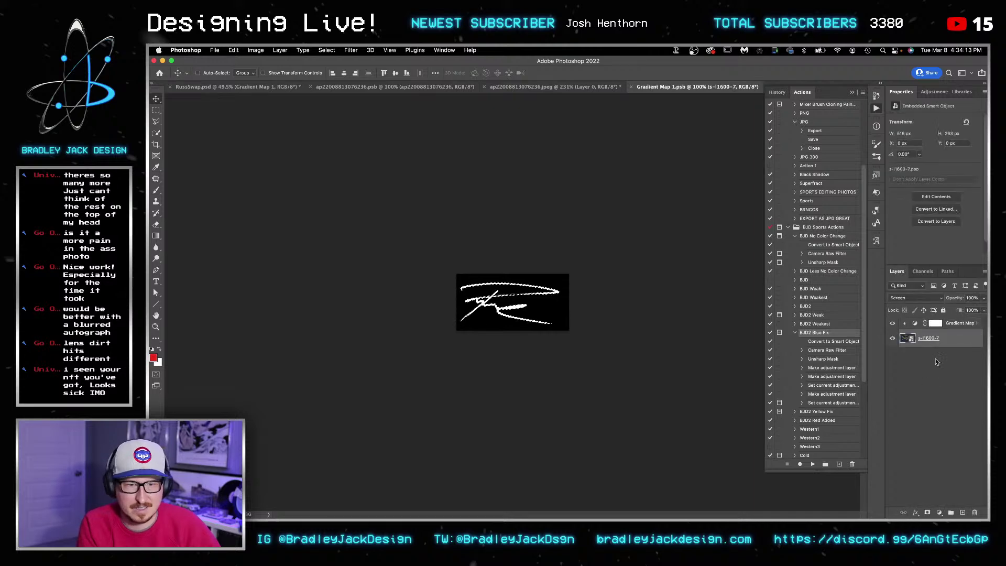
{"action": "left_click", "coordinate": [927, 513]}
{"action": "key", "text": "super+s"}
{"action": "key", "text": "ctrl+Tab"}
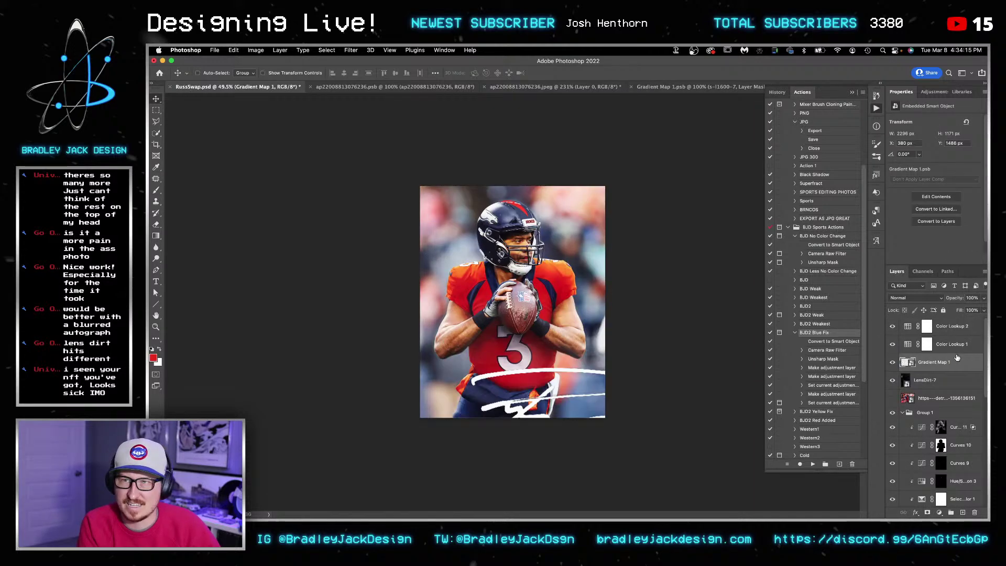
Step: Apply a 15 px Gaussian Blur to the signature smart object Gradient Map 1
{"action": "left_click", "coordinate": [331, 51]}
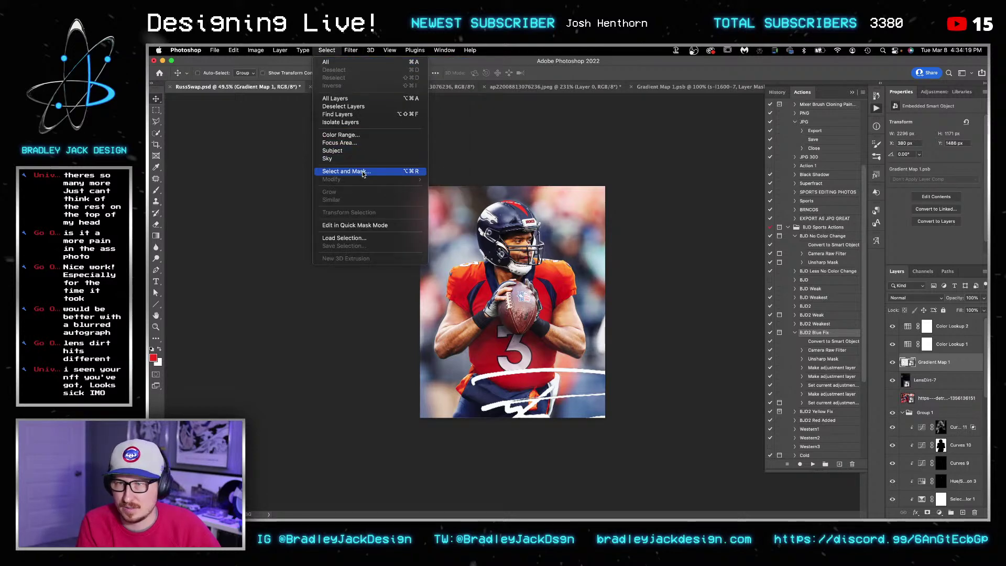
{"action": "mouse_move", "coordinate": [353, 49]}
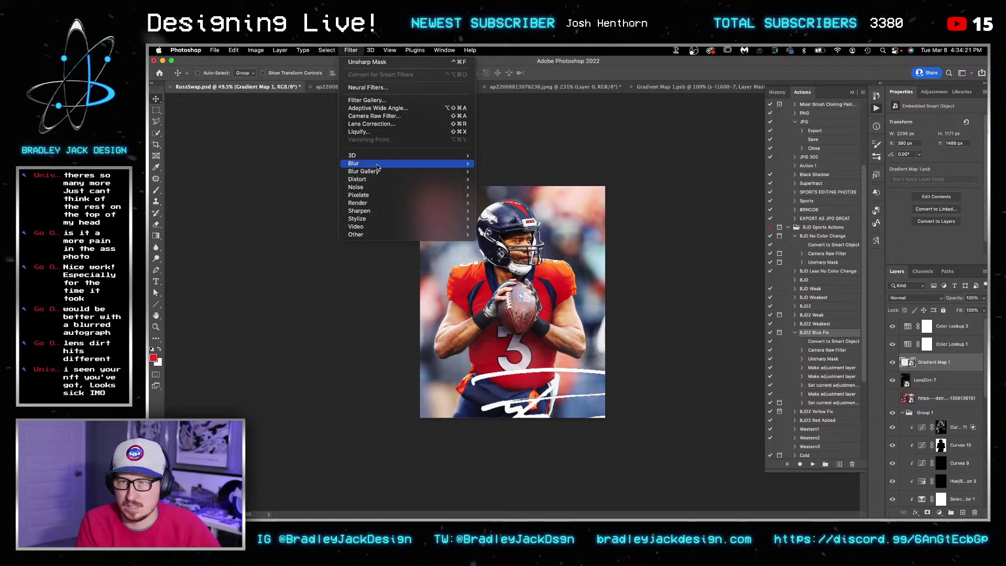
{"action": "left_click", "coordinate": [504, 191]}
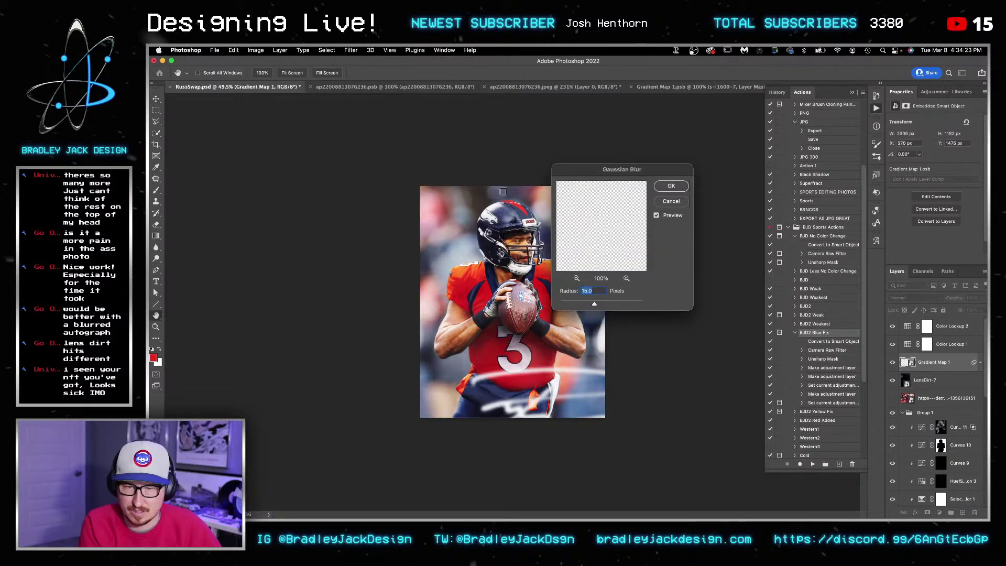
{"action": "key", "text": "Escape"}
Step: Scale the blurred signature down to about 1582 × 803 px and nudge it up and right to X 875, Y 1822 px
{"action": "key", "text": "ctrl+t"}
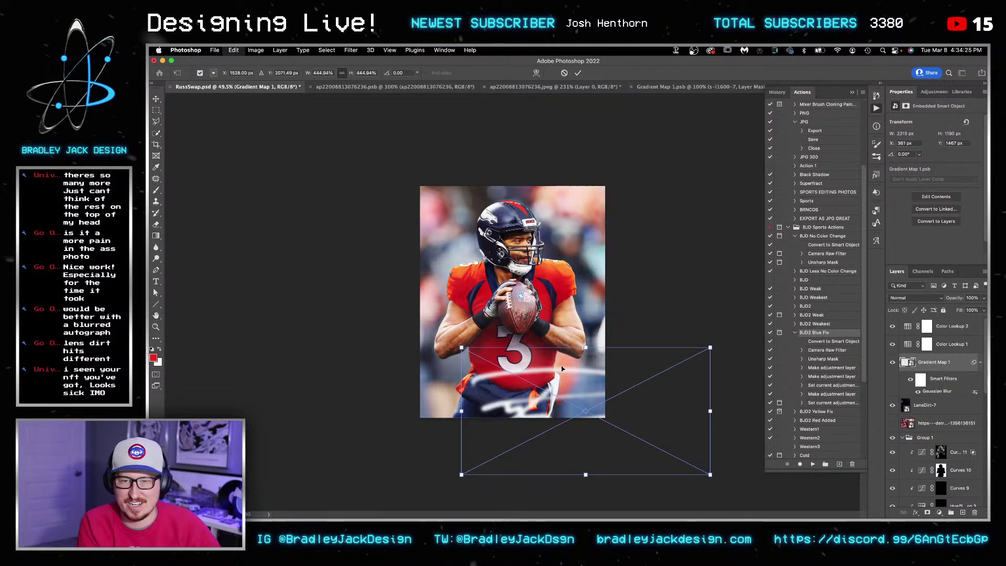
{"action": "left_click_drag", "start_coordinate": [711, 346], "coordinate": [661, 350]}
{"action": "key", "text": "Return"}
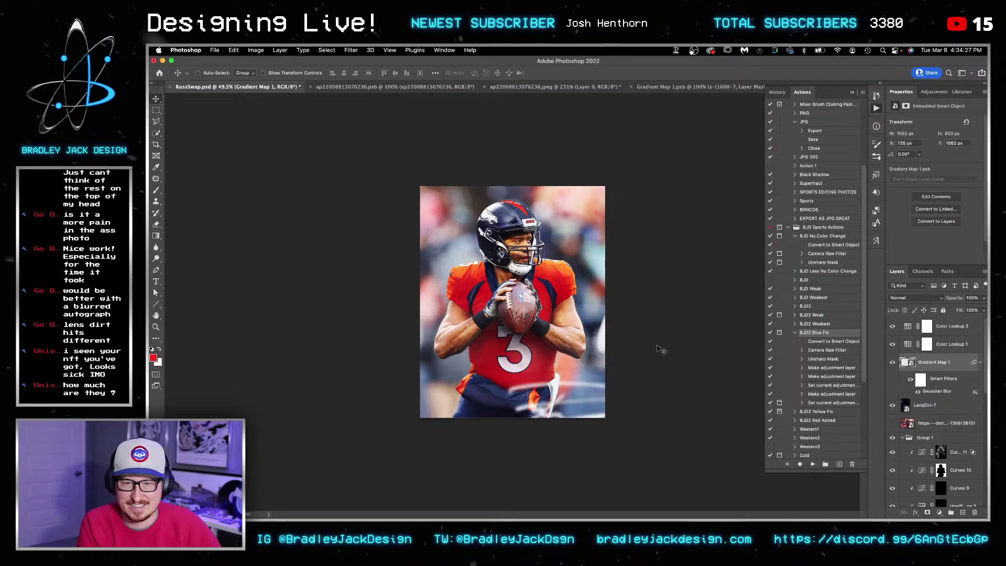
{"action": "key", "text": "shift+Up"}
{"action": "key", "text": "shift+Up"}
{"action": "key", "text": "shift+Up"}
{"action": "key", "text": "shift+Up"}
{"action": "key", "text": "shift+Right"}
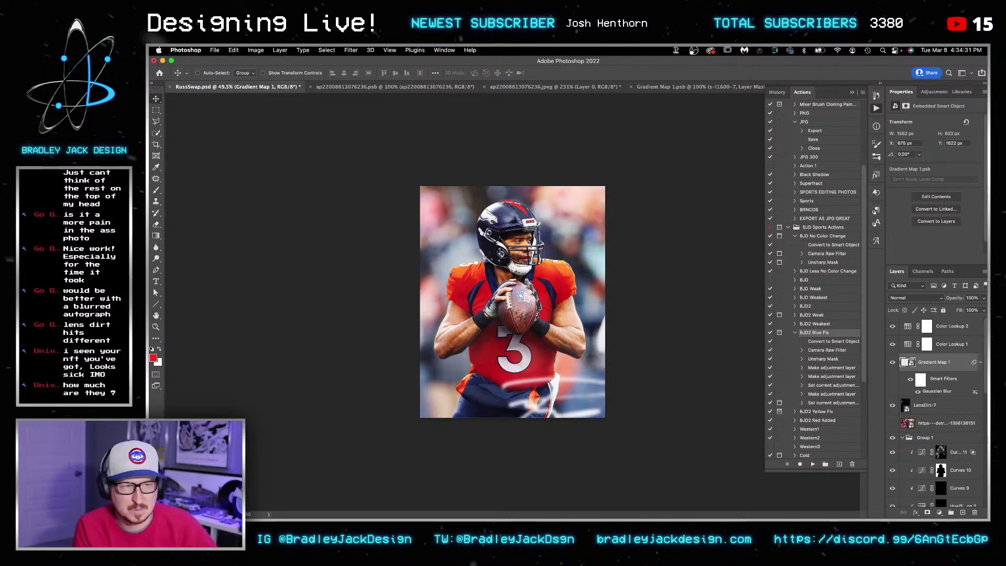
Step: Place the broncos.eps logo in the document and move its layer down the stack behind the player
{"action": "key", "text": "super+Tab"}
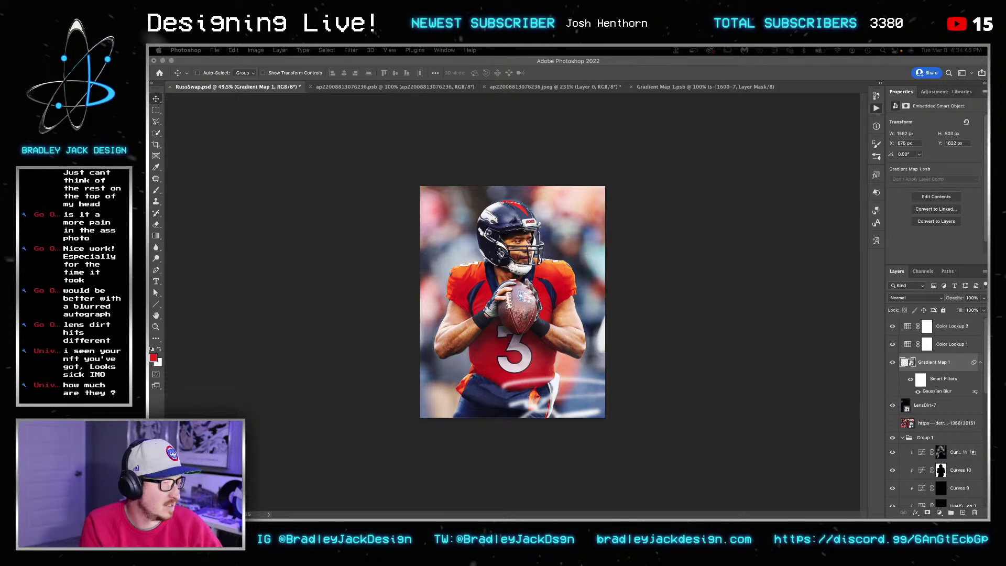
{"action": "left_click_drag", "start_coordinate": [988, 335], "coordinate": [755, 324]}
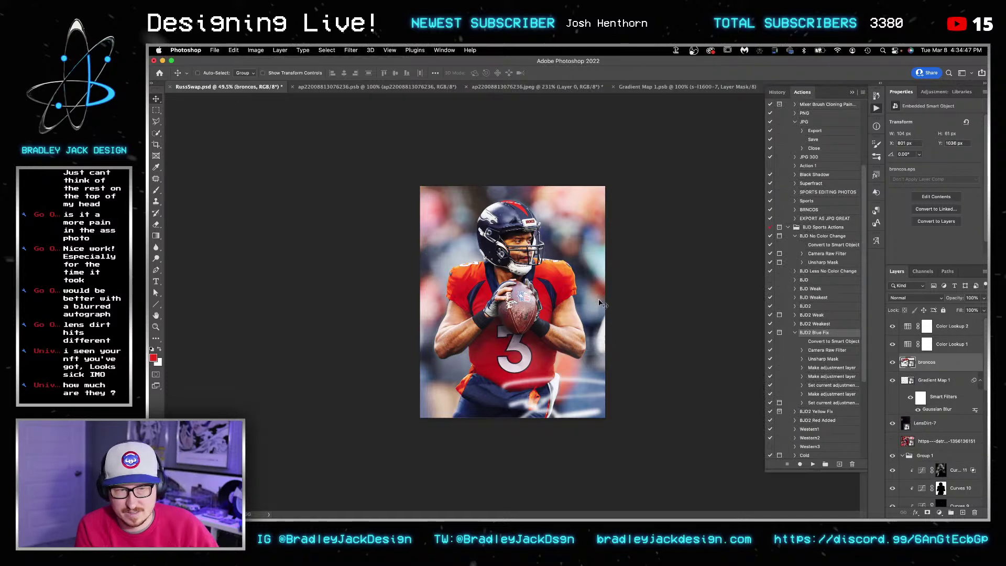
{"action": "key", "text": "super+shift+["}
{"action": "key", "text": "super+]"}
{"action": "key", "text": "super+]"}
{"action": "key", "text": "super+]"}
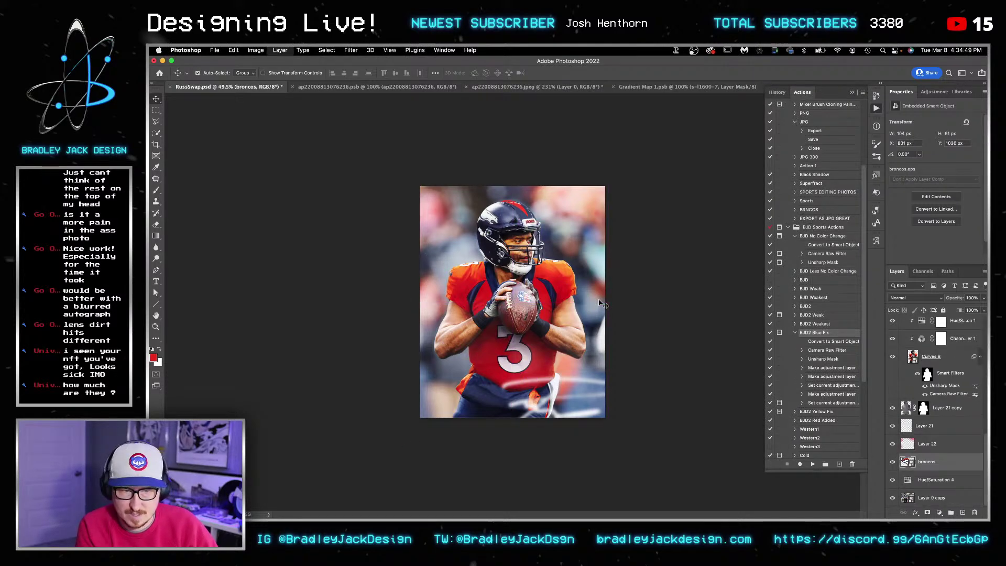
Step: Enlarge the Broncos logo to about 2285 × 1340 px behind the player's head and raise it above Layer 21 copy
{"action": "key", "text": "ctrl+t"}
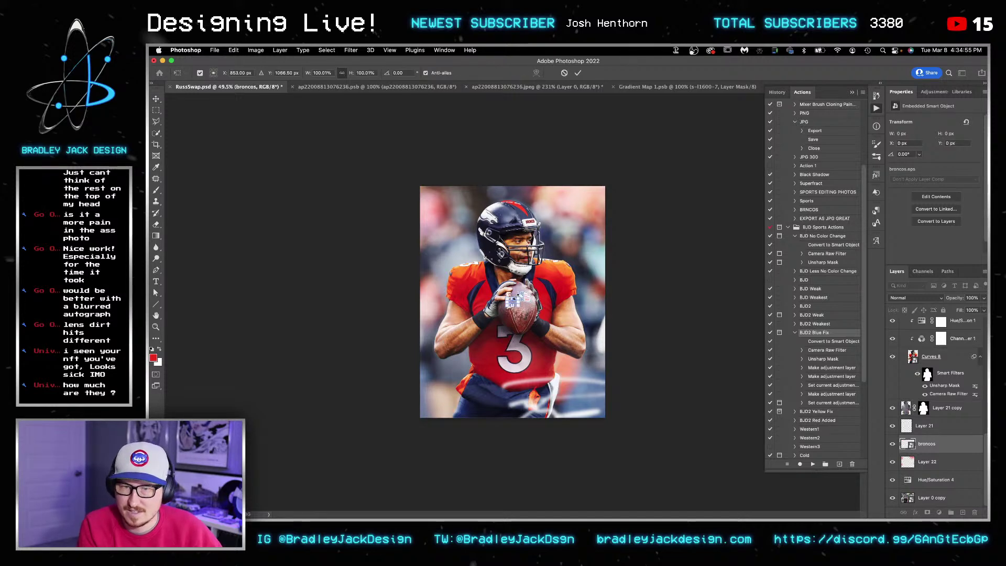
{"action": "left_click_drag", "start_coordinate": [519, 297], "coordinate": [595, 262]}
{"action": "key", "text": "Return"}
{"action": "key", "text": "super+bracketright"}
{"action": "key", "text": "super+bracketright"}
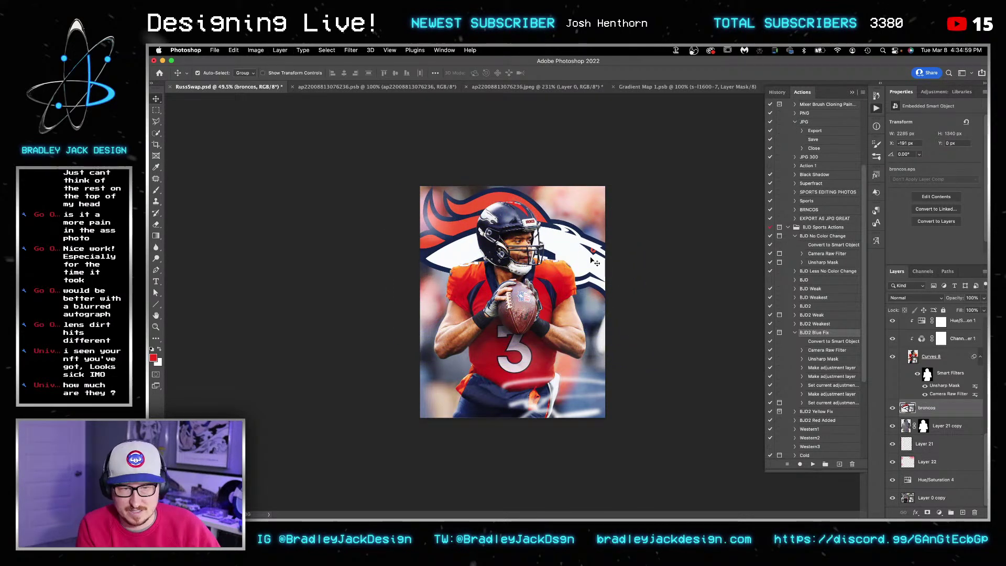
Step: Set the Broncos logo's blend mode to Multiply and nudge it down 40 px
{"action": "key", "text": "shift+plus"}
{"action": "key", "text": "shift+plus"}
{"action": "key", "text": "shift+plus"}
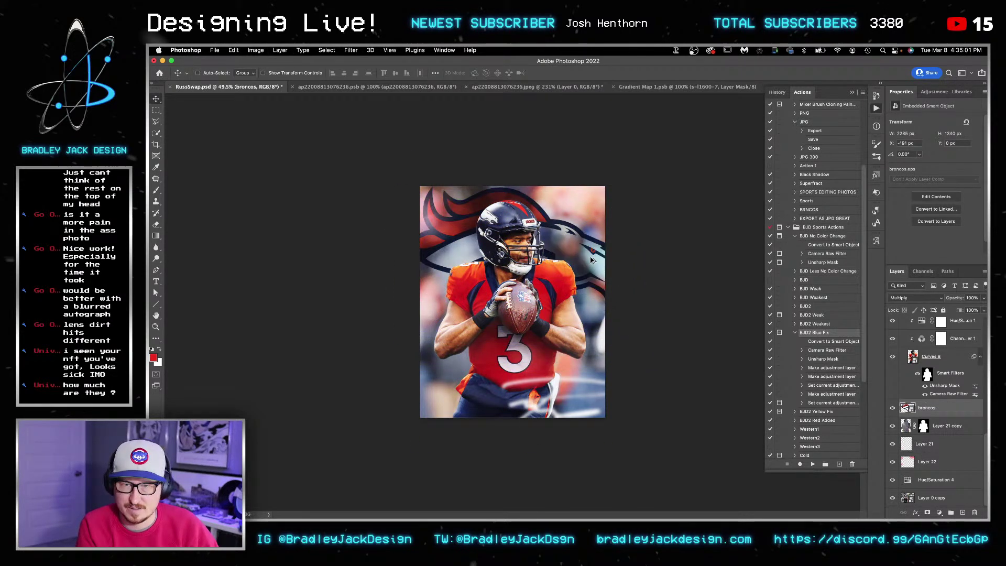
{"action": "key", "text": "shift+Down"}
{"action": "key", "text": "shift+Down"}
{"action": "key", "text": "shift+Down"}
{"action": "key", "text": "shift+Down"}
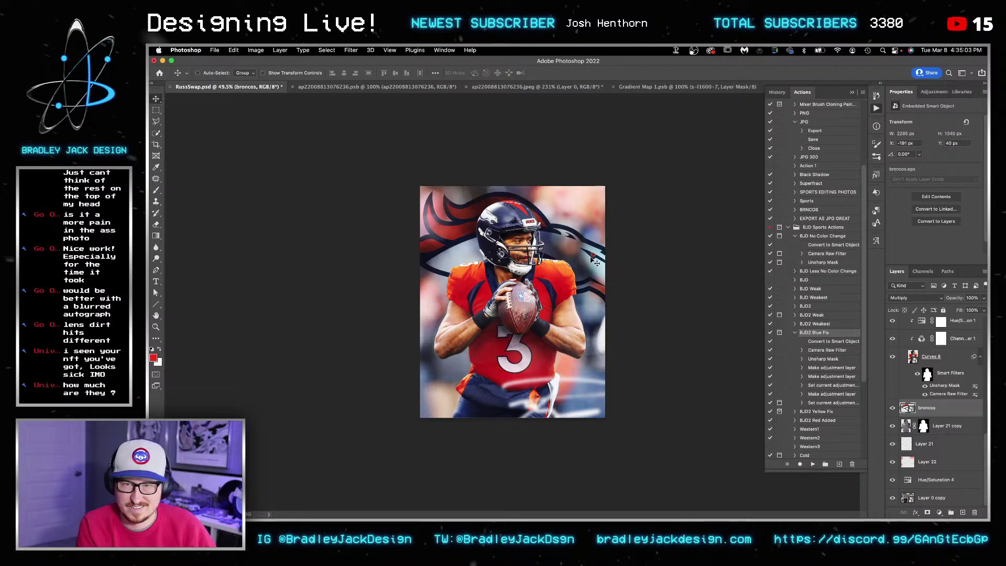
Step: Try the Broncos logo in Overlay mode at 20% opacity, and delete the logo layer
{"action": "key", "text": "shift+alt+o"}
{"action": "key", "text": "2"}
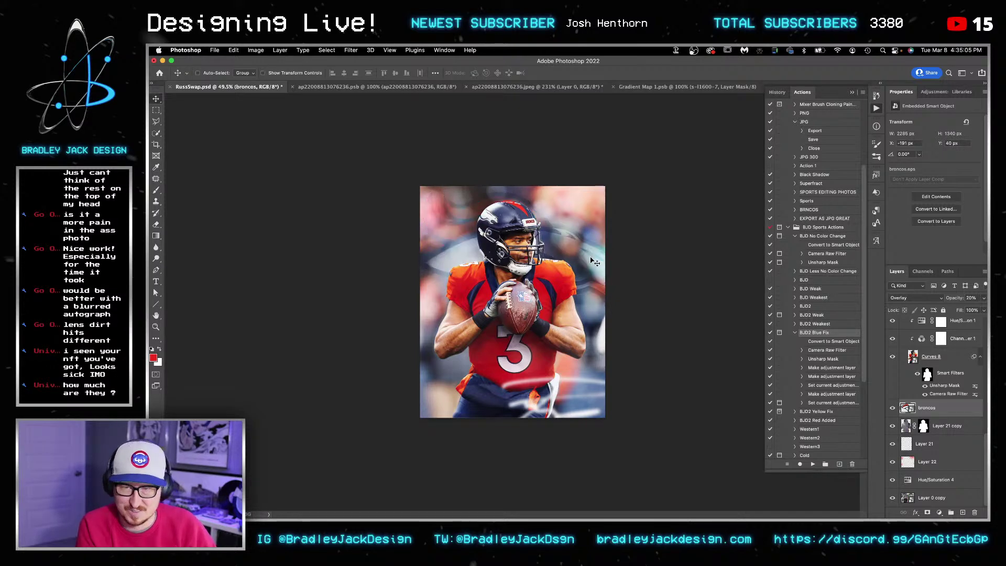
{"action": "key", "text": "Delete"}
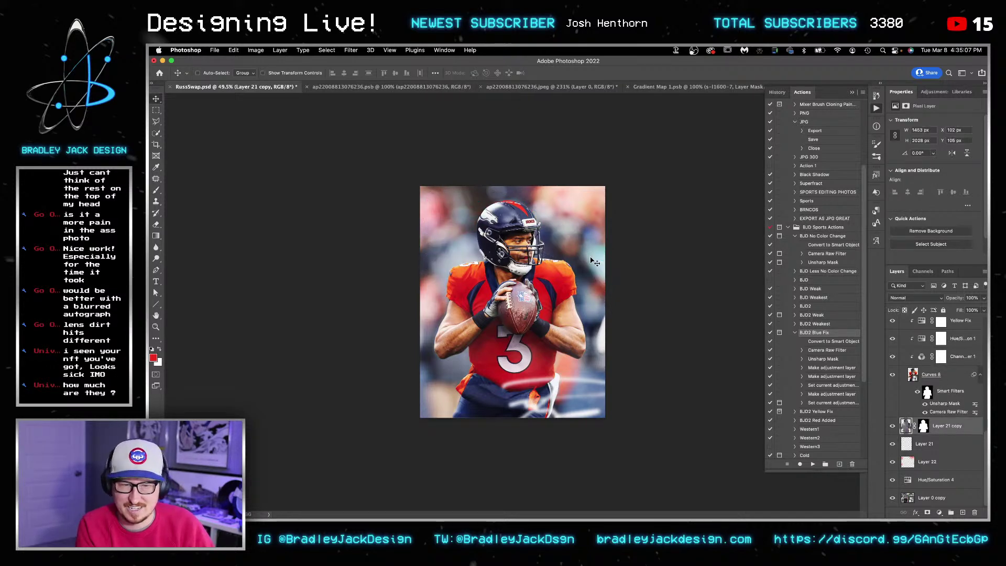
Step: Save the RussSwap.psd document
{"action": "key", "text": "super+s"}
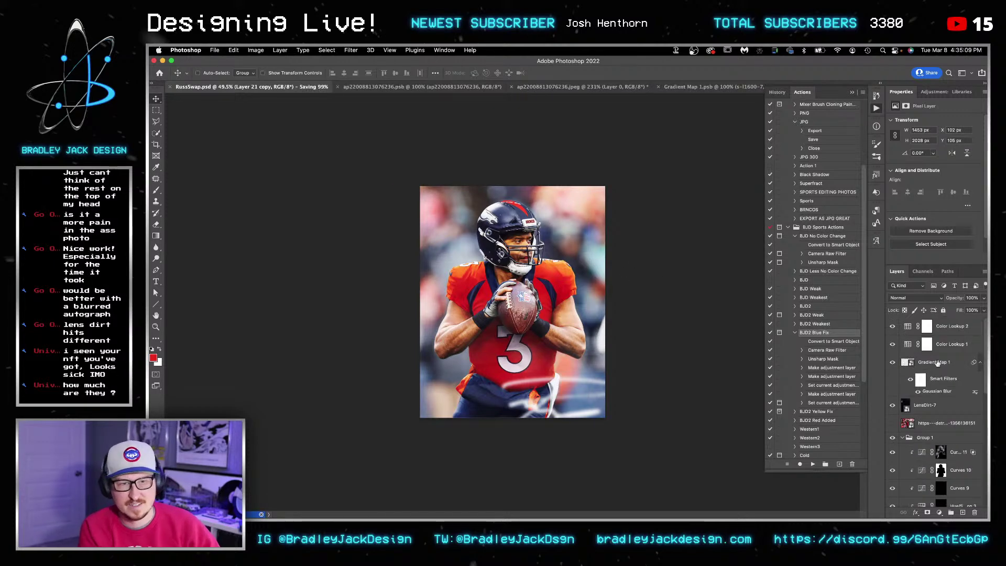
Step: Switch to Finder and preview the EJD-Light-Leak textures one after another to compare candidates for the overlay
{"action": "key", "text": "super+Tab"}
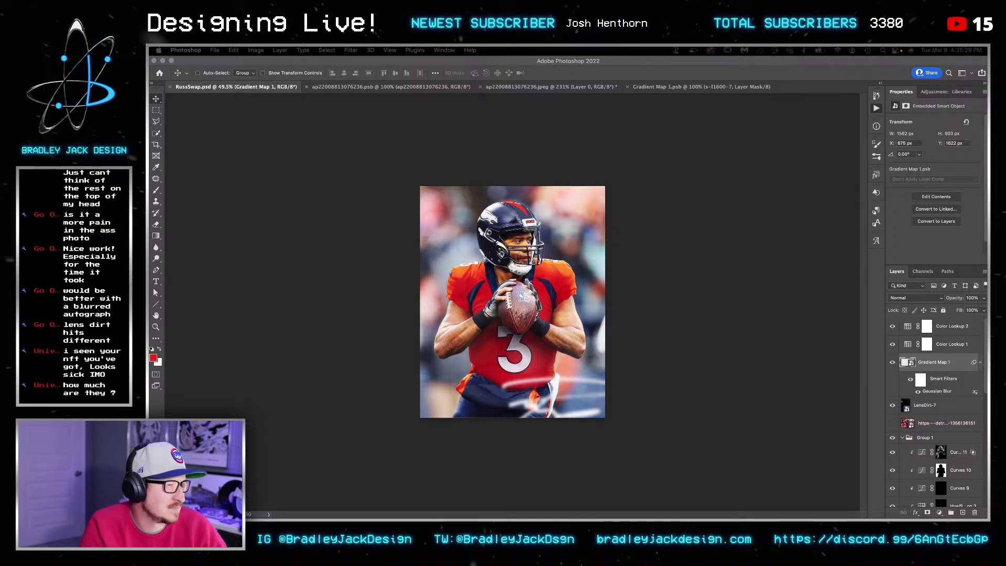
{"action": "key", "text": "space"}
{"action": "key", "text": "space"}
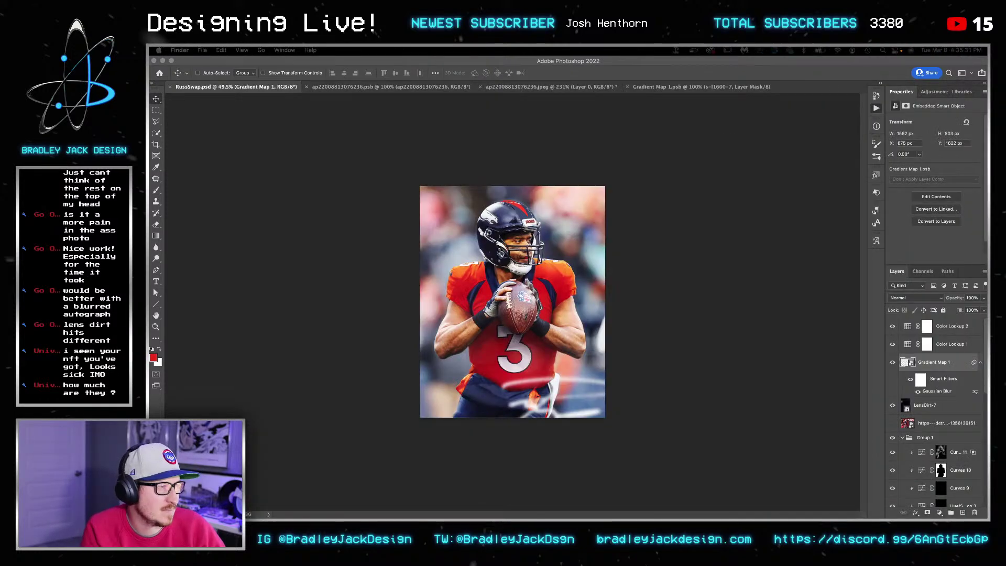
{"action": "key", "text": "space"}
{"action": "key", "text": "Down"}
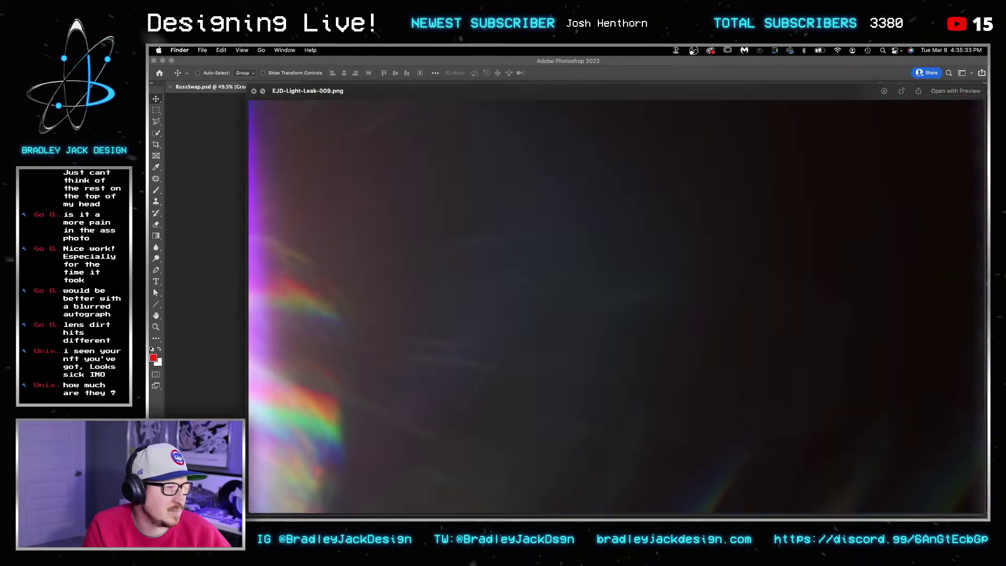
{"action": "key", "text": "Down"}
{"action": "key", "text": "Down"}
{"action": "key", "text": "Down"}
{"action": "key", "text": "Down"}
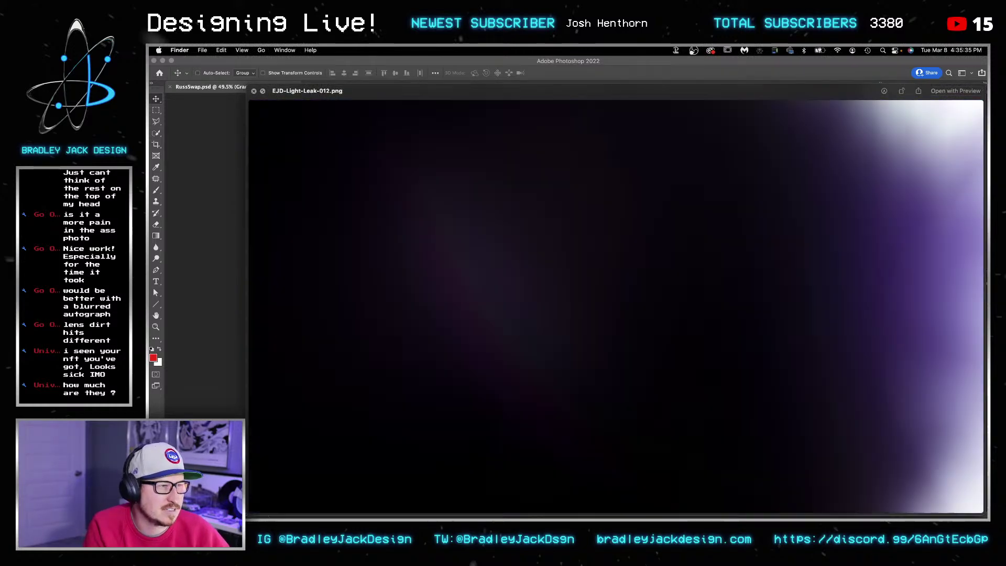
{"action": "key", "text": "Down"}
{"action": "key", "text": "Down"}
{"action": "key", "text": "Down"}
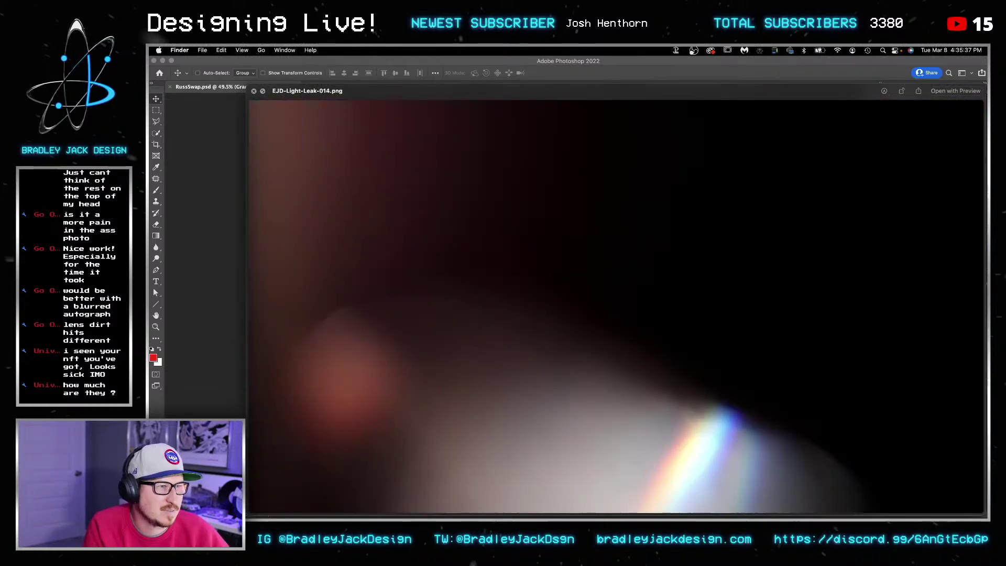
{"action": "key", "text": "Down"}
{"action": "key", "text": "Down"}
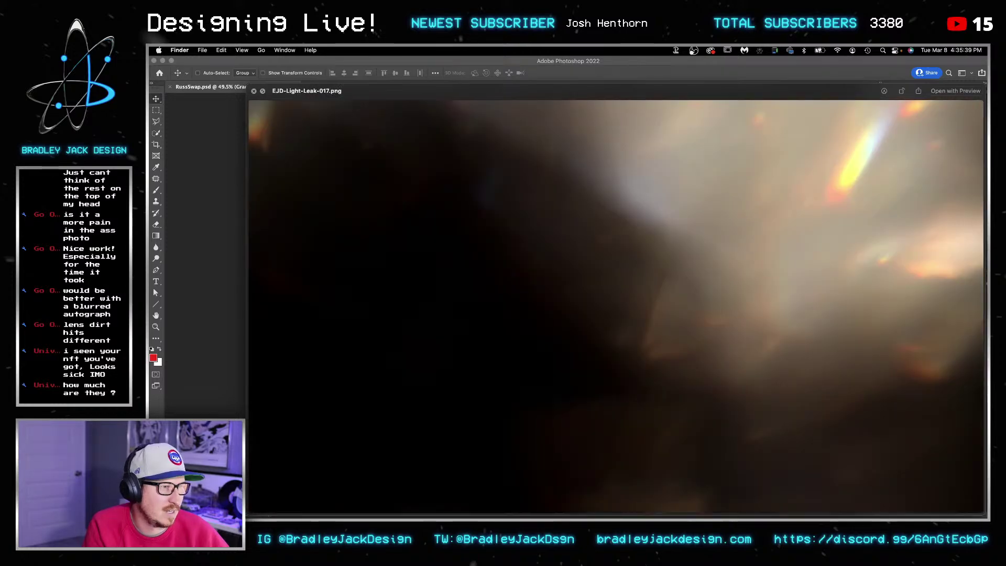
{"action": "key", "text": "Down"}
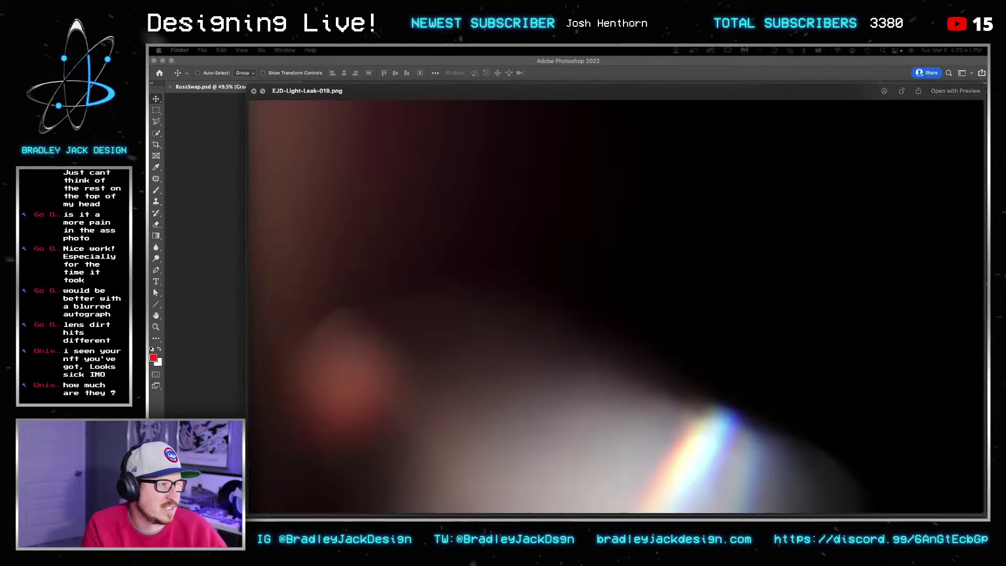
{"action": "key", "text": "Down"}
{"action": "key", "text": "Down"}
{"action": "key", "text": "Down"}
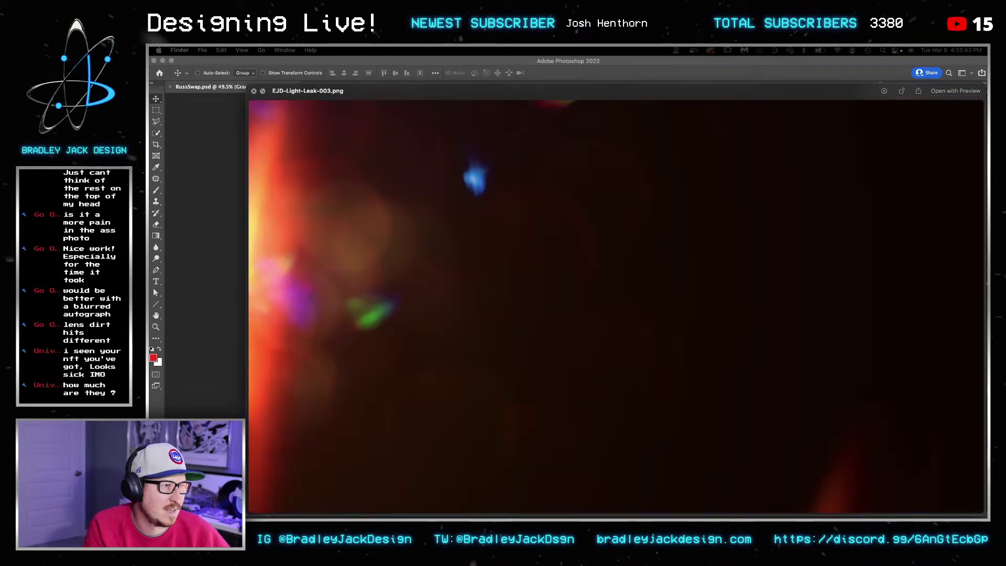
{"action": "key", "text": "space"}
{"action": "key", "text": "space"}
{"action": "key", "text": "Down"}
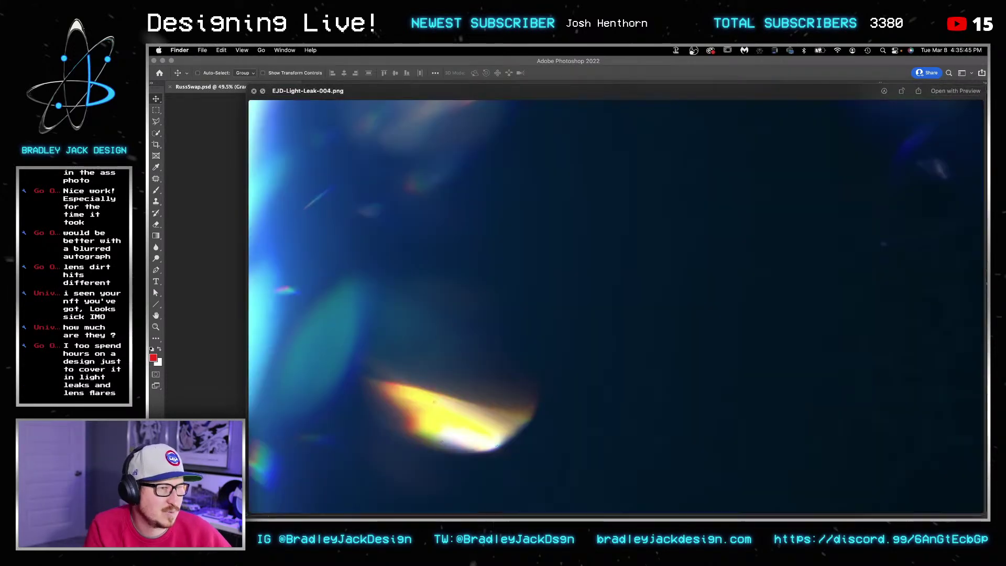
{"action": "key", "text": "Down"}
{"action": "key", "text": "Up"}
{"action": "key", "text": "Up"}
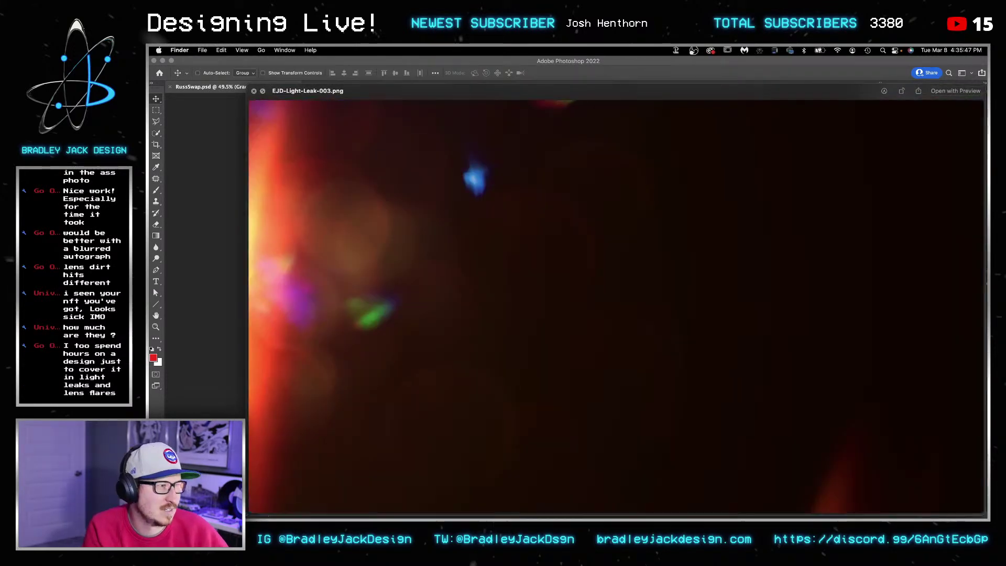
{"action": "key", "text": "Down"}
{"action": "key", "text": "Down"}
Step: Place EJD-Light-Leak-005.png above the Gradient Map 1 layer, enlarge and rotate it about -103° to cover the canvas, and blend it in Screen mode
{"action": "key", "text": "space"}
{"action": "left_click_drag", "start_coordinate": [985, 314], "coordinate": [669, 307]}
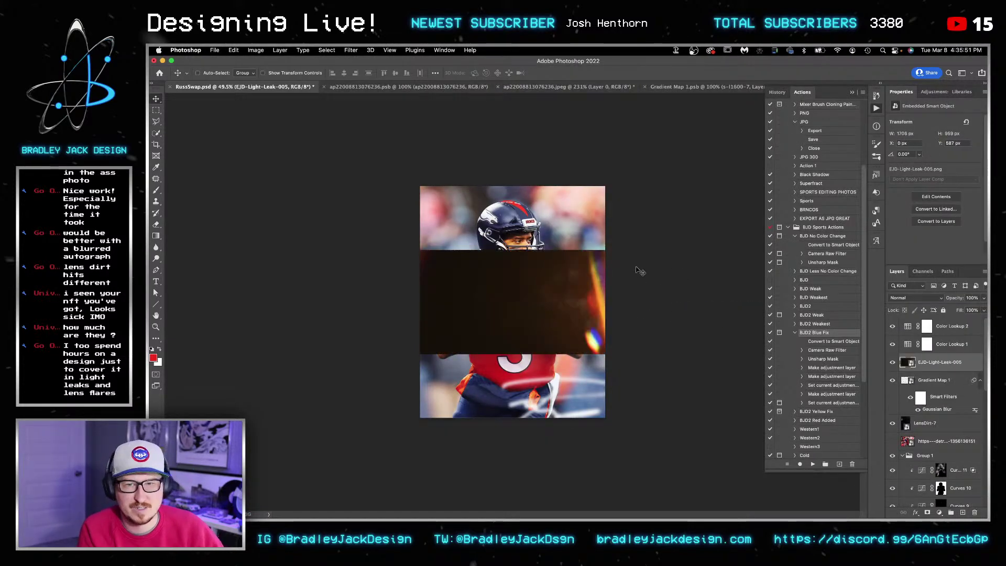
{"action": "left_click_drag", "start_coordinate": [635, 253], "coordinate": [430, 186]}
{"action": "left_click_drag", "start_coordinate": [541, 200], "coordinate": [593, 290]}
{"action": "key", "text": "Return"}
{"action": "key", "text": "shift+alt+s"}
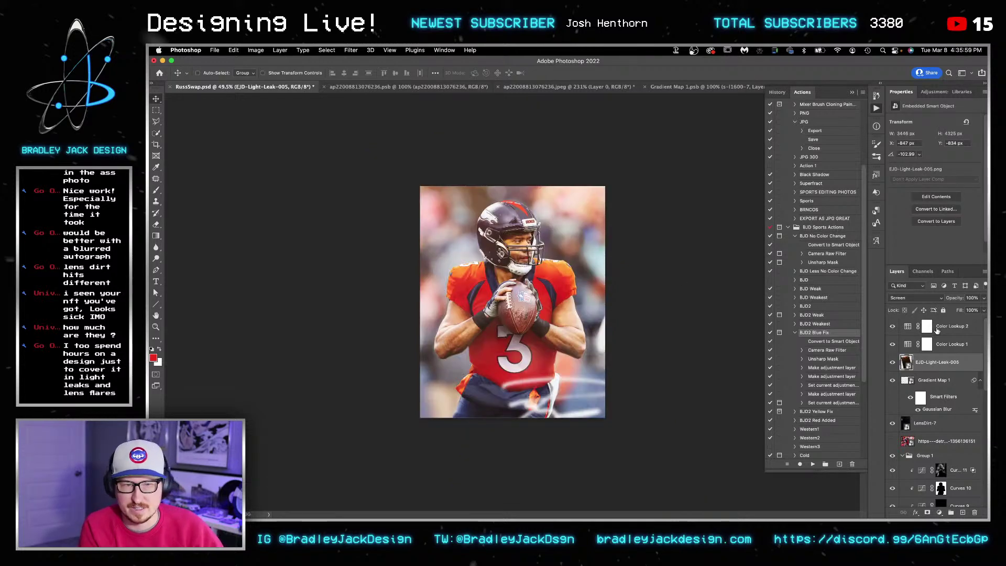
Step: Add a Levels adjustment clipped to the light leak, raise its shadow input to 55, and save the document
{"action": "left_click", "coordinate": [934, 93]}
{"action": "left_click", "coordinate": [923, 112]}
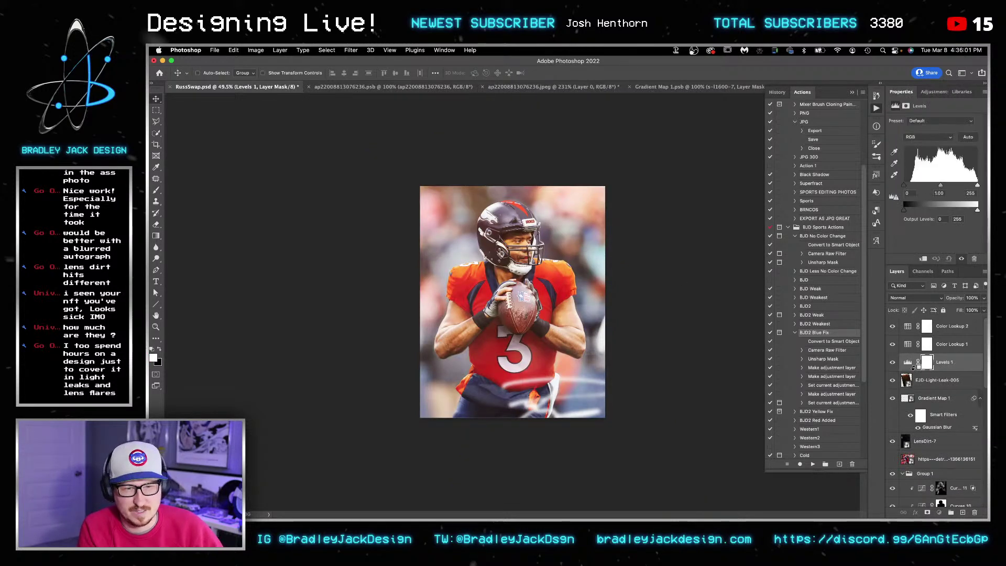
{"action": "left_click_drag", "start_coordinate": [904, 185], "coordinate": [921, 183]}
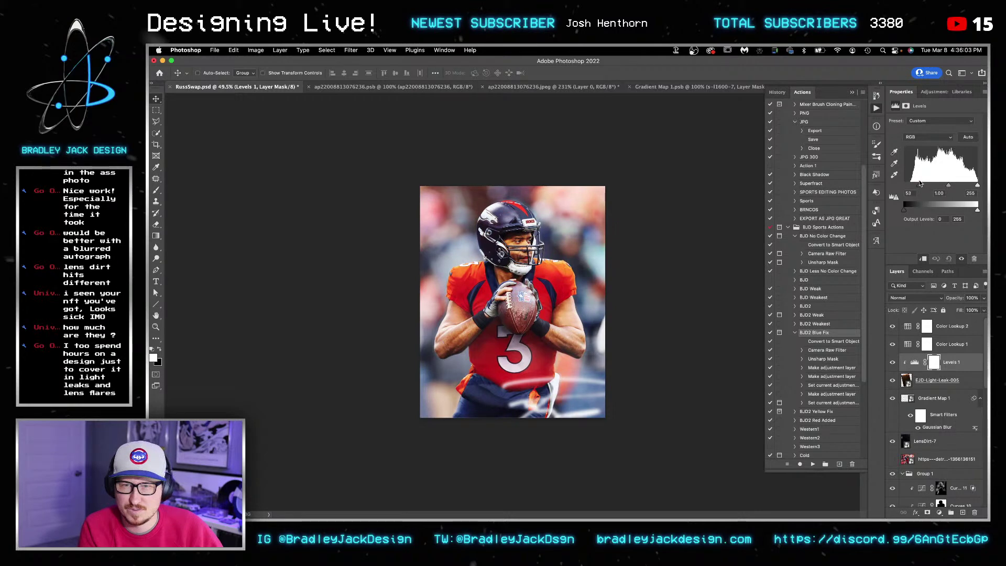
{"action": "key", "text": "super+s"}
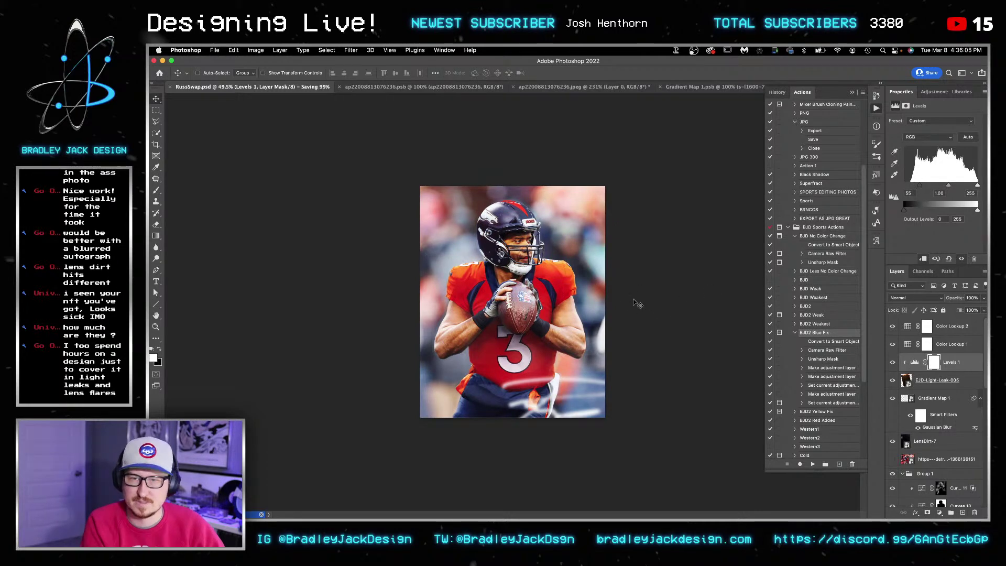
Step: Add a clipped Curves adjustment above Curves 11 in Group 1, lowering the white point output to about 164
{"action": "key", "text": "super+0"}
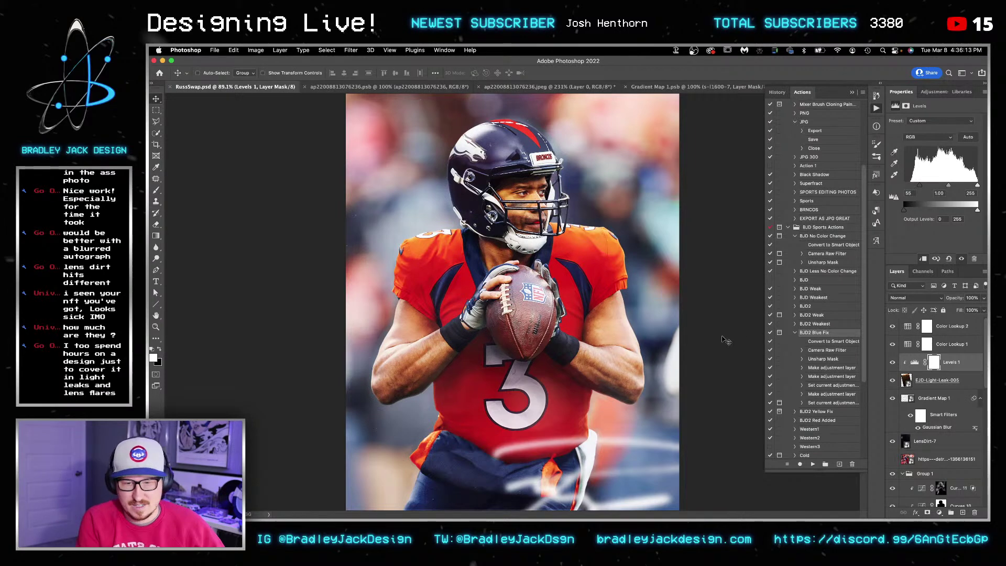
{"action": "scroll", "coordinate": [936, 444], "scroll_direction": "down", "scroll_amount": 2}
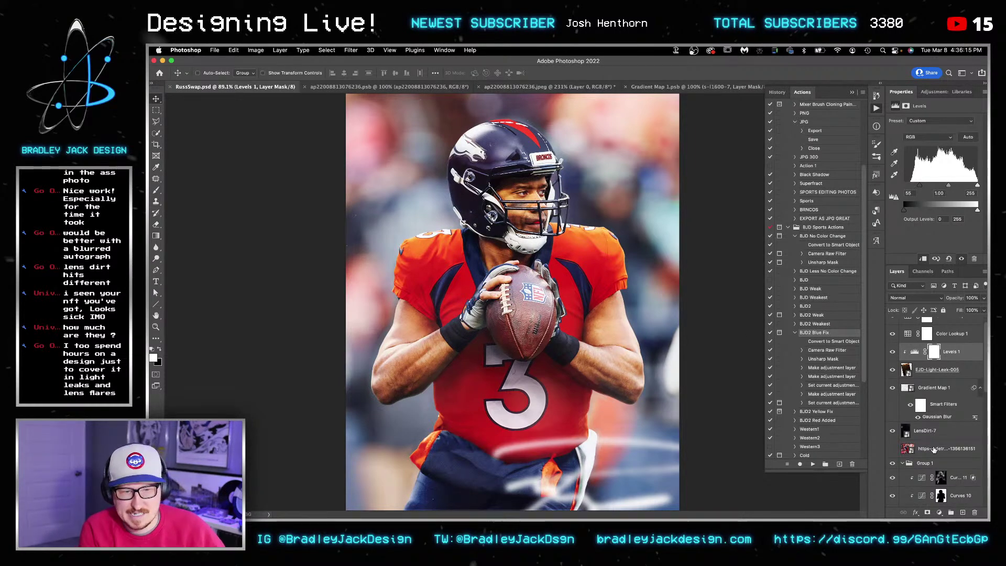
{"action": "left_click", "coordinate": [953, 450]}
{"action": "left_click", "coordinate": [934, 92]}
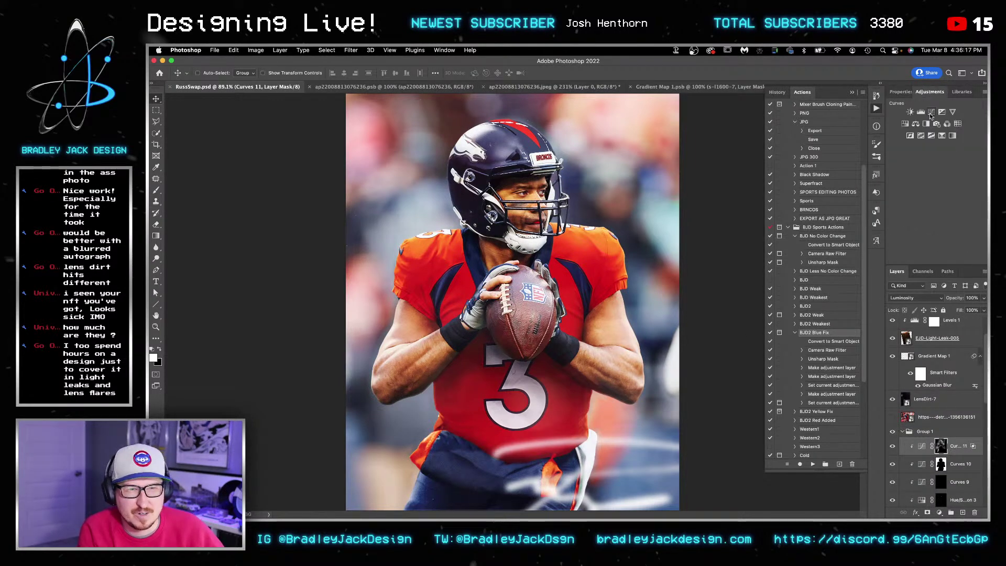
{"action": "left_click", "coordinate": [924, 112]}
{"action": "left_click_drag", "start_coordinate": [974, 141], "coordinate": [974, 168]}
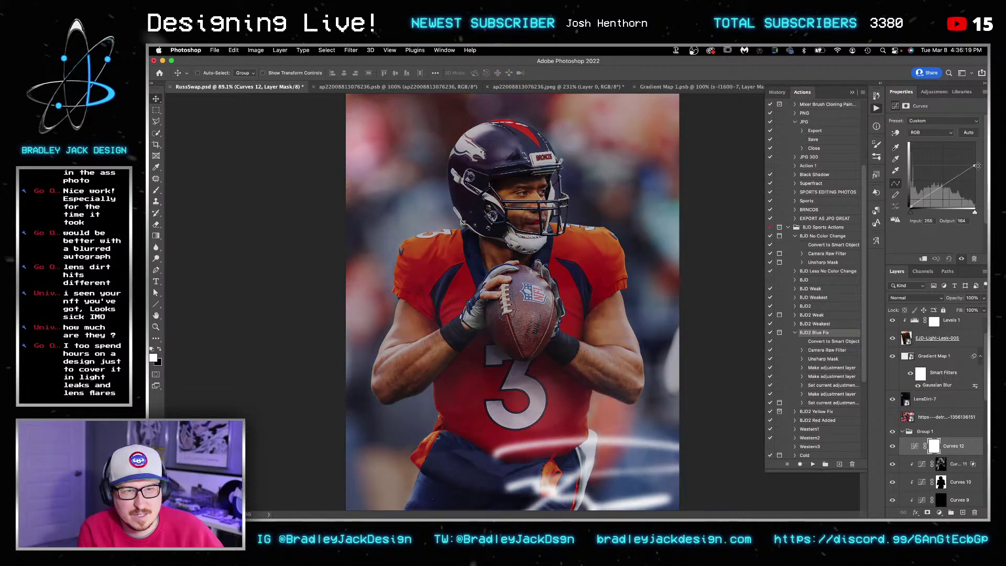
{"action": "left_click", "coordinate": [955, 452], "text": "alt"}
Step: Use Blend If on Curves 12 to fade its darkening out of the underlying layer's highlights
{"action": "double_click", "coordinate": [975, 447]}
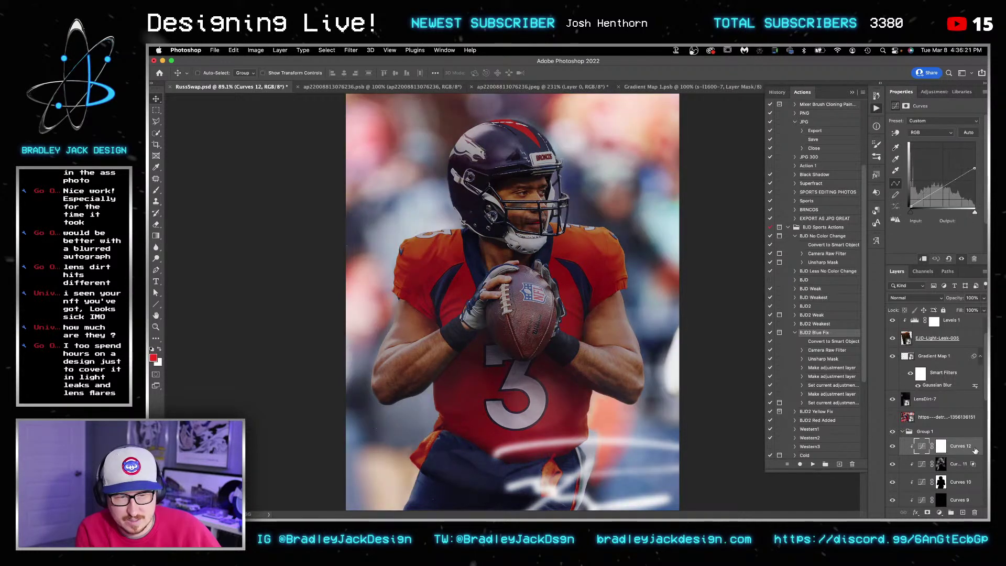
{"action": "left_click_drag", "start_coordinate": [804, 269], "coordinate": [769, 270]}
{"action": "left_click", "coordinate": [875, 117]}
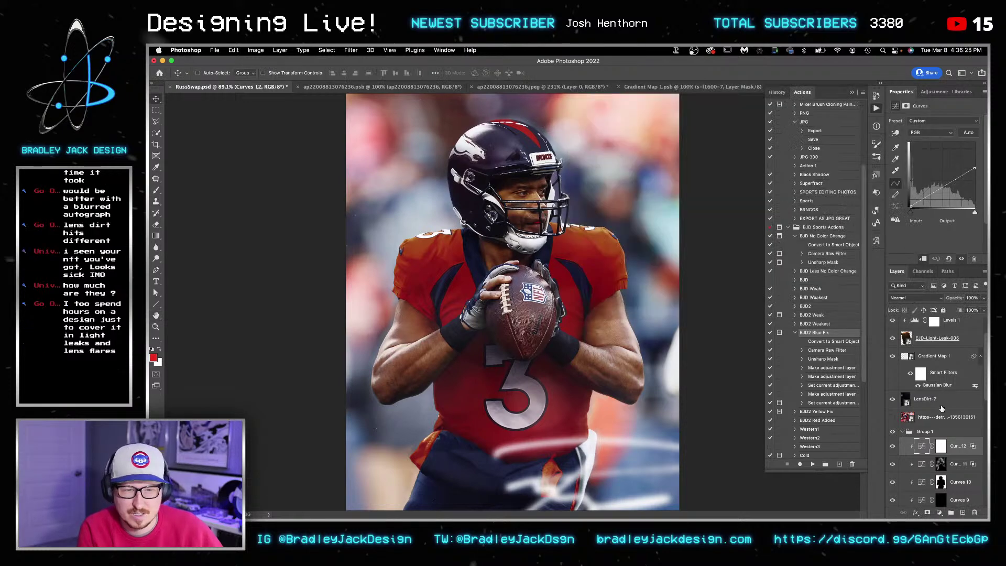
Step: Invert the Curves 12 mask, paint the darkening onto the player with a soft white brush at 40% opacity, and save the document
{"action": "left_click", "coordinate": [941, 446]}
{"action": "key", "text": "super+i"}
{"action": "key", "text": "b"}
{"action": "key", "text": "bracketleft"}
{"action": "key", "text": "bracketleft"}
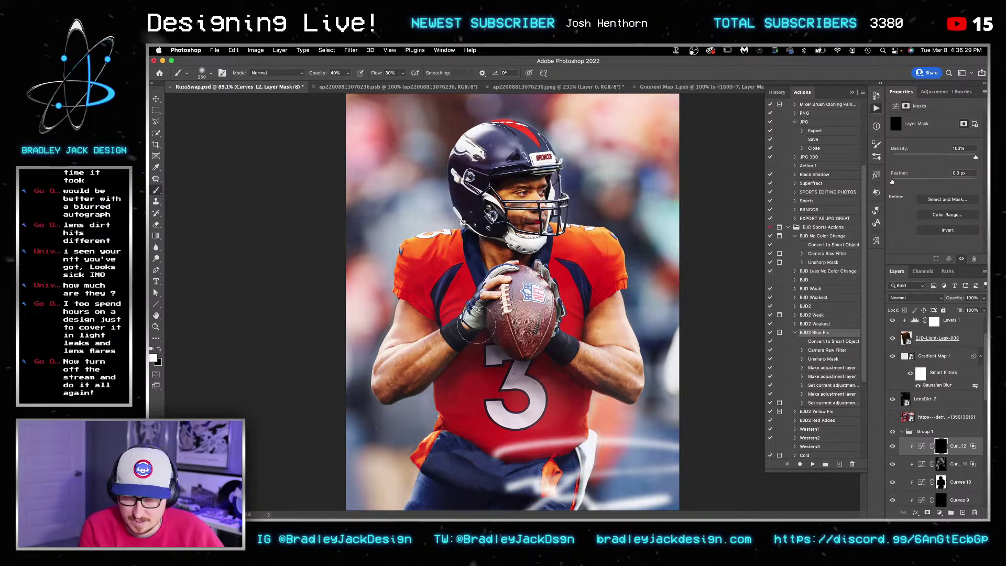
{"action": "key", "text": "6"}
{"action": "key", "text": "4"}
{"action": "mouse_move", "coordinate": [450, 349]}
{"action": "left_mouse_down"}
{"action": "mouse_move", "coordinate": [421, 384]}
{"action": "mouse_move", "coordinate": [400, 383]}
{"action": "left_mouse_up"}
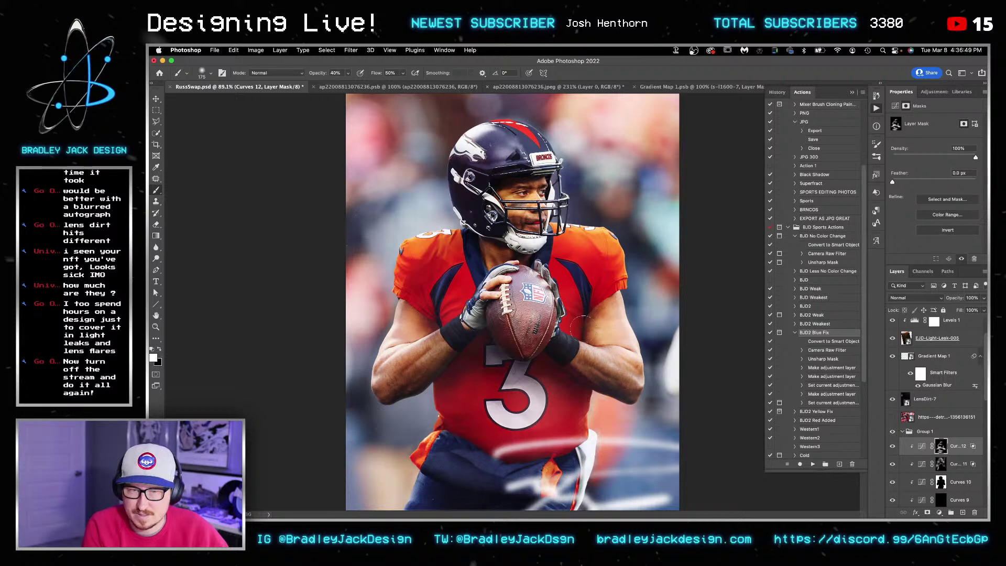
{"action": "key", "text": "super+s"}
{"action": "key", "text": "v"}
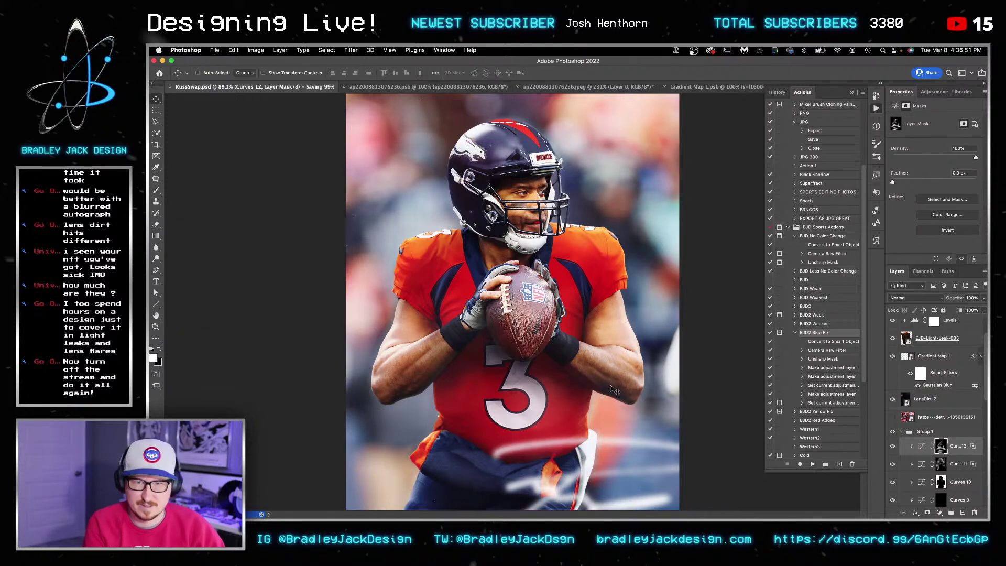
Step: Stamp all visible layers into a new layer above Color Lookup 2 and convert it to a smart object
{"action": "scroll", "coordinate": [948, 365], "scroll_direction": "up", "scroll_amount": 3}
{"action": "left_click", "coordinate": [947, 334]}
{"action": "key", "text": "super+alt+shift+e"}
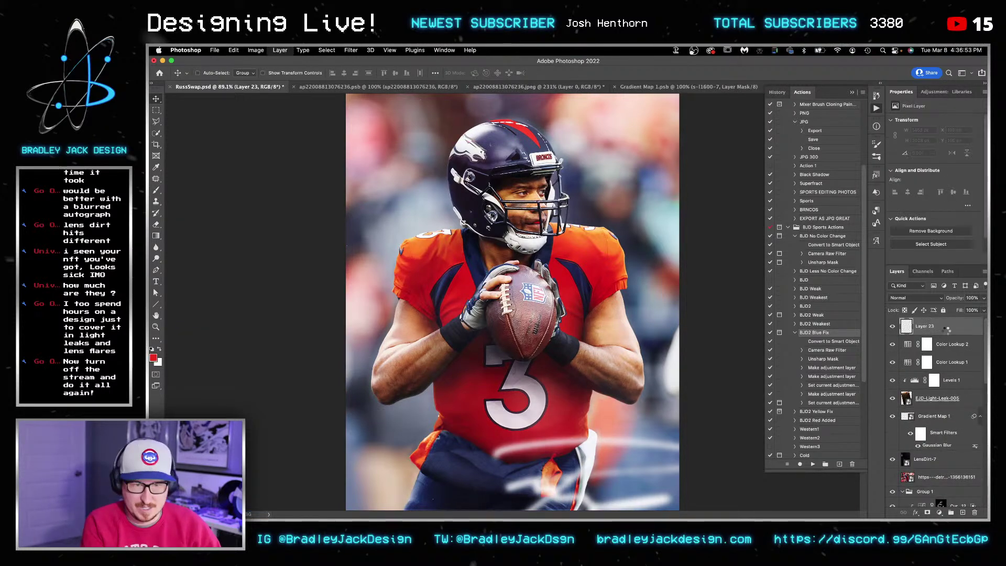
{"action": "key", "text": "super+shift+o"}
Step: In the Camera Raw Filter, set Contrast, Shadows, Whites and Texture to +5, and Highlights and Blacks to -5
{"action": "left_click", "coordinate": [352, 50]}
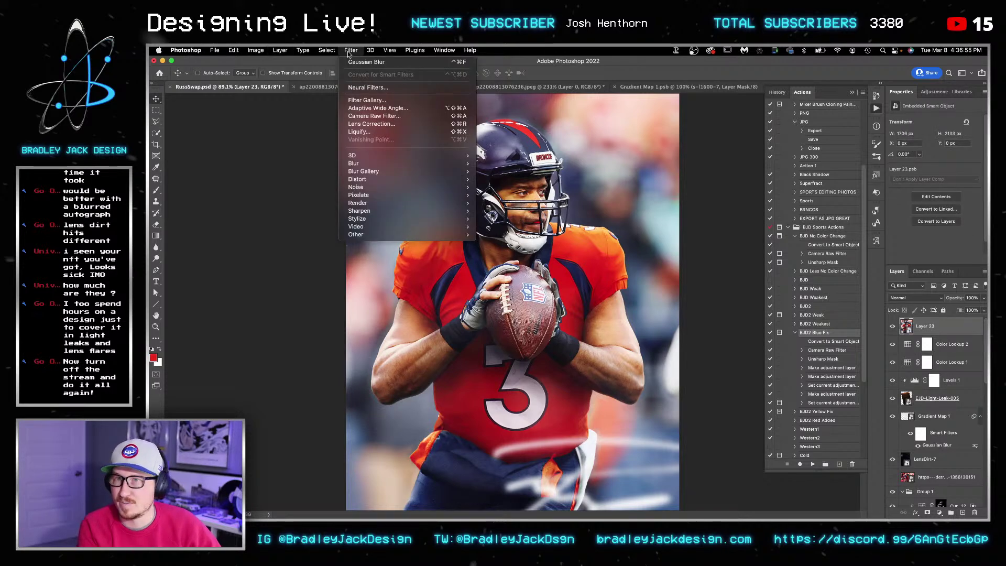
{"action": "left_click", "coordinate": [384, 116]}
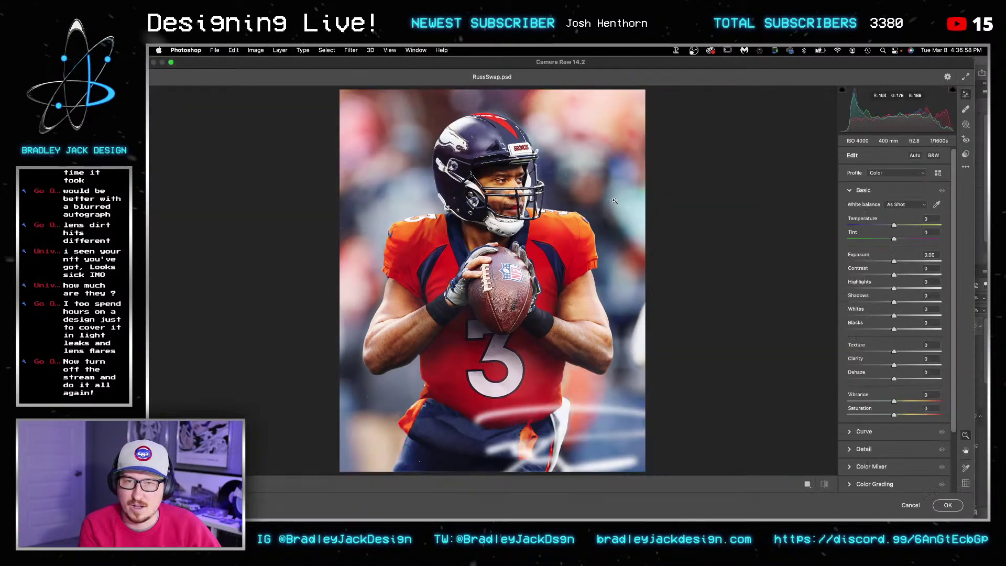
{"action": "left_click", "coordinate": [928, 269]}
{"action": "type", "text": "5"}
{"action": "key", "text": "Tab"}
{"action": "key", "text": "Tab"}
{"action": "type", "text": "55"}
{"action": "key", "text": "Tab"}
{"action": "type", "text": "-5"}
{"action": "key", "text": "Tab"}
{"action": "type", "text": "5"}
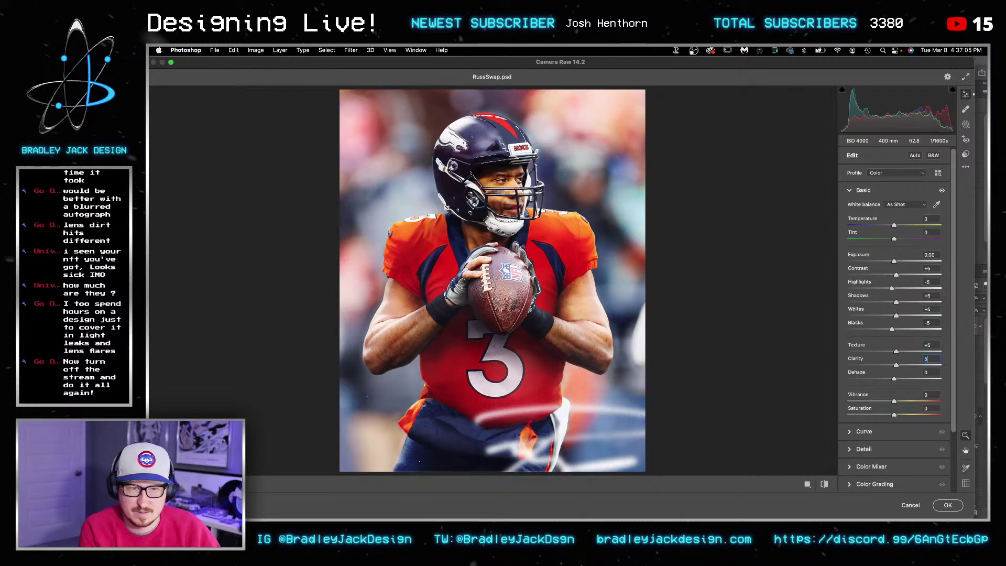
Step: Set Clarity to +10 and Vibrance to +5 in the Camera Raw Filter
{"action": "key", "text": "BackSpace"}
{"action": "type", "text": "10"}
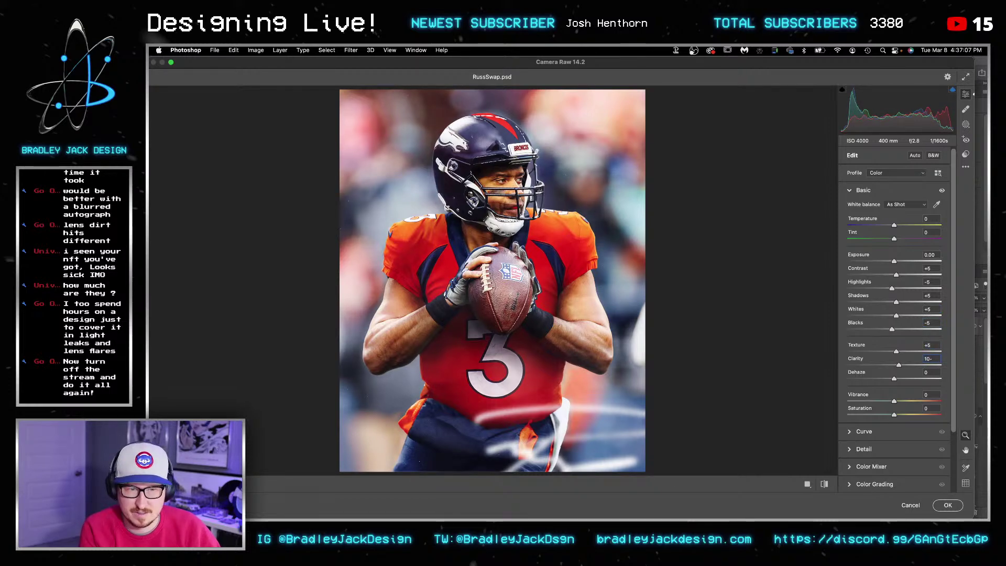
{"action": "type", "text": "1"}
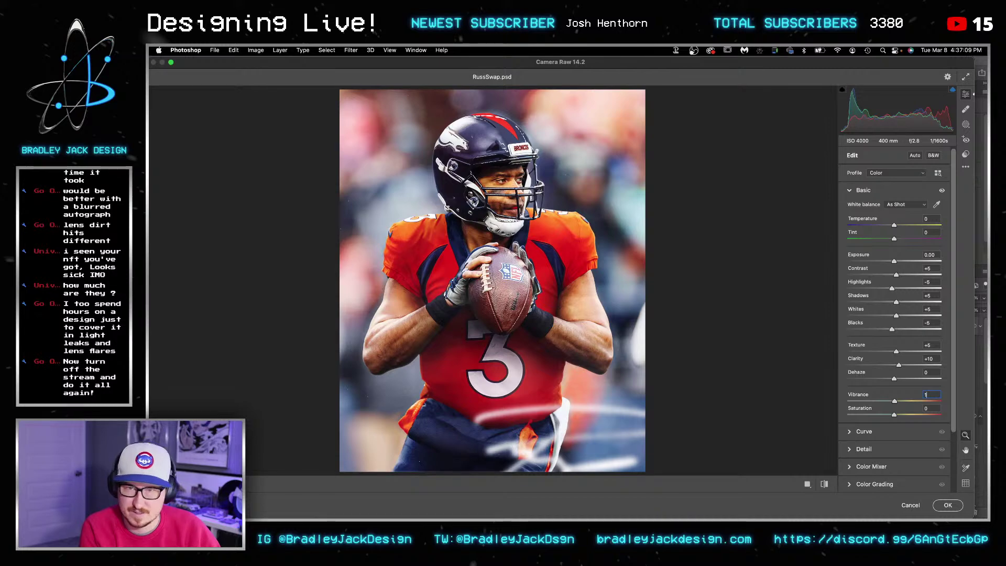
{"action": "key", "text": "BackSpace"}
{"action": "type", "text": "5"}
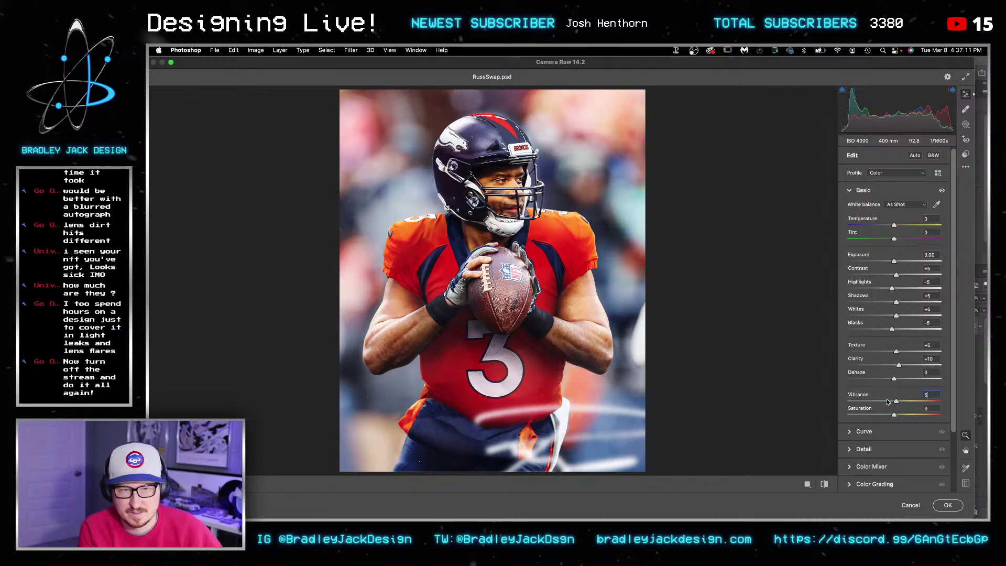
Step: Set the Camera Raw Vignetting effect to -17, apply the filter to the stamped layer, and save the document
{"action": "scroll", "coordinate": [888, 416], "scroll_direction": "down", "scroll_amount": 3}
{"action": "left_click", "coordinate": [850, 466]}
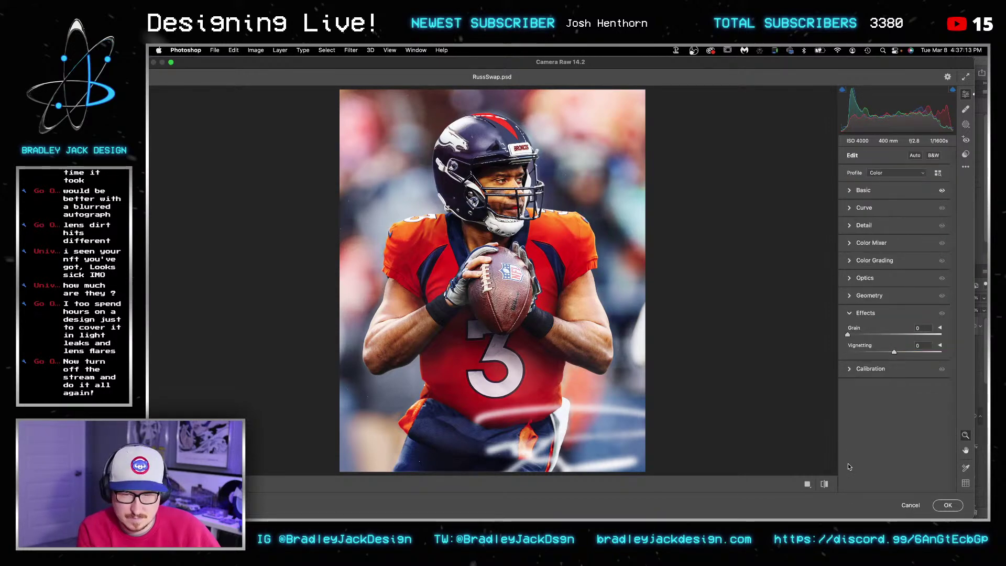
{"action": "left_click_drag", "start_coordinate": [895, 352], "coordinate": [887, 353]}
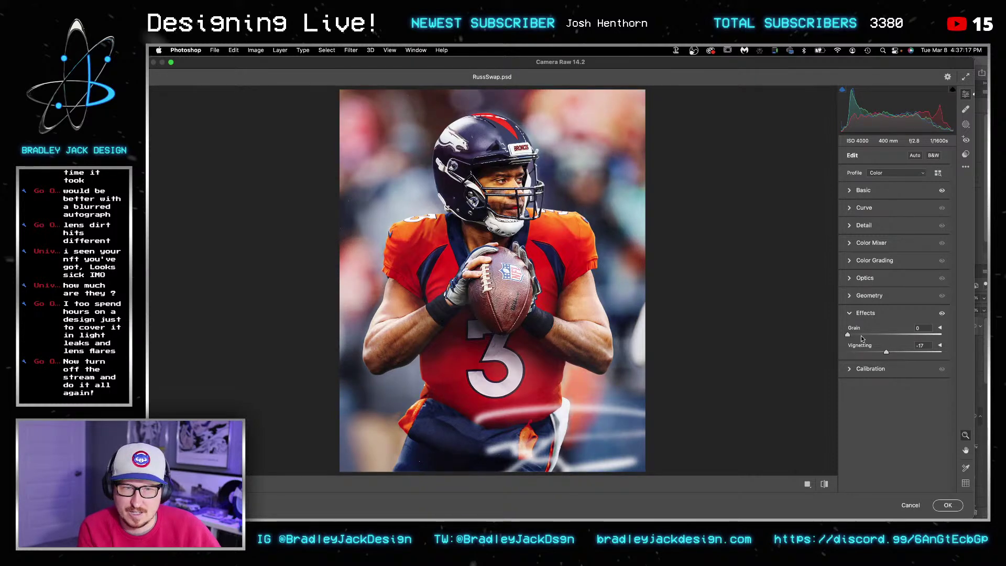
{"action": "key", "text": "Return"}
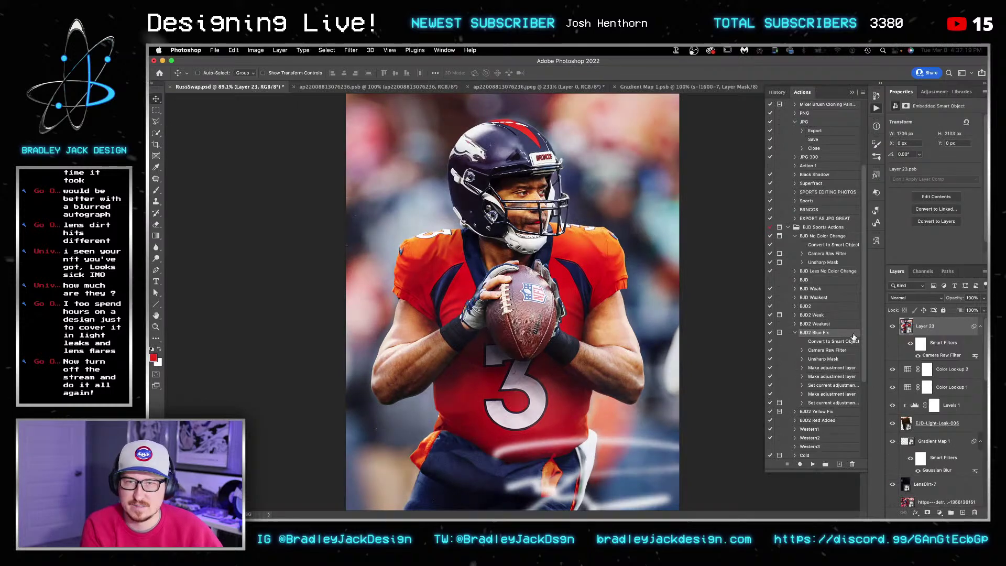
{"action": "key", "text": "ctrl+s"}
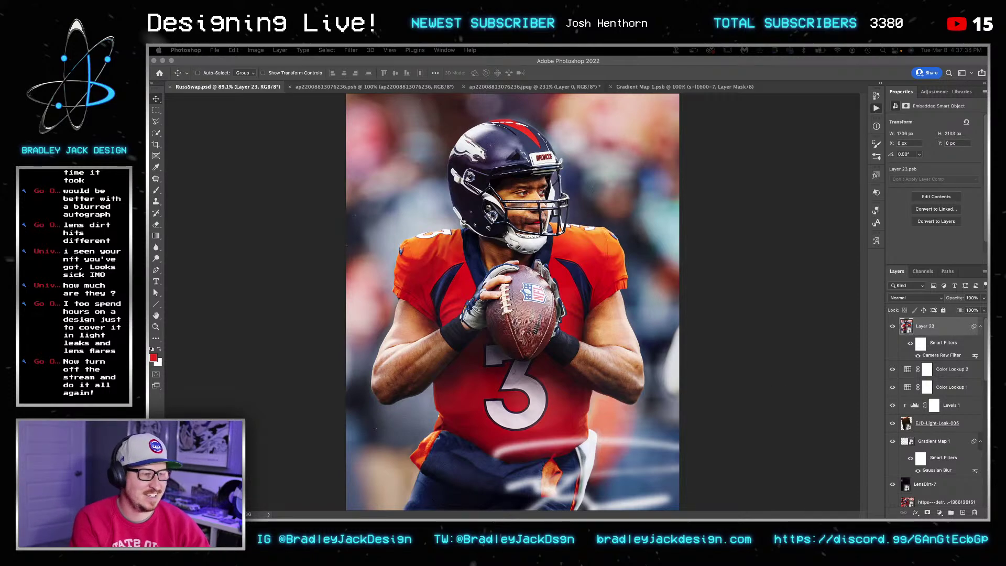
{"action": "left_click", "coordinate": [753, 324]}
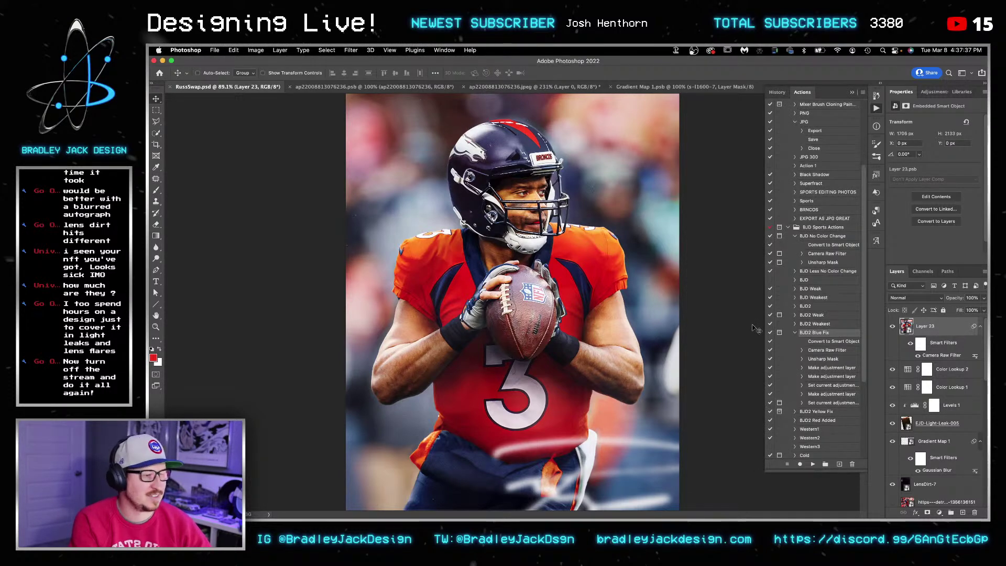